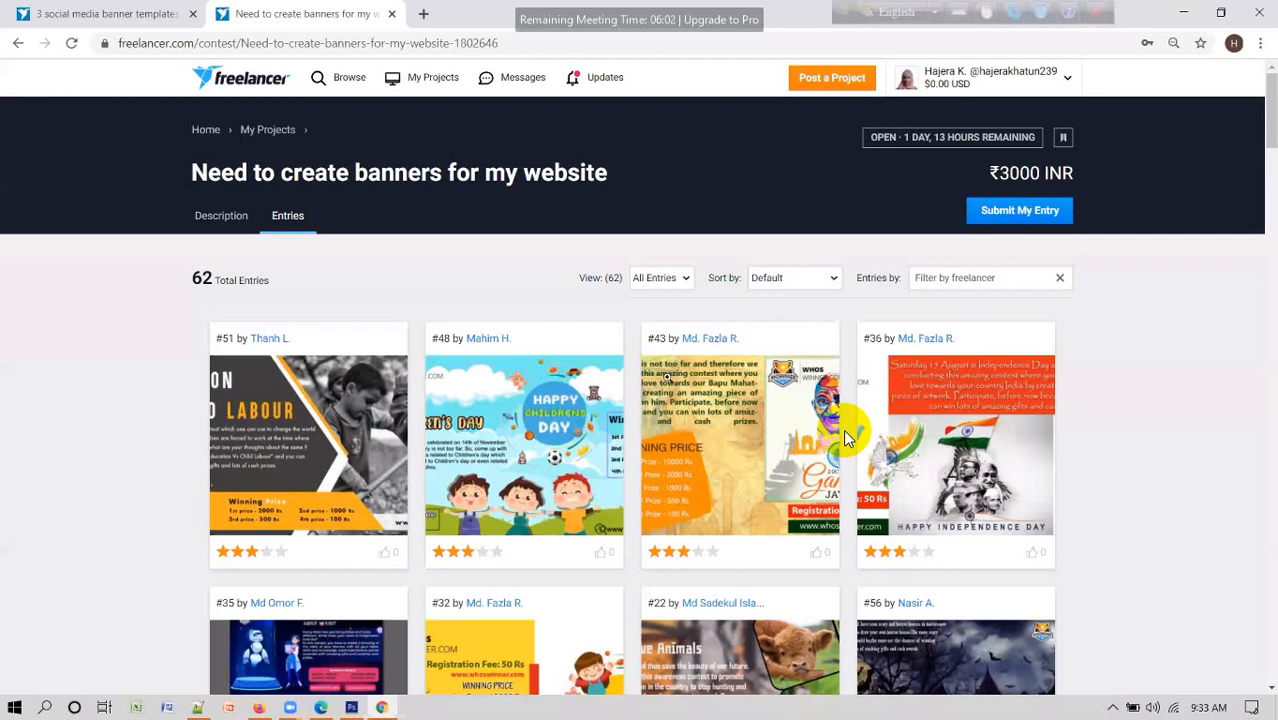
Look through the top entries of the website banner contest, view the Lakes entry #44, and close it
scroll(843, 437, "down", 3)
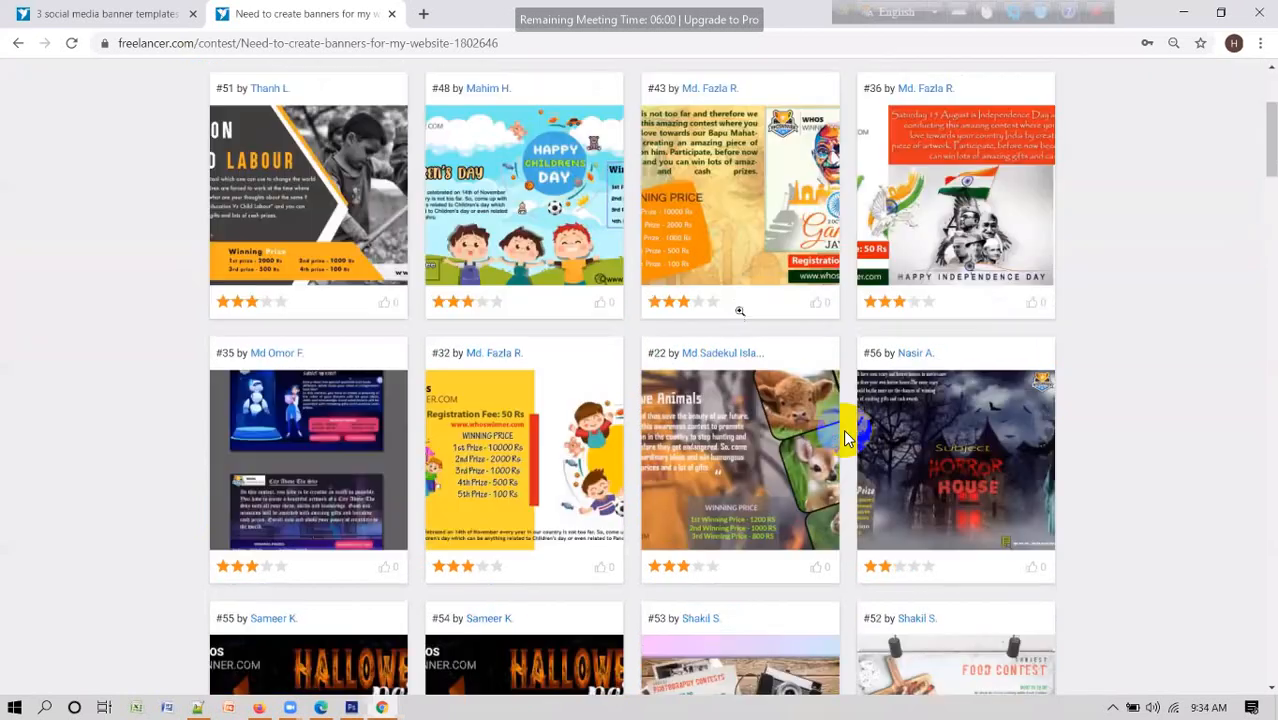
scroll(843, 437, "down", 5)
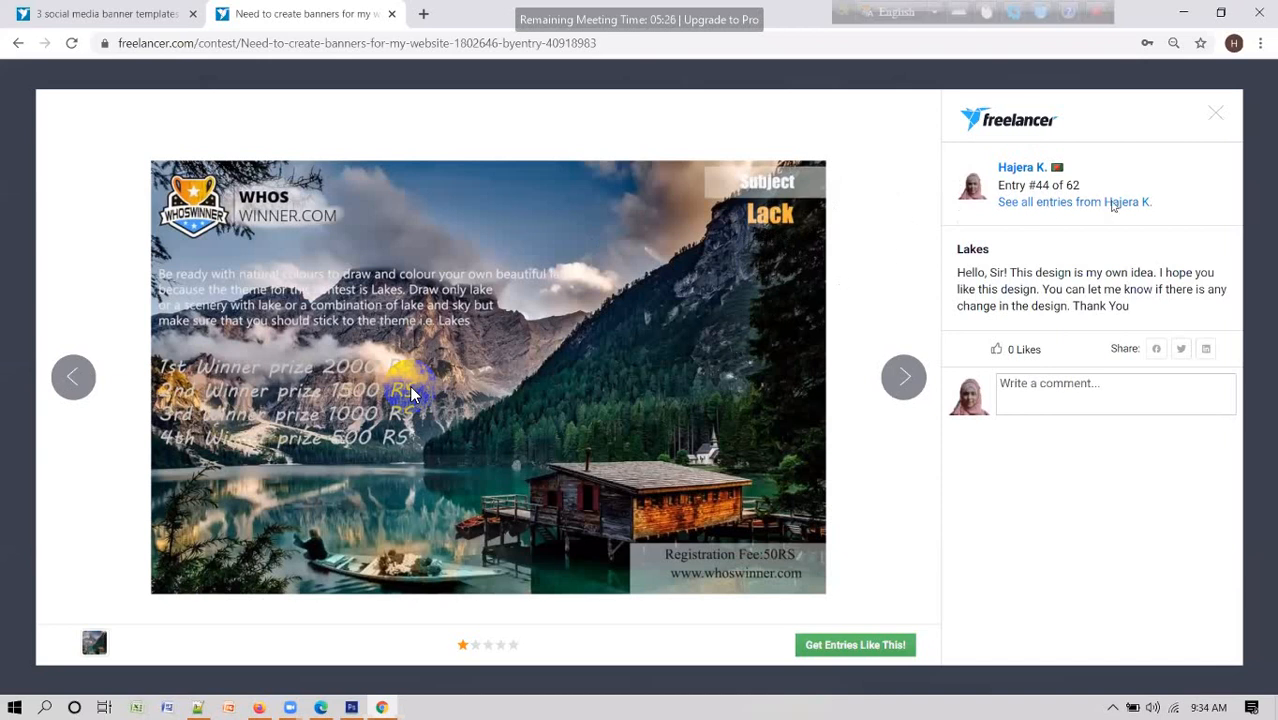
left_click(1216, 117)
Look through the lower-rated entries down to the end of the page and view the COVID-19 awareness poster, entry #60
scroll(410, 393, "down", 2)
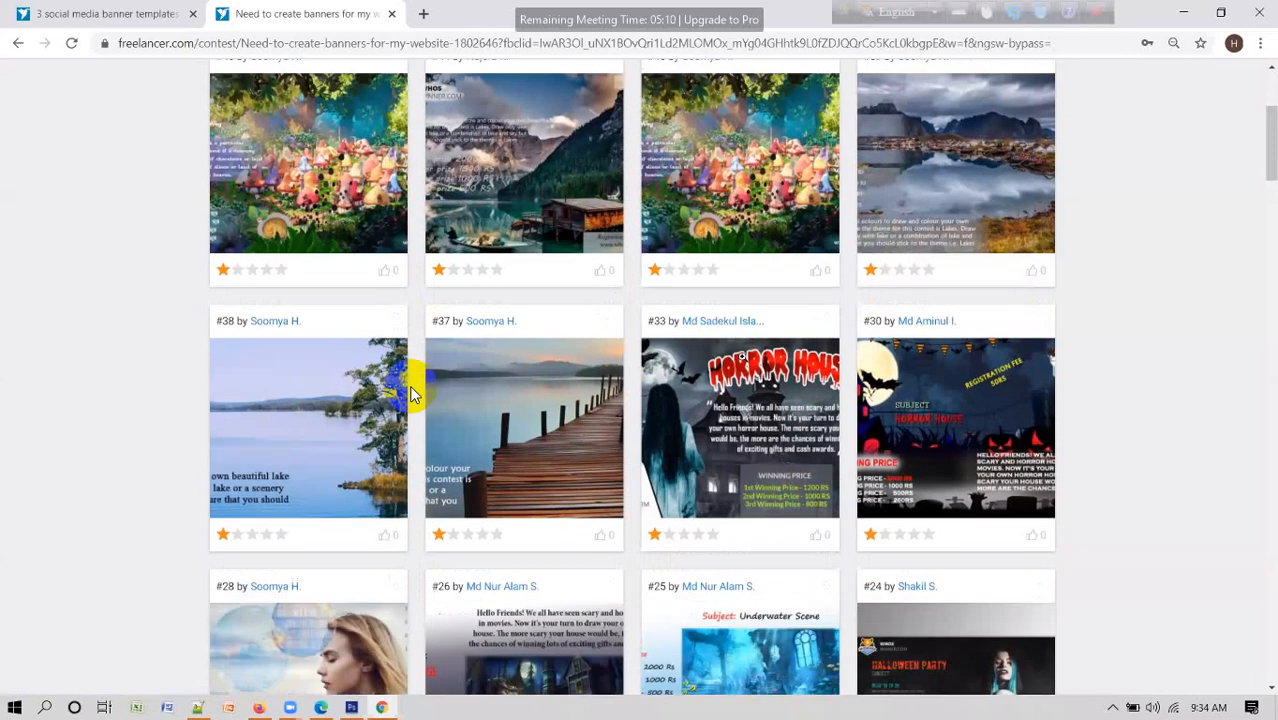
scroll(410, 393, "down", 1)
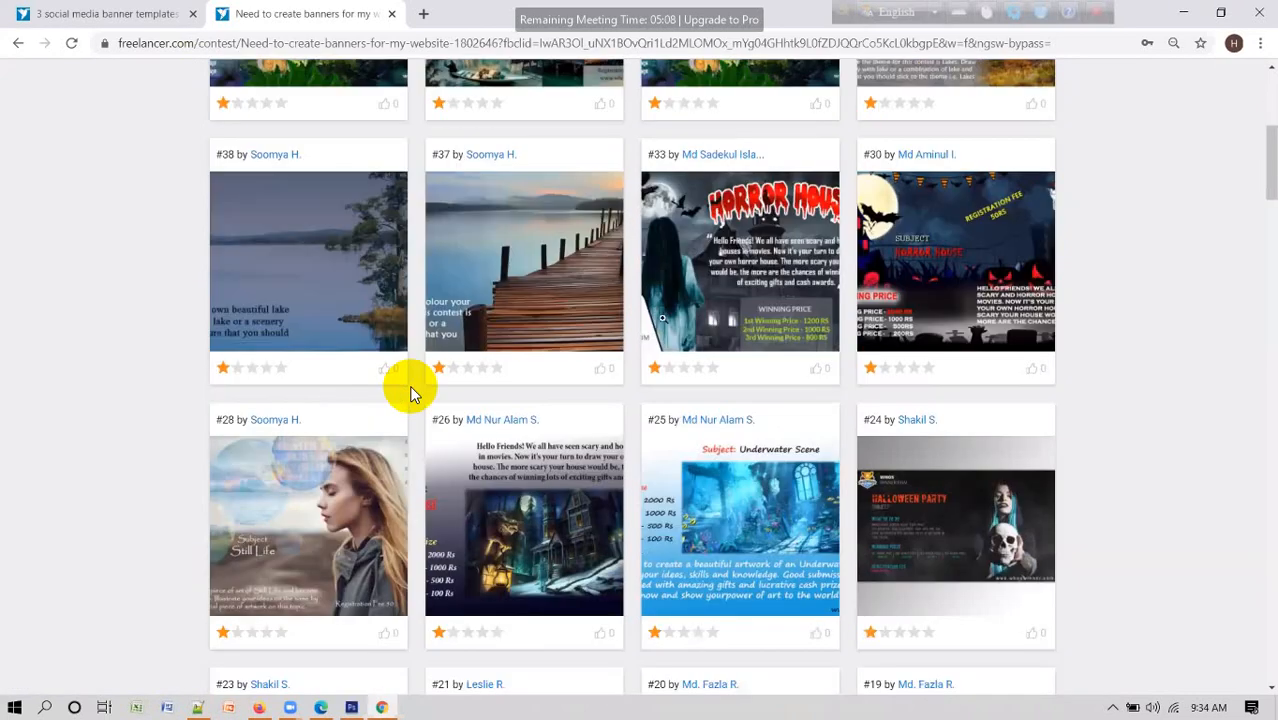
scroll(410, 393, "down", 2)
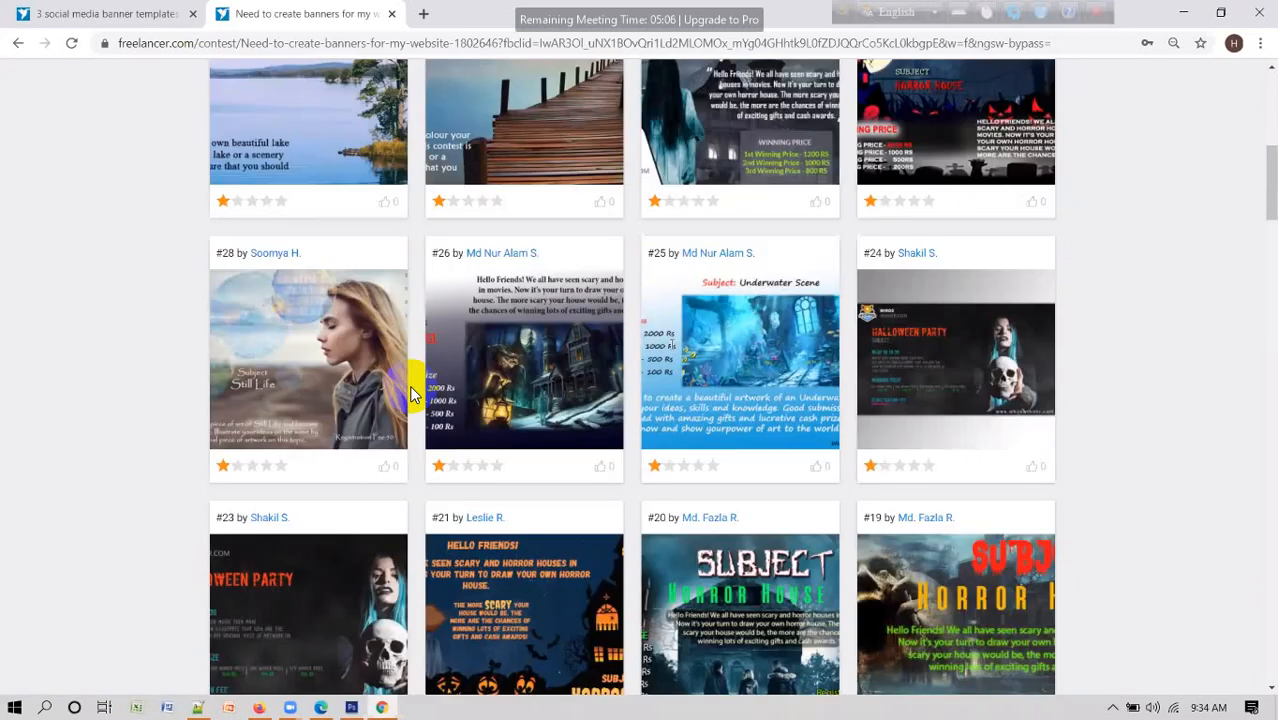
scroll(410, 393, "down", 2)
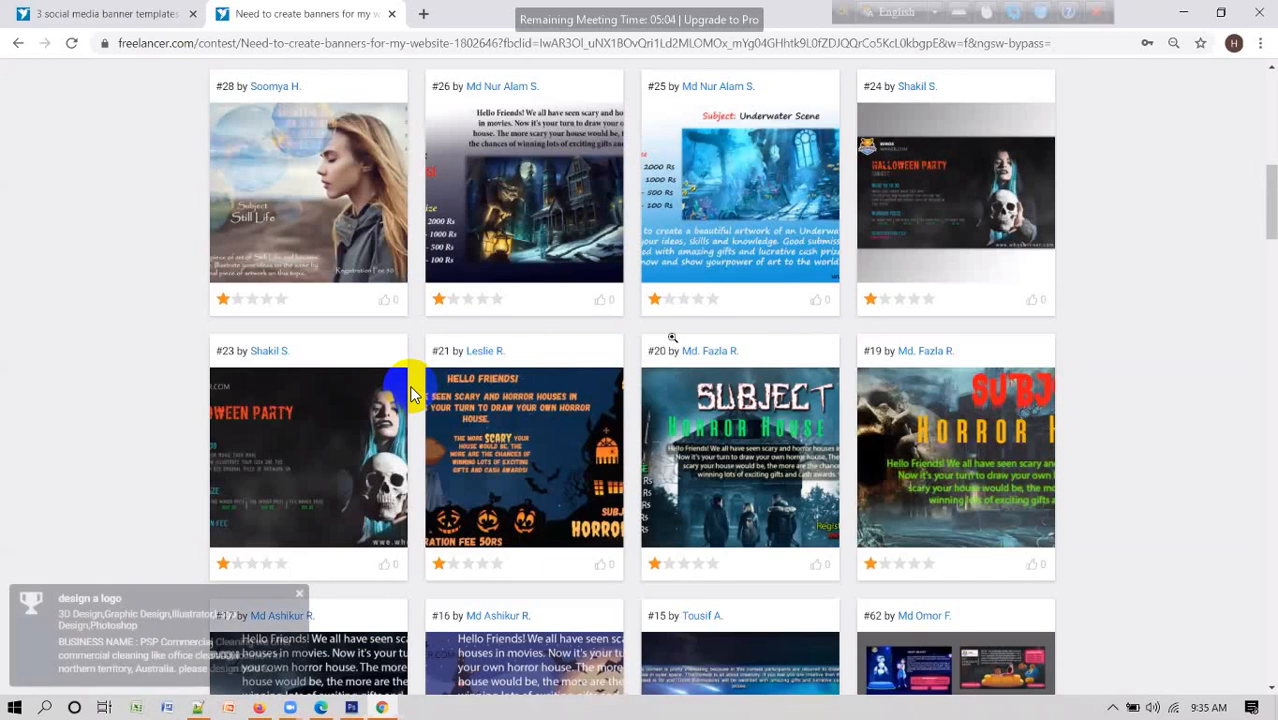
scroll(410, 393, "down", 1)
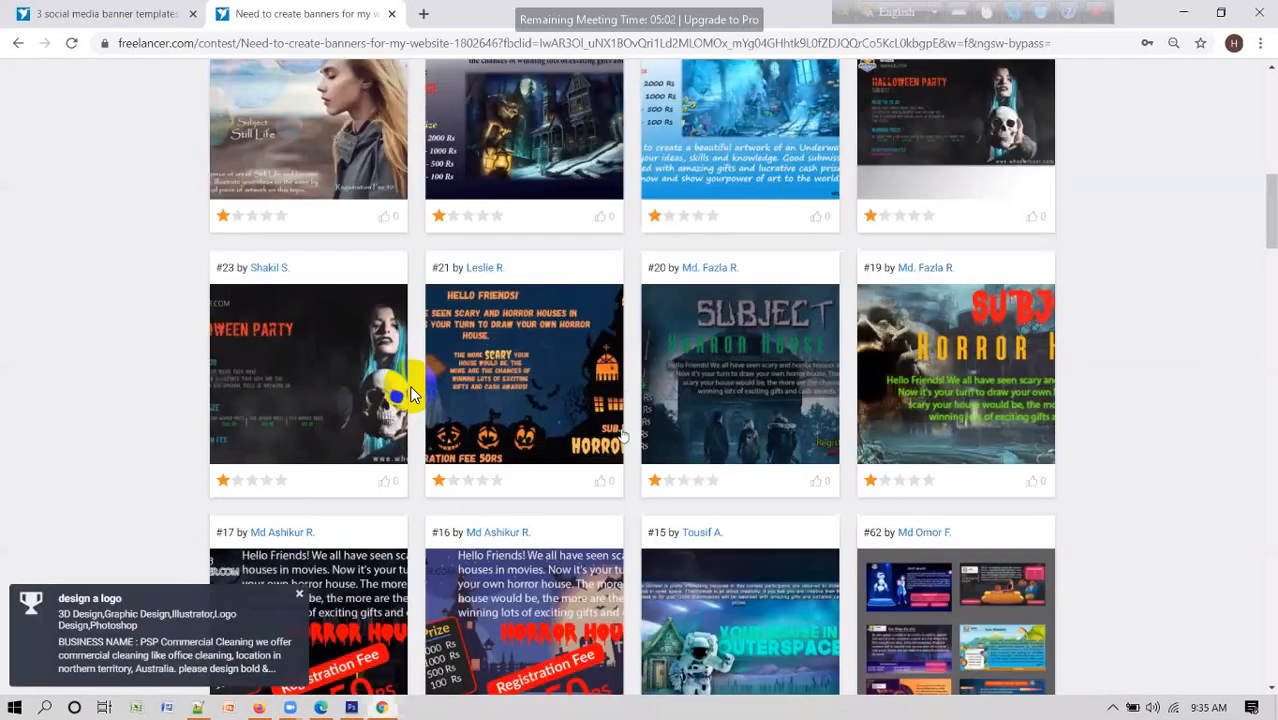
scroll(410, 393, "down", 2)
scroll(410, 393, "down", 1)
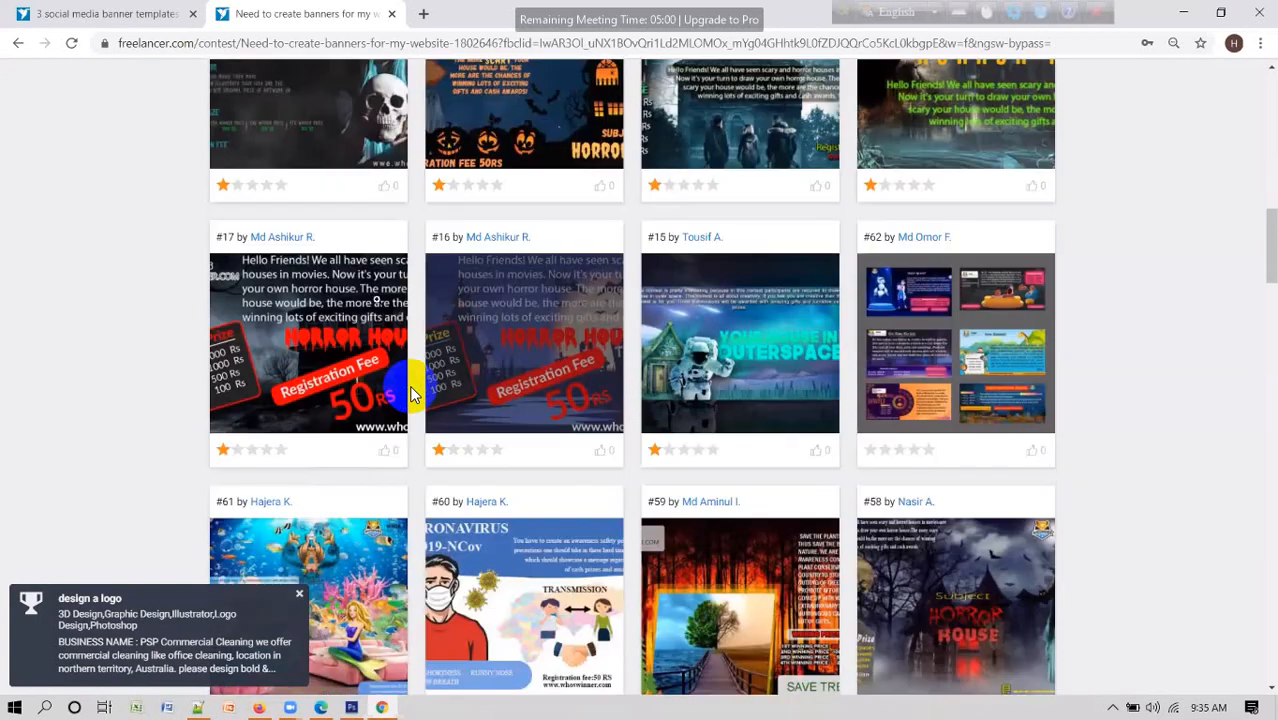
scroll(410, 393, "down", 1)
scroll(410, 393, "down", 4)
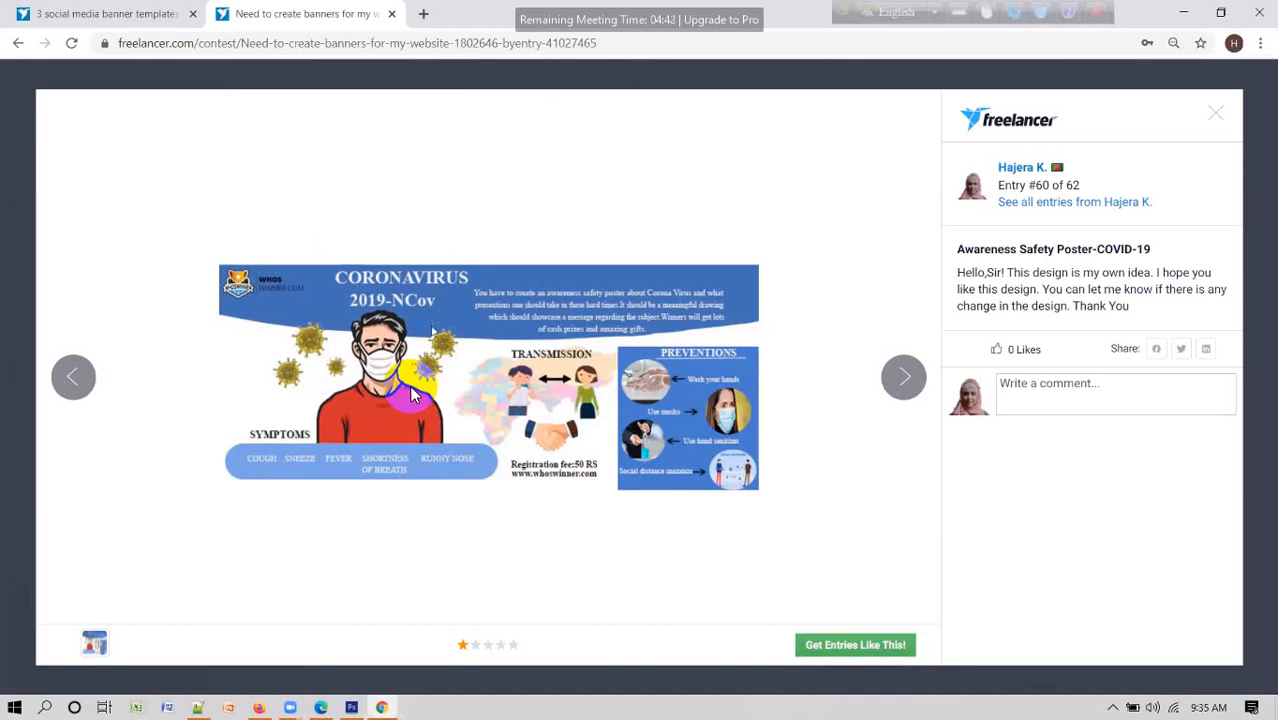
View the Underwater Scene entry #61 and return to the contest's entries list
left_click(70, 377)
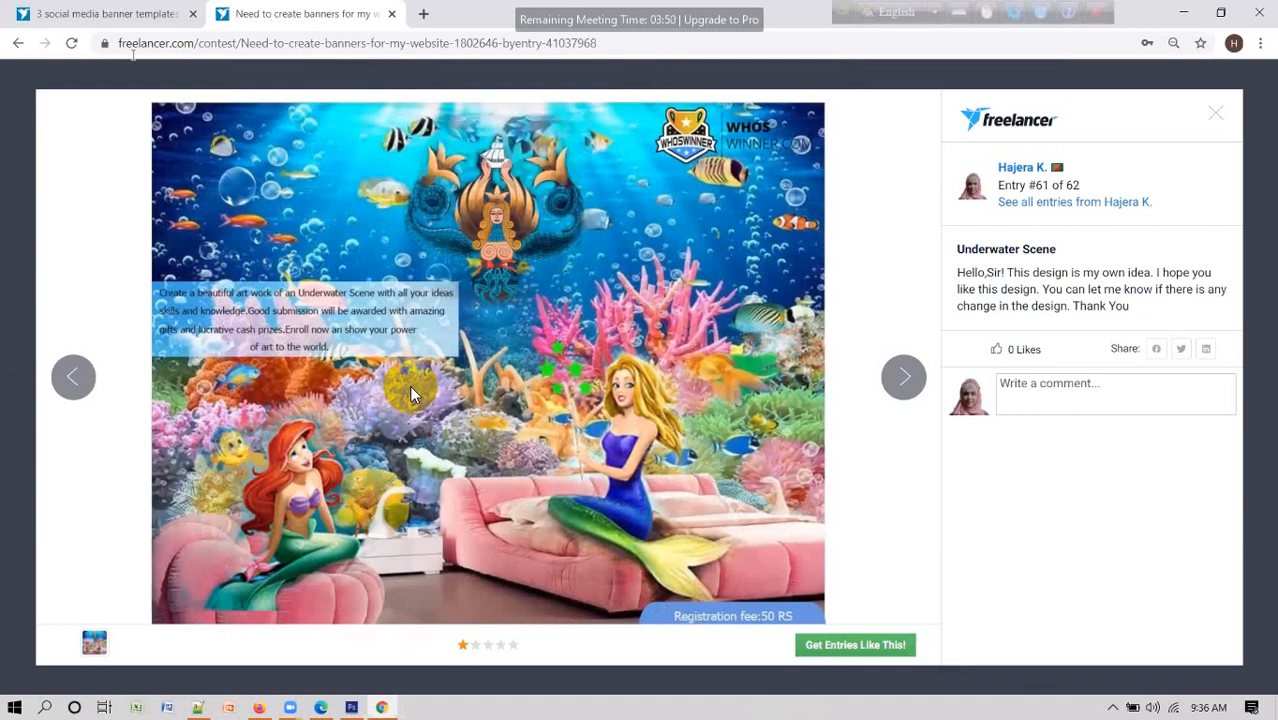
left_click(1216, 118)
mouse_move(540, 318)
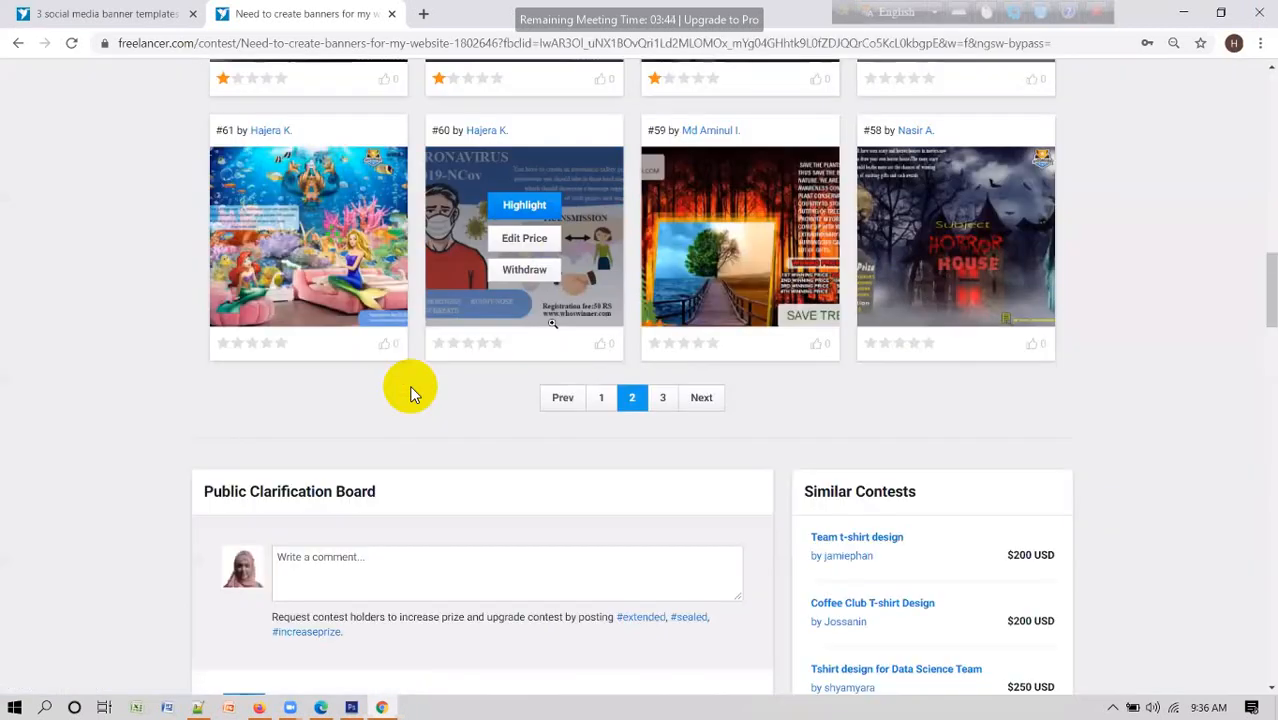
scroll(538, 318, "up", 2)
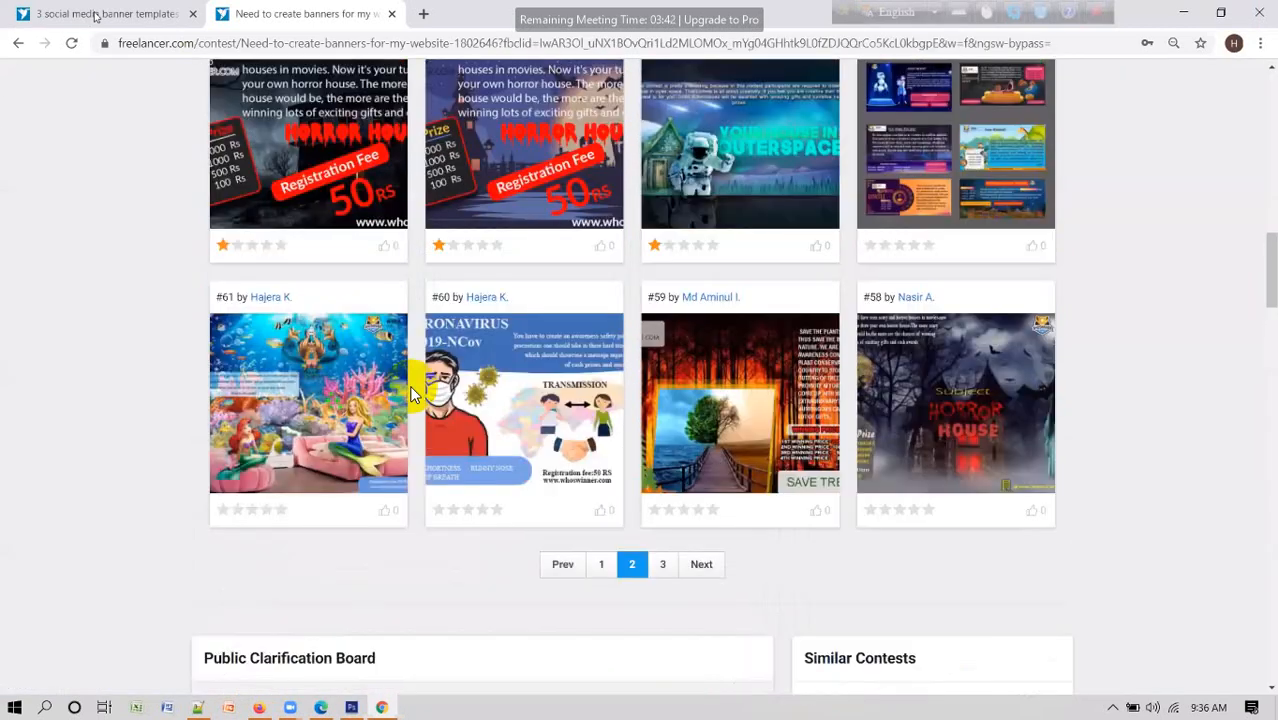
Switch to the "3 social media banner templates for insta/facebook" contest and open entry #22
key("ctrl+shift+Tab")
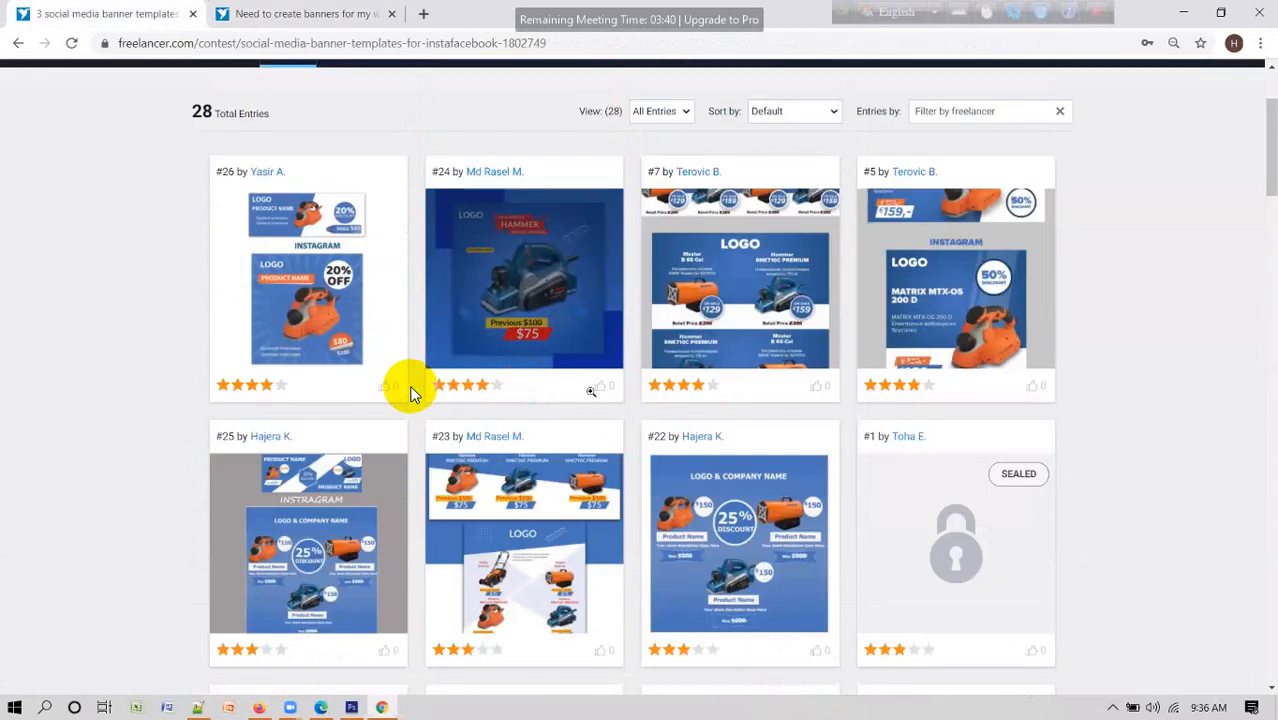
scroll(413, 394, "down", 2)
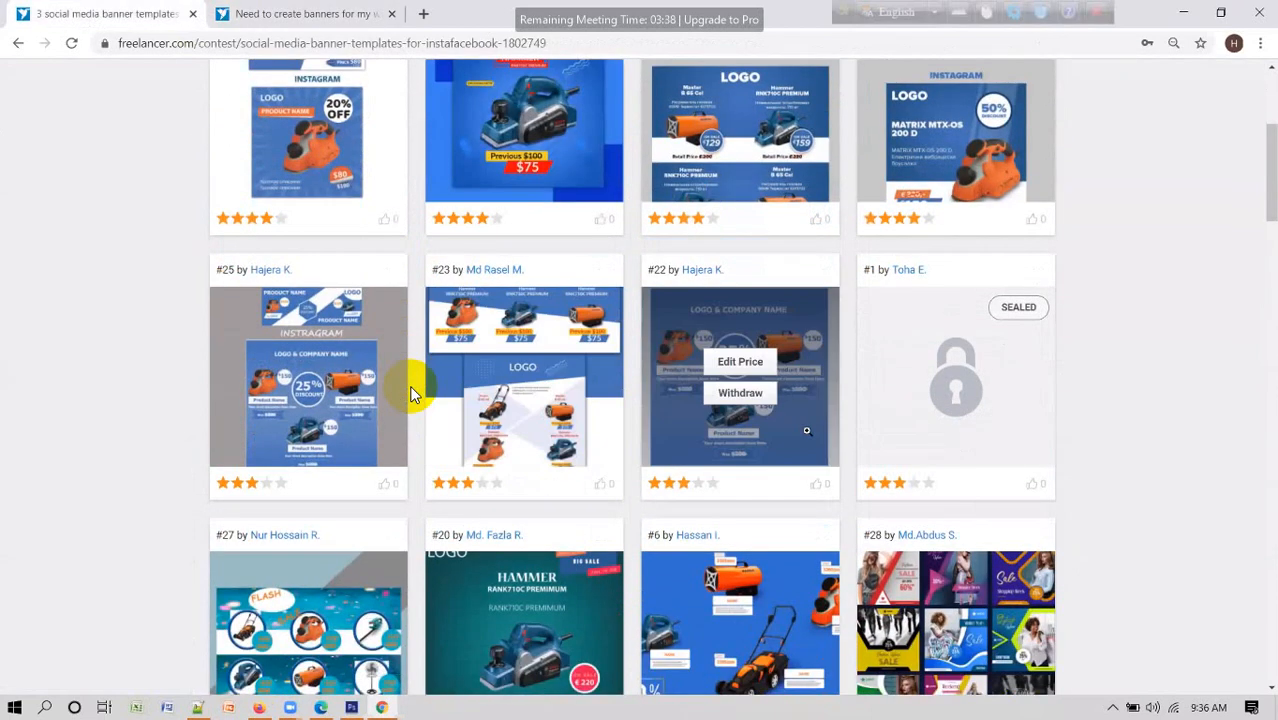
scroll(798, 440, "down", 1)
left_click(804, 430)
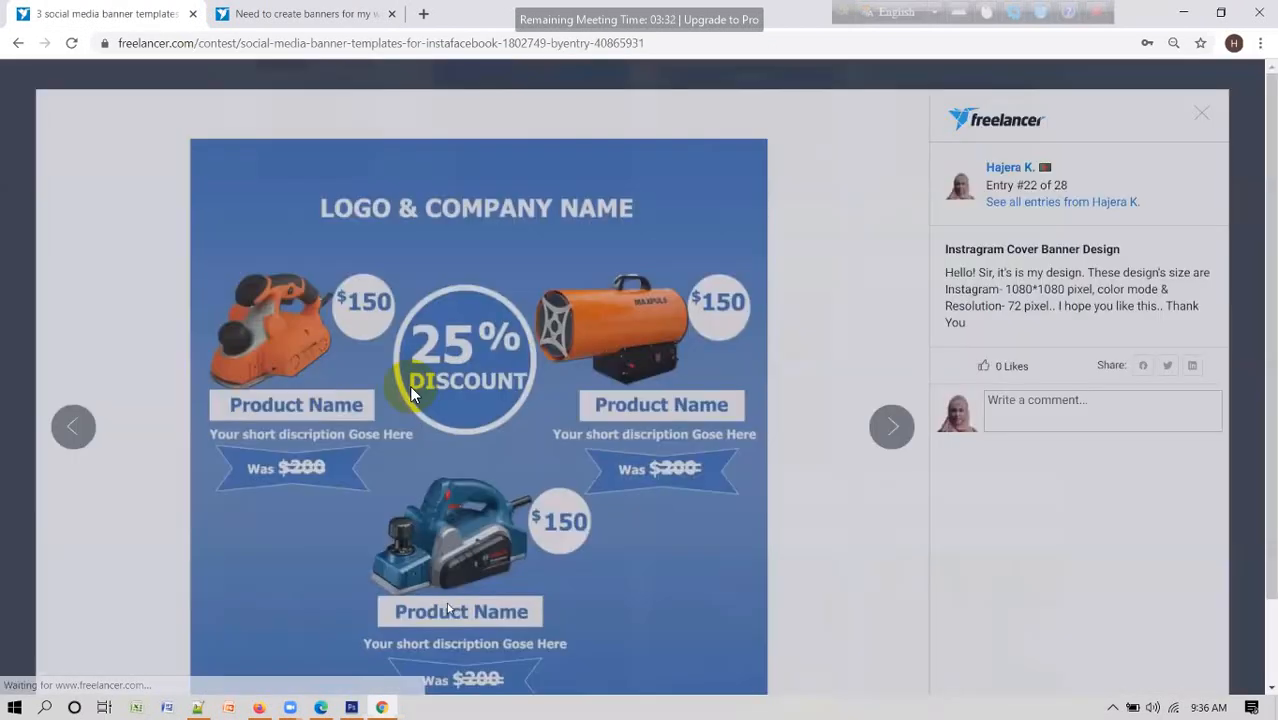
Examine the full Instagram cover banner design, its rating and its description in entry #22, and close the entry
scroll(410, 392, "down", 2)
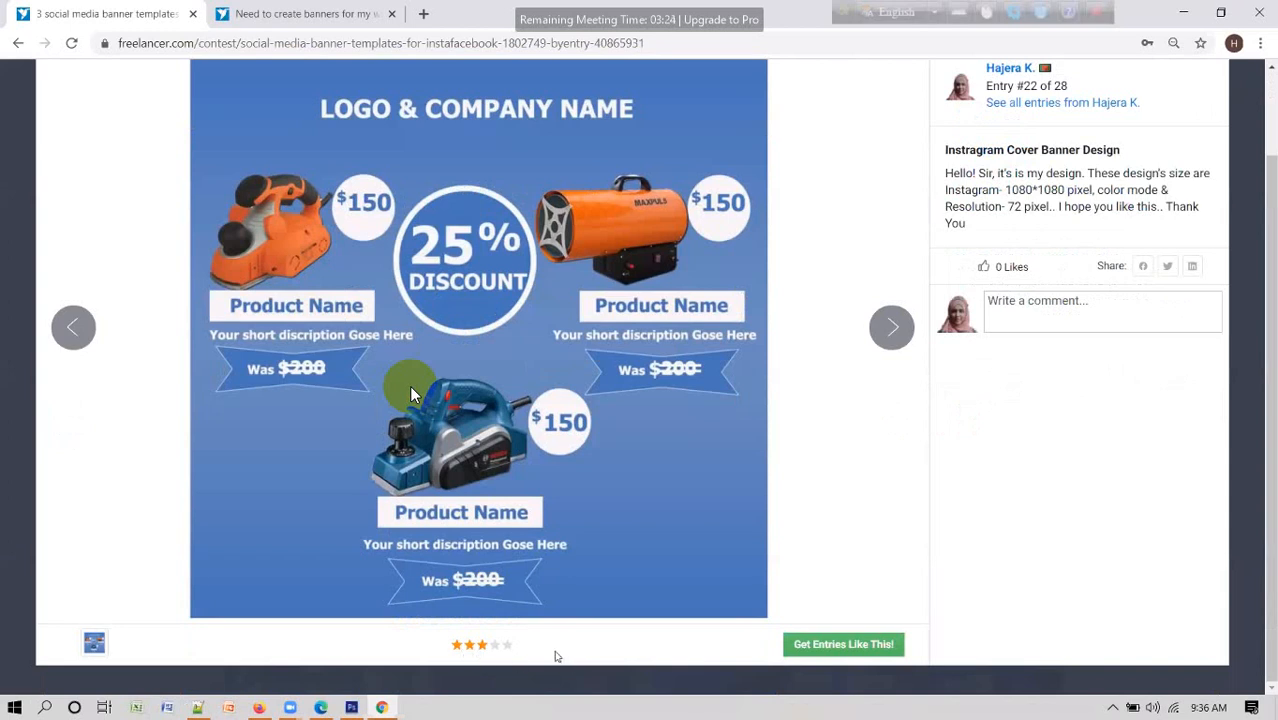
scroll(557, 638, "up", 2)
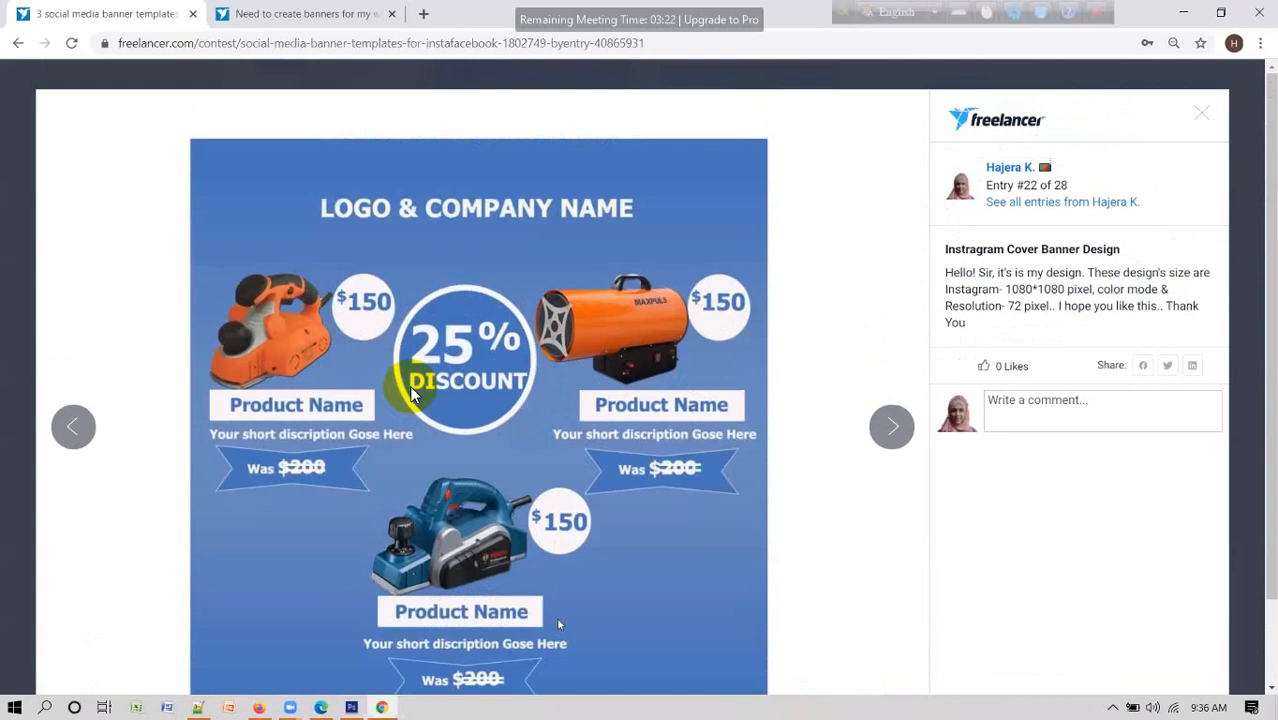
scroll(505, 638, "down", 2)
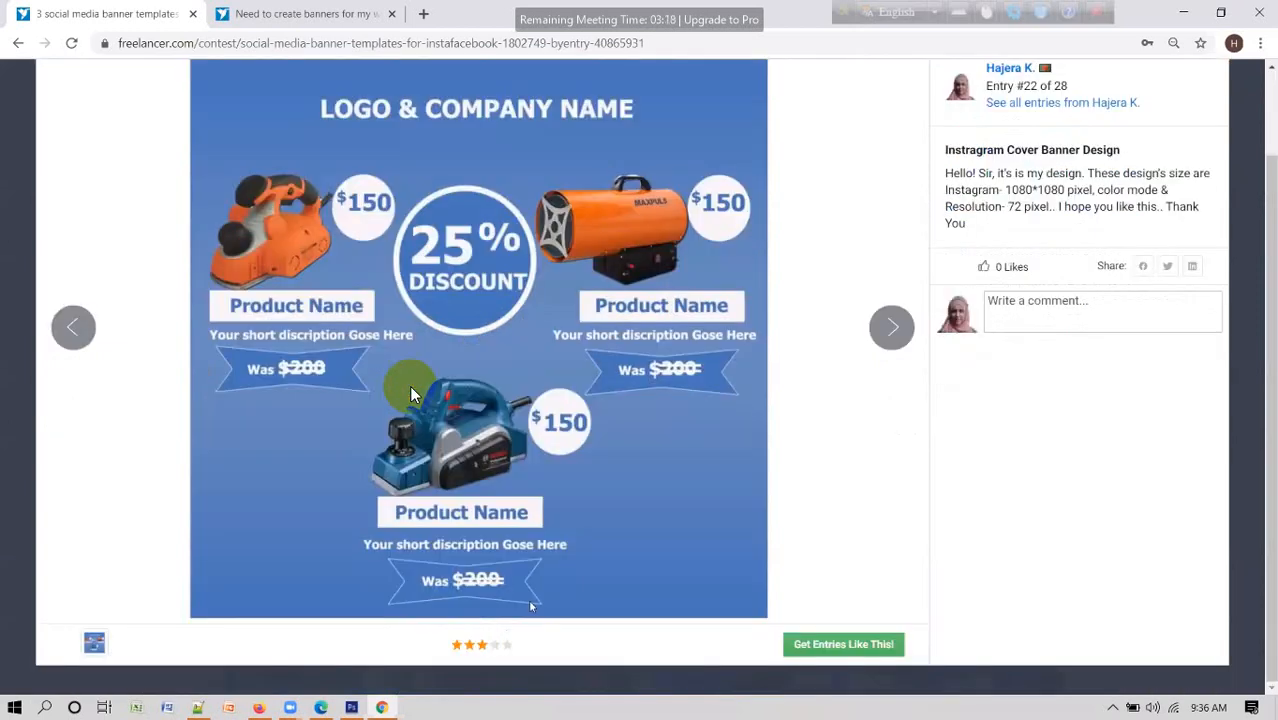
scroll(530, 605, "up", 2)
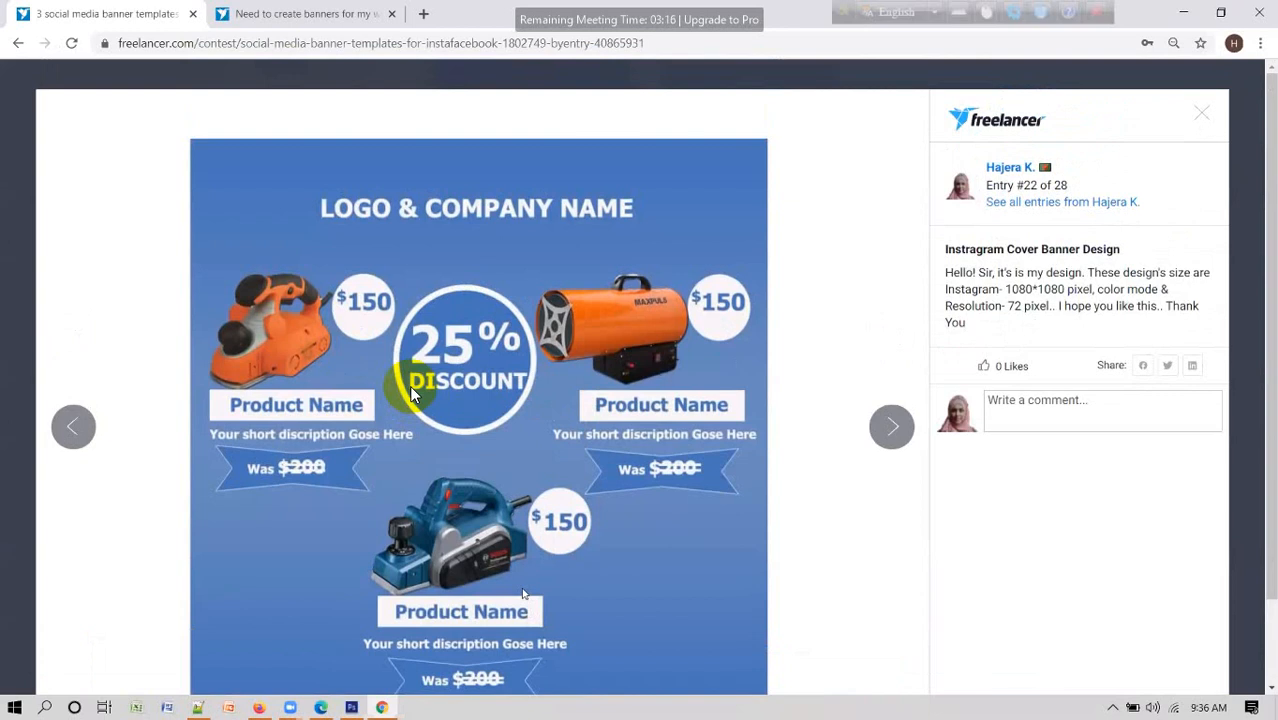
scroll(516, 590, "down", 2)
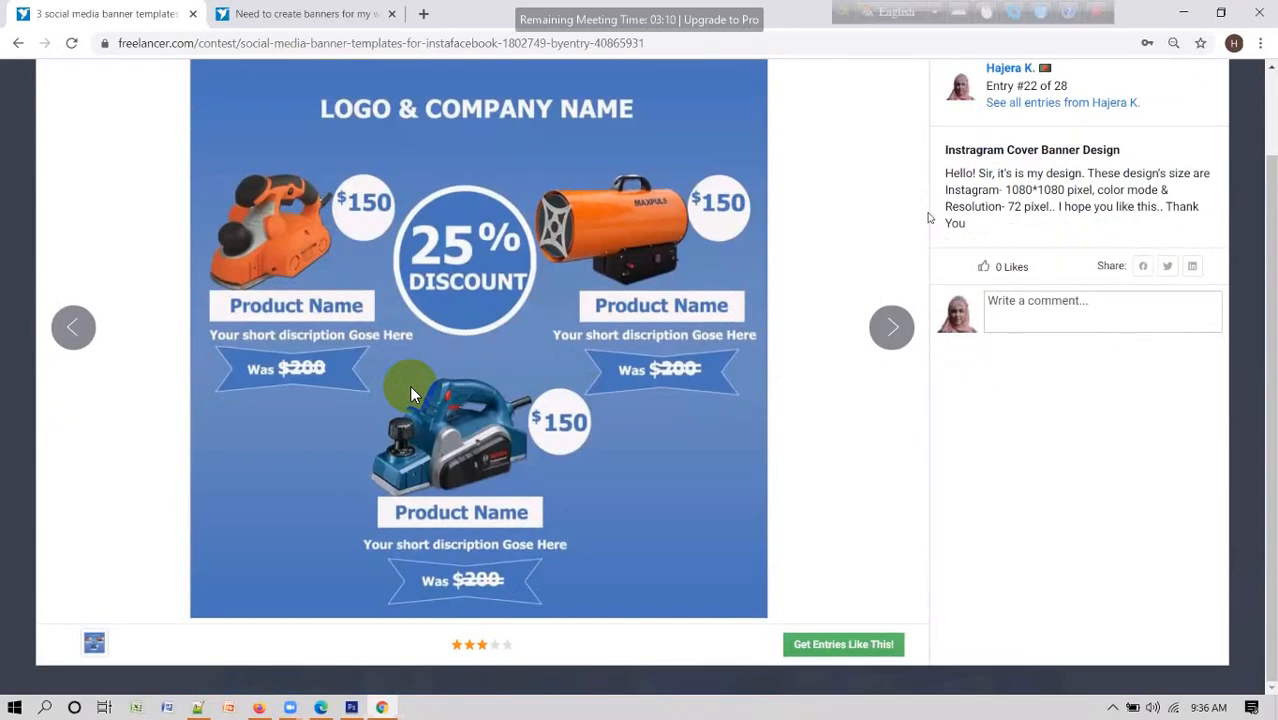
scroll(738, 431, "up", 2)
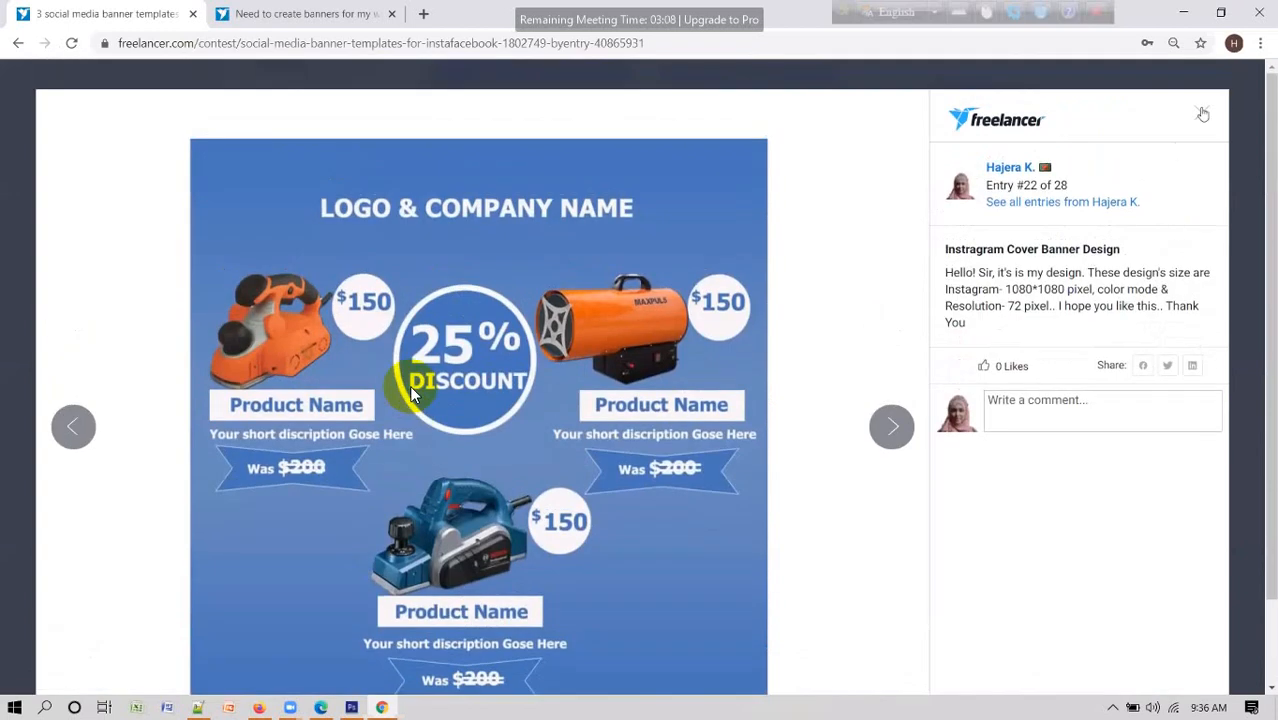
left_click(1201, 113)
Compare the ratings and designs of the other social media banner entries, and open the contest's description
scroll(410, 393, "down", 3)
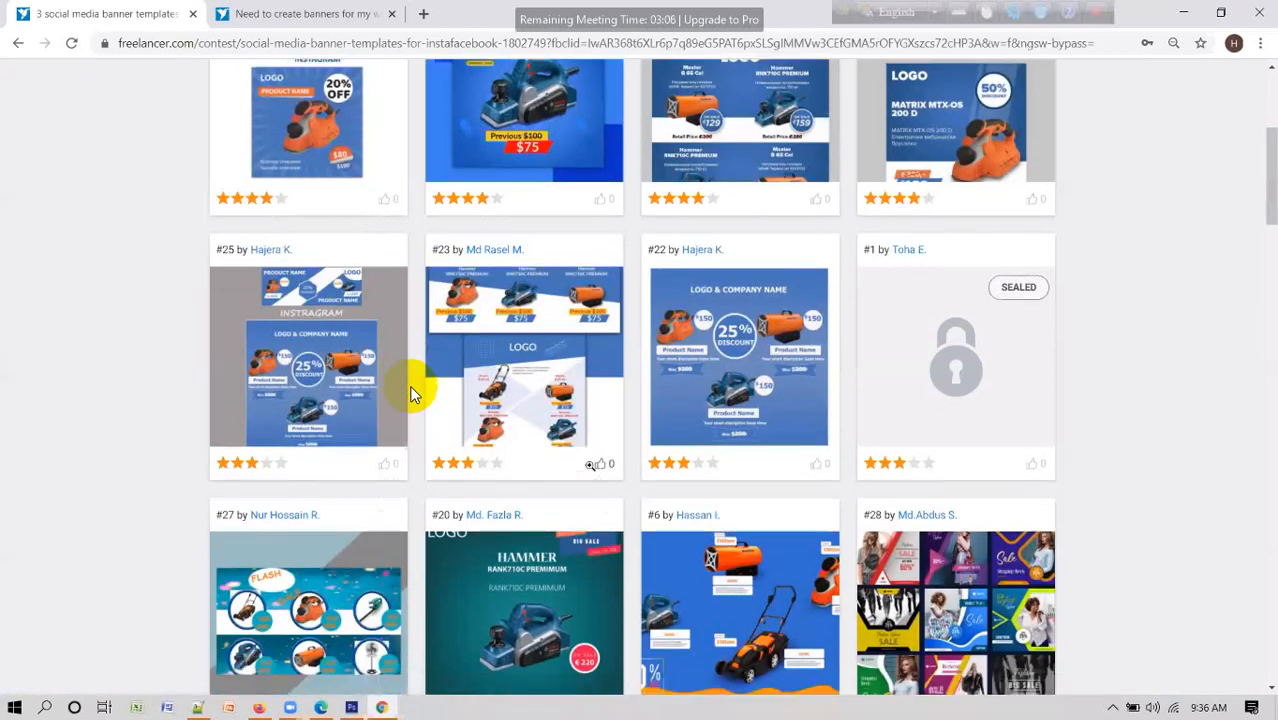
scroll(410, 393, "down", 3)
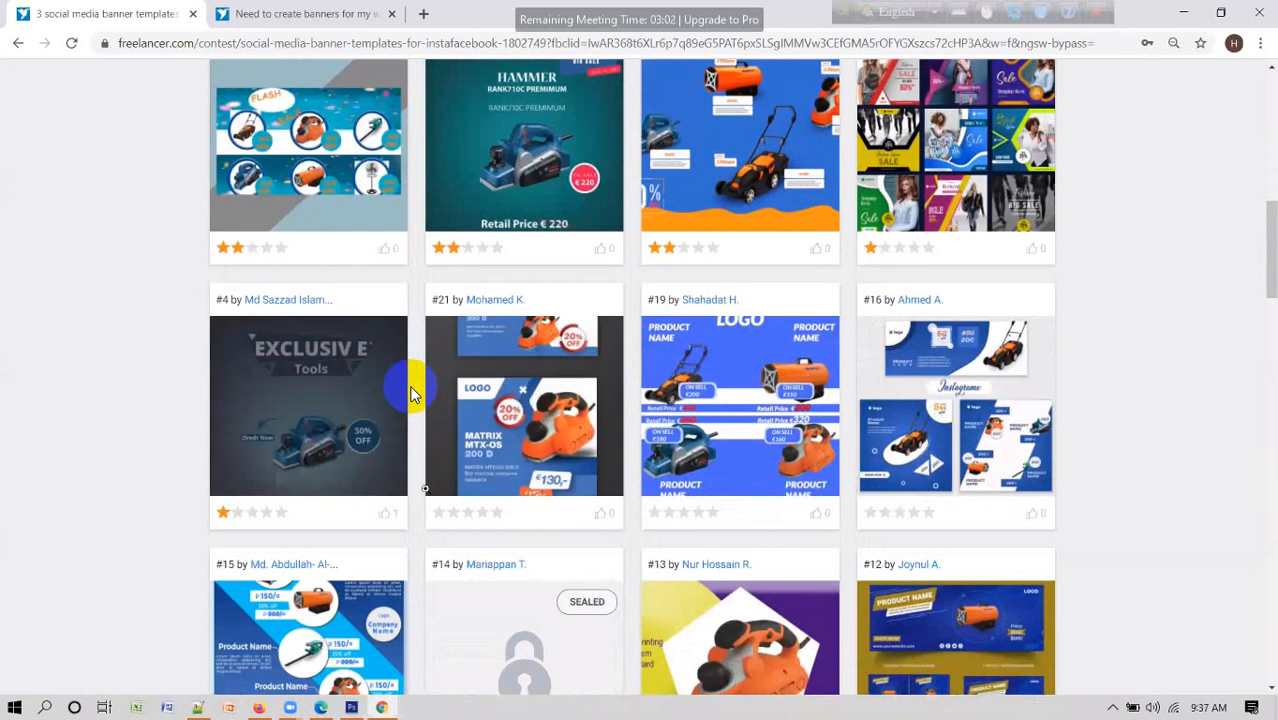
scroll(410, 393, "down", 2)
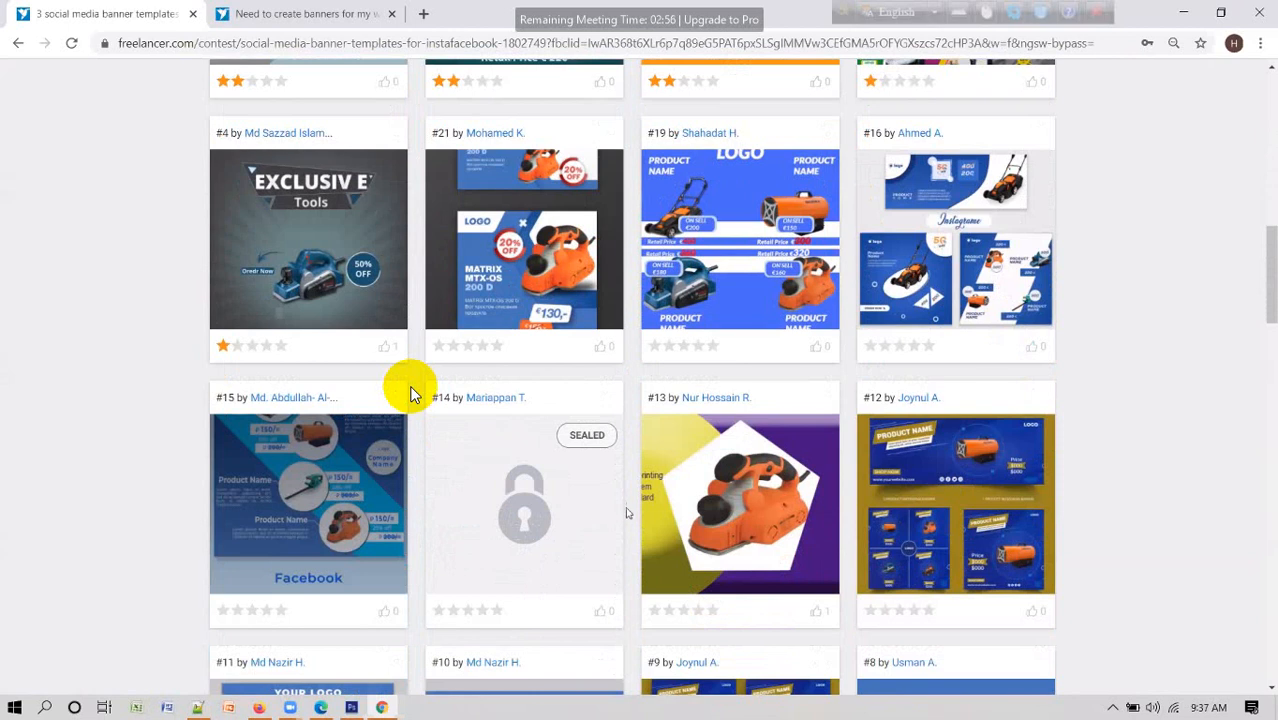
scroll(410, 393, "up", 6)
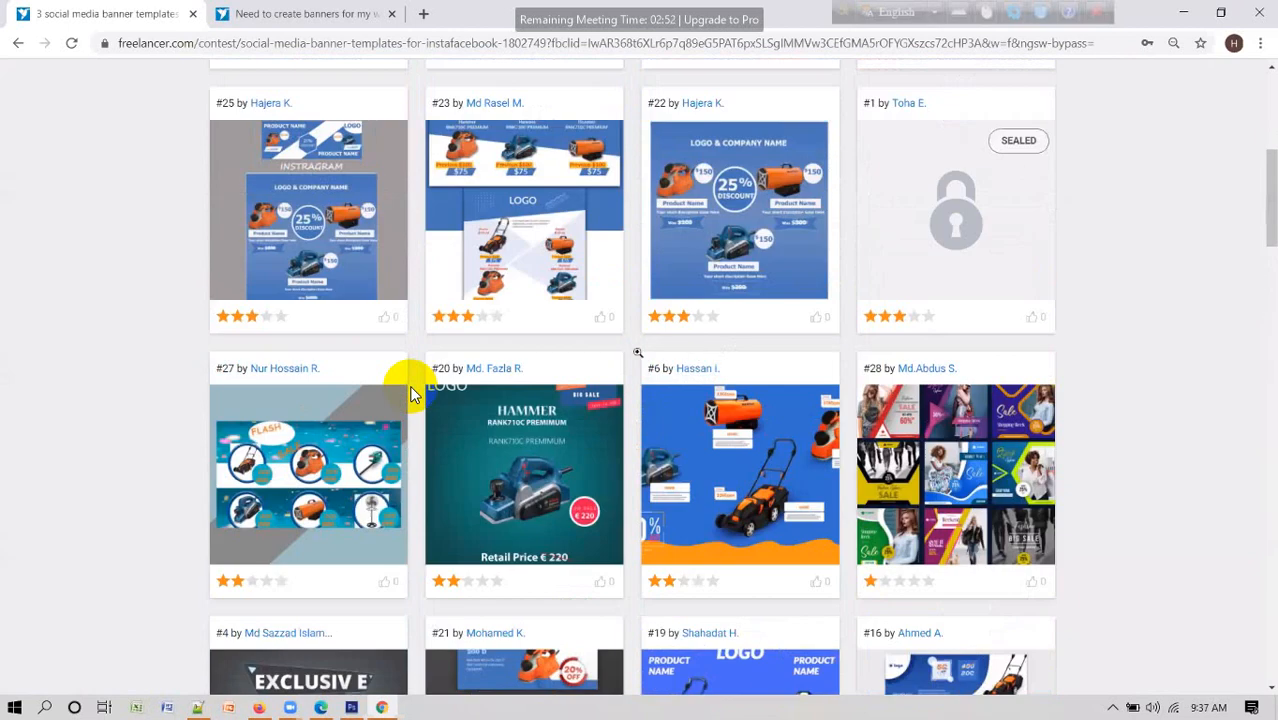
scroll(410, 393, "up", 1)
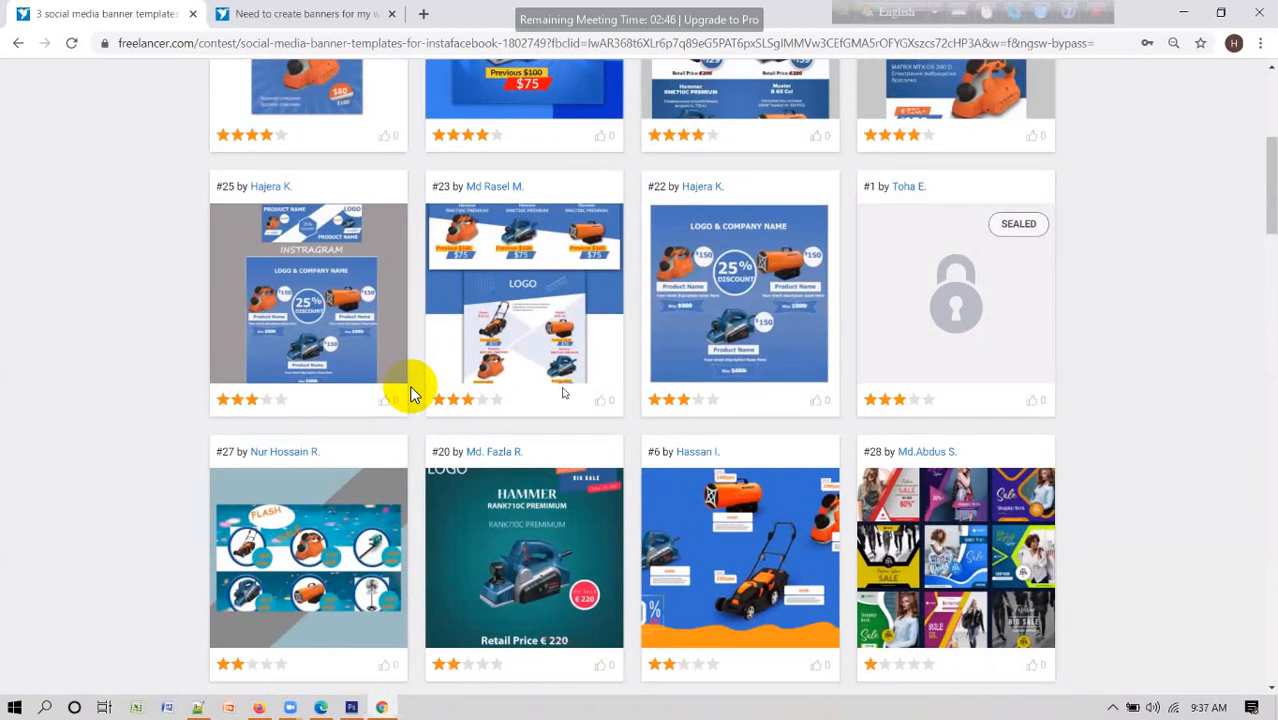
scroll(410, 393, "down", 3)
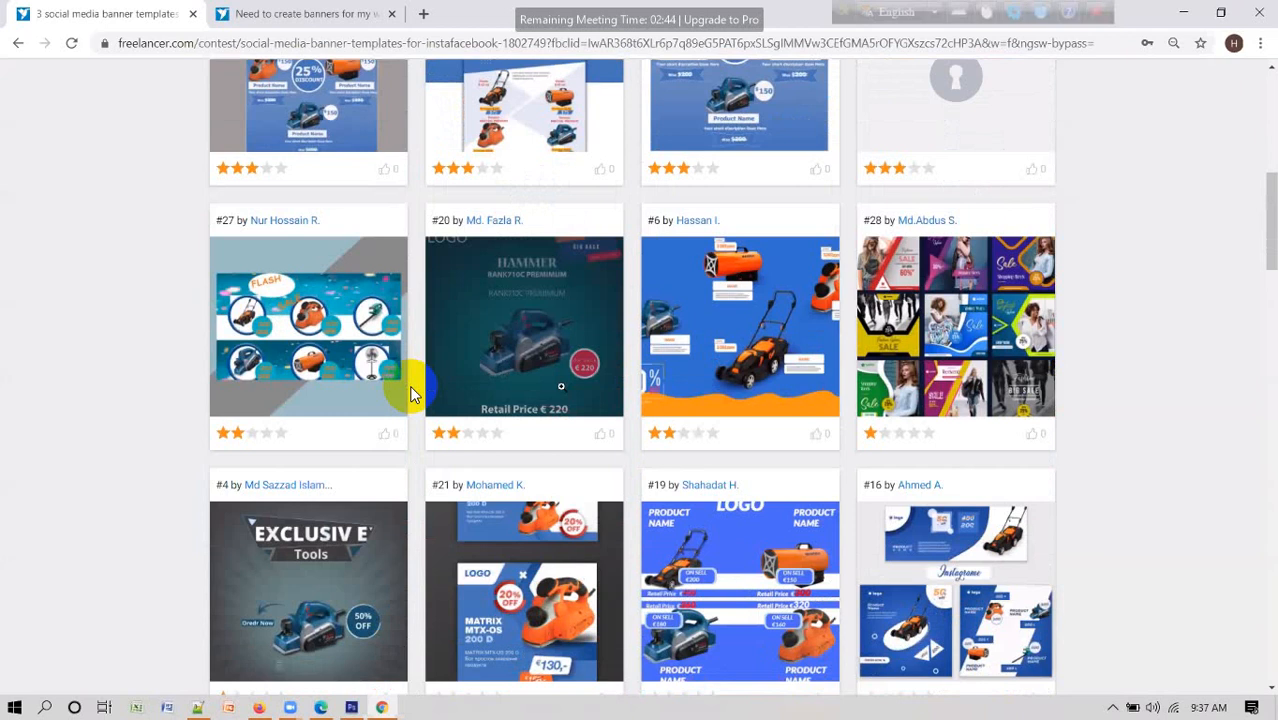
scroll(410, 393, "down", 2)
scroll(413, 393, "down", 1)
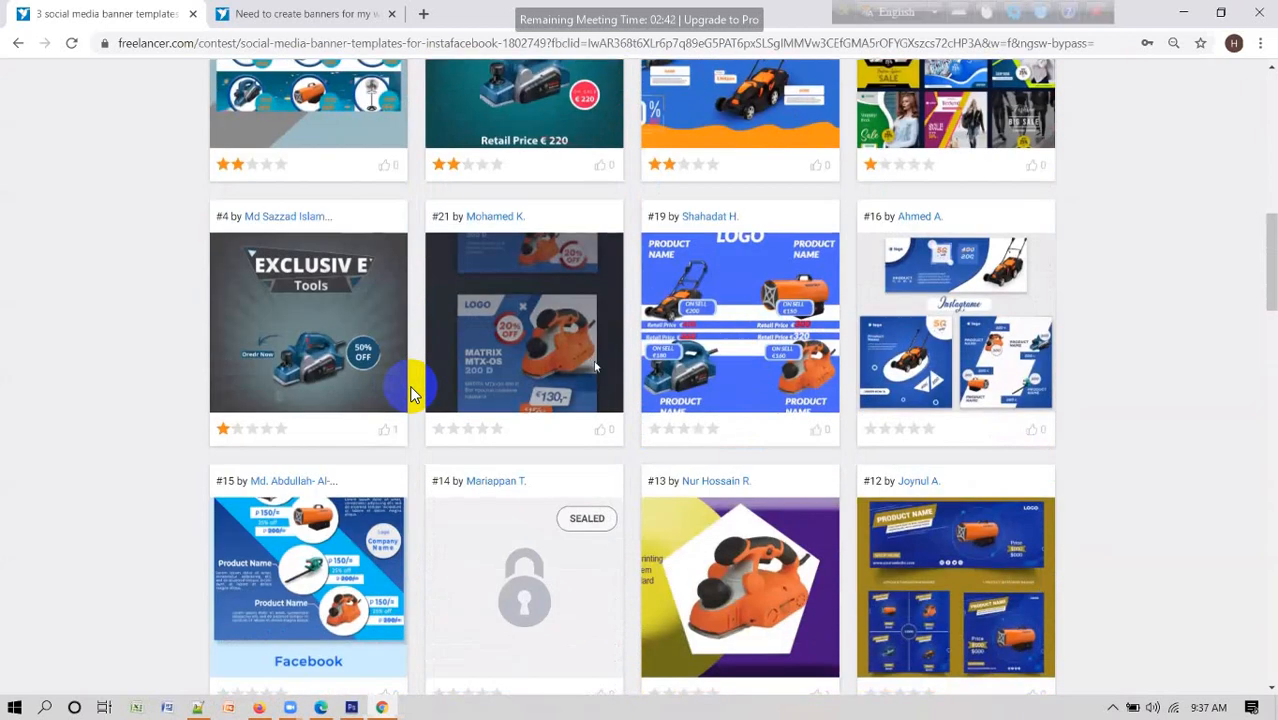
scroll(413, 393, "up", 5)
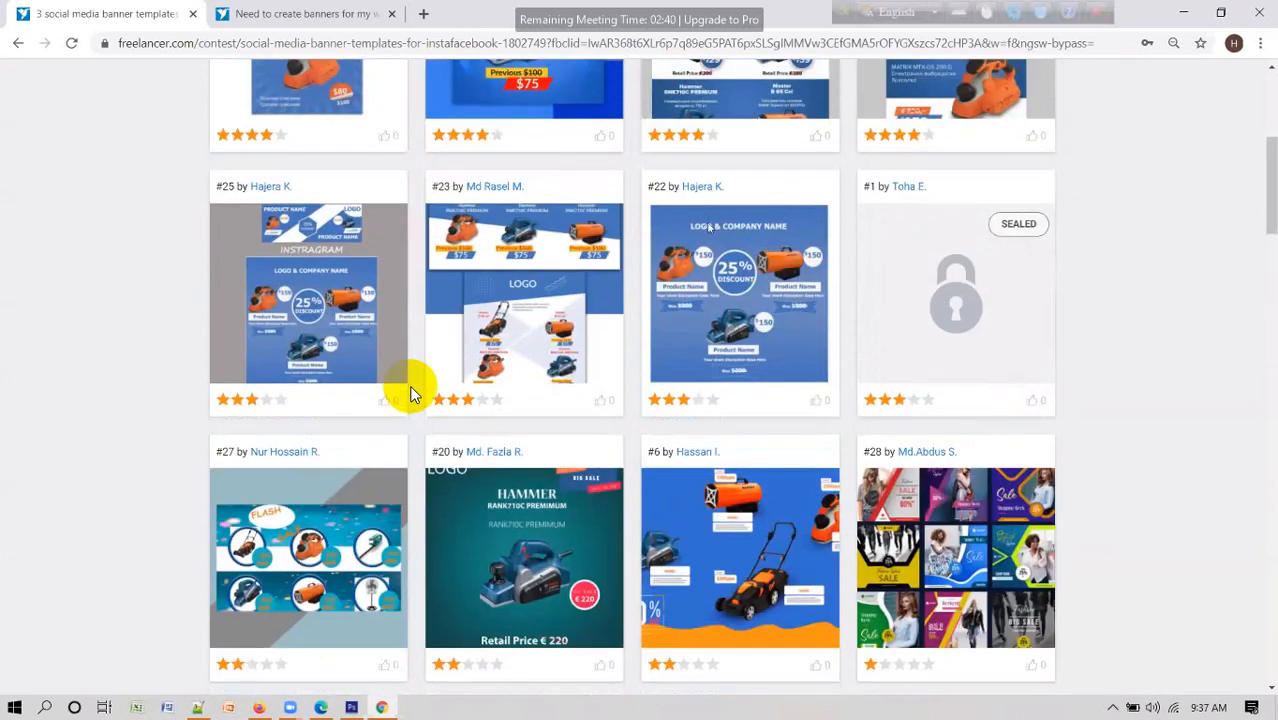
scroll(413, 393, "up", 5)
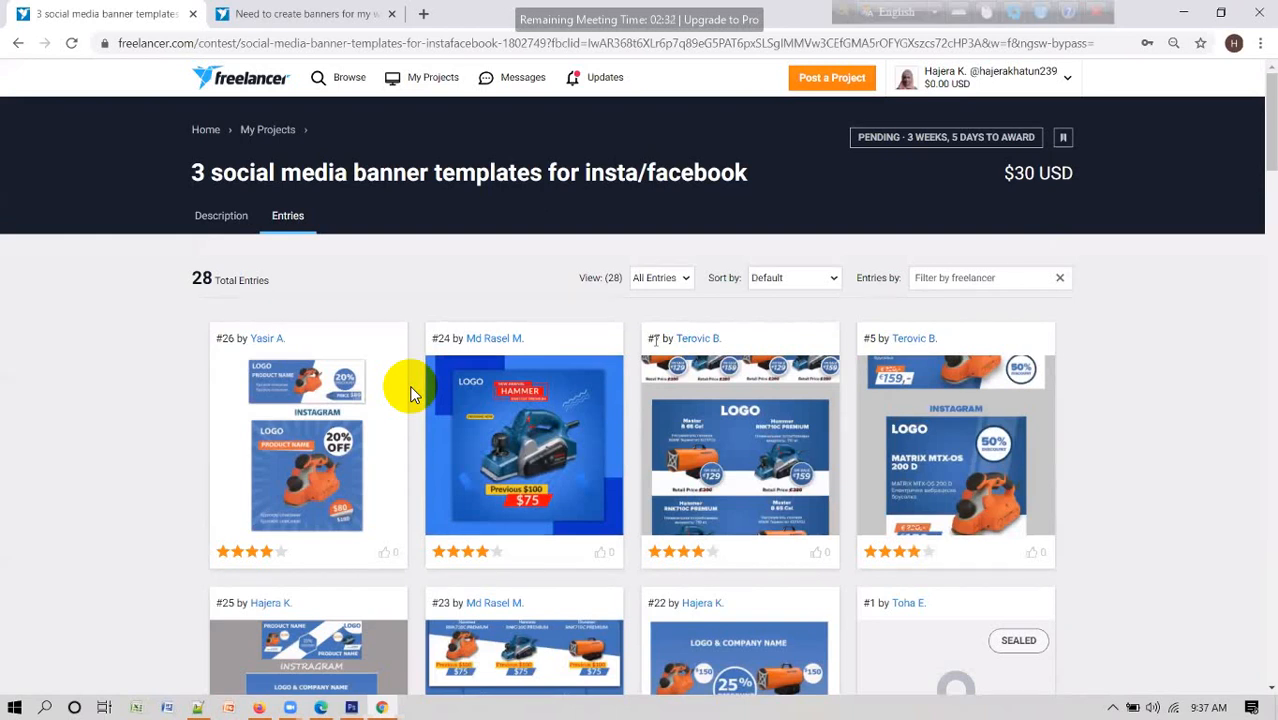
left_click(208, 220)
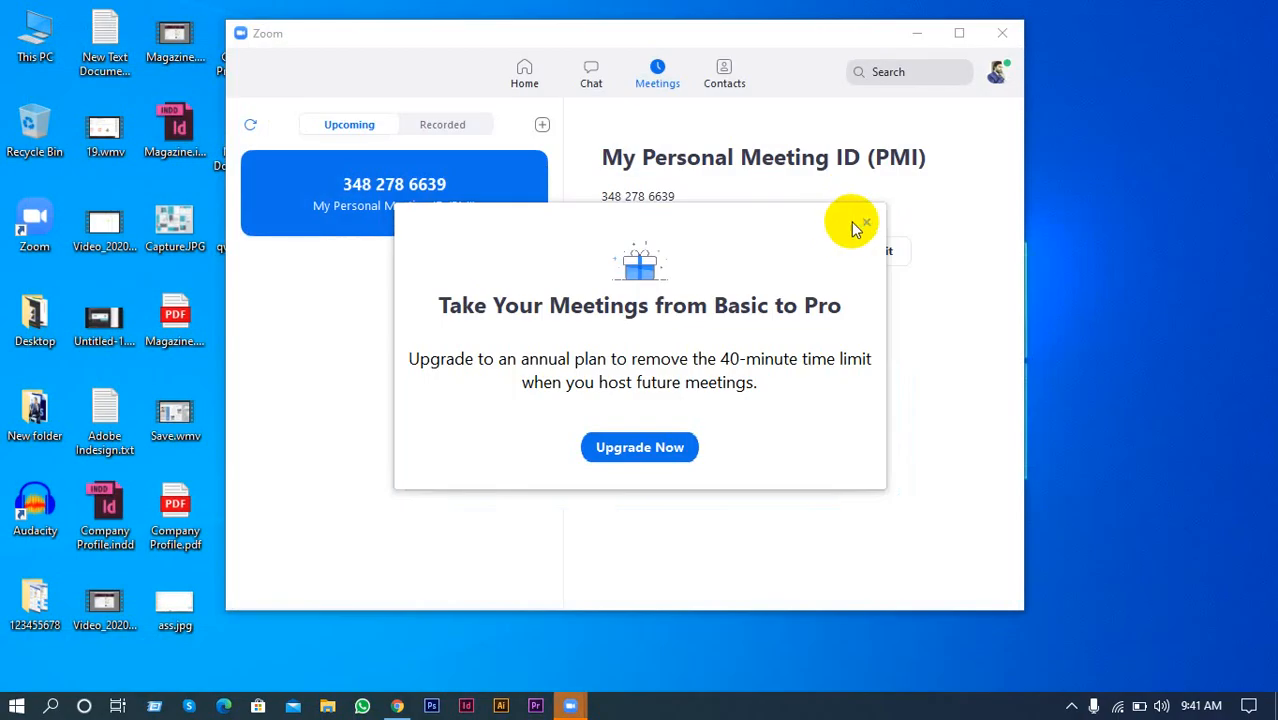
In Zoom, dismiss the upgrade offer, start the personal meeting, and share the entire screen
left_click(865, 221)
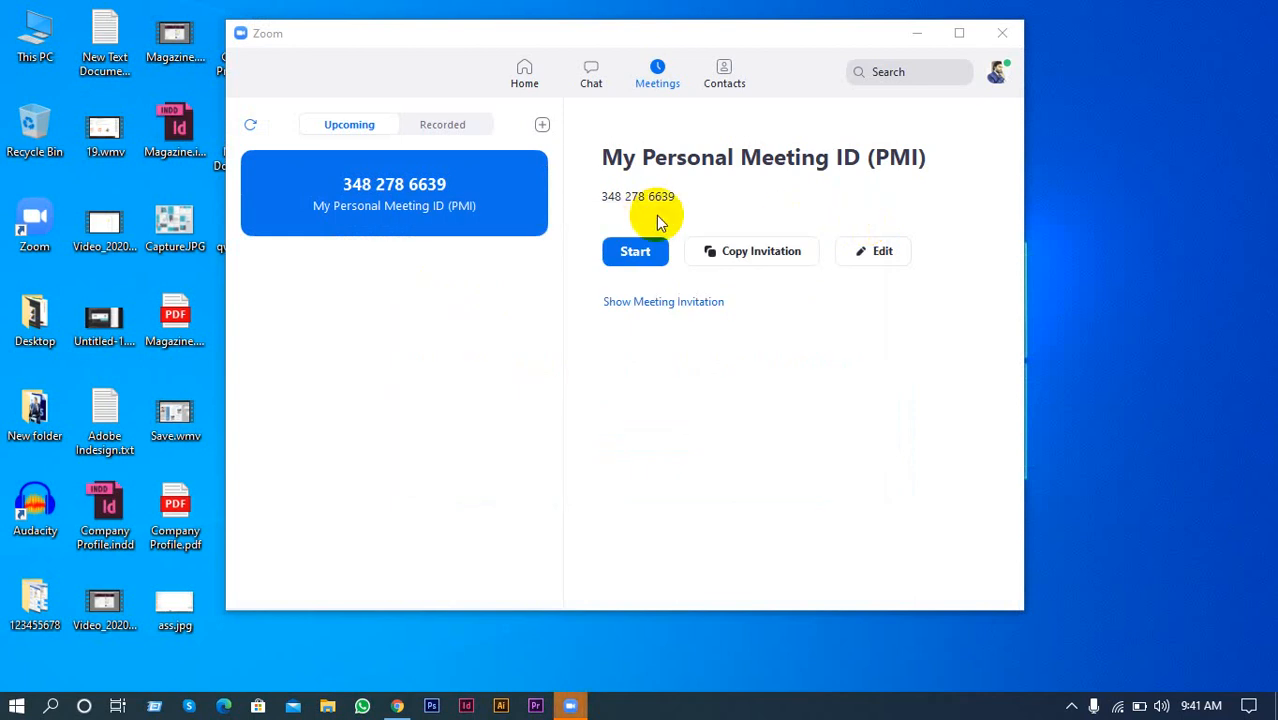
left_click(625, 256)
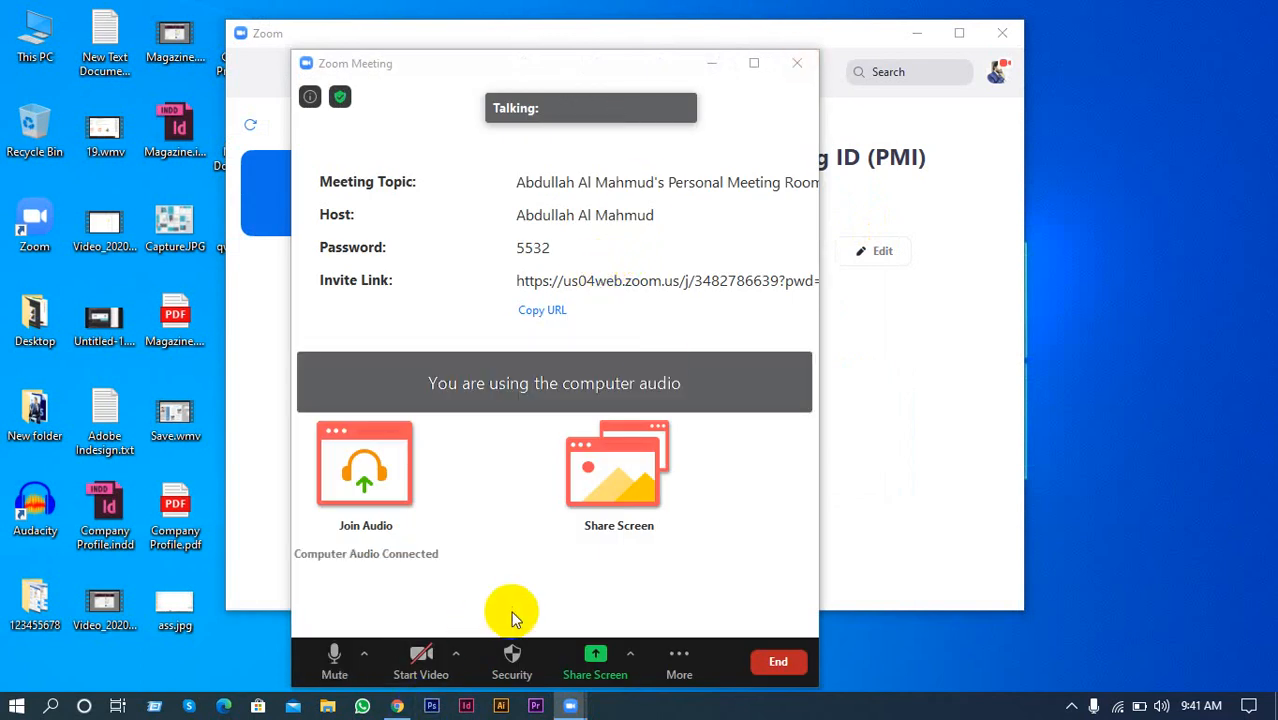
left_click(620, 468)
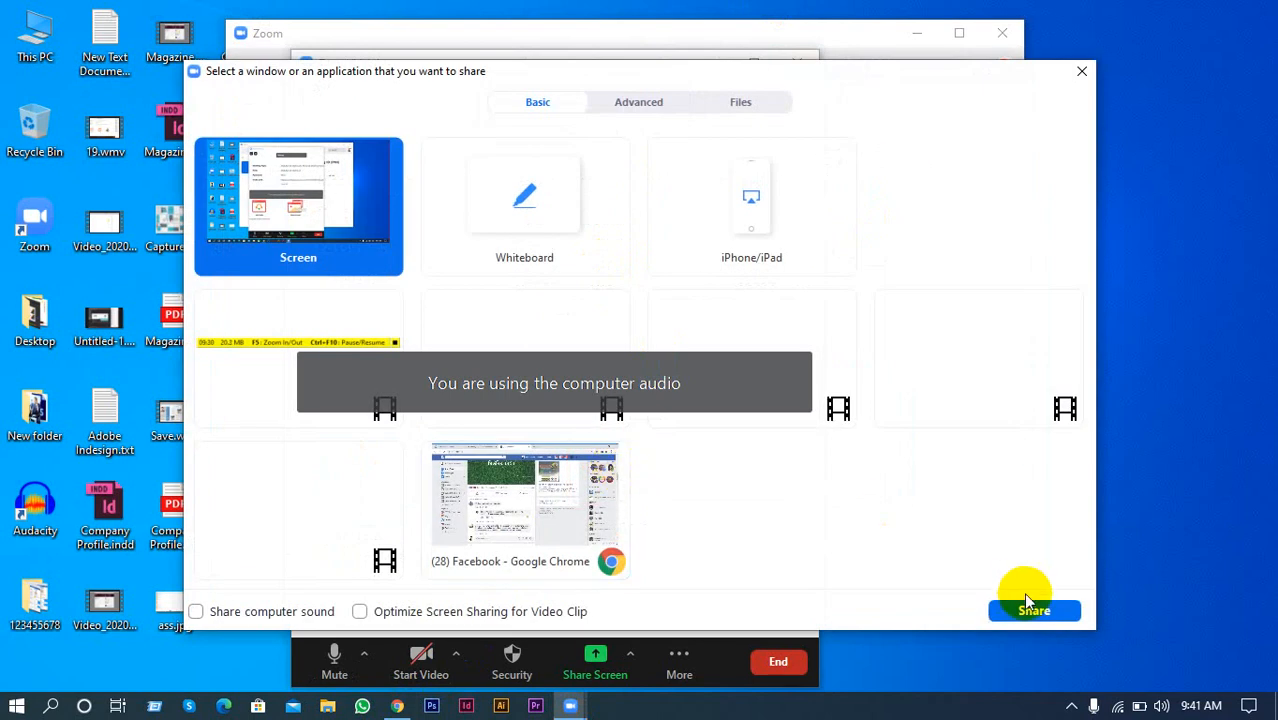
left_click(1030, 605)
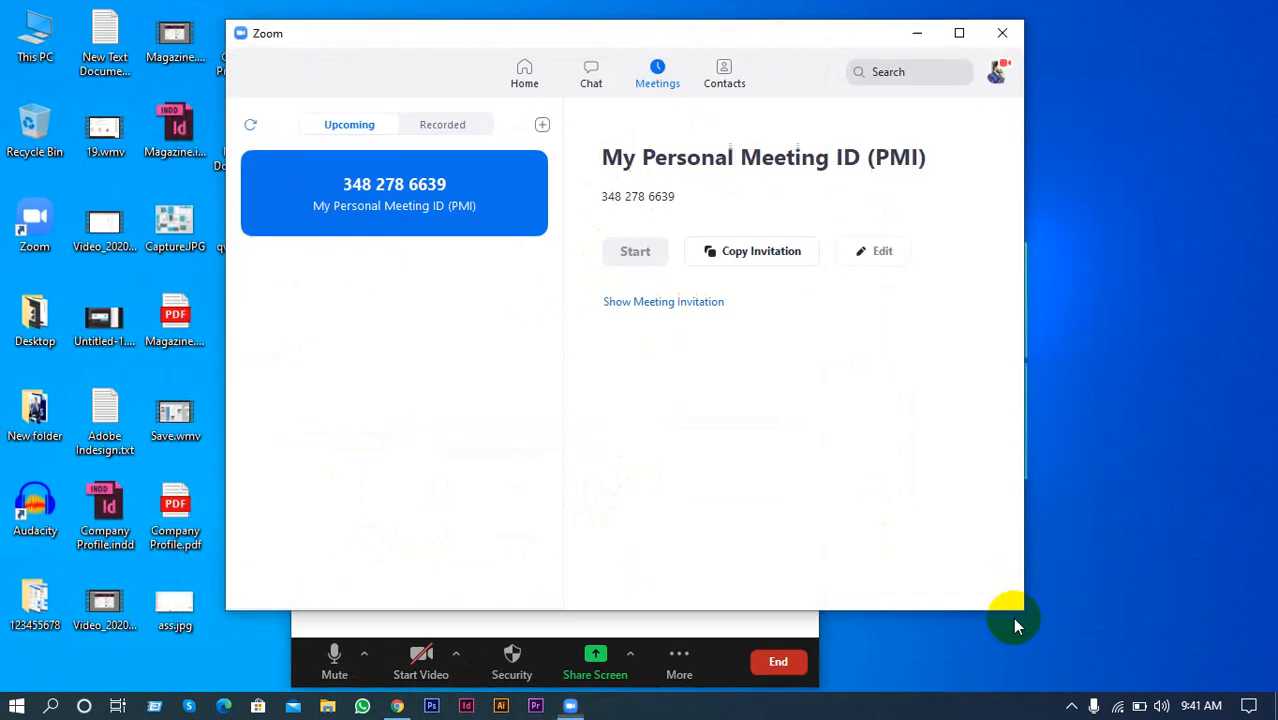
Minimize the Zoom home window, review the meeting's participant list in an enlarged window, and minimize the list
left_click(920, 38)
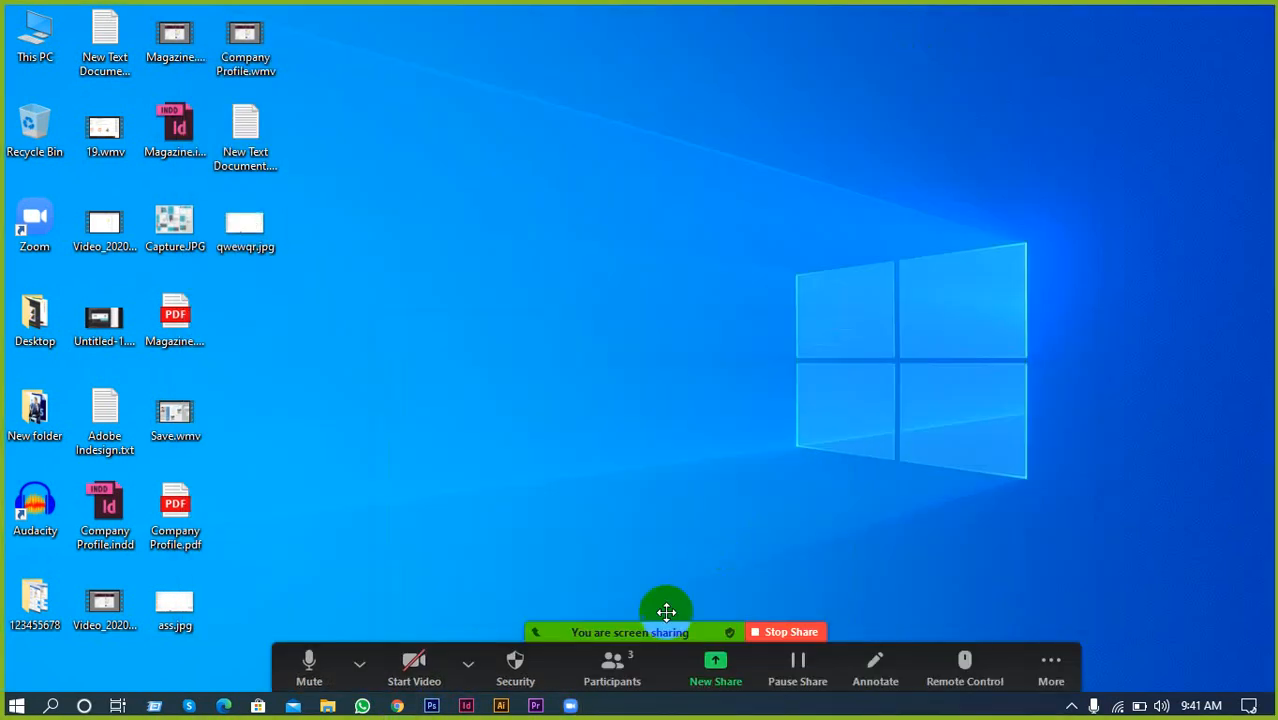
left_click(612, 665)
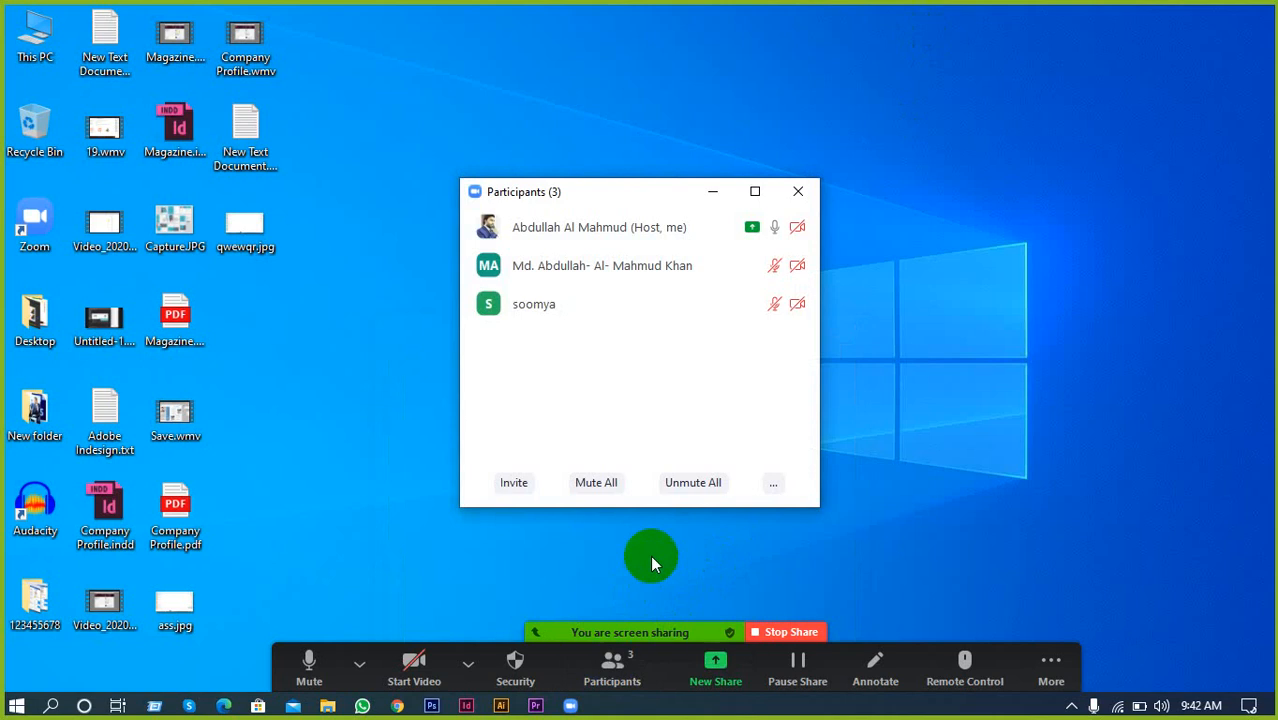
left_click(757, 193)
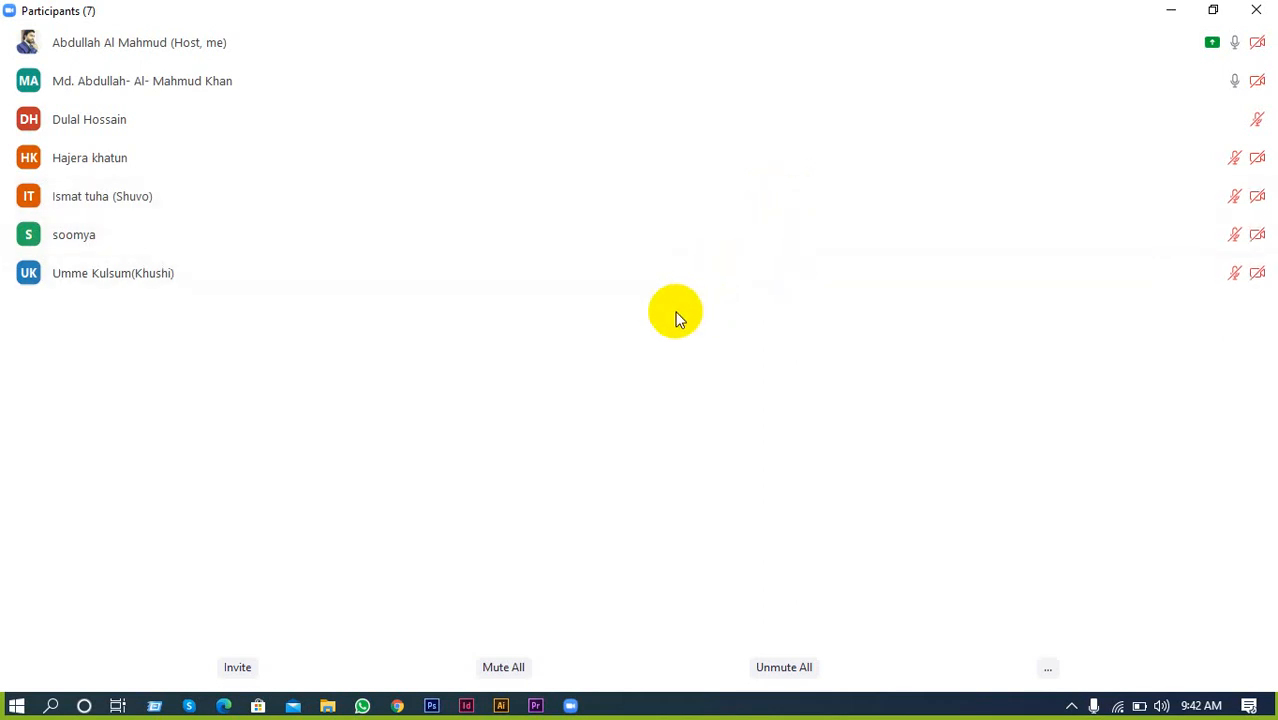
mouse_move(695, 290)
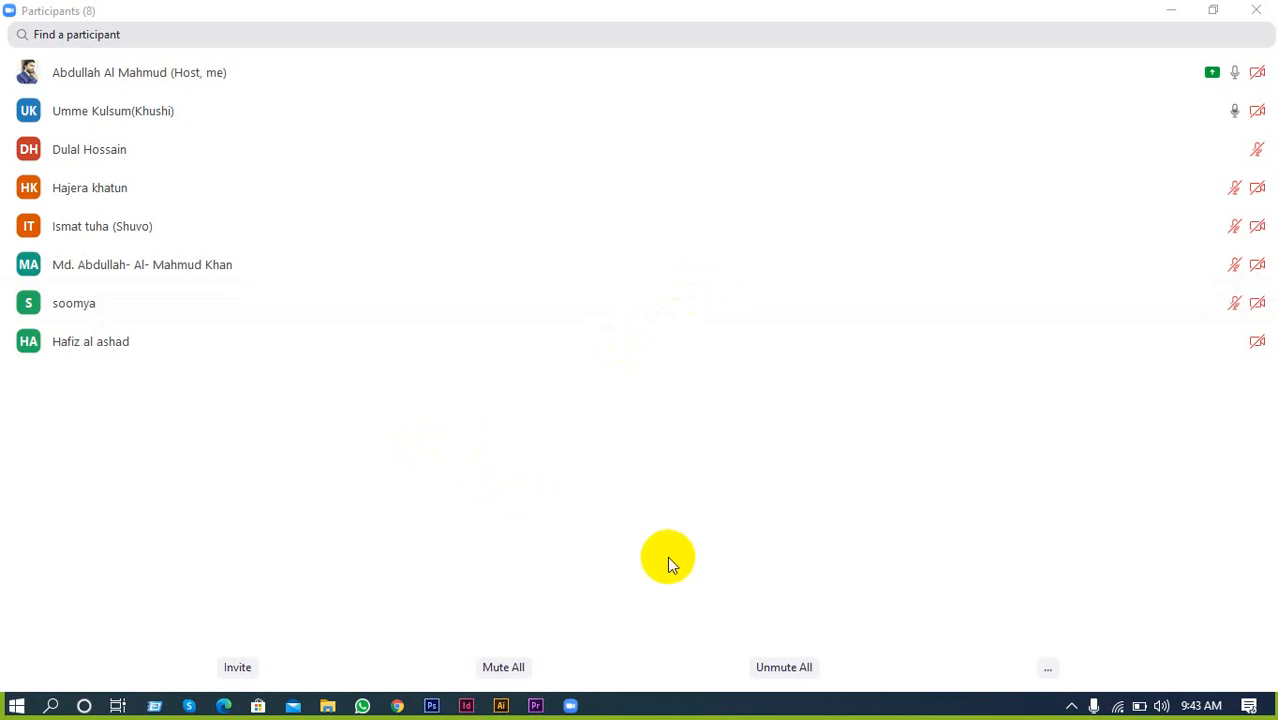
mouse_move(951, 309)
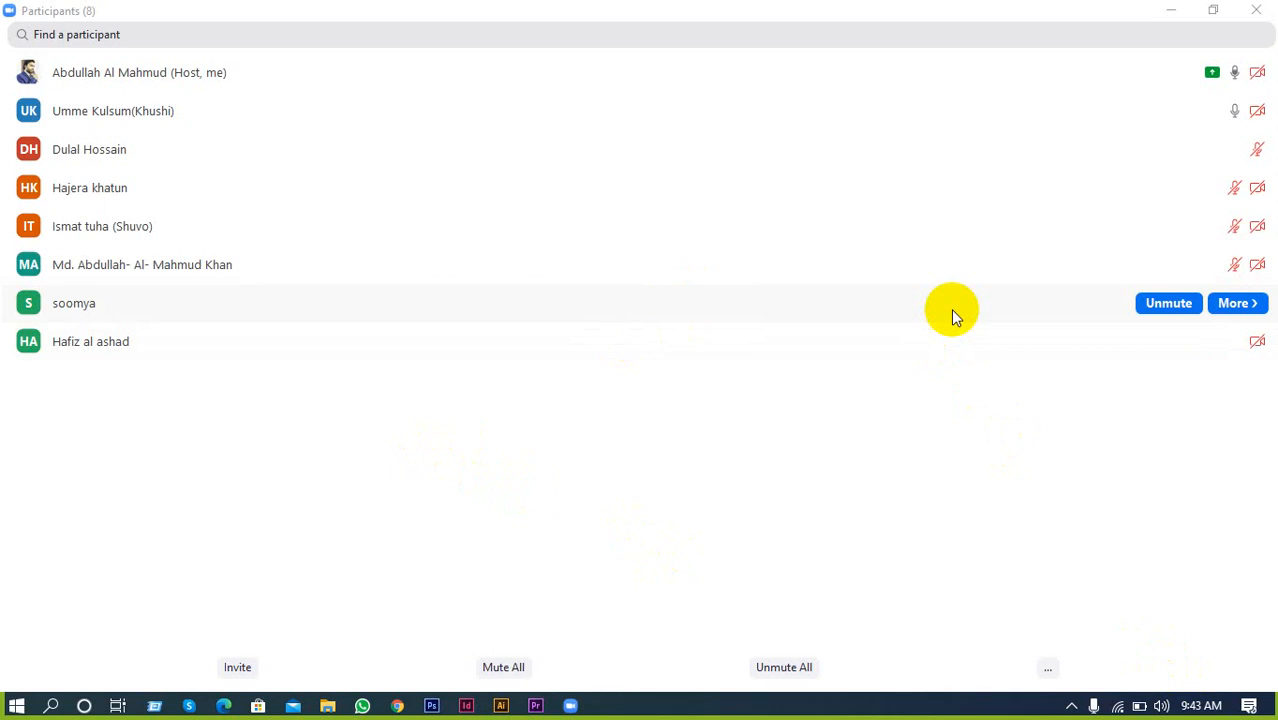
left_click(1190, 8)
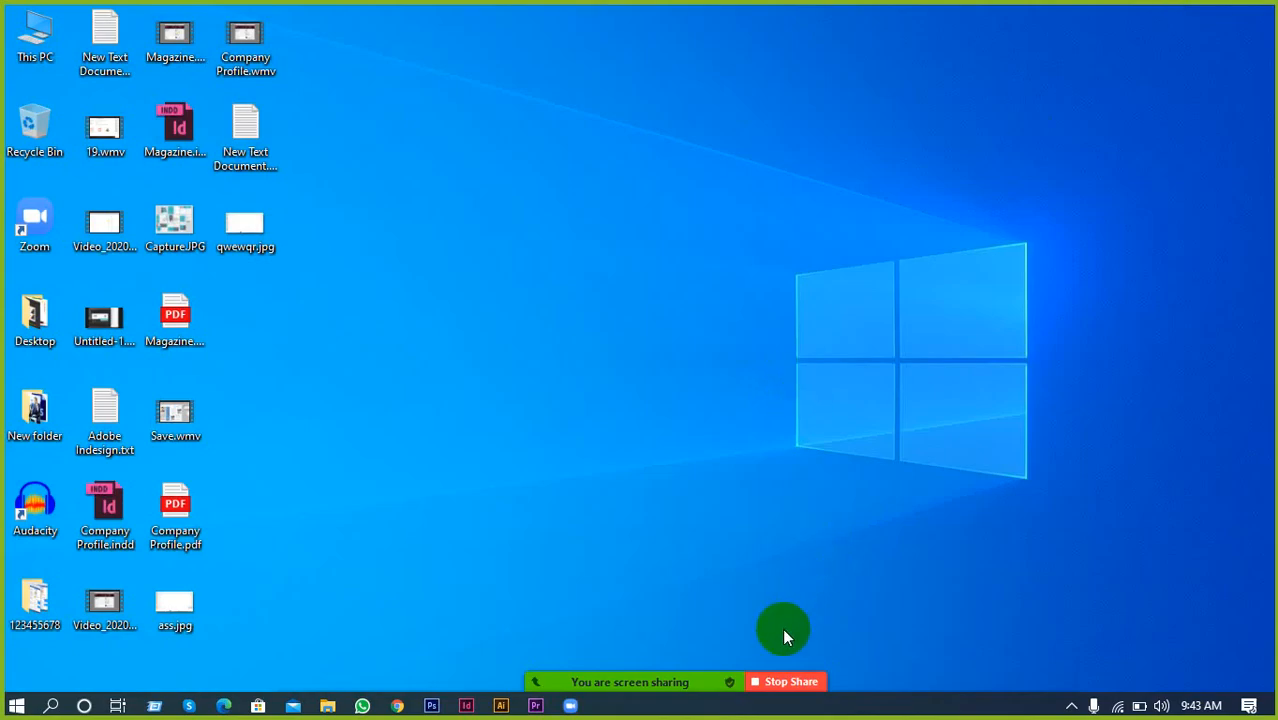
Stop sharing the screen, check the screen-sharing options, and restore the meeting window to view the participant's shared screen
left_click(772, 681)
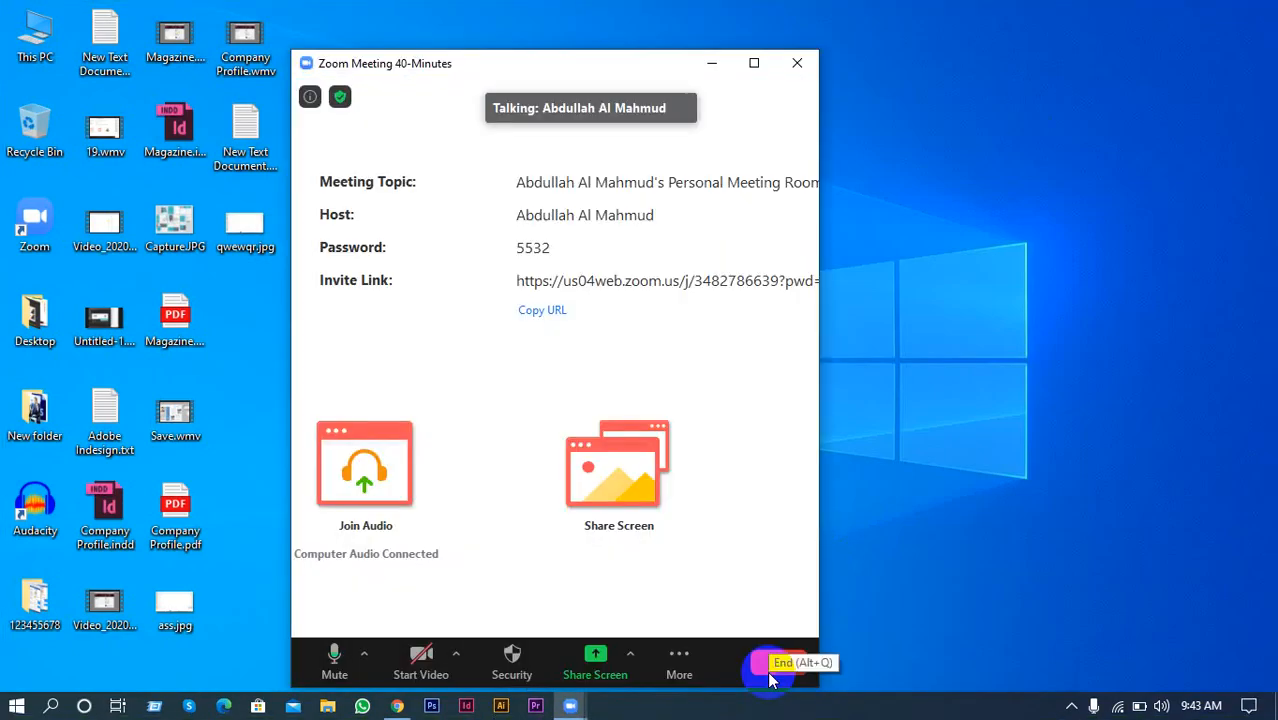
left_click(628, 657)
left_click(628, 580)
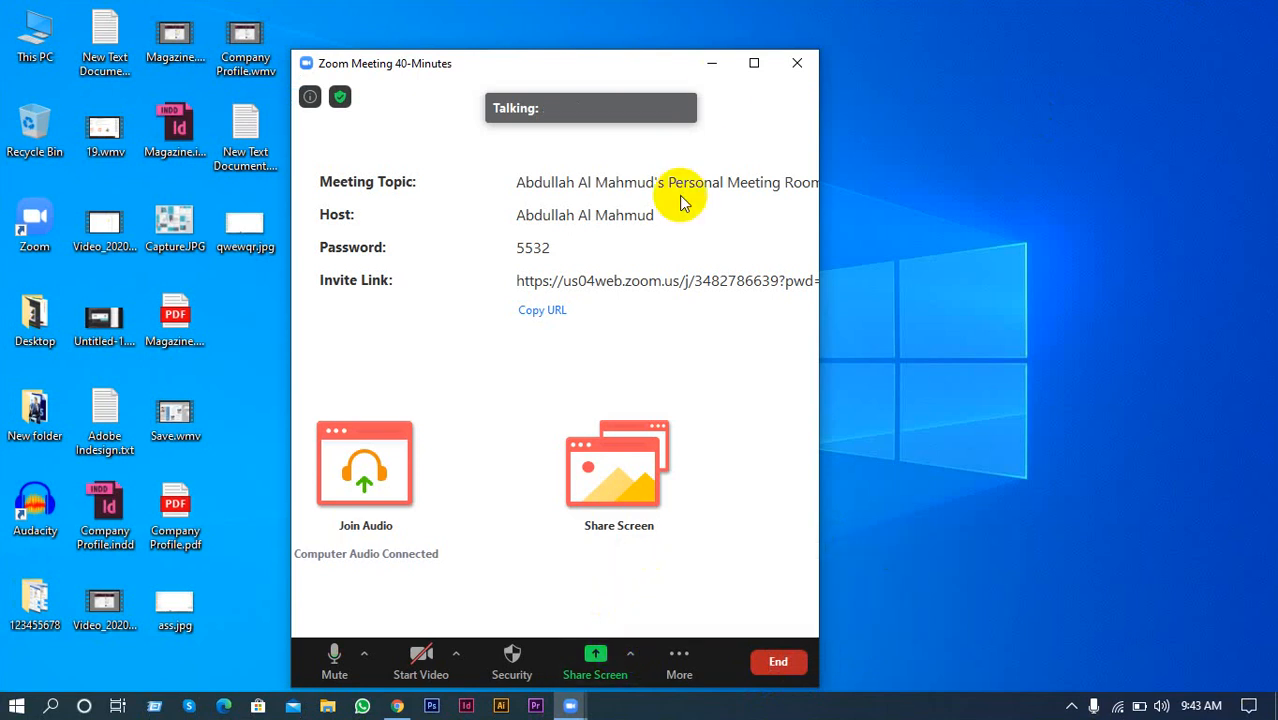
left_click(754, 63)
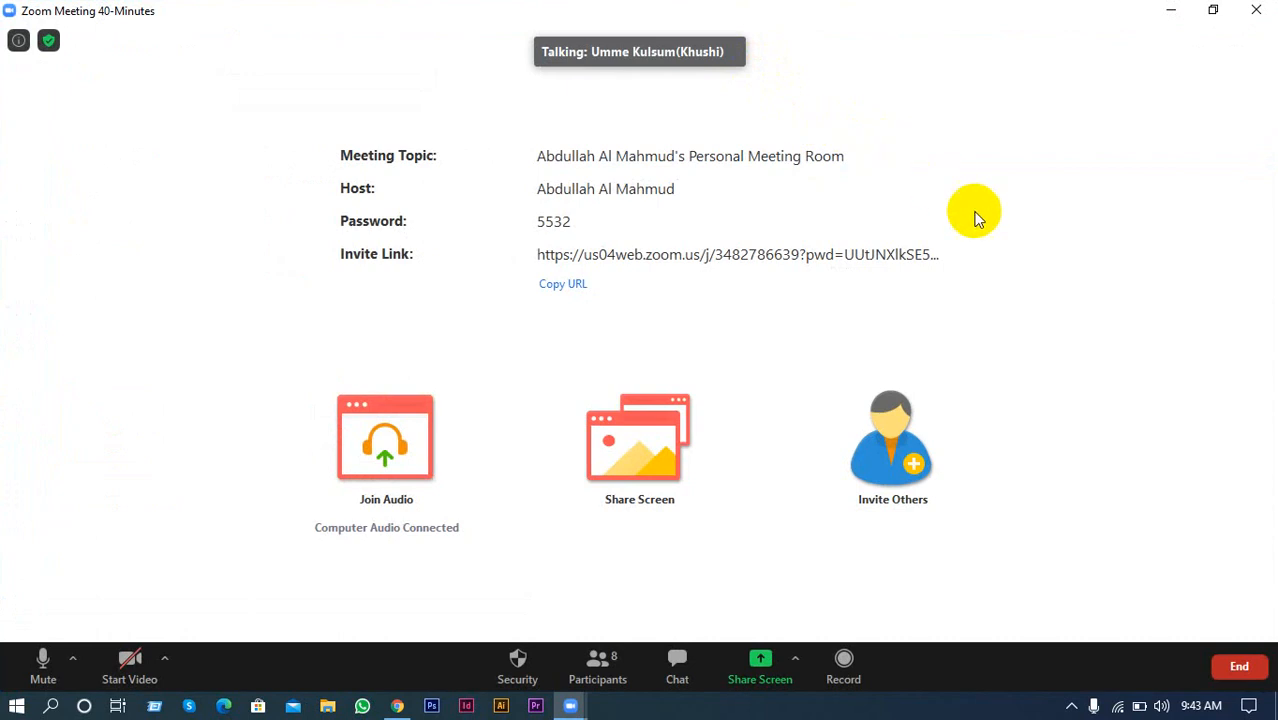
left_click(801, 668)
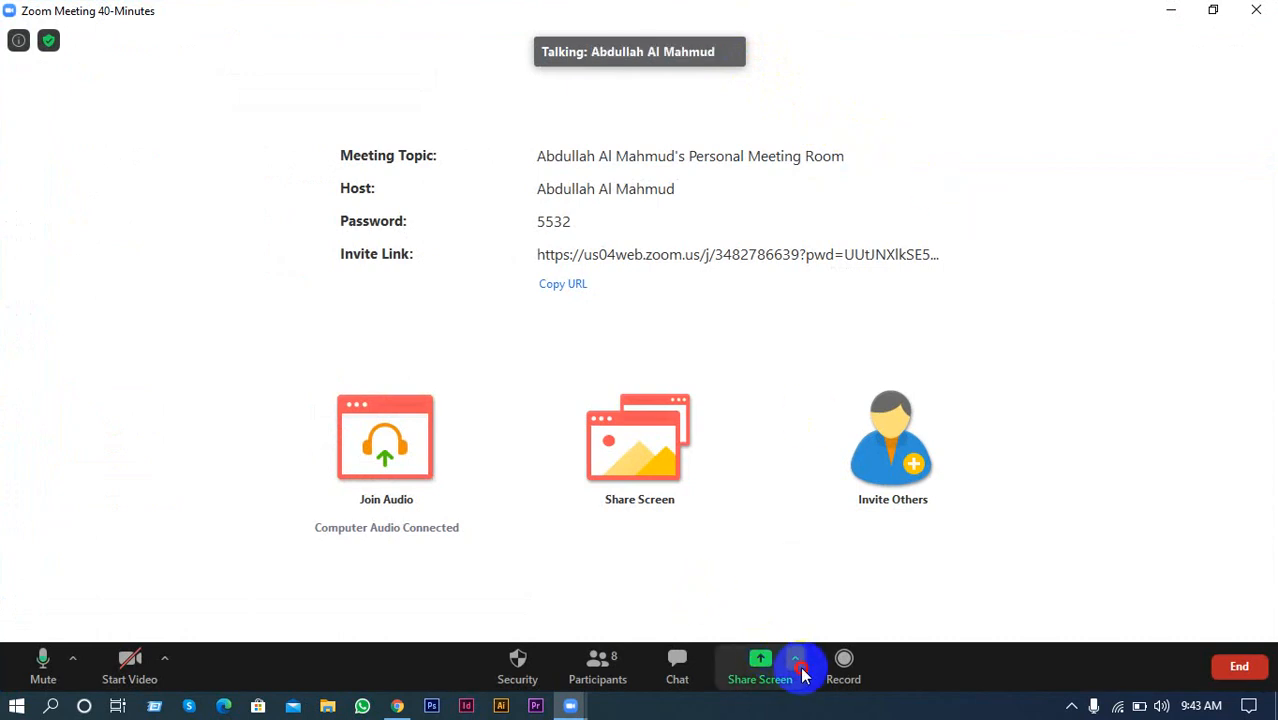
left_click(1021, 347)
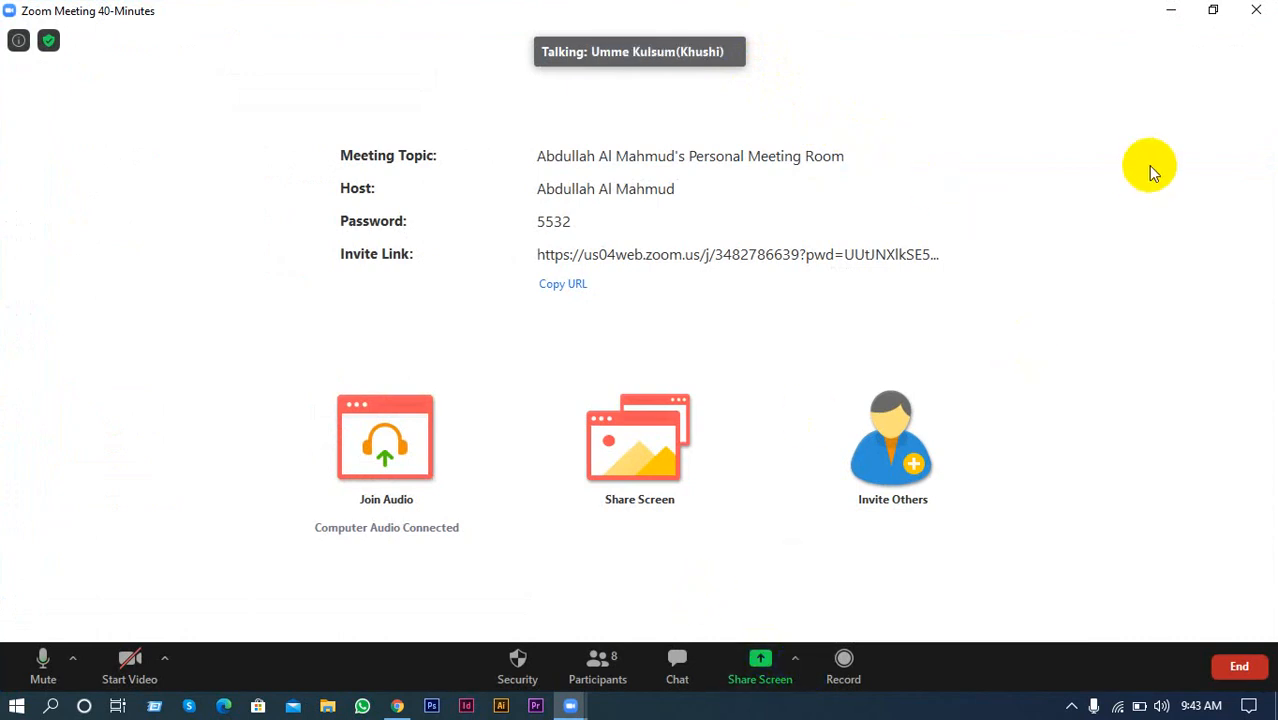
left_click(1167, 9)
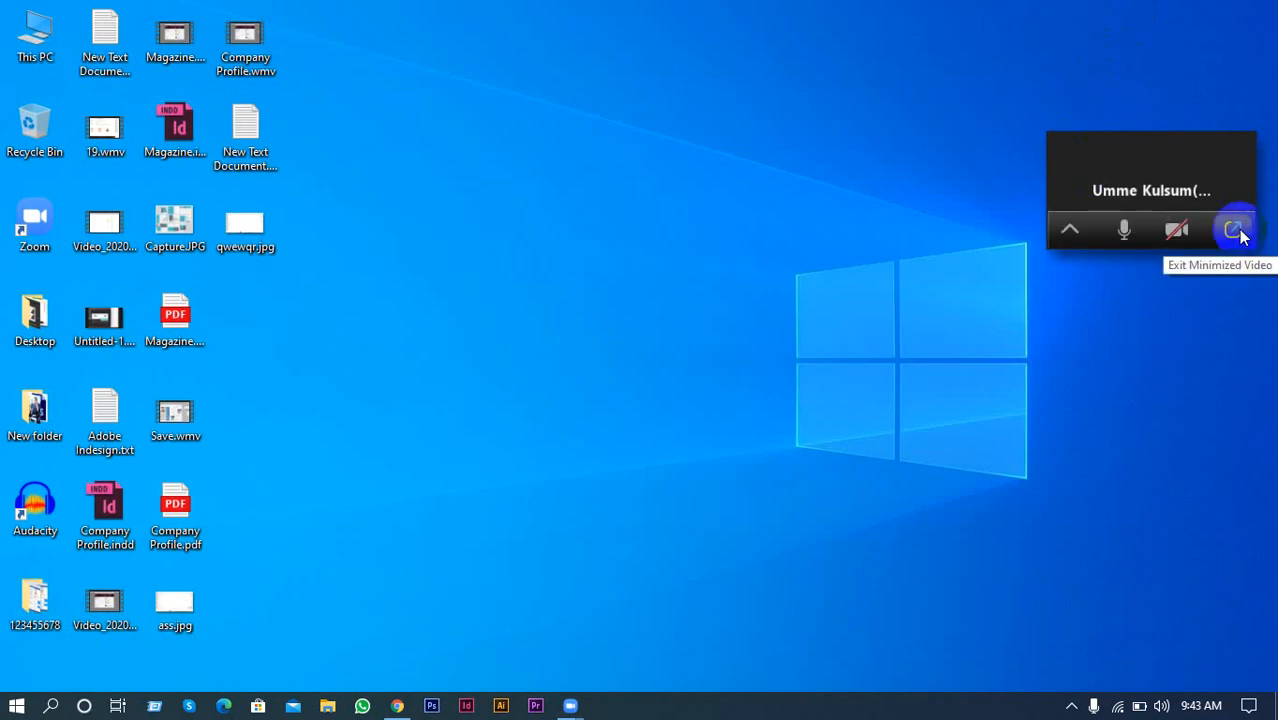
left_click(1236, 231)
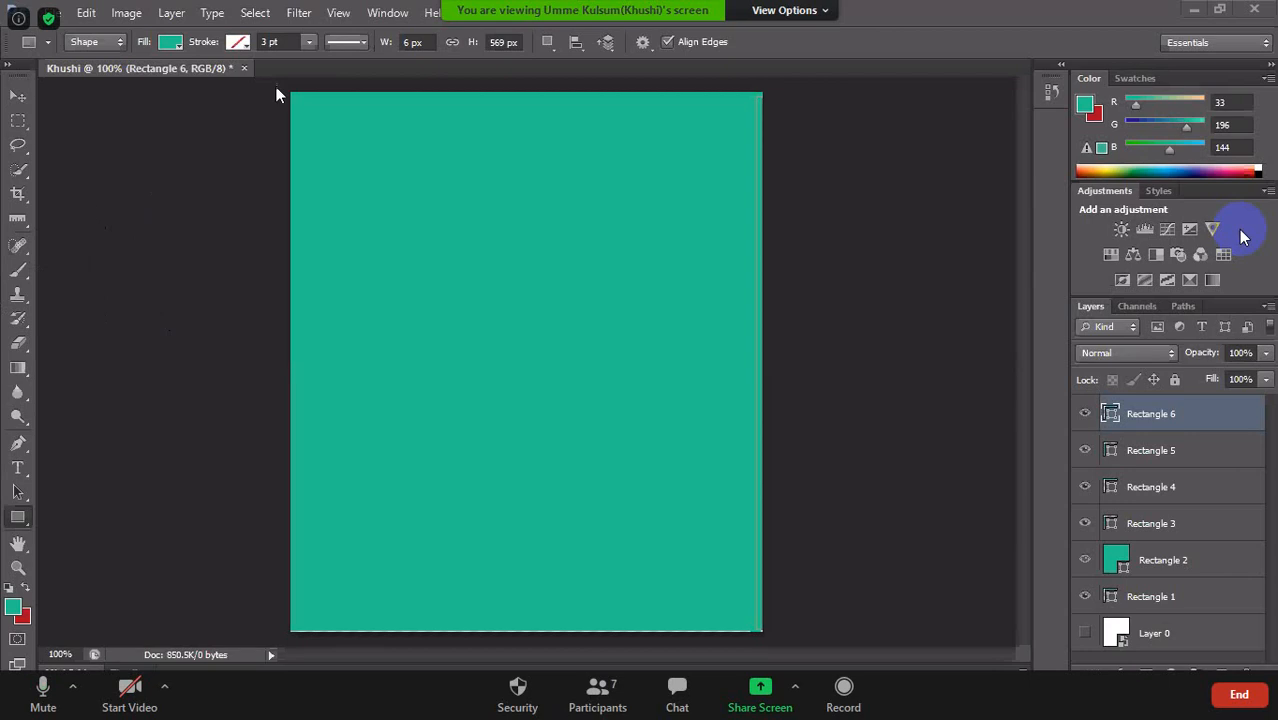
In the participant's shared Photoshop, close the green rectangle document without saving its changes
left_click(243, 68)
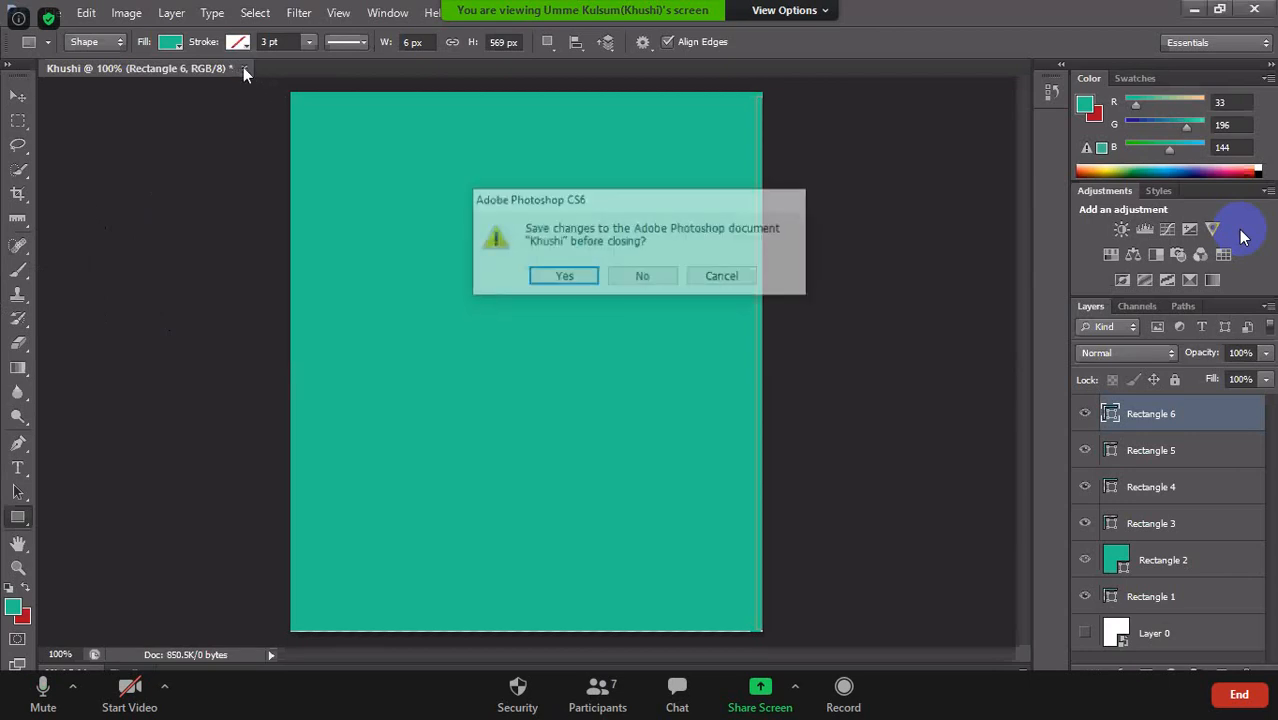
left_click(644, 277)
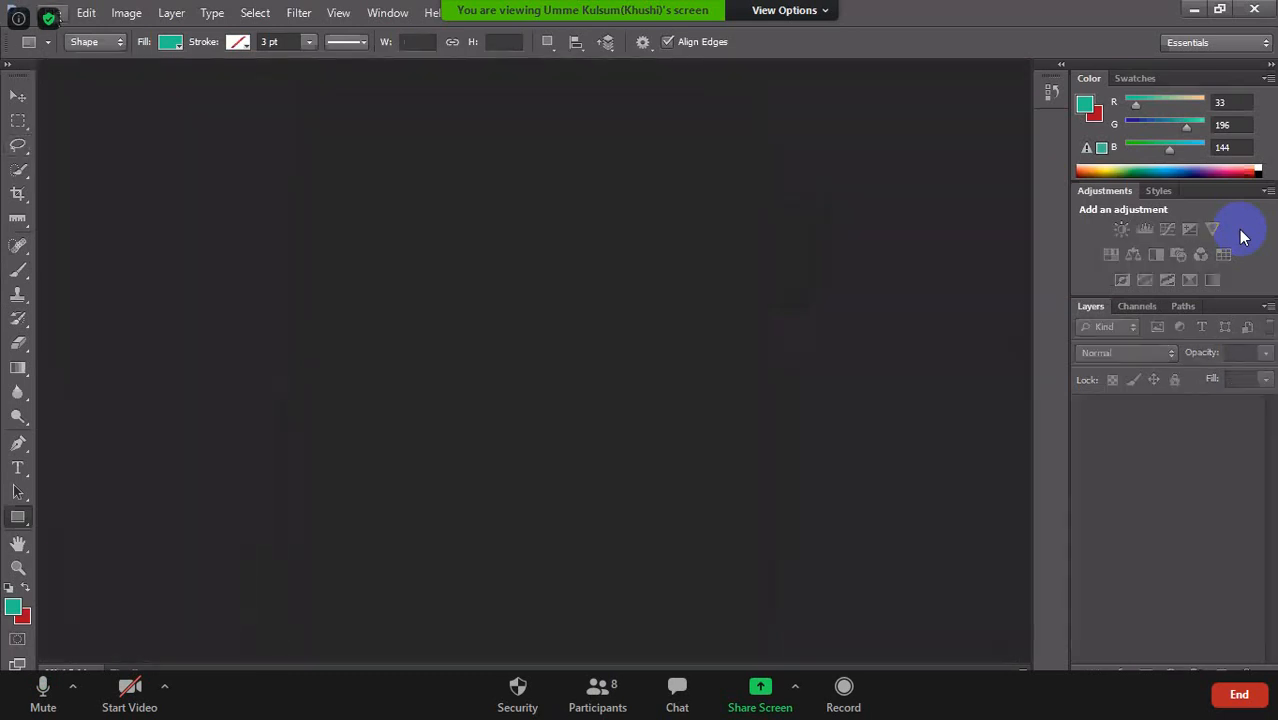
Create a new 7 × 8 inch, 72 pixels/inch RGB document with a white background, named with the participant's first name
left_click(55, 12)
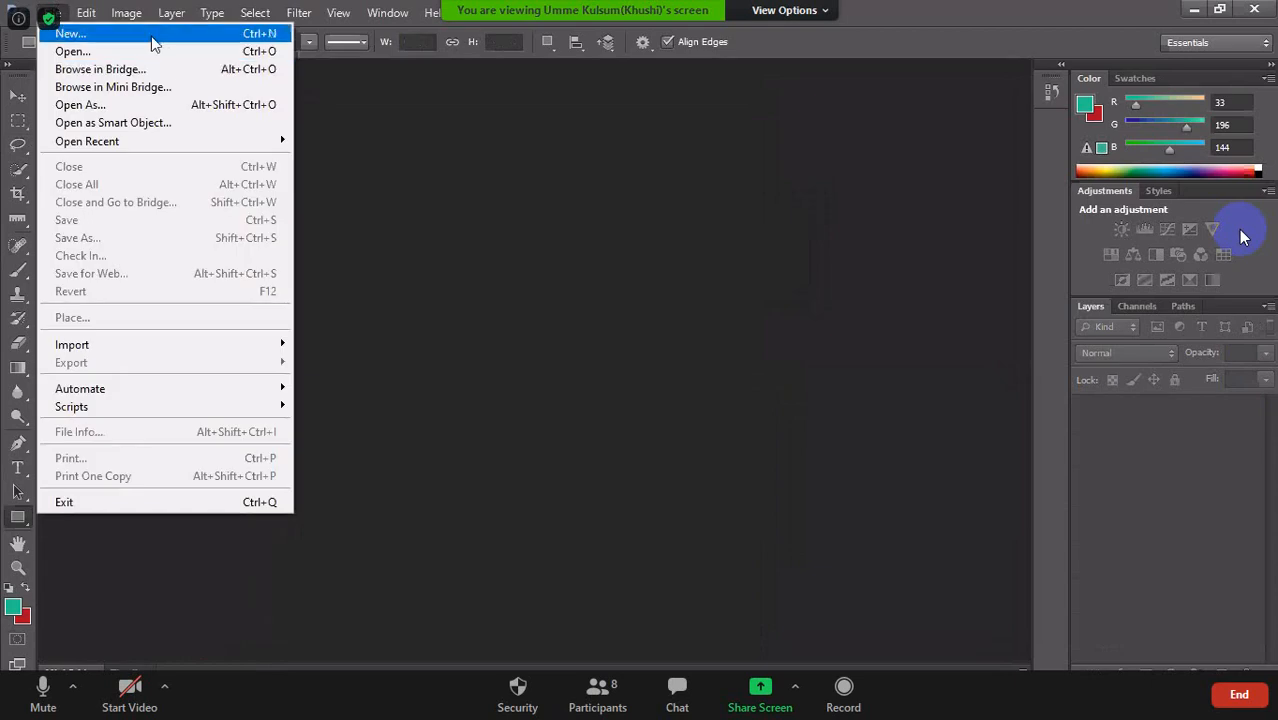
left_click(153, 35)
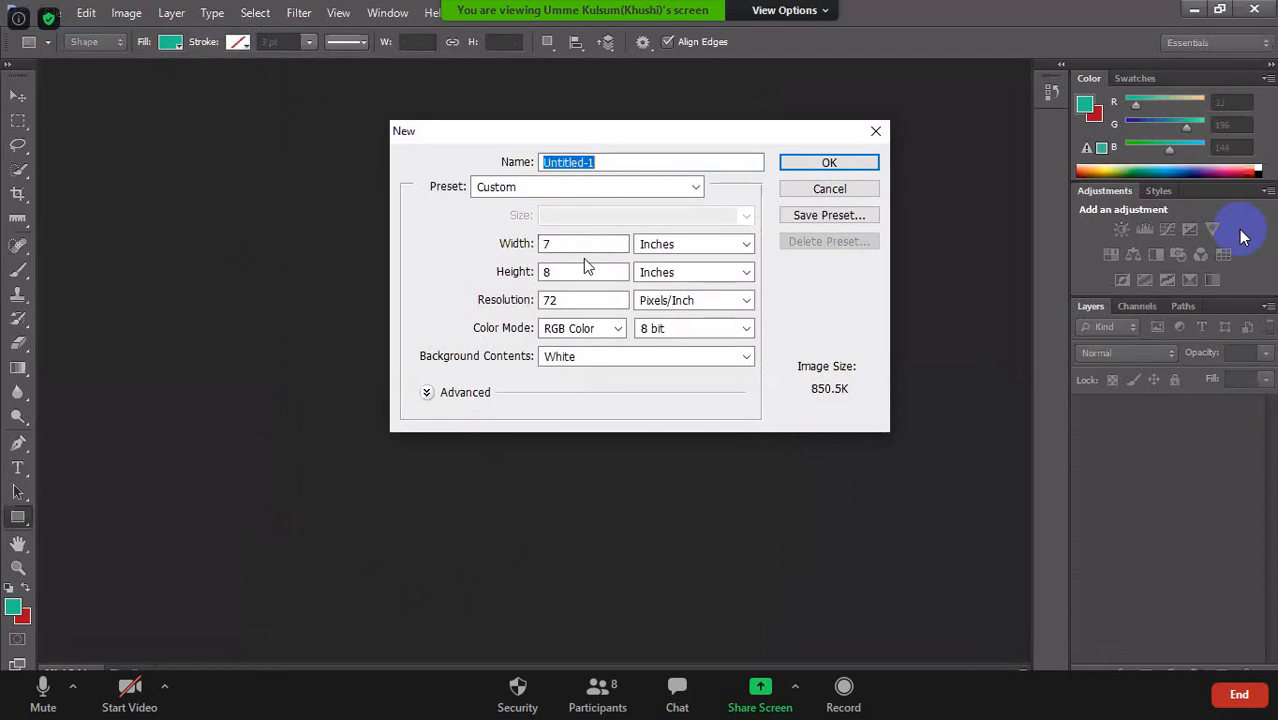
left_click(608, 158)
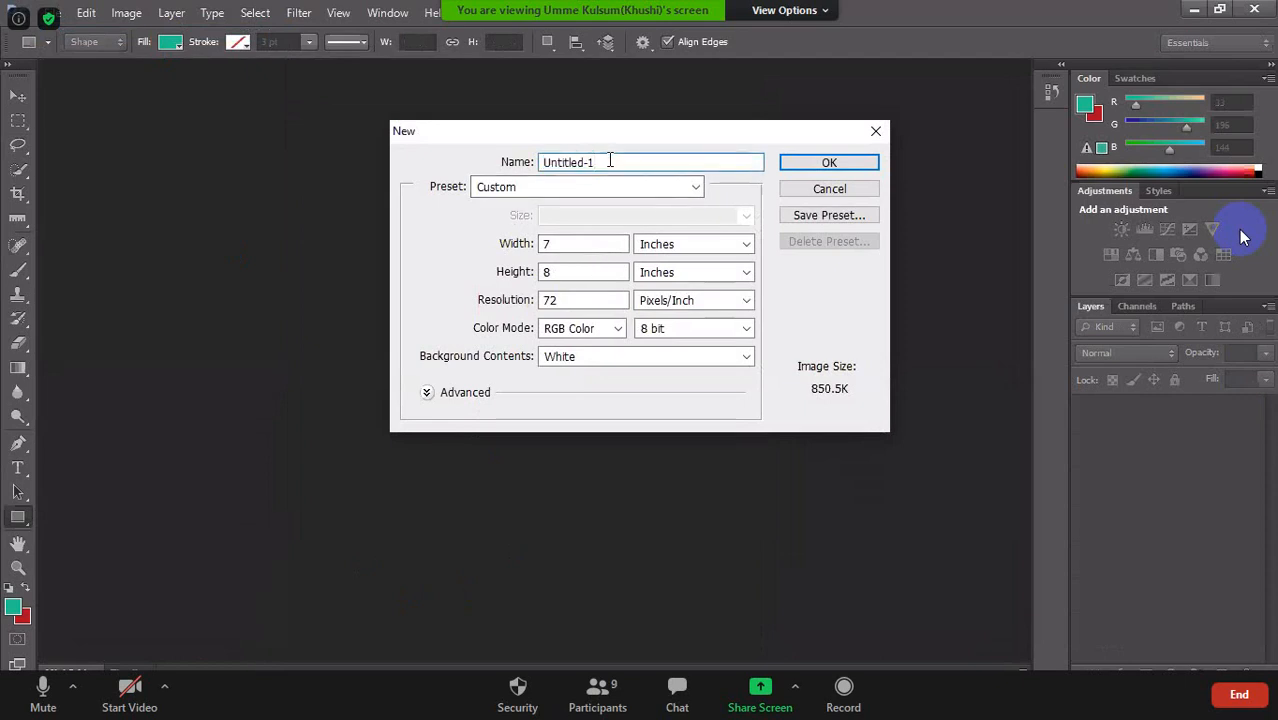
key("BackSpace")
key("BackSpace")
key("BackSpace")
key("BackSpace")
key("BackSpace")
key("BackSpace")
key("BackSpace")
key("BackSpace")
key("BackSpace")
key("BackSpace")
type("khushi")
left_click(832, 165)
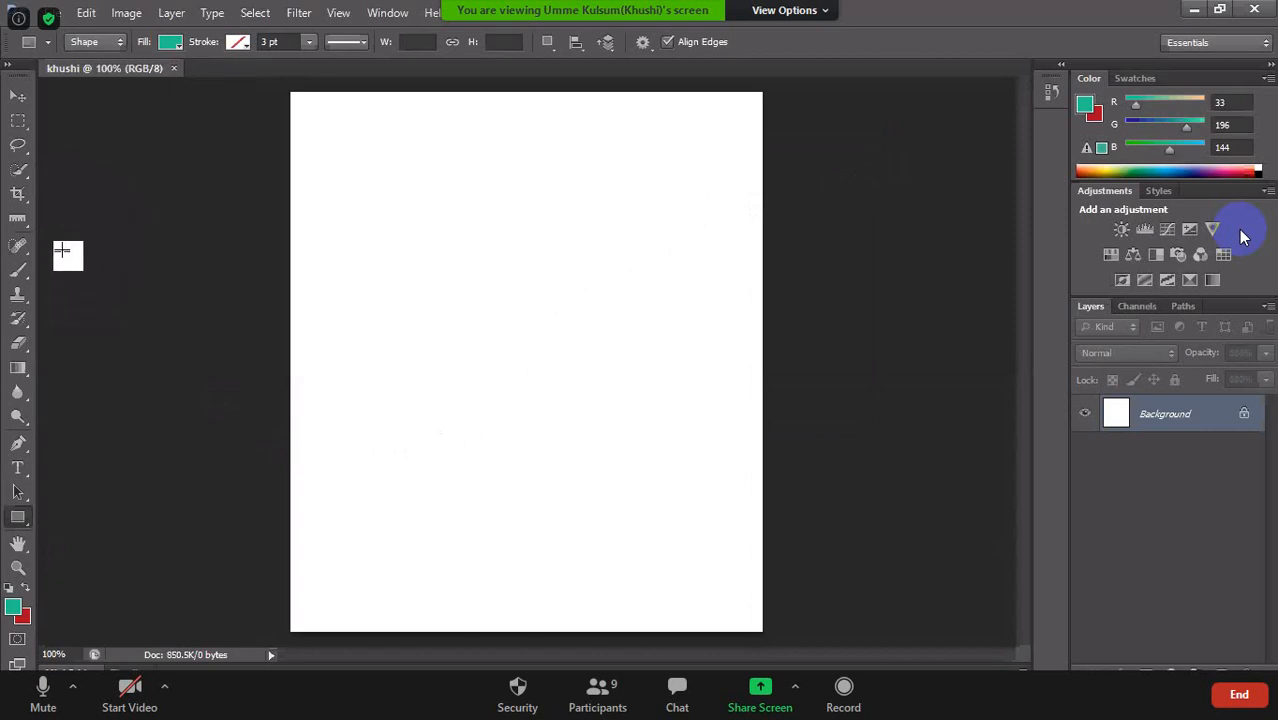
Crop about the top third off the blank document with the Crop tool, and close the document without saving
left_click(17, 194)
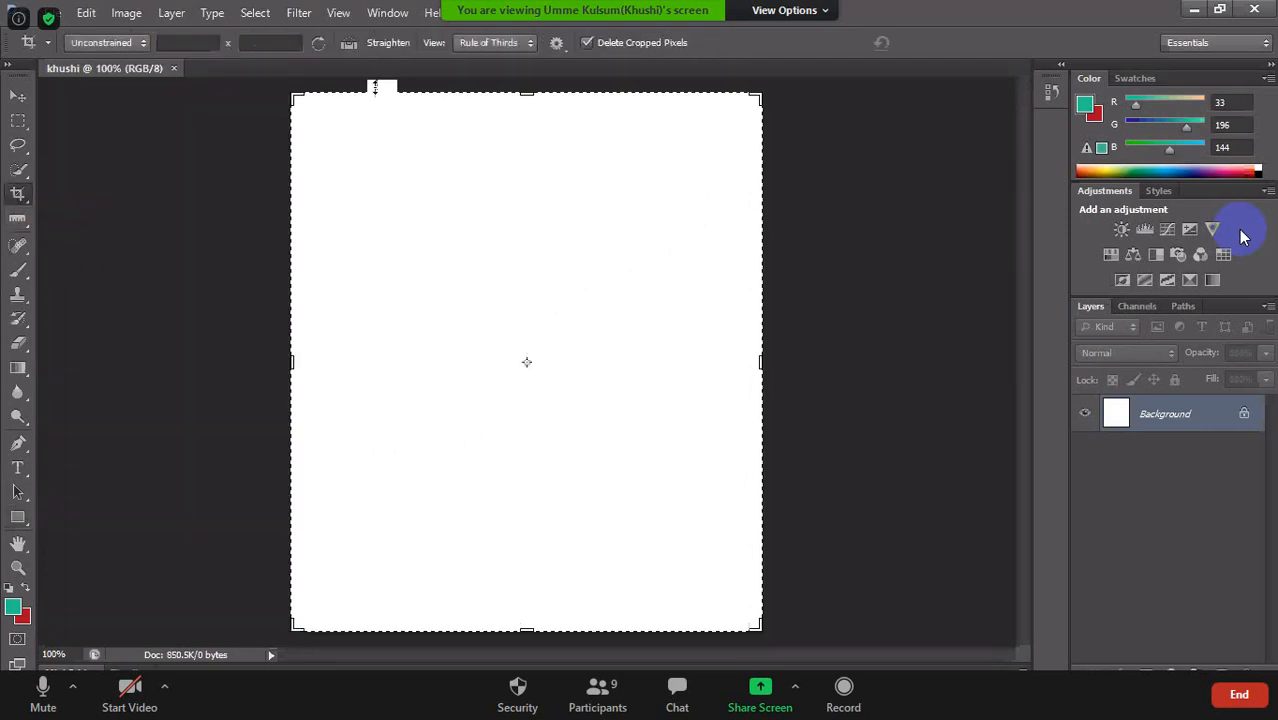
left_click_drag(295, 101, 300, 190)
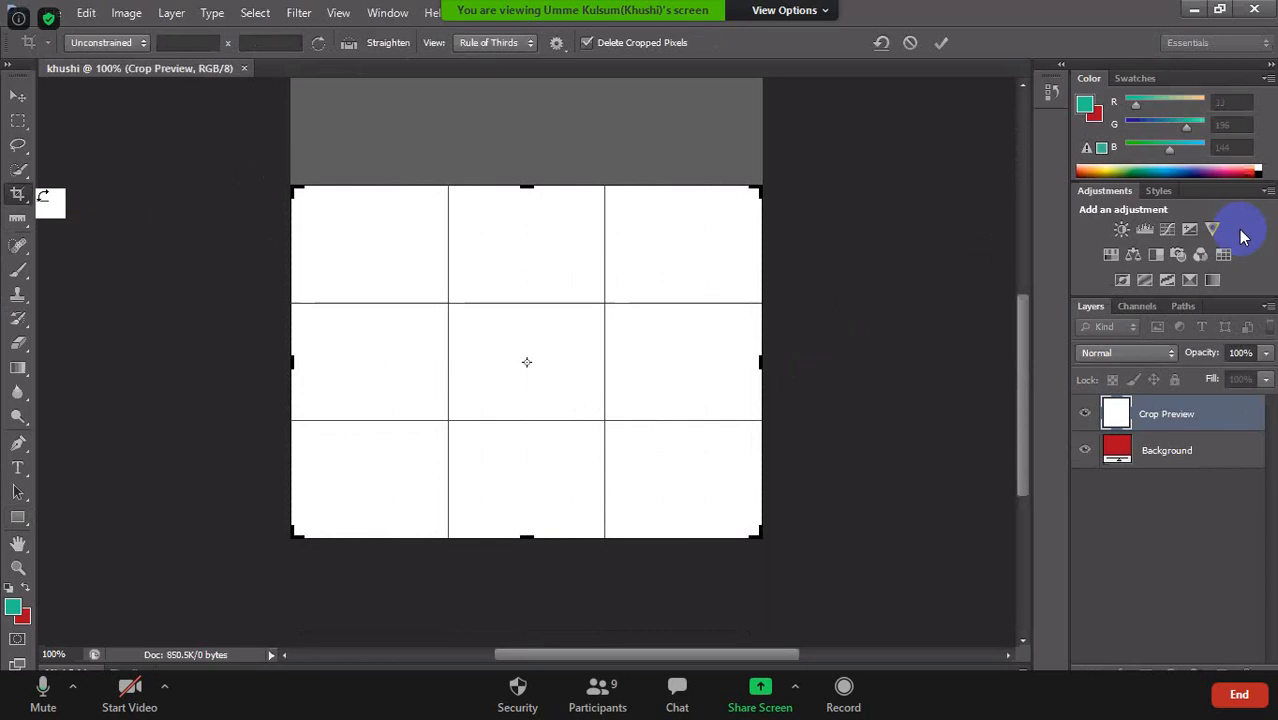
left_click(22, 200)
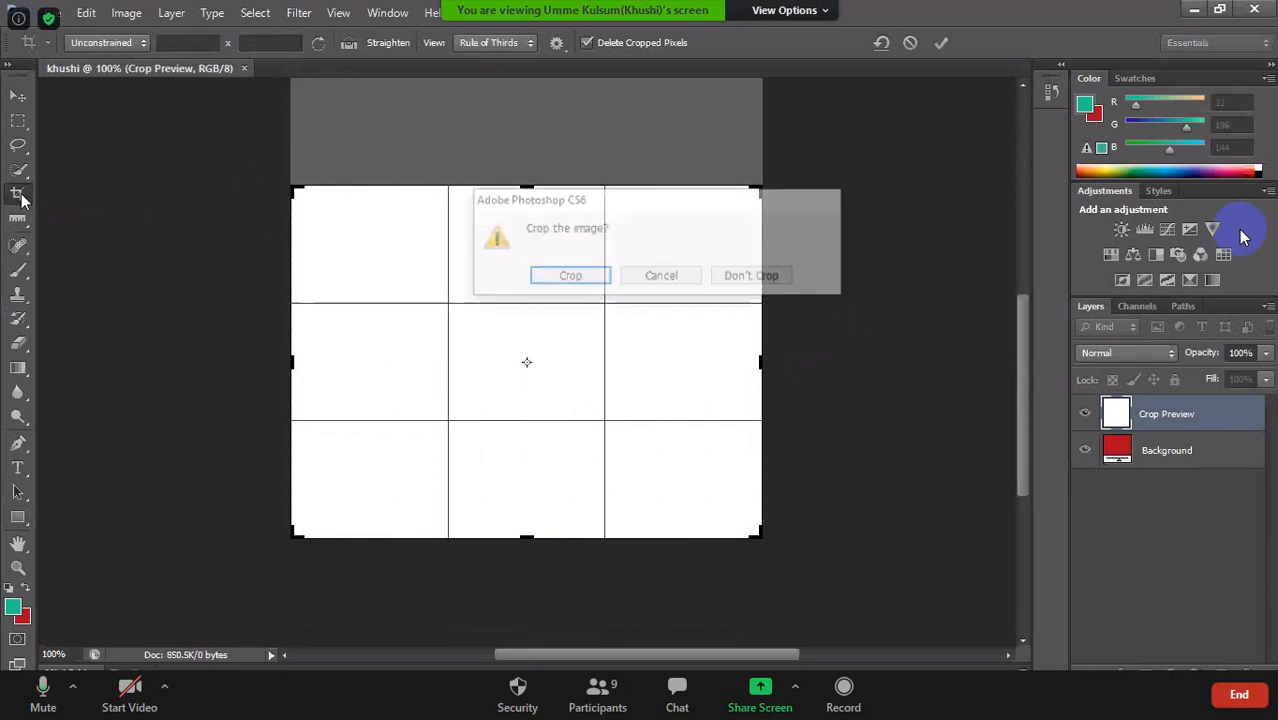
left_click(567, 278)
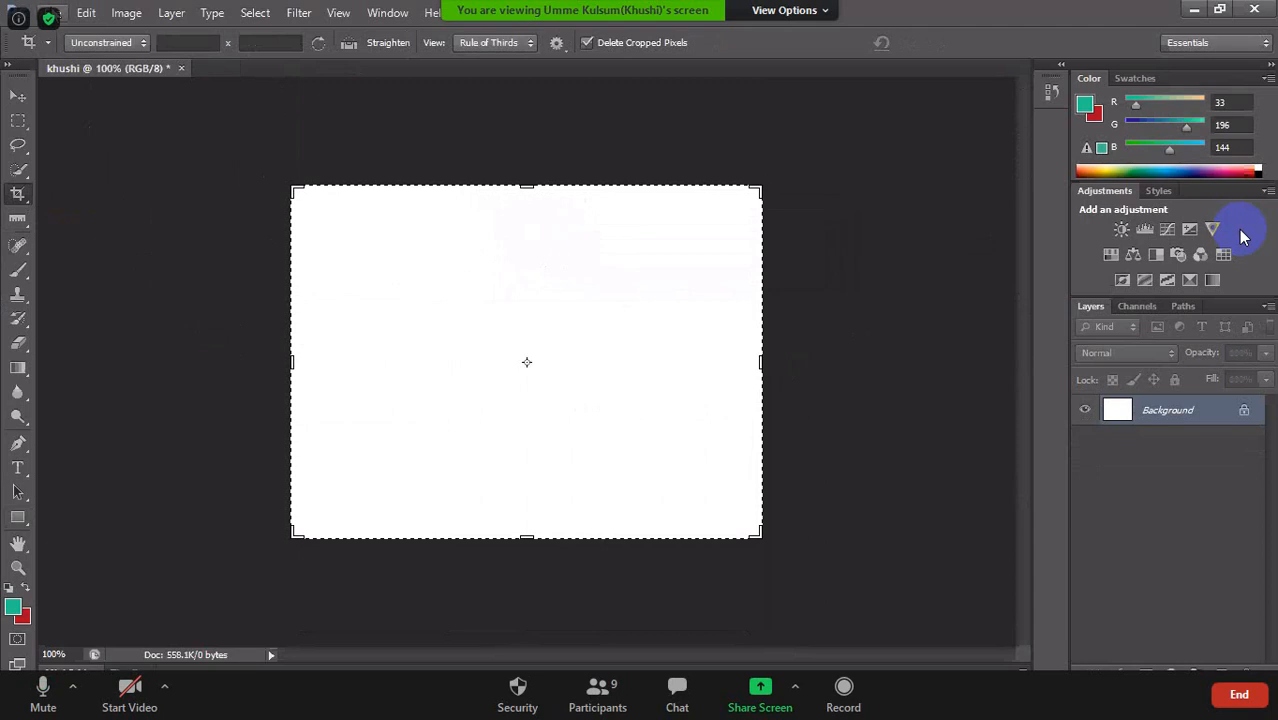
left_click(181, 69)
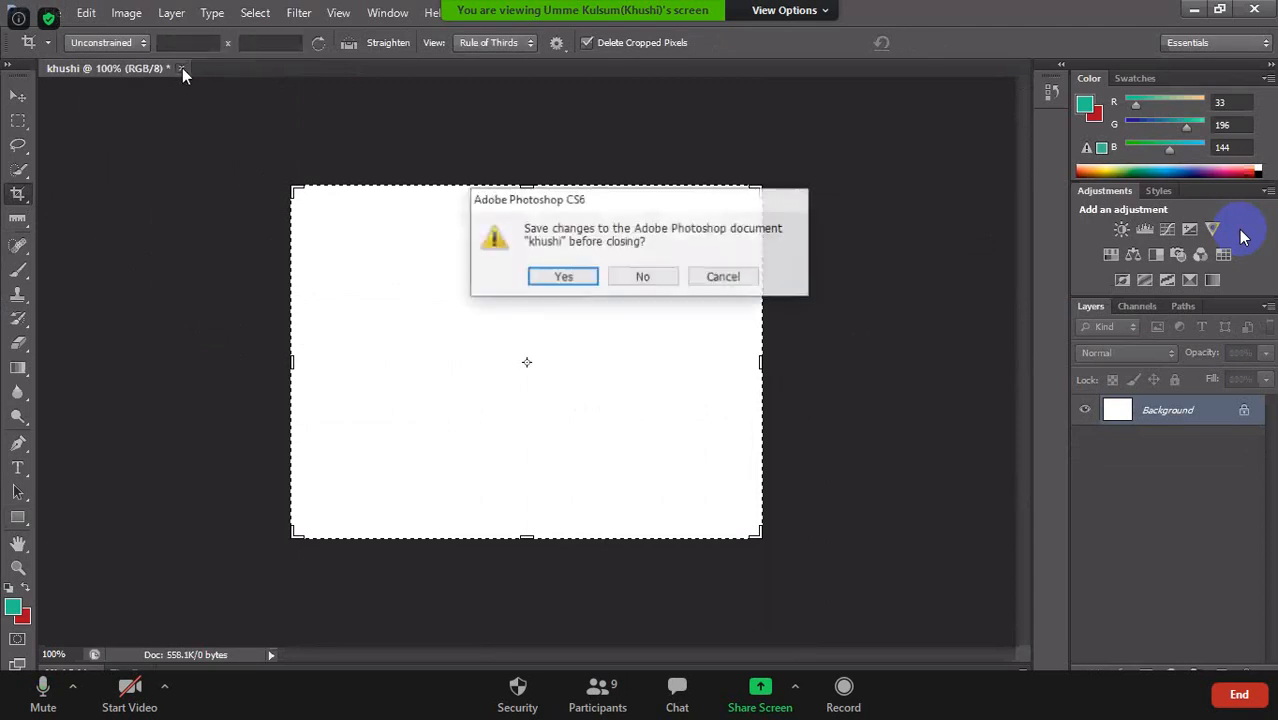
left_click(645, 281)
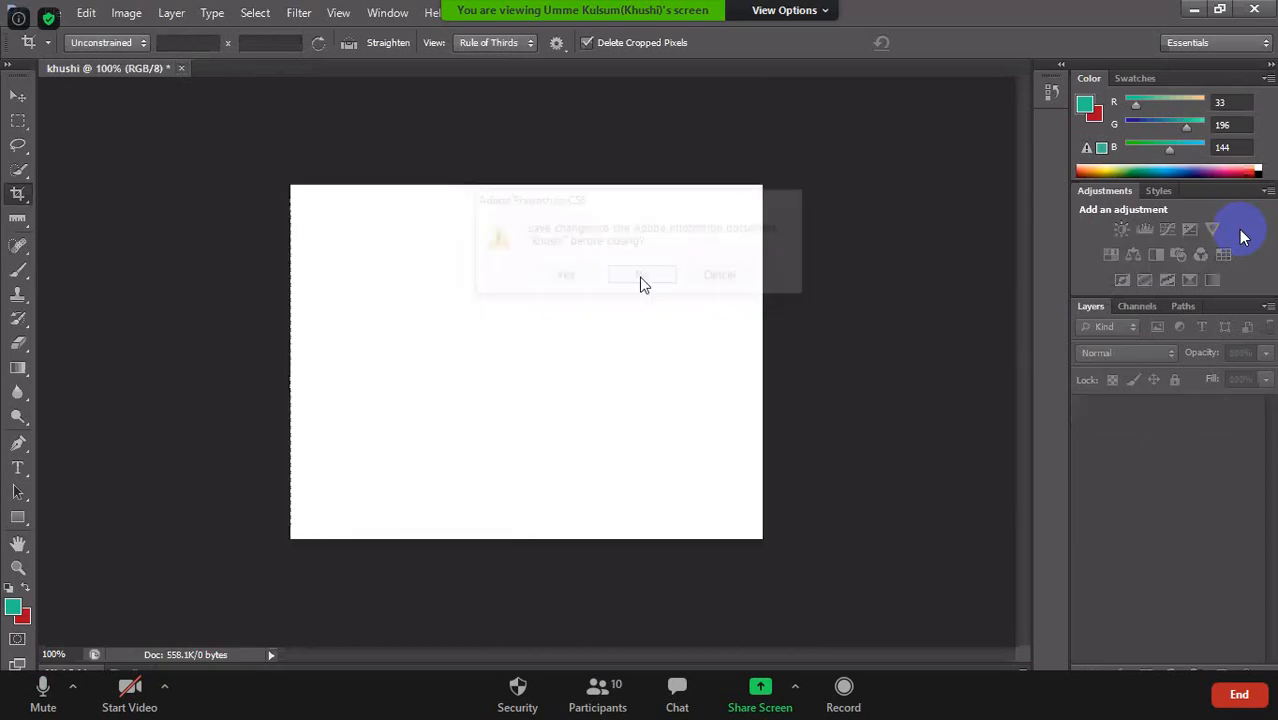
Open the beauty pro Photoshop file from the Downloads folder
left_click(86, 14)
mouse_move(58, 13)
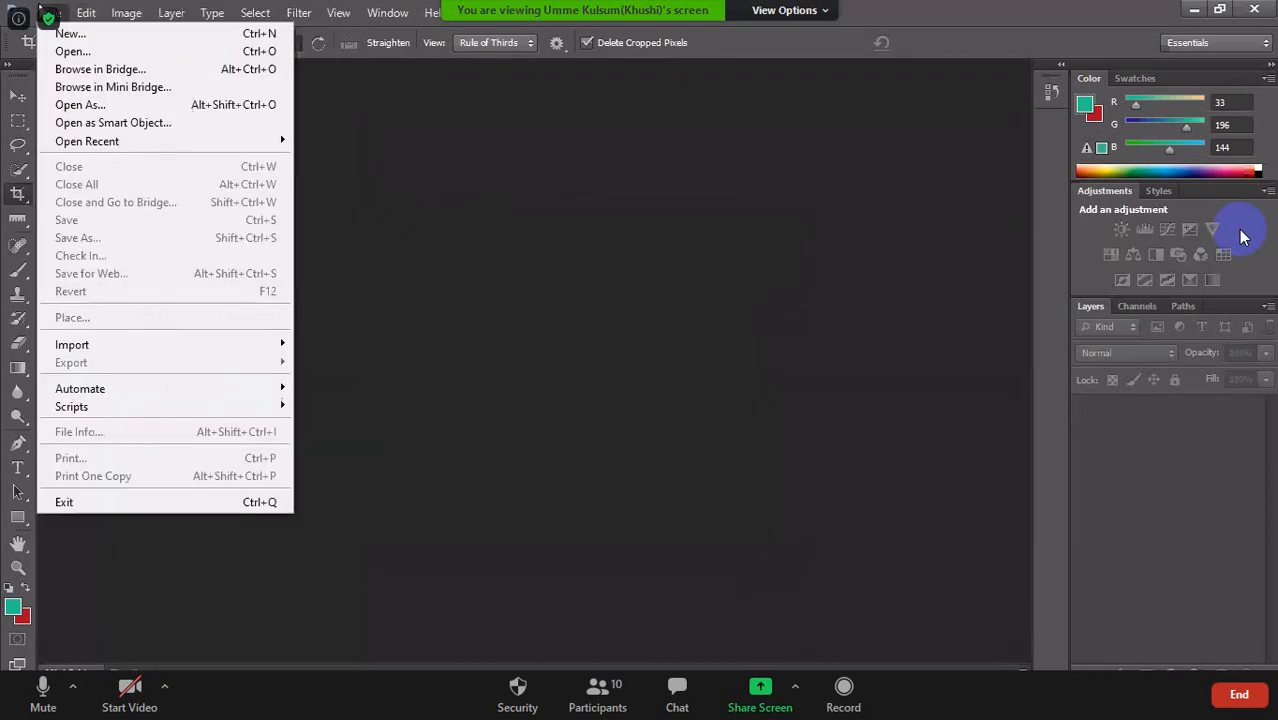
left_click(58, 52)
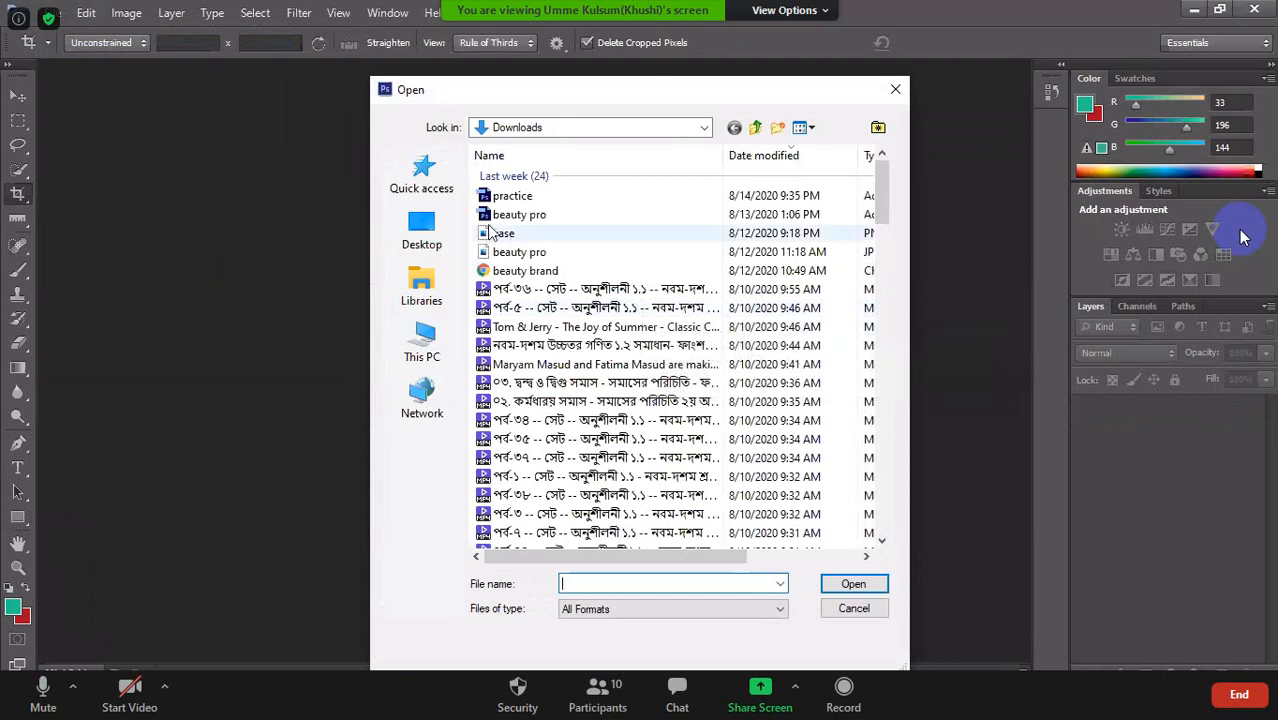
left_click(540, 214)
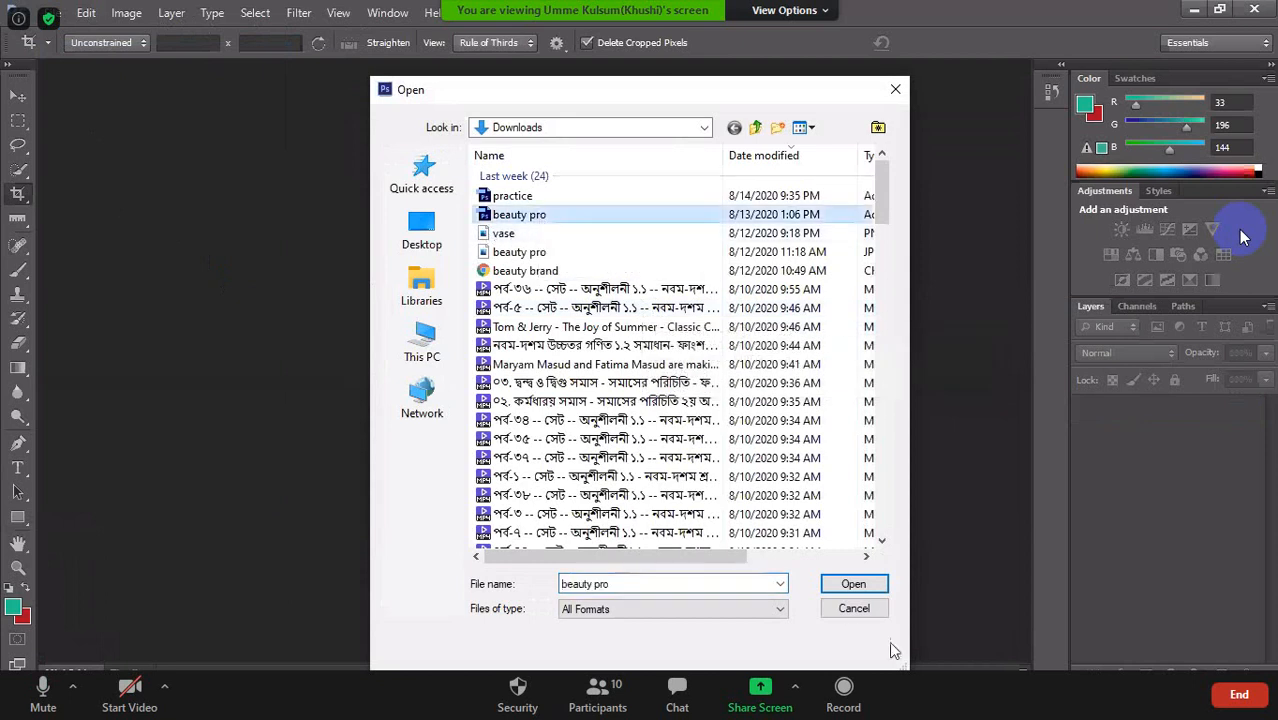
left_click(858, 588)
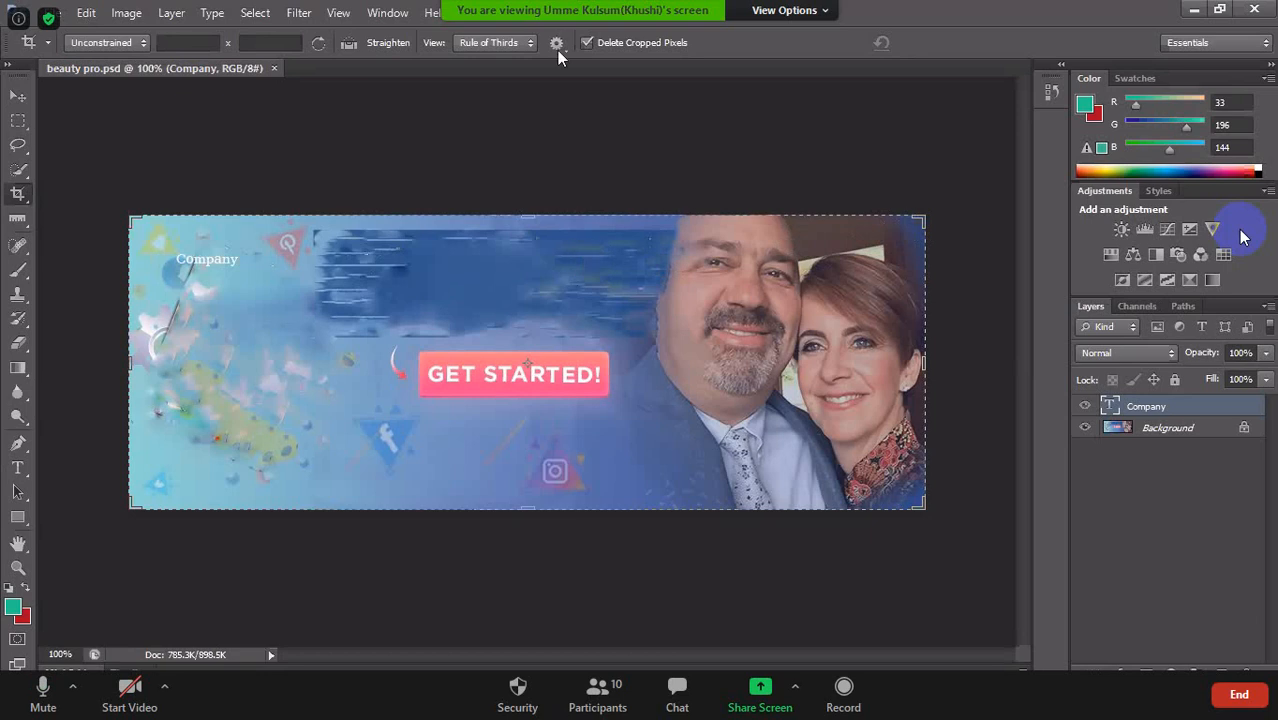
Examine the beauty pro banner's pixel dimensions, document size and resolution in the Image Size settings, and close them
left_click(123, 20)
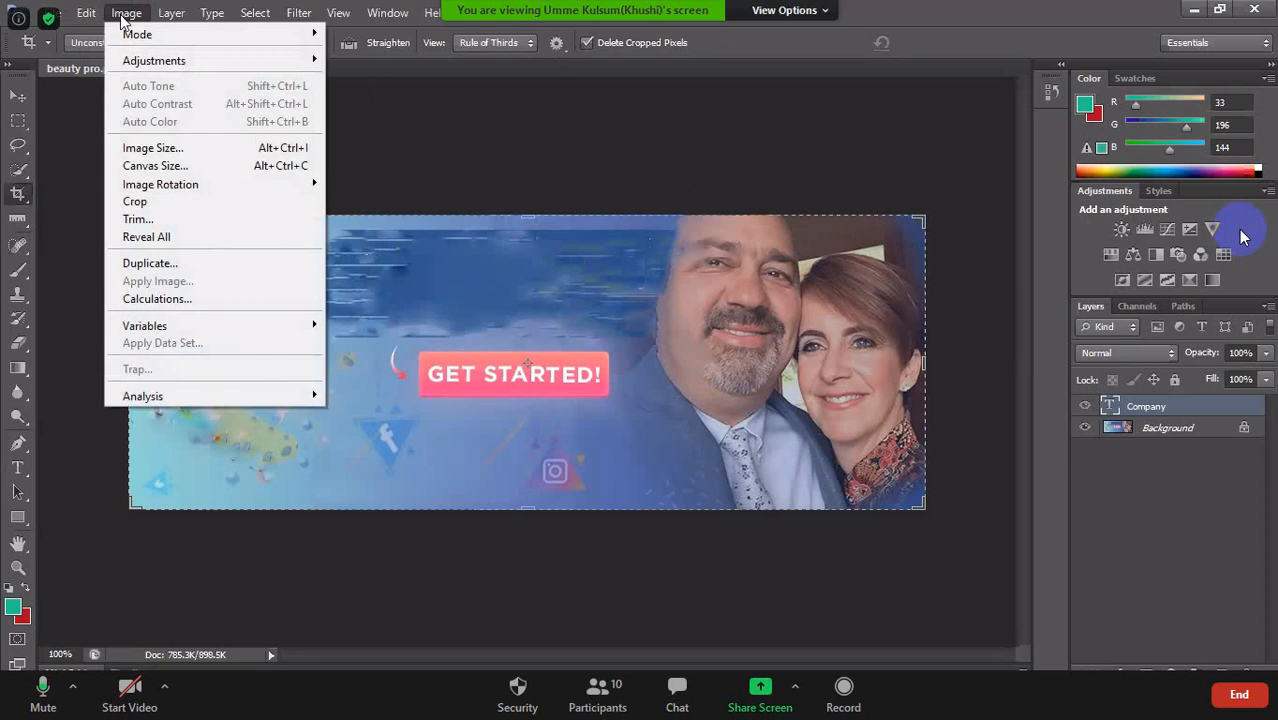
left_click(150, 148)
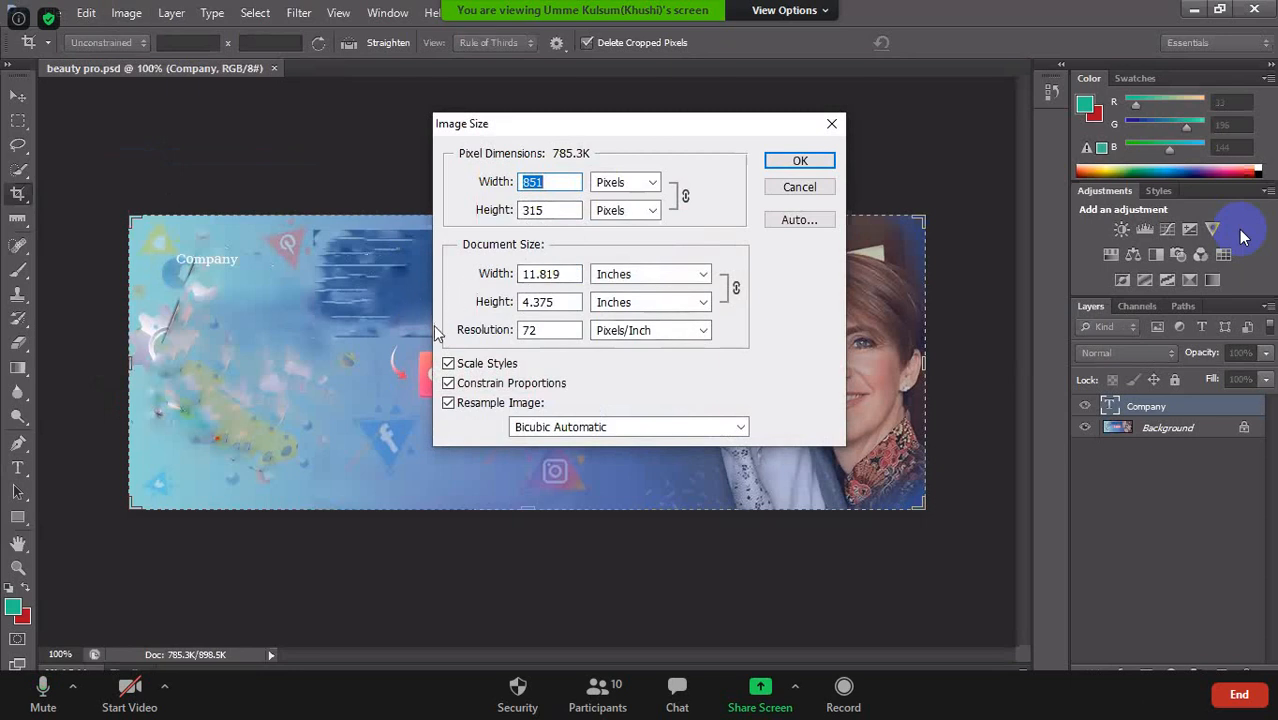
left_click(800, 160)
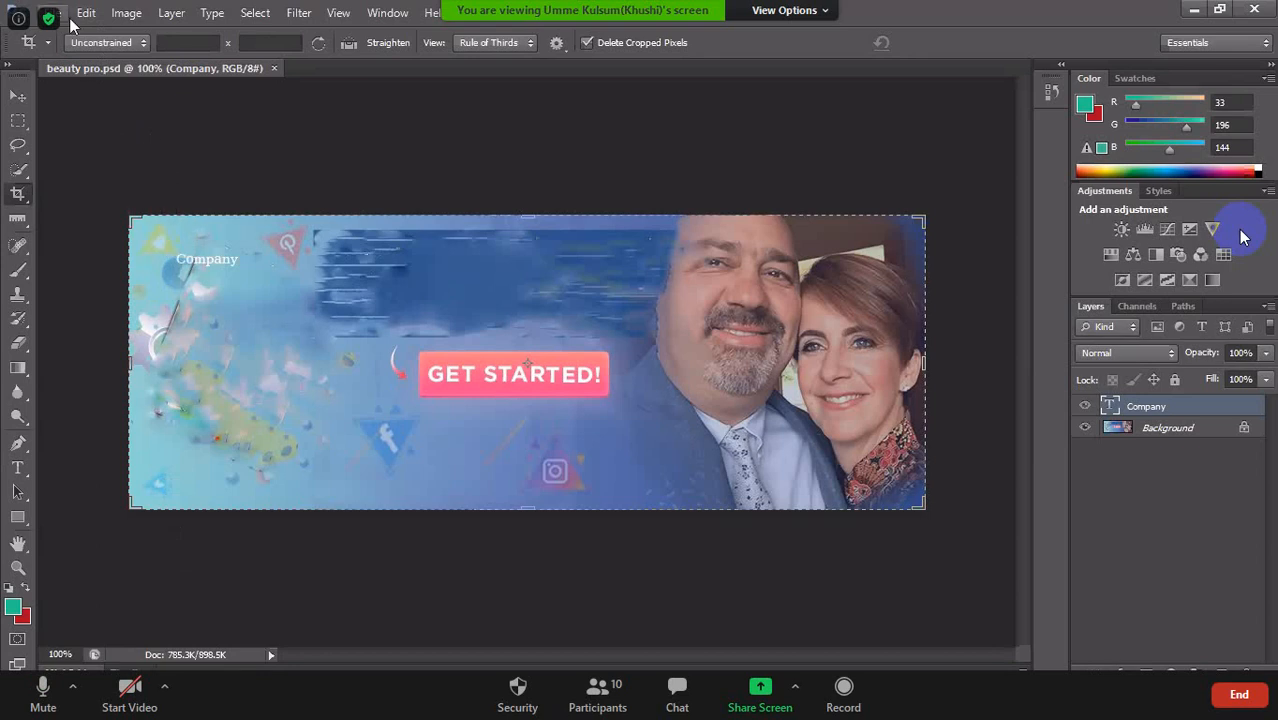
left_click(127, 14)
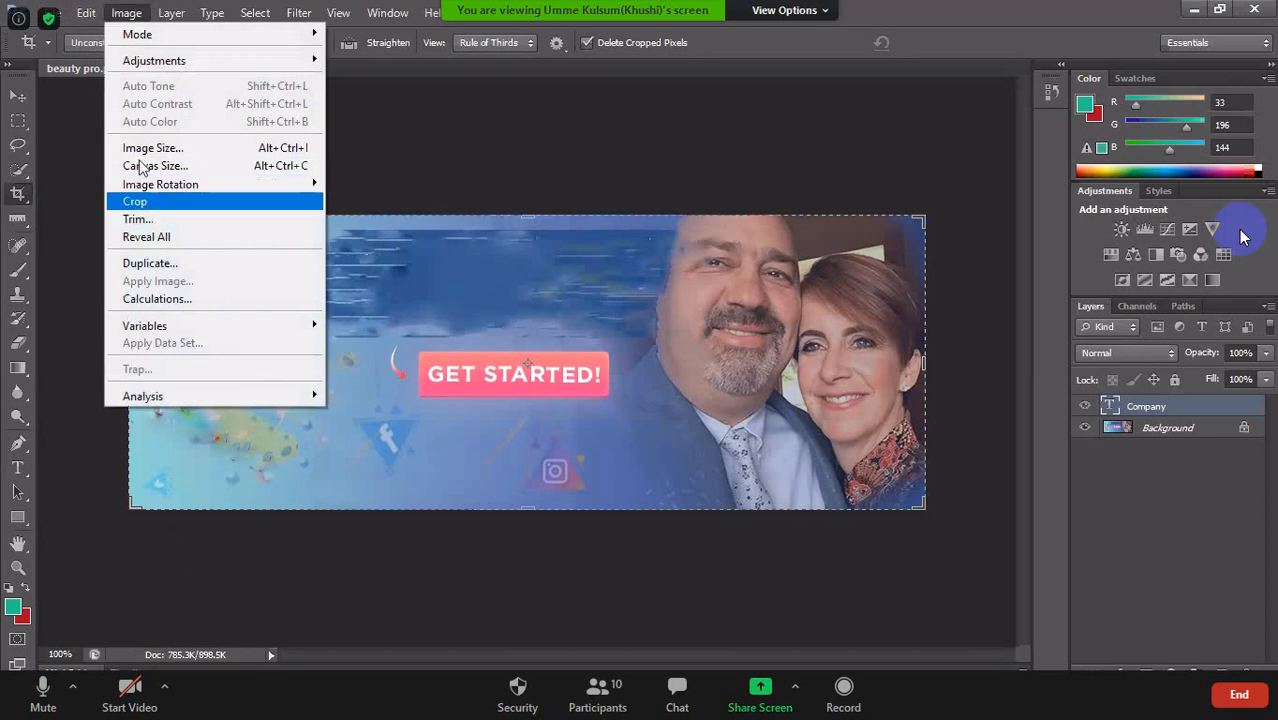
left_click(148, 148)
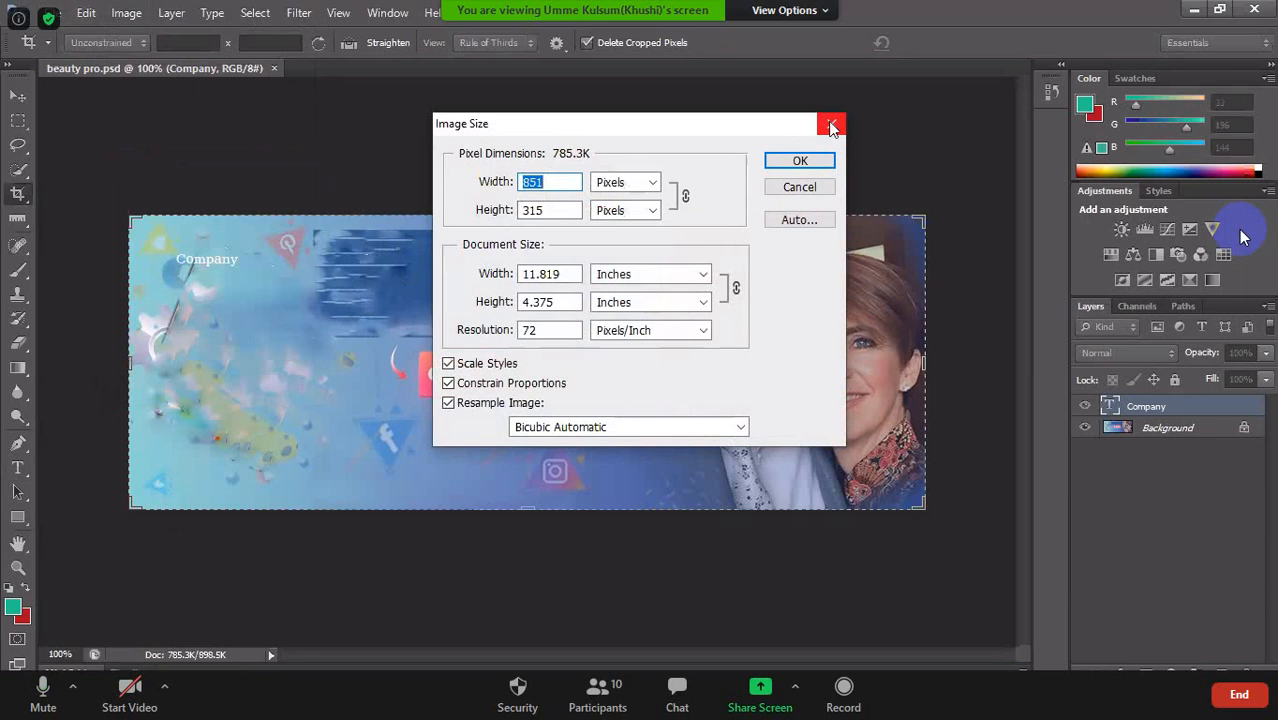
left_click(805, 187)
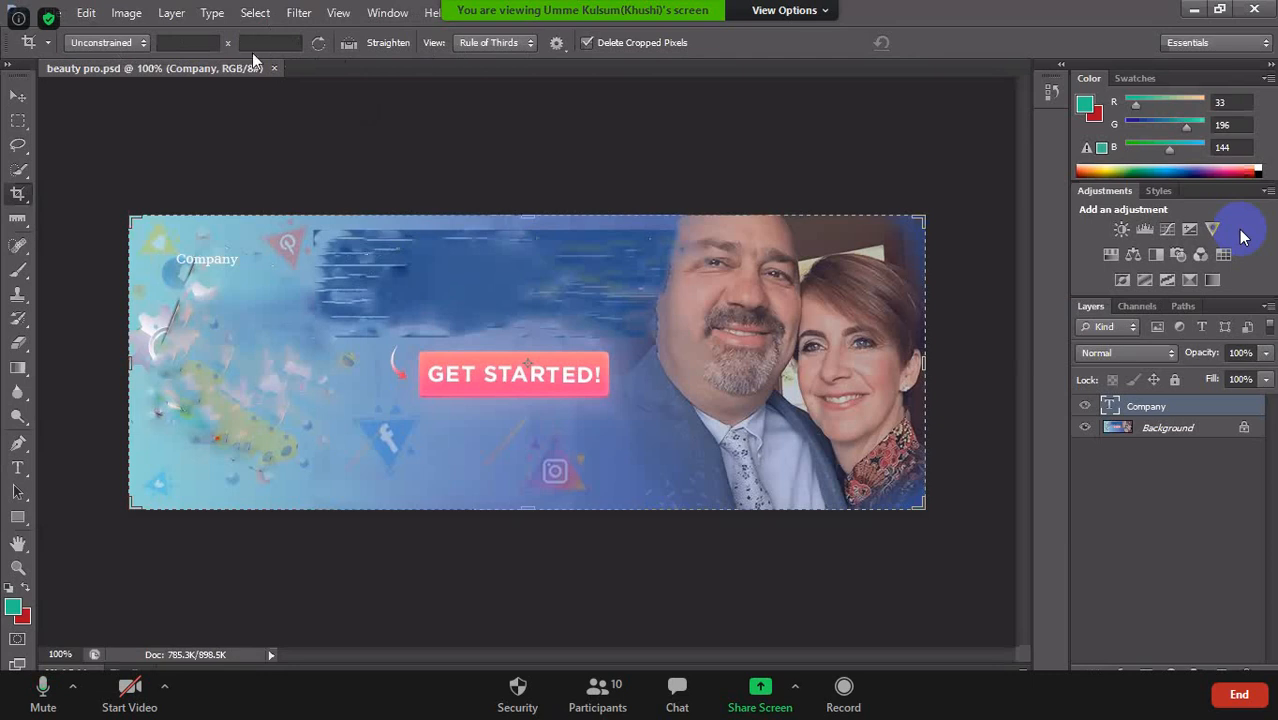
Crop the beauty pro banner to a custom 600 × 200 aspect ratio
left_click(193, 40)
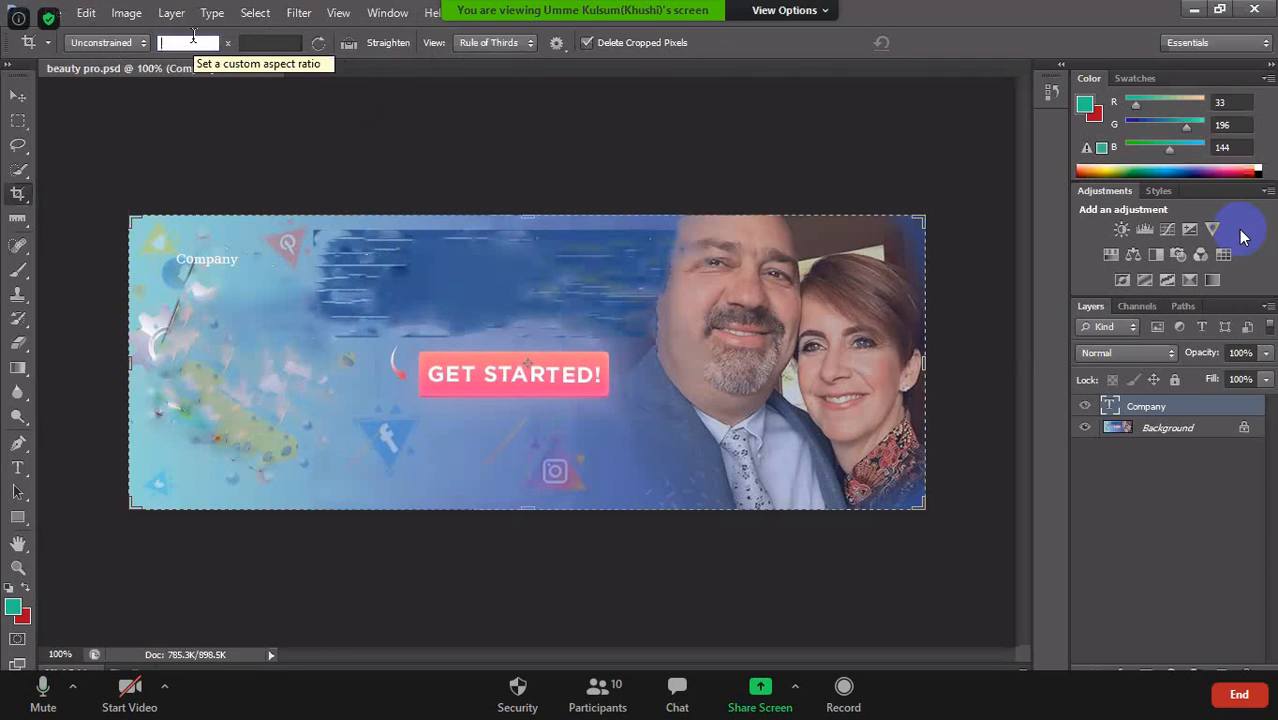
type("600")
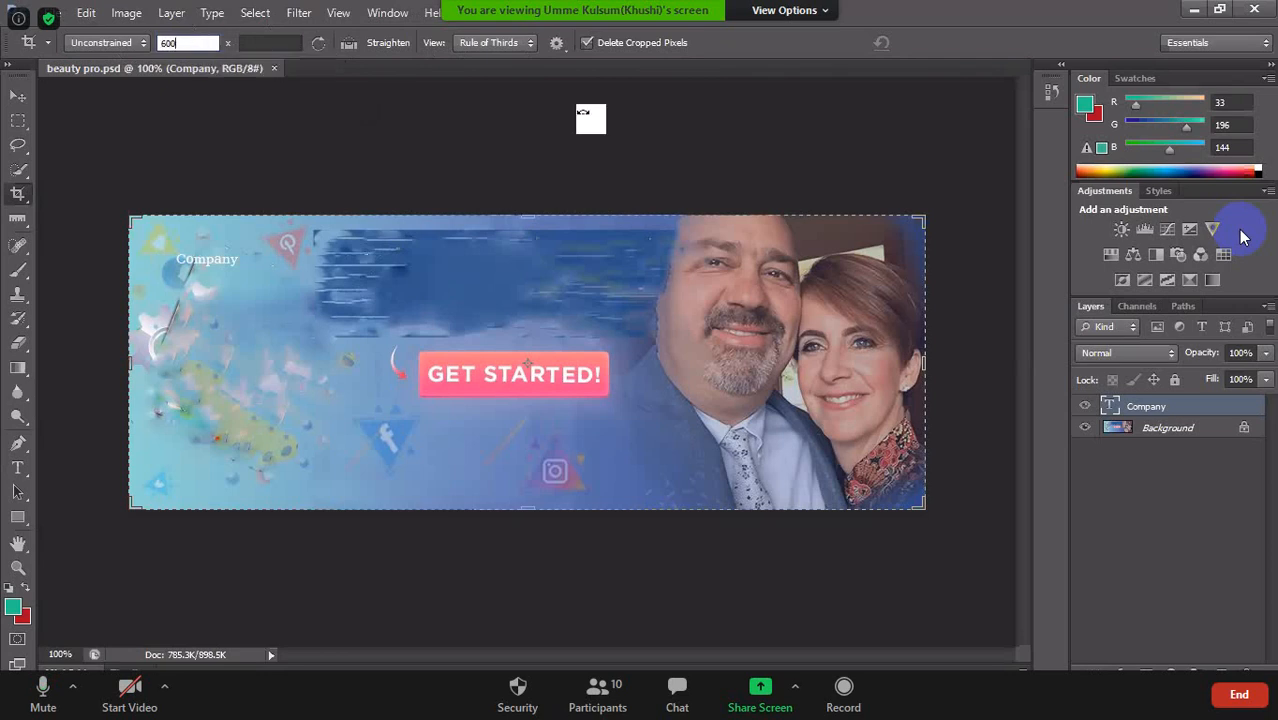
left_click(268, 42)
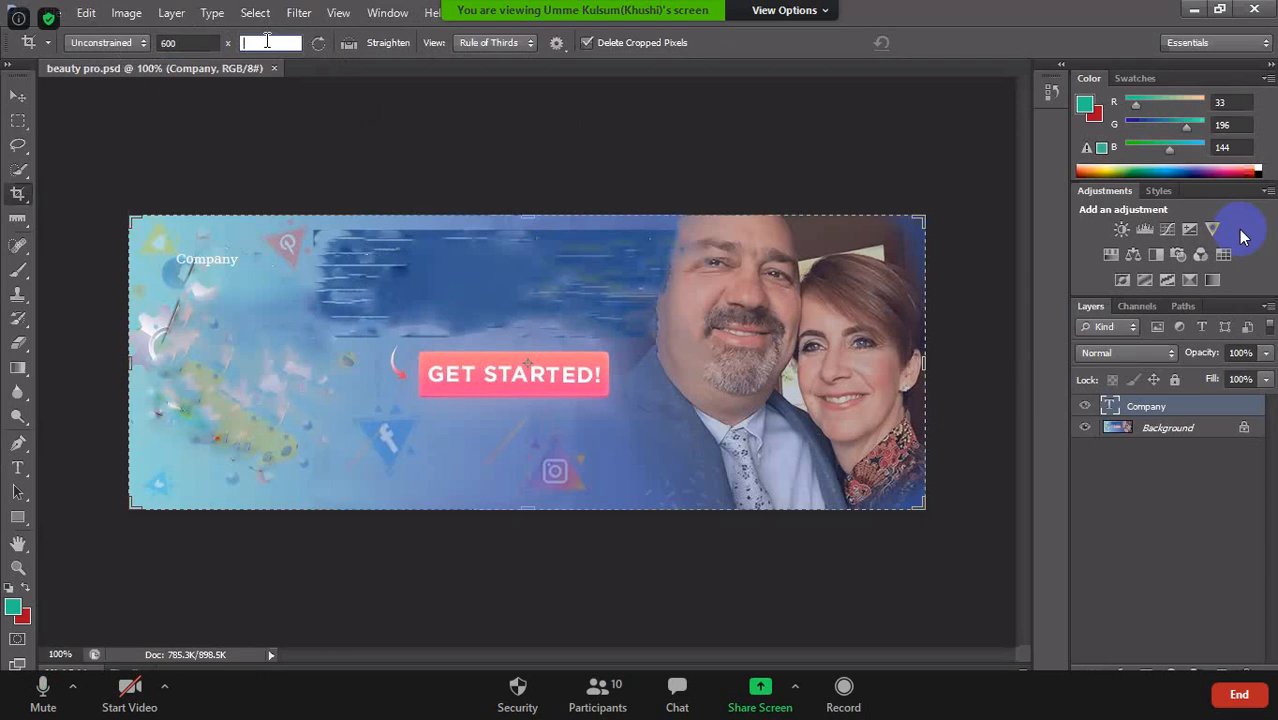
type("200")
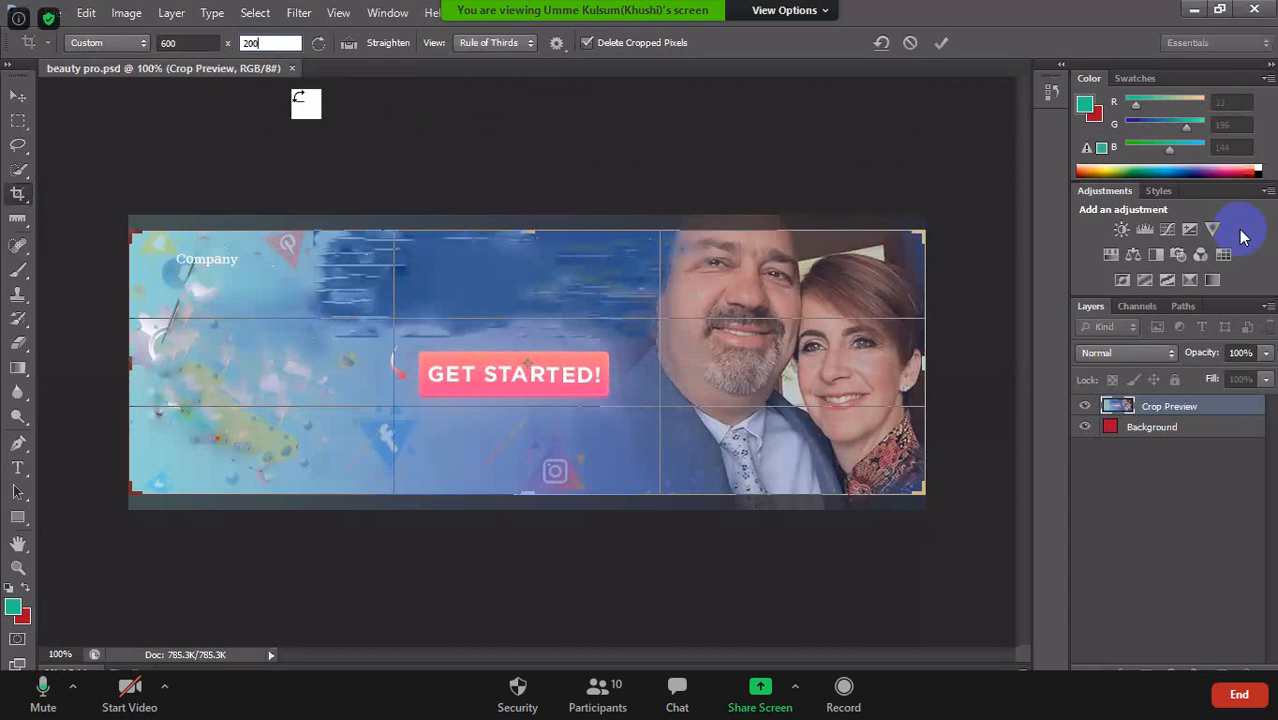
left_click(940, 43)
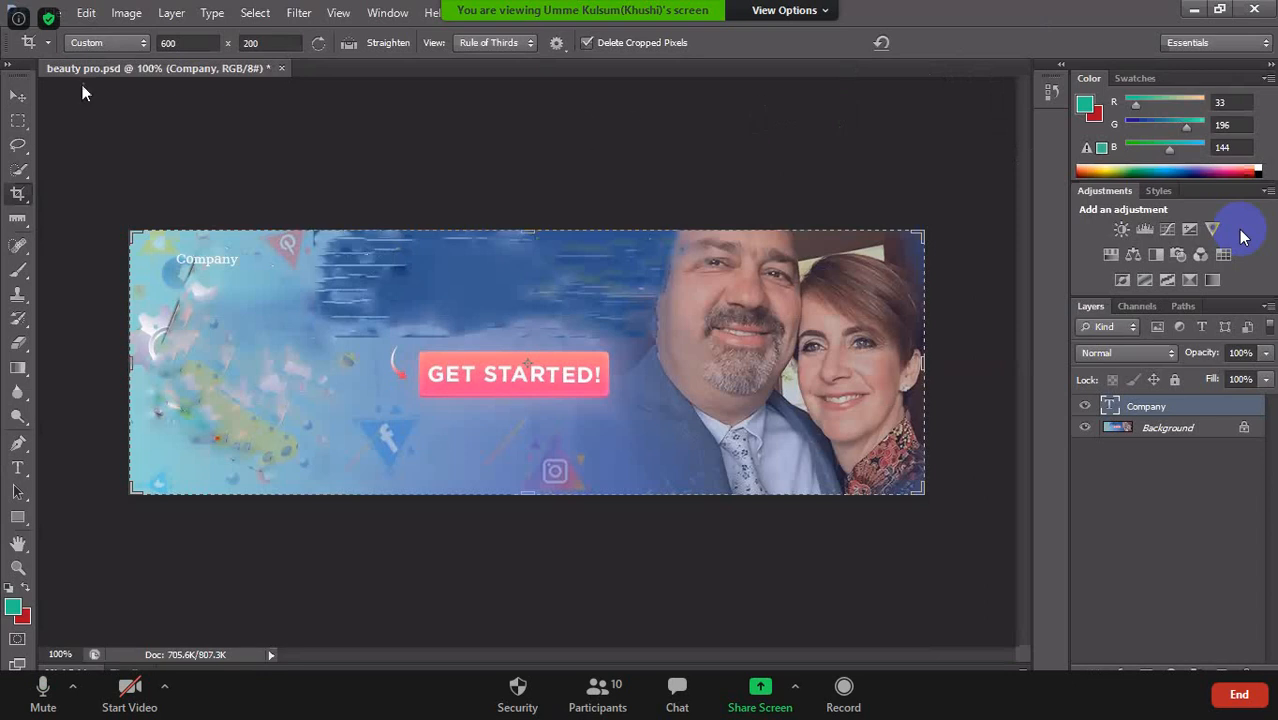
Examine the cropped banner's pixel dimensions and document size in the Image Size settings, and close them without changes
left_click(60, 16)
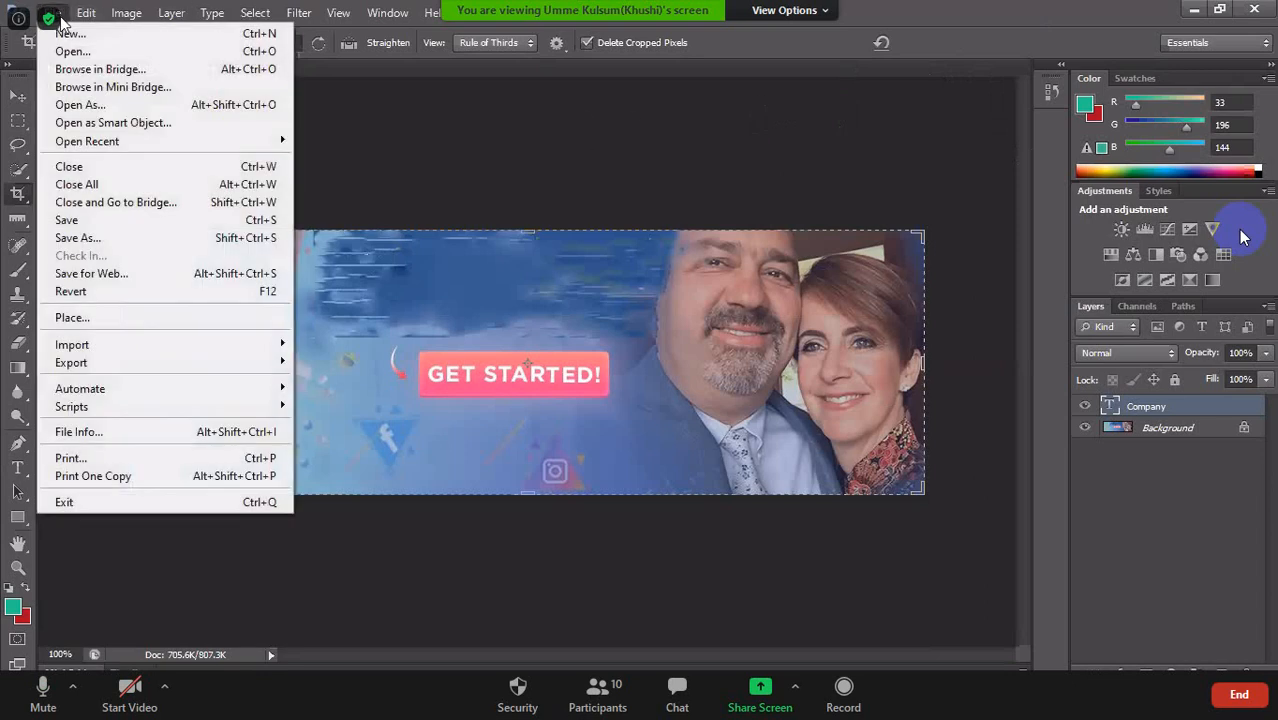
left_click(130, 14)
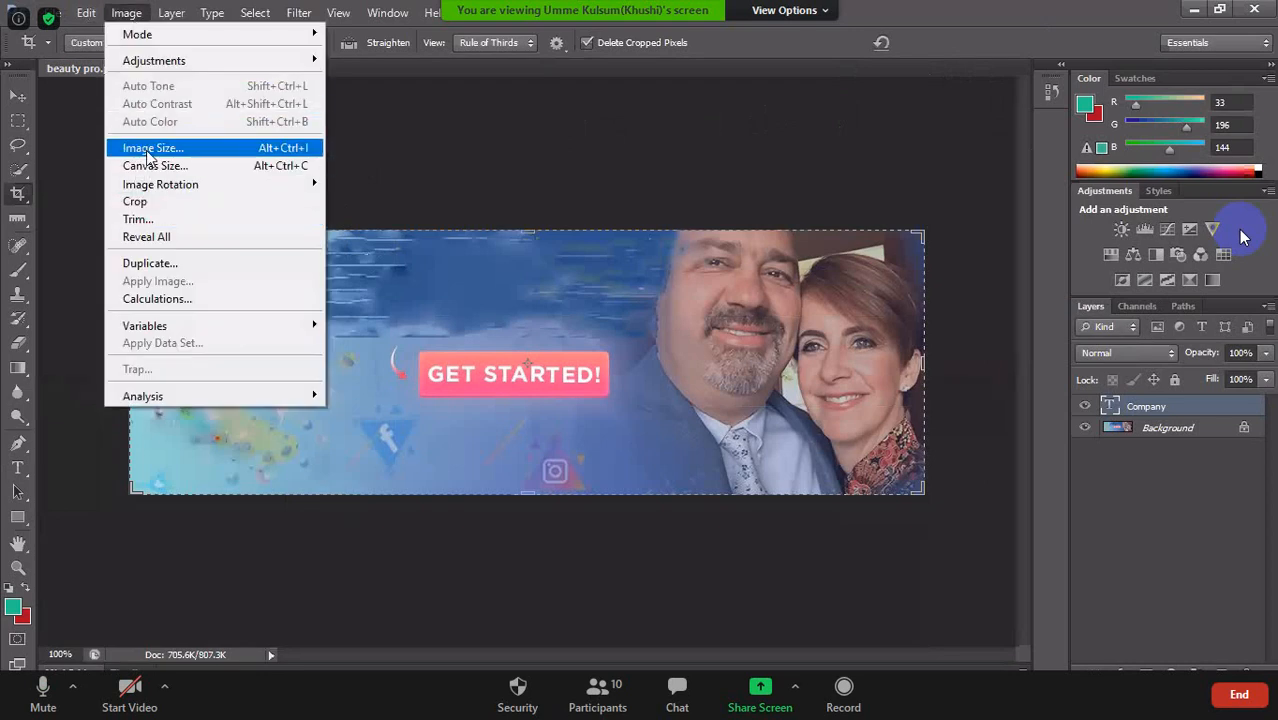
left_click(150, 148)
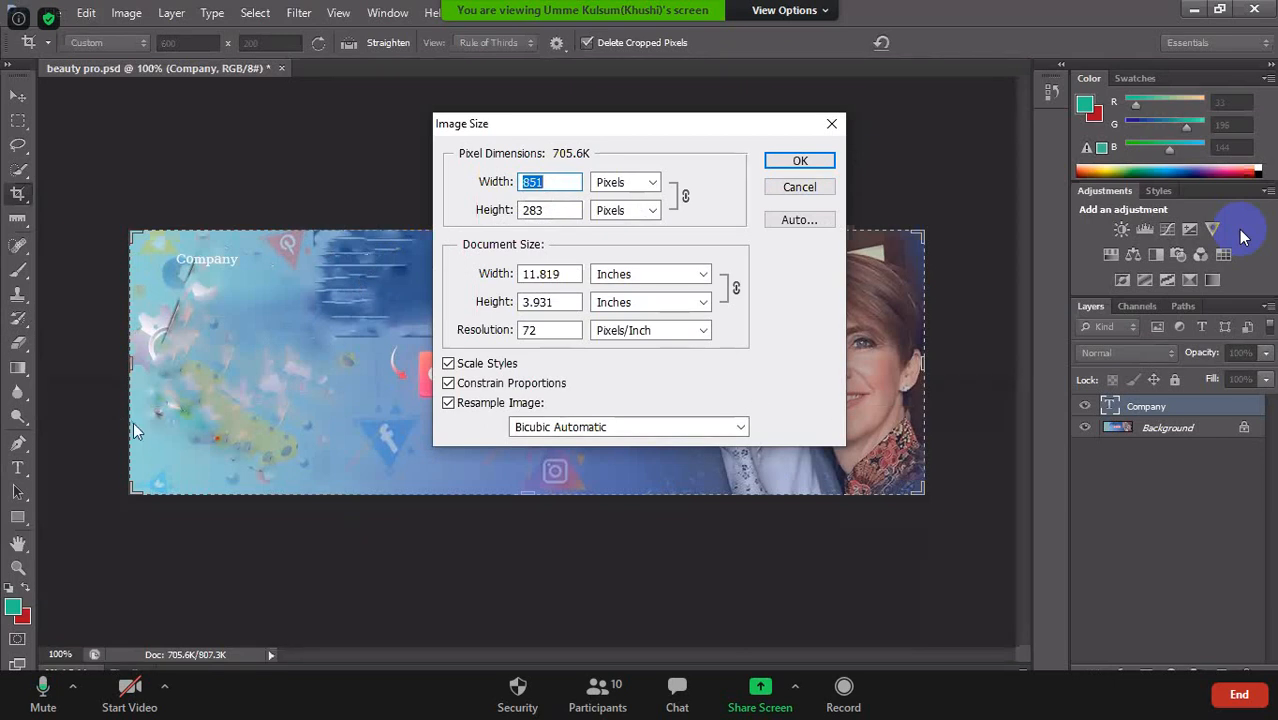
left_click(795, 187)
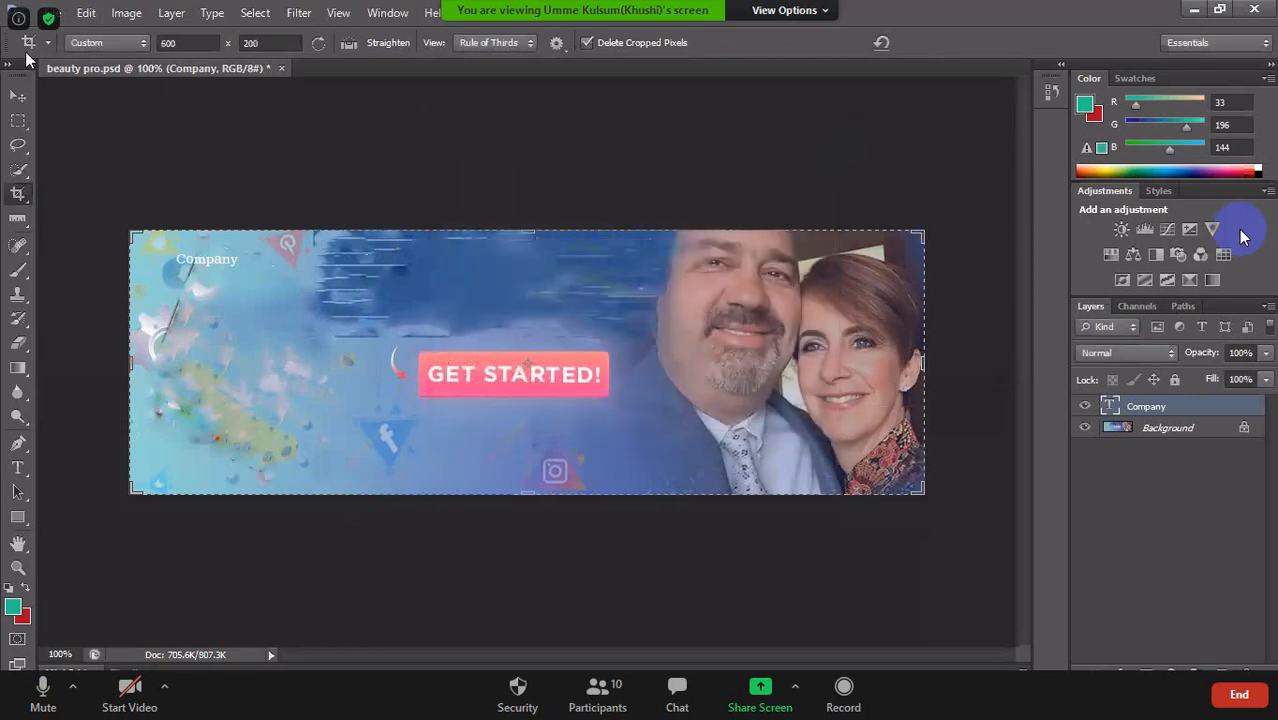
Crop the banner again to a custom 400 × 200 aspect ratio
left_click(226, 43)
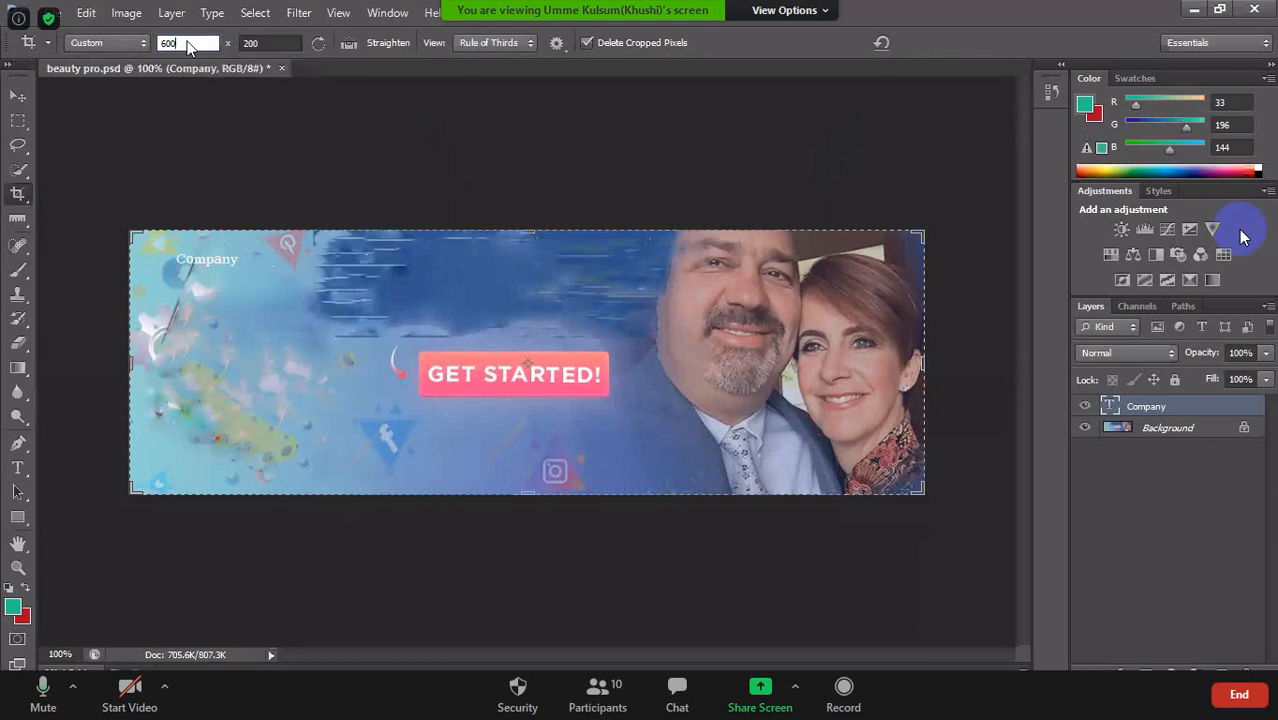
key("BackSpace")
key("BackSpace")
key("BackSpace")
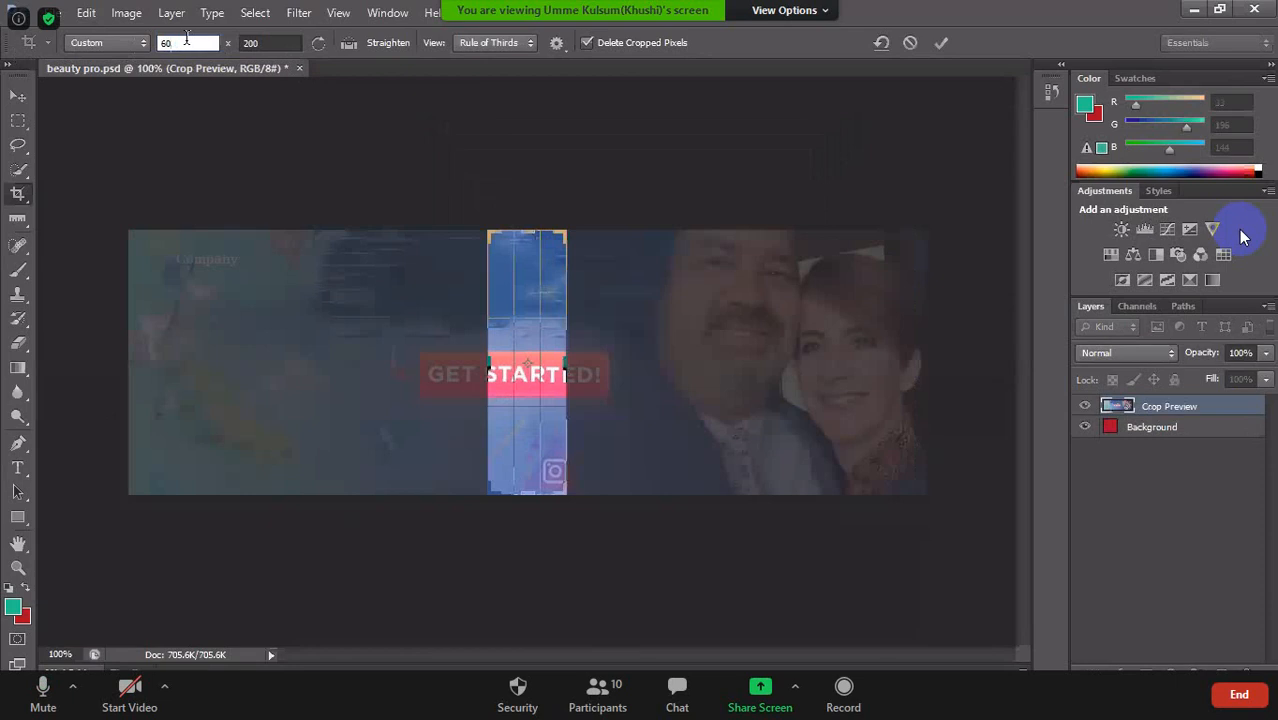
type("4")
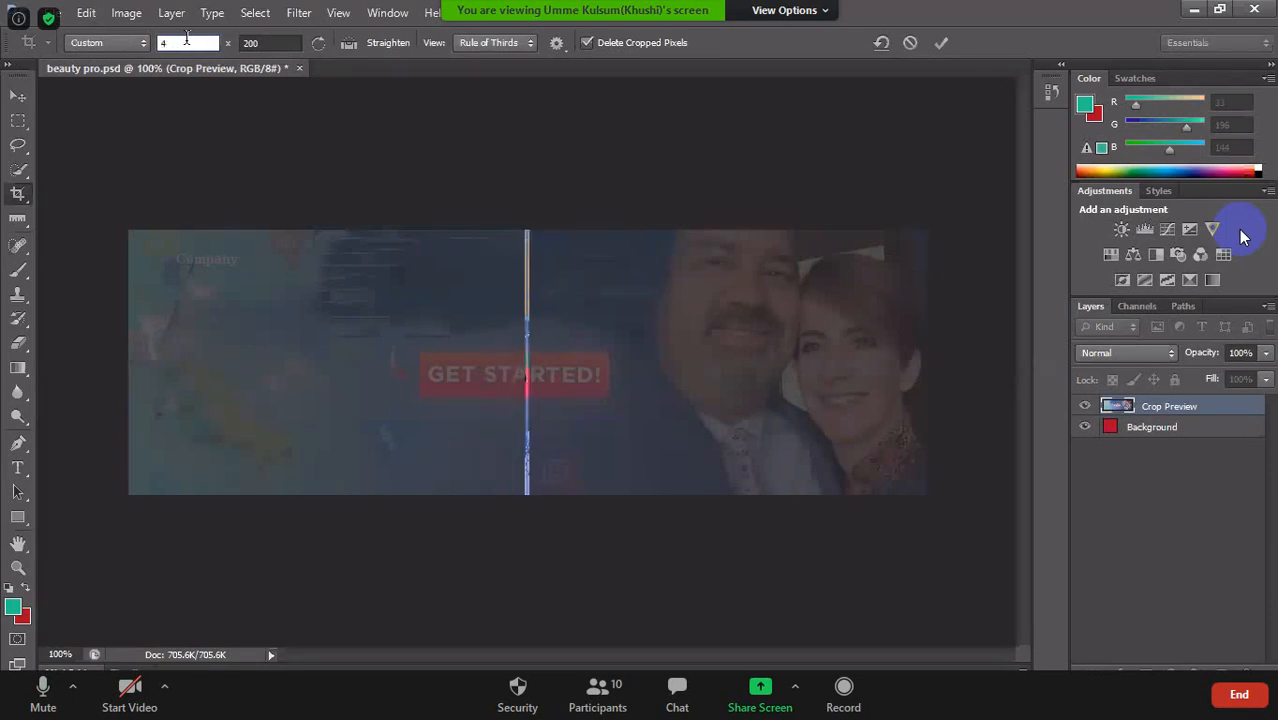
type("0")
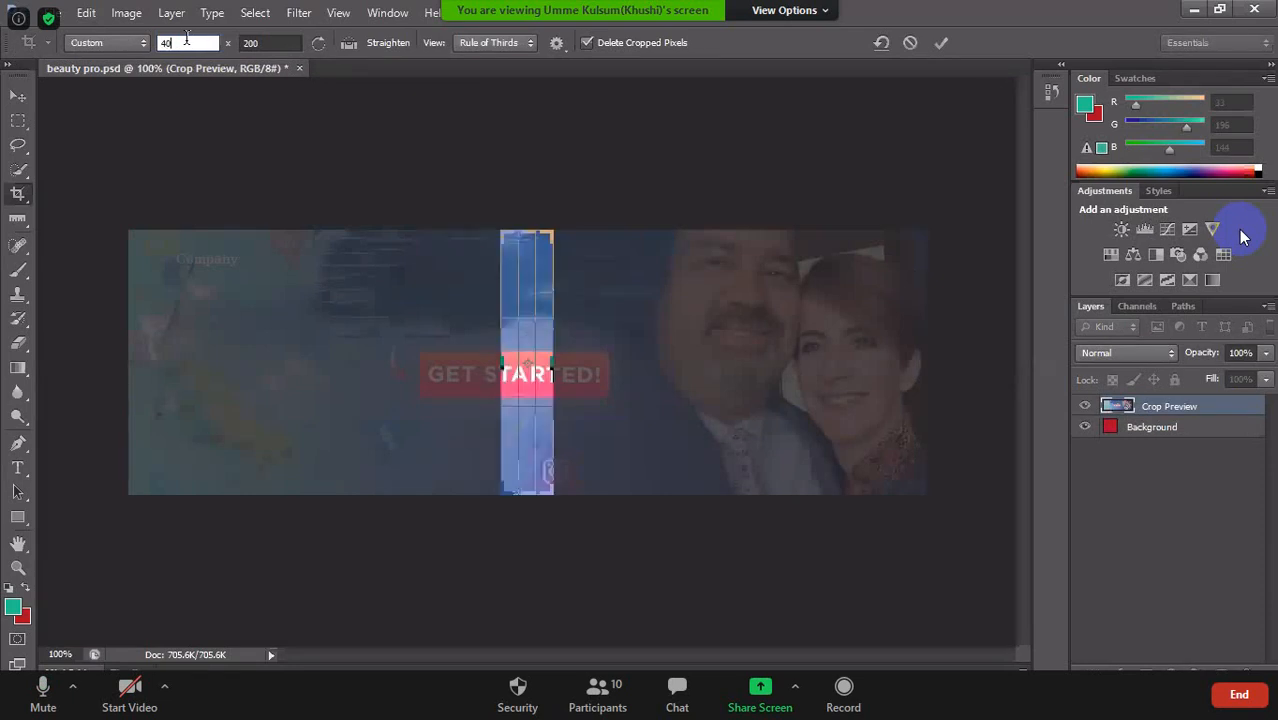
type("0")
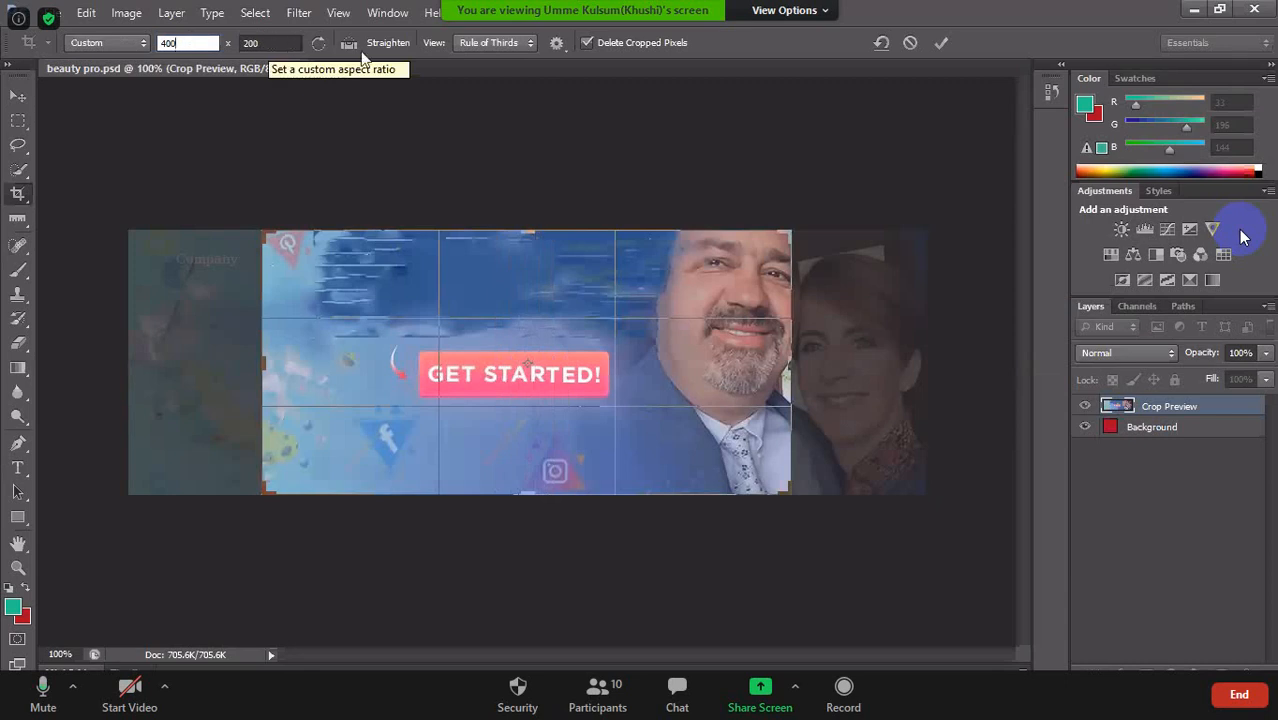
left_click(944, 47)
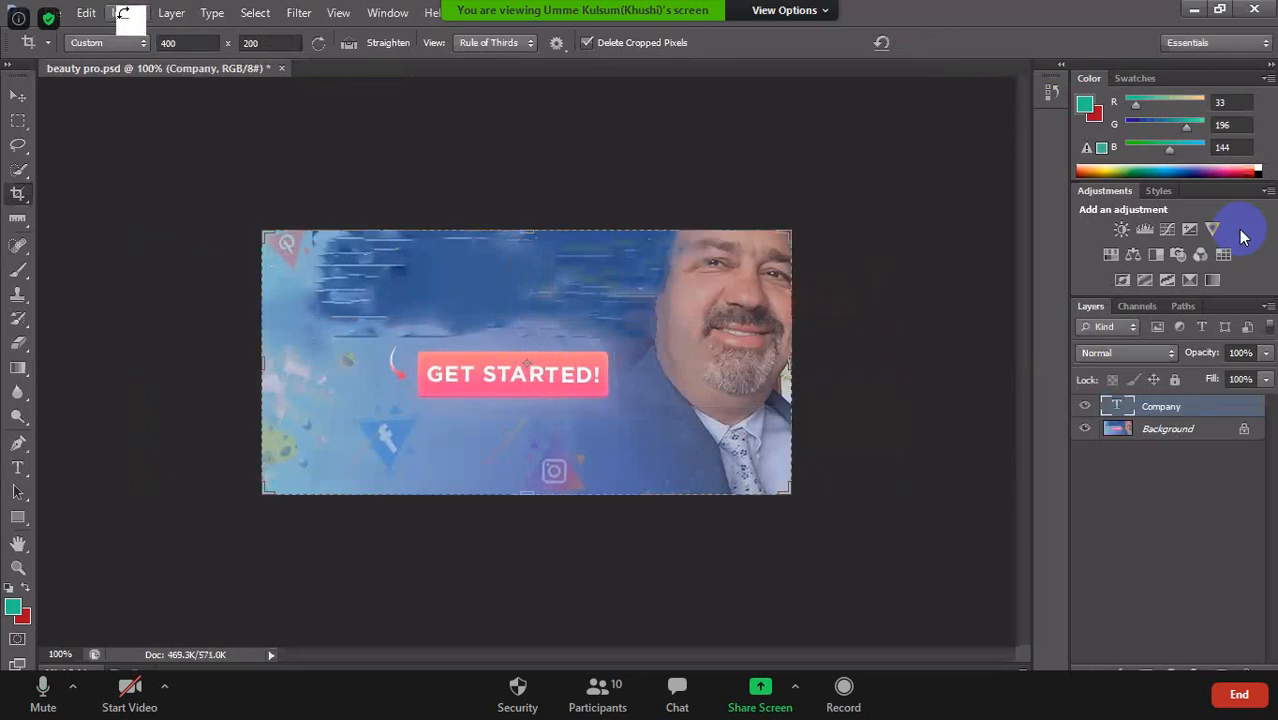
Check the pixel dimensions of the 400 × 200 ratio crop in the Image Size settings, and close them
left_click(124, 12)
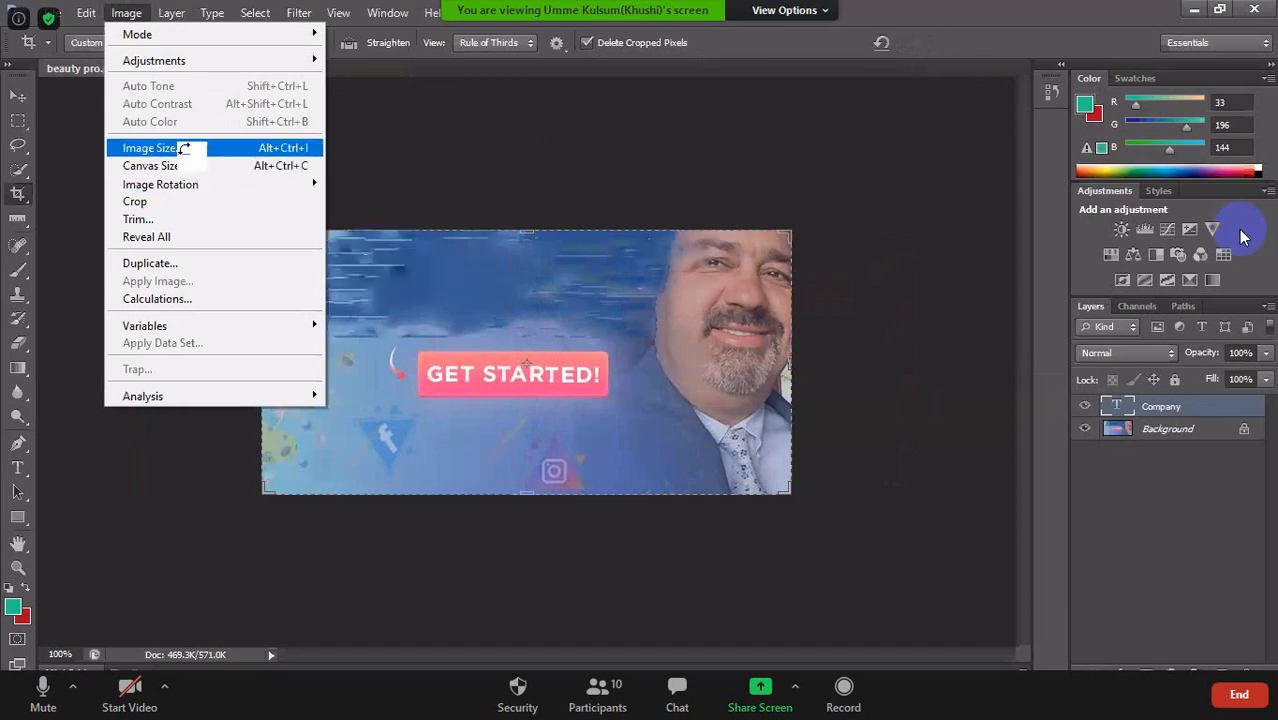
left_click(183, 148)
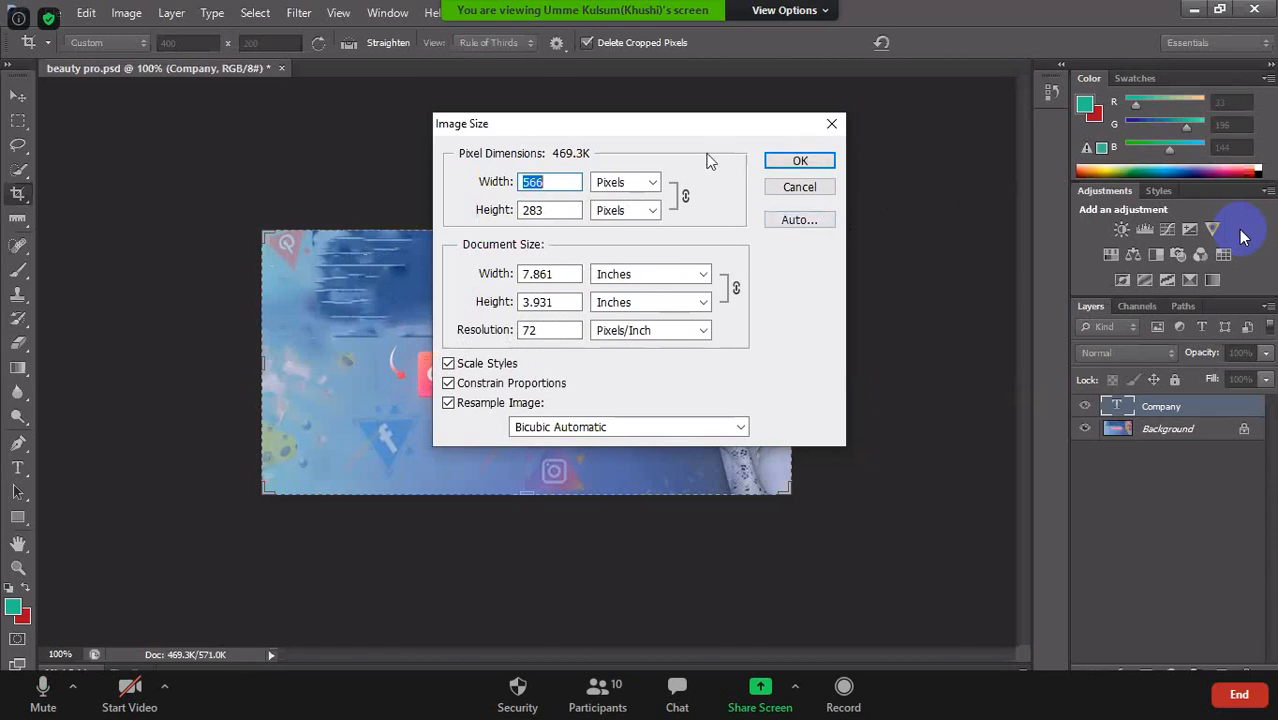
left_click(812, 162)
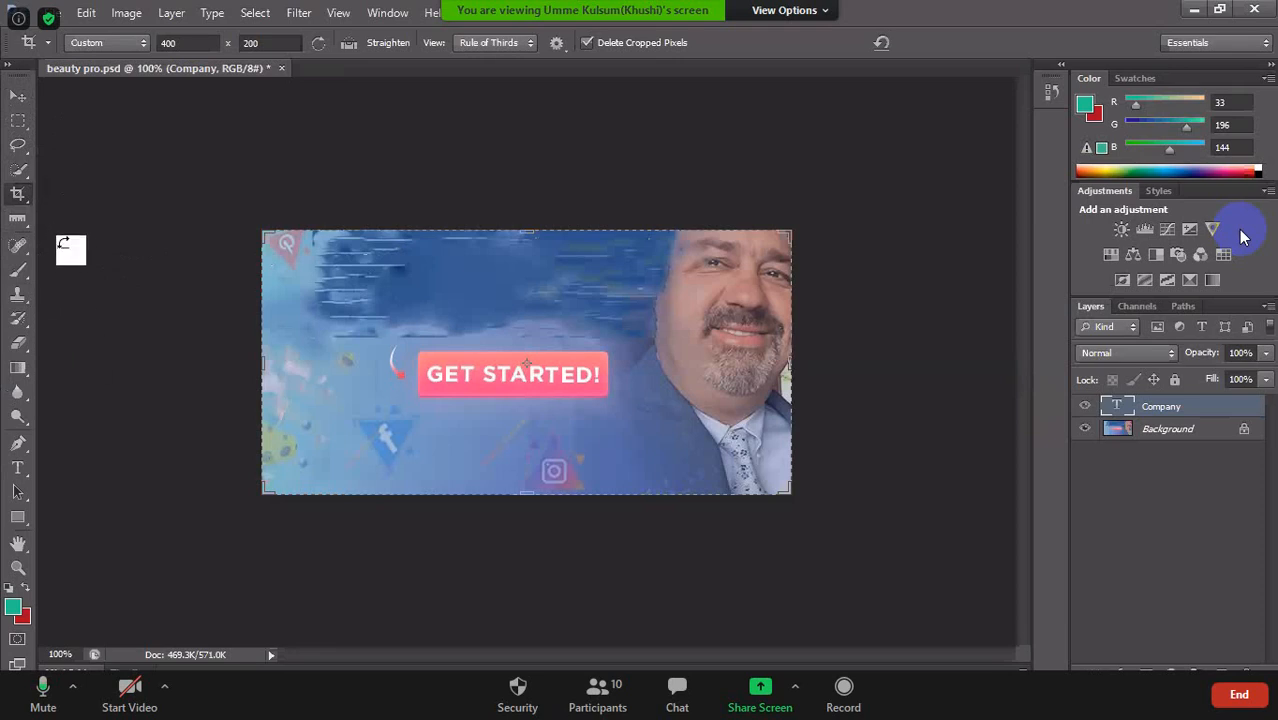
Activate the Quick Selection tool and switch to the Magic Wand tool from the same tool group
left_click(20, 171)
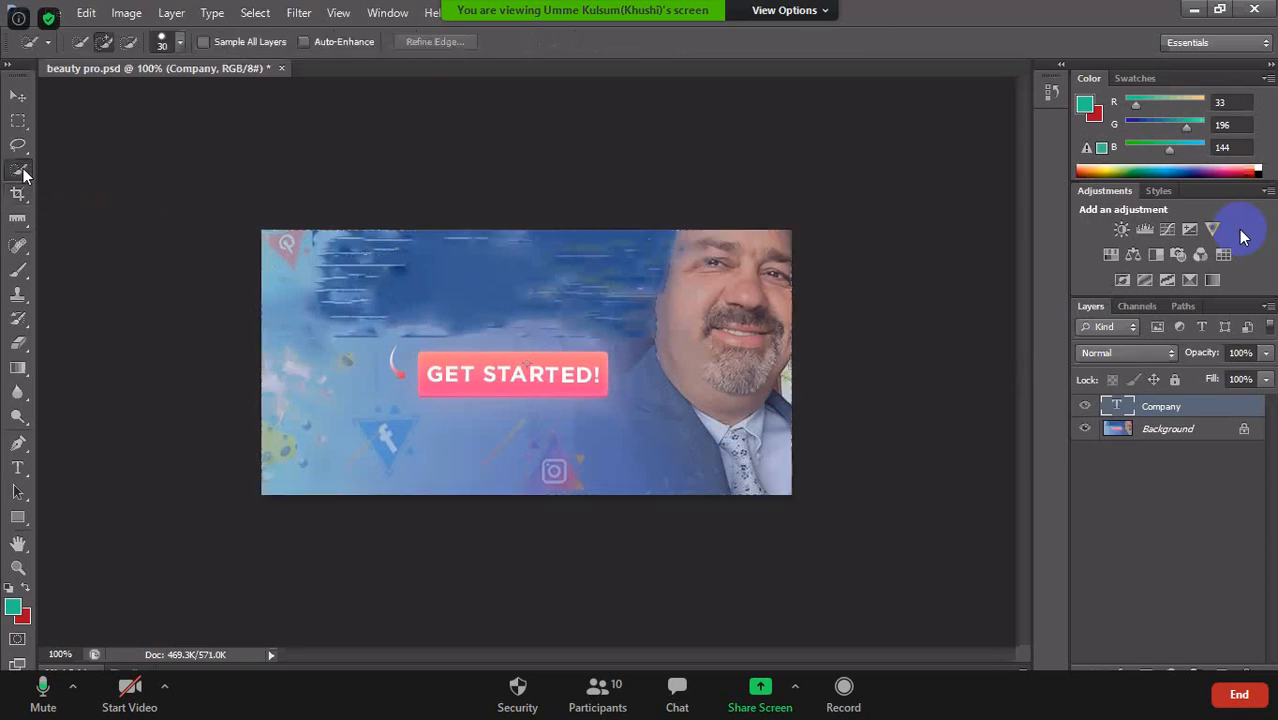
right_click(23, 172)
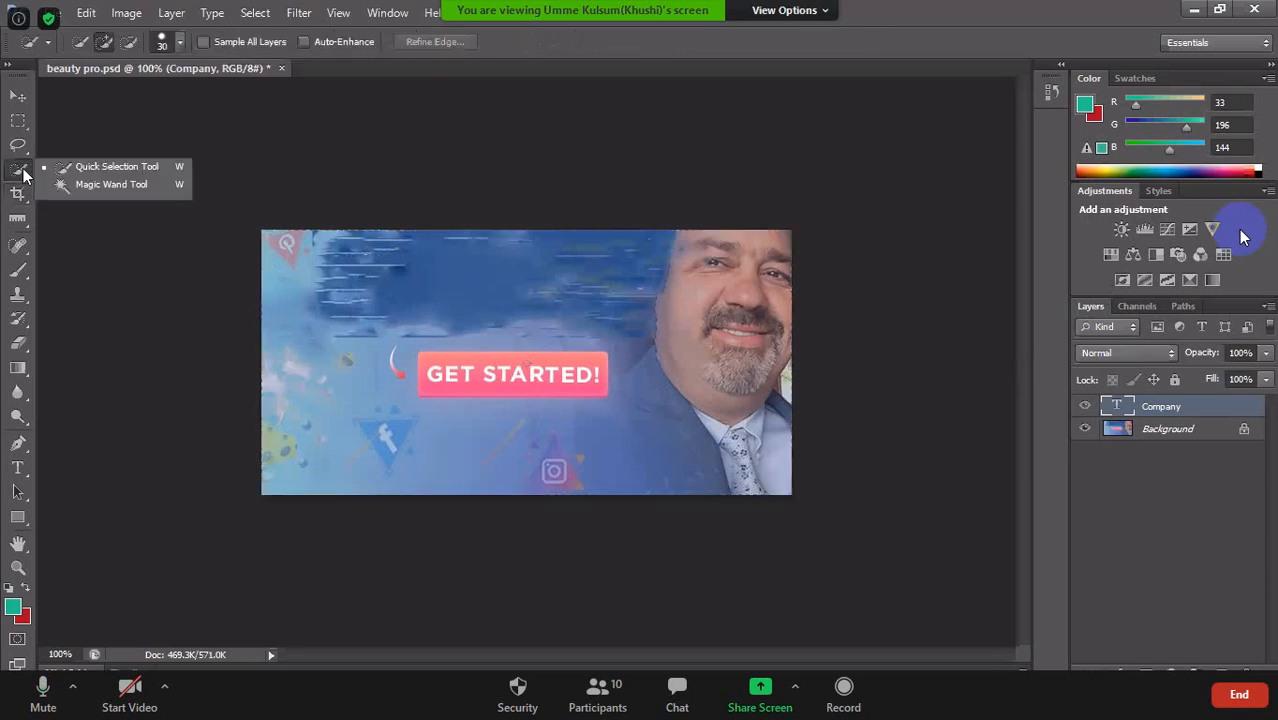
left_click(115, 185)
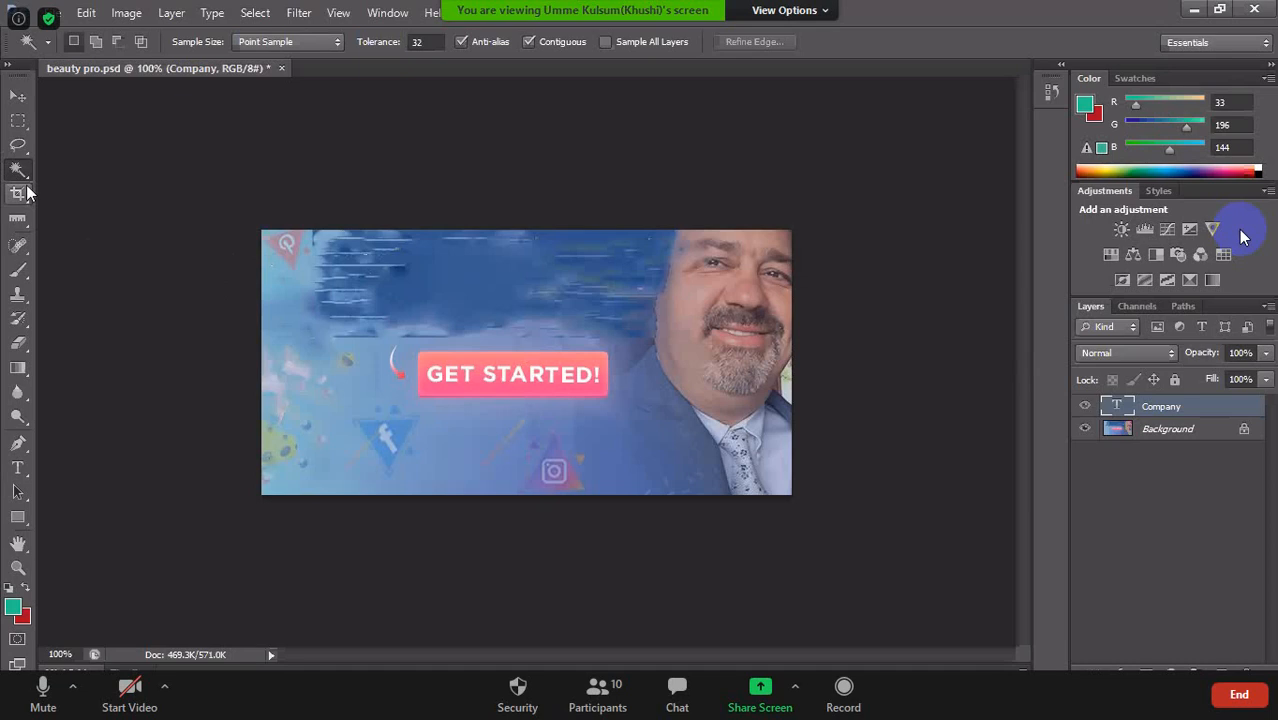
Draw a curved open path across the banner's upper half with the Pen tool, and undo its last anchor point
left_click(18, 445)
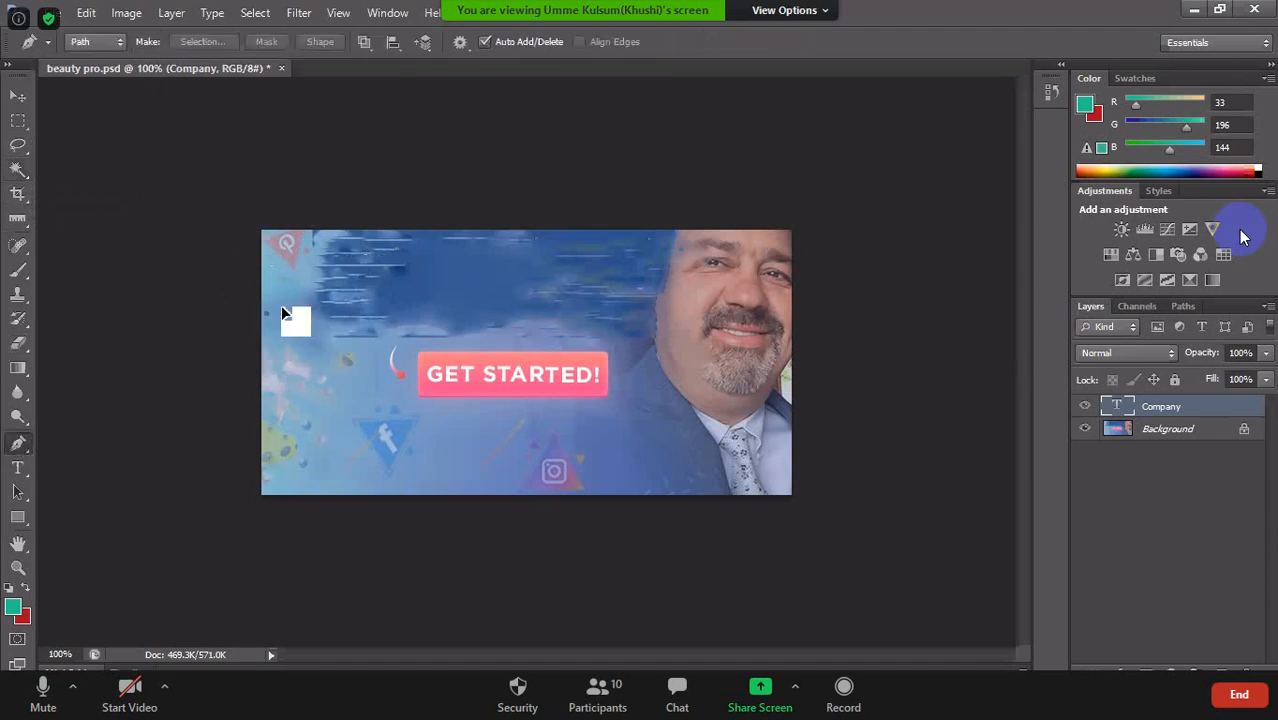
left_click_drag(281, 313, 722, 230)
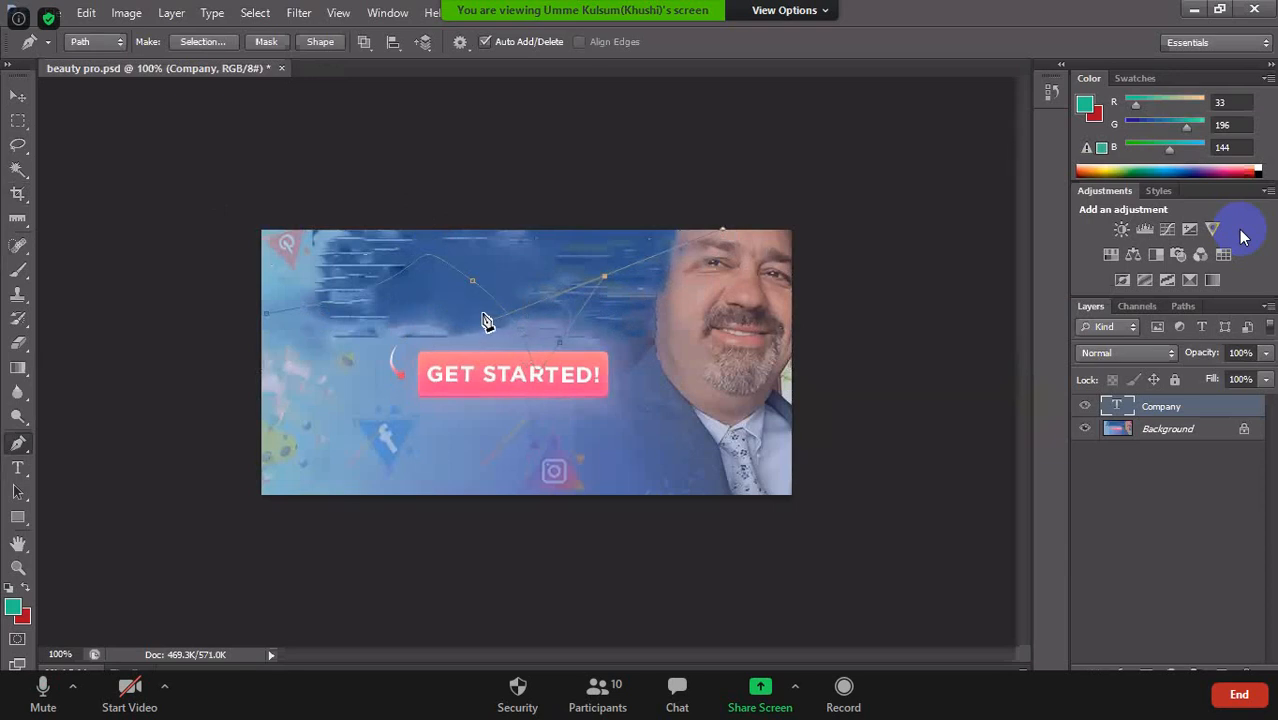
key("ctrl+z")
key("alt+shift+z")
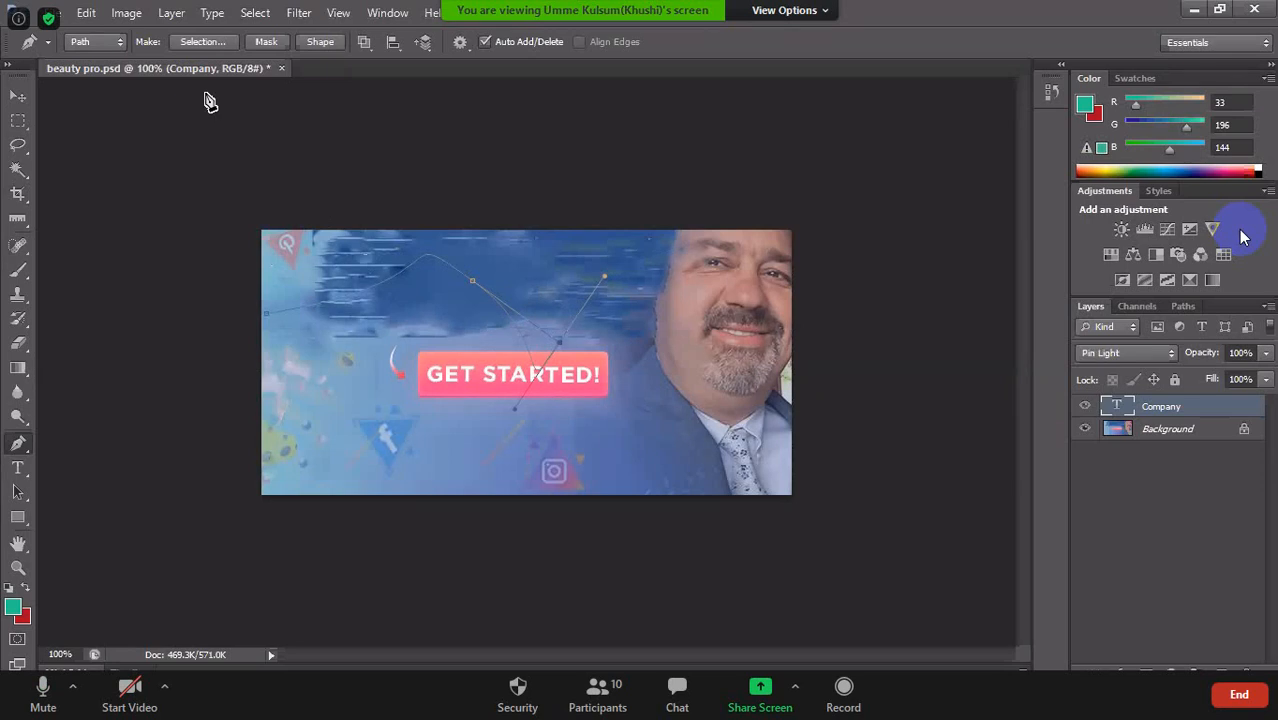
Undo the Company layer's blend mode change and all remaining points of the pen path
left_click(254, 14)
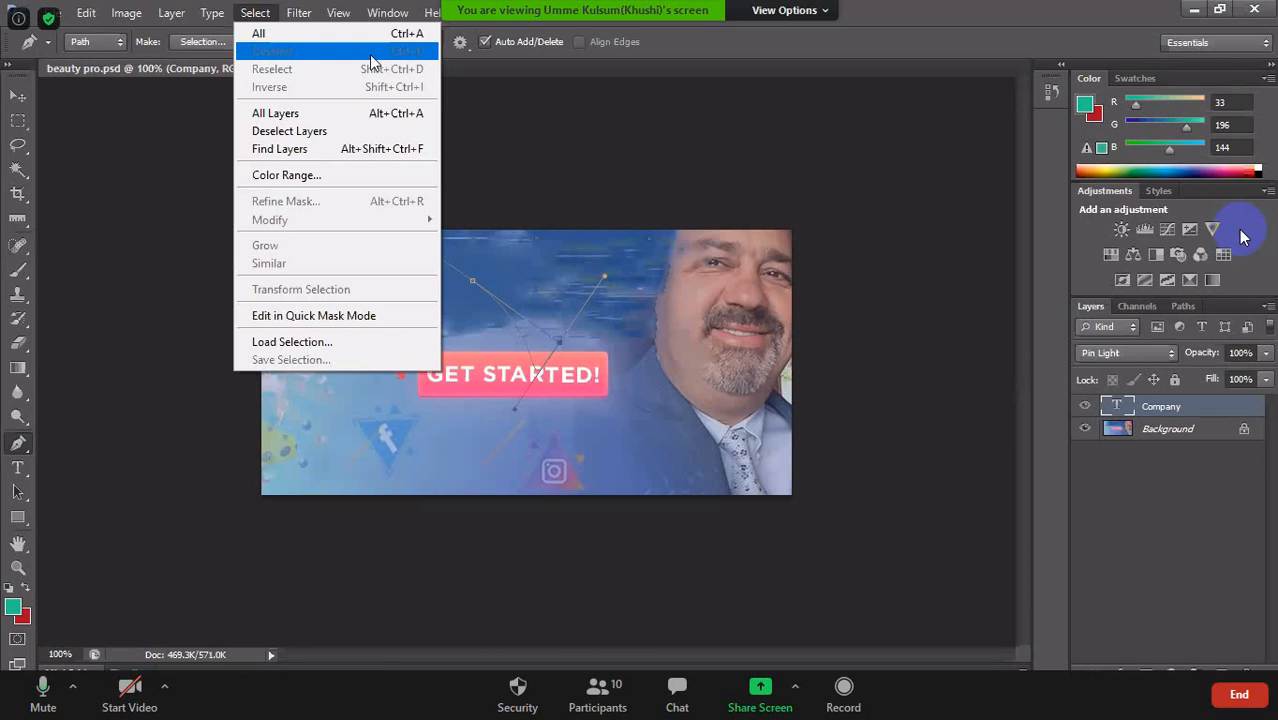
left_click(144, 206)
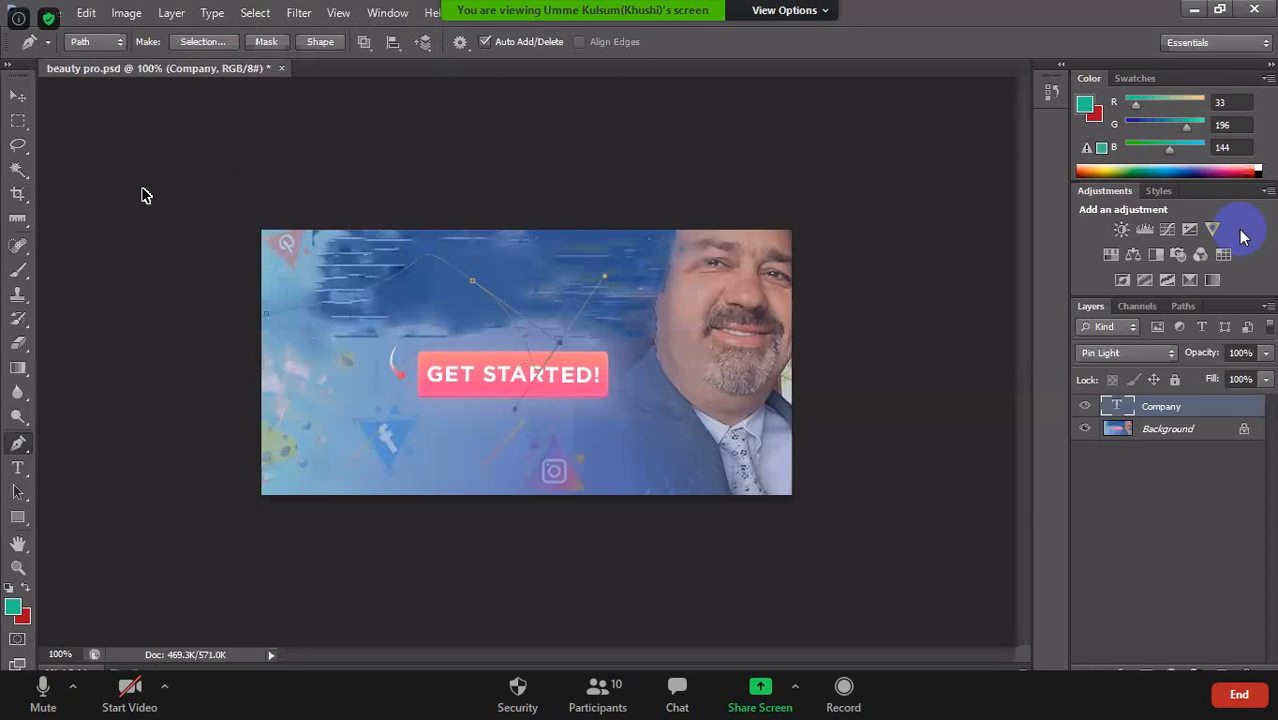
key("ctrl+alt+z")
key("ctrl+alt+z")
key("ctrl+alt+z")
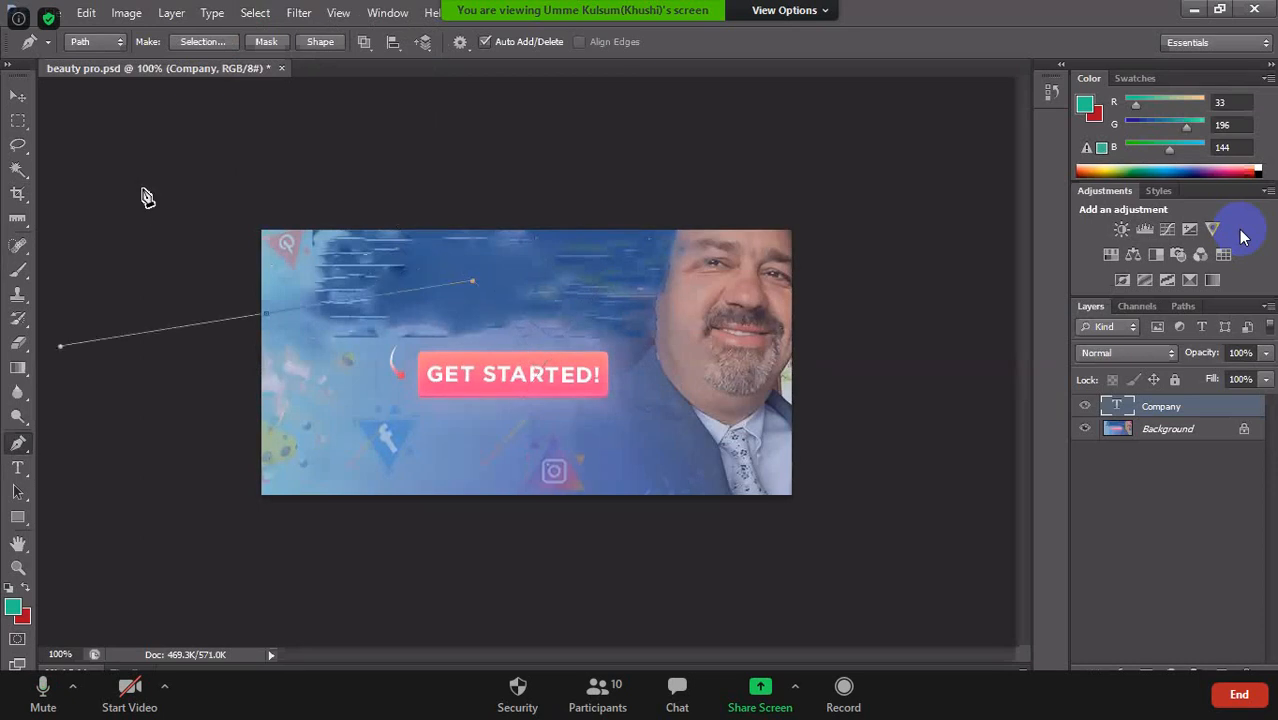
key("ctrl+alt+z")
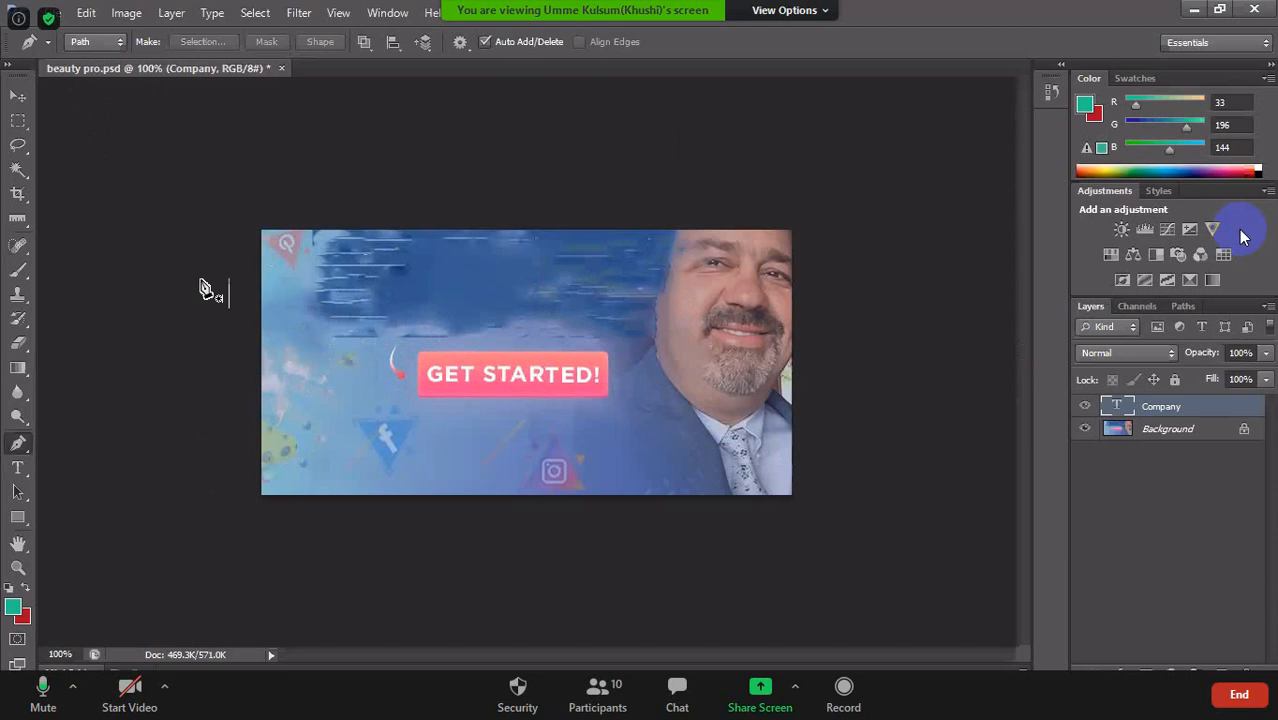
Set the Pen tool to Shape mode and draw a curved green shape about 390 × 106 px across the banner's upper part
left_click(116, 42)
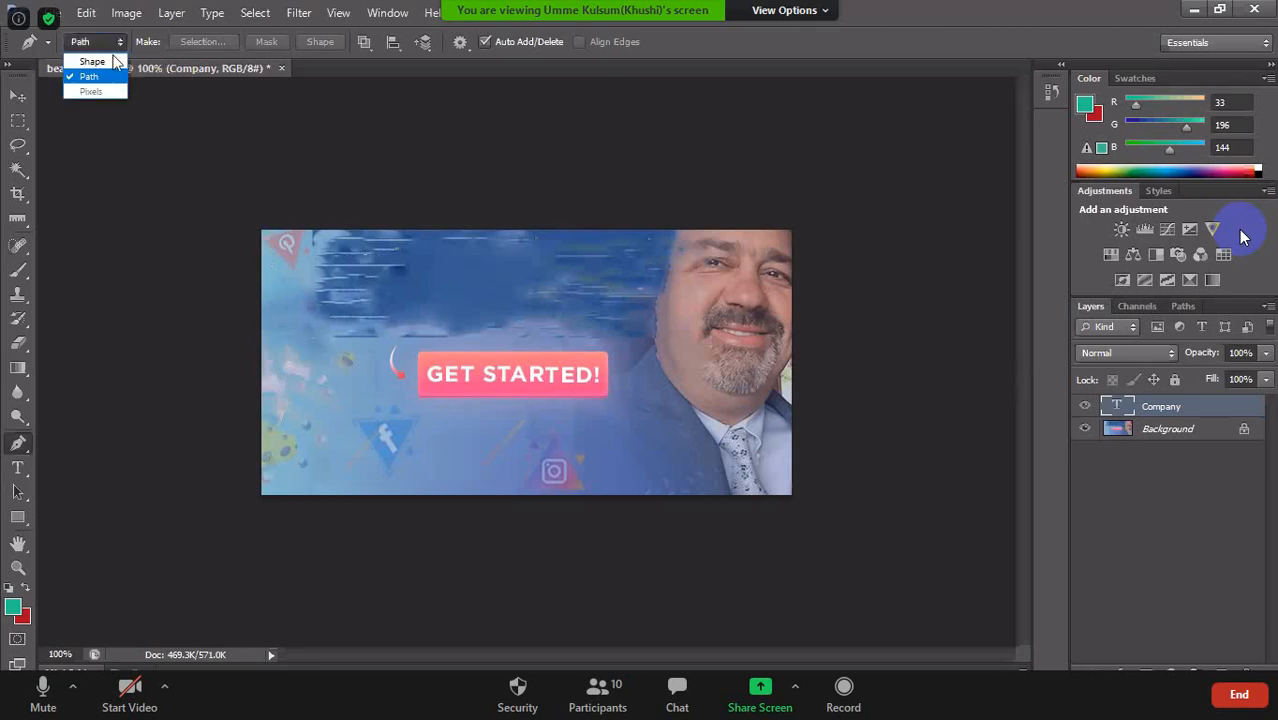
left_click(92, 62)
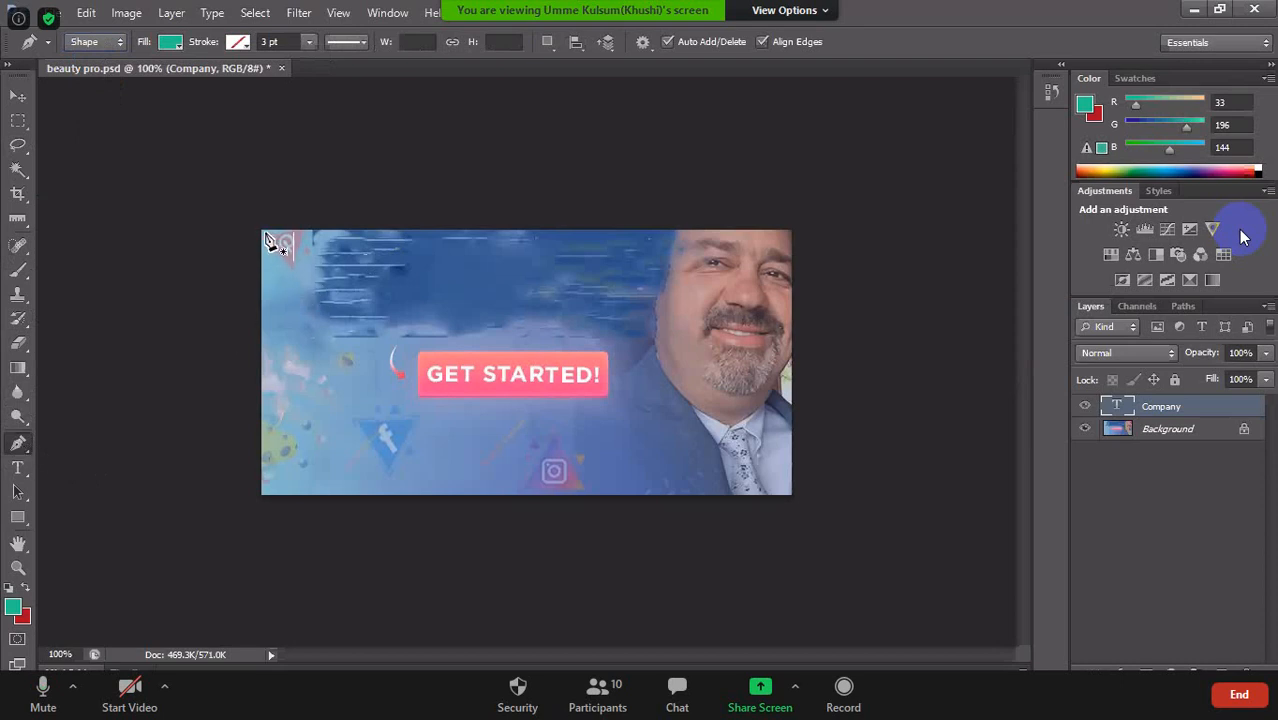
left_click_drag(262, 234, 722, 229)
left_click(453, 303)
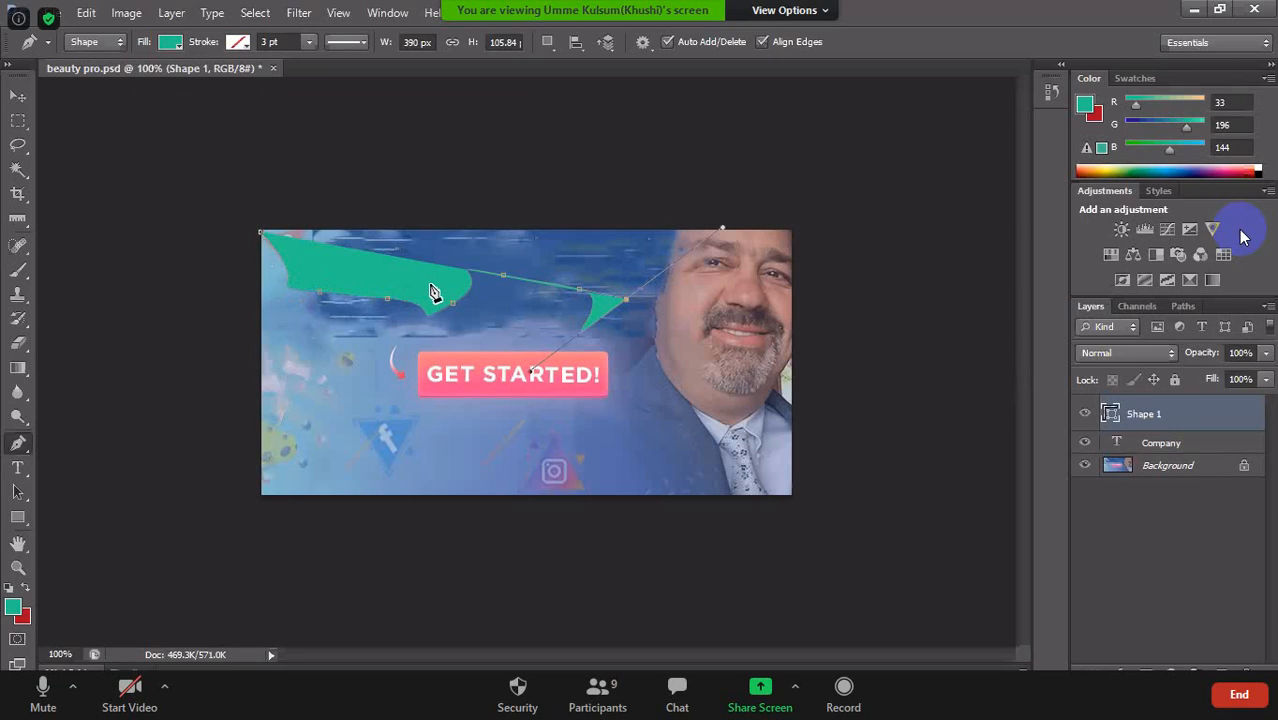
left_click(505, 283)
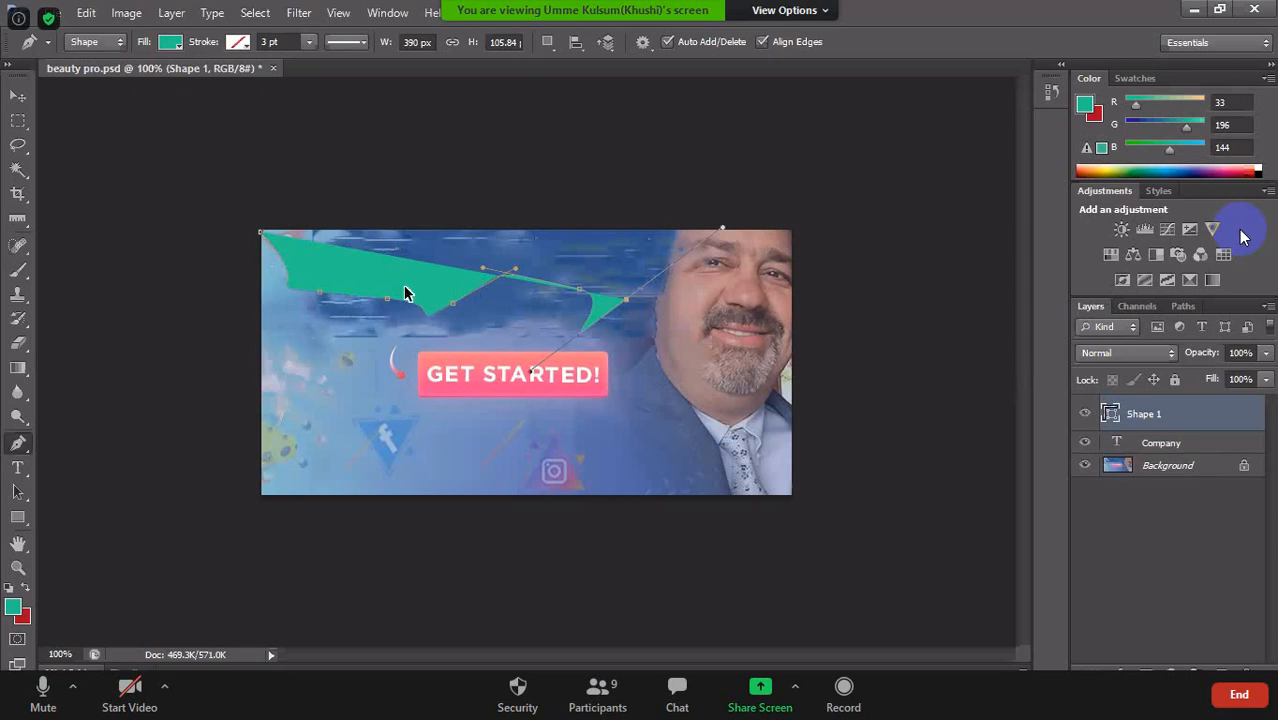
Undo all anchor points of the green pen shape and close beauty pro.psd without saving the changes
key("ctrl+z")
key("ctrl+z")
key("ctrl+z")
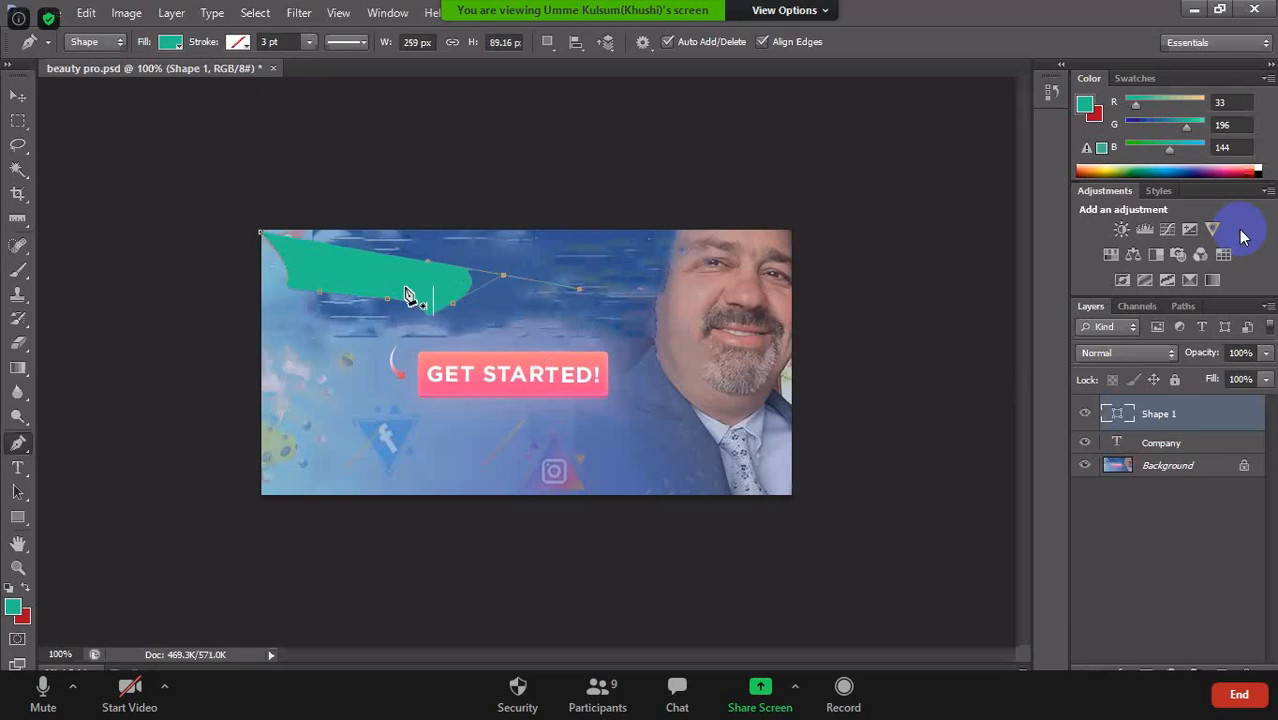
key("ctrl+z")
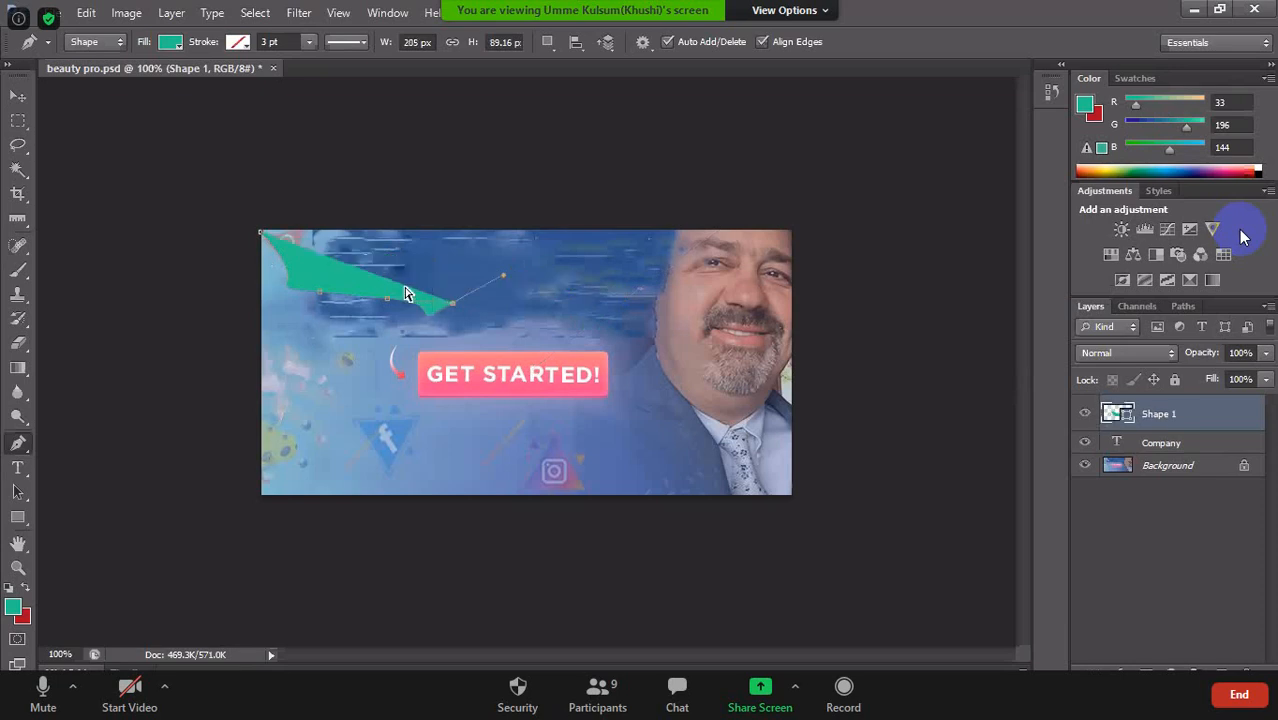
key("ctrl+z")
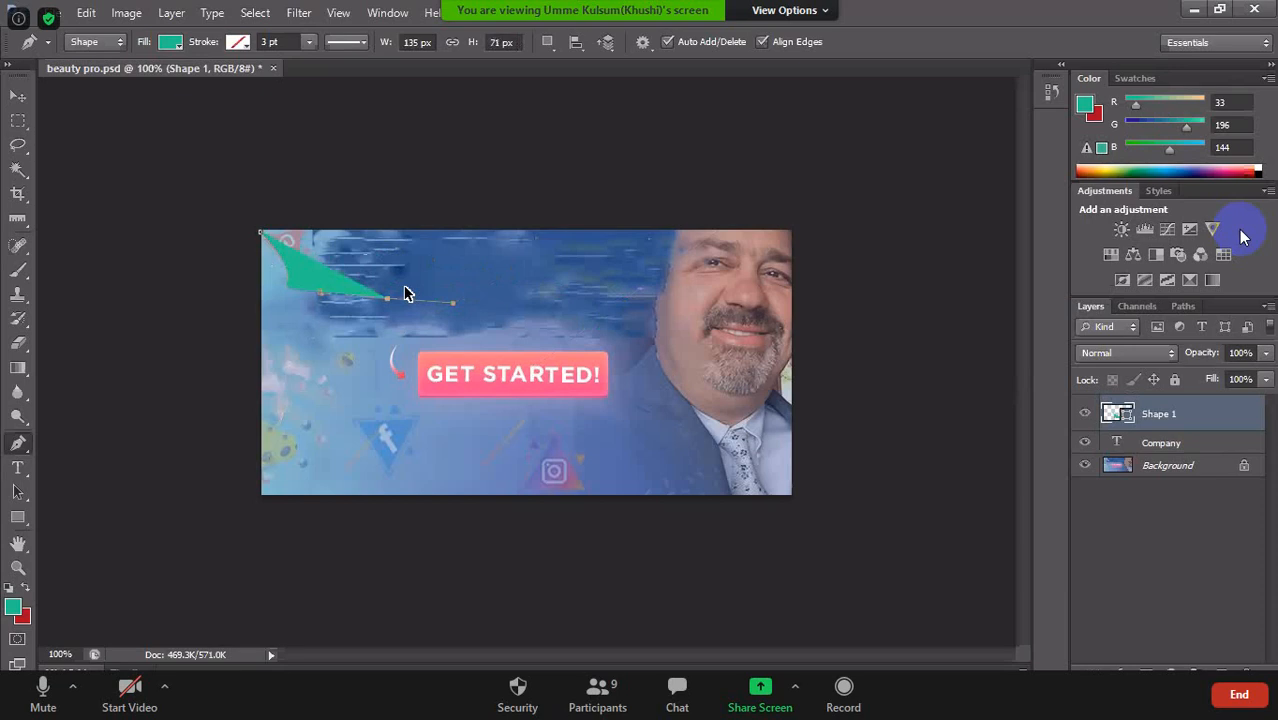
key("ctrl+z")
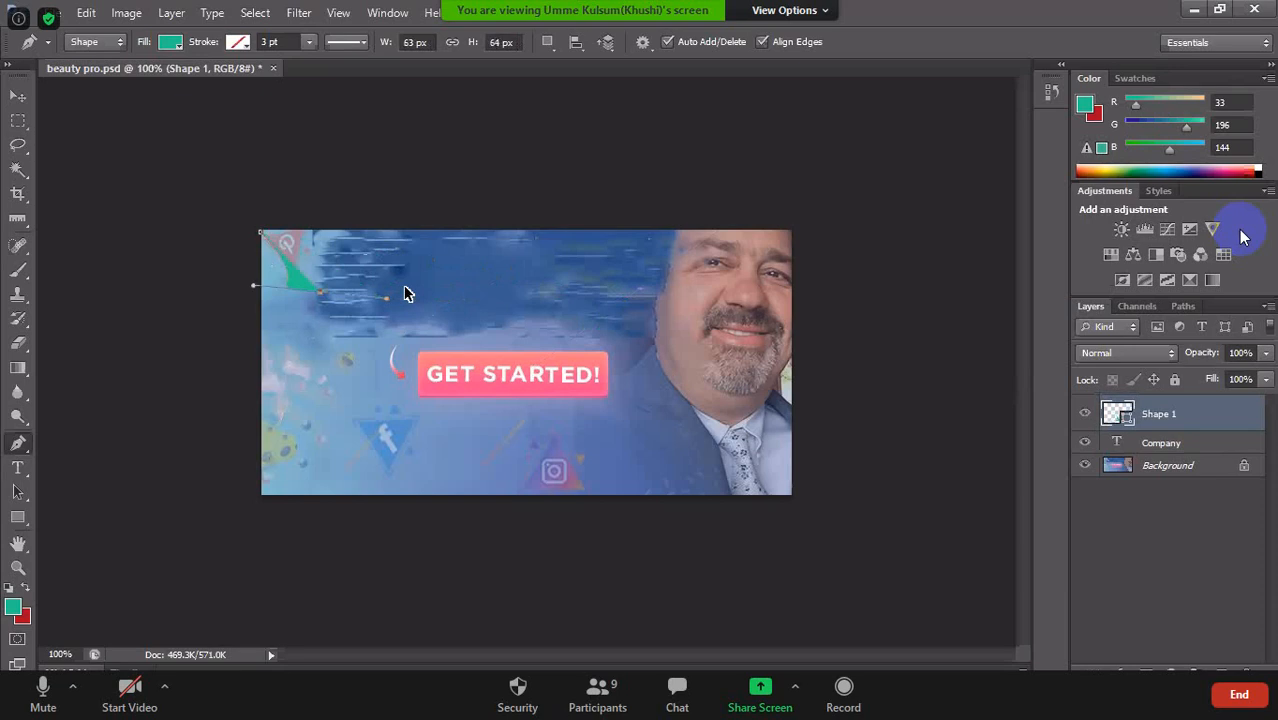
key("ctrl+z")
key("ctrl+z")
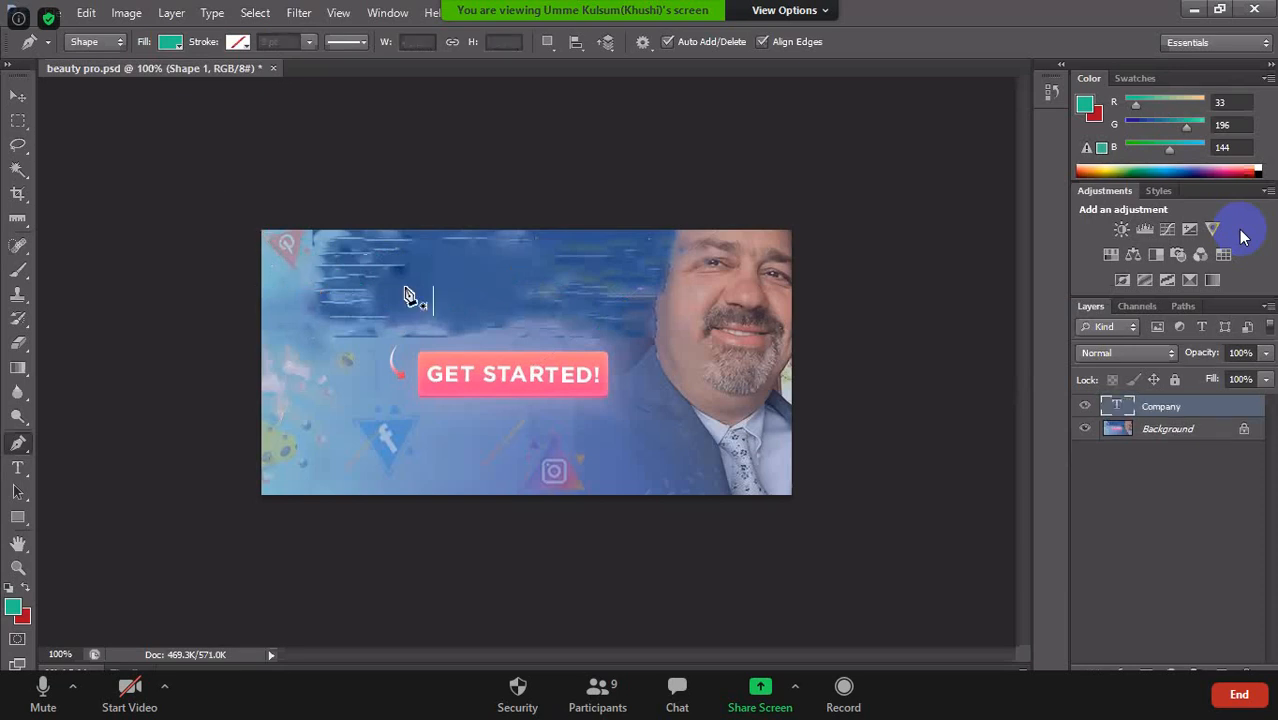
left_click(281, 67)
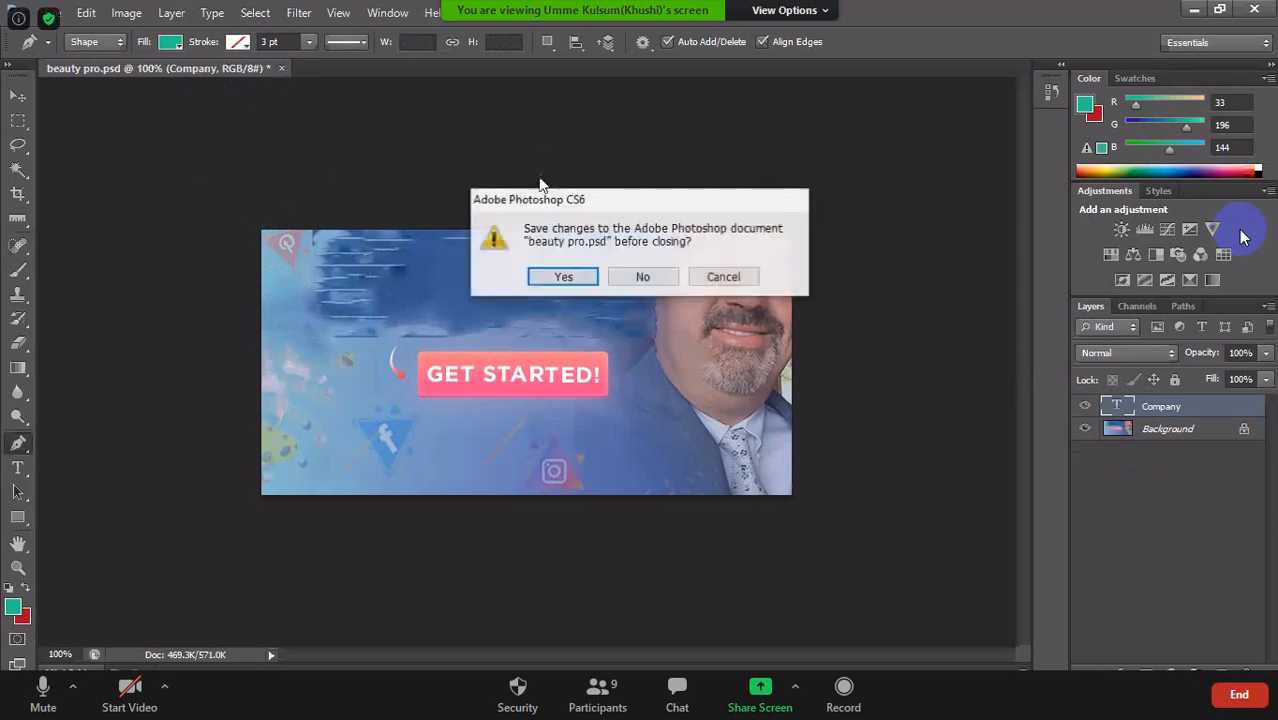
left_click(641, 277)
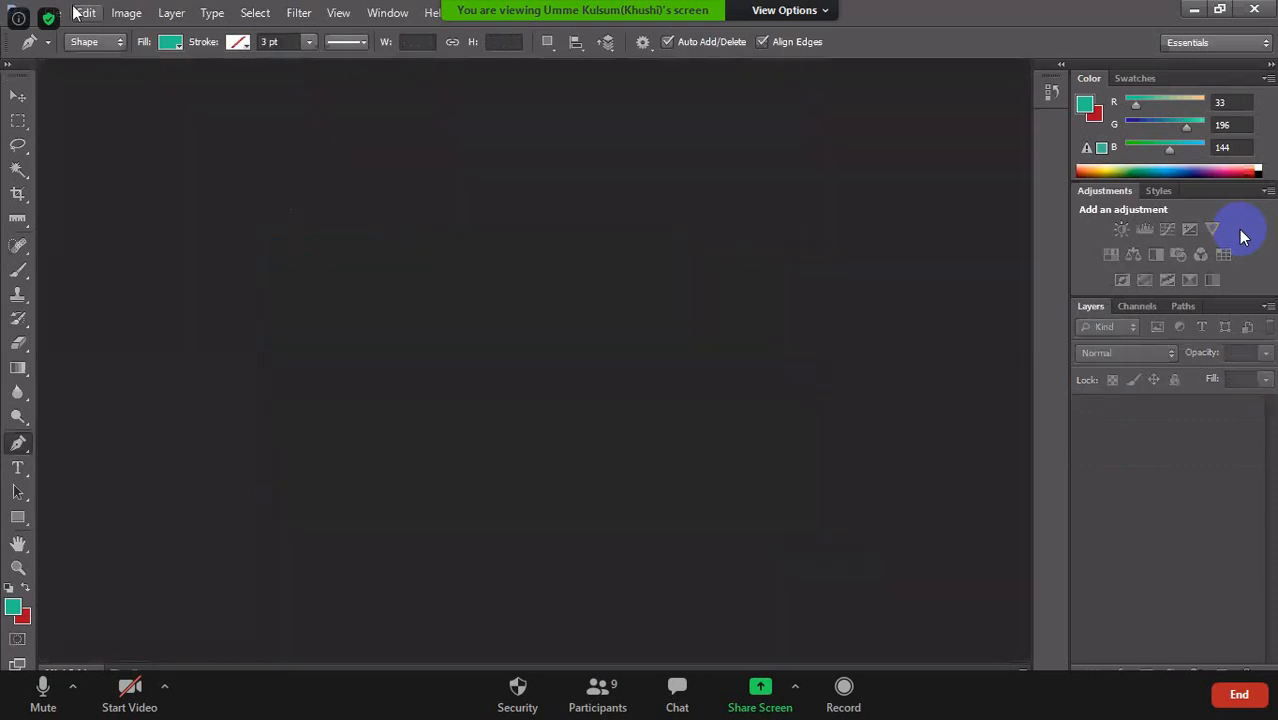
Start a new document and set its width to 8 inches and its height to 10 inches
left_click(92, 14)
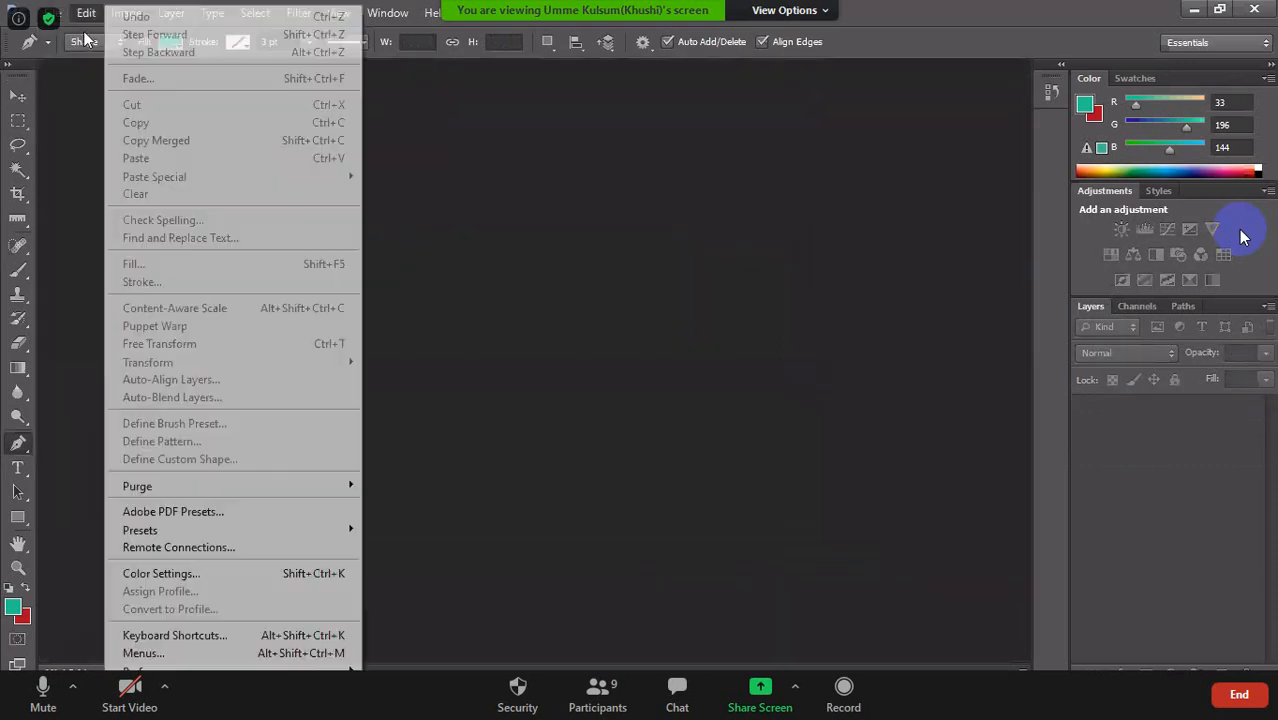
mouse_move(62, 14)
left_click(66, 38)
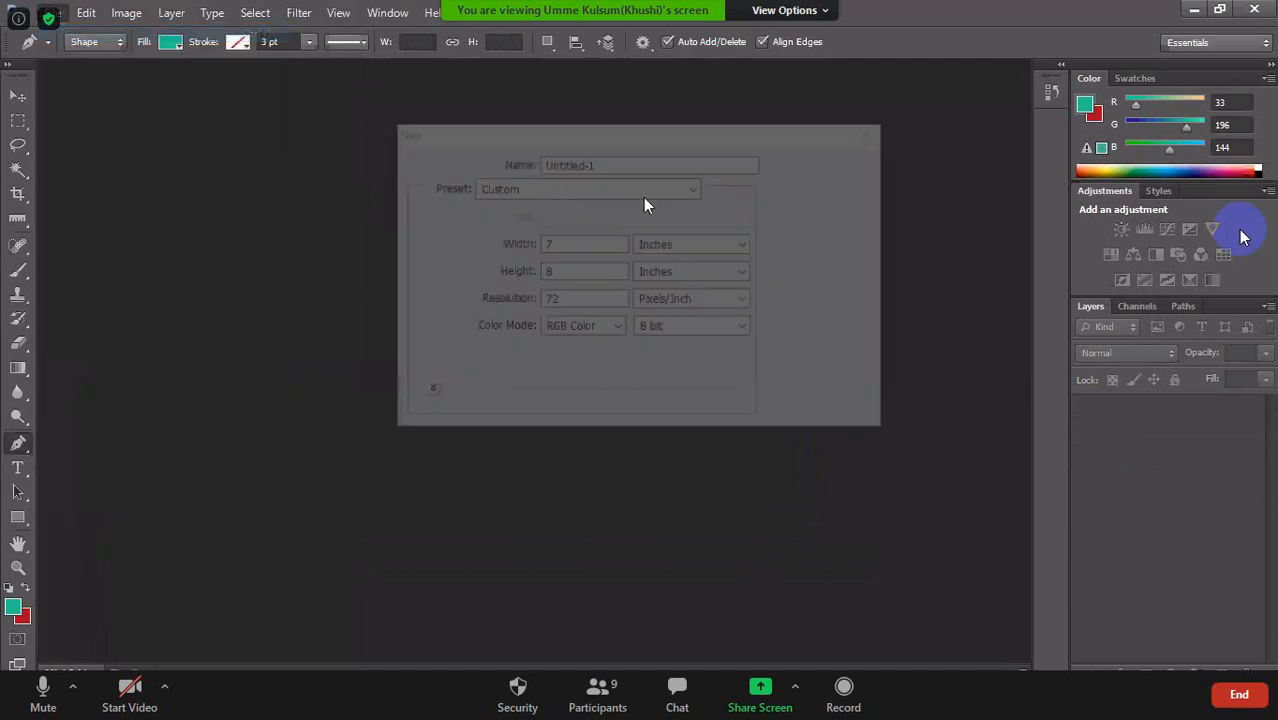
left_click(576, 243)
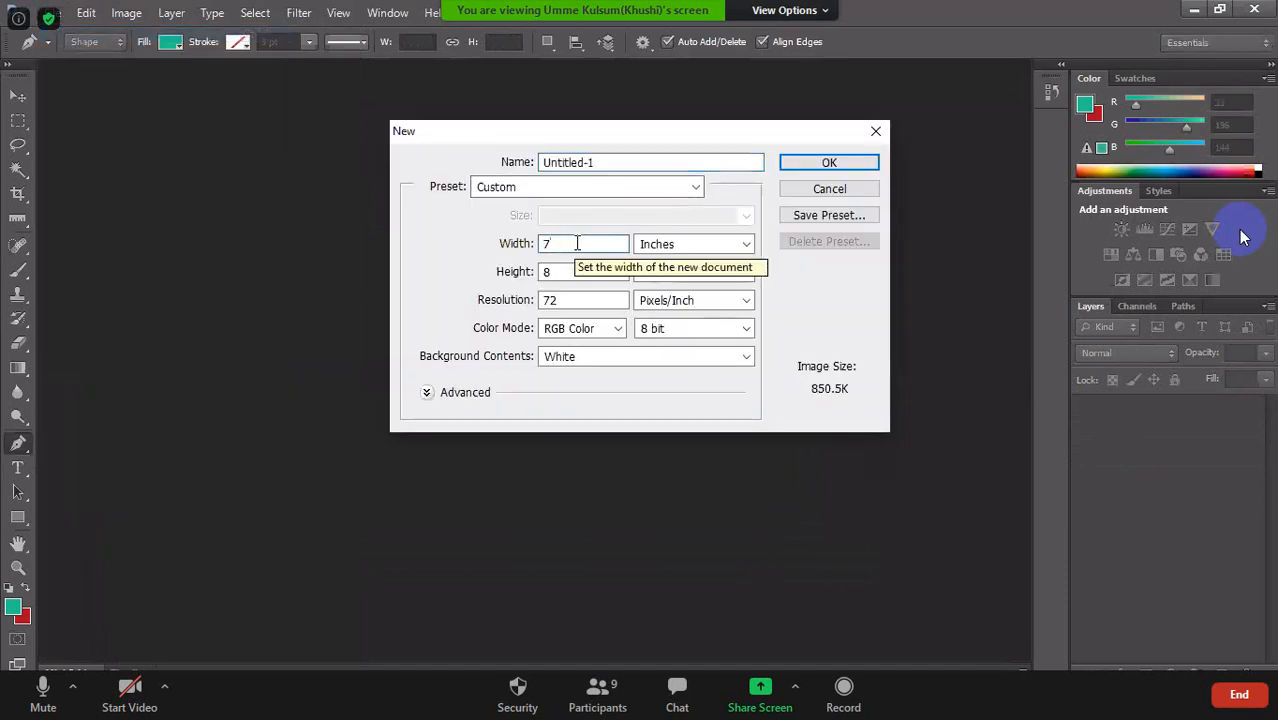
key("BackSpace")
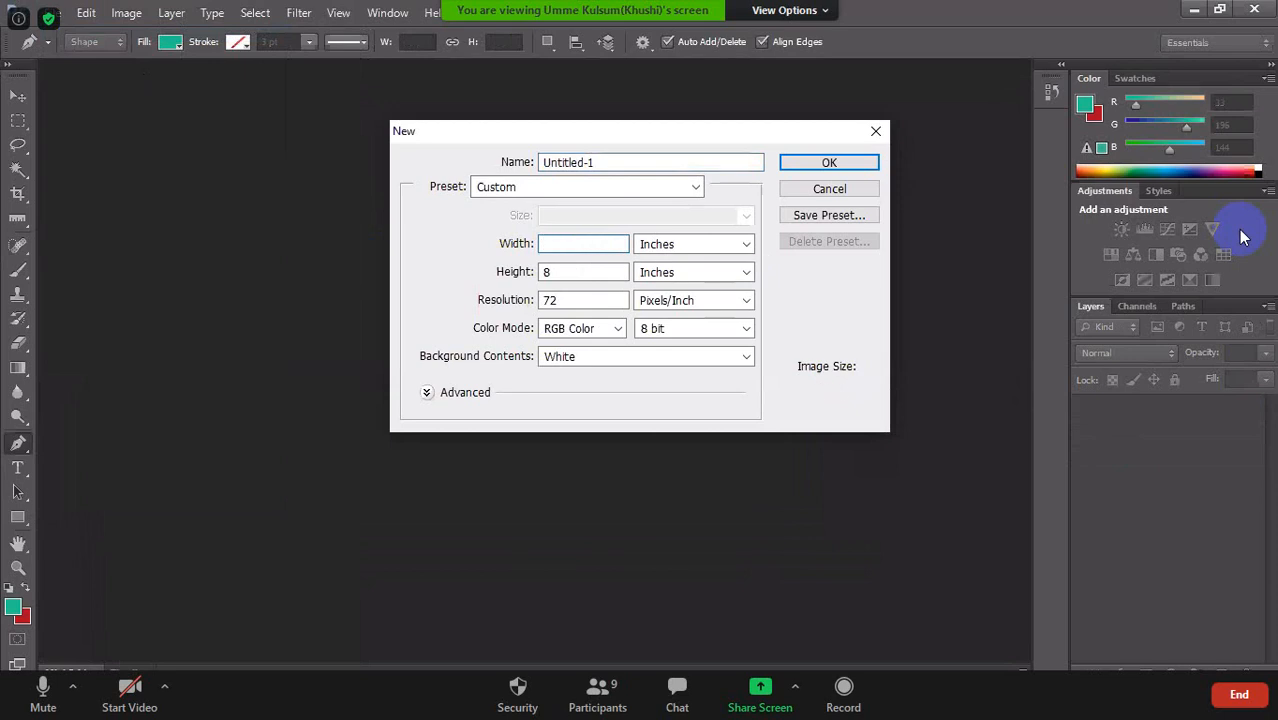
type("8")
left_click(577, 272)
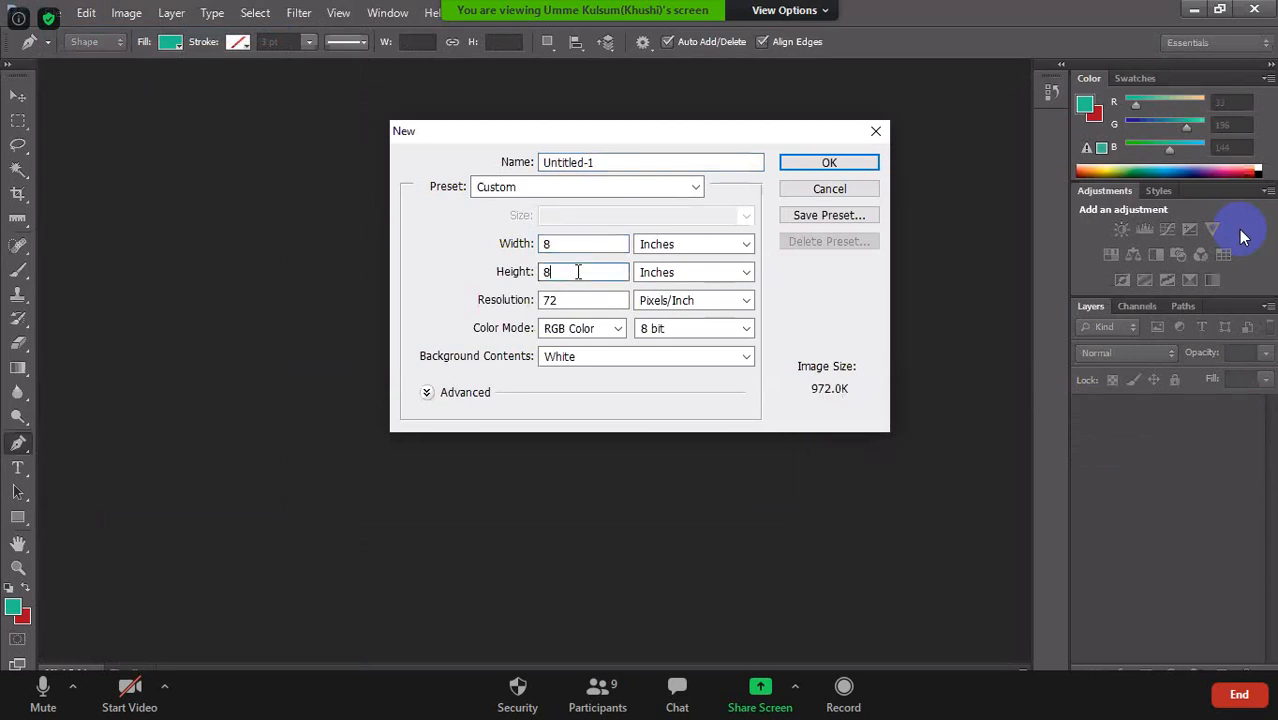
key("BackSpace")
type("10")
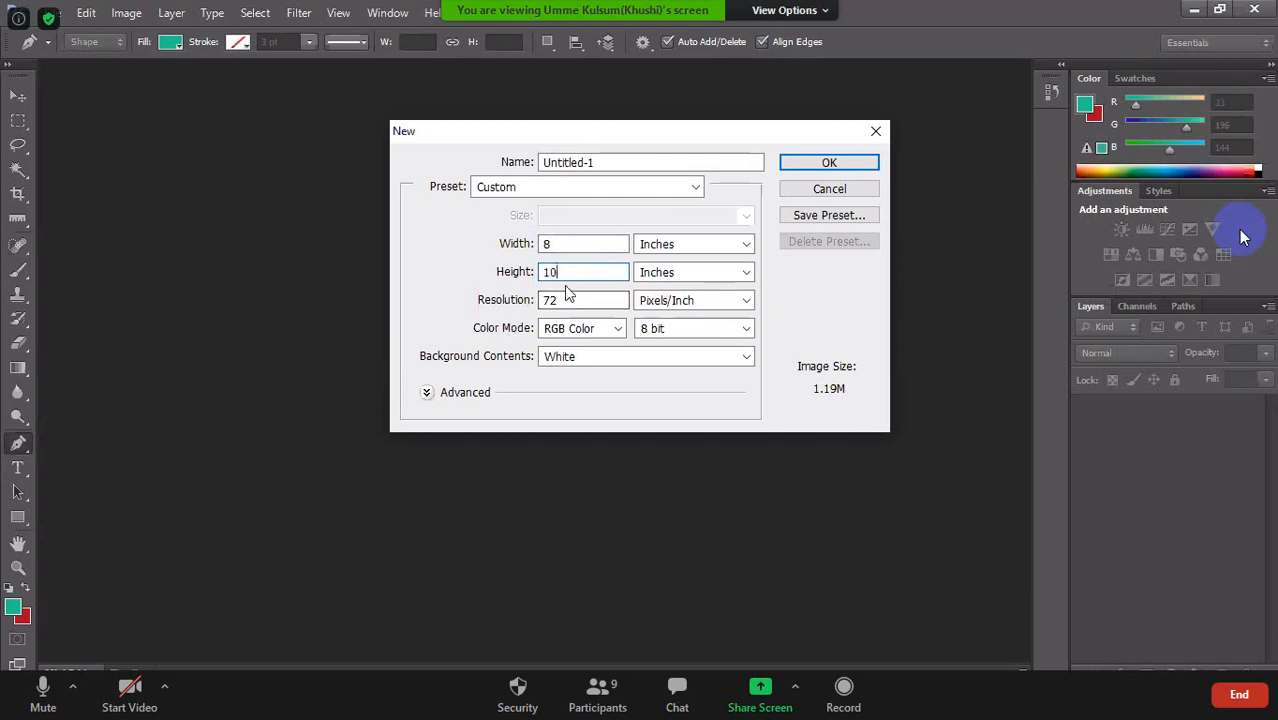
Set the new document's resolution to 300 pixels/inch and create it
left_click(572, 298)
key("BackSpace")
key("BackSpace")
type("1")
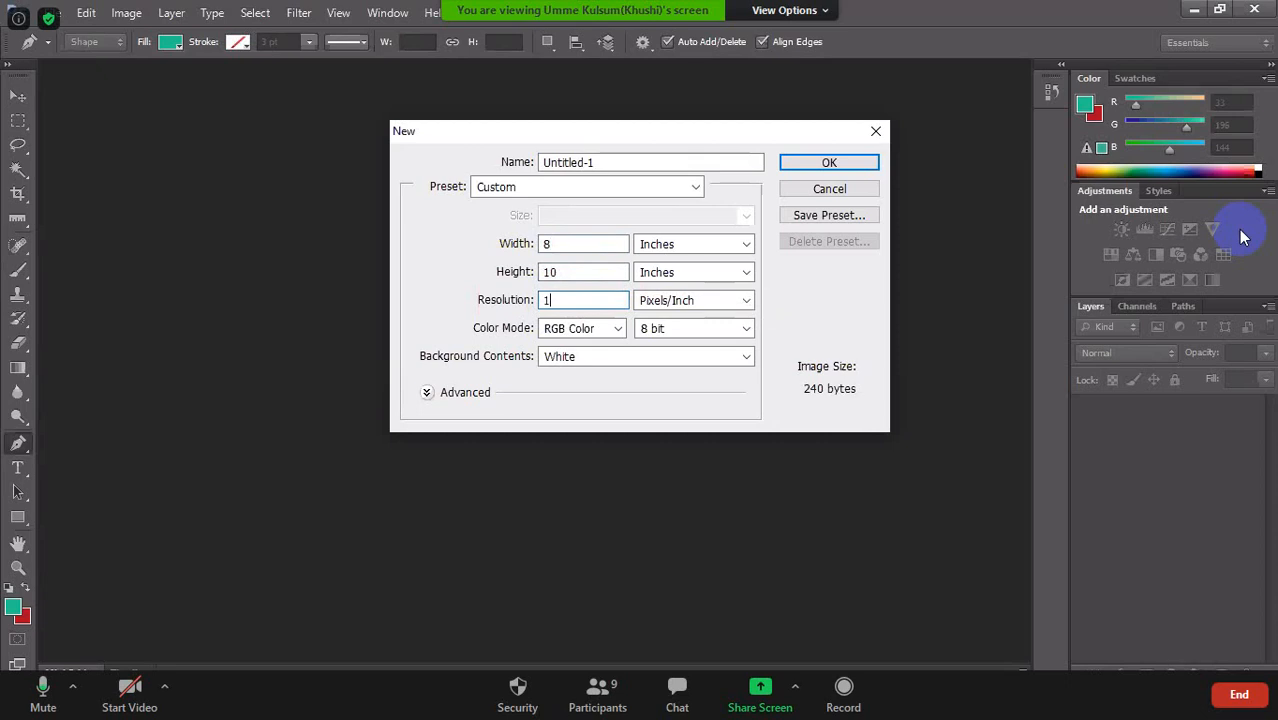
key("BackSpace")
type("300")
left_click(829, 164)
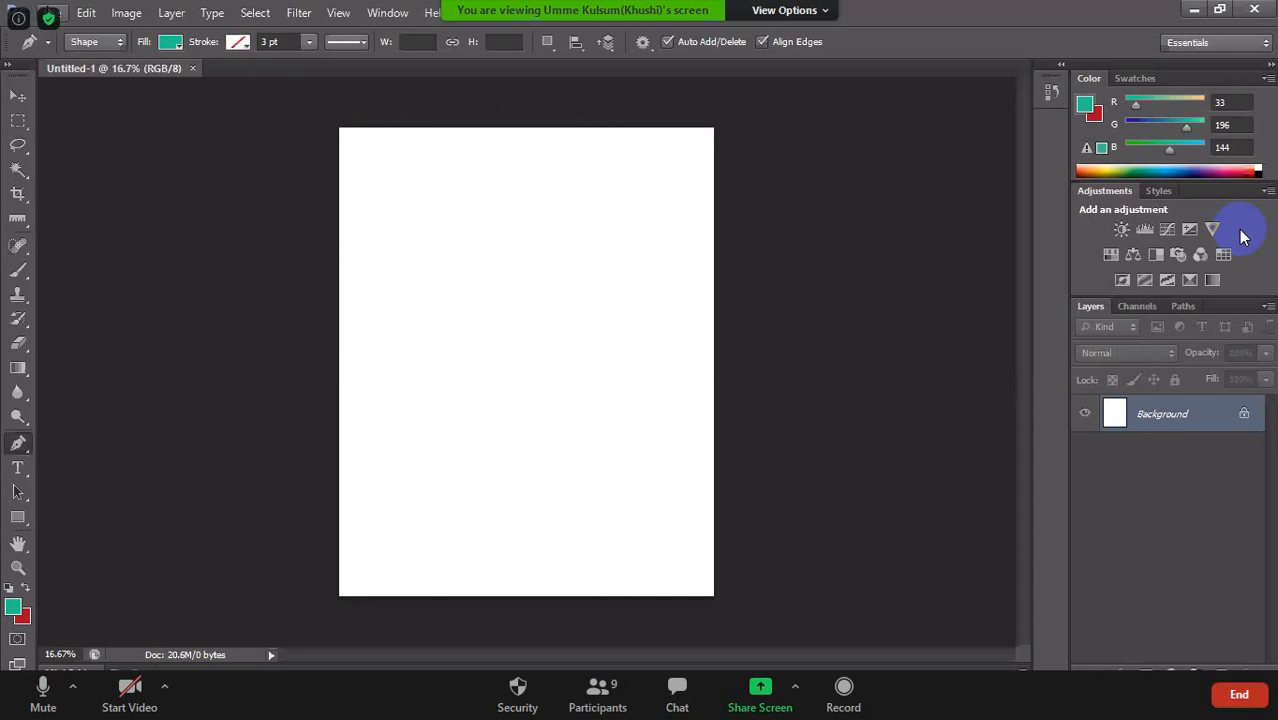
Close the blank Untitled-1 RGB document
left_click(62, 13)
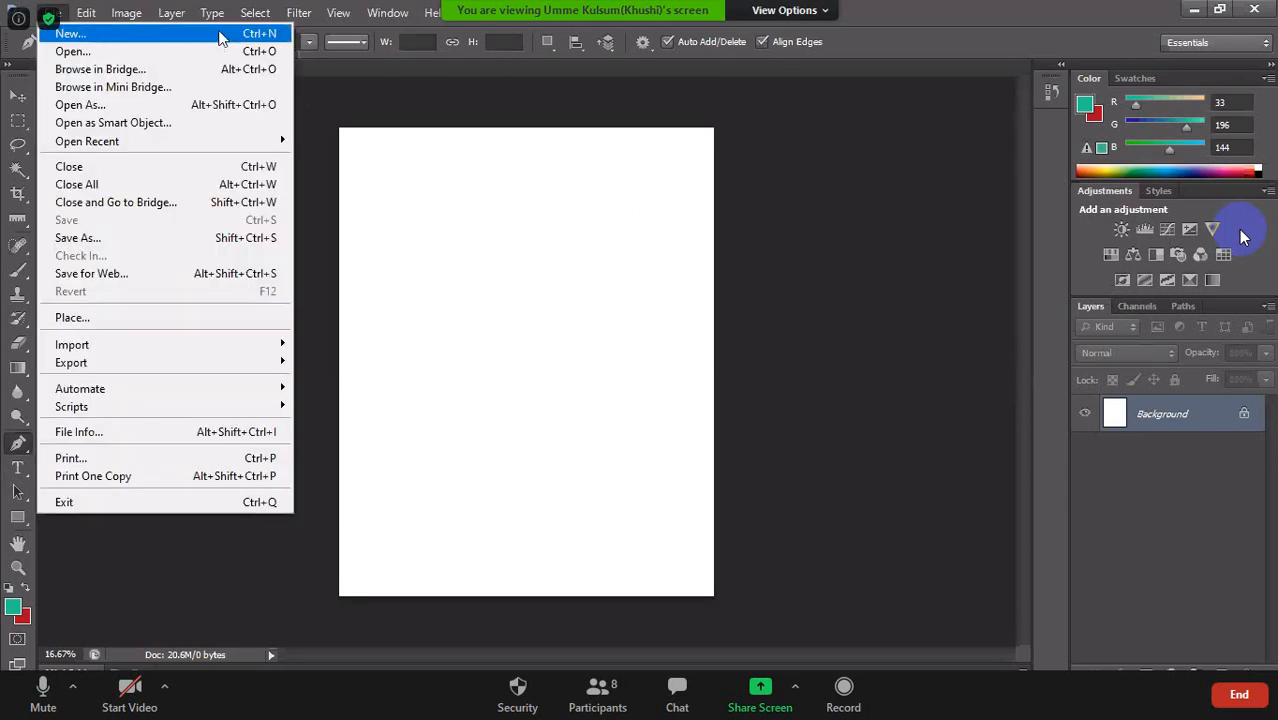
left_click(828, 226)
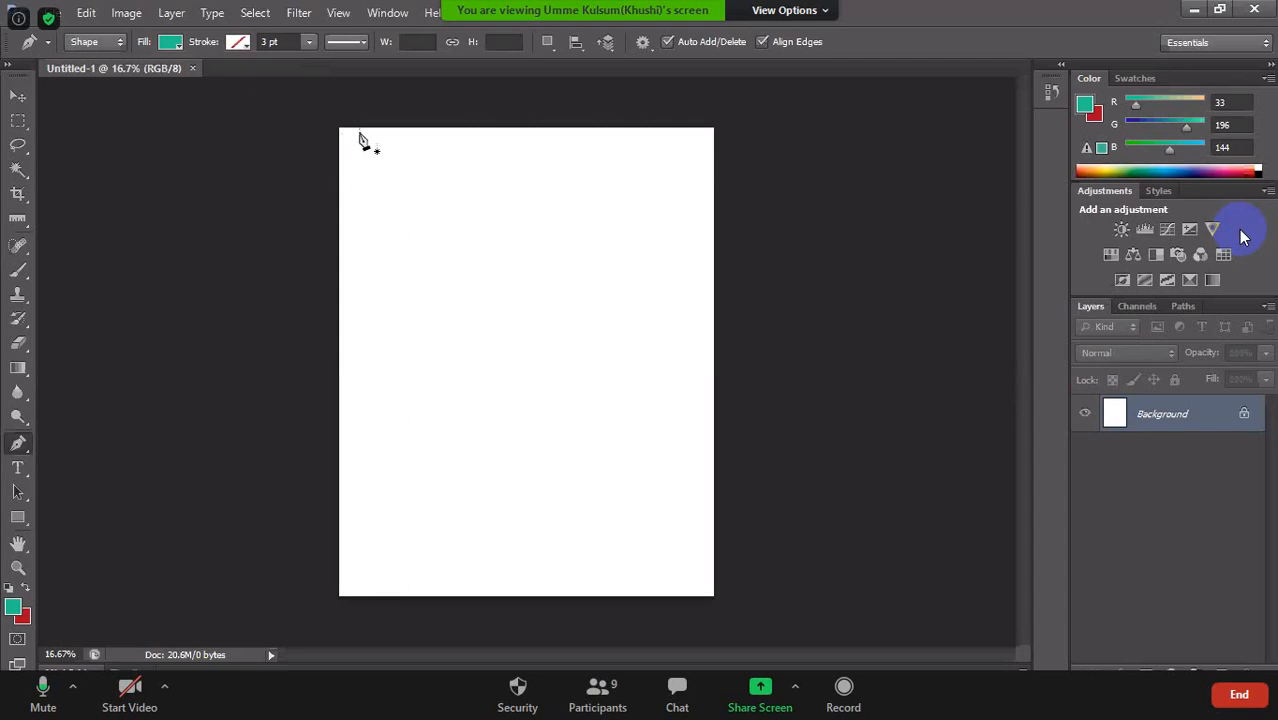
left_click(193, 68)
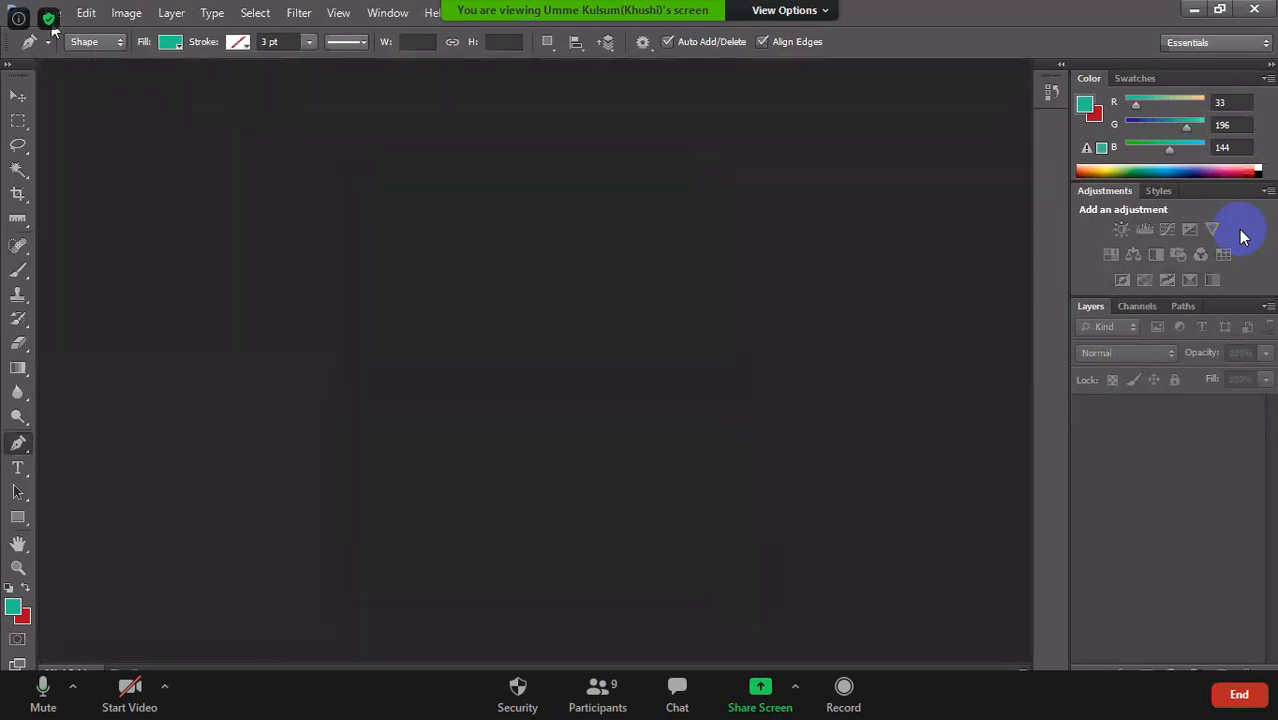
Create a new 8 × 10 inch document at 300 pixels/inch in CMYK Color mode
left_click(50, 12)
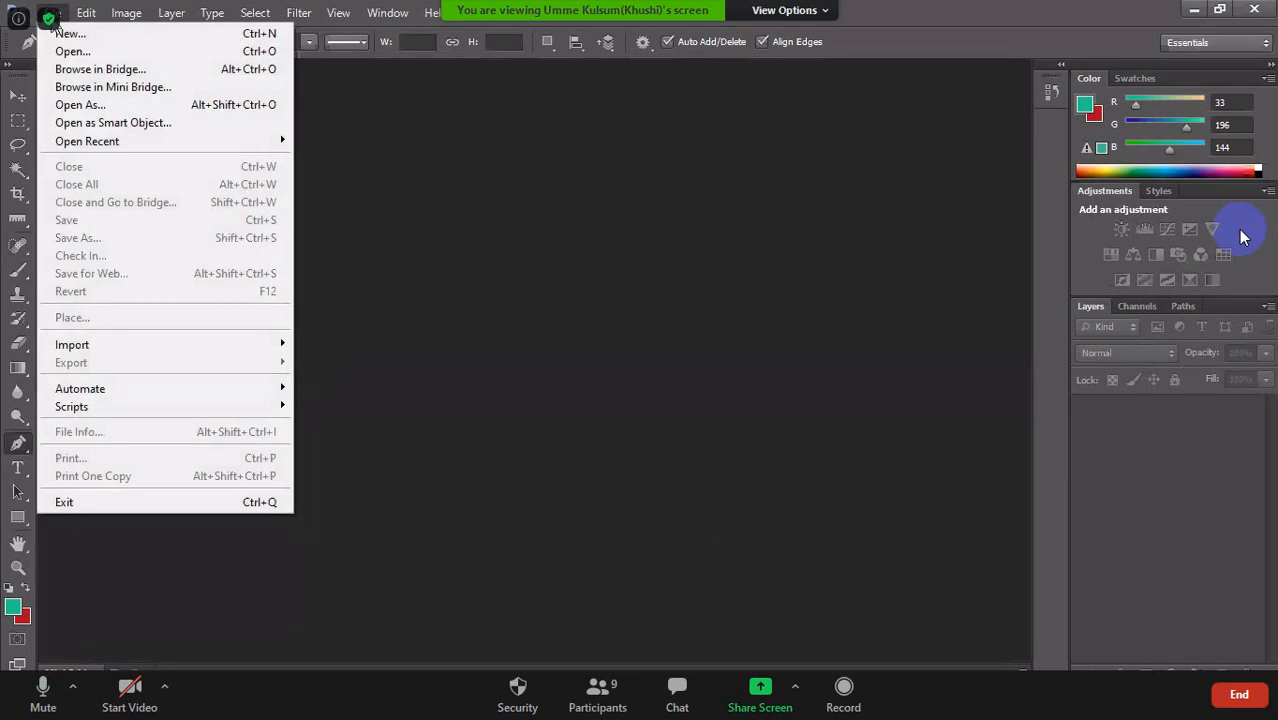
left_click(70, 33)
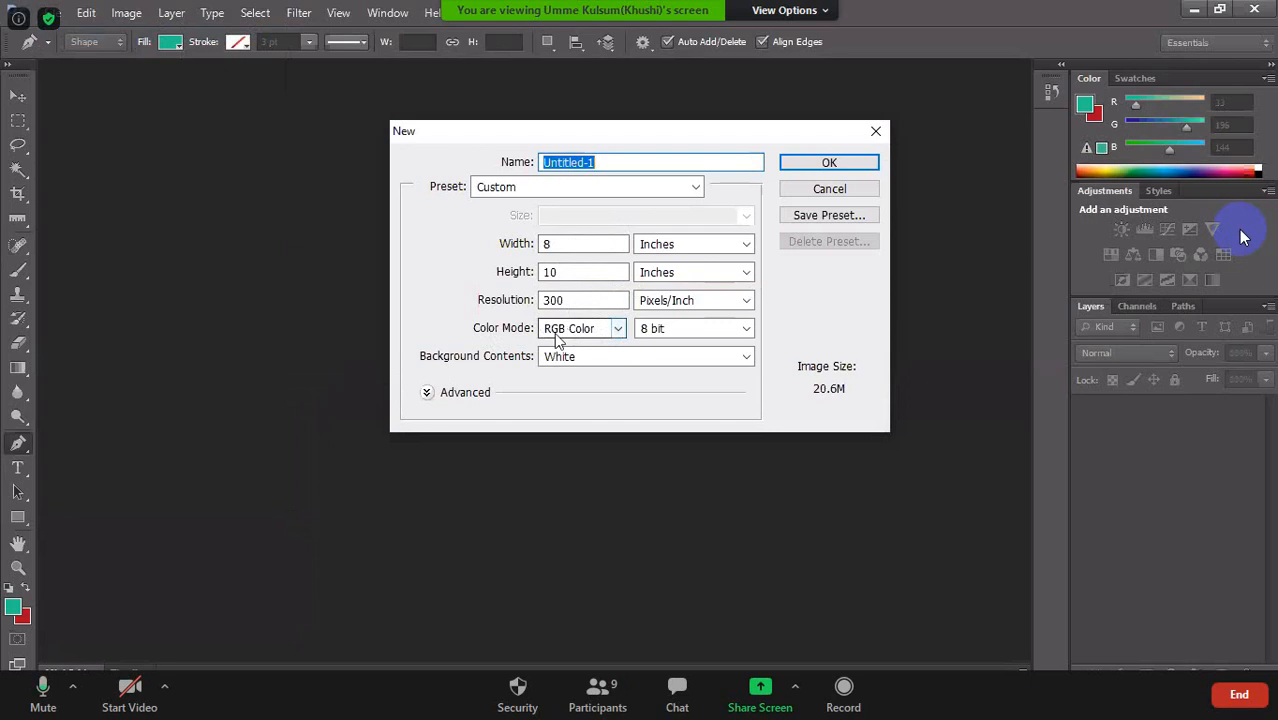
left_click(619, 332)
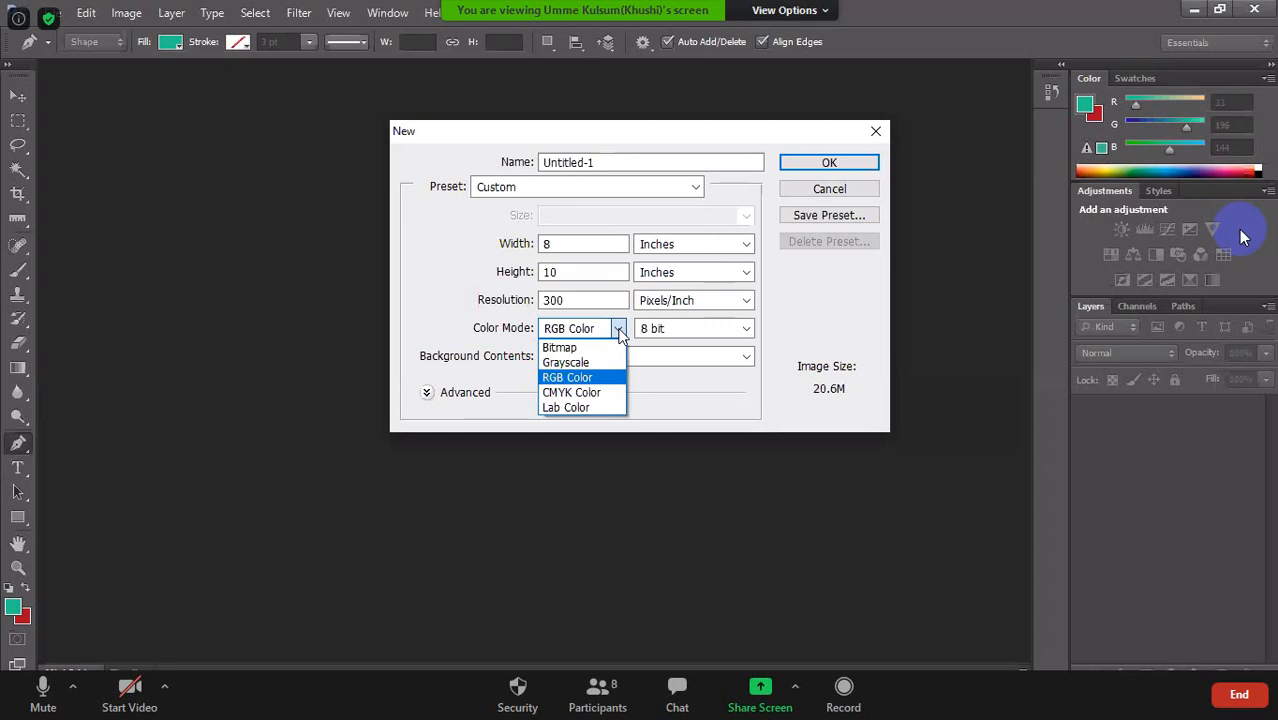
left_click(565, 394)
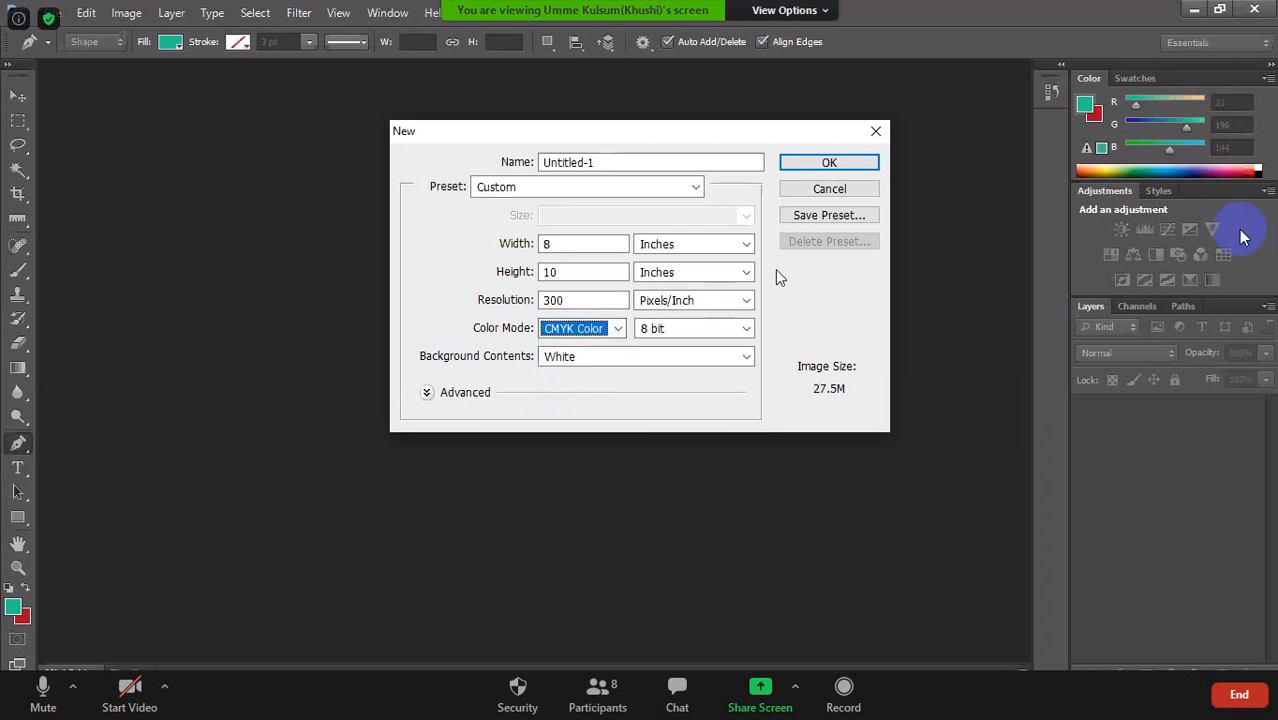
left_click(837, 166)
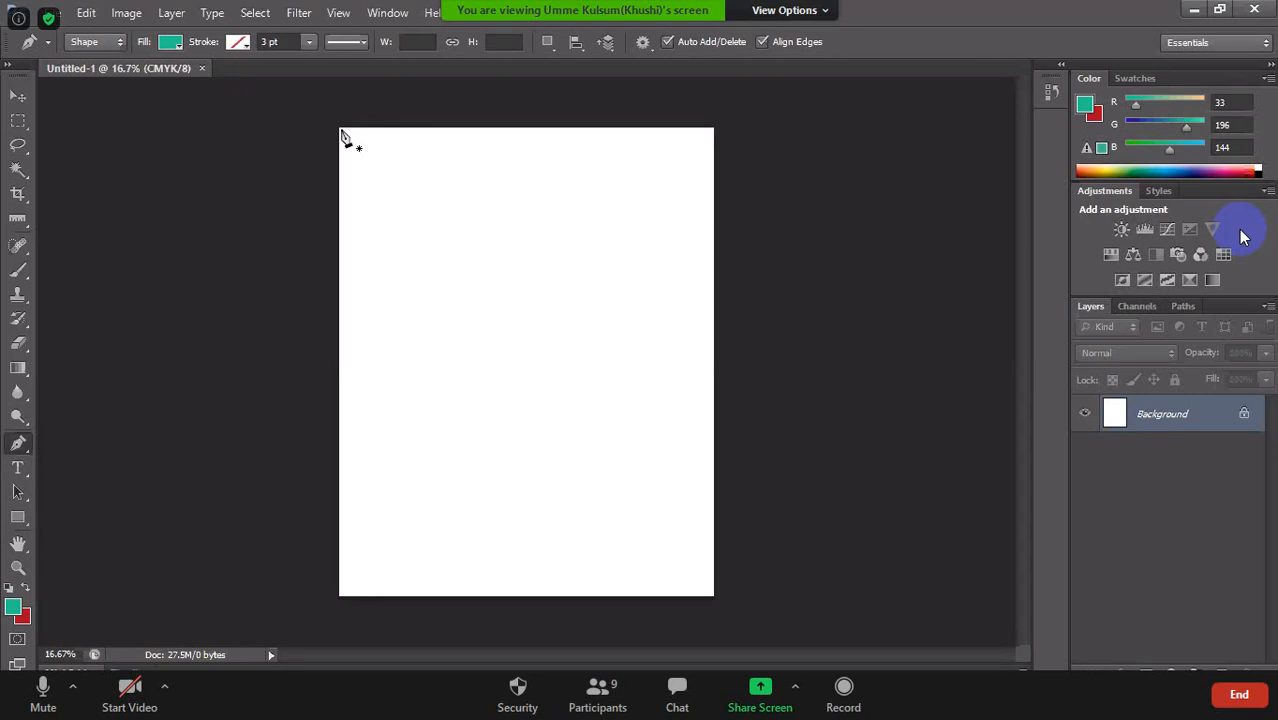
Draw a curved green shape about 394 × 402 px at the page's upper-left corner with the Pen tool, and undo its last anchor point
left_click_drag(341, 130, 353, 174)
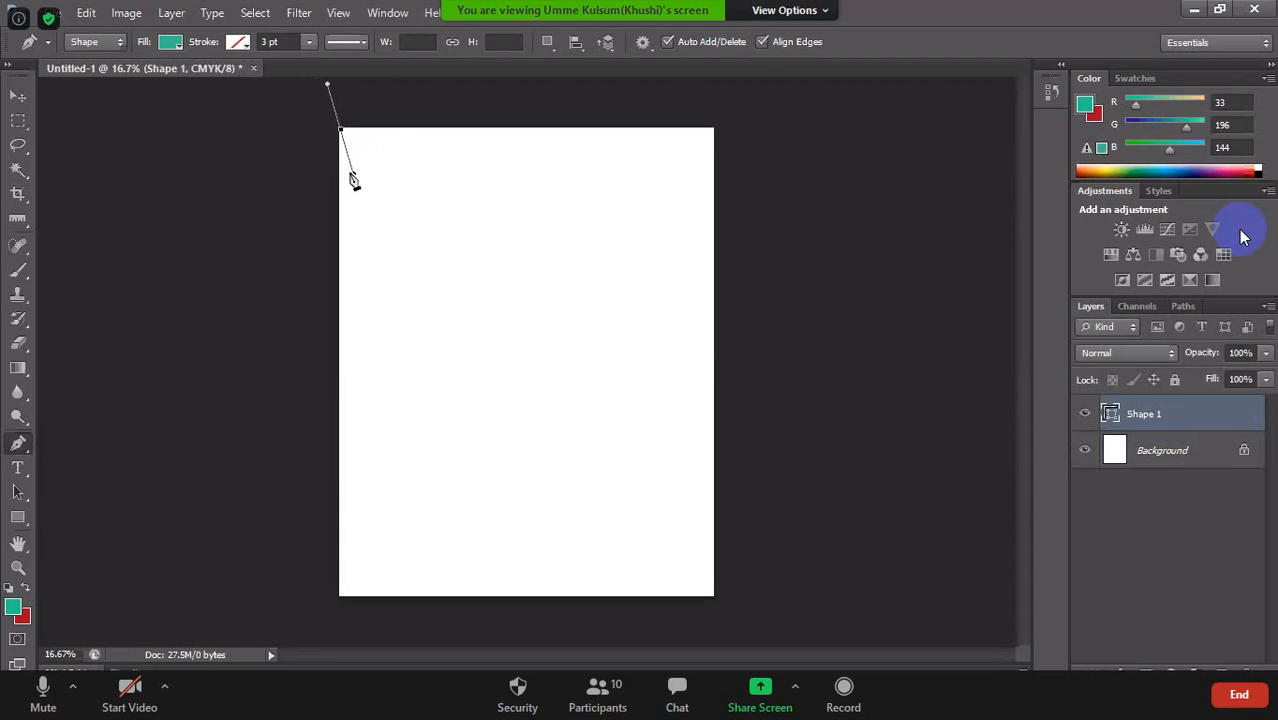
left_click(352, 175)
left_click_drag(354, 173, 392, 188)
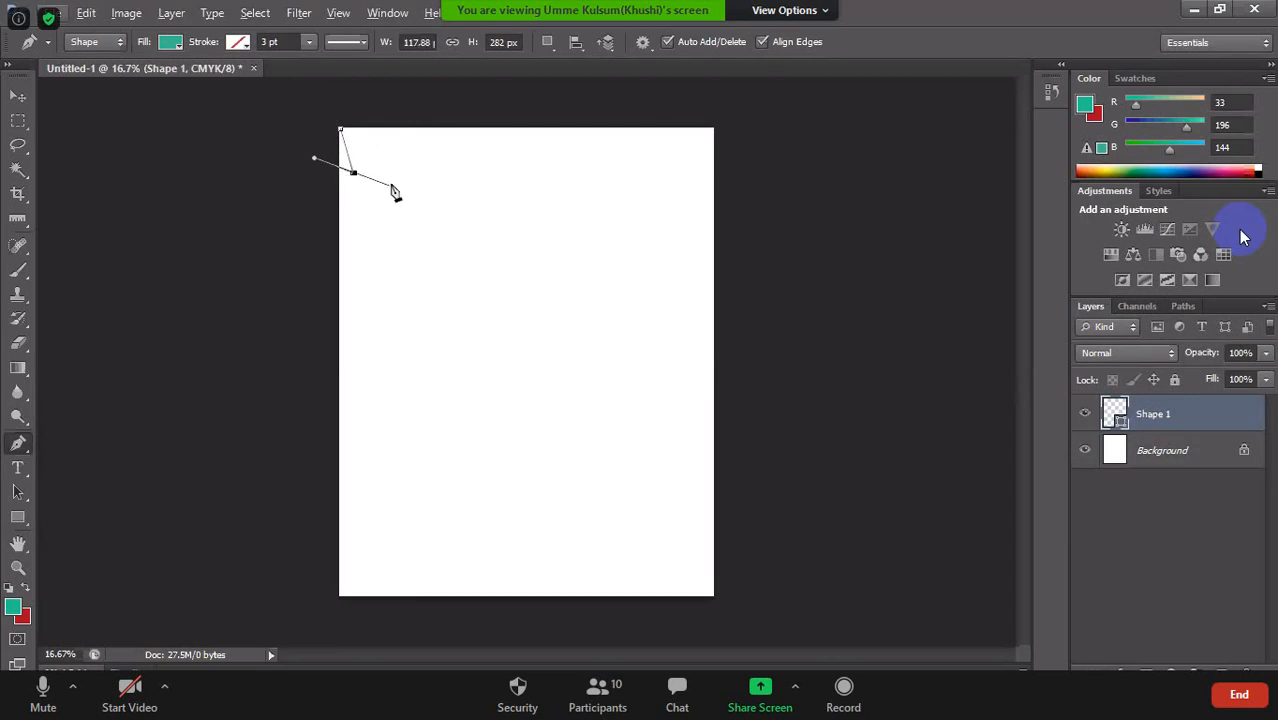
left_click(396, 189)
left_click_drag(436, 194, 441, 180)
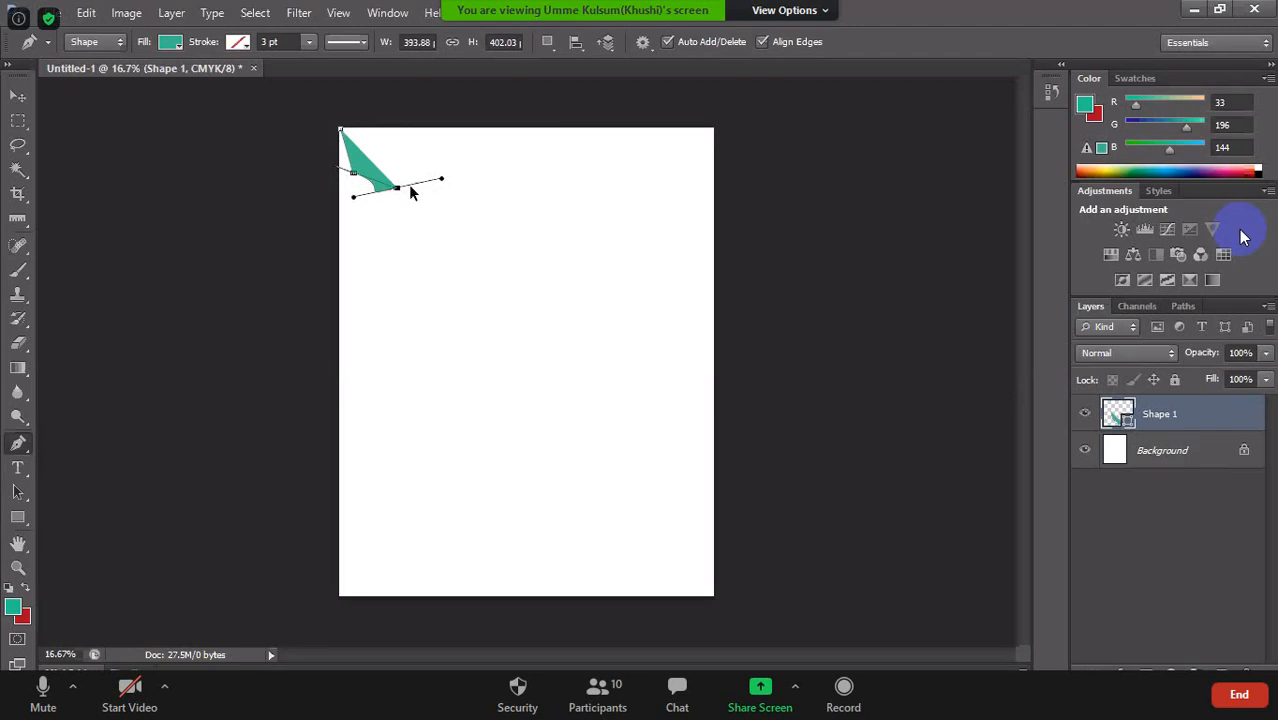
key("ctrl+z")
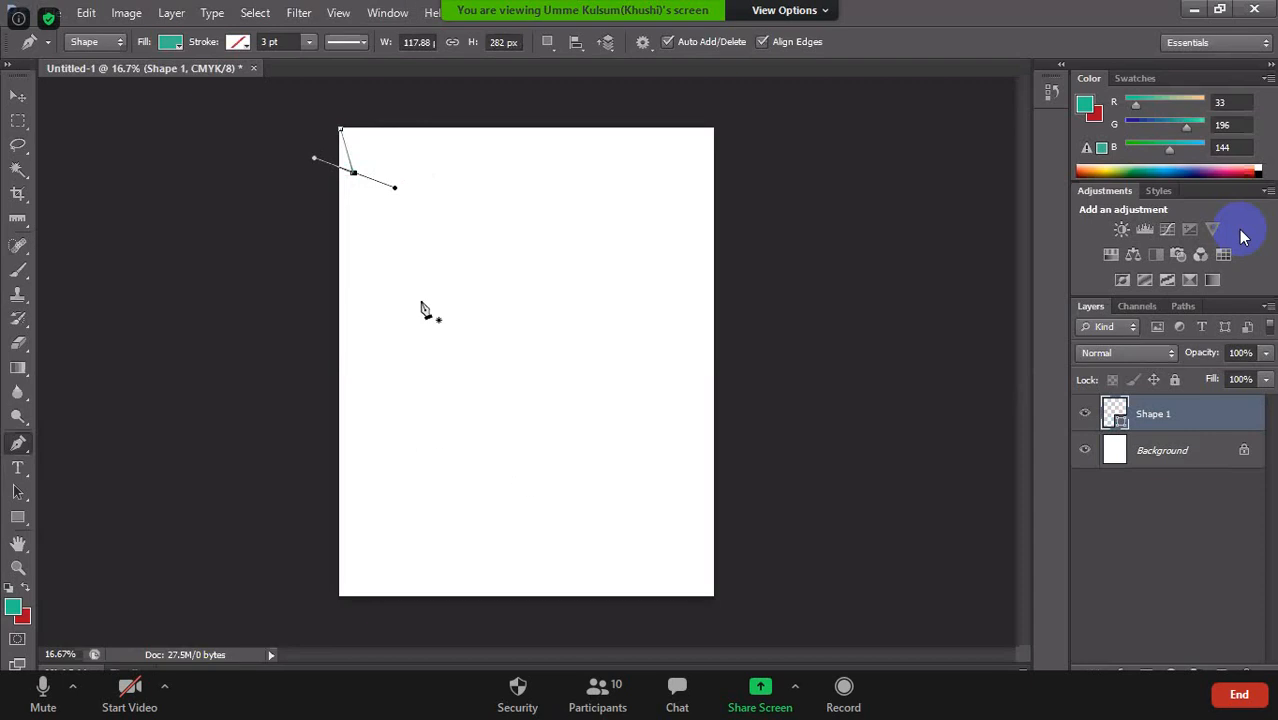
Try to extend the outline across the page's upper part with two more Pen tool shapes, the last about 462 × 119 px
left_click(395, 188)
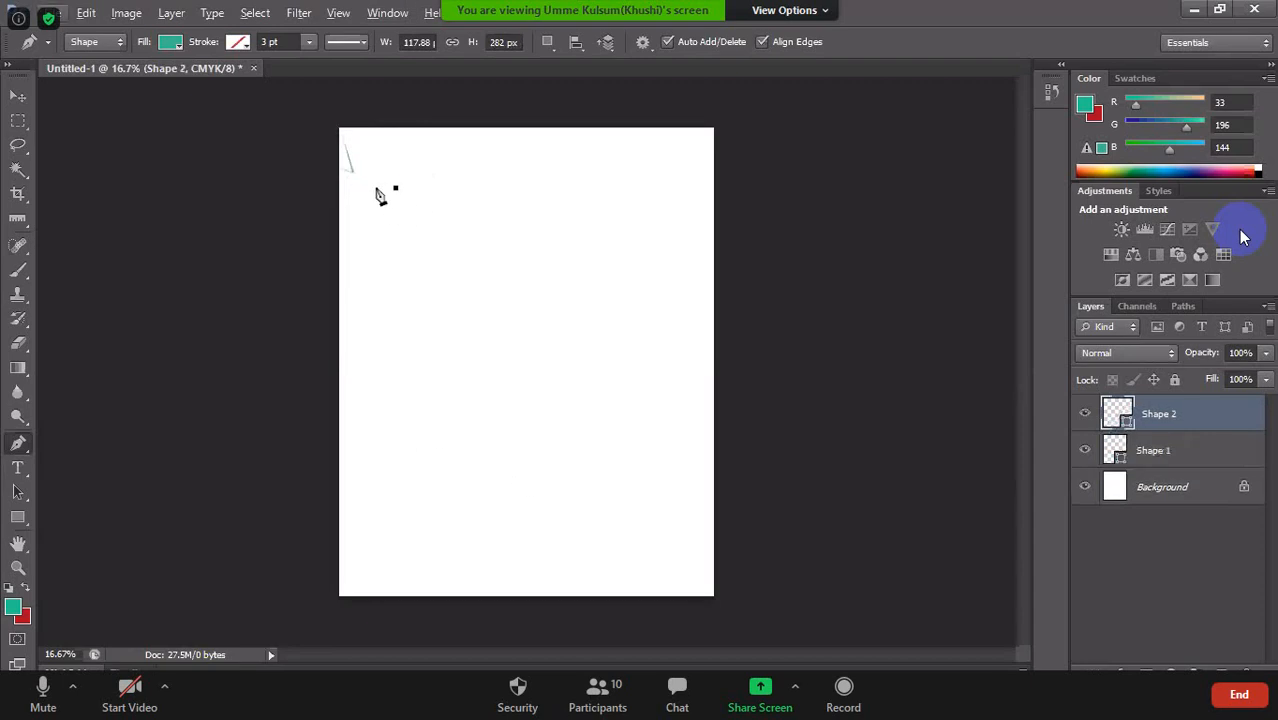
left_click(351, 170)
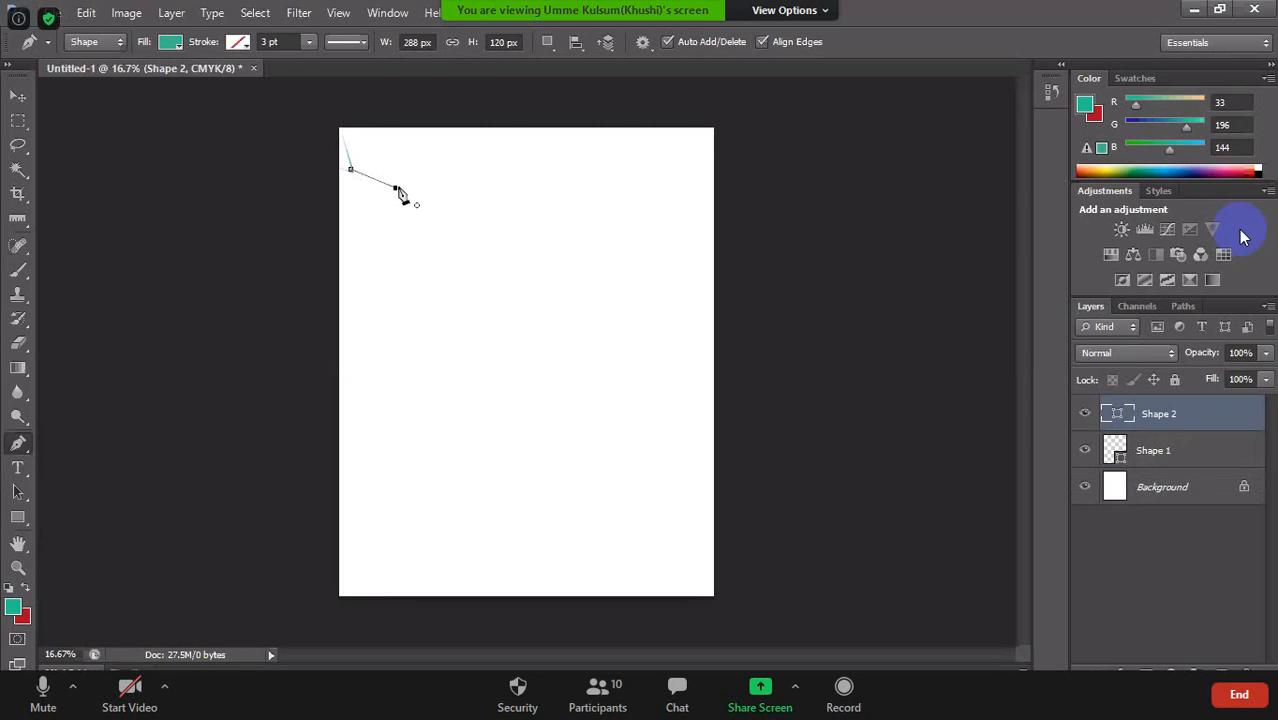
mouse_move(396, 189)
left_mouse_down()
mouse_move(426, 182)
mouse_move(397, 190)
left_mouse_up()
left_click_drag(407, 188, 435, 183)
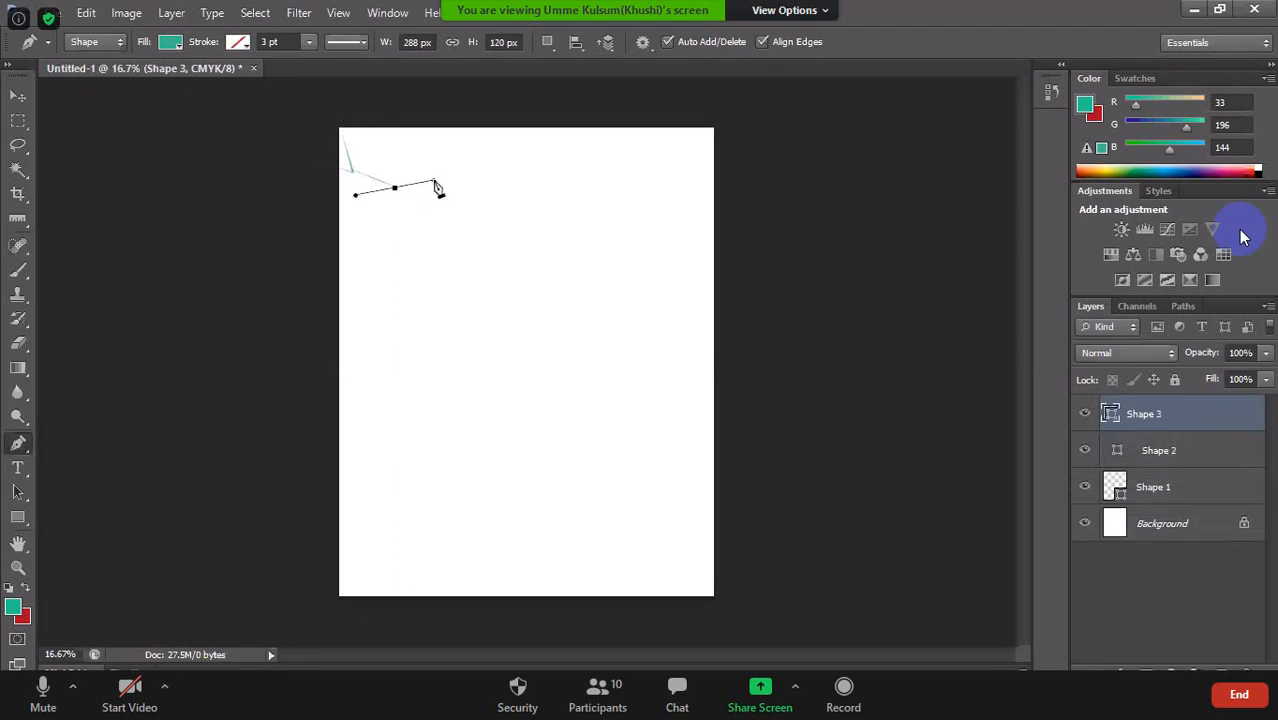
left_click_drag(433, 182, 500, 185)
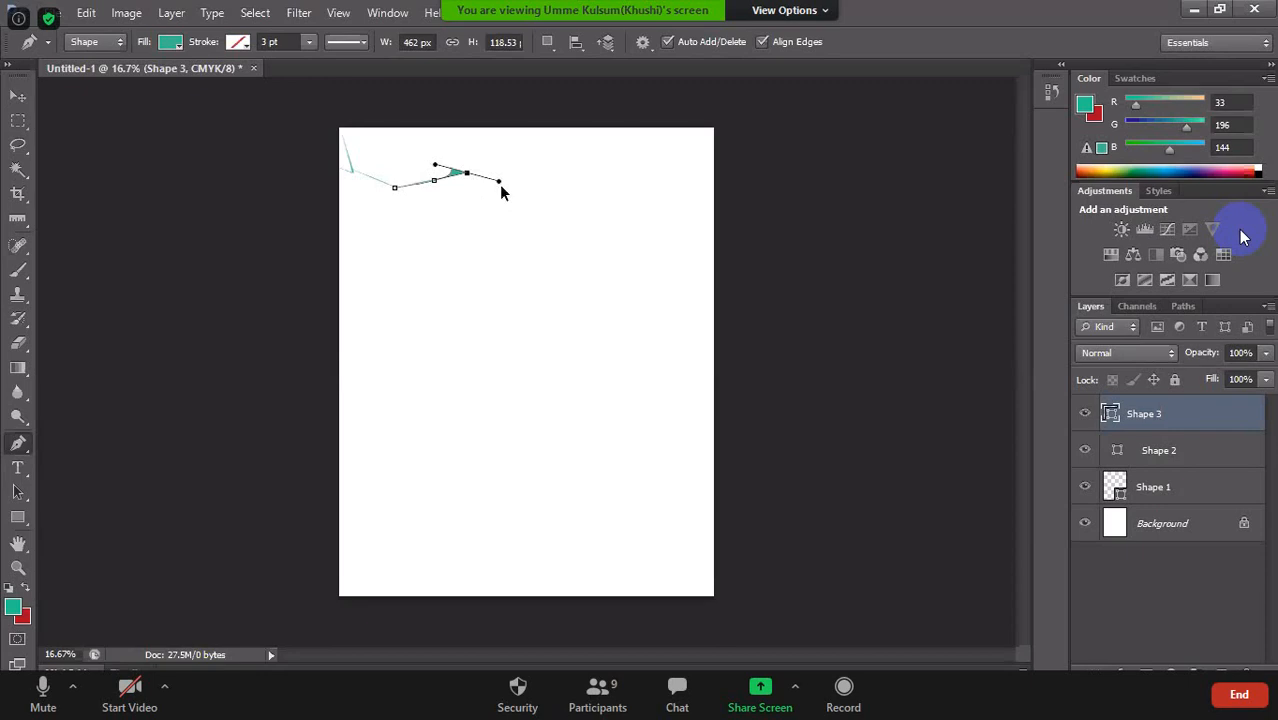
Step back through the history to remove the two added pen shapes and the second anchor's curve handle on the first shape
key("ctrl+z")
key("ctrl+alt+z")
key("ctrl+shift+z")
key("ctrl+shift+z")
key("ctrl+z")
key("ctrl+alt+z")
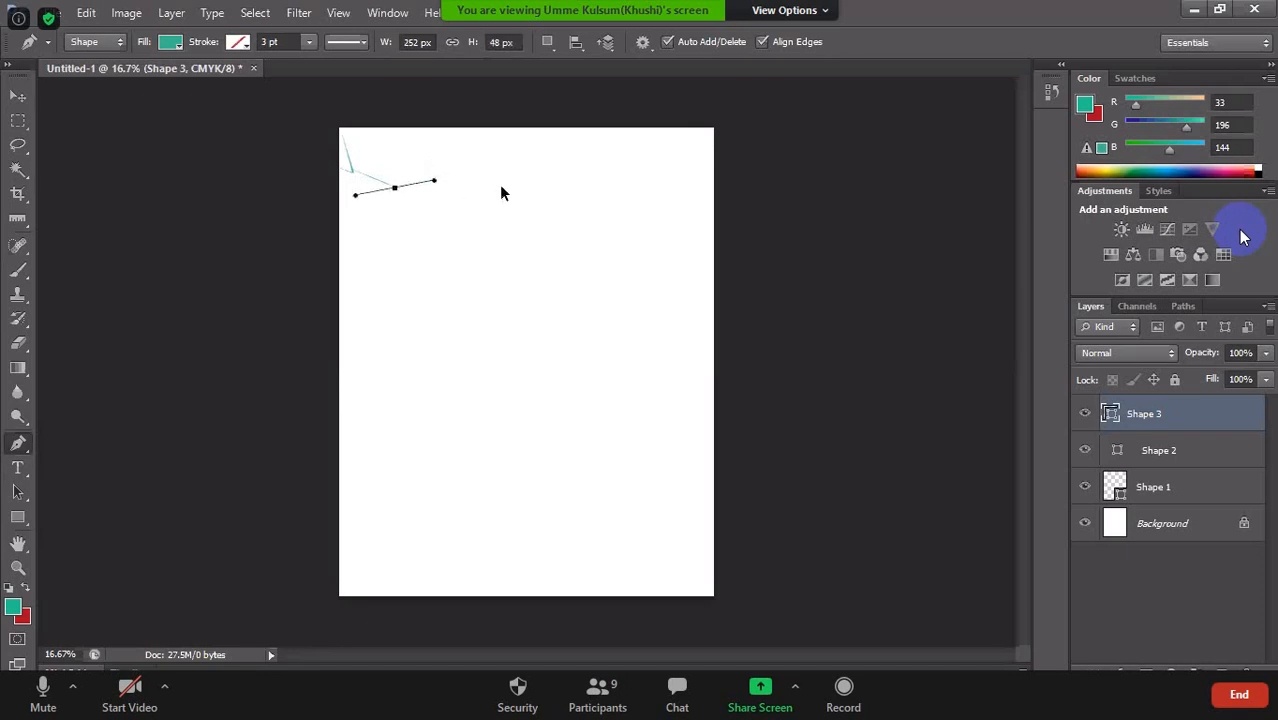
key("ctrl+alt+z")
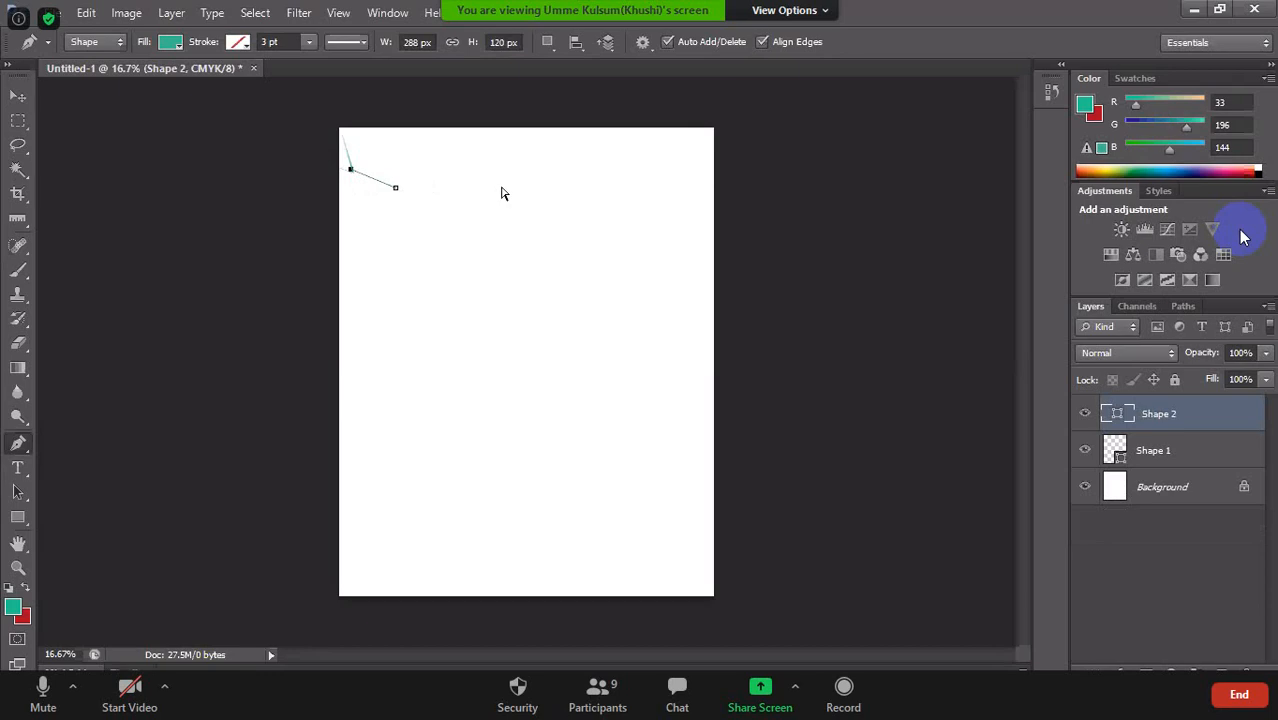
key("ctrl+alt+z")
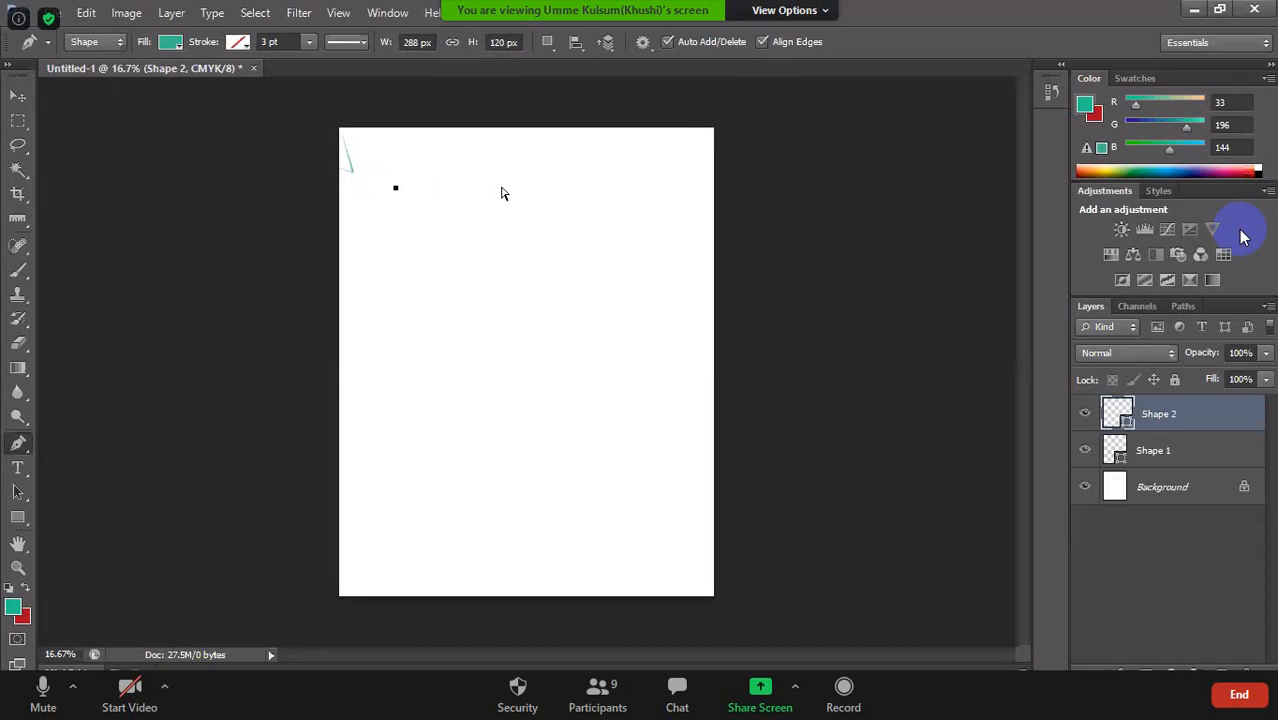
key("ctrl+alt+z")
key("ctrl+alt+z")
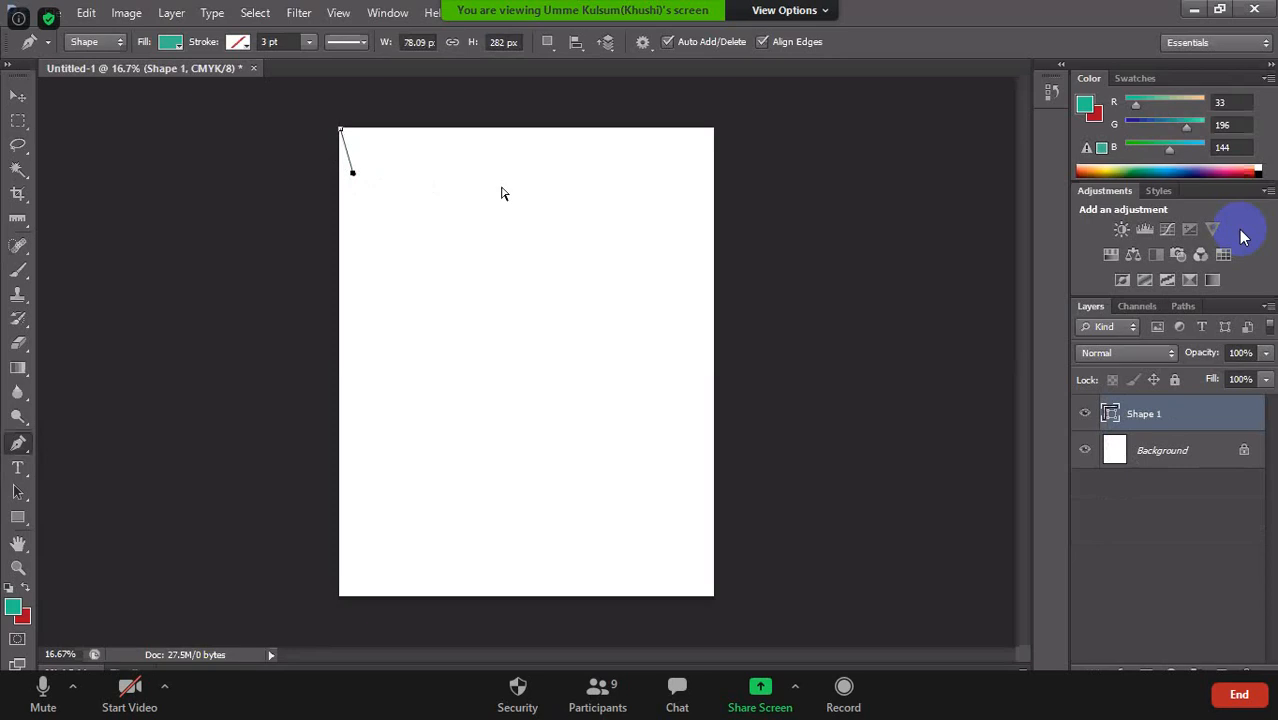
Undo the remaining pen path and place a fresh starting anchor point at the page's upper-left corner
key("ctrl+alt+z")
key("ctrl+alt+z")
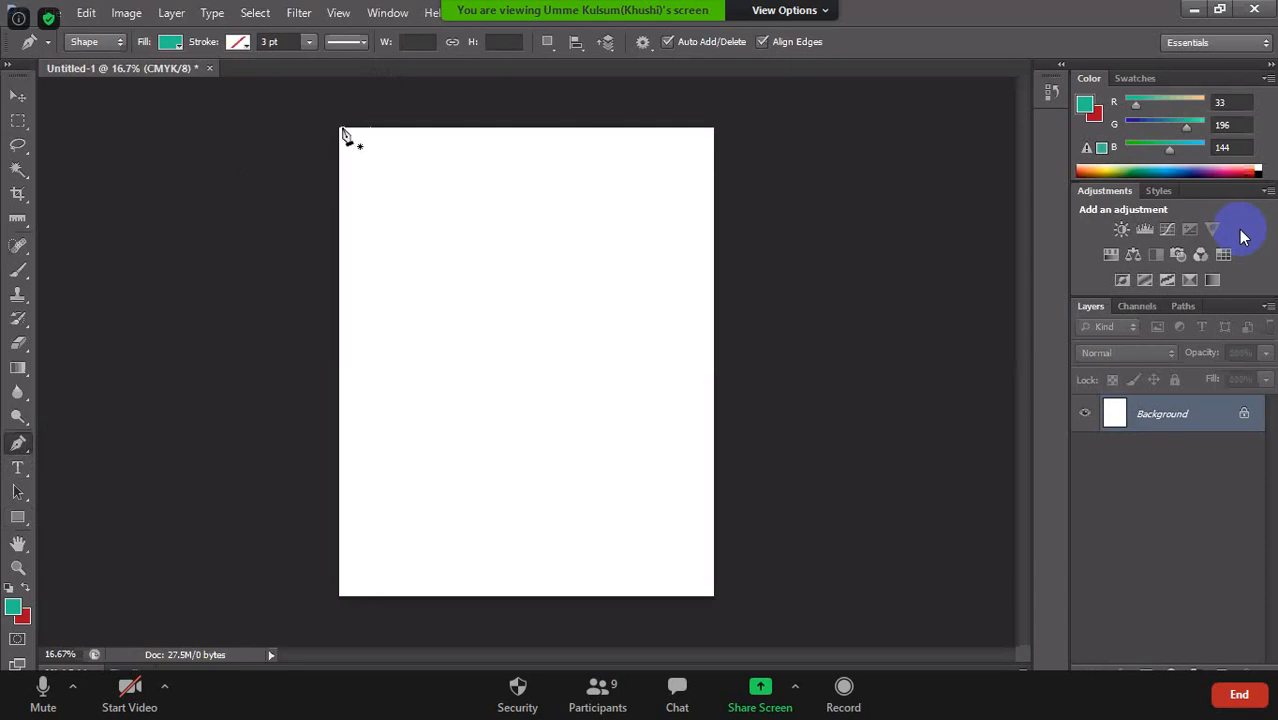
left_click_drag(337, 129, 353, 171)
left_click_drag(350, 163, 338, 131)
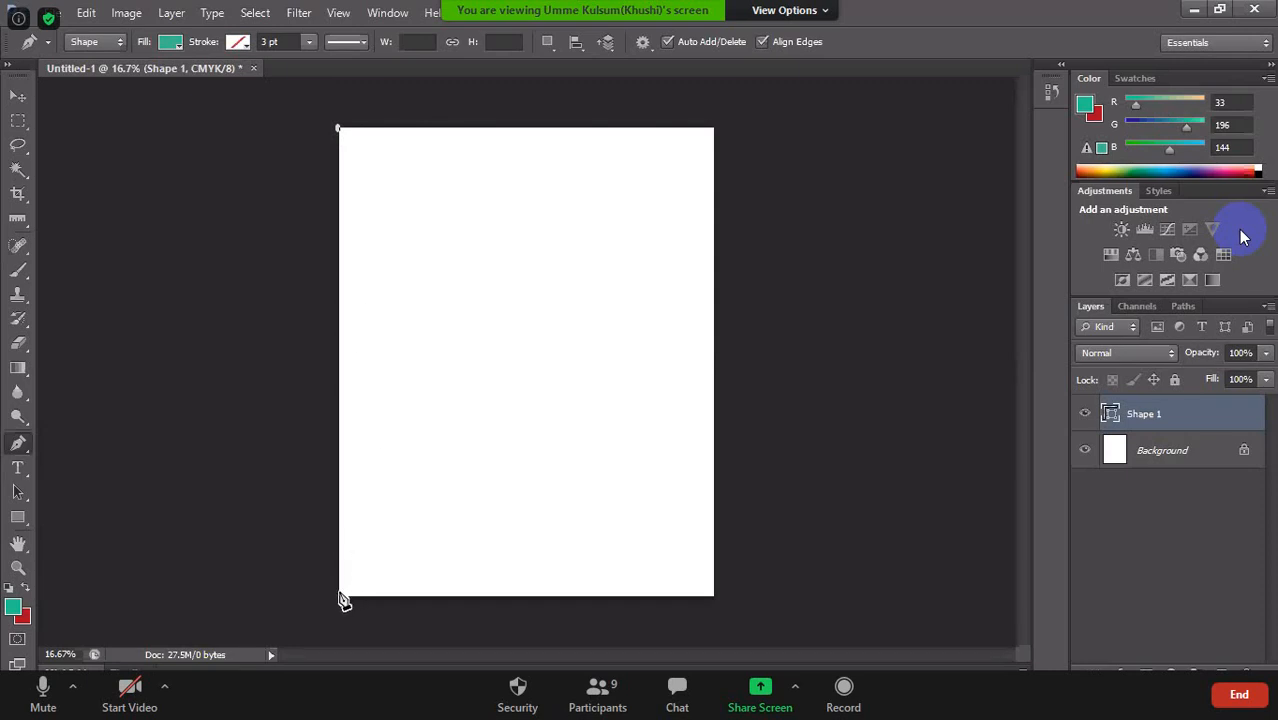
Try extending the path down the page's left edge with curved anchors, making a green sliver about 738 × 2670 px
left_click_drag(340, 594, 450, 523)
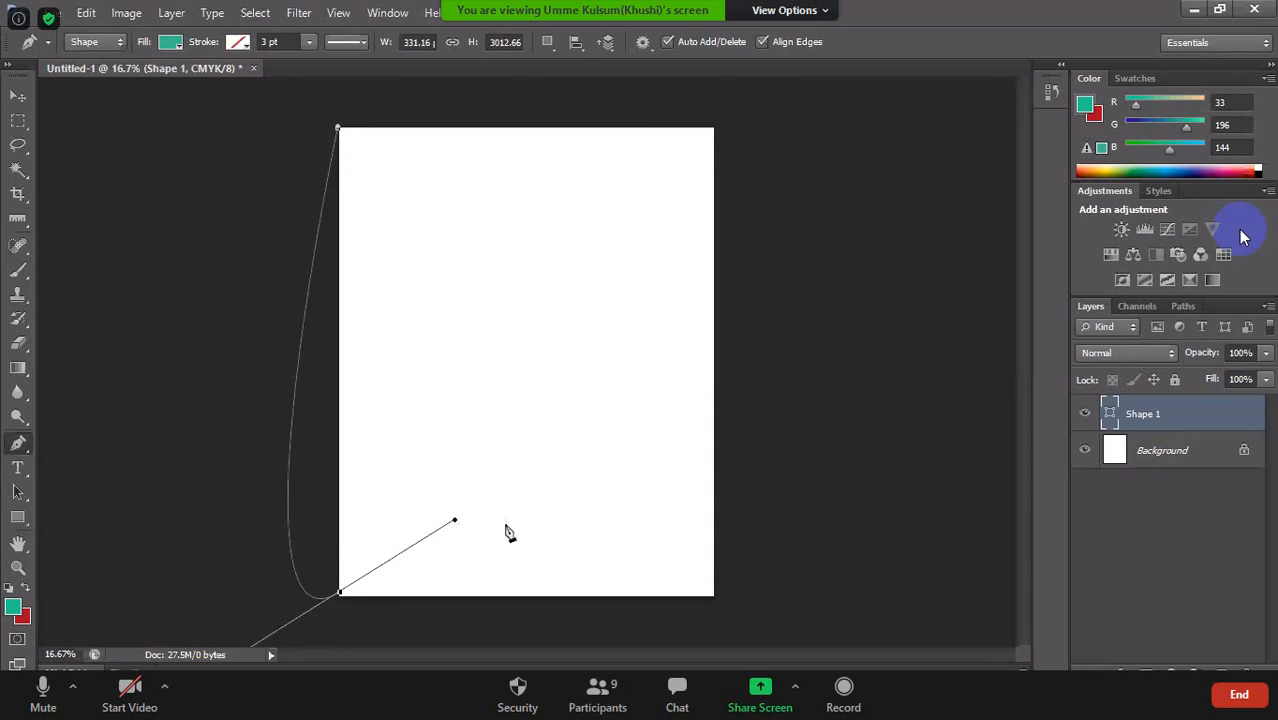
left_click(339, 598)
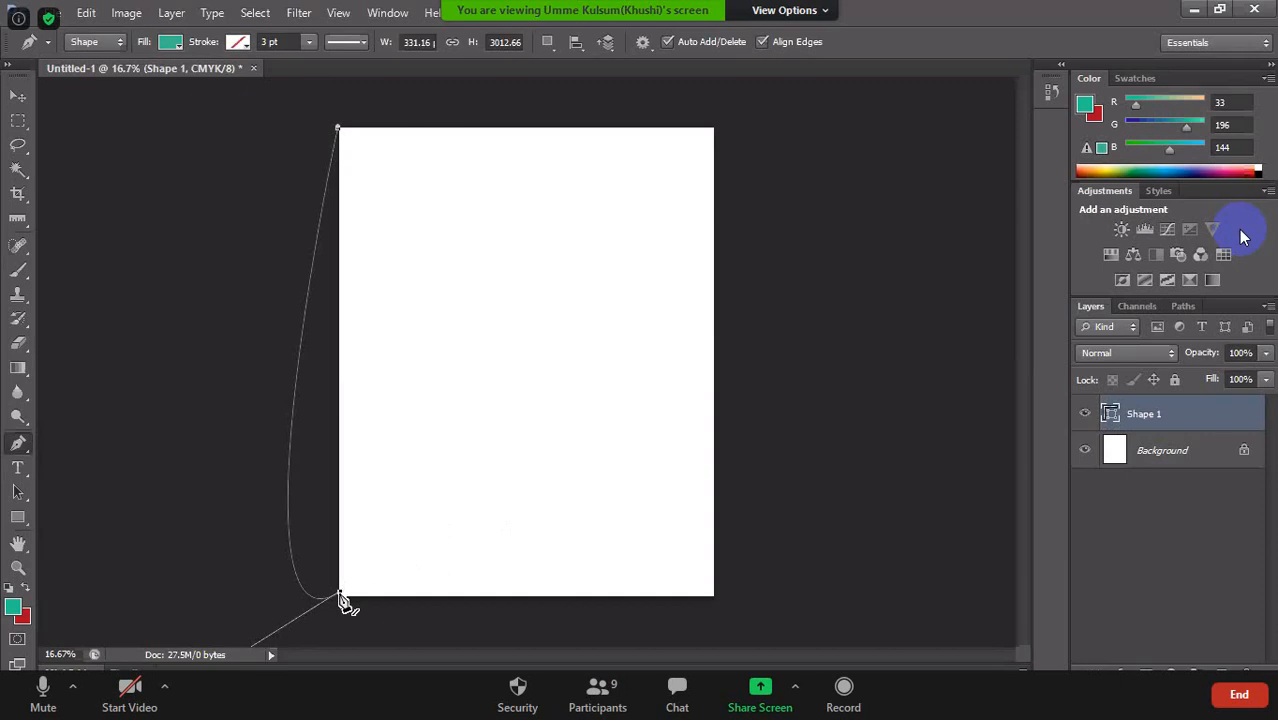
left_click(338, 465)
left_click_drag(340, 470, 419, 463)
left_click_drag(341, 596, 455, 552)
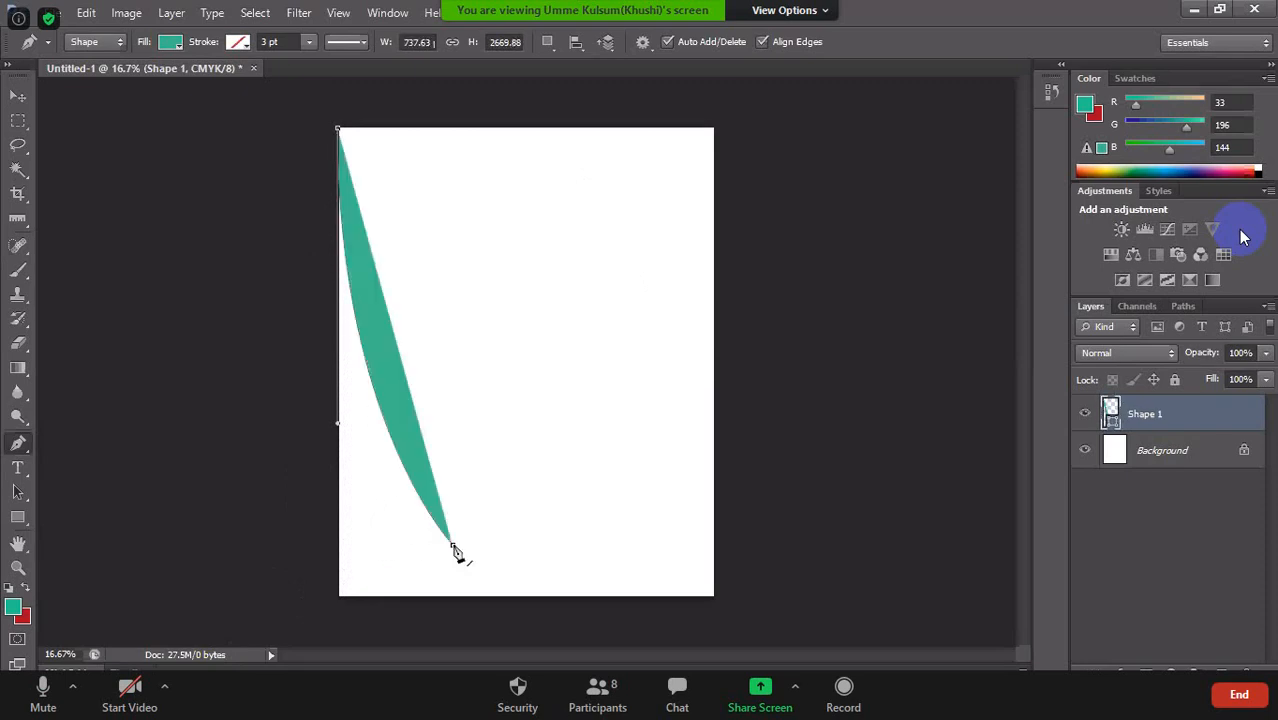
Mute the meeting microphone and exit the shared screen's full-screen view to reach the hidden system tray icons
left_click(43, 700)
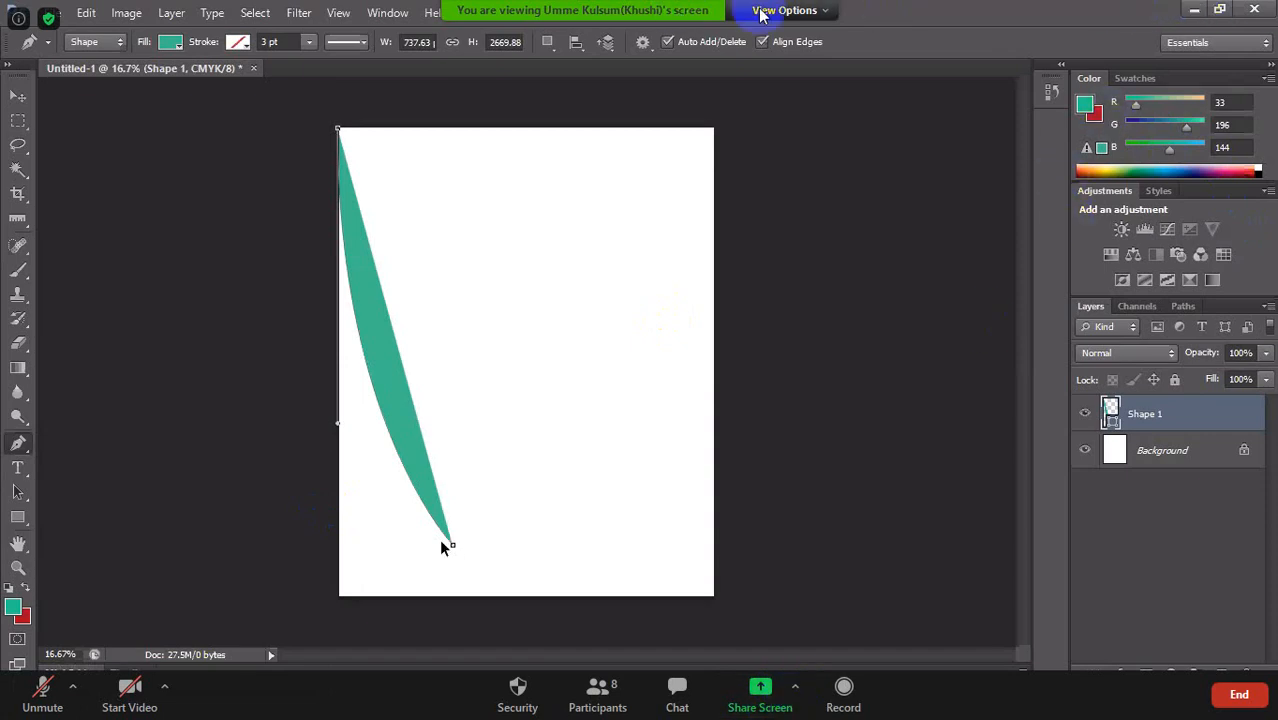
left_click(805, 10)
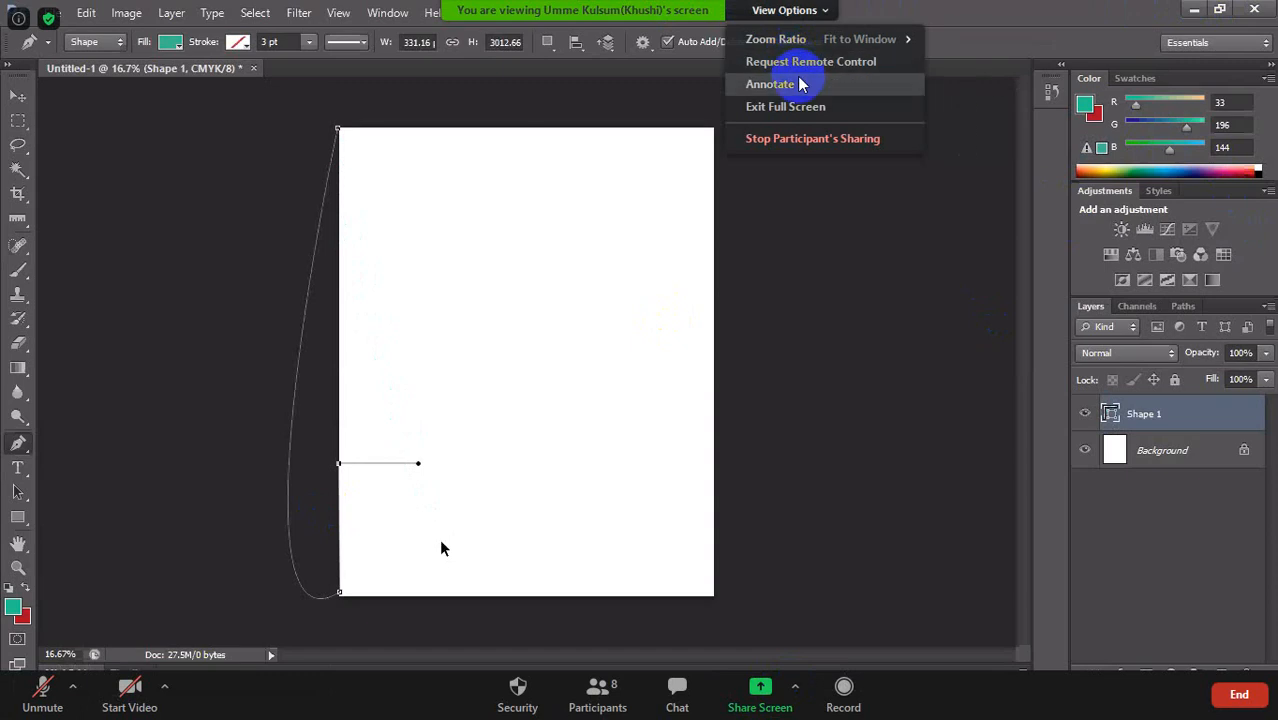
left_click(805, 108)
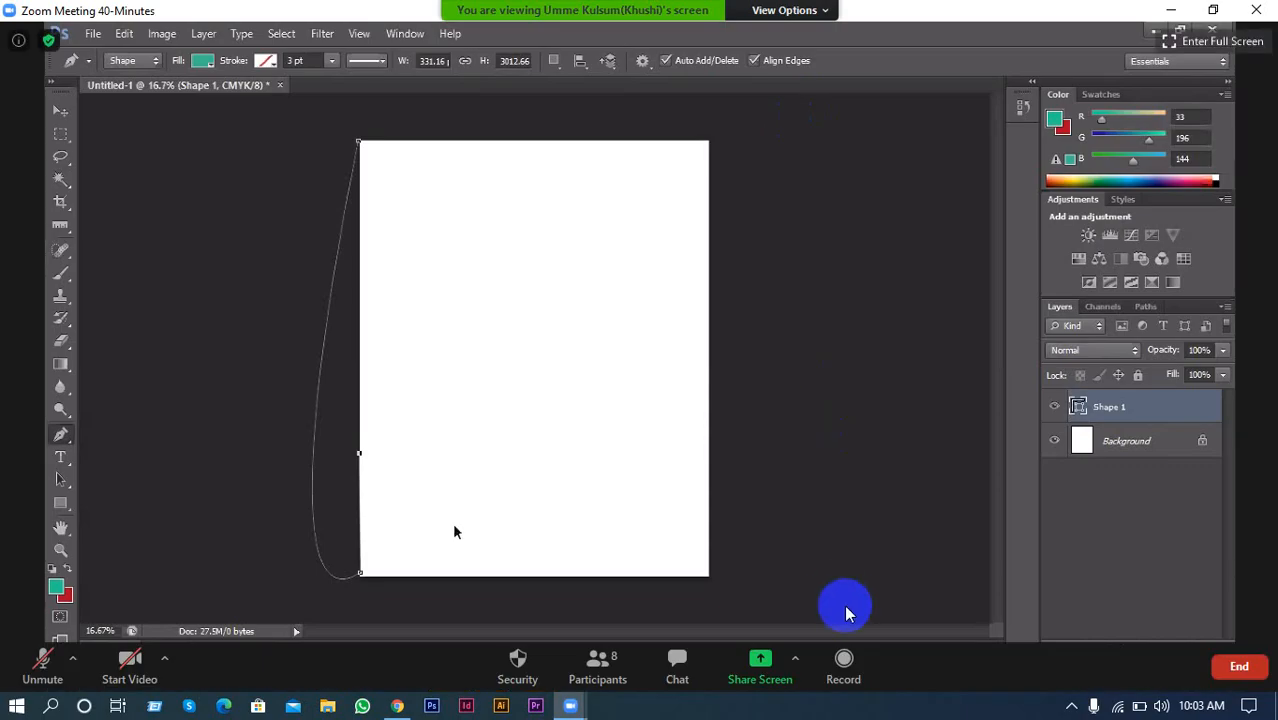
left_click(1074, 705)
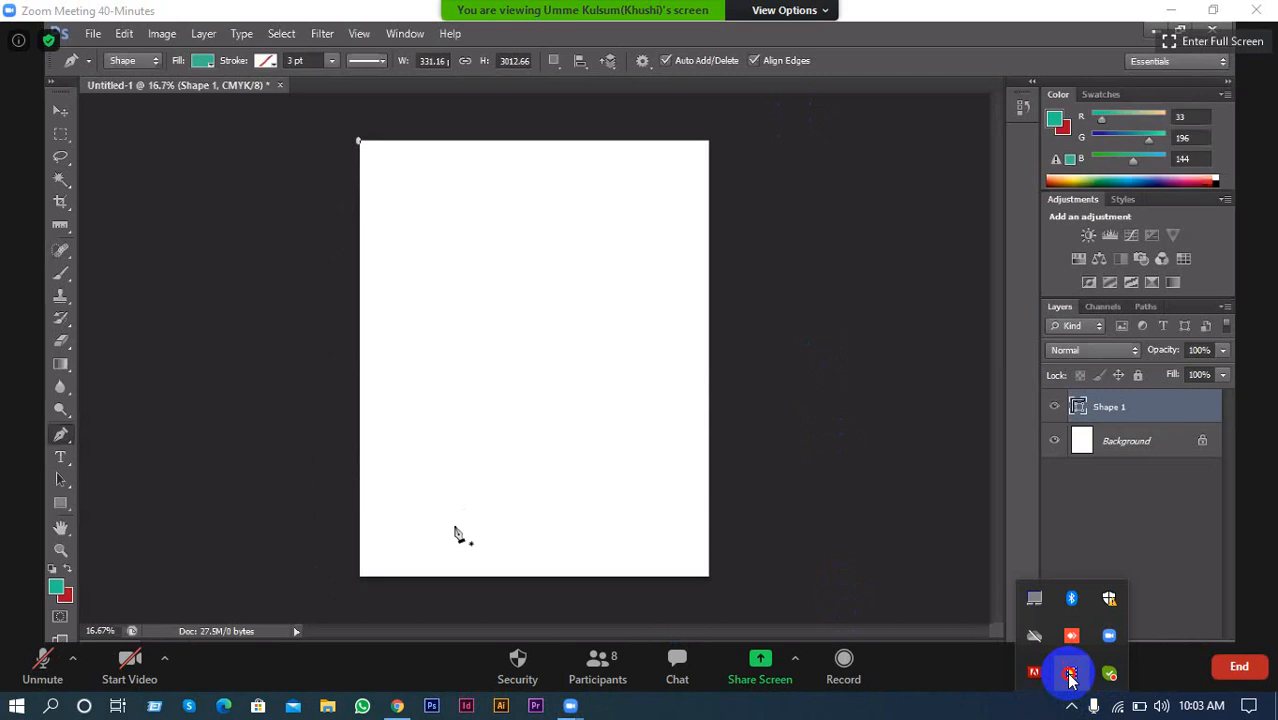
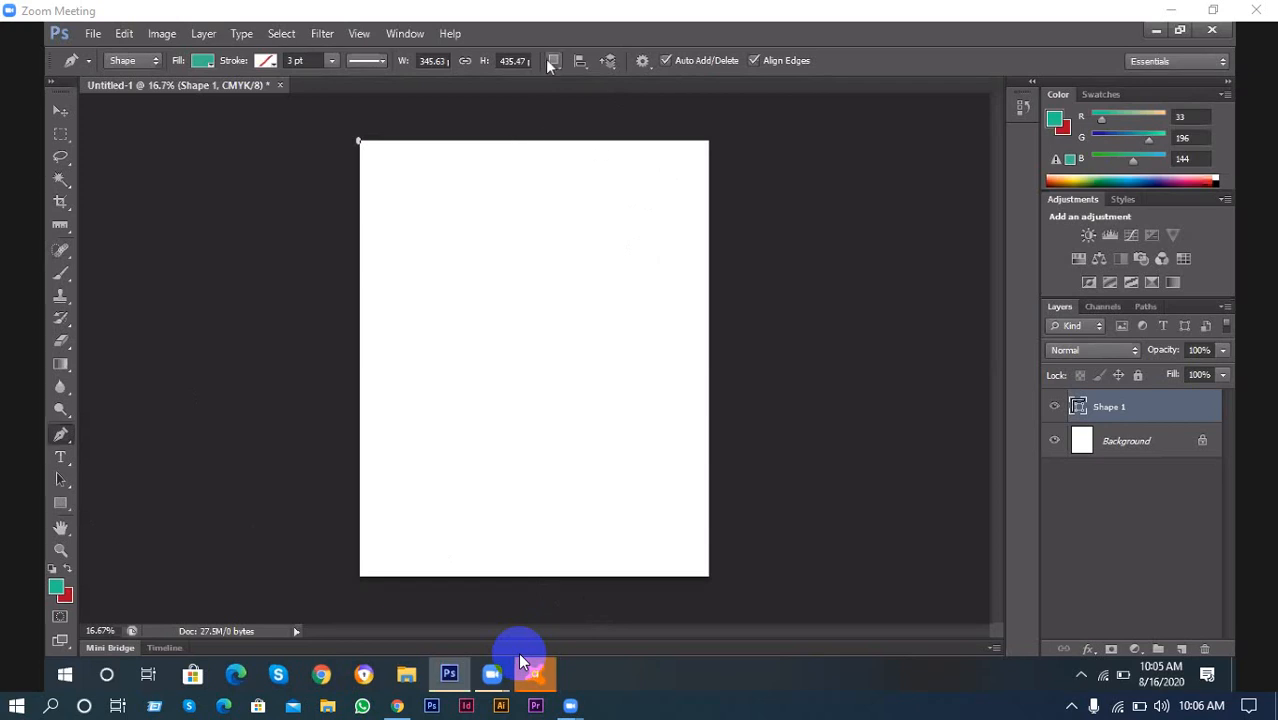
left_click(520, 660)
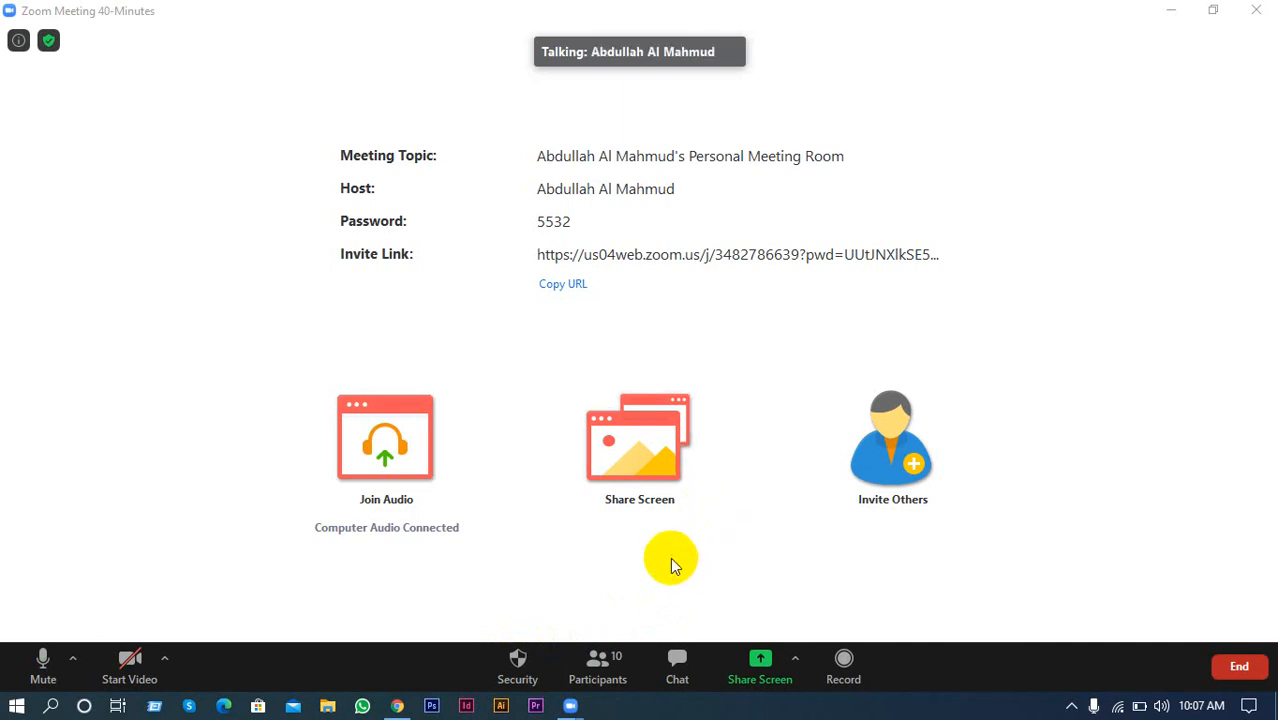
left_click(802, 660)
left_click(1050, 248)
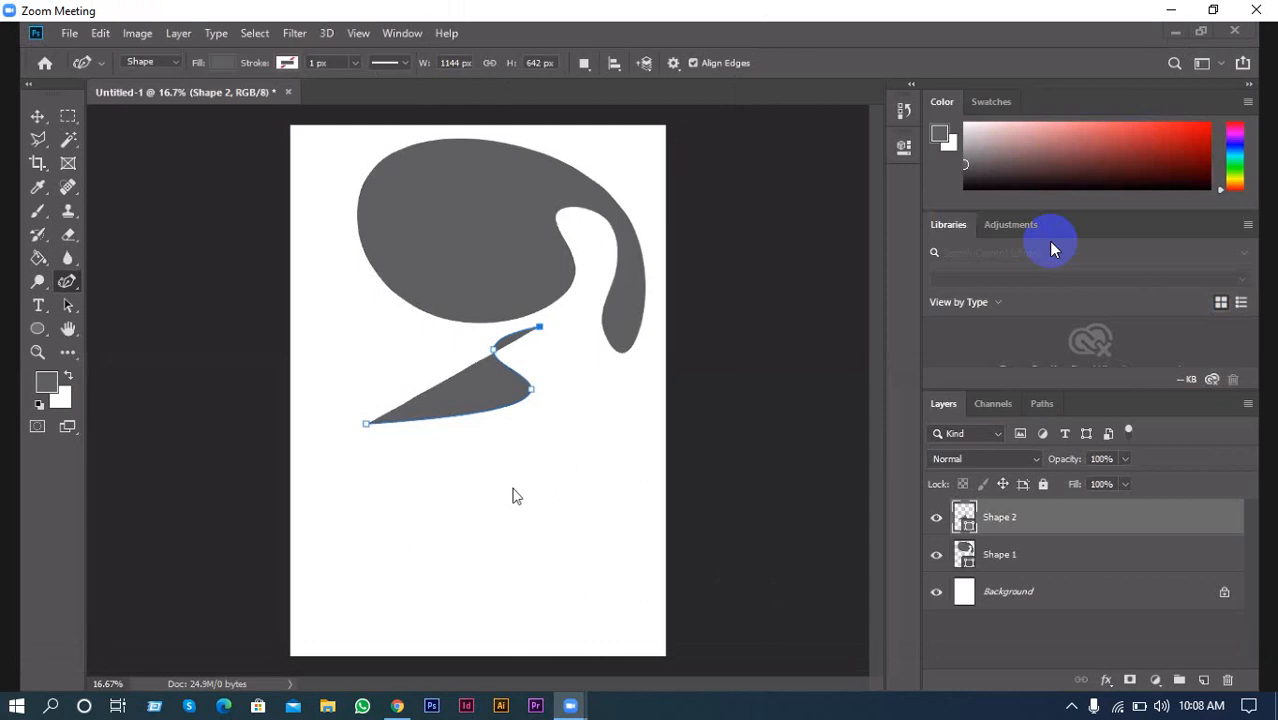
Add curved anchors to Shape 2 with the Curvature Pen tool and close its outline at about 1470 × 1018 px
left_click(587, 414)
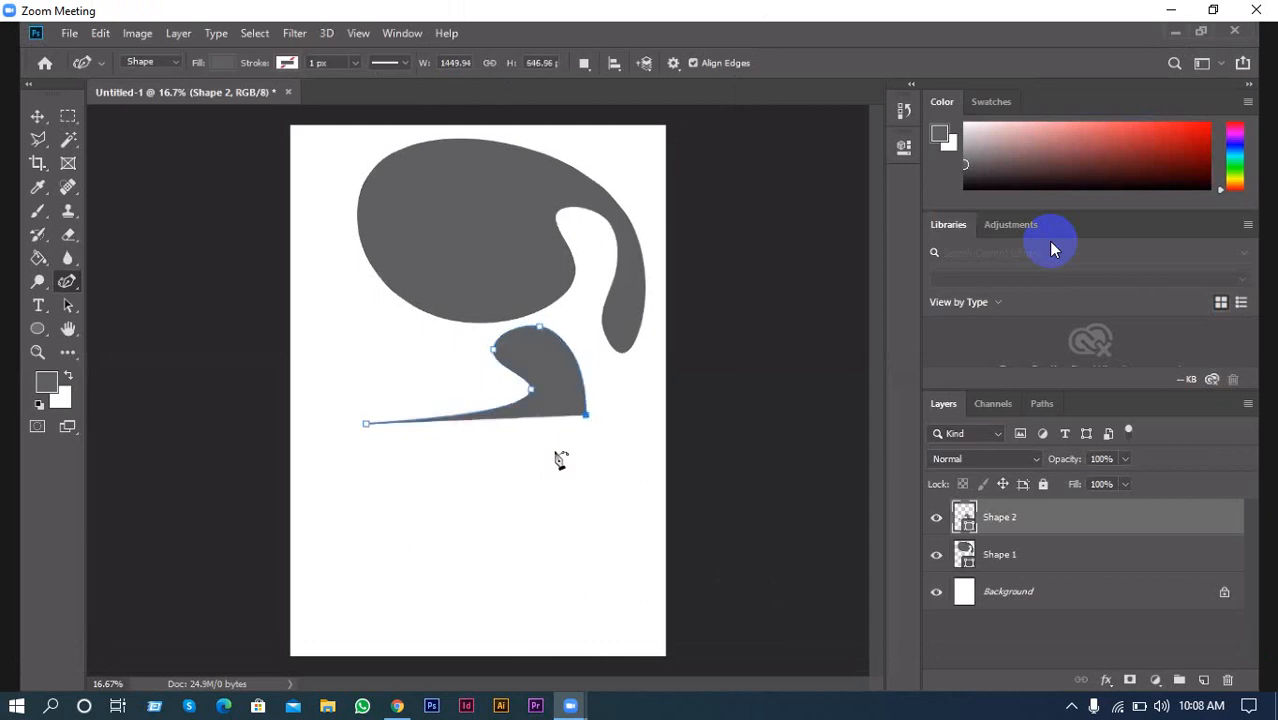
left_click(526, 466)
left_click(367, 426)
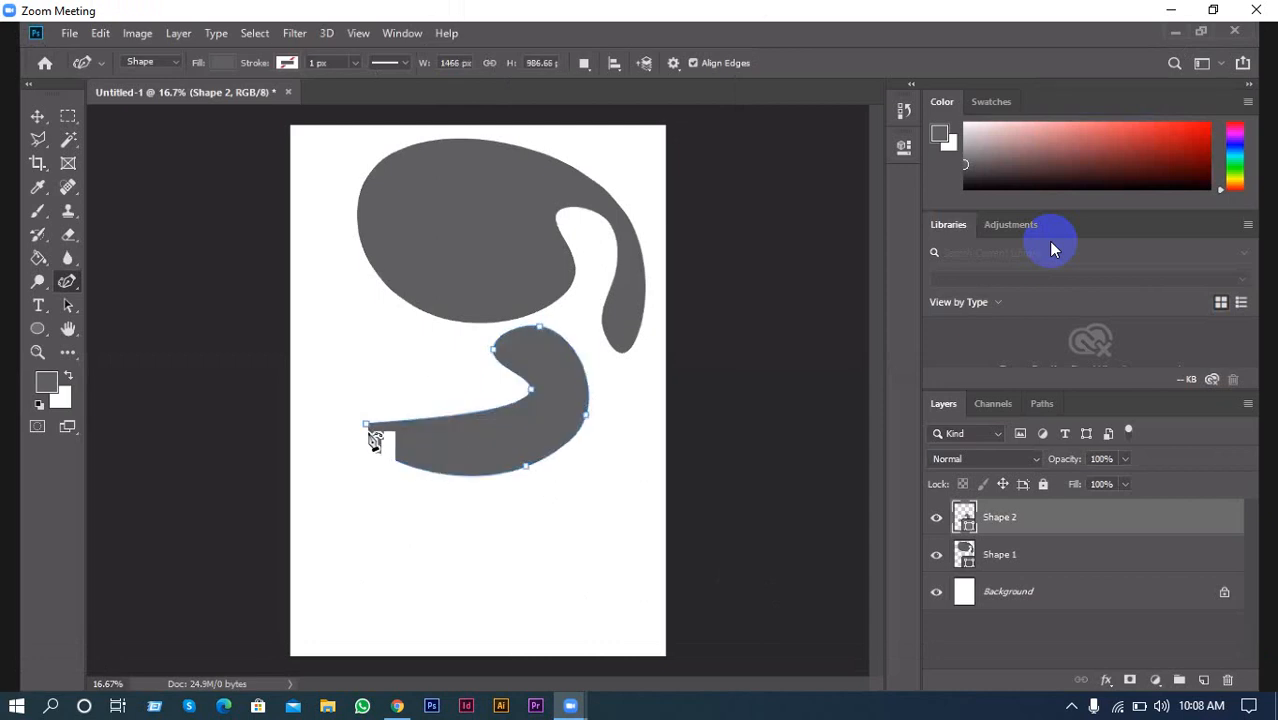
left_click(366, 424)
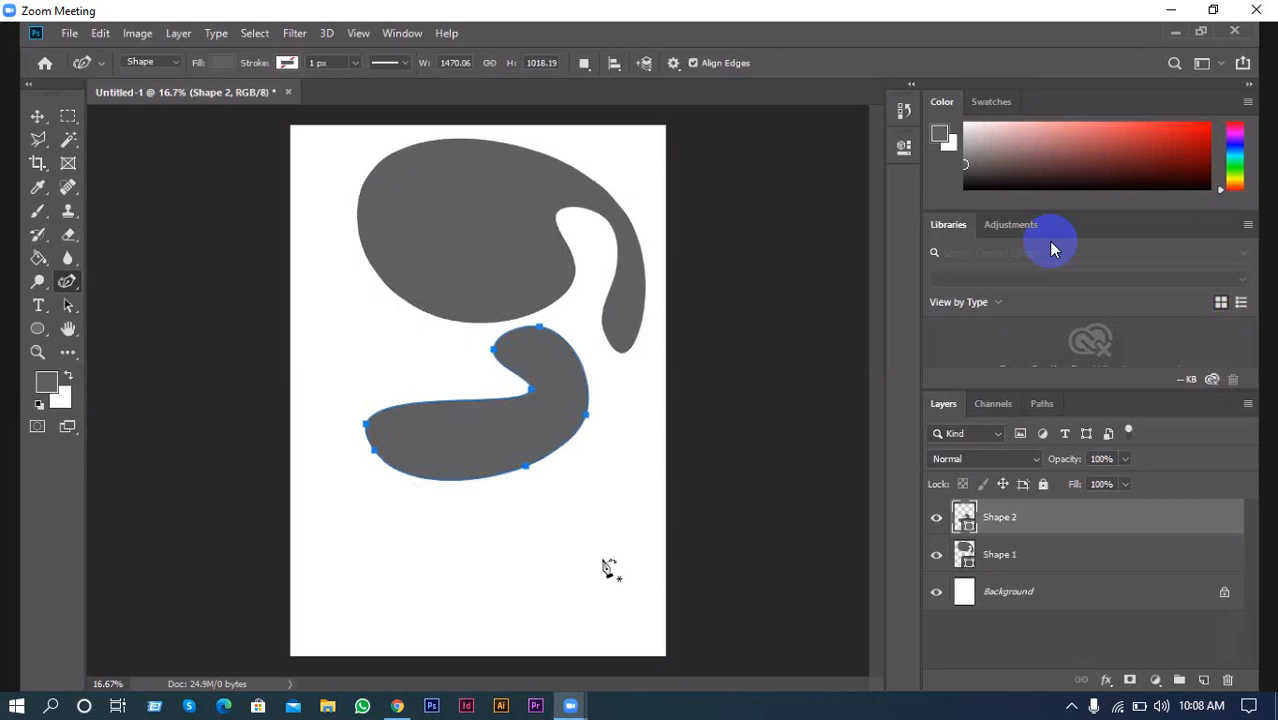
Draw a narrow curved shape about 360 × 871 px near the page's right edge with the Curvature Pen tool
left_click(624, 490)
left_click(622, 424)
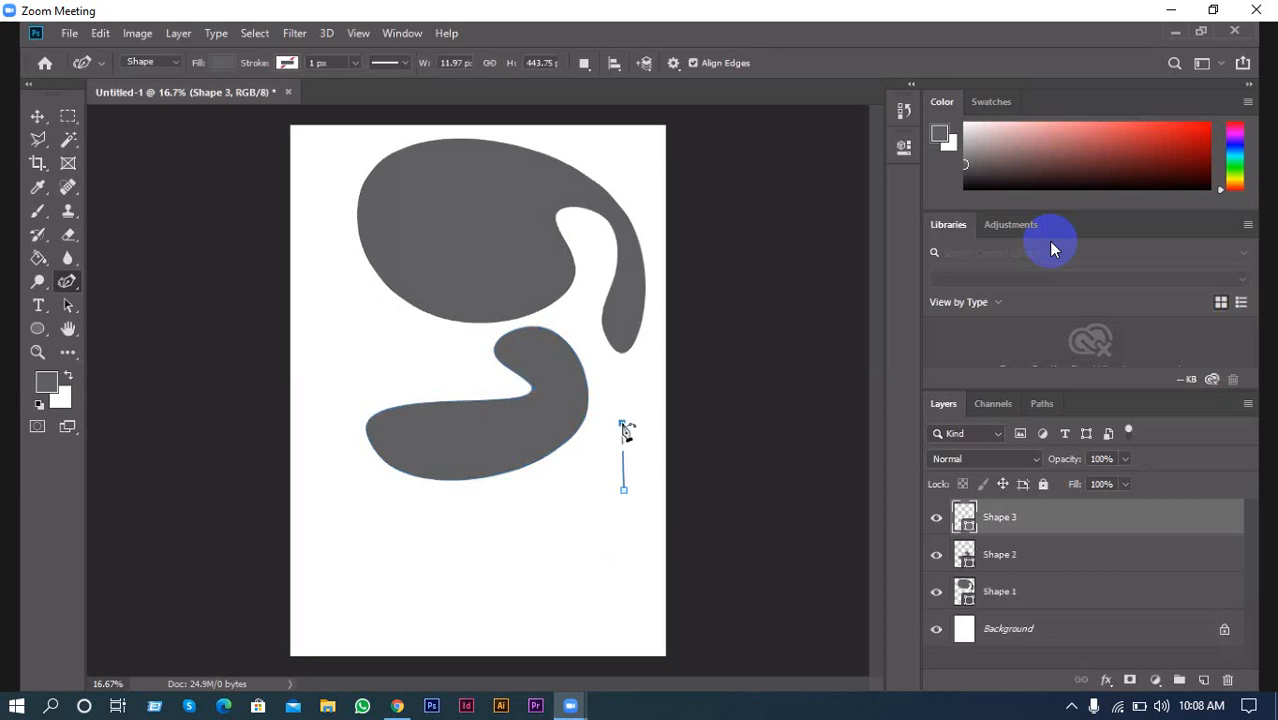
left_click(589, 470)
left_click(591, 531)
left_click(616, 555)
left_click(640, 496)
left_click(640, 486)
left_click(624, 485)
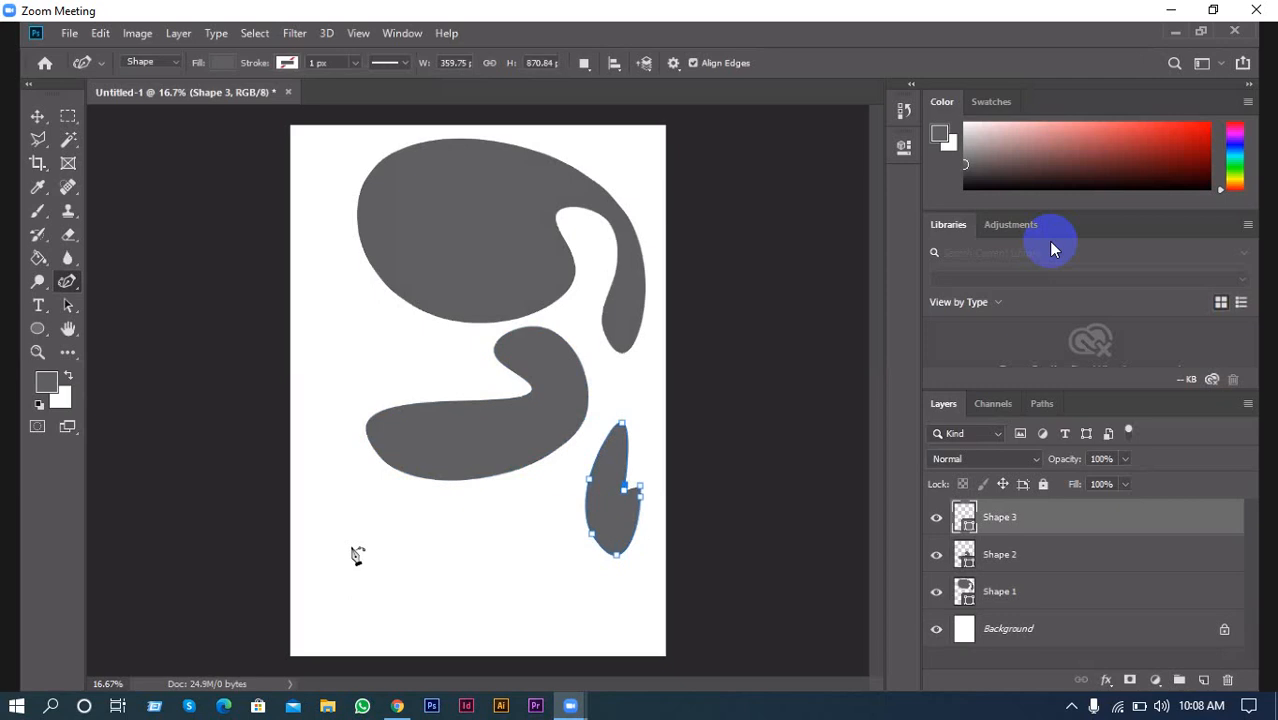
Extend the narrow shape leftward with a leaf-like curve to about 1907 px wide, and start another shape below it
left_click(351, 547)
left_click(386, 517)
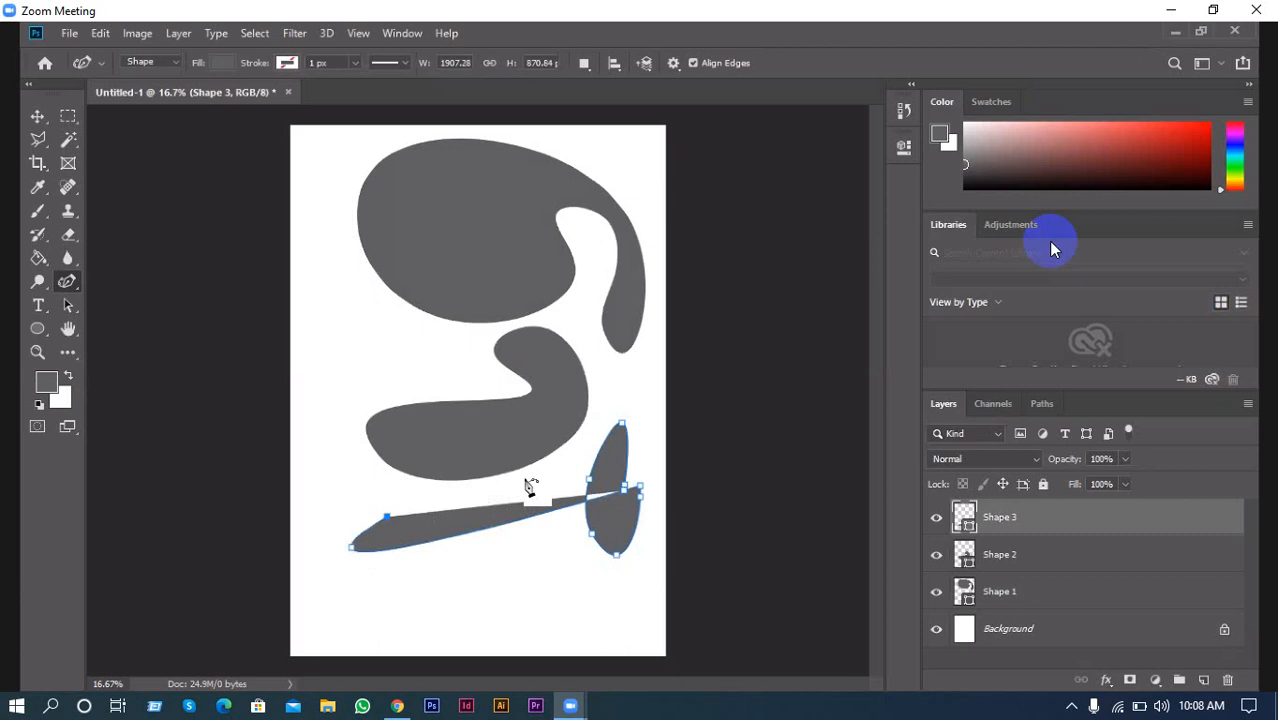
left_click(526, 480)
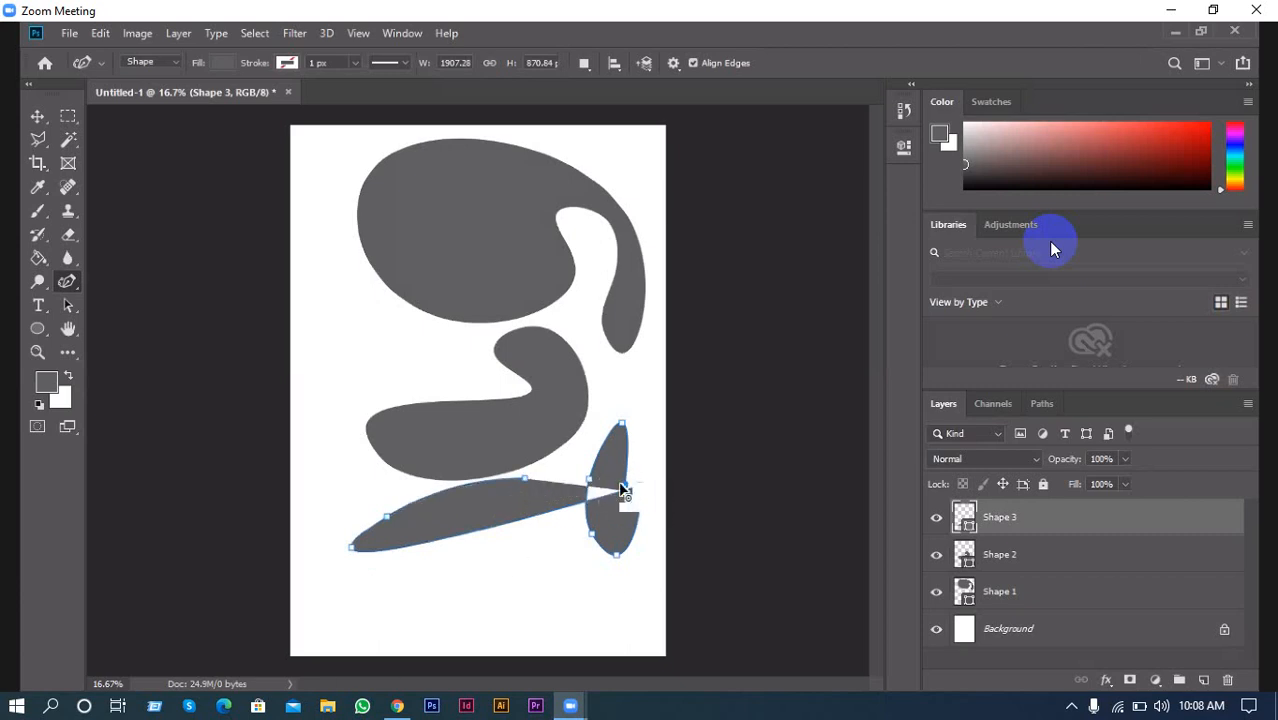
left_click(549, 492)
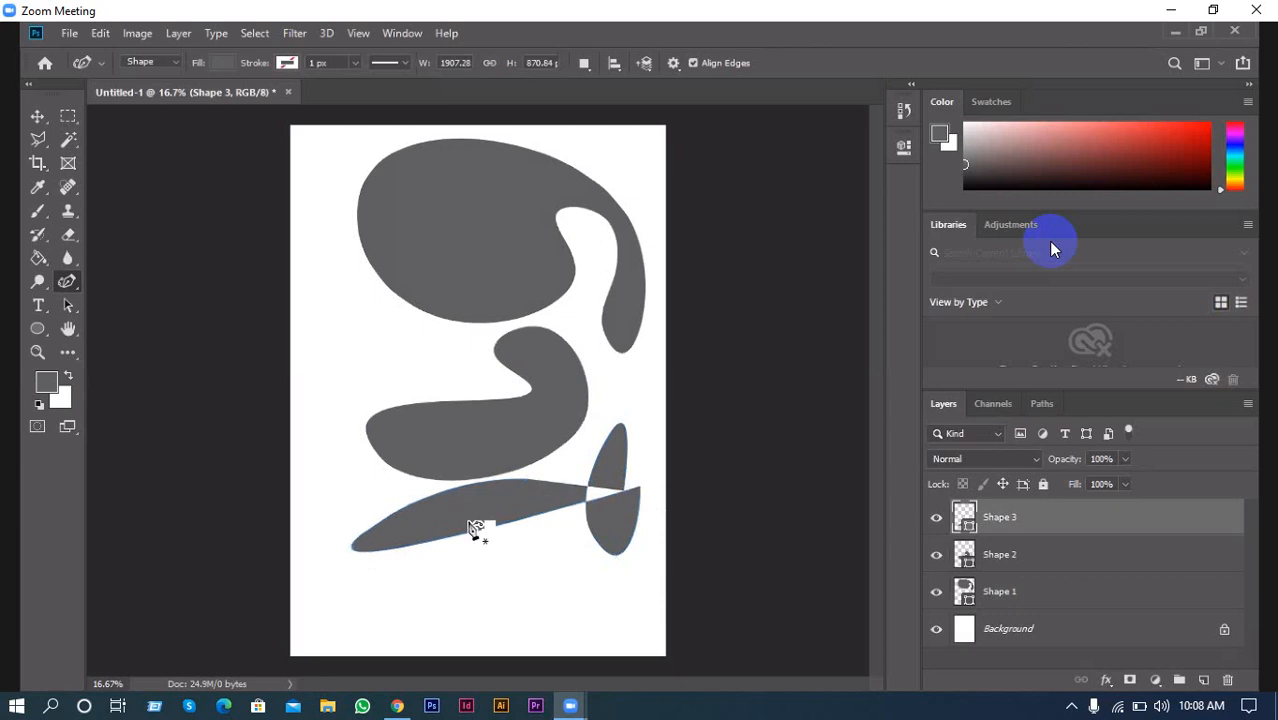
left_click(394, 556)
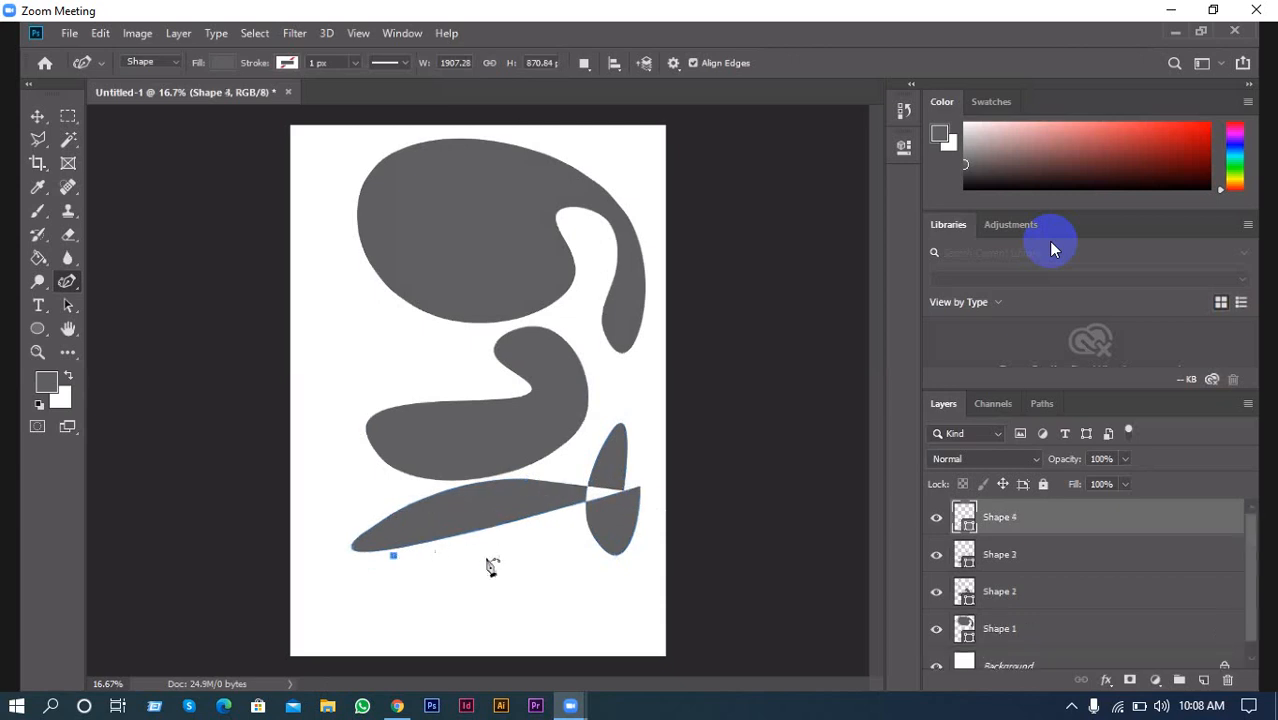
Undo Shape 4, Shape 3 and the recent anchors on Shape 2, back to its first three anchor points
key("ctrl+z")
key("ctrl+z")
key("ctrl+z")
key("ctrl+z")
key("ctrl+z")
key("ctrl+z")
key("ctrl+z")
key("ctrl+z")
key("ctrl+z")
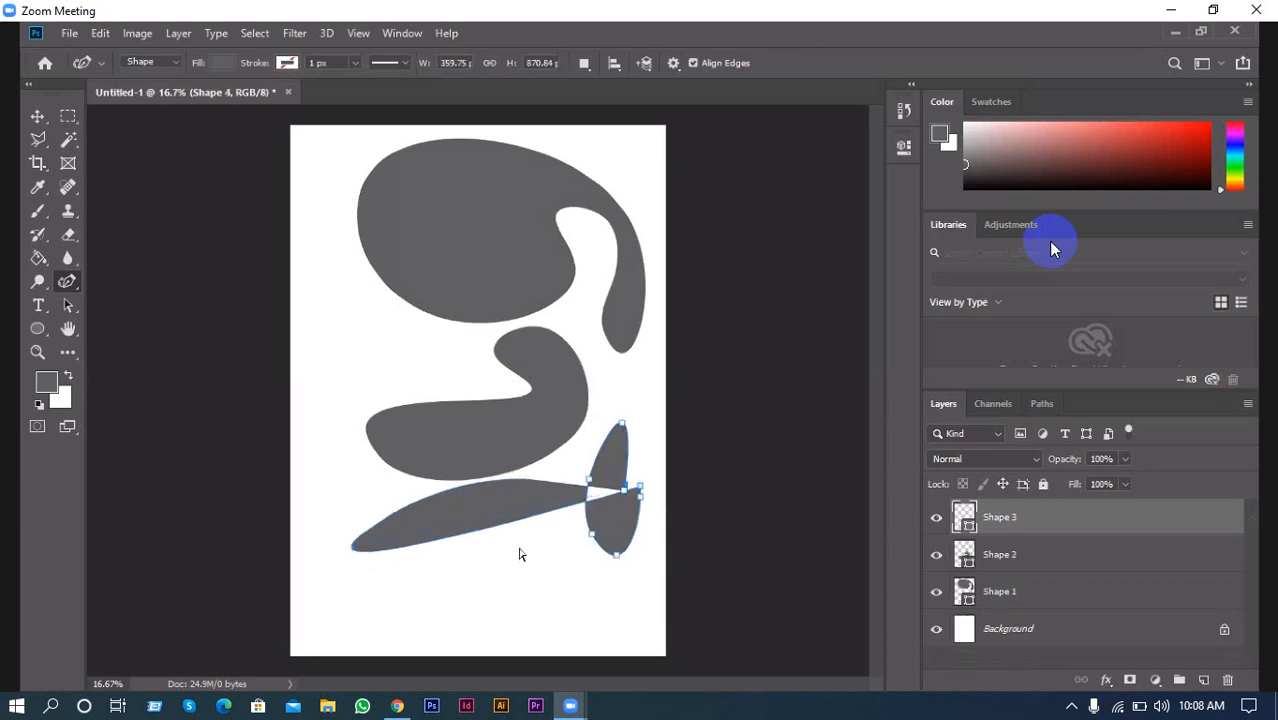
key("ctrl+z")
key("ctrl+z")
key("ctrl+z")
key("ctrl+z")
key("ctrl+z")
key("ctrl+z")
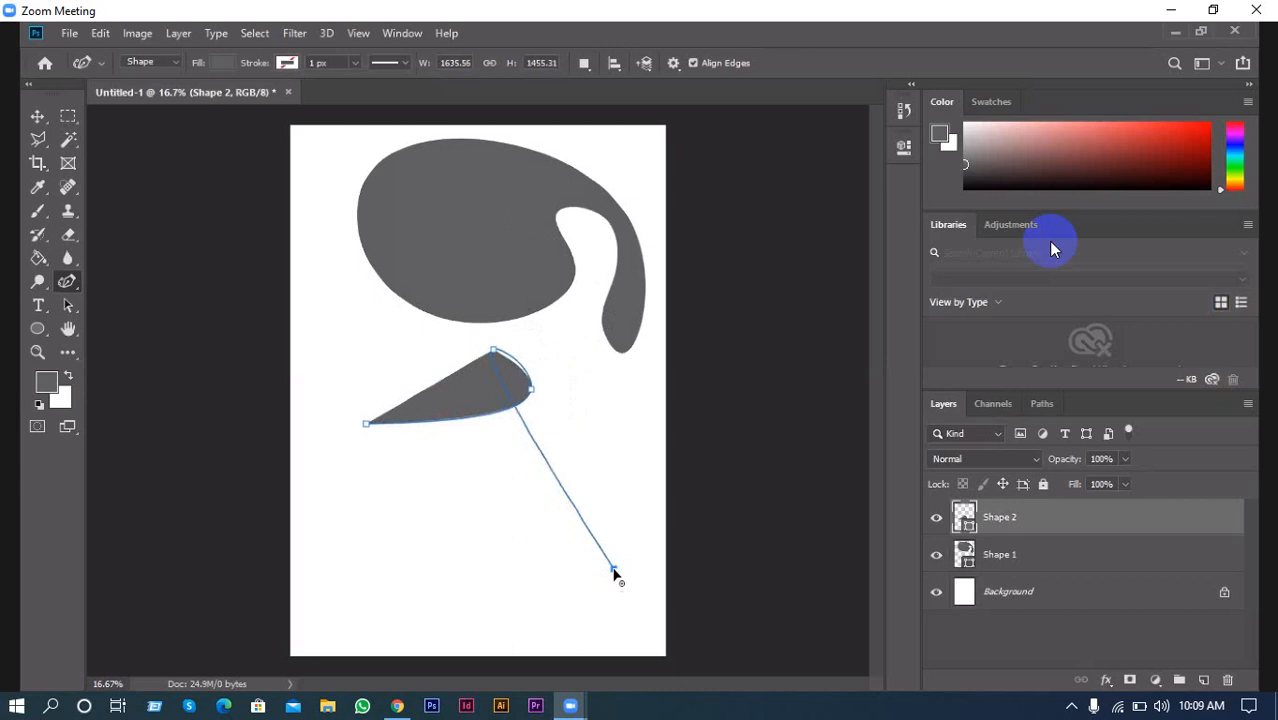
Add an anchor to Shape 2 near the page's lower-right area and close the outline at about 1664 × 1493 px
left_click(613, 568)
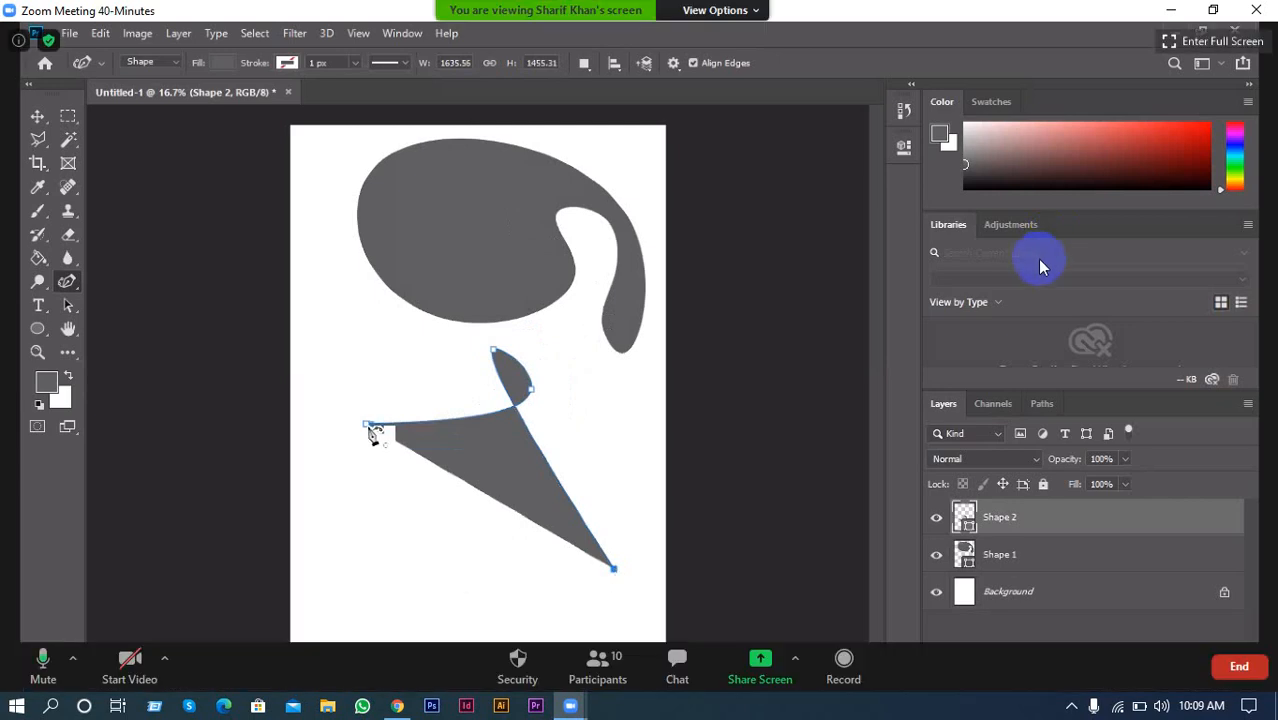
left_click(366, 424)
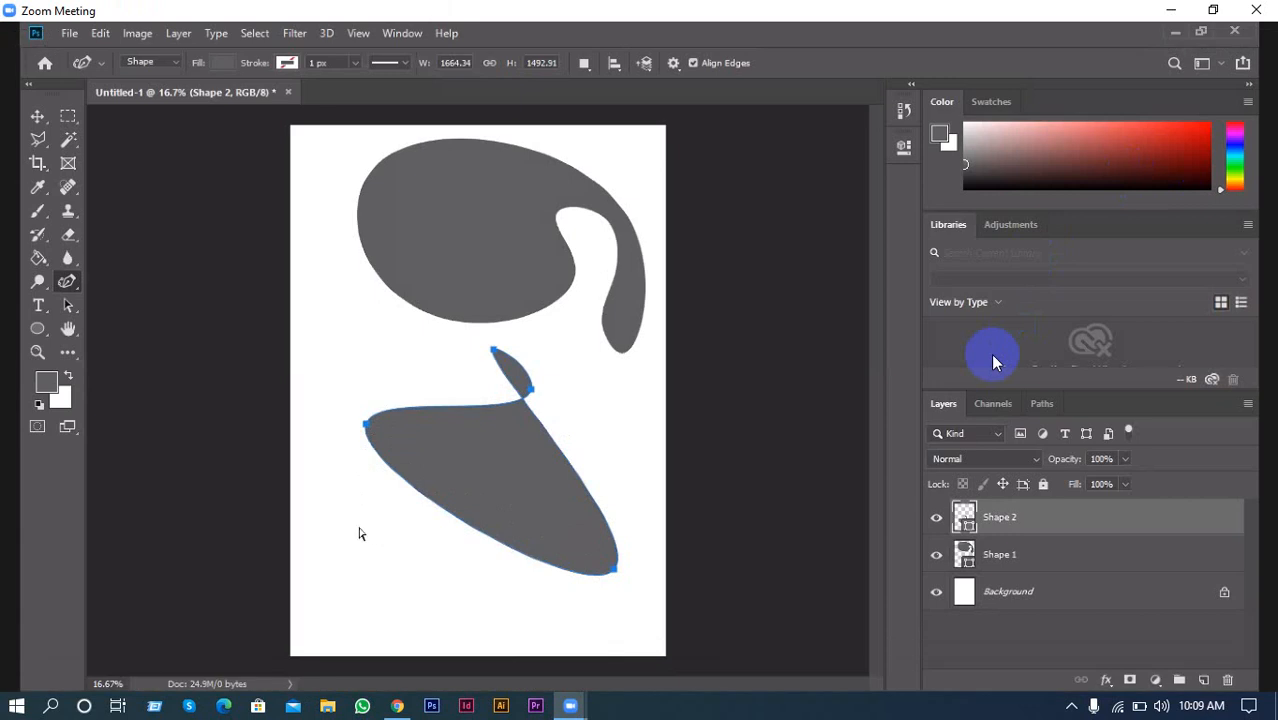
Undo all drawing of Shape 2 and Shape 1 until only the Background layer is left
key("ctrl+z")
key("ctrl+z")
key("ctrl+z")
key("ctrl+z")
key("ctrl+z")
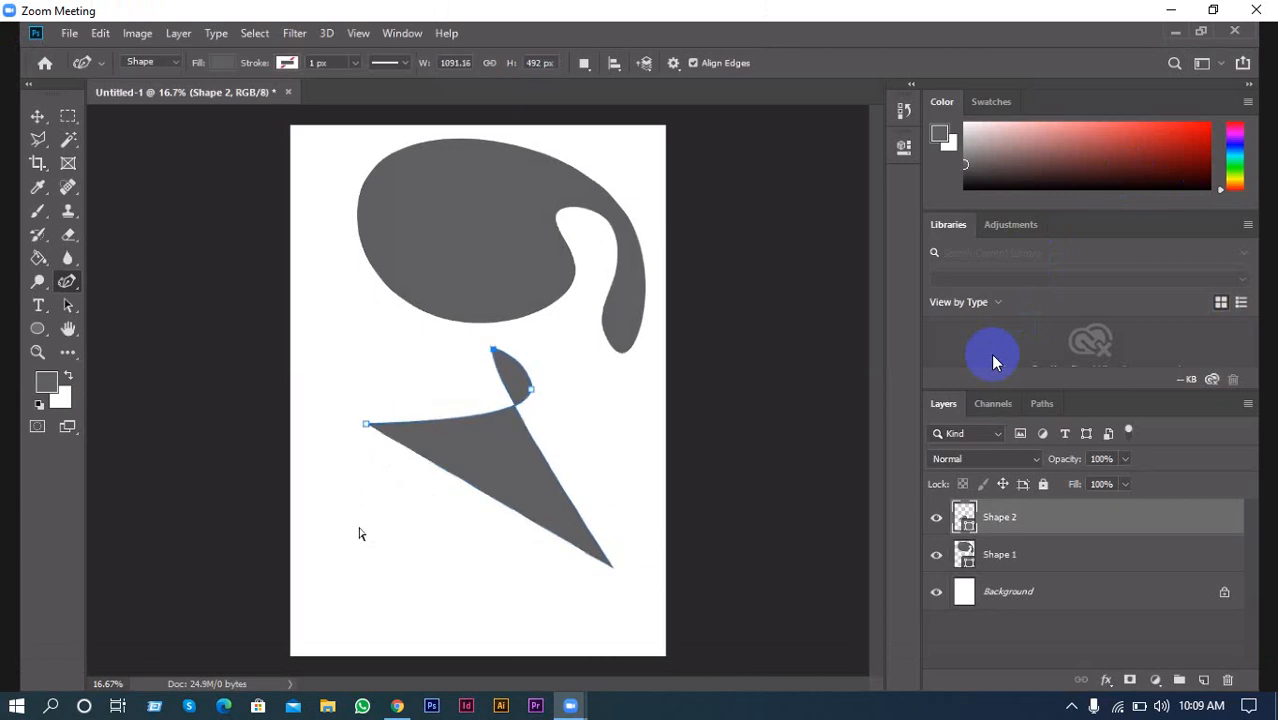
key("ctrl+z")
key("ctrl+z")
key("ctrl+z")
key("ctrl+z")
key("ctrl+z")
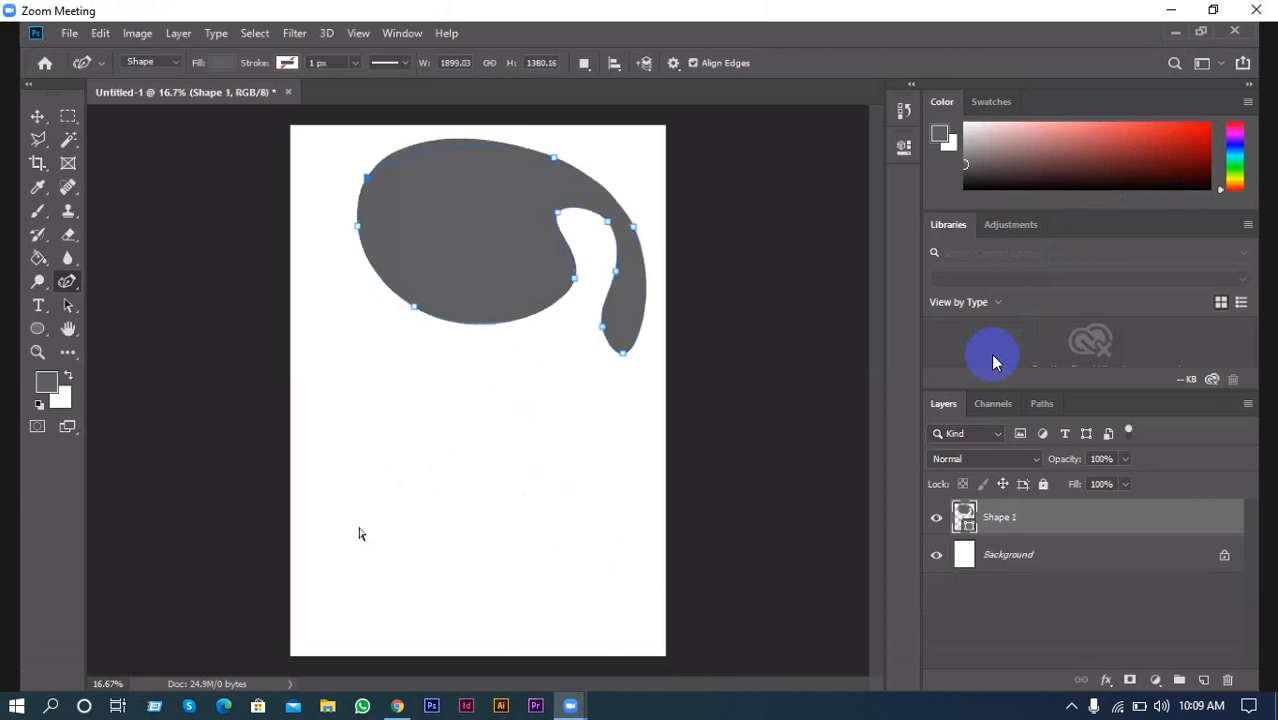
key("ctrl+z")
key("ctrl+z")
key("ctrl+z")
key("ctrl+z")
key("ctrl+z")
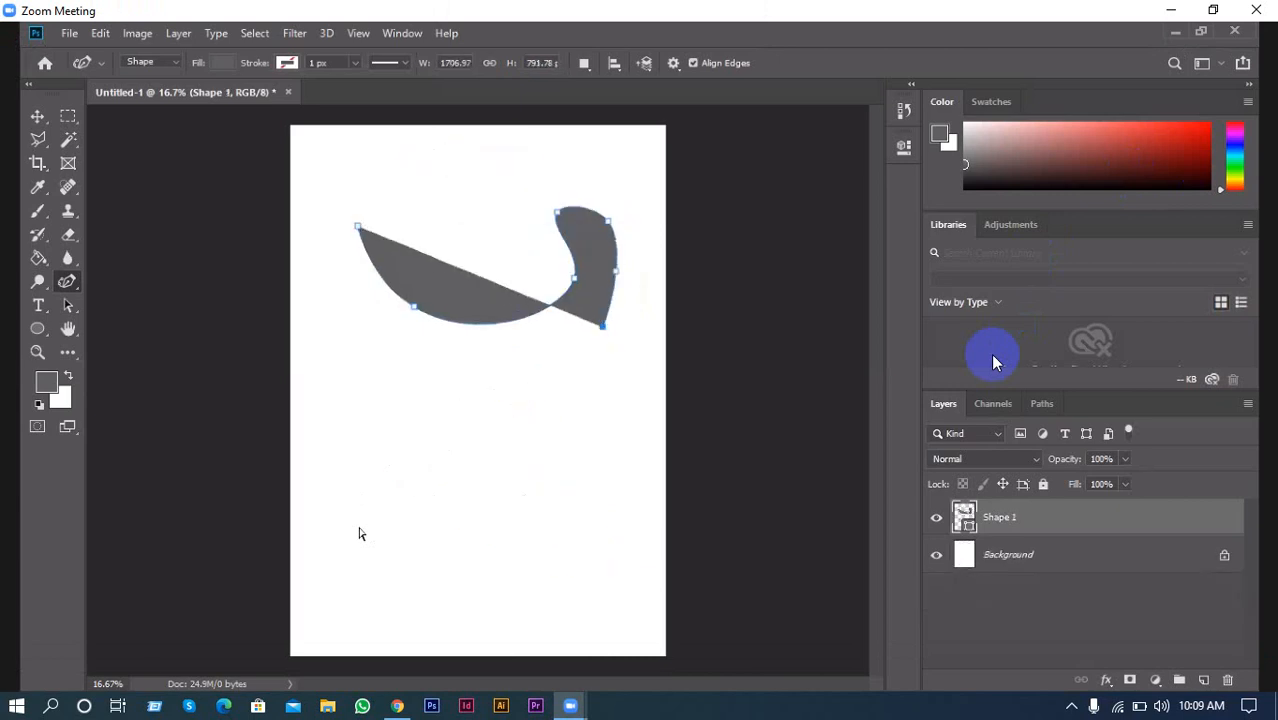
key("ctrl+z")
key("ctrl+z")
key("ctrl+z")
key("ctrl+z")
key("ctrl+z")
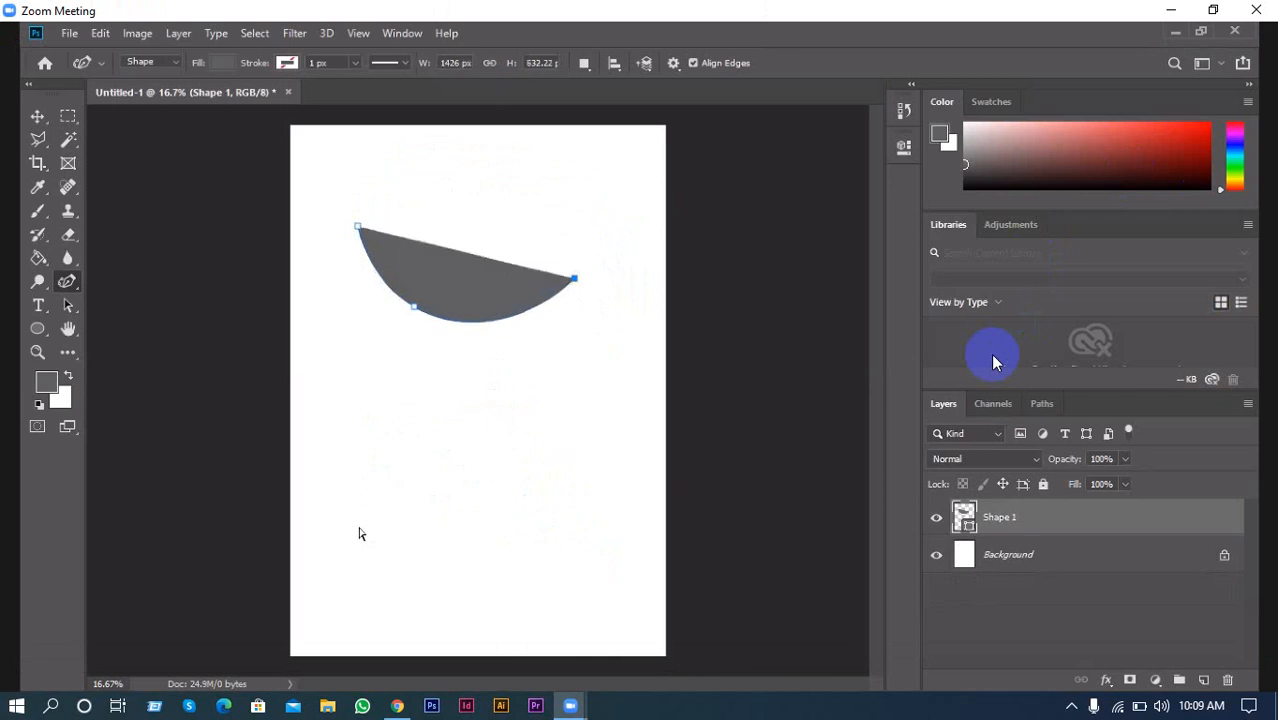
key("ctrl+z")
key("ctrl+z")
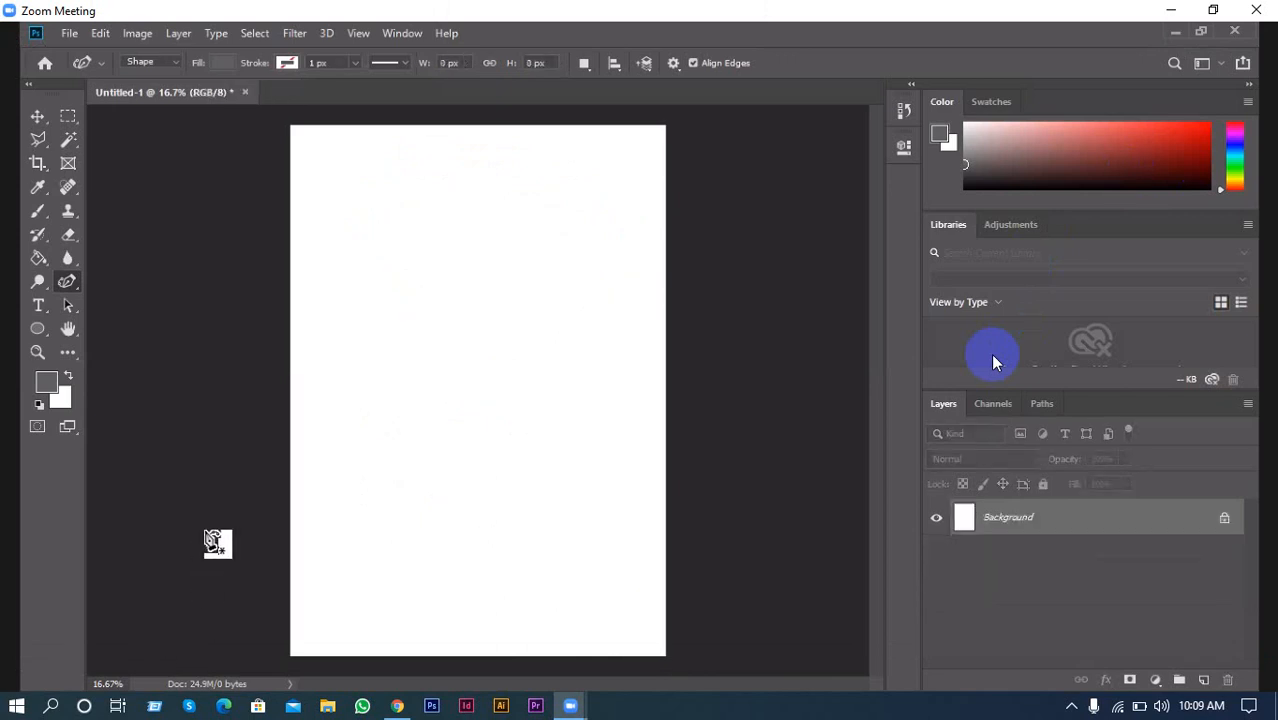
Draw a four-cornered straight-sided shape along the page's upper edge with the Pen tool, about 2474 × 312 px
right_click(72, 283)
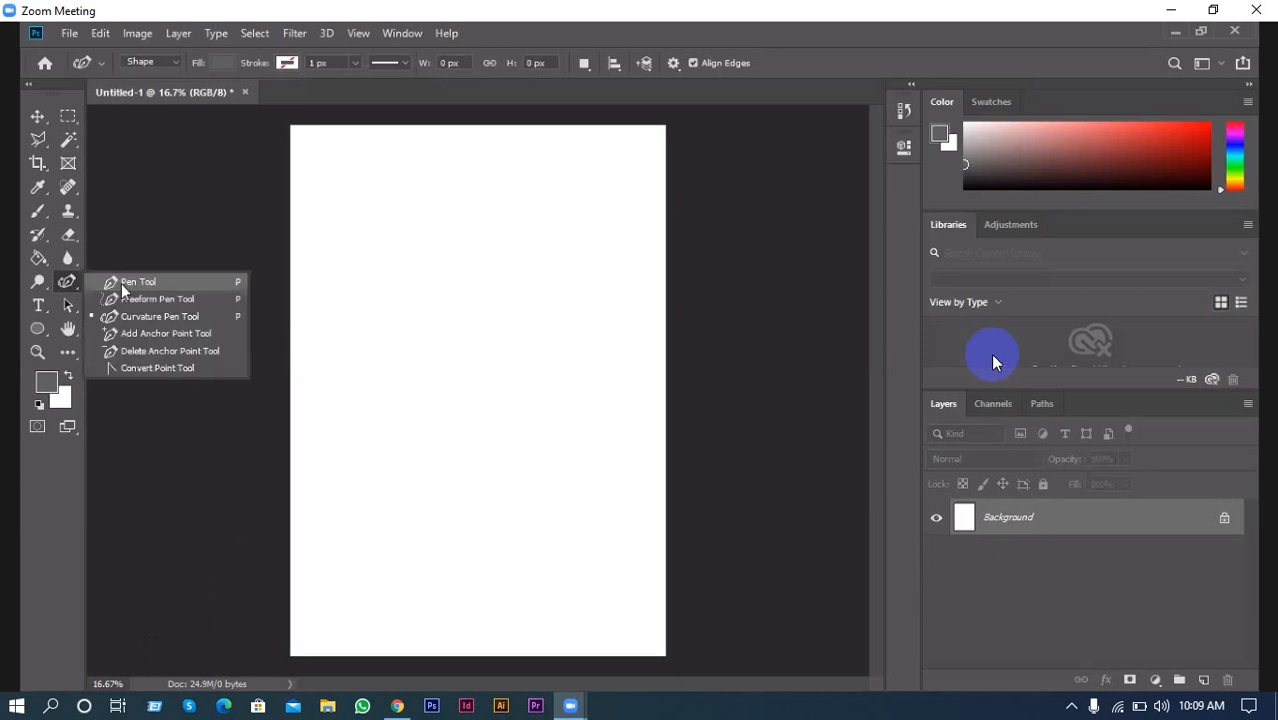
left_click(135, 282)
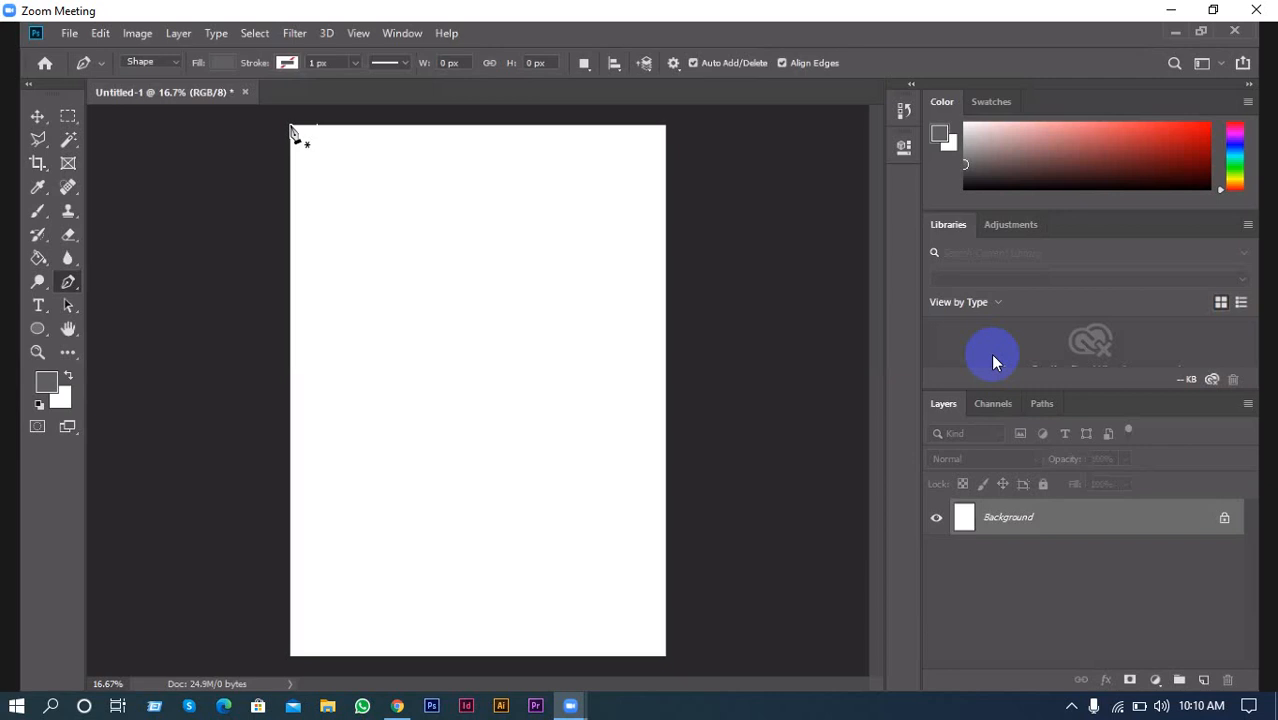
left_click(290, 127)
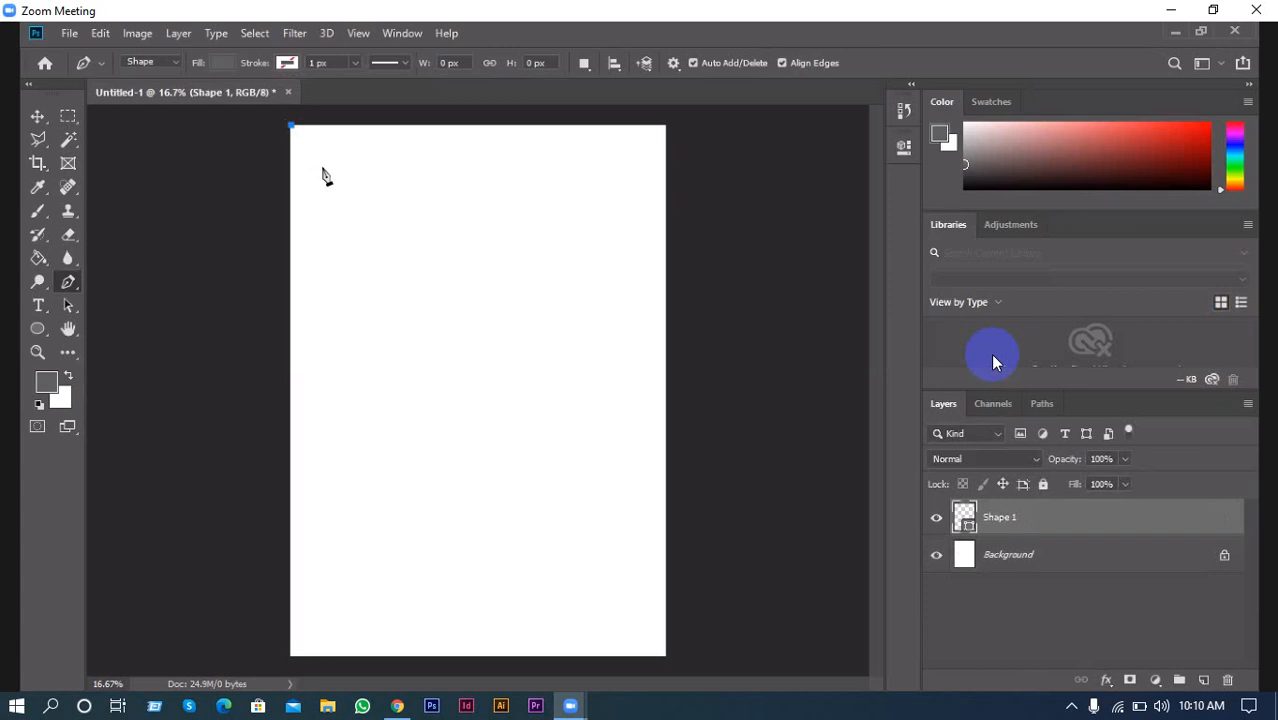
left_click(322, 166)
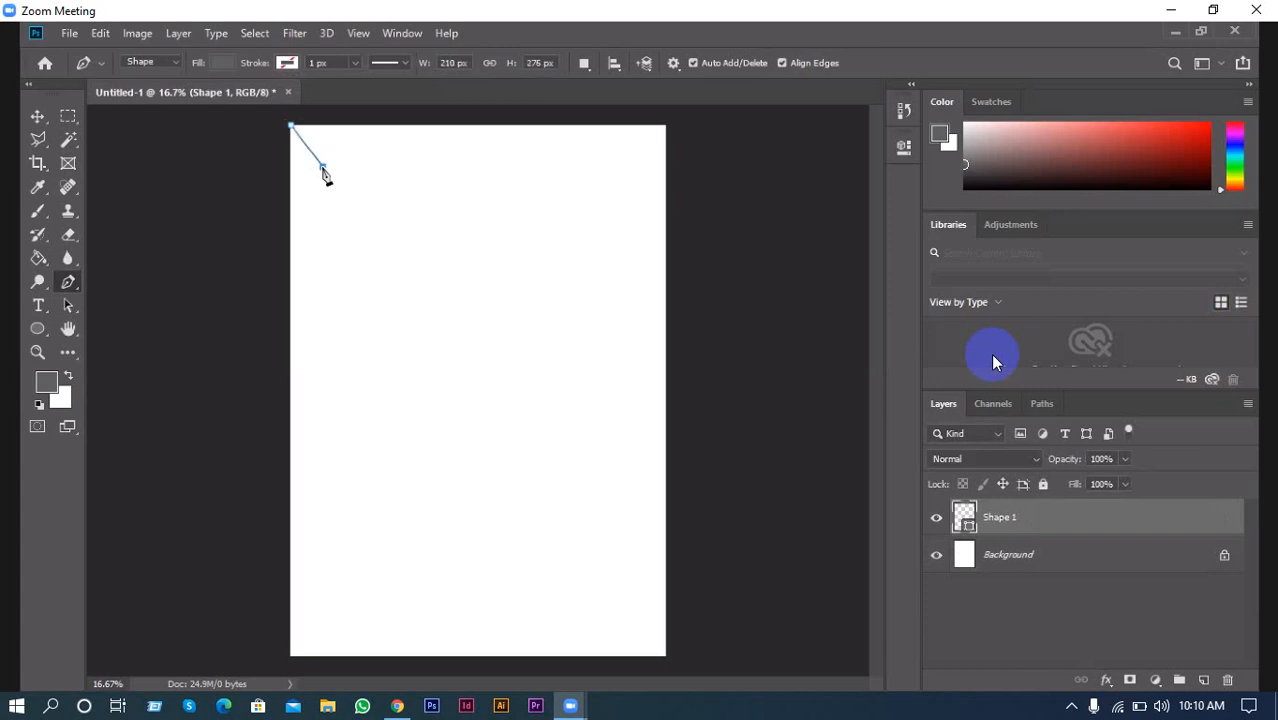
left_click(634, 173)
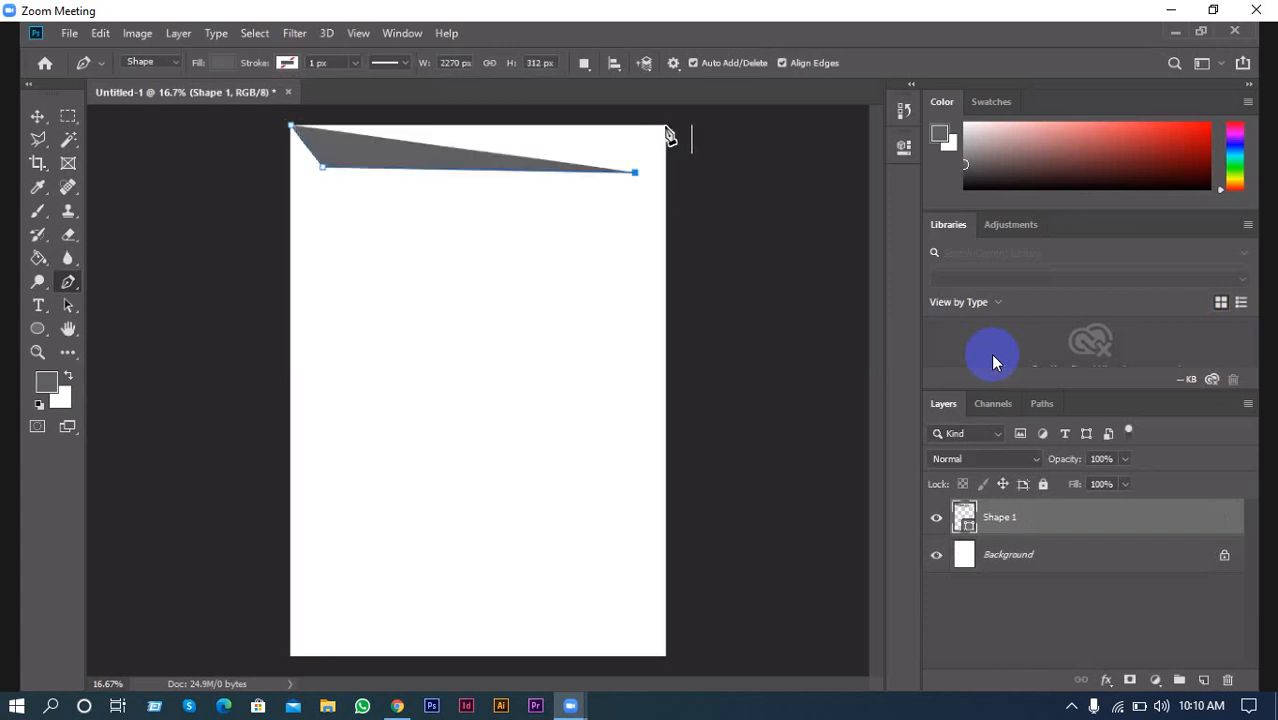
left_click(666, 127)
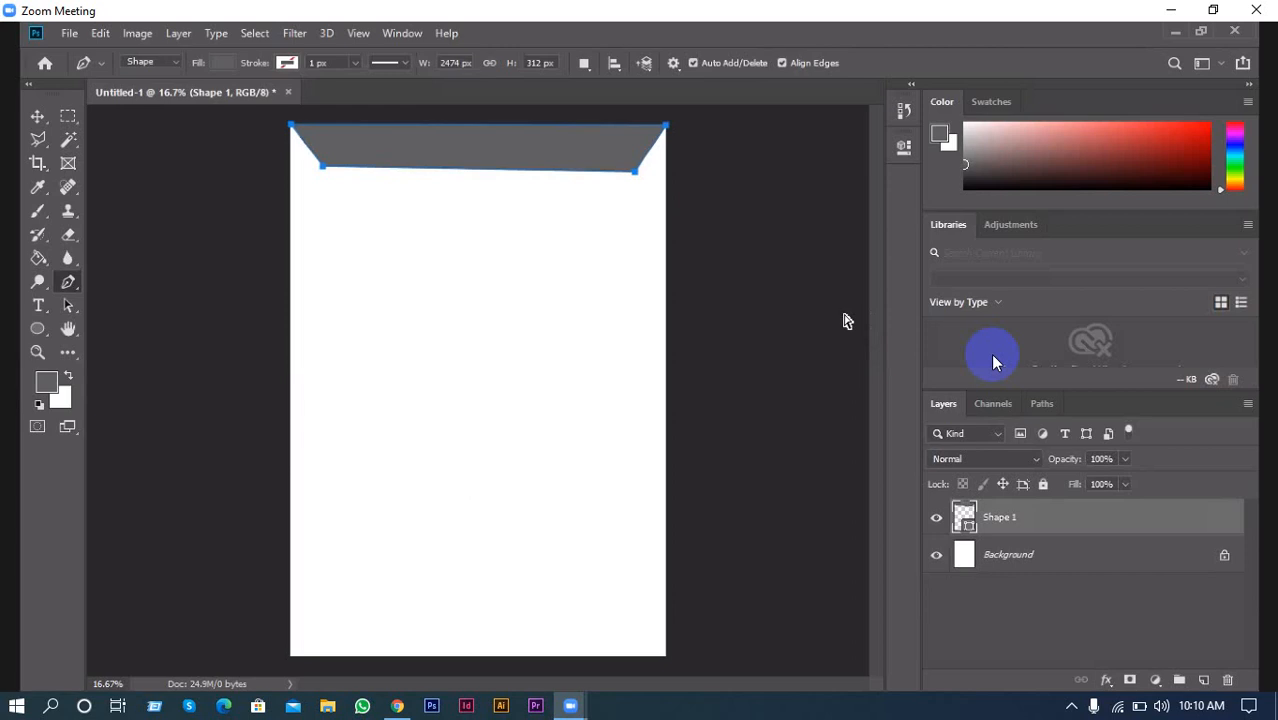
Undo every anchor of the straight-sided shape until only the Background layer is left
key("ctrl+z")
key("ctrl+z")
key("ctrl+z")
key("ctrl+z")
key("ctrl+z")
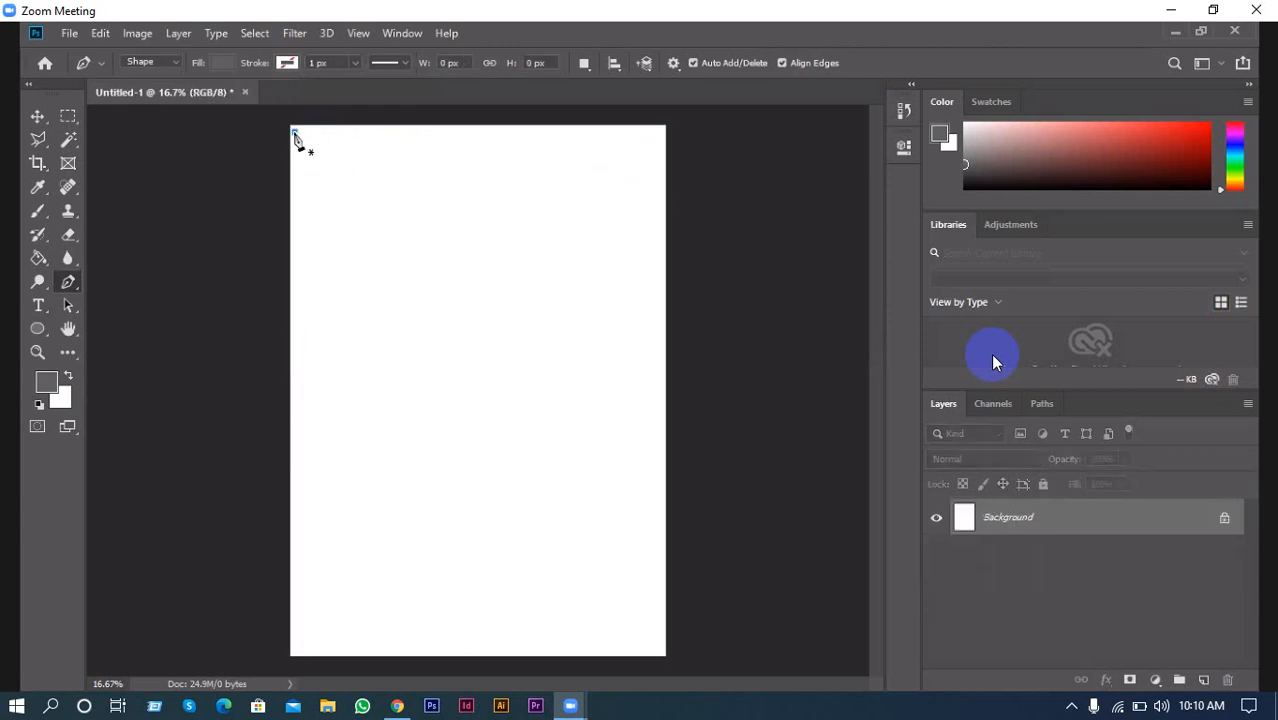
Start a new Pen tool shape at the page's upper-left corner with a downward-bulging curve of about 743 × 588 px
left_click(294, 131)
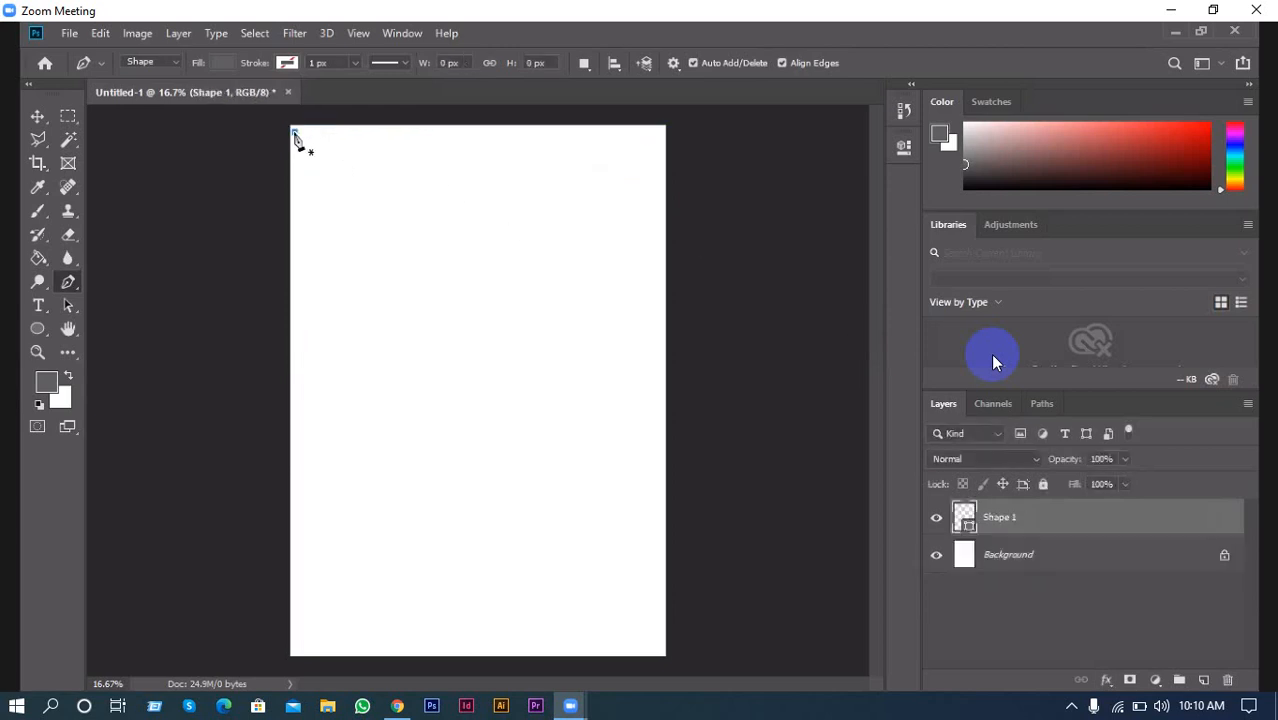
left_click(407, 221)
left_click_drag(407, 222, 507, 232)
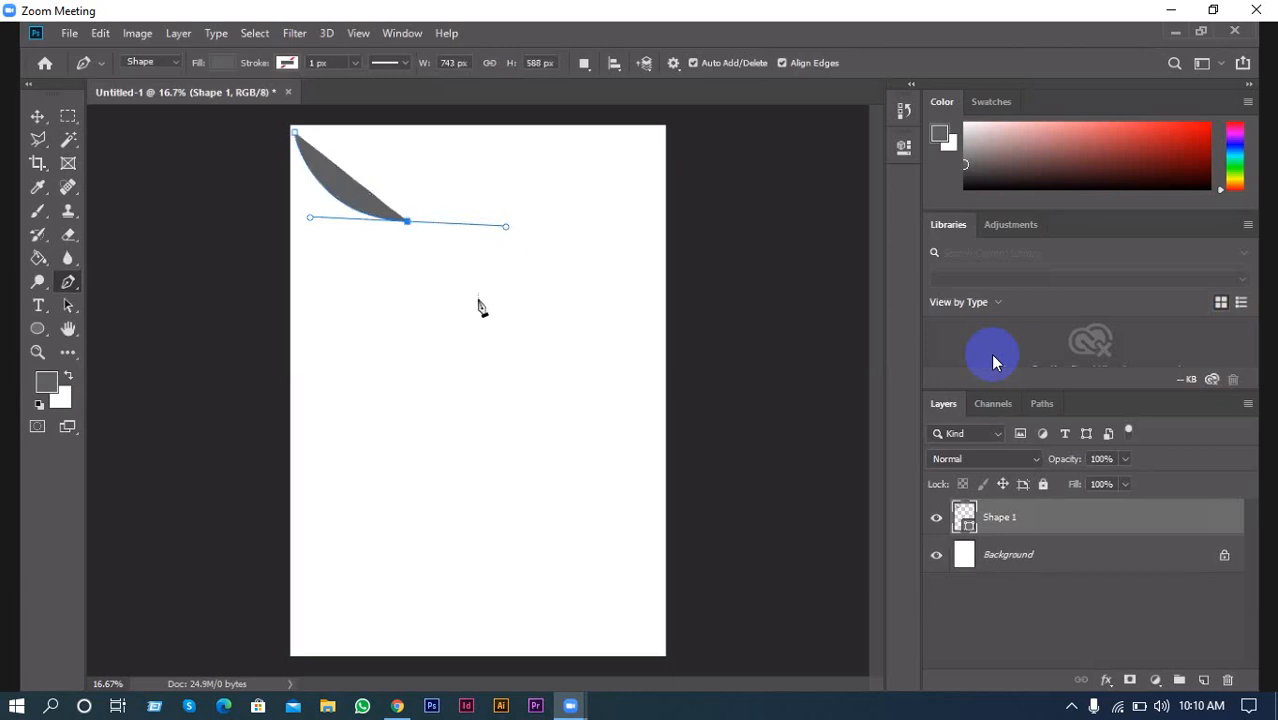
Try several curved segments continuing rightward from the first curve's end anchor, undoing each one
mouse_move(490, 284)
left_mouse_down()
mouse_move(500, 340)
mouse_move(489, 303)
left_mouse_up()
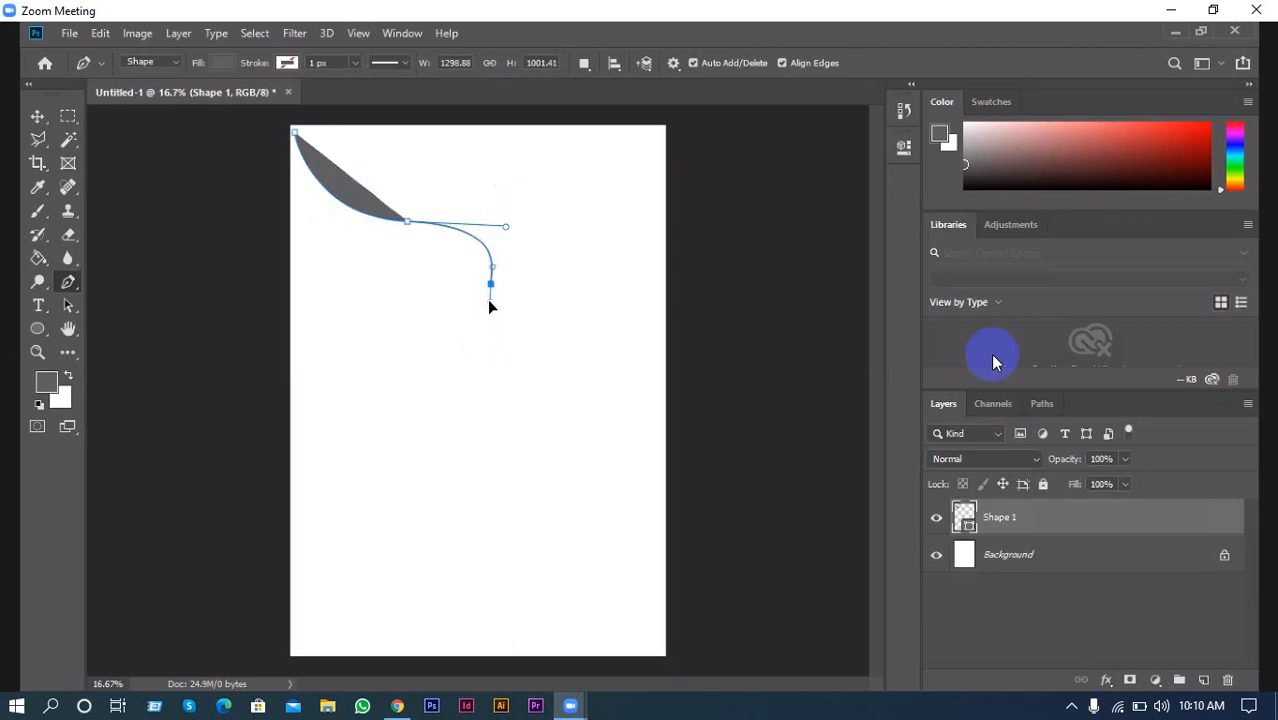
left_click_drag(489, 300, 490, 300)
key("ctrl+z")
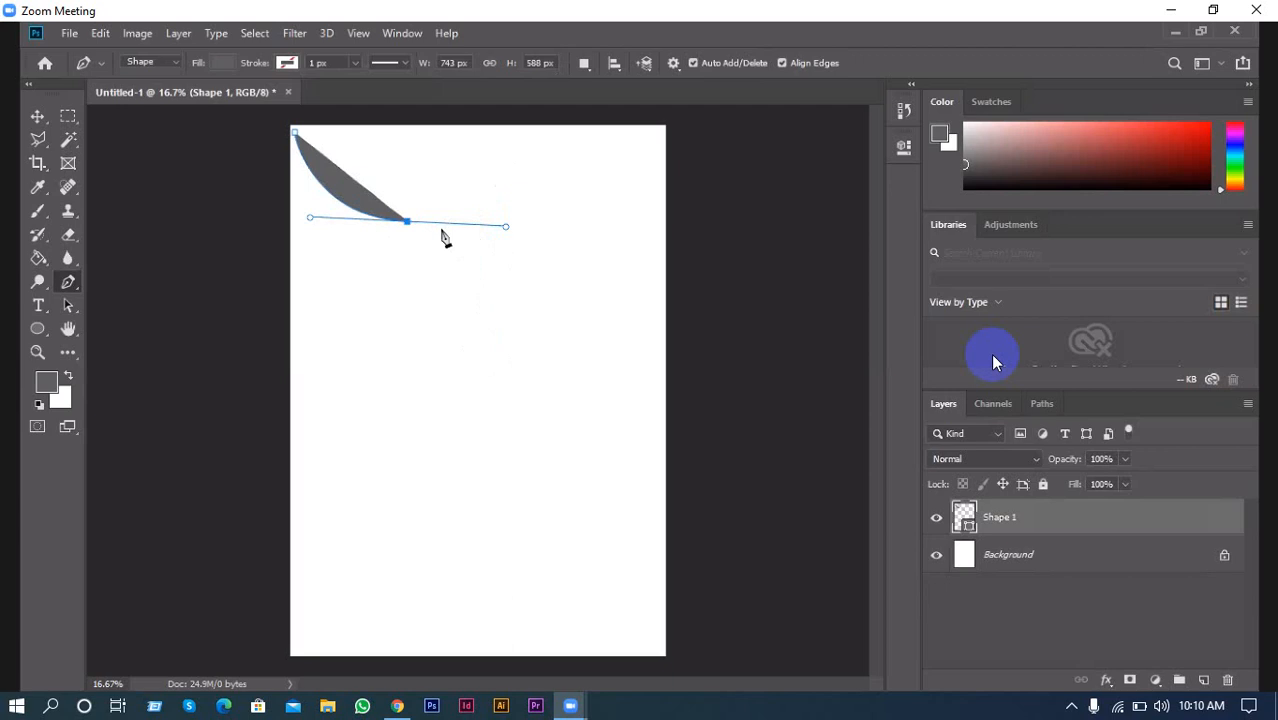
left_click(408, 223)
left_click_drag(508, 257, 551, 351)
key("ctrl+z")
left_click_drag(534, 173, 579, 128)
key("ctrl+z")
mouse_move(521, 180)
left_mouse_down()
mouse_move(539, 157)
mouse_move(543, 184)
left_mouse_up()
key("ctrl+z")
Remove the end anchor's outgoing handle and extend Shape 1 rightward with a smooth curve to about 1719 px wide
left_click_drag(507, 231, 573, 214)
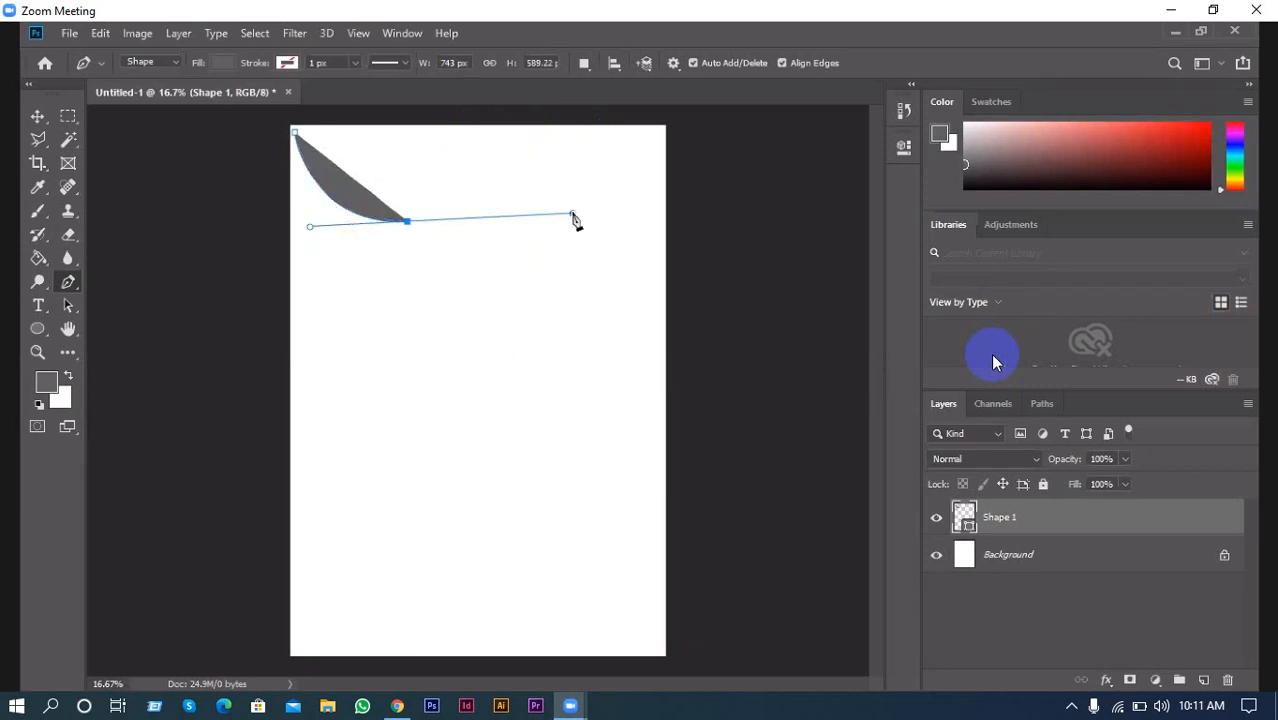
left_click(408, 222, "alt")
left_click(555, 167)
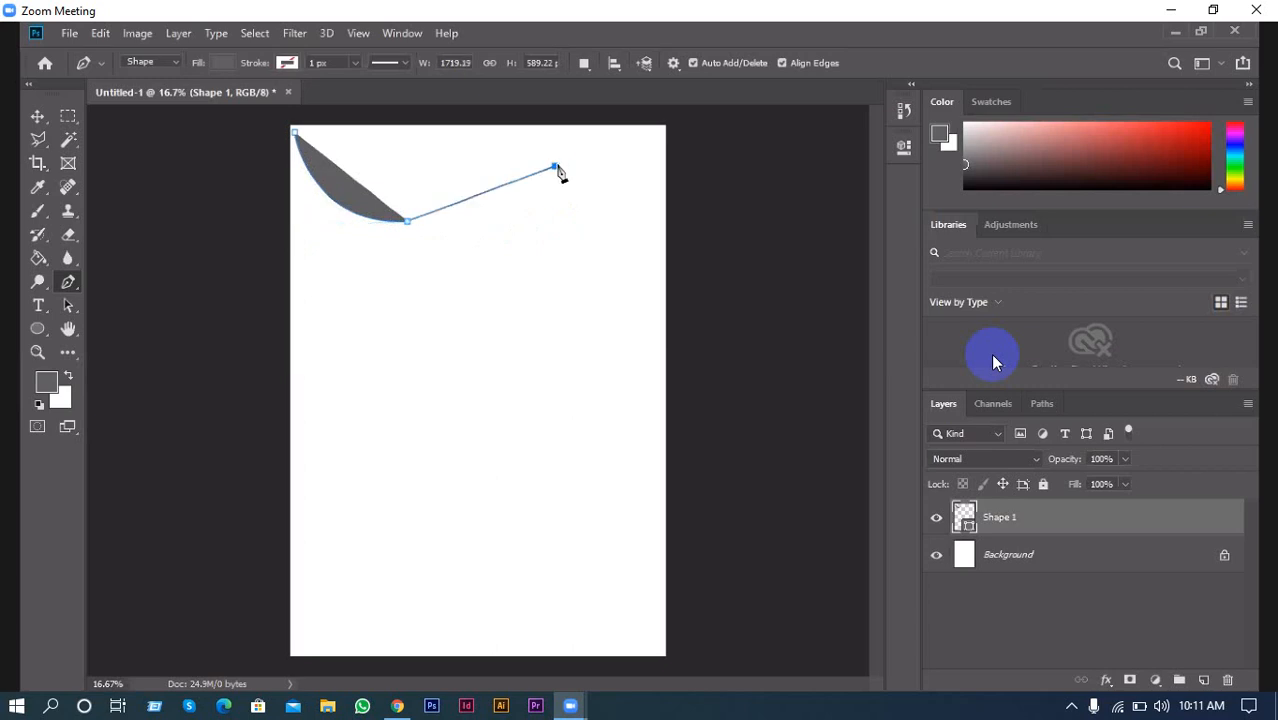
left_click_drag(559, 172, 607, 108)
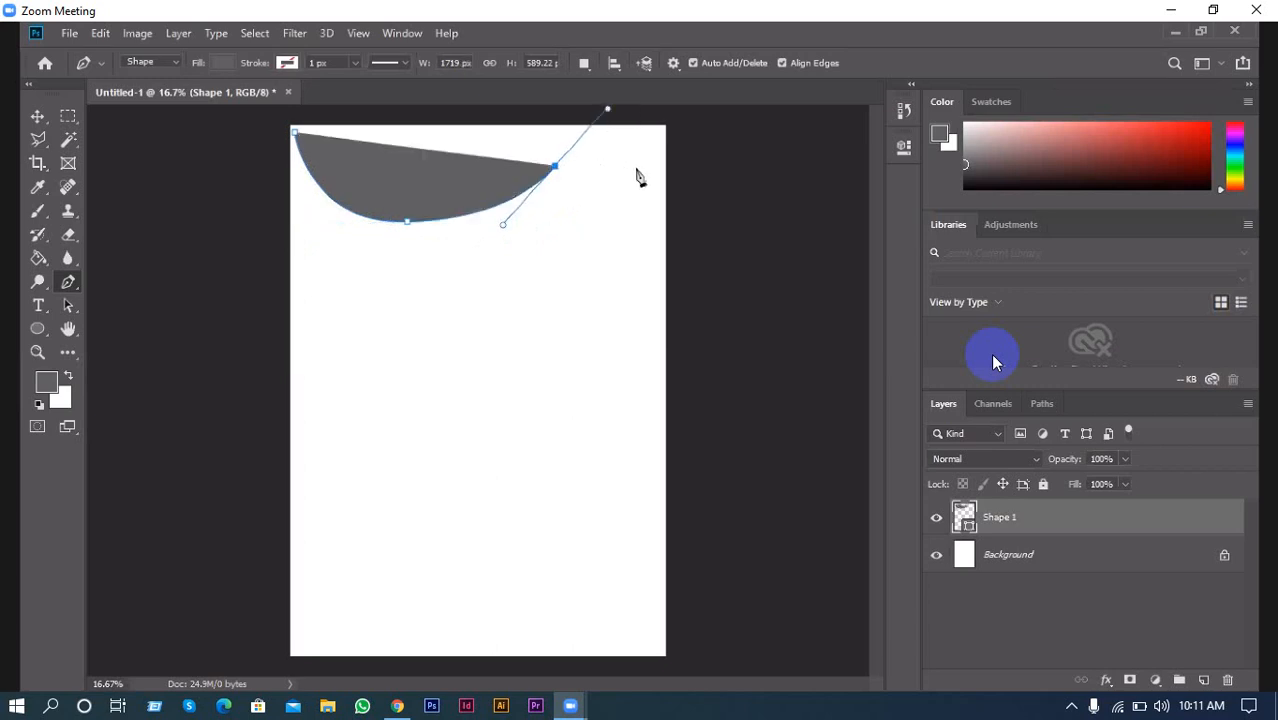
Continue Shape 1 with a small wave to the page's right edge, and close the outline at about 2474 × 793 px
left_click_drag(640, 168, 659, 187)
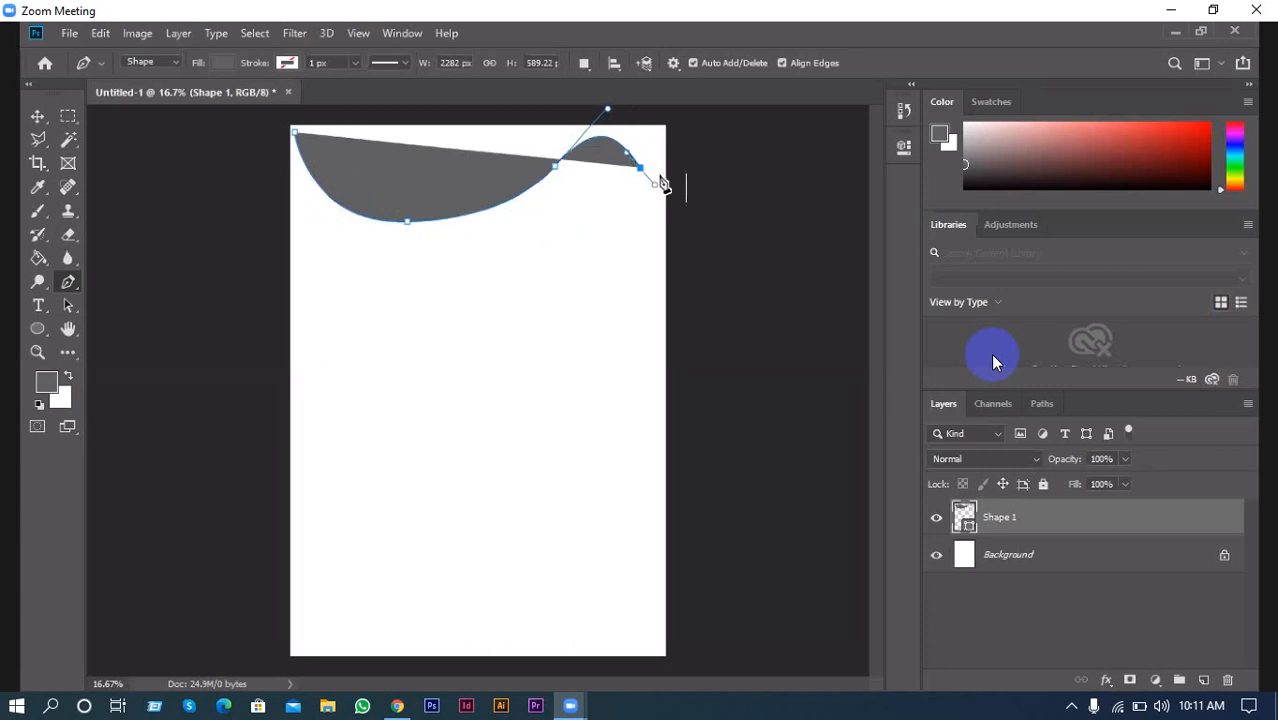
left_click(641, 168, "alt")
left_click_drag(661, 121, 649, 74)
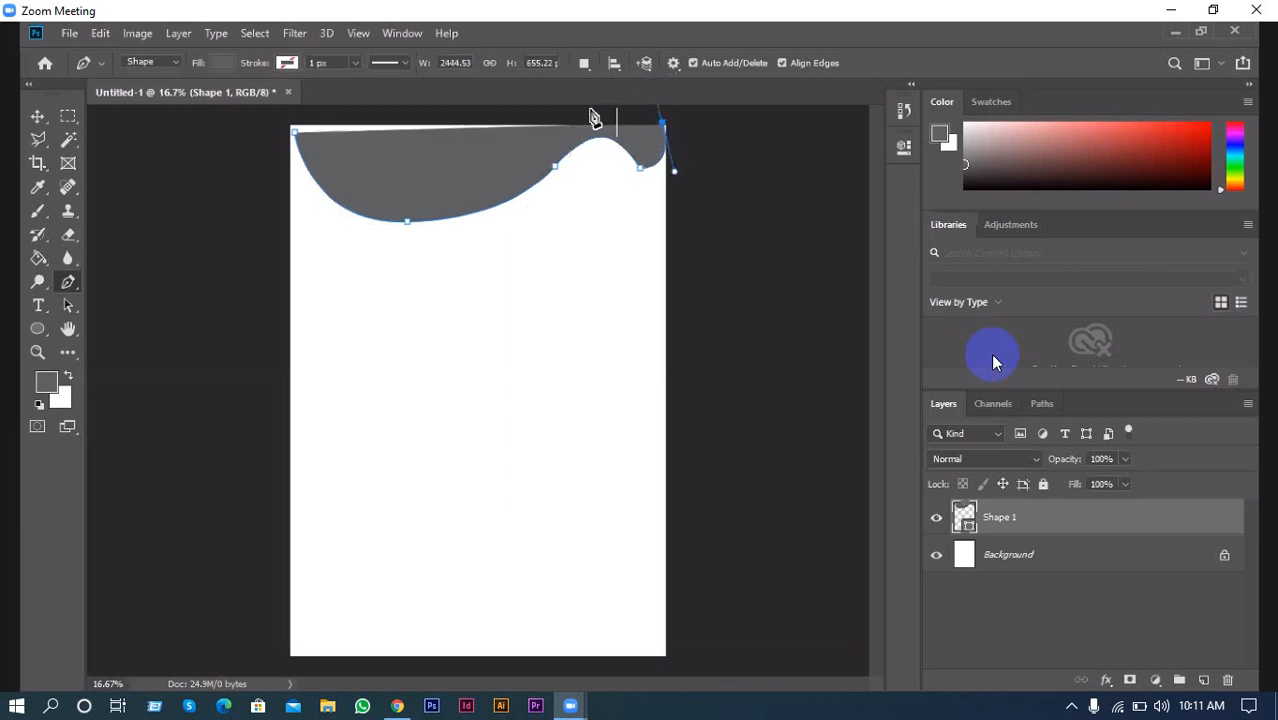
left_click(293, 135)
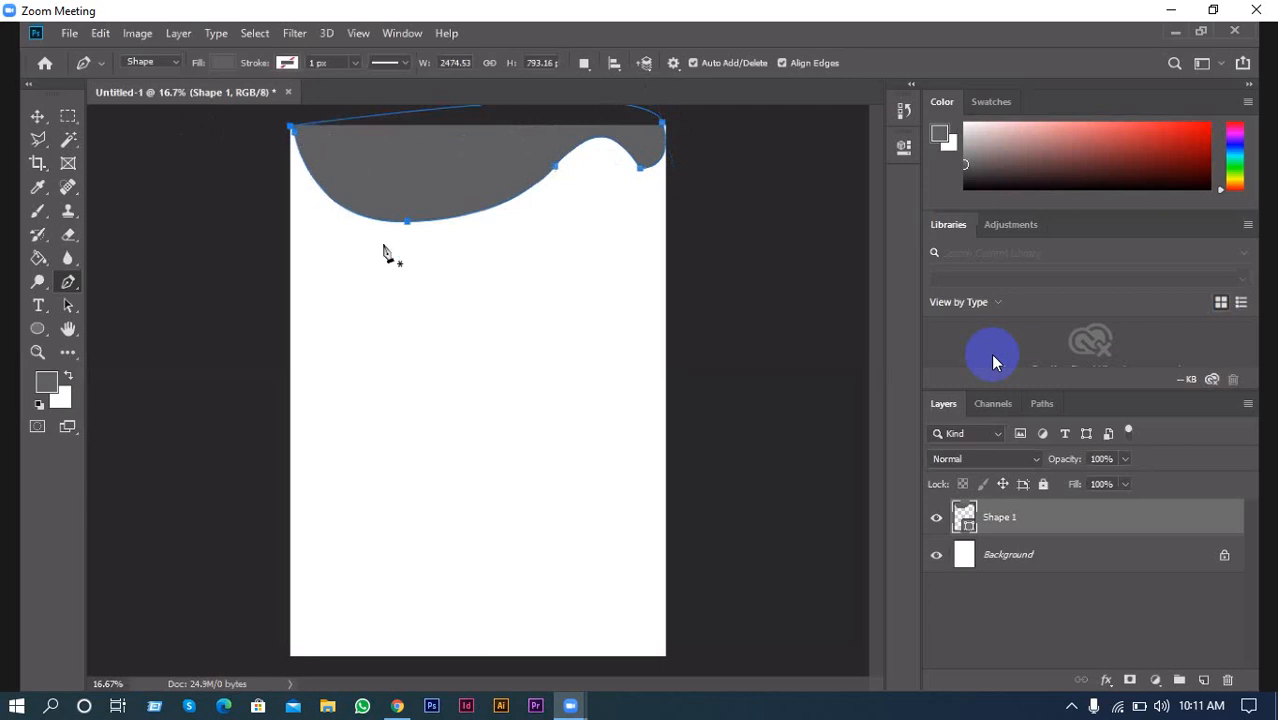
key("Return")
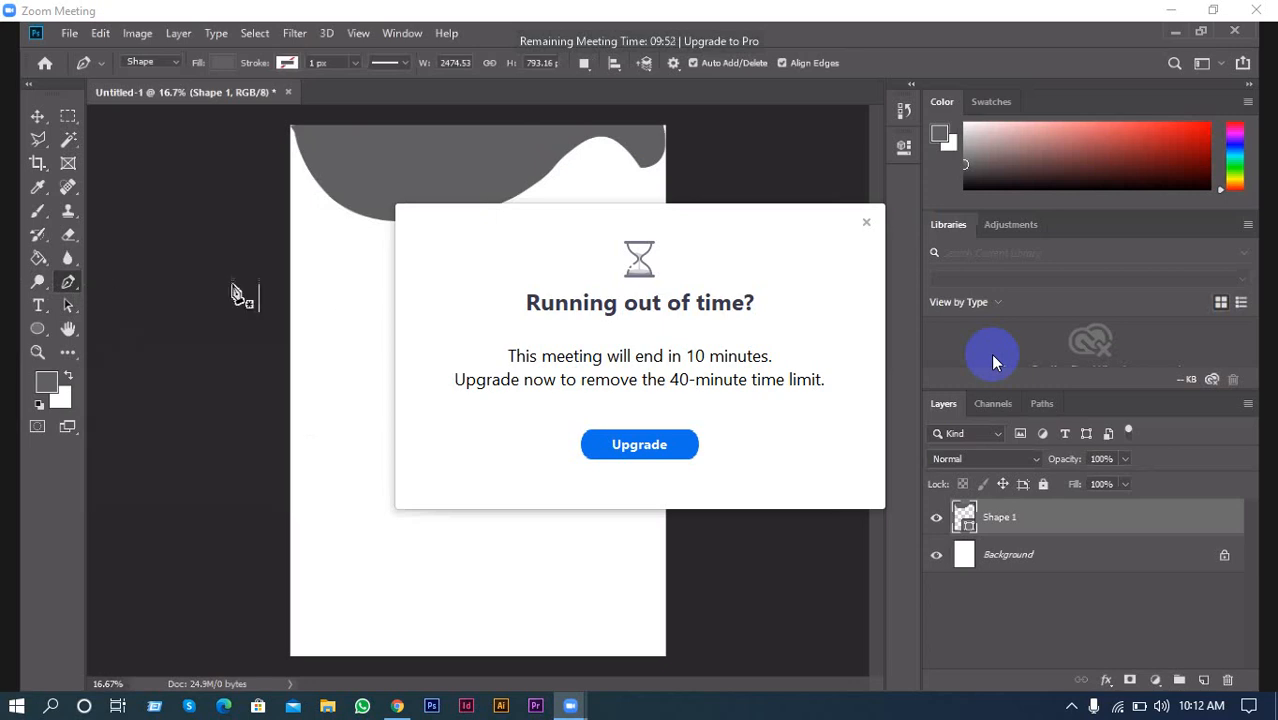
Switch to the Curvature Pen tool and dismiss the meeting time-limit notice
right_click(78, 285)
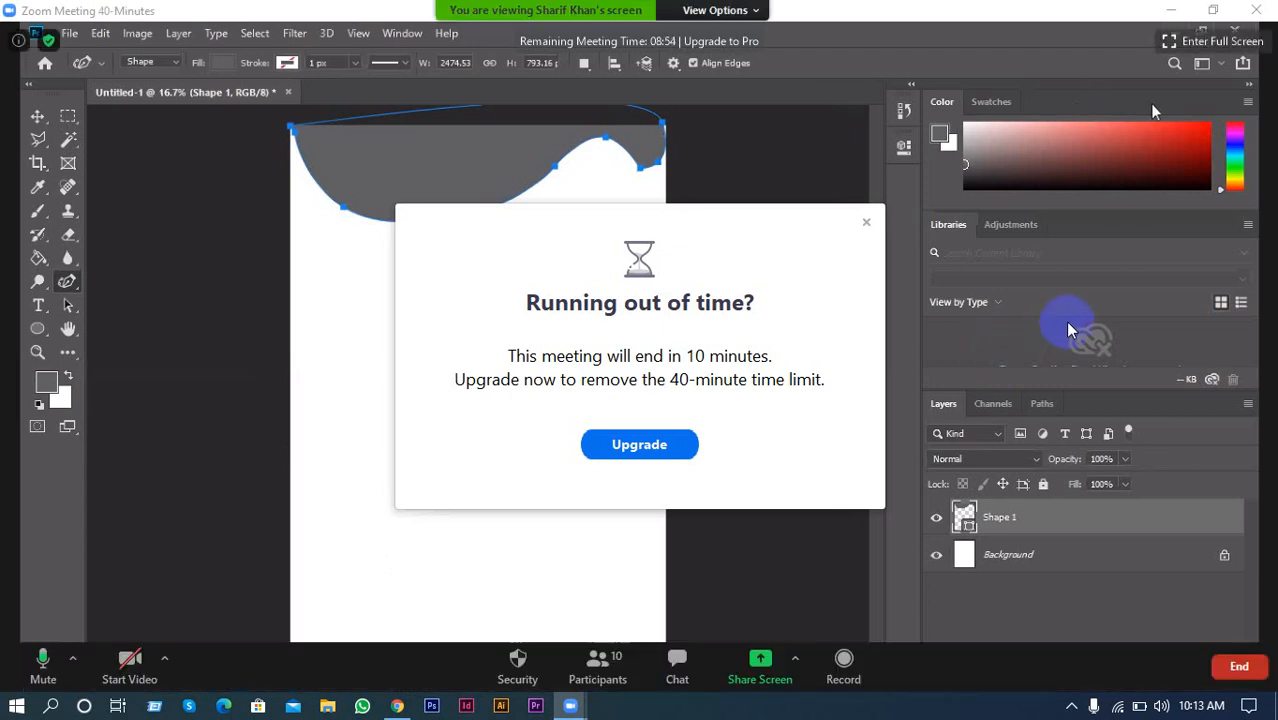
left_click(867, 221)
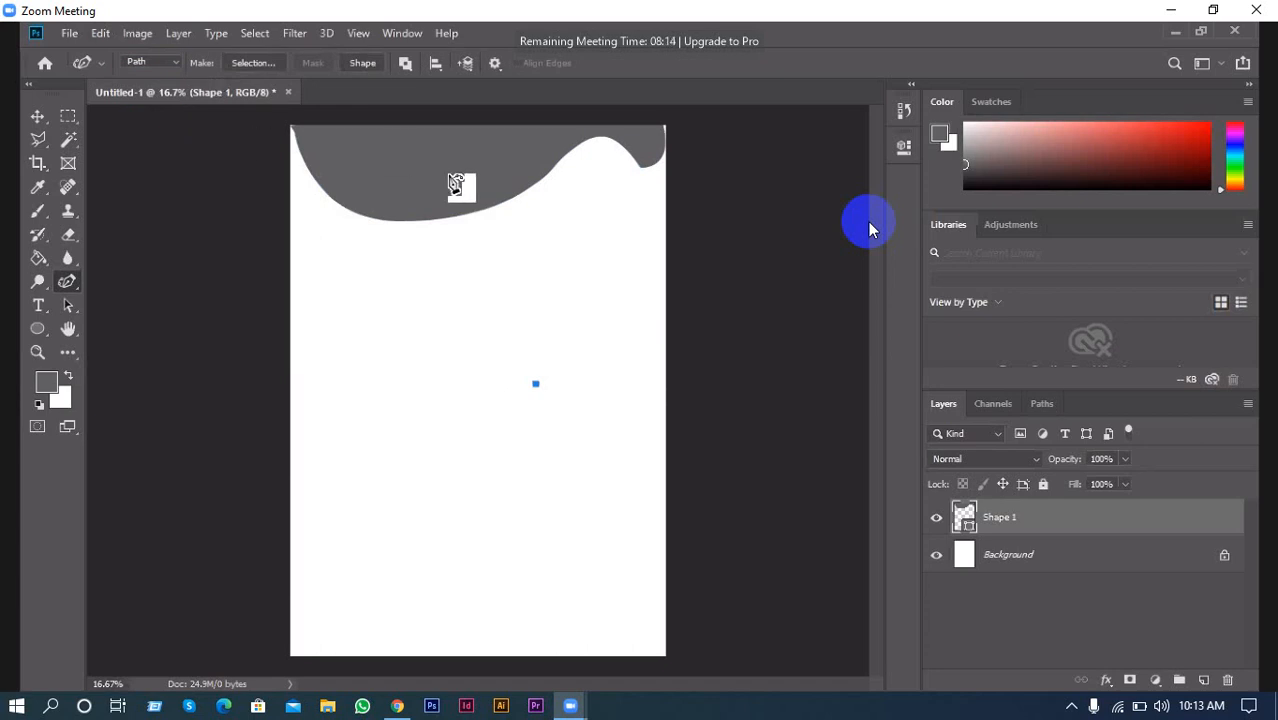
Examine the Curvature Pen's Shape, Path and Pixels modes and its path operations, such as Exclude Overlapping Shapes
left_click(171, 65)
left_click(171, 65)
left_click(172, 65)
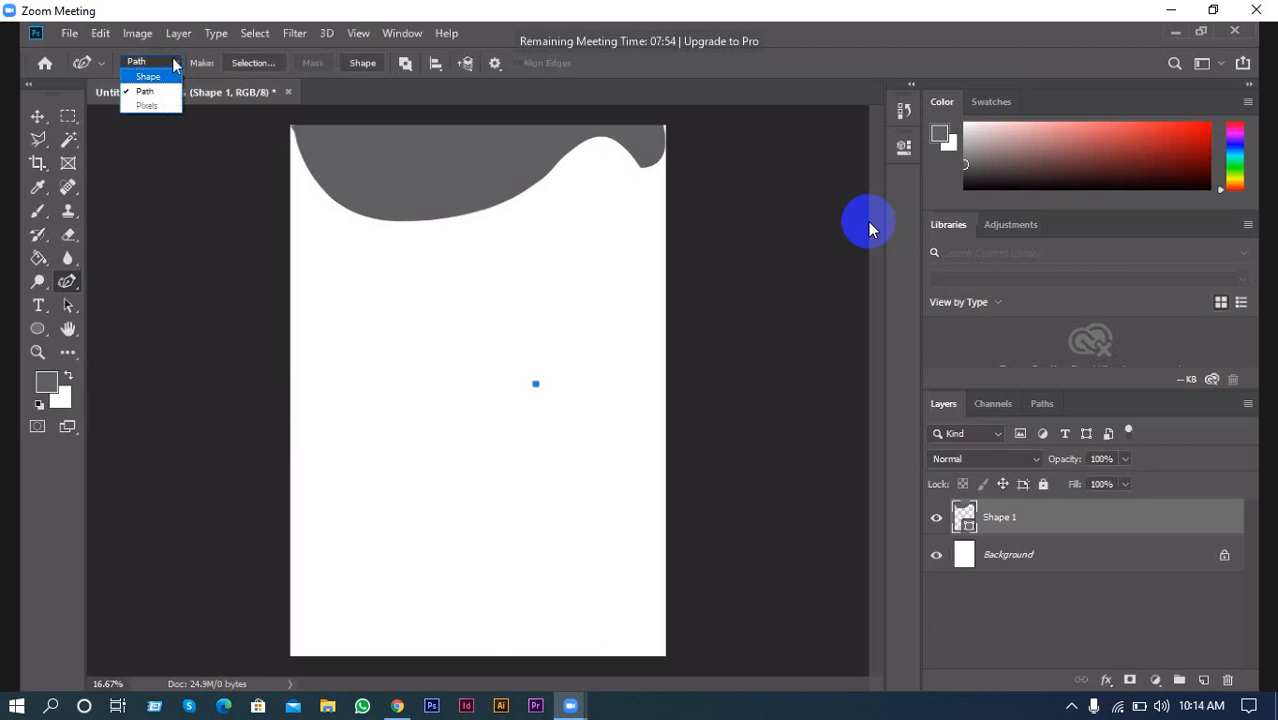
left_click(407, 69)
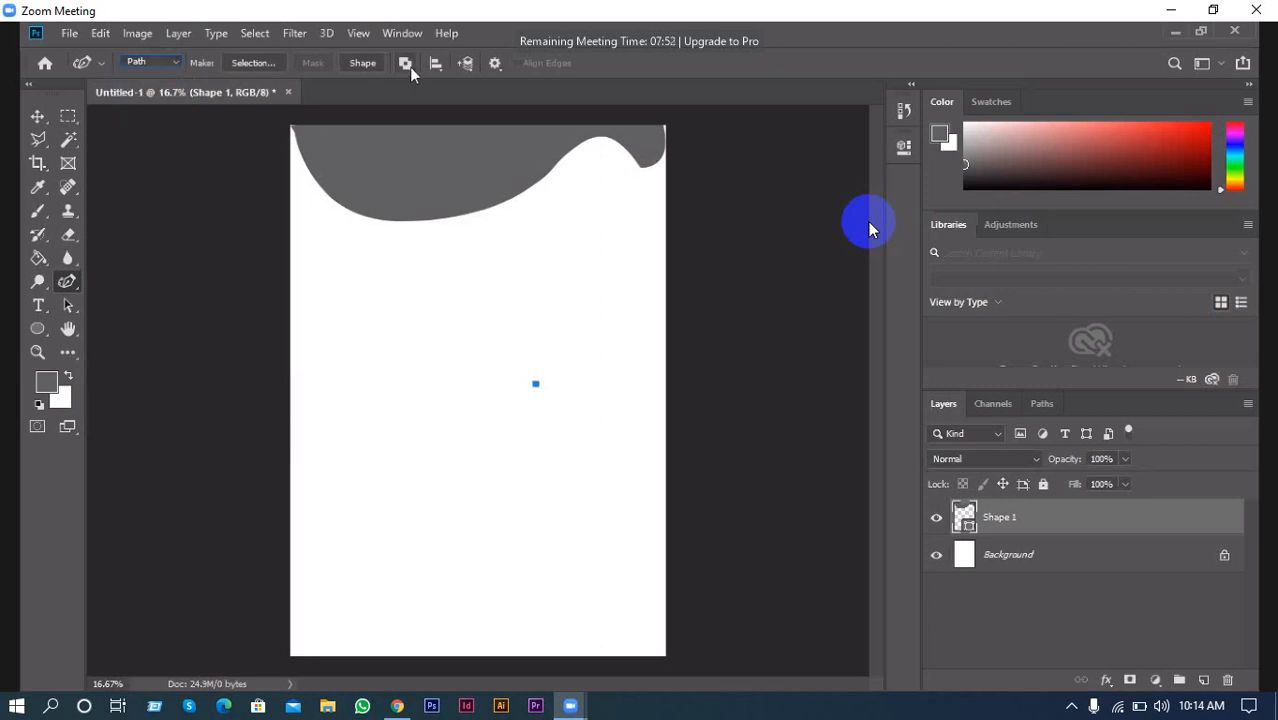
left_click(409, 67)
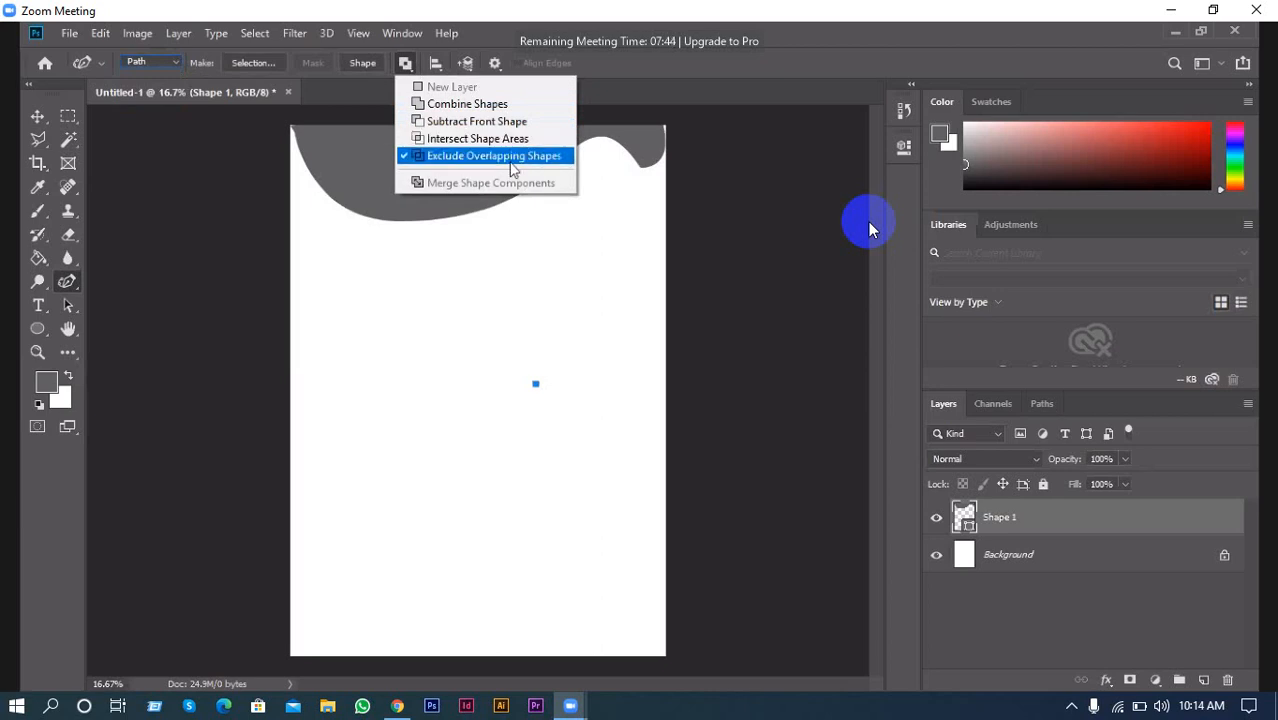
left_click(406, 66)
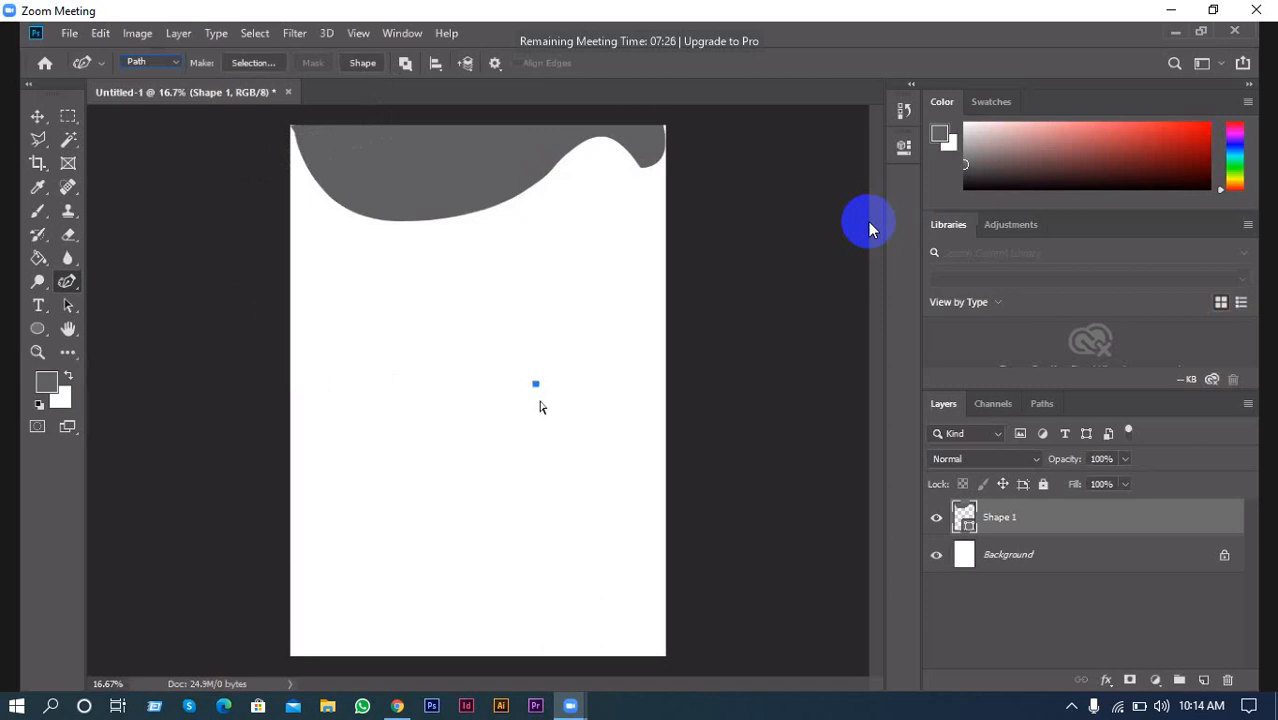
Clear the stray path point and all of Shape 1 until only the Background layer is left
key("Delete")
key("Delete")
key("Delete")
key("Delete")
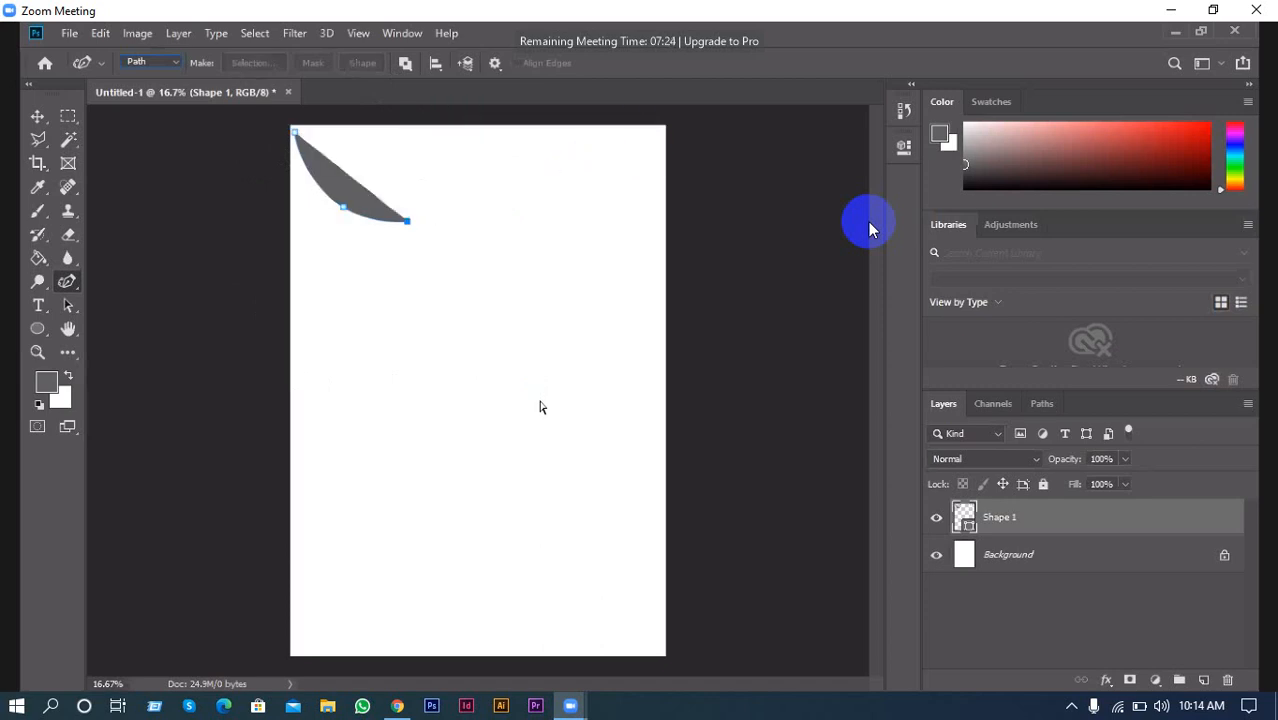
key("Delete")
key("Delete")
key("Delete")
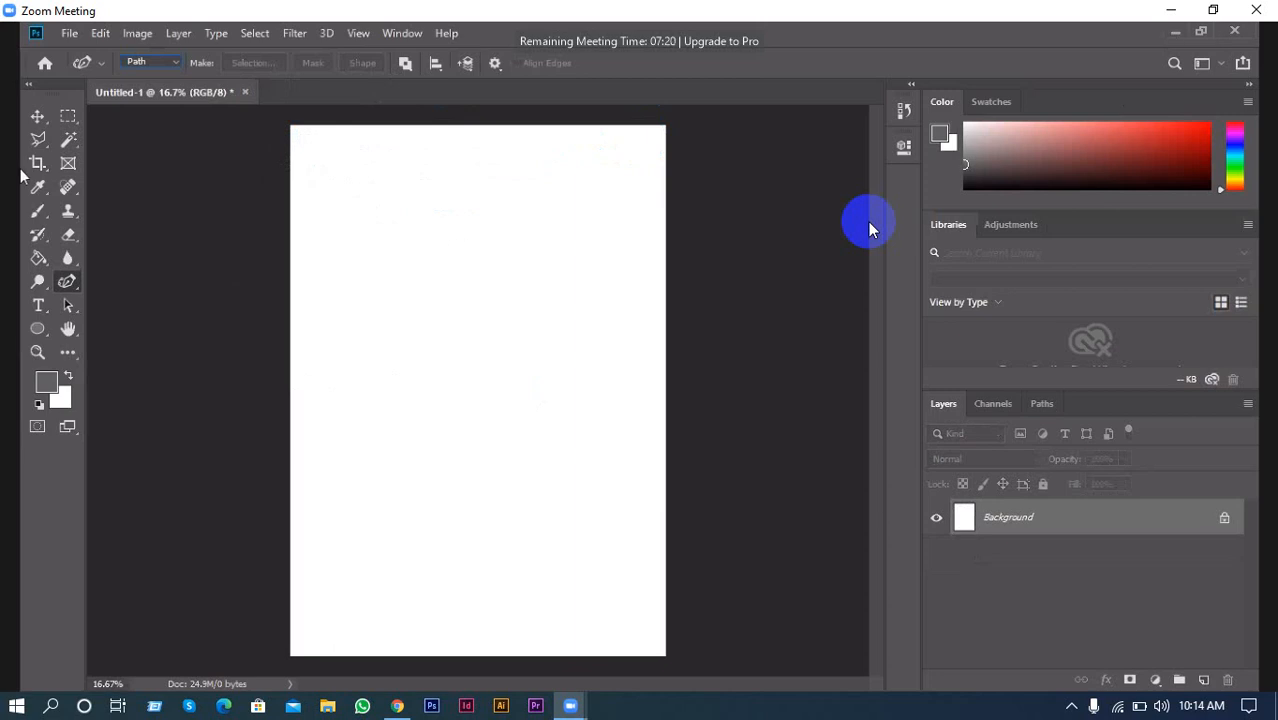
Open the portrait JPG whose name begins with 109302727 from the Desktop, and undo the accidental edit to its Background layer
left_click(84, 38)
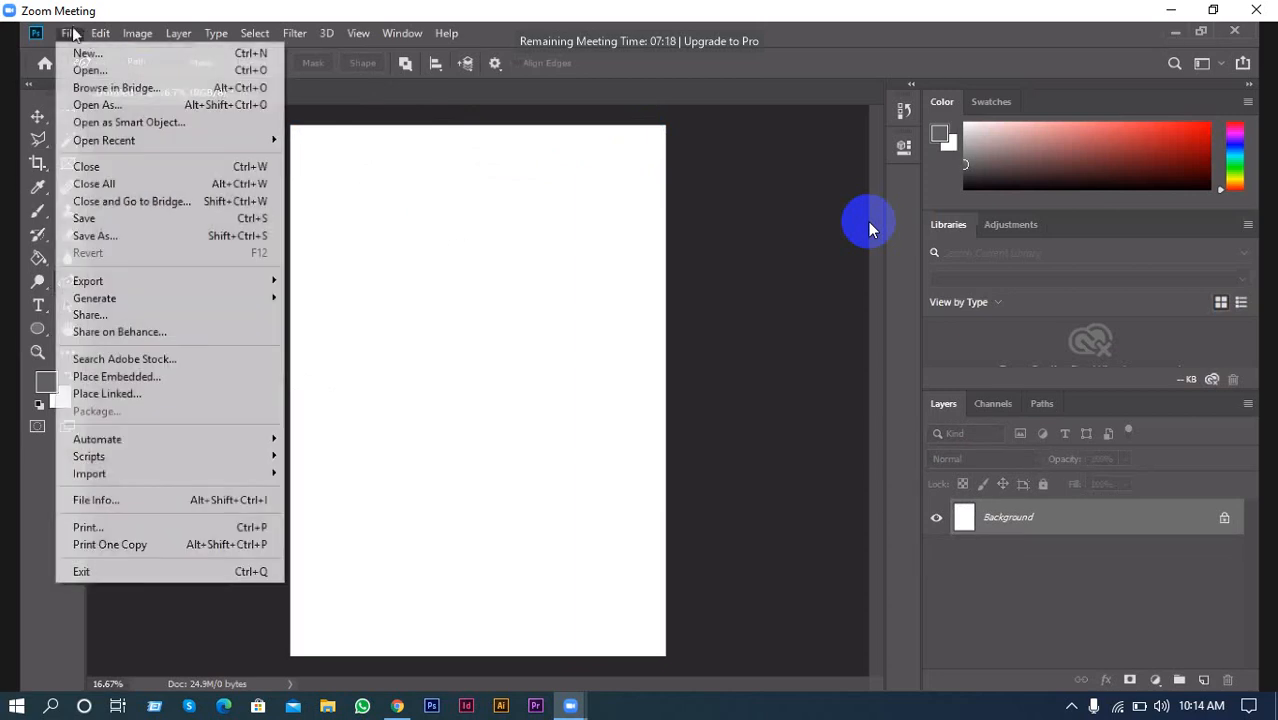
left_click(88, 71)
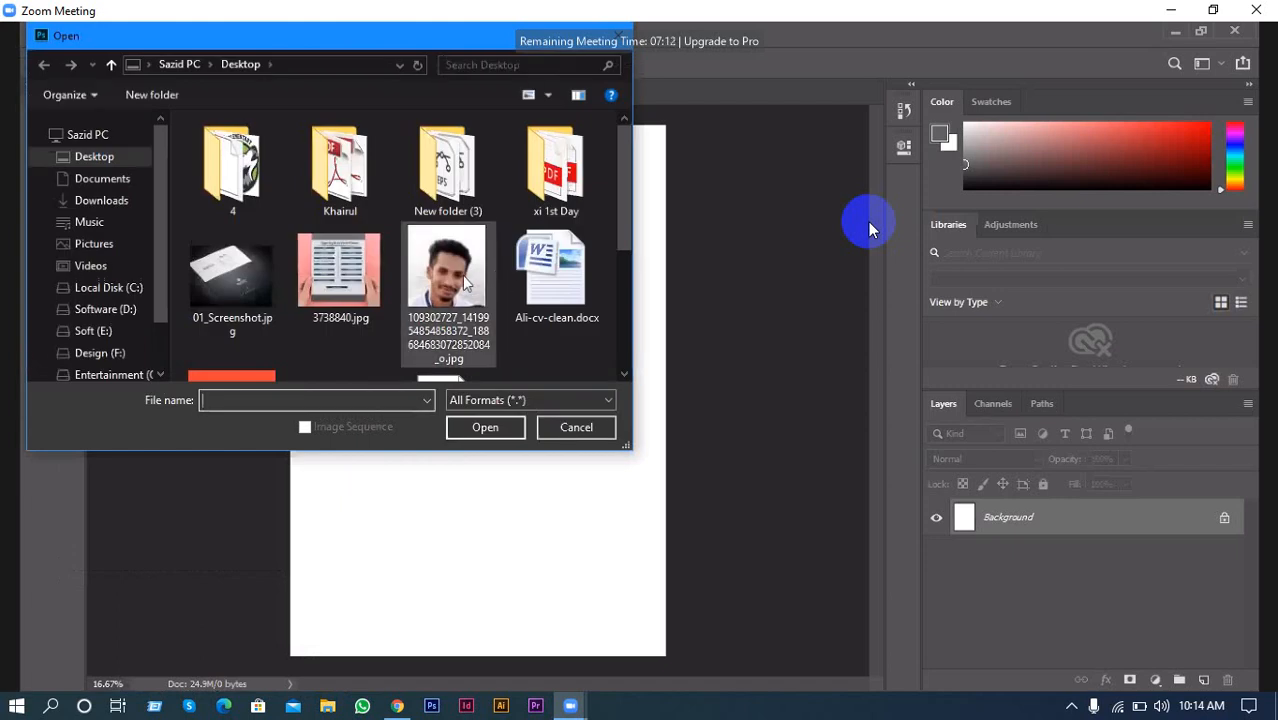
left_click(462, 275)
left_click(485, 428)
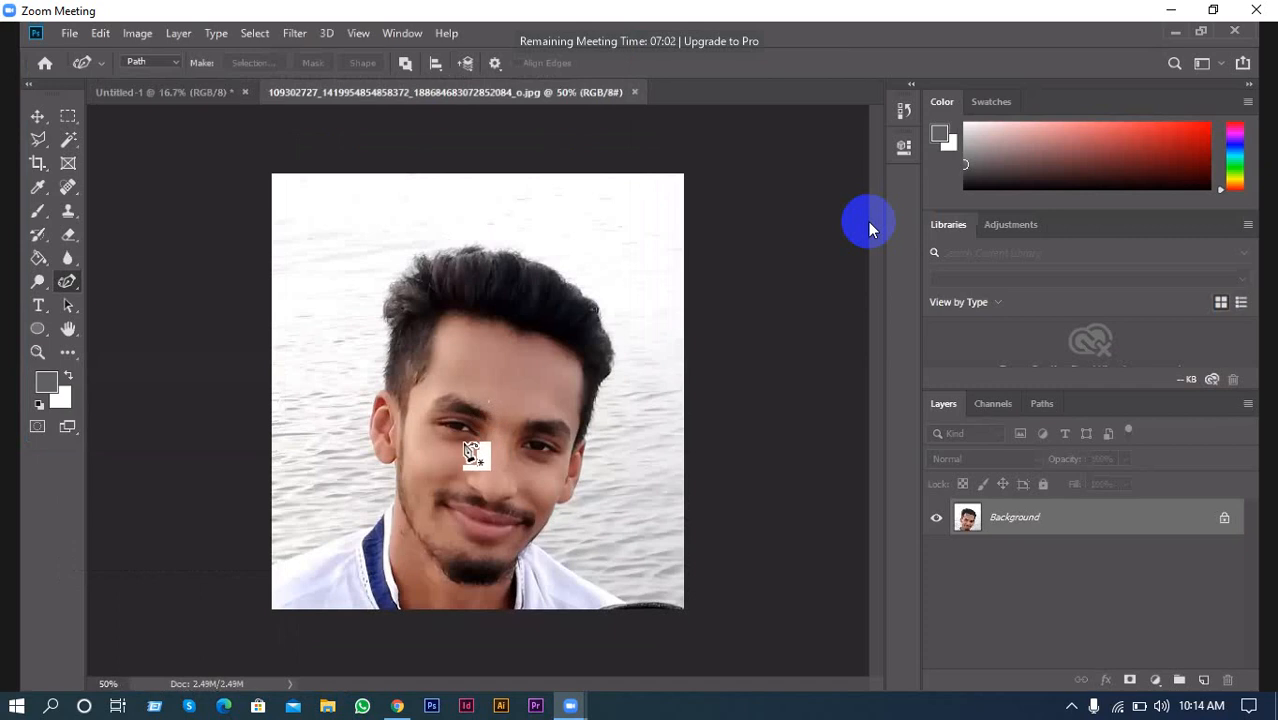
key("ctrl+BackSpace")
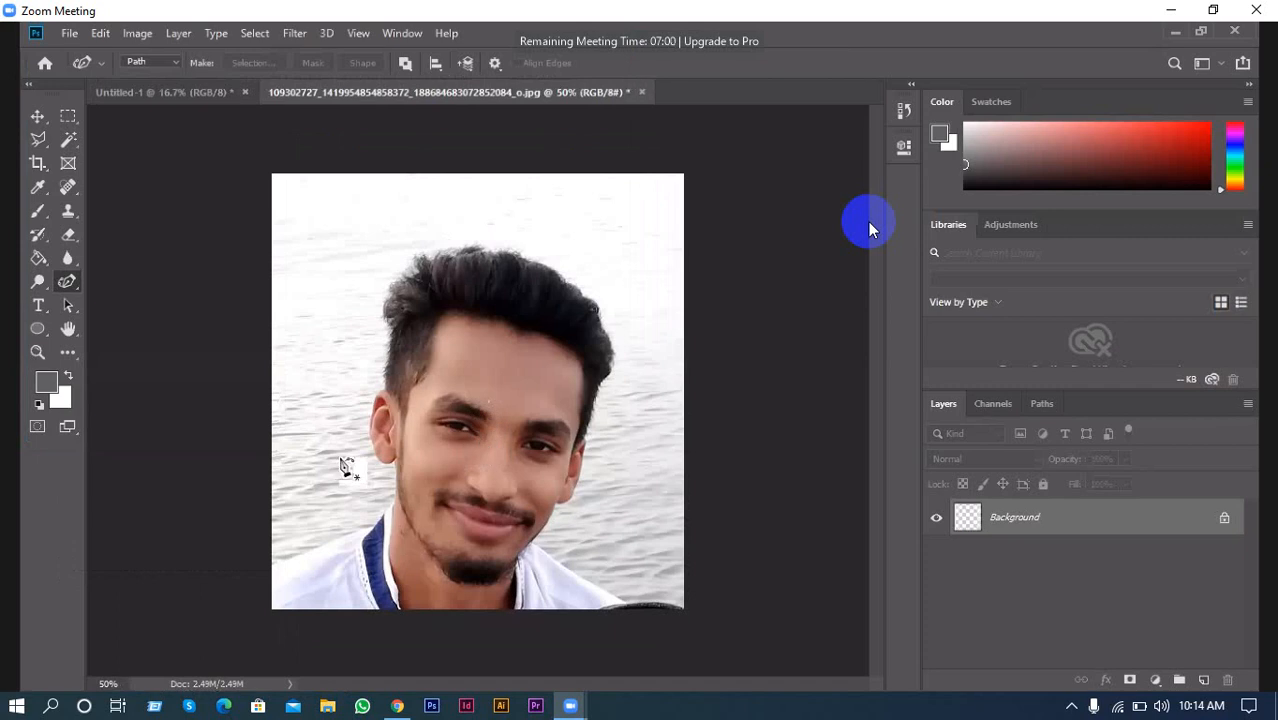
key("ctrl+z")
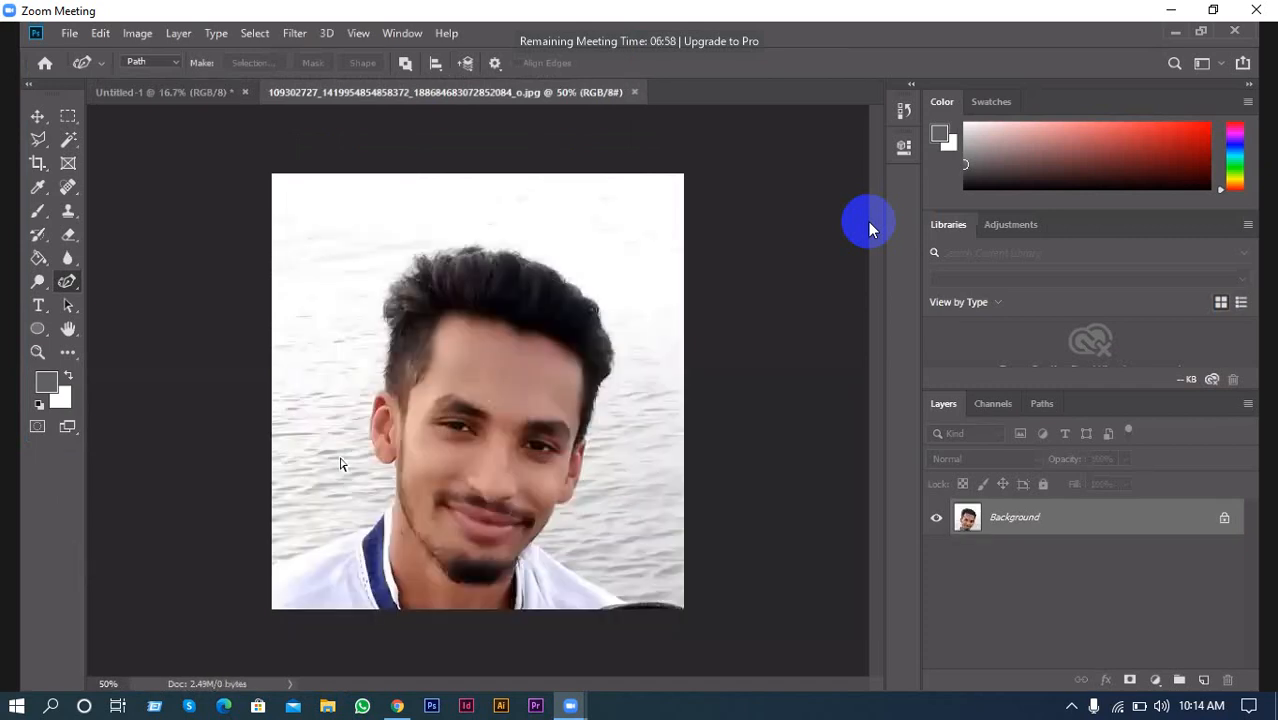
Try to trace the left shoulder edge up to the blue collar with the Curvature Pen in Path mode
key("ctrl+plus")
left_click_drag(375, 492, 441, 269)
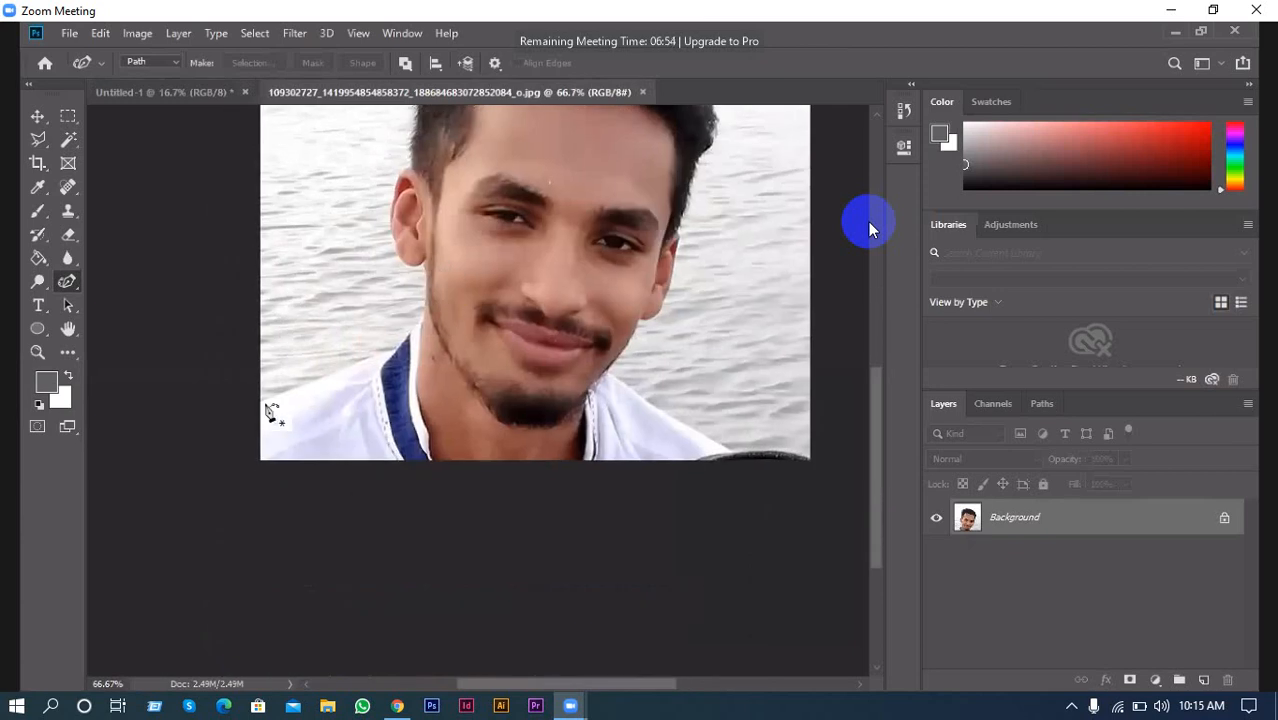
left_click(171, 64)
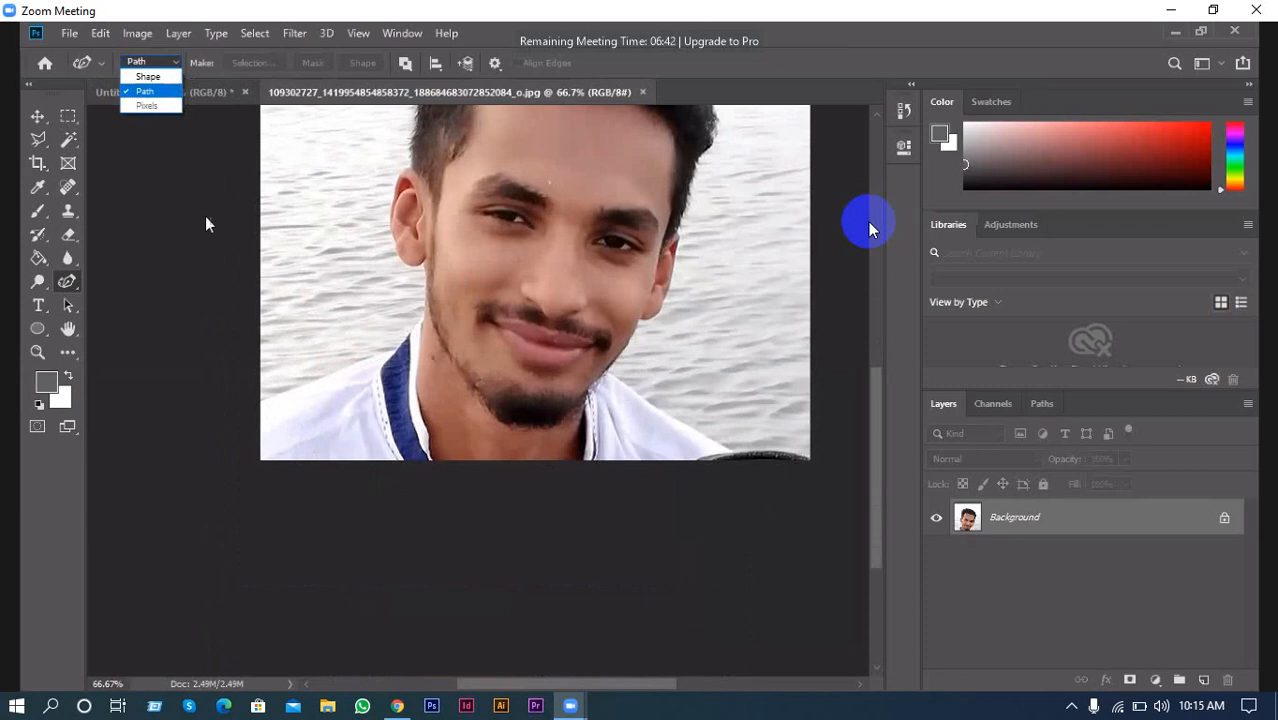
left_click(263, 408)
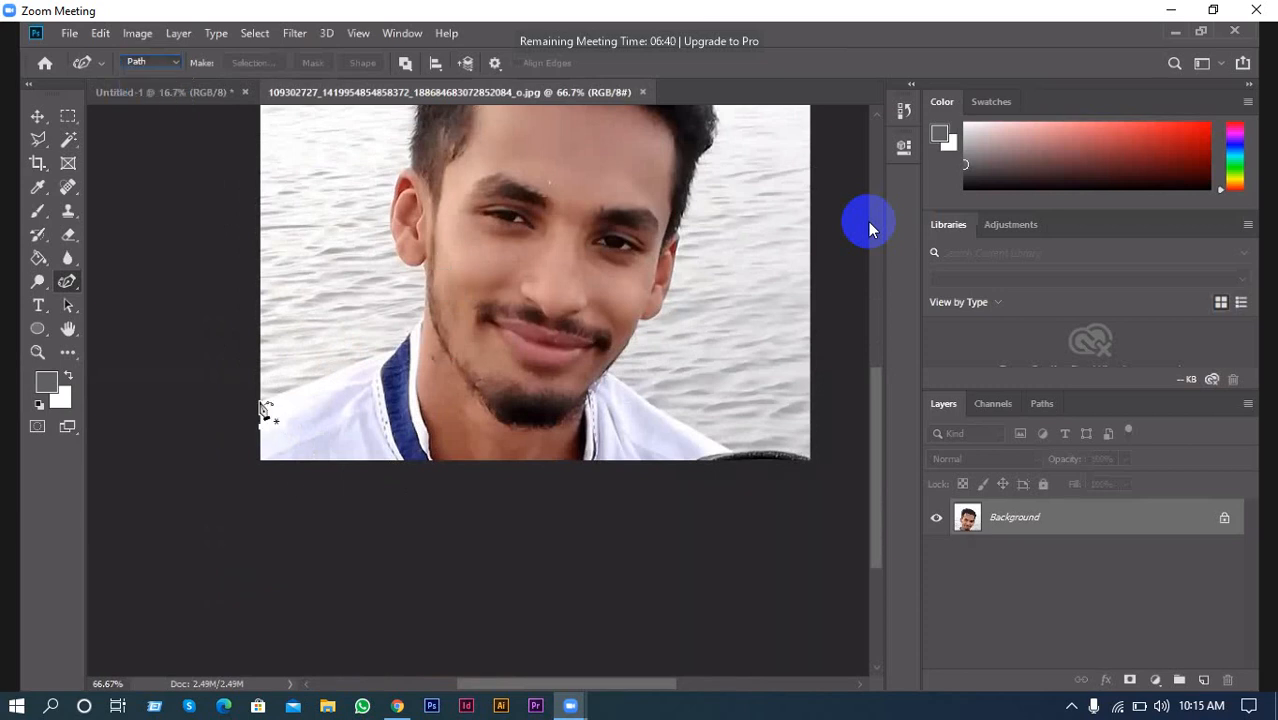
left_click(393, 352)
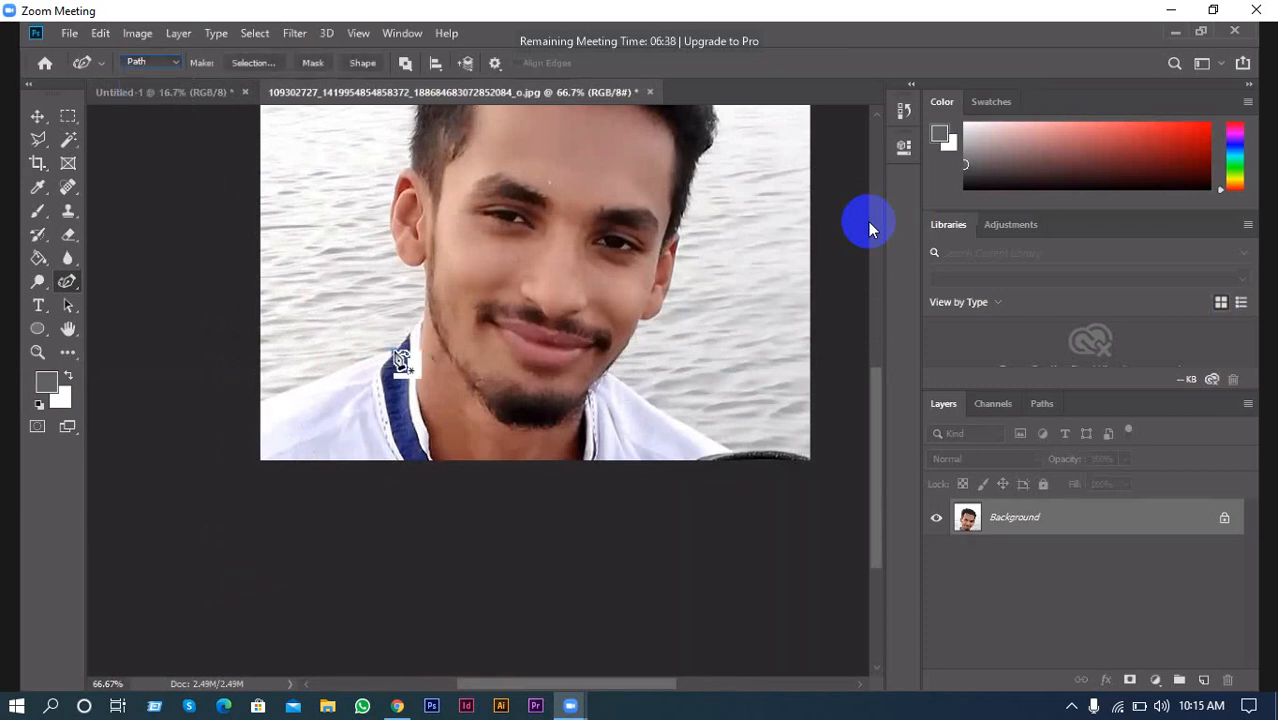
left_click(260, 401)
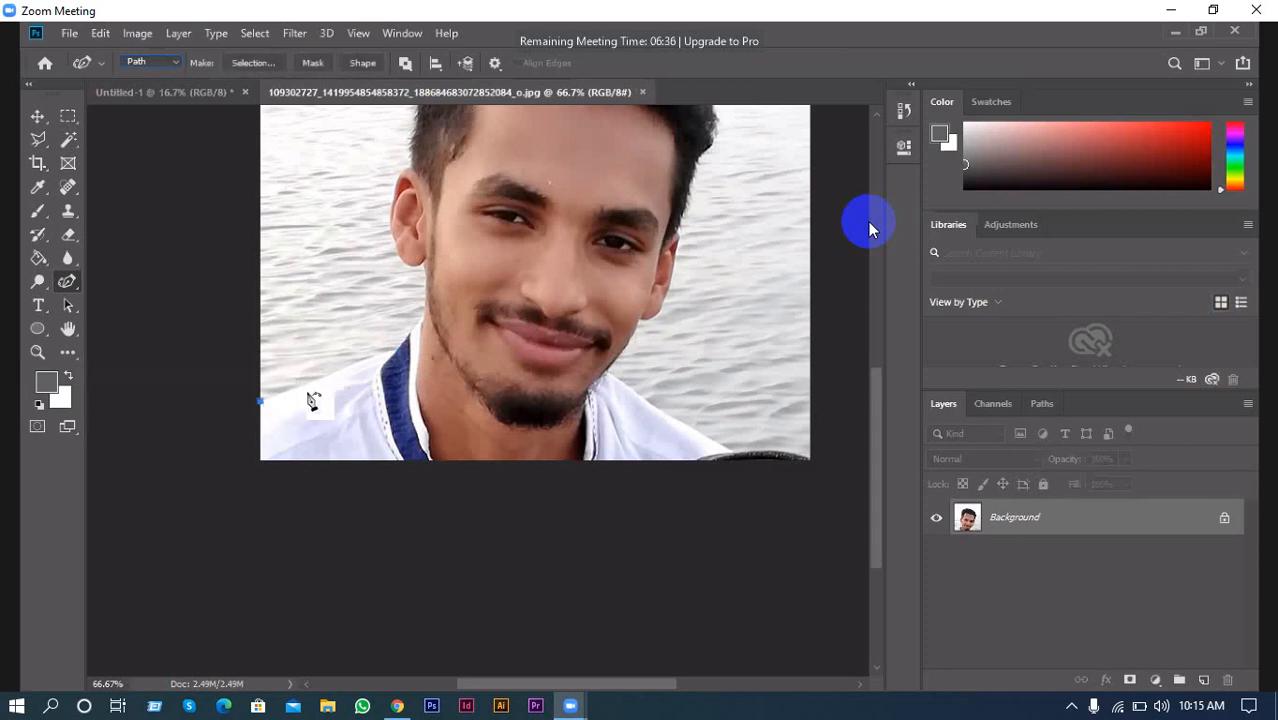
left_click(396, 350)
left_click(420, 322)
key("ctrl+z")
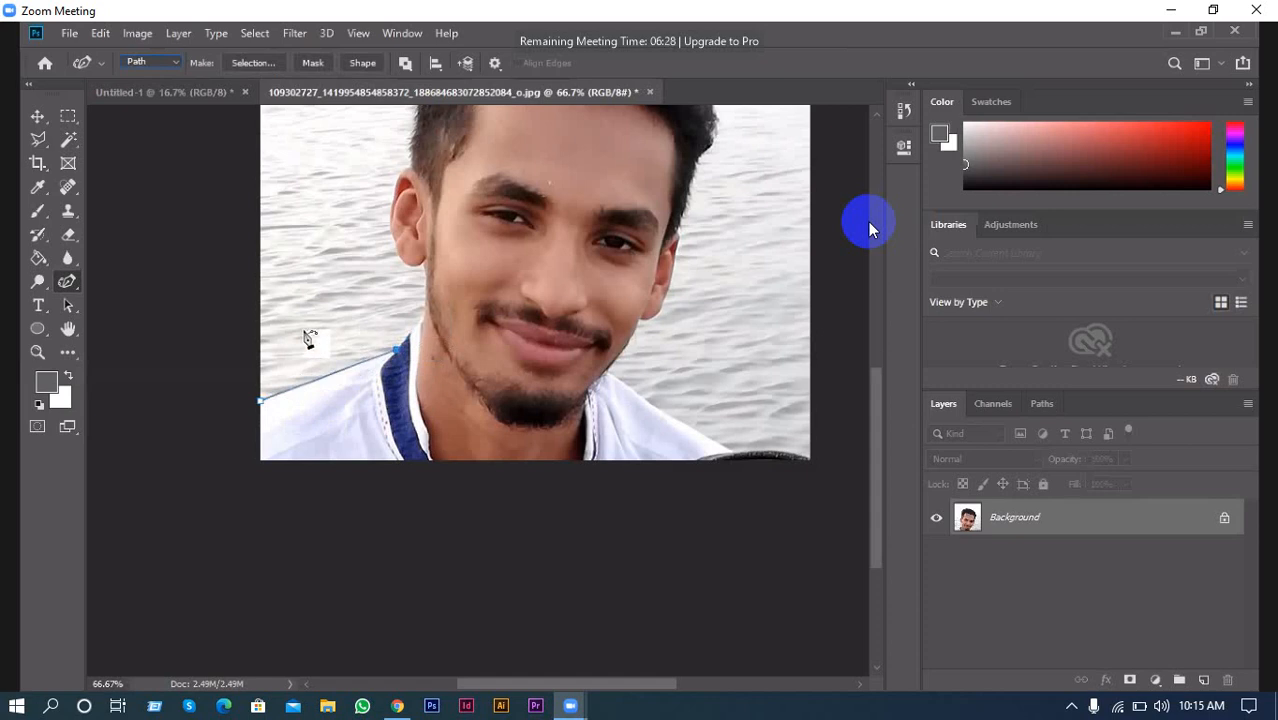
Switch to the Pen tool and trace a path from the photo's left edge along the shoulder, collar and neck to just below the ear
left_click(79, 284)
left_click_drag(76, 285, 112, 282)
left_click(260, 400)
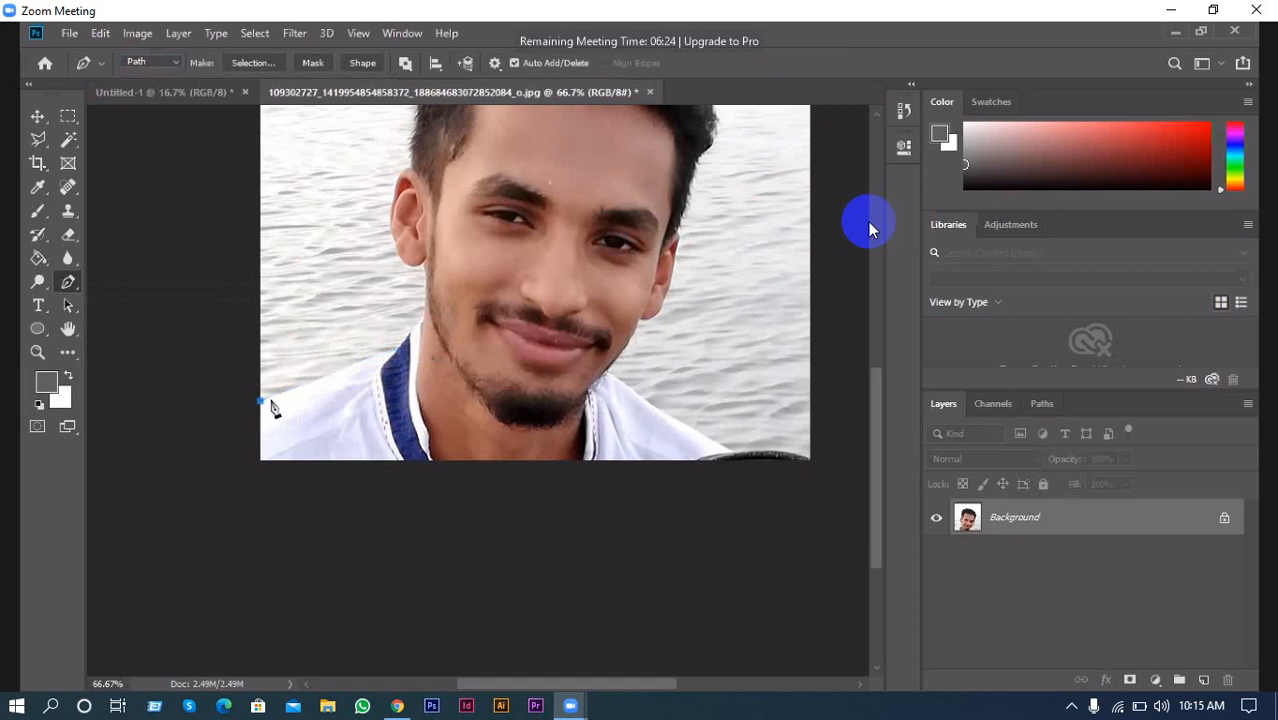
left_click(397, 346)
left_click(423, 319)
key("ctrl+plus")
key("ctrl+plus")
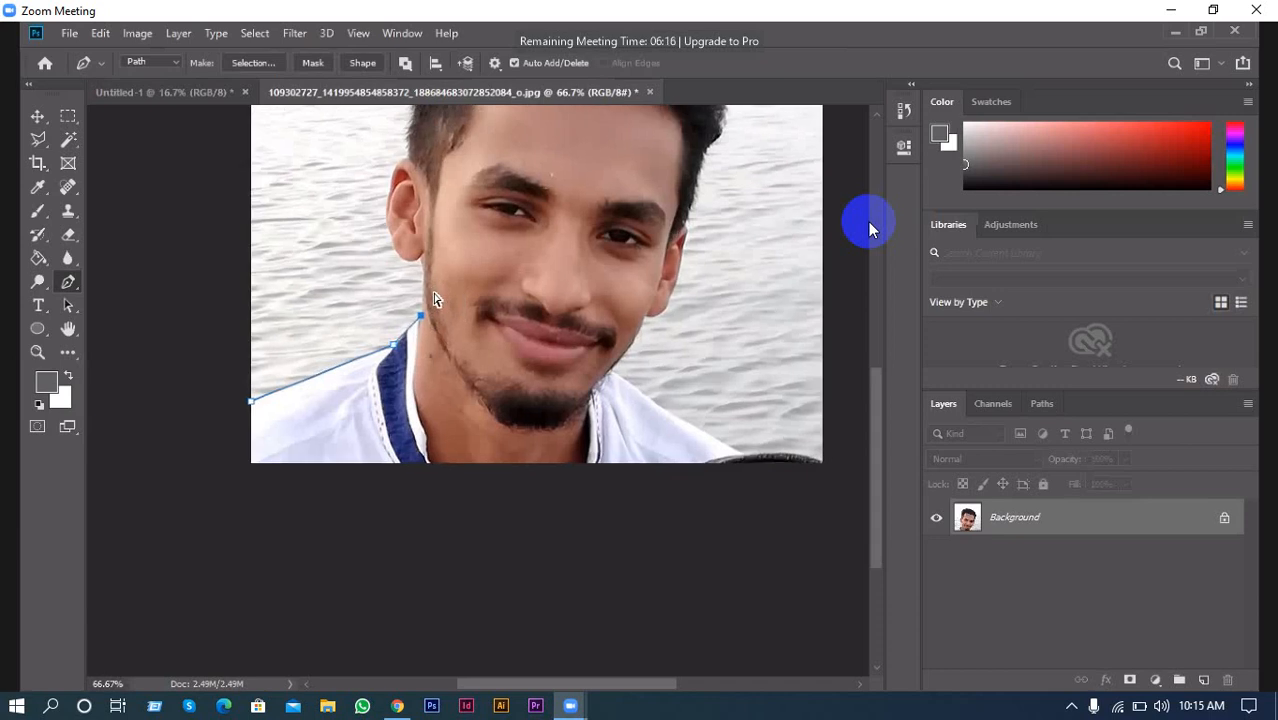
scroll(399, 257, "up", 5)
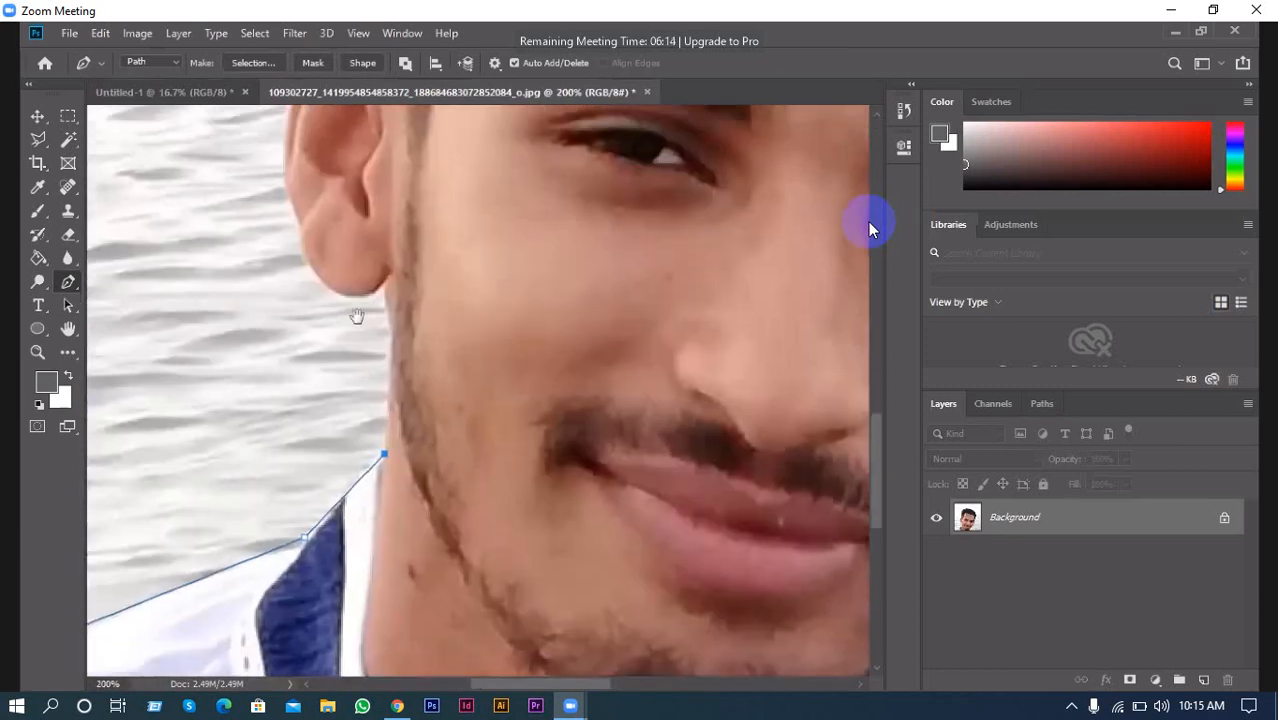
left_click(392, 335)
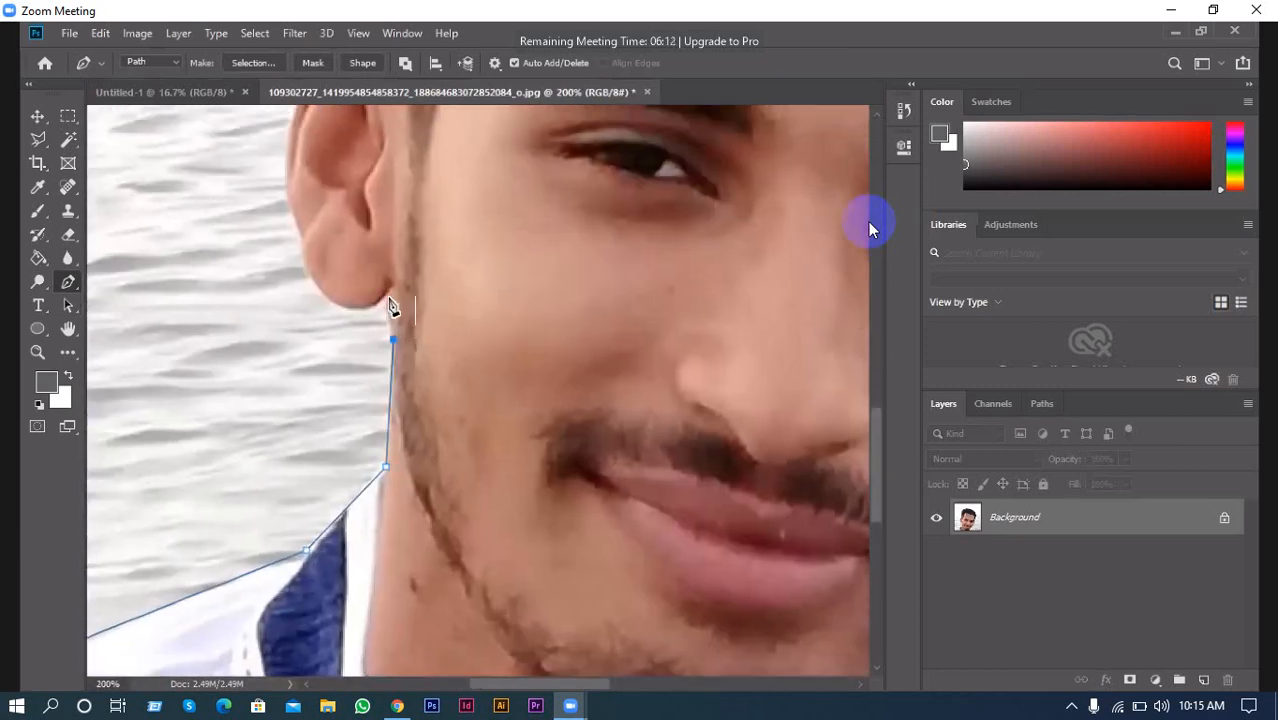
Extend the path around the left earlobe and up the lower outer ear, removing the outgoing handles at the earlobe points
left_click_drag(378, 293, 384, 275)
left_click(381, 296)
left_click_drag(320, 286, 308, 293)
left_click(340, 305, "alt")
left_click_drag(301, 240, 291, 200)
left_click(301, 240, "alt")
left_click_drag(285, 162, 283, 115)
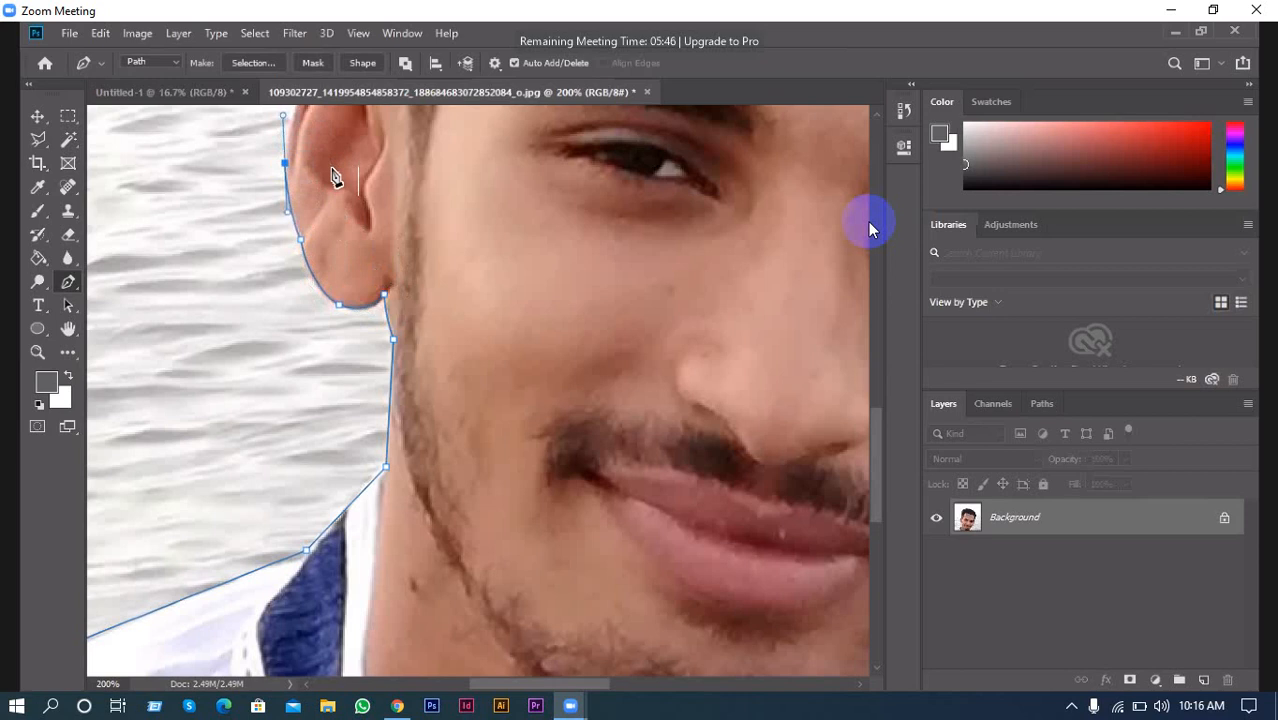
Continue the path over the upper part of the left ear to where it meets the hair
left_click_drag(355, 187, 374, 346)
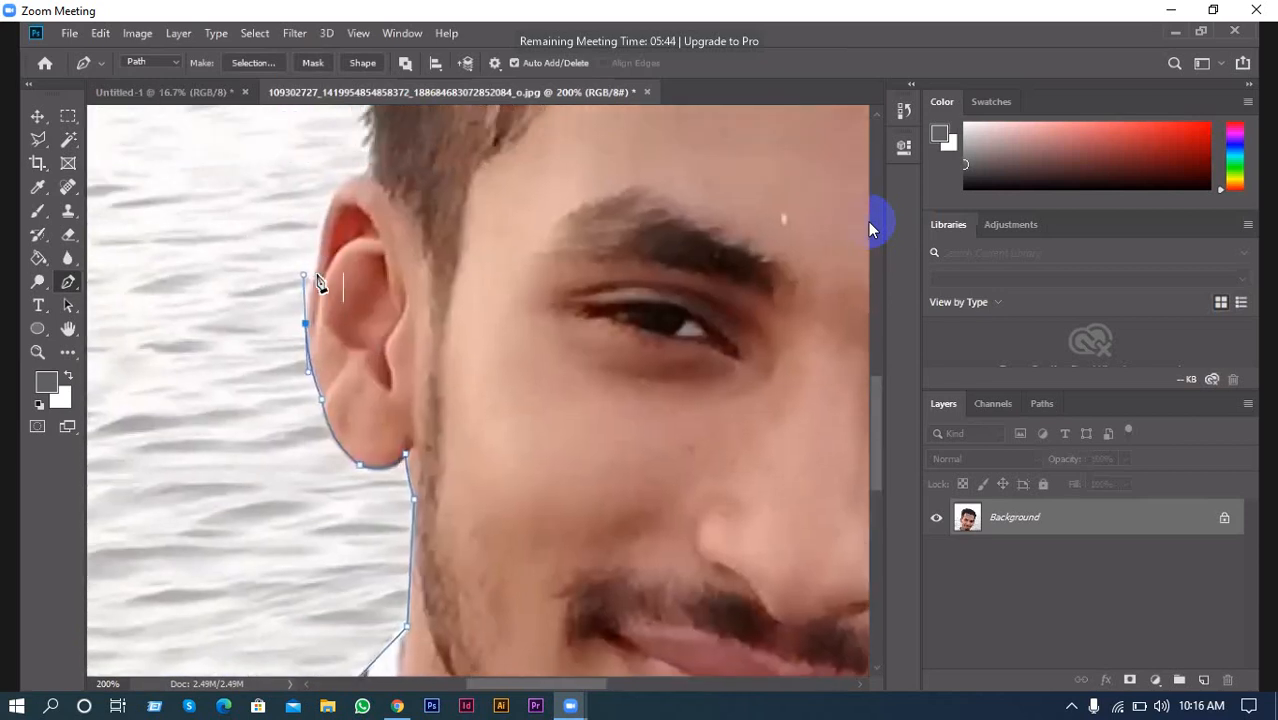
left_click_drag(320, 274, 304, 326)
left_click(305, 324, "alt")
left_click(318, 244)
left_click(340, 183)
left_click(370, 176)
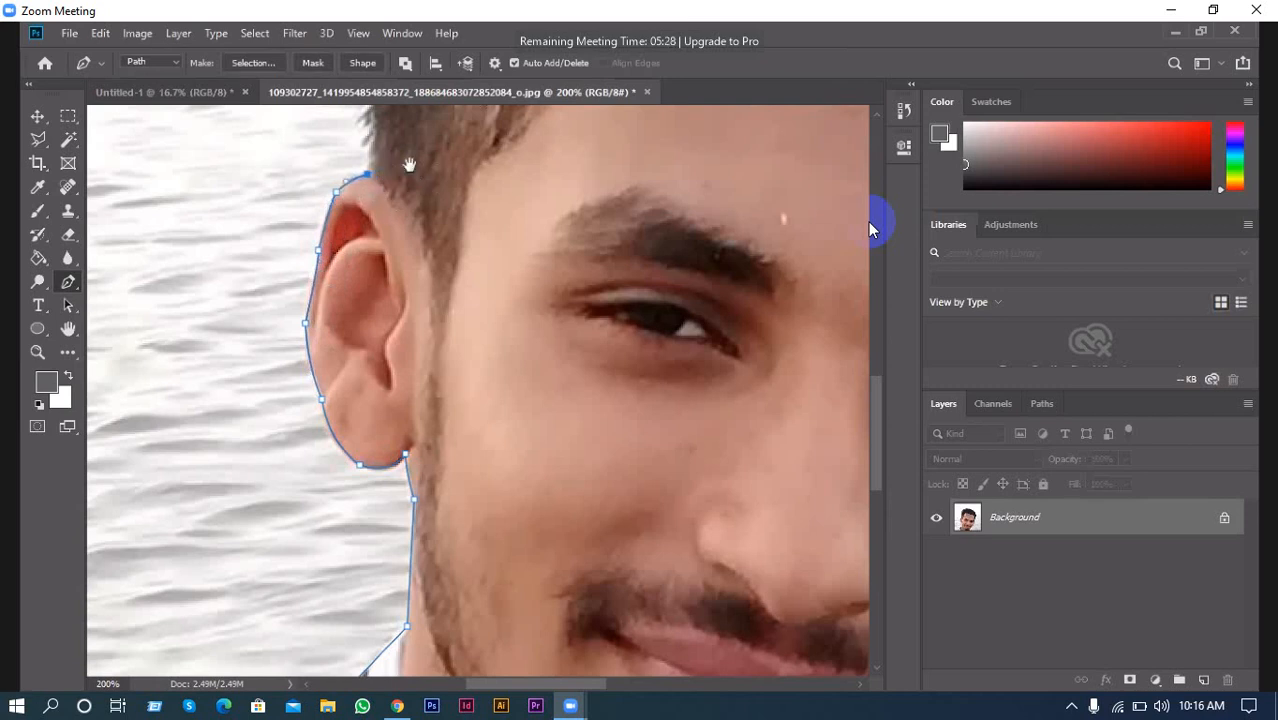
Trace the side hair above the left ear with a curved anchor point and remove its outgoing handle
left_click_drag(432, 242, 461, 445)
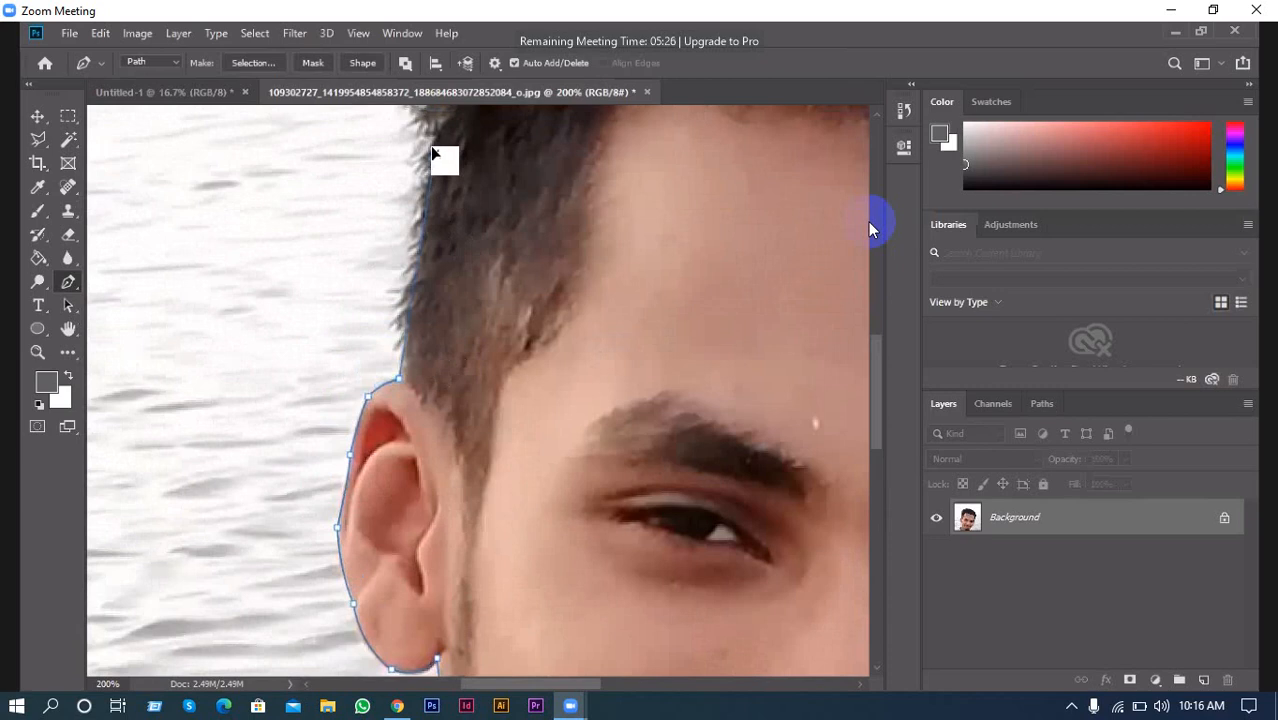
left_click_drag(437, 139, 445, 123)
left_click_drag(468, 165, 468, 354)
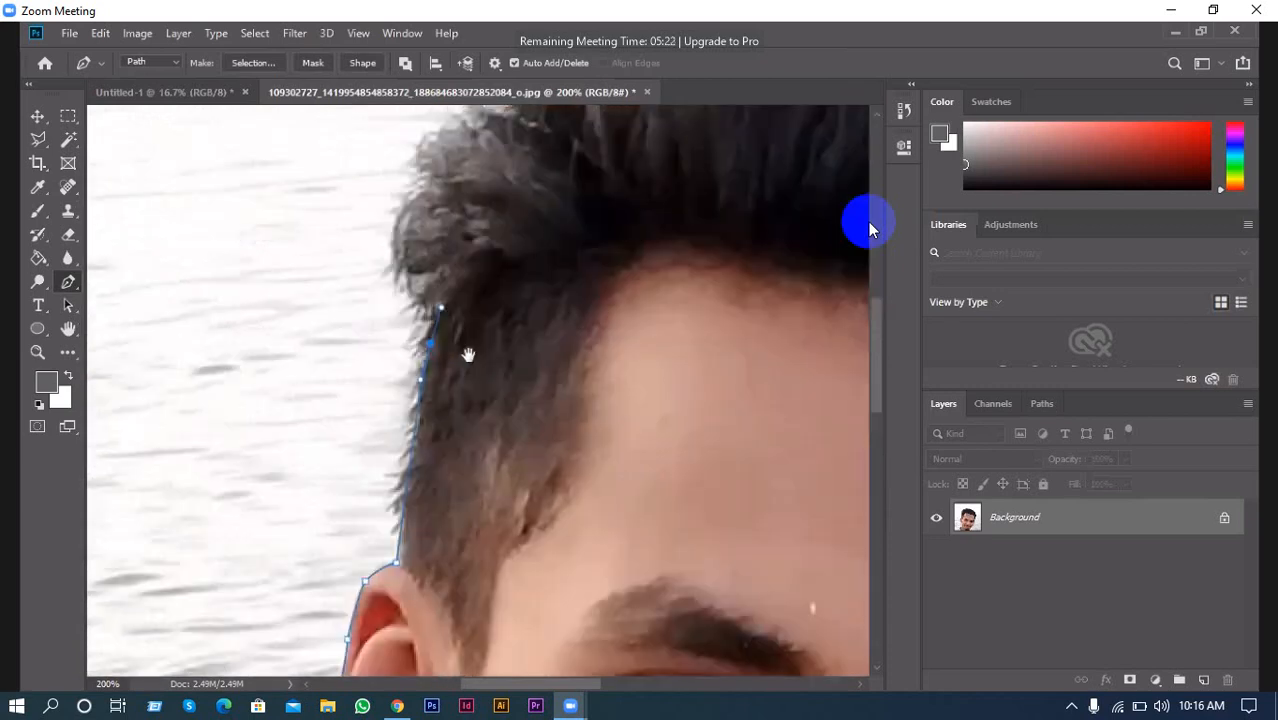
left_click(431, 345, "alt")
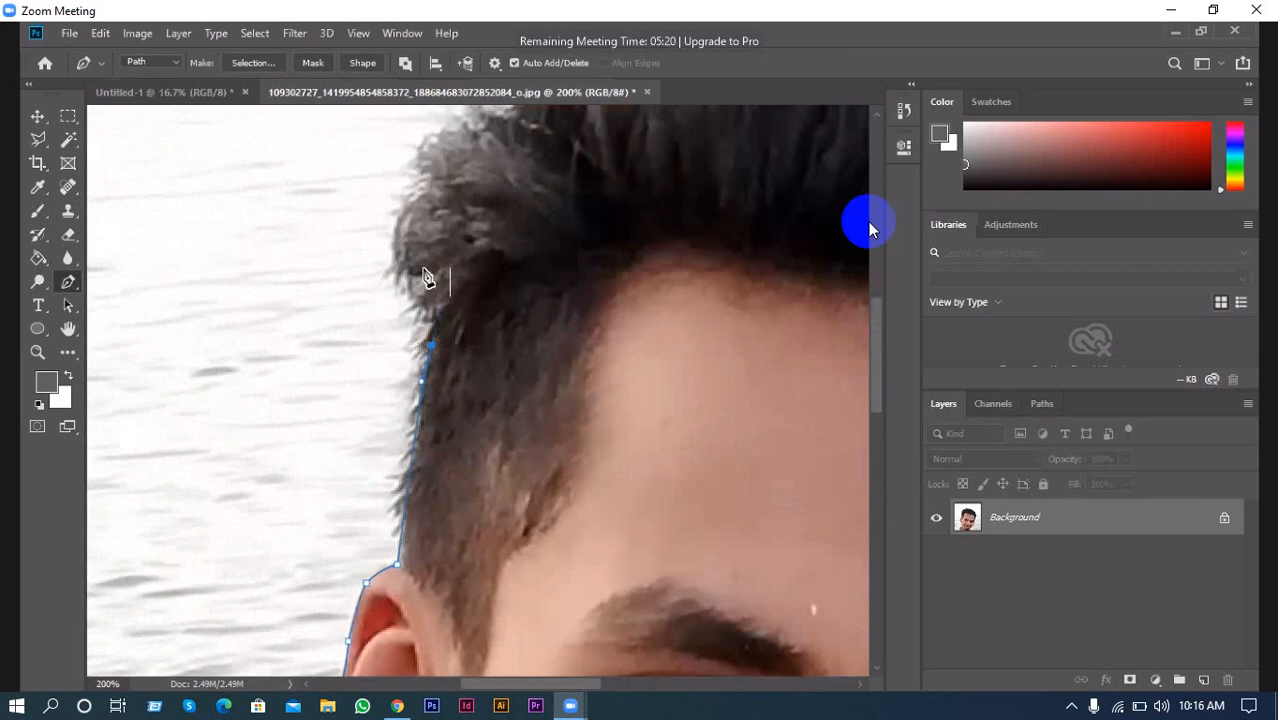
Try to trace the upper-left hair tuft and front hairline with two long curves, then undo those points
left_click_drag(411, 222, 393, 167)
left_click(412, 222, "alt")
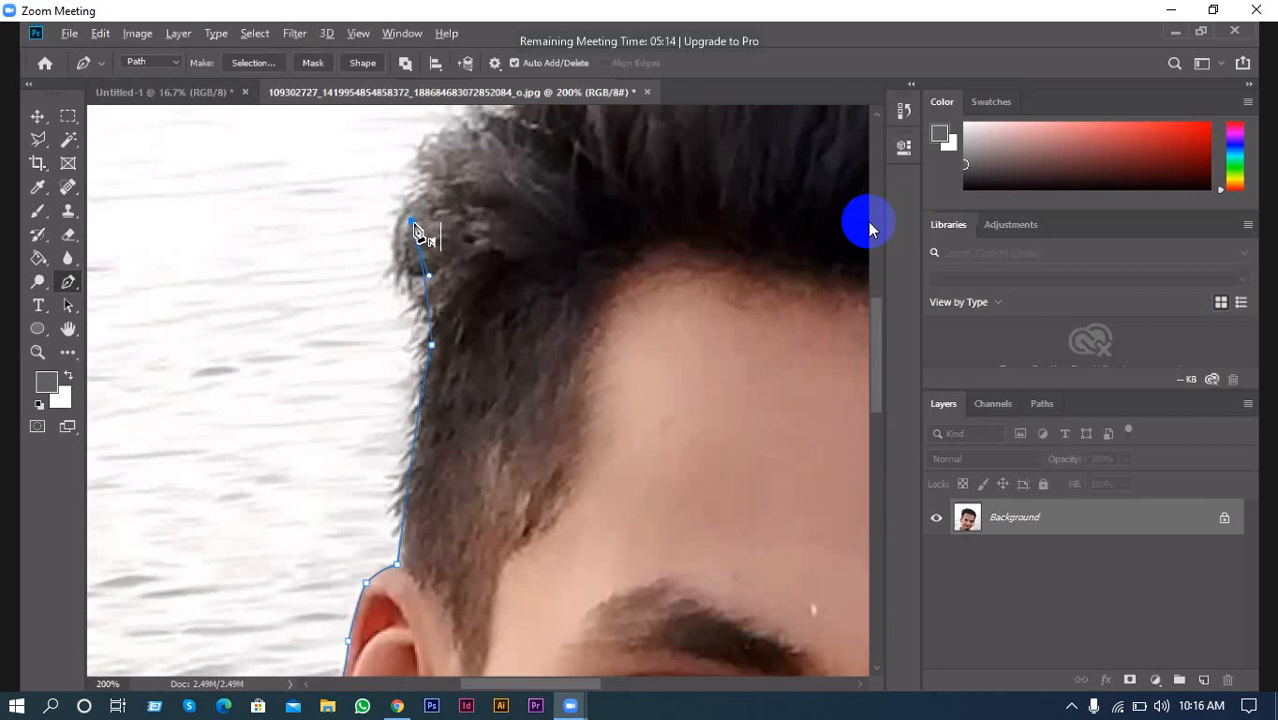
scroll(530, 237, "up", 3)
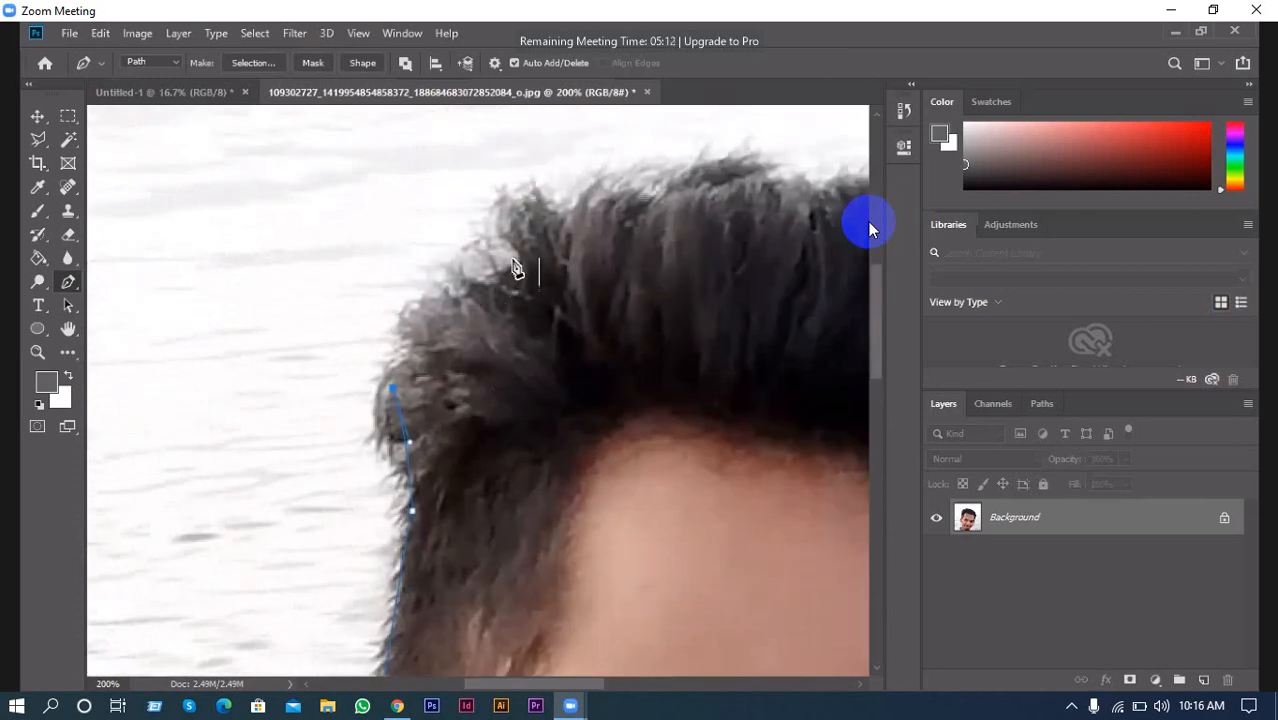
left_click_drag(545, 231, 651, 187)
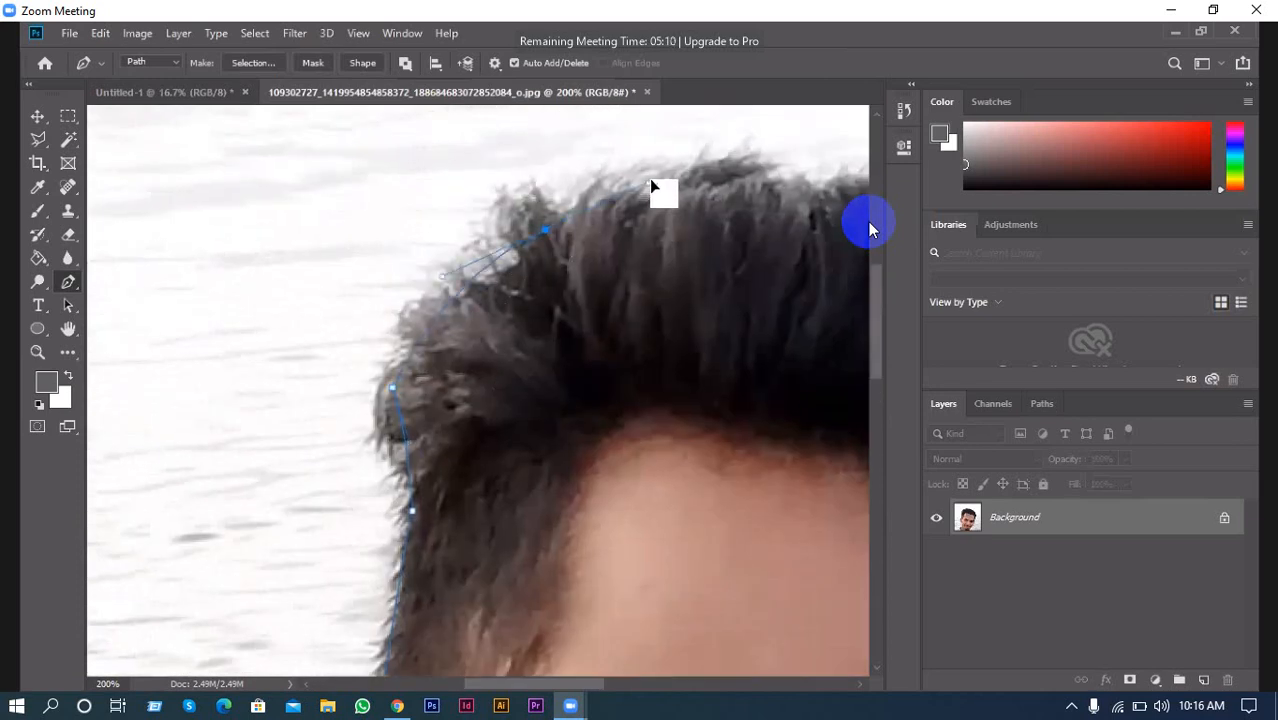
key("ctrl+z")
key("ctrl+z")
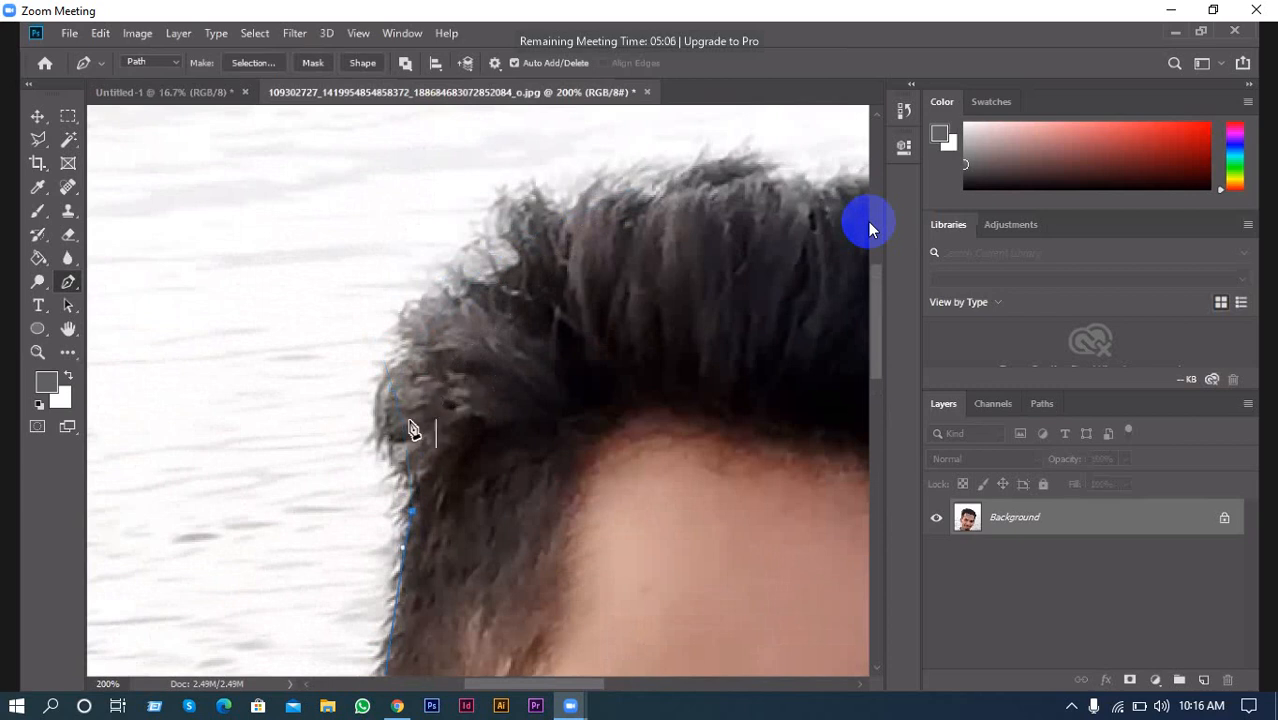
Trace the upper-left hair tuft and the top of the hair with shorter curved path segments
left_click_drag(408, 420, 410, 363)
left_click_drag(445, 312, 458, 300)
left_click_drag(601, 213, 687, 208)
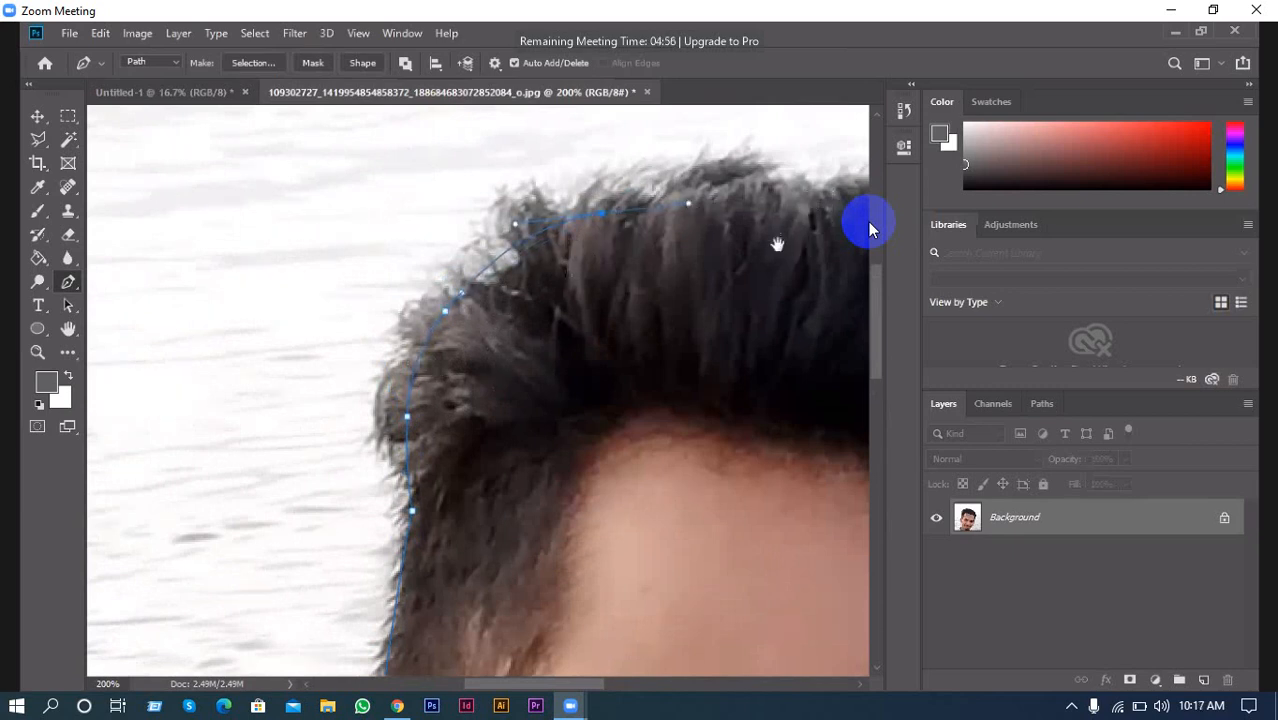
left_click_drag(776, 245, 395, 299)
left_click_drag(676, 268, 841, 320)
Continue the path down the right side of the hair to the notch above the sideburn, removing the last point's outgoing handle
left_click_drag(716, 351, 424, 292)
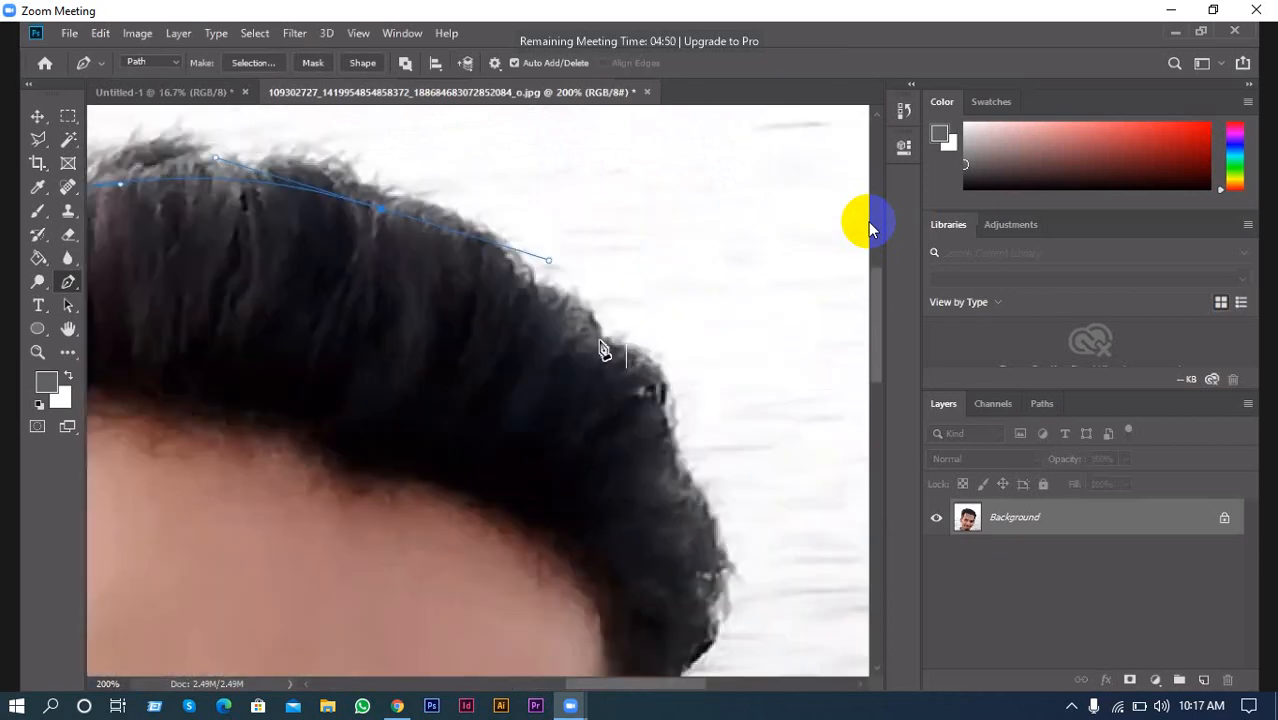
left_click_drag(608, 349, 633, 376)
scroll(648, 420, "down", 3)
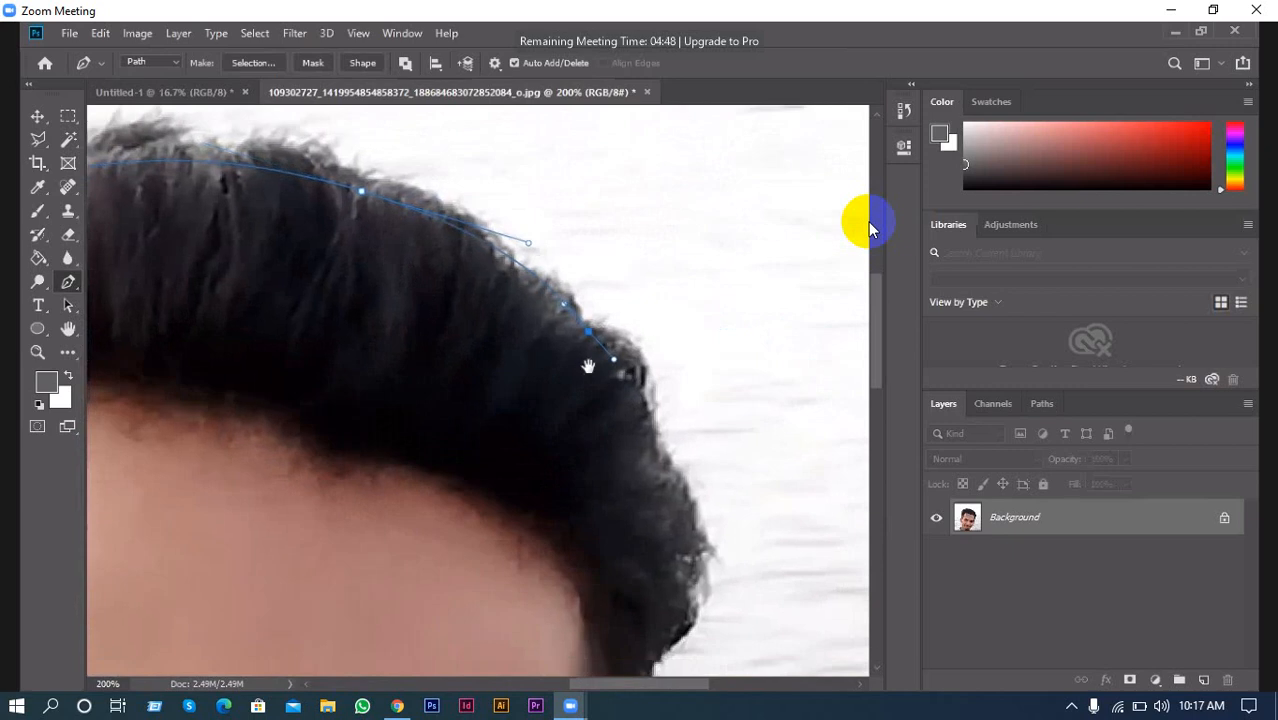
left_click_drag(658, 447, 666, 491)
scroll(630, 455, "down", 3)
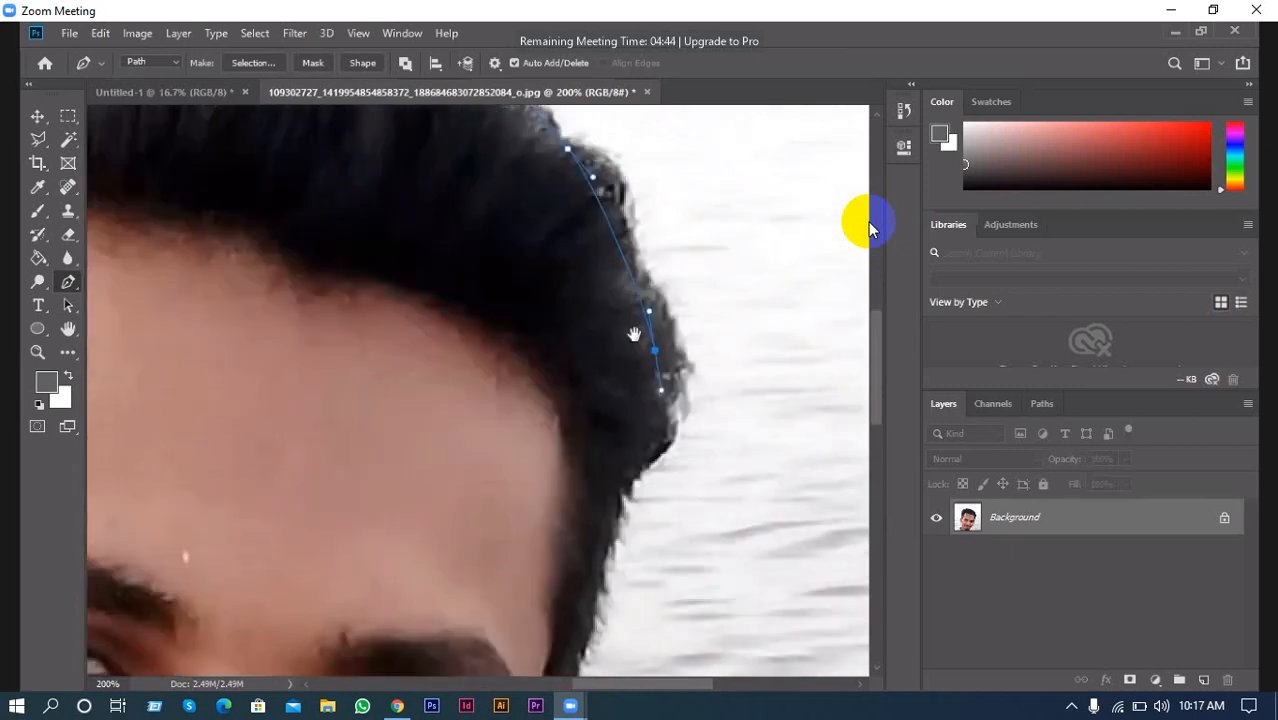
left_click_drag(624, 454, 596, 512)
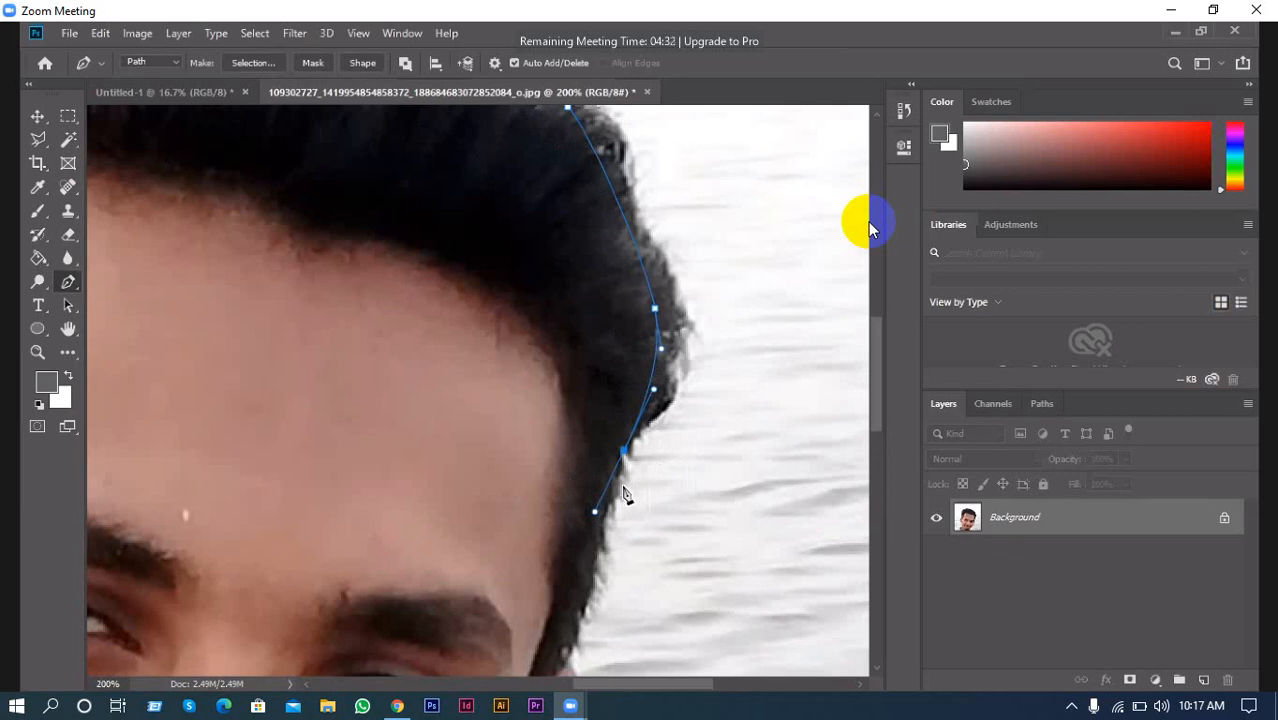
left_click(623, 453, "alt")
Trace the right sideburn down to the ear and along the ear's outer edge
left_click_drag(452, 486, 508, 306)
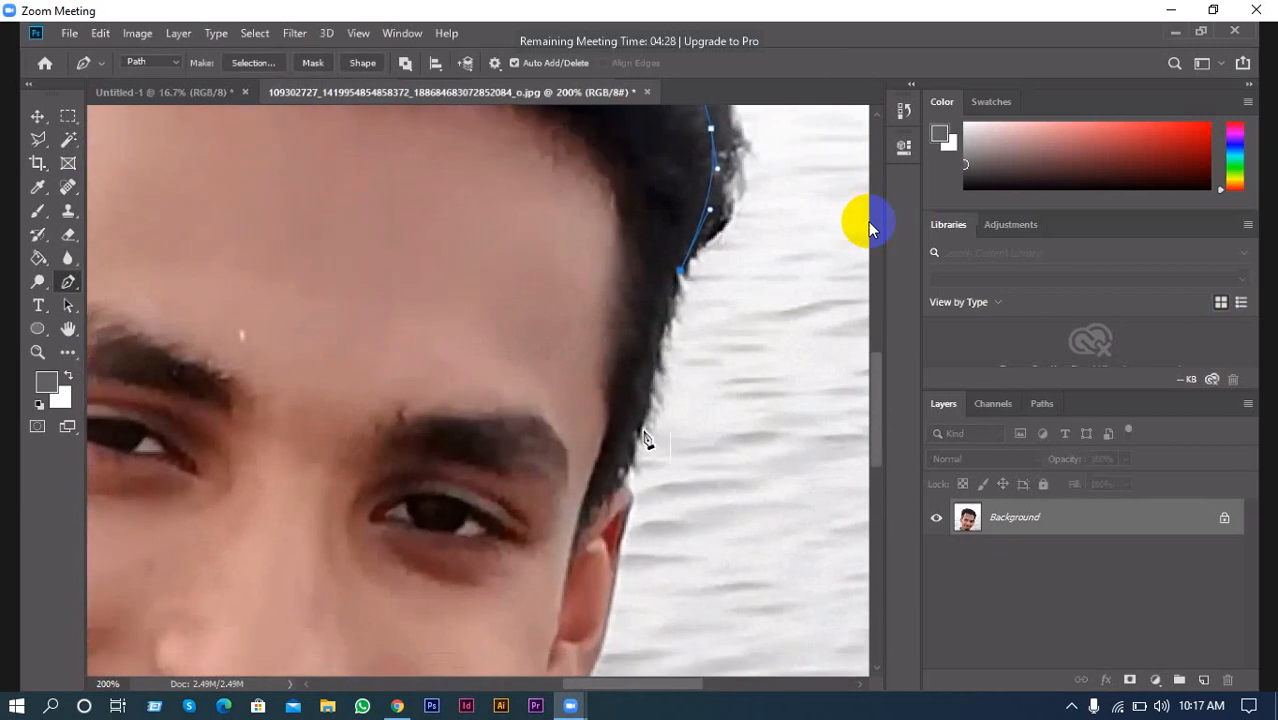
left_click(641, 428)
left_click_drag(537, 461, 543, 408)
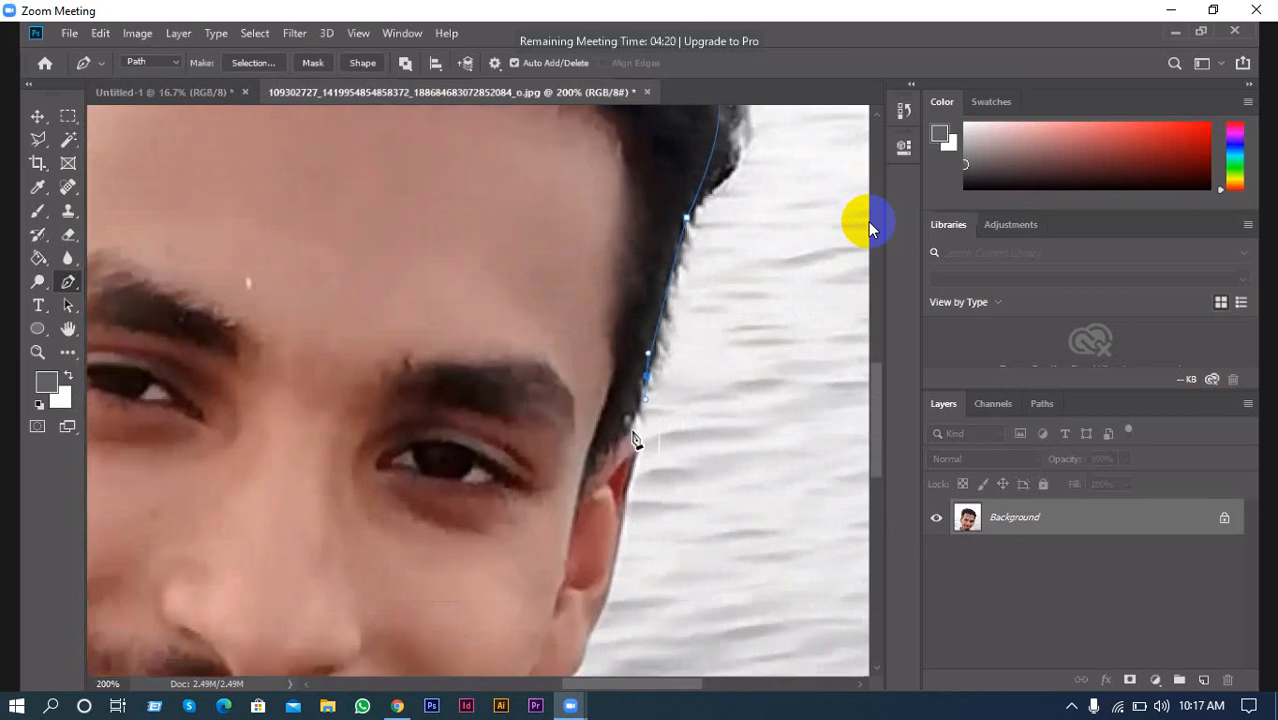
key("ctrl+z")
left_click(647, 378, "alt")
left_click(617, 550)
Curve the path around the right earlobe and end it where the lobe meets the jaw
left_click_drag(616, 551, 619, 394)
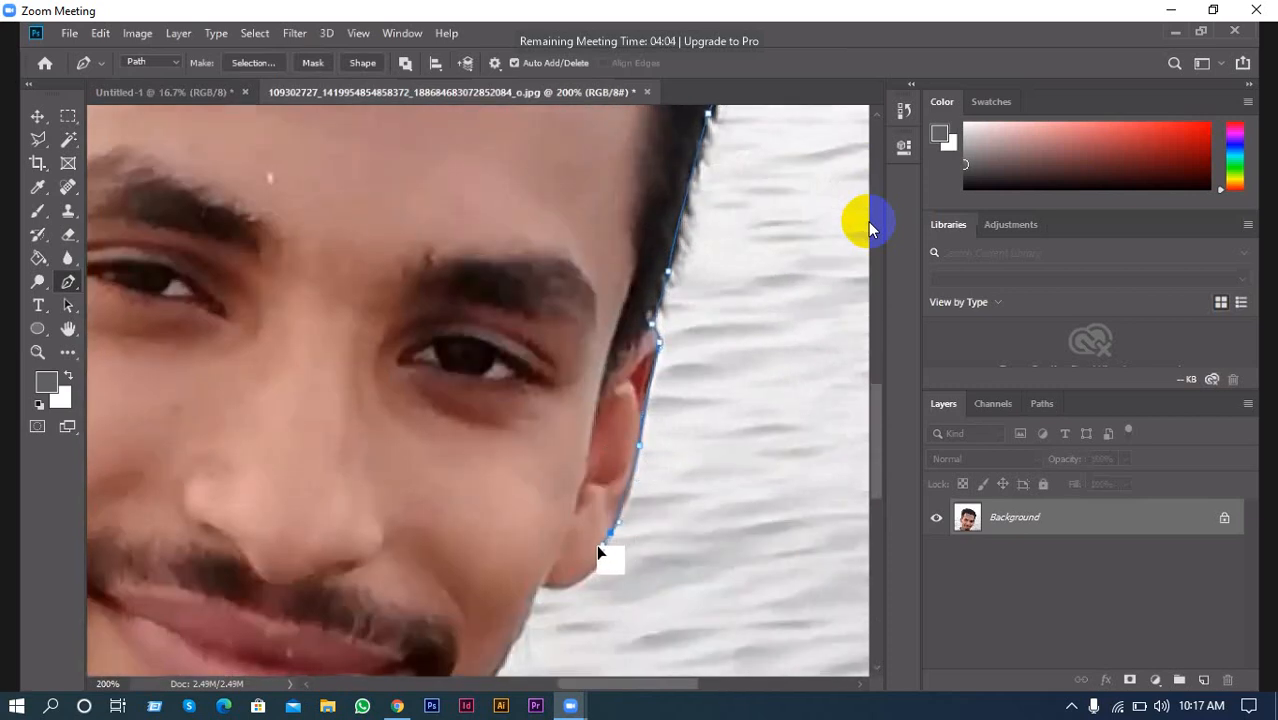
left_click_drag(596, 544, 526, 552)
left_click(611, 533, "alt")
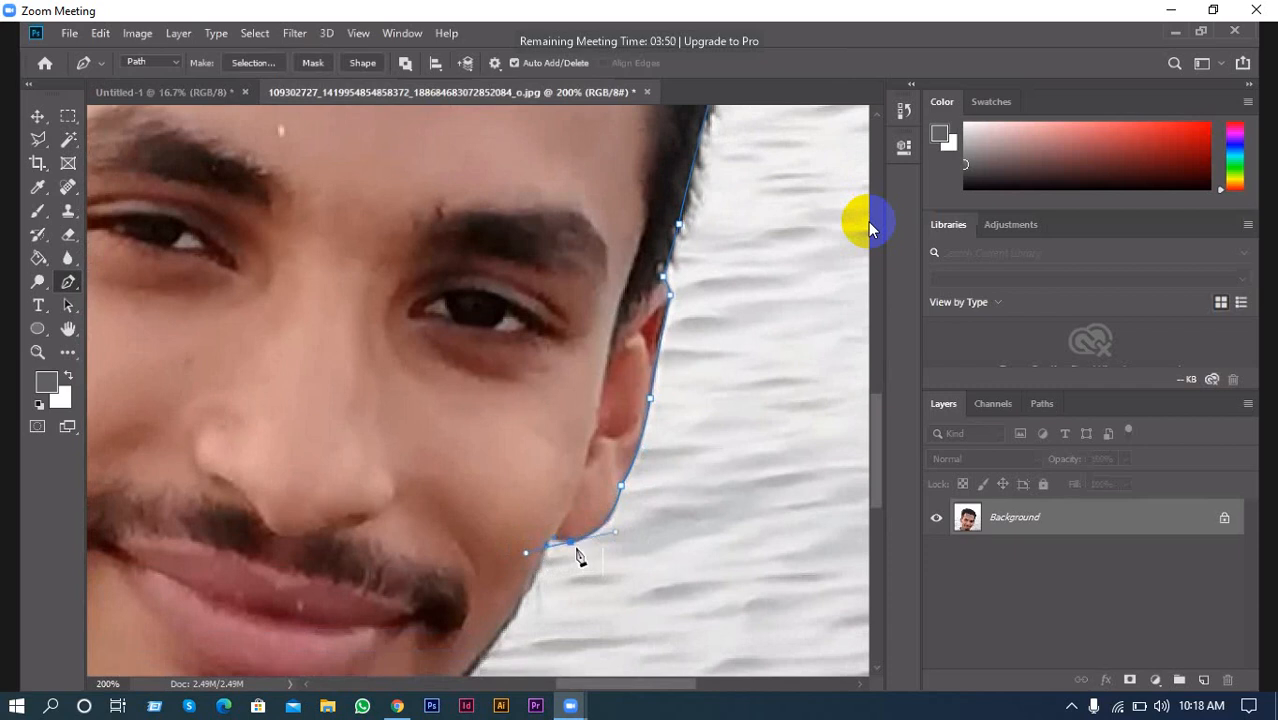
left_click(563, 542, "alt")
left_click(553, 541)
Trace the right jawline down to the shirt collar with a curved segment and remove the point's outgoing handle
left_click_drag(508, 555, 551, 379)
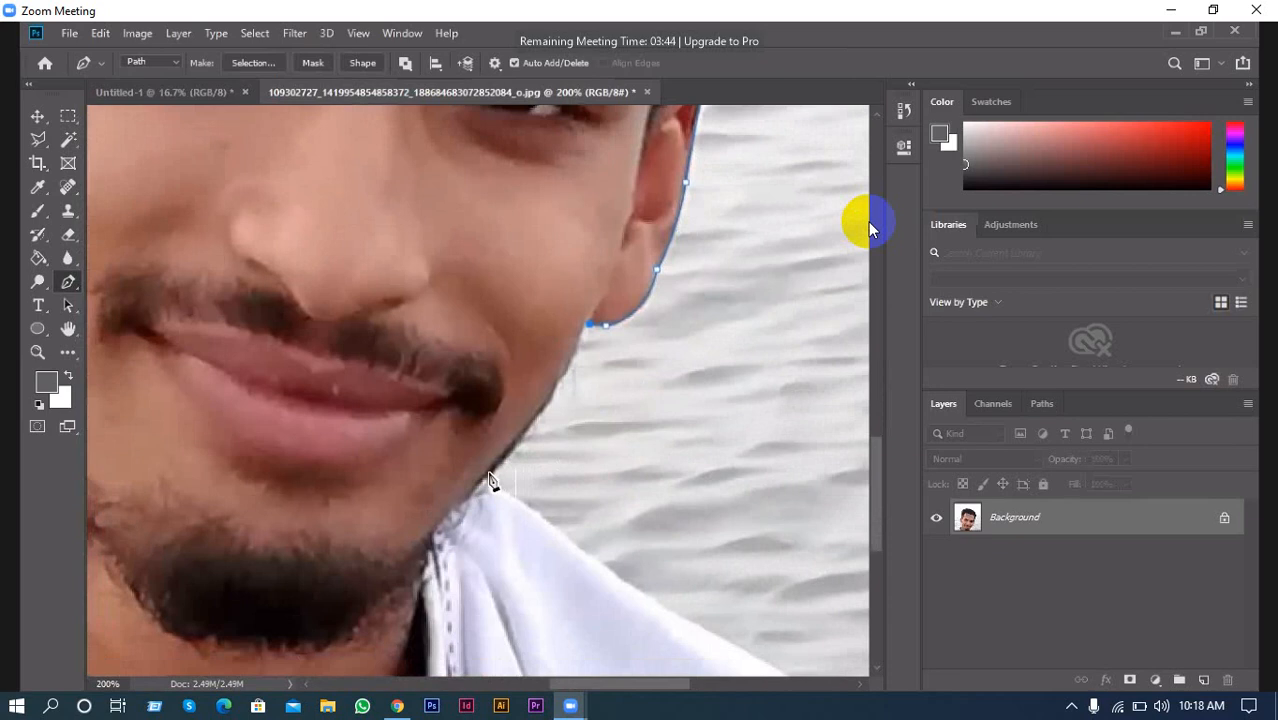
left_click_drag(489, 474, 432, 536)
left_click_drag(487, 477, 410, 549)
left_click(486, 479, "alt")
Trace the right shoulder from the collar to the dark object and on to the photo's bottom edge
left_click_drag(656, 613, 513, 503)
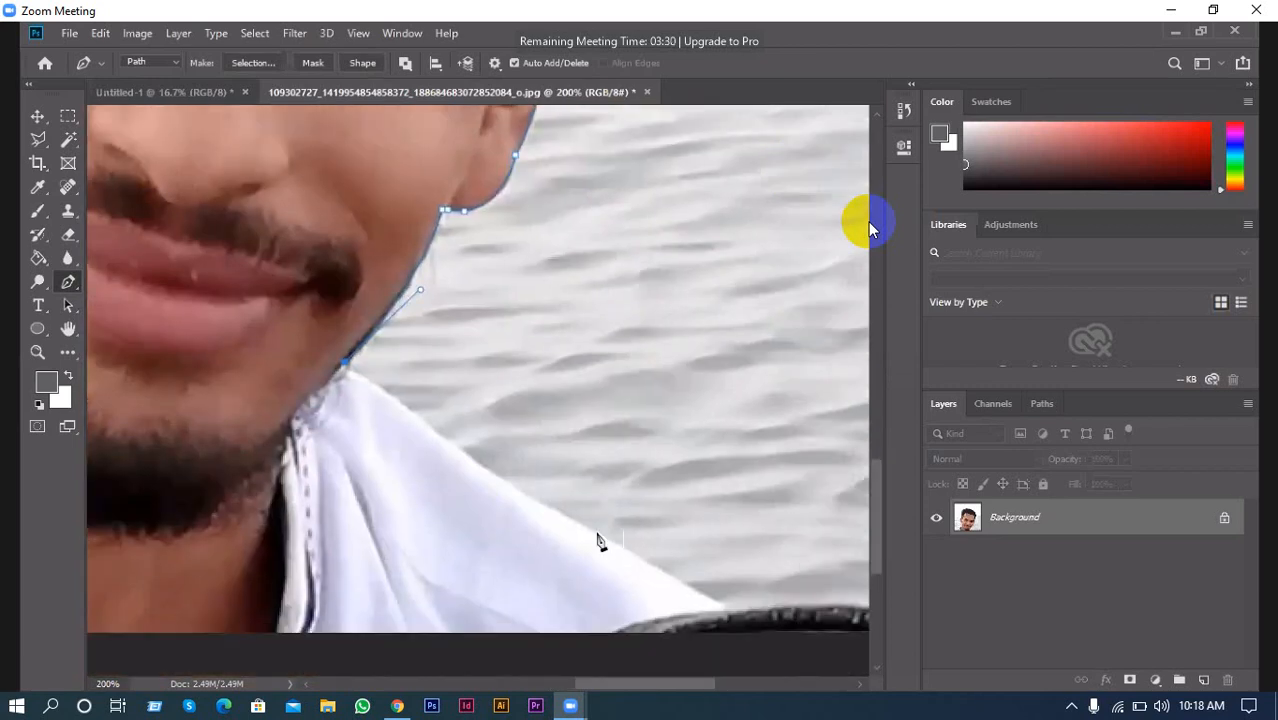
left_click_drag(596, 532, 647, 549)
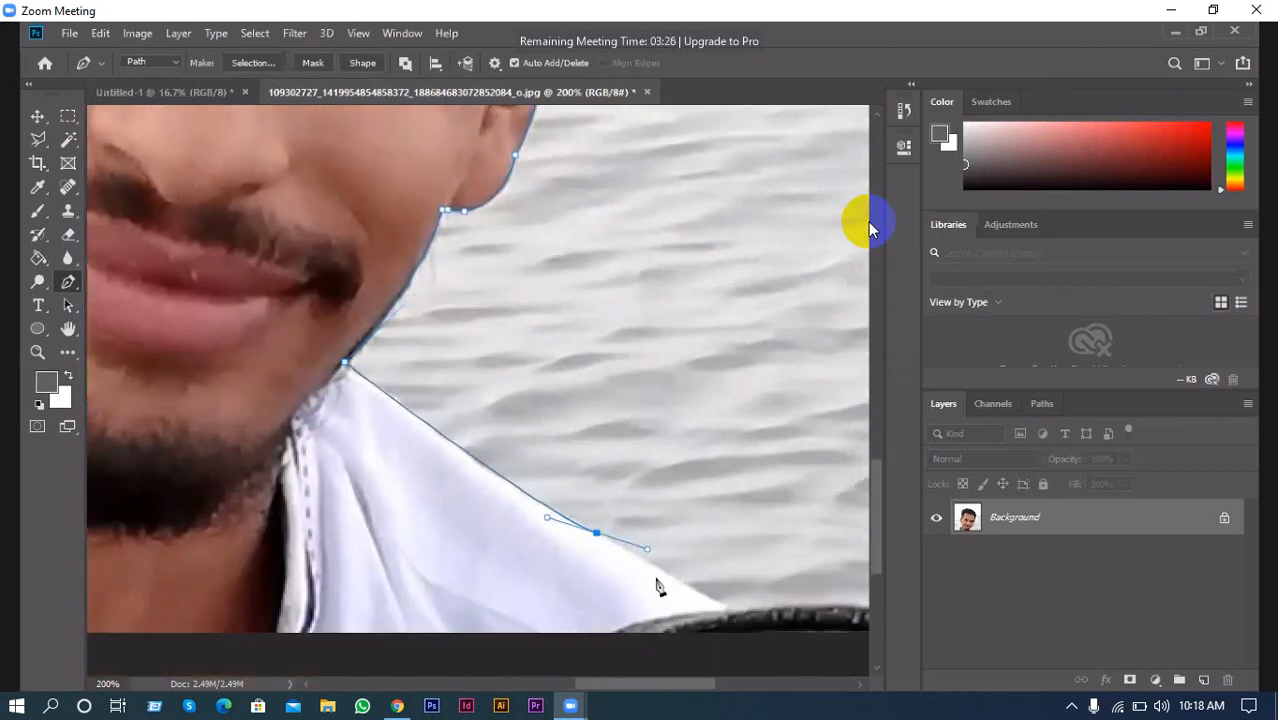
left_click(597, 534, "alt")
left_click(726, 610)
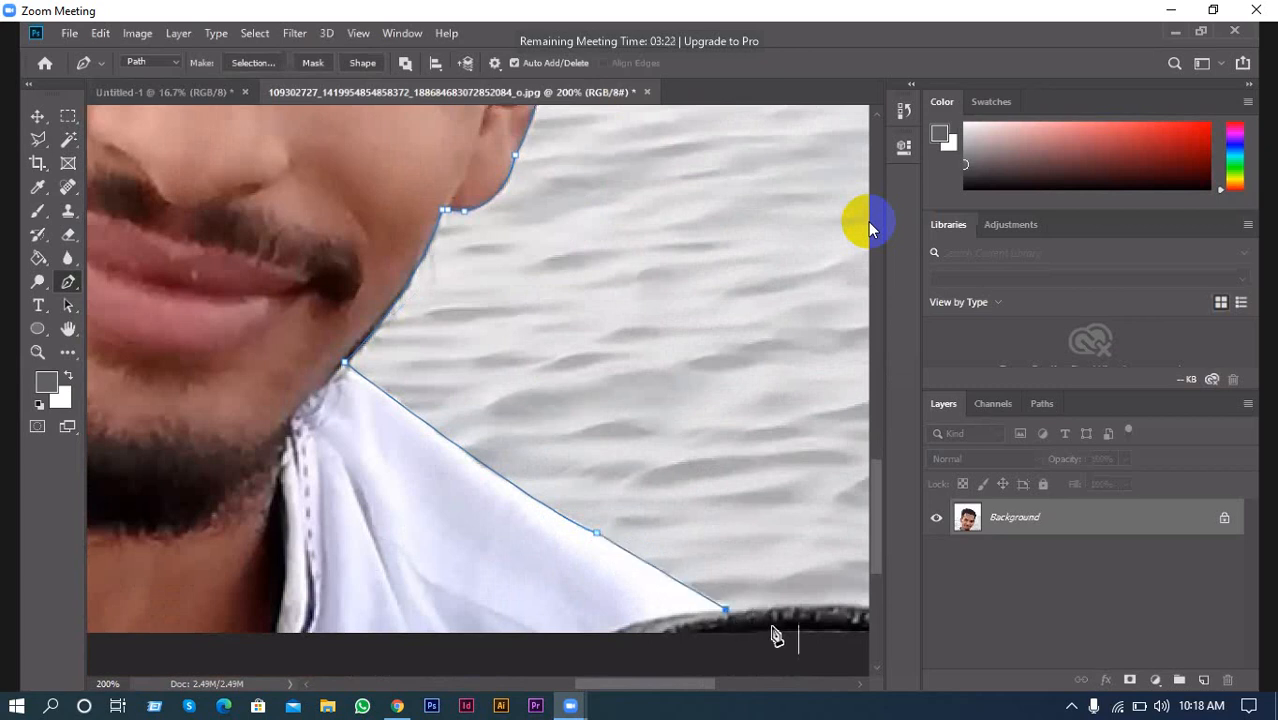
left_click(868, 629)
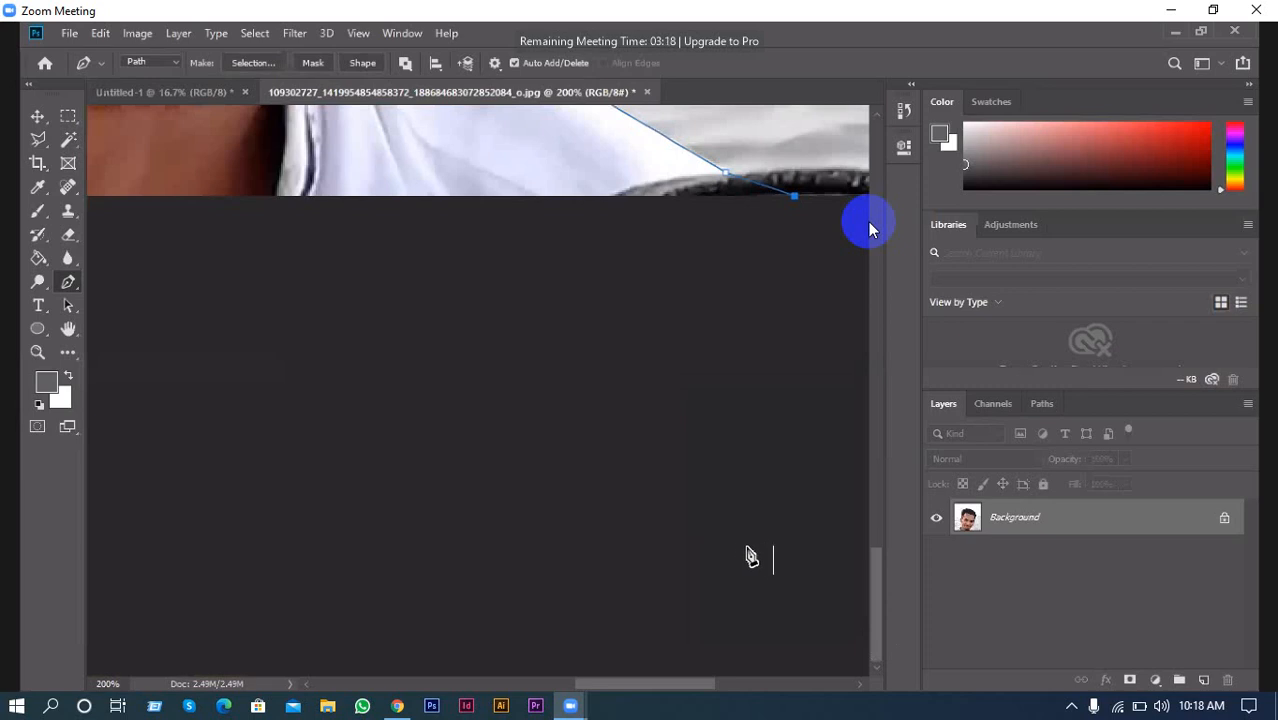
key("ctrl+minus")
key("ctrl+minus")
key("ctrl+minus")
key("ctrl+minus")
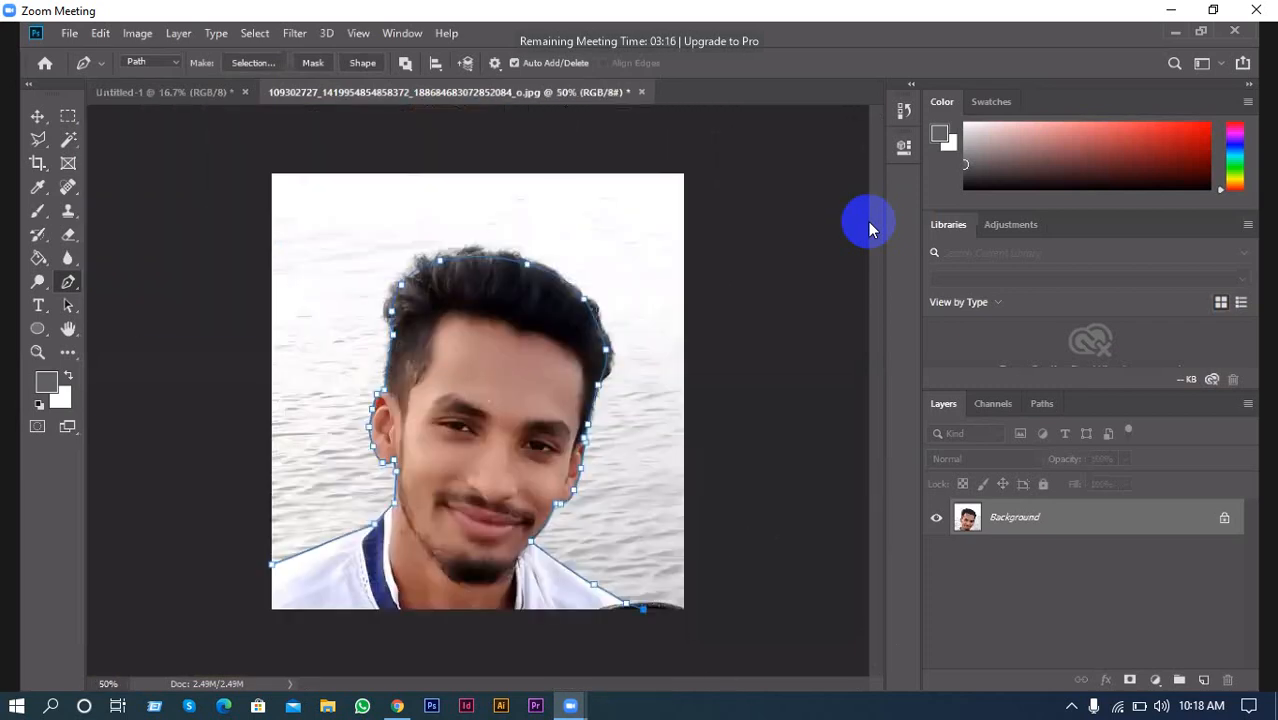
Extend the path around the photo's lower-right, upper-right and upper-left corners and close it at the starting point on the left edge
left_click(684, 609)
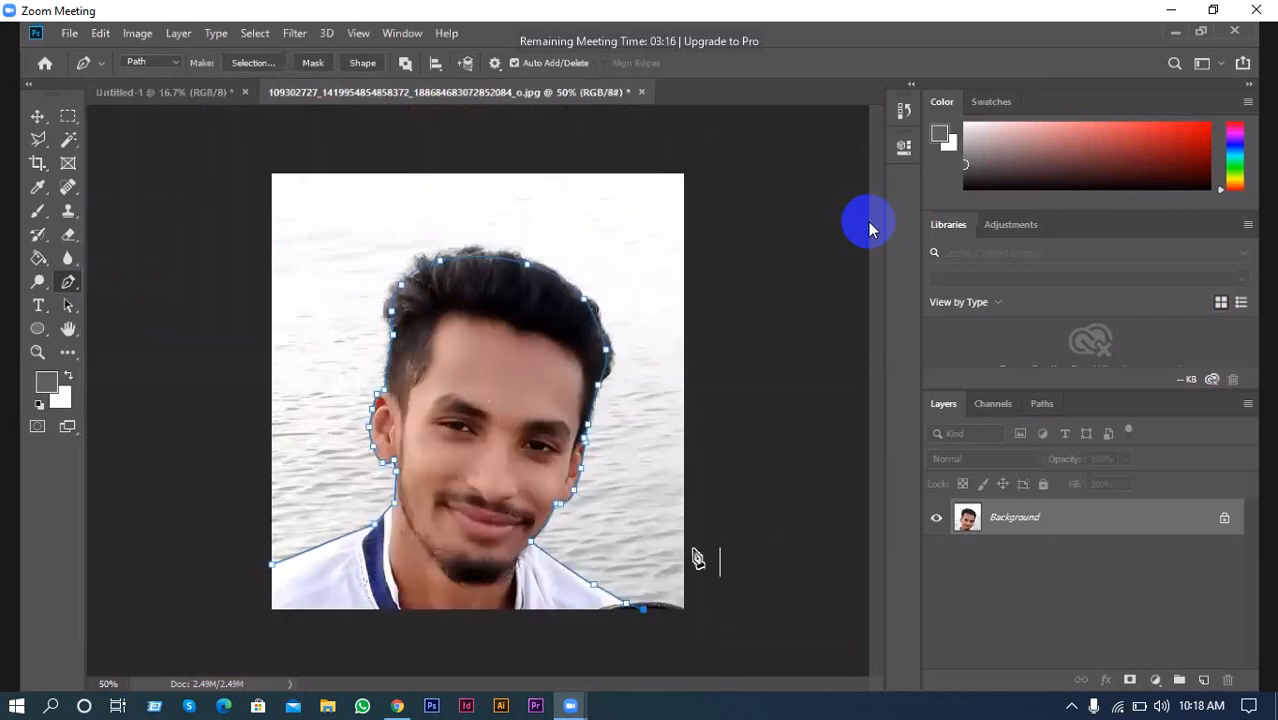
left_click(684, 175)
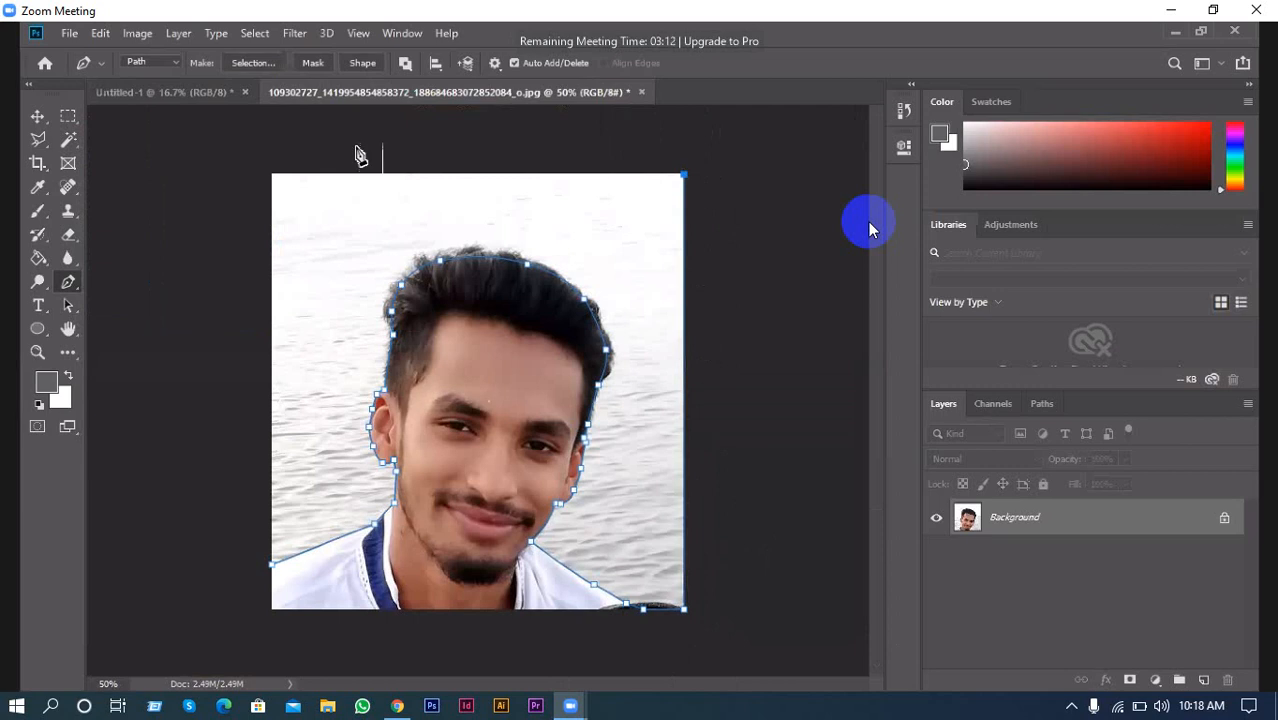
left_click(273, 175)
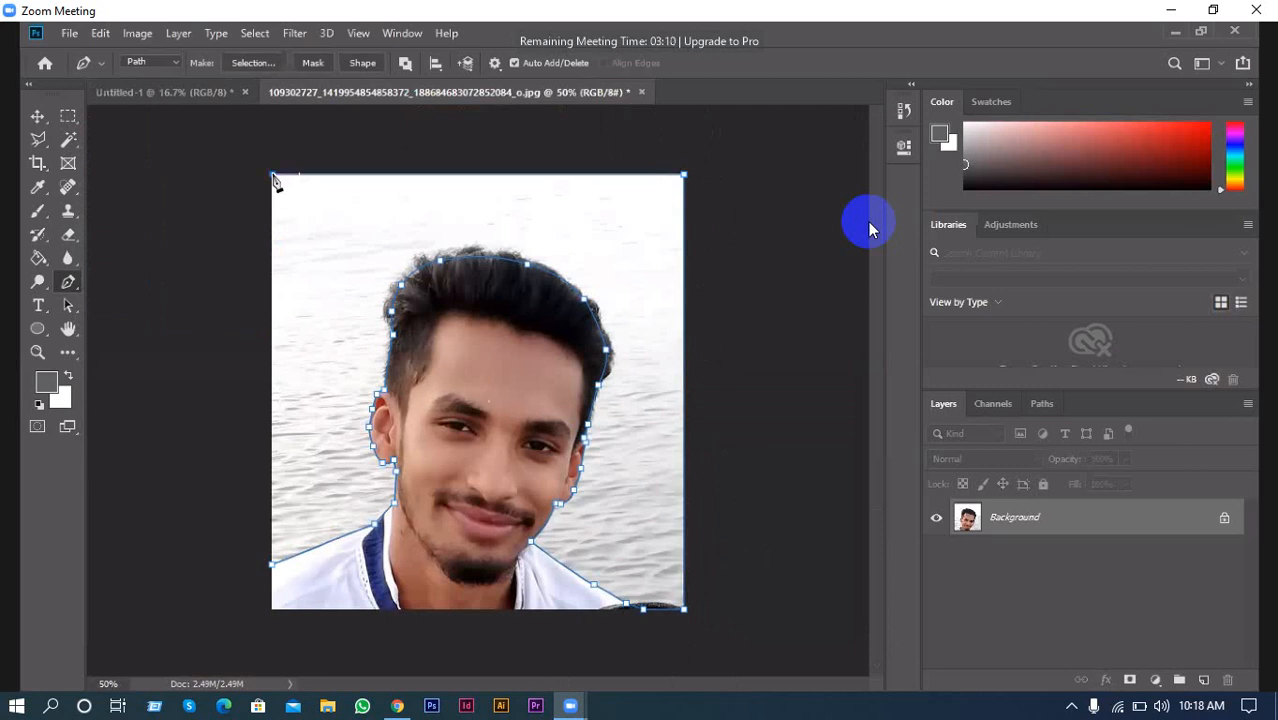
left_click(272, 566)
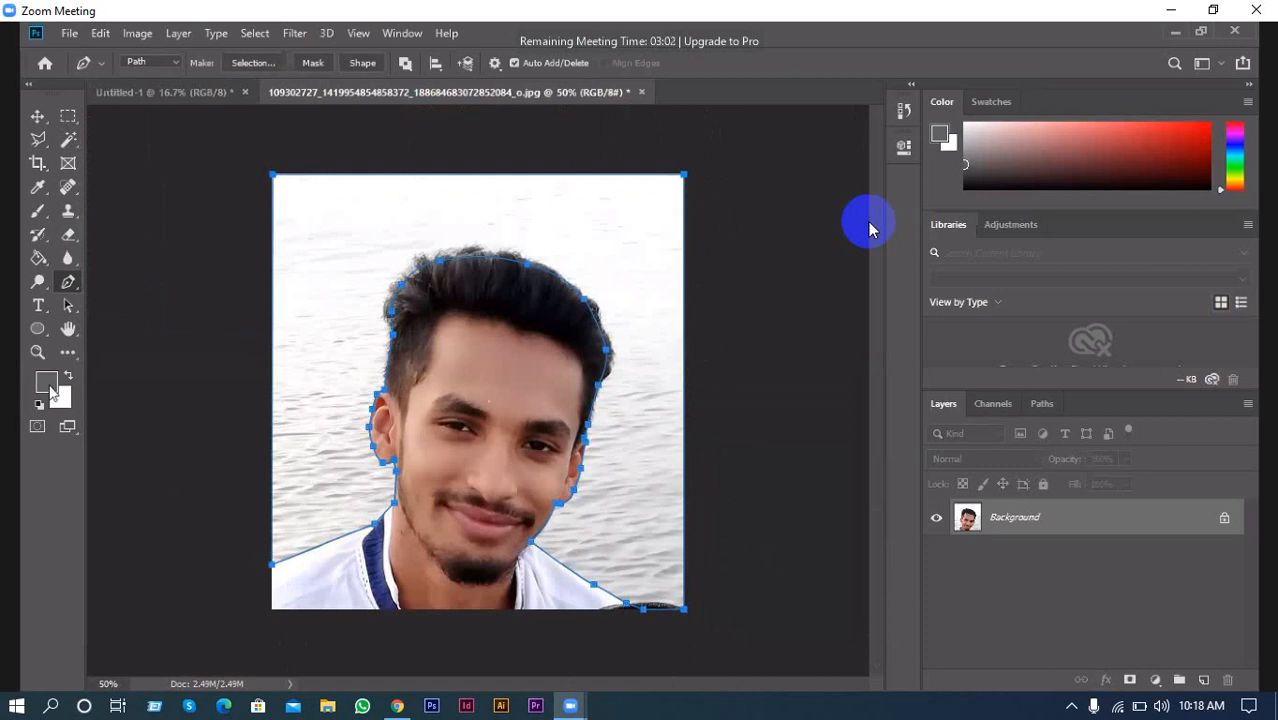
Set the foreground colour to blue (0000ff)
left_click(47, 384)
type("0000ff")
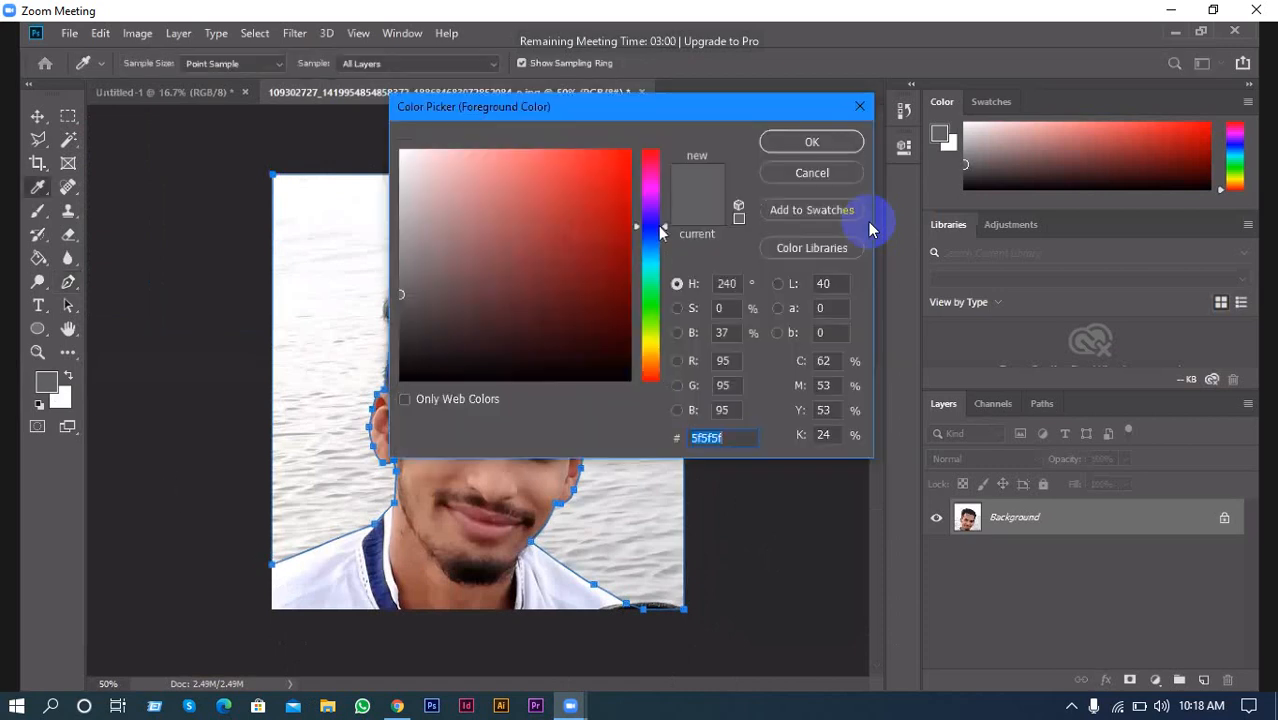
left_click(816, 145)
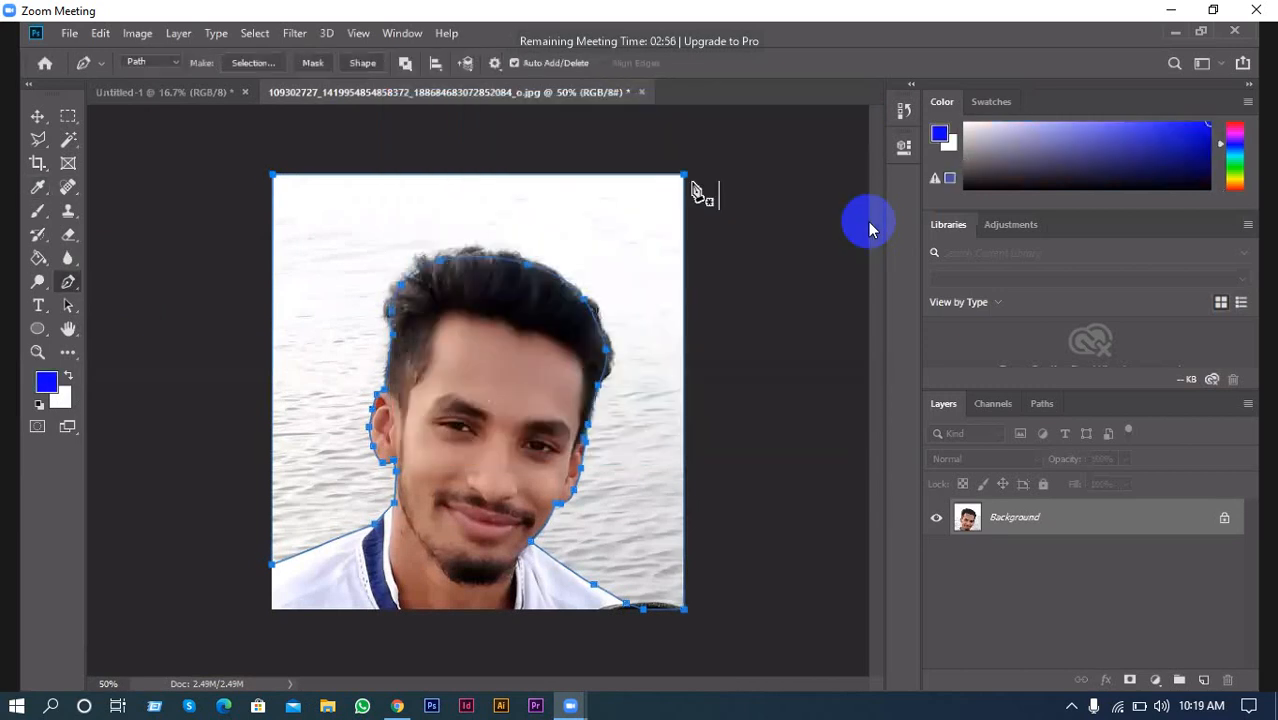
Convert the closed path into a selection and fill the background around the man with the blue foreground colour
key("Escape")
key("ctrl+z")
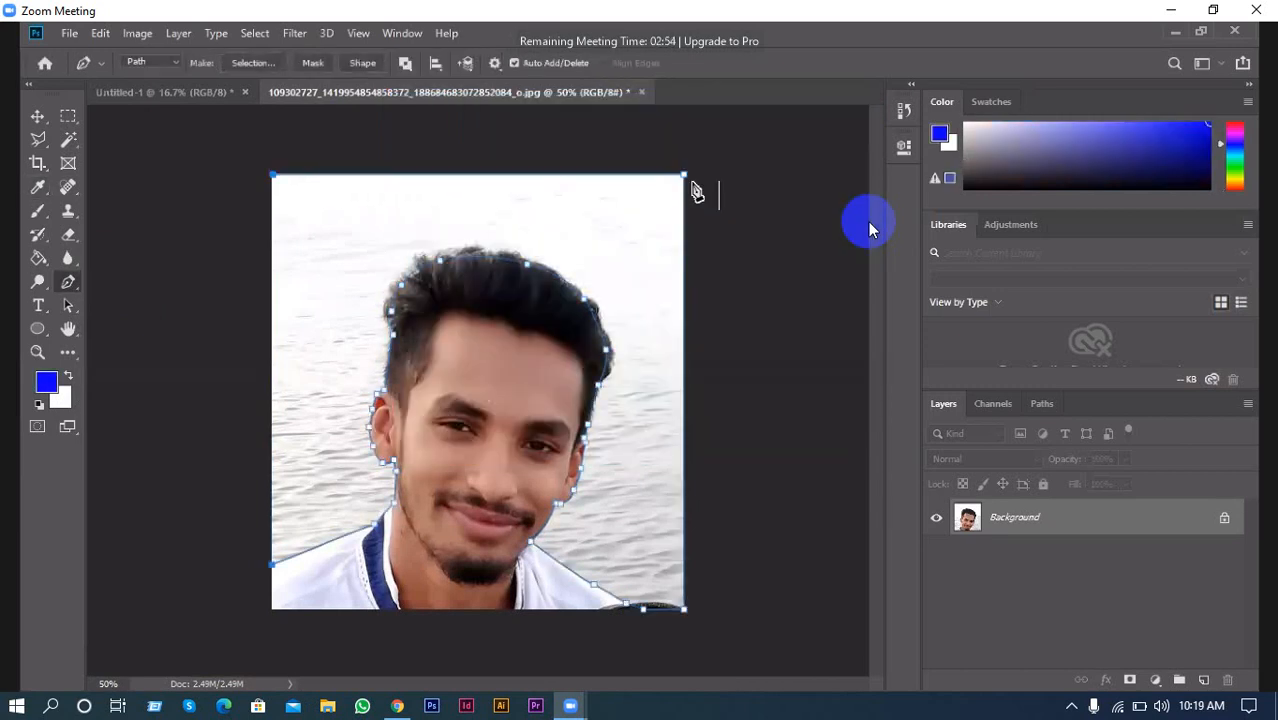
key("ctrl+Return")
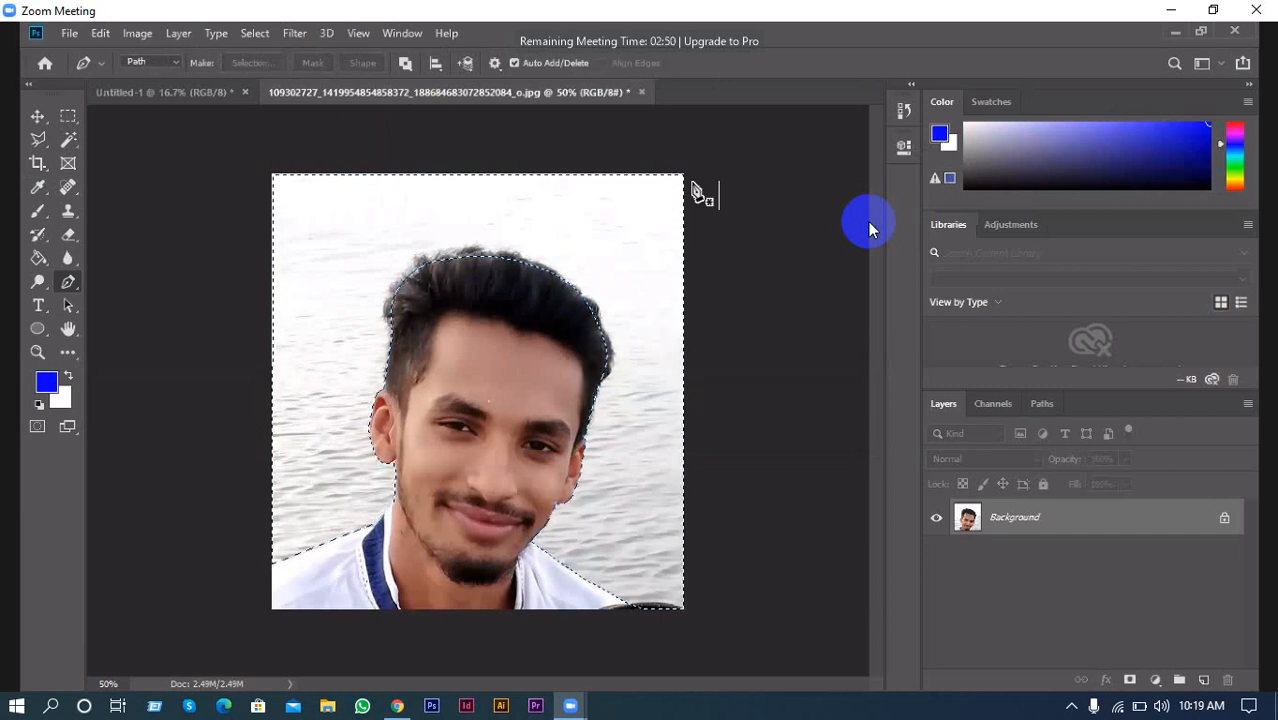
key("alt+BackSpace")
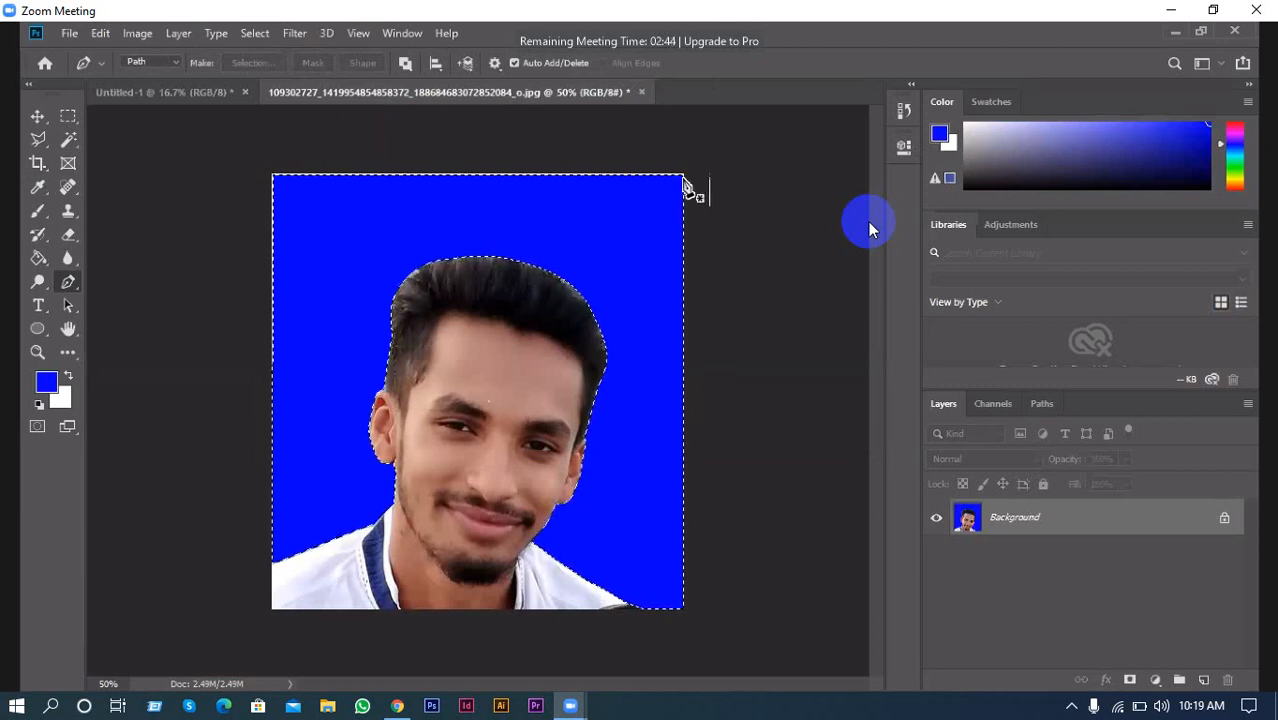
Undo the background's blue fill, then reapply it and deselect
left_click(68, 140)
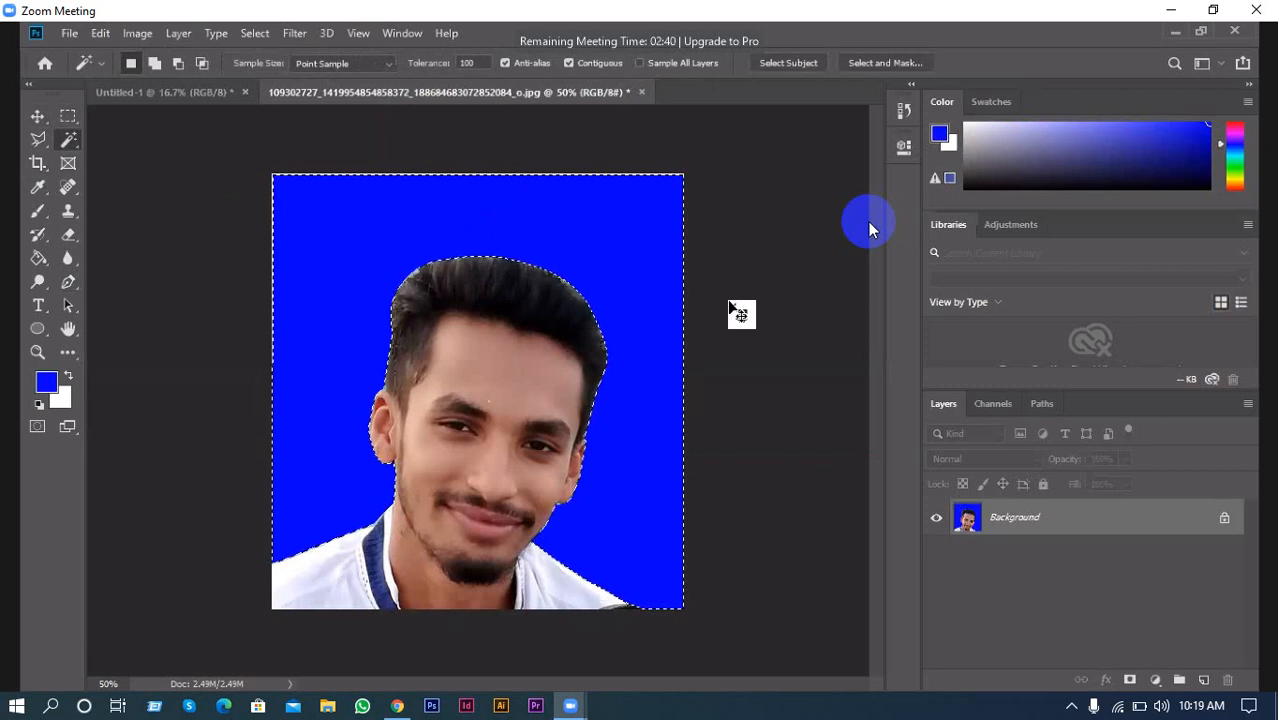
key("ctrl+z")
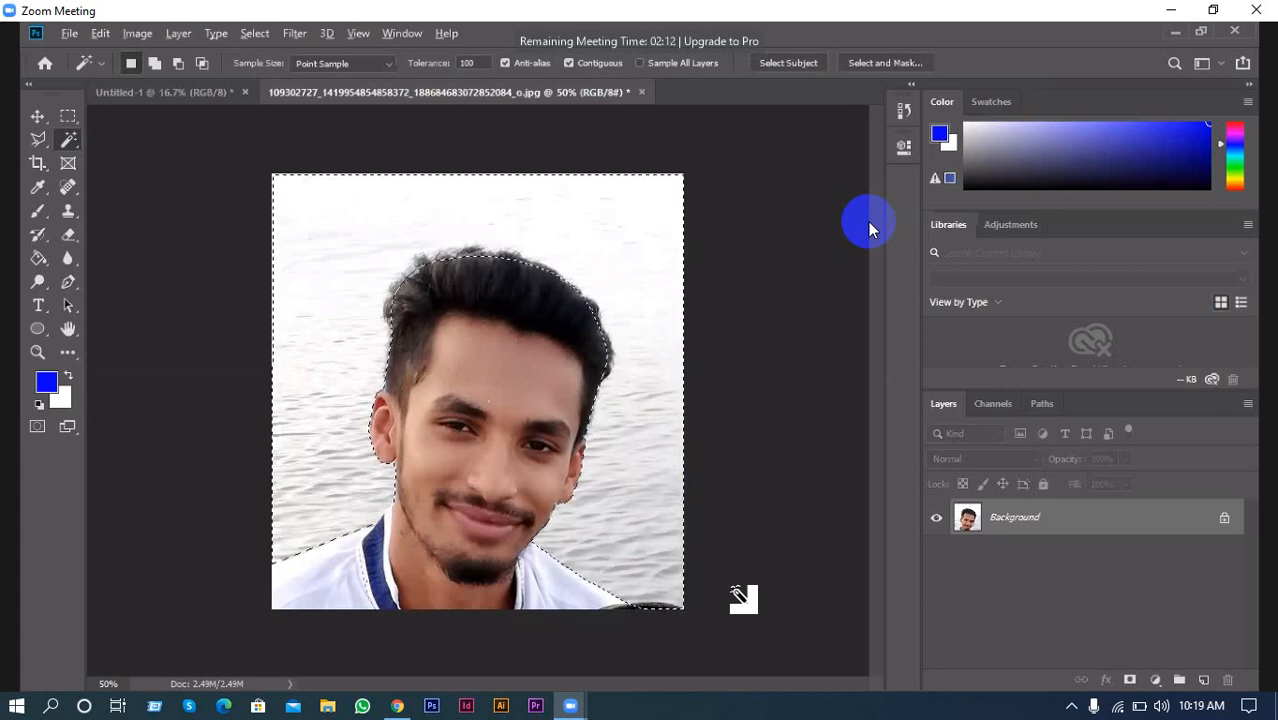
key("alt+BackSpace")
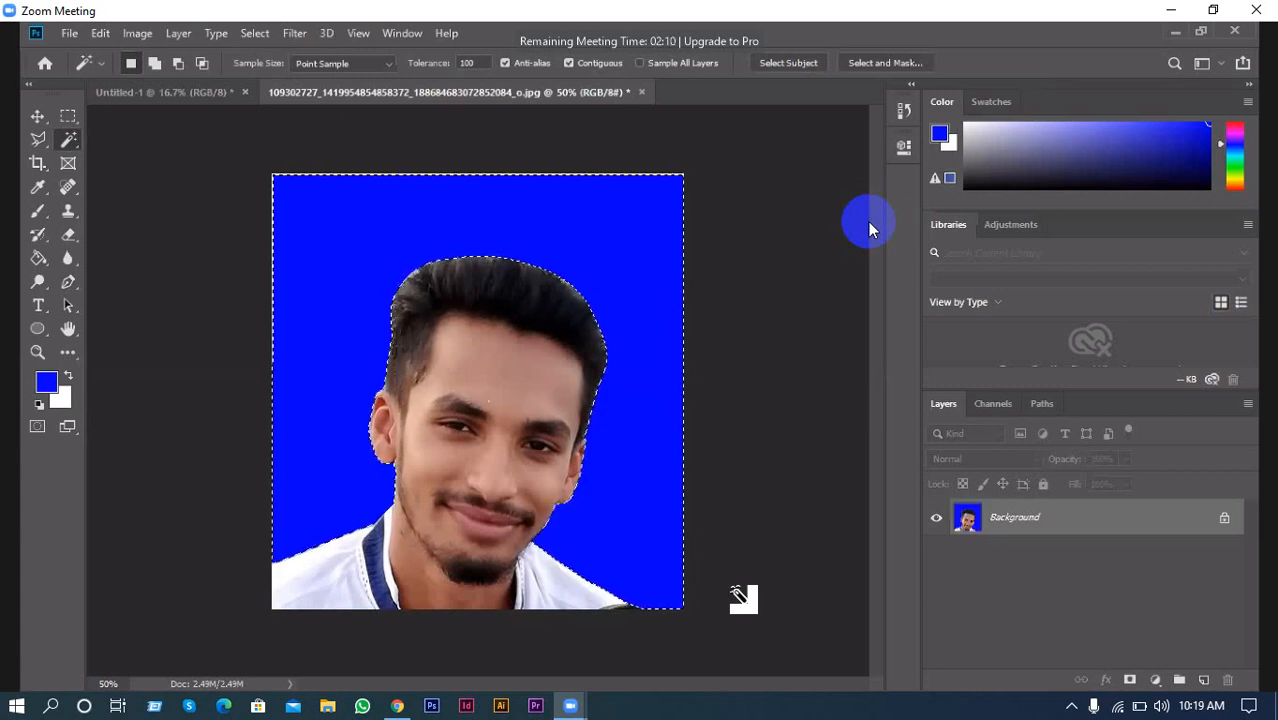
left_click(36, 117)
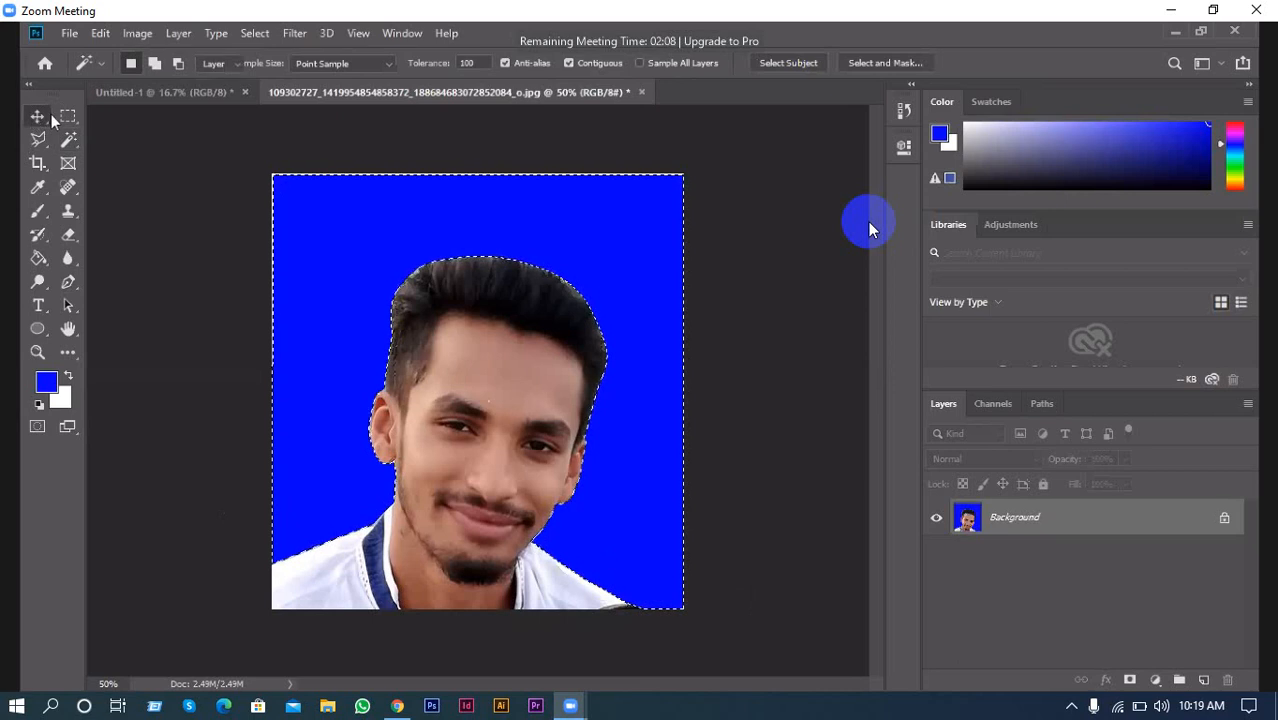
key("ctrl+d")
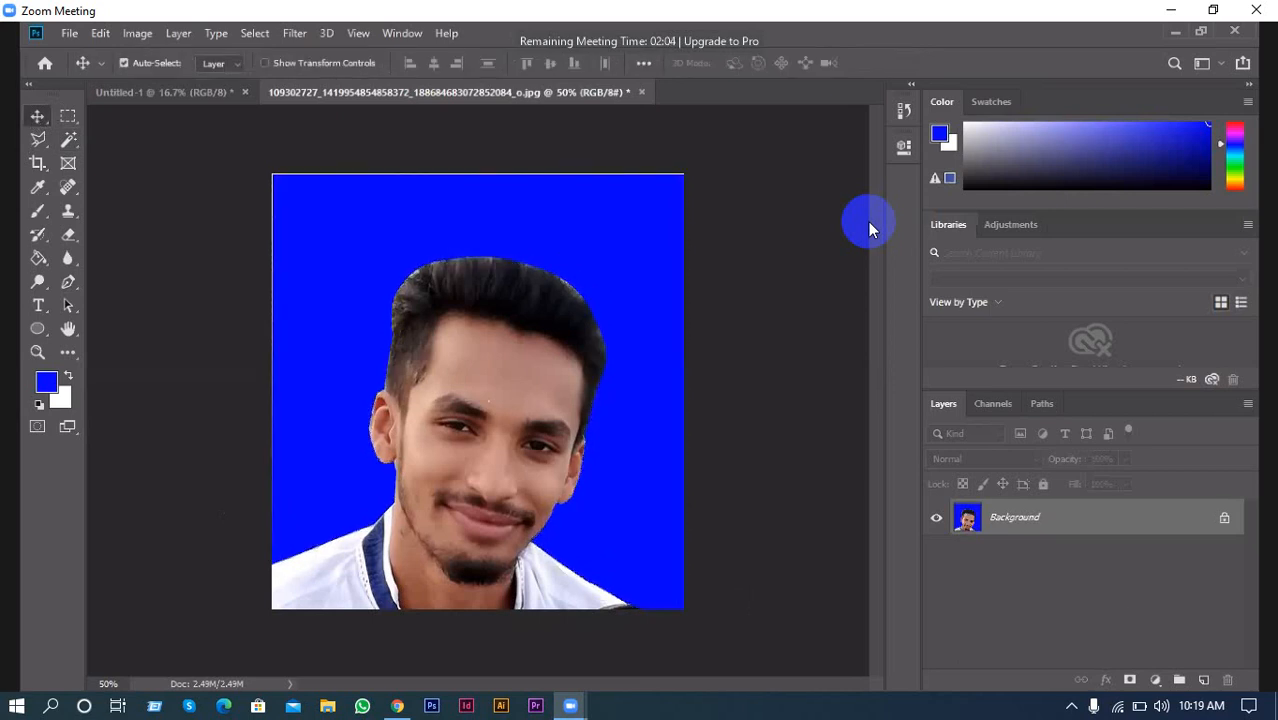
Bring back the unfilled selection, try moving the man's figure and filling it with blue, and undo both attempts
key("ctrl+z")
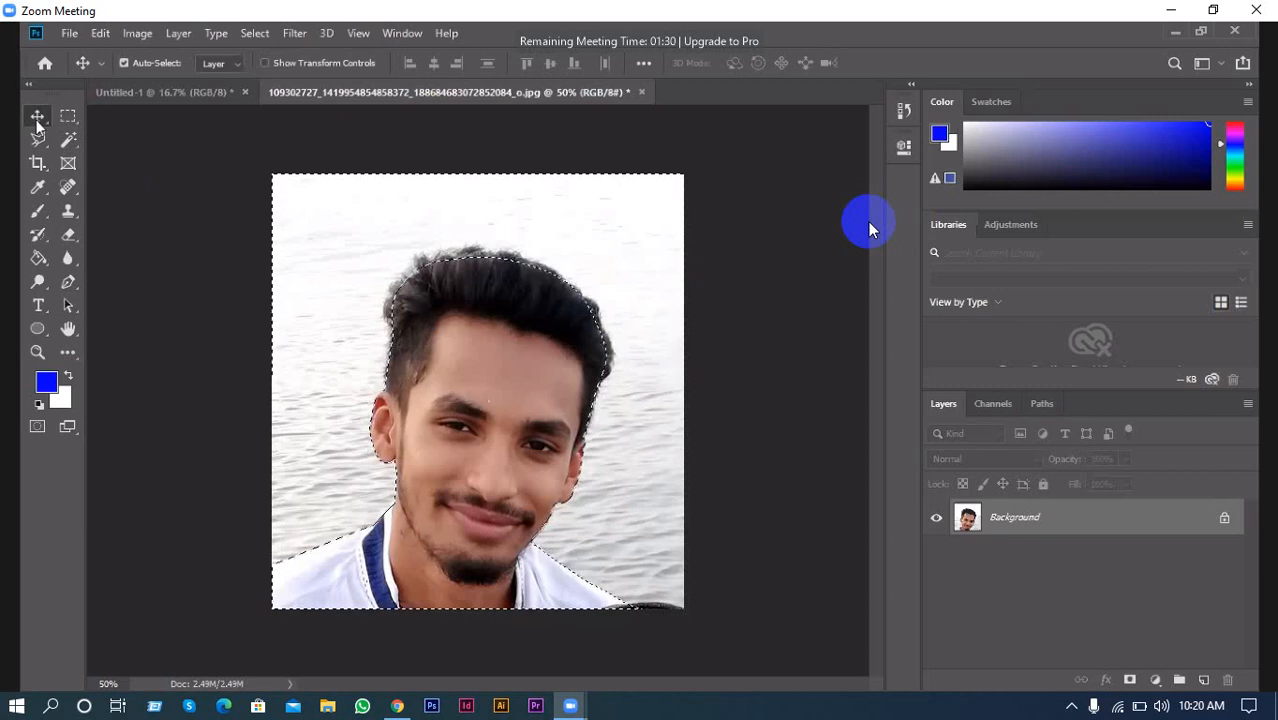
left_click_drag(562, 457, 568, 335)
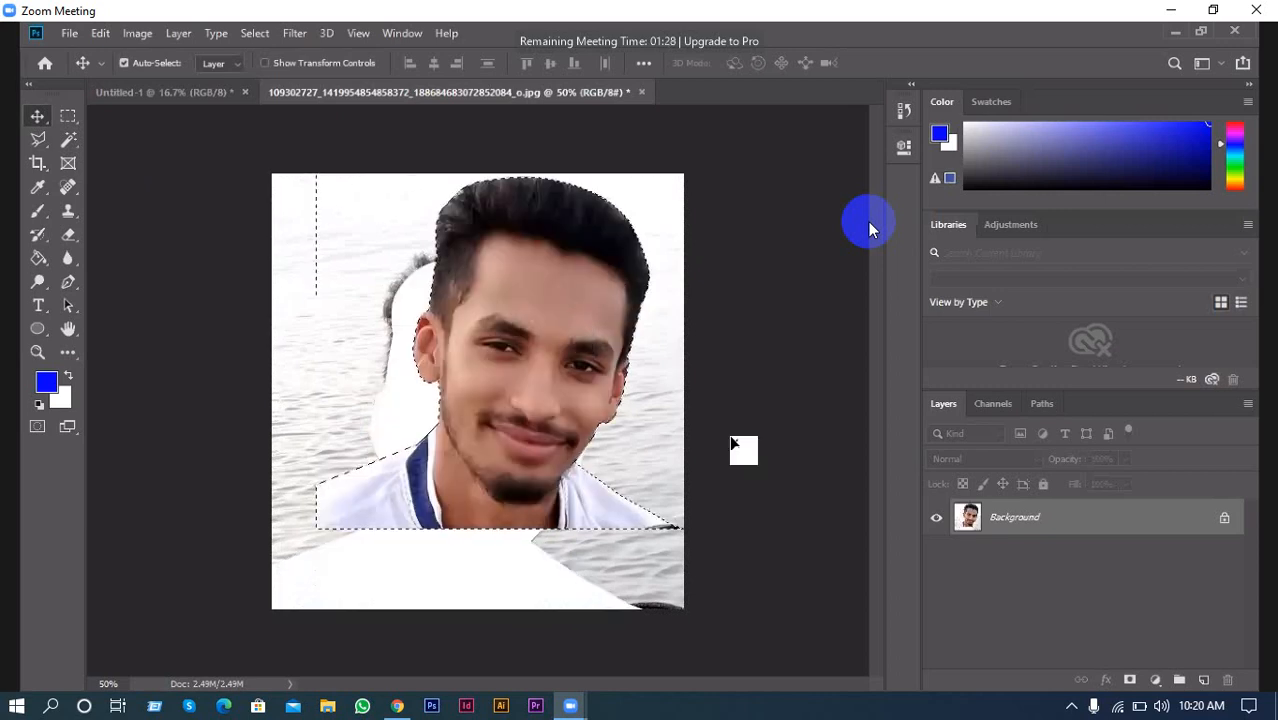
key("ctrl+z")
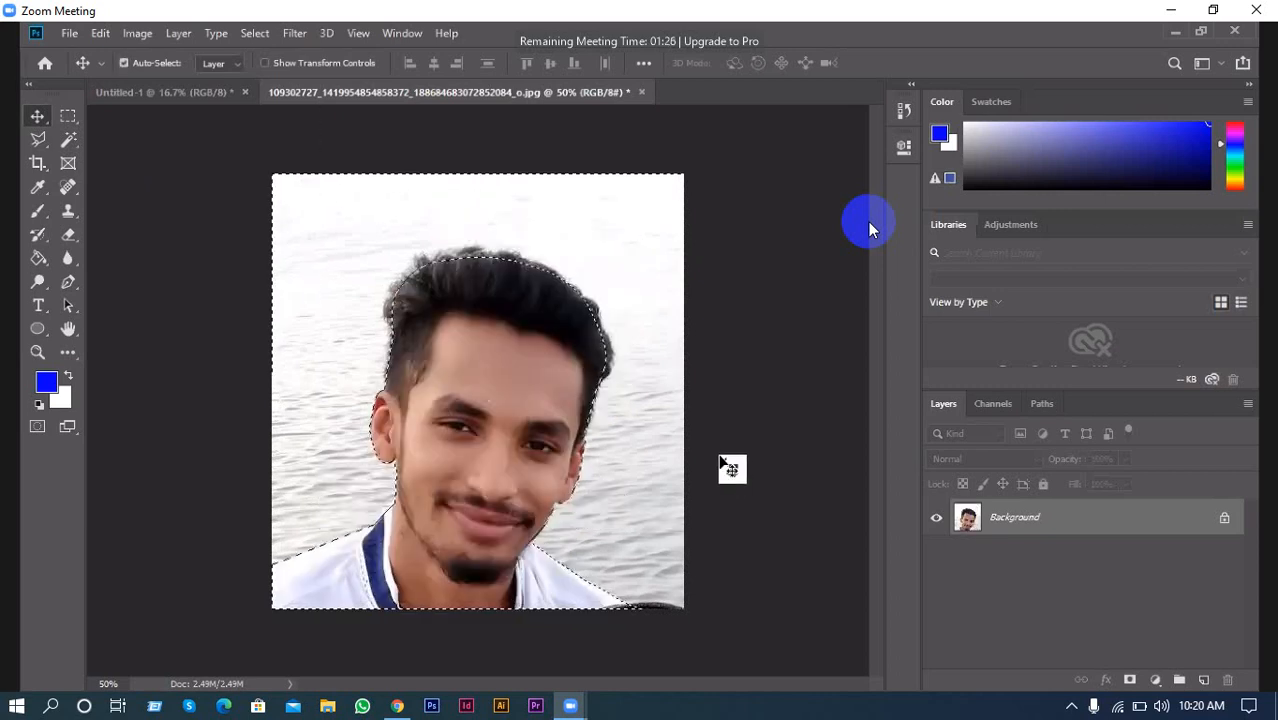
key("alt+BackSpace")
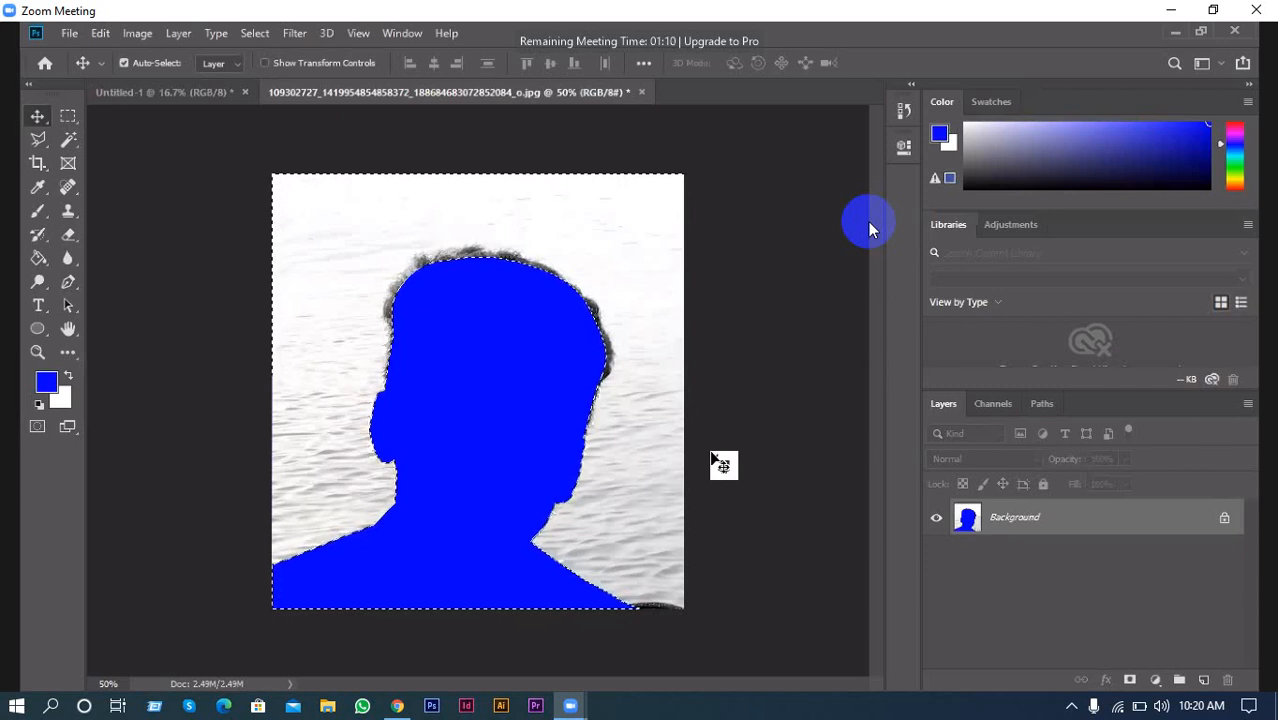
key("ctrl+z")
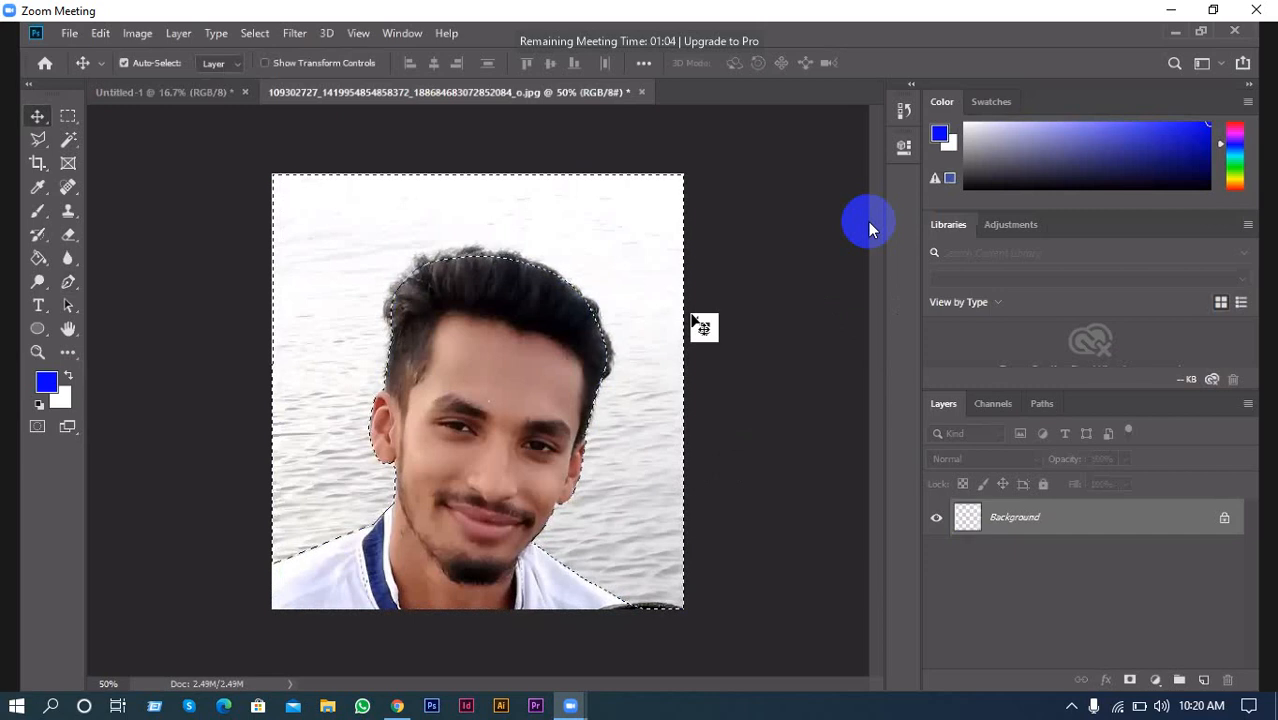
Fill the background around the man with blue, deselect, and inspect the cut-out edges along the hair and ear at 200% zoom
key("alt+BackSpace")
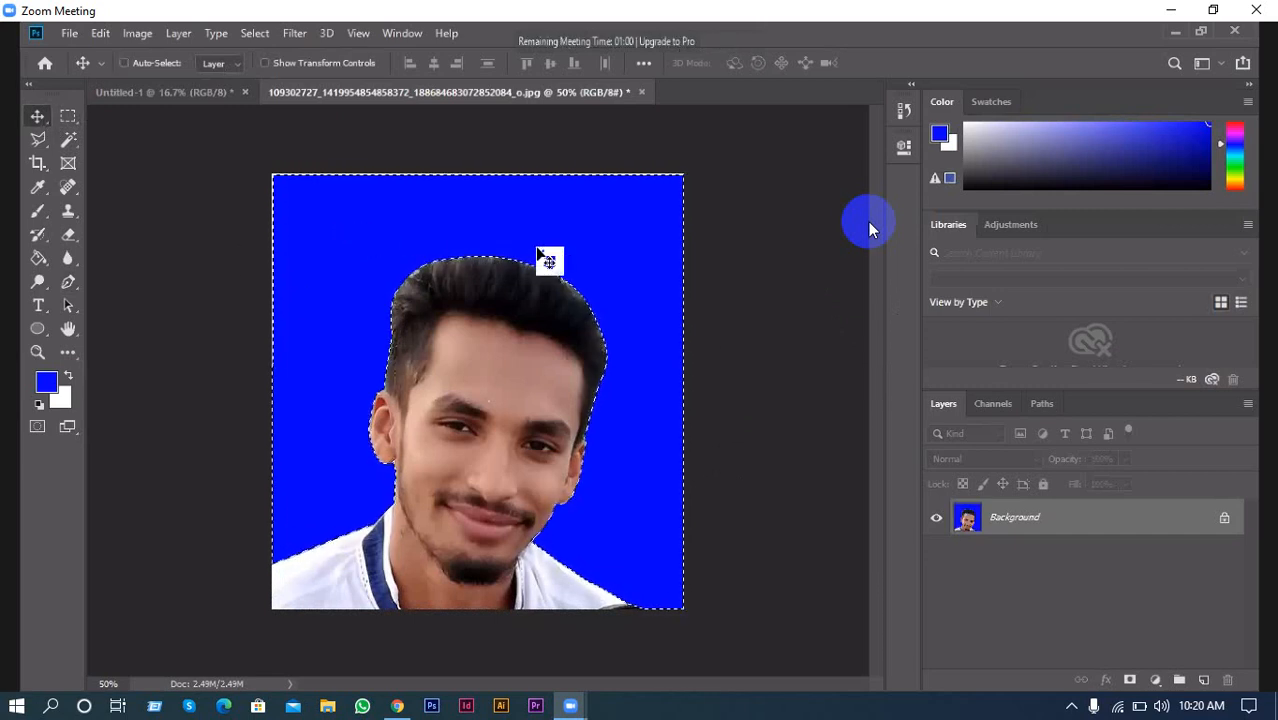
key("ctrl+d")
key("ctrl+plus")
key("ctrl+plus")
key("ctrl+plus")
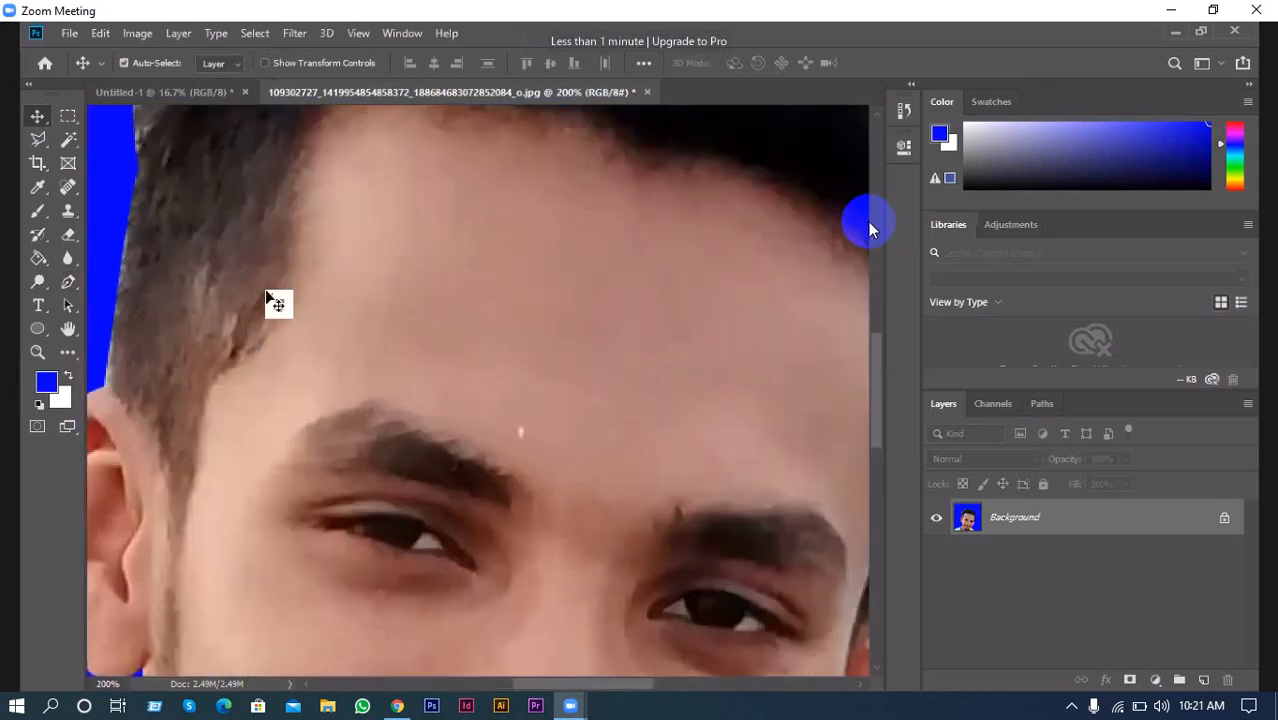
left_click_drag(191, 230, 221, 392)
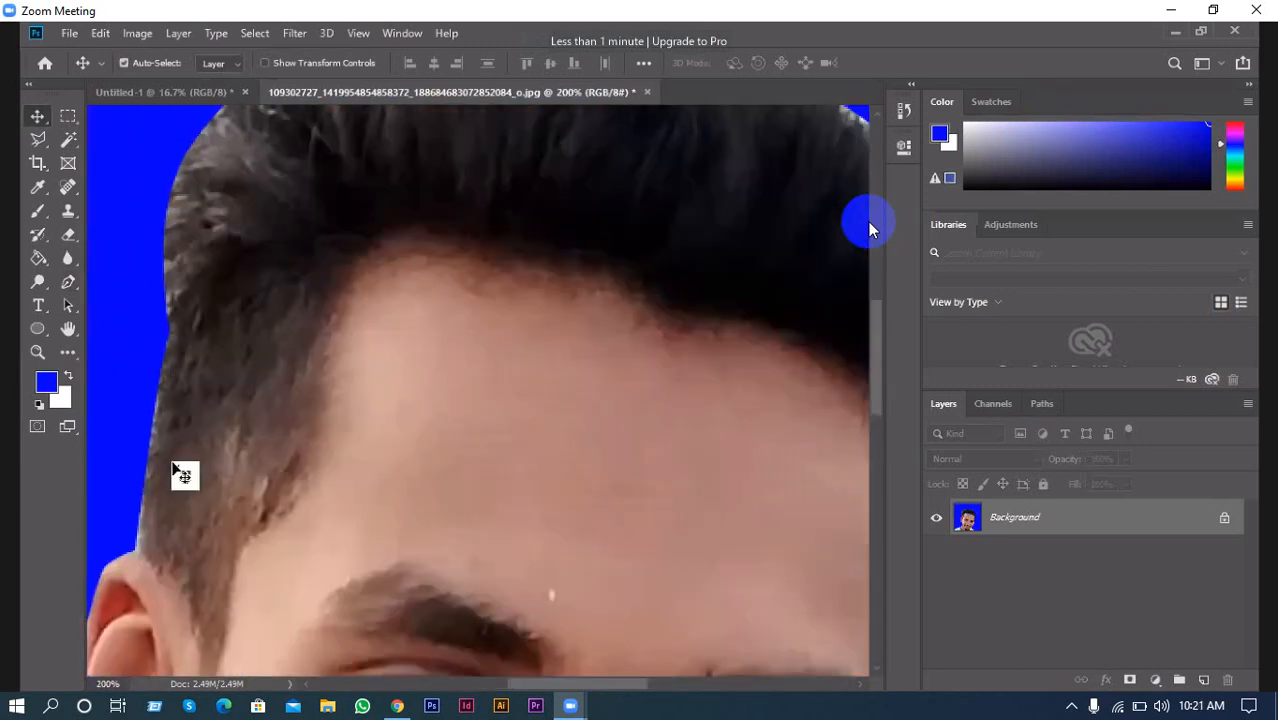
left_click_drag(308, 317, 431, 149)
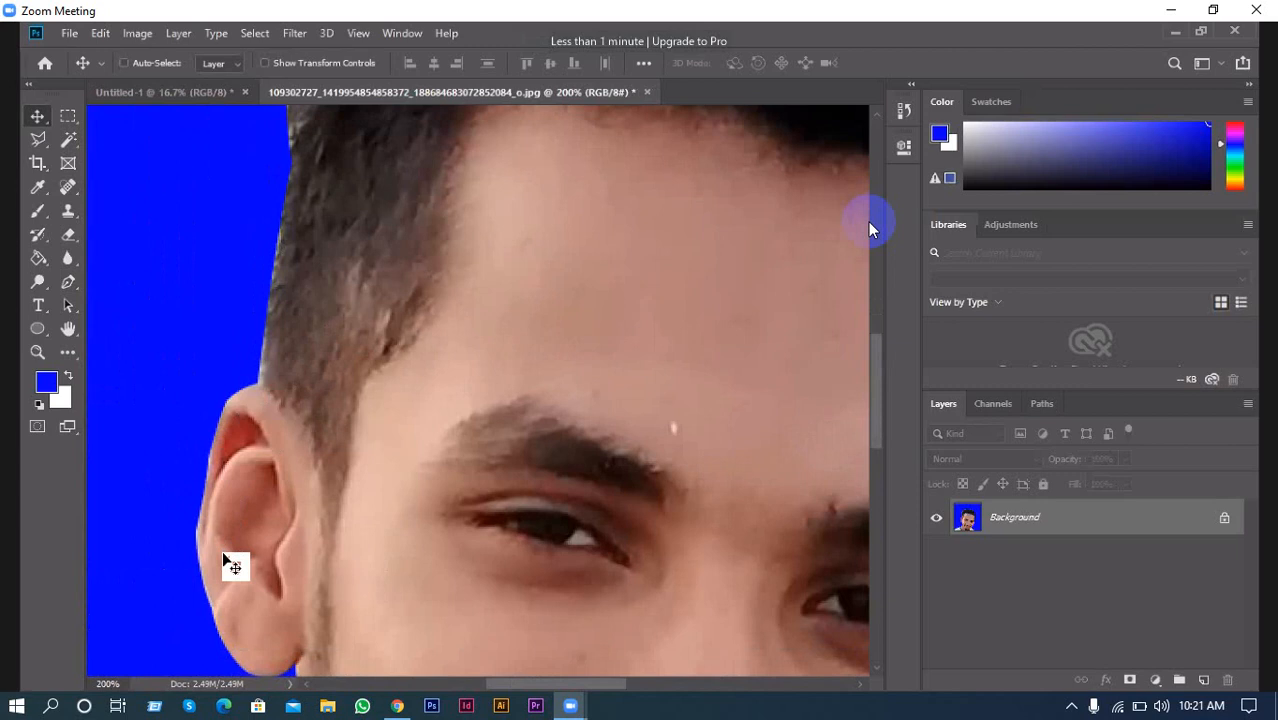
Undo the blue fill and the selection to return to the closed path around the man
key("ctrl+minus")
key("ctrl+minus")
key("ctrl+h")
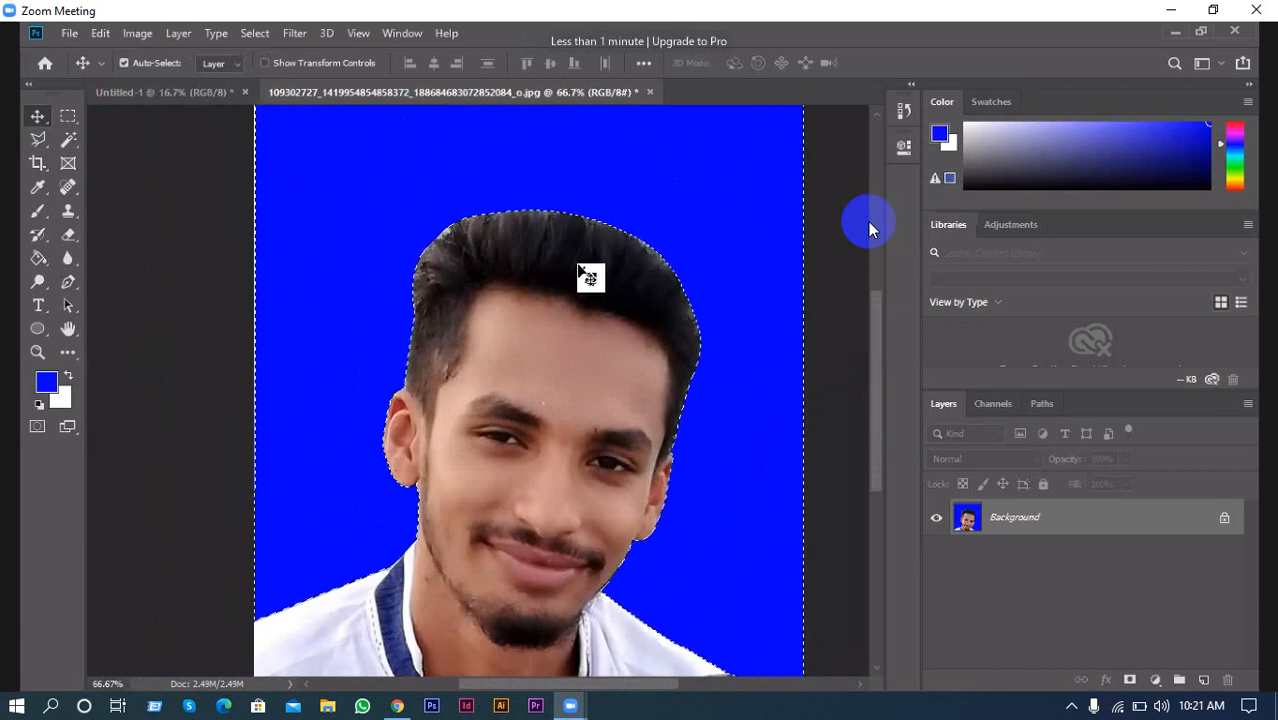
scroll(635, 312, "down", 1)
scroll(632, 312, "up", 1)
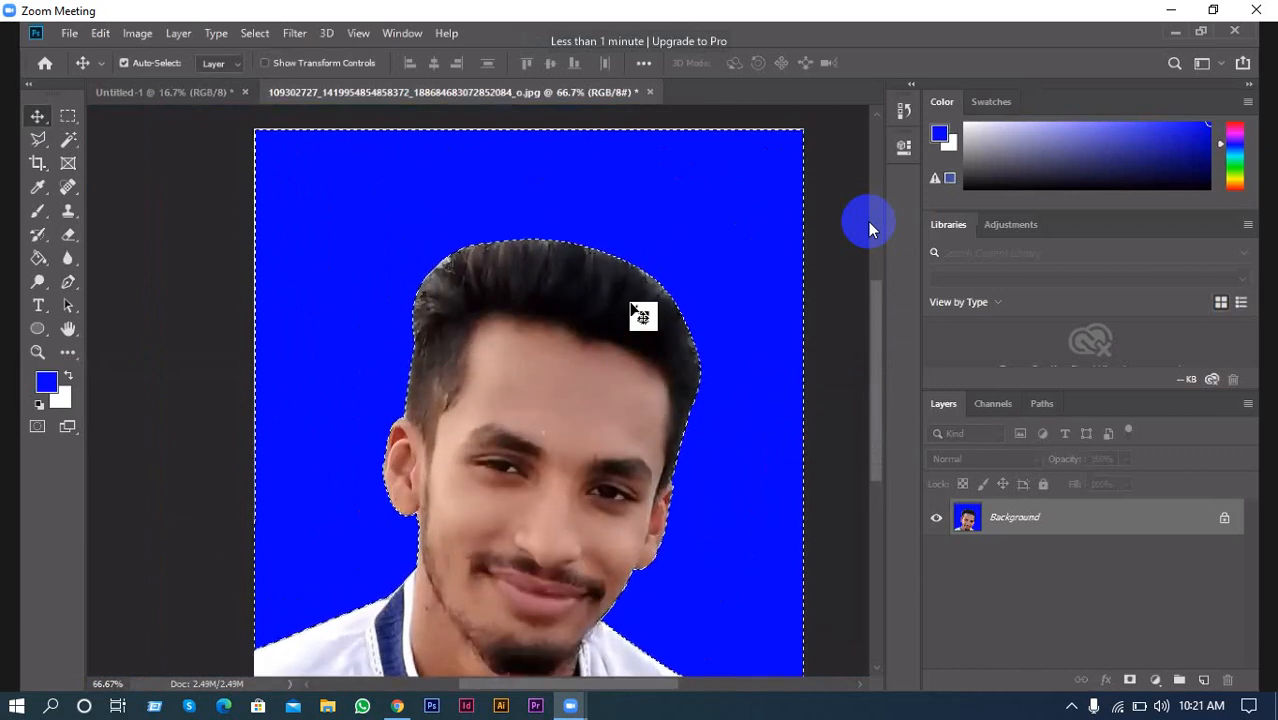
key("ctrl+z")
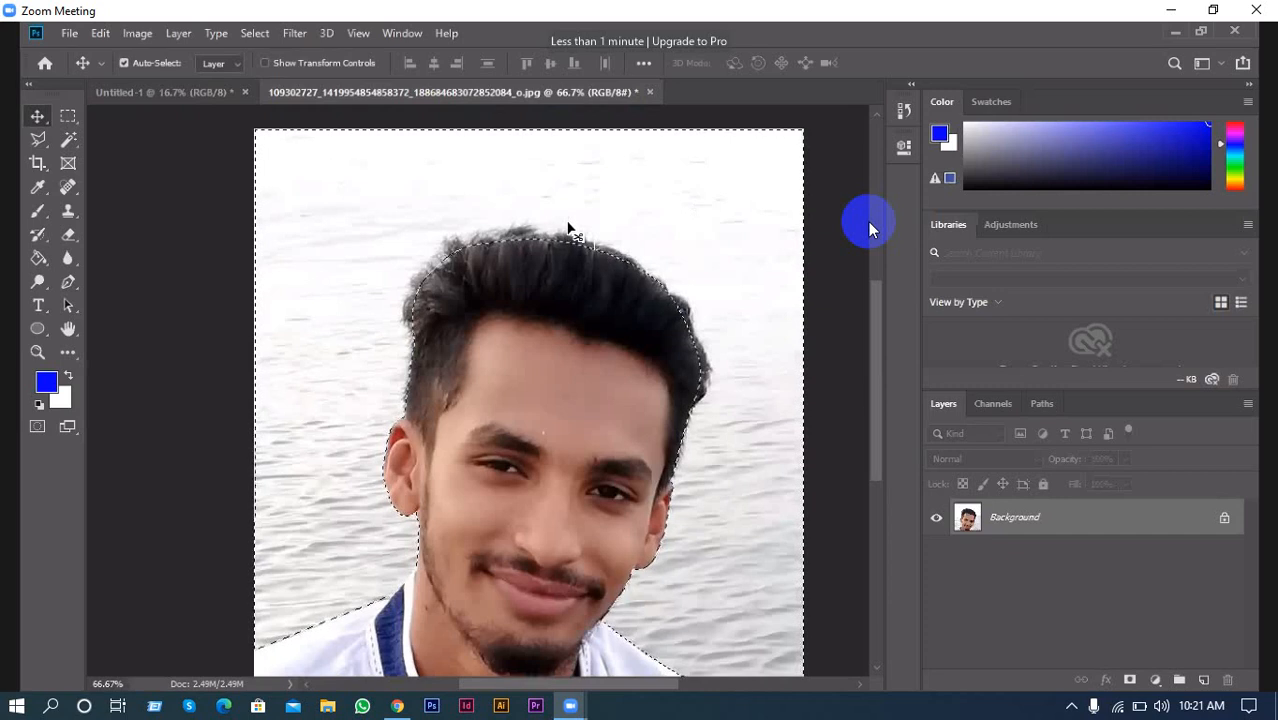
key("ctrl+z")
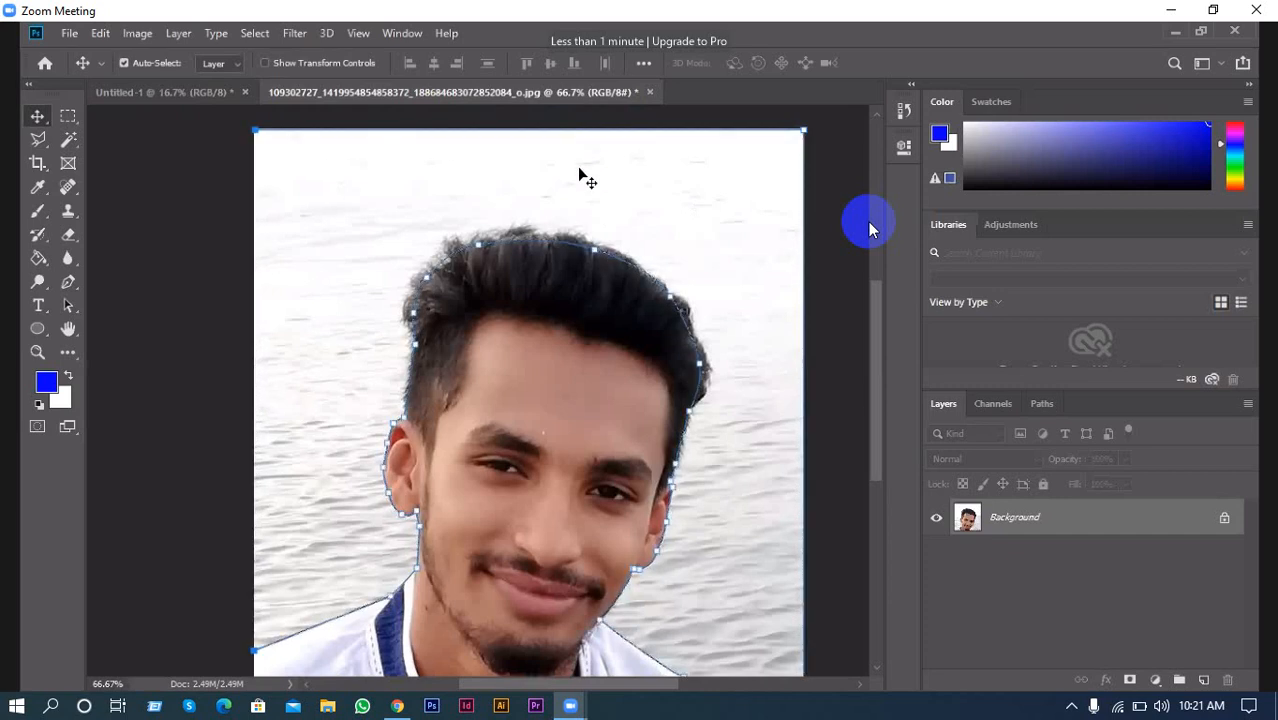
key("ctrl")
key("ctrl+minus")
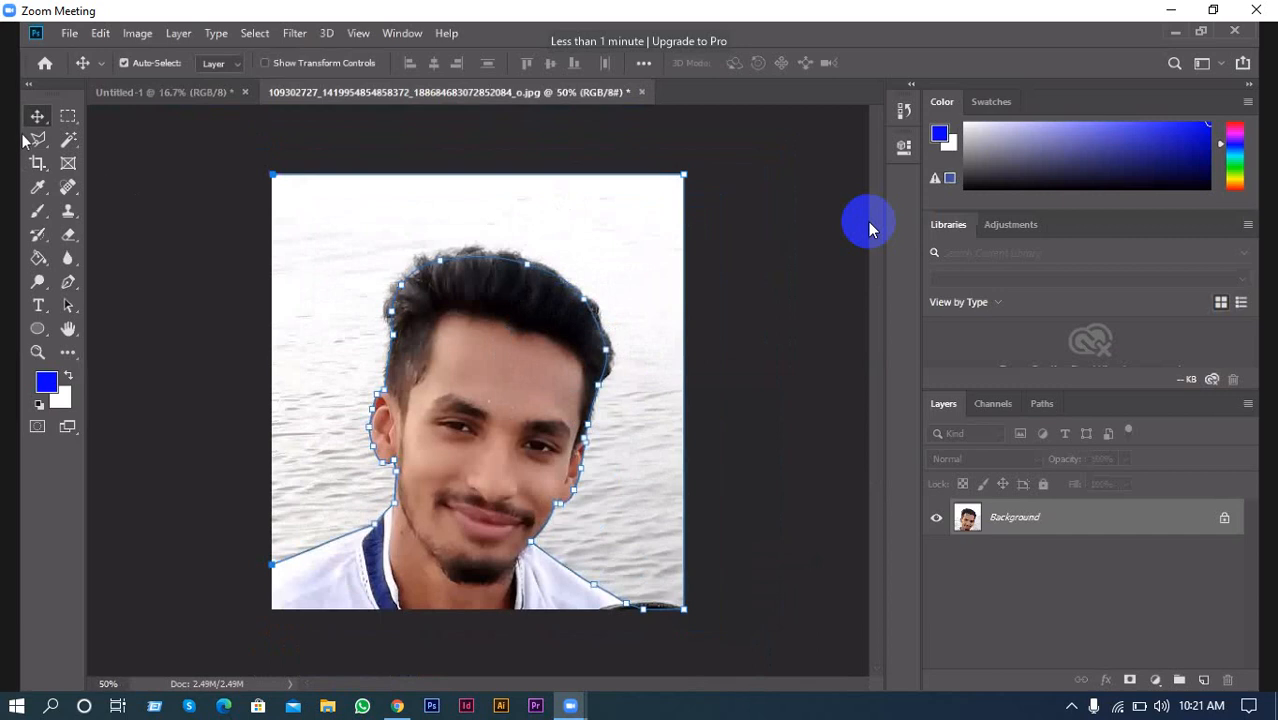
Convert the closed path around the man into a selection again with the Pen tool active
left_click(68, 284)
right_click(577, 220)
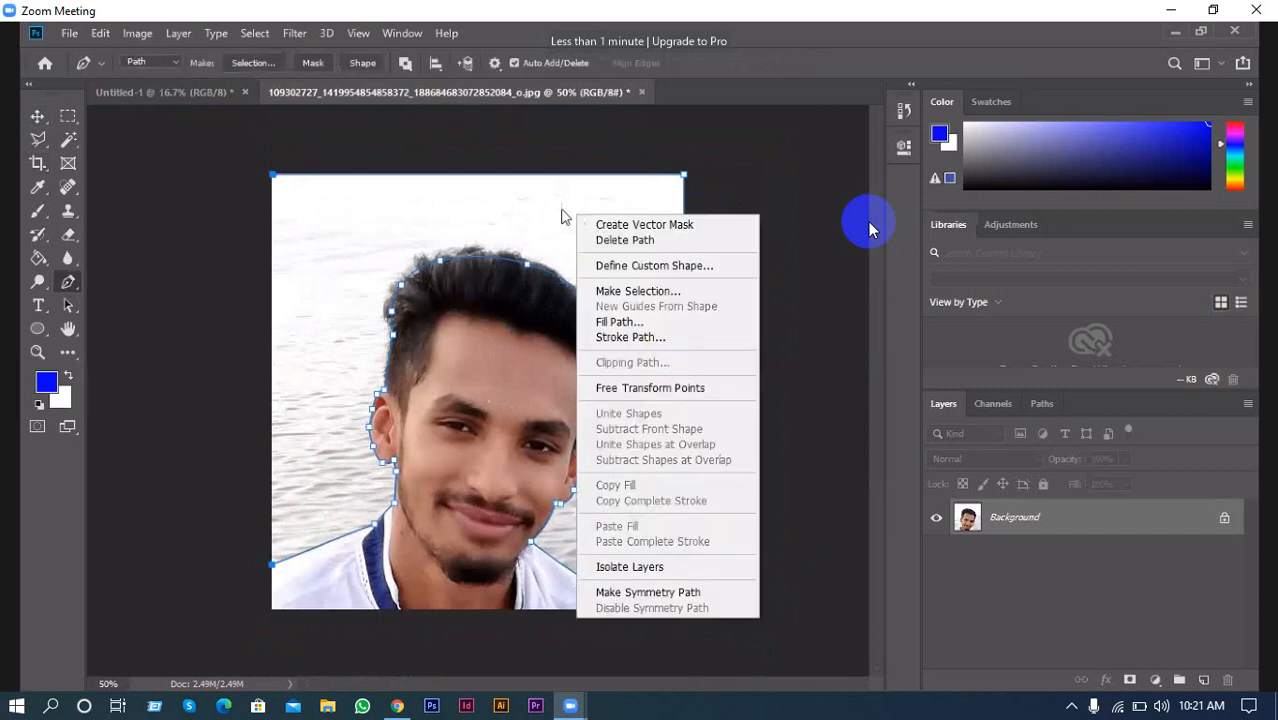
left_click(536, 205)
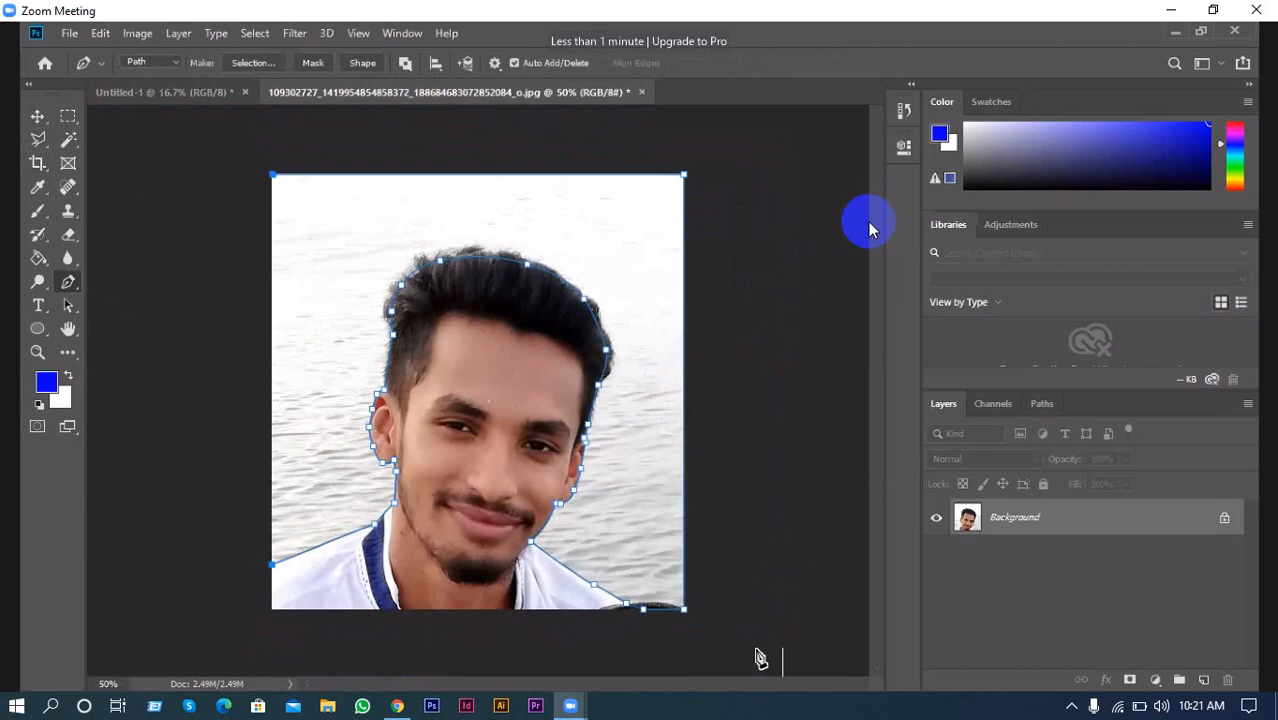
key("ctrl+Return")
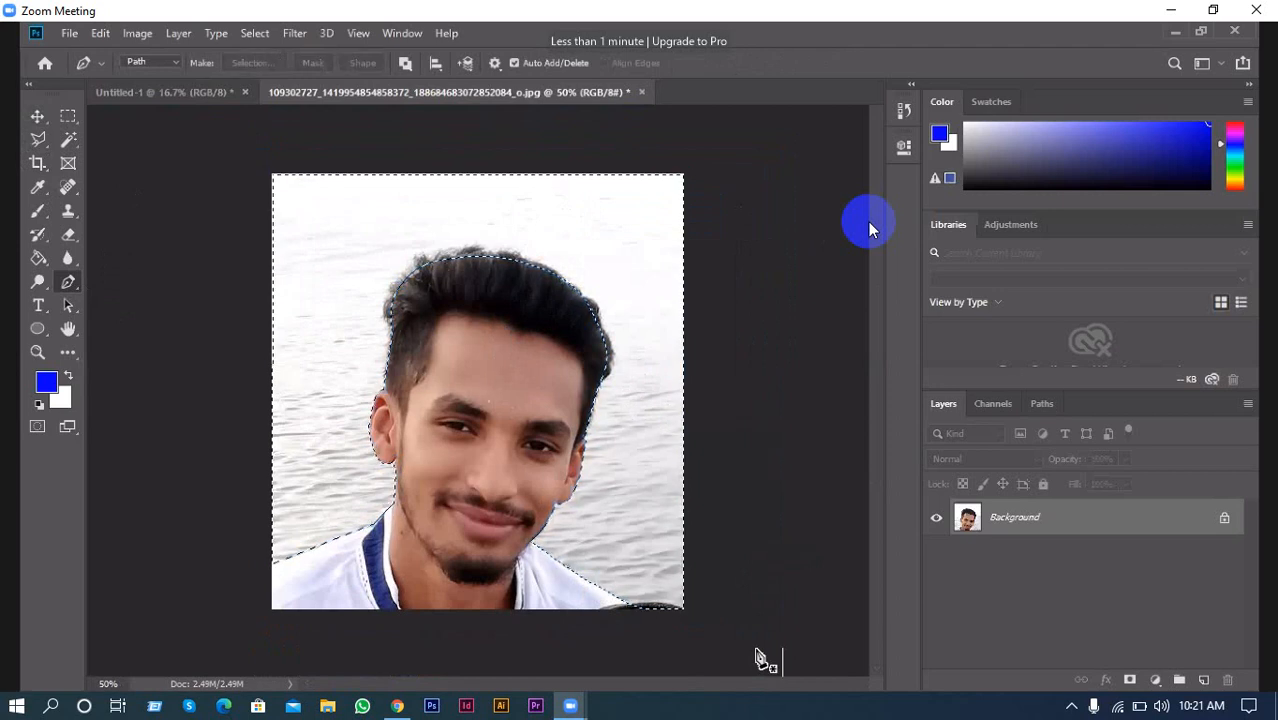
right_click(584, 214)
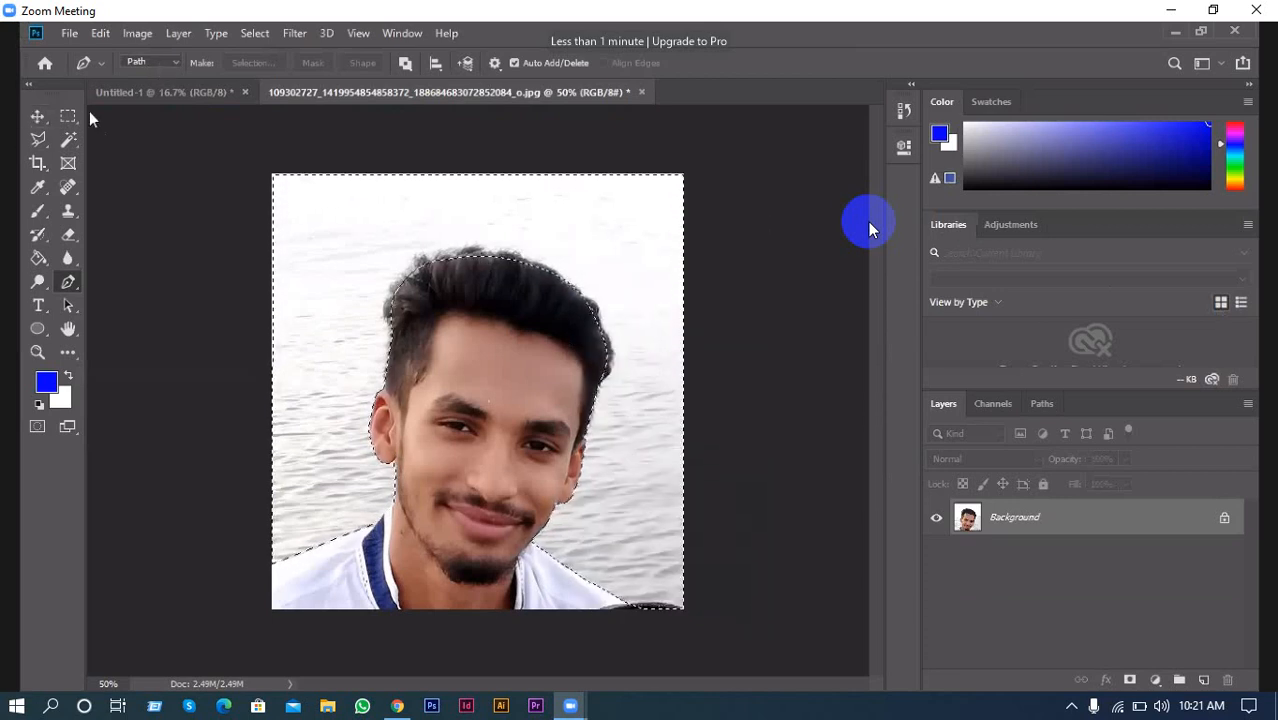
Try to move the selected background area toward the Untitled-1 document with the Move tool
left_click(37, 116)
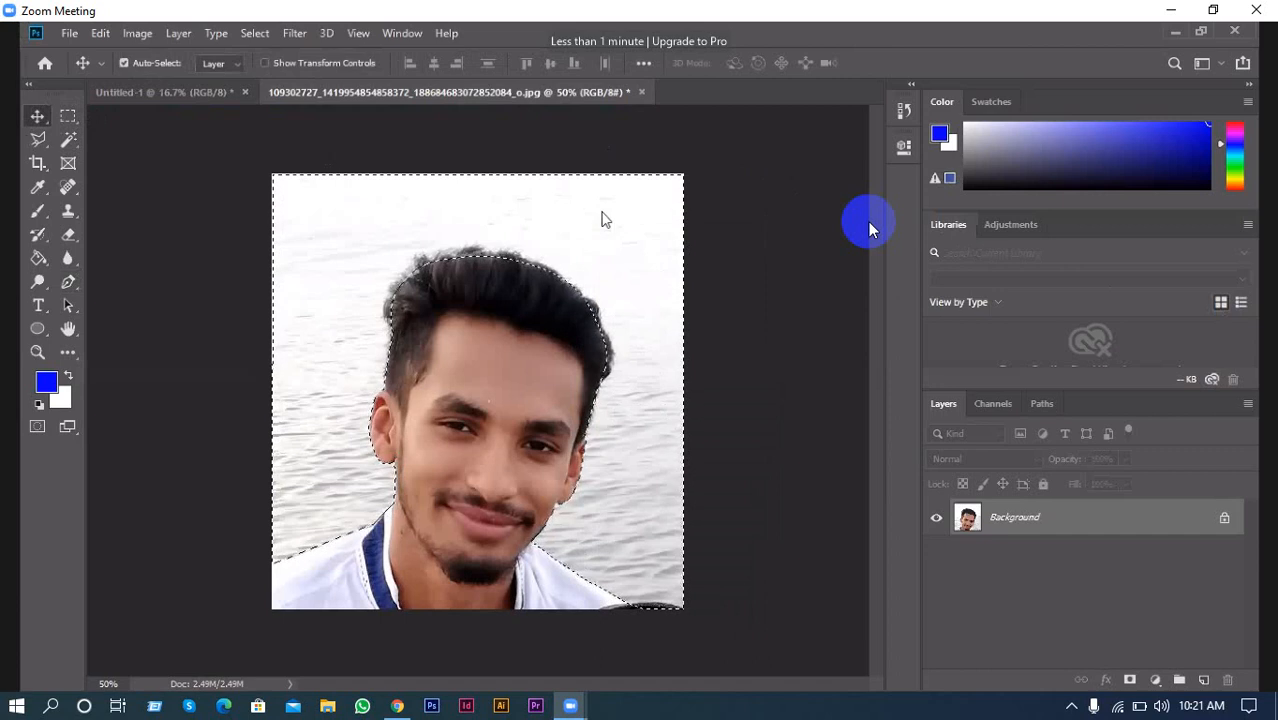
left_click_drag(601, 218, 222, 118)
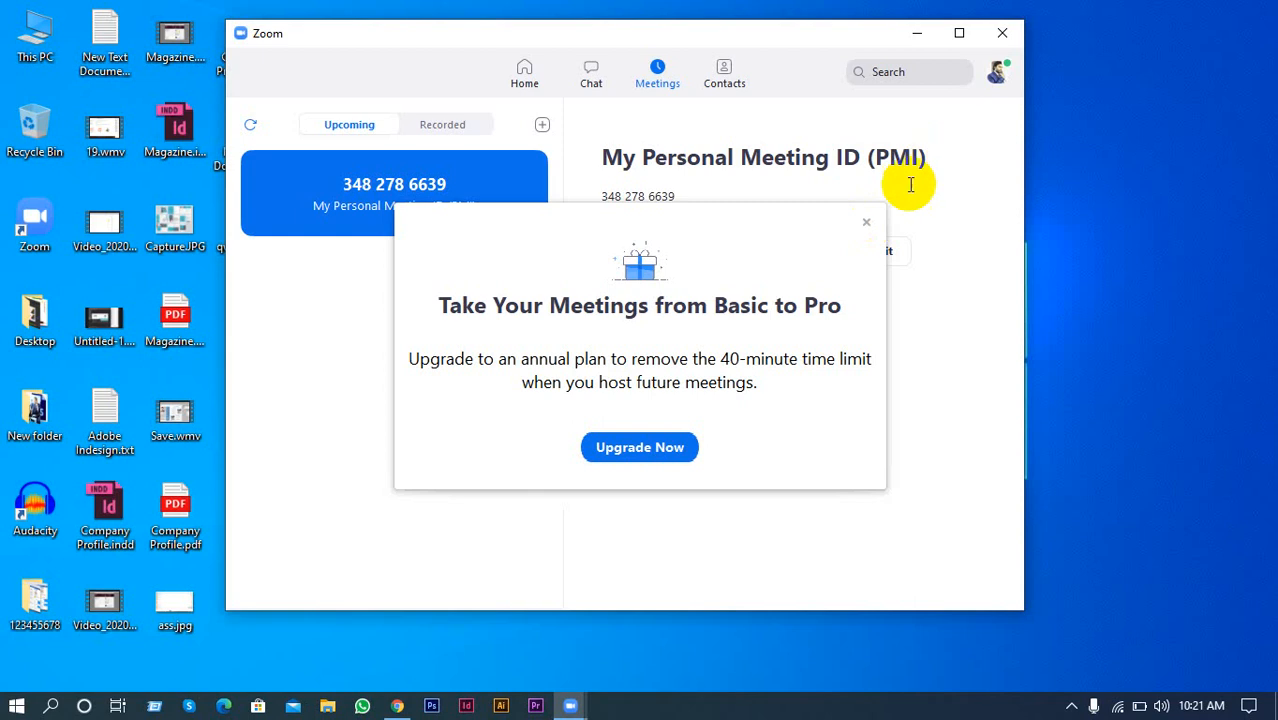
Dismiss the Basic to Pro upgrade offer in the Zoom client
left_click(866, 220)
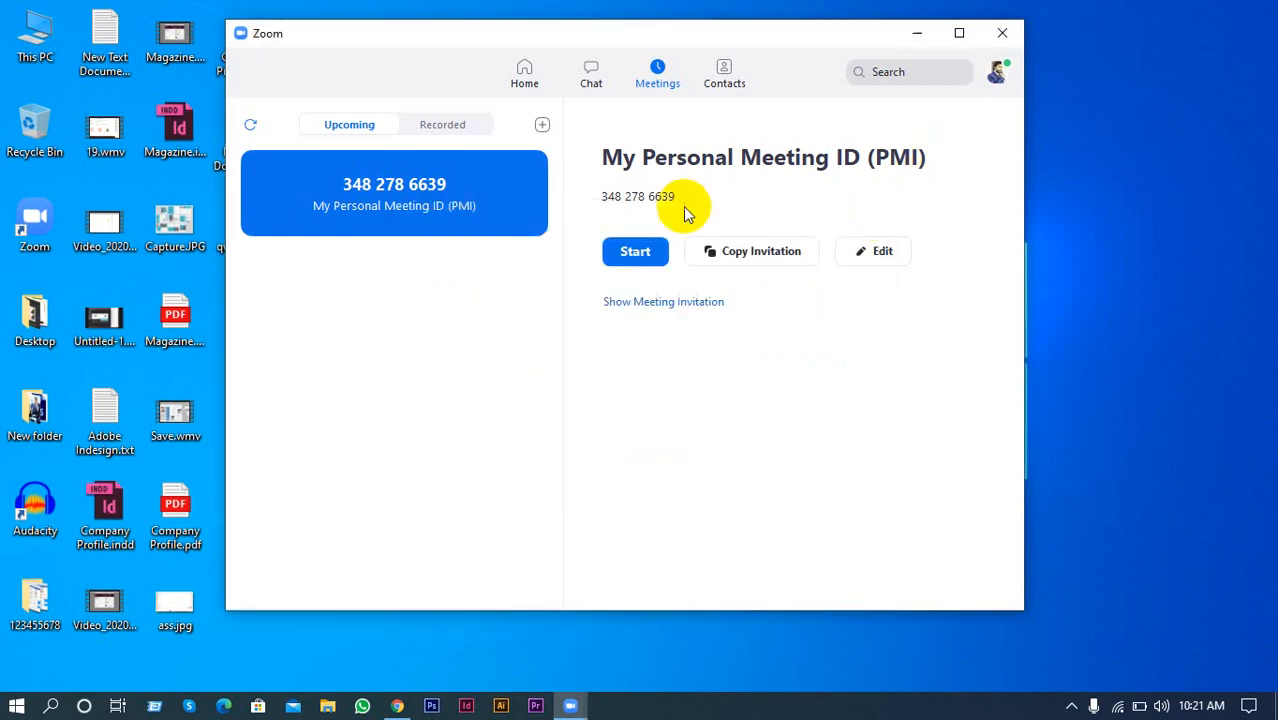
Start the Zoom meeting in the personal meeting room
left_click(666, 250)
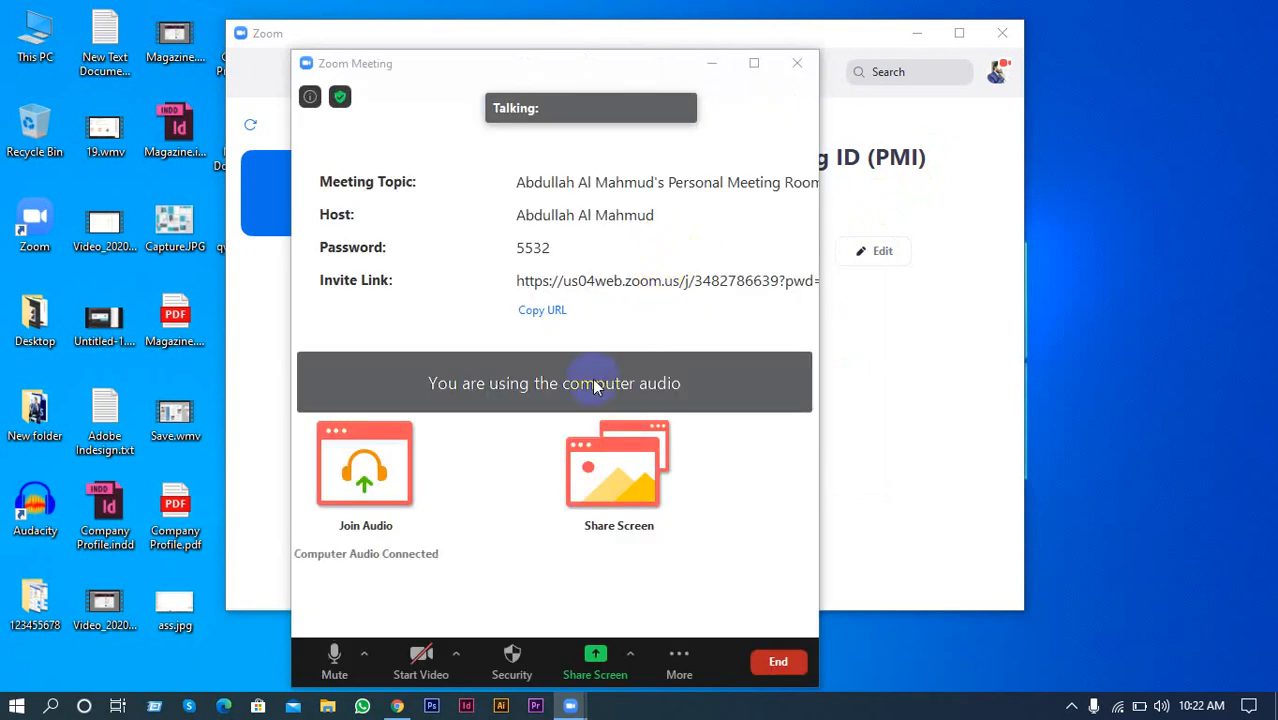
left_click(641, 665)
left_click(650, 586)
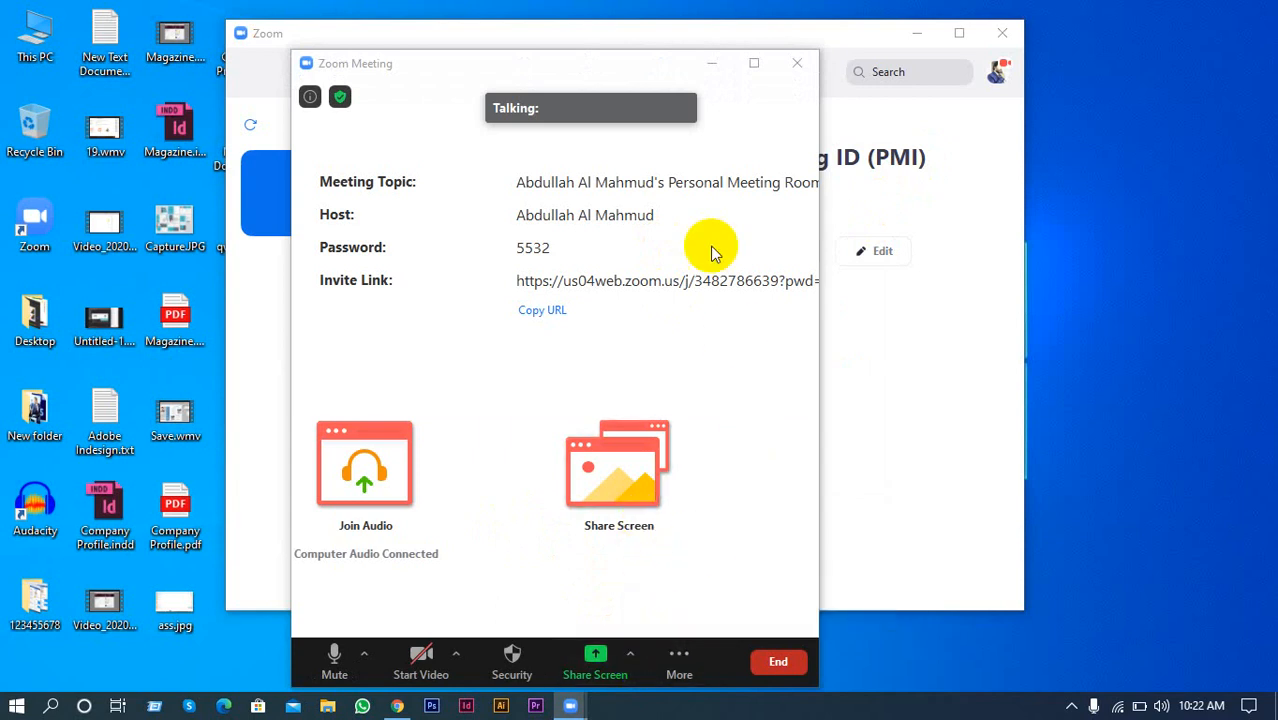
left_click(757, 63)
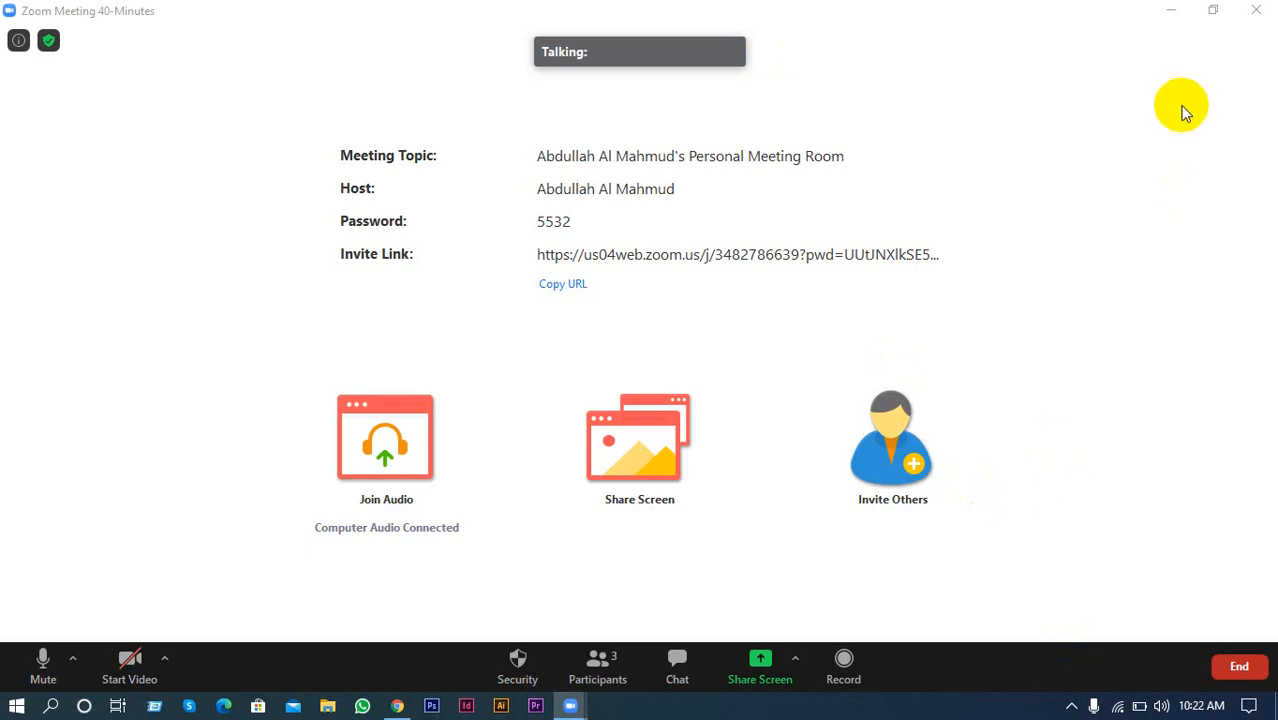
left_click(1213, 10)
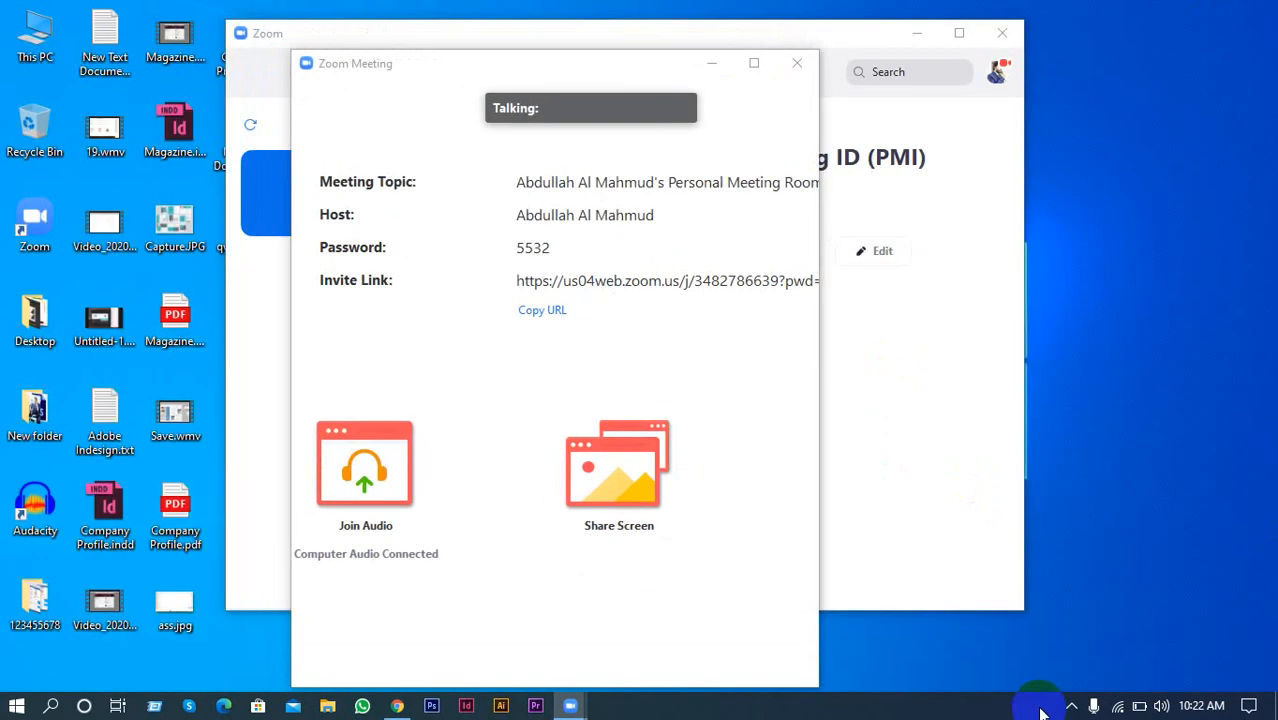
left_click(1070, 705)
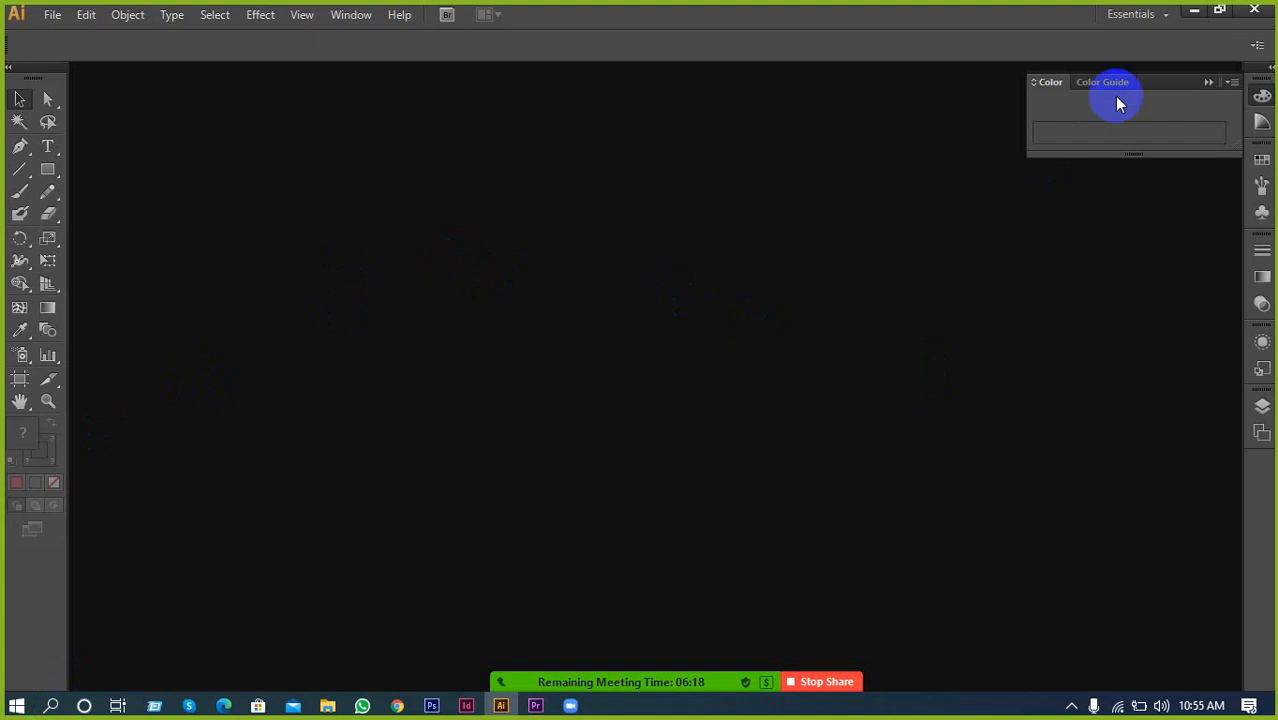
Collapse the Color panel and open the settings for a new Illustrator document
left_click(1208, 82)
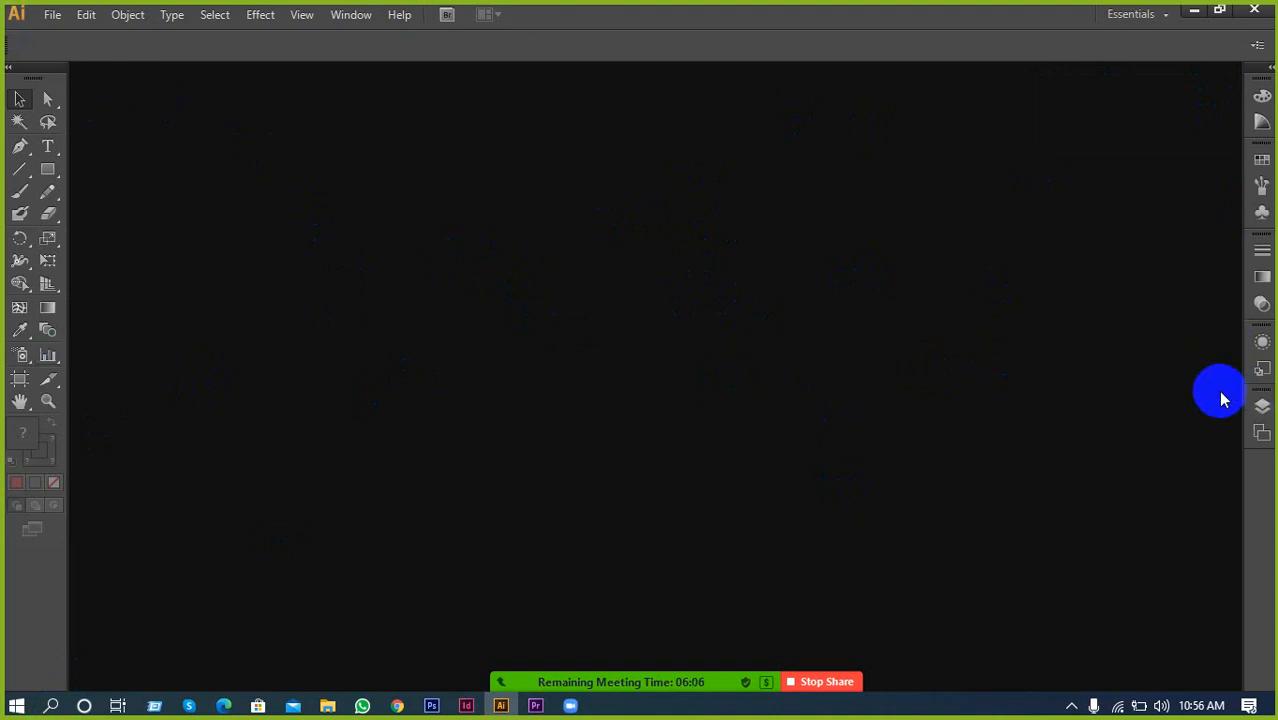
left_click(55, 20)
left_click(55, 20)
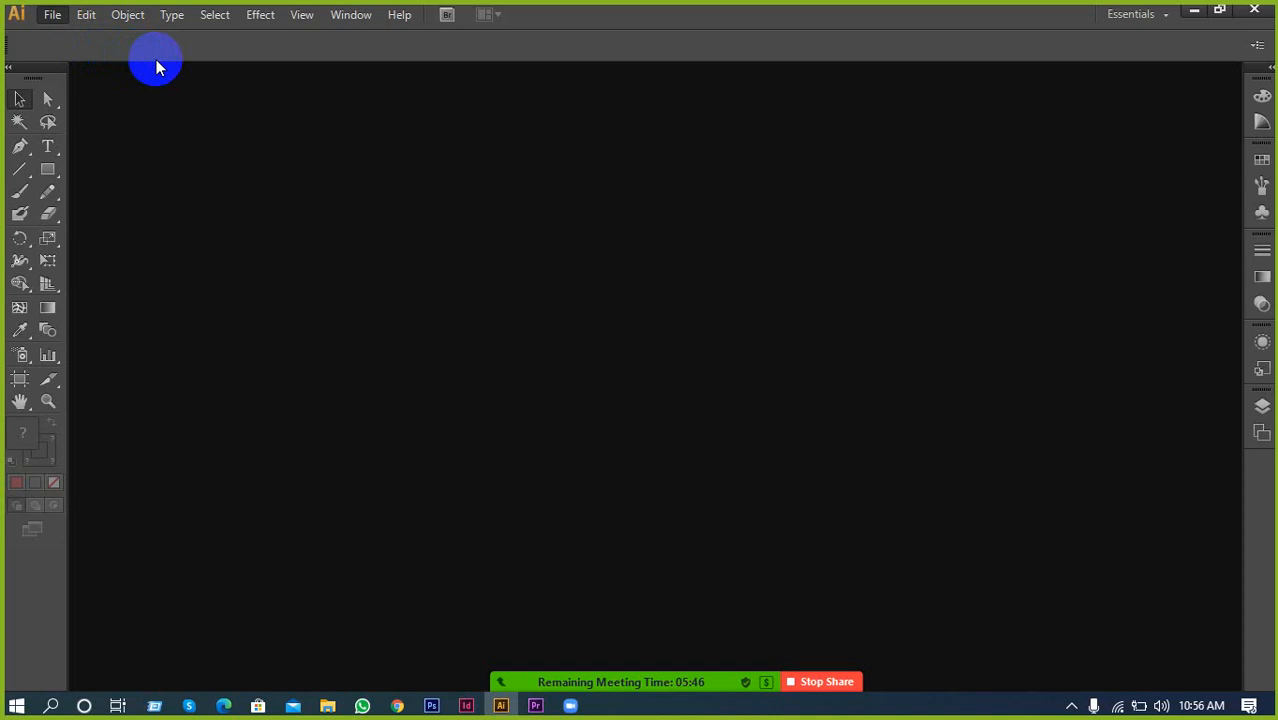
key("ctrl+n")
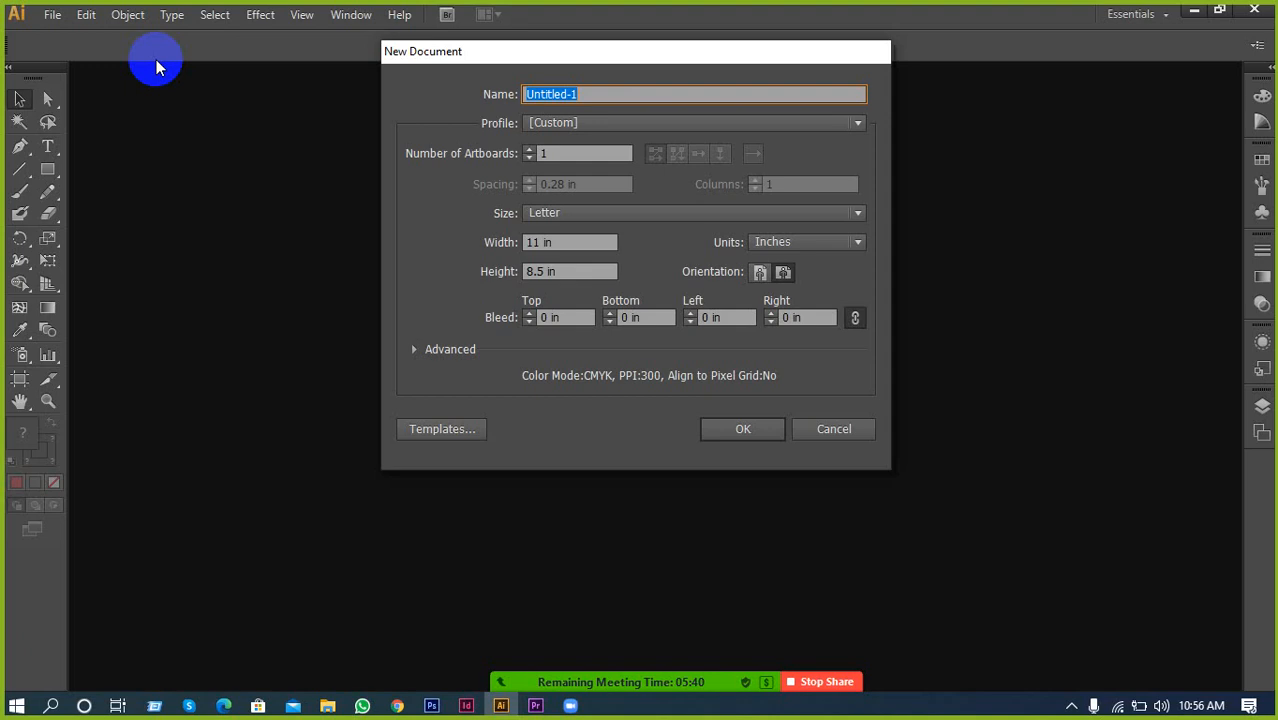
left_click(456, 30)
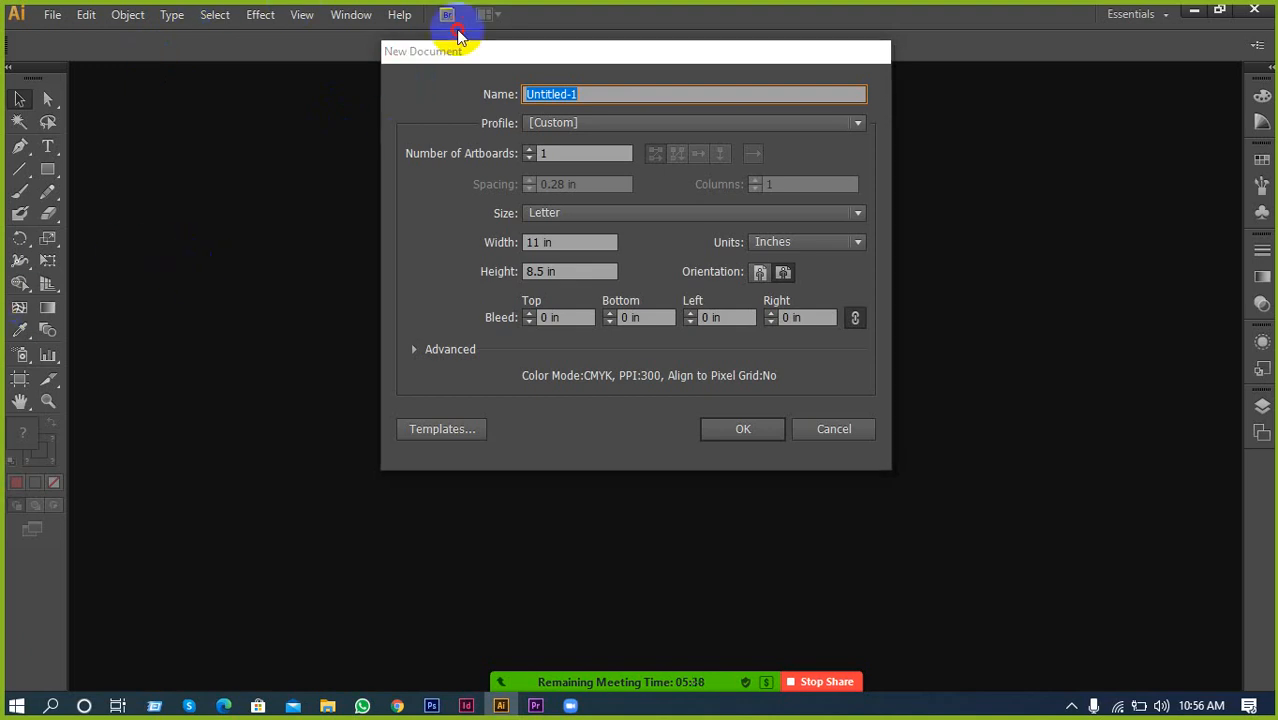
left_click_drag(477, 49, 636, 99)
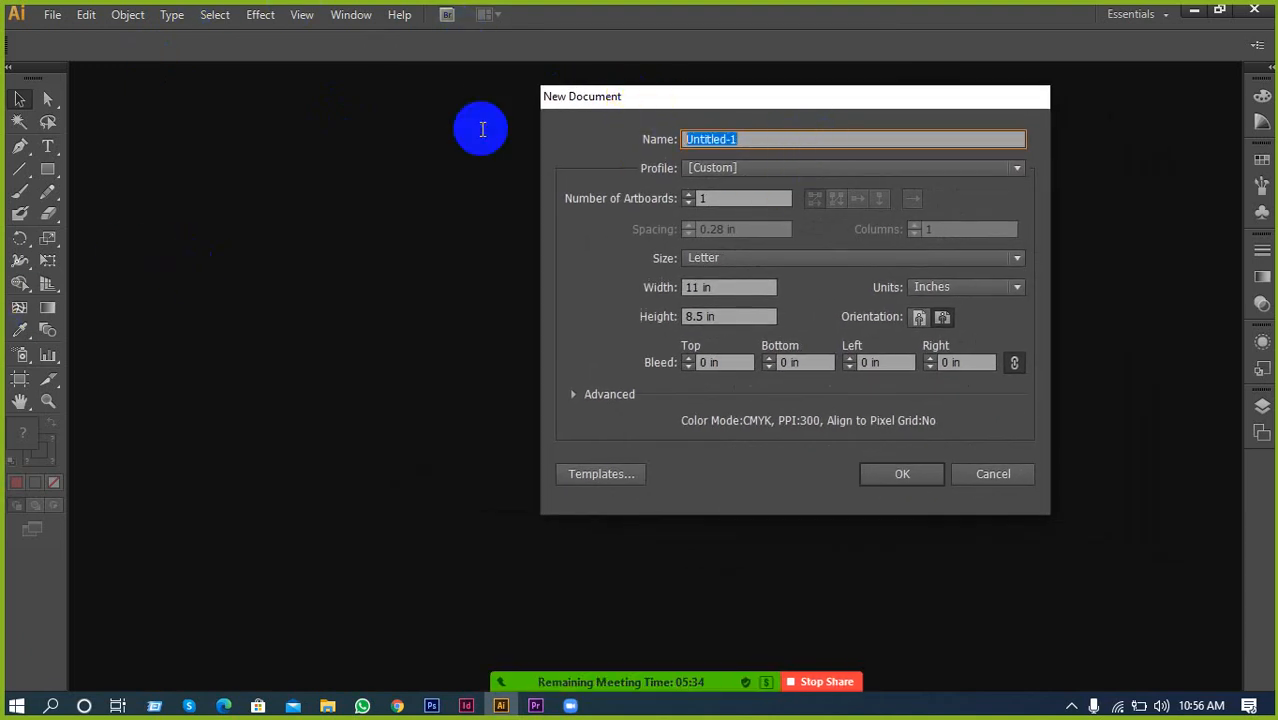
Clear the default name so the new document's name is blank
type("kjn")
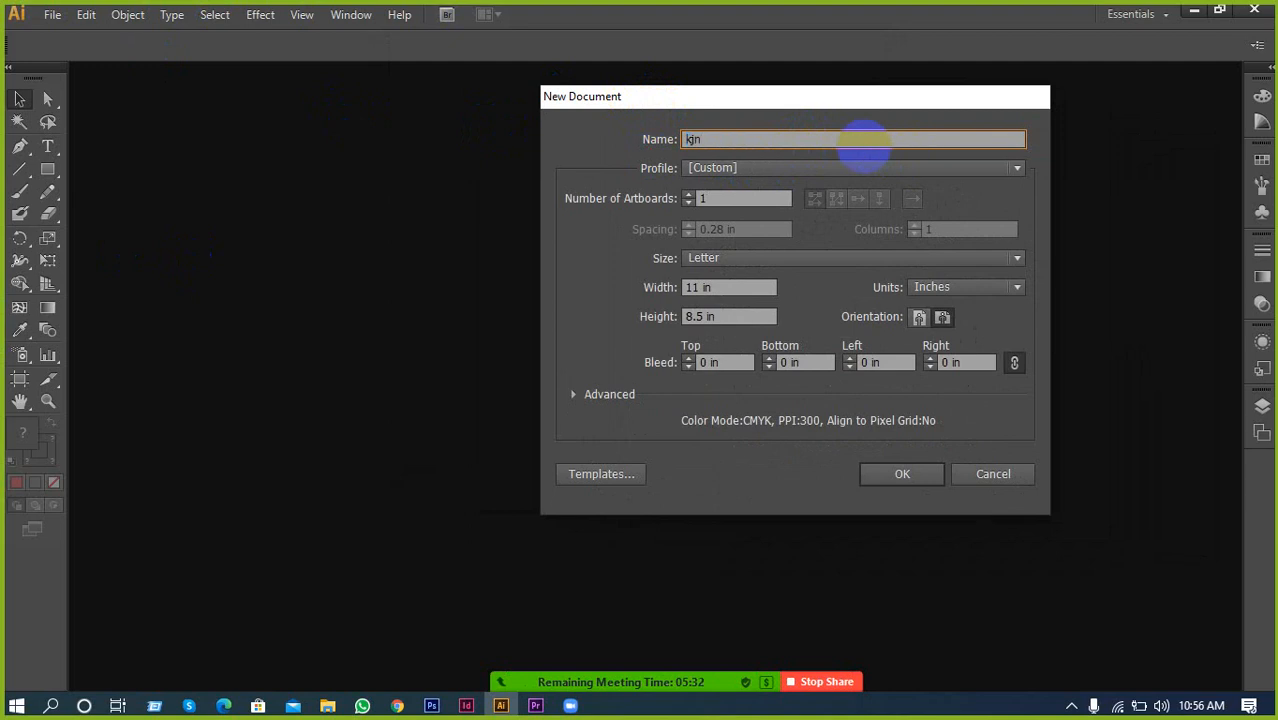
key("BackSpace")
key("BackSpace")
key("BackSpace")
Review the available document profiles and the advanced choices for color mode, raster effects and preview mode
left_click(871, 167)
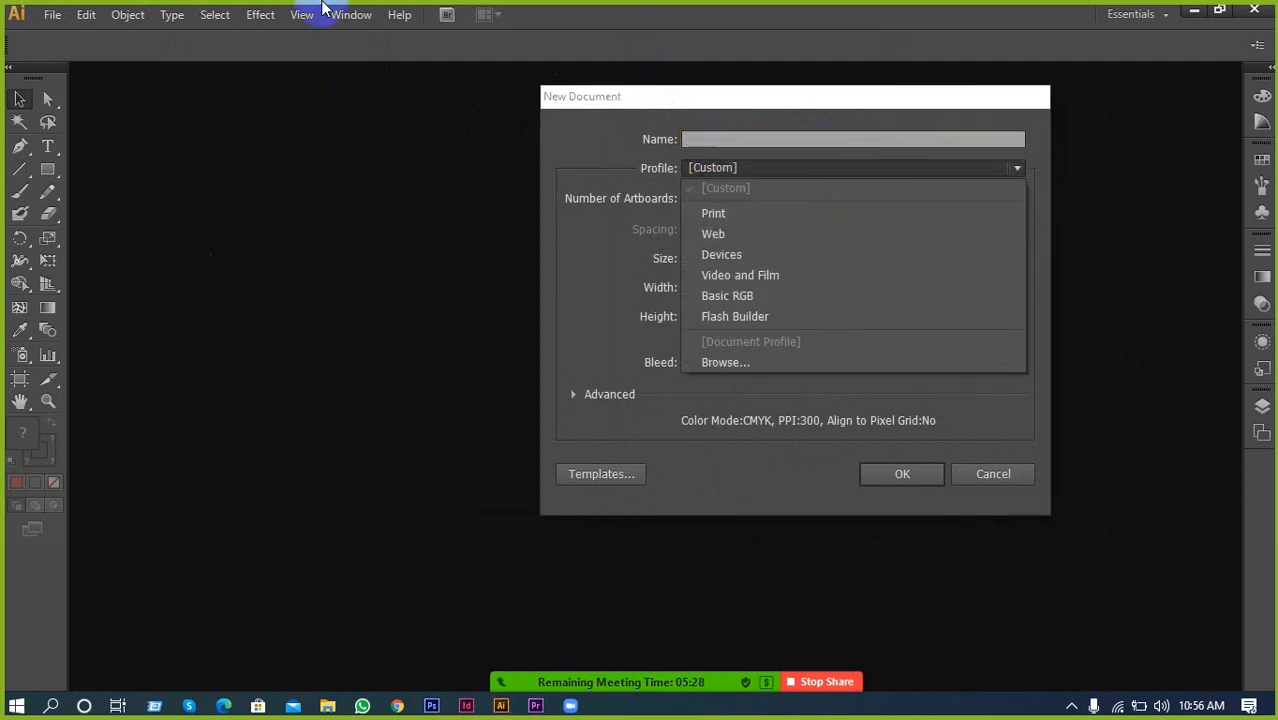
left_click(632, 259)
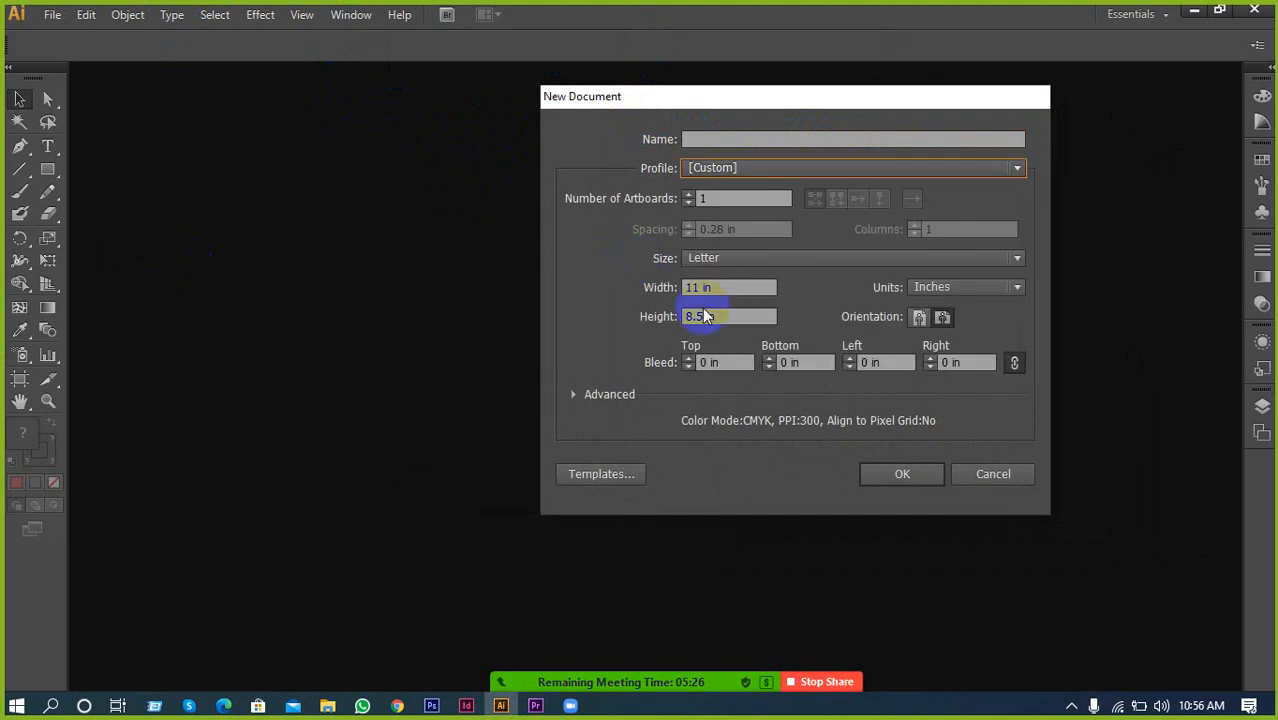
left_click(574, 396)
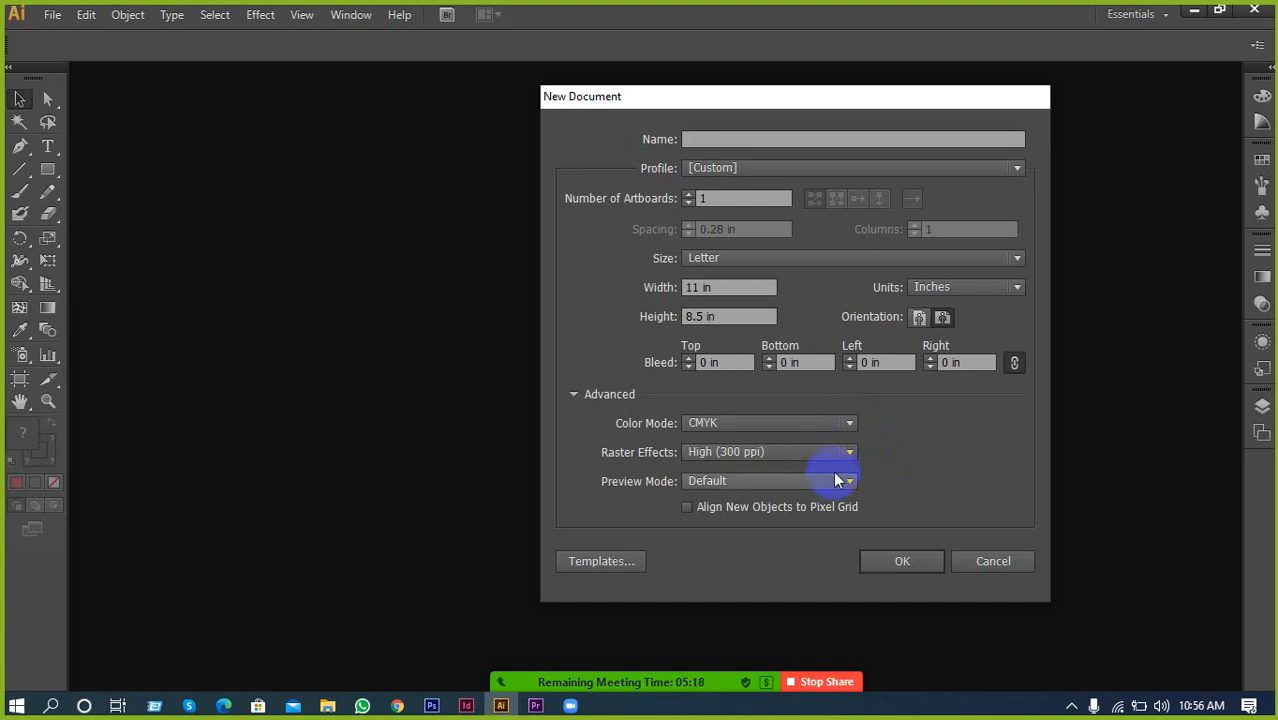
left_click(842, 422)
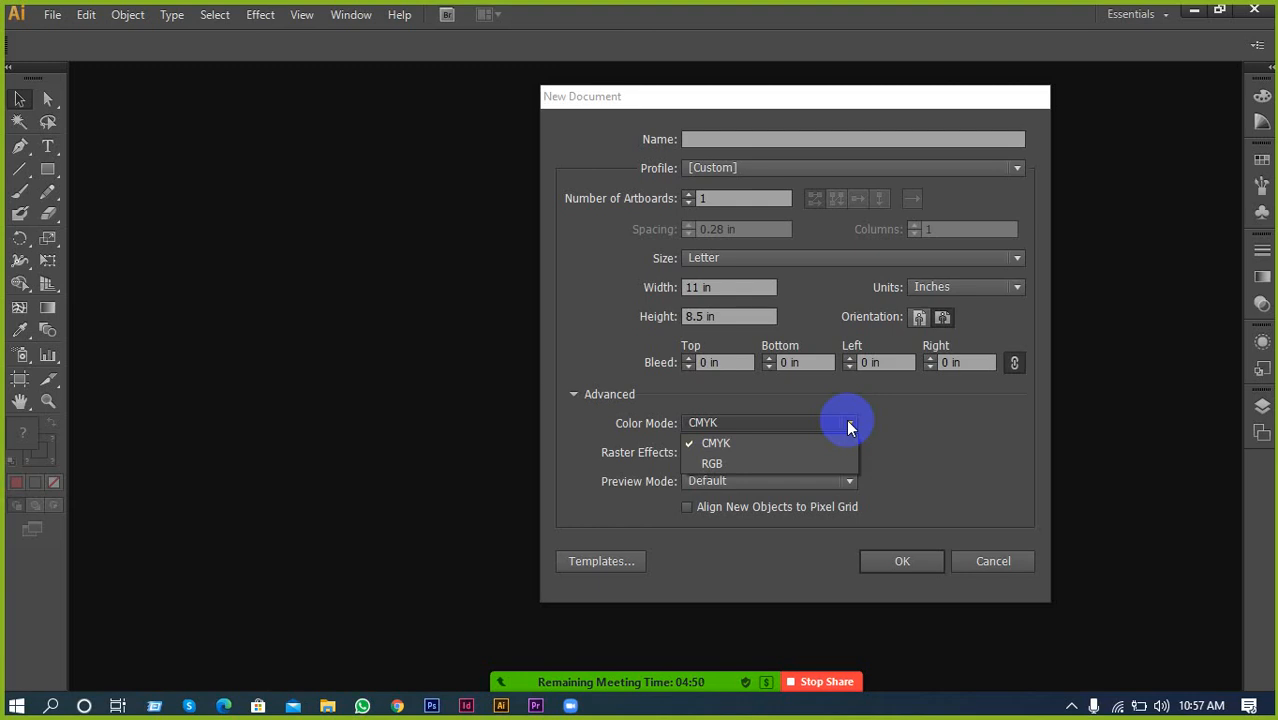
left_click(855, 394)
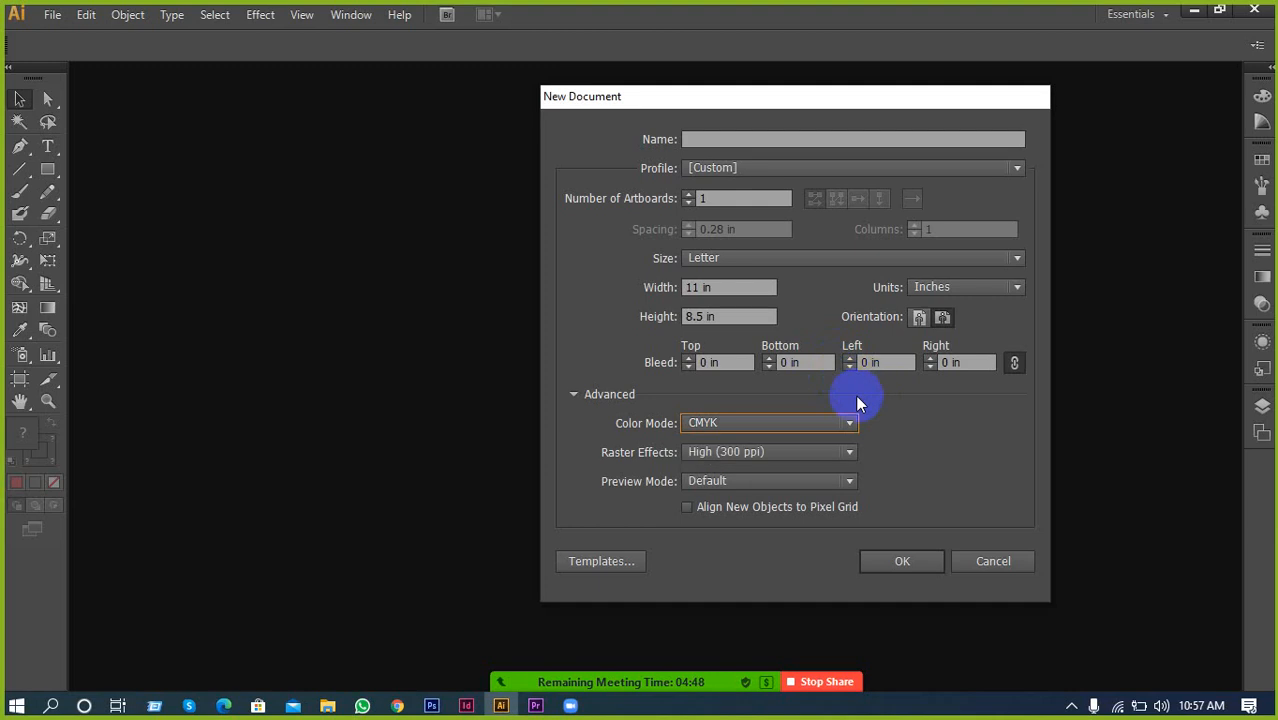
left_click(842, 458)
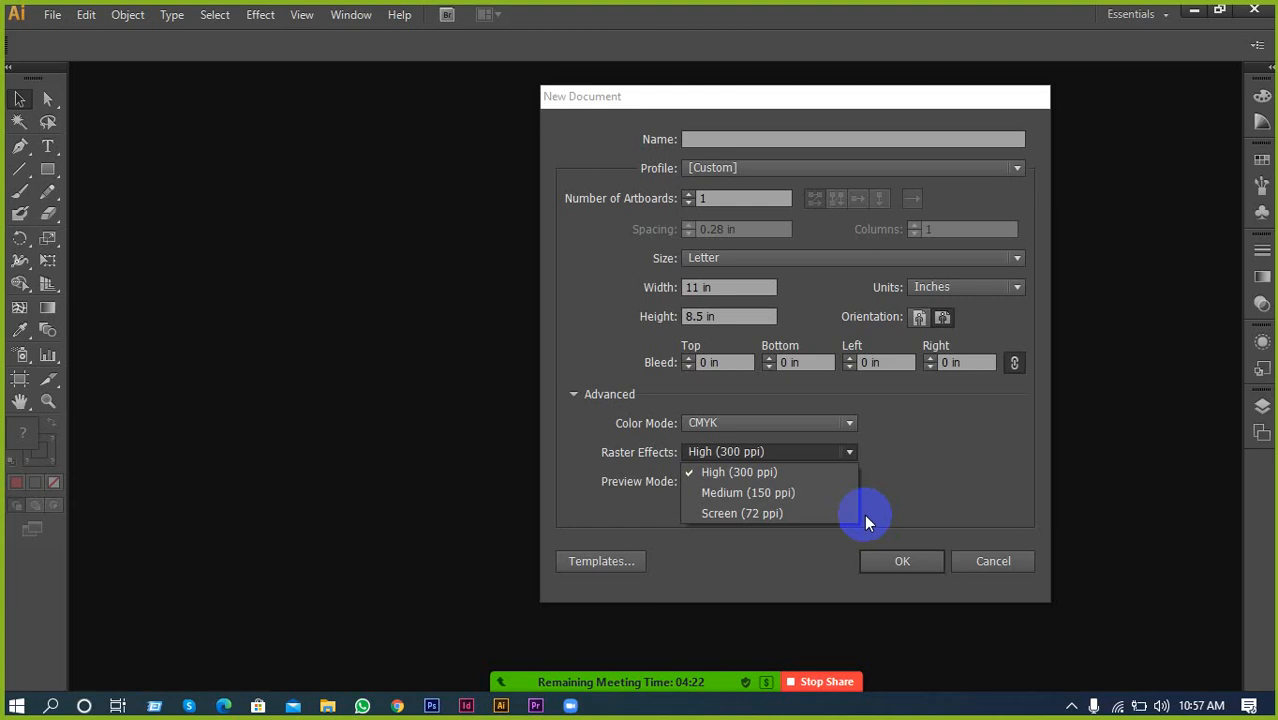
left_click(906, 432)
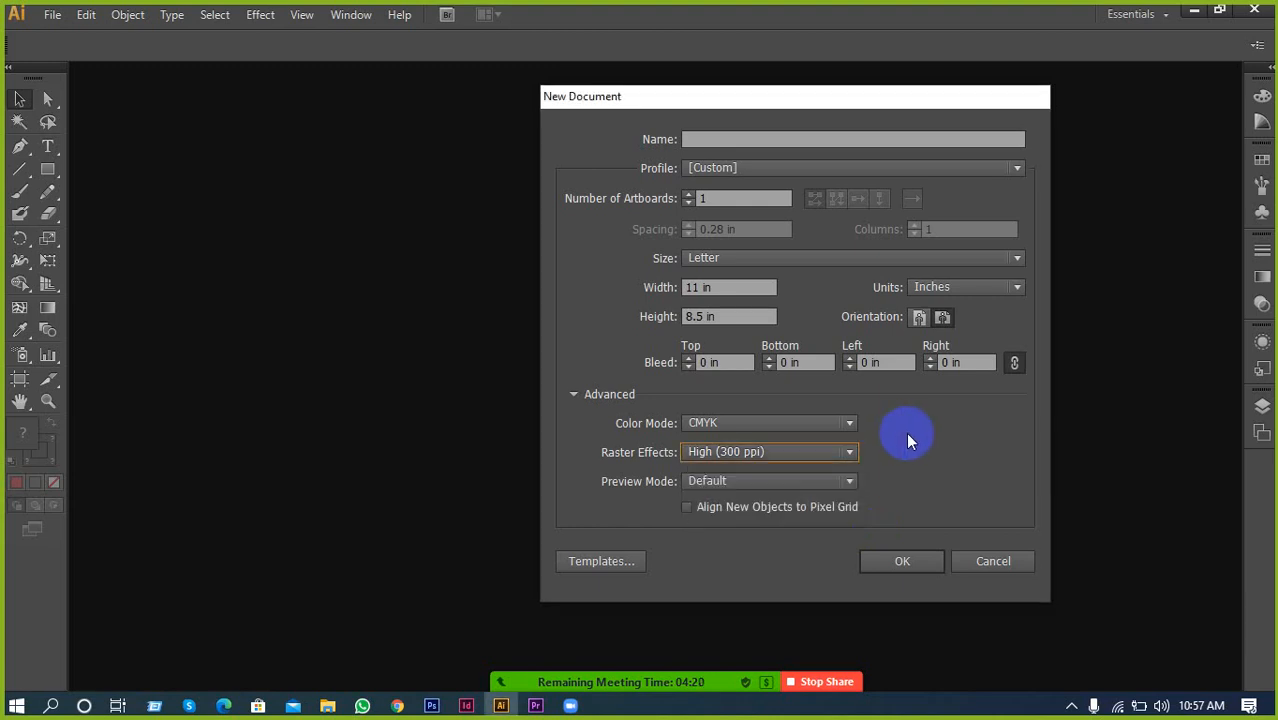
left_click(851, 481)
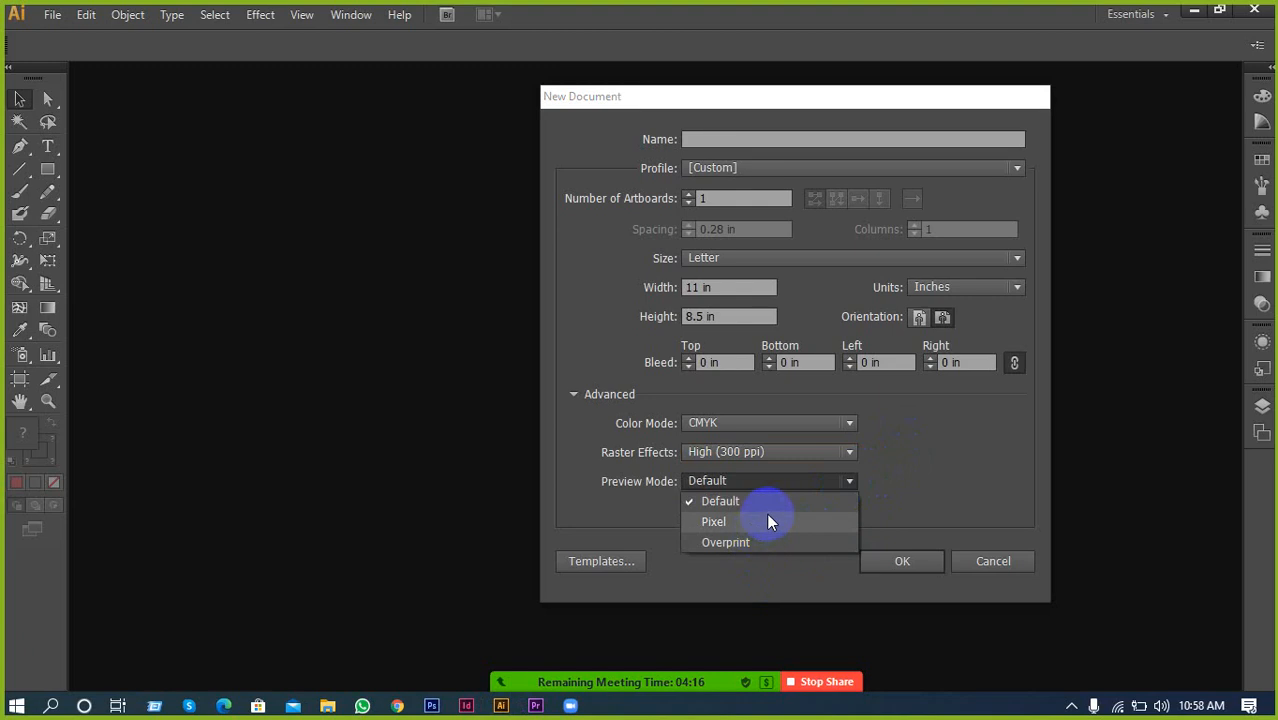
left_click(808, 503)
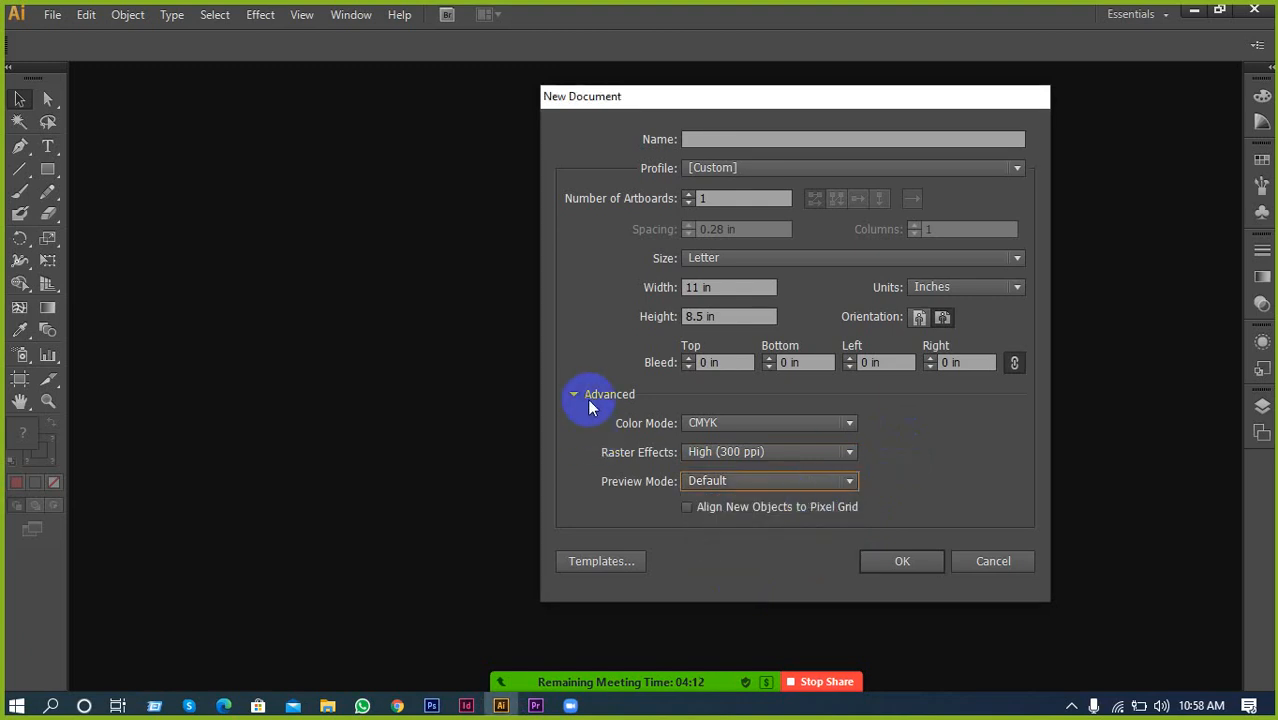
left_click(816, 170)
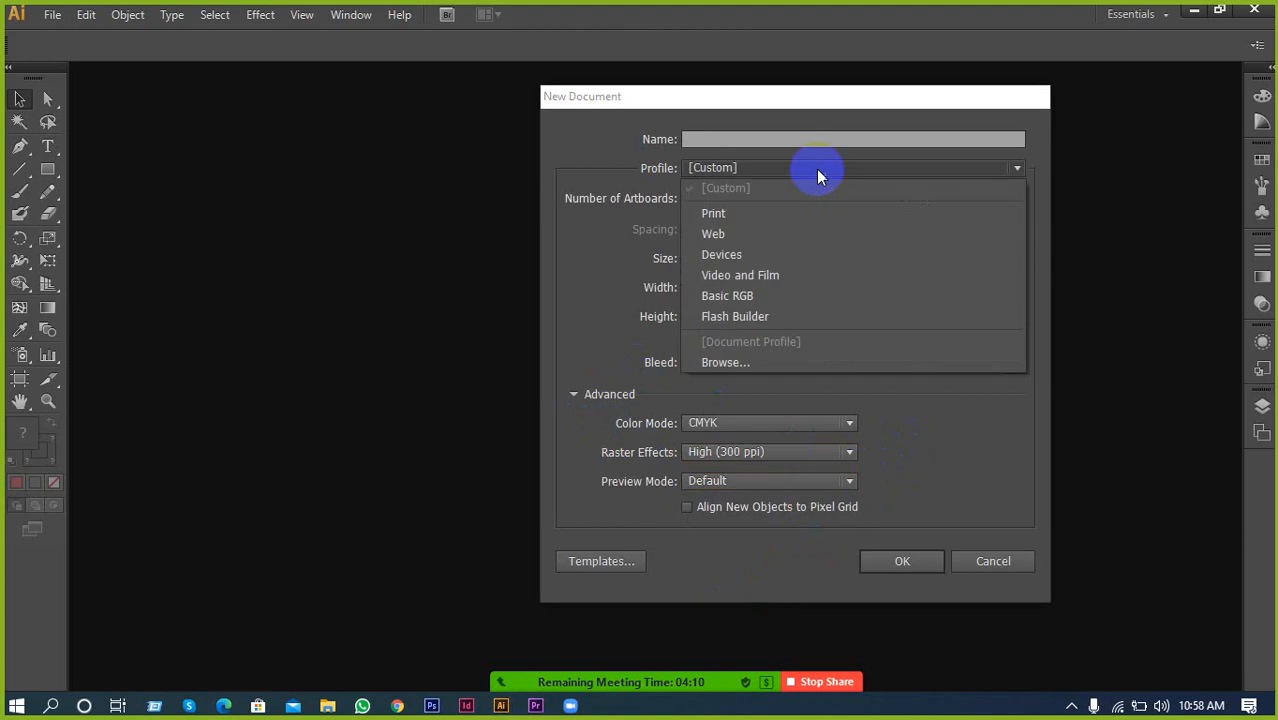
left_click(890, 400)
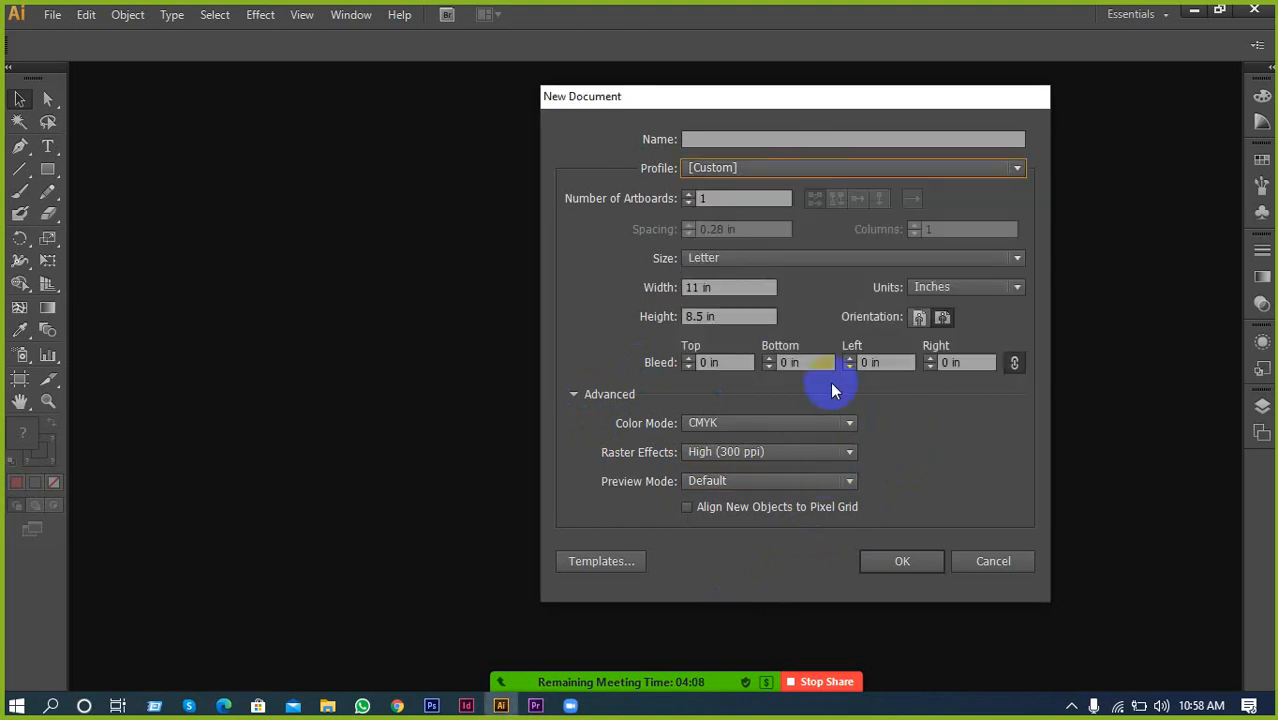
Apply the Web profile to the new document and look through its preset sizes
left_click(806, 172)
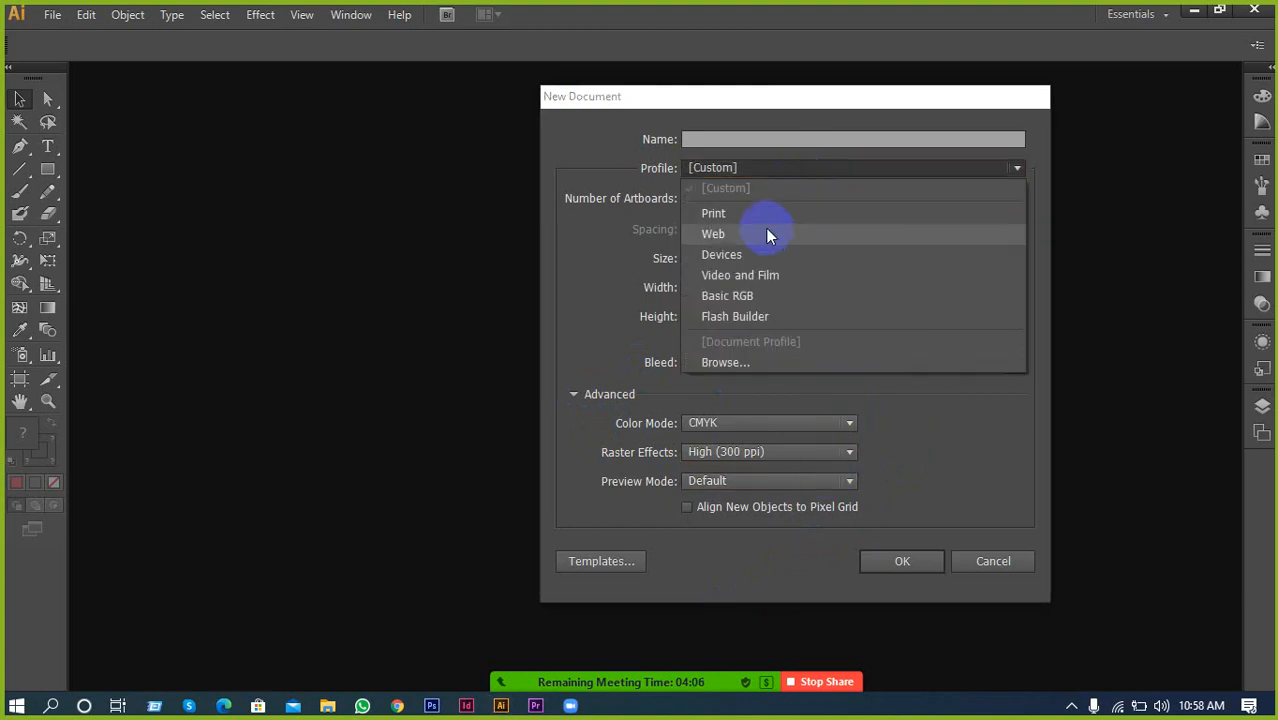
left_click(745, 241)
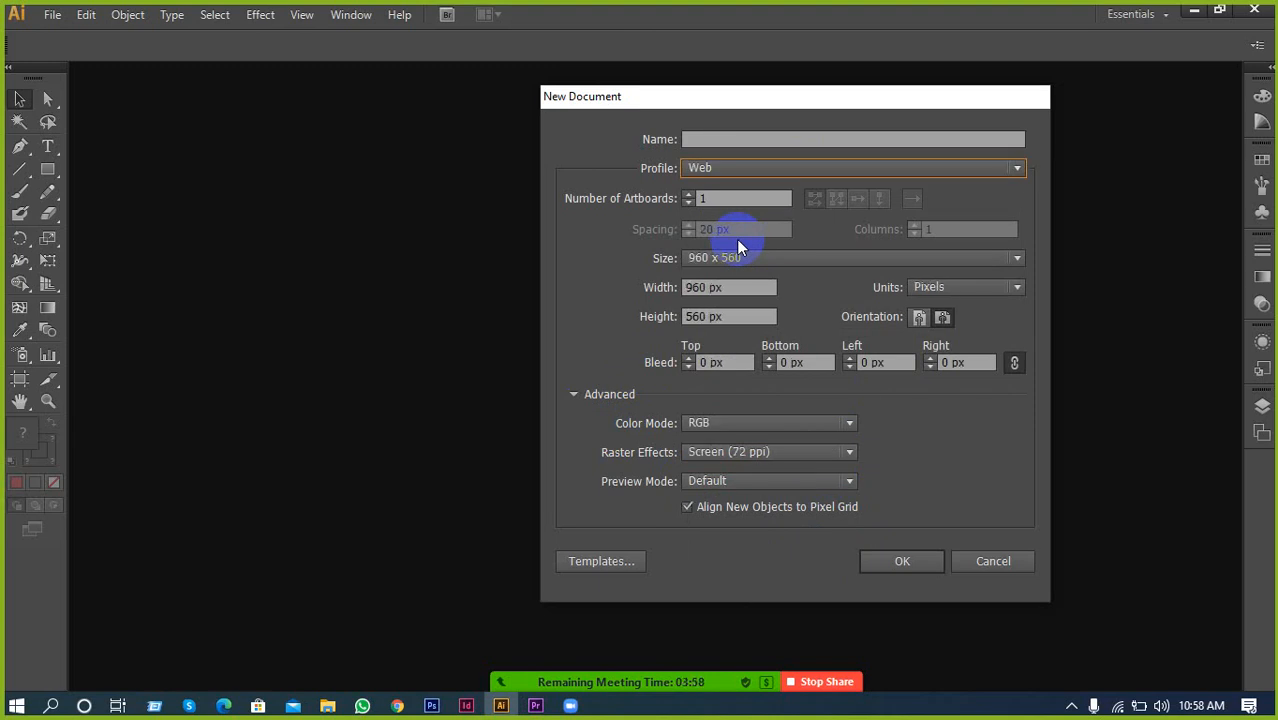
left_click(735, 257)
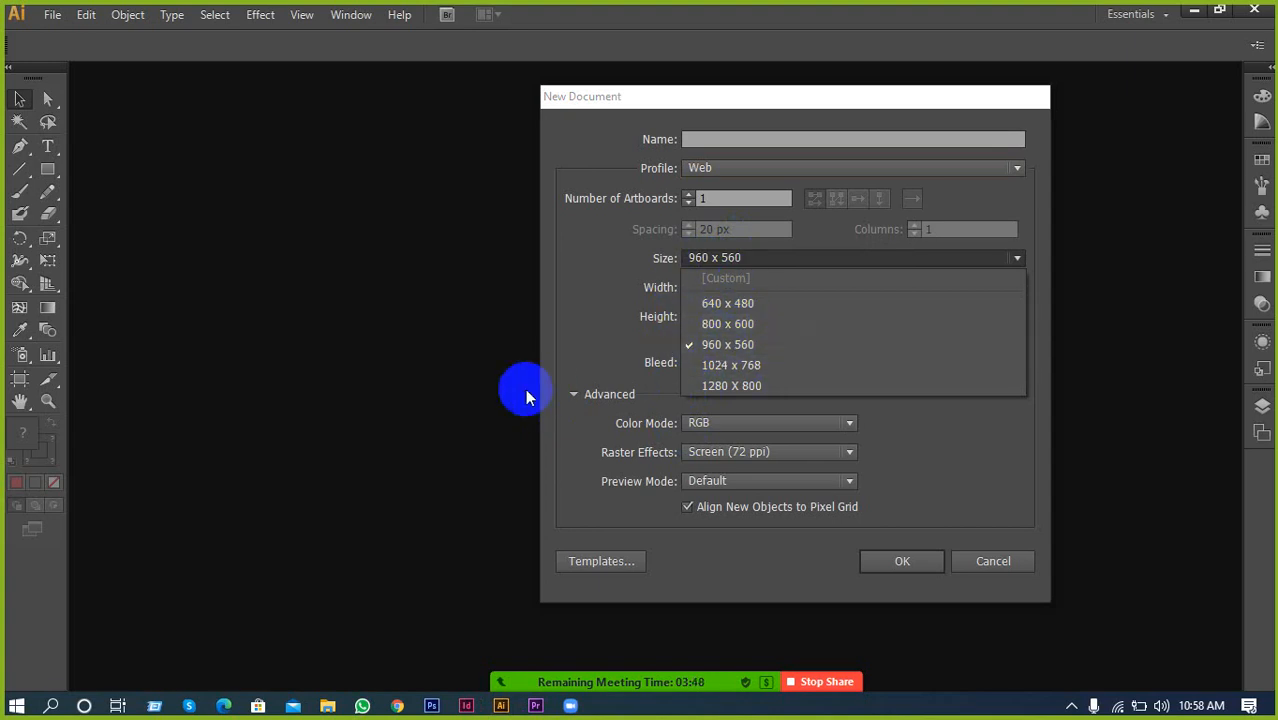
left_click(573, 325)
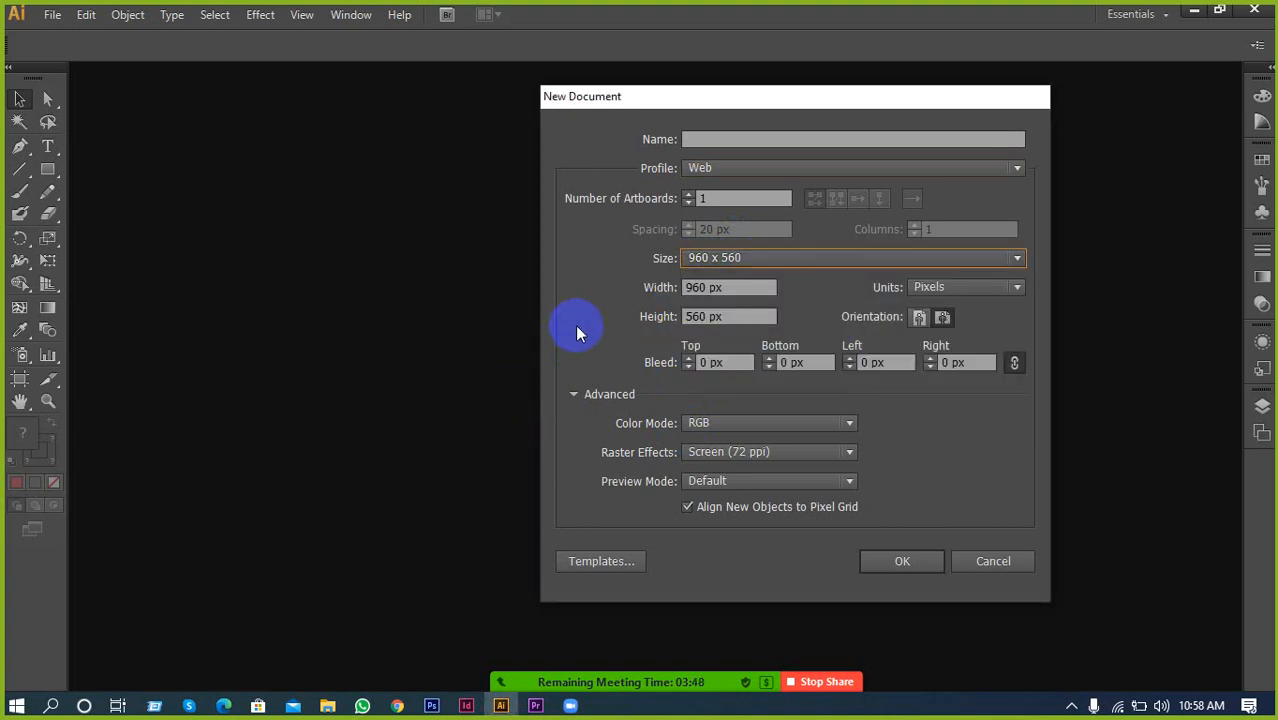
left_click(806, 258)
Compare the Print profile and its paper sizes with the Web profile's default settings
left_click(753, 166)
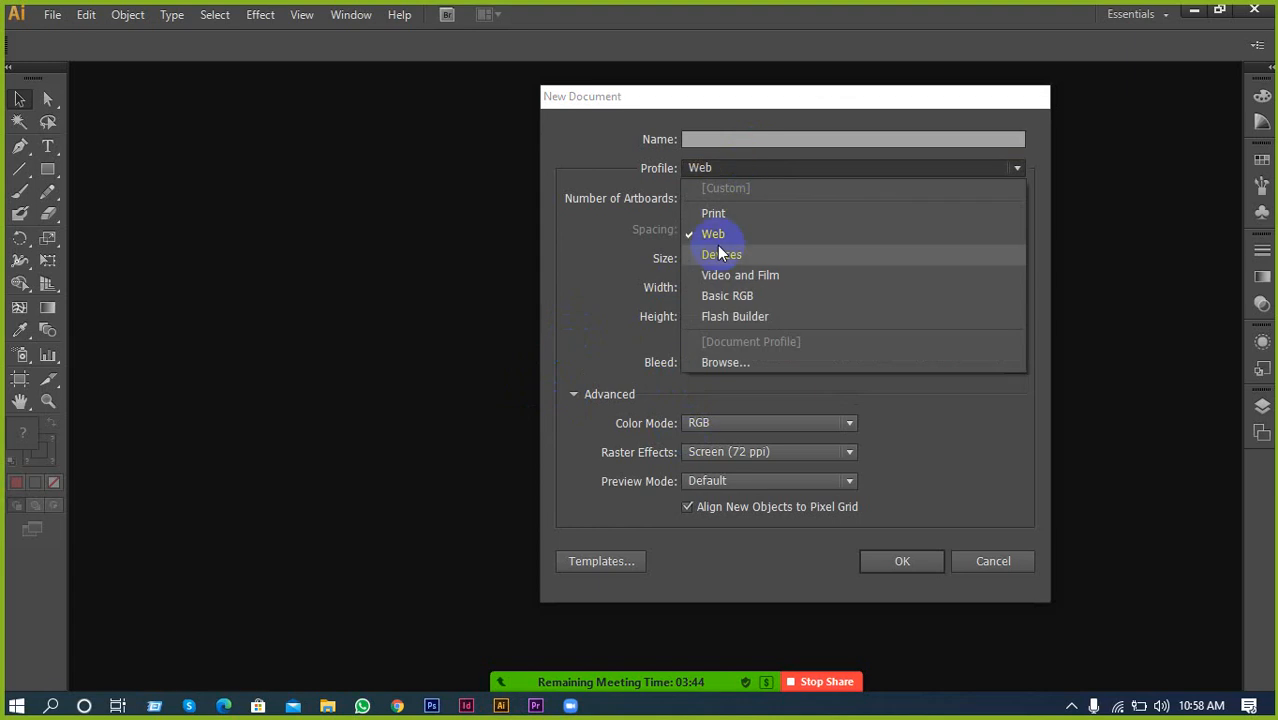
left_click(713, 213)
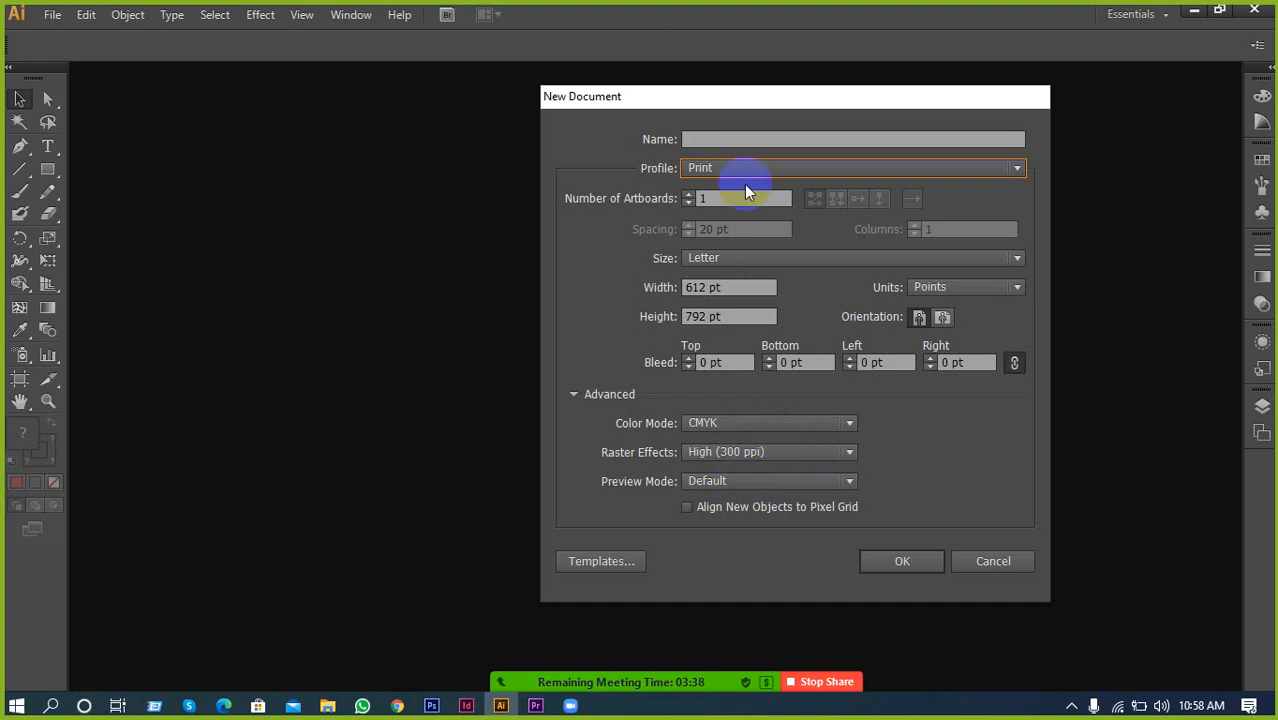
left_click(724, 257)
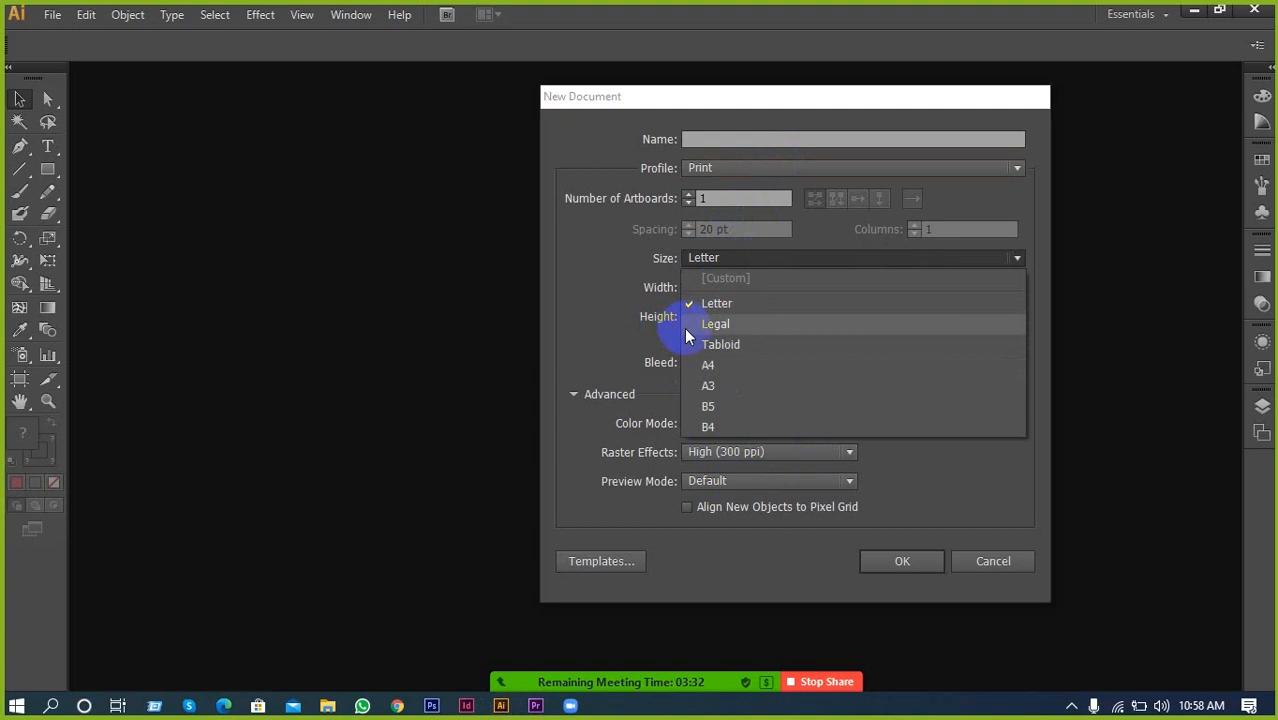
left_click(622, 294)
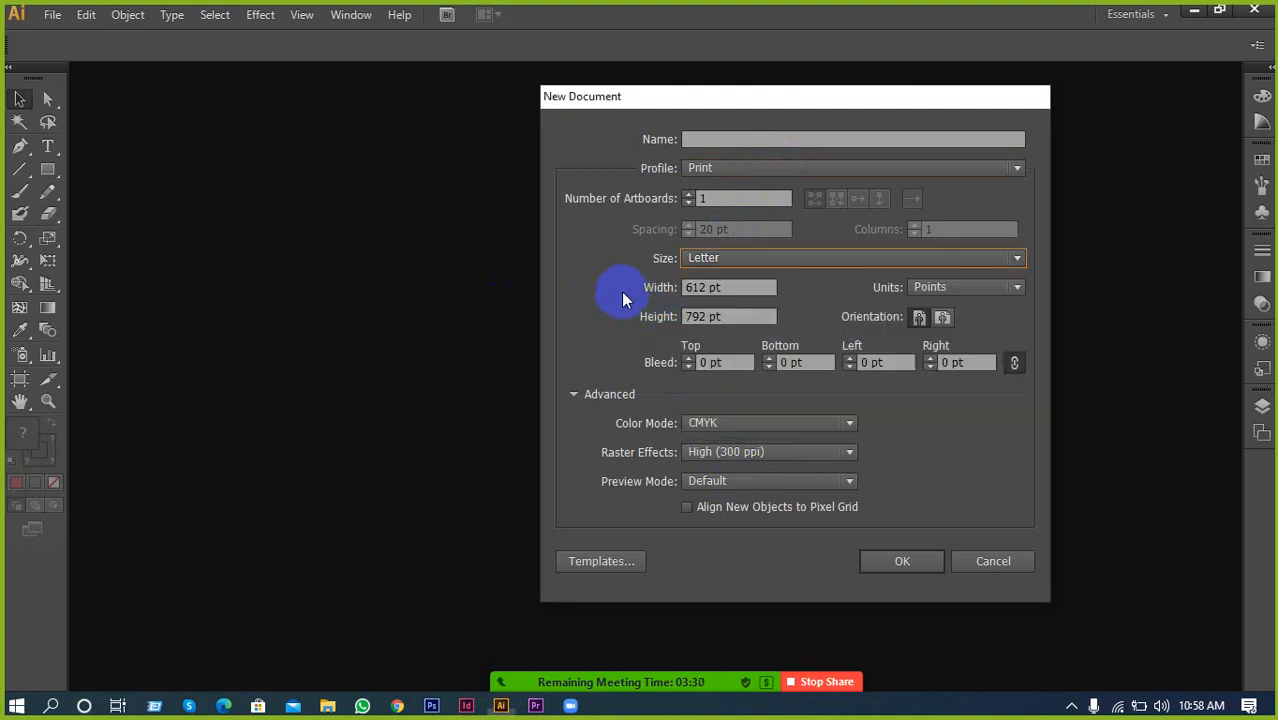
left_click(748, 166)
left_click(728, 232)
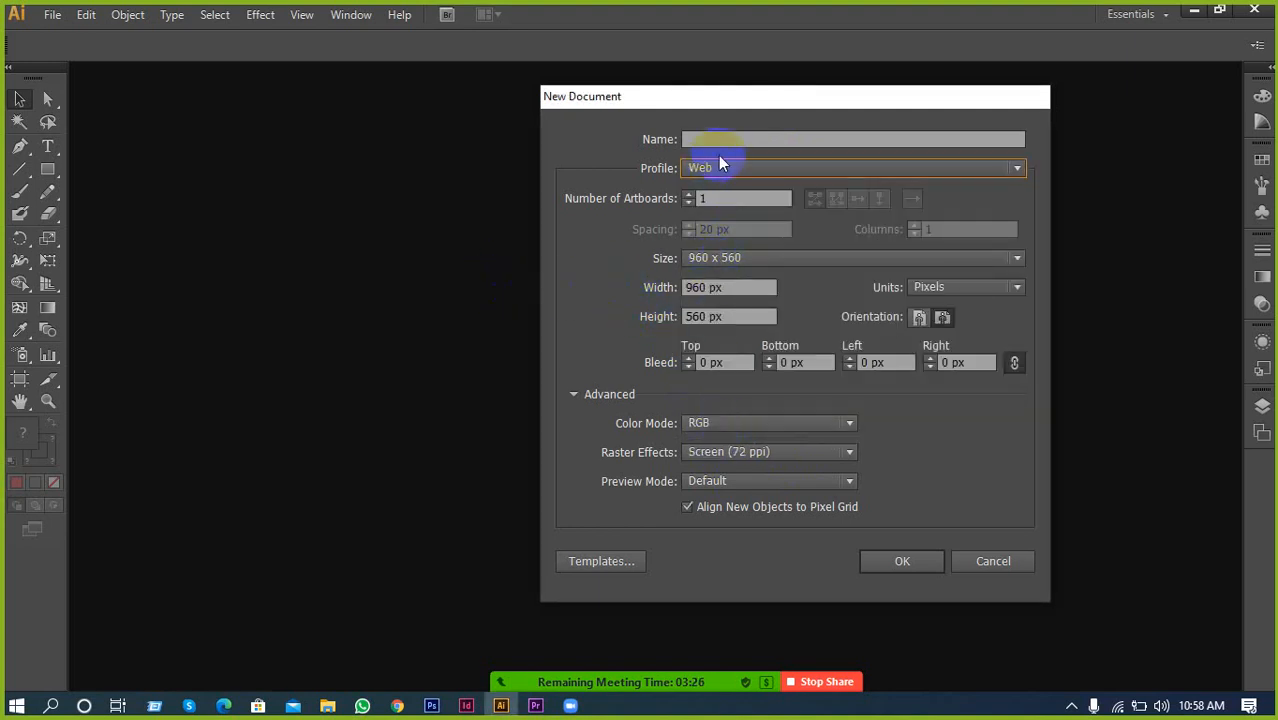
Apply the Print profile with the Letter size to the new document
left_click(716, 168)
left_click(697, 215)
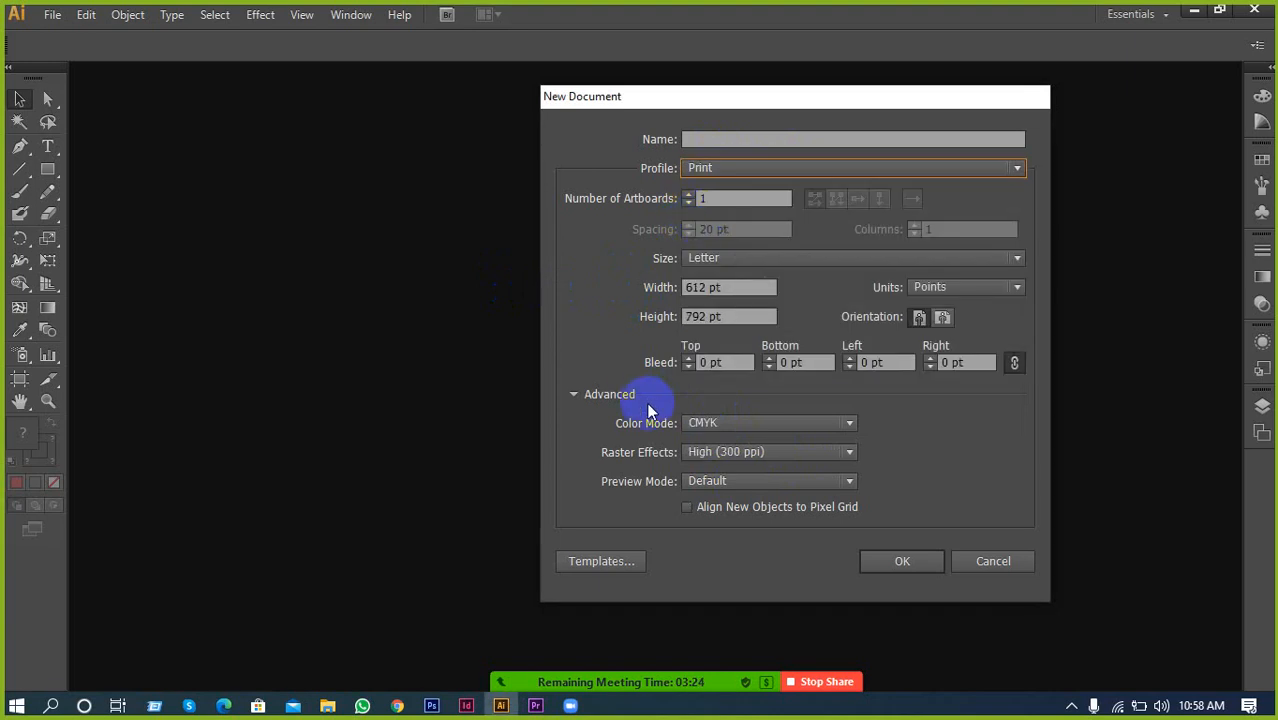
left_click(750, 259)
left_click(739, 302)
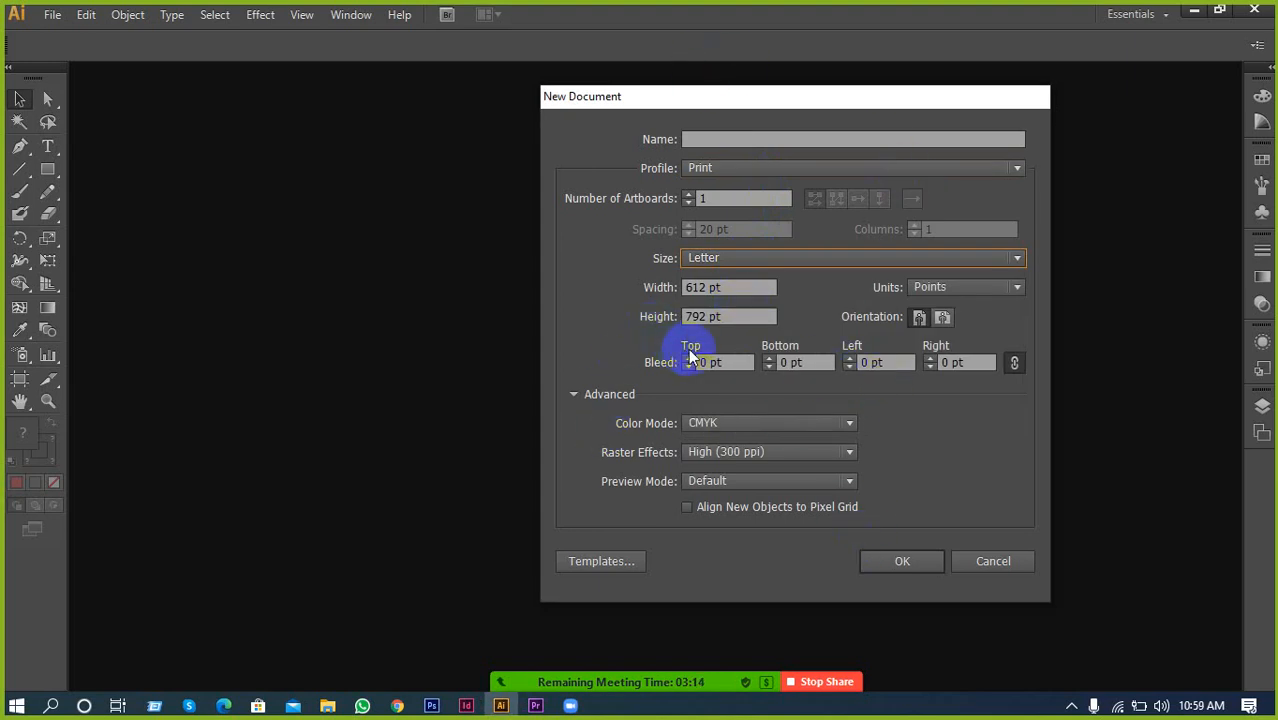
Set the number of artboards to 4 and create the document
left_click(745, 172)
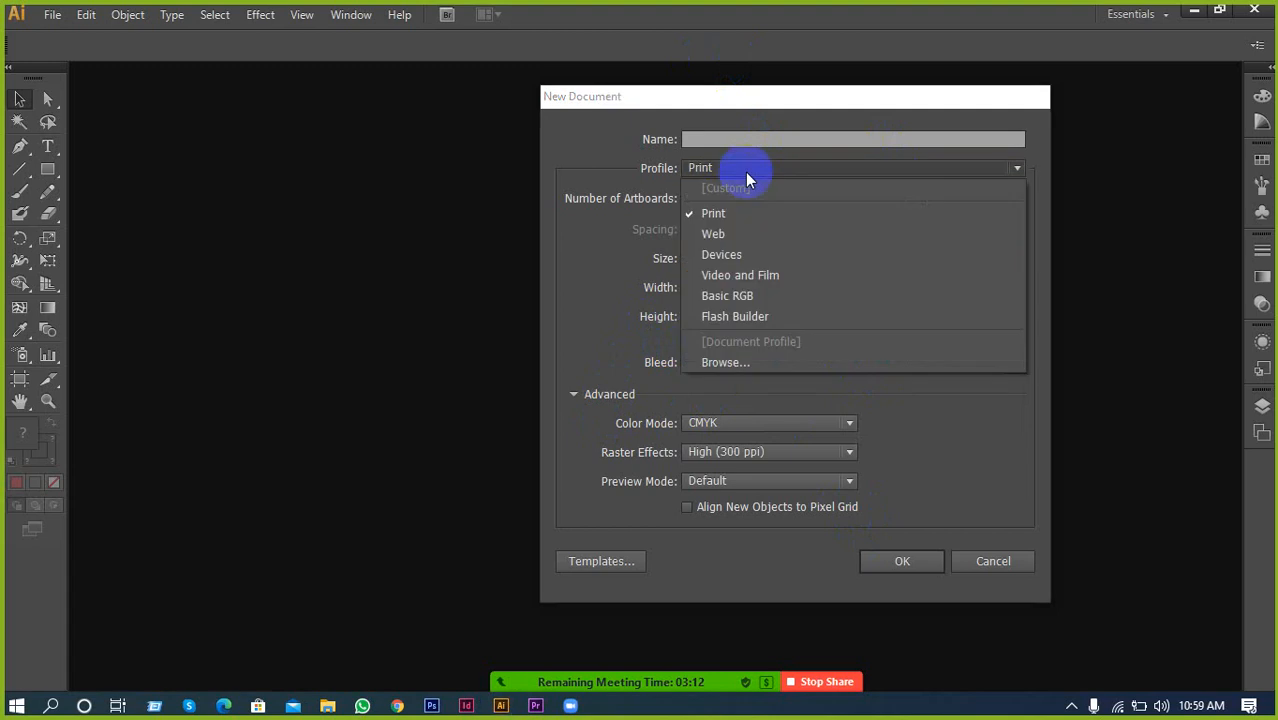
left_click(745, 172)
left_click(687, 194)
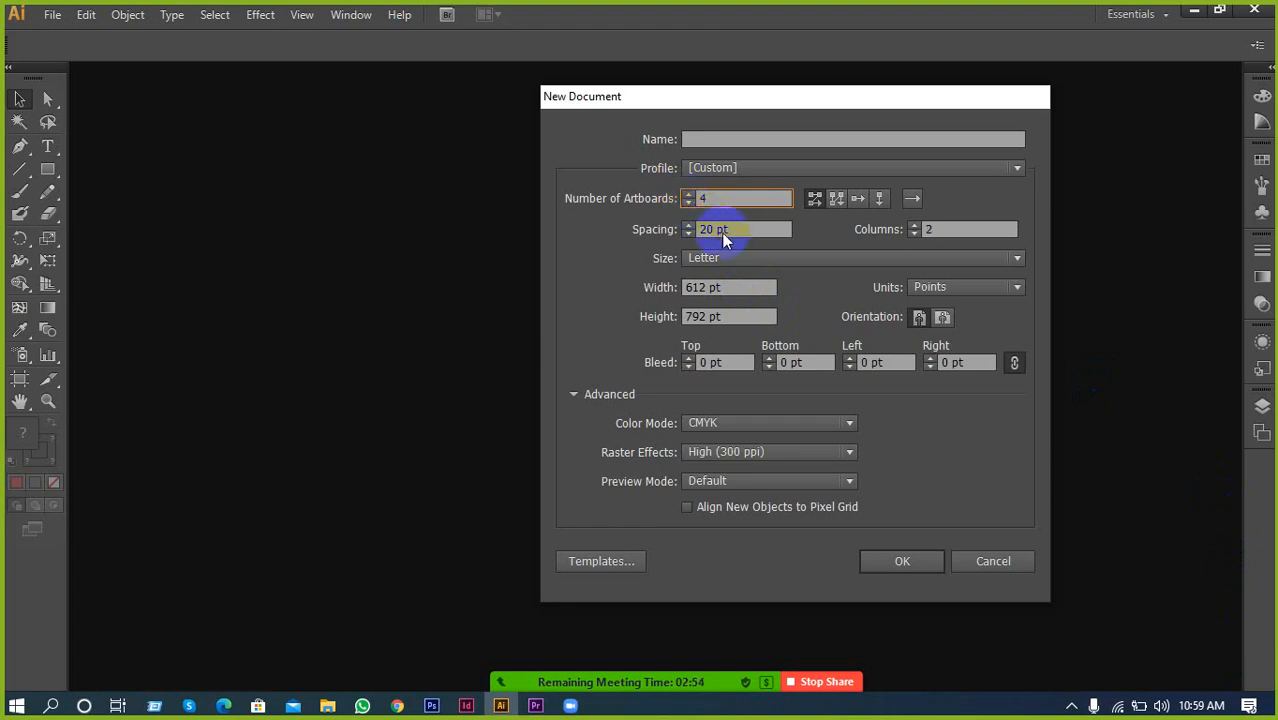
left_click(859, 566)
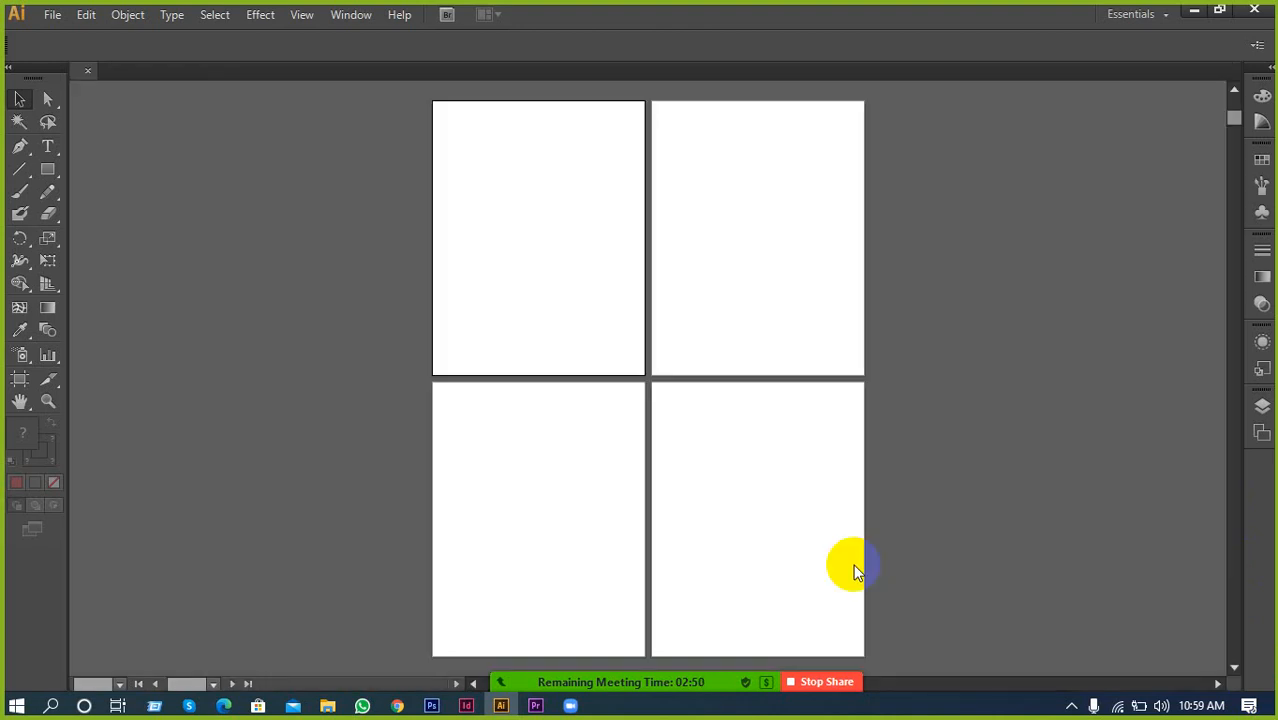
Make the four artboards active in turn, ending with the fourth one
left_click_drag(628, 174, 510, 340)
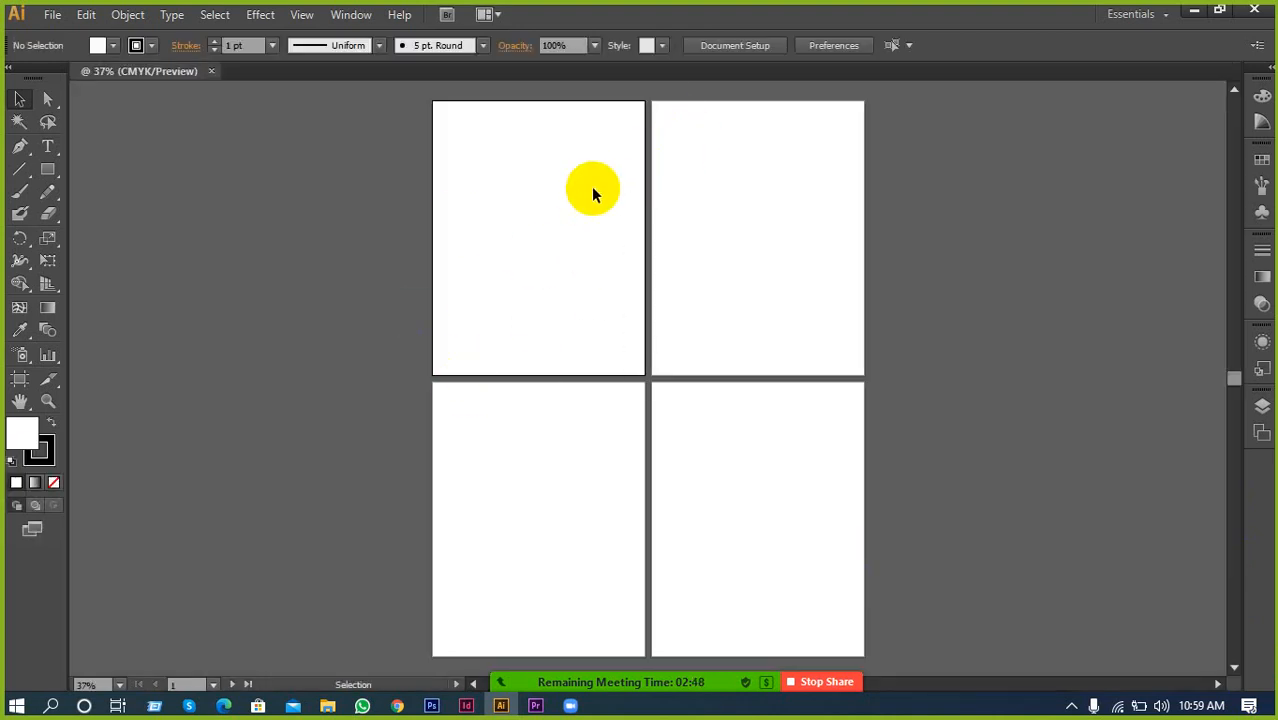
left_click(810, 352)
left_click(476, 524)
left_click(795, 456)
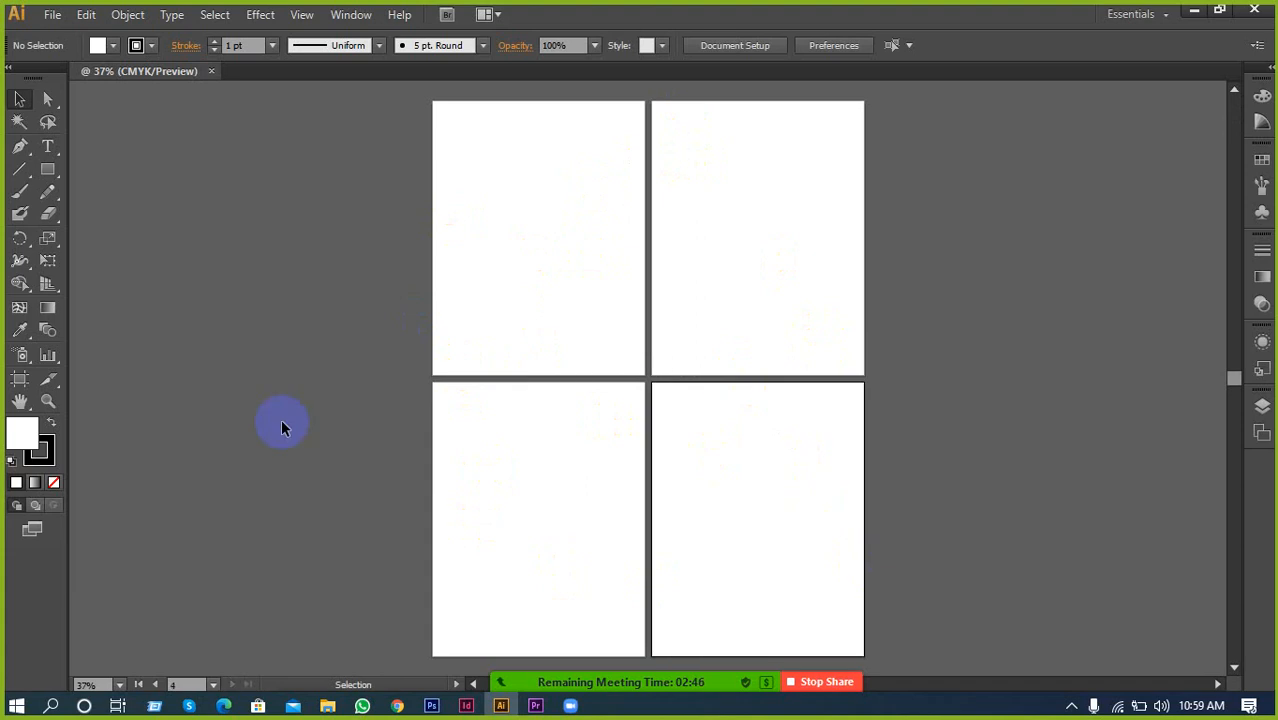
Activate the Rectangle tool and swap the fill and stroke colors
left_click(44, 177)
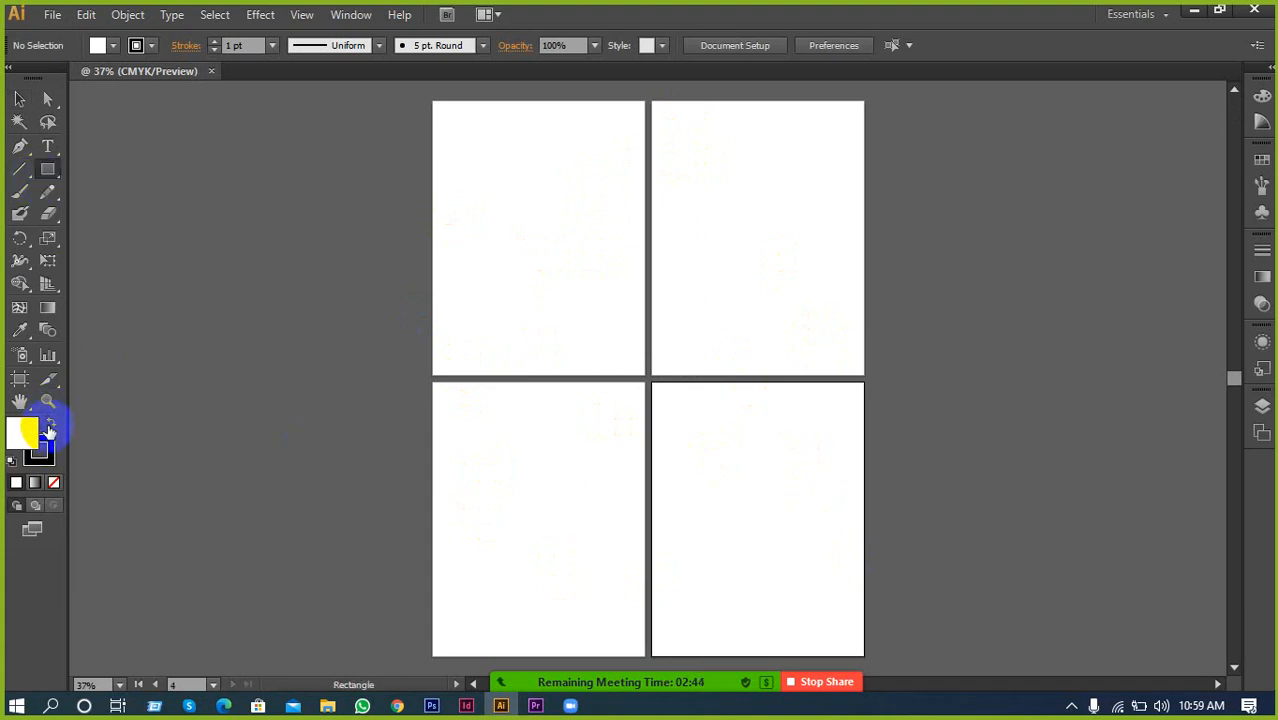
left_click(49, 428)
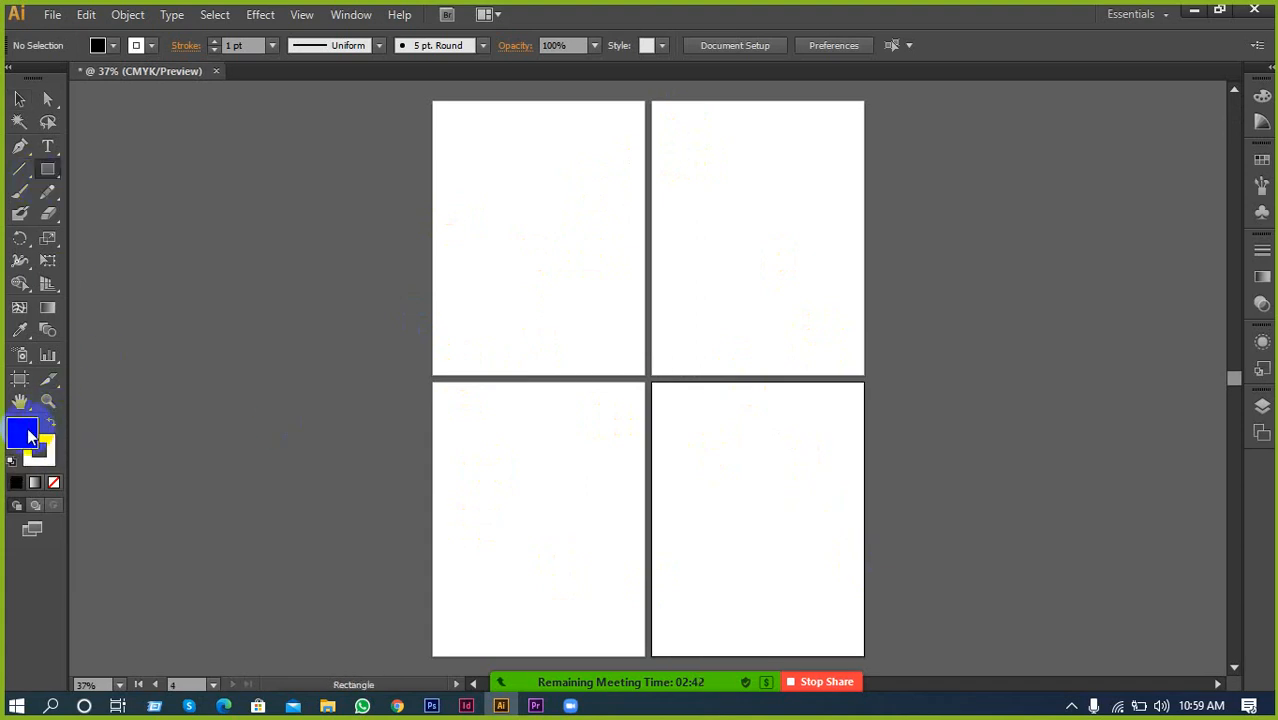
Set the fill colour to a bright pinkish red
double_click(24, 433)
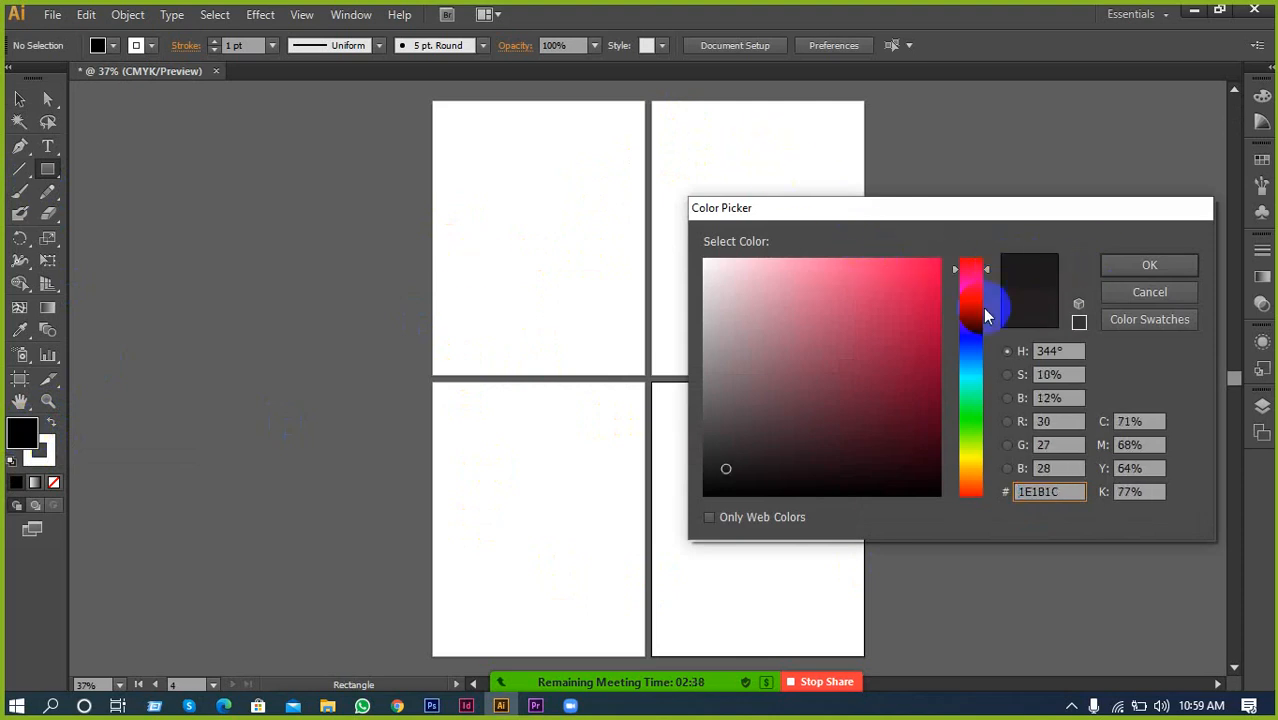
left_click(935, 262)
left_click(1118, 266)
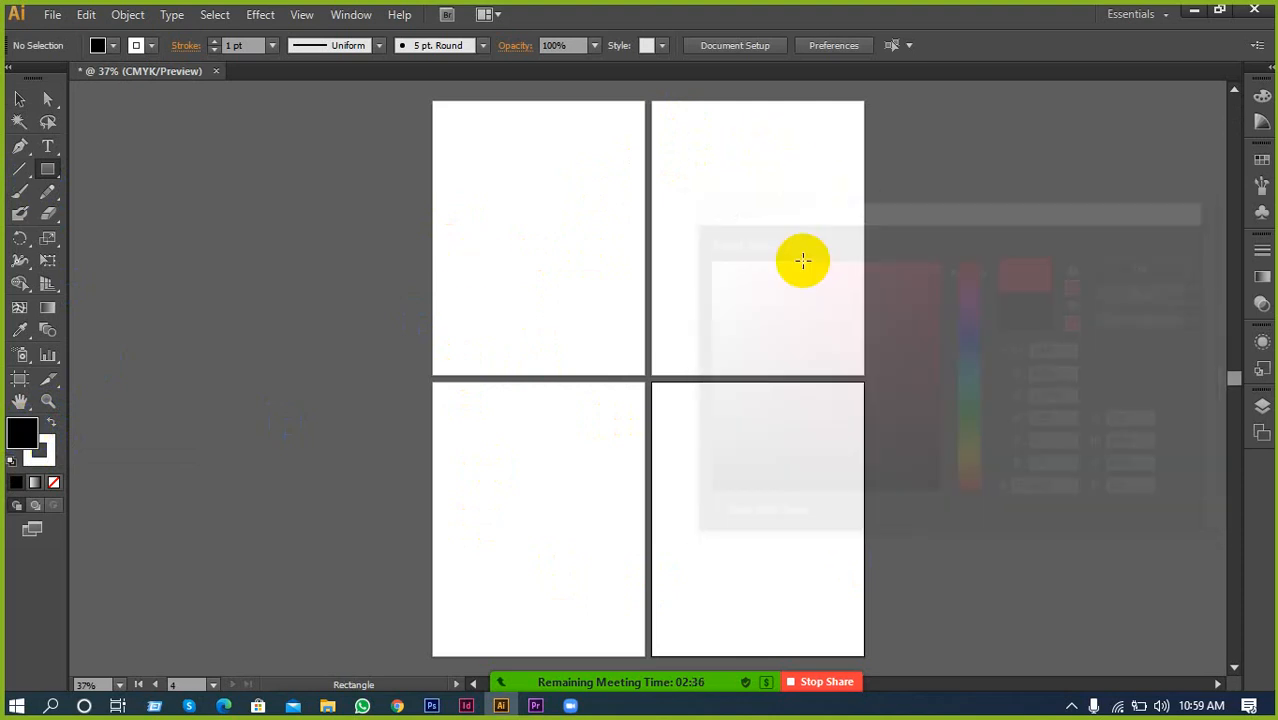
Draw one filled rectangle on each of the four artboards
left_click_drag(463, 166, 600, 316)
left_click_drag(485, 441, 622, 608)
left_click_drag(690, 174, 807, 346)
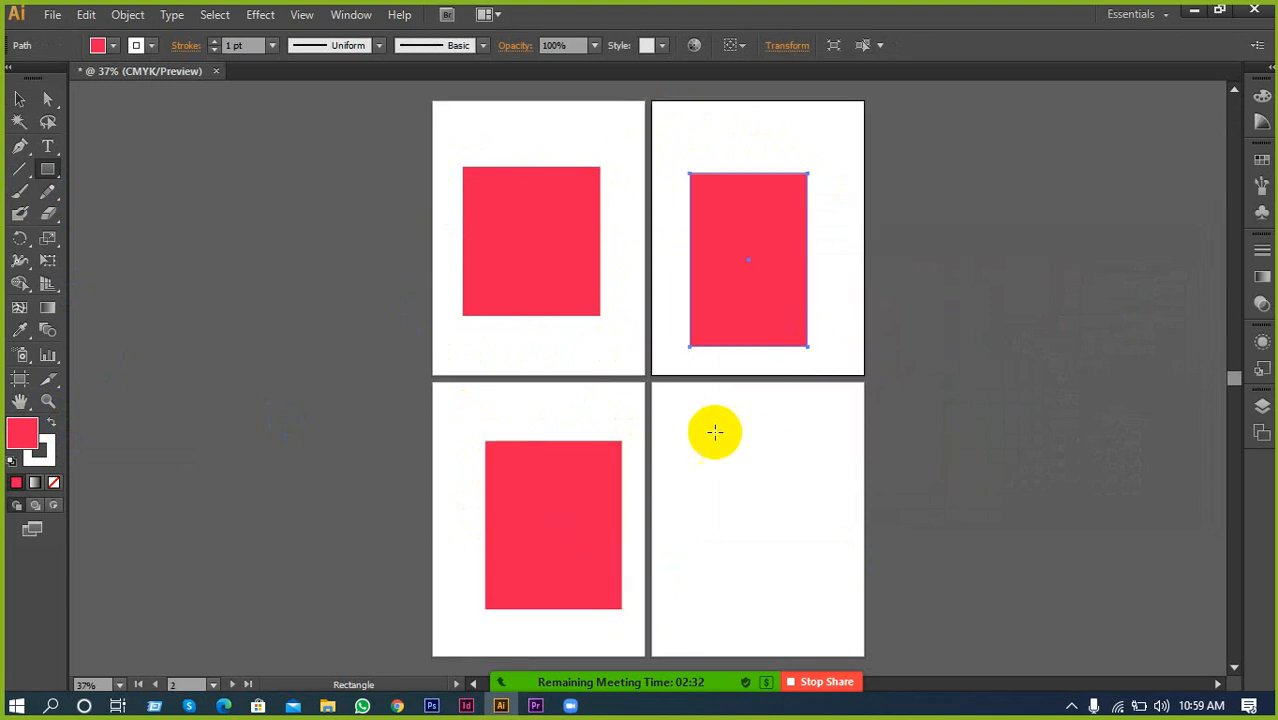
left_click_drag(707, 441, 790, 577)
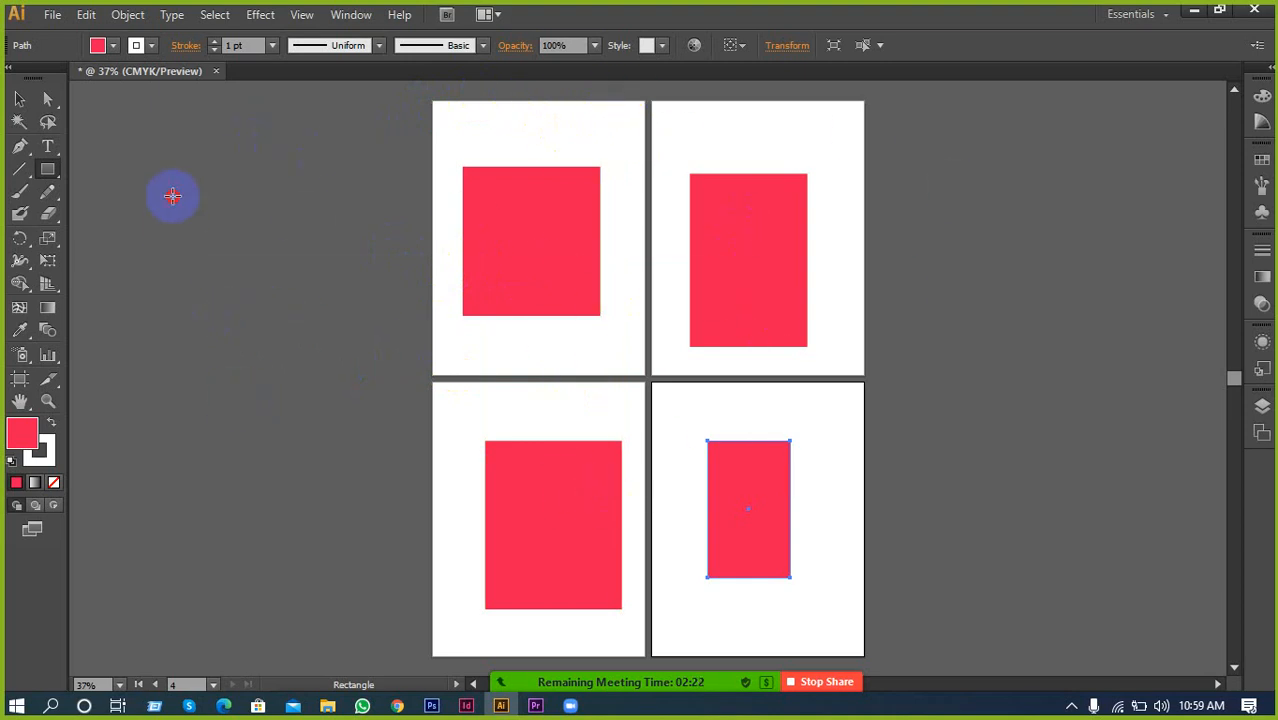
Draw upright rectangles outside the artboards, two on their left side and the others on their right side, including one thin vertical strip
left_click_drag(172, 203, 286, 381)
left_click_drag(139, 449, 230, 609)
left_click_drag(955, 129, 1070, 347)
mouse_move(1001, 440)
left_mouse_down()
mouse_move(1070, 585)
mouse_move(1102, 609)
left_mouse_up()
mouse_move(1220, 152)
left_mouse_down()
mouse_move(1241, 428)
mouse_move(1226, 432)
left_mouse_up()
left_click_drag(1050, 247, 1055, 395)
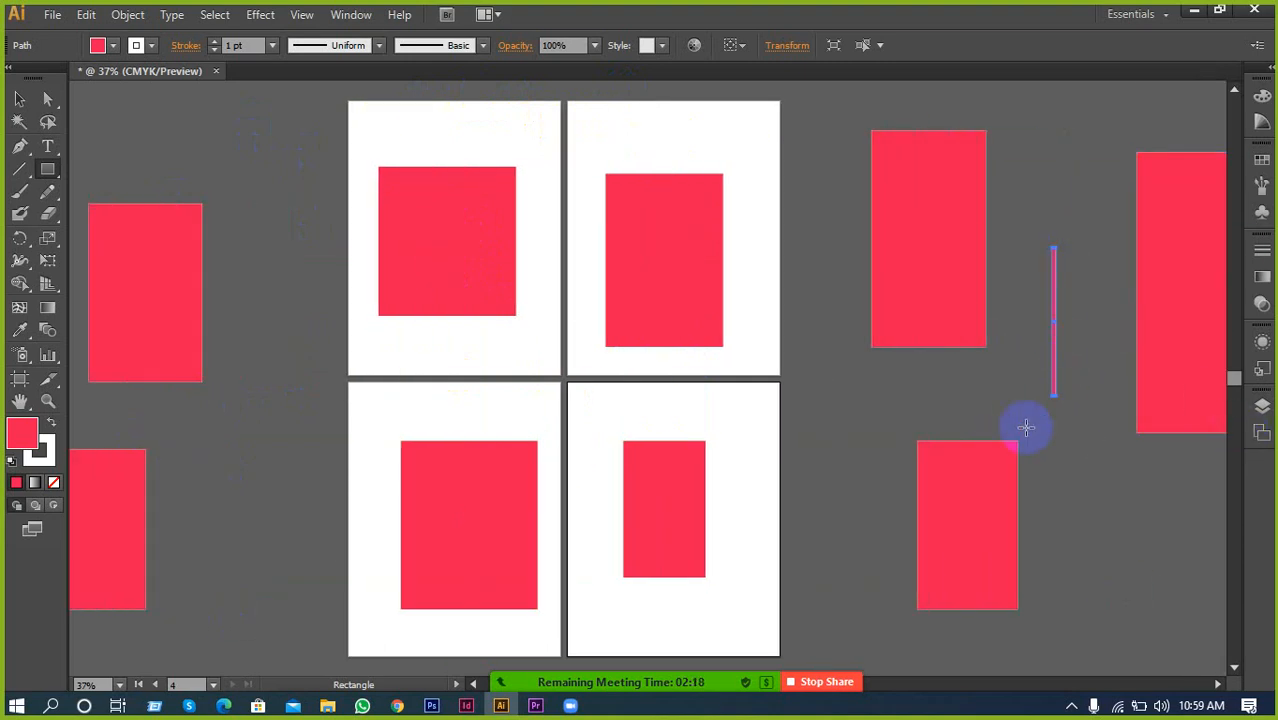
Draw small horizontal bars and thin vertical strips among the rectangles on the canvas right of the artboards
mouse_move(771, 416)
left_mouse_down()
mouse_move(767, 428)
mouse_move(837, 440)
left_mouse_up()
left_click_drag(906, 402, 1010, 420)
mouse_move(1046, 143)
left_mouse_down()
mouse_move(1041, 194)
mouse_move(1084, 347)
left_mouse_up()
left_click_drag(1053, 395, 1058, 596)
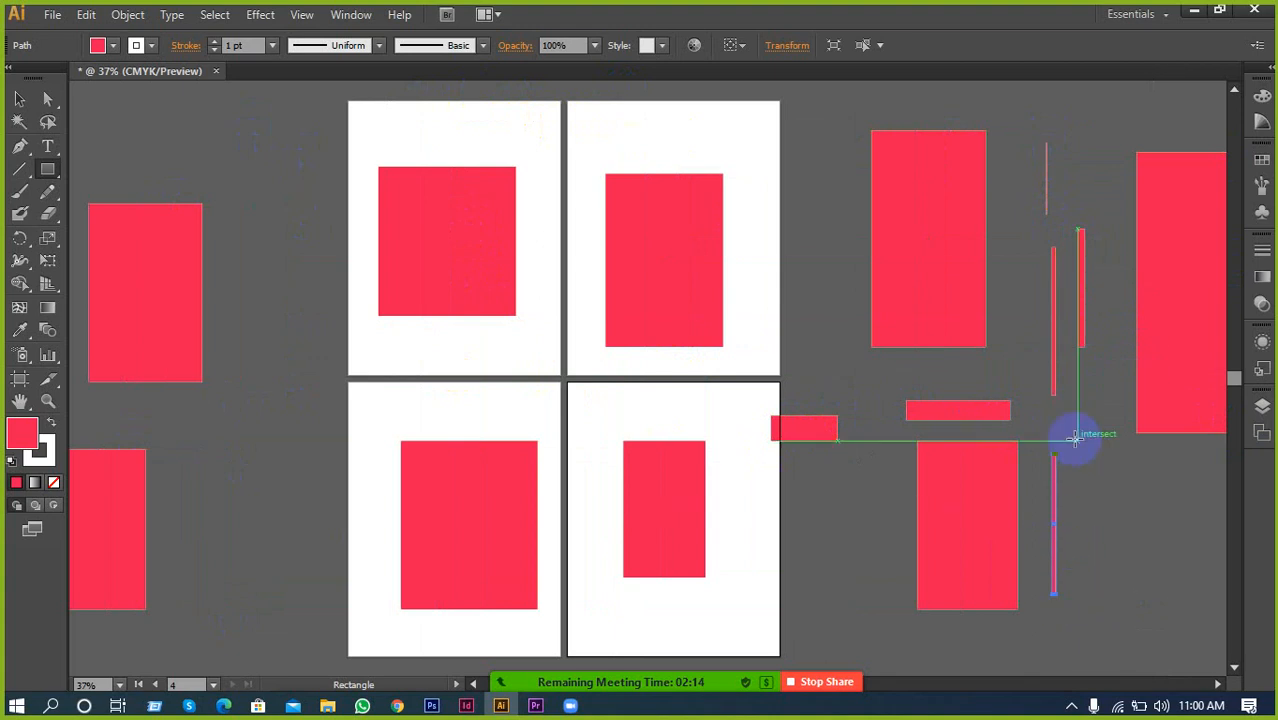
left_click_drag(1075, 438, 1077, 610)
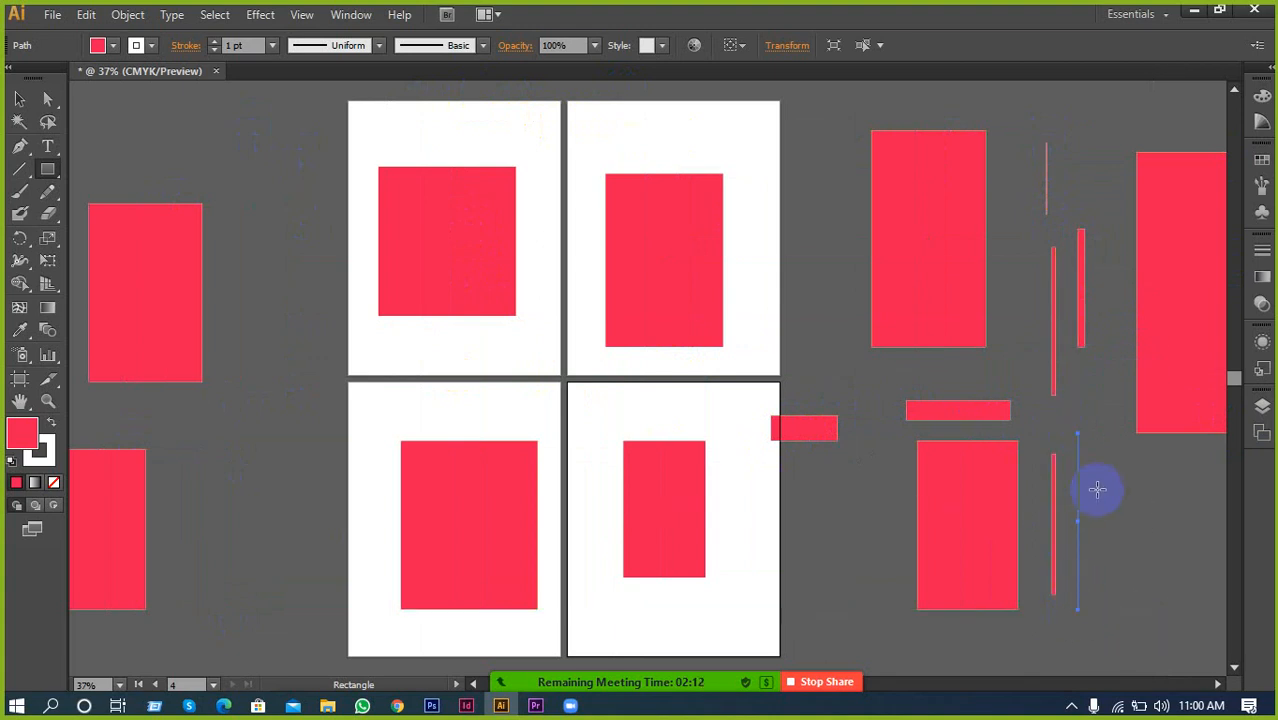
left_click_drag(1095, 386, 1096, 640)
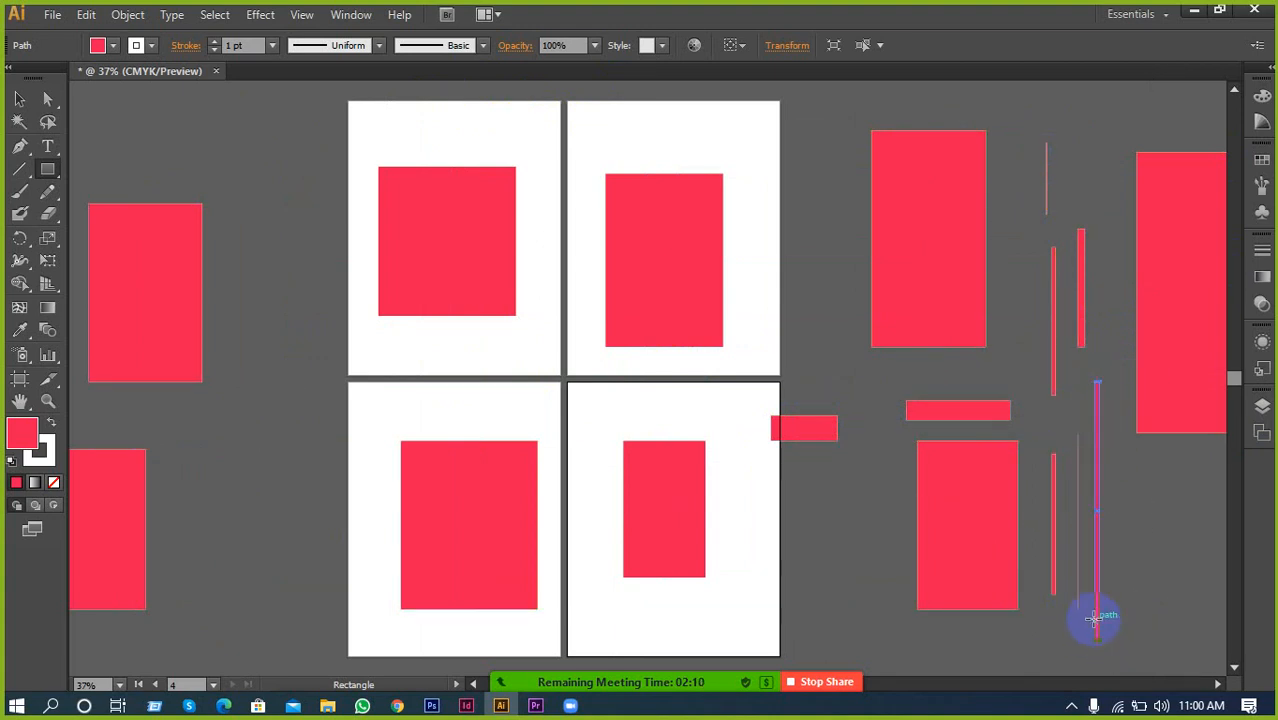
Draw five wide rectangles on the canvas above the artboards and a thin vertical strip beside the upper-right artboard
scroll(704, 521, "up", 3)
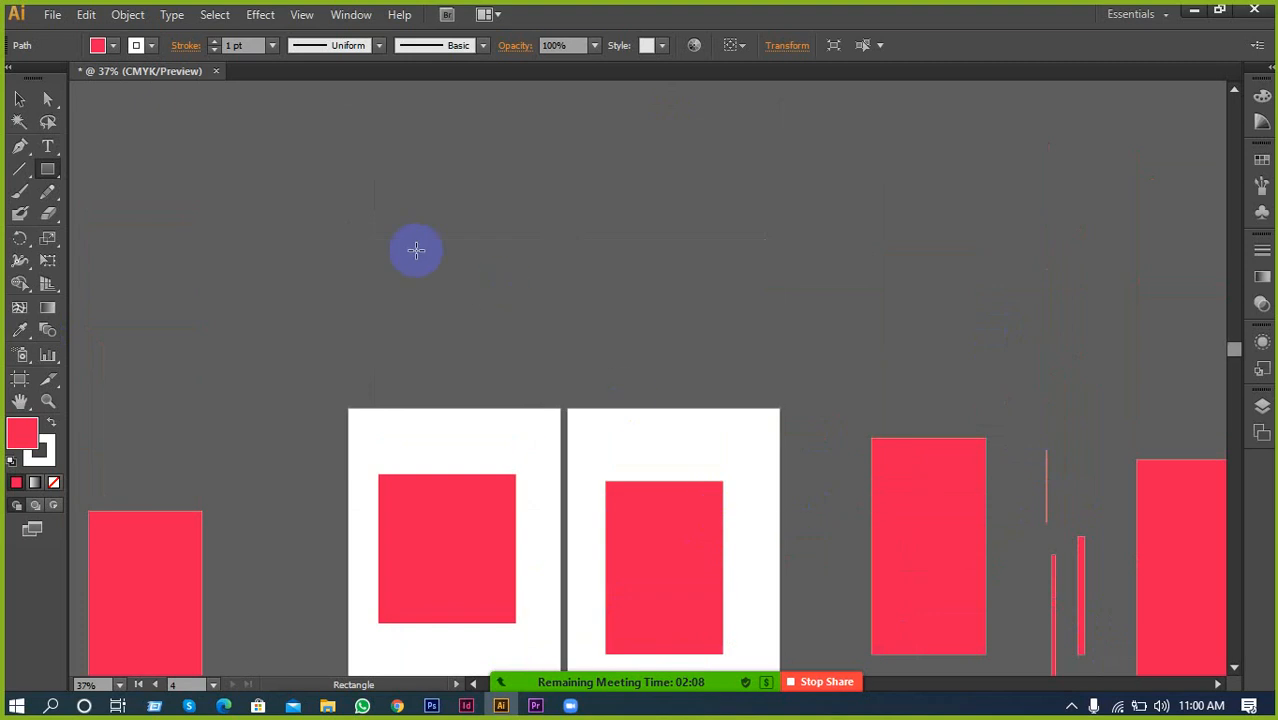
left_click_drag(318, 230, 734, 295)
left_click_drag(835, 220, 1136, 347)
left_click_drag(95, 196, 306, 328)
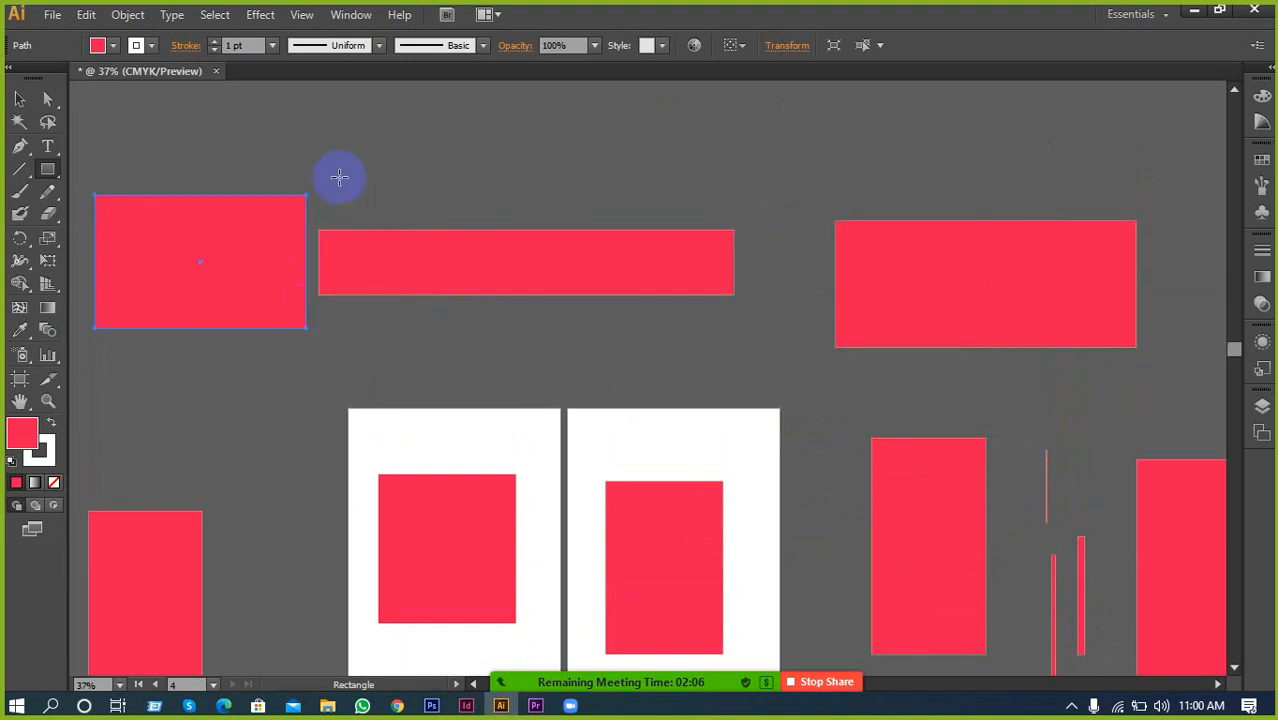
left_click_drag(394, 152, 682, 244)
left_click_drag(434, 311, 827, 391)
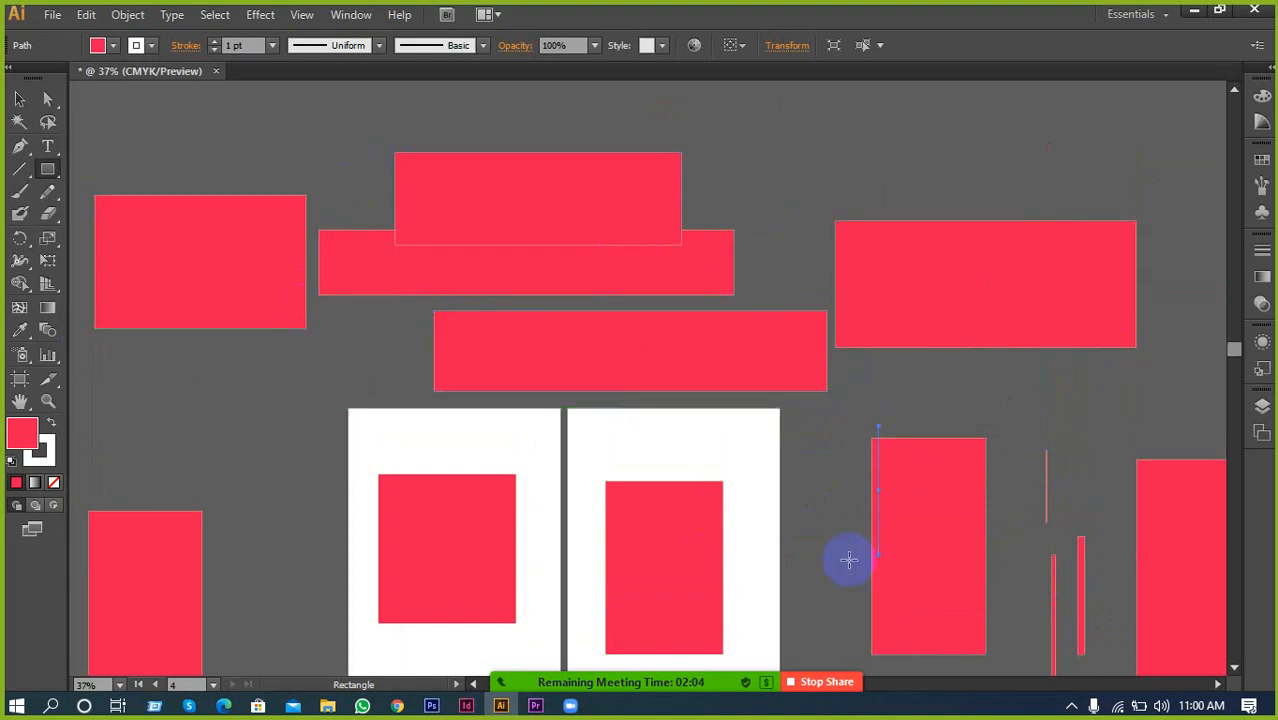
left_click_drag(822, 474, 828, 590)
Examine the left edge of the first artboard's rectangle at very high magnification to judge how sharp it stays
scroll(838, 565, "down", 6)
scroll(841, 559, "up", 5)
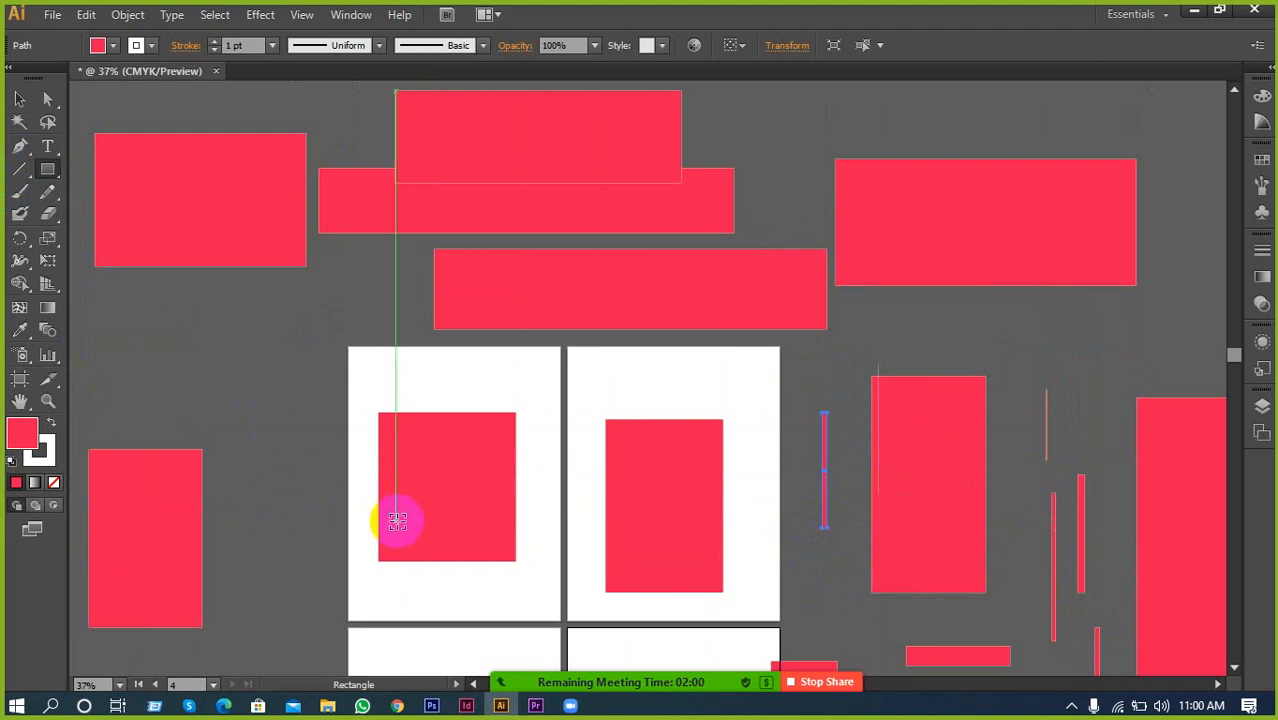
scroll(394, 519, "up", 8)
scroll(722, 434, "left", 4)
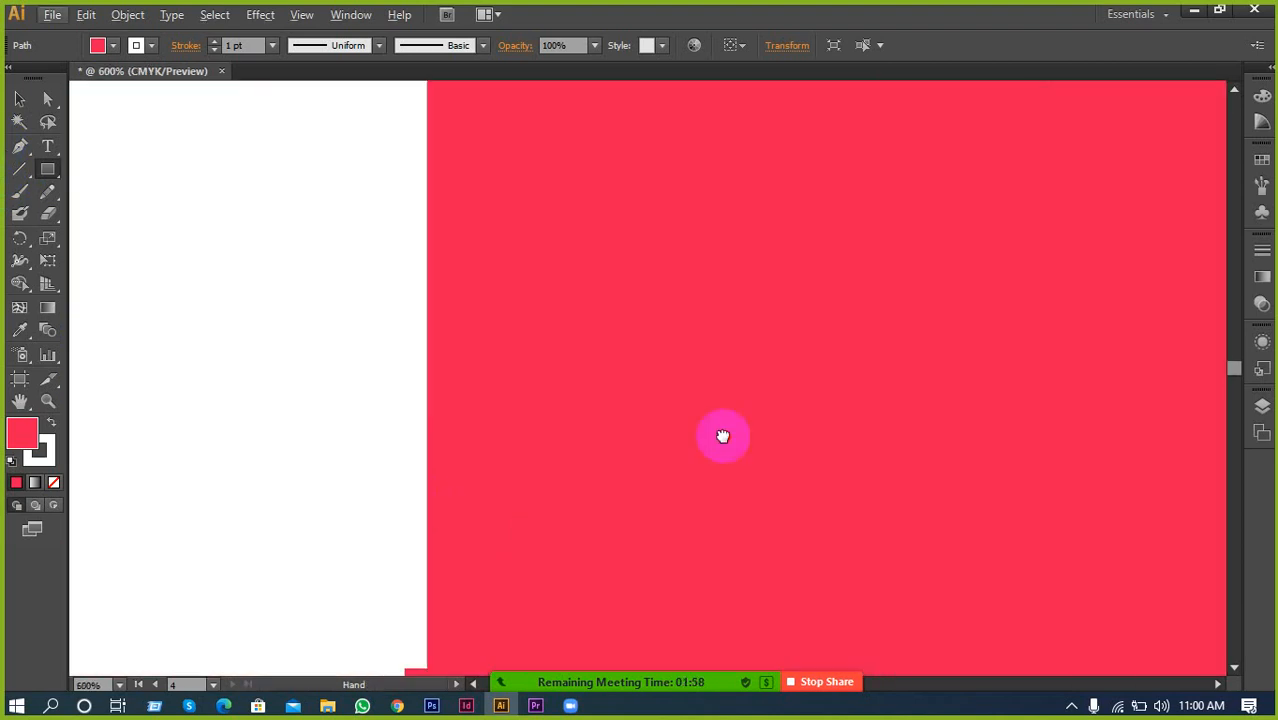
scroll(602, 563, "up", 3)
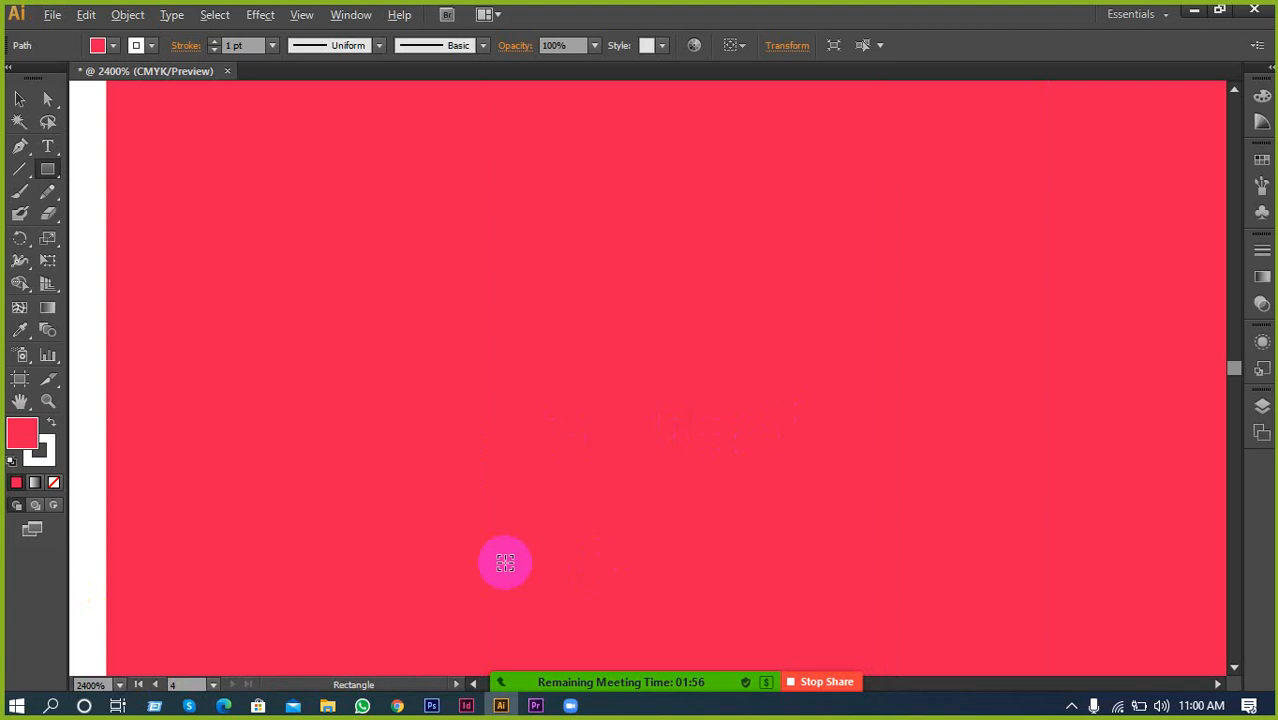
scroll(86, 605, "left", 1)
scroll(257, 479, "left", 1)
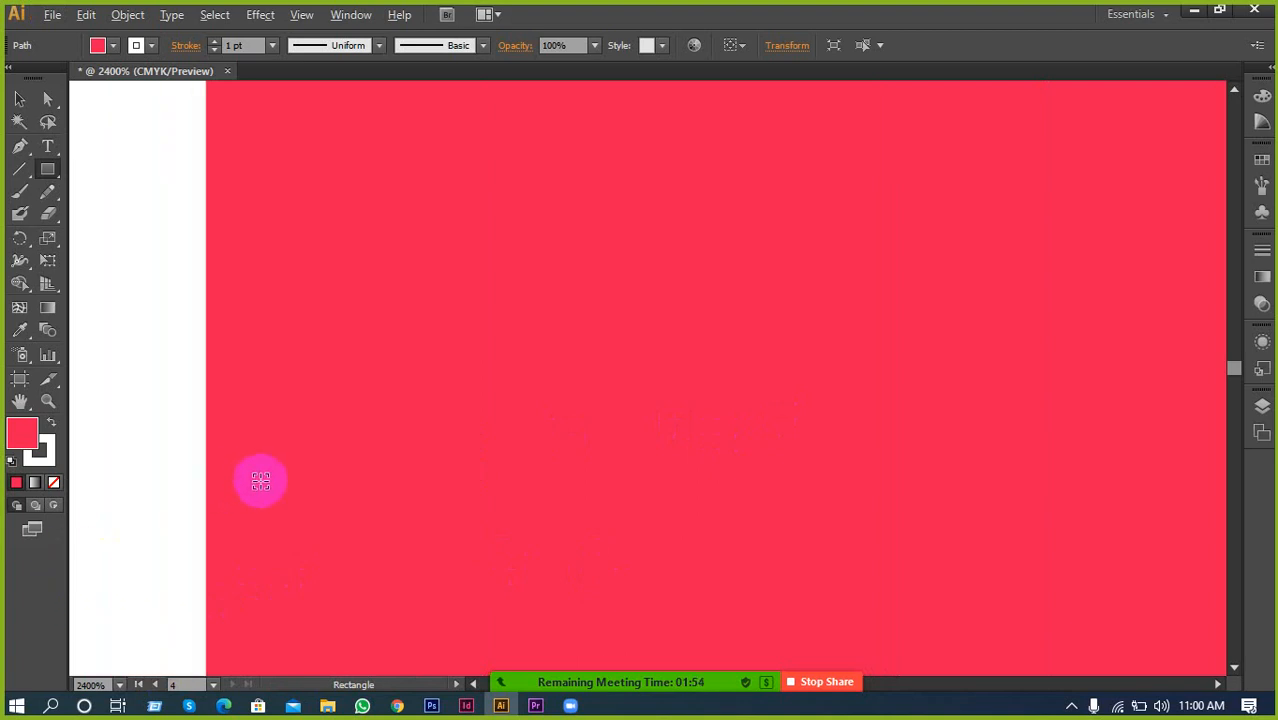
scroll(257, 479, "right", 2)
scroll(264, 477, "down", 8)
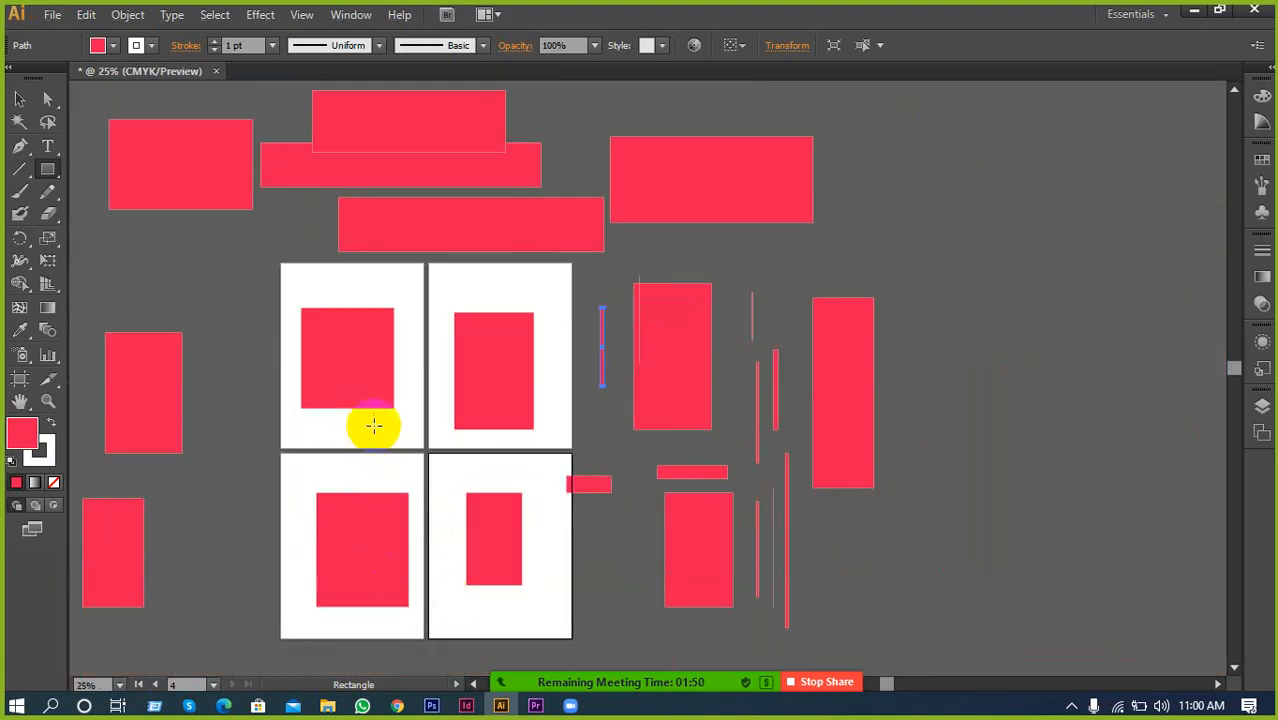
Draw a small rectangle at the bottom edge of the first artboard and inspect its lower border up close
left_click_drag(378, 426, 394, 449)
scroll(380, 456, "up", 5)
scroll(320, 187, "up", 7)
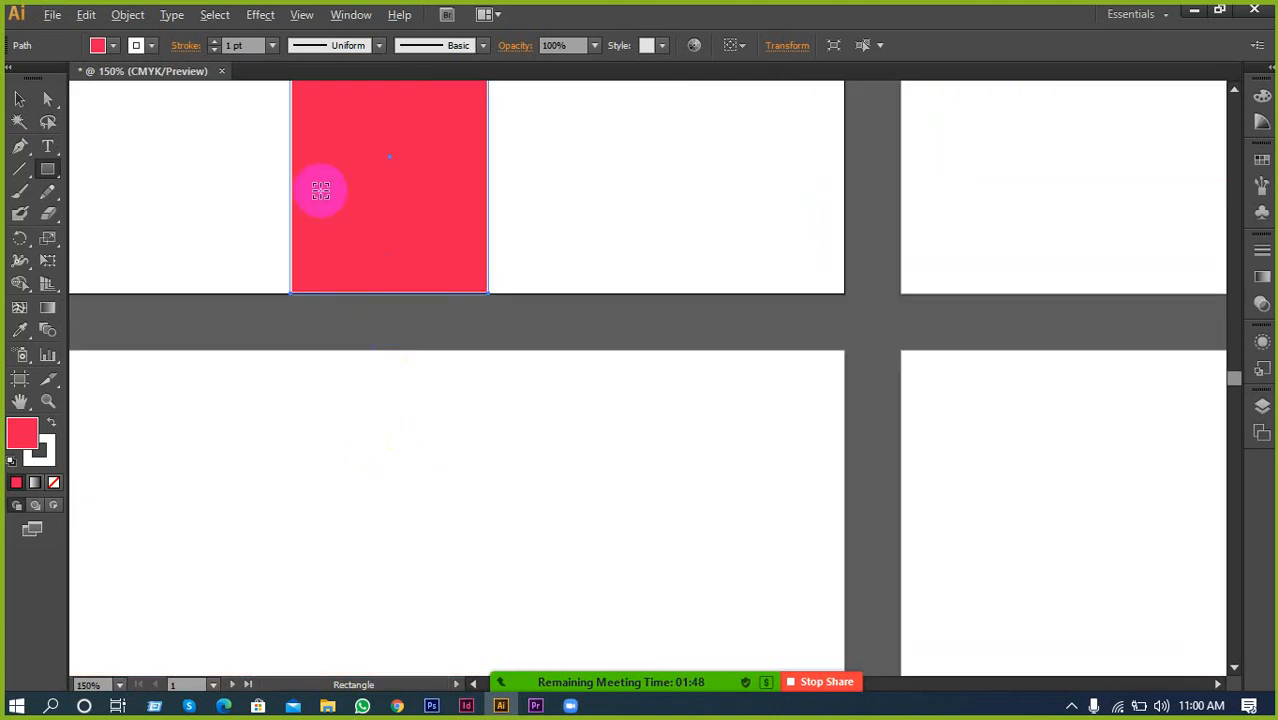
scroll(320, 184, "down", 12)
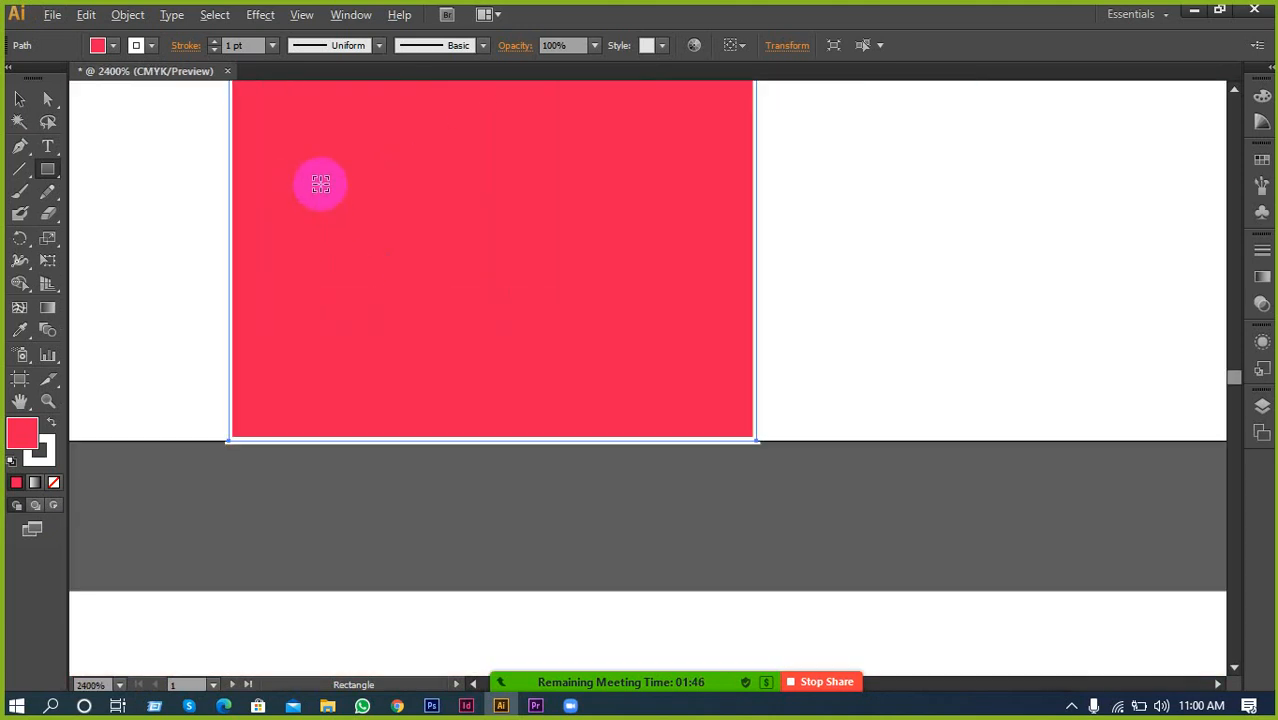
scroll(325, 195, "up", 6)
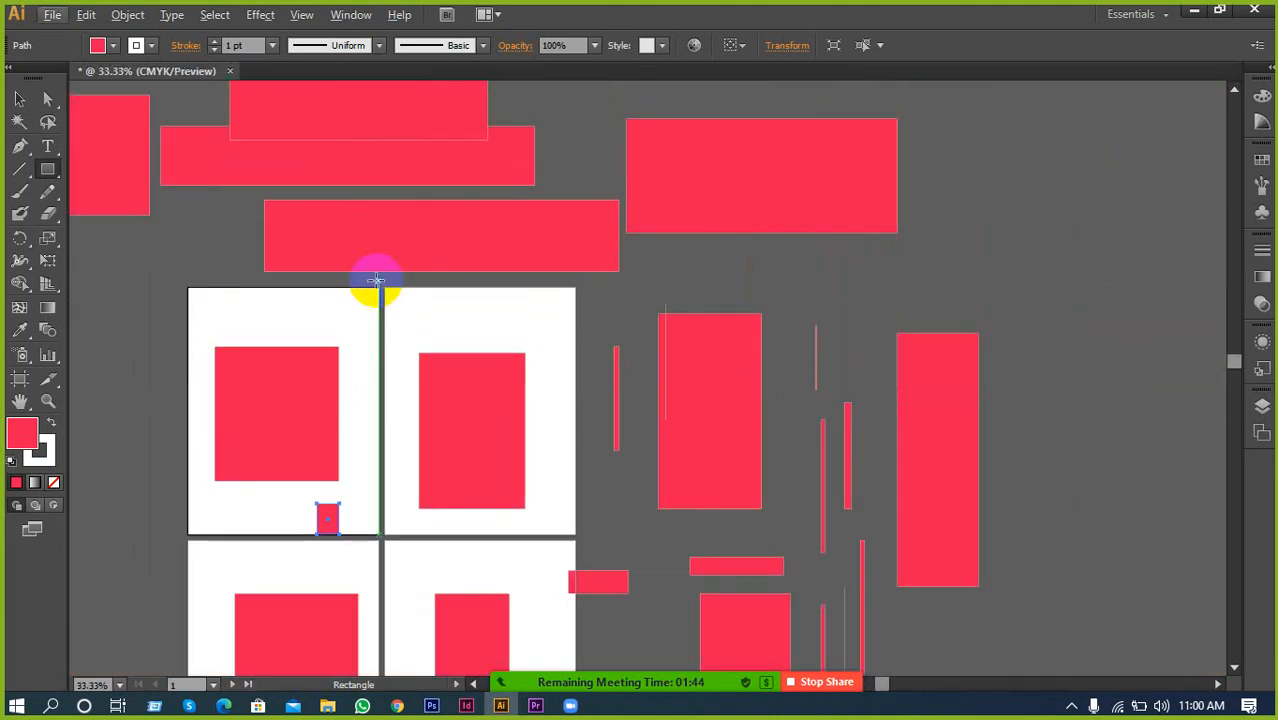
Select all the rectangles on and around the artboards and delete them
scroll(397, 274, "down", 2)
left_click(20, 97)
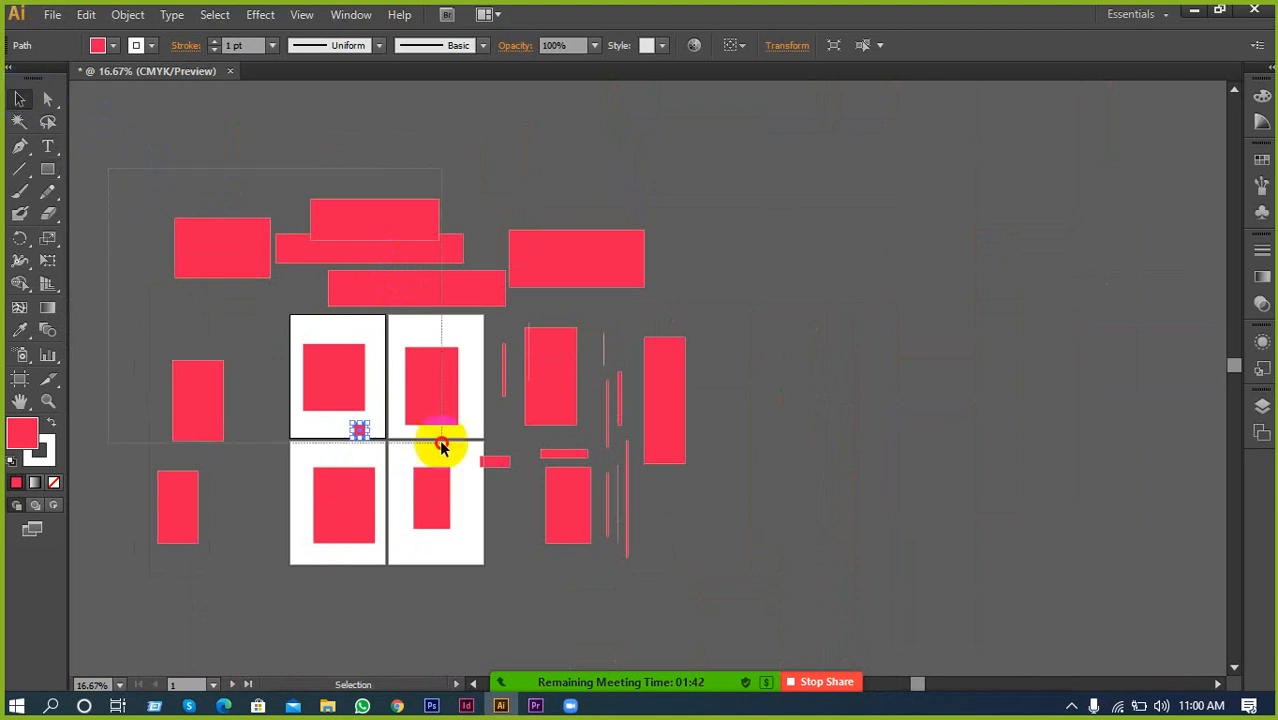
key("ctrl+a")
key("Delete")
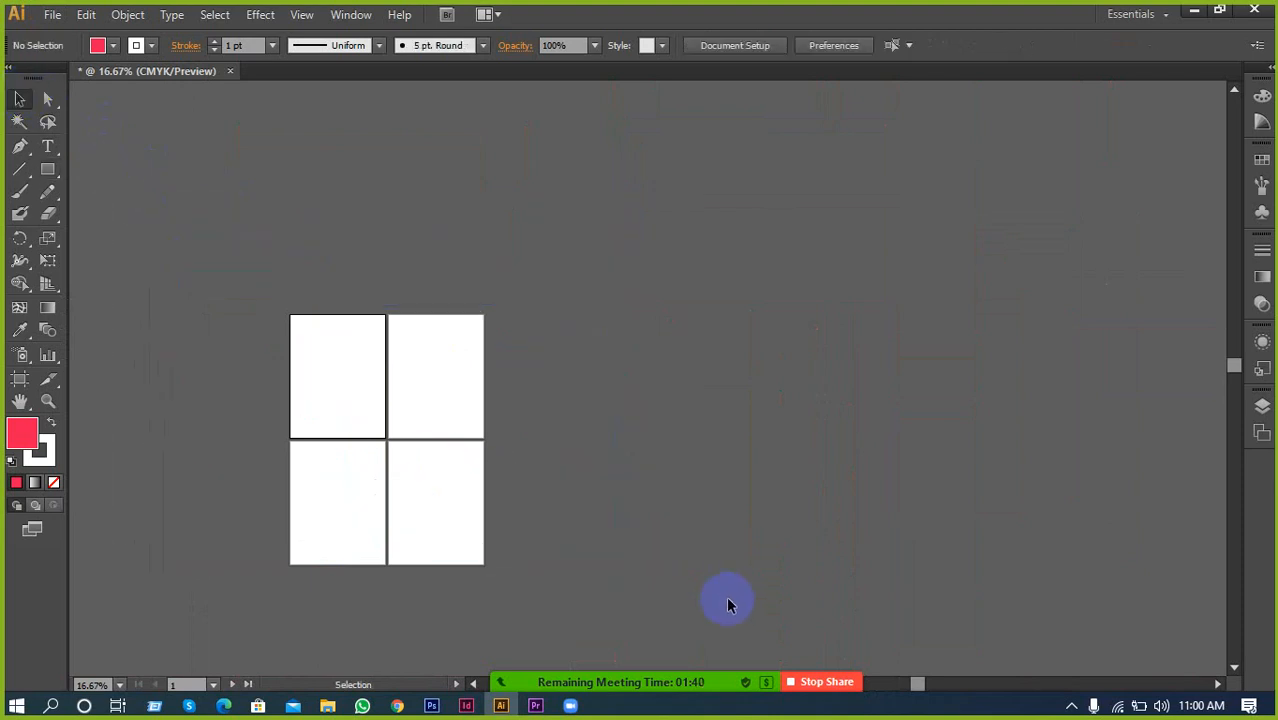
Create a new CMYK document with 4 Letter artboards arranged in a single row, spaced 20 pt apart
left_click(52, 15)
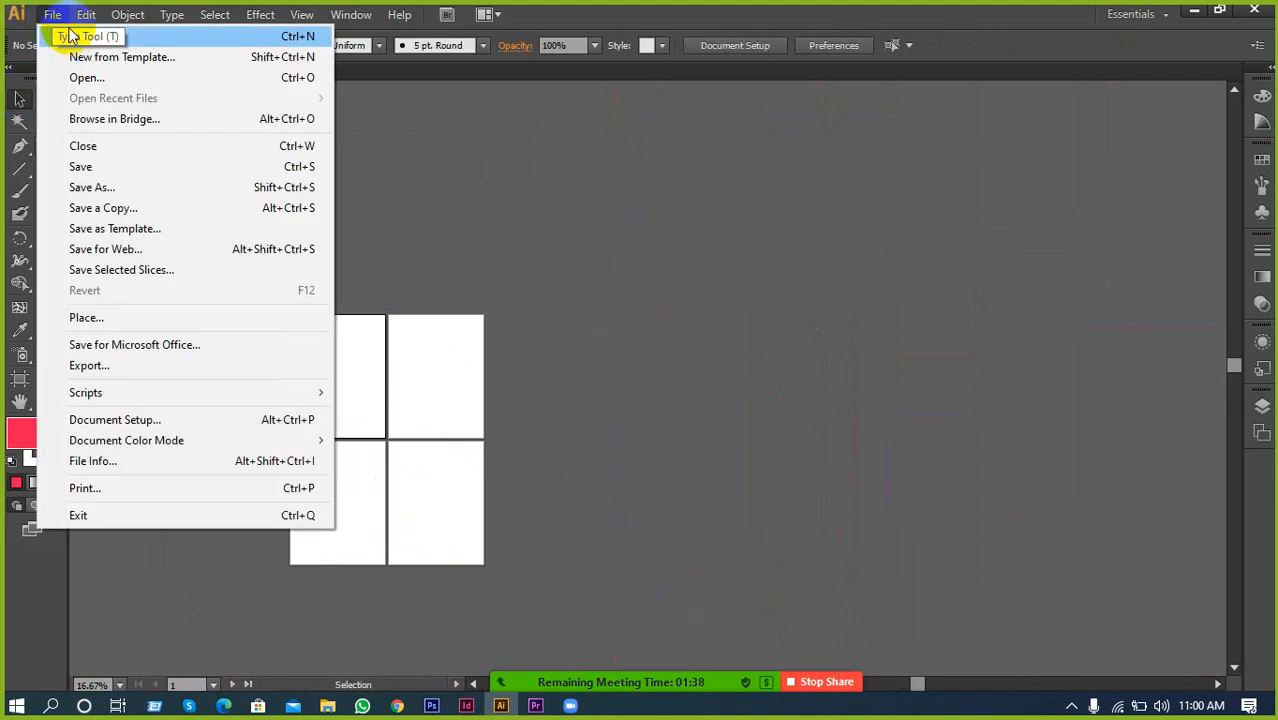
left_click(128, 44)
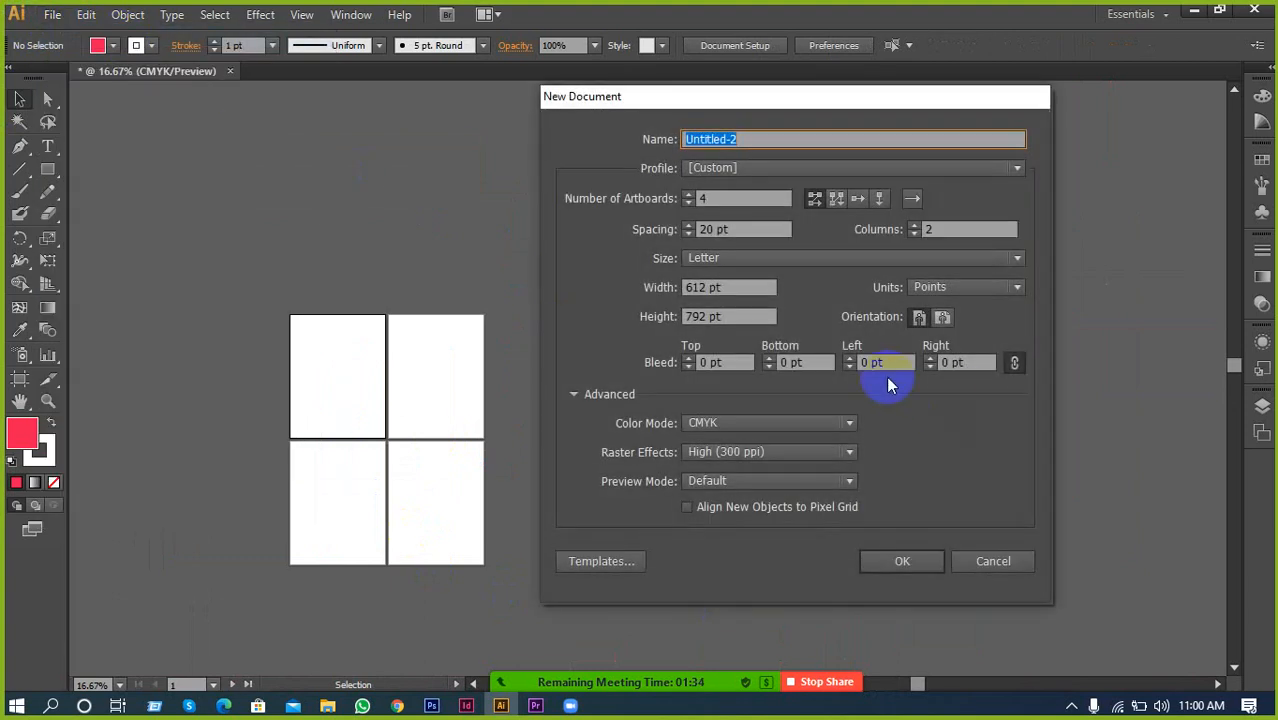
left_click(857, 200)
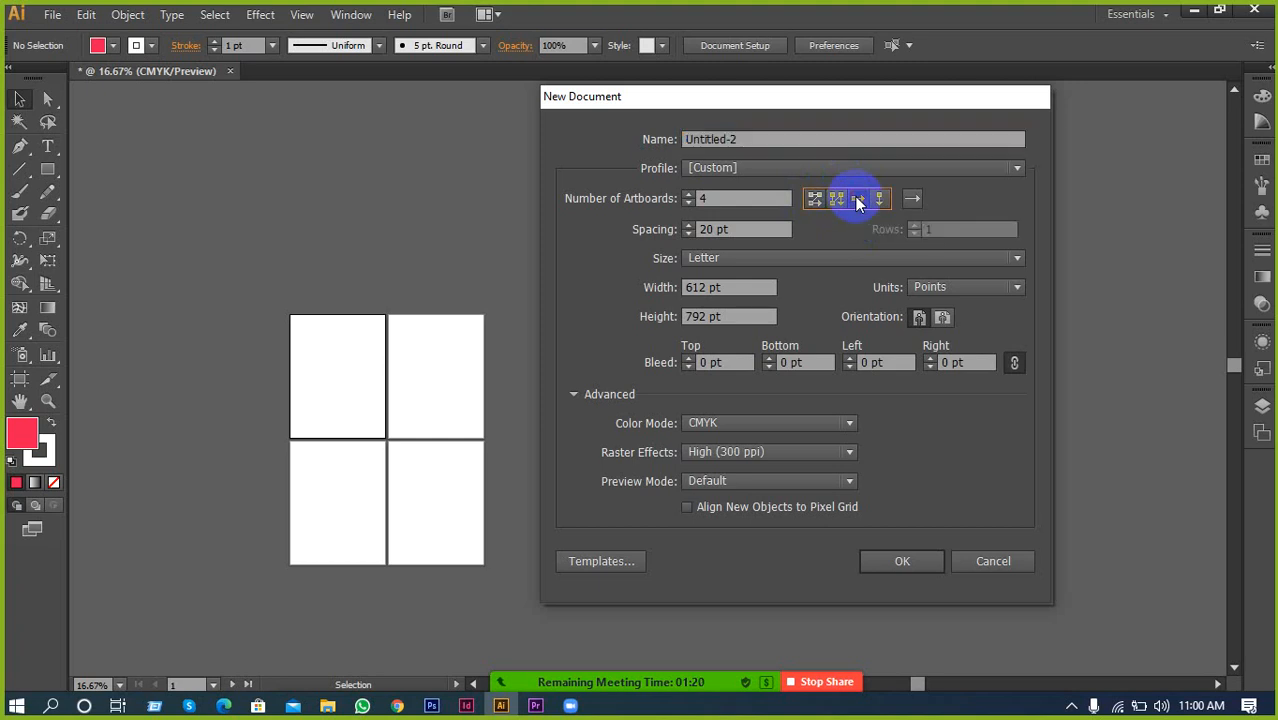
left_click(899, 561)
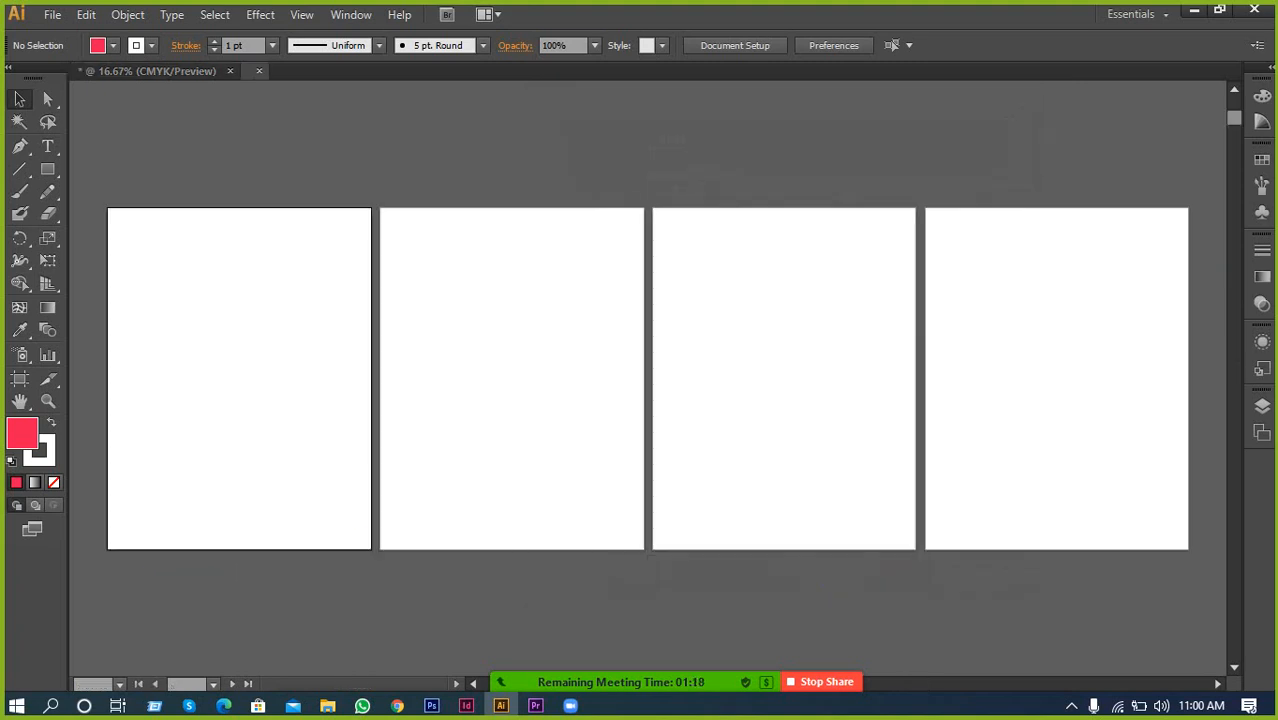
Create another new document with 4 Letter artboards arranged in a single column
left_click(52, 14)
left_click(67, 36)
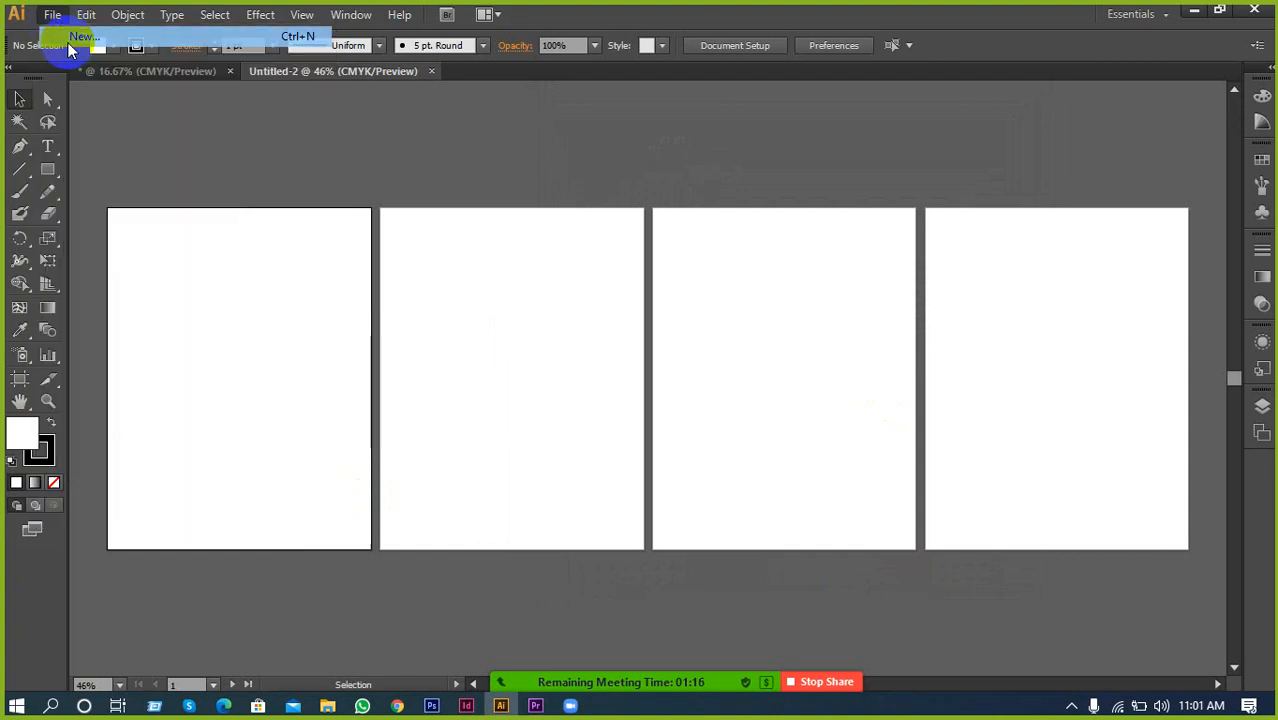
left_click(860, 199)
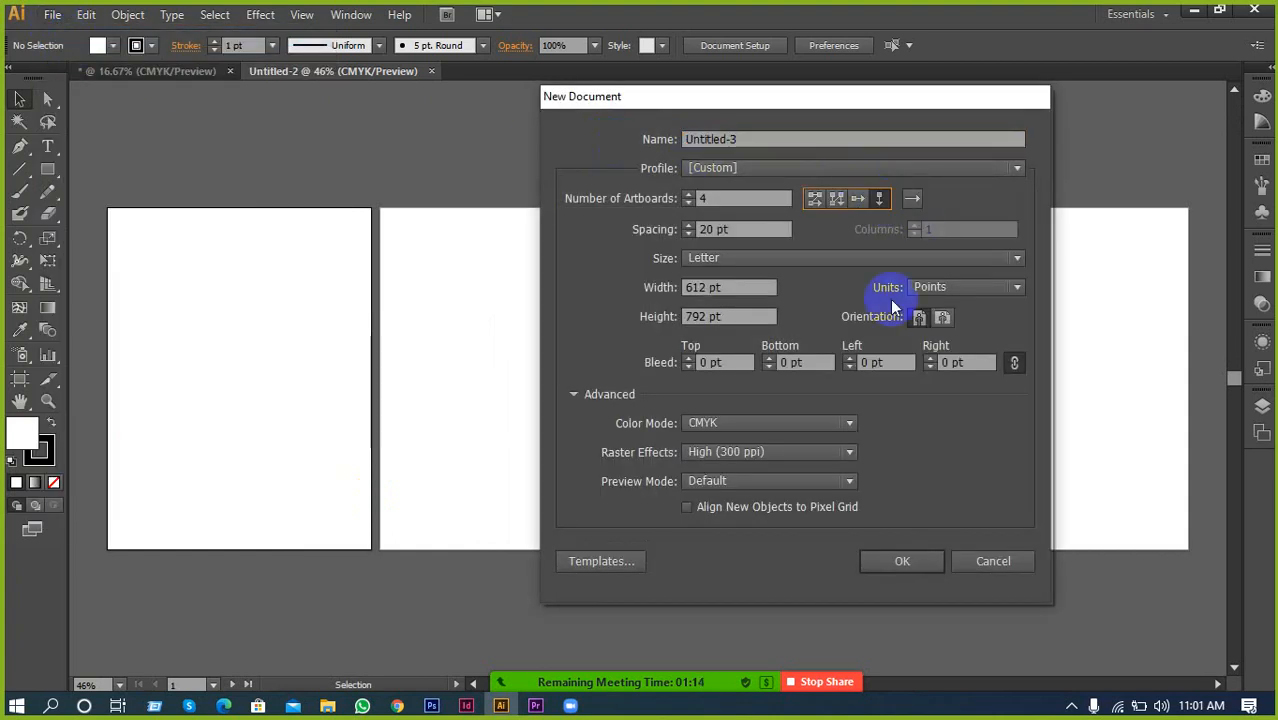
left_click(892, 566)
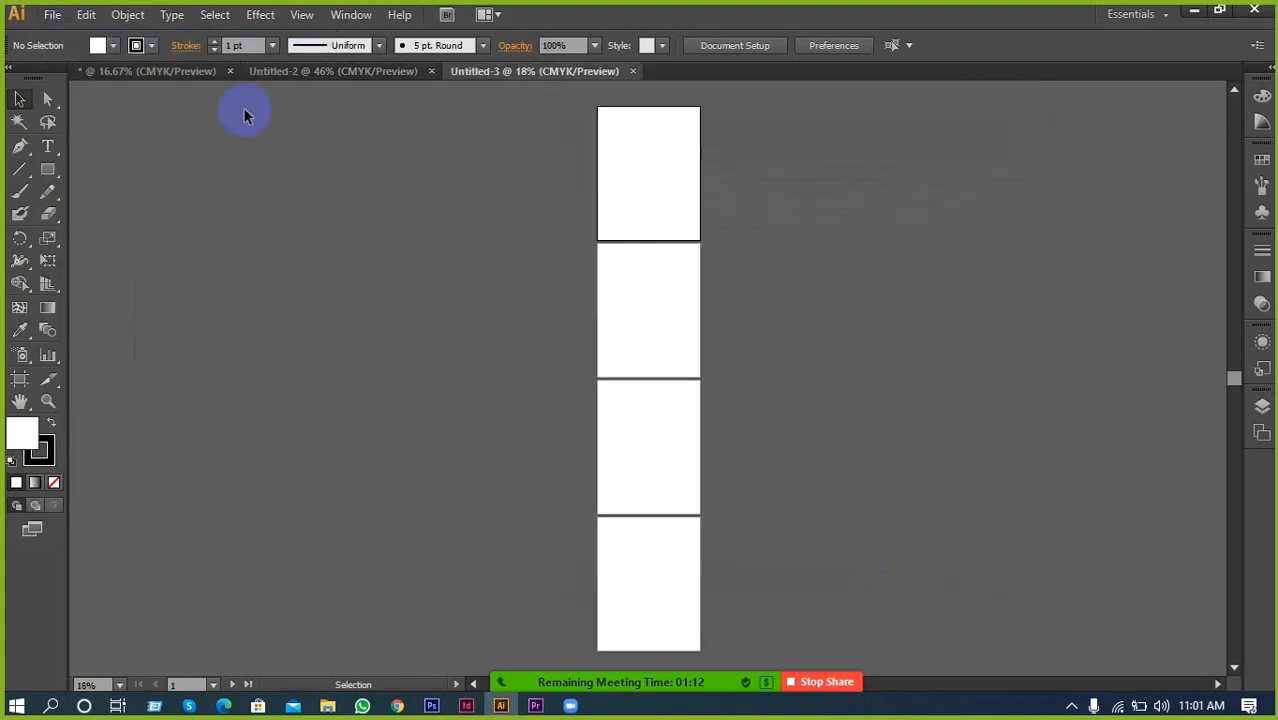
Create a new document with 8 Letter artboards arranged left to right in a grid by row with 2 columns
left_click(52, 14)
left_click(60, 37)
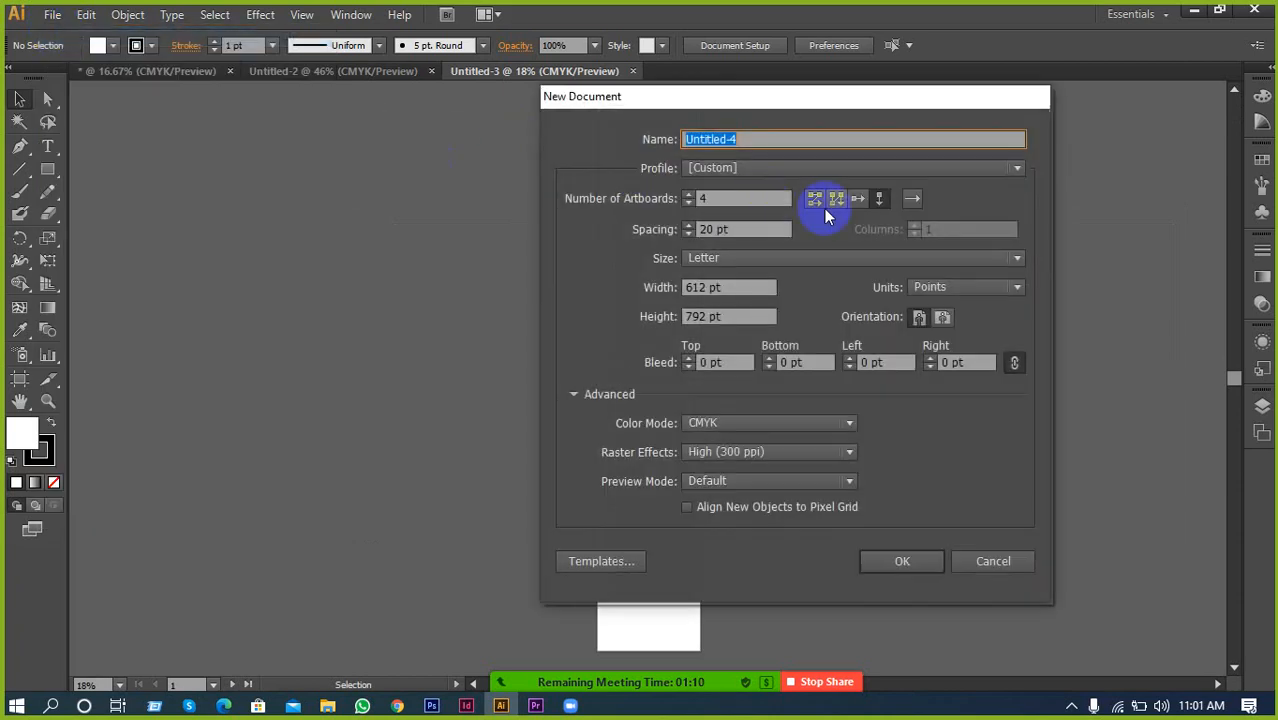
left_click(910, 204)
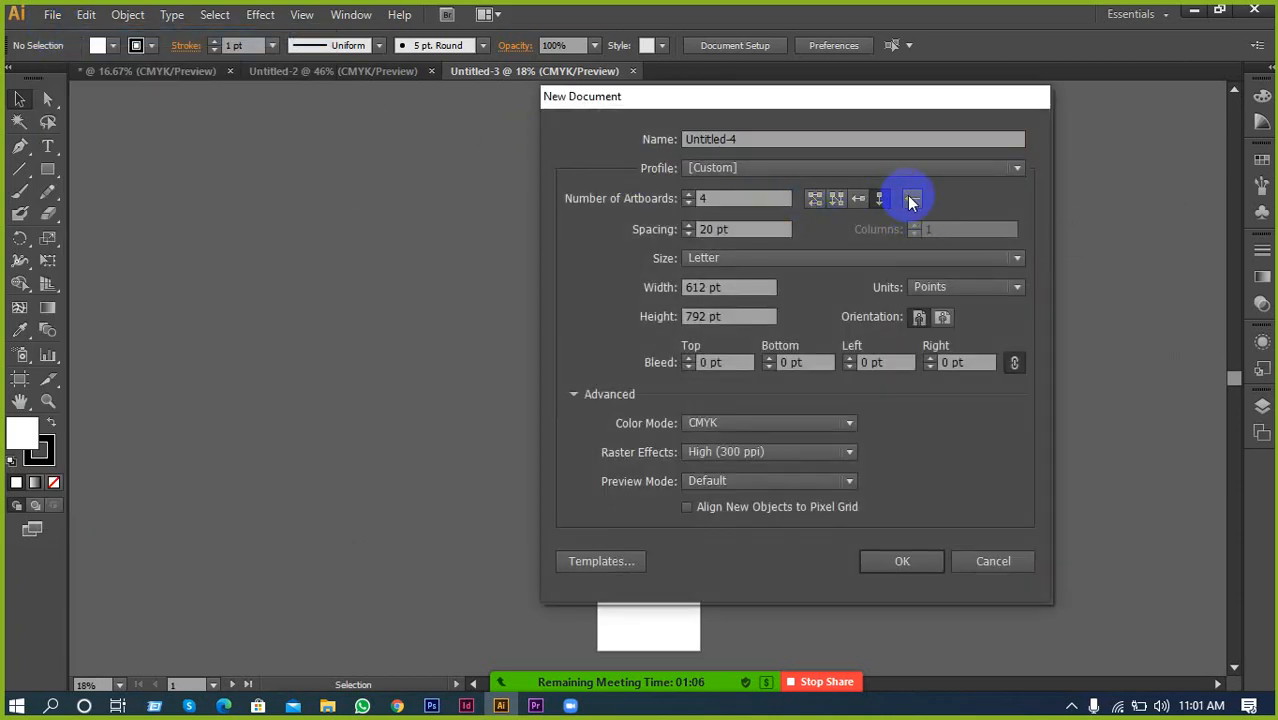
left_click(813, 199)
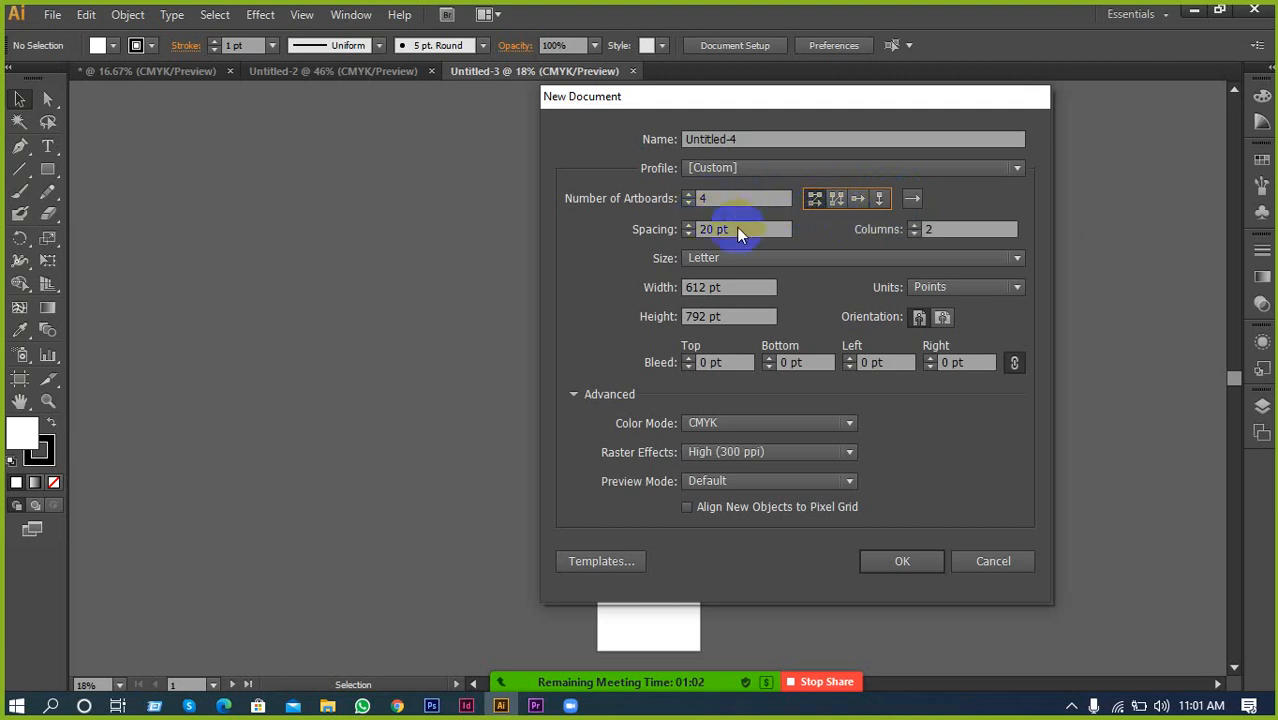
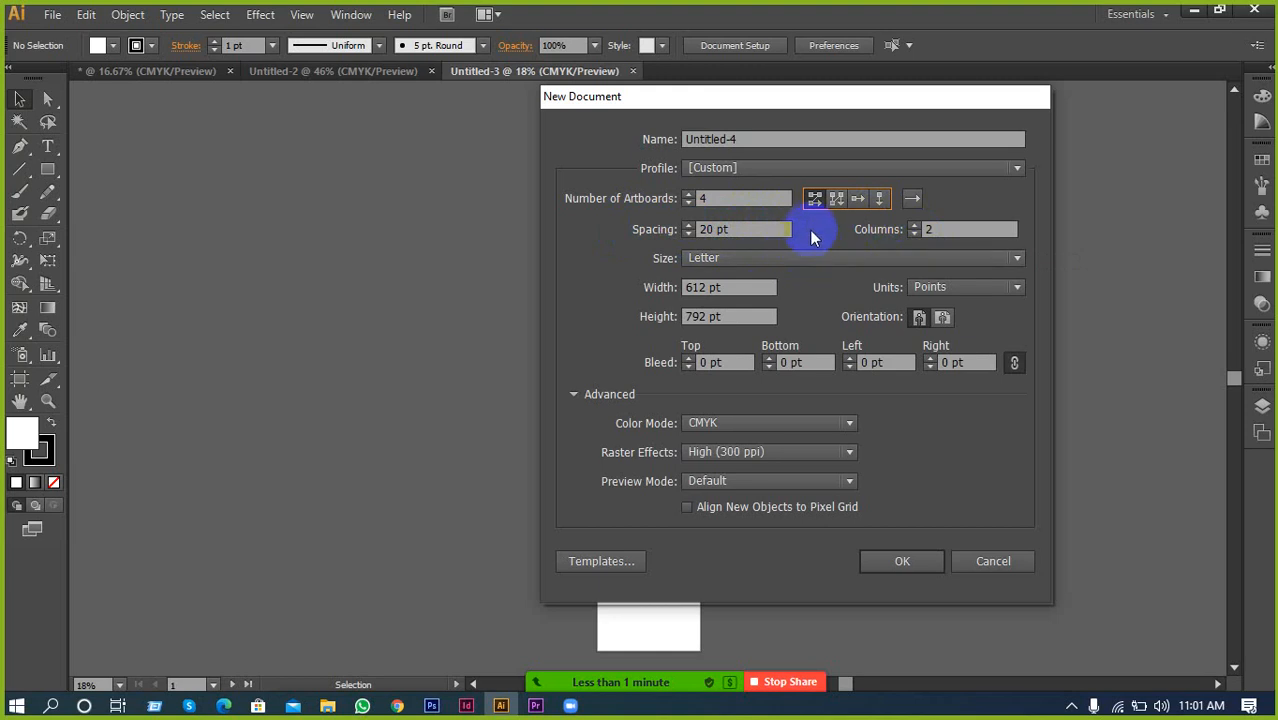
left_click(687, 196)
left_click(687, 196)
left_click(687, 196)
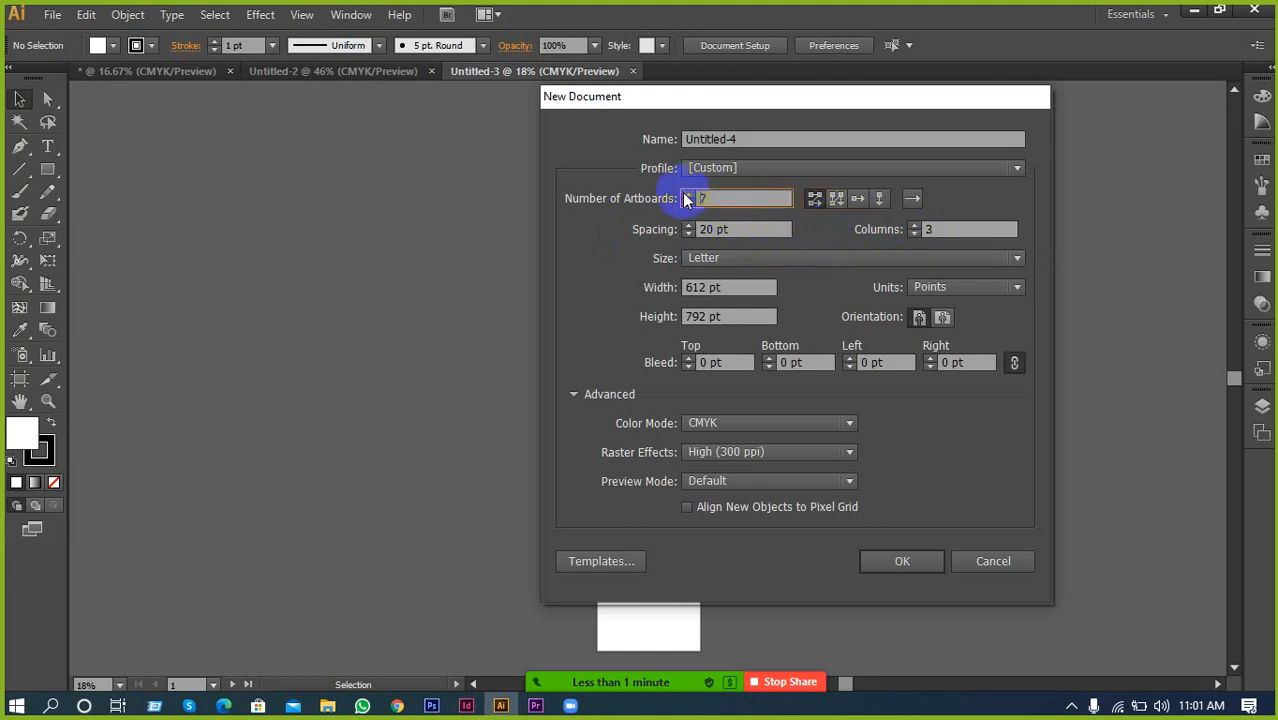
left_click(914, 235)
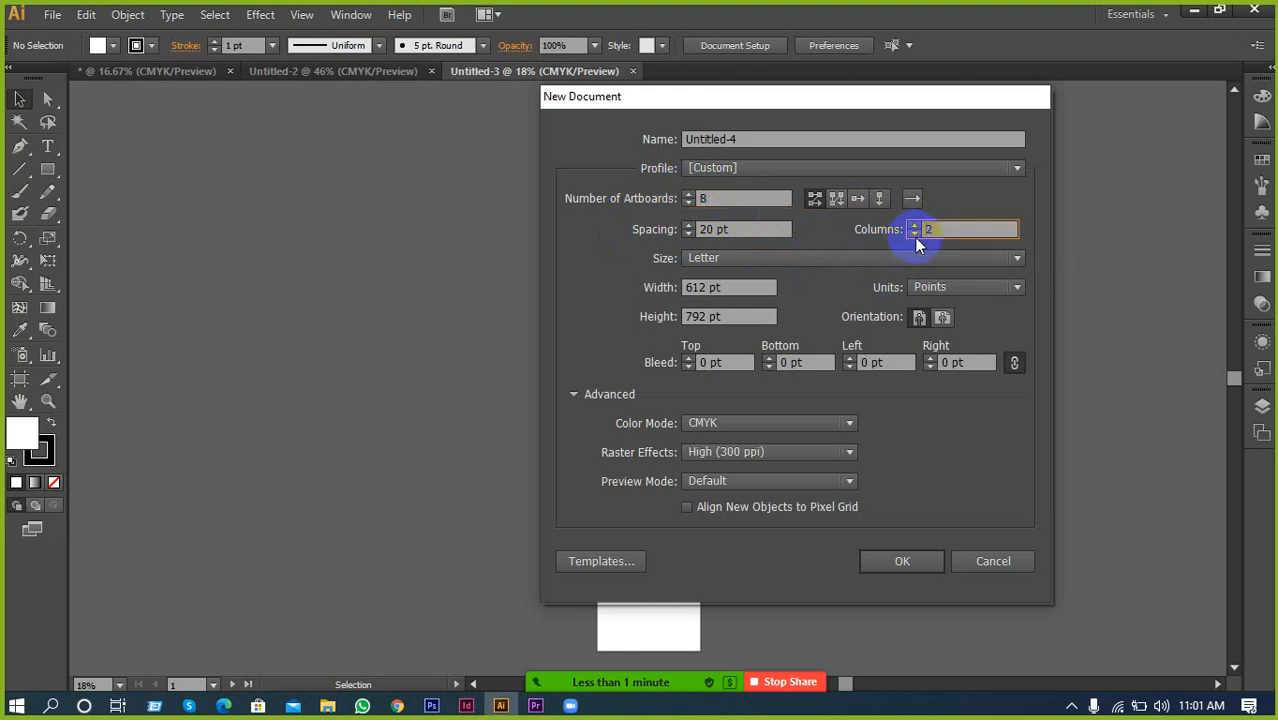
left_click(896, 558)
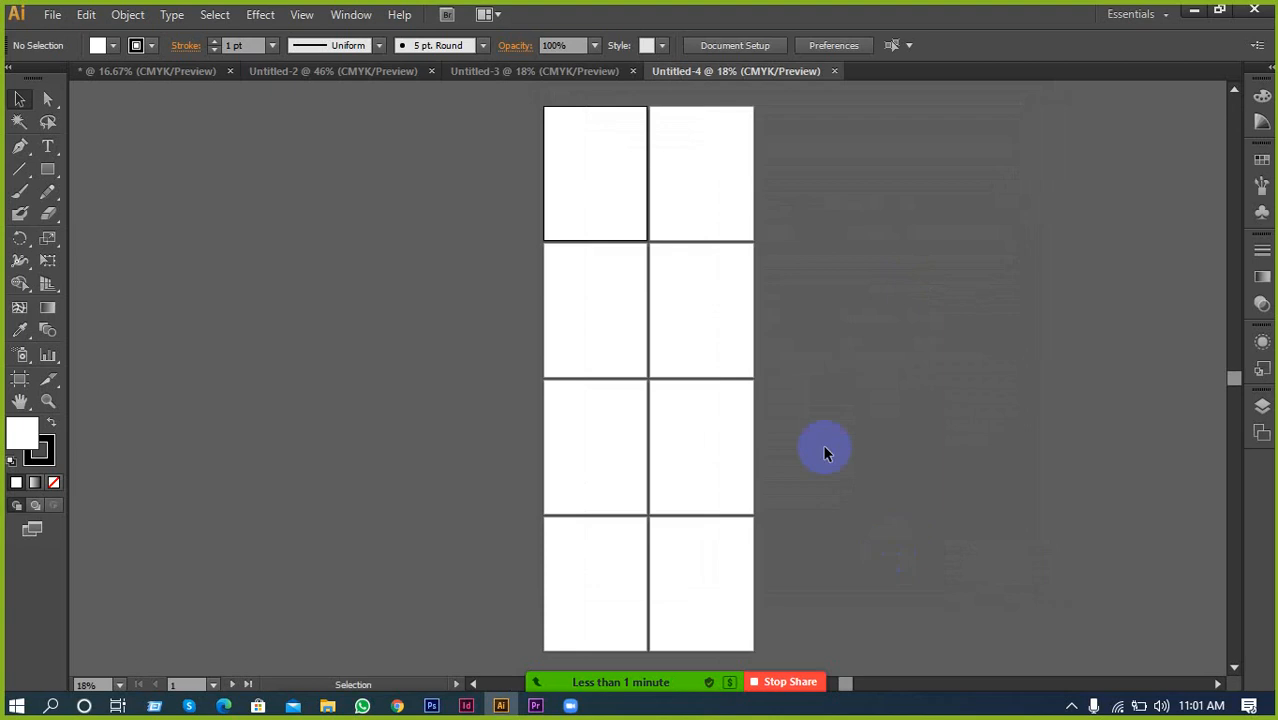
Create a new document with 8 Letter artboards arranged in a grid by row with 4 columns
left_click(52, 14)
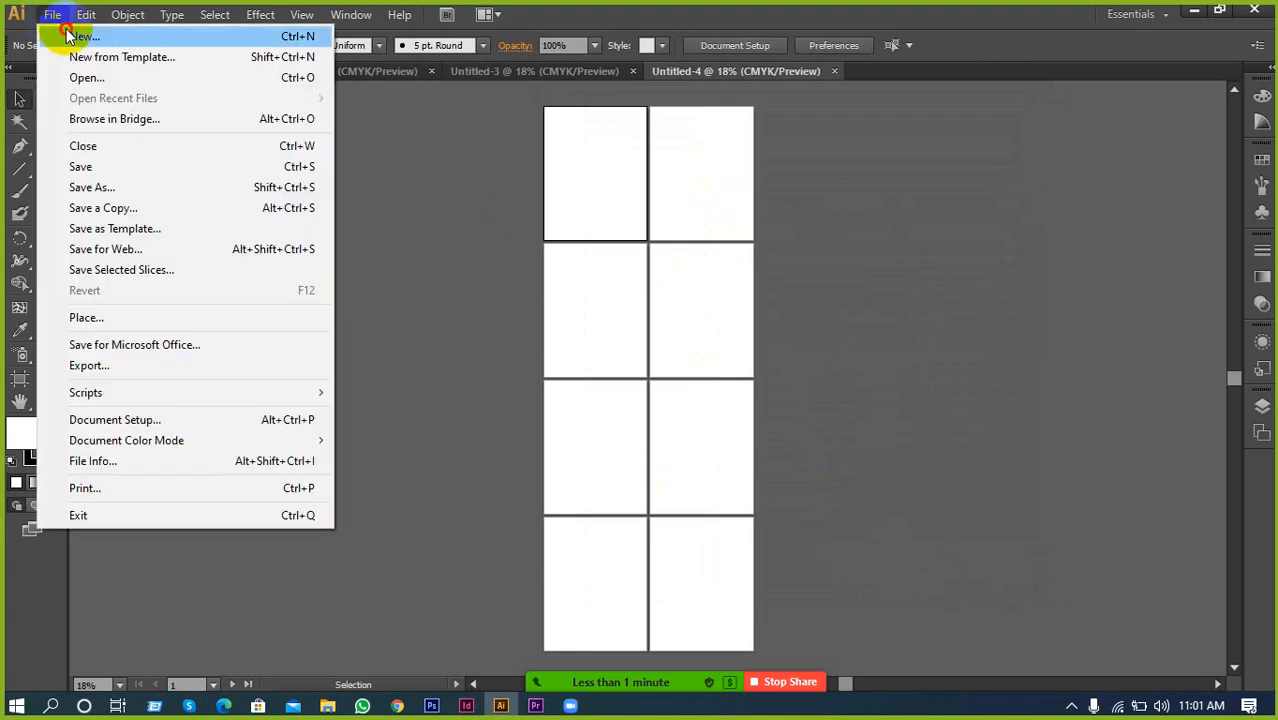
left_click(75, 32)
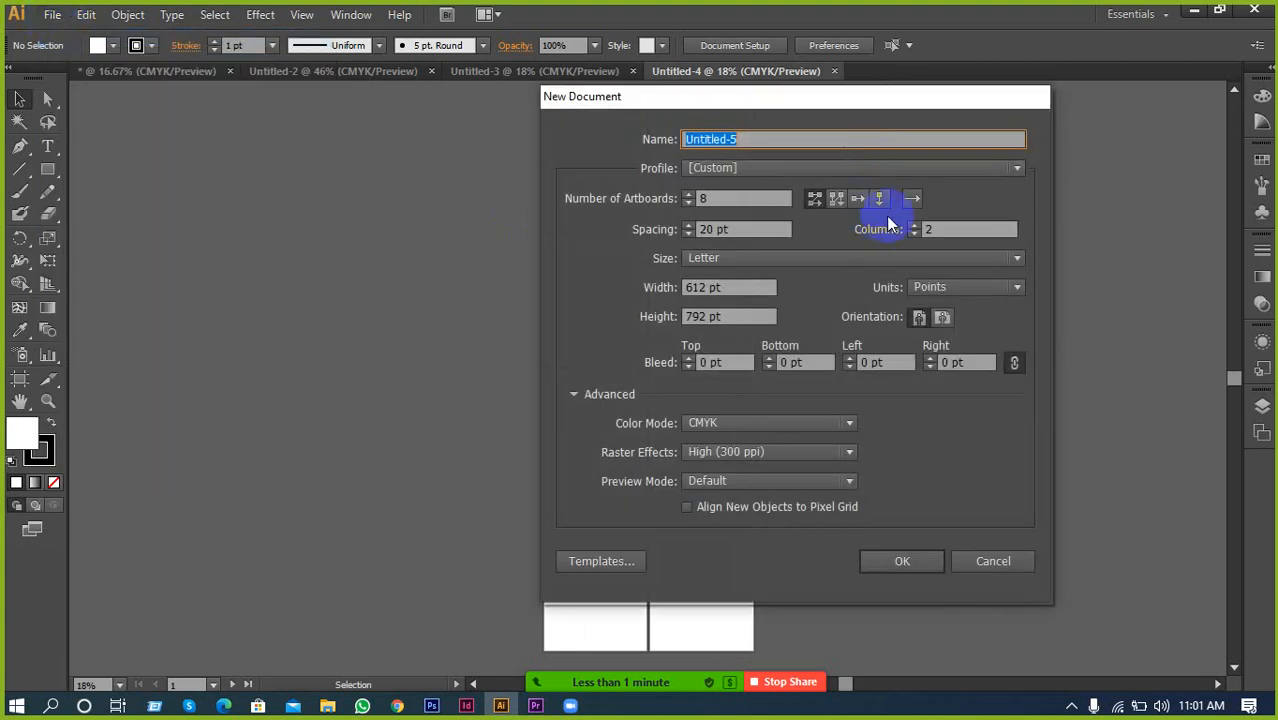
left_click(913, 224)
left_click(913, 224)
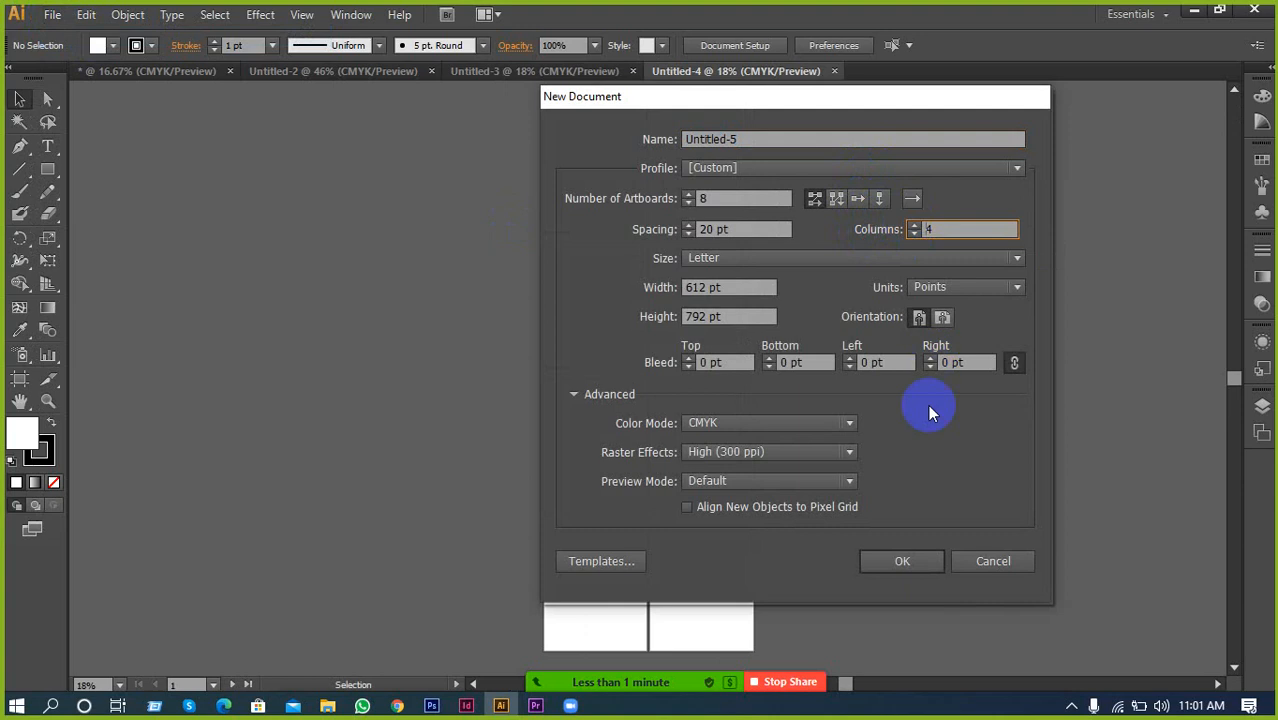
left_click(909, 557)
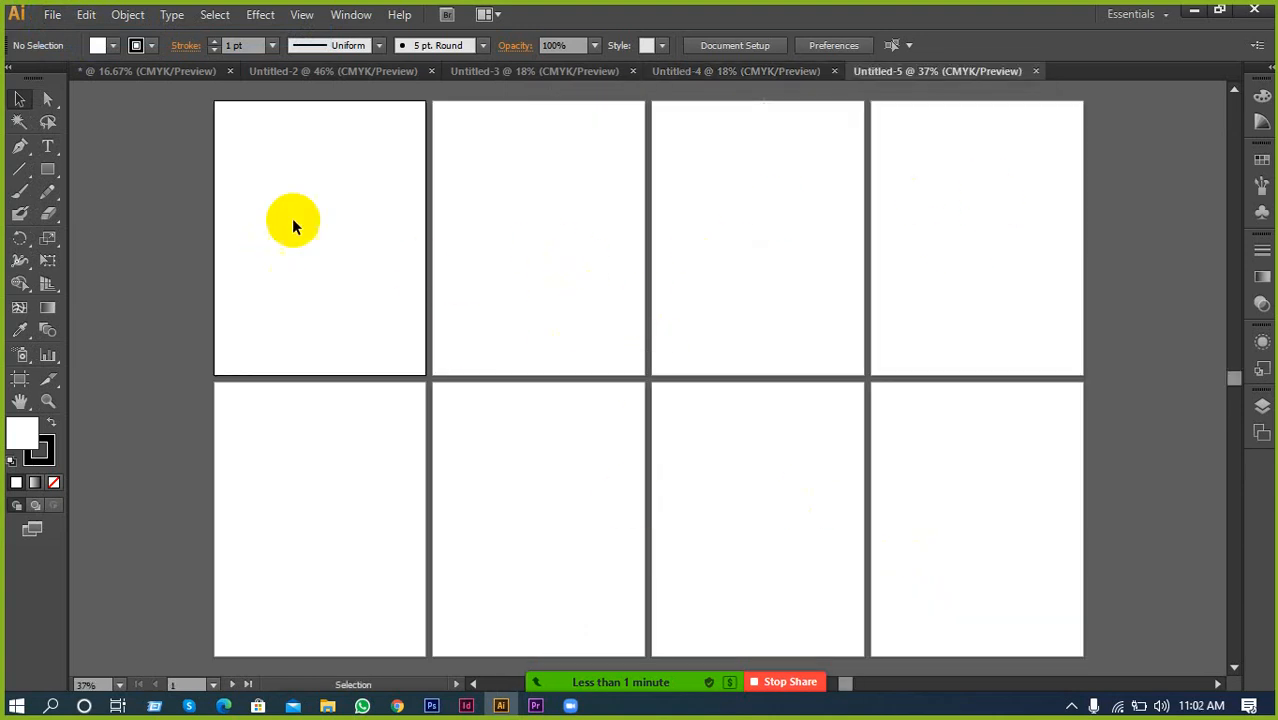
Create another new document with its 8 Letter artboards arranged in a grid with 8 columns
left_click(44, 14)
left_click(70, 36)
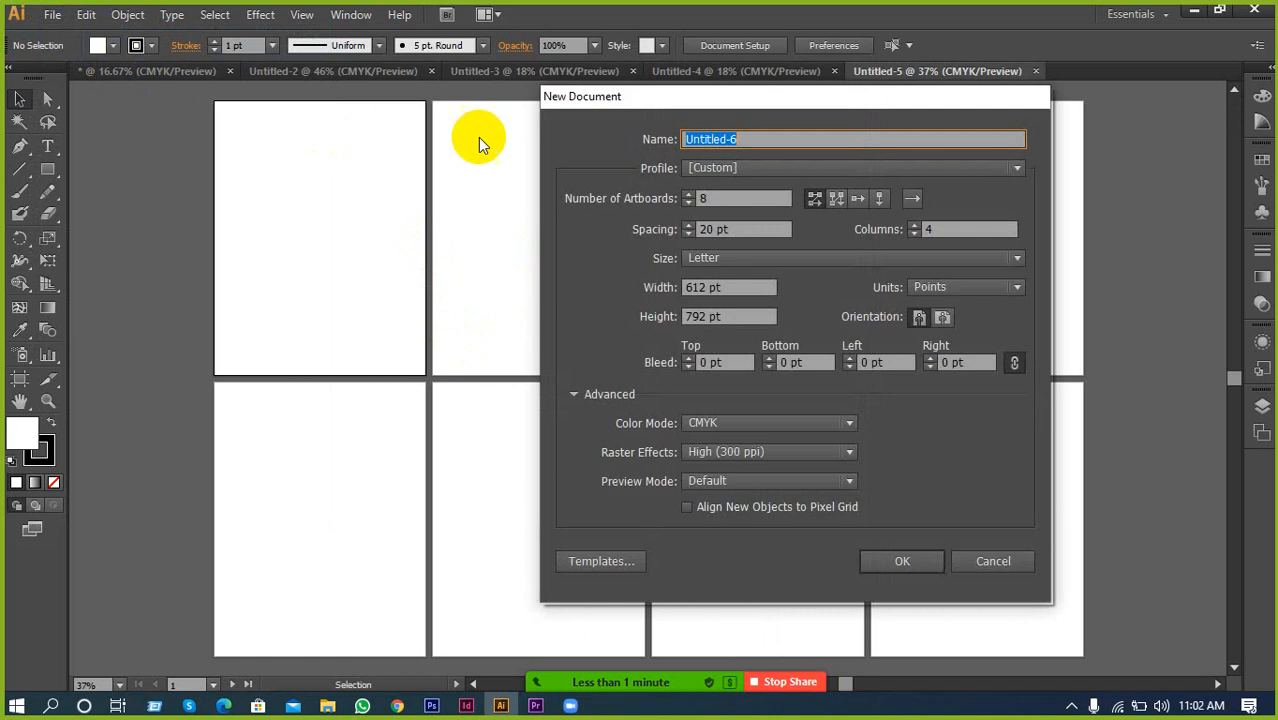
left_click(914, 225)
left_click(914, 225)
left_click(914, 225)
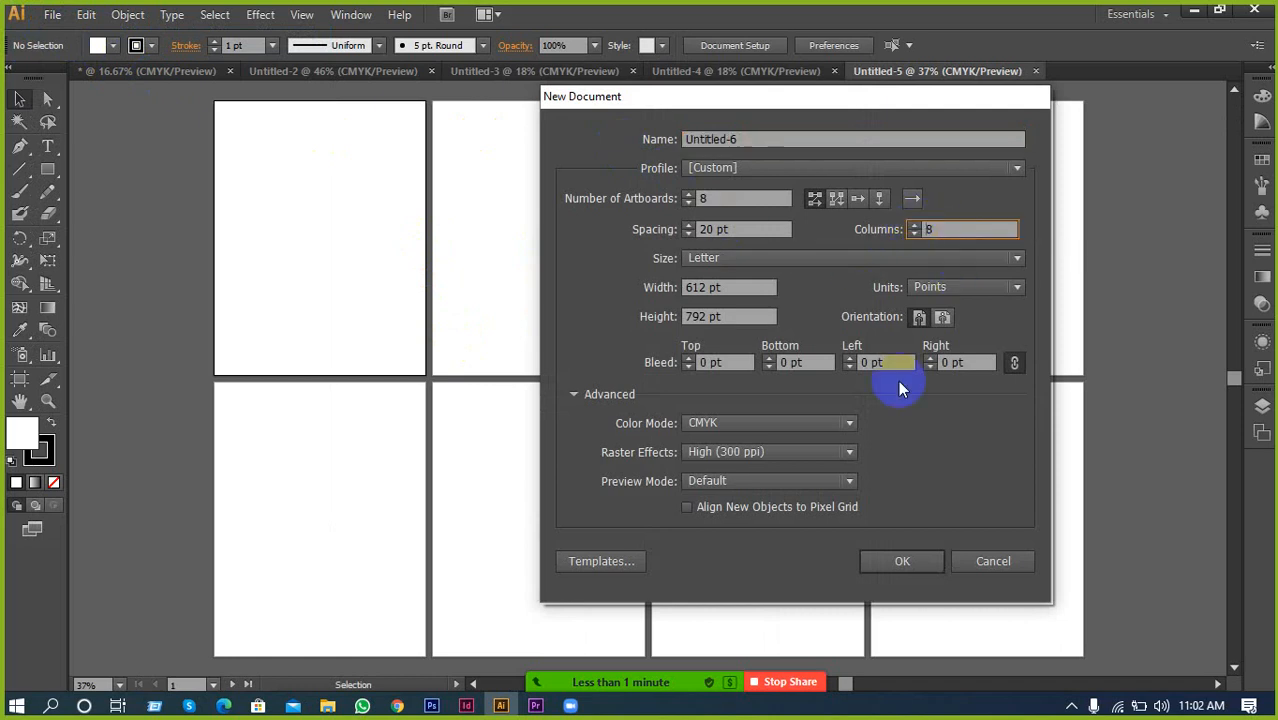
left_click(897, 558)
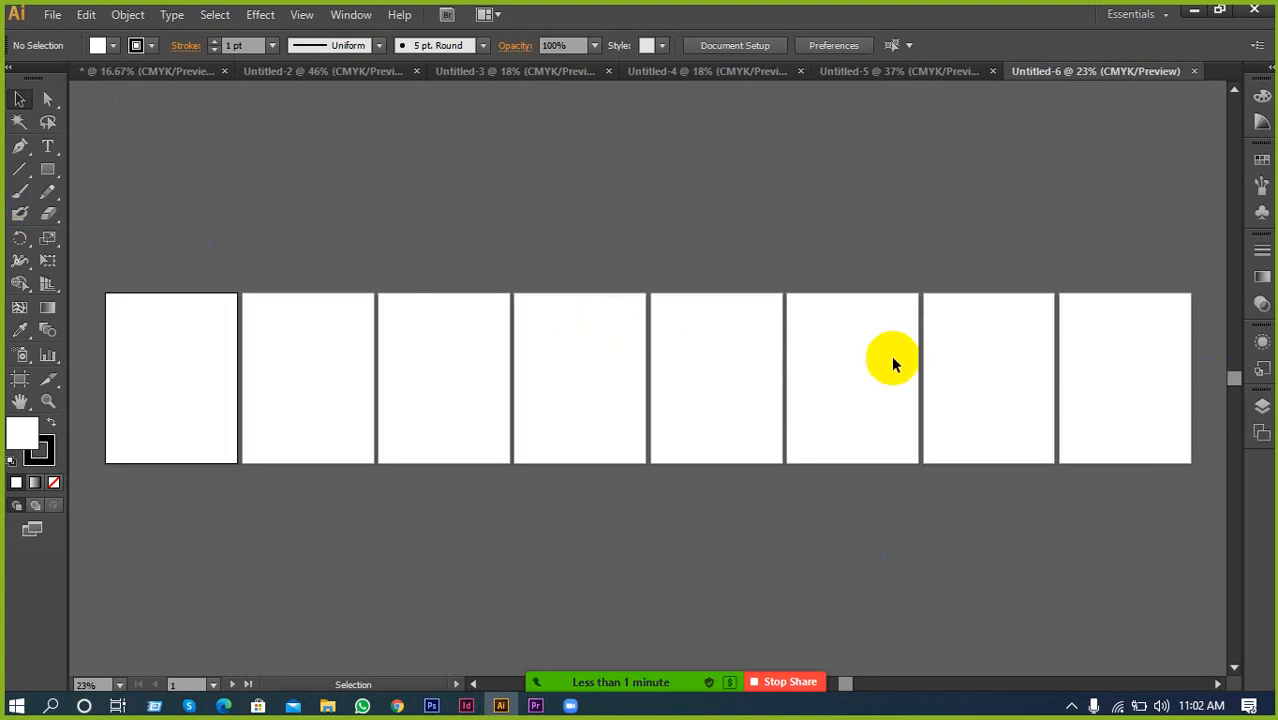
Open the settings for another new document and set the artboard grid to 3 columns
left_click(52, 14)
left_click(100, 34)
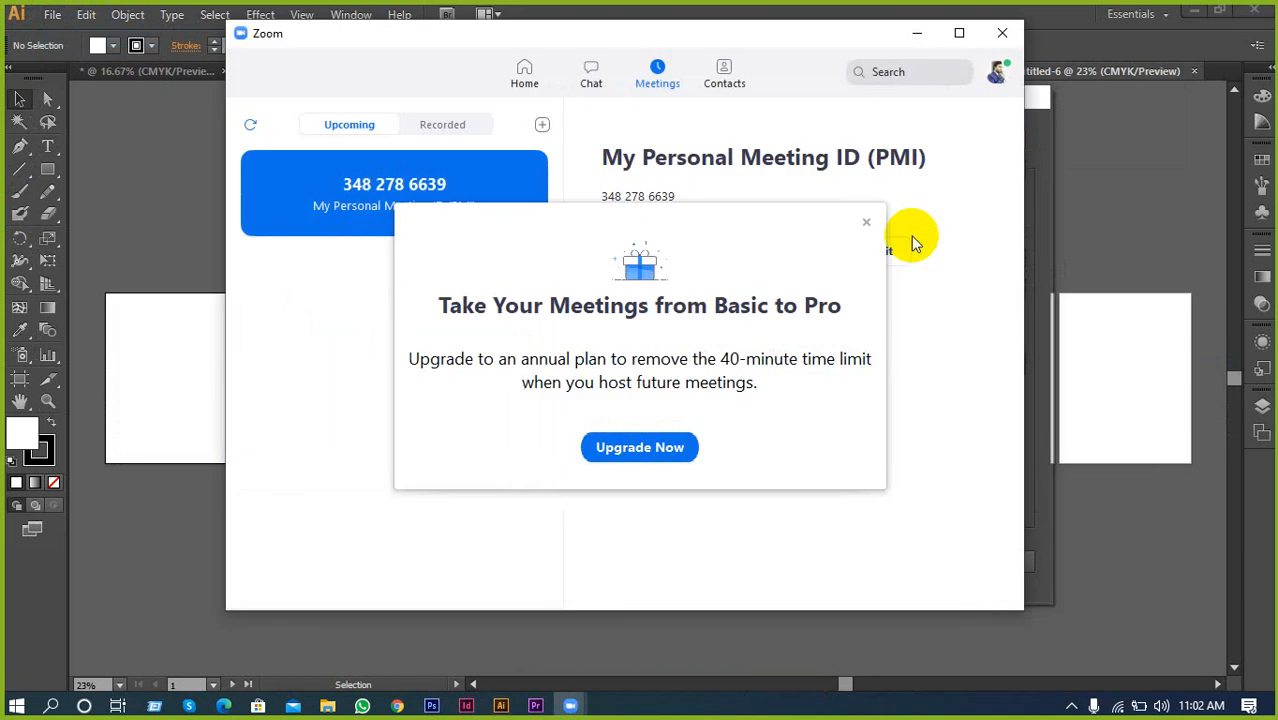
Switch to Zoom, dismiss the upgrade offer and start the personal meeting in a maximized window
left_click(866, 222)
left_click(625, 253)
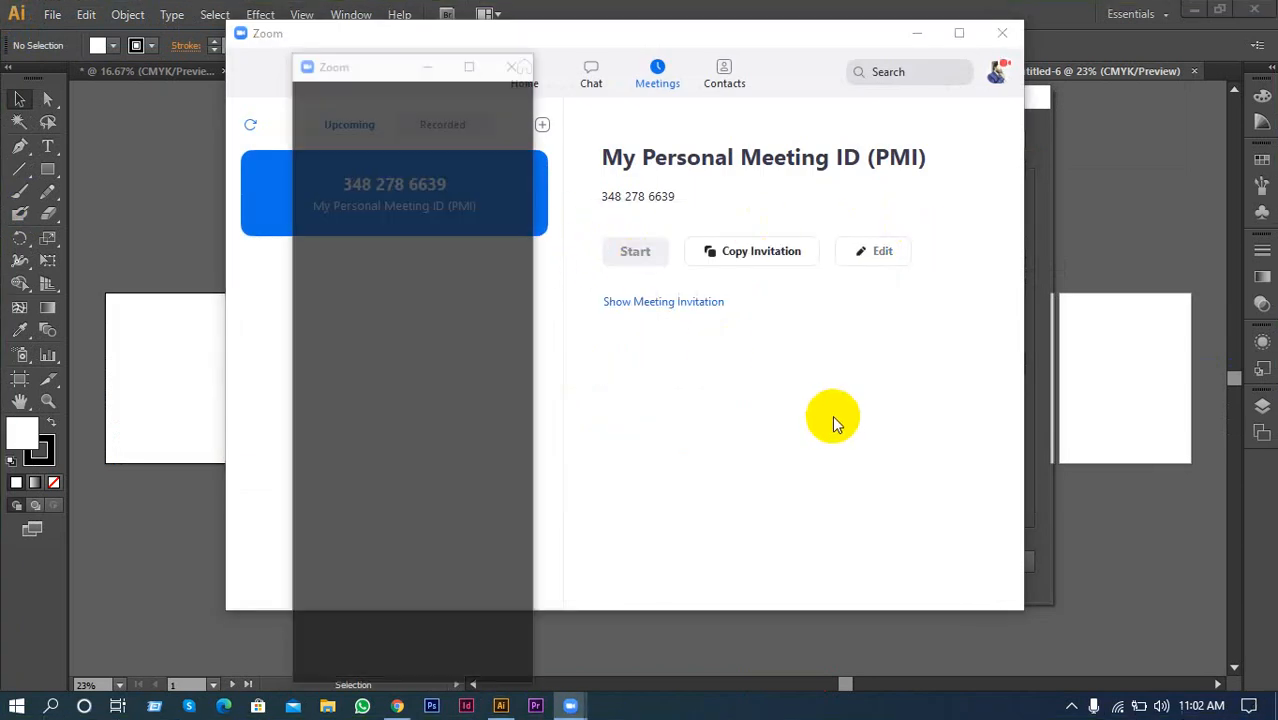
left_click(920, 35)
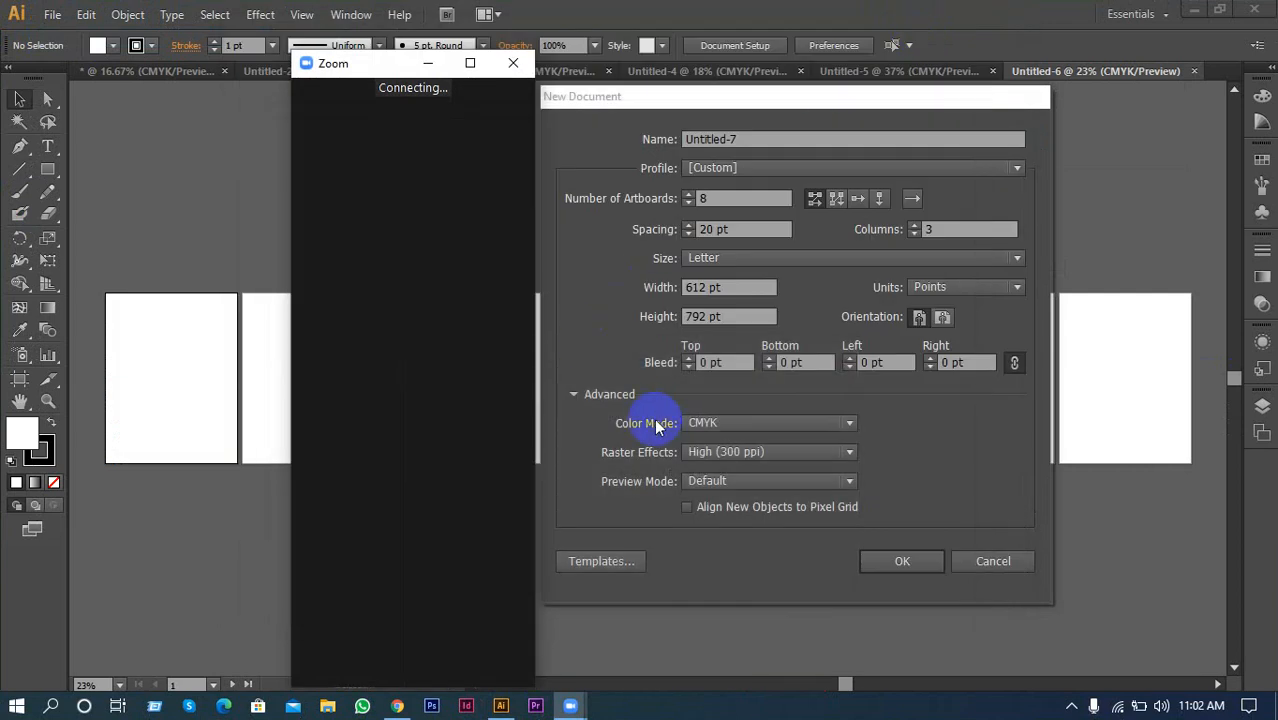
left_click(470, 66)
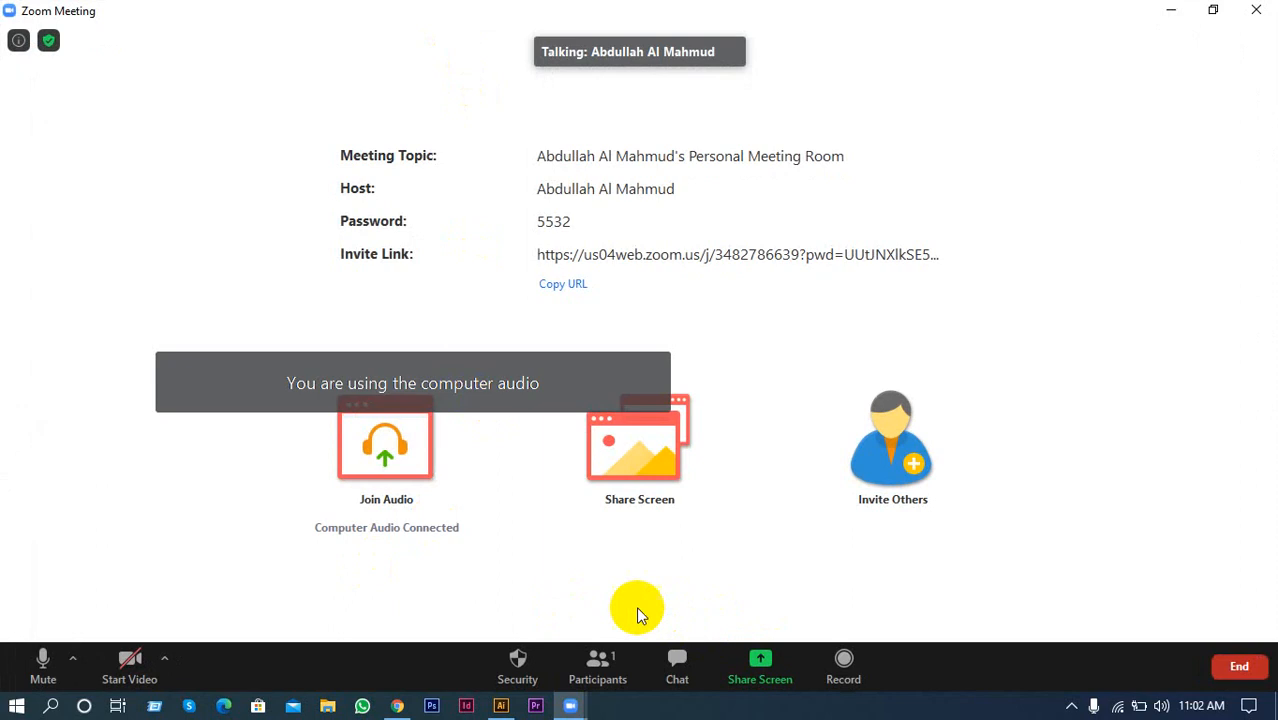
Check the meeting's computer audio options and share the screen with the participants
left_click(405, 506)
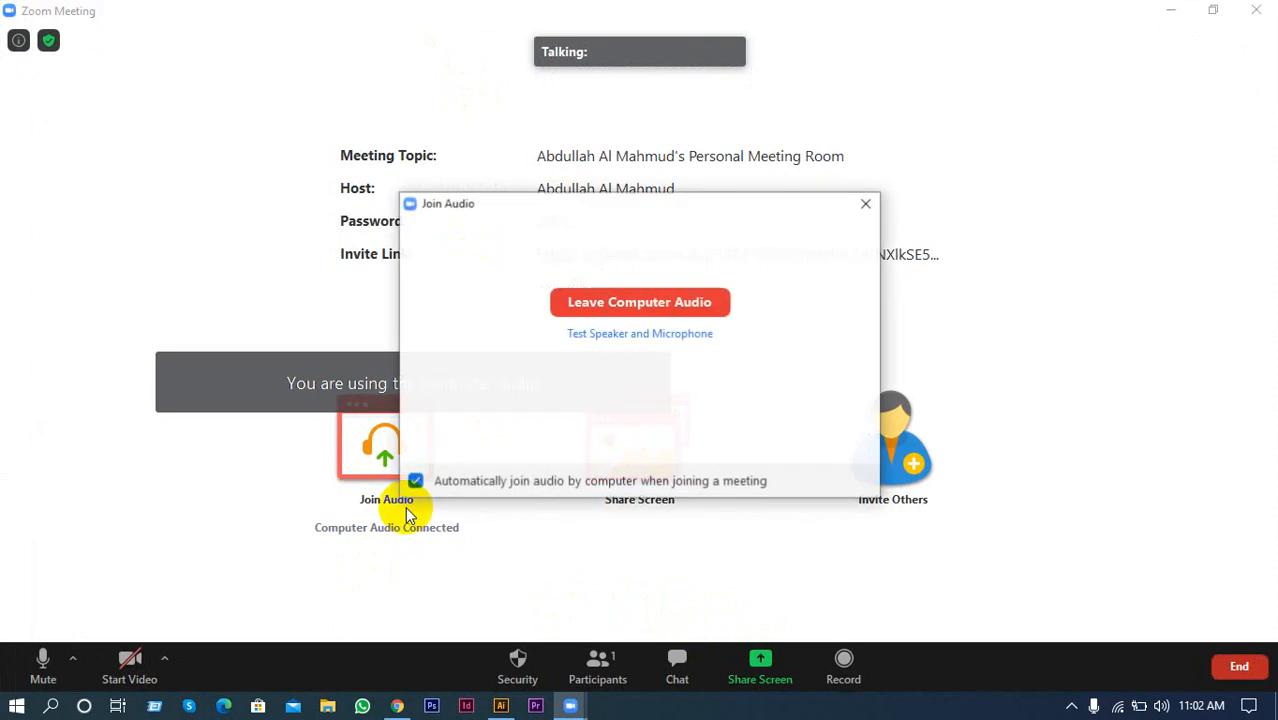
left_click(855, 205)
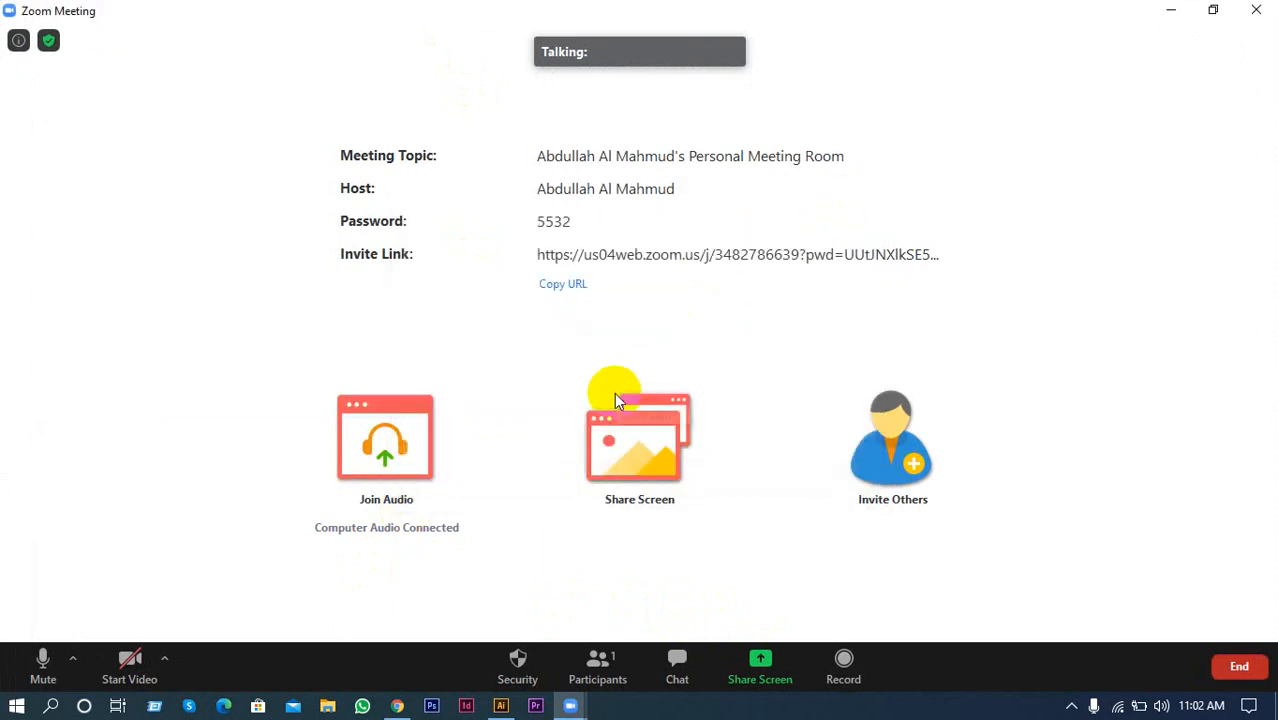
left_click(676, 500)
left_click(1006, 612)
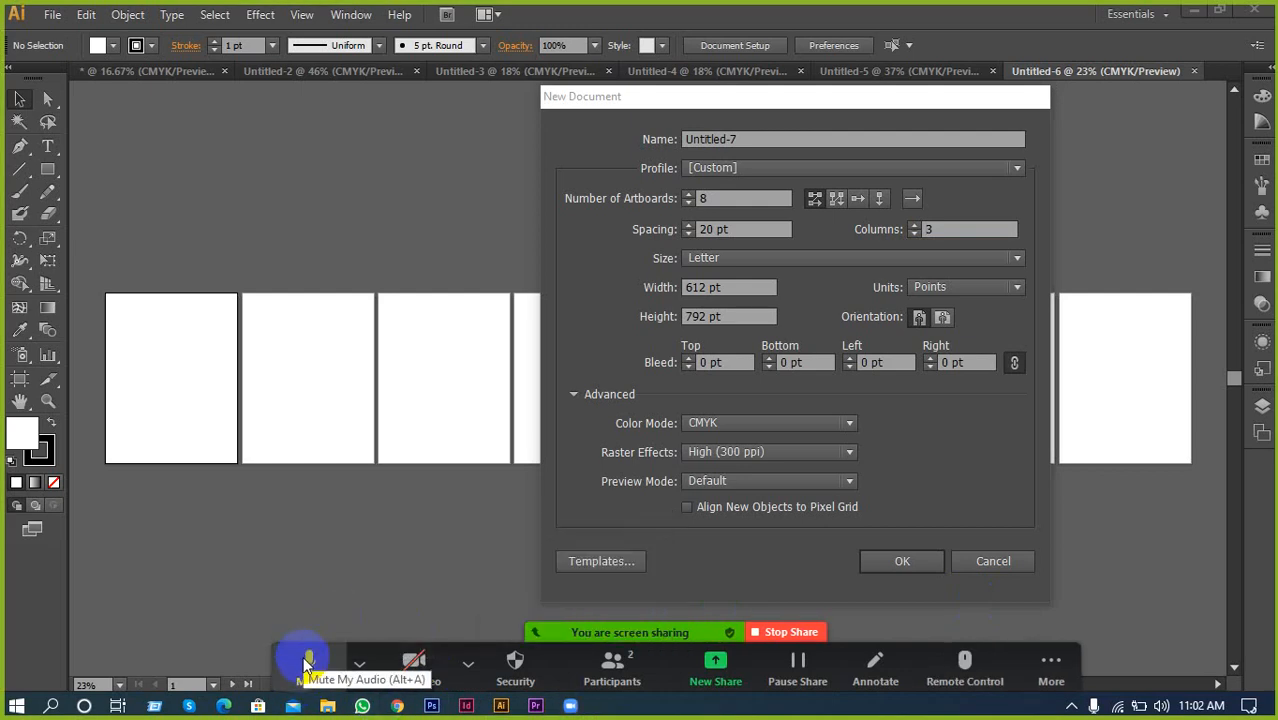
Mute the microphone in the Zoom meeting and check the microphone and speaker options
left_click(308, 663)
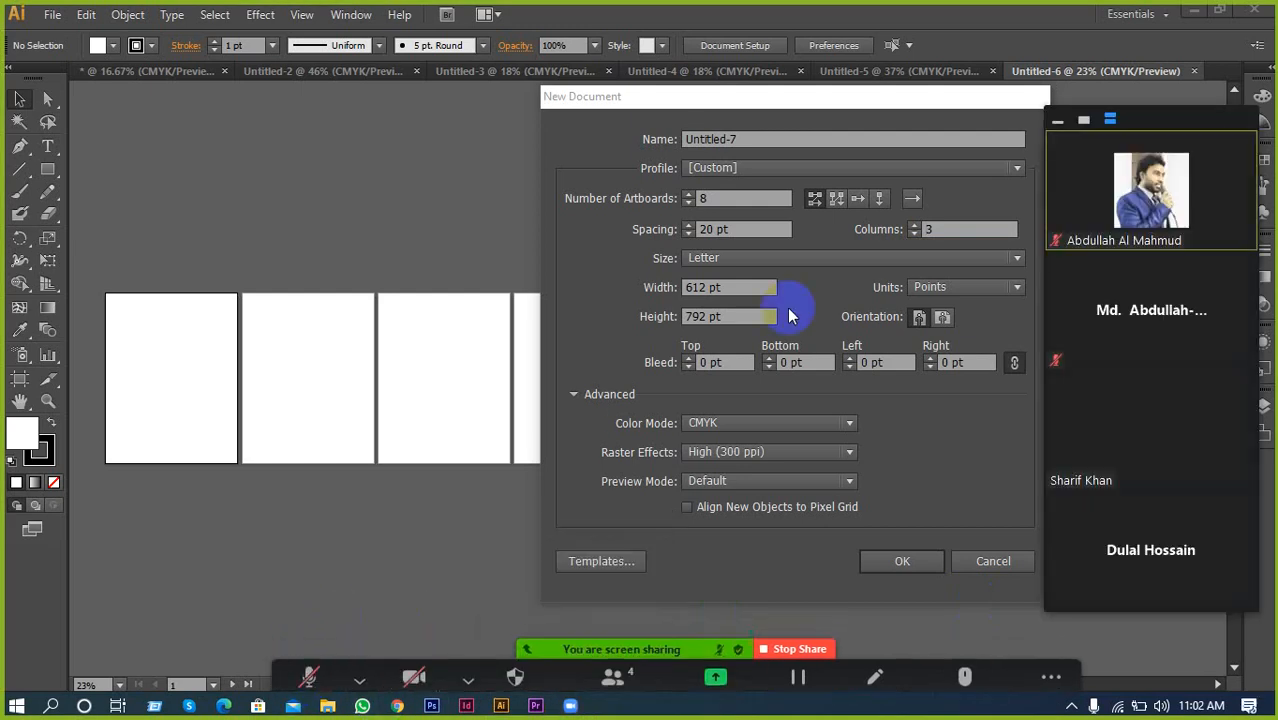
mouse_move(662, 686)
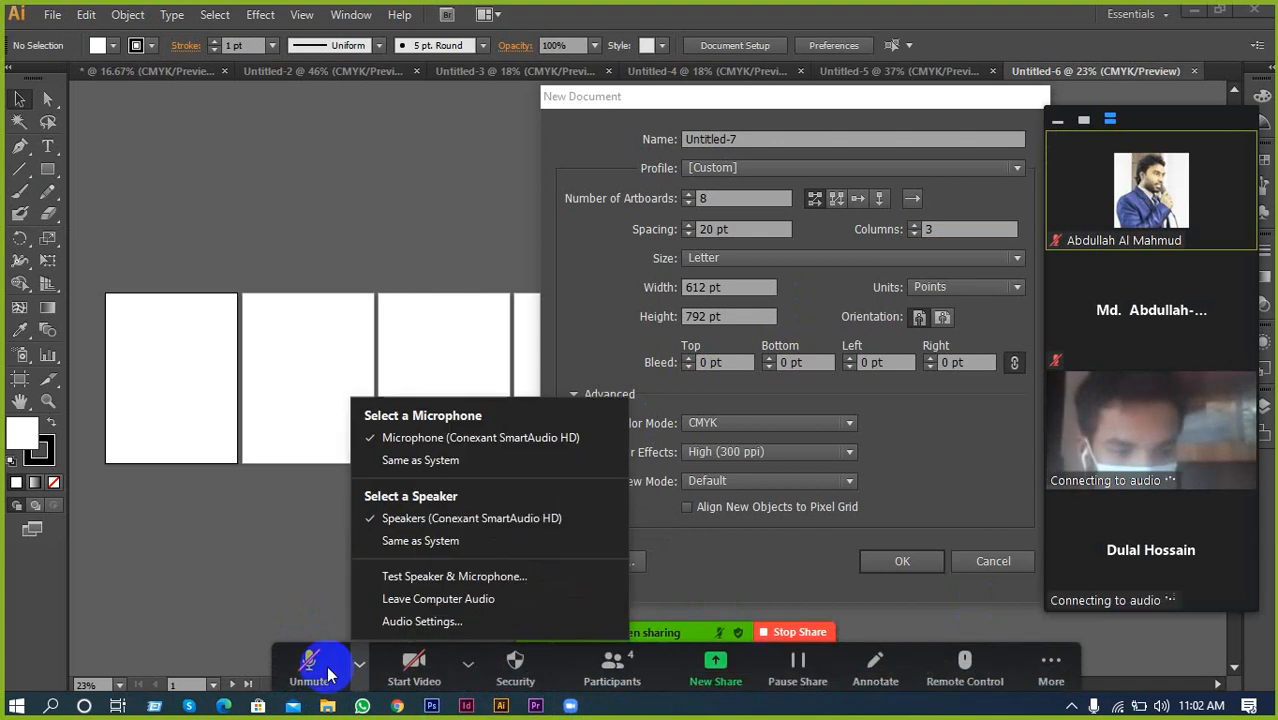
left_click(308, 663)
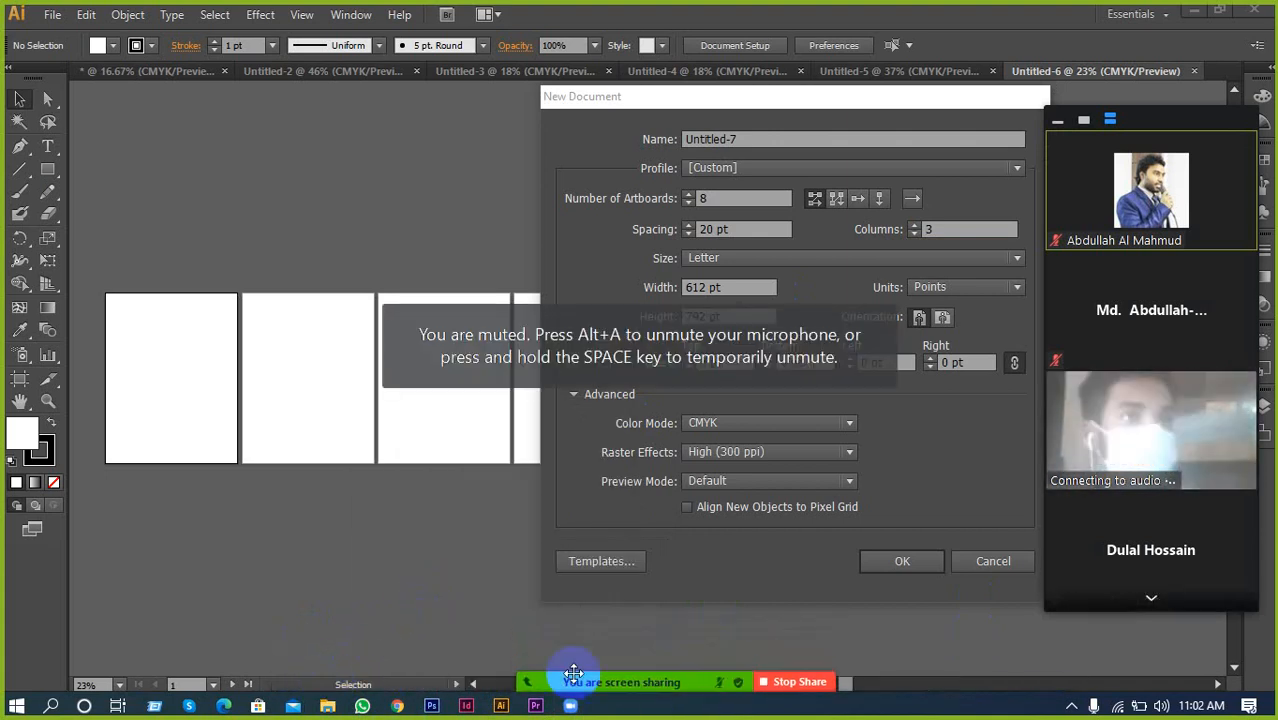
left_click(359, 663)
left_click(262, 660)
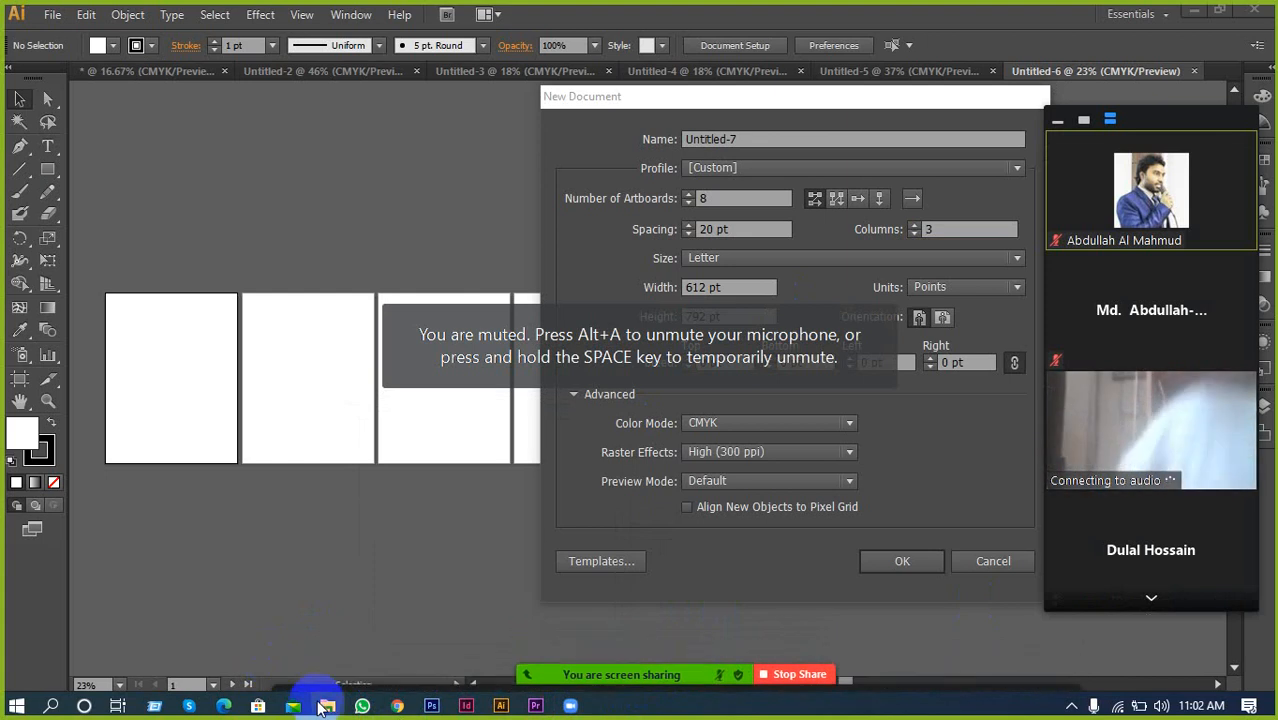
Unmute the microphone in the Zoom meeting and close the meeting's audio options
mouse_move(750, 690)
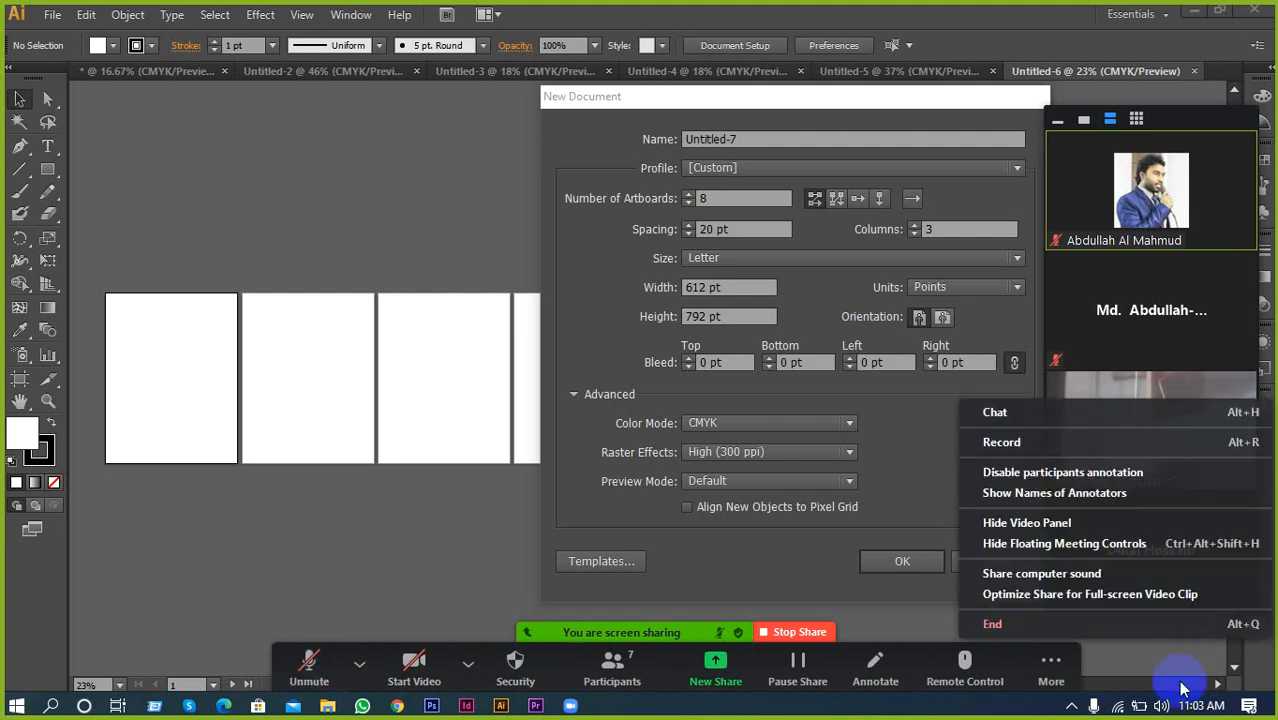
left_click(1072, 705)
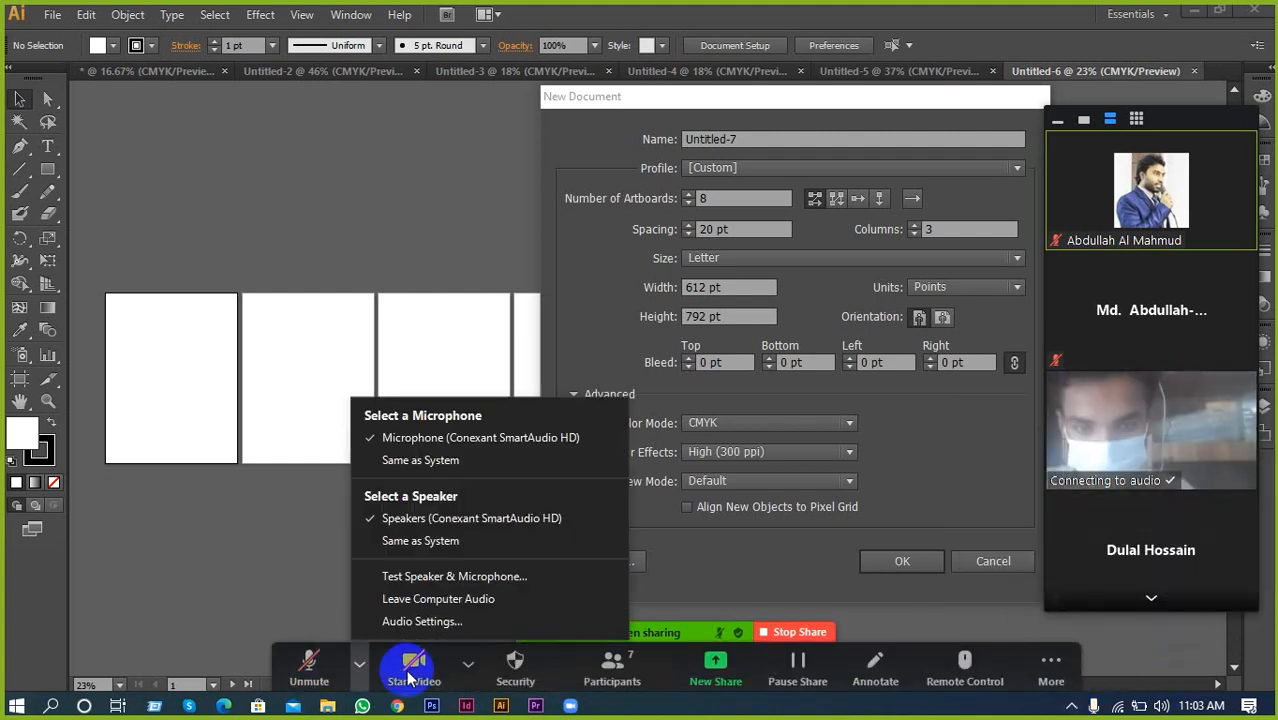
left_click(305, 654)
left_click(359, 663)
left_click(513, 597)
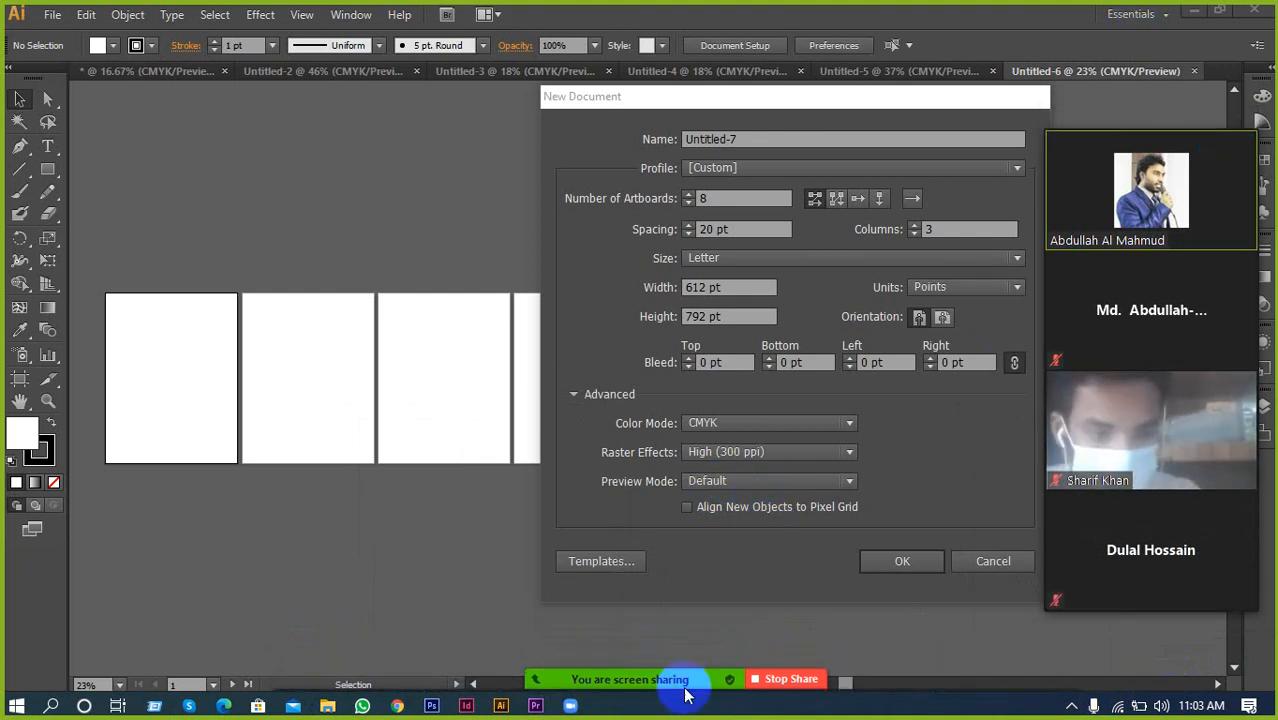
Return to Illustrator's new document settings, set the artboard grid to 2 columns and create the document
mouse_move(684, 690)
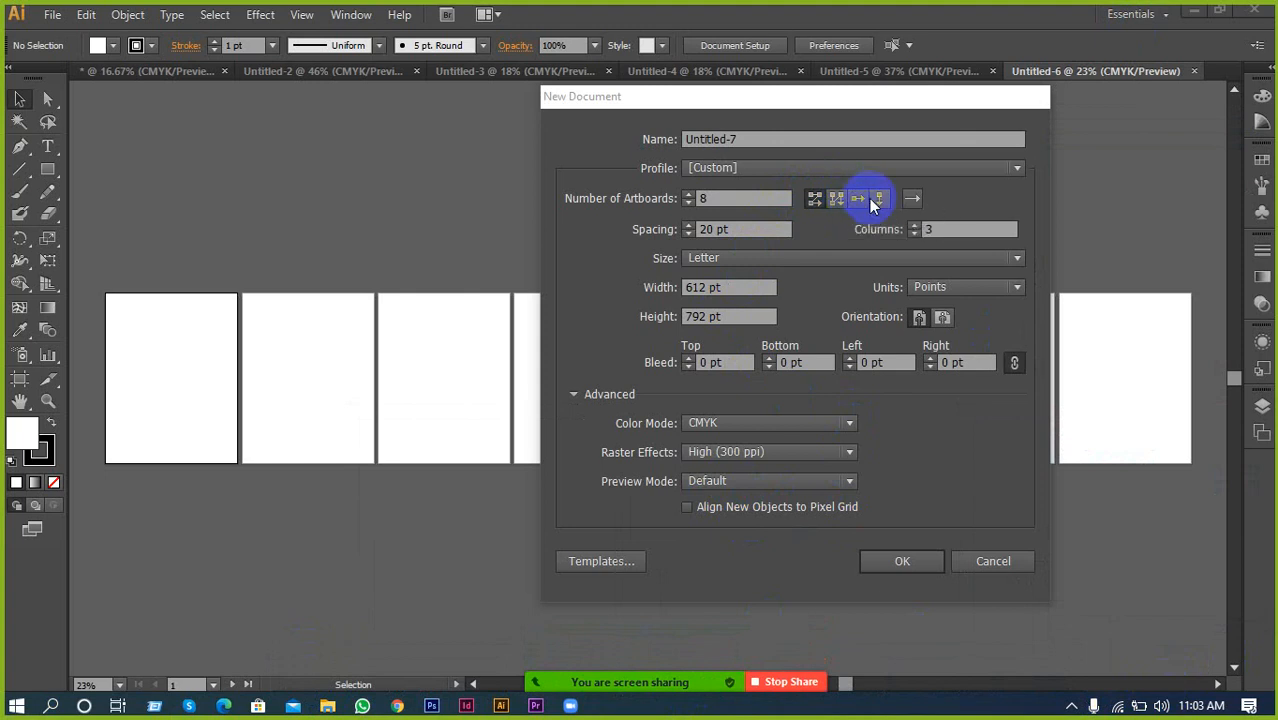
left_click(915, 235)
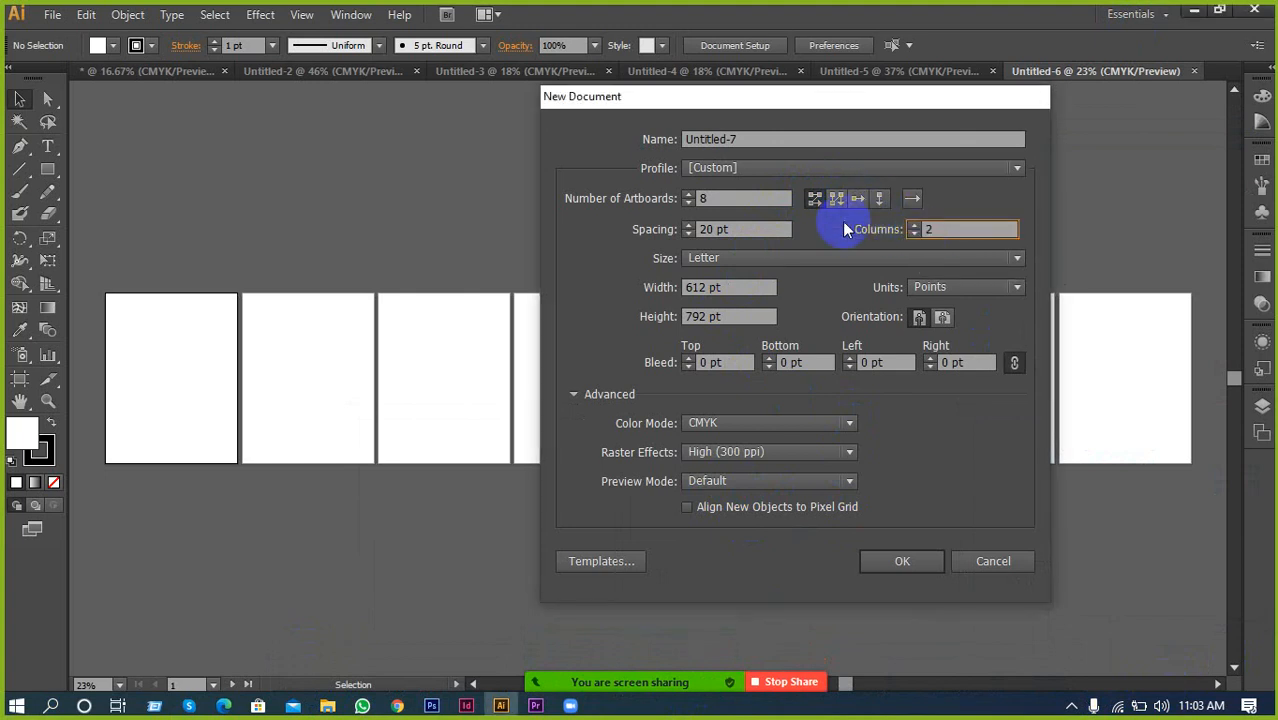
left_click(898, 566)
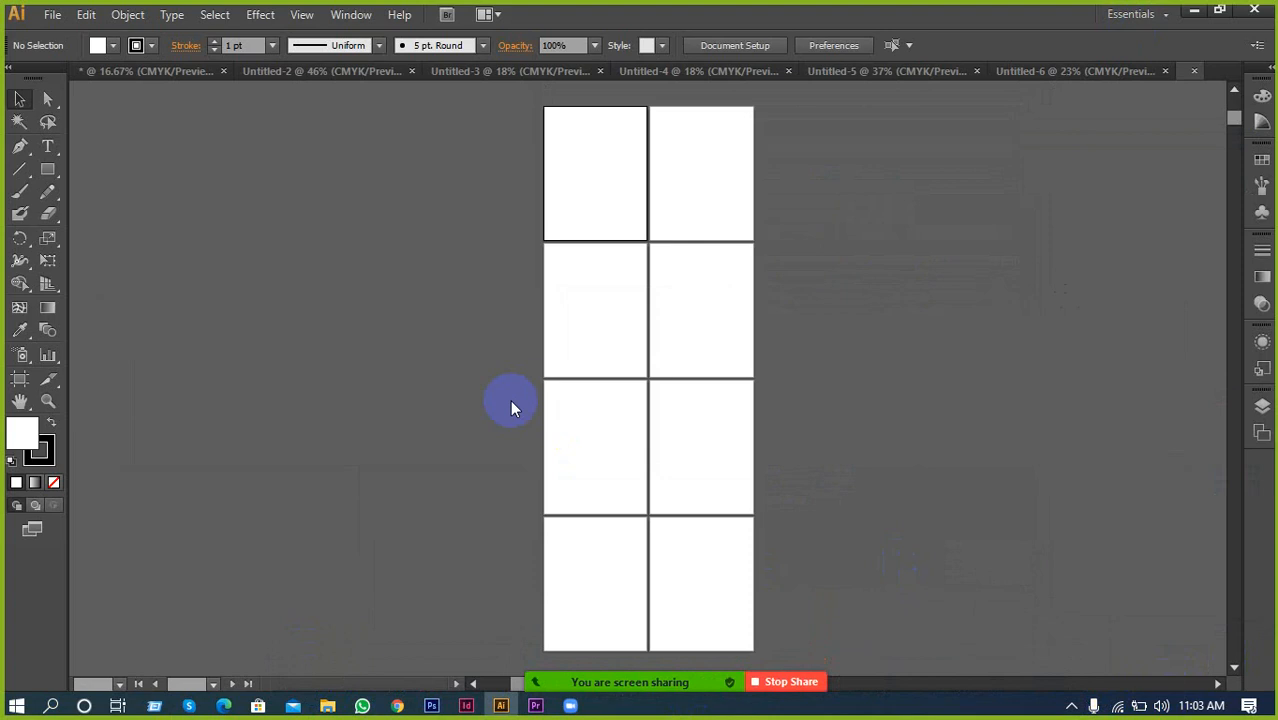
scroll(765, 401, "down", 1)
scroll(792, 409, "up", 3)
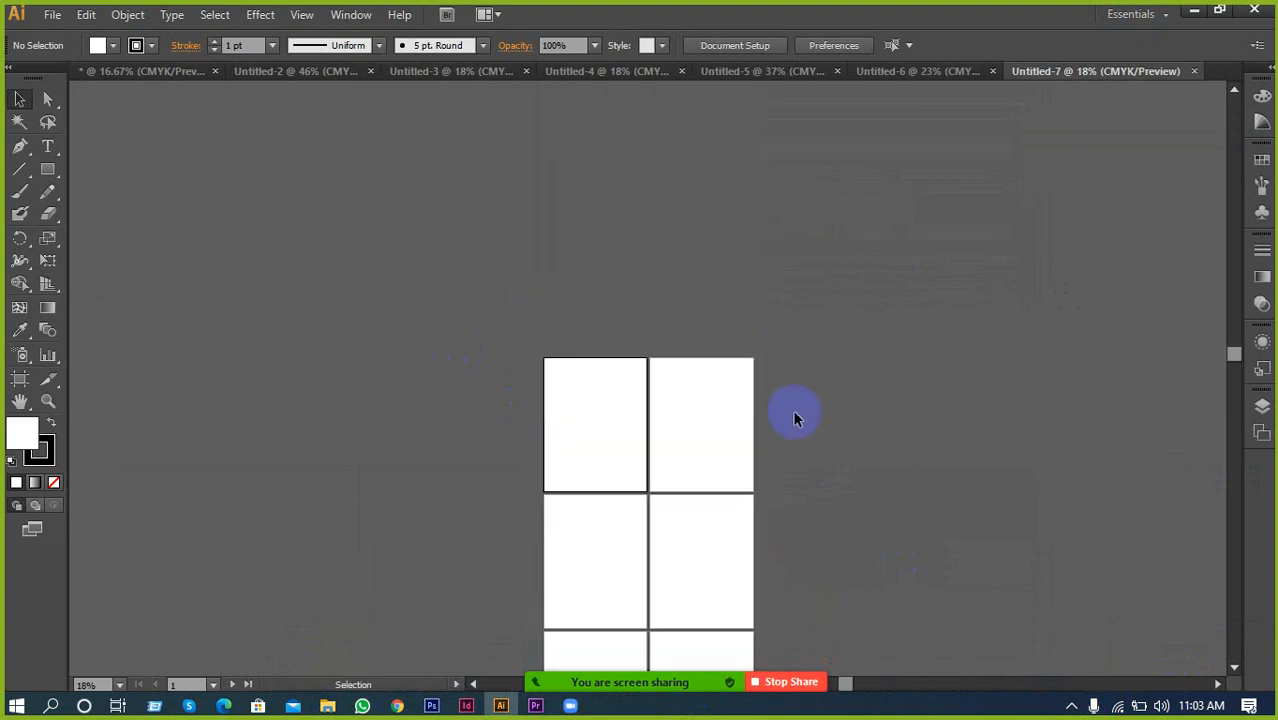
scroll(802, 393, "down", 1)
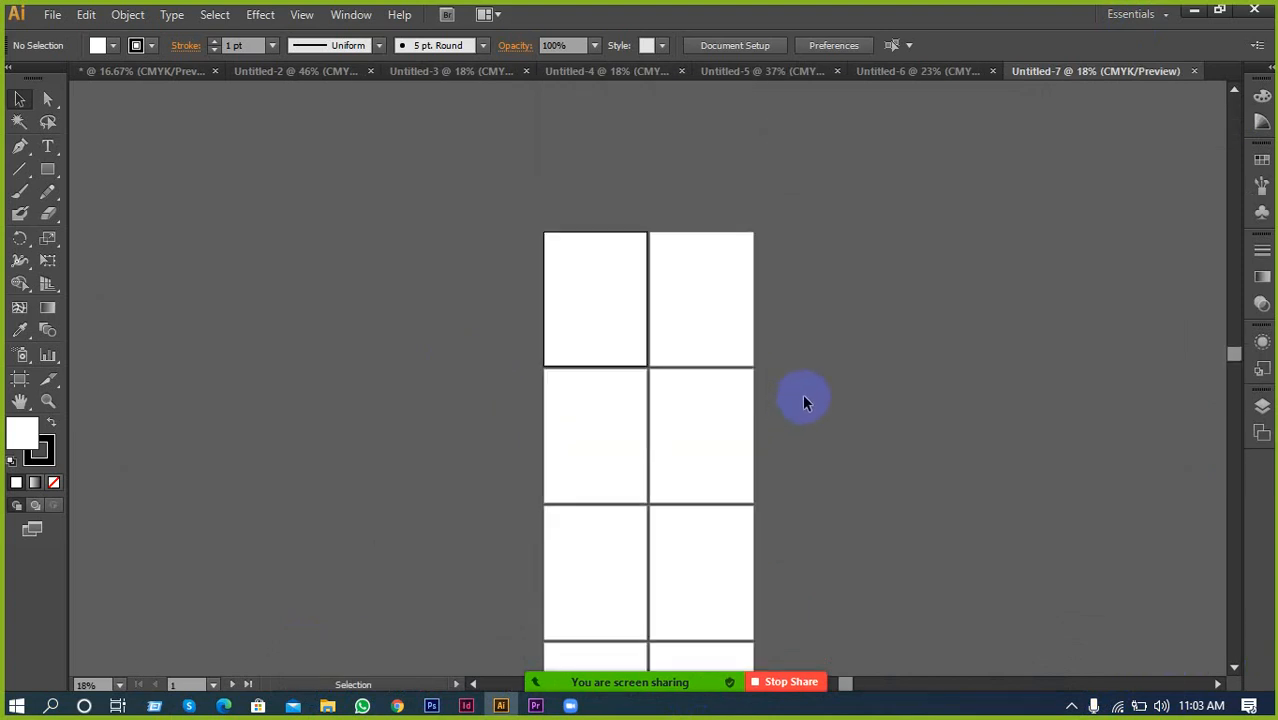
Close the two most recently created documents, Untitled-7 and Untitled-6
left_click(1196, 72)
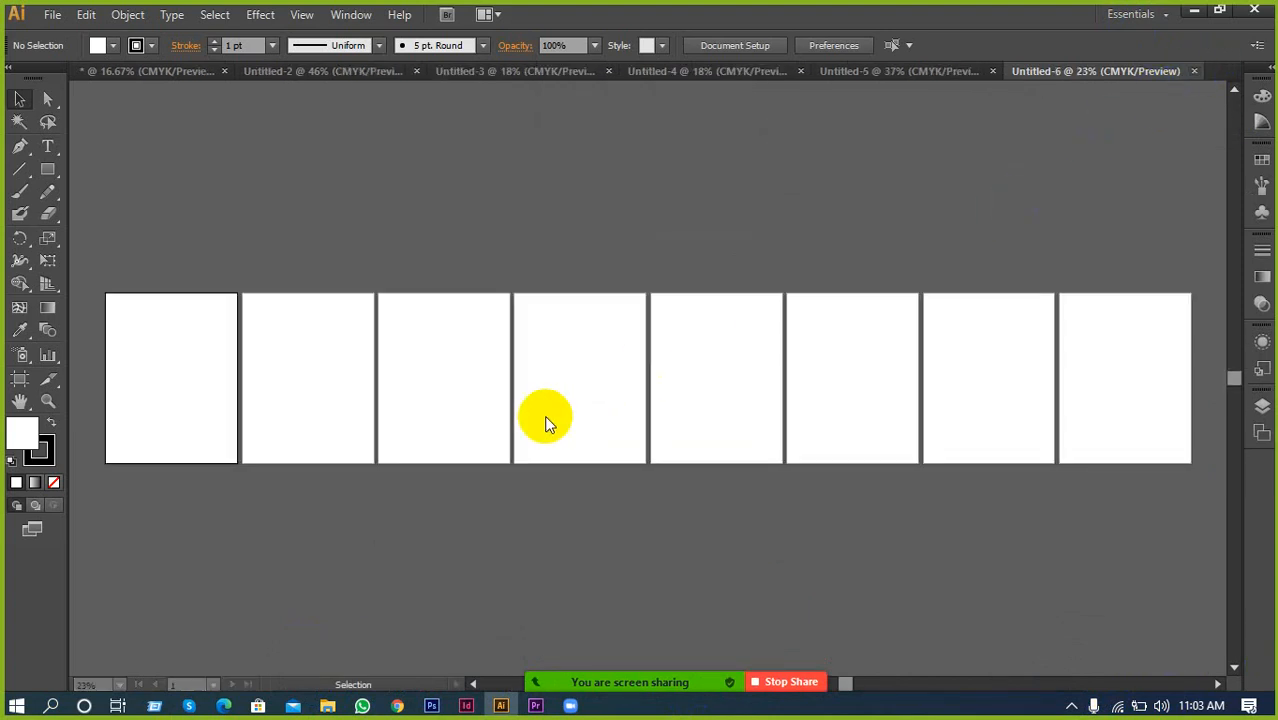
left_click(1192, 71)
Open the settings for another new document, change the units to Inches and review the width and height values
left_click(52, 14)
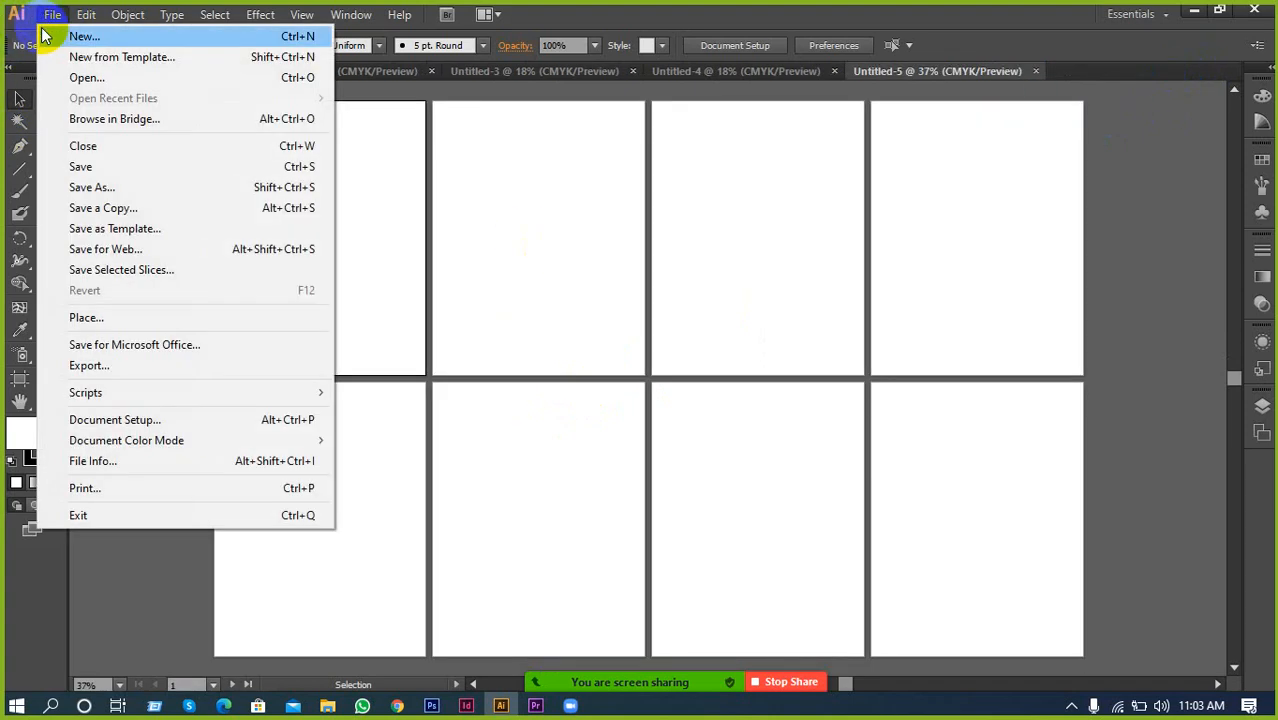
left_click(45, 36)
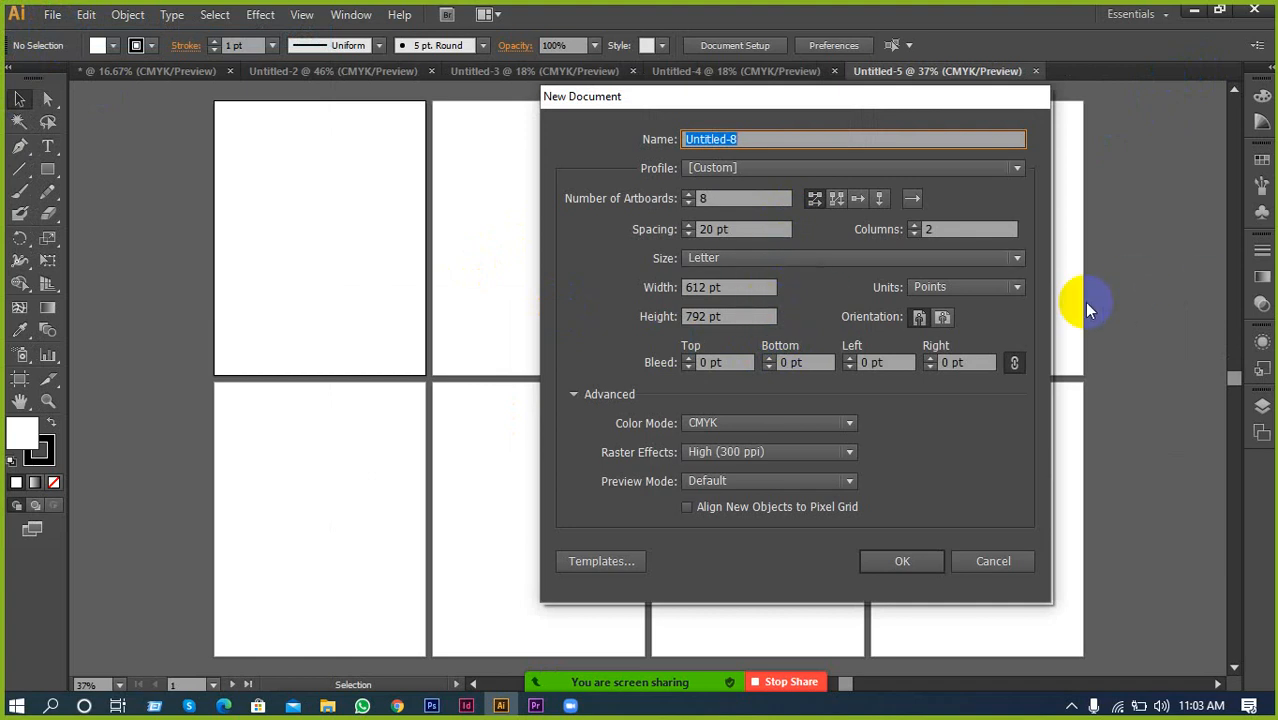
left_click(1017, 288)
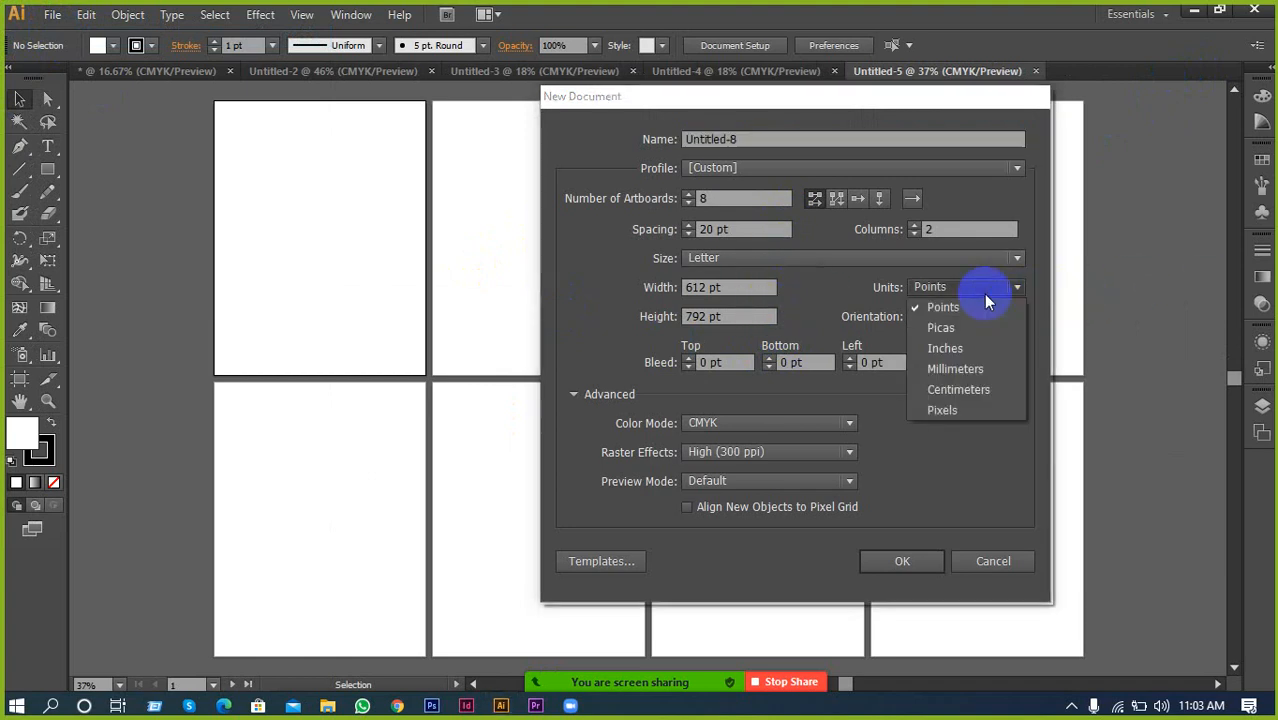
left_click(712, 288)
left_click(793, 262)
left_click(793, 262)
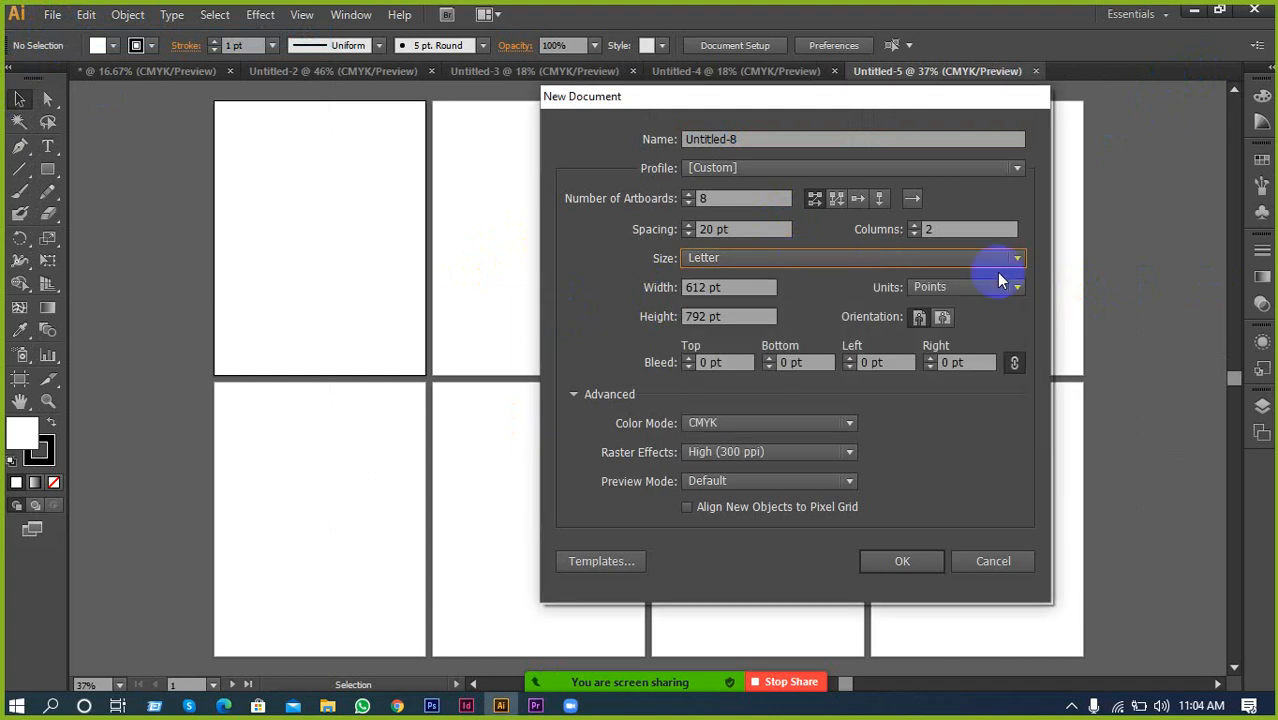
left_click(1000, 284)
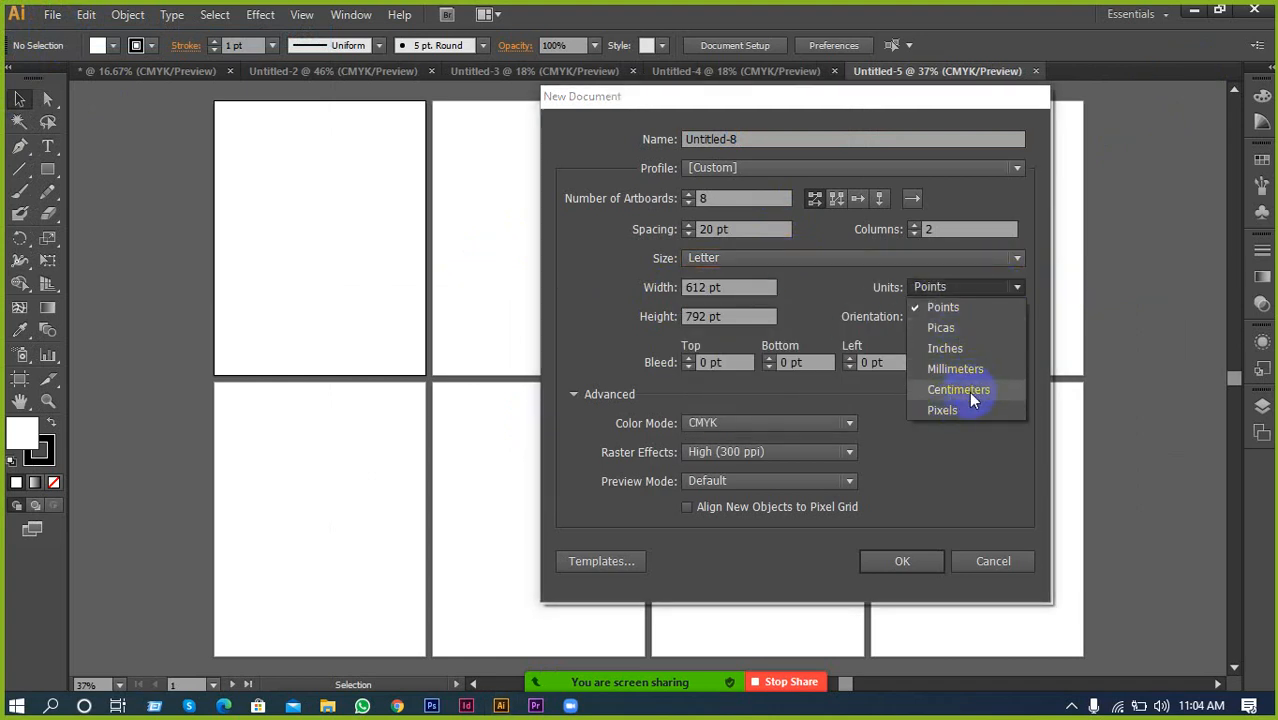
left_click(964, 350)
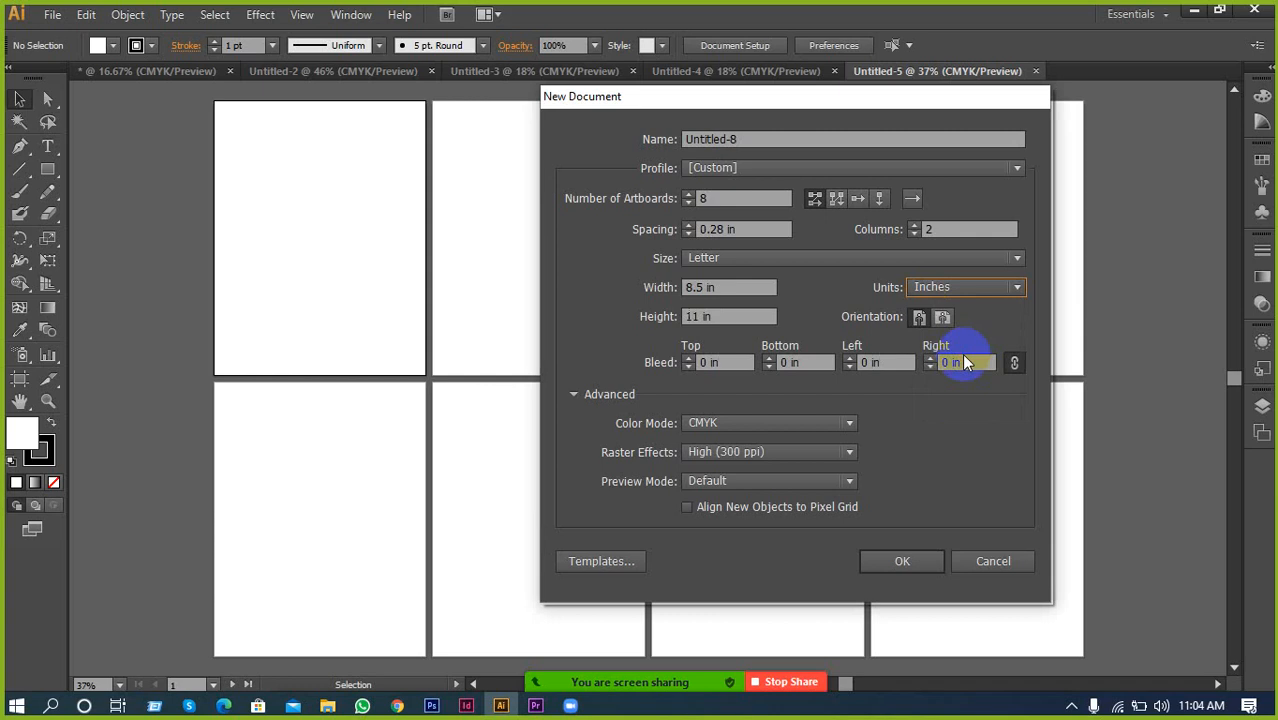
left_click(747, 287)
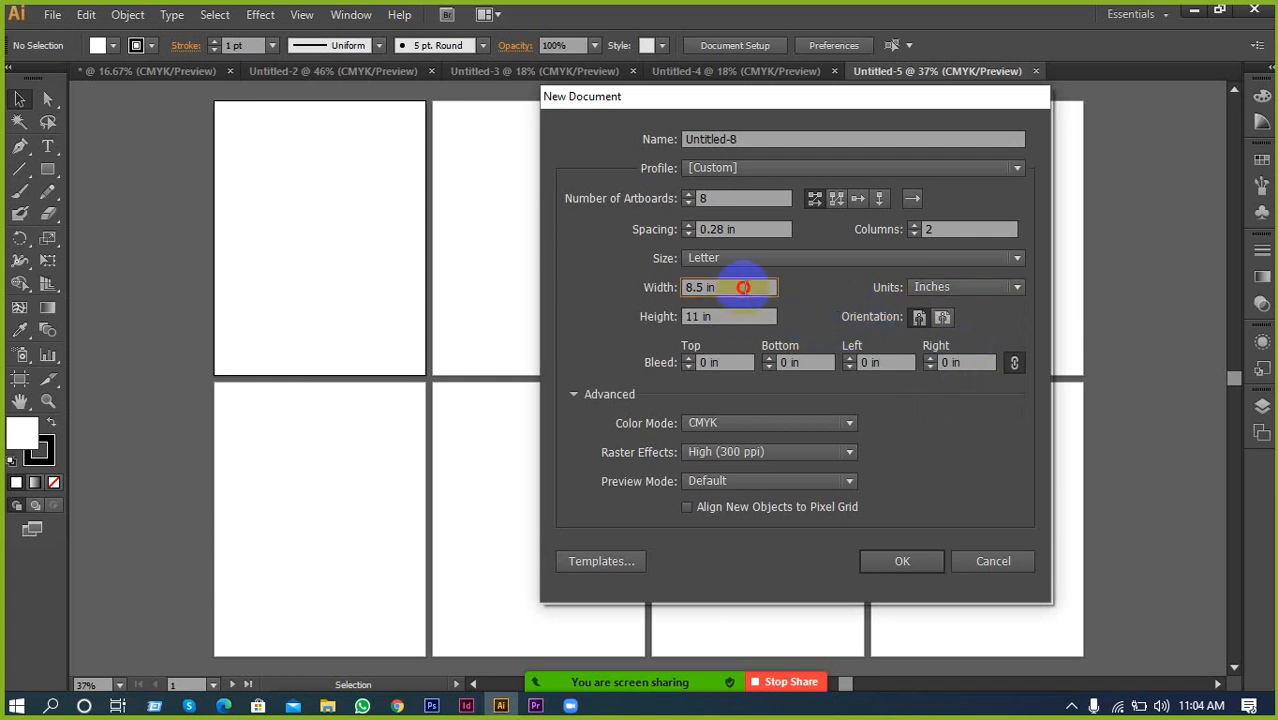
left_click_drag(719, 292, 657, 290)
left_click(762, 314)
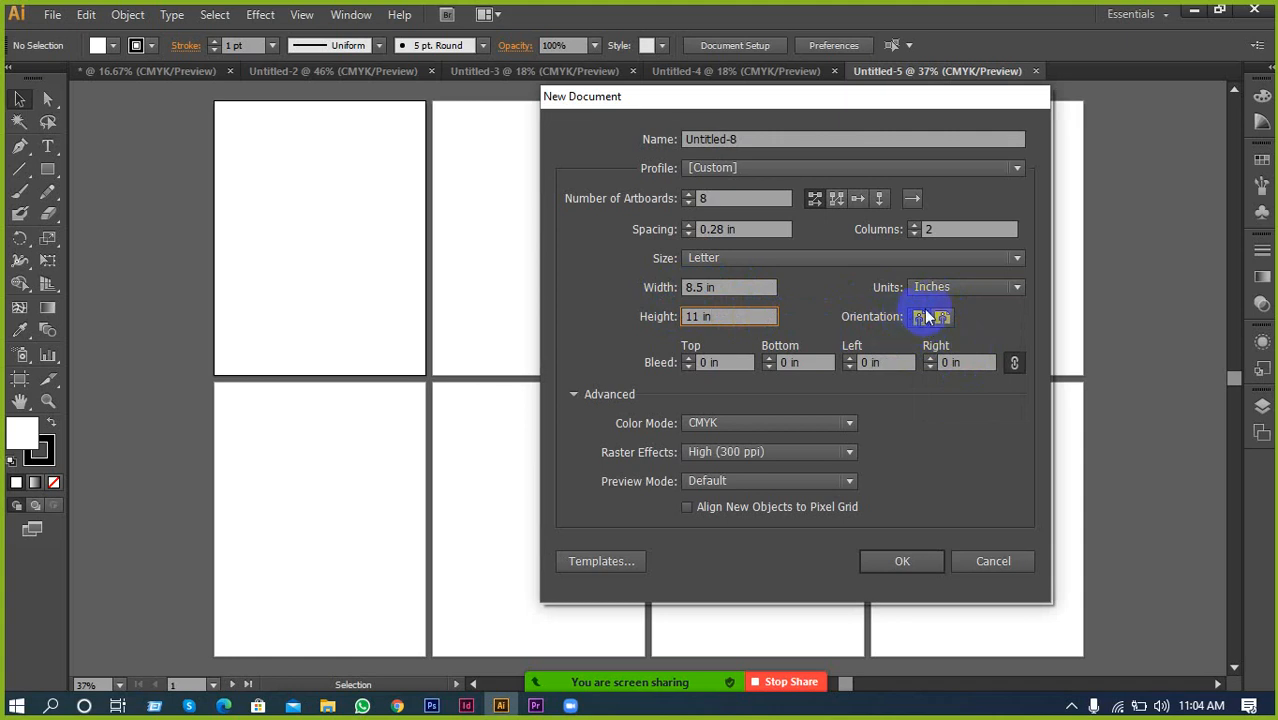
Switch the page orientation to landscape and back to portrait
left_click(918, 317)
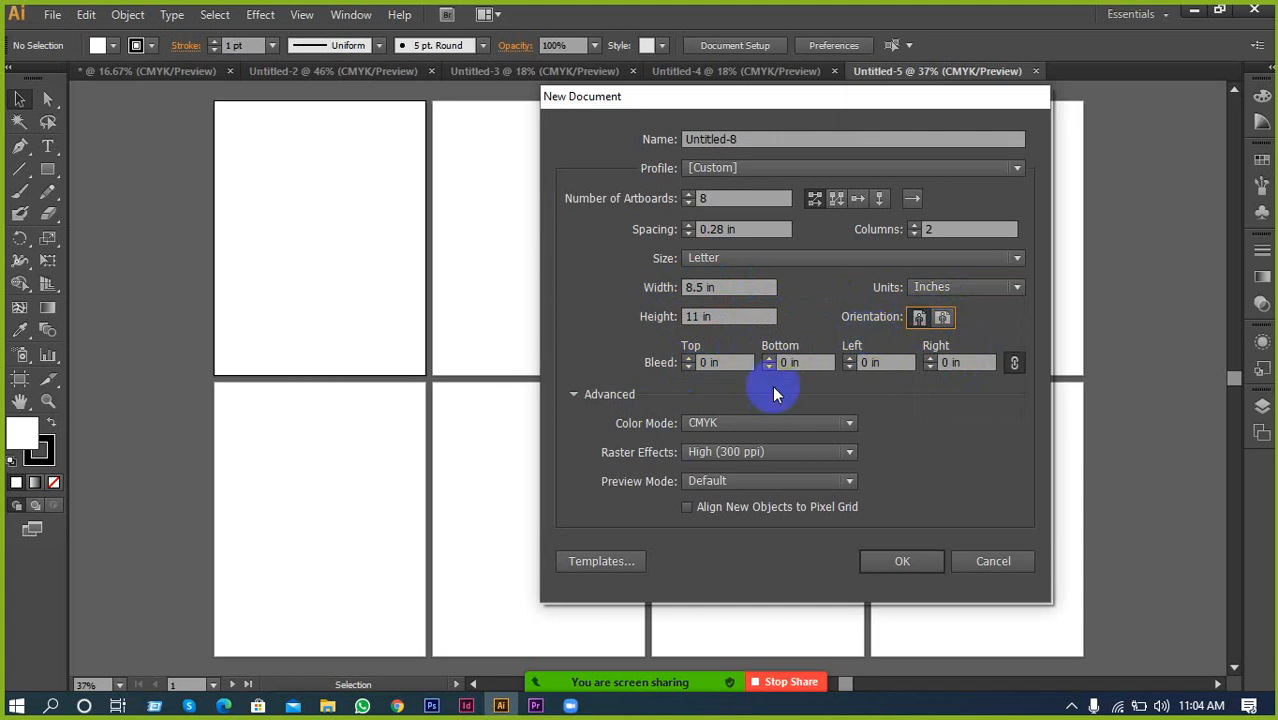
left_click(946, 320)
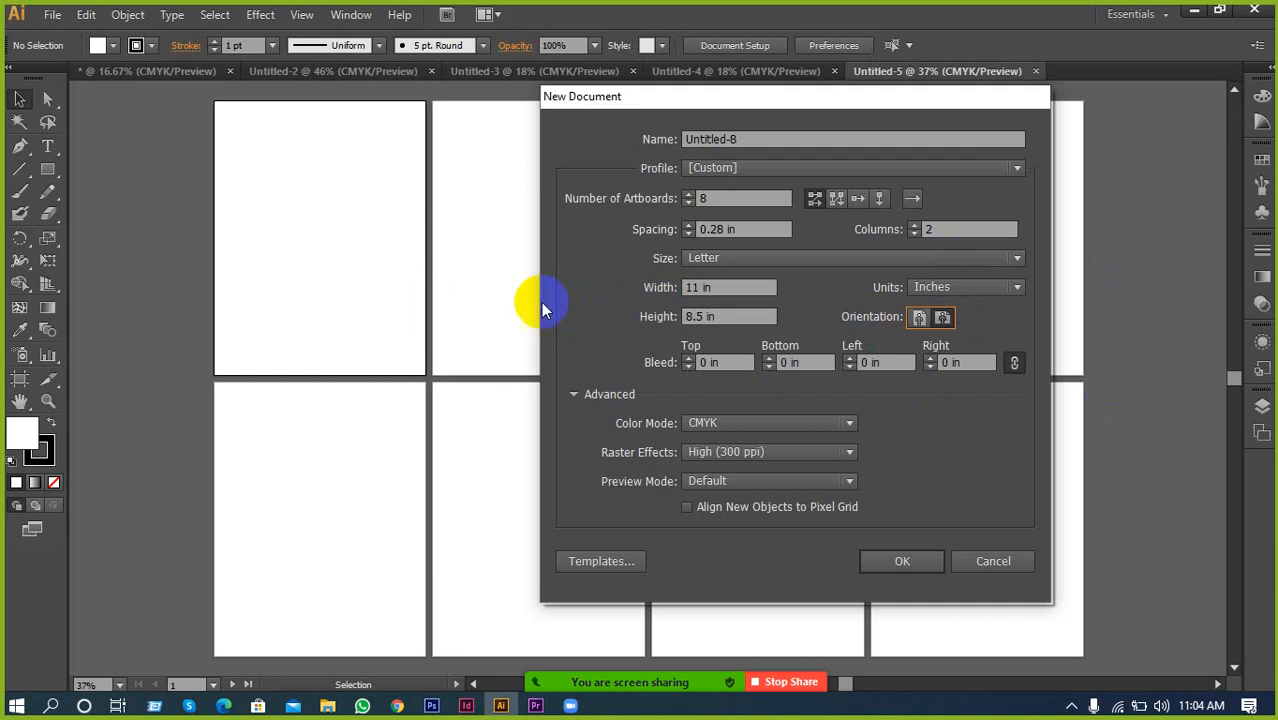
left_click(917, 320)
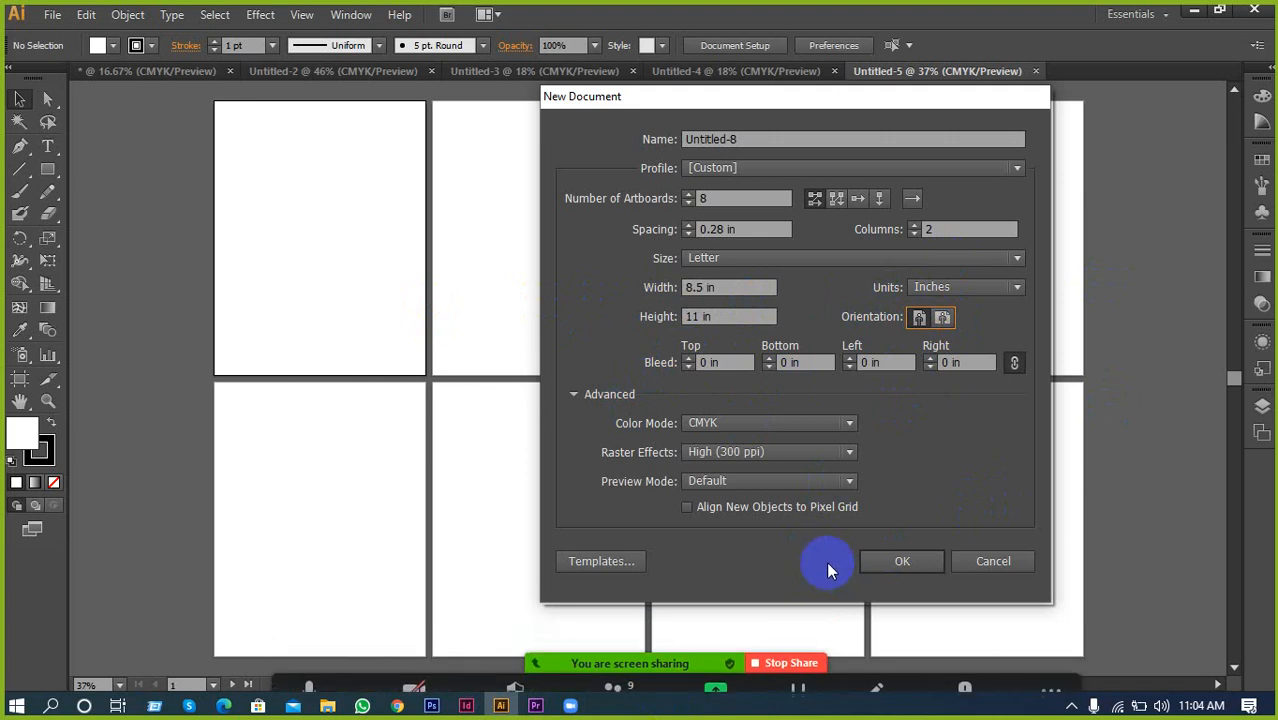
Review the available measurement units, switching the document to Picas, to Points and back to Inches
left_click(1013, 287)
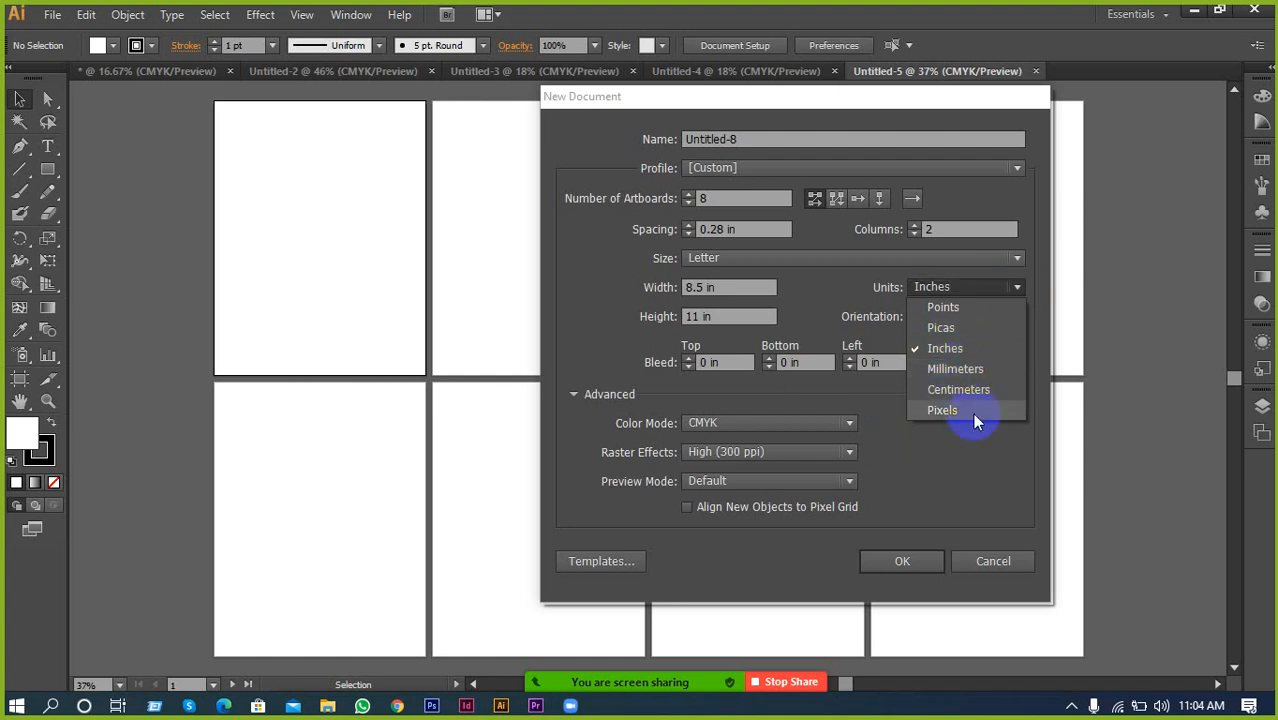
left_click(914, 490)
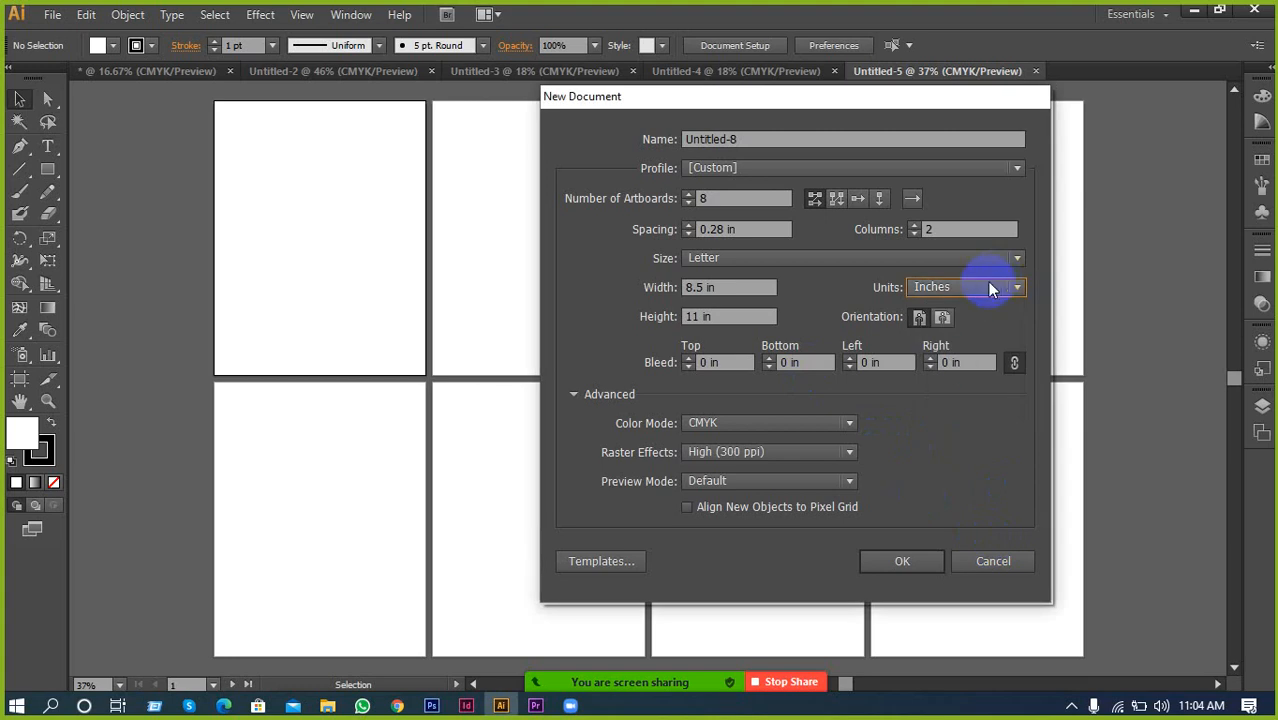
left_click(950, 286)
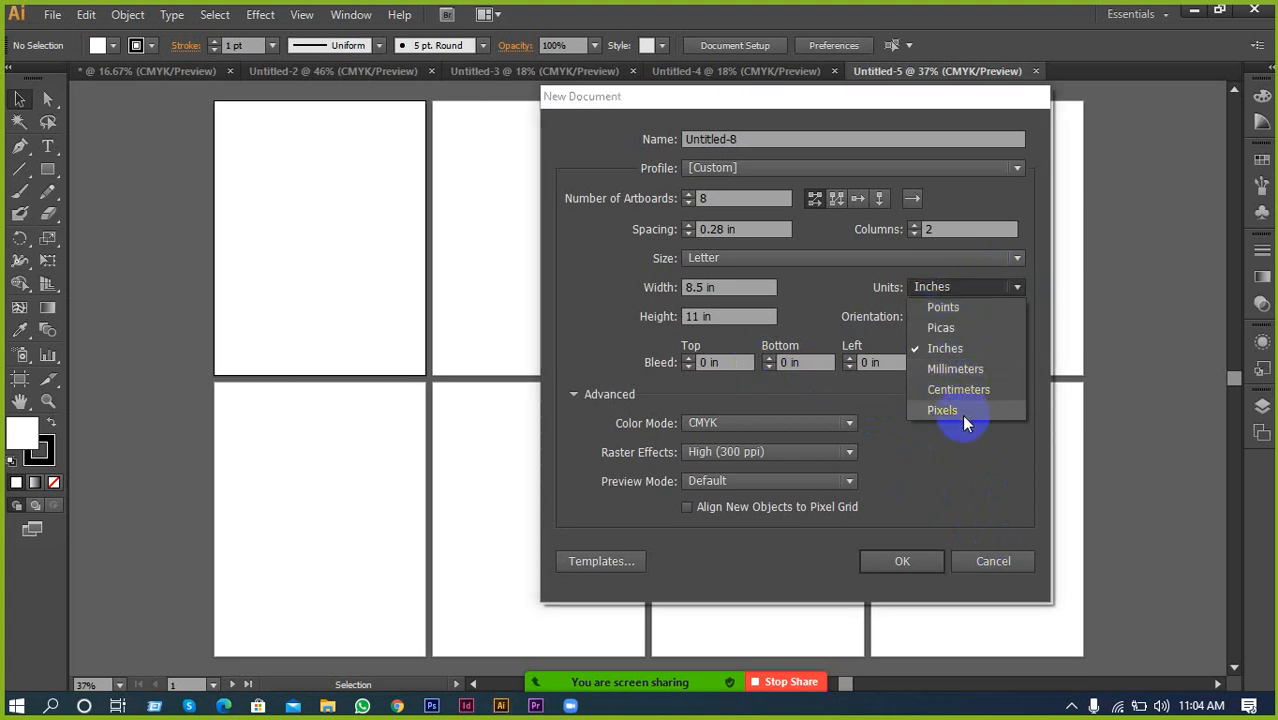
left_click(938, 326)
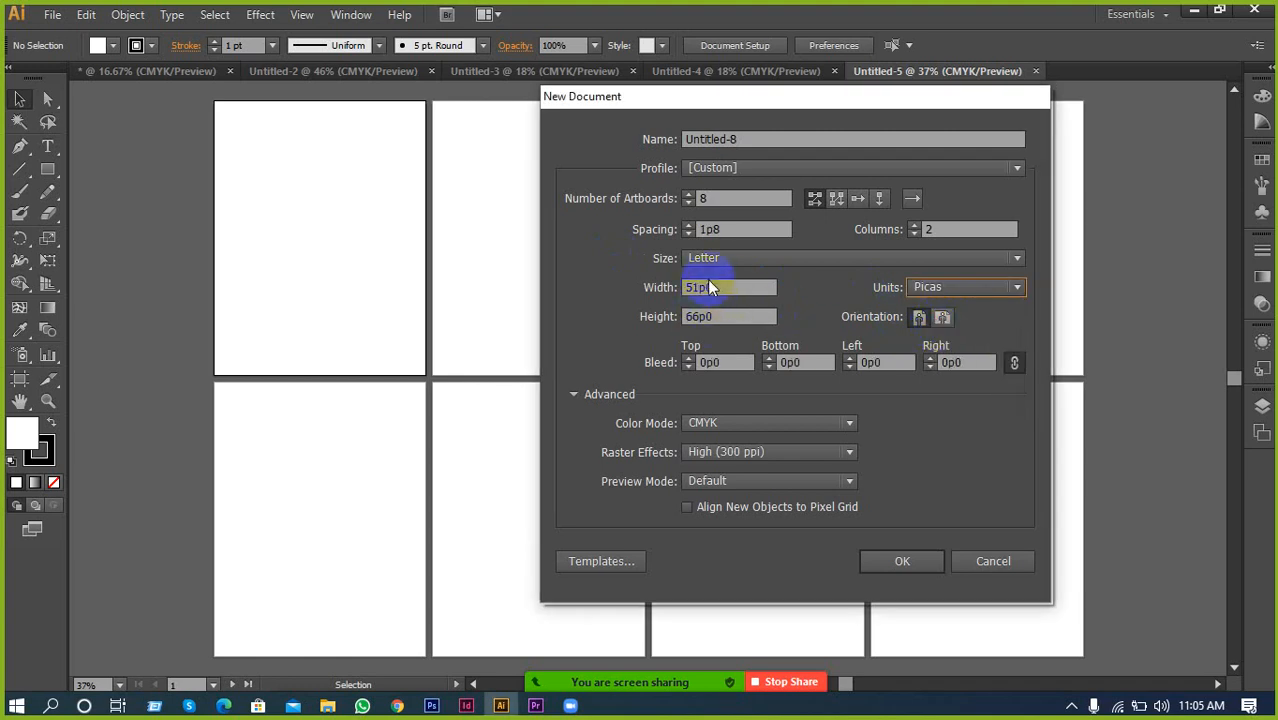
left_click(738, 323)
left_click(920, 298)
left_click(935, 310)
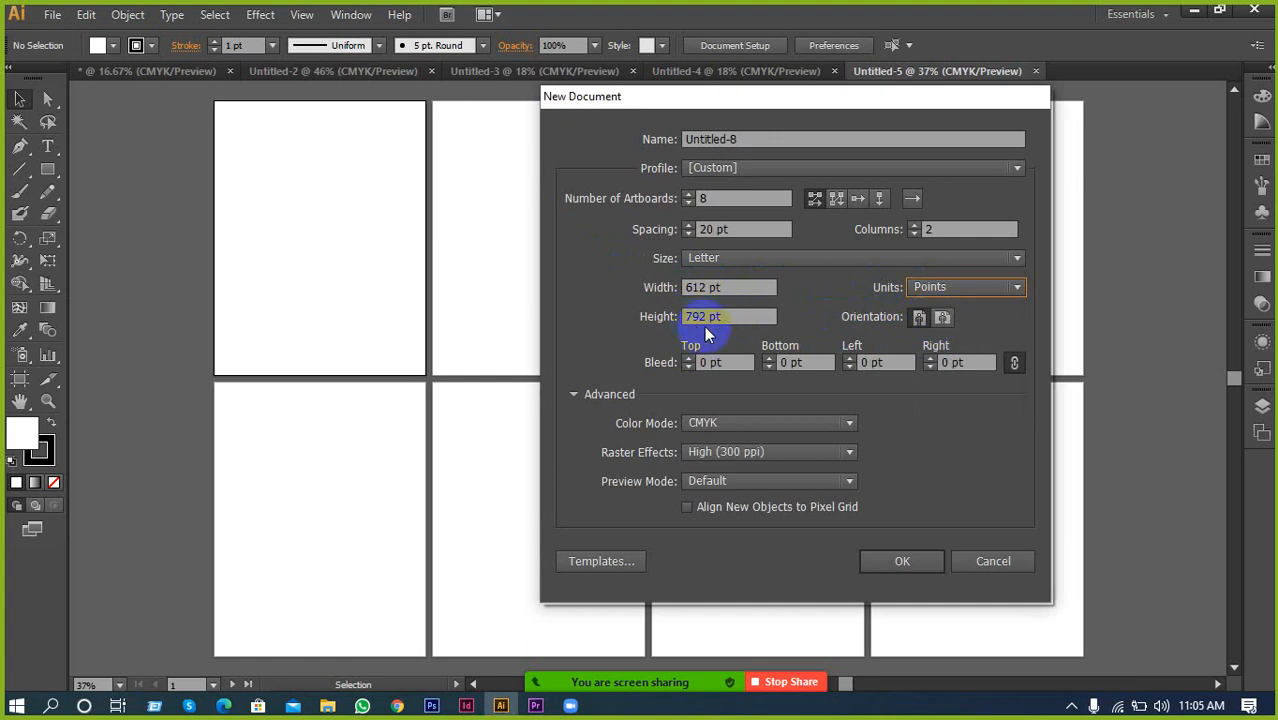
left_click(938, 288)
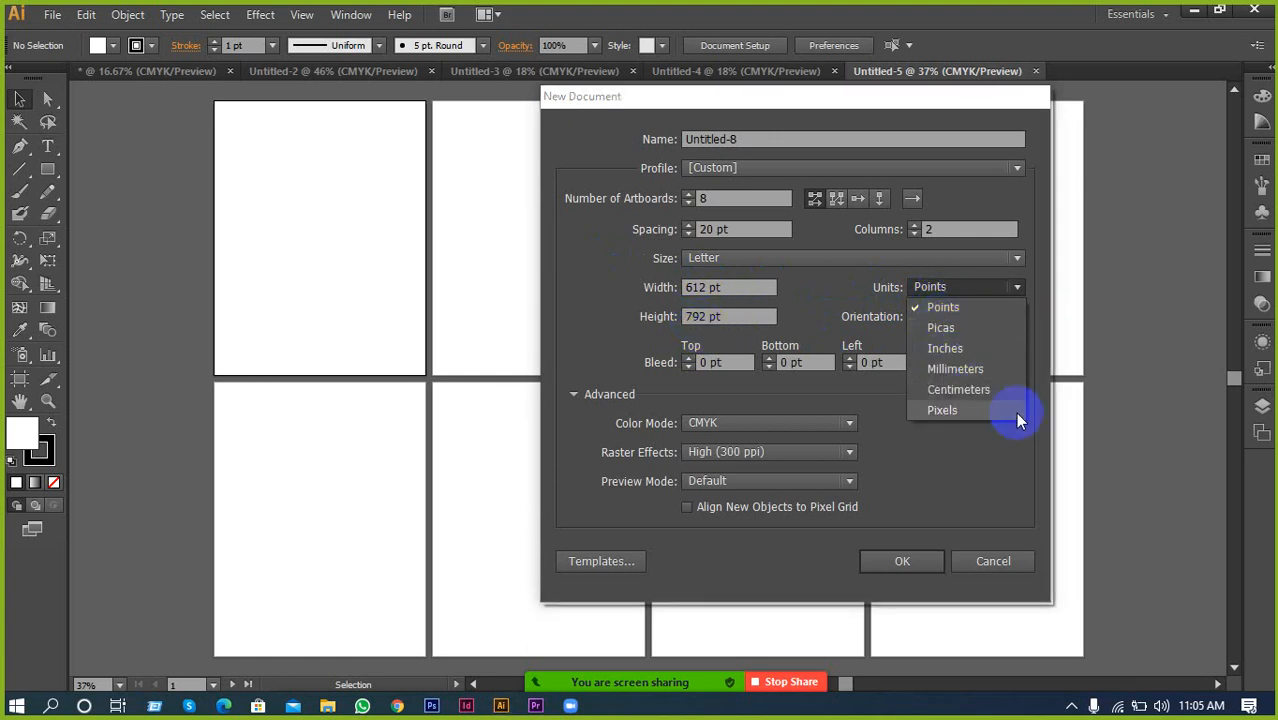
left_click(948, 349)
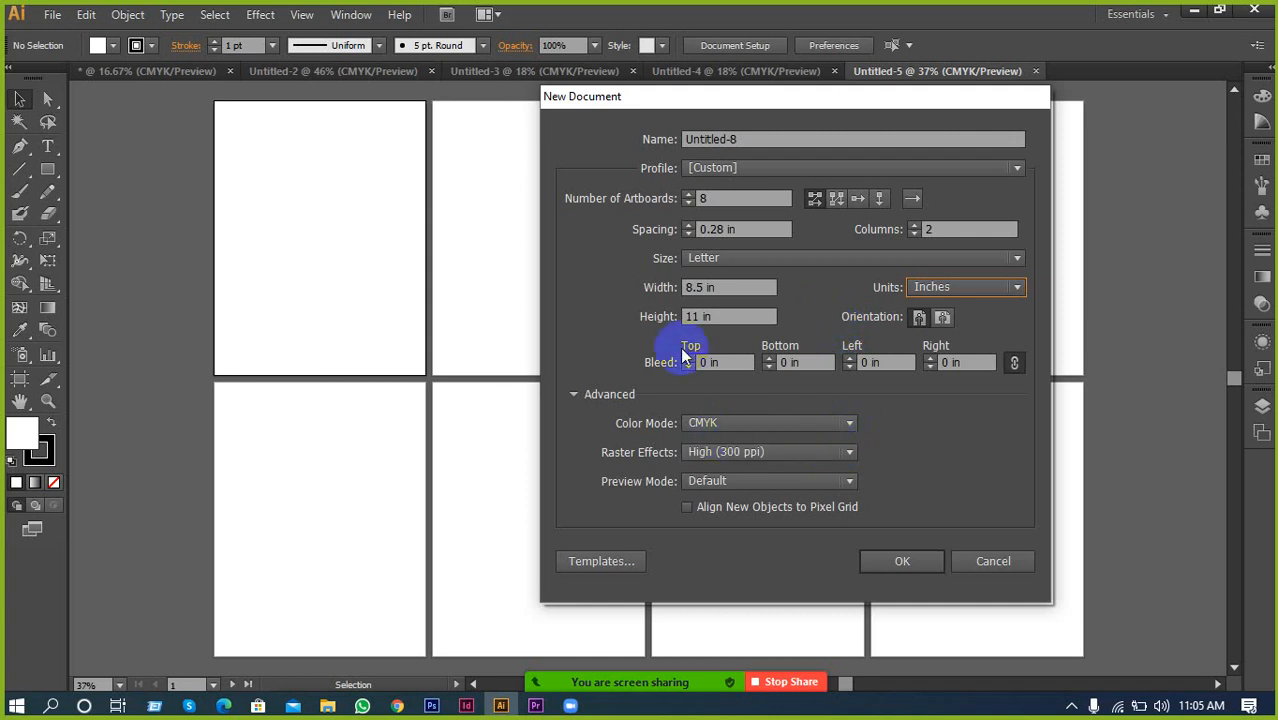
Reduce the number of artboards to 1, set the bleed to 0.125 in on all sides and create the document
left_click(688, 204)
left_click(688, 204)
left_click(688, 205)
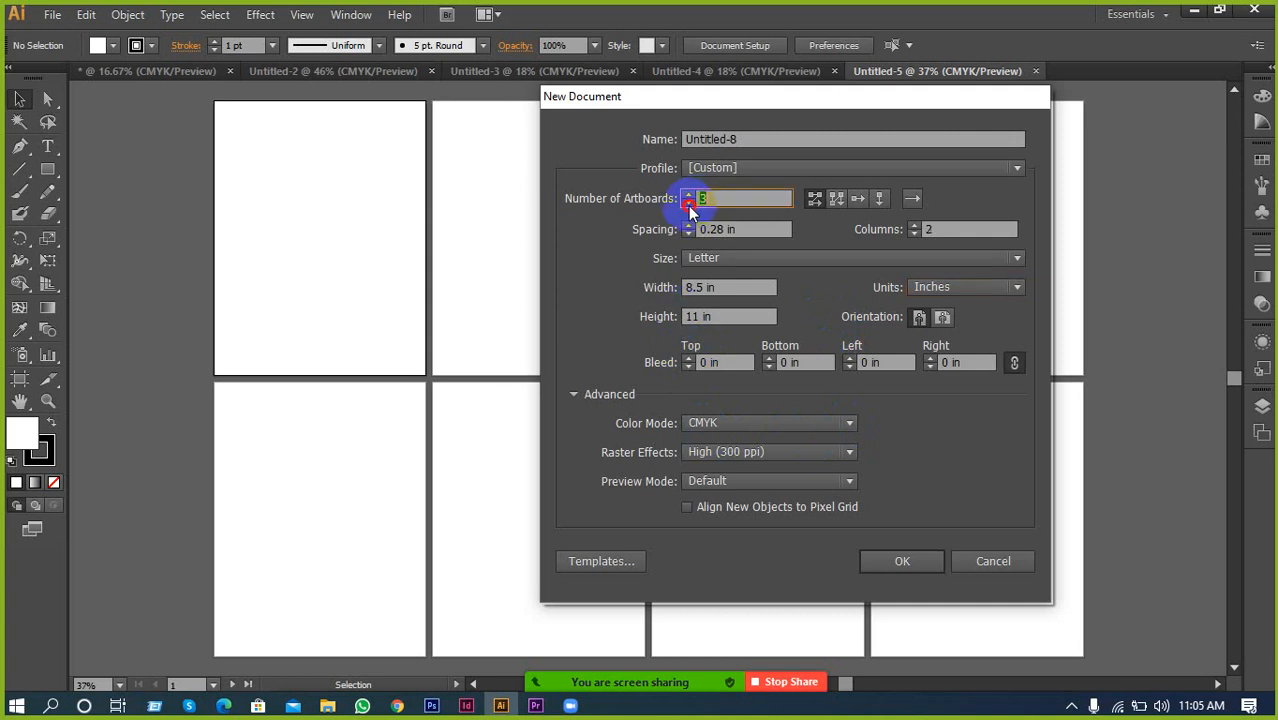
left_click(688, 205)
left_click(688, 205)
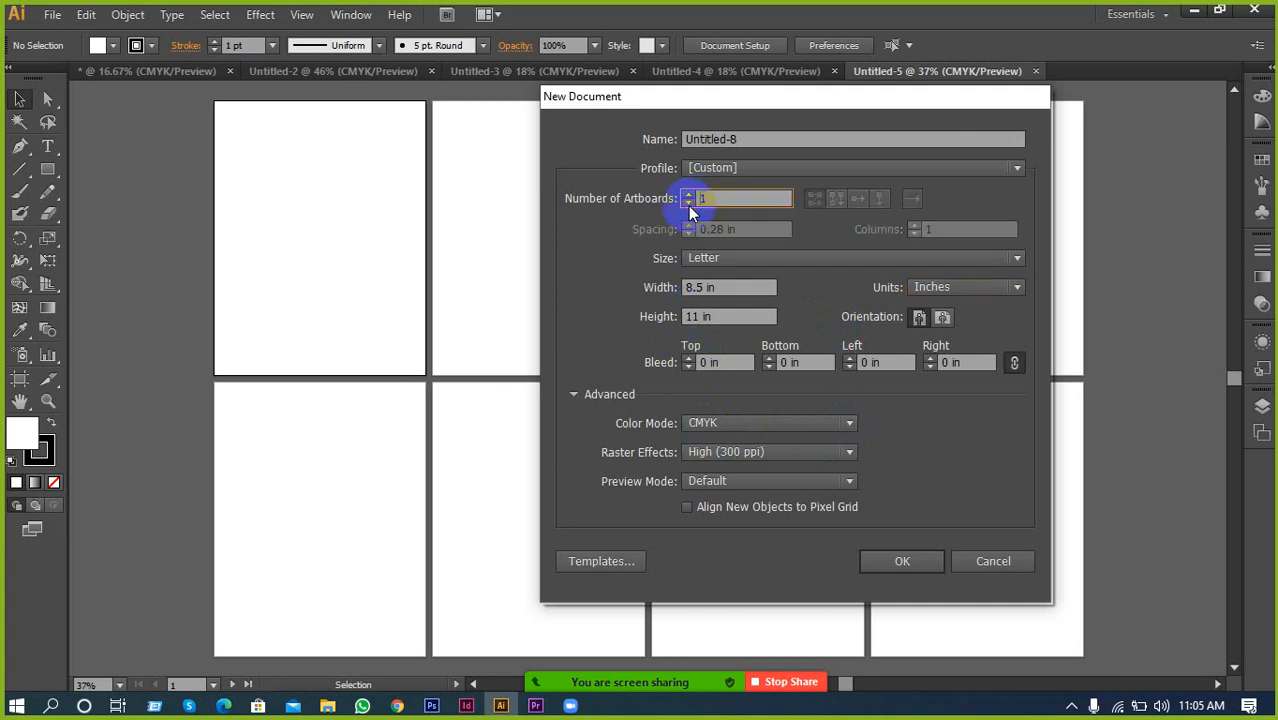
left_click(687, 358)
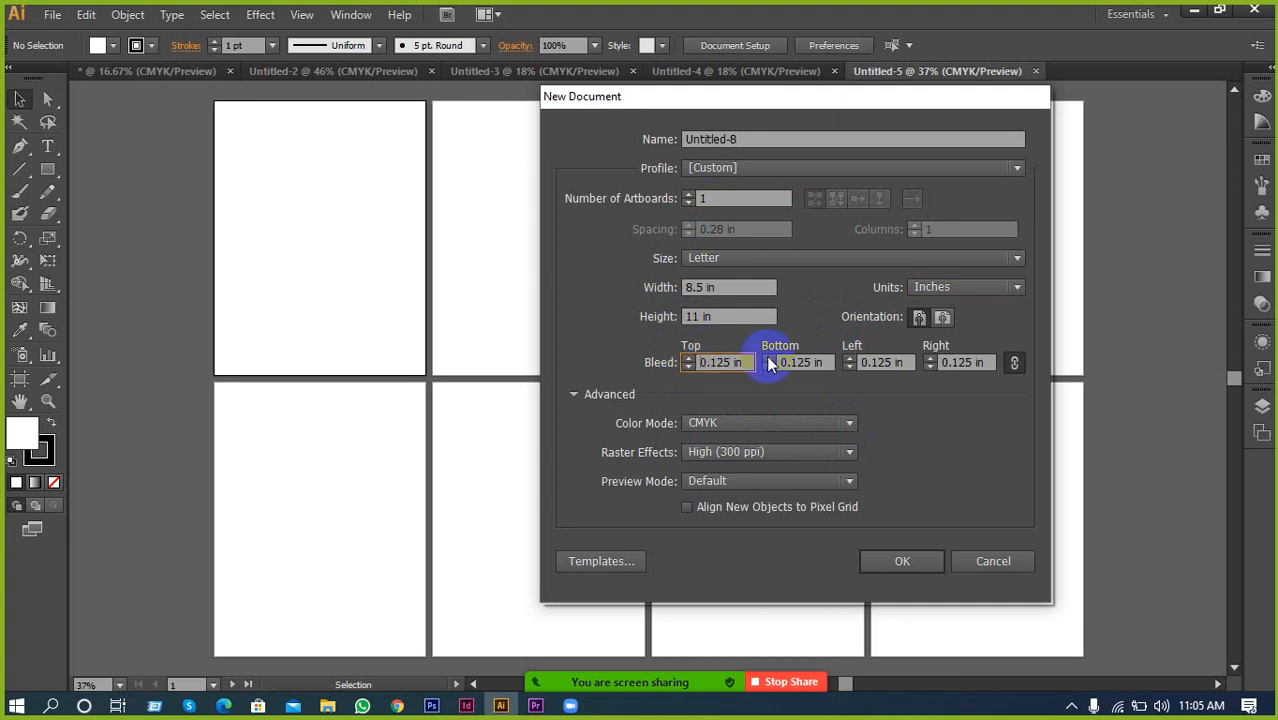
left_click(886, 553)
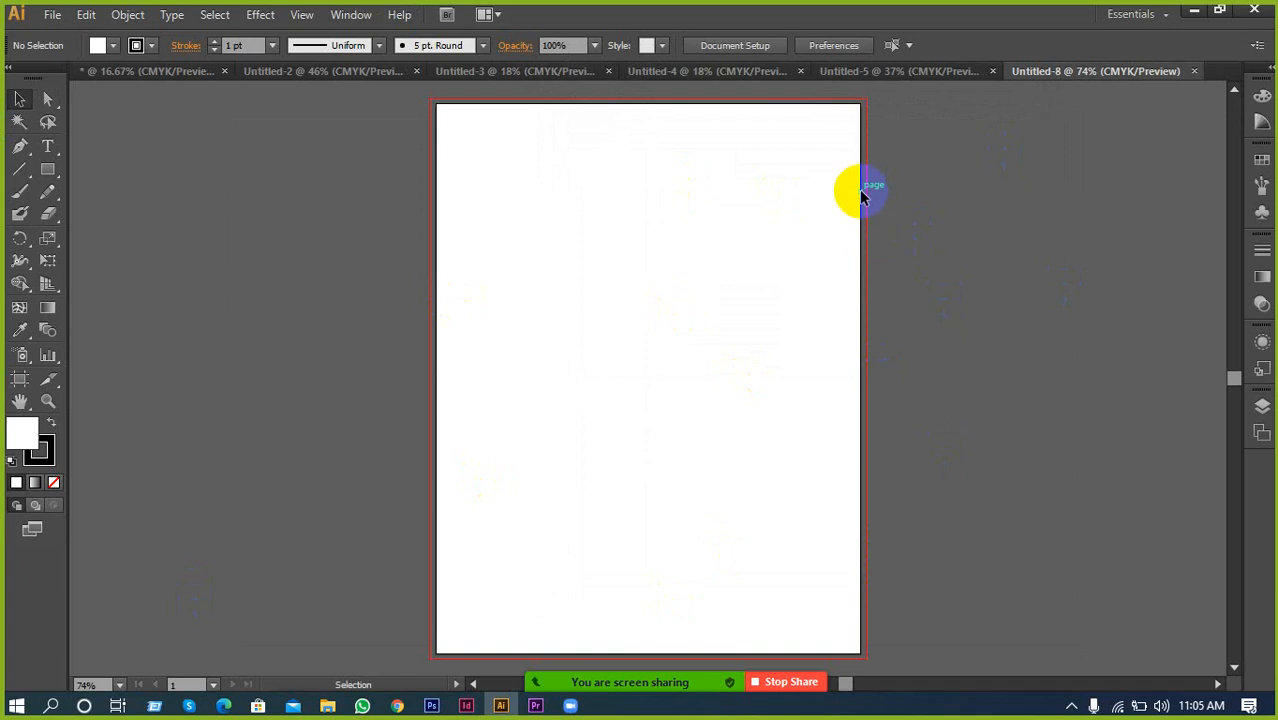
Close all open documents without saving changes
right_click(864, 74)
key("Escape")
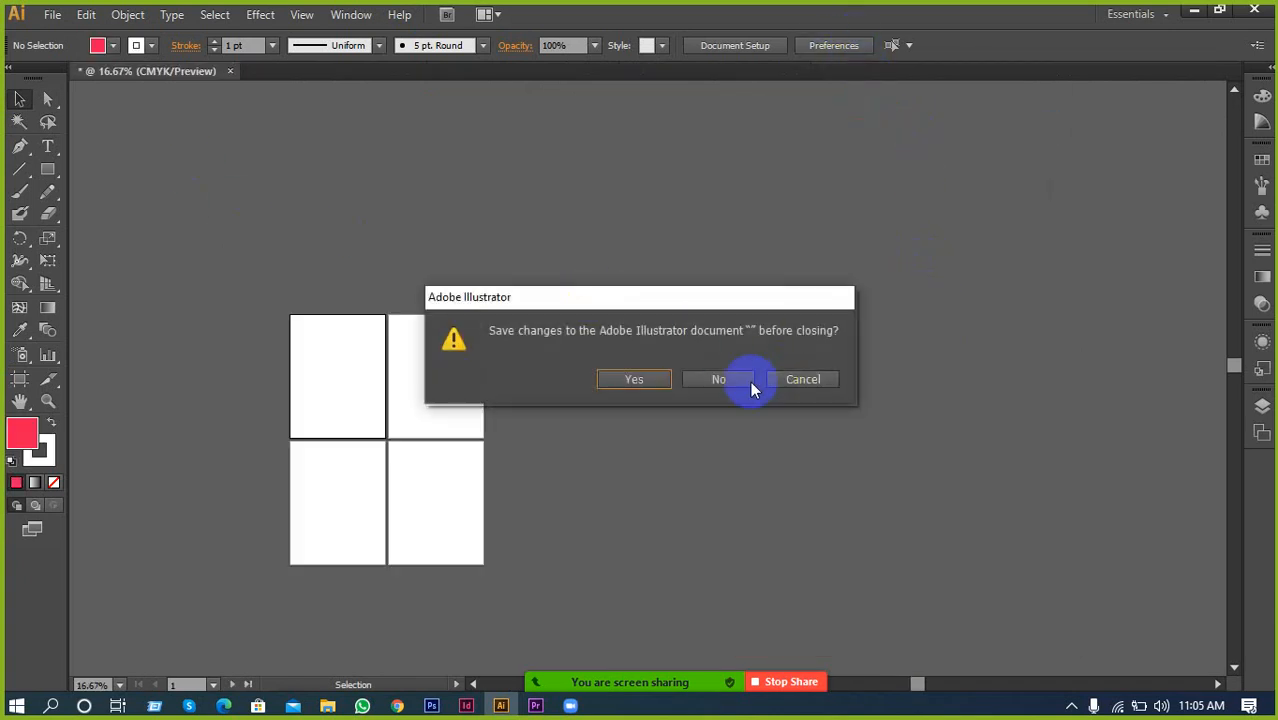
left_click(715, 383)
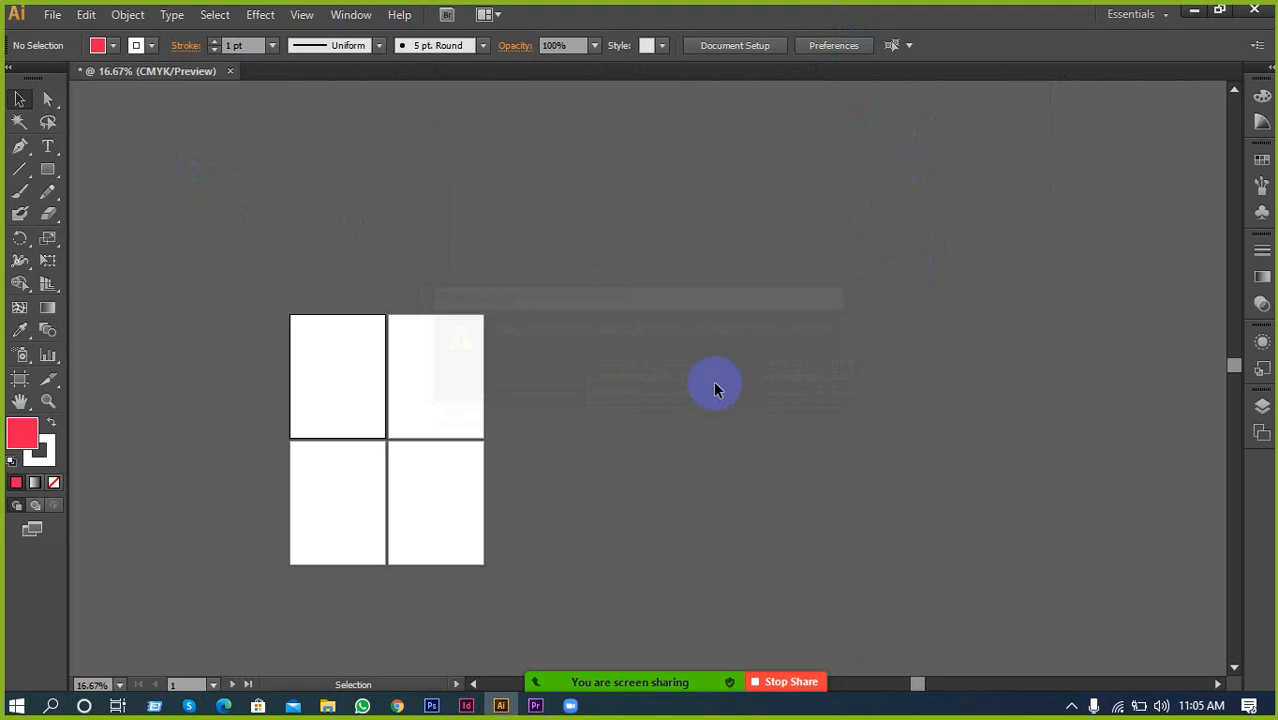
Open the settings for another new document and review the color mode, raster effects and bleed options
left_click(52, 14)
left_click(95, 37)
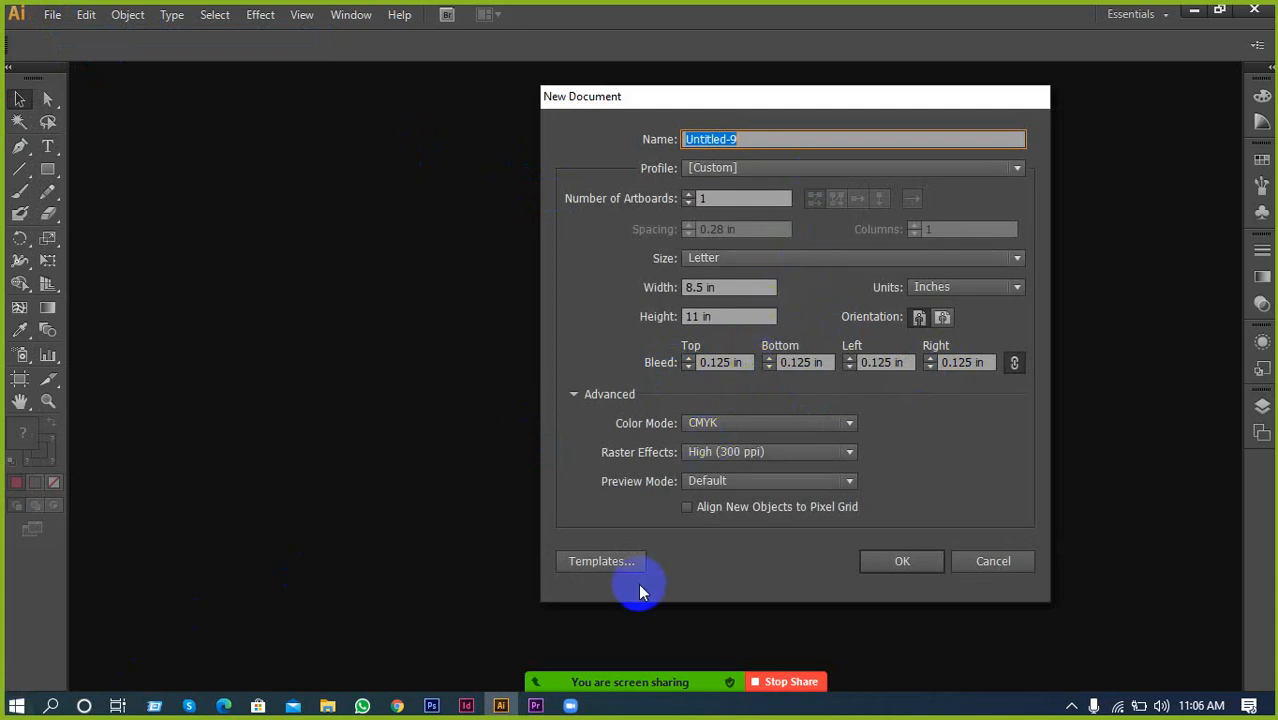
mouse_move(616, 683)
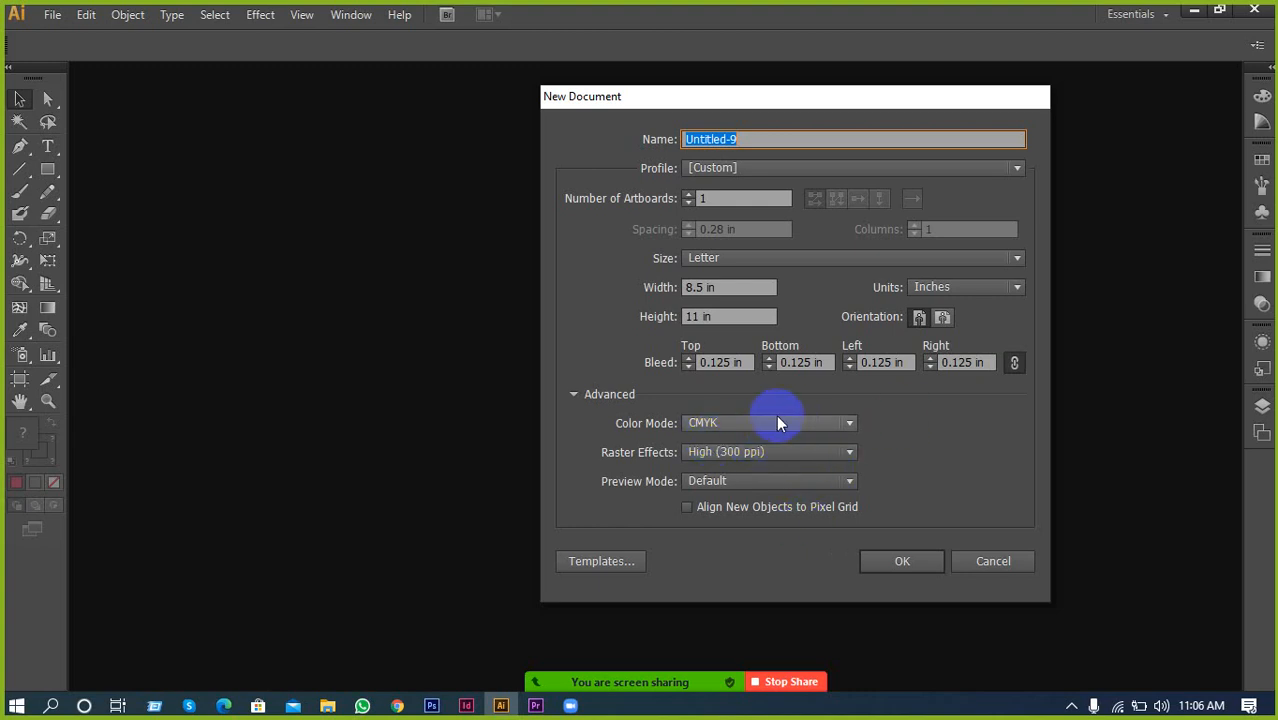
left_click(719, 422)
left_click(720, 424)
left_click(730, 450)
left_click(730, 450)
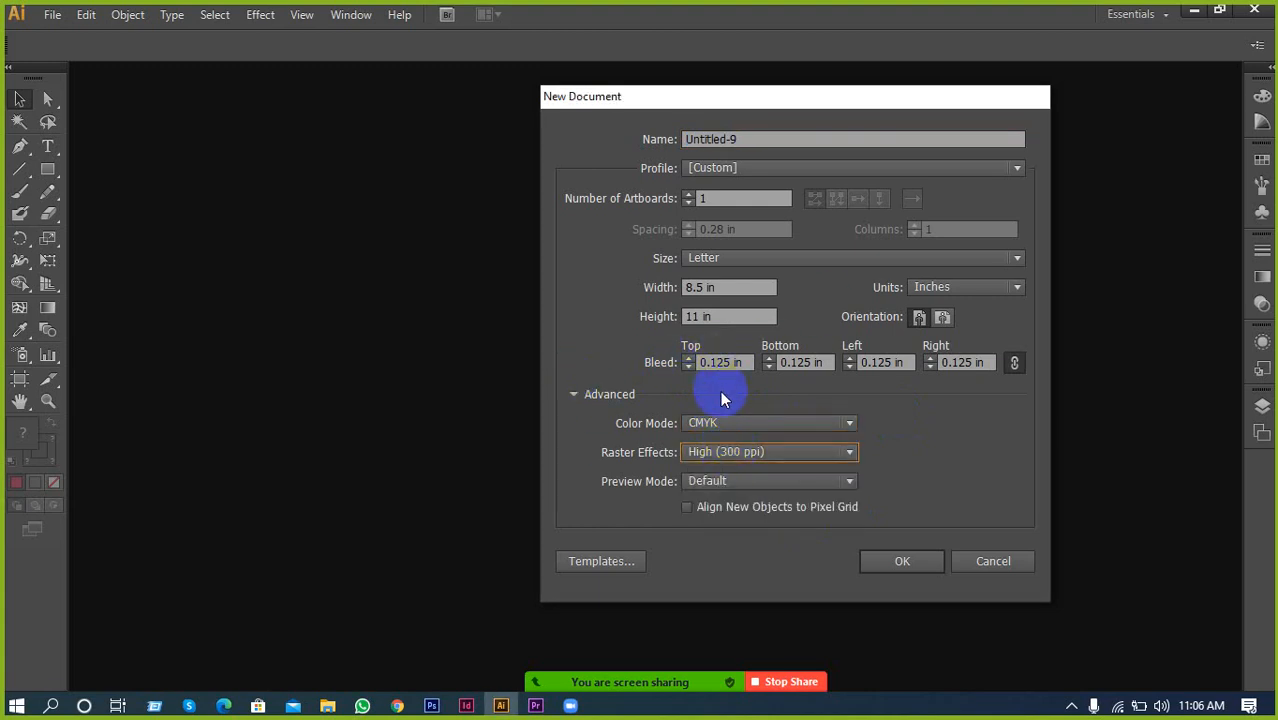
left_click(965, 363)
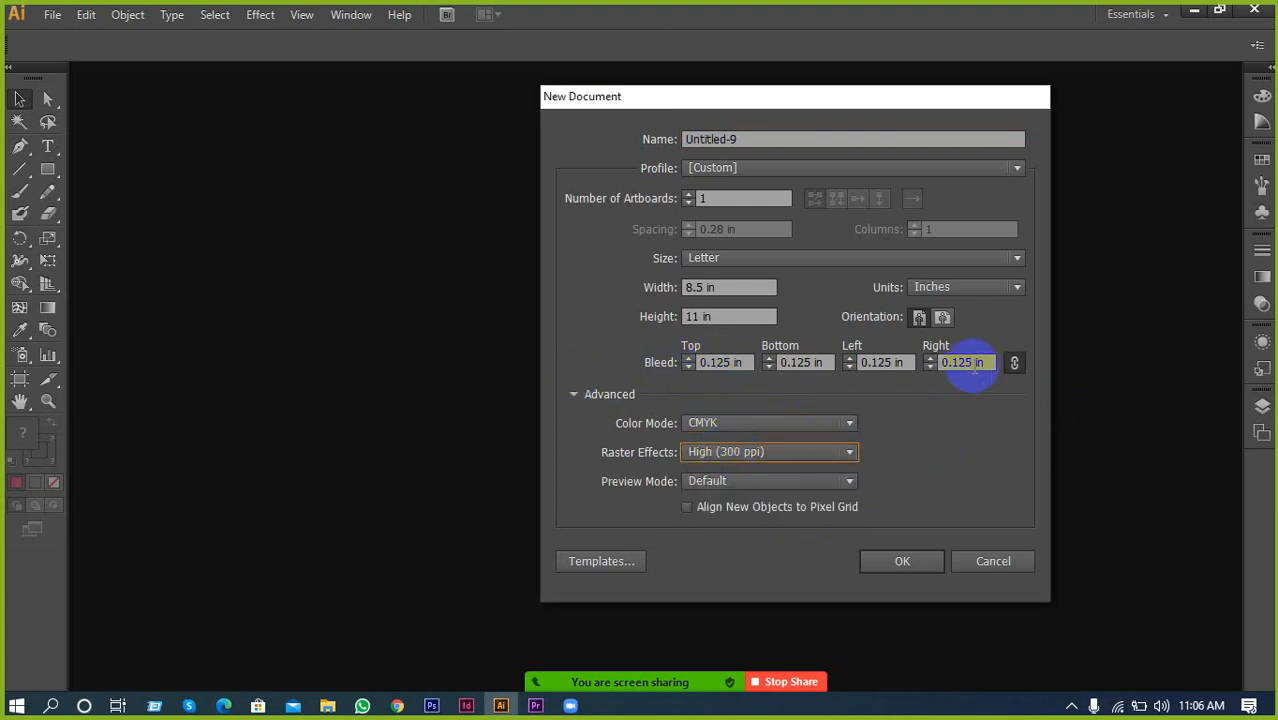
Collapse and re-expand the advanced document settings to compare the summary with the full options
left_click(576, 395)
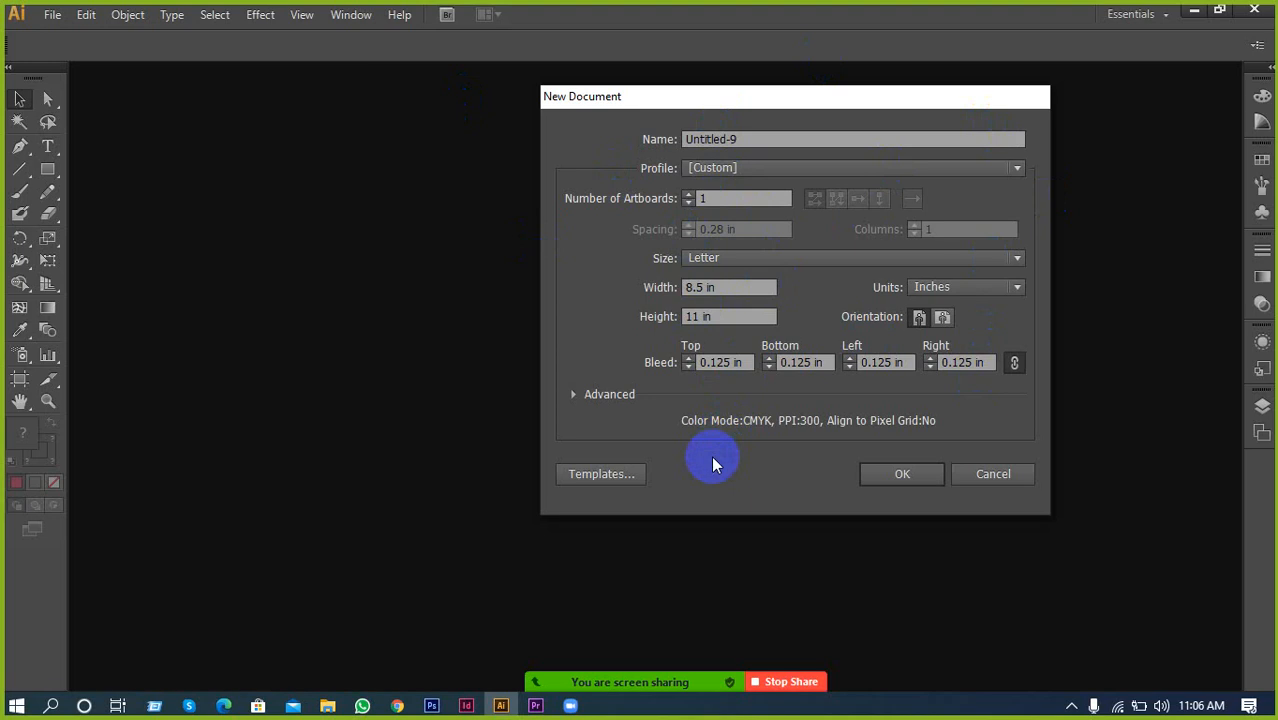
left_click(578, 398)
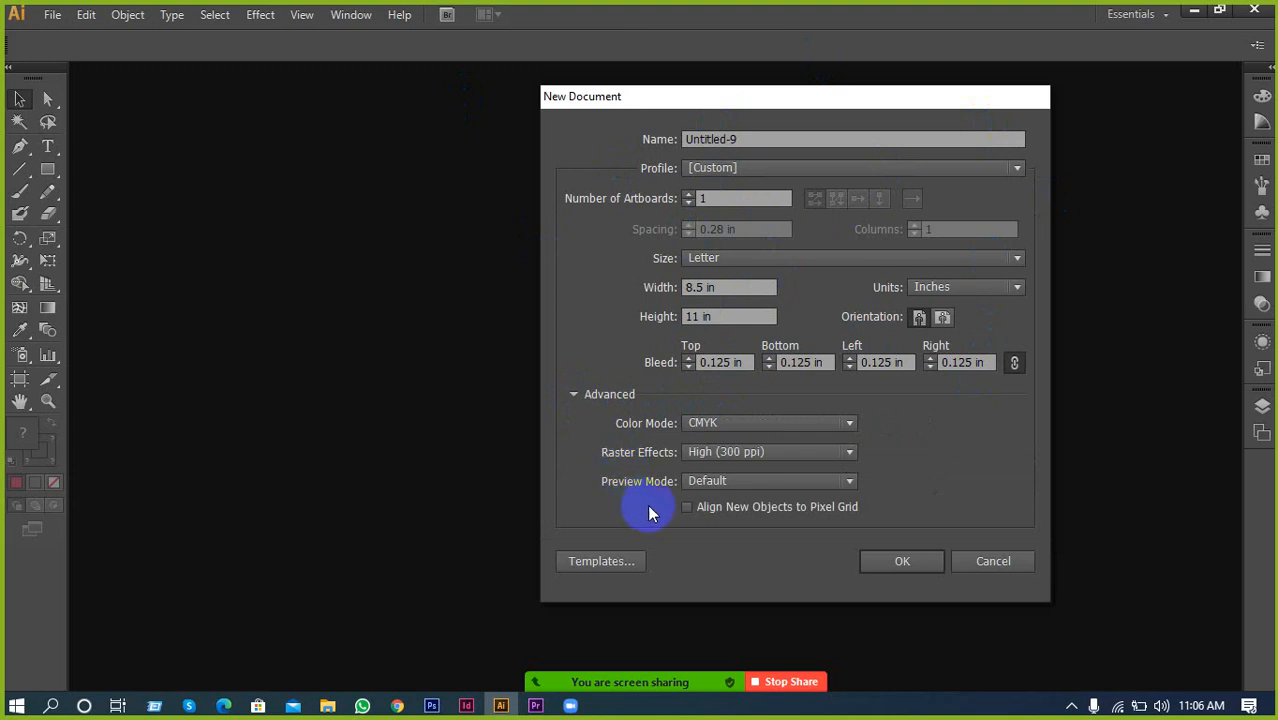
left_click(573, 394)
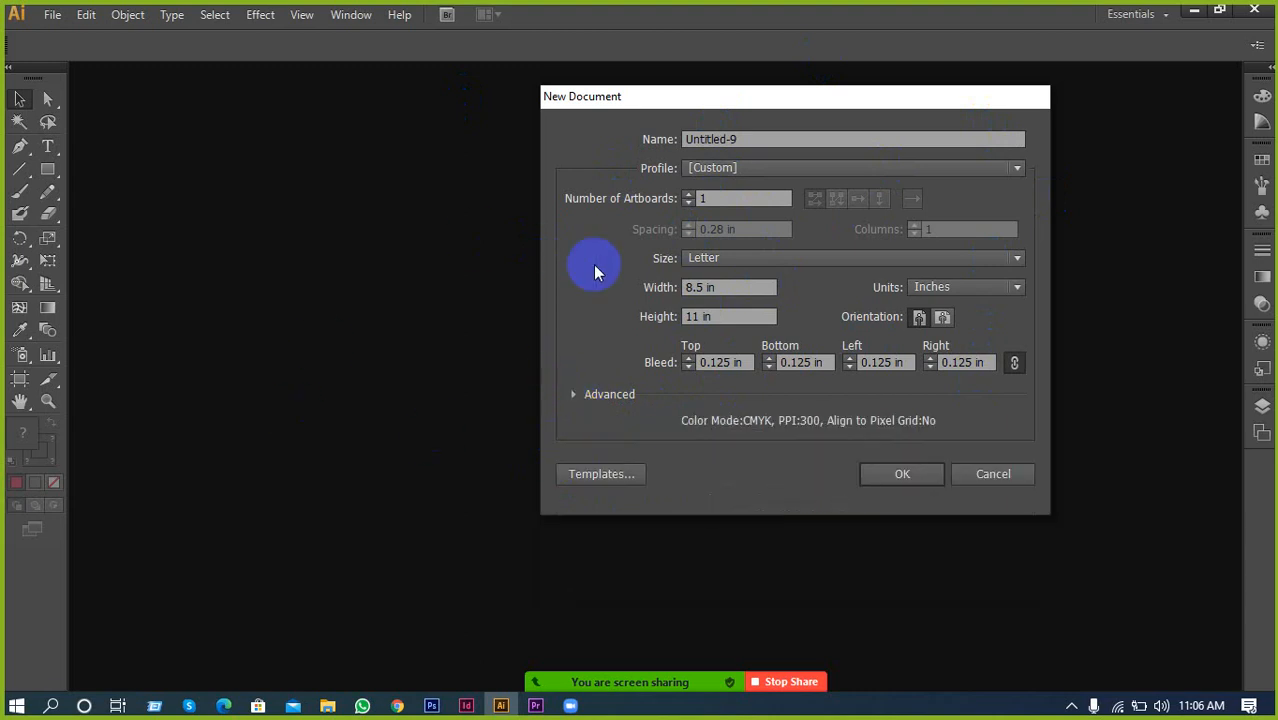
left_click(569, 407)
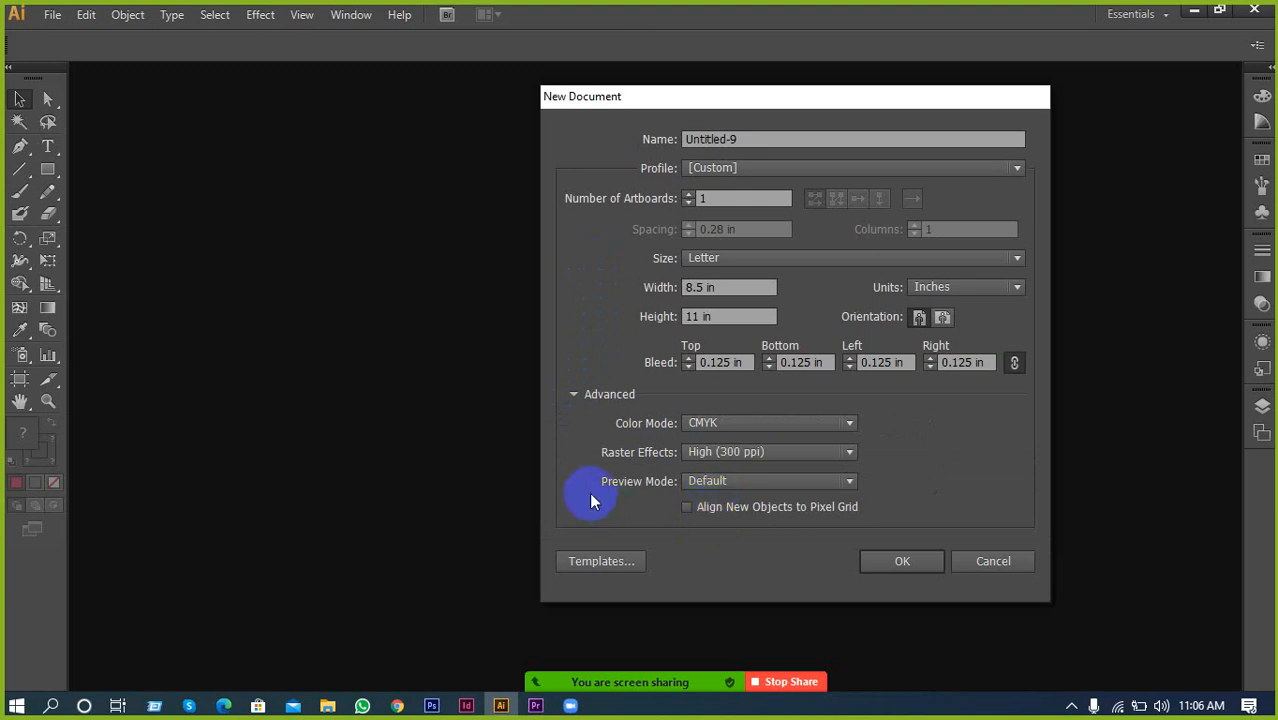
Create a document from the Business Cards.ait template in the Blank Templates folder
left_click(601, 563)
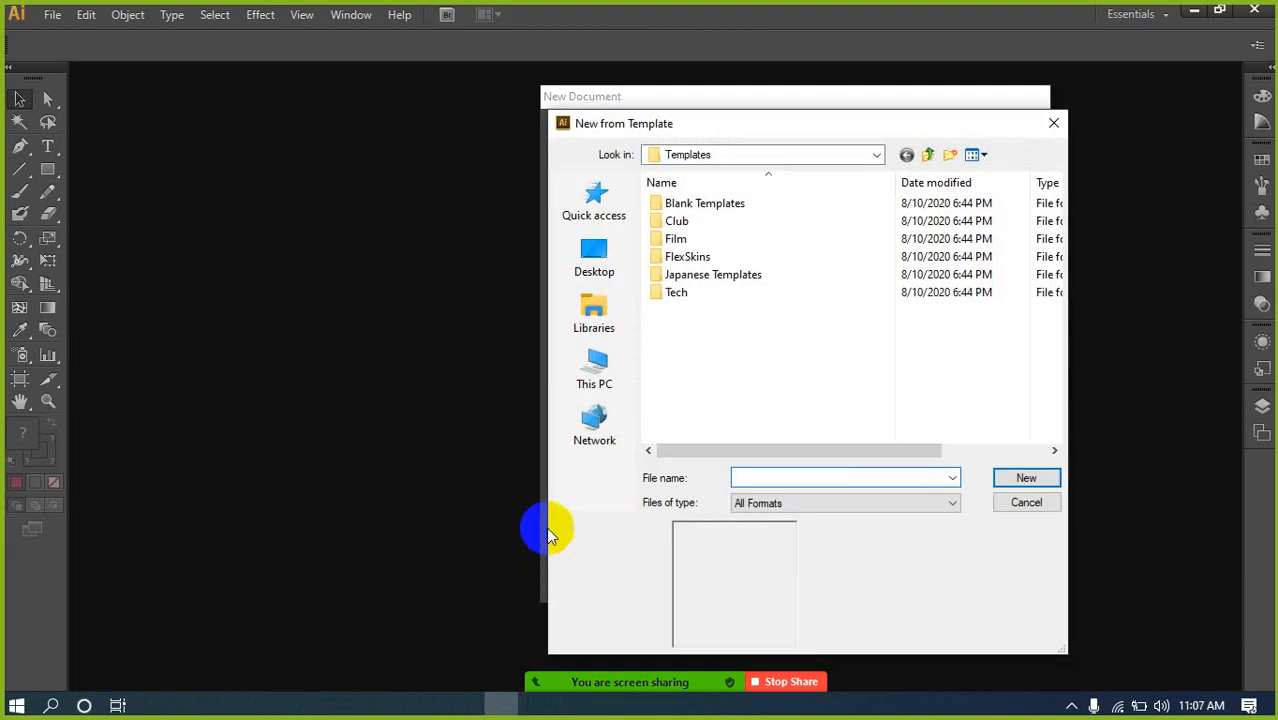
left_click(866, 499)
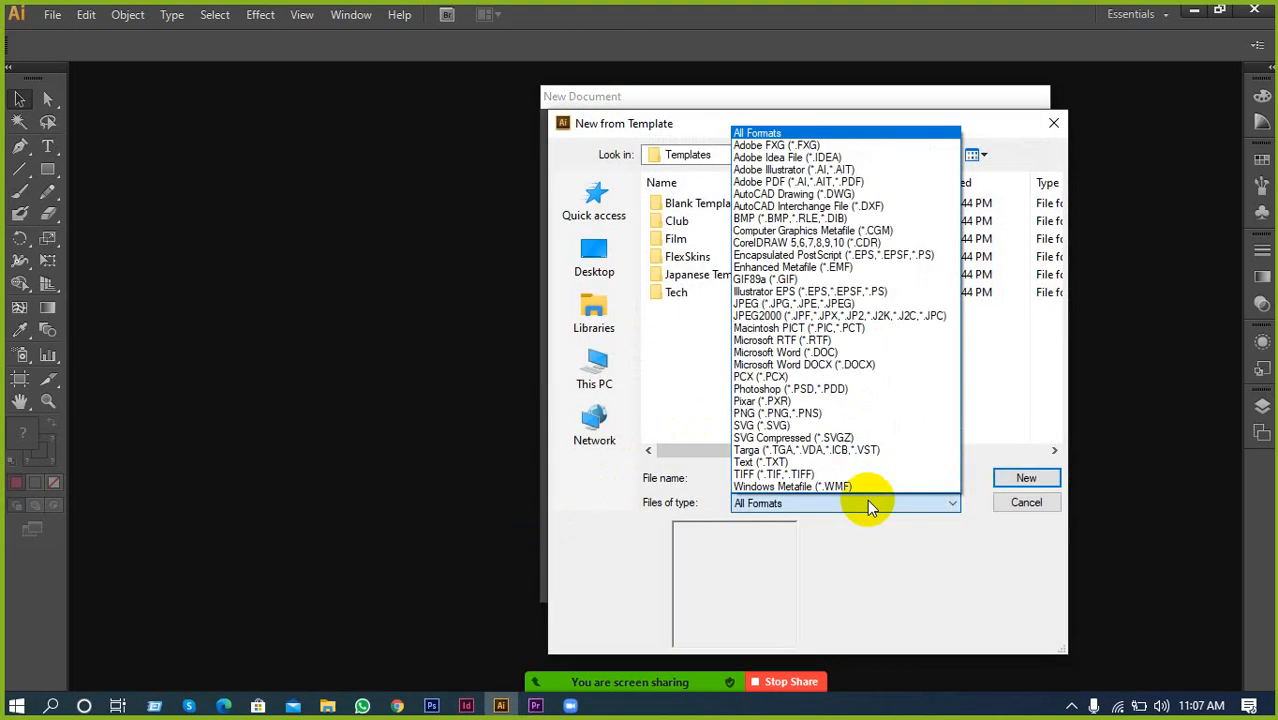
left_click(867, 499)
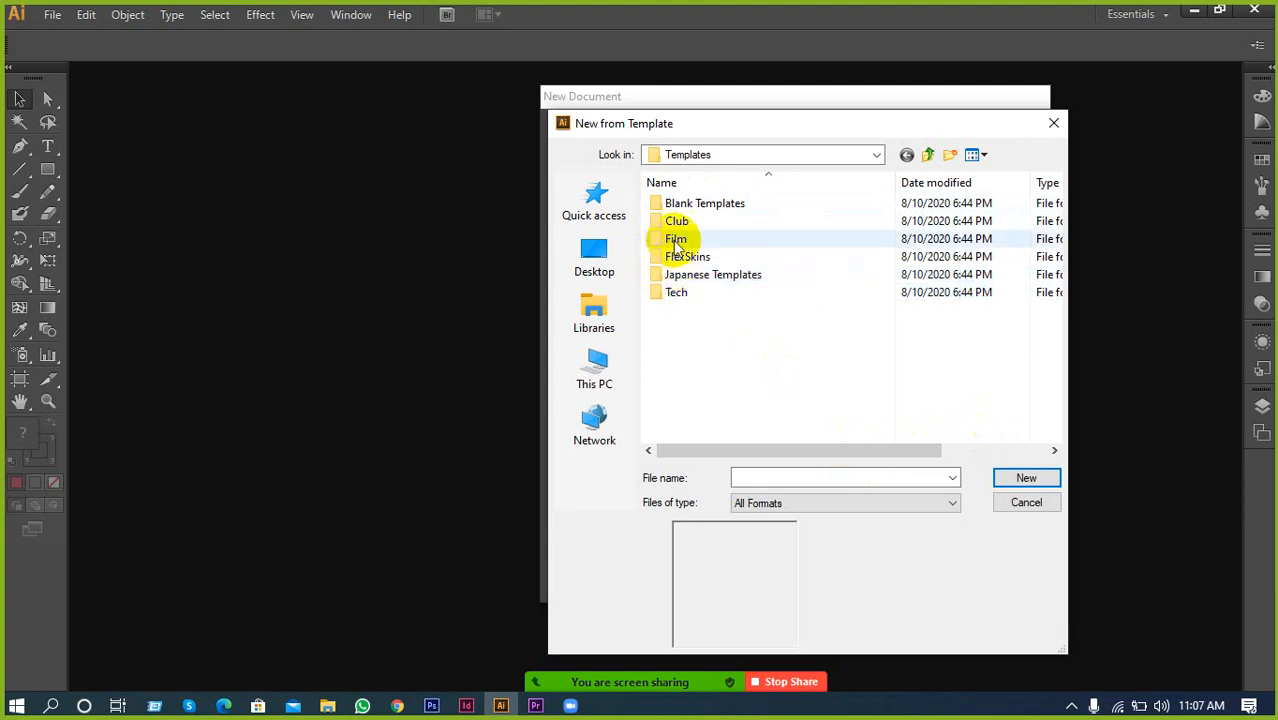
left_click(673, 204)
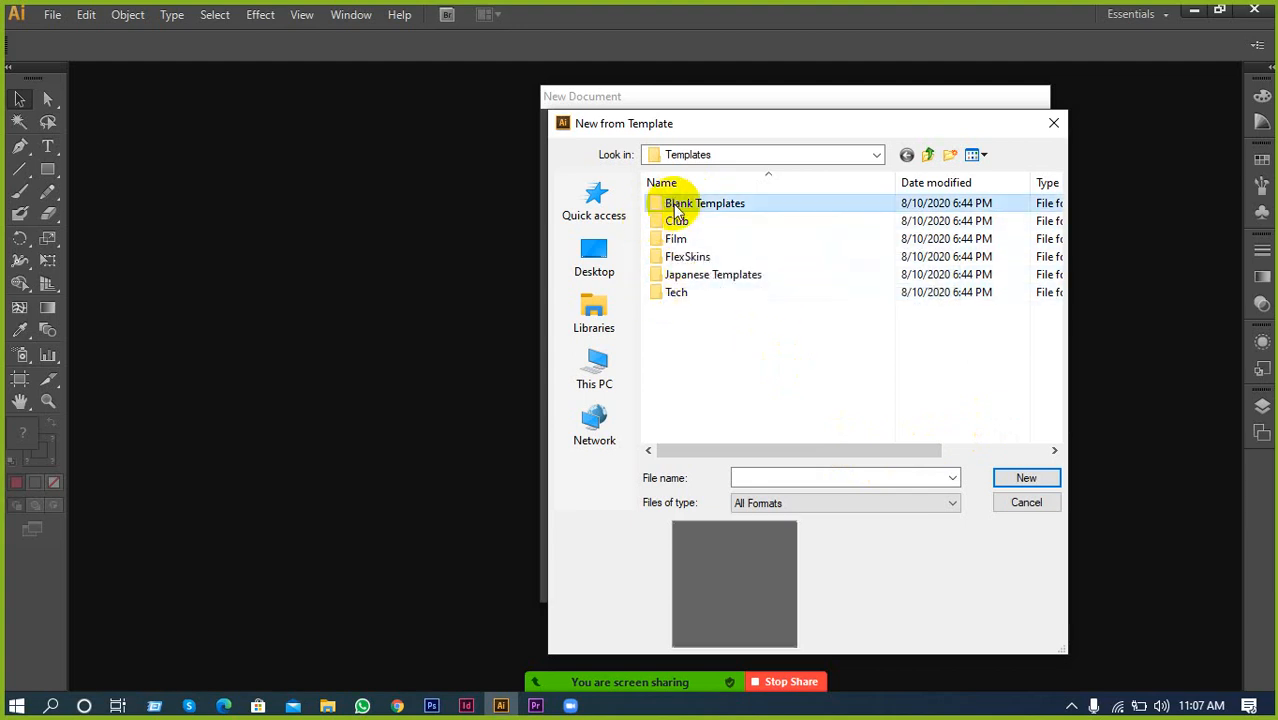
double_click(673, 204)
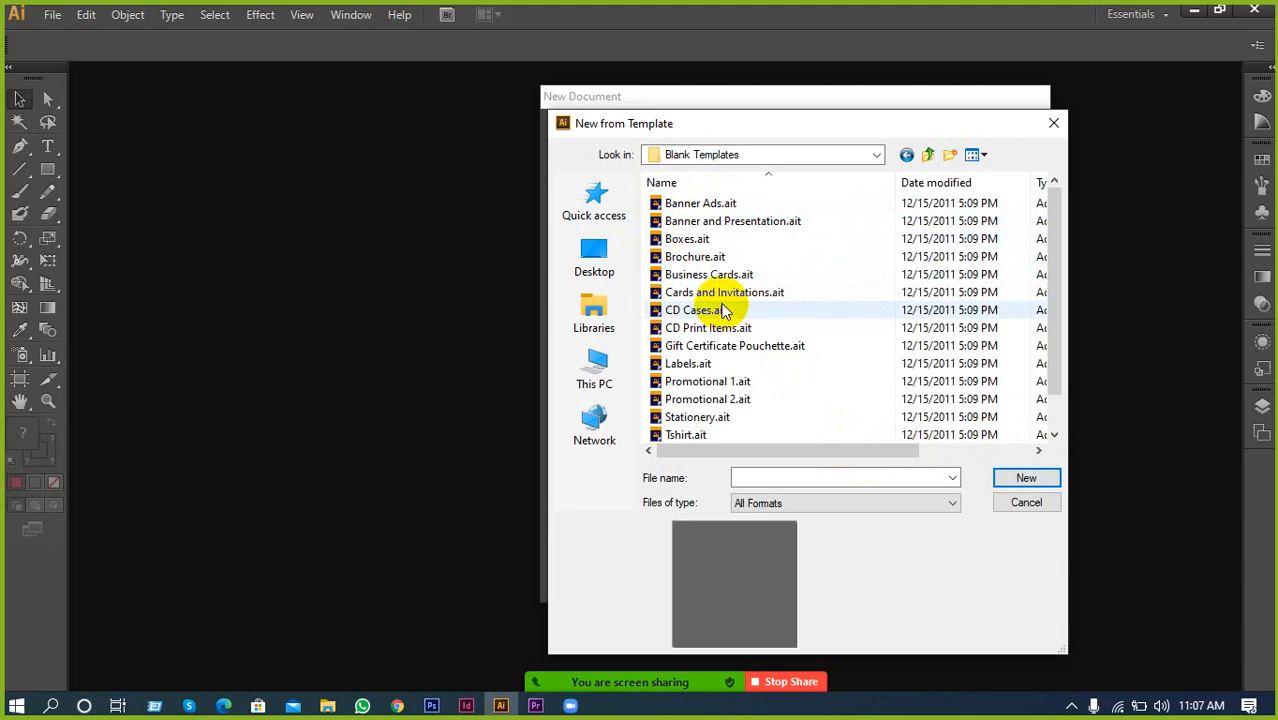
left_click(686, 277)
left_click(1030, 480)
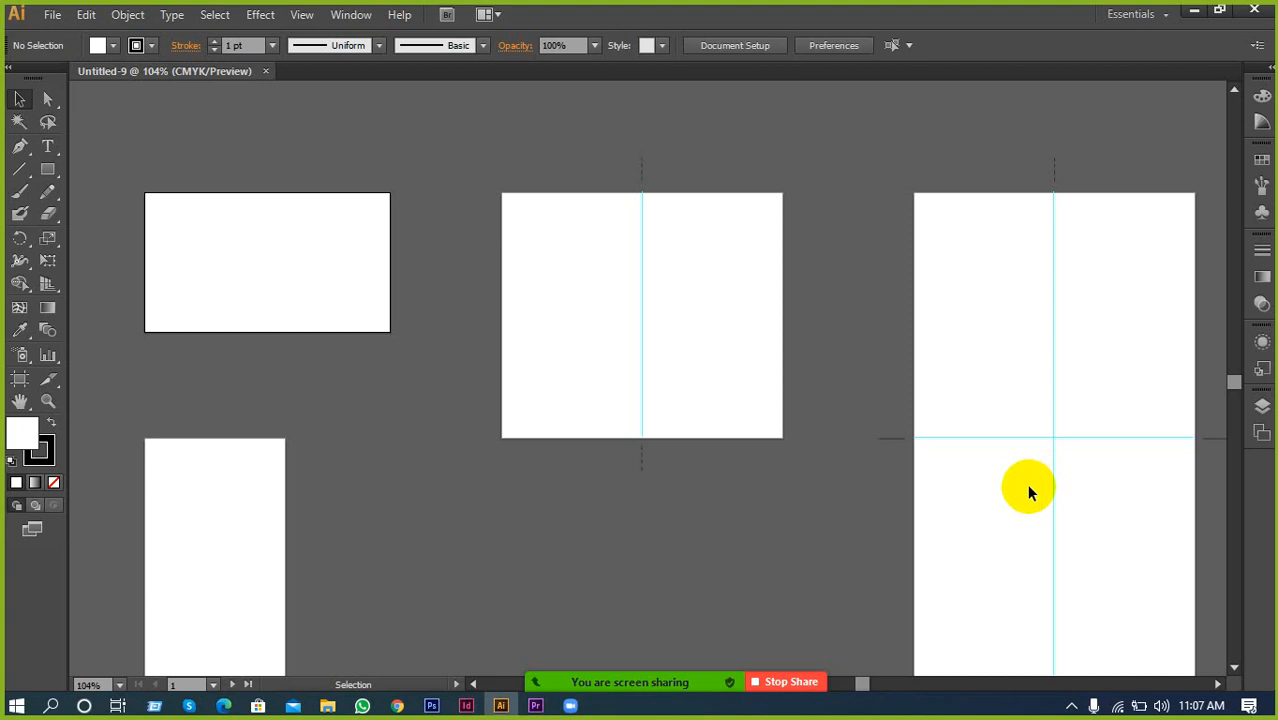
Look over the business card template's artboards and close the document
scroll(635, 551, "down", 6)
scroll(491, 514, "up", 5)
scroll(530, 505, "up", 5)
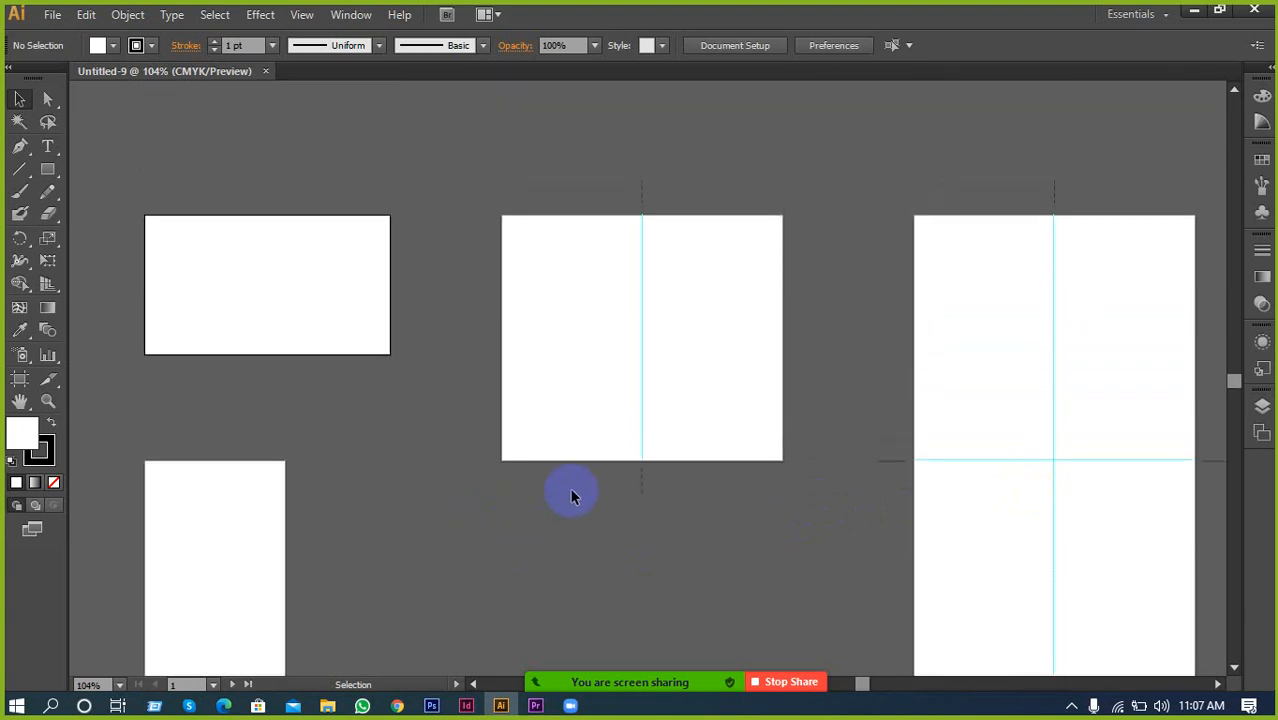
scroll(297, 445, "down", 4)
scroll(287, 427, "down", 7)
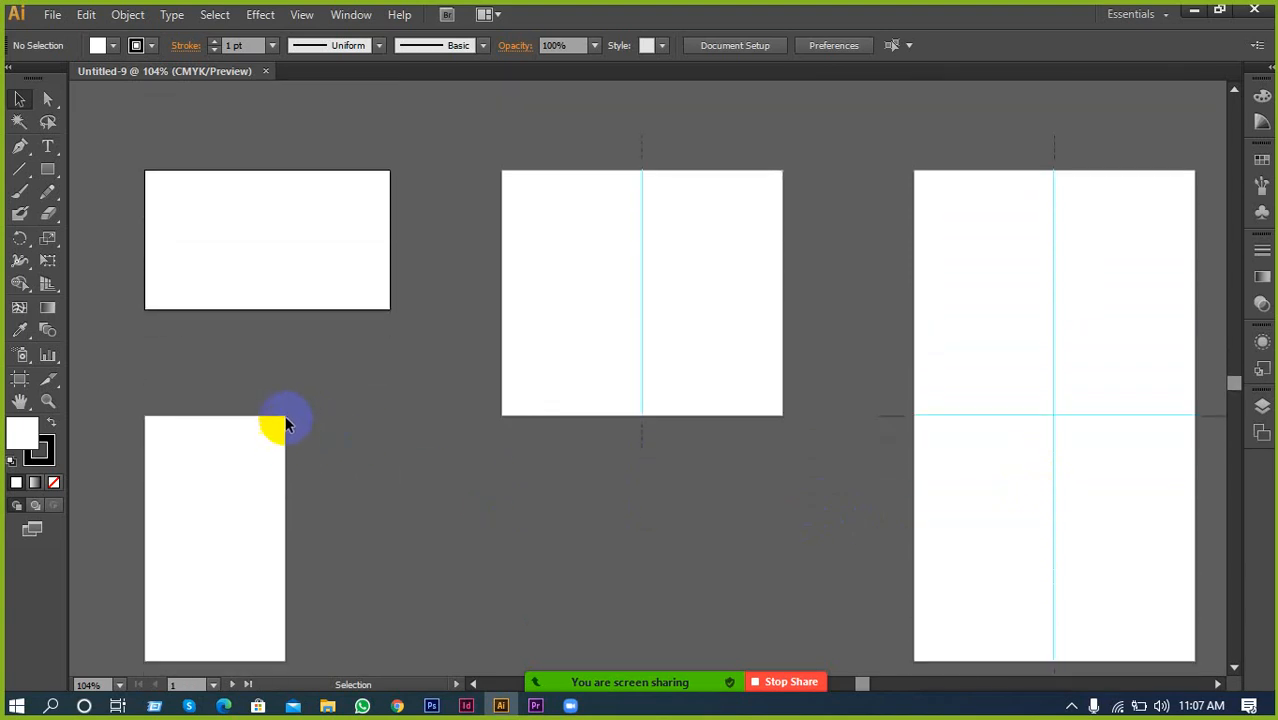
scroll(300, 420, "up", 8)
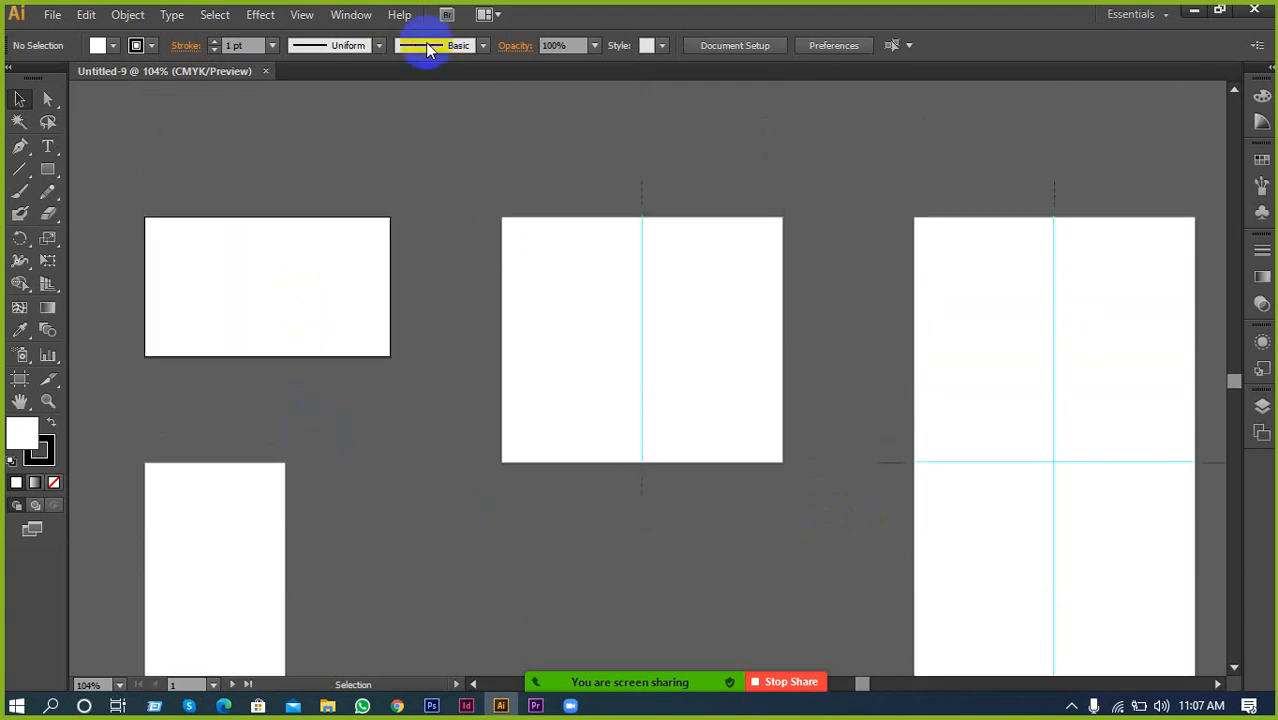
left_click(267, 72)
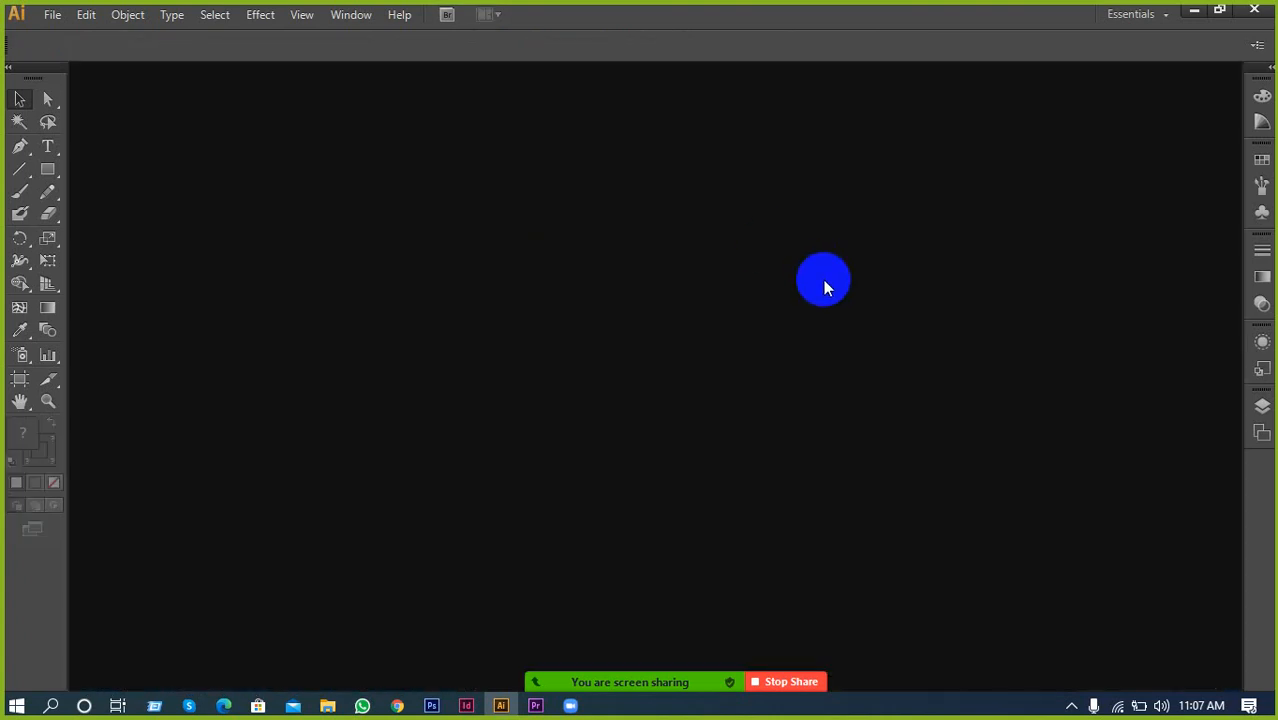
Create a new document from the CD Cases.ait template in the Blank Templates folder
left_click(52, 14)
left_click(62, 34)
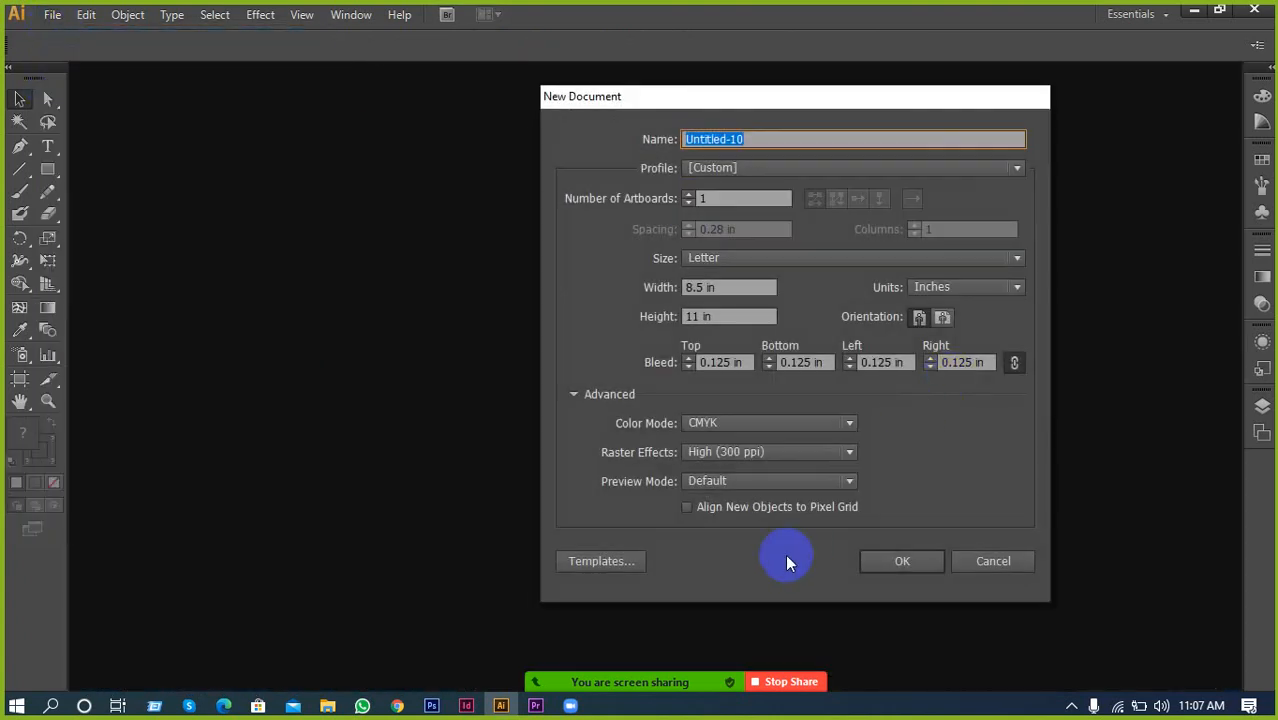
left_click(602, 560)
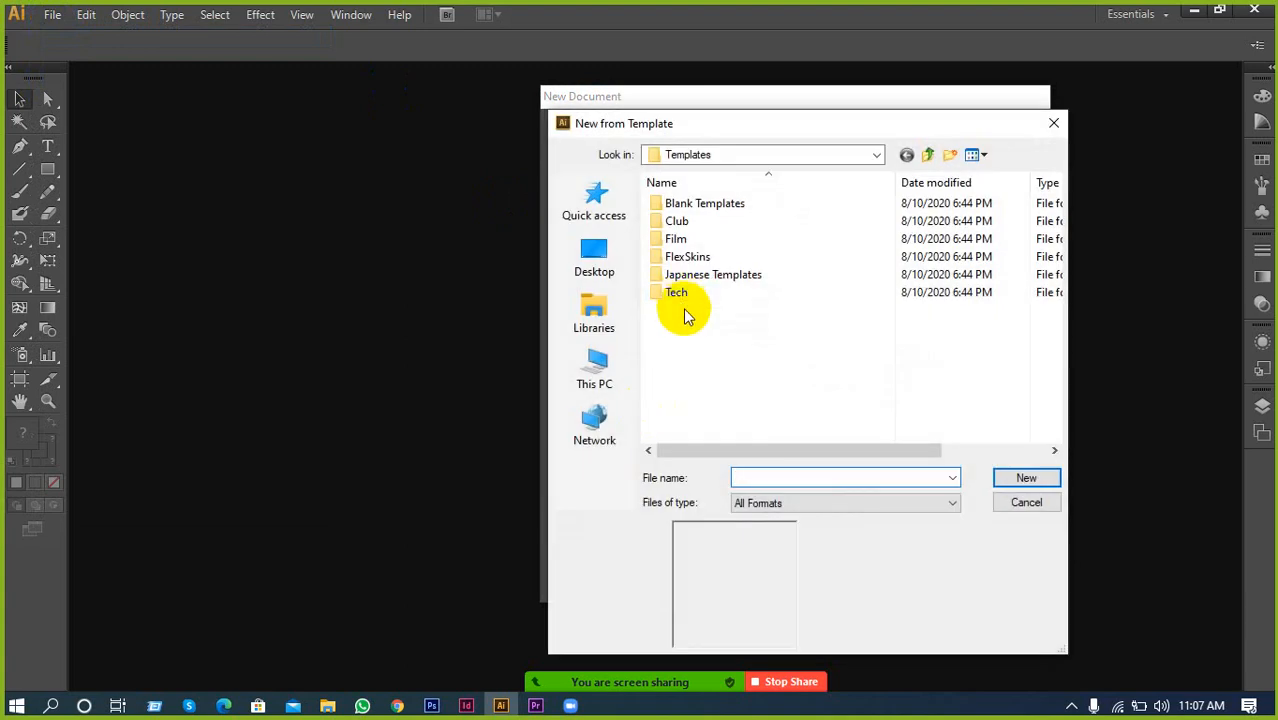
left_click(672, 207)
double_click(672, 205)
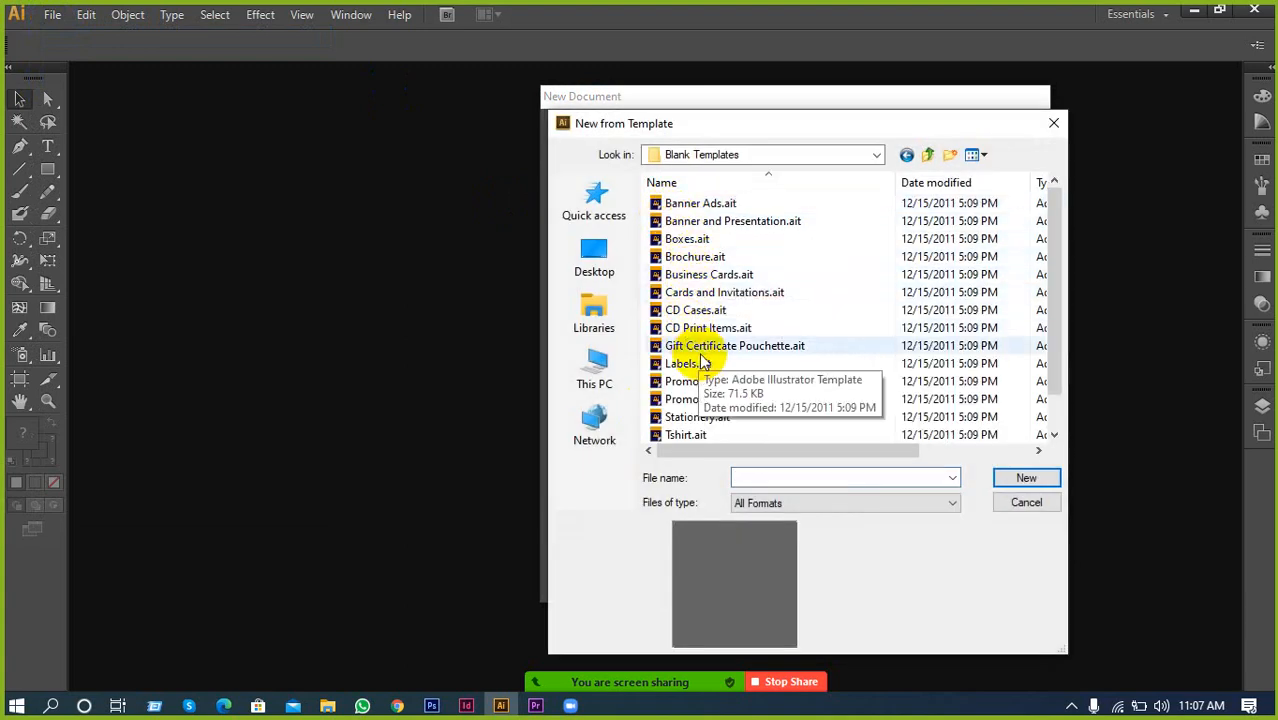
scroll(718, 358, "down", 1)
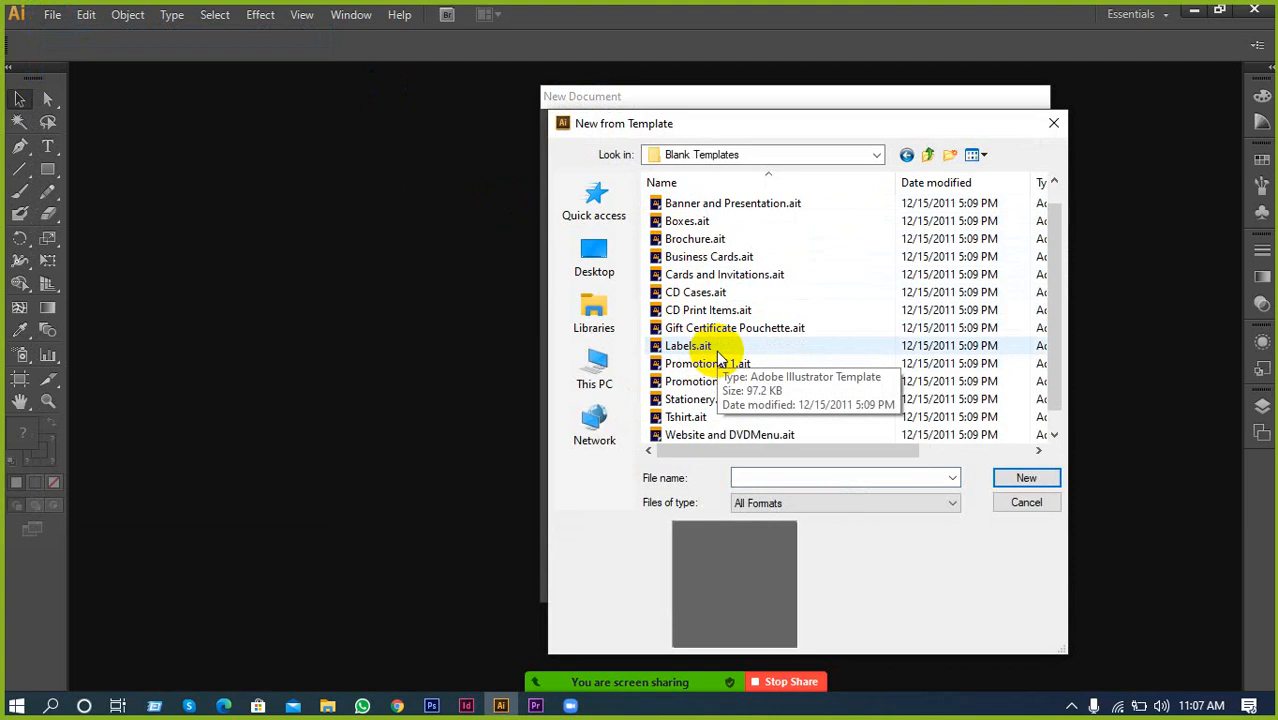
left_click(720, 292)
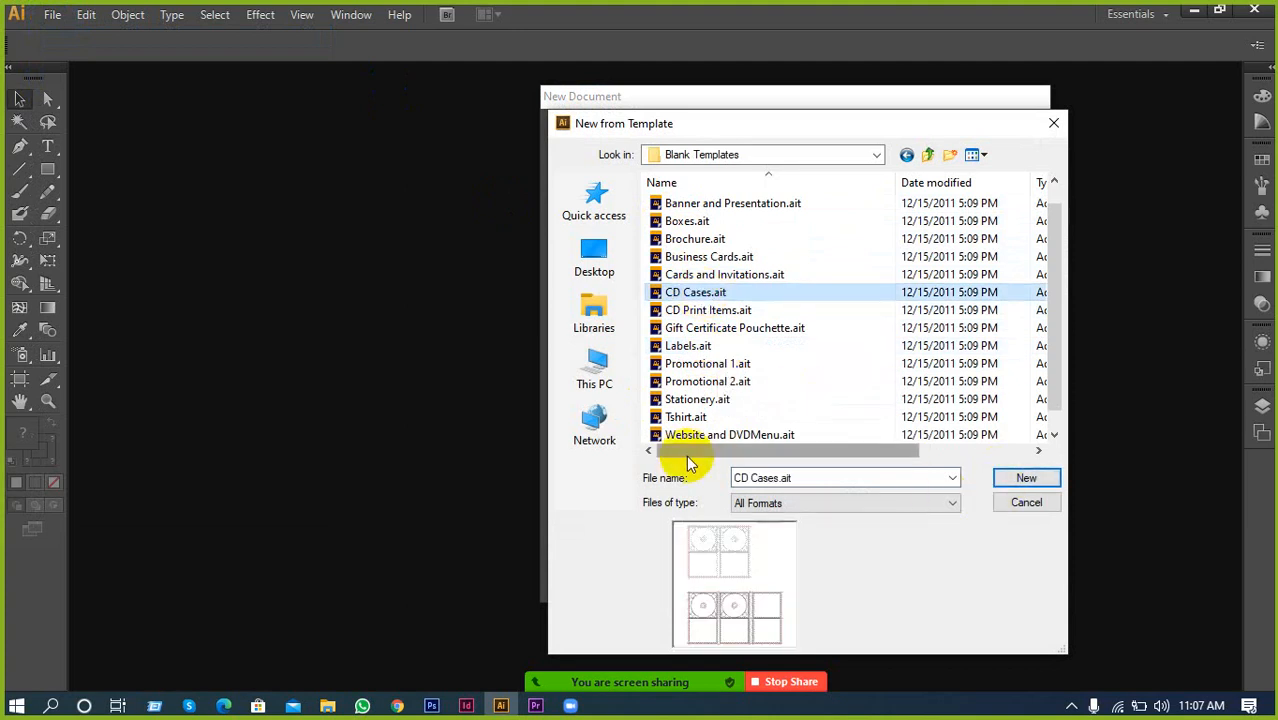
left_click(1005, 472)
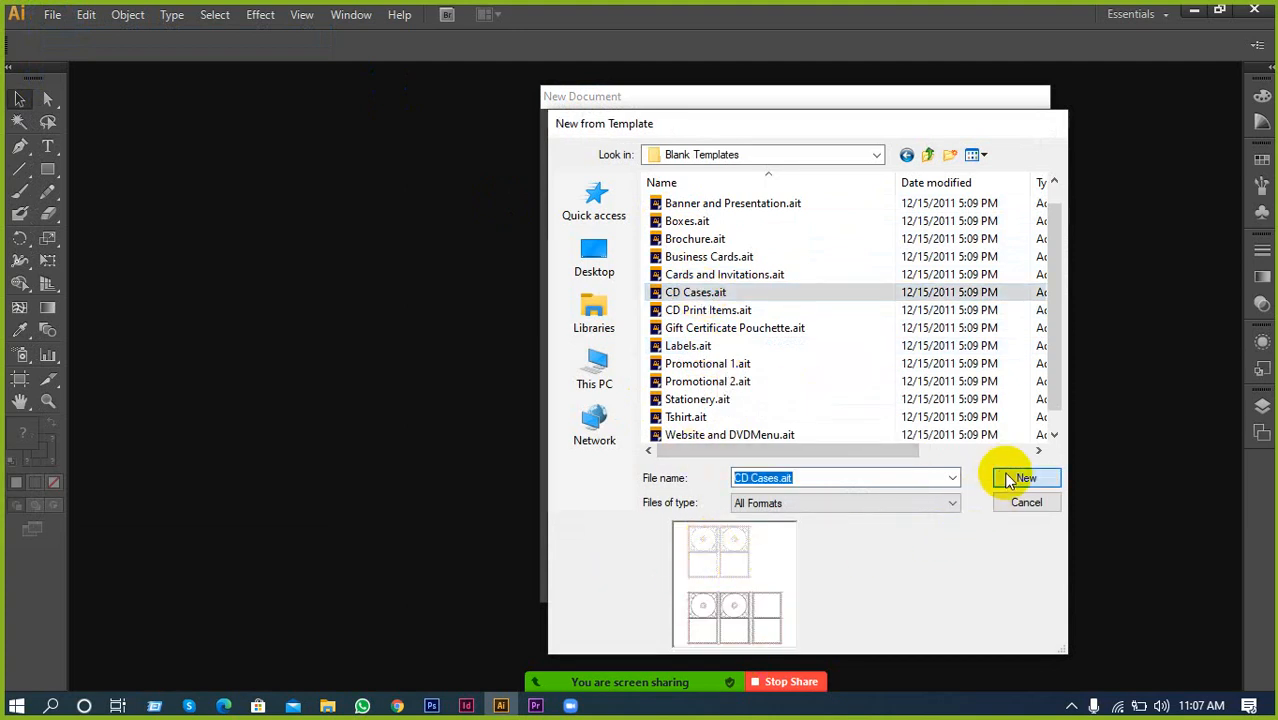
Look over both artboards of the CD case template and close the document
scroll(508, 265, "down", 1)
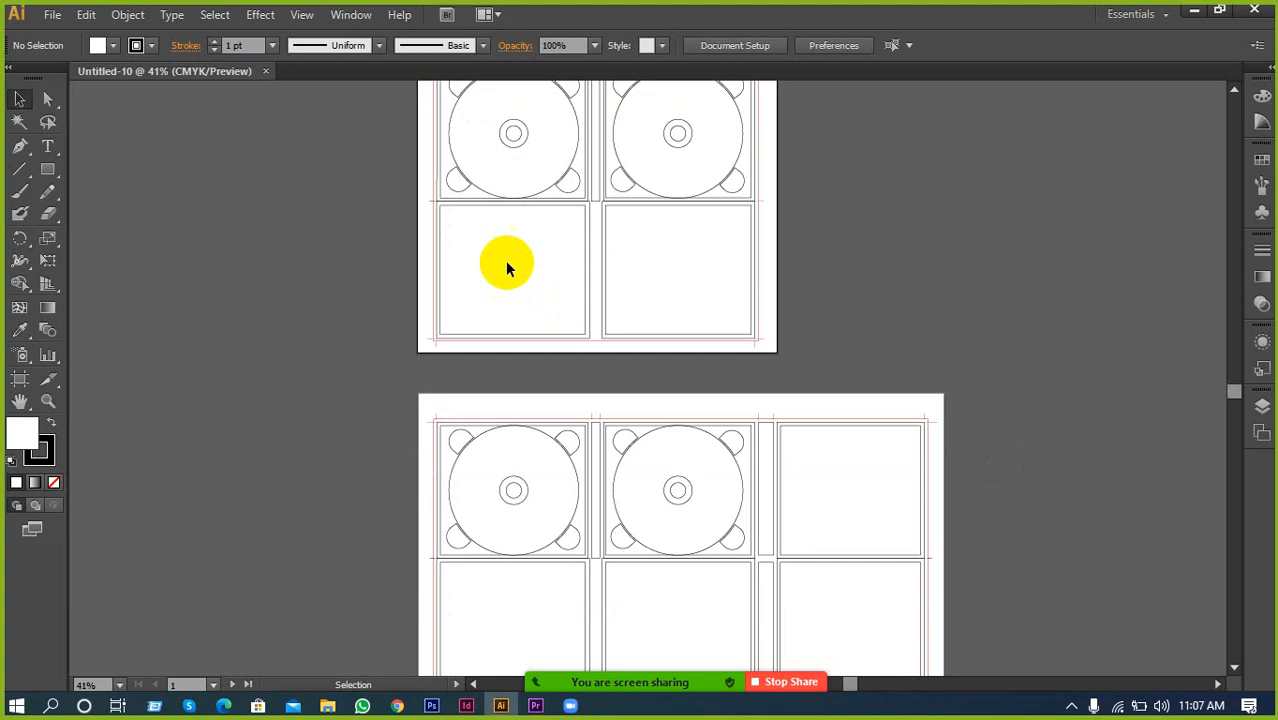
scroll(526, 222, "up", 1)
left_click_drag(528, 222, 630, 248)
left_click(526, 292)
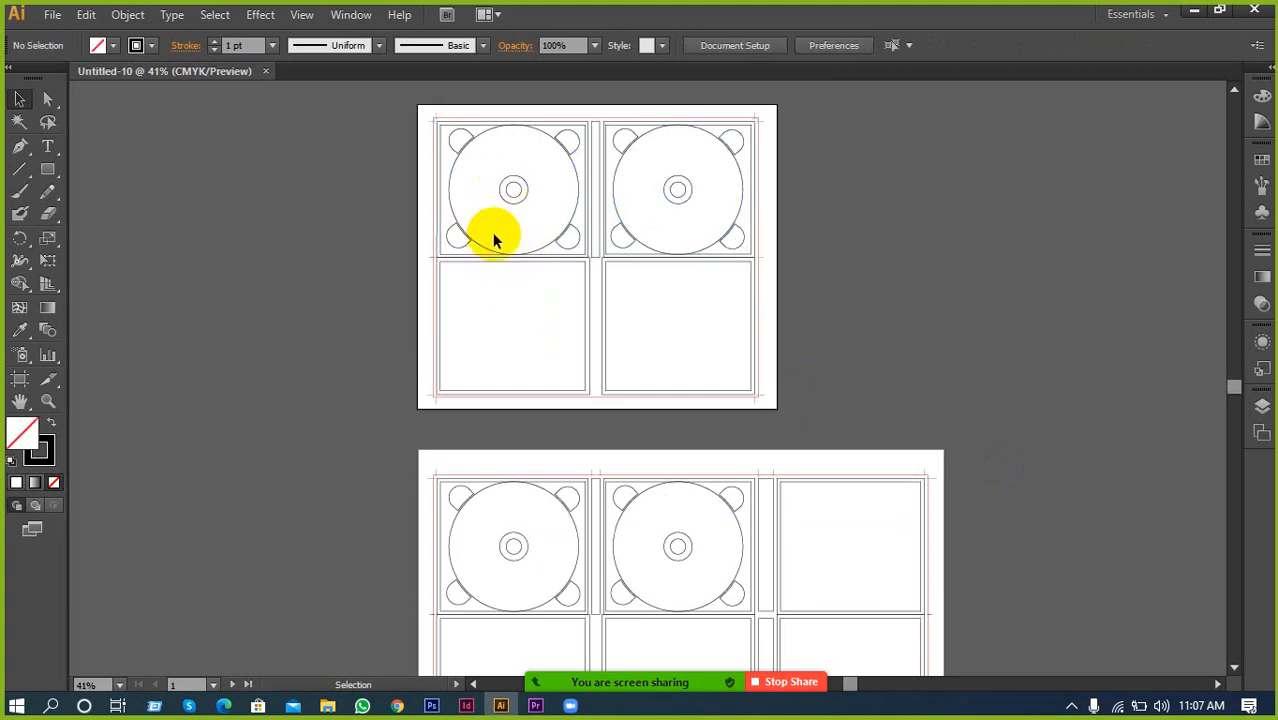
scroll(616, 295, "down", 3)
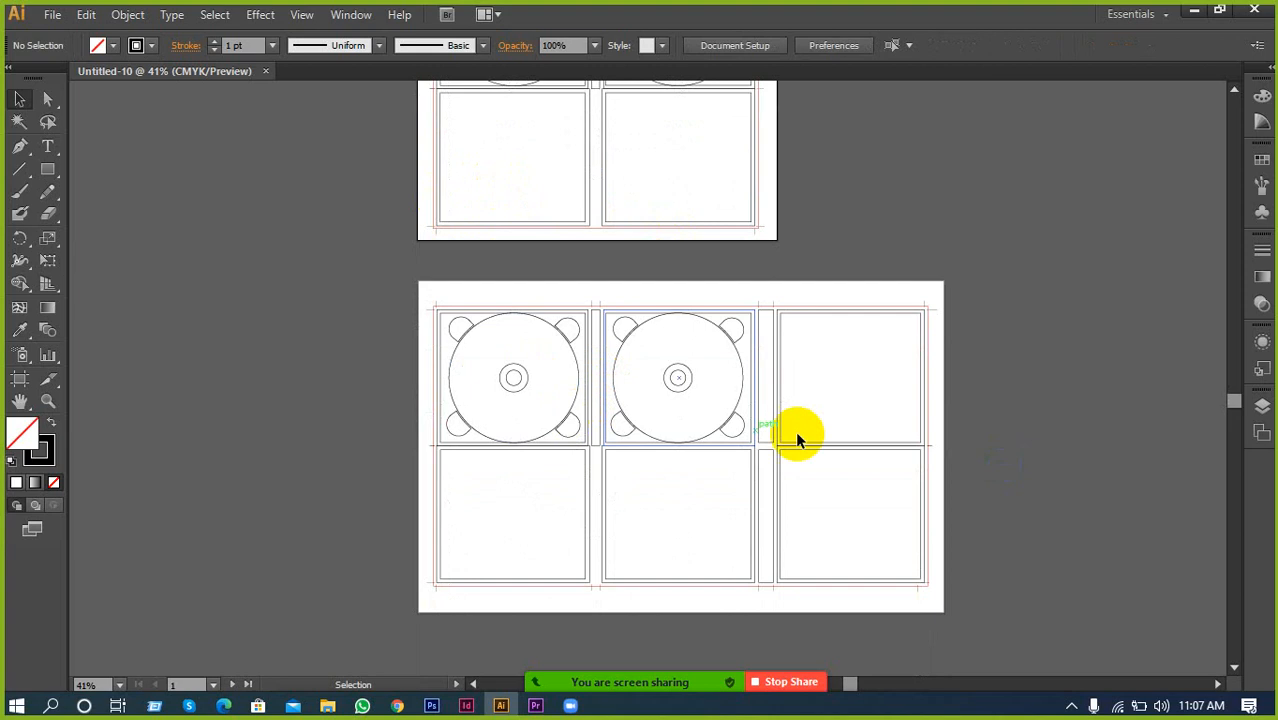
left_click_drag(946, 500, 809, 560)
left_click(824, 382)
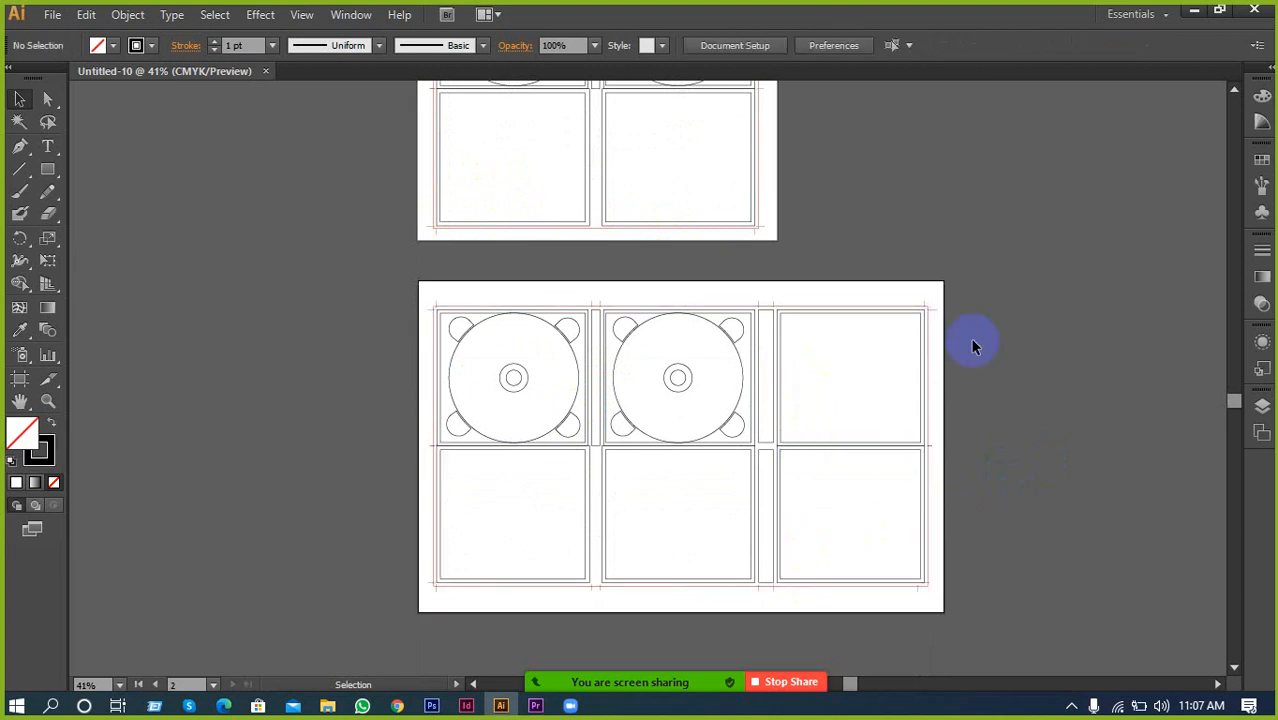
left_click(850, 399)
left_click(262, 308)
scroll(329, 271, "up", 4)
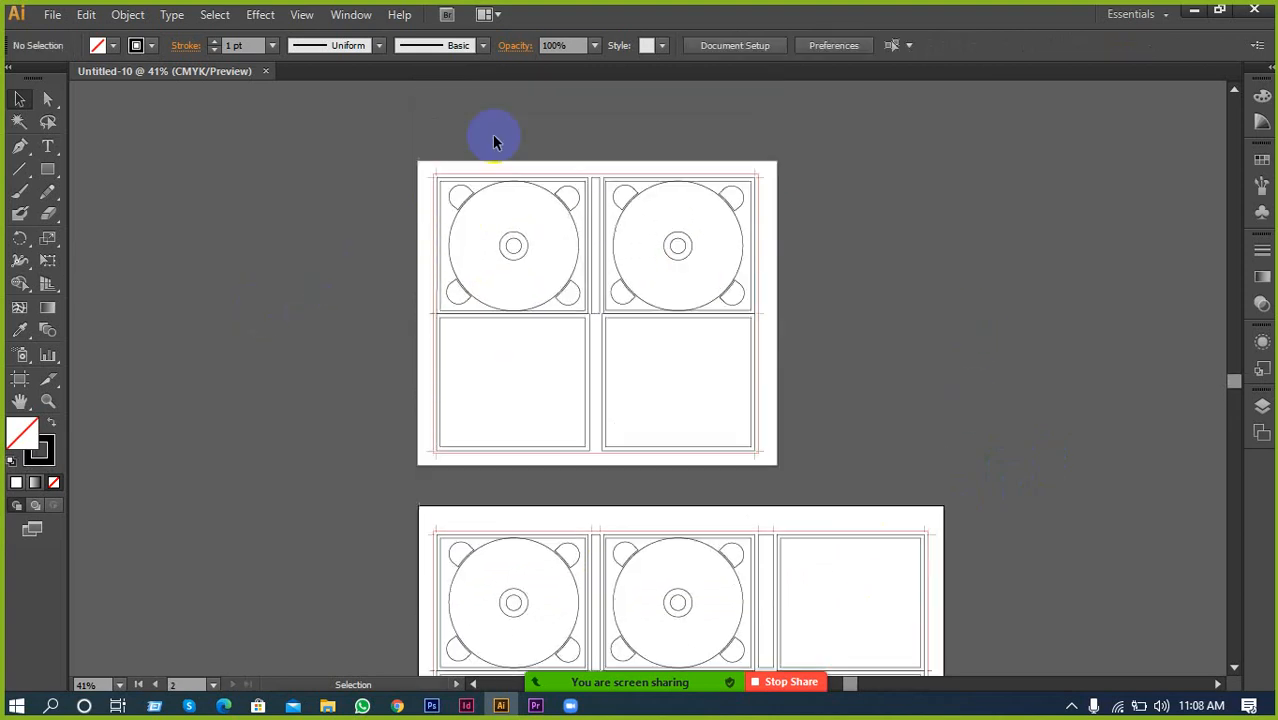
left_click(265, 71)
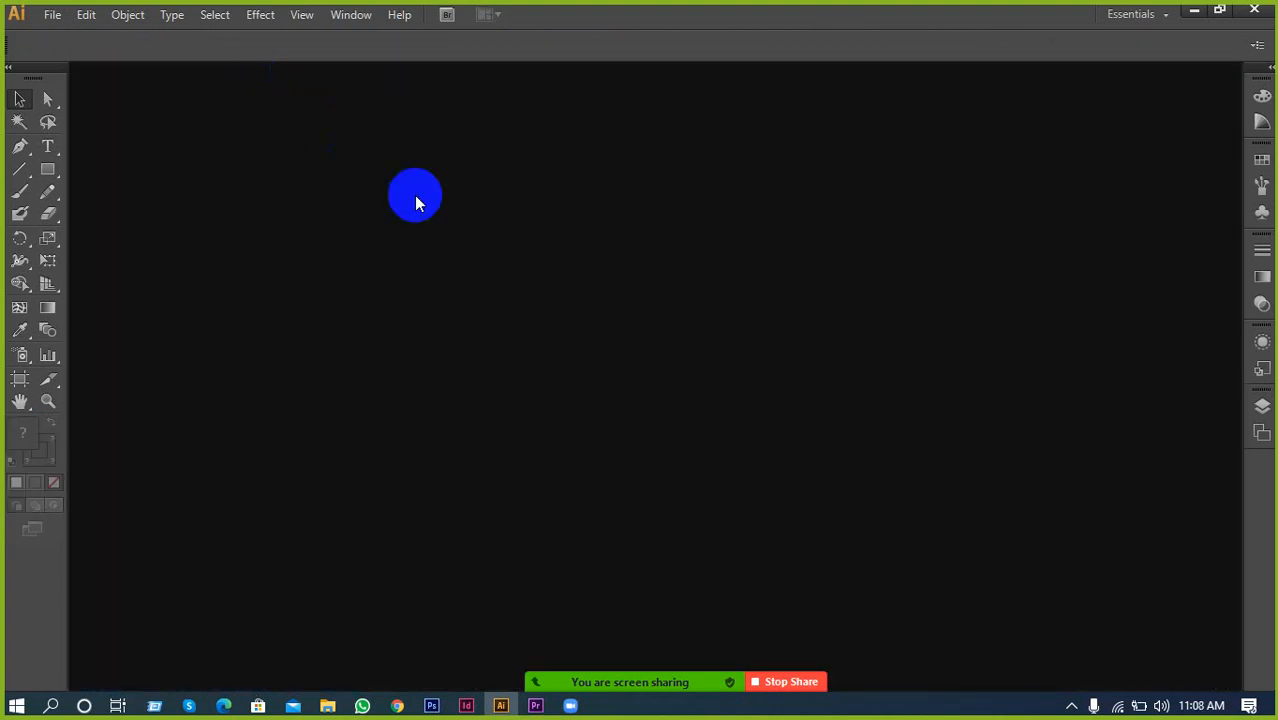
Create a landscape Letter document in inches, 11 by 8.5 in, with the bleed set to 0 in and the advanced settings collapsed
left_click(48, 16)
left_click(44, 34)
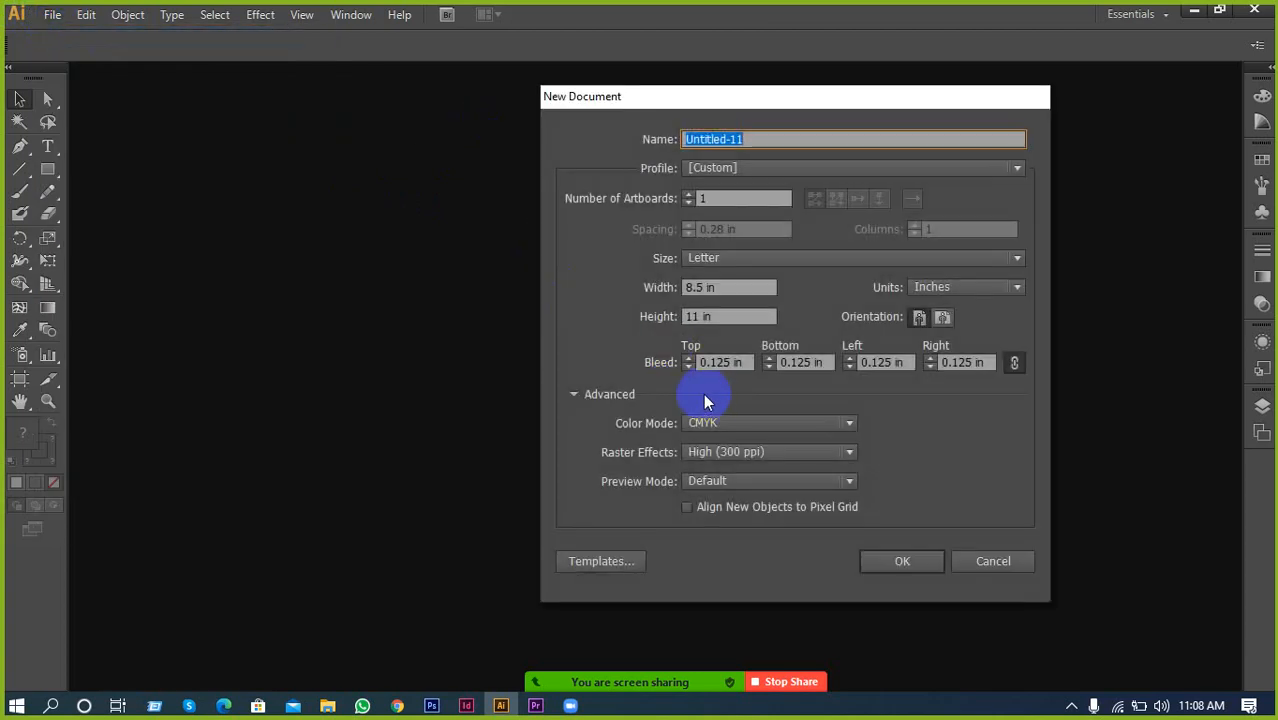
left_click(569, 394)
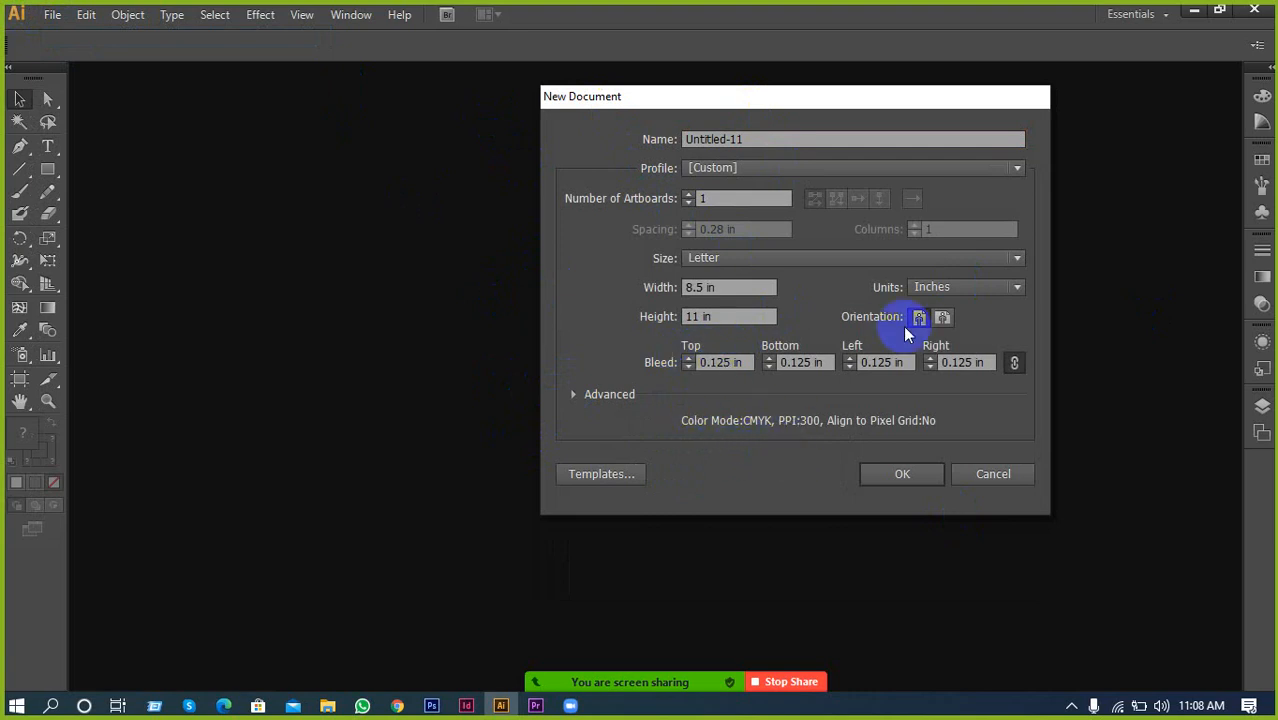
left_click(941, 318)
left_click(686, 367)
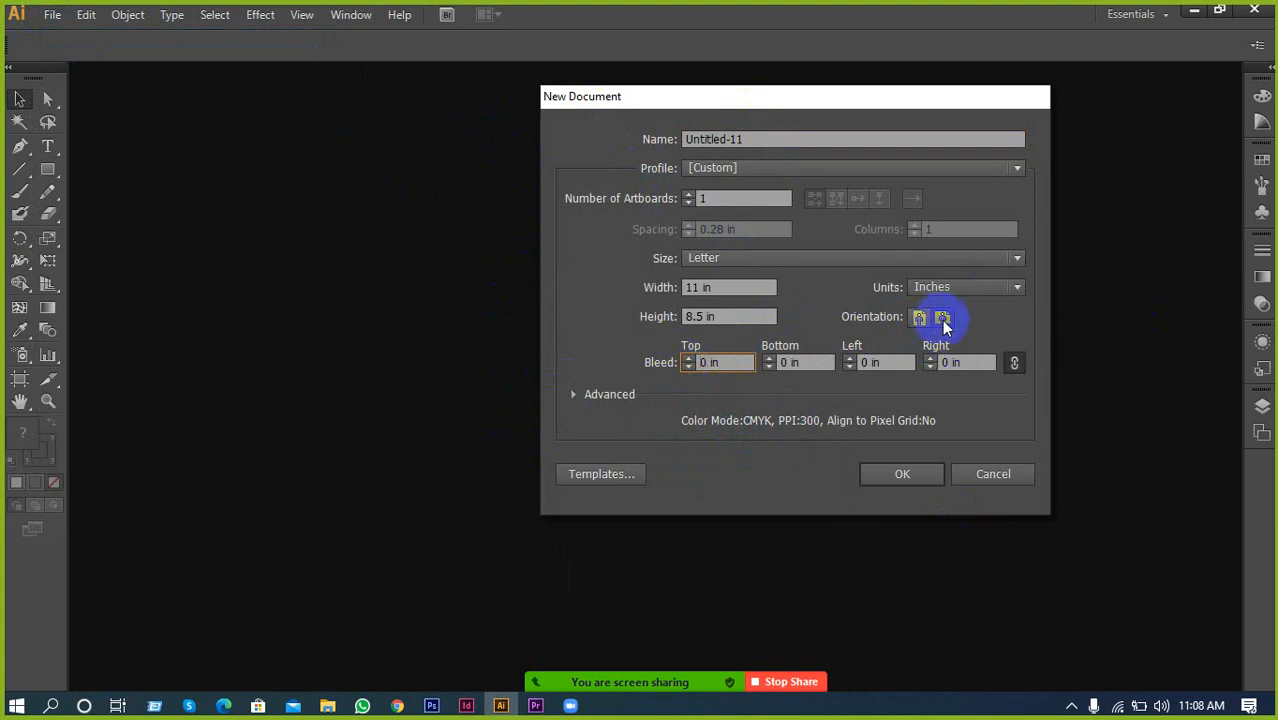
left_click(896, 479)
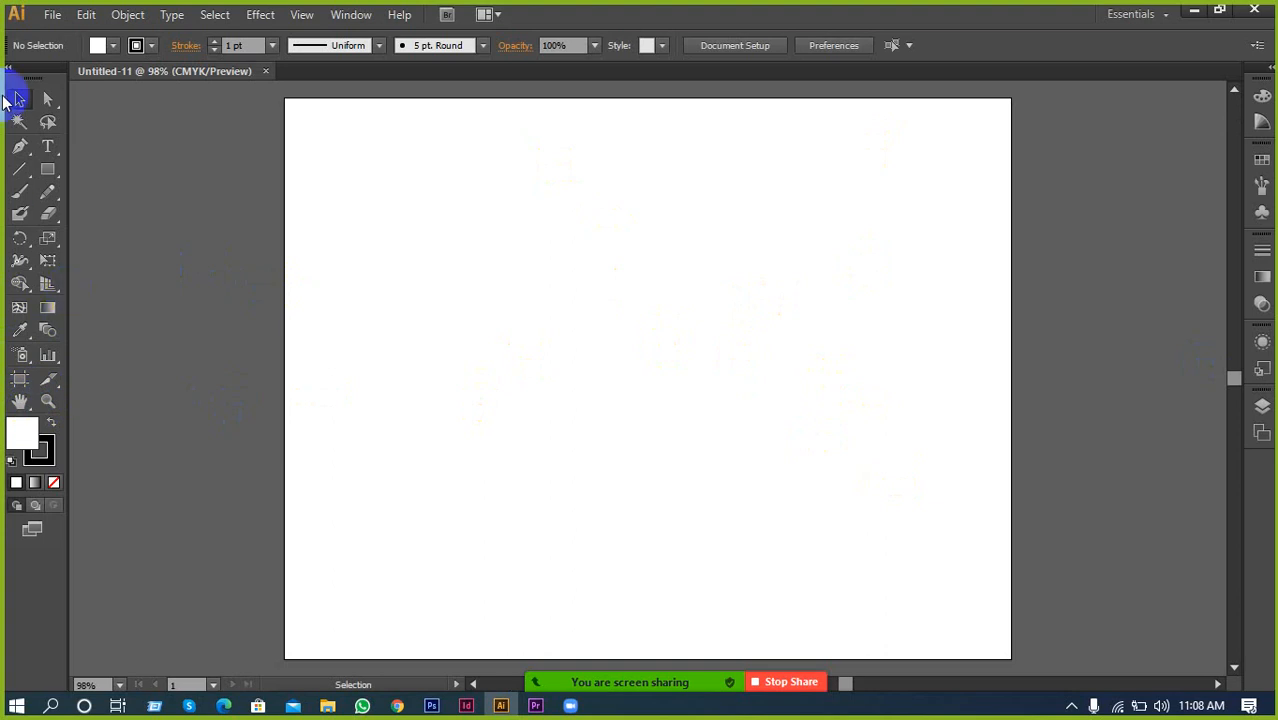
Draw a small rectangle in the artboard's upper-left area, swap its fill and stroke, and set the fill to bright red F70047
left_click_drag(46, 167, 140, 170)
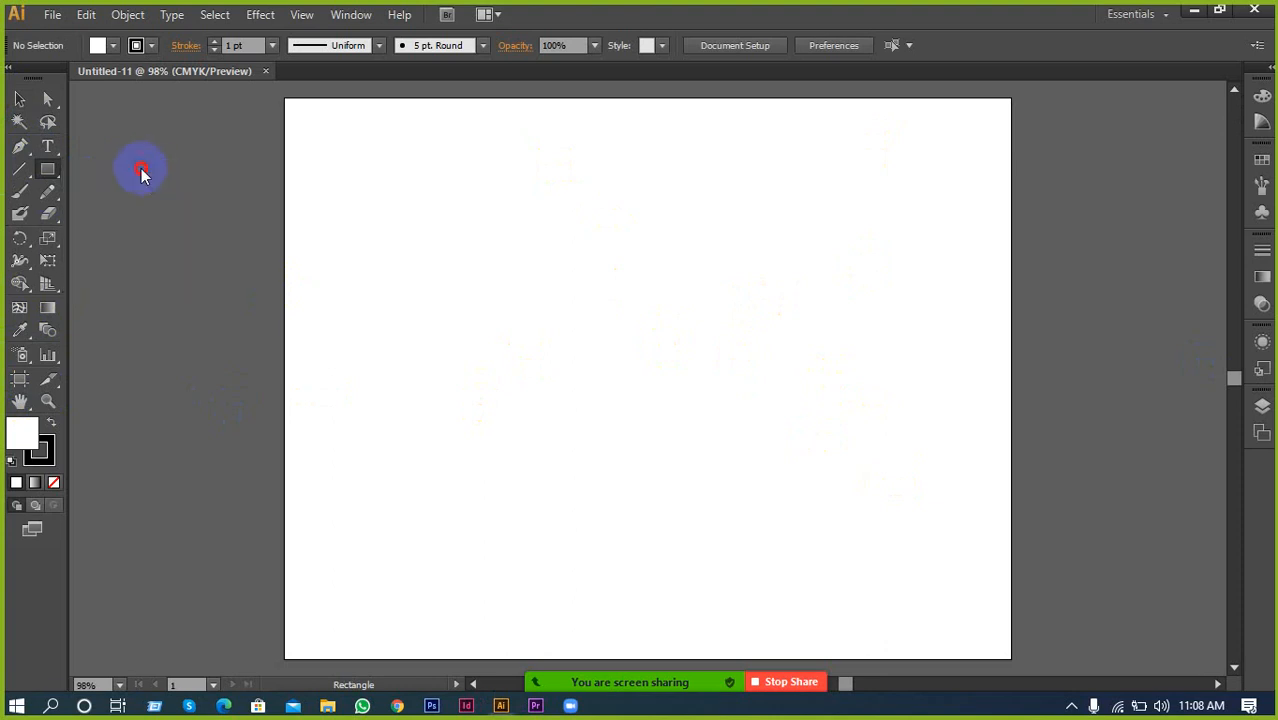
left_click_drag(382, 197, 507, 281)
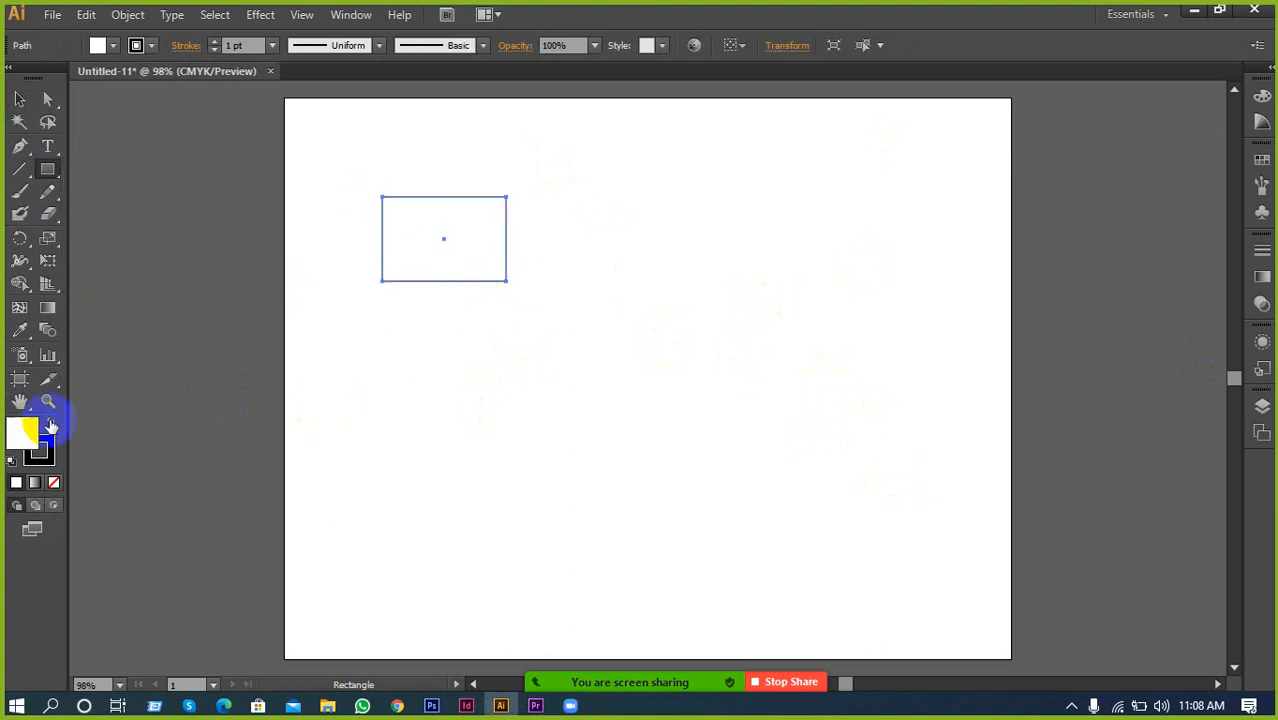
left_click(53, 424)
double_click(22, 432)
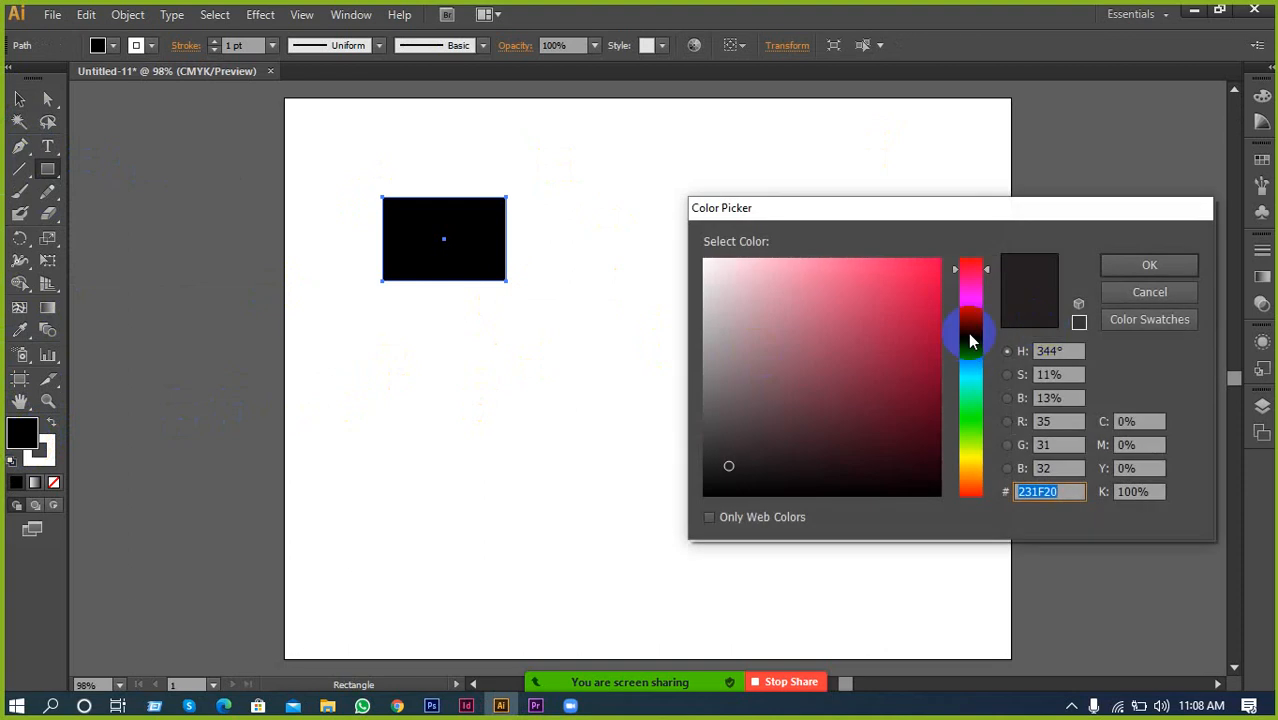
left_click_drag(907, 294, 973, 271)
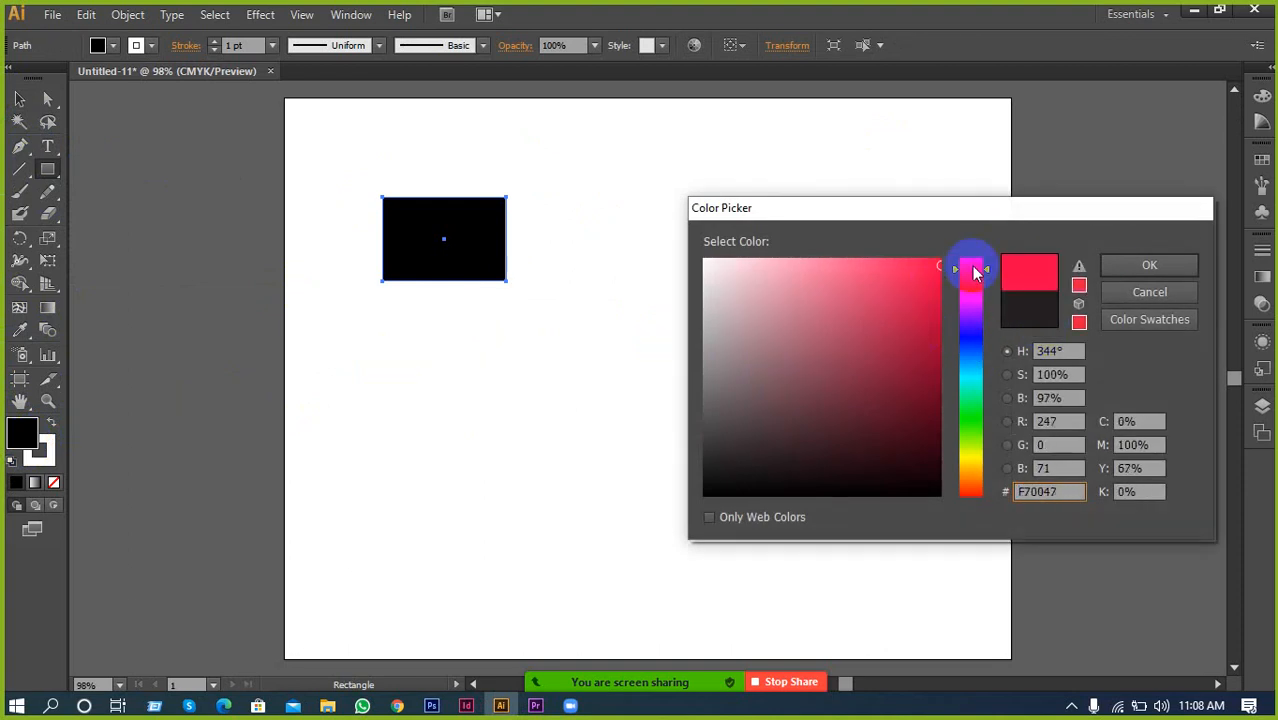
left_click(1110, 264)
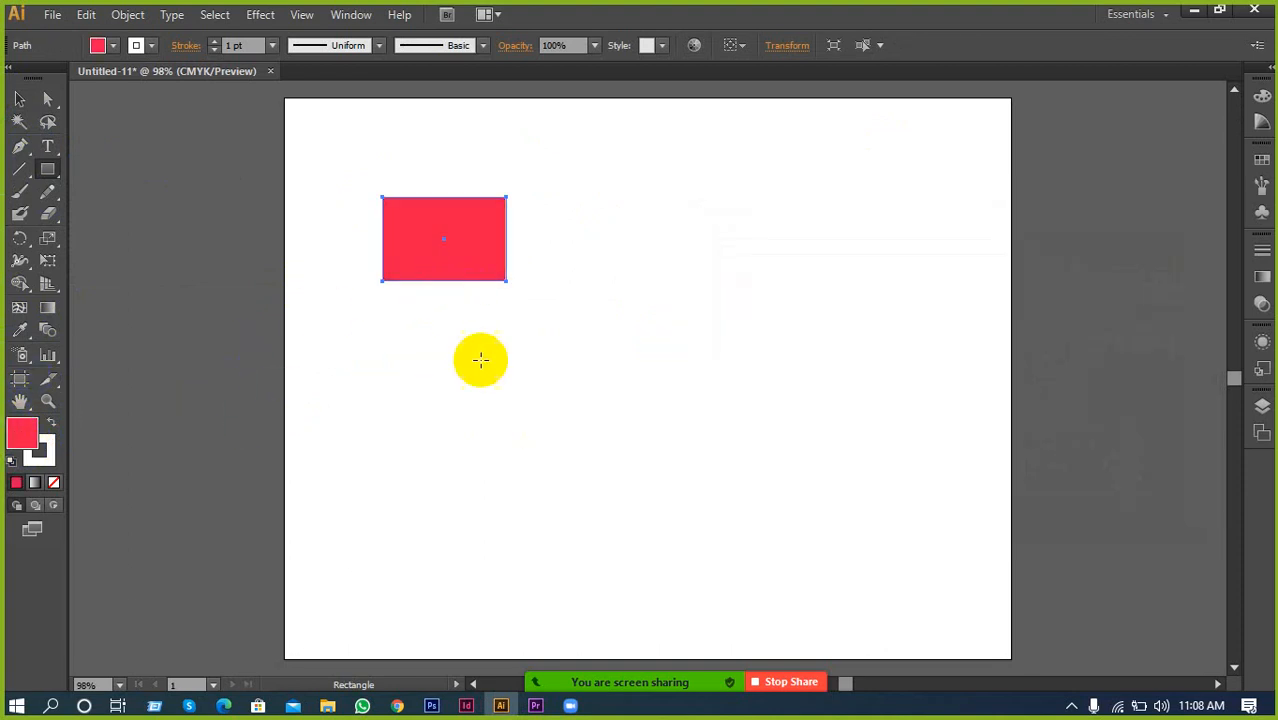
Draw a much larger rectangle beside the small one and try several swatch fills on it, including red and green, ending with light orange
mouse_move(562, 197)
left_mouse_down()
mouse_move(870, 542)
mouse_move(927, 580)
left_mouse_up()
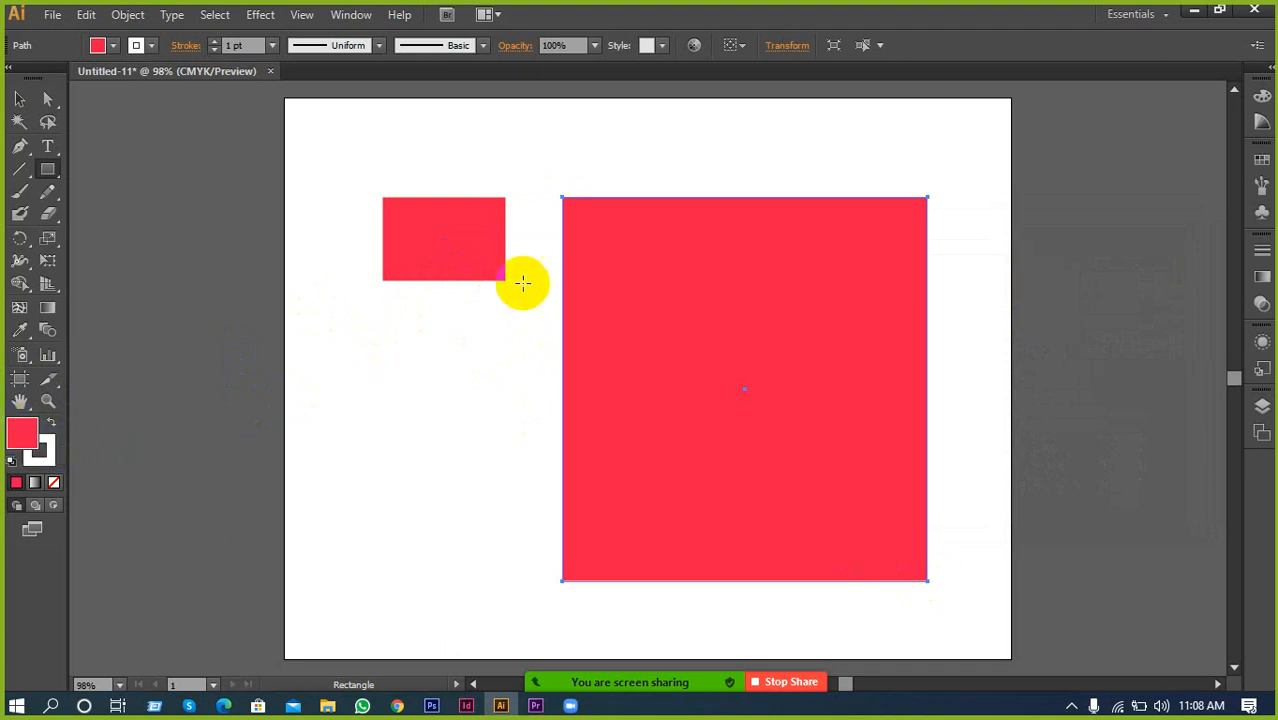
left_click(115, 49)
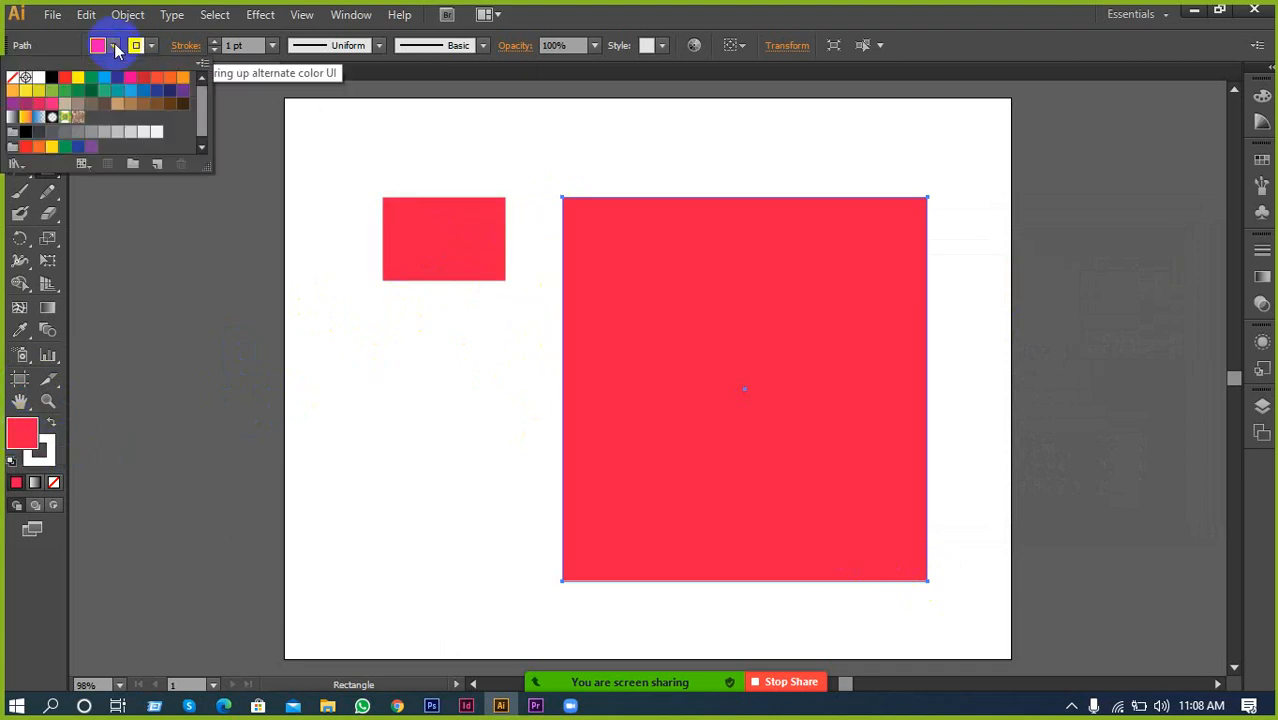
left_click(64, 77)
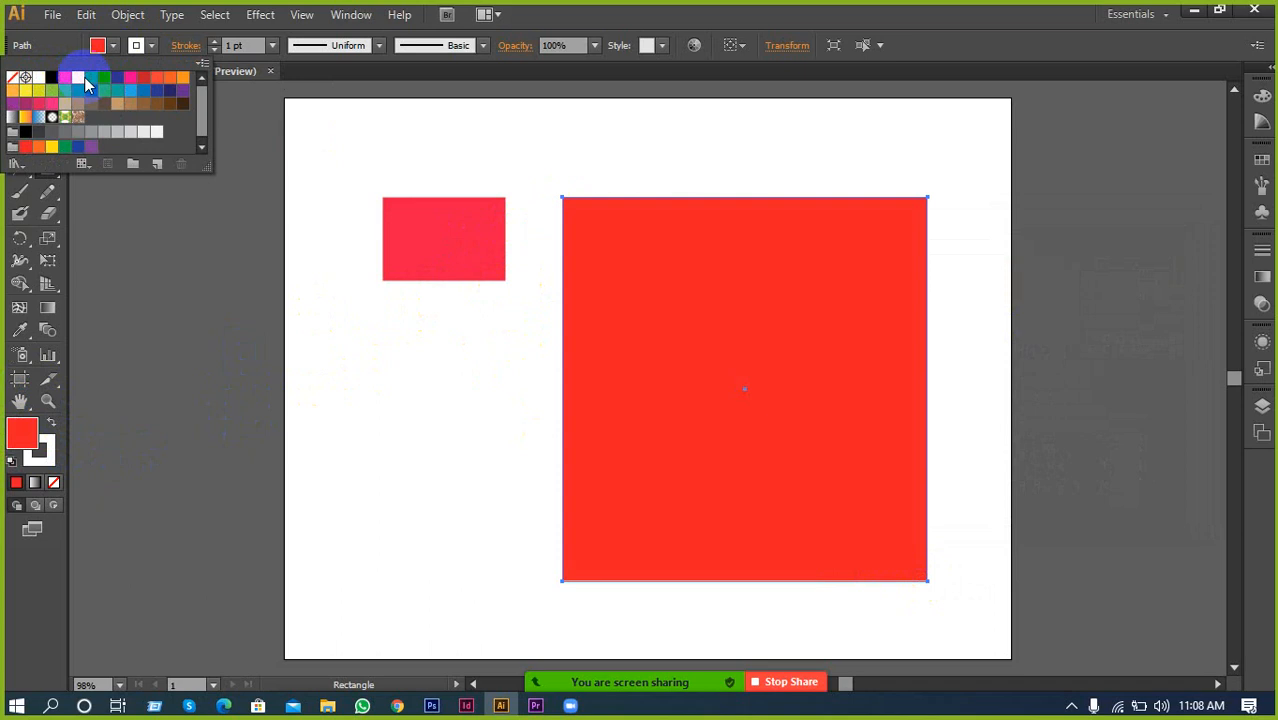
left_click(77, 77)
left_click(90, 77)
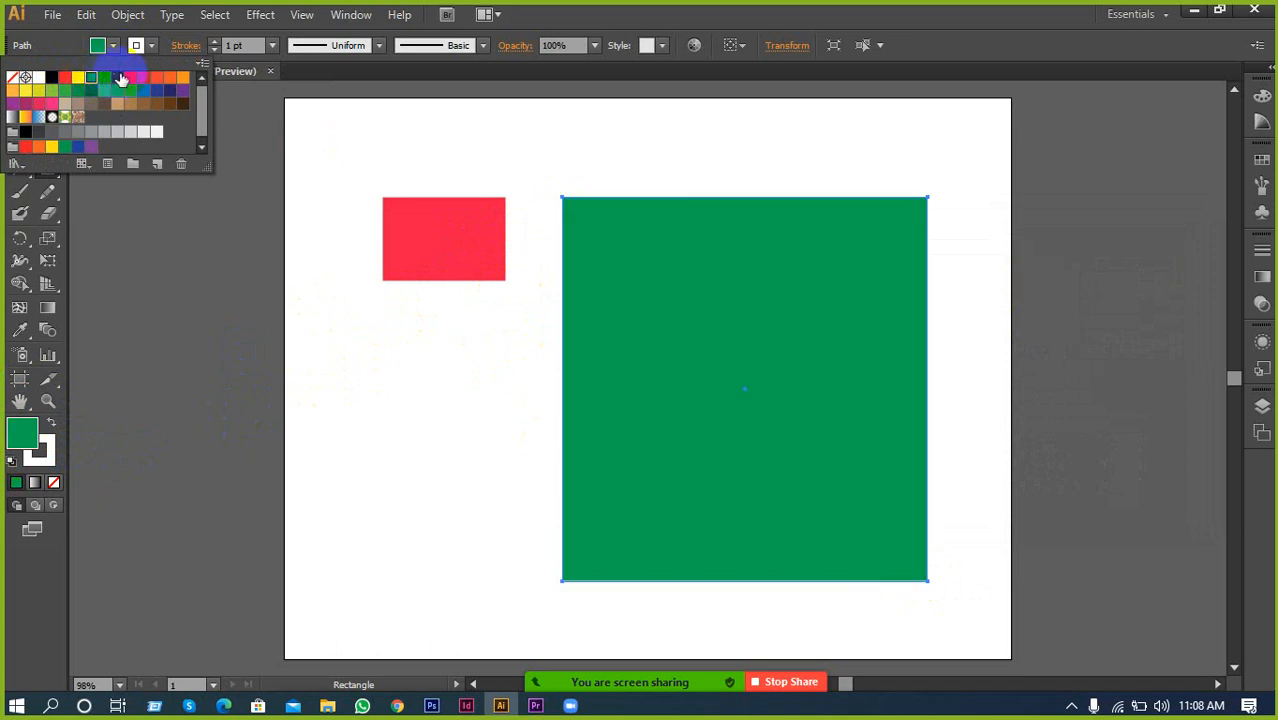
left_click(118, 78)
left_click(130, 78)
left_click(143, 78)
left_click(169, 79)
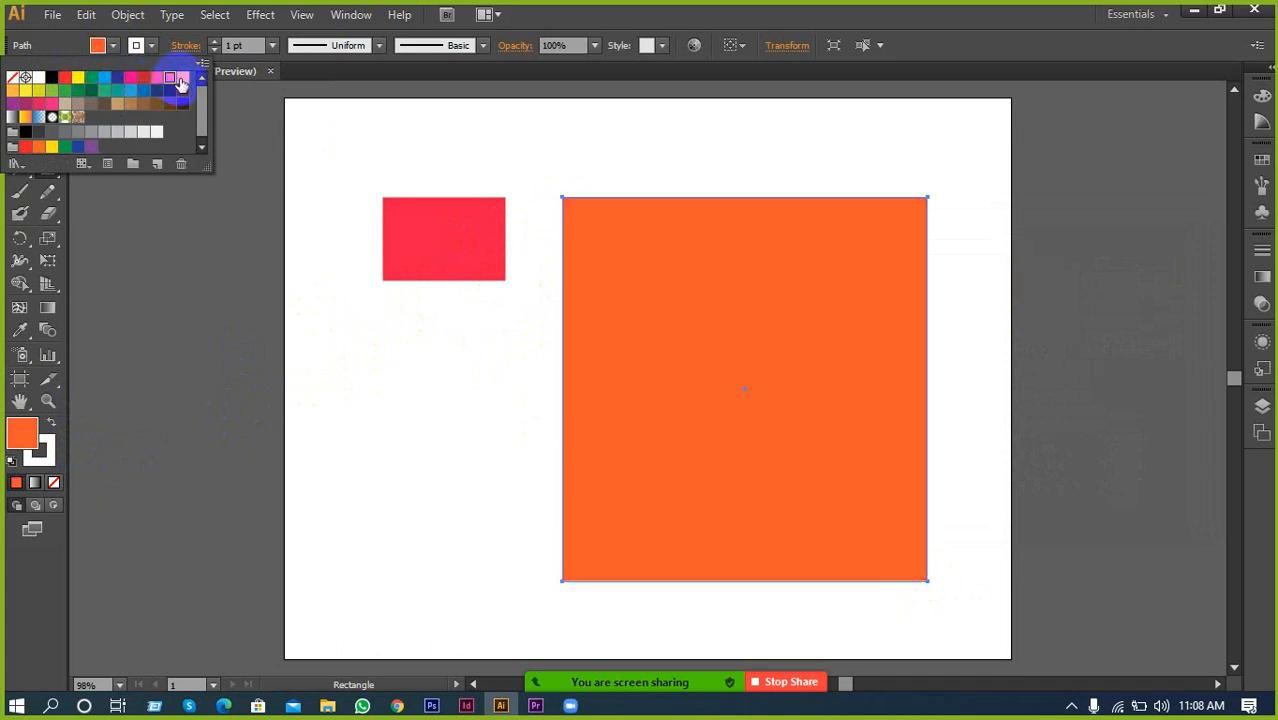
left_click(182, 78)
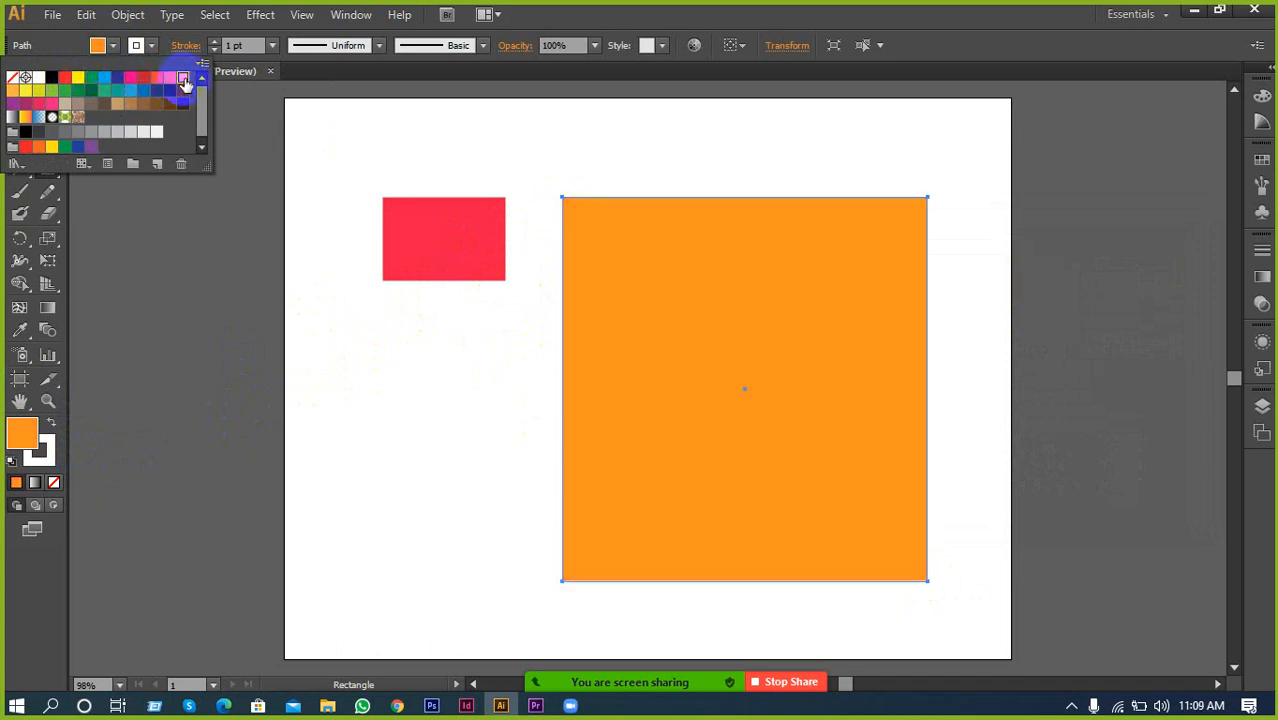
Show the color spectrum and sample several fills for the large rectangle, including light blue, ending with pink
left_click(1262, 100)
left_click(1262, 97)
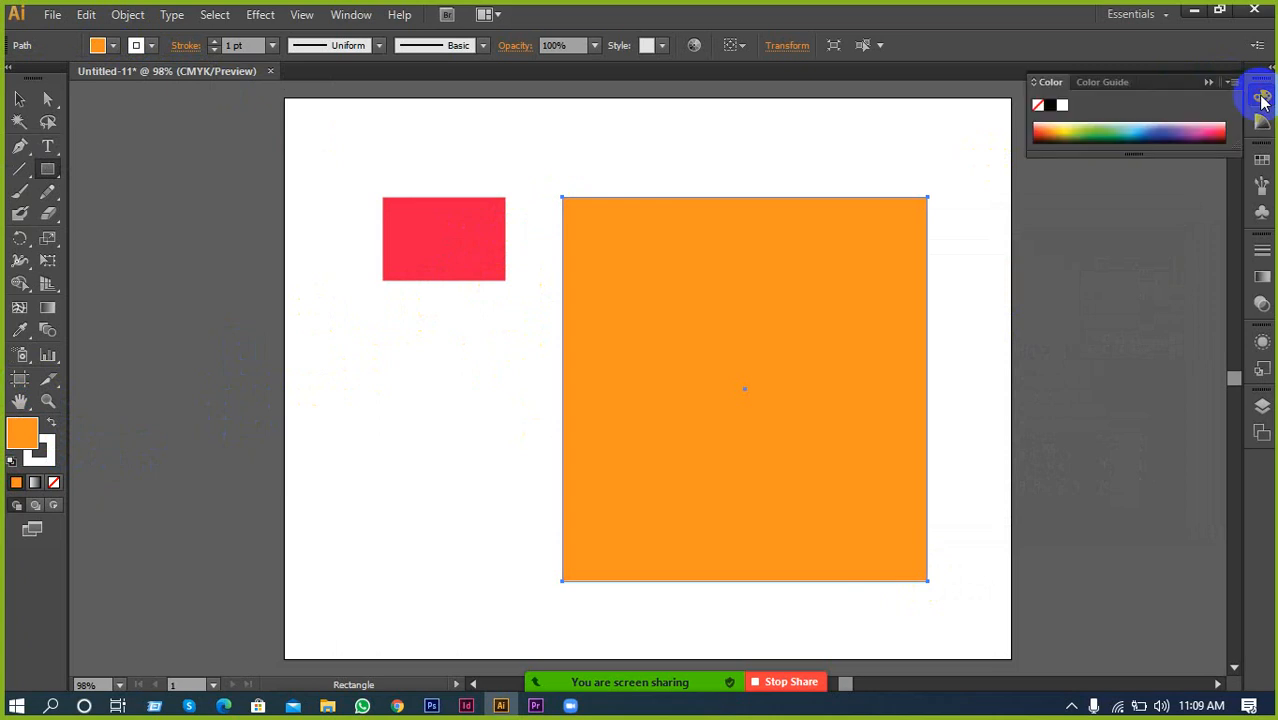
left_click(1106, 128)
left_click(1163, 128)
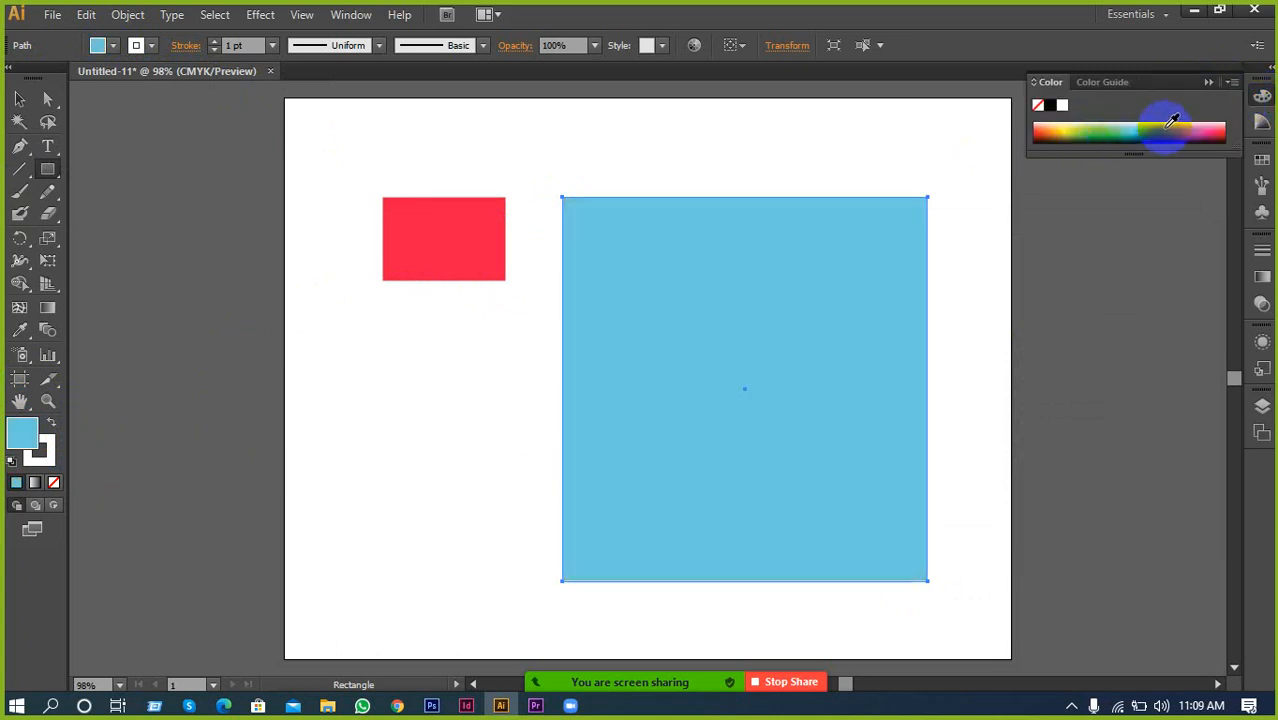
left_click(1211, 126)
left_click(1222, 126)
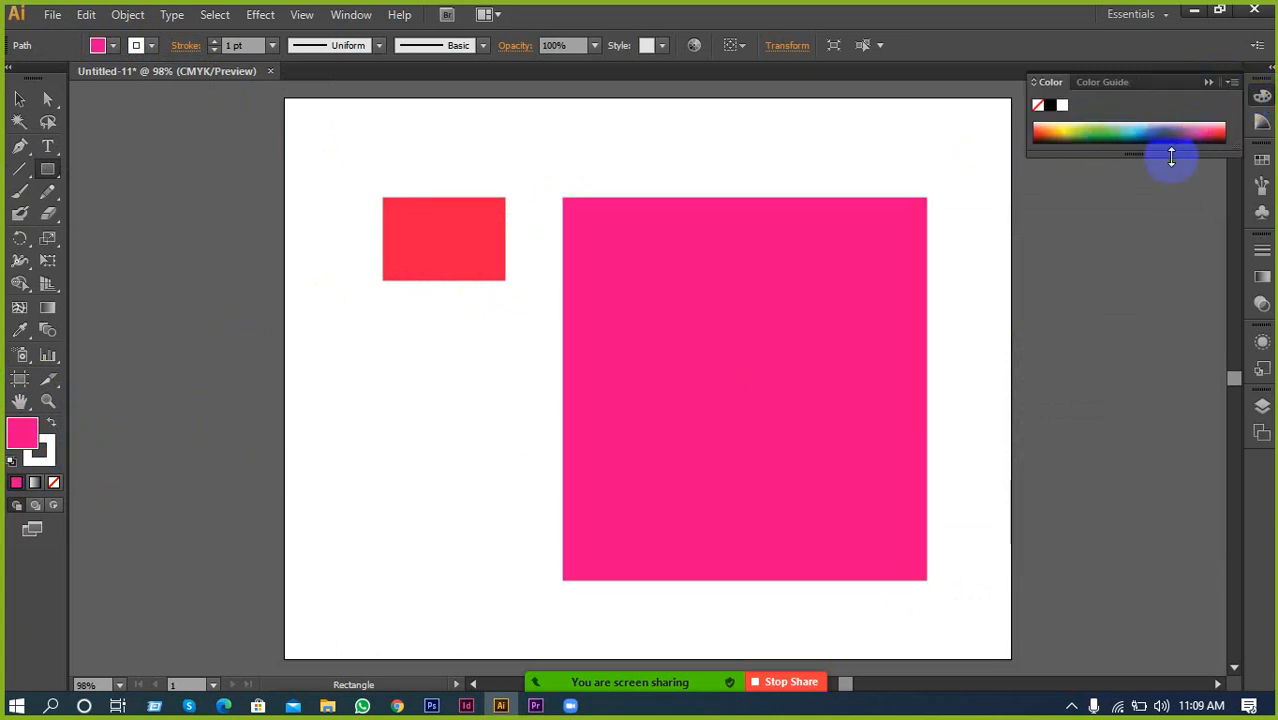
Enlarge the color spectrum and sample different fill colors from it, including yellow-orange, ending with blue
left_click_drag(1170, 156, 1174, 369)
left_click(1035, 252)
left_click(1073, 200)
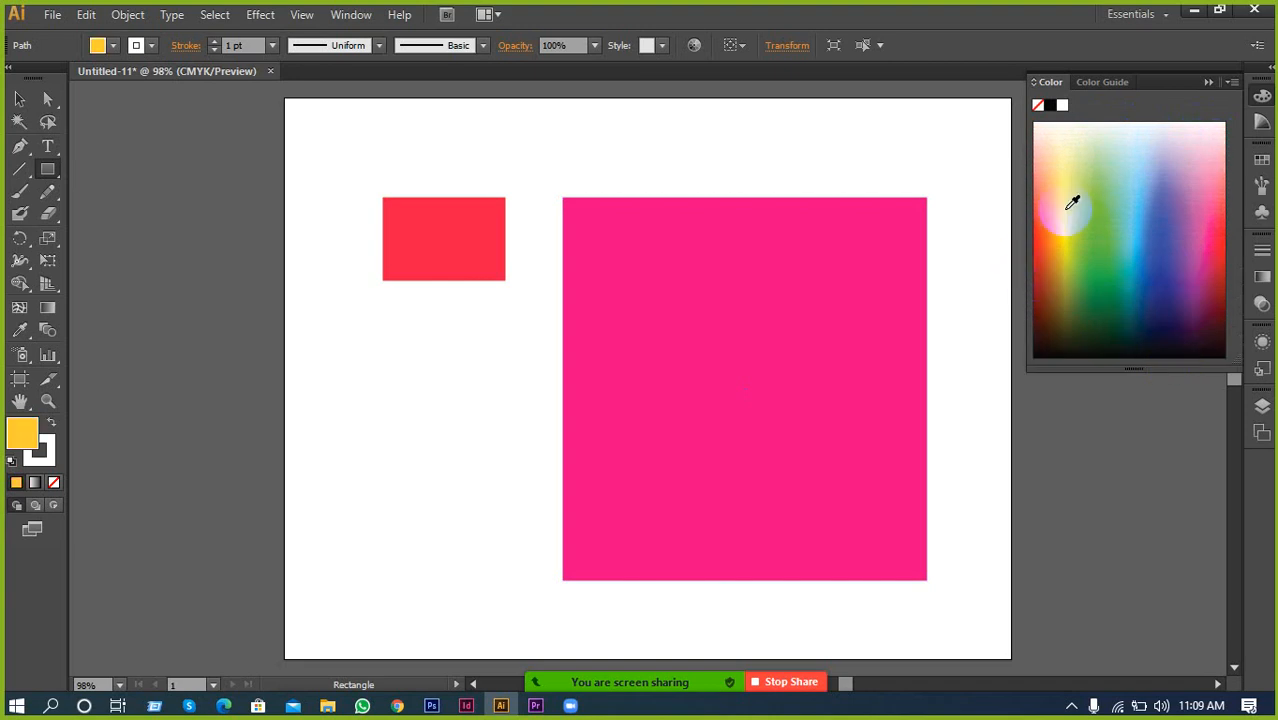
left_click(1153, 194)
left_click(1175, 235)
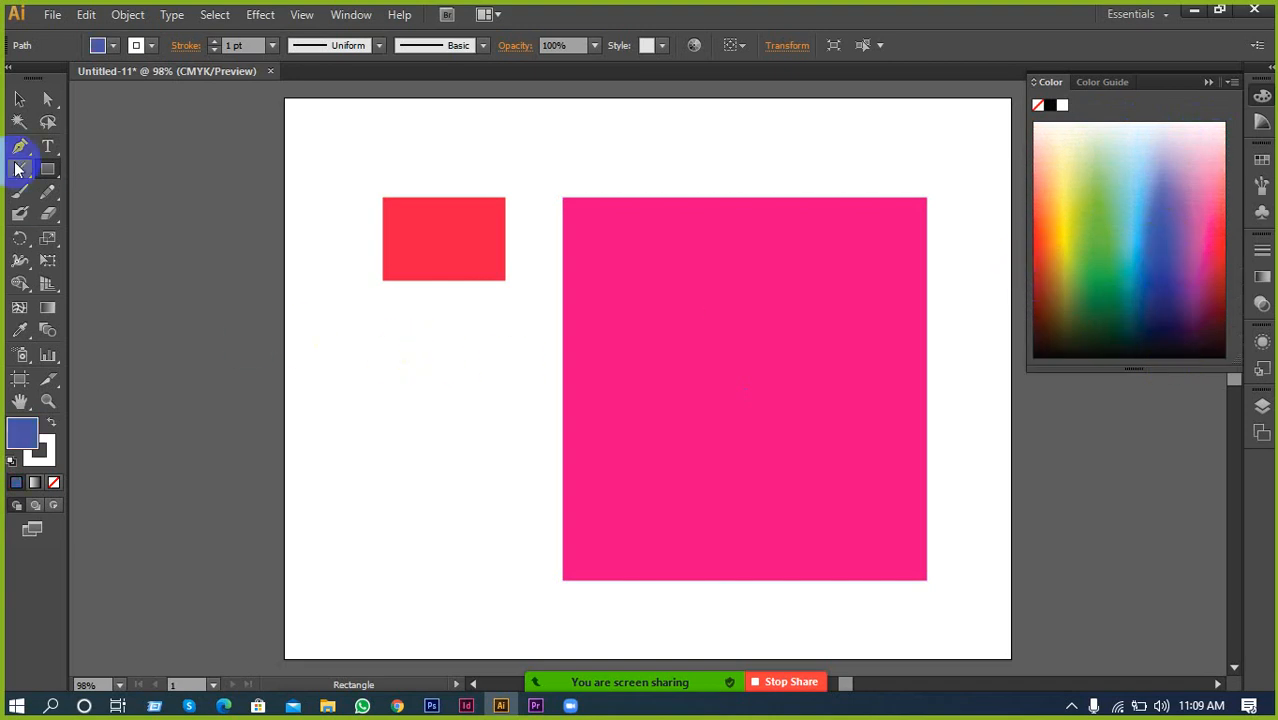
Select the large rectangle and try various fills from the enlarged color spectrum, including yellow and pink
left_click(19, 98)
left_click(630, 292)
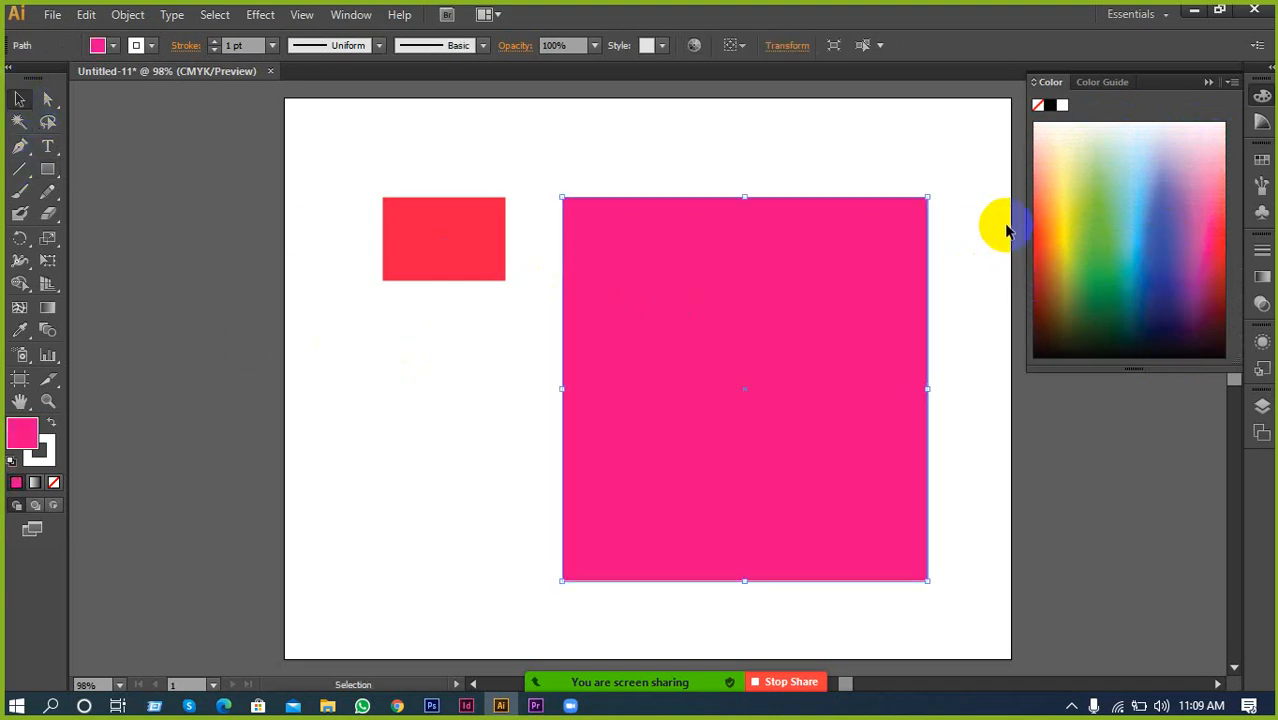
left_click(1107, 211)
left_click(1175, 243)
left_click(1173, 177)
left_click(1050, 217)
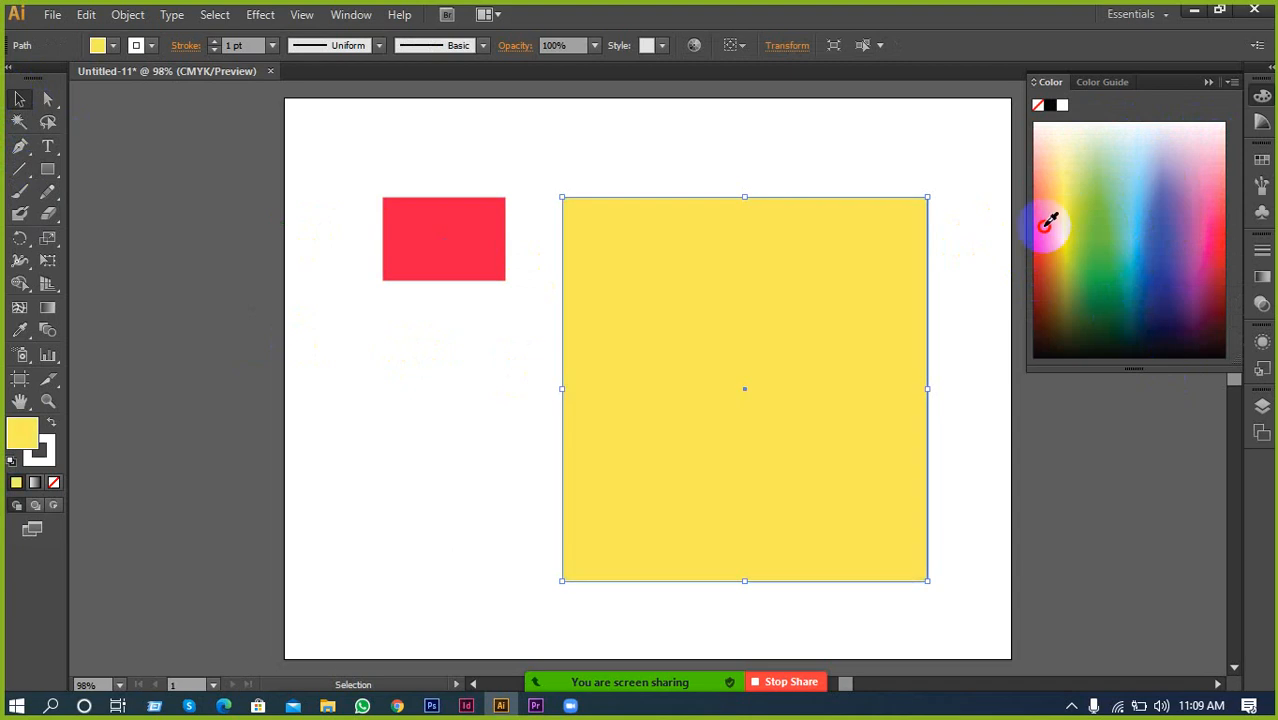
left_click(1038, 250)
left_click(1068, 305)
left_click(1193, 280)
left_click(1164, 134)
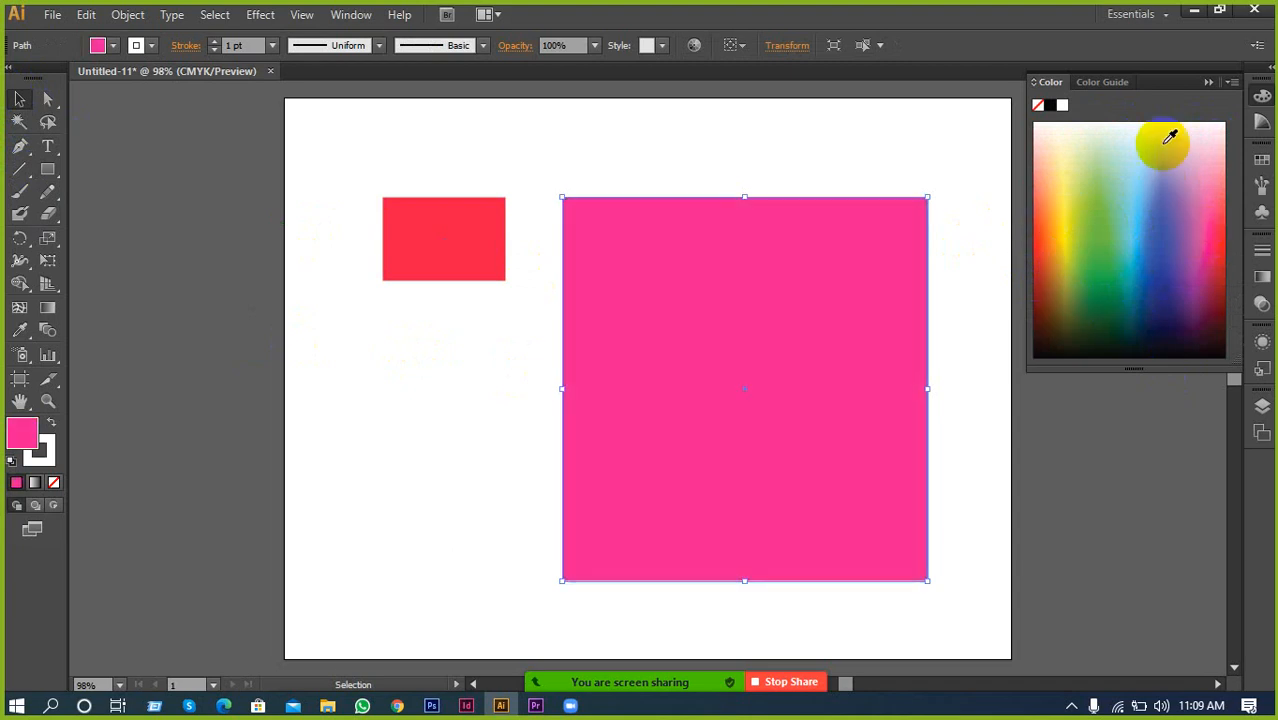
Show the color guide and duplicate the large pink rectangle slightly to its left, overlapping the original
left_click(1101, 84)
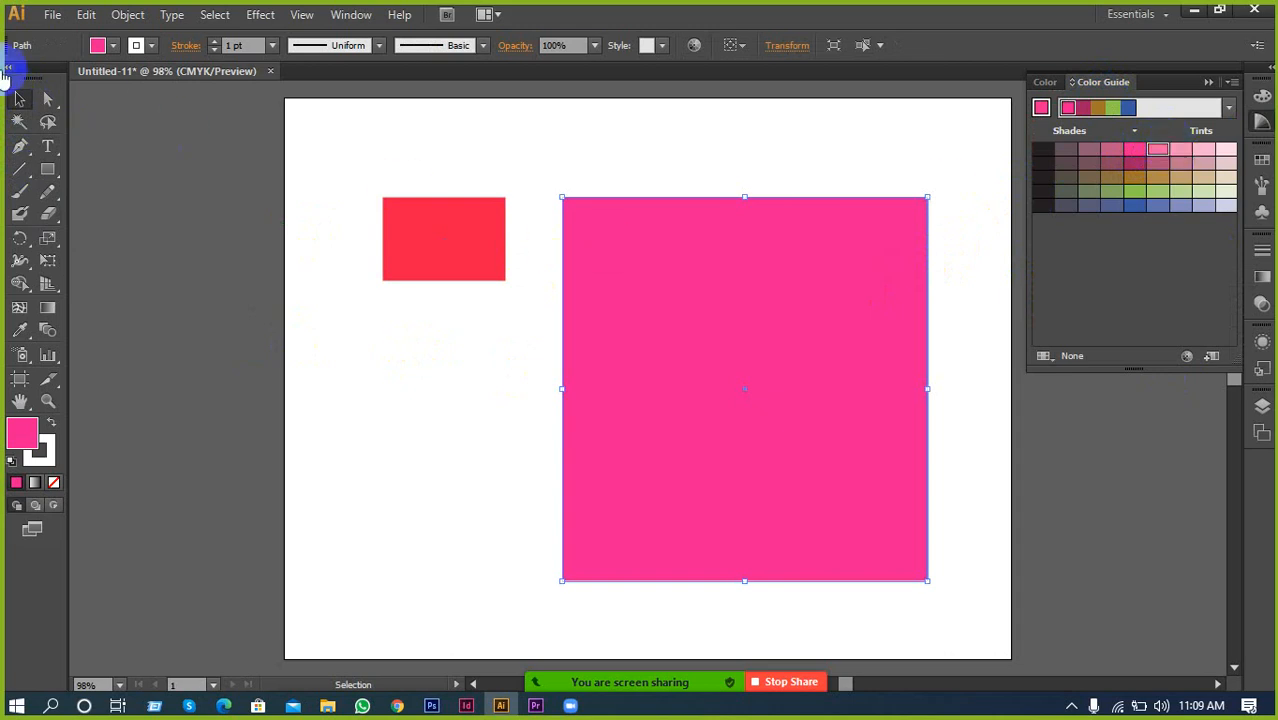
left_click(28, 100)
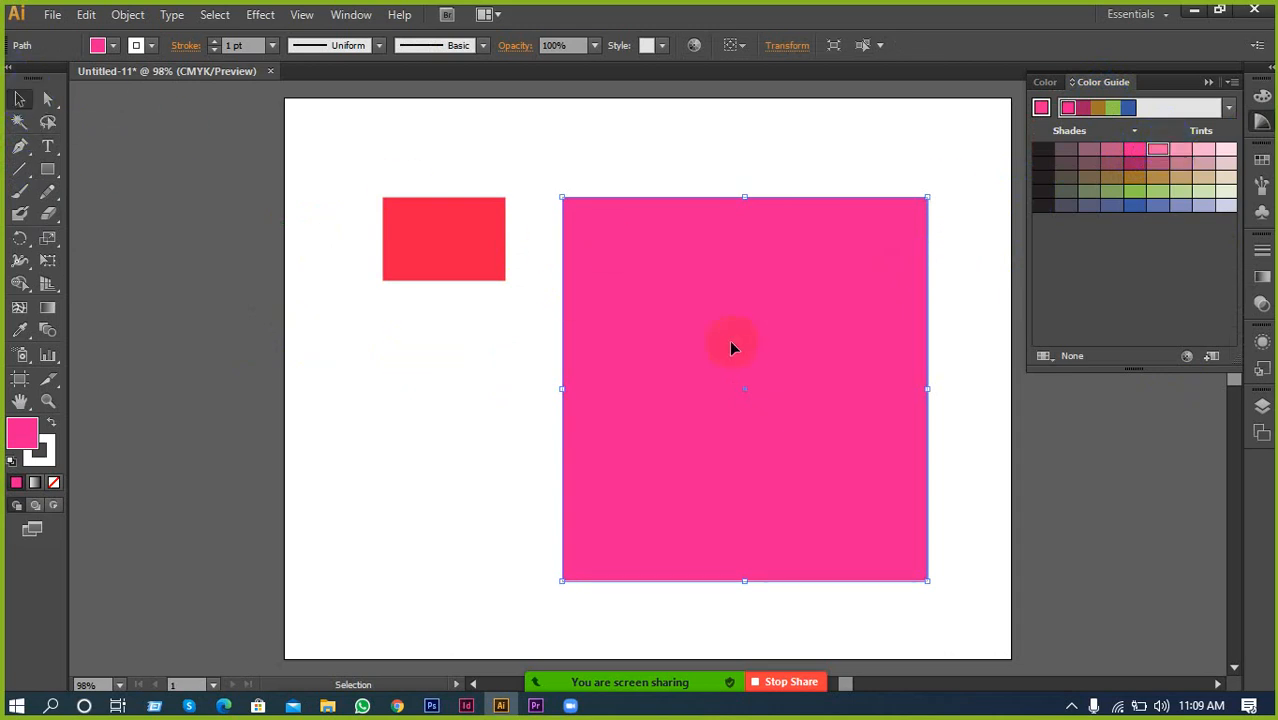
left_click_drag(757, 350, 717, 352)
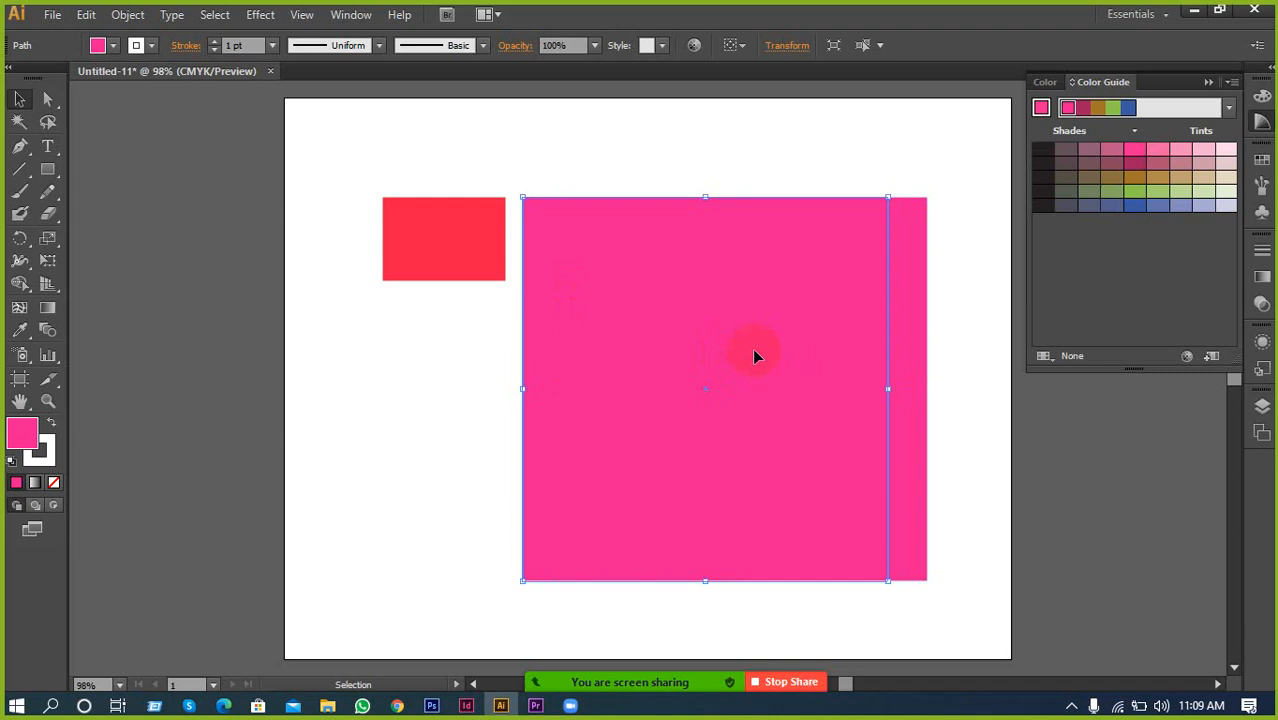
left_click(905, 337)
left_click(965, 285)
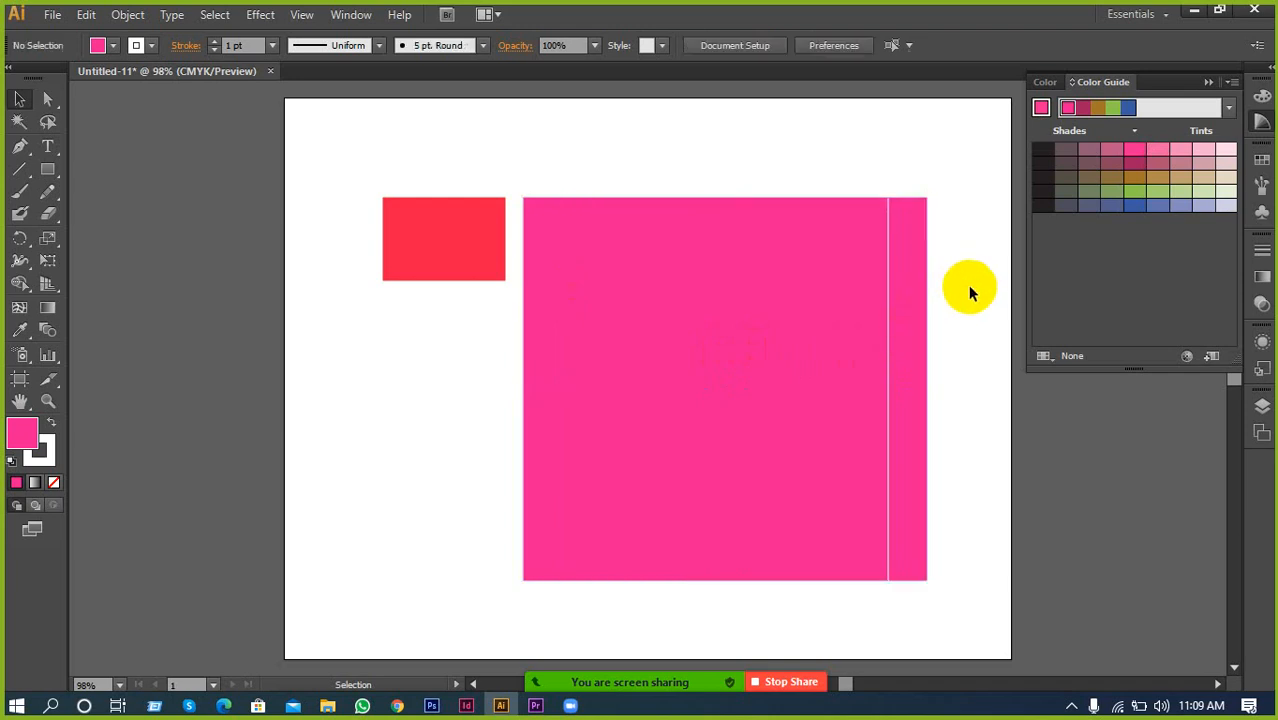
left_click(927, 338)
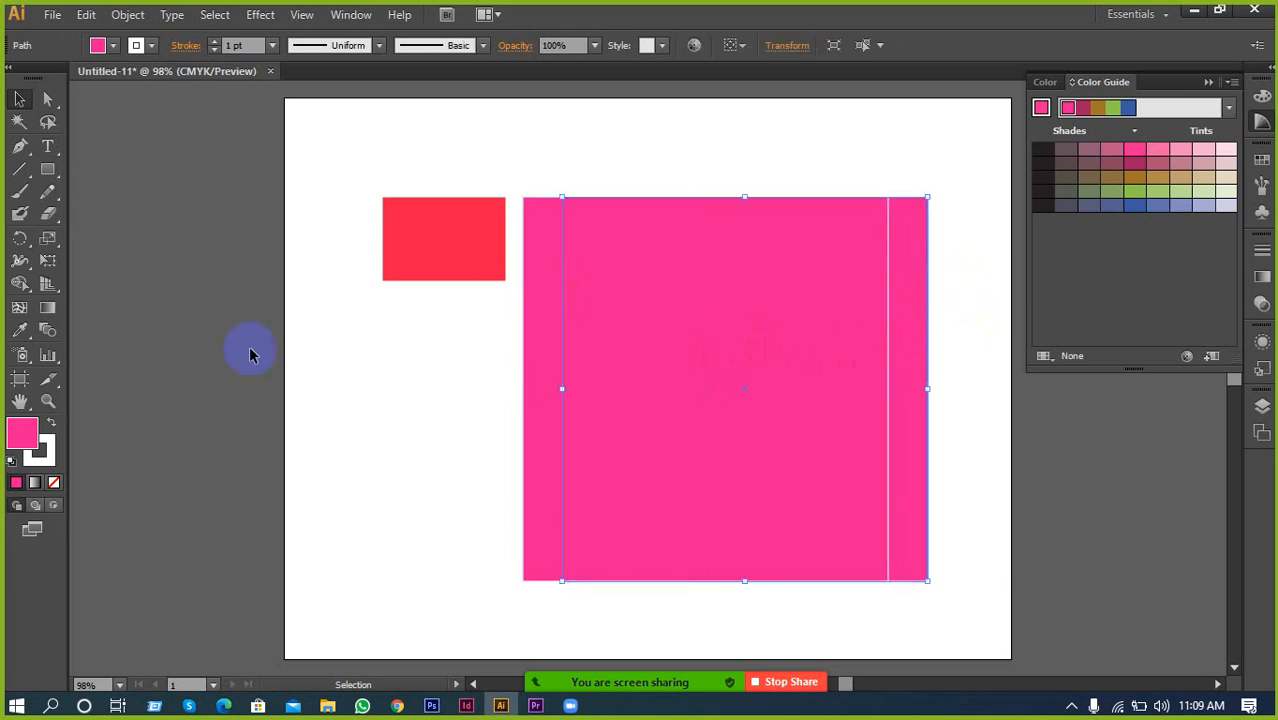
Remove the stroke from both overlapping large pink rectangles
mouse_move(467, 446)
left_mouse_down()
mouse_move(695, 483)
mouse_move(735, 515)
left_mouse_up()
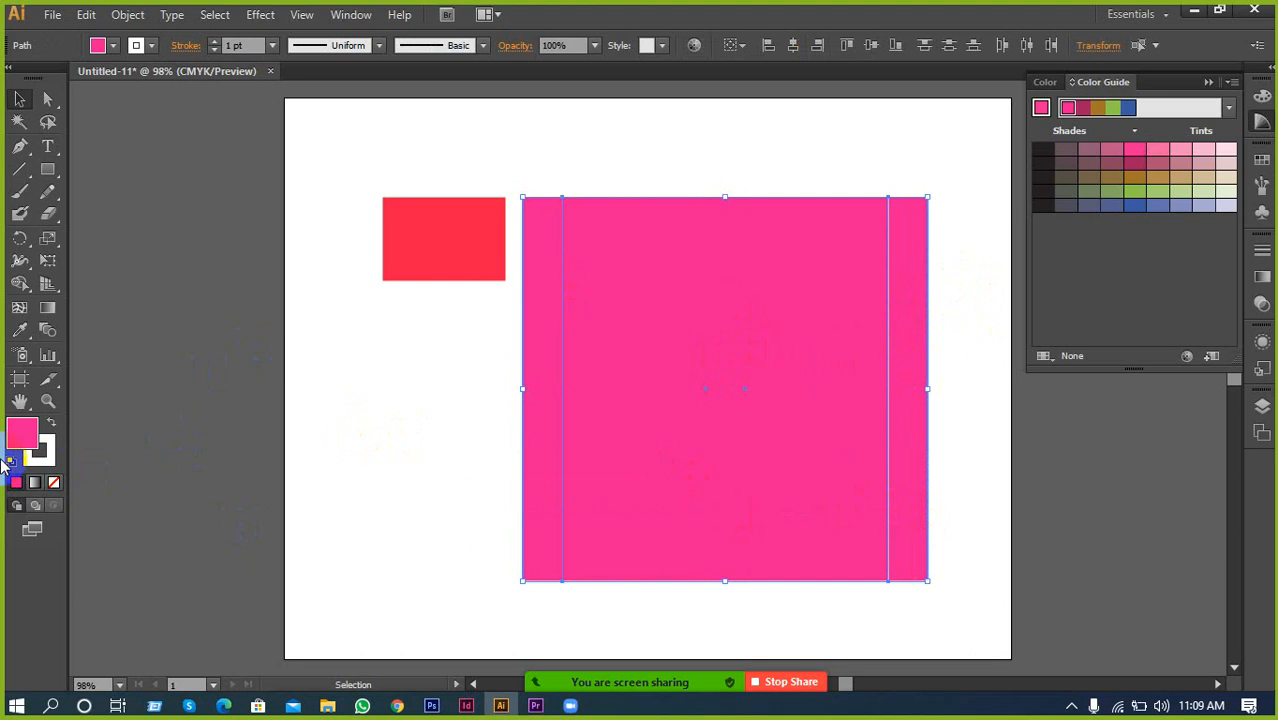
left_click(40, 452)
left_click(54, 481)
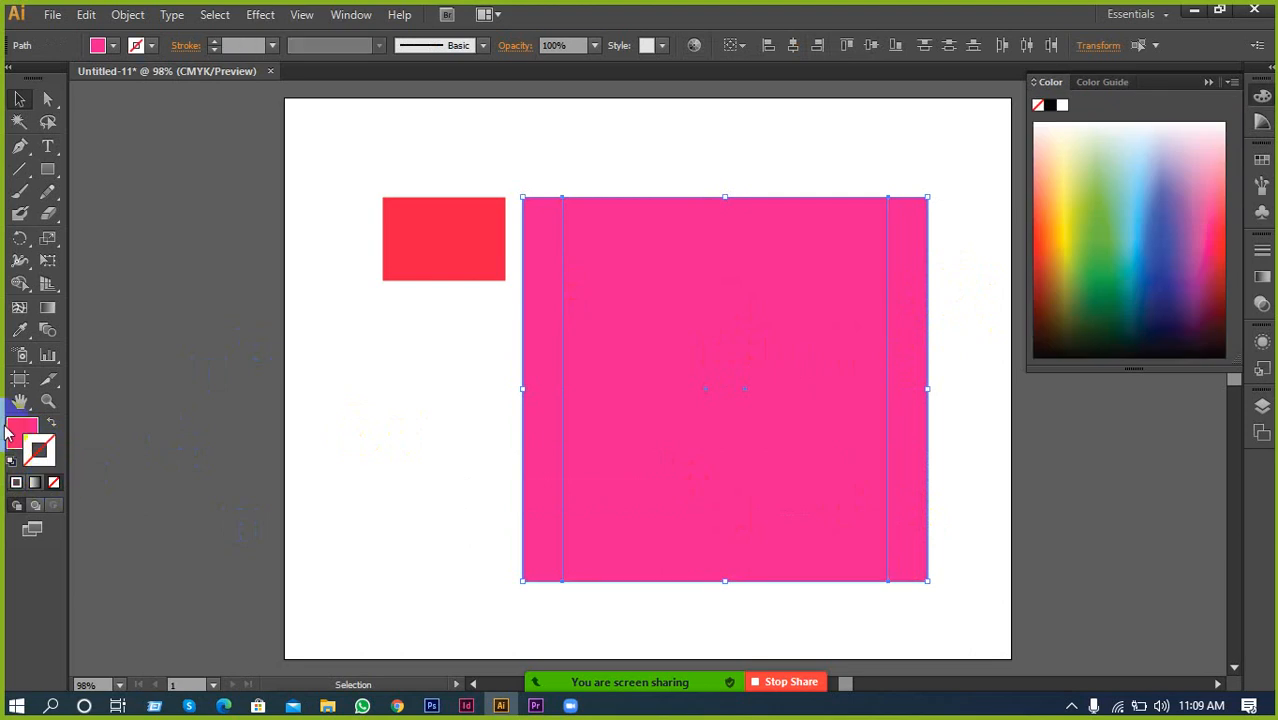
left_click(882, 408)
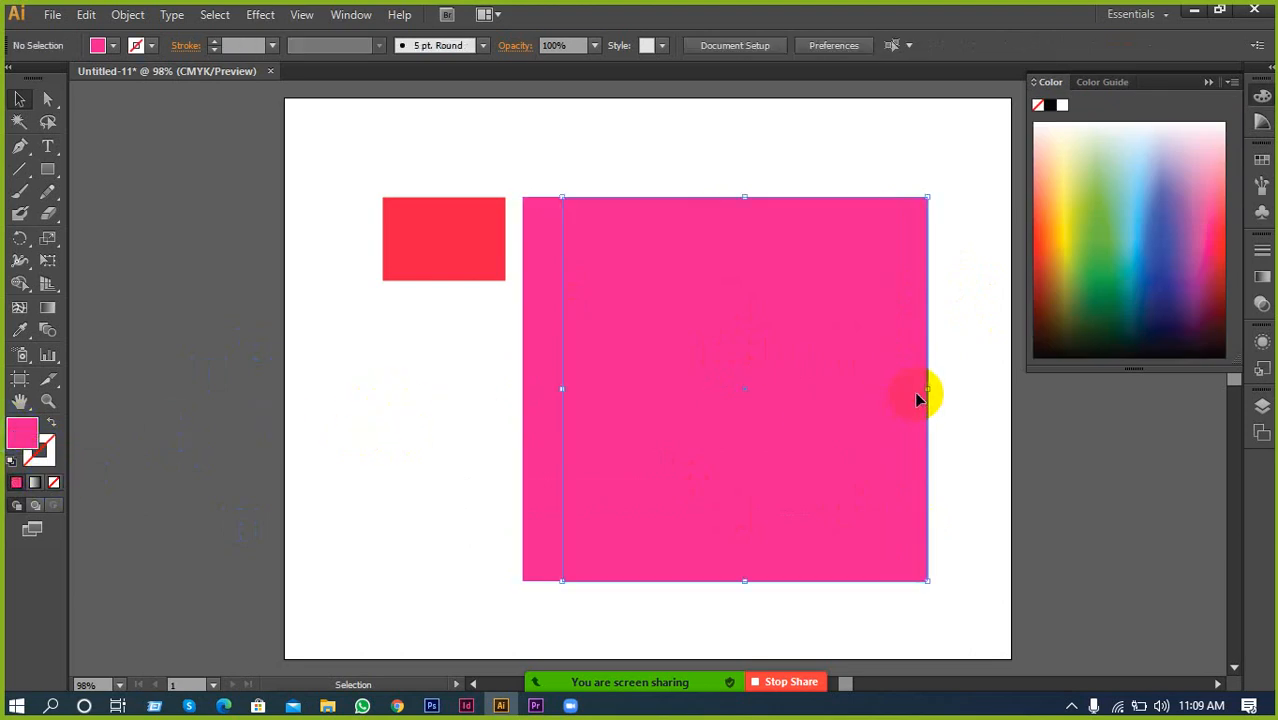
Try color guide shades on the front pink rectangle, first a muted dark pink, ending with a lighter pink
left_click(527, 434)
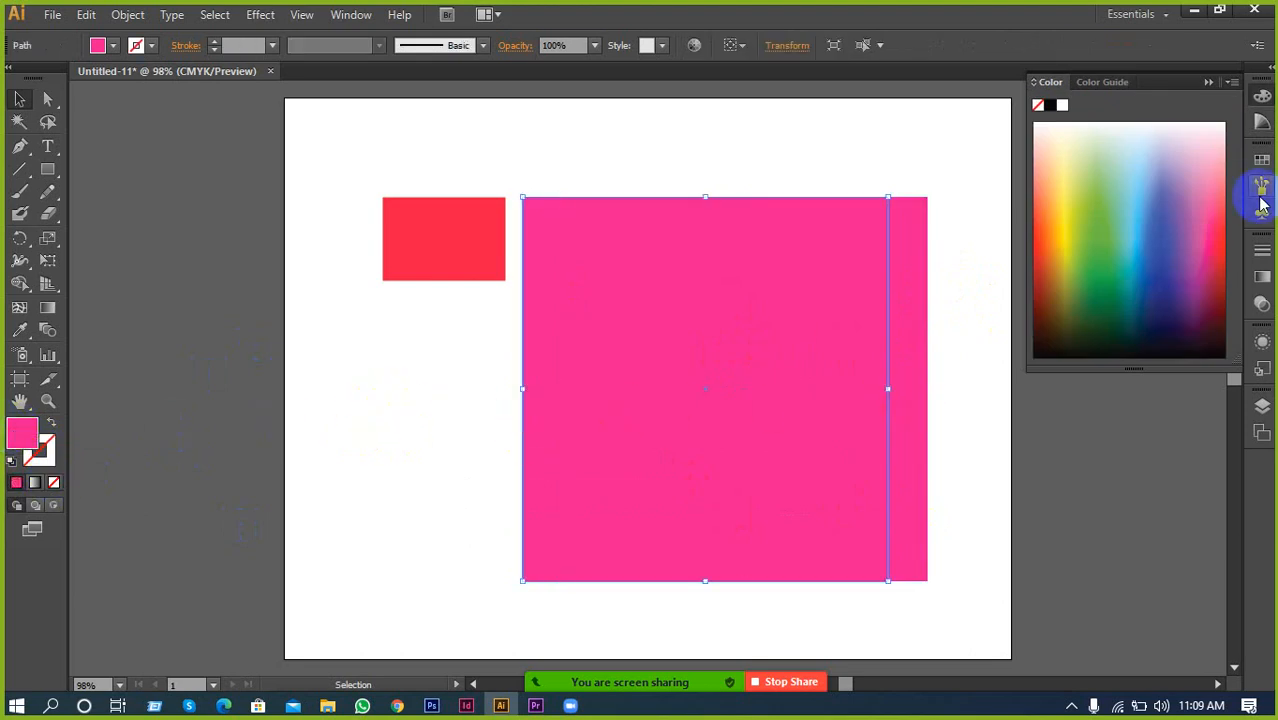
left_click(1104, 82)
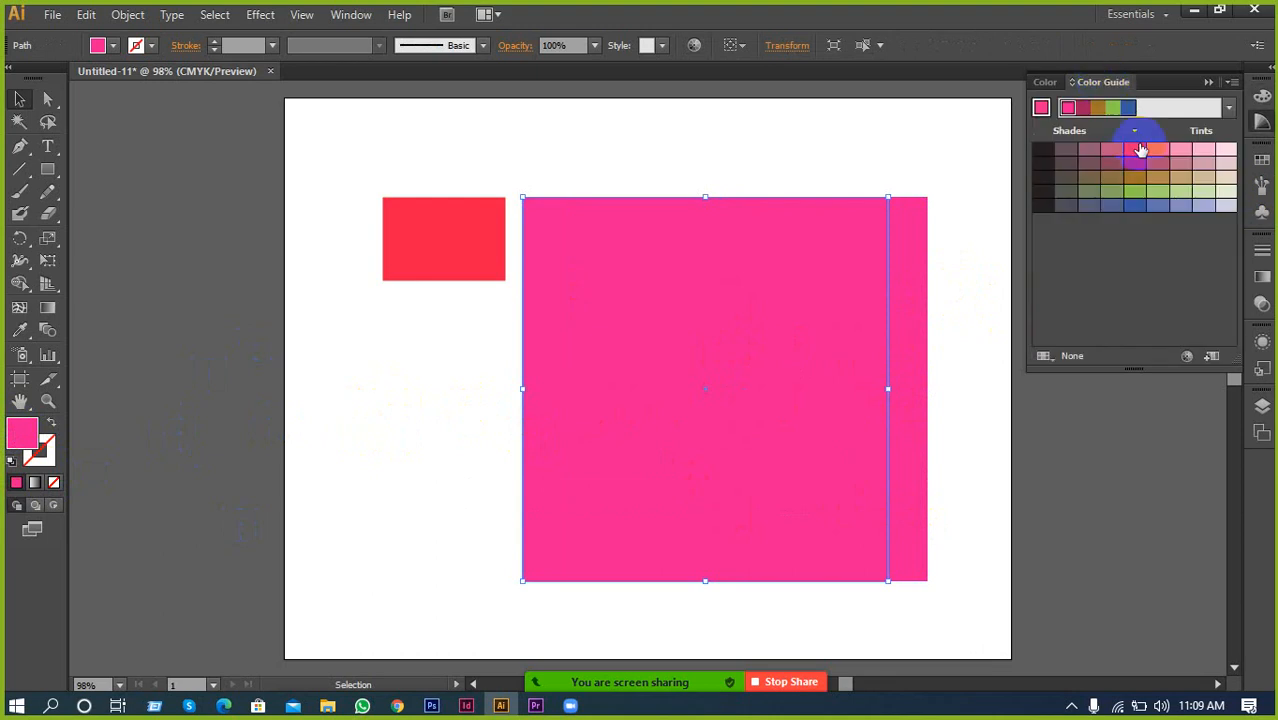
left_click(988, 233)
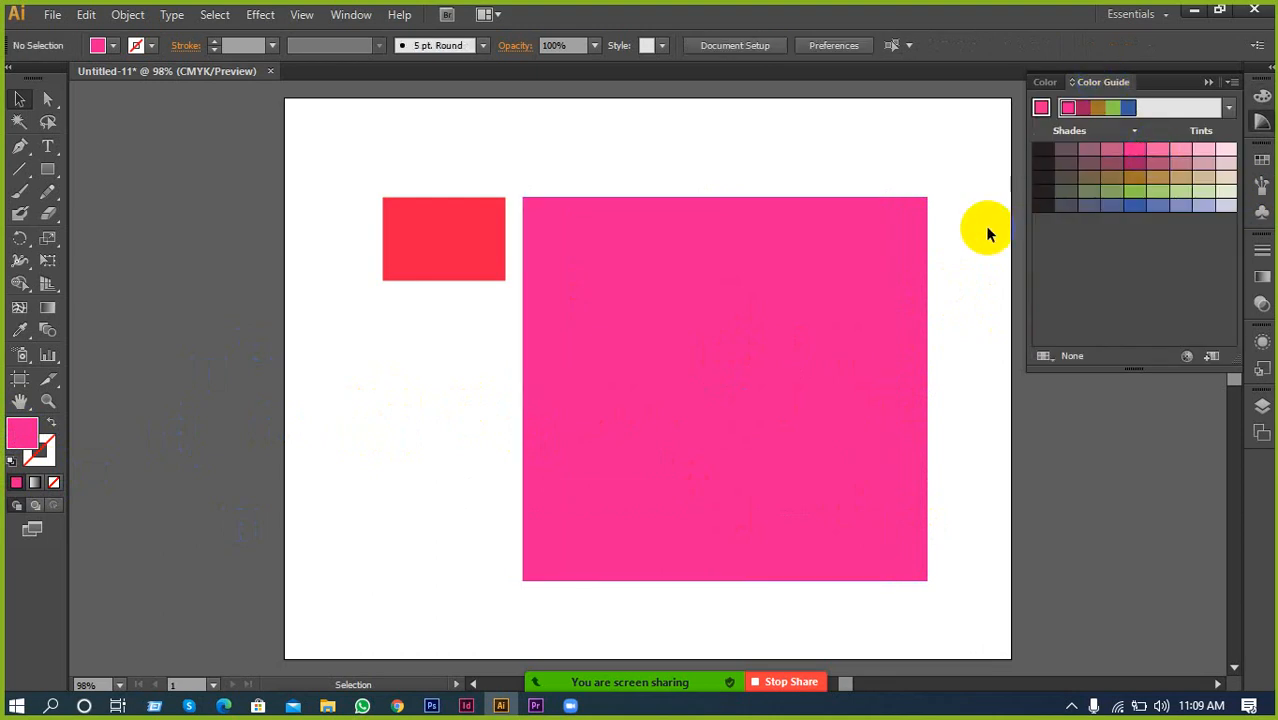
left_click(531, 322)
left_click(1120, 150)
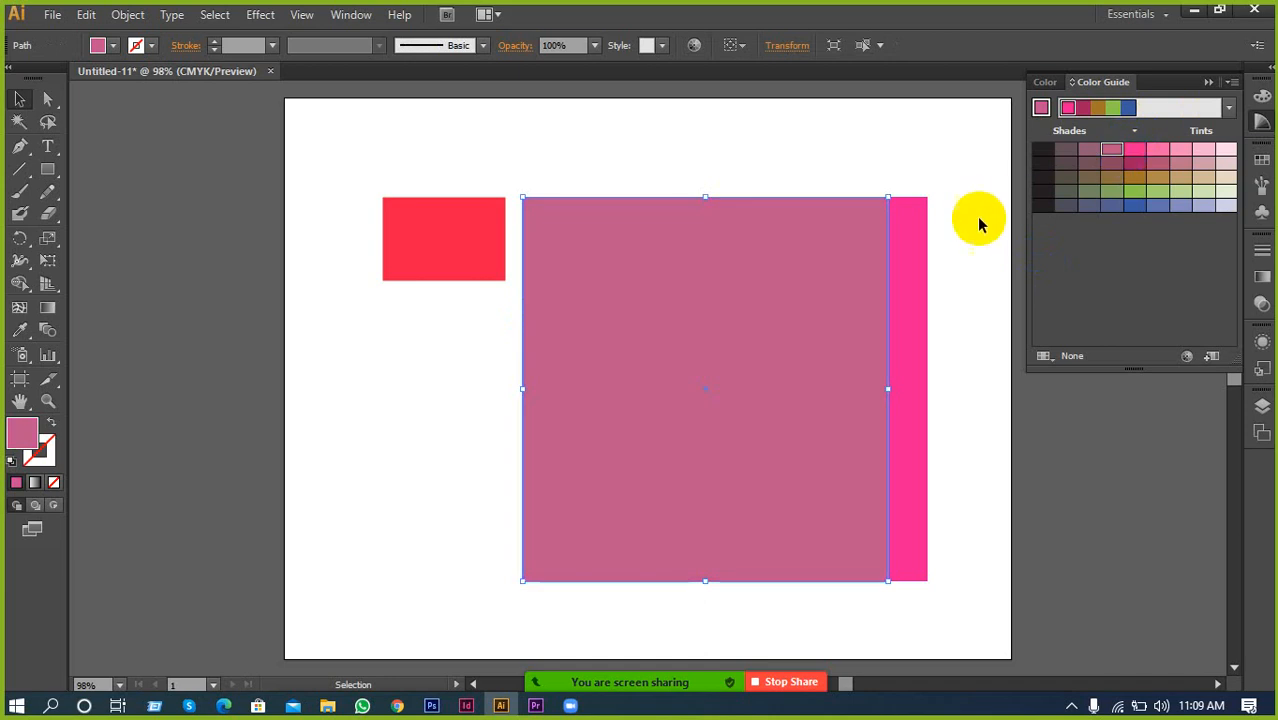
left_click(1158, 150)
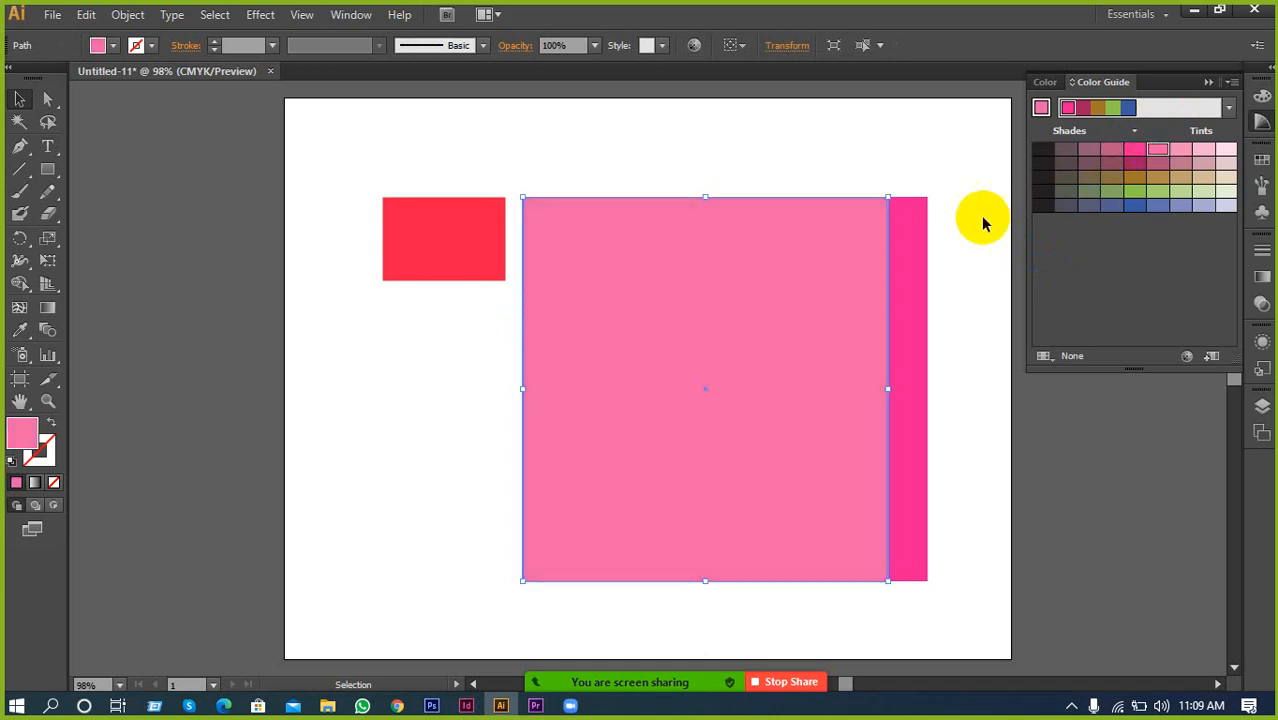
left_click(958, 237)
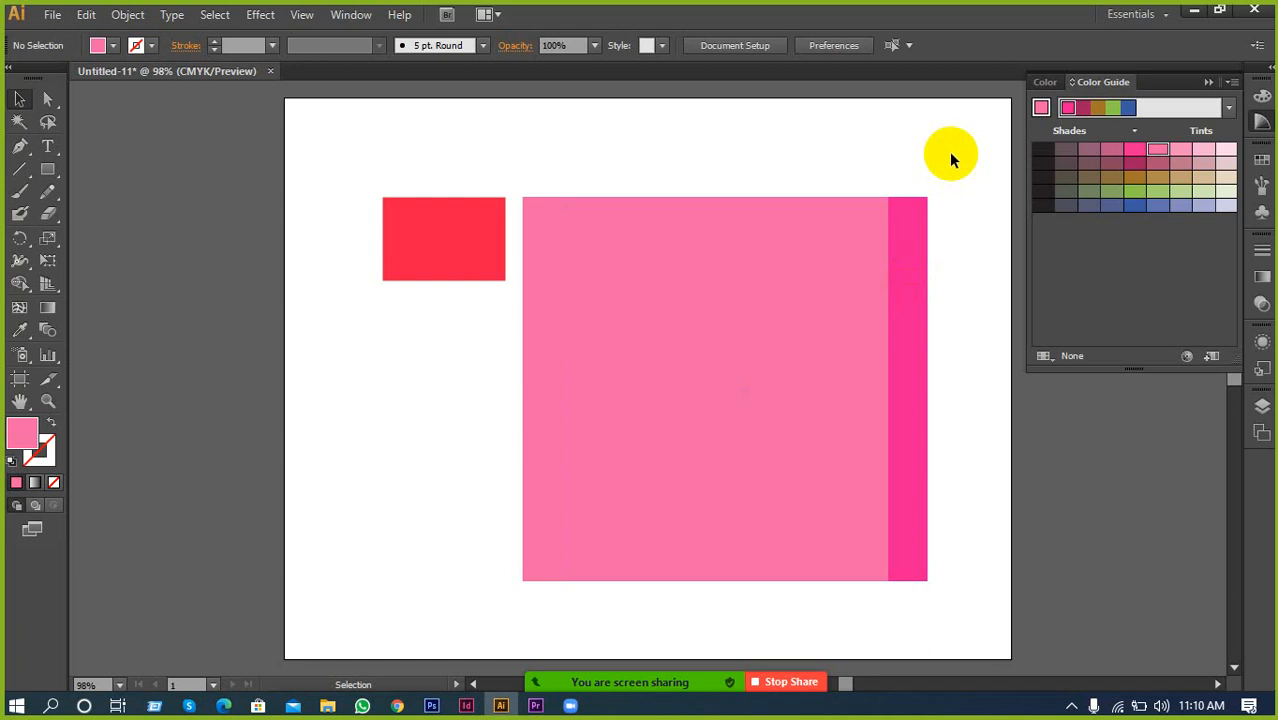
Delete all the rectangles from the artboard and collapse the color guide
left_click(897, 415)
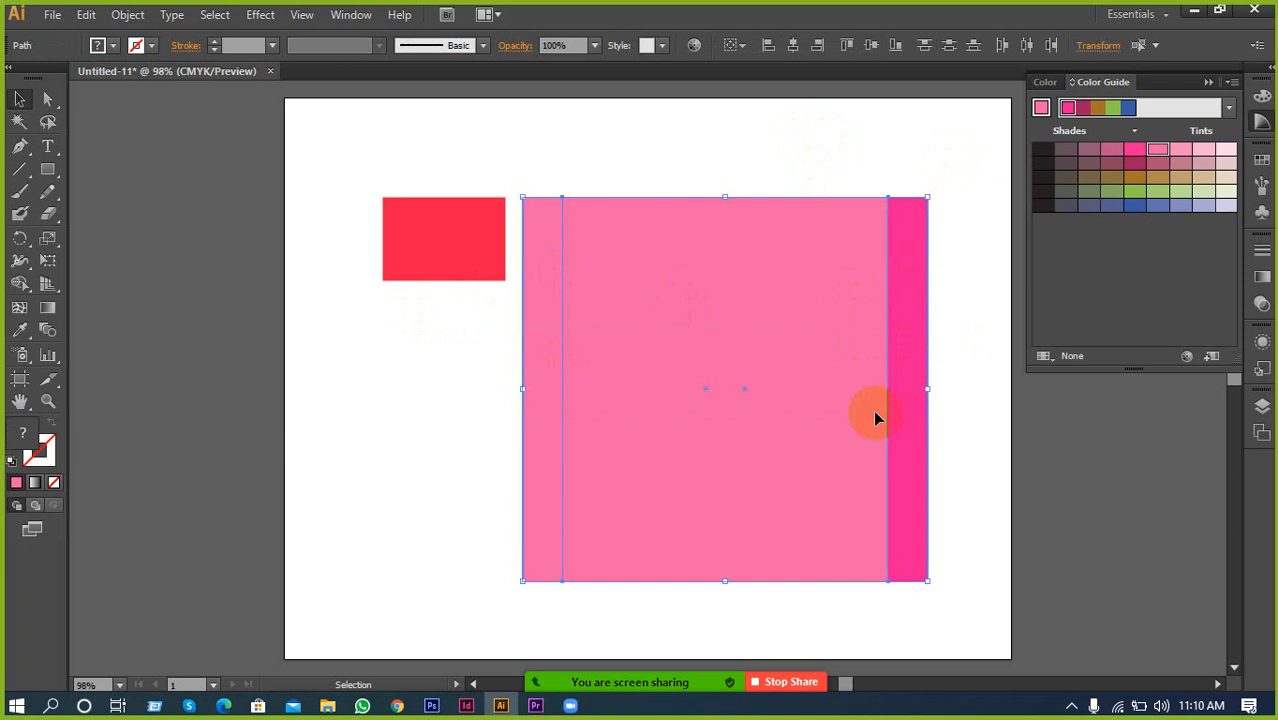
left_click(884, 160)
left_click(460, 405)
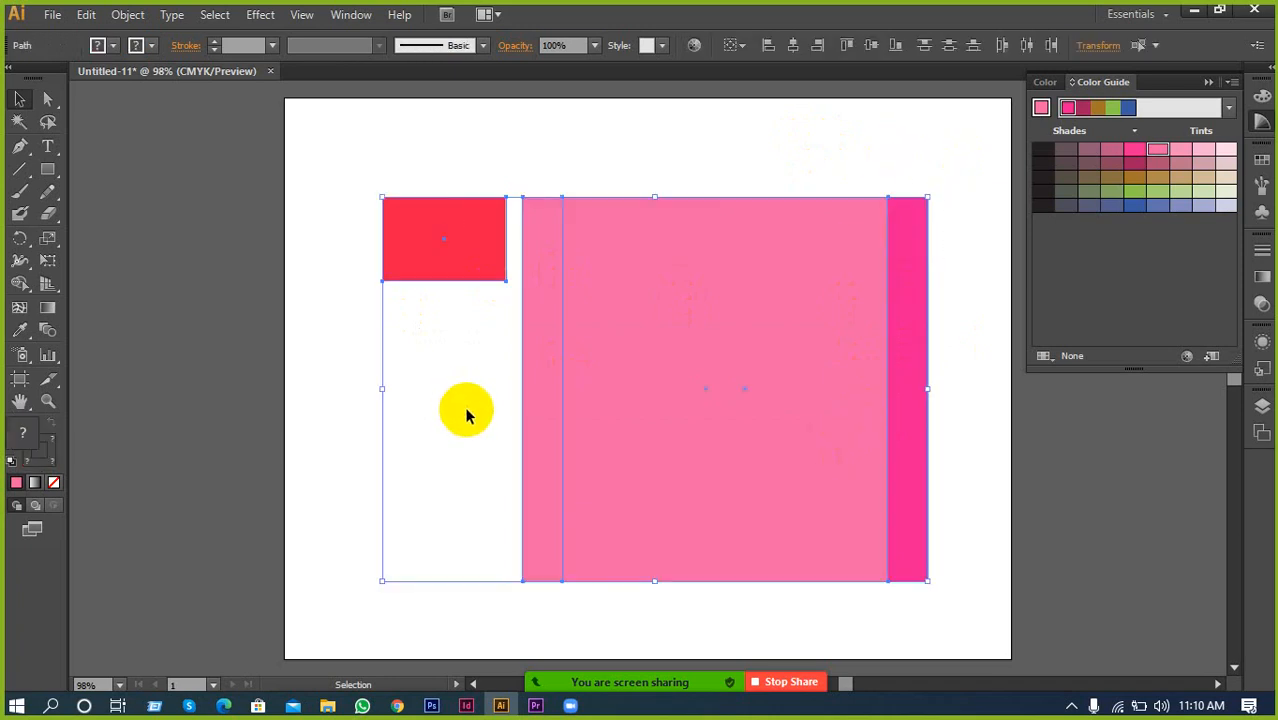
key("Delete")
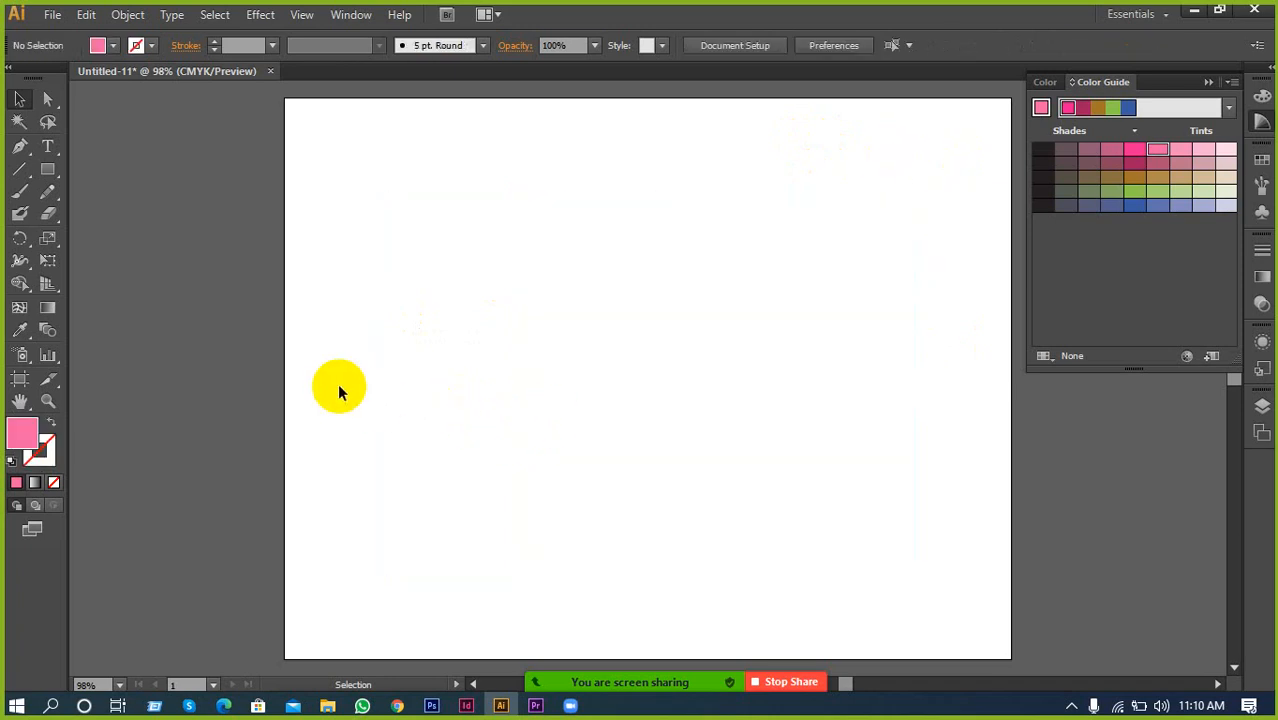
left_click(1207, 82)
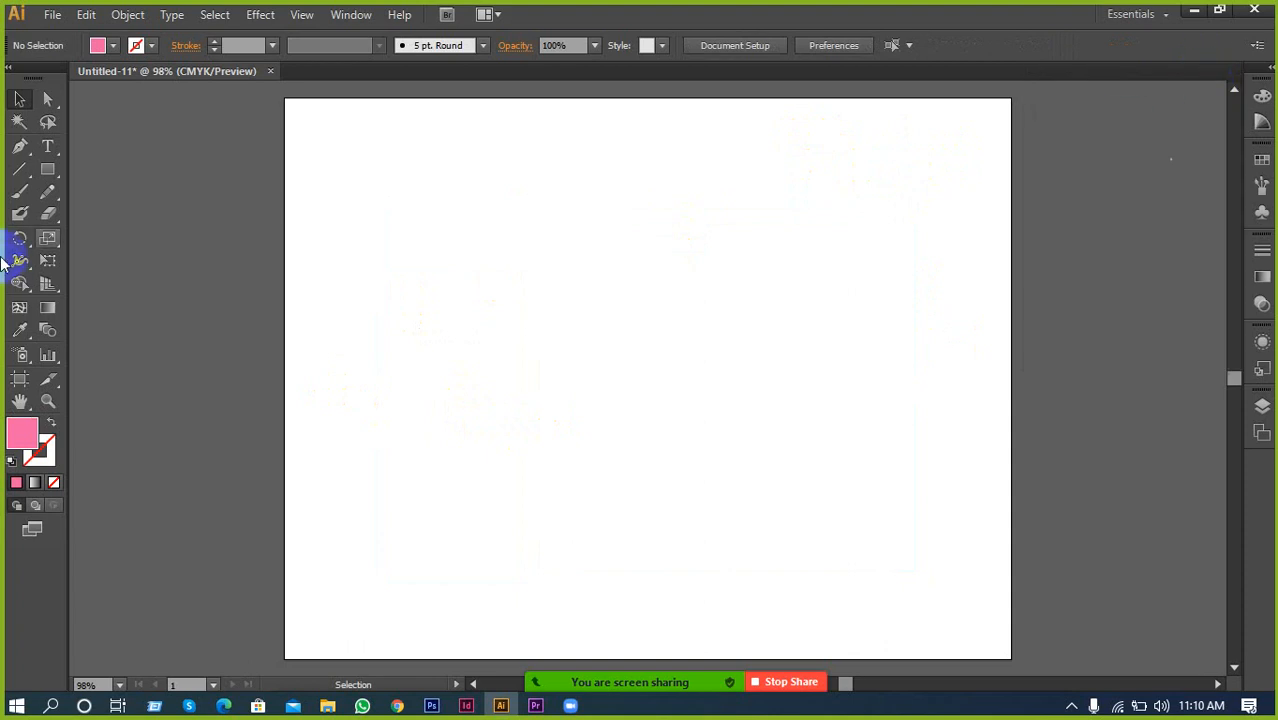
Draw a large rectangle in the middle of the artboard and show the color swatches
left_click(47, 170)
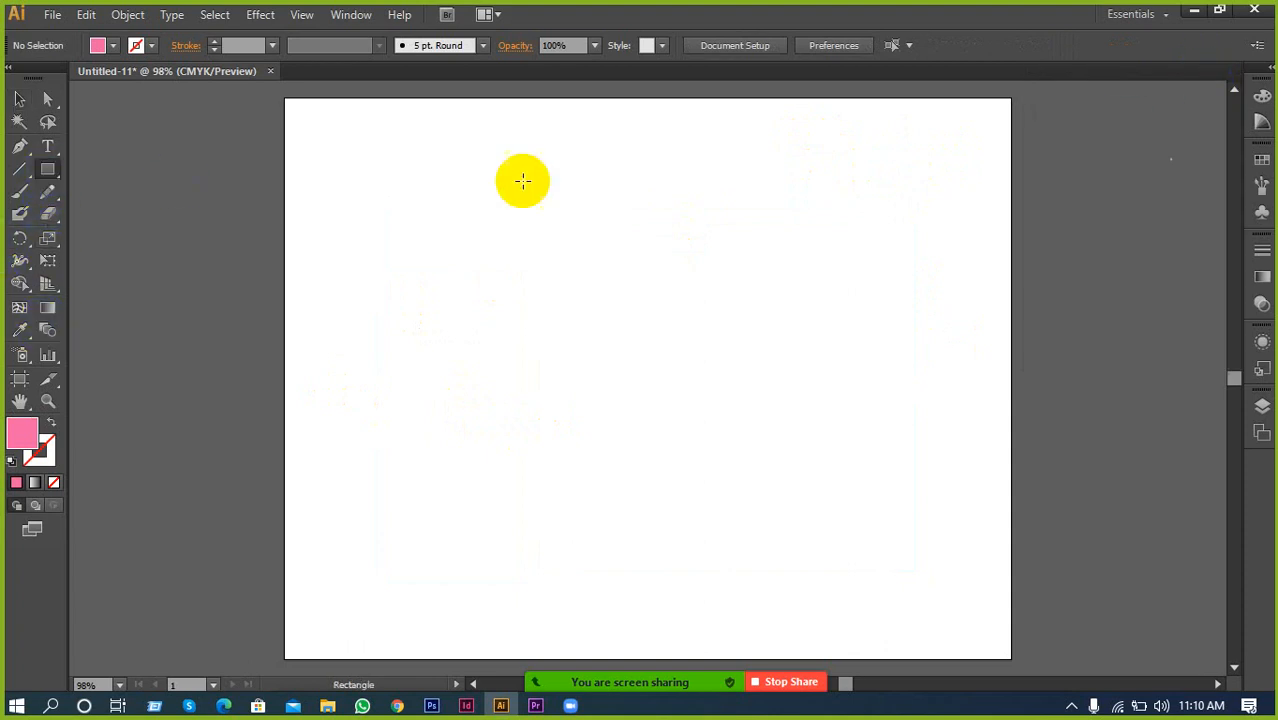
left_click_drag(414, 173, 866, 559)
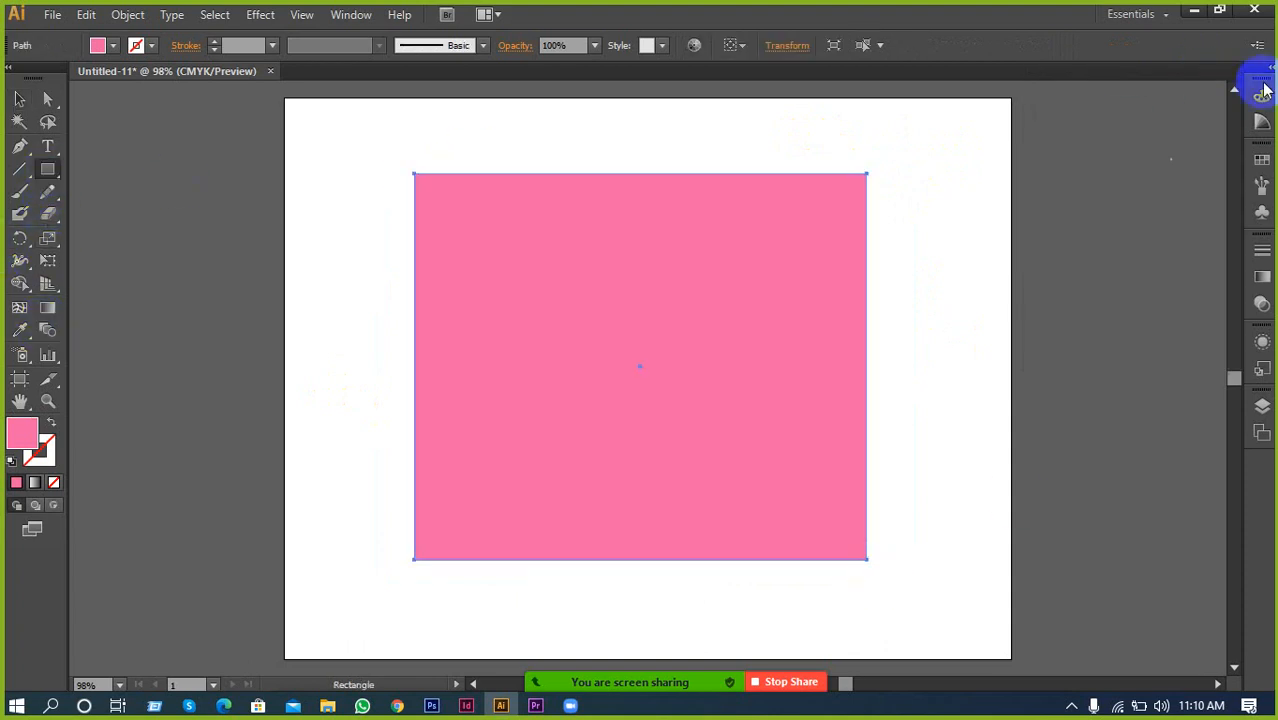
left_click(1261, 122)
left_click(1260, 97)
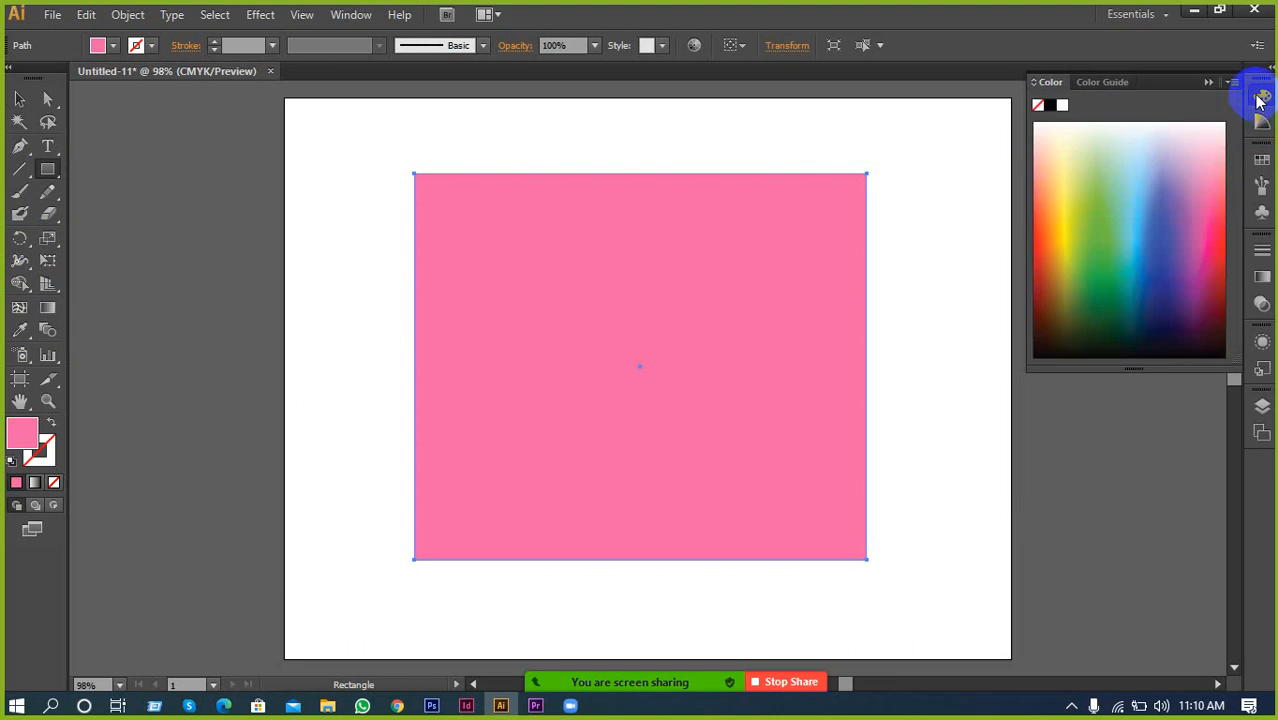
left_click(1261, 160)
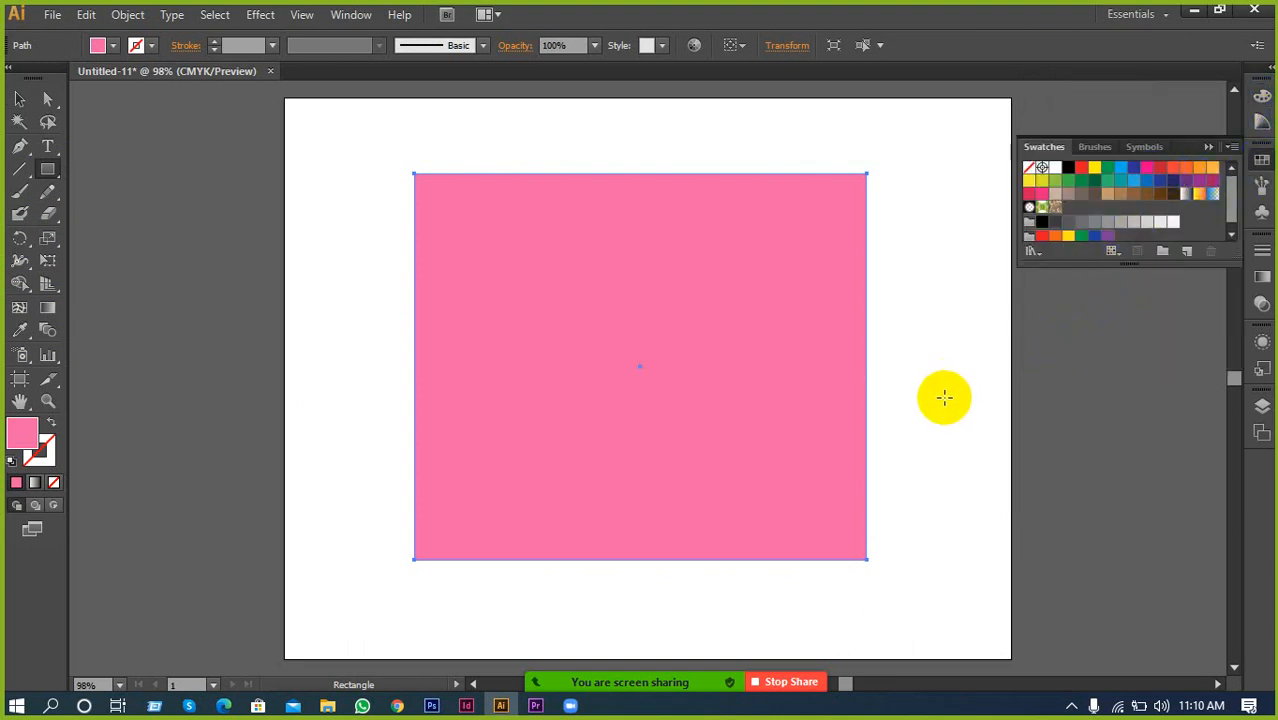
Try several swatch fills on the rectangle, including yellow and dark red, ending with light orange, and collapse the swatches
left_click(1084, 169)
left_click(1095, 169)
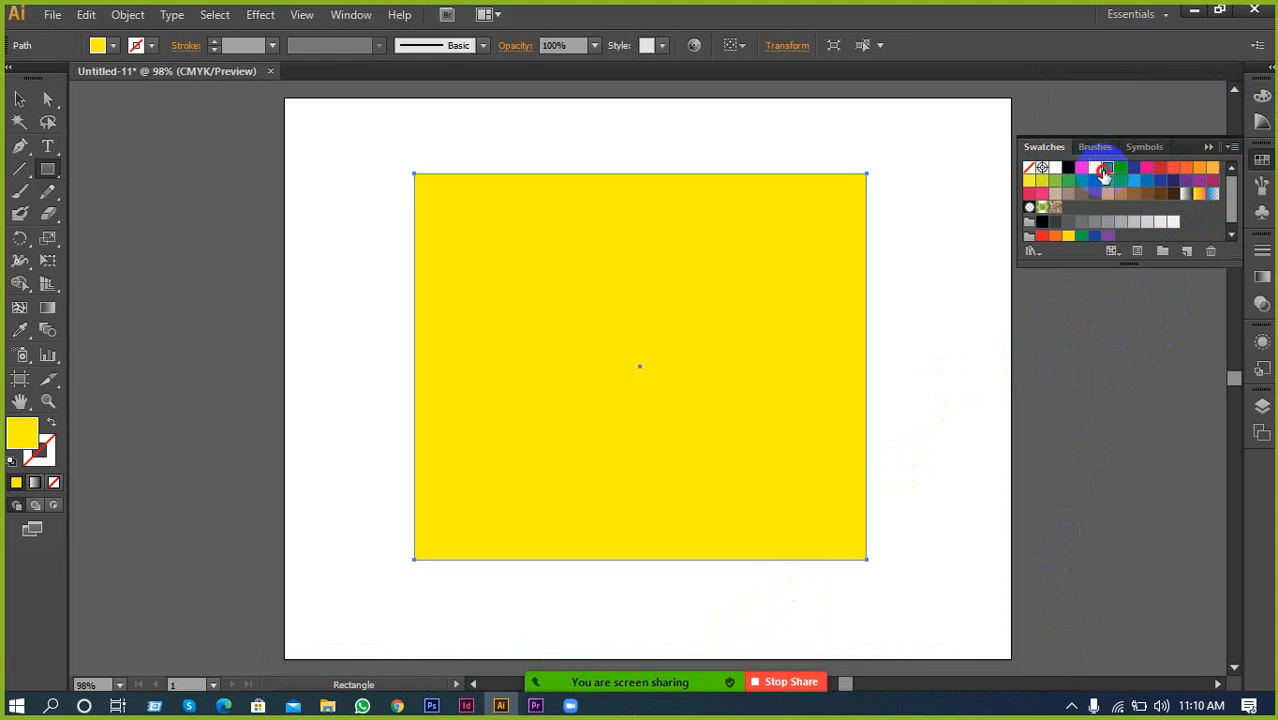
left_click(1105, 171)
left_click(1121, 170)
left_click(1134, 170)
left_click(1162, 168)
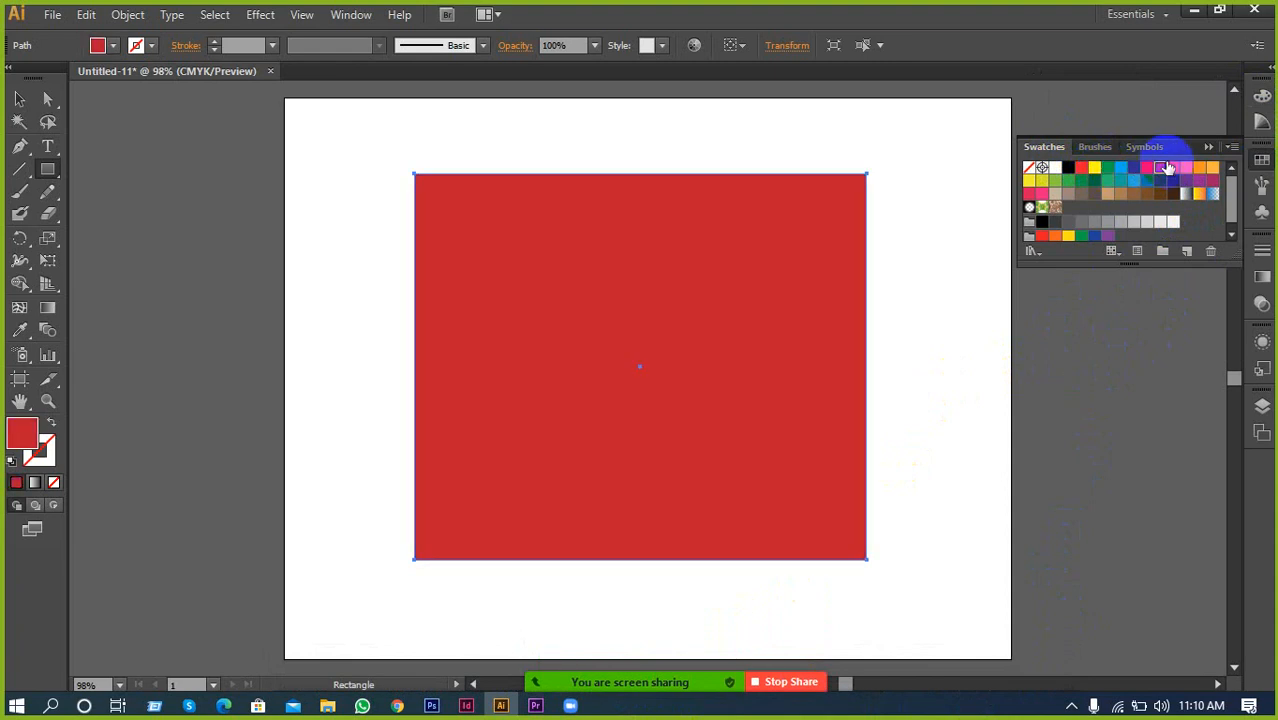
left_click(1173, 169)
left_click(1186, 170)
left_click(1199, 170)
left_click(1210, 170)
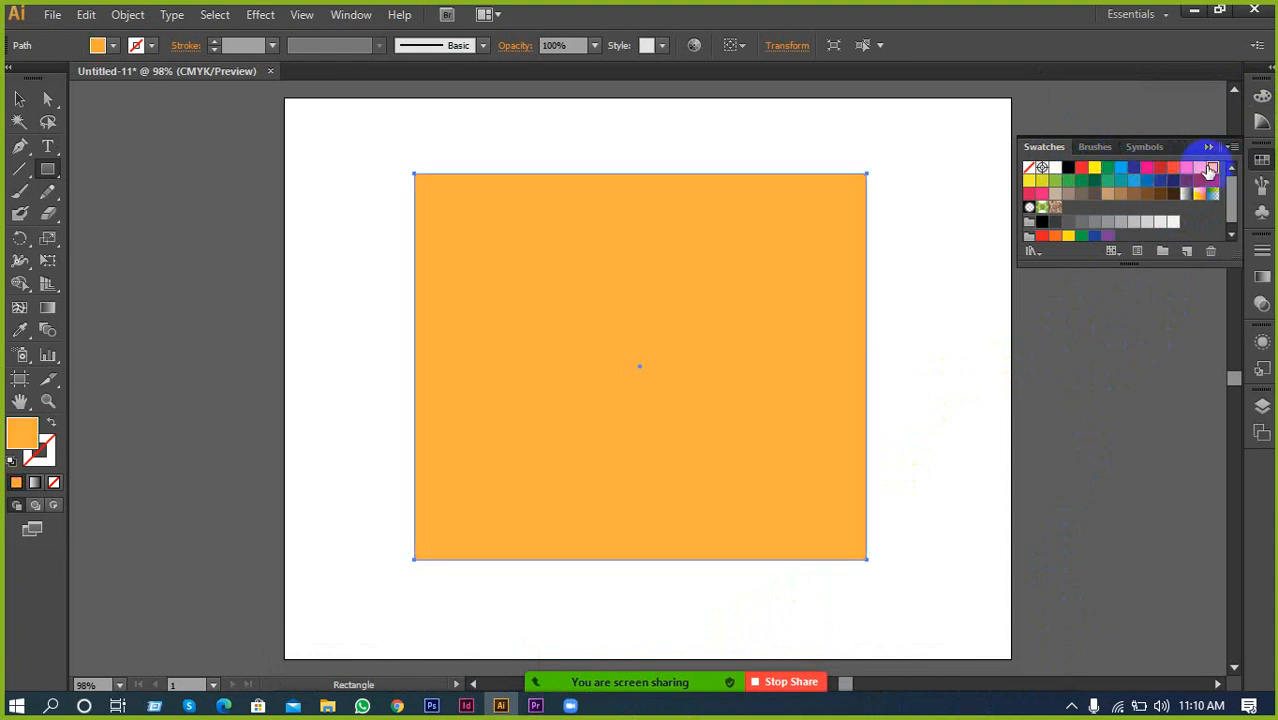
left_click(1207, 148)
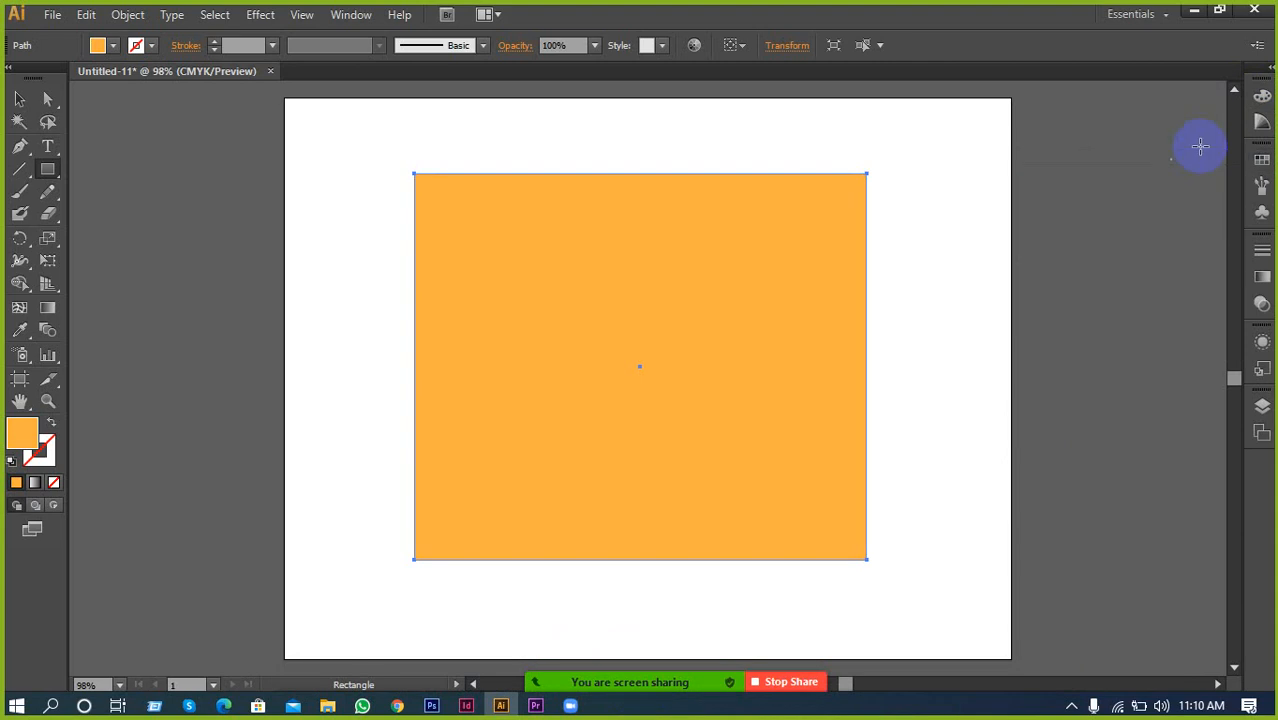
Delete the orange rectangle and draw a rounded rectangle about 6.6 in wide and 3.9 in high
left_click(20, 98)
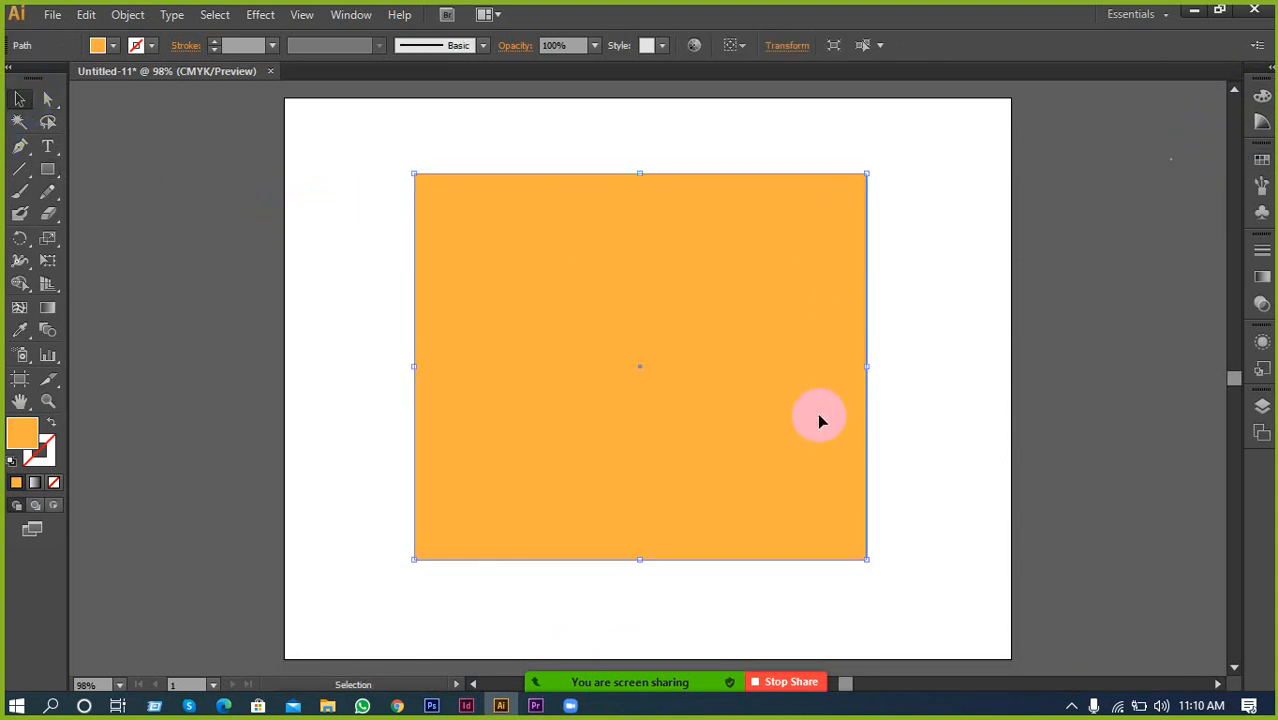
key("Delete")
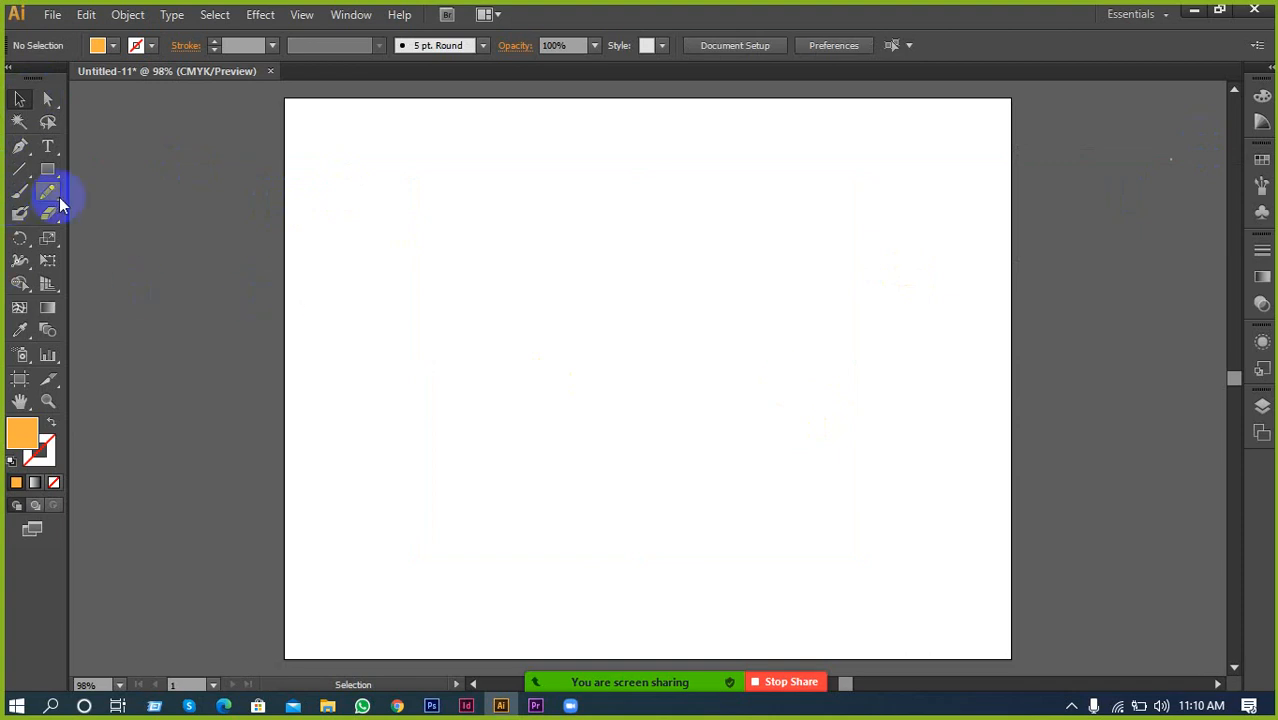
left_click_drag(50, 172, 91, 190)
left_click_drag(468, 220, 902, 477)
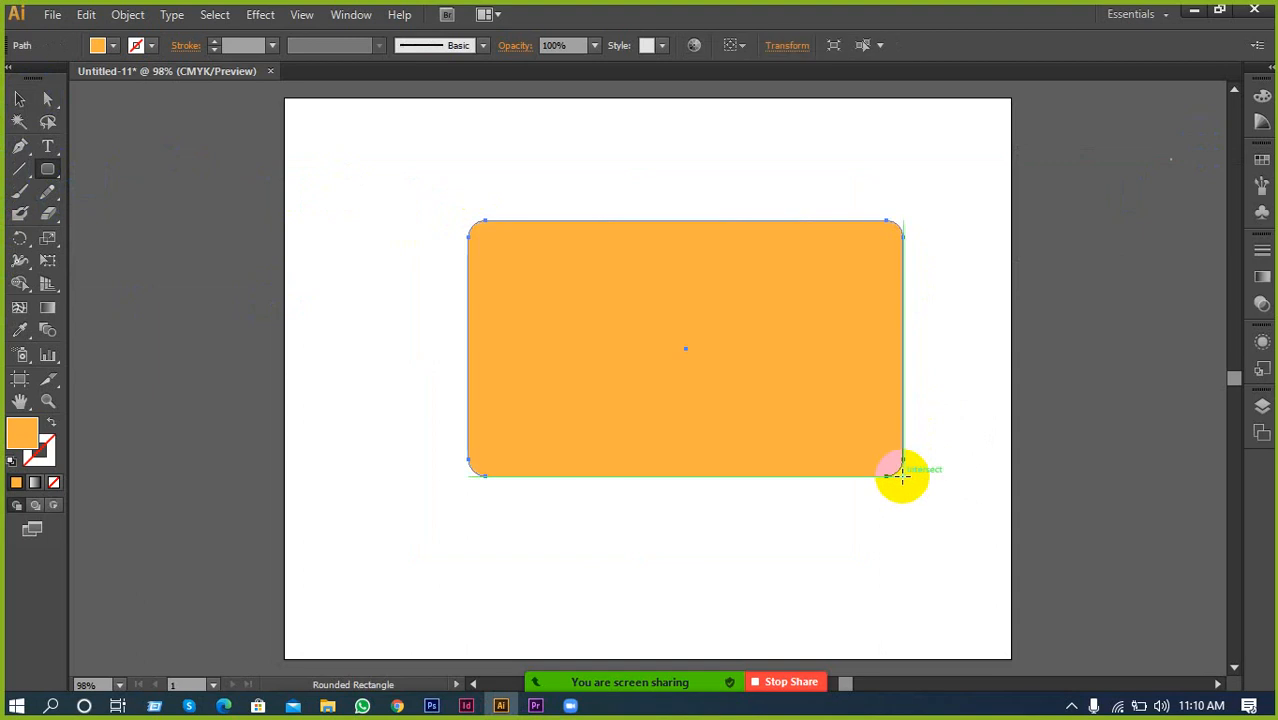
Create a second rounded rectangle 6.576 in wide and 3.869 in high with a corner radius of 1.5 in
left_click(364, 249)
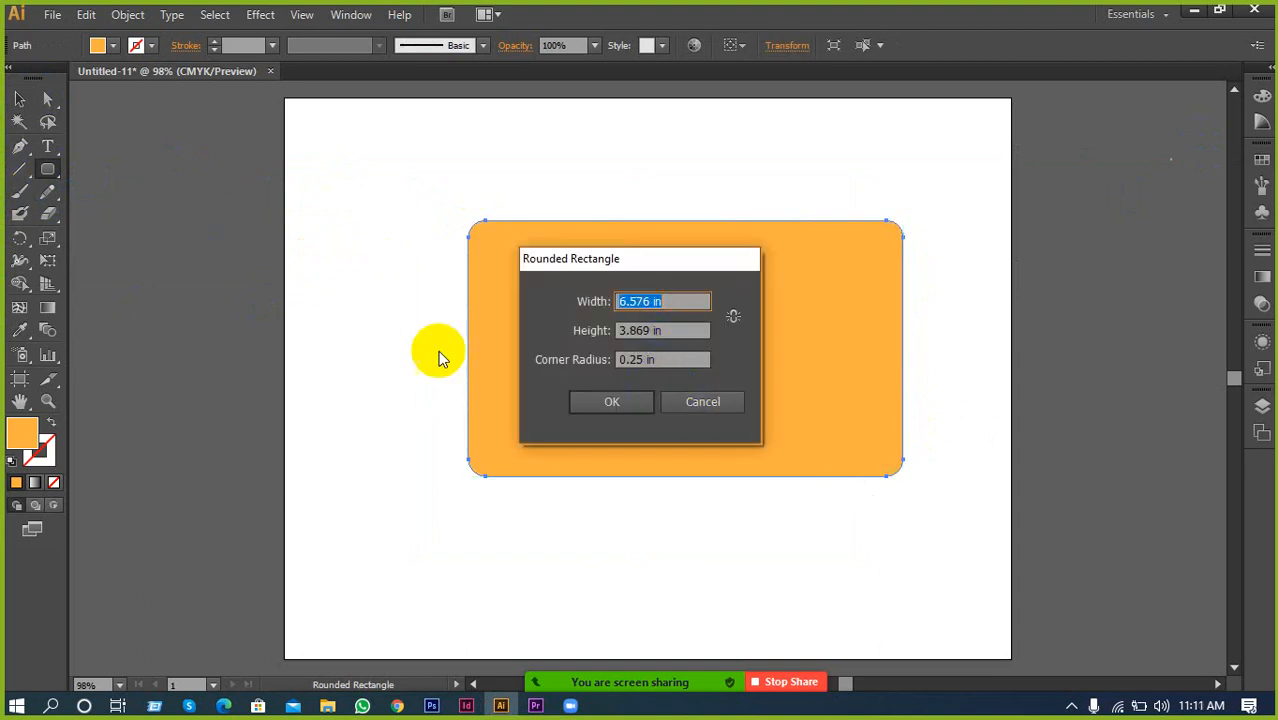
left_click(708, 402)
left_click(431, 316)
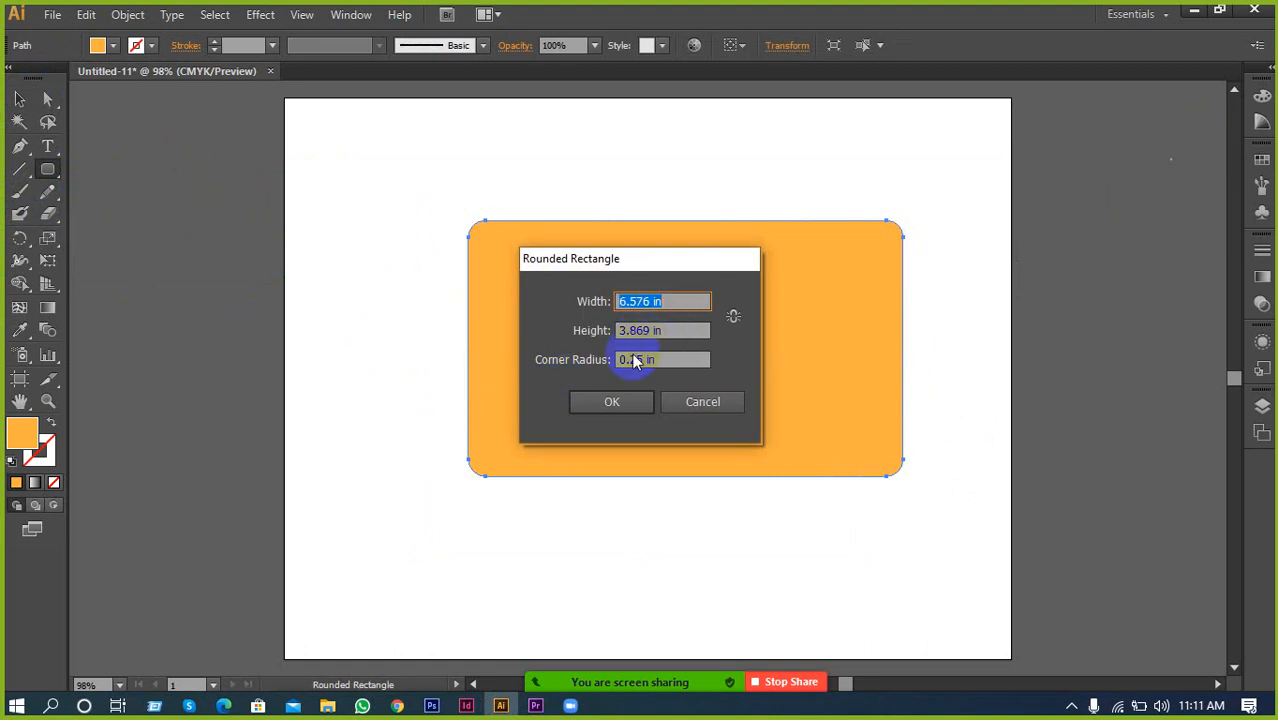
left_click(662, 359)
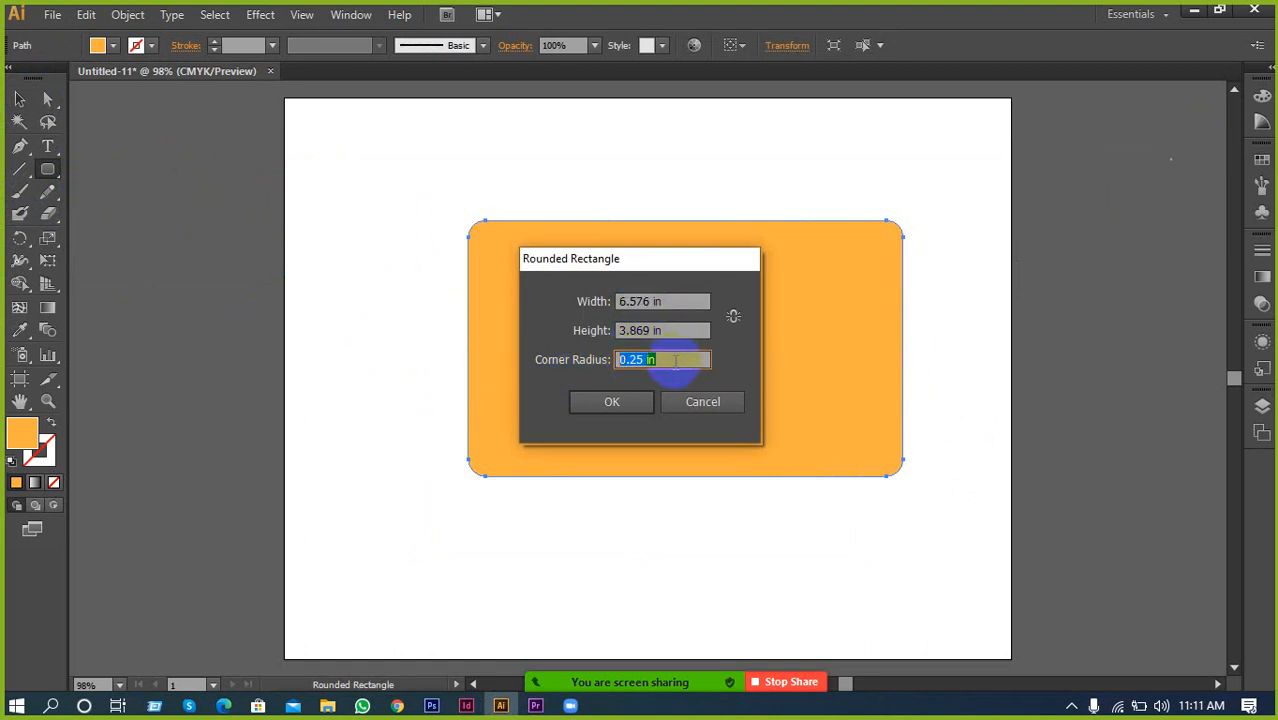
left_click(611, 403)
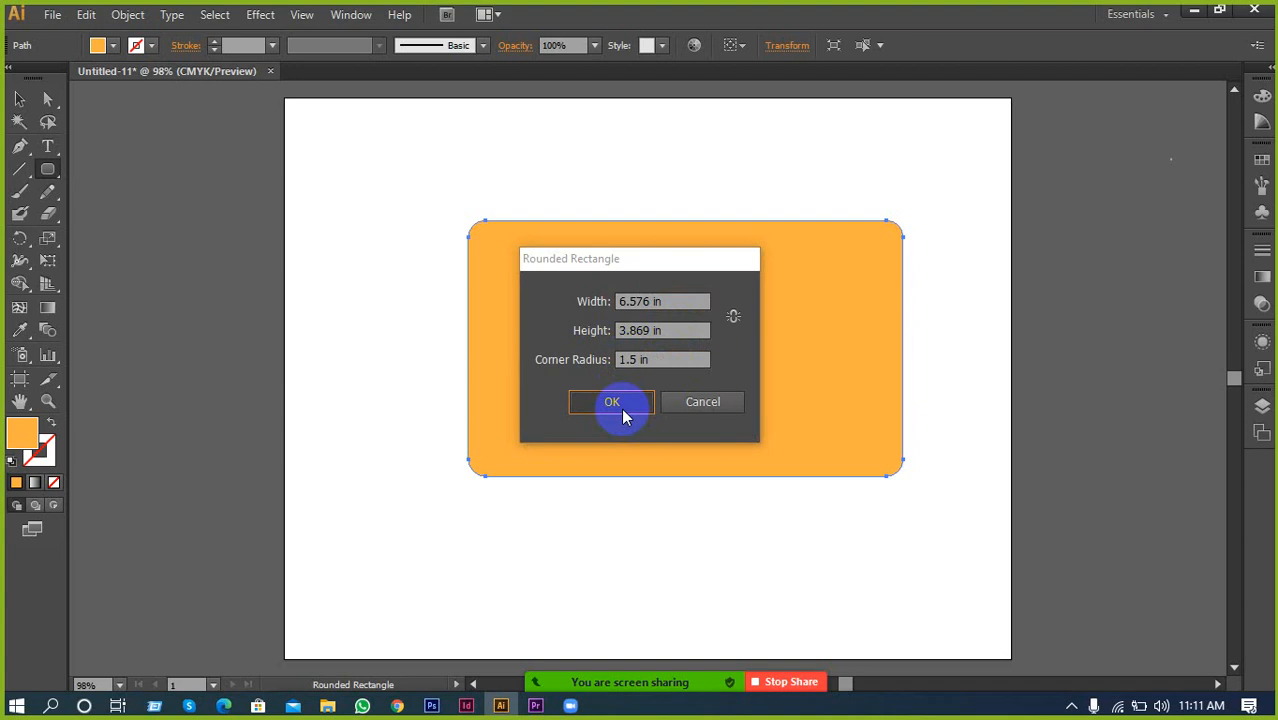
Select both overlapping orange rounded rectangles and delete them from the artboard
scroll(627, 385, "up", 1)
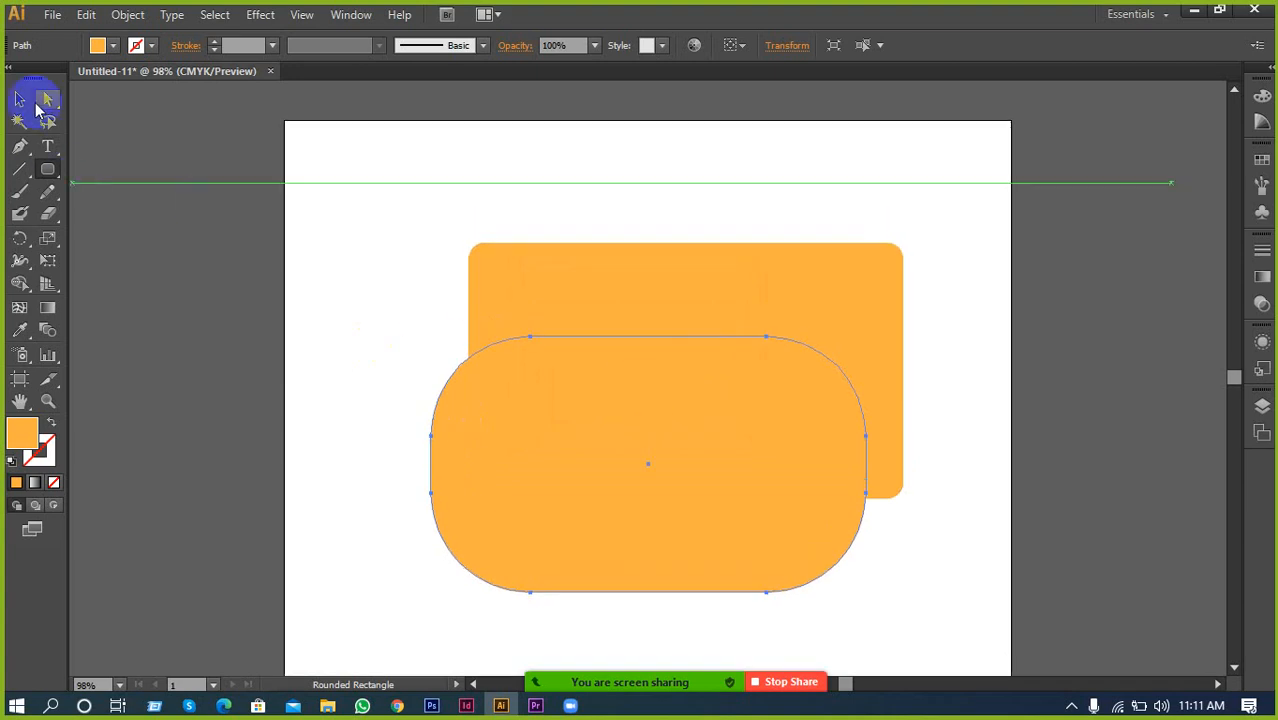
left_click(19, 99)
left_click_drag(332, 230, 730, 449)
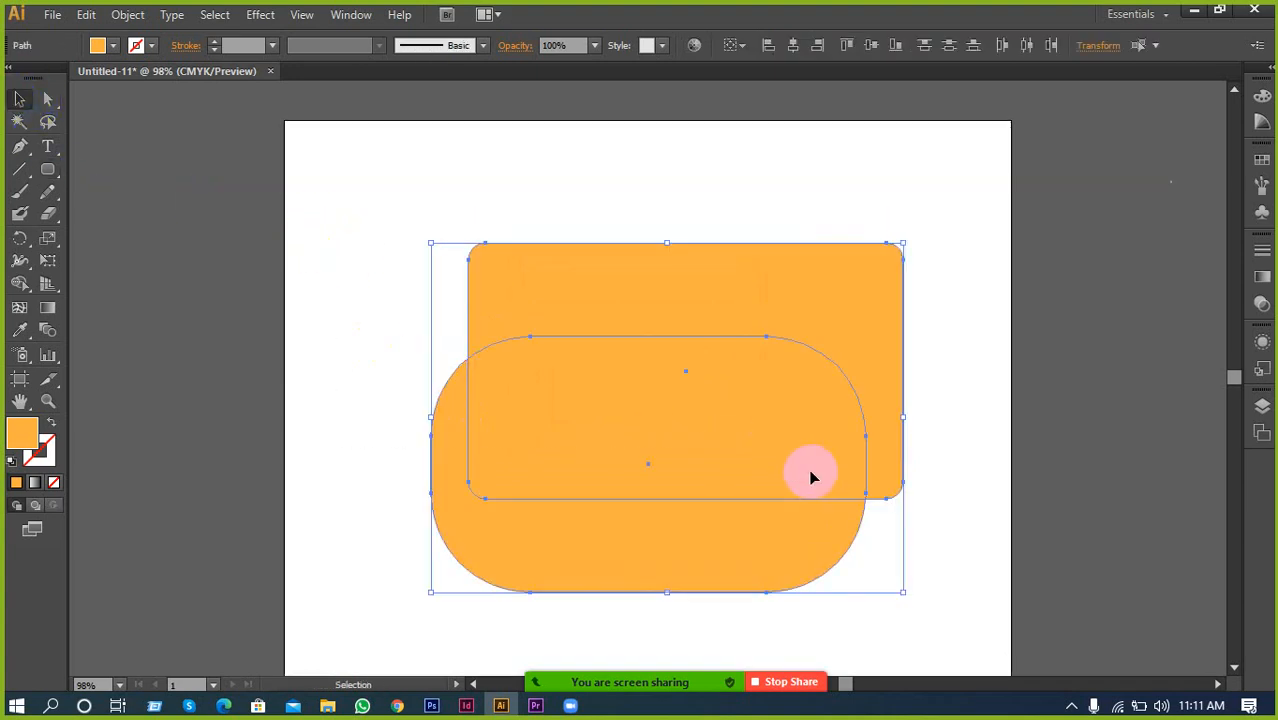
key("Delete")
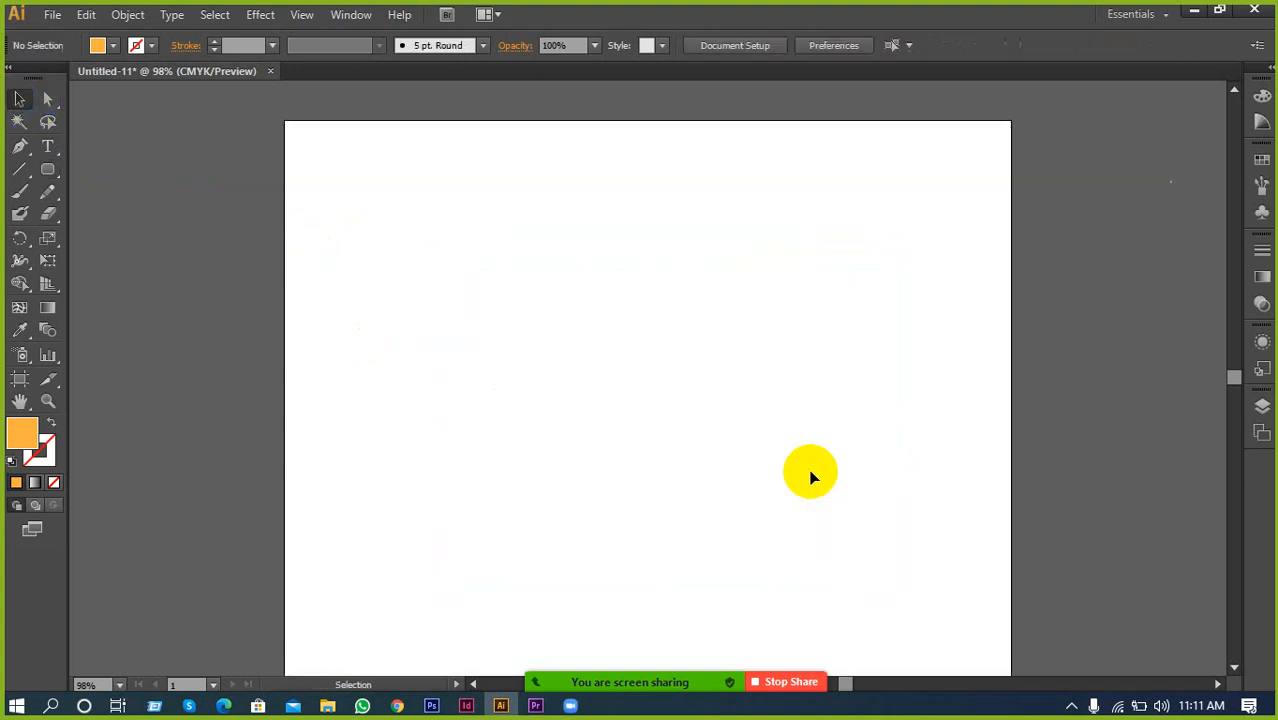
Set the fill to red and draw a large rounded rectangle, raising and then lowering its corner radius while drawing
left_click(112, 53)
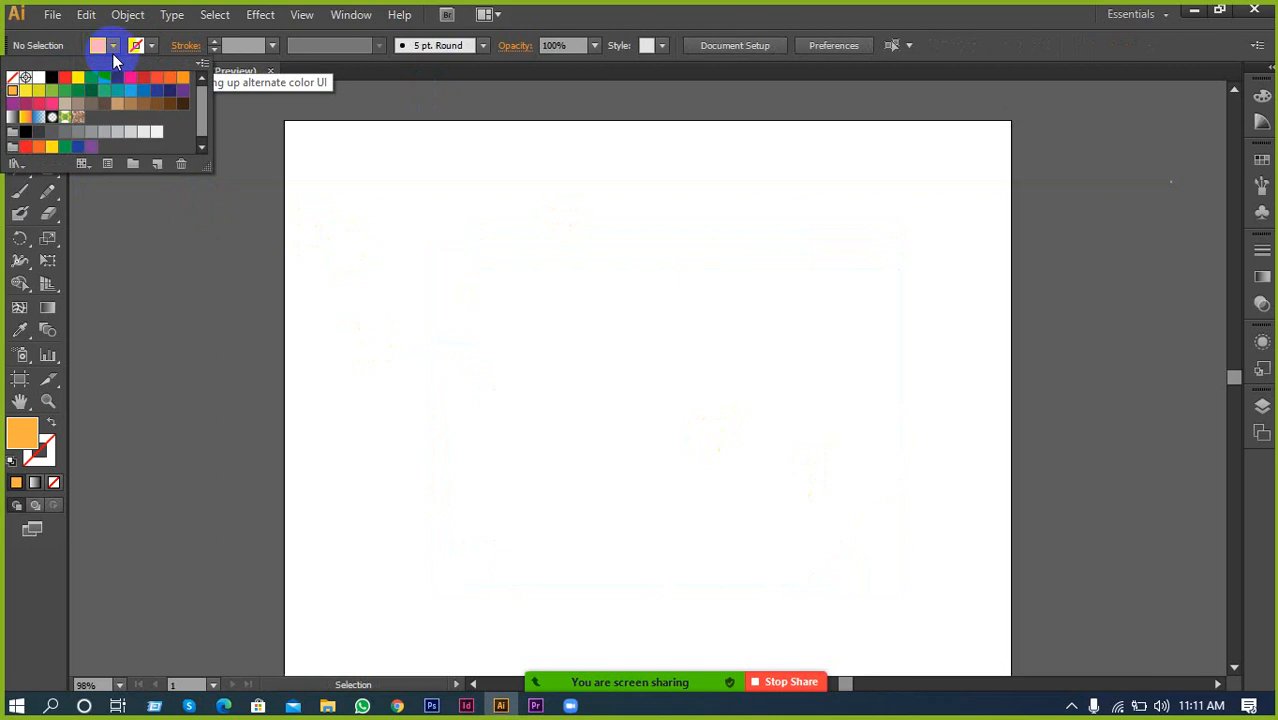
left_click(64, 77)
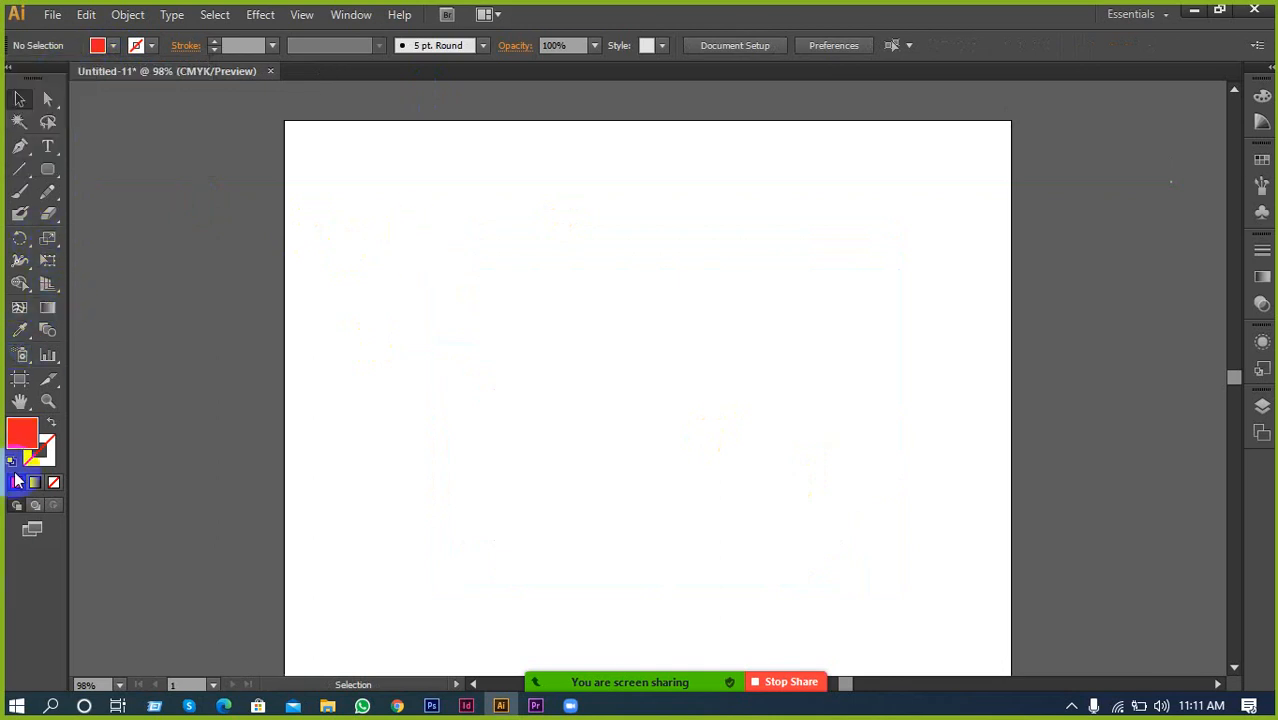
left_click(47, 169)
left_click_drag(489, 291, 857, 482)
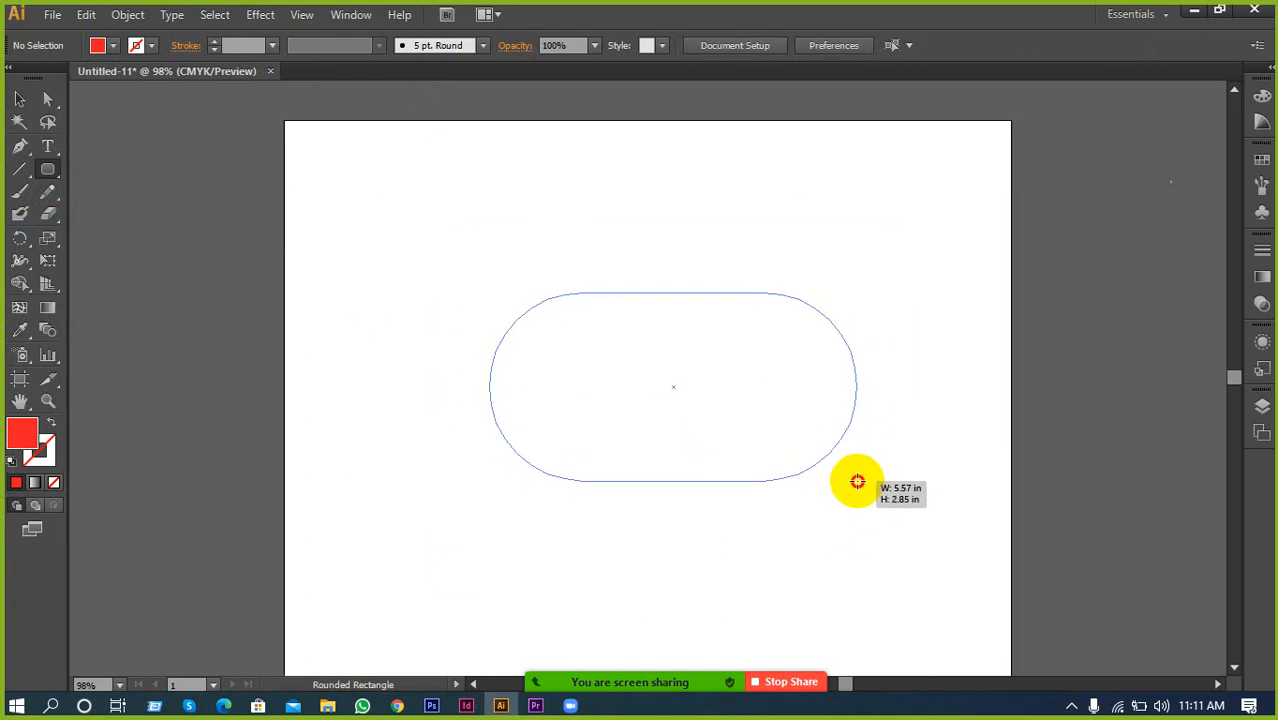
left_click_drag(654, 420, 1022, 586)
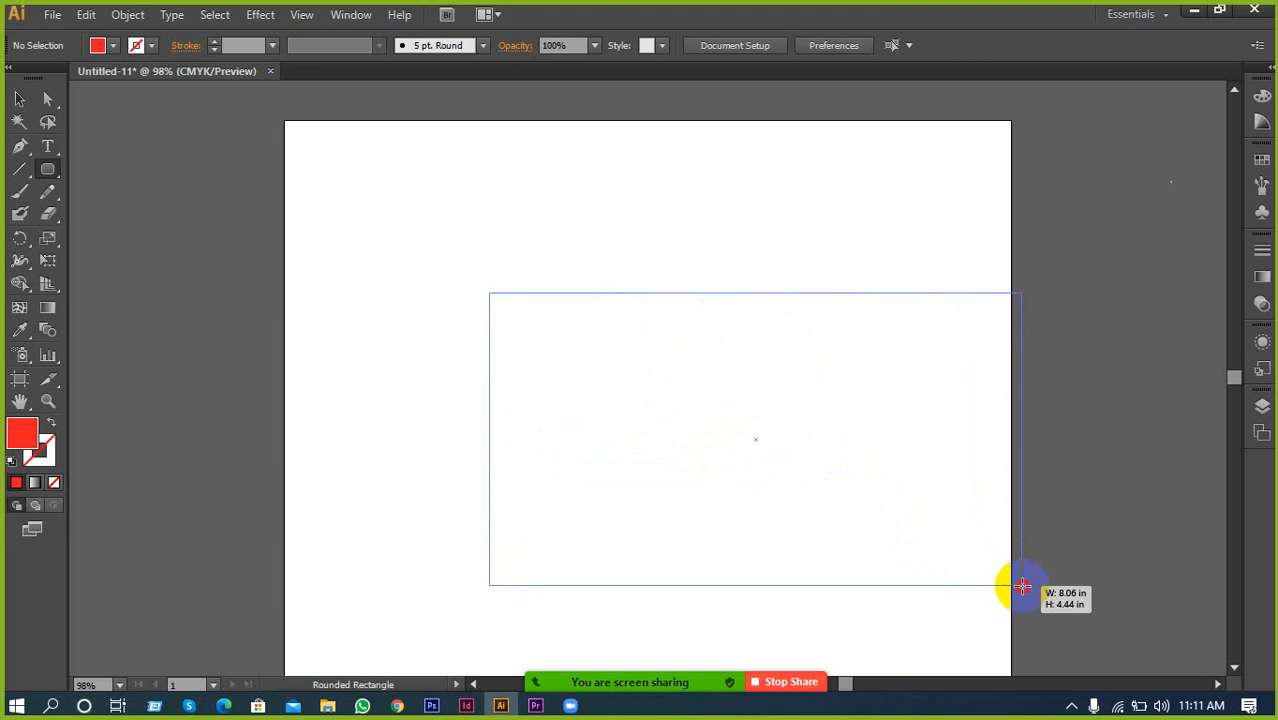
left_click_drag(1022, 586, 903, 570)
key("Up")
key("Up")
key("Up")
key("Up")
key("Up")
key("Up")
key("Up")
key("Up")
key("Up")
key("Up")
key("Up")
key("Up")
key("Down")
key("Down")
key("Down")
key("Down")
key("Down")
key("Down")
key("Down")
key("Down")
Move the red rounded rectangle toward the upper left of the artboard and deselect it
left_click(19, 98)
left_click_drag(630, 416, 578, 314)
left_click(648, 572)
left_click_drag(656, 417, 645, 449)
left_click(613, 533)
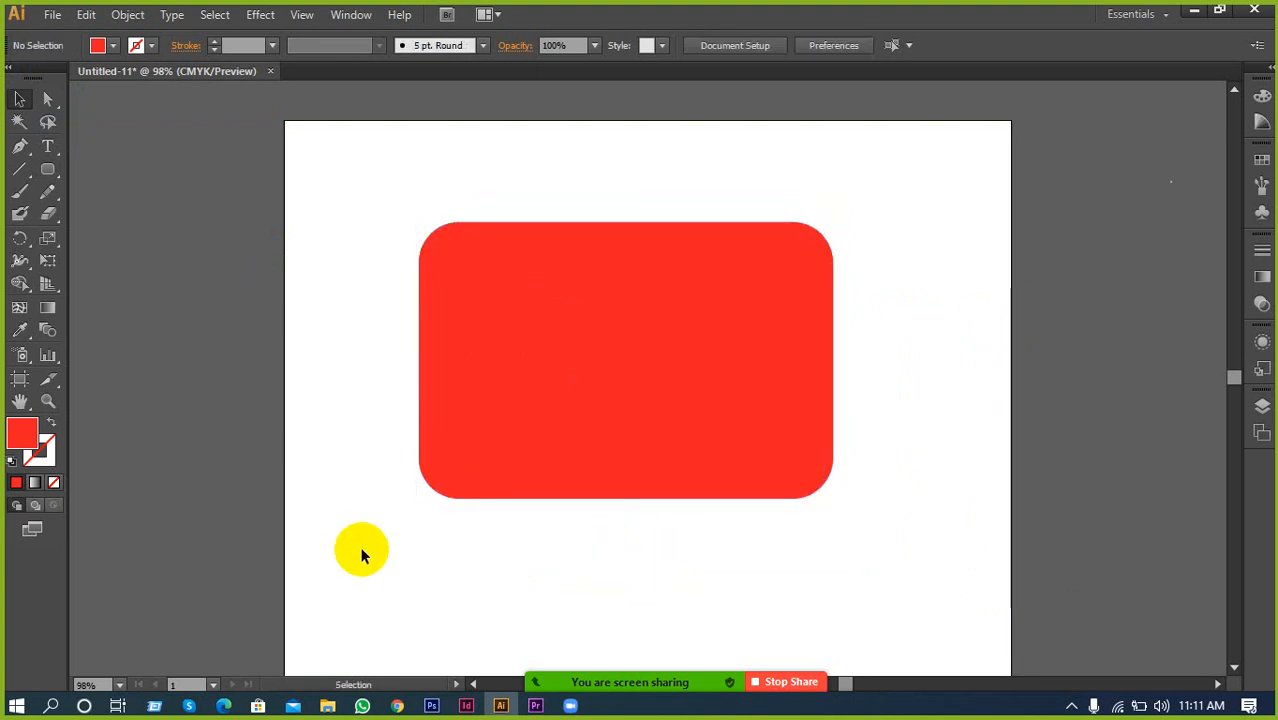
Select the red rounded rectangle and delete it
left_click_drag(363, 531, 568, 437)
left_click(555, 575)
left_click_drag(507, 334, 541, 329)
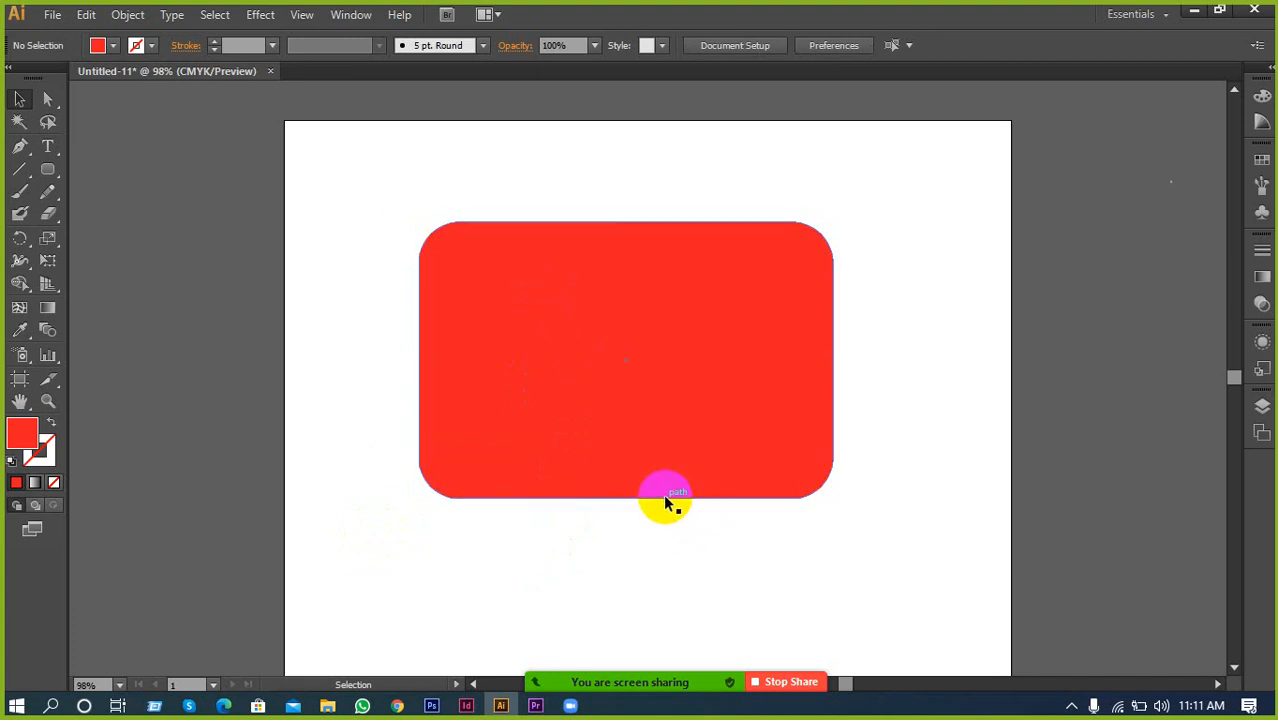
left_click(650, 458)
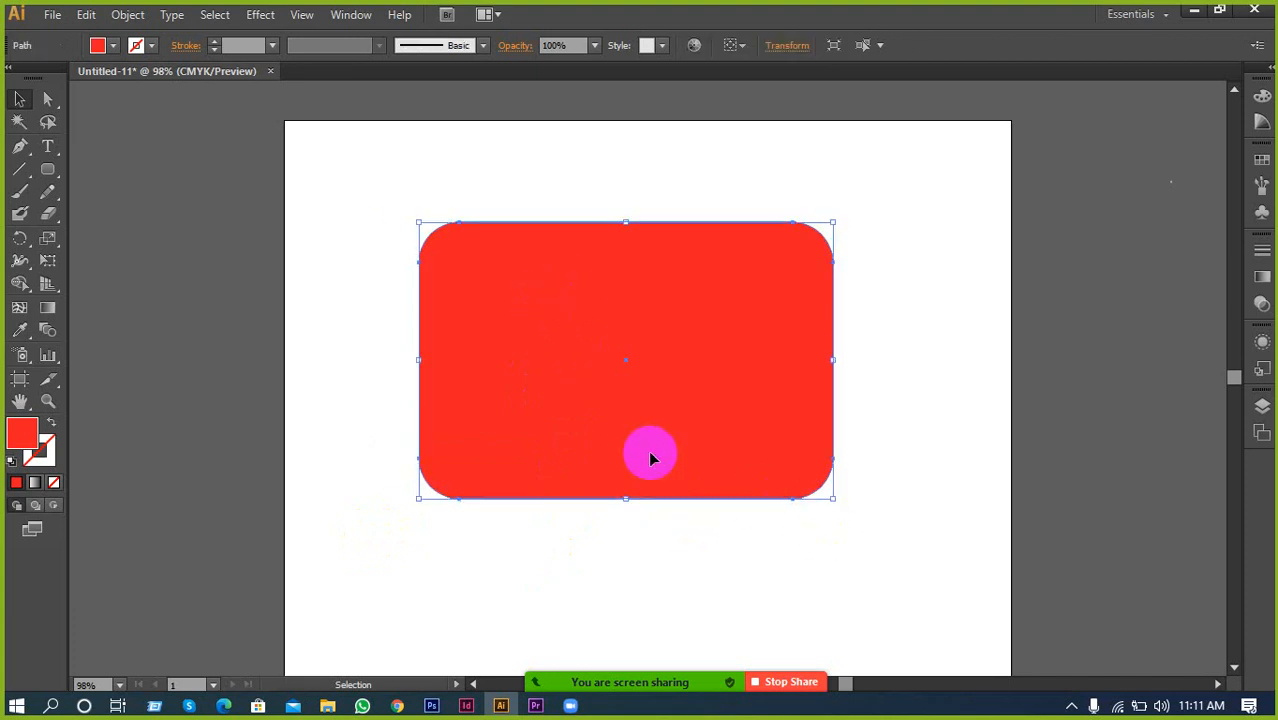
key("Delete")
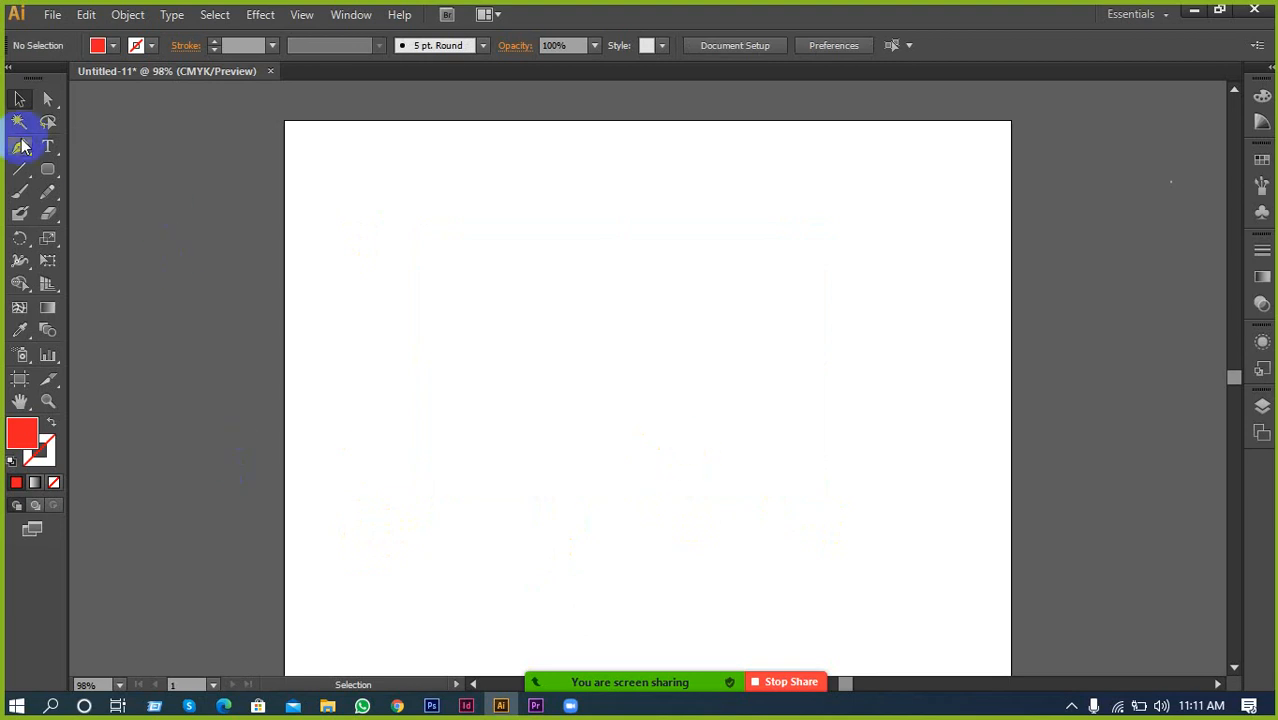
Draw a slightly rounded rectangle about 5.8 in by 2.5 in and a small one about 2.4 in by 0.4 in below it
left_click(47, 169)
left_click_drag(474, 294, 860, 462)
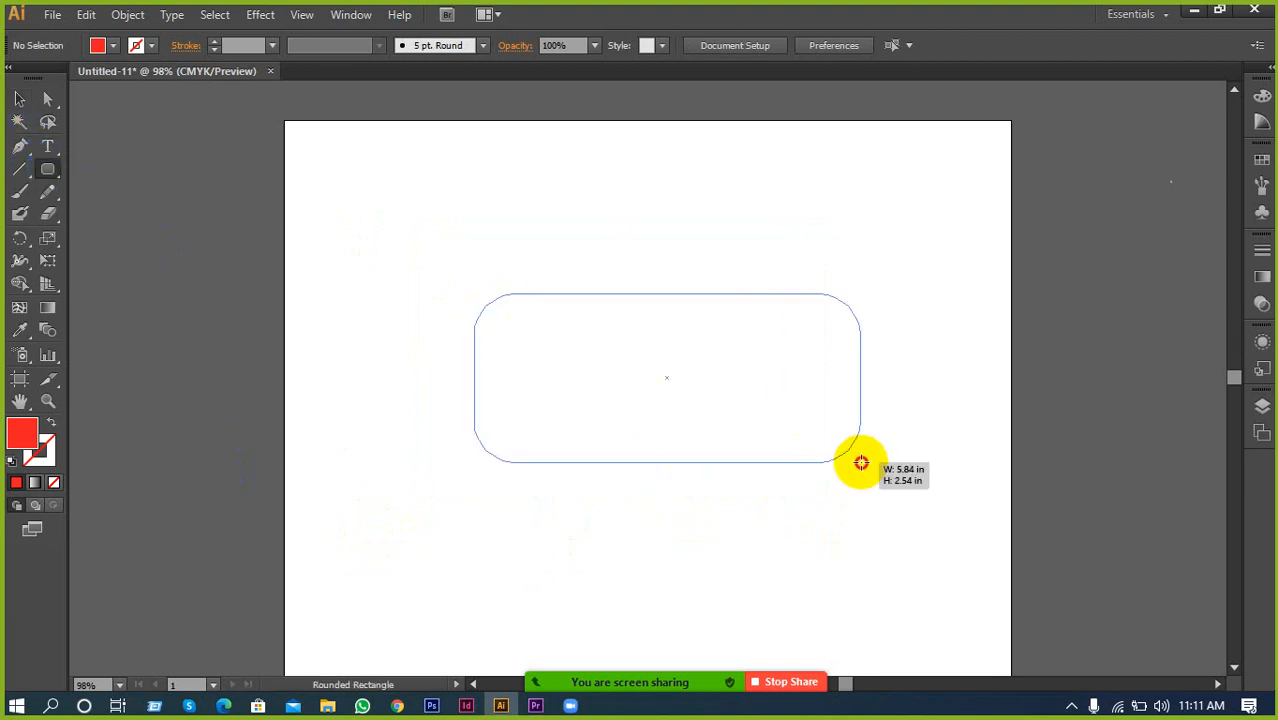
left_click_drag(861, 462, 703, 488)
key("Up")
key("Up")
key("Up")
key("Up")
key("Up")
key("Up")
key("Up")
key("Up")
key("Down")
key("Down")
key("Down")
key("Down")
key("Down")
key("Down")
key("Down")
key("Down")
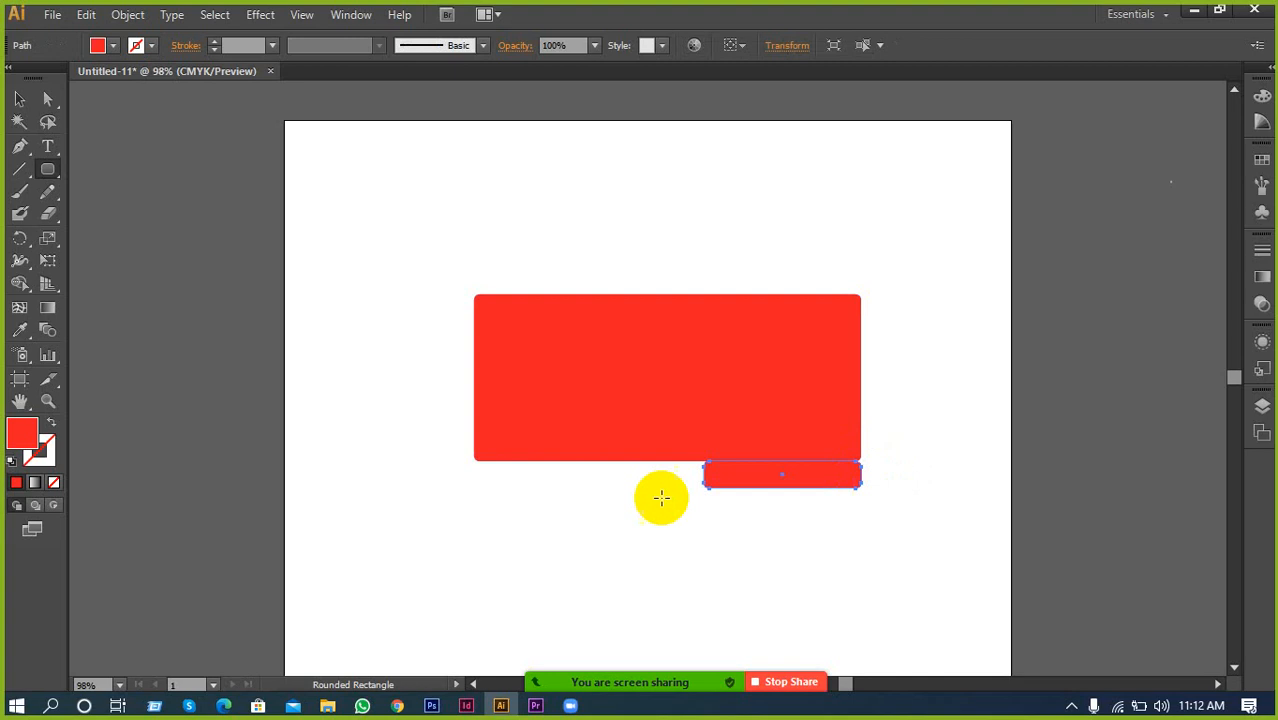
Delete the large red rectangle and the small red bar below it
left_click(19, 99)
left_click(700, 373)
key("Delete")
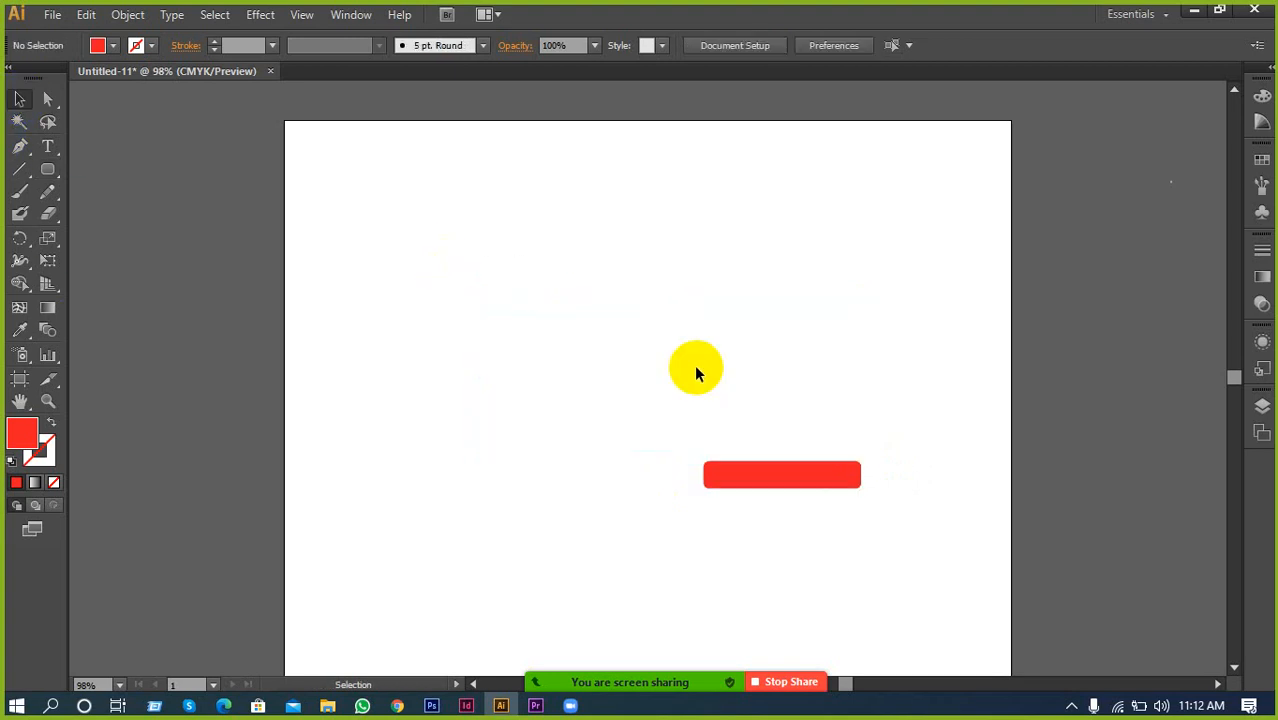
left_click_drag(705, 379, 790, 532)
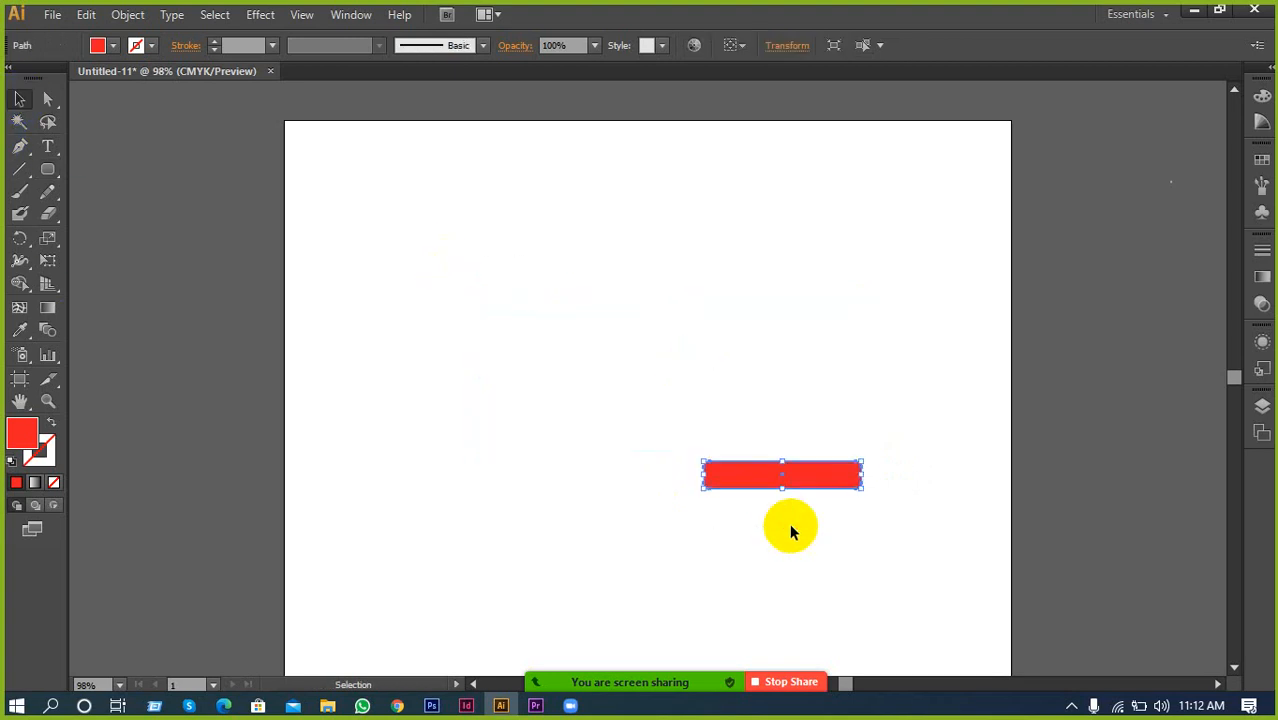
key("Delete")
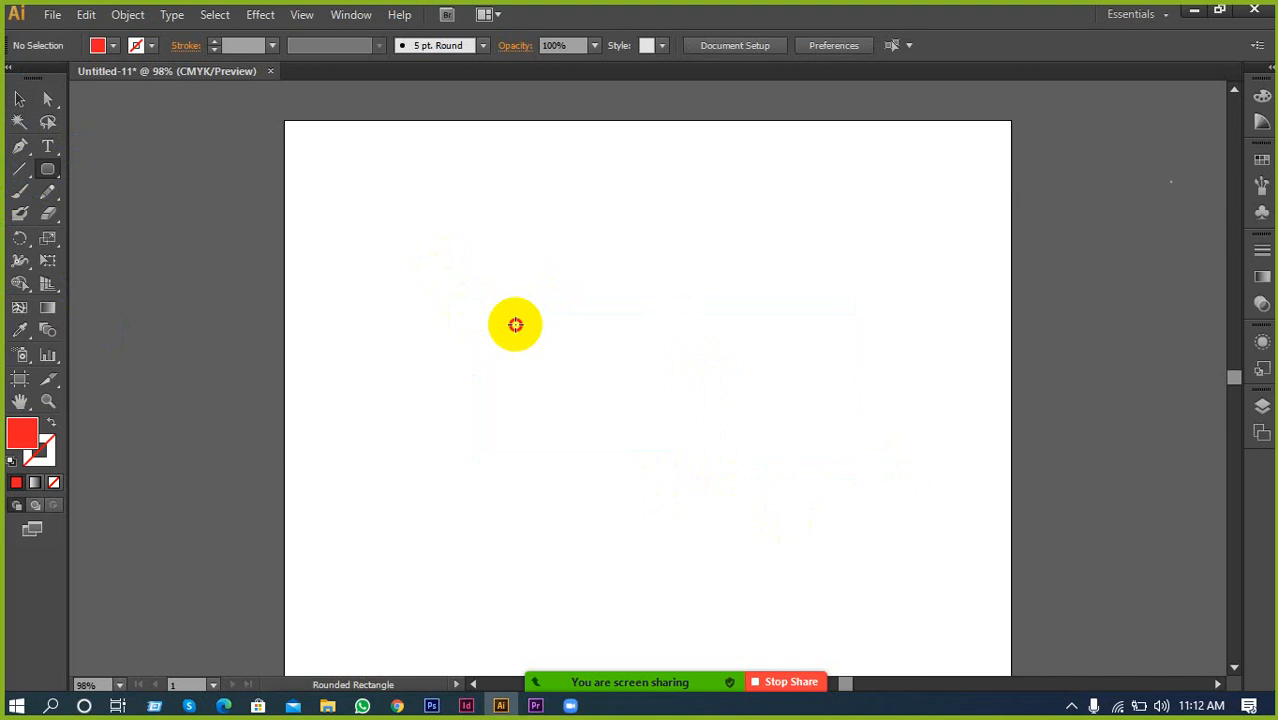
Create a rounded rectangle 2.381 in wide and 0.411 in high with a corner radius of .25 in
left_click(513, 322)
left_click(654, 300)
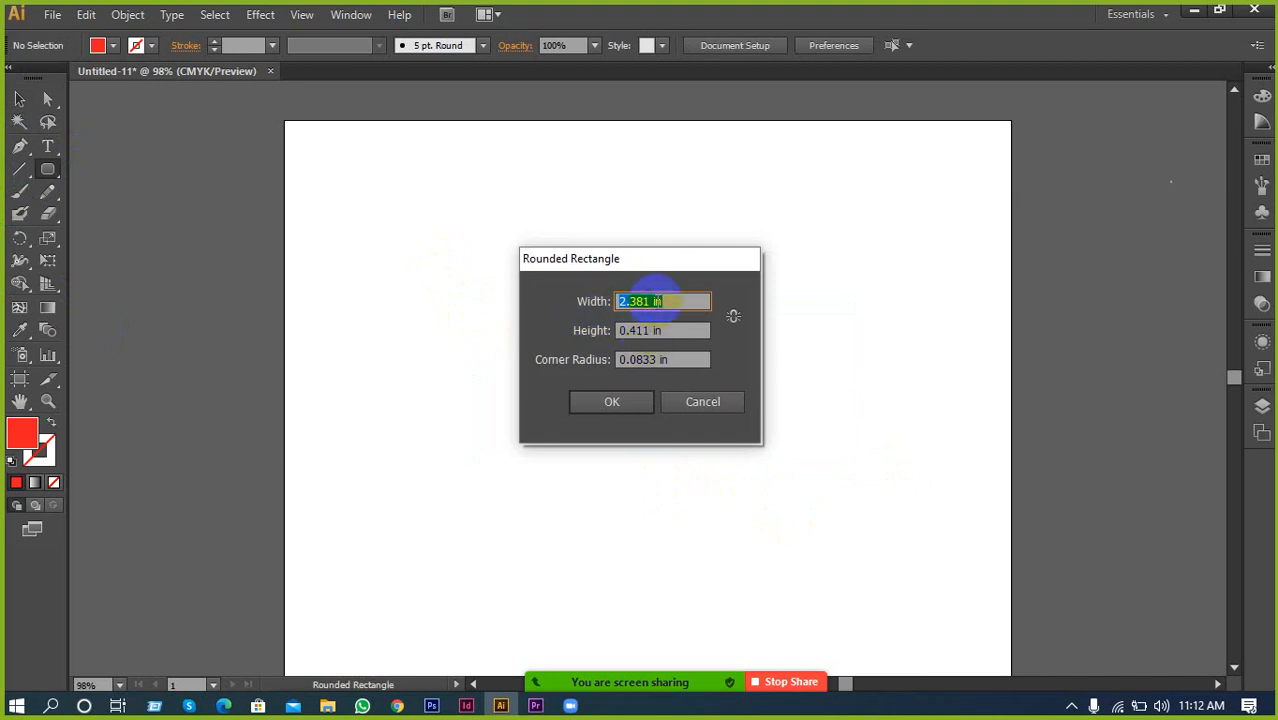
left_click(641, 366)
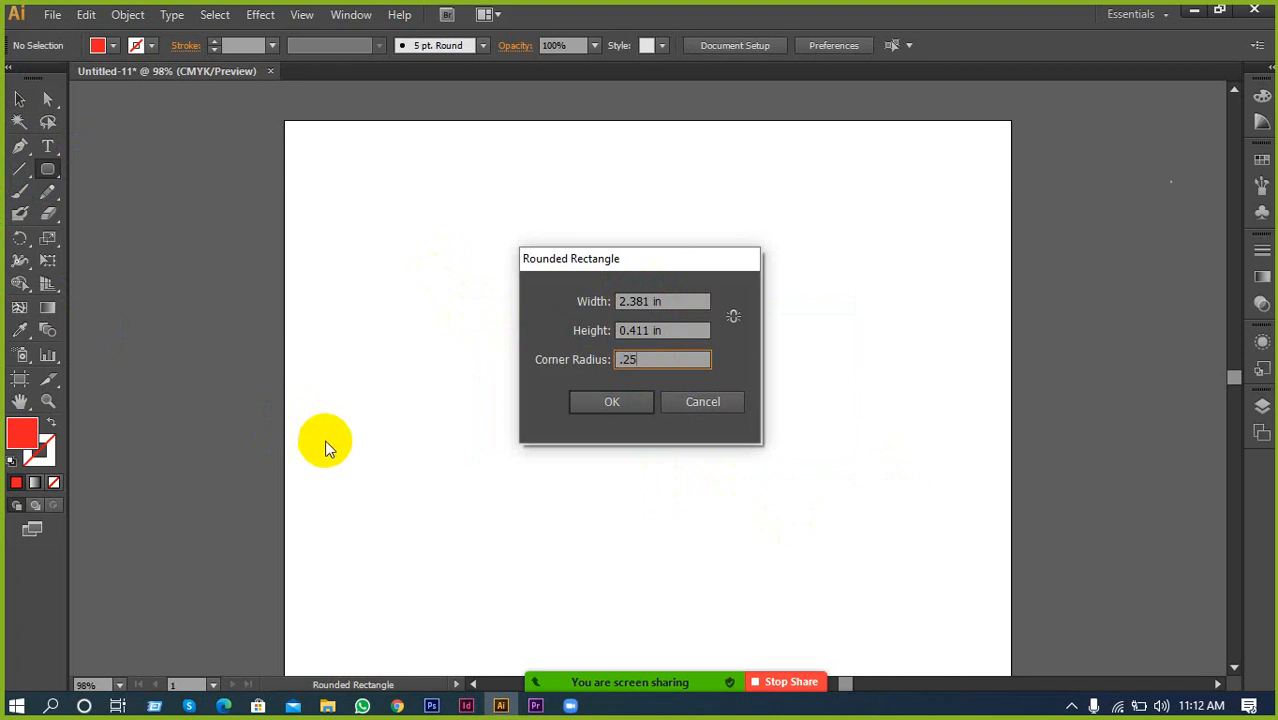
key("Return")
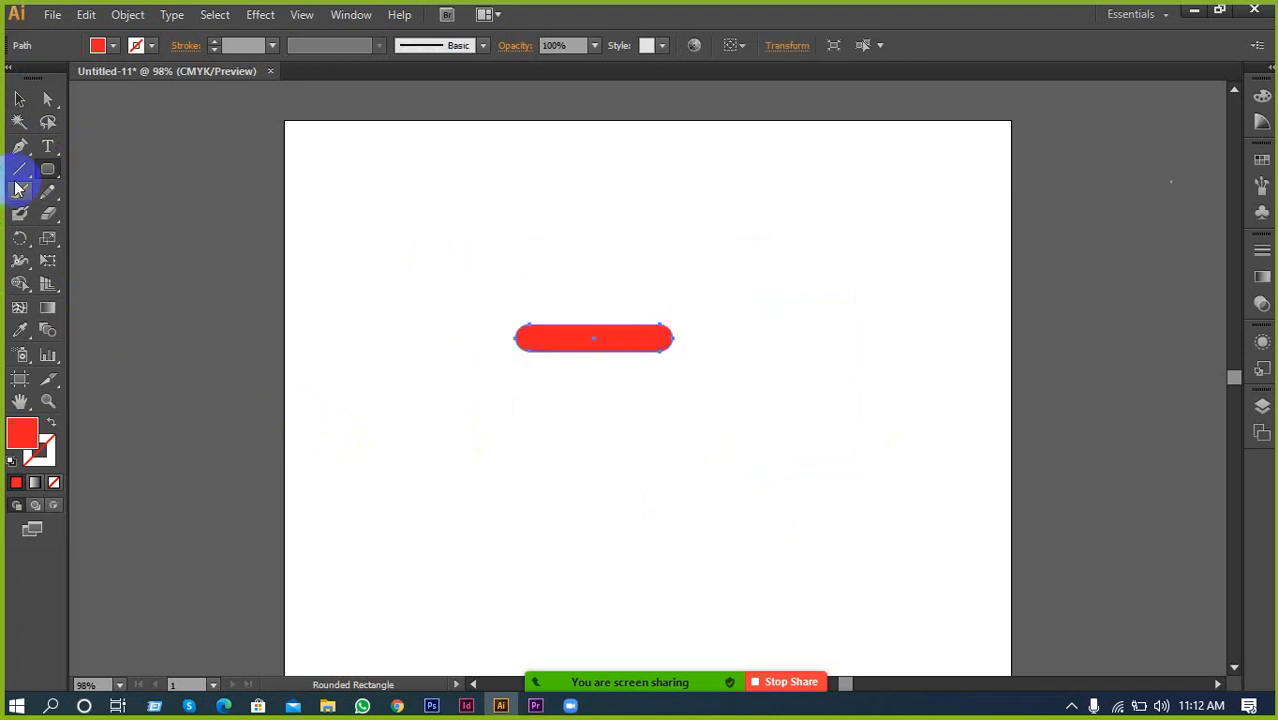
Select the pill-shaped red bar and delete it
left_click(19, 99)
left_click(426, 235)
left_click(547, 334)
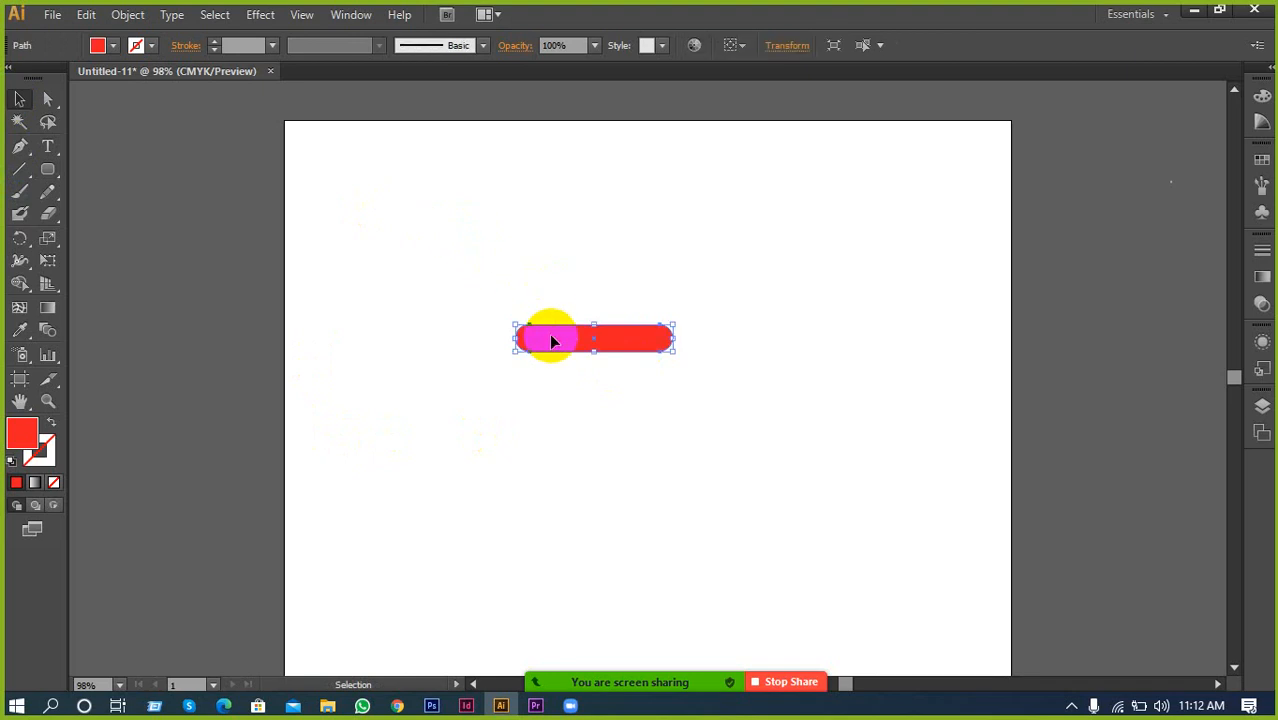
key("Delete")
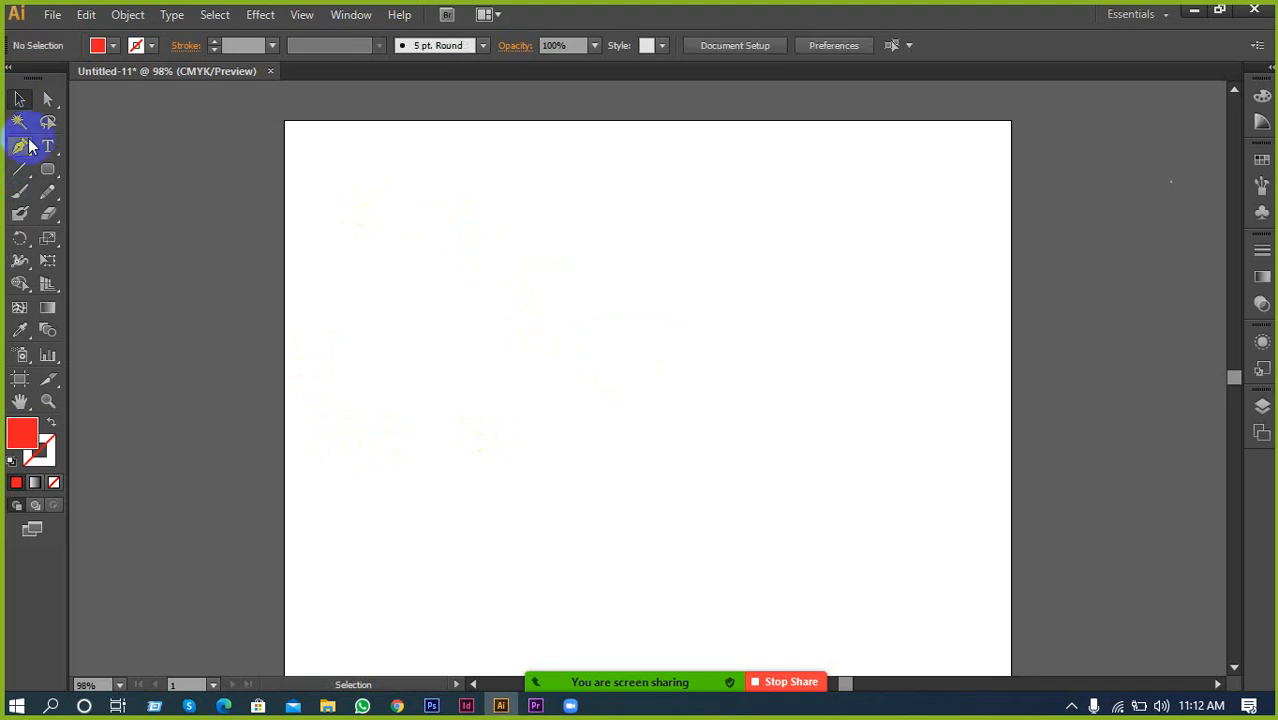
Draw a red circle in the upper middle of the artboard and a nine-sided polygon overlapping its lower left
left_click_drag(44, 170, 71, 209)
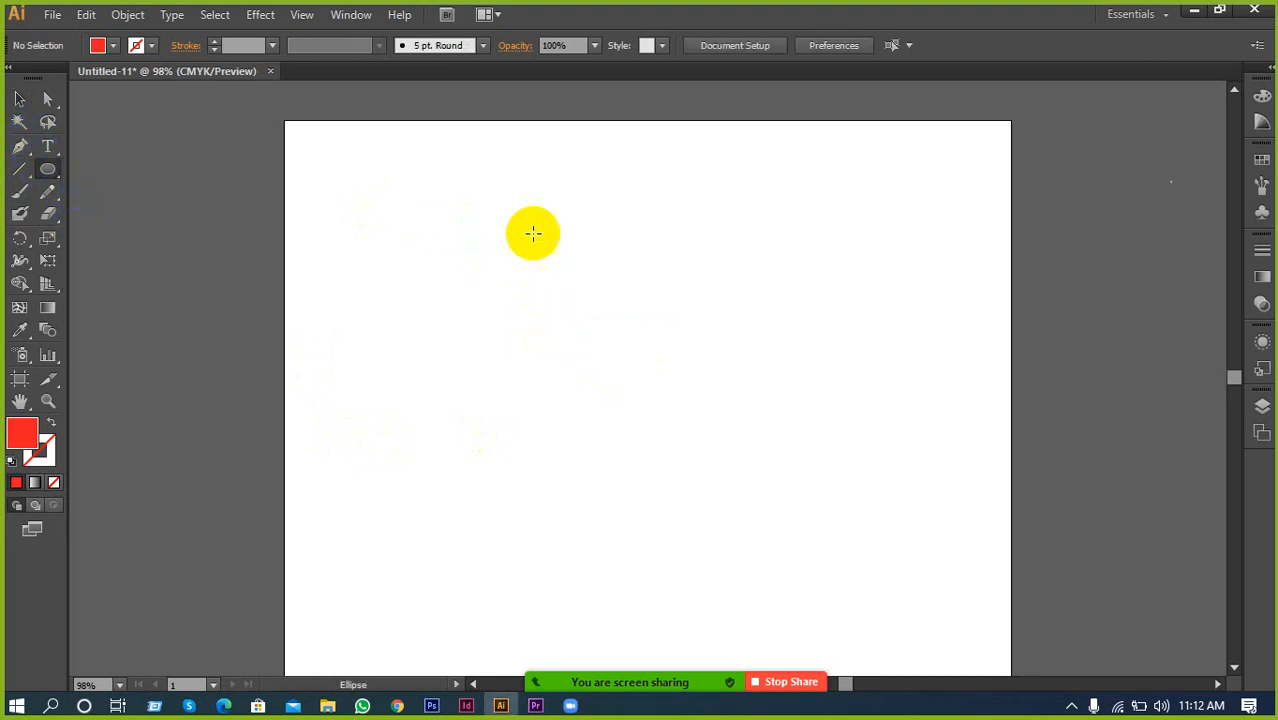
left_click_drag(540, 236, 726, 420)
left_click_drag(45, 163, 130, 236)
left_click_drag(468, 433, 528, 535)
key("Up")
key("Up")
key("Up")
key("Up")
key("Up")
key("Up")
key("Up")
key("Up")
key("Up")
key("Up")
key("Up")
key("Up")
key("Up")
key("Up")
key("Down")
key("Down")
key("Down")
key("Down")
key("Down")
key("Down")
key("Down")
key("Down")
key("Down")
key("Down")
key("Down")
key("Up")
key("Up")
key("Up")
key("Up")
key("Up")
key("Down")
key("Down")
key("Up")
key("Up")
Select the circle and the polygon together and delete them
left_click(19, 99)
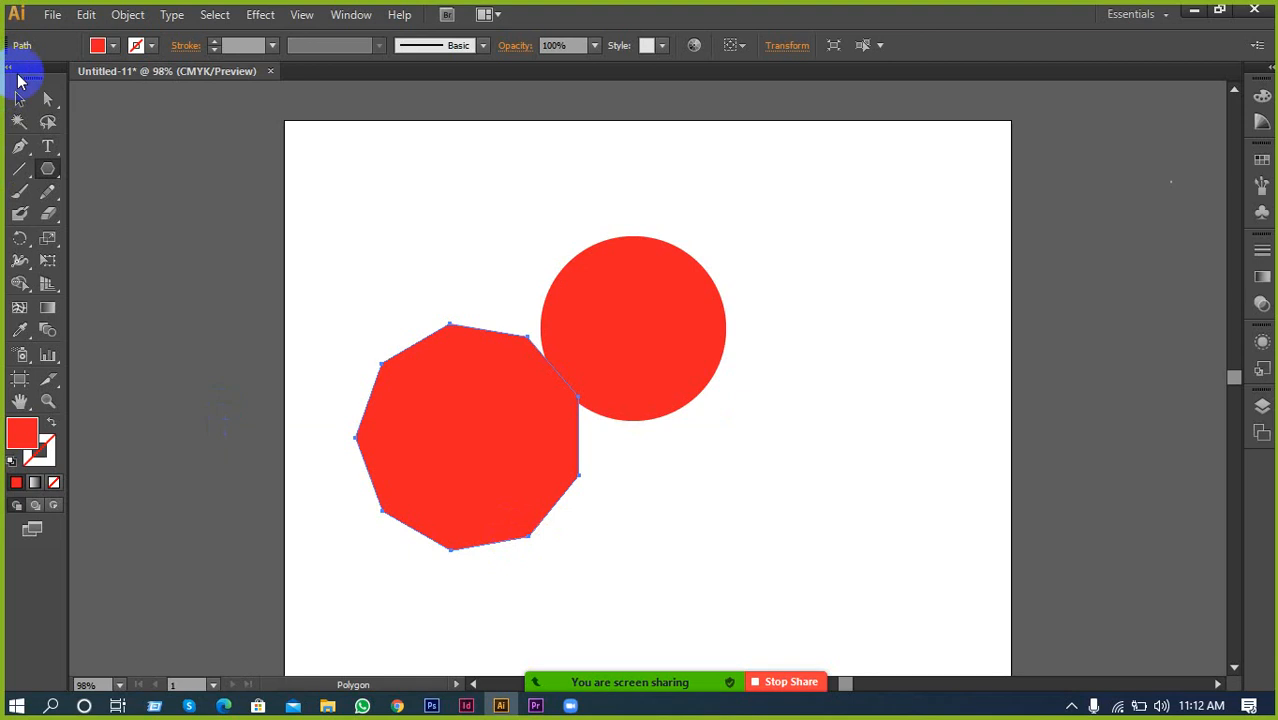
left_click_drag(193, 181, 725, 446)
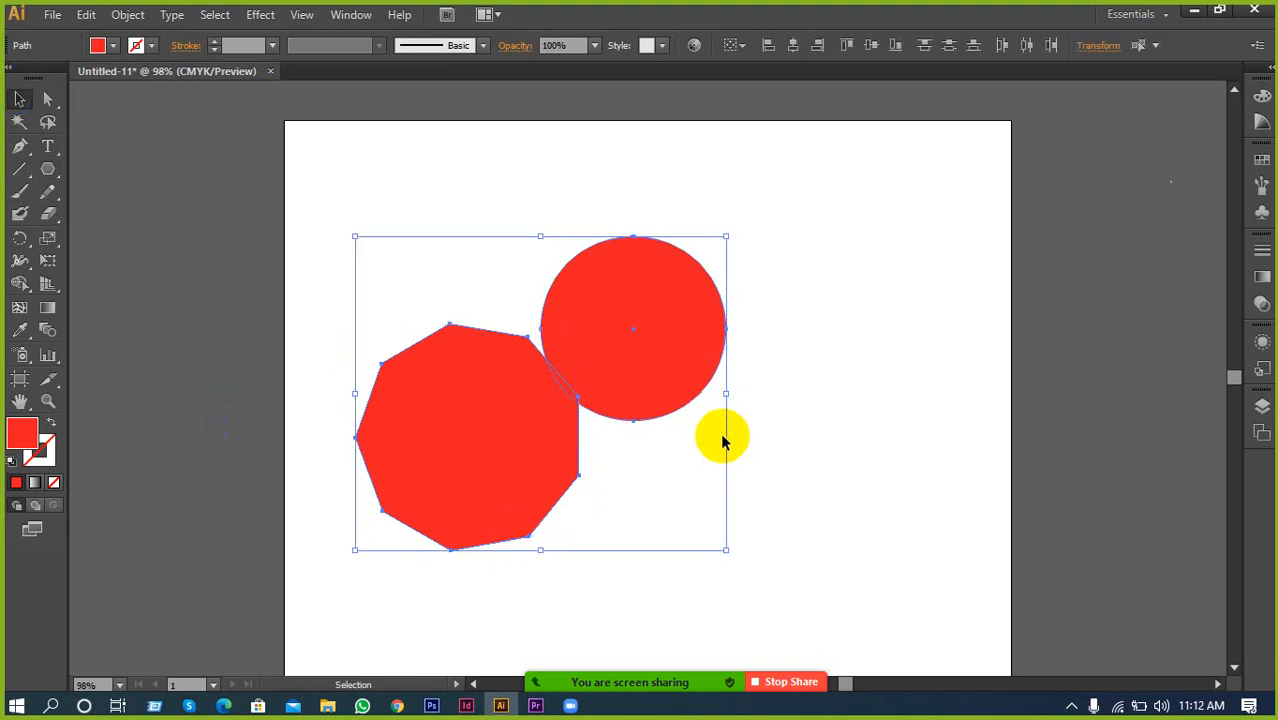
key("Delete")
Draw a red 21-point star in the upper left half of the artboard, adding points while drawing
left_click_drag(47, 169, 100, 257)
left_click_drag(497, 316, 584, 417)
key("Up")
key("Up")
key("Up")
key("Up")
key("Up")
key("Up")
key("Up")
key("Up")
key("Up")
key("Up")
key("Up")
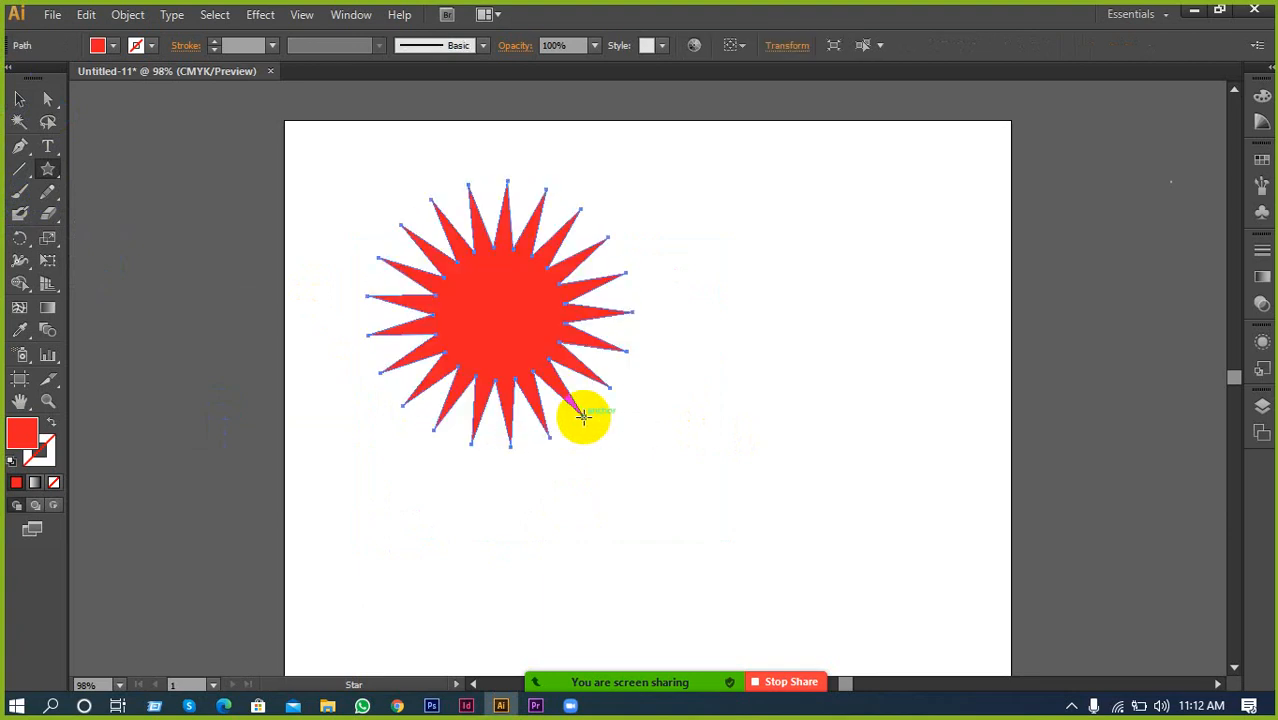
Draw a large five-point star to the right of the many-pointed star, reducing the points while drawing
left_click_drag(867, 323, 722, 423)
key("Down")
key("Down")
key("Down")
key("Down")
key("Down")
key("Down")
key("Down")
key("Down")
key("Down")
key("Down")
key("Down")
key("Down")
key("Down")
key("Down")
key("Down")
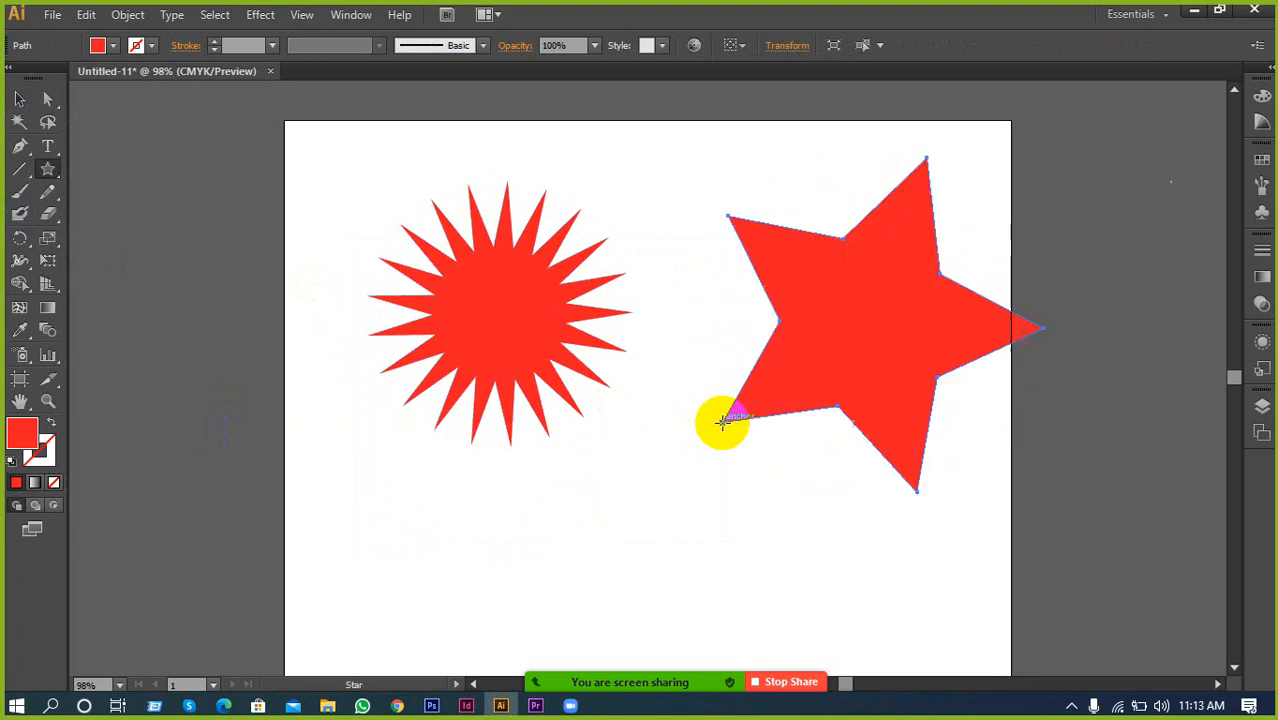
Select both red stars and delete them
left_click(19, 99)
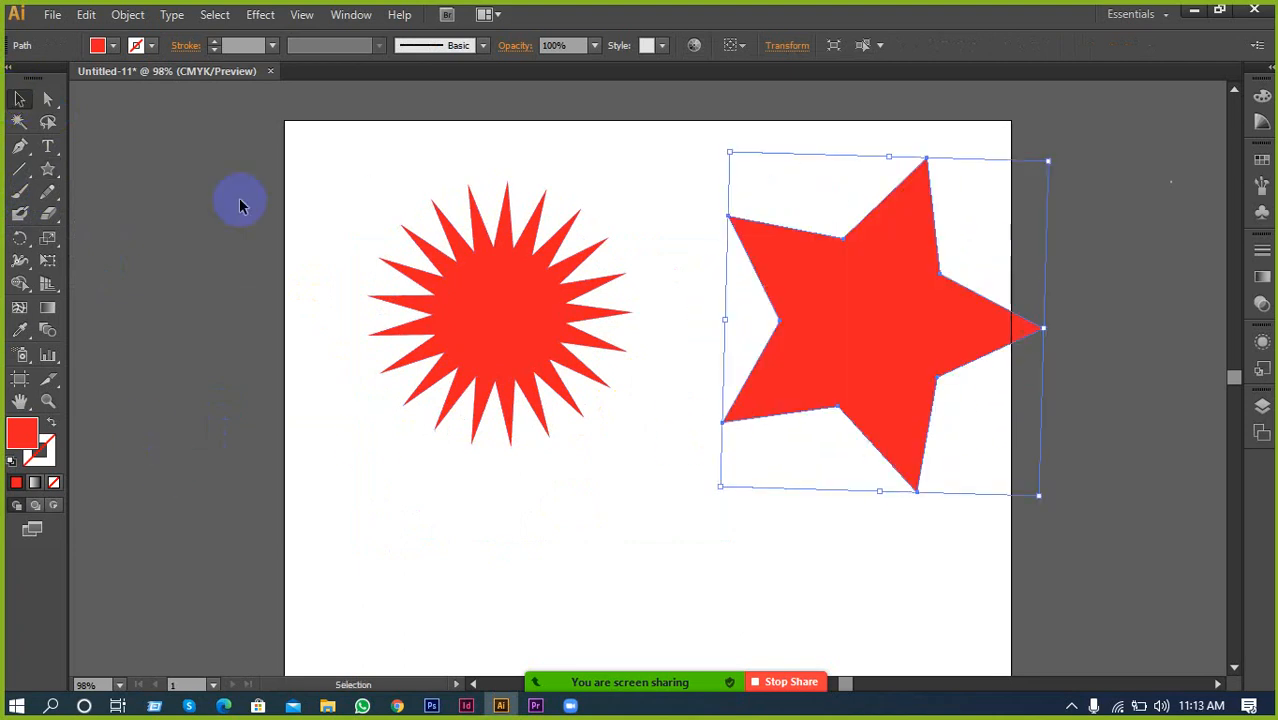
left_click_drag(340, 214, 1070, 626)
key("Delete")
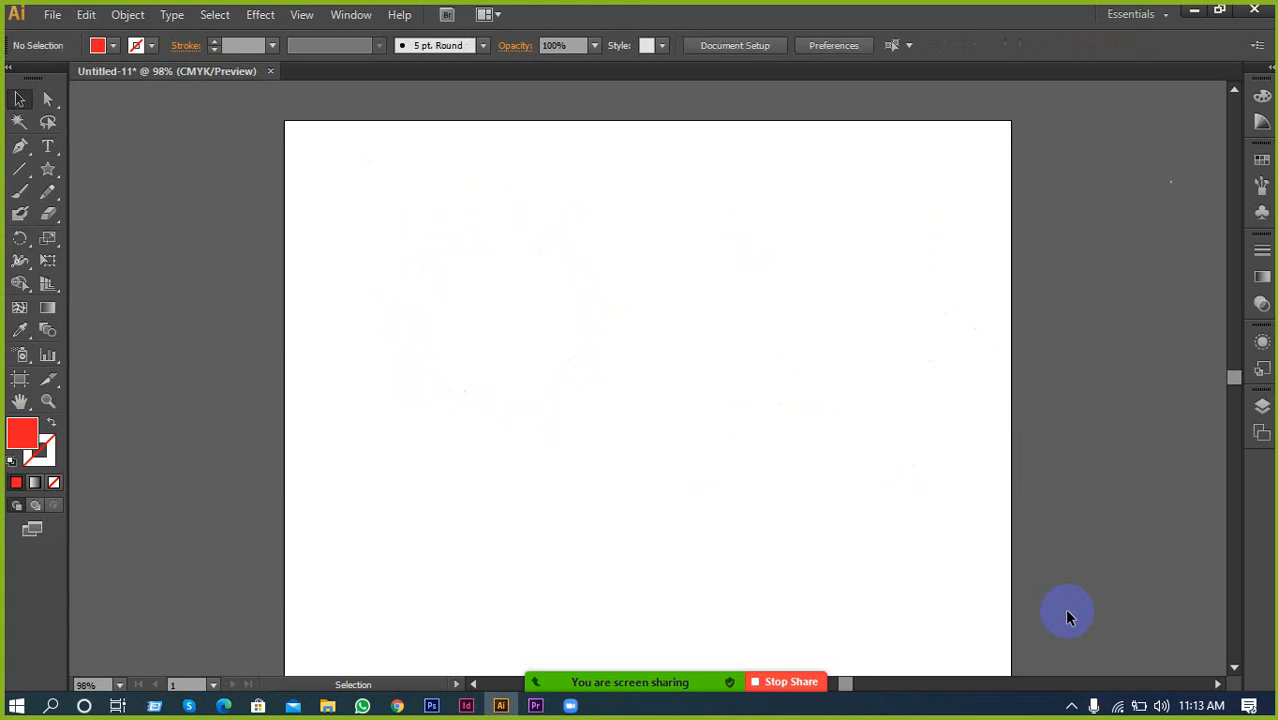
Draw a flare centred in the upper right of the artboard with its rings trailing to the lower left
left_click_drag(49, 170, 114, 285)
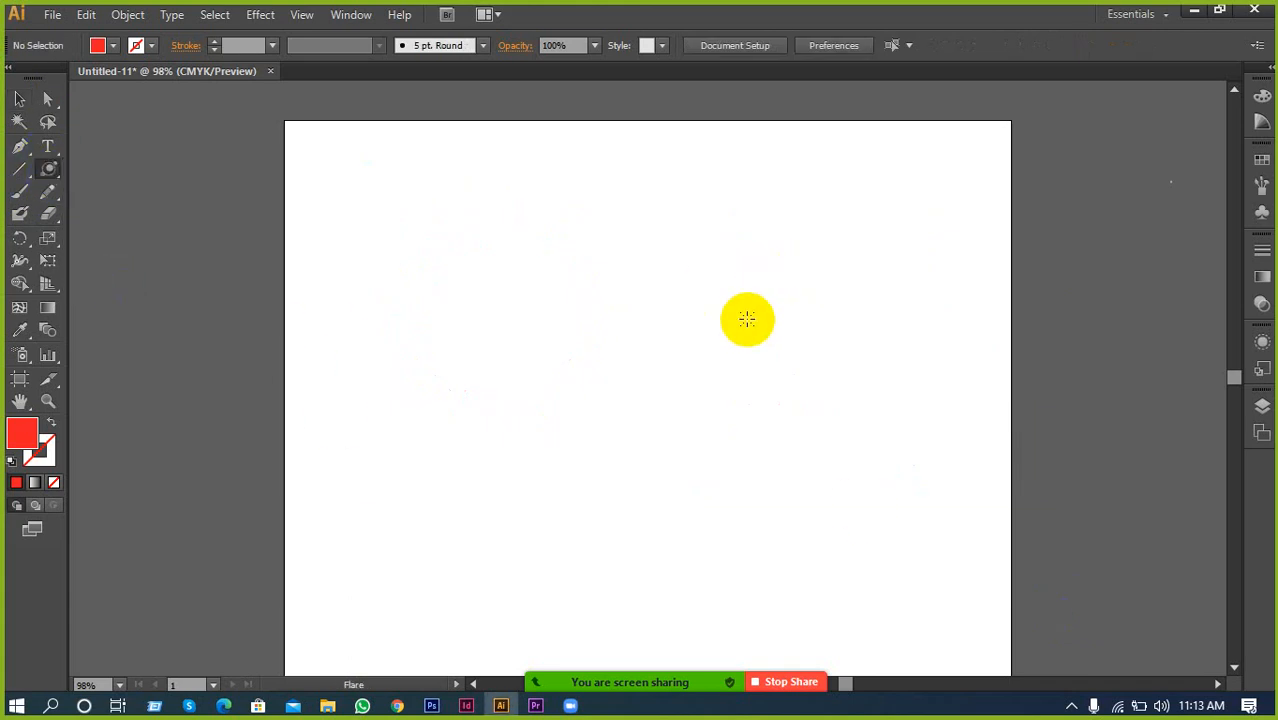
left_click_drag(718, 320, 677, 344)
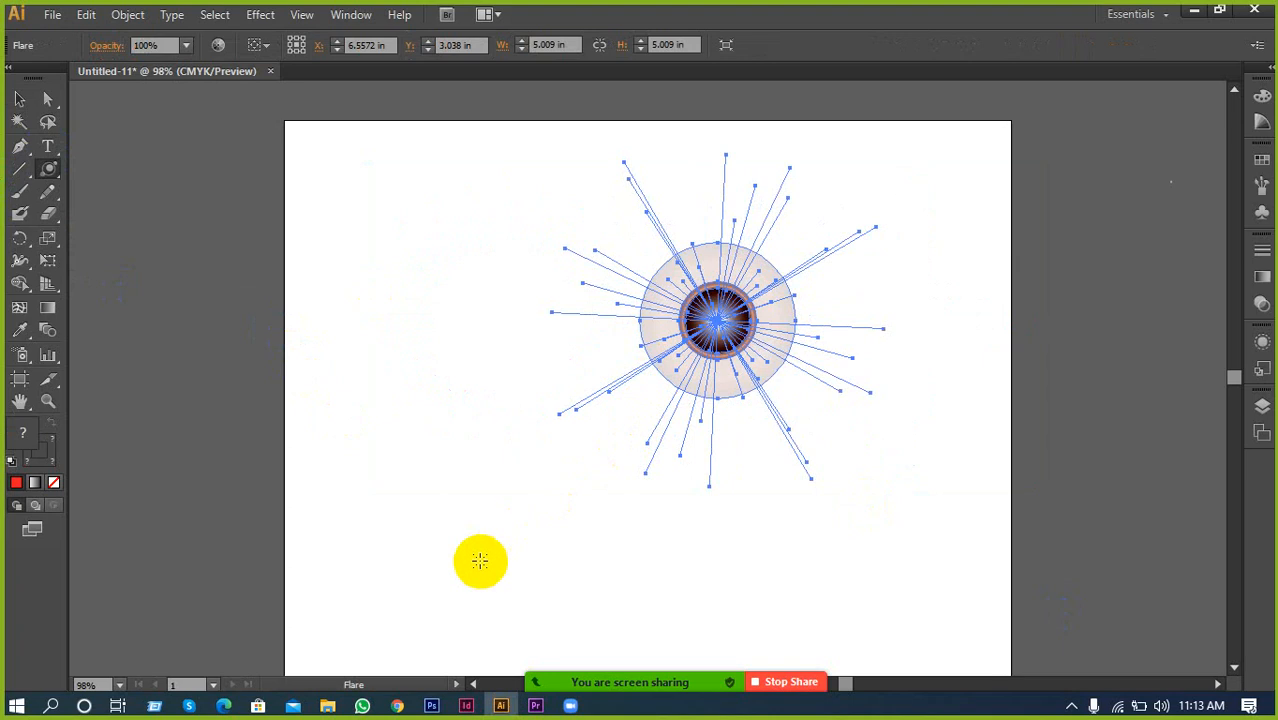
left_click(448, 577)
Select the whole flare and delete it
left_click(19, 99)
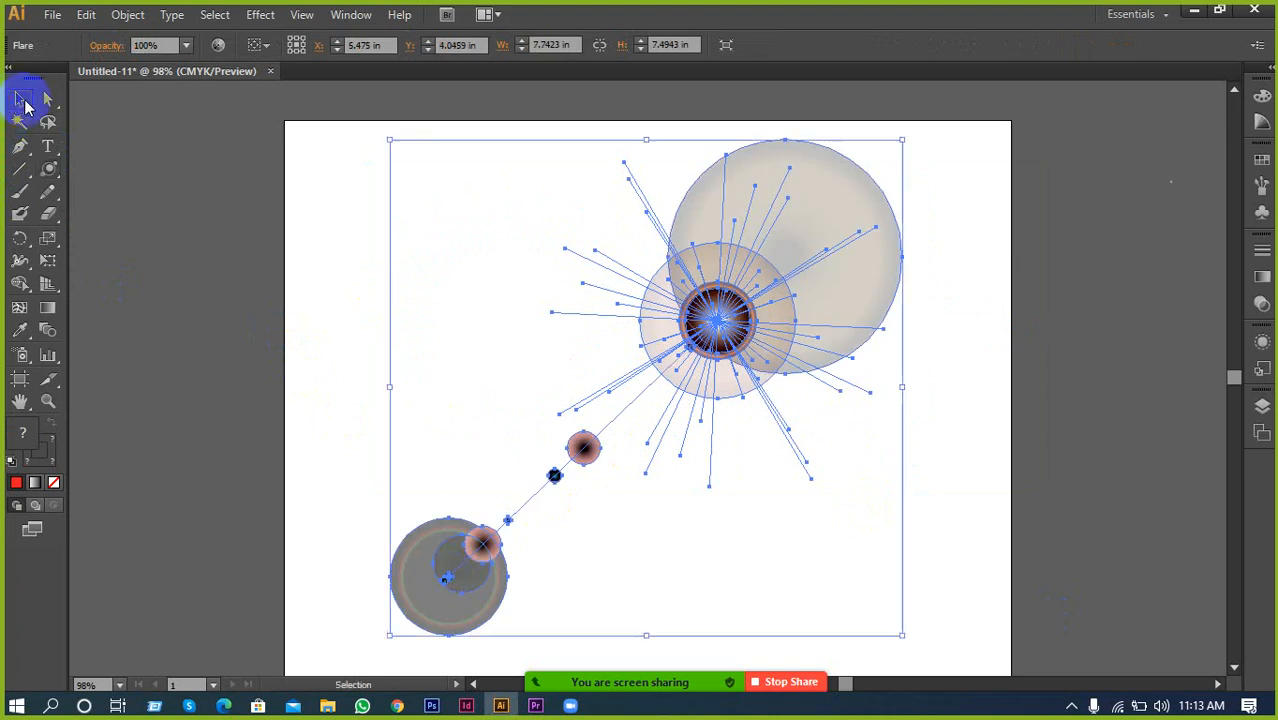
left_click(298, 241)
left_click_drag(296, 241, 908, 537)
key("Delete")
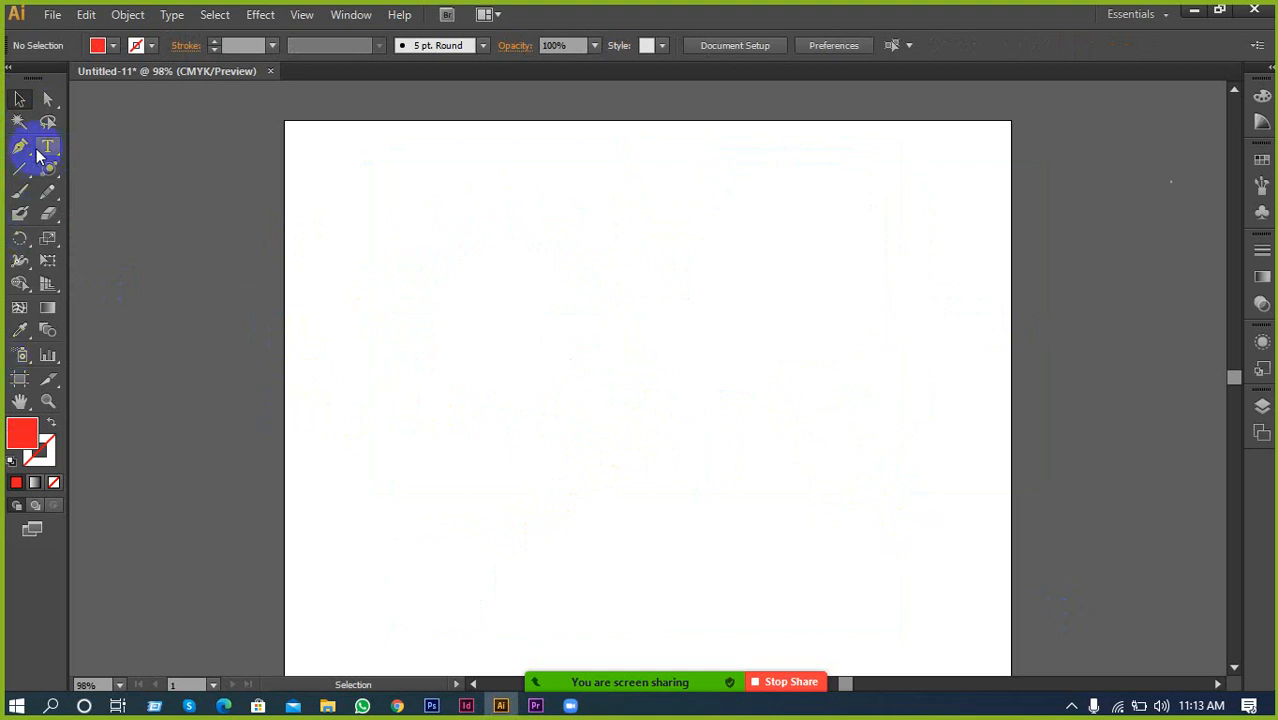
Draw an S-shaped curve with the Pen tool from the artboard's left edge through its middle to the upper right
left_click_drag(23, 155, 80, 143)
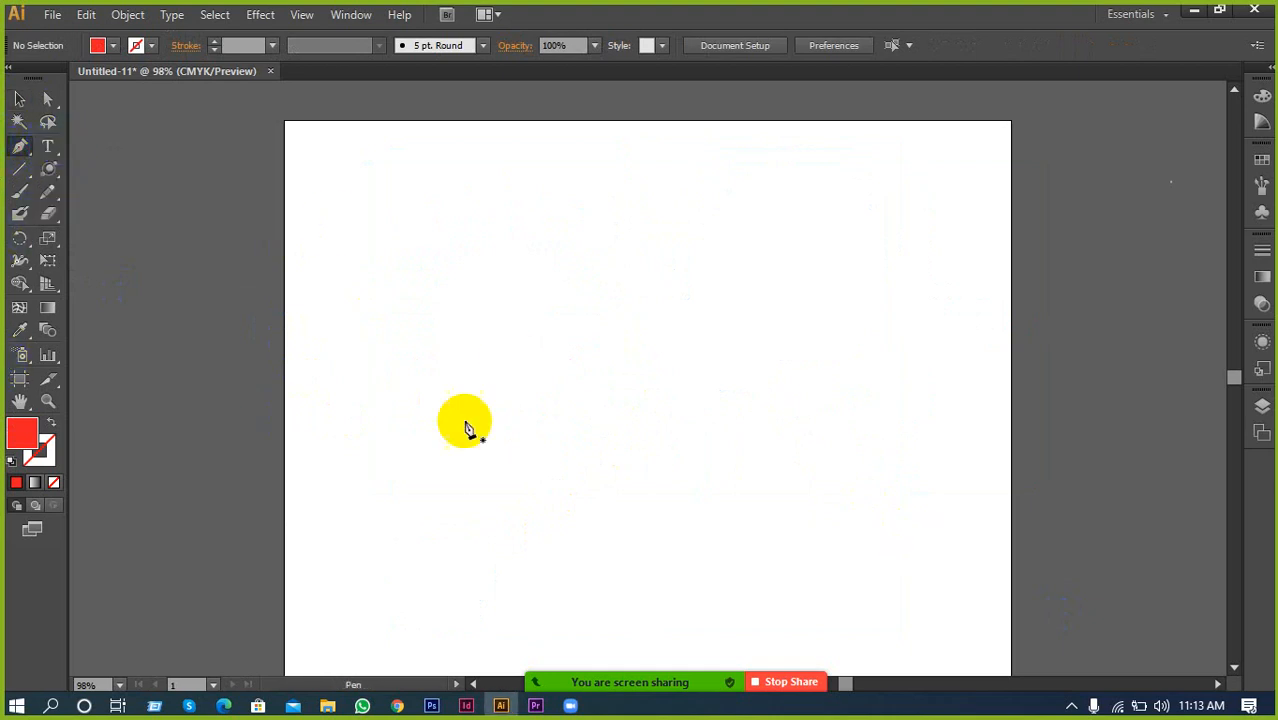
left_click(297, 419)
left_click_drag(630, 320, 860, 421)
left_click(955, 221)
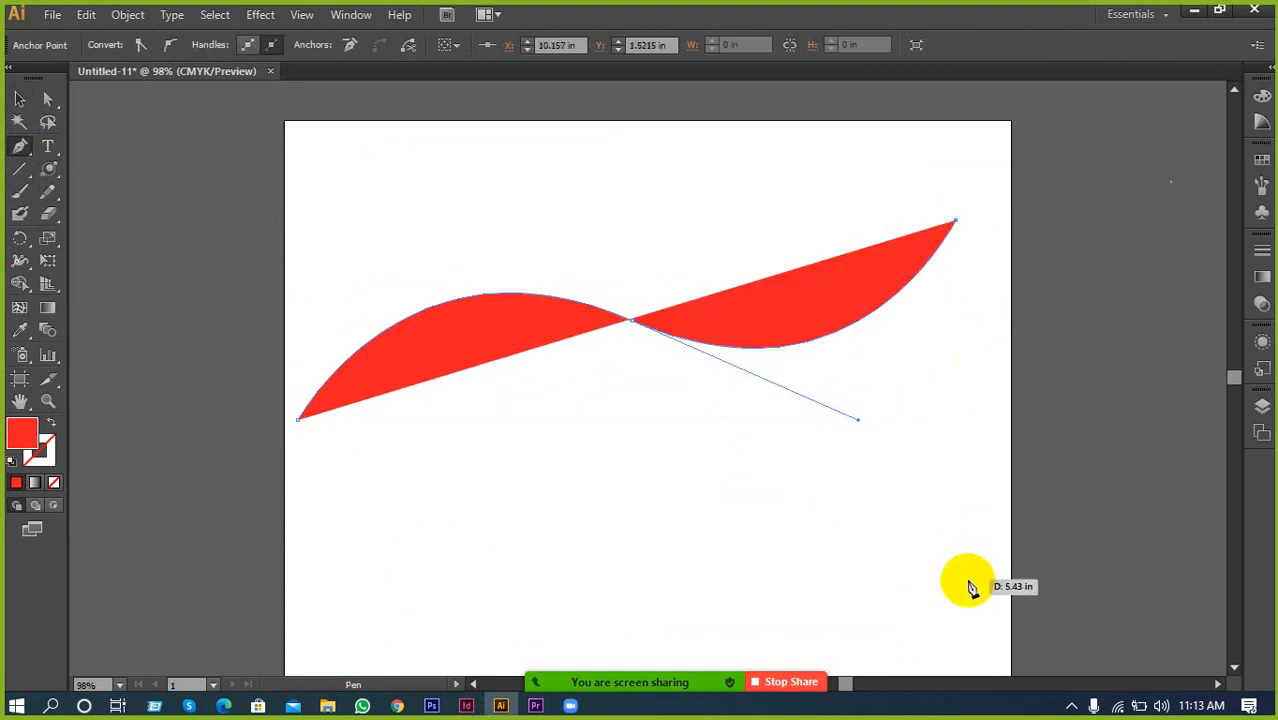
Close the wave into a filled shape with straight right and bottom edges and a bulging left edge, and deselect it
key("space")
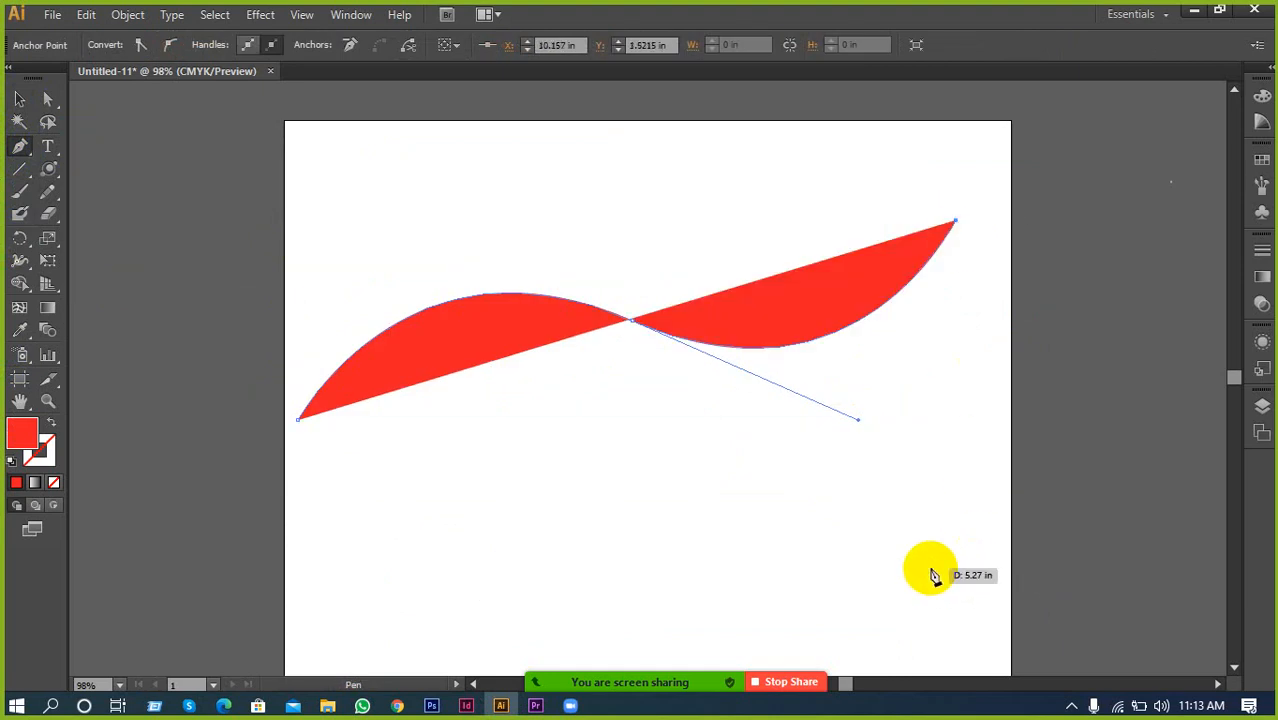
left_click(955, 537)
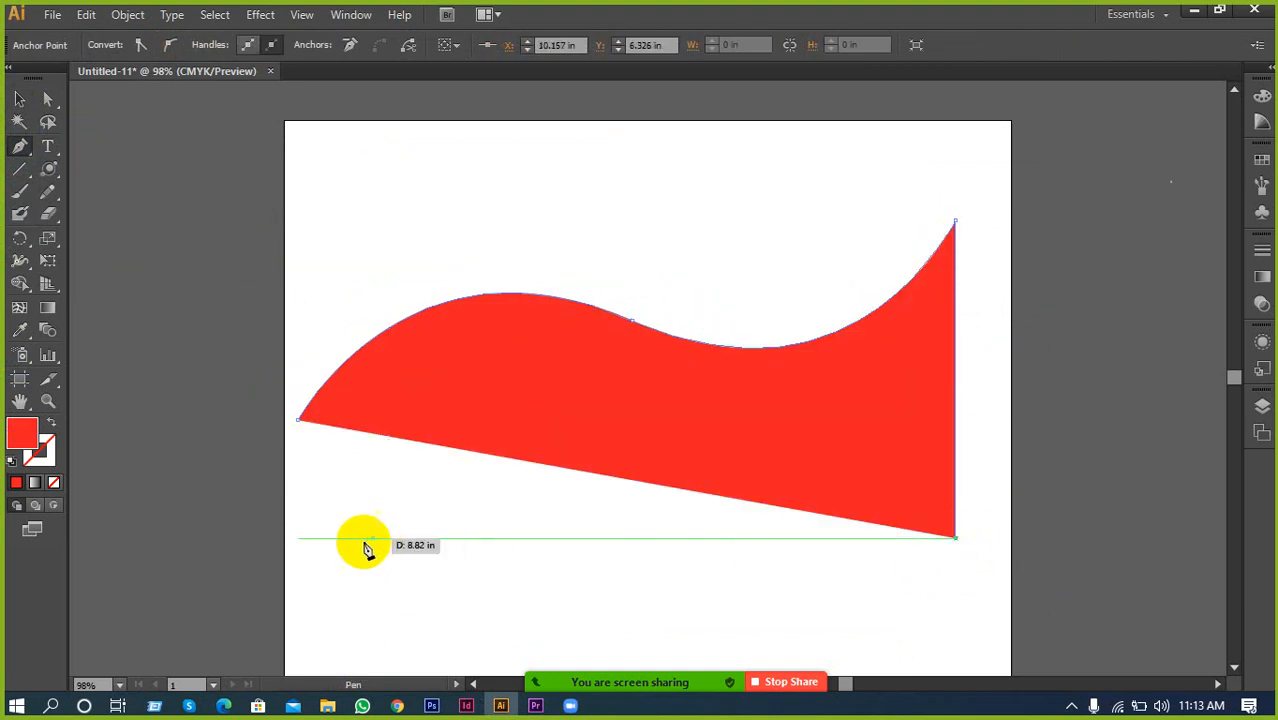
left_click(297, 538)
left_click(297, 418)
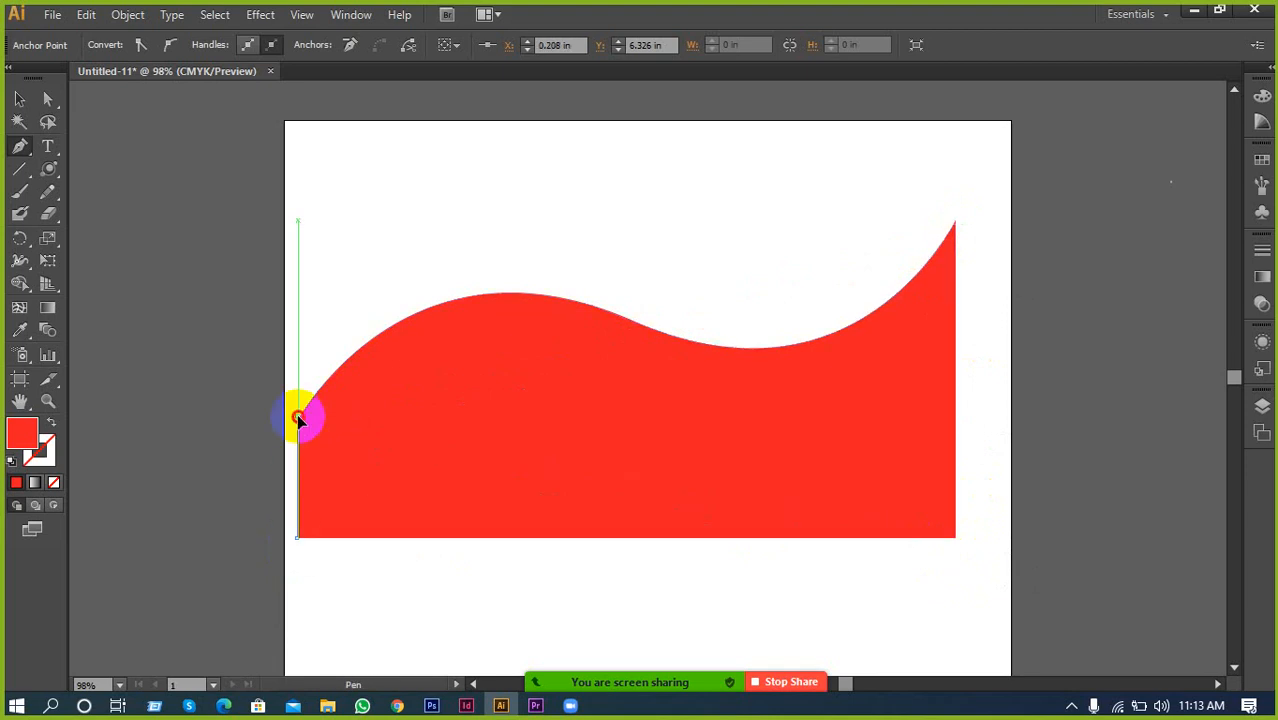
left_click_drag(297, 418, 328, 358)
left_click(19, 99)
left_click(138, 258)
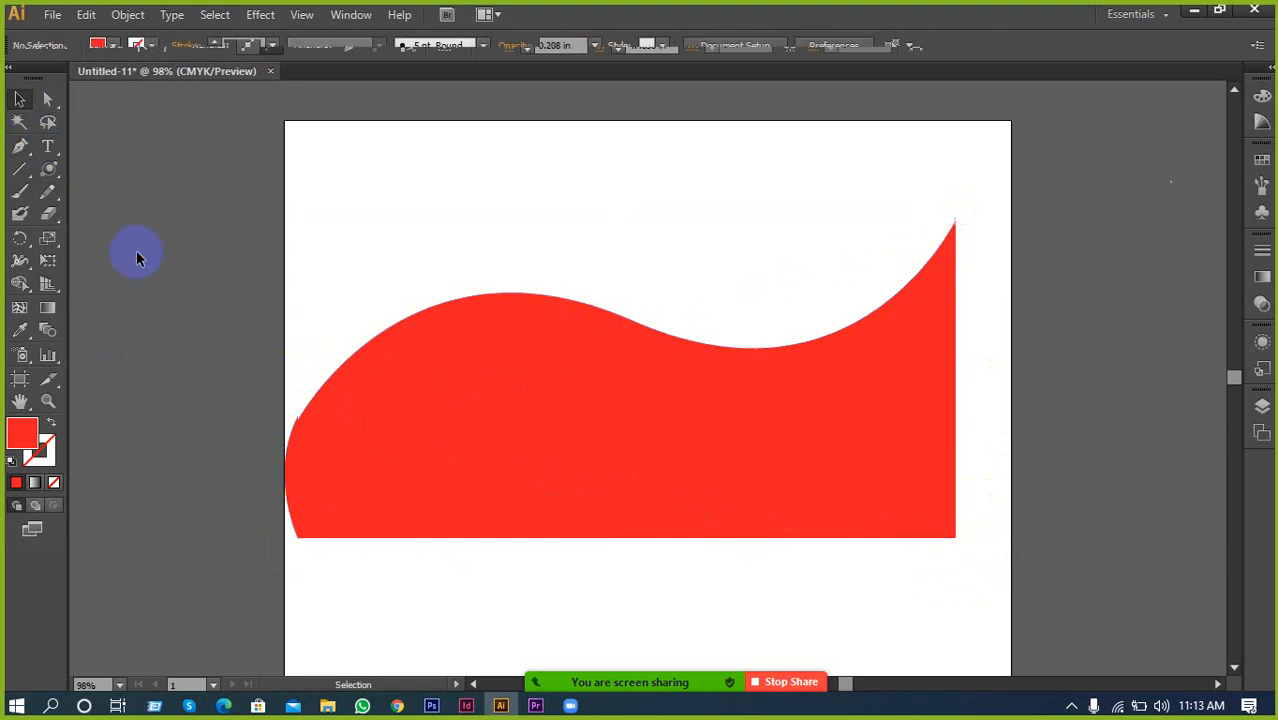
Select the wave shape and add an anchor point at the lowest part of the dip in its upper edge
left_click(340, 427)
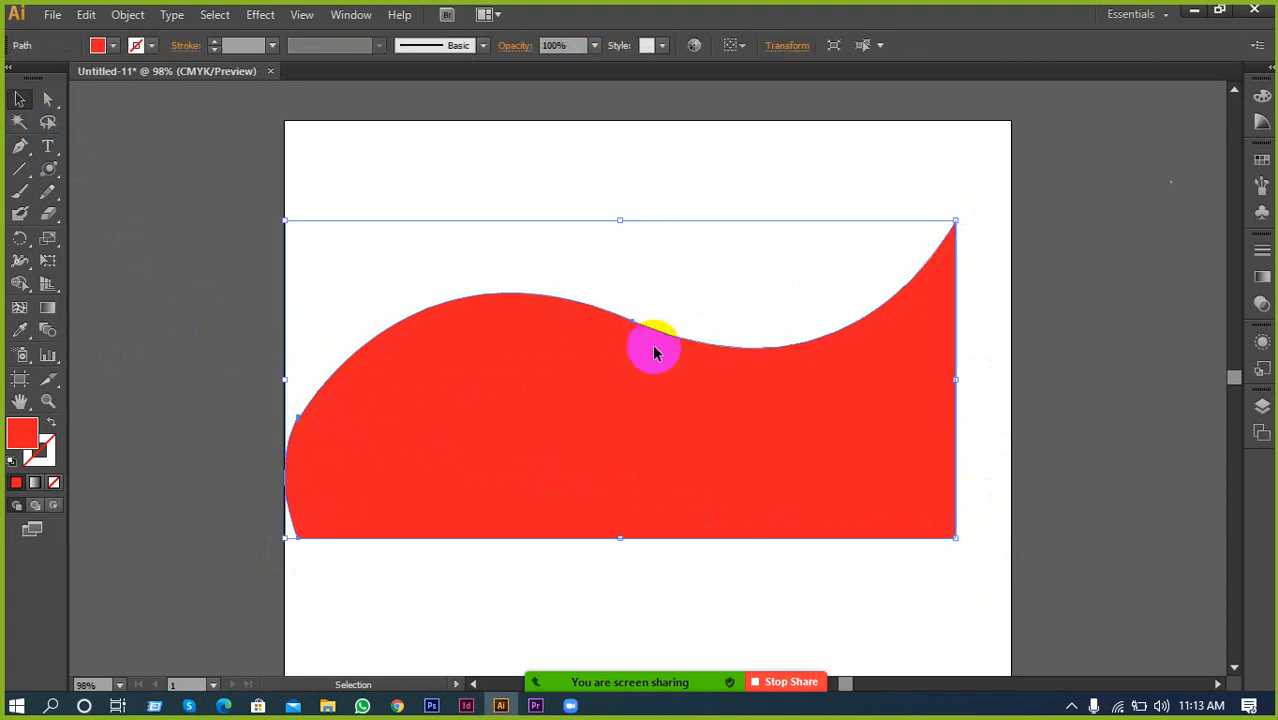
left_click_drag(20, 145, 115, 166)
left_click(770, 347)
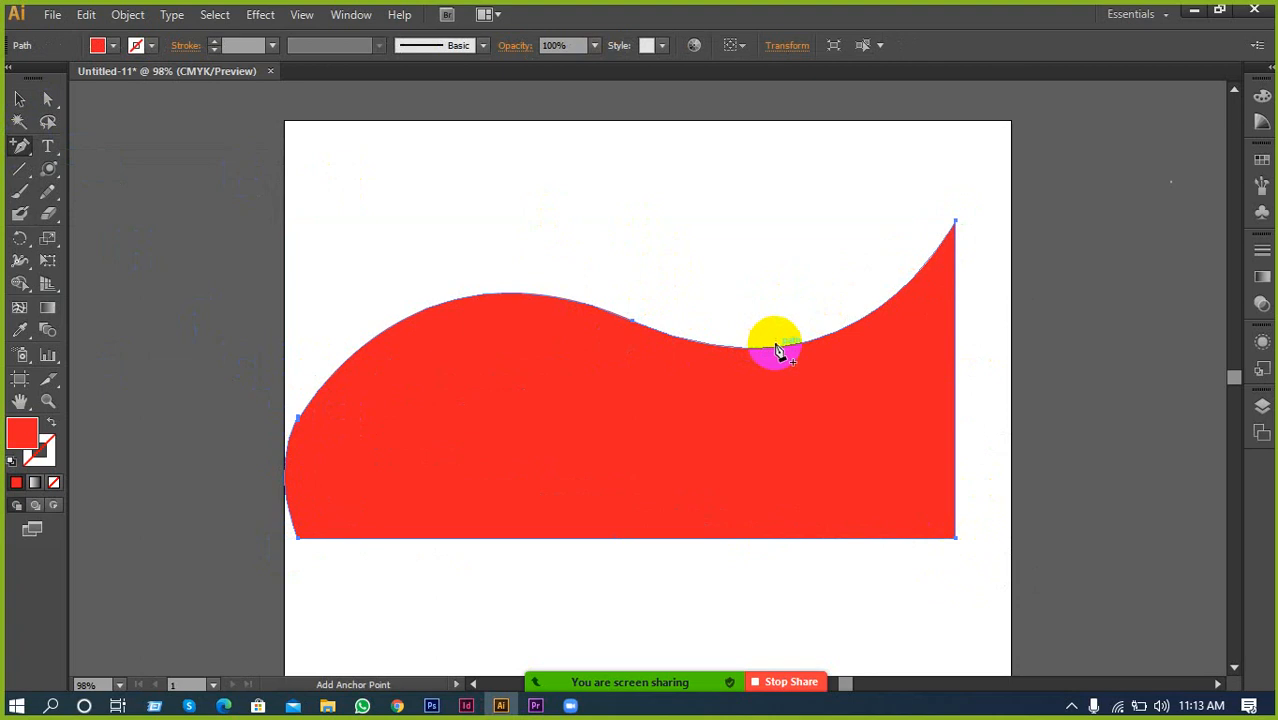
left_click(778, 347)
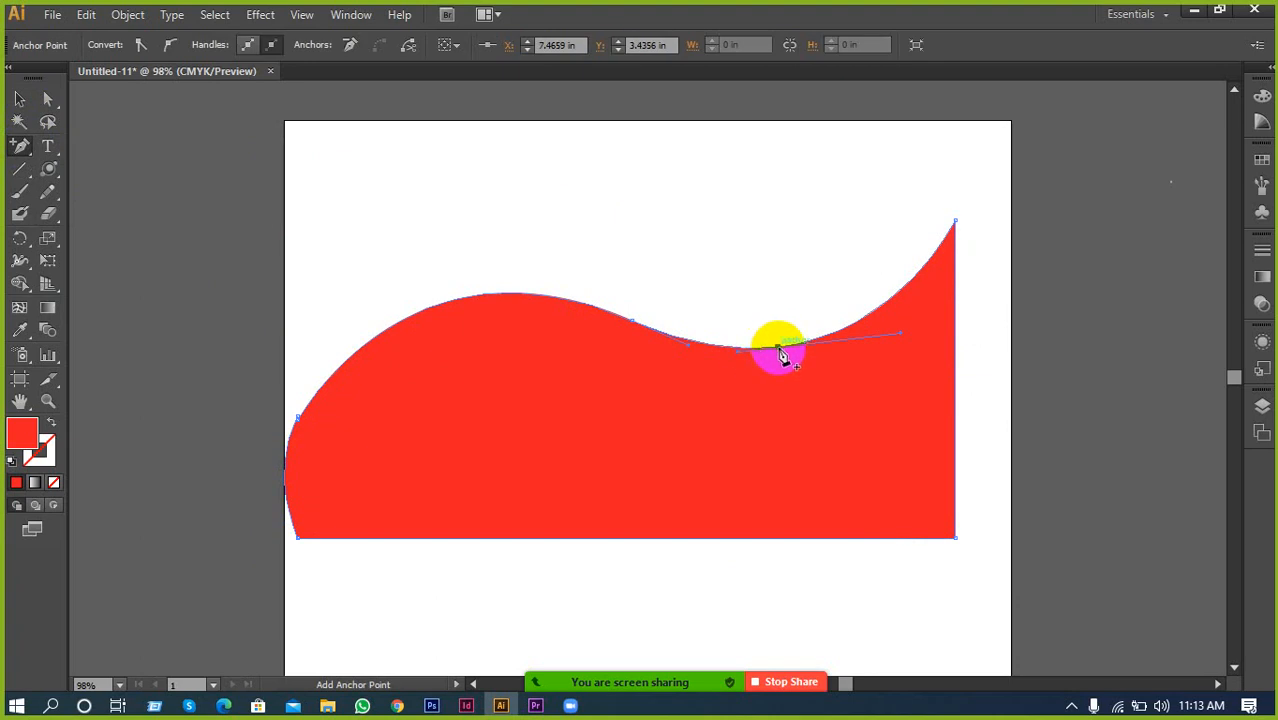
Reshape the upper edge by pulling down the right handles of the added anchor and of the middle anchor
key("v")
left_click_drag(898, 343, 878, 421)
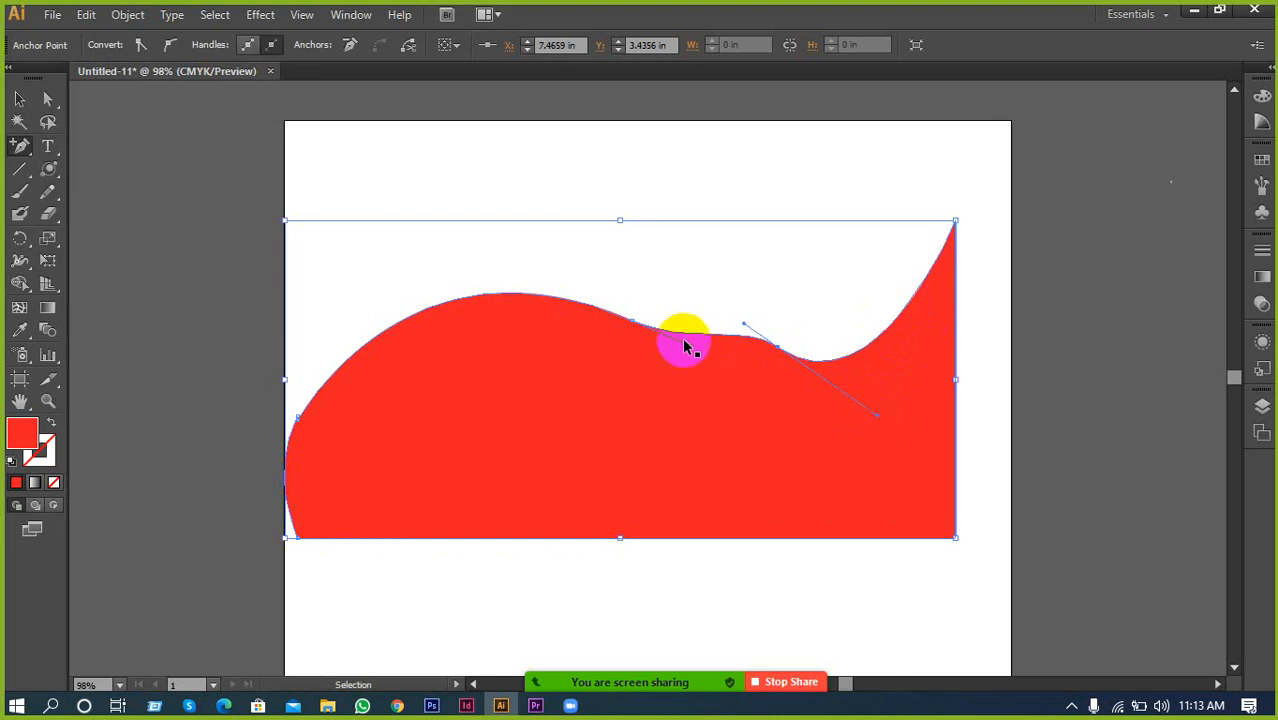
left_click_drag(688, 345, 651, 396)
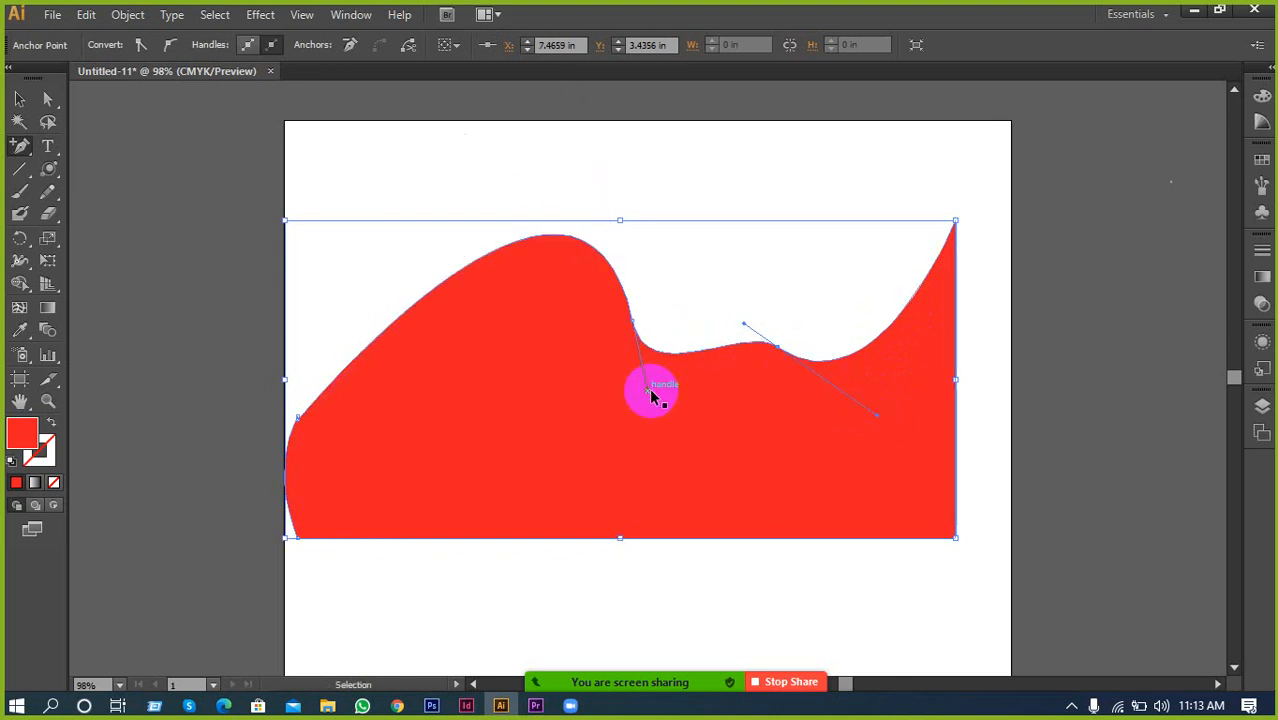
Delete the middle anchor point and the upper-left anchor points of the shape with the Delete Anchor Point tool
left_click_drag(20, 145, 103, 190)
left_click(634, 322)
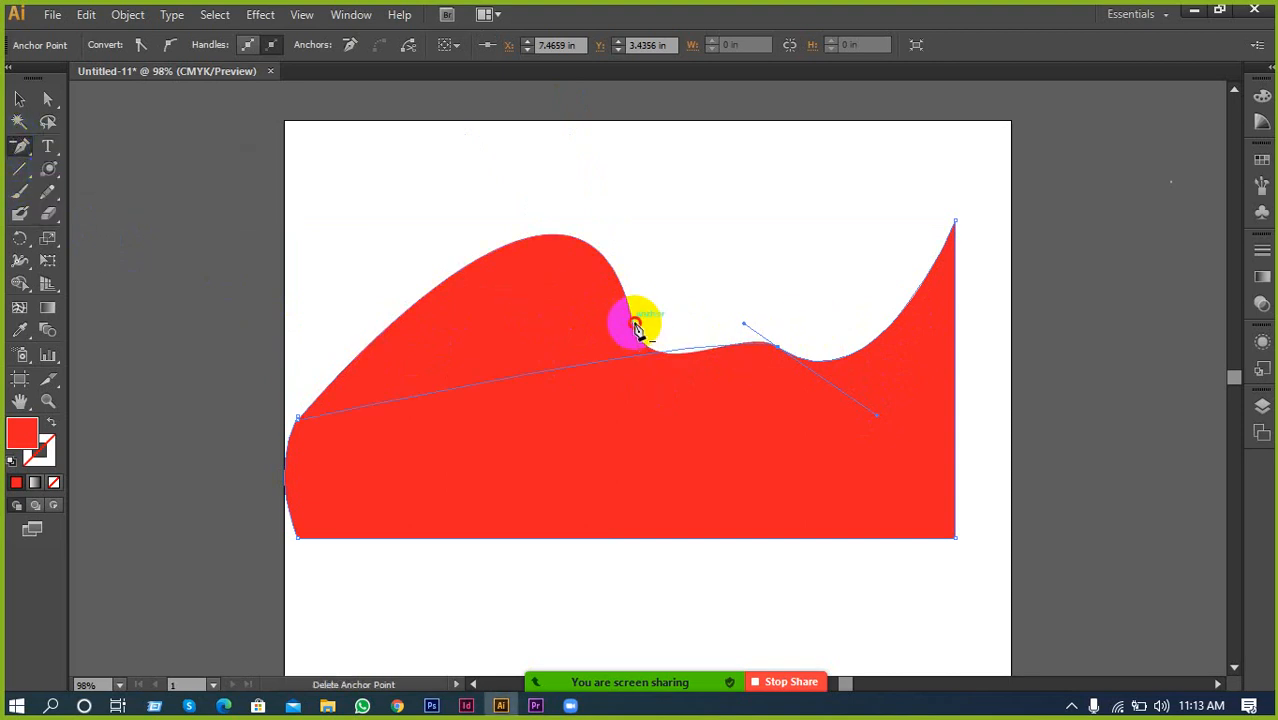
left_click(298, 418)
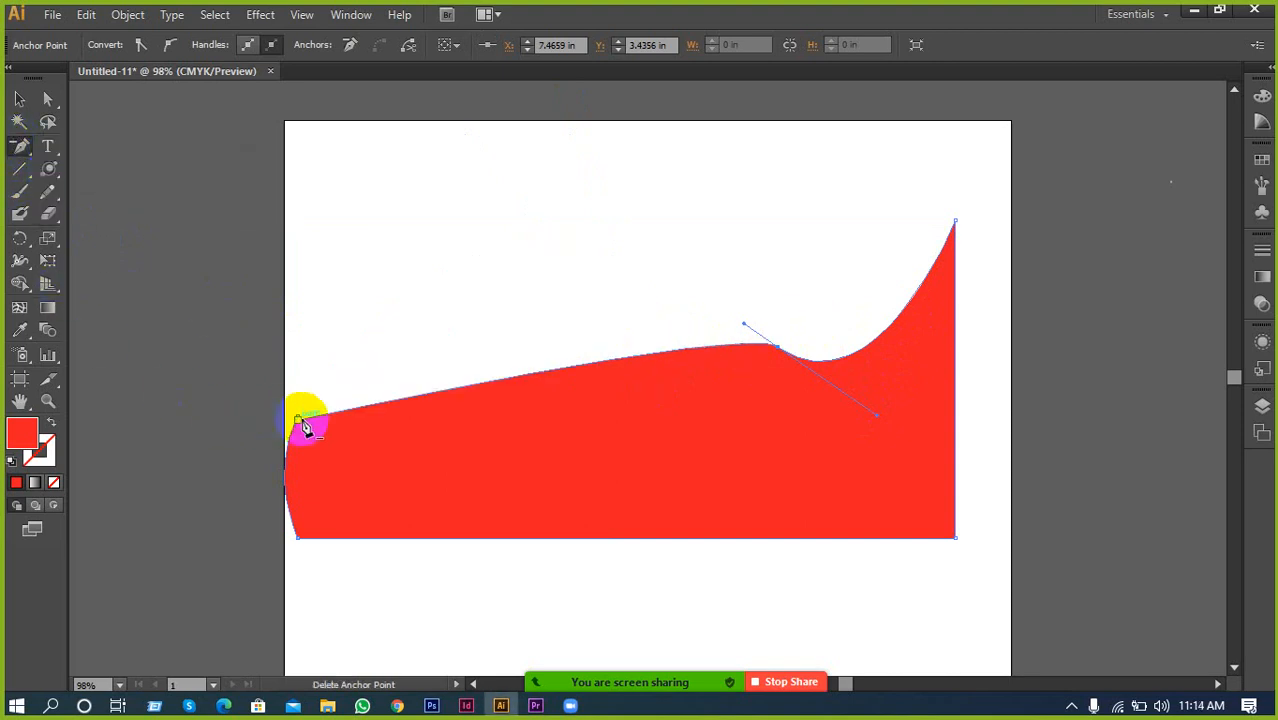
left_click(301, 424)
left_click(297, 425)
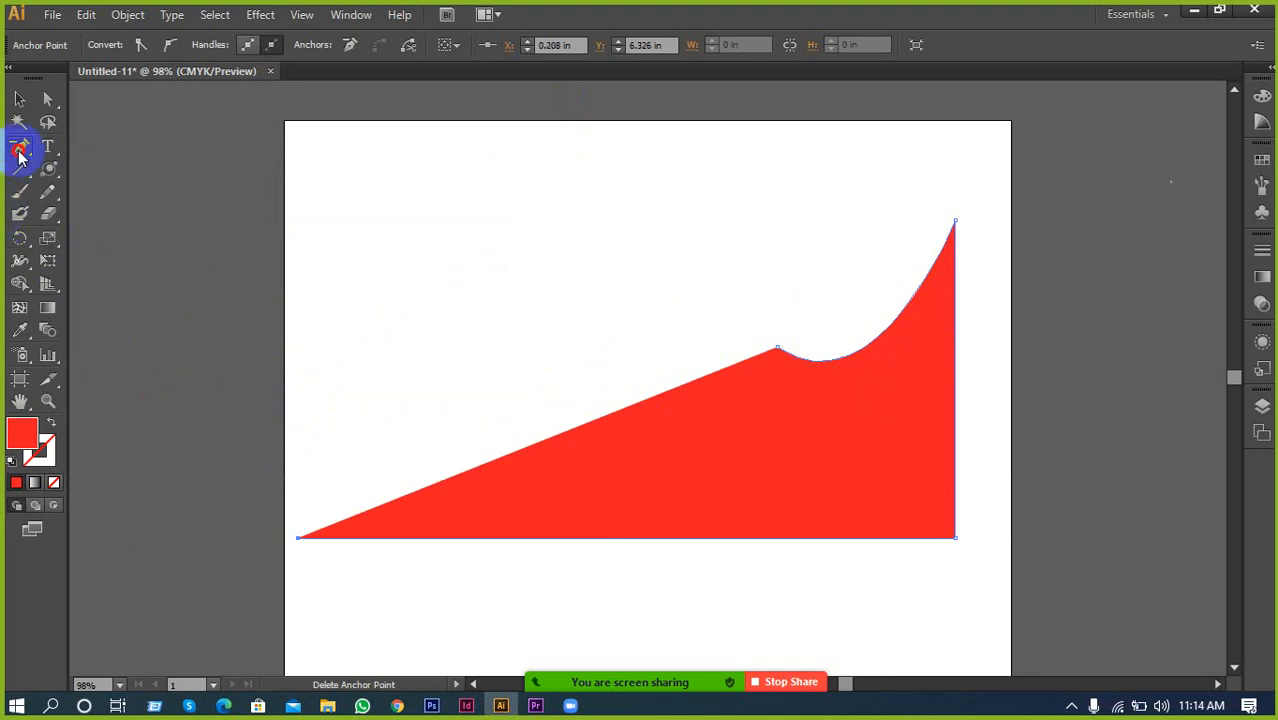
Try Convert Anchor Point on the curved segment, and convert the anchor where slope and curve meet into a corner point
left_click_drag(20, 155, 106, 215)
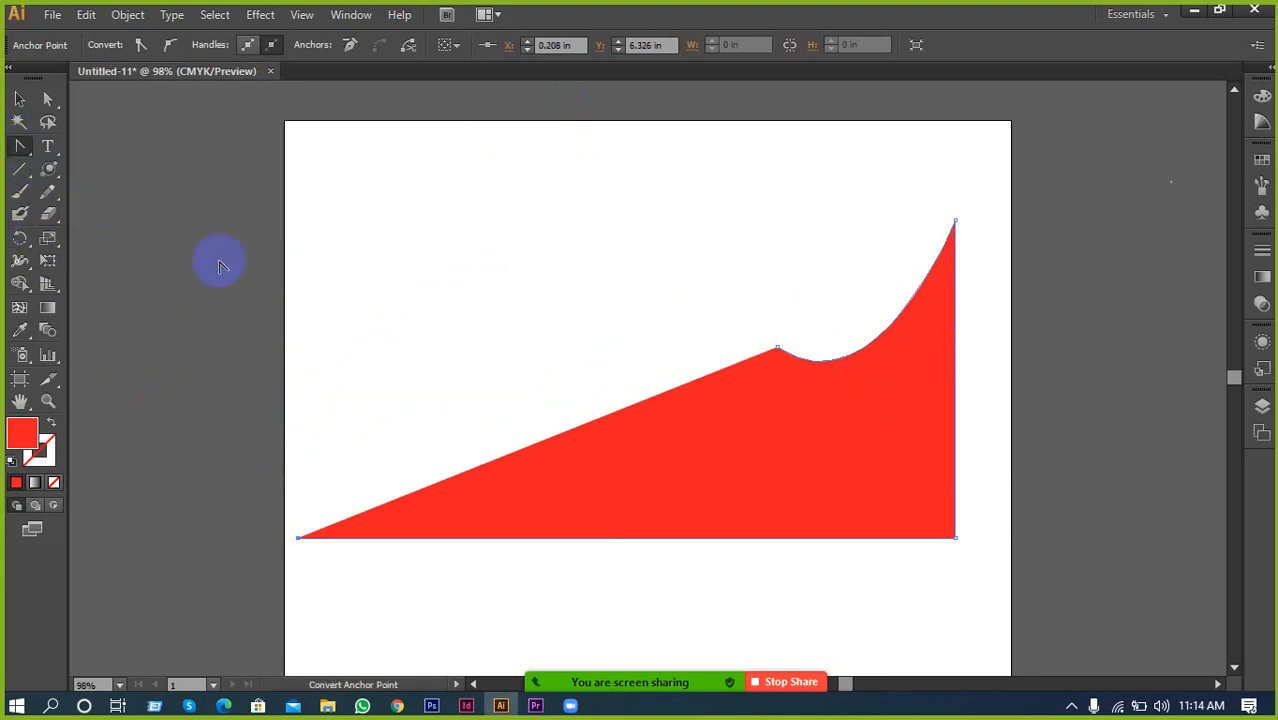
left_click(807, 354)
left_click(827, 377)
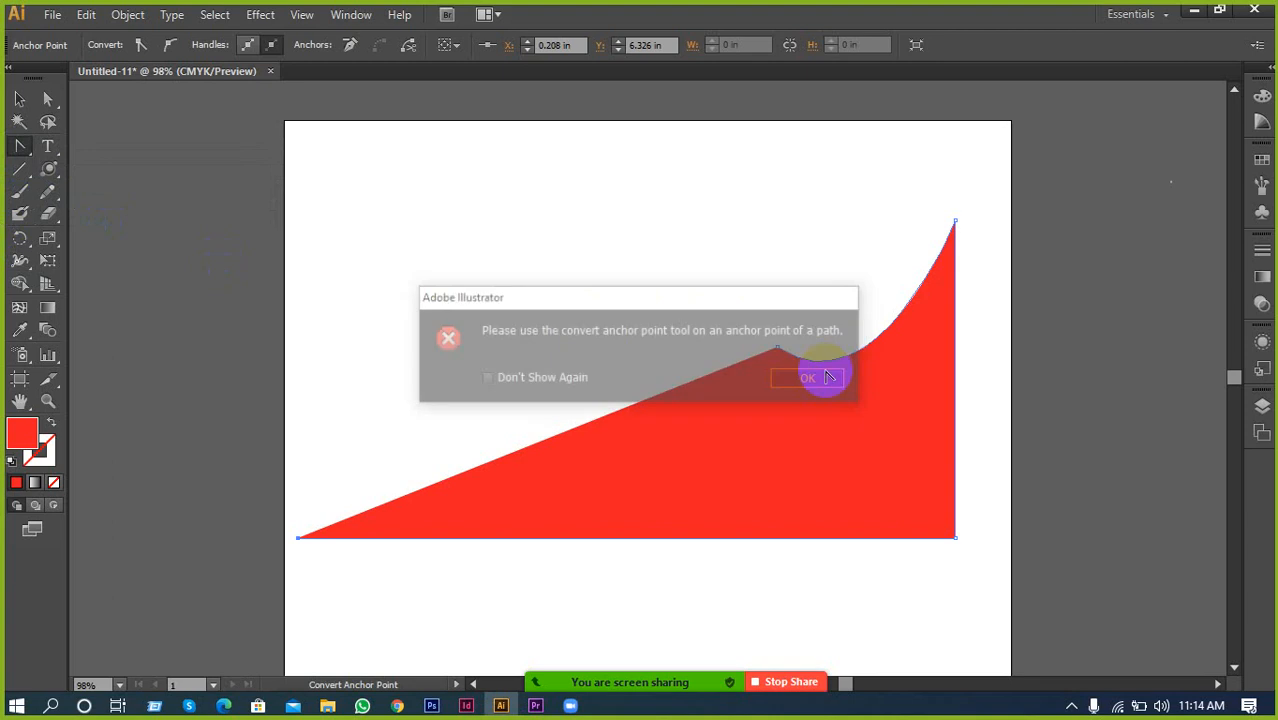
left_click(729, 372)
left_click(812, 378)
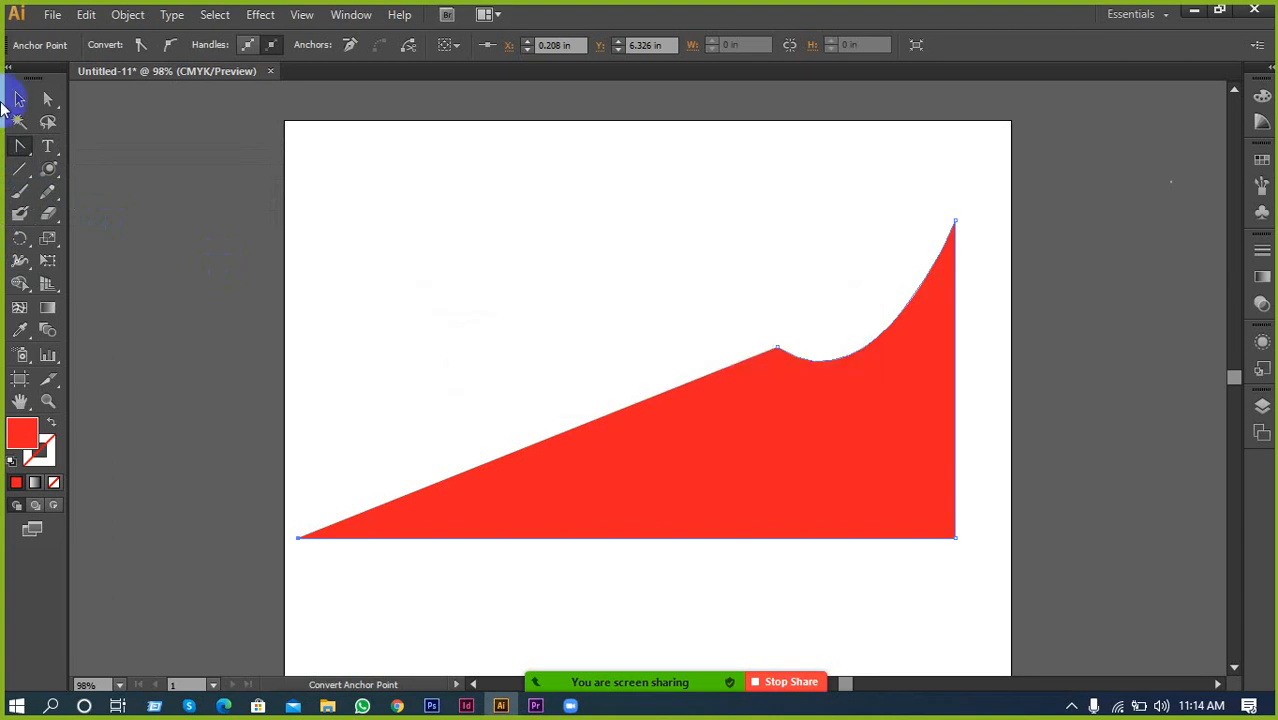
left_click(775, 346)
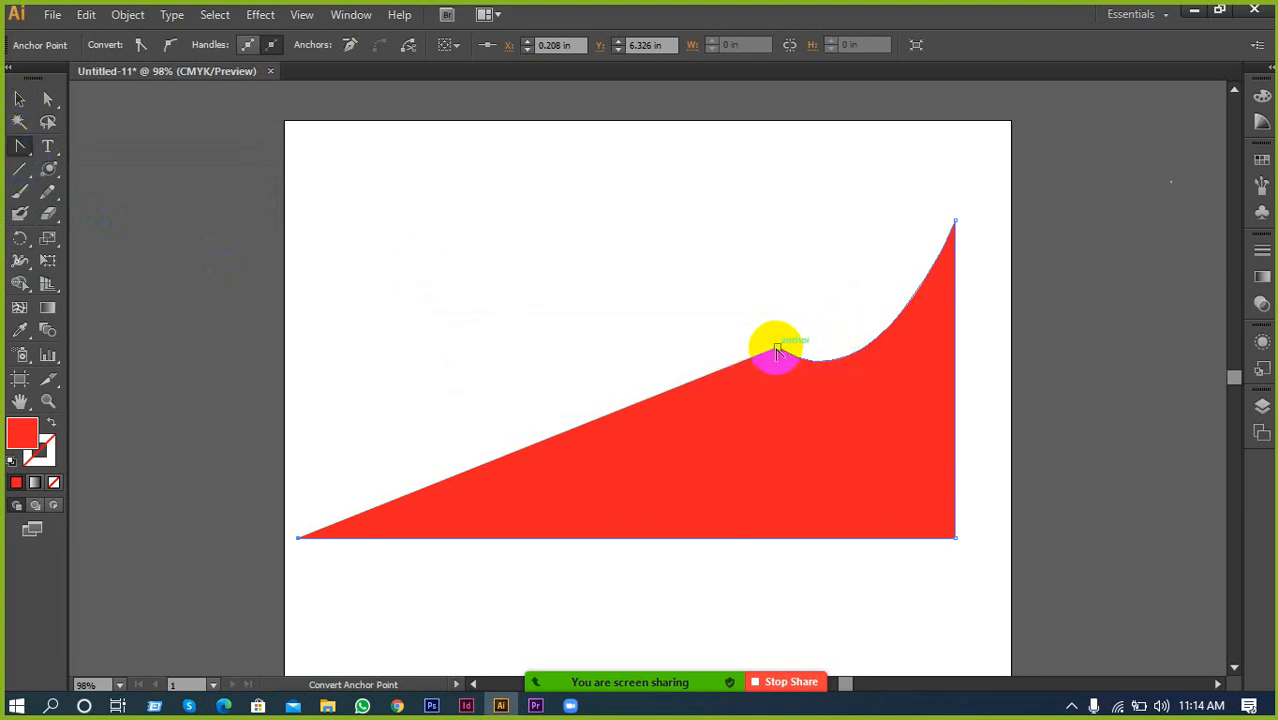
left_click(777, 347)
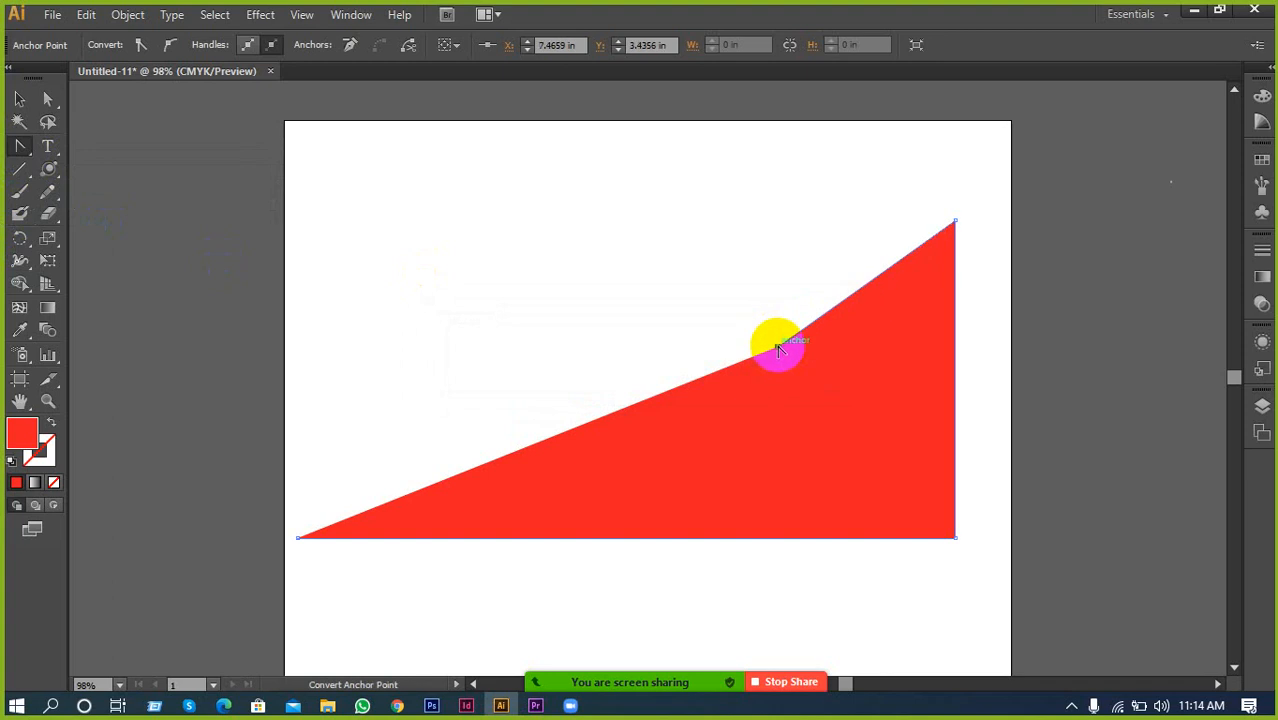
Undo the corner conversion and deselect the shape
key("ctrl")
key("ctrl")
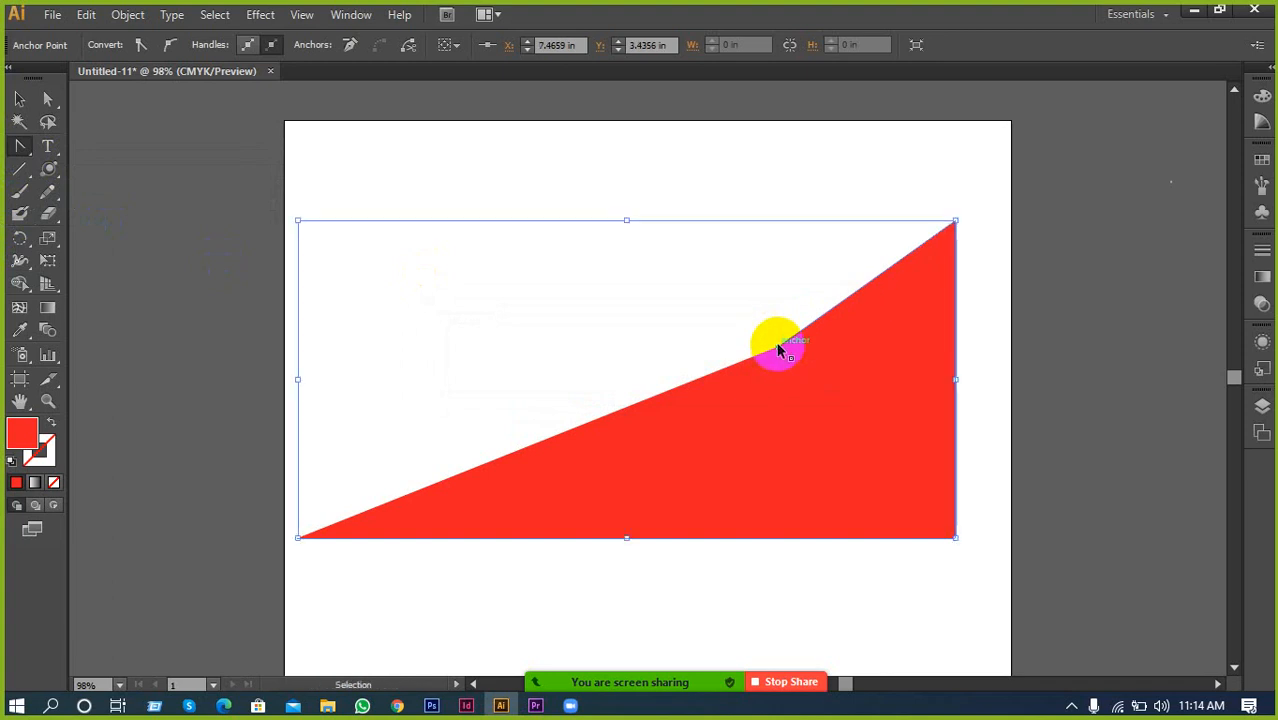
left_click_drag(778, 348, 776, 338)
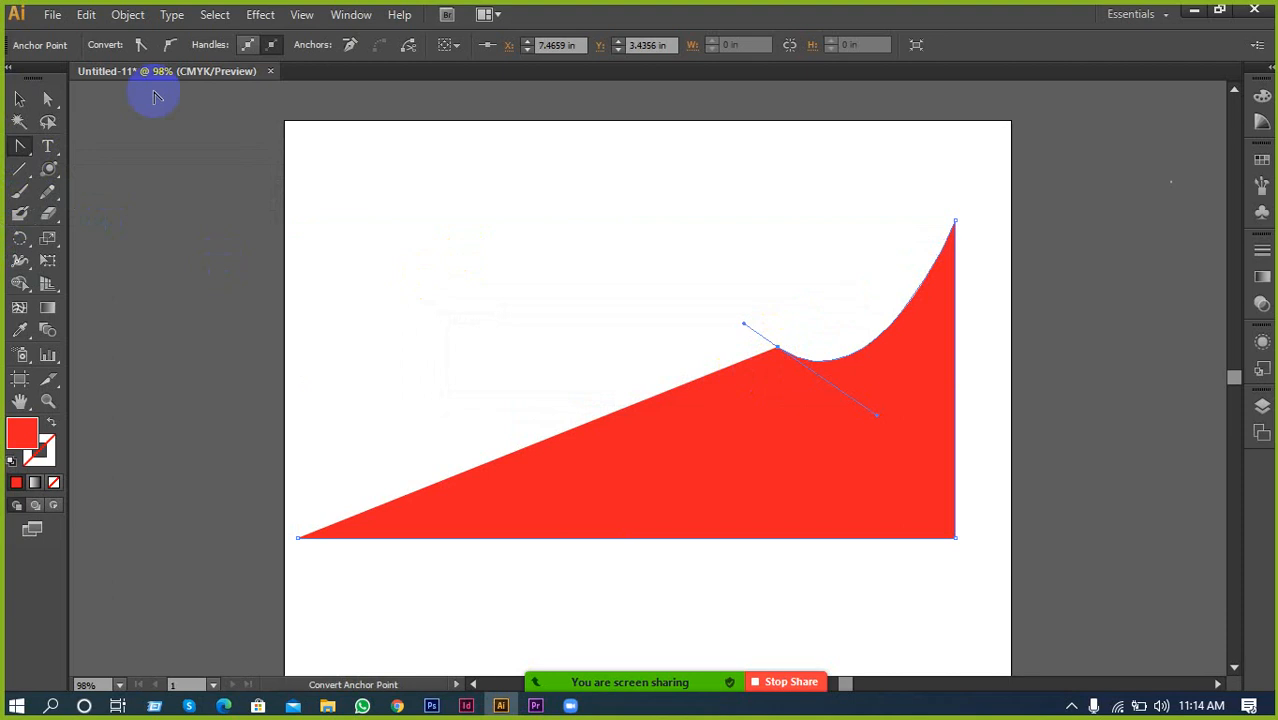
left_click(28, 99)
left_click(177, 211)
Reselect the shape, pull new curve handles out of the anchor where slope and curve meet, and undo that change
left_click(21, 149)
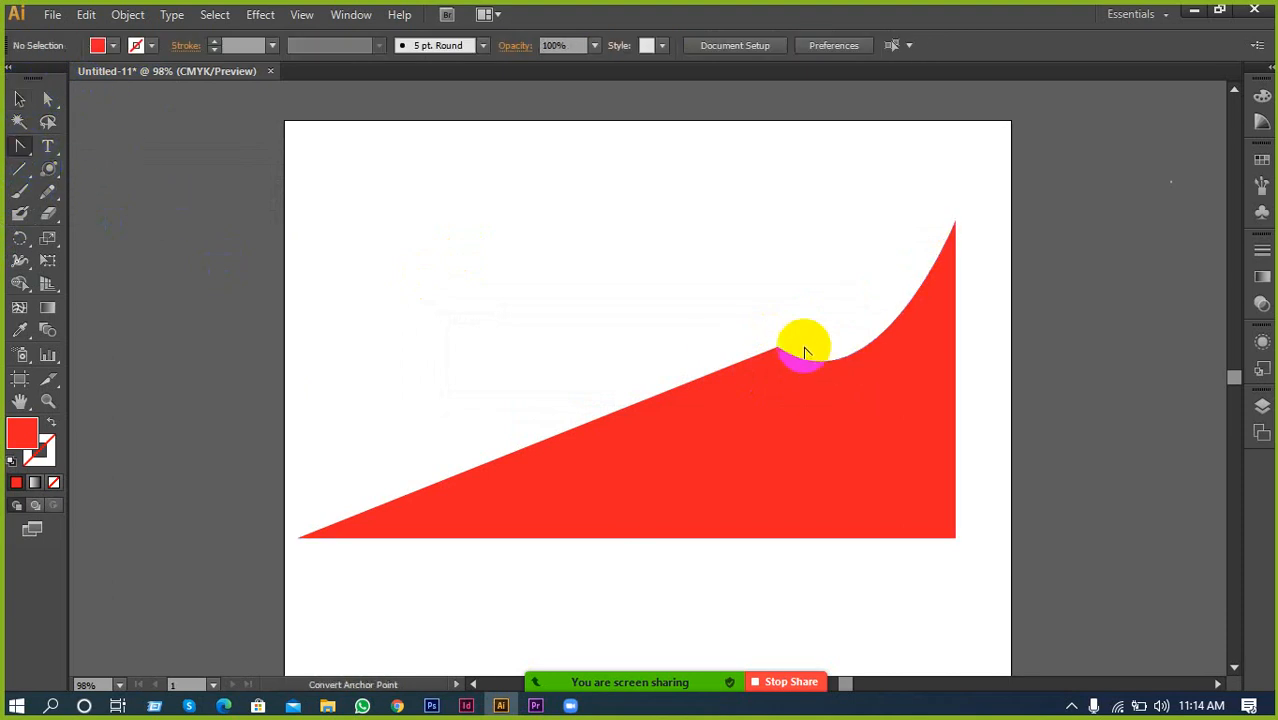
left_click(14, 101)
left_click_drag(285, 148, 650, 362)
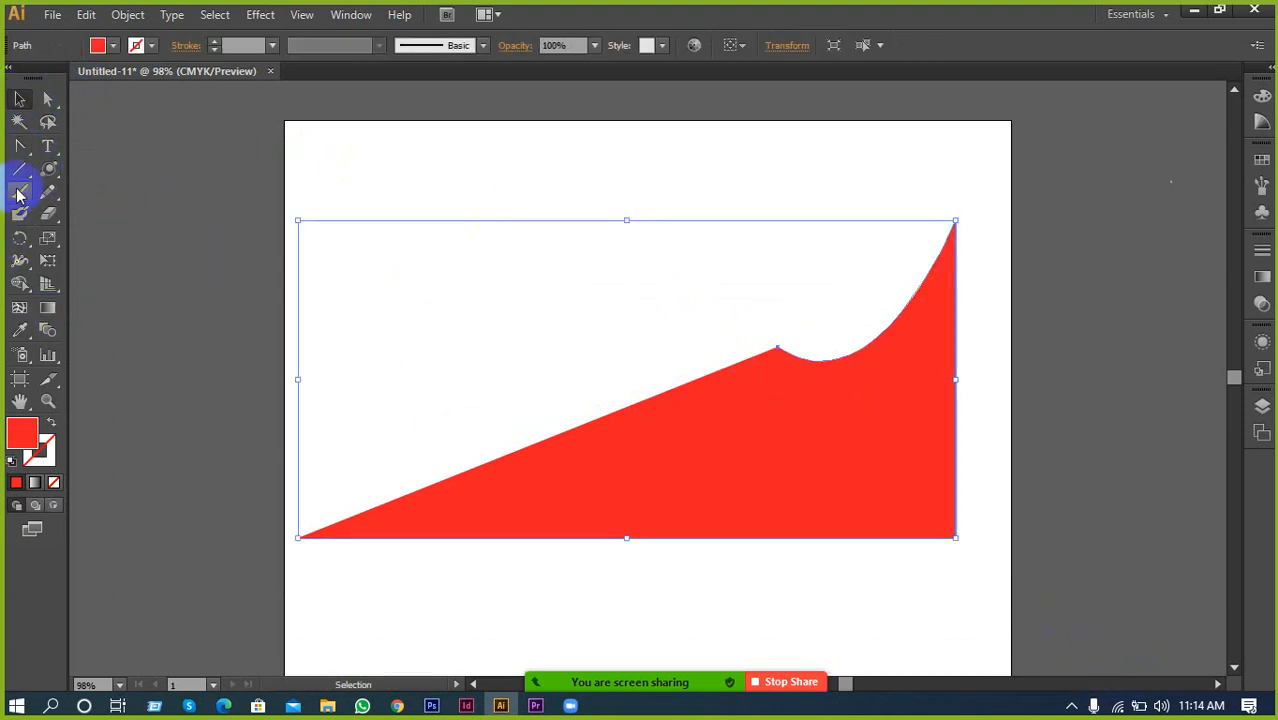
left_click(20, 147)
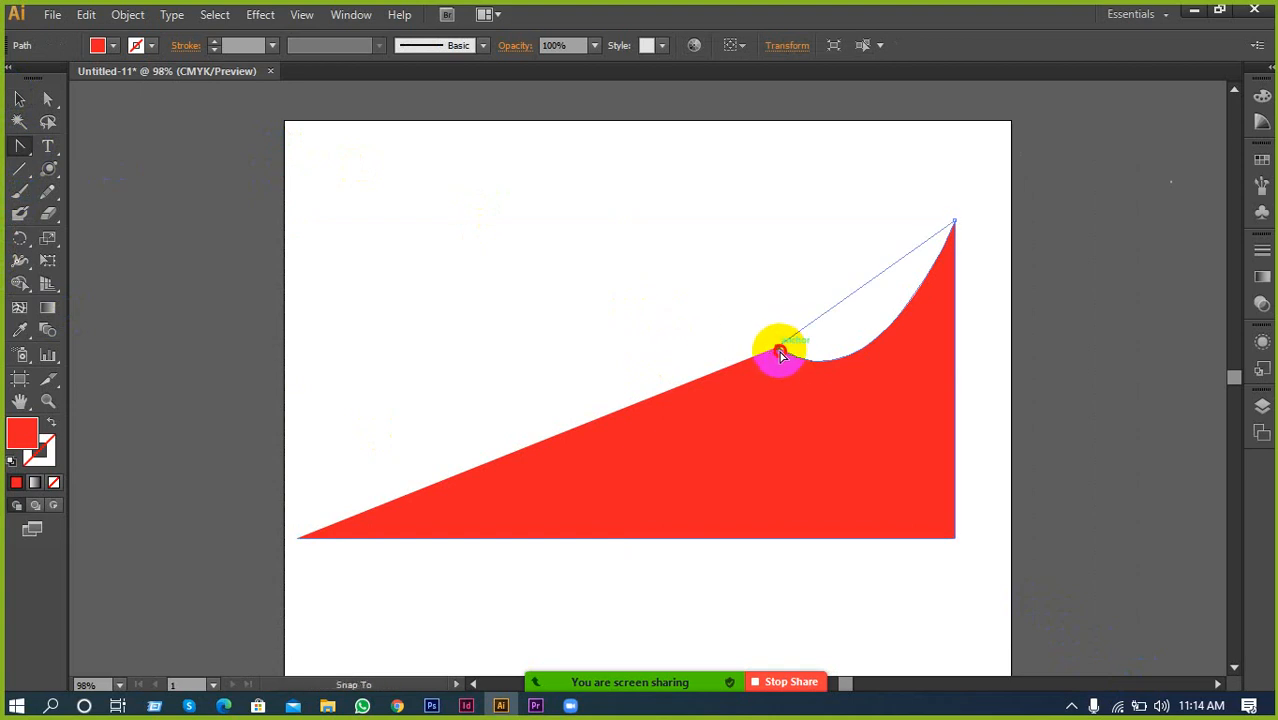
left_click_drag(780, 352, 616, 183)
key("ctrl+z")
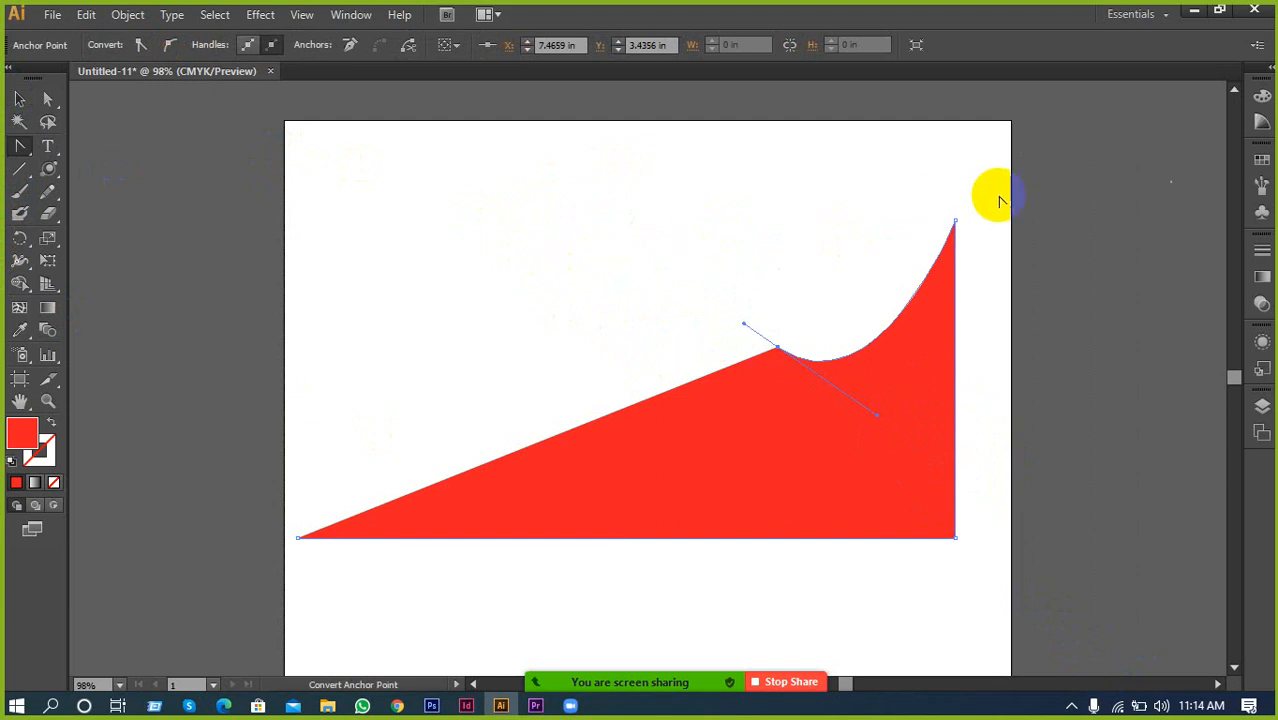
Repeatedly round the shape's upper-right corner by pulling out its curve handles, and convert it back to a sharp corner
left_click_drag(960, 224, 1073, 244)
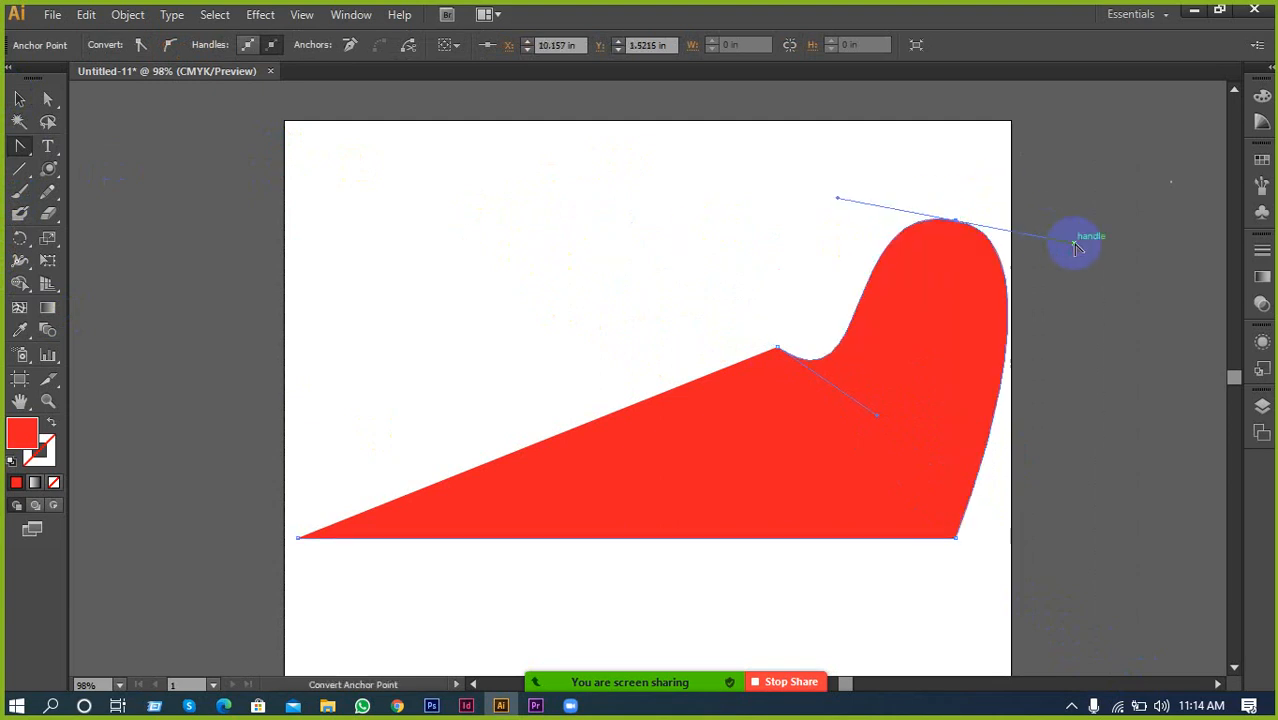
left_click(955, 229)
left_click_drag(955, 226, 1063, 246)
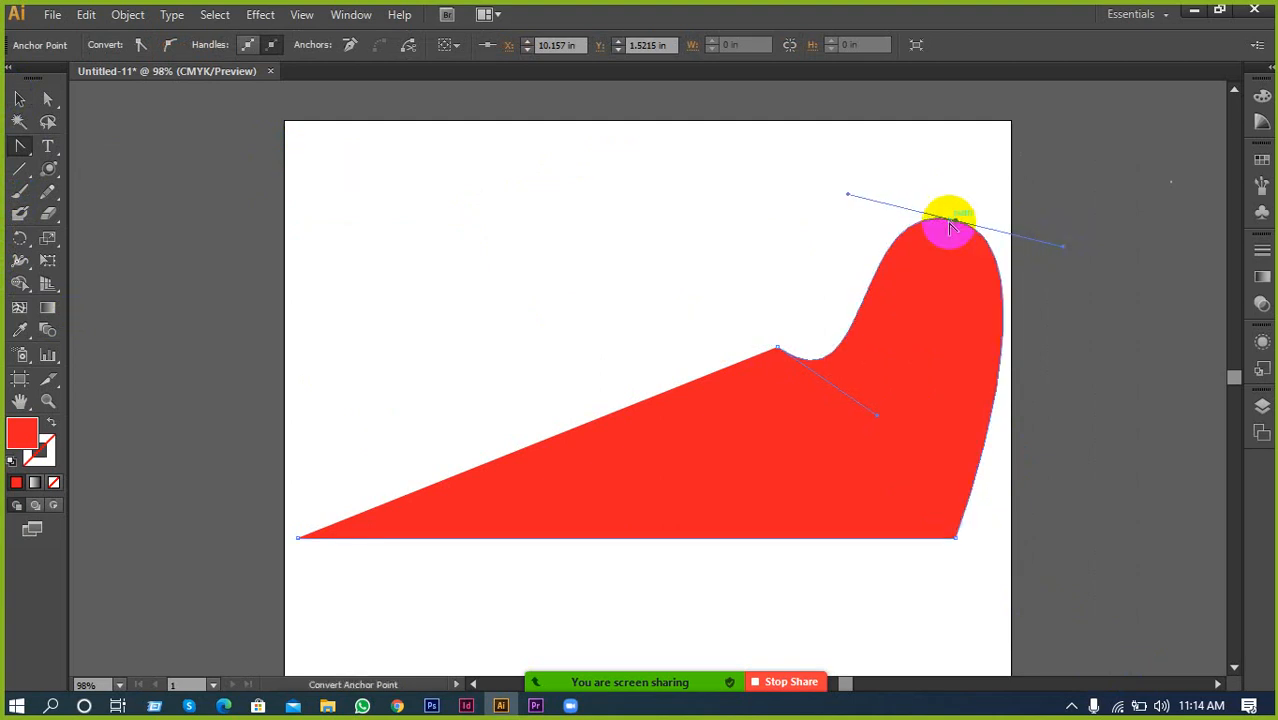
left_click(954, 224)
left_click_drag(958, 222, 1057, 248)
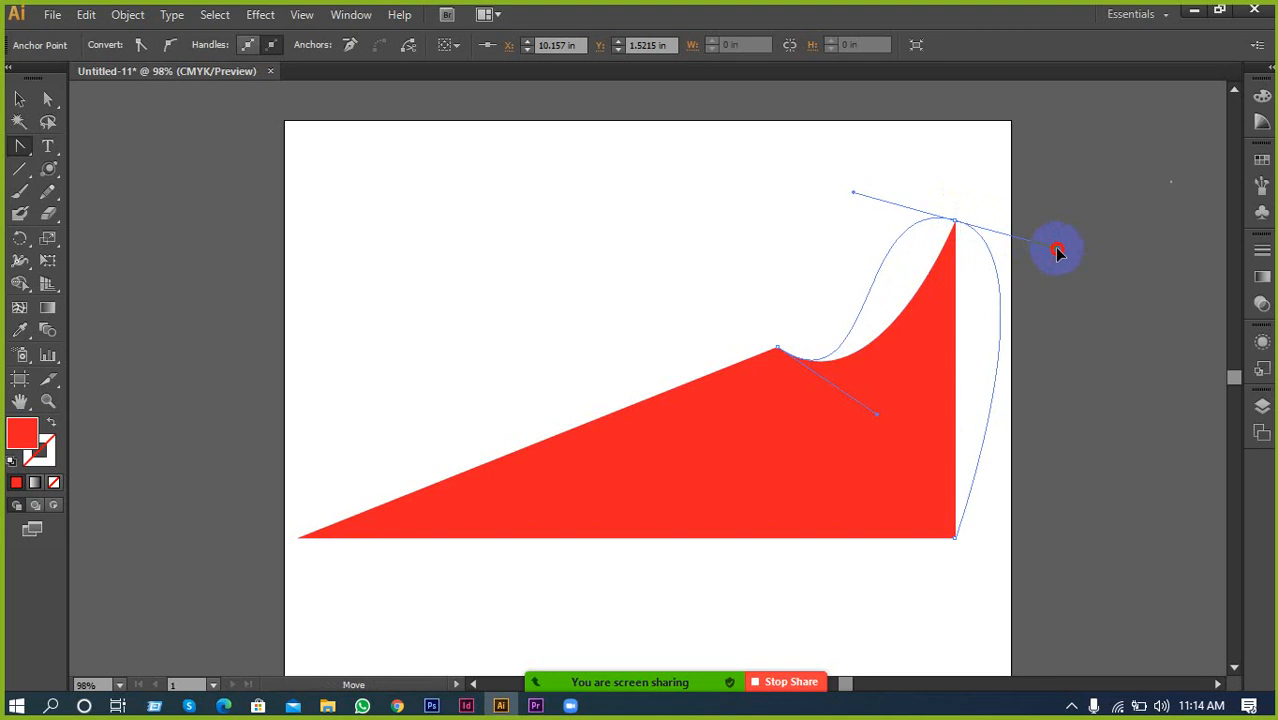
left_click(957, 222)
left_click_drag(957, 221, 1033, 247)
left_click(956, 221)
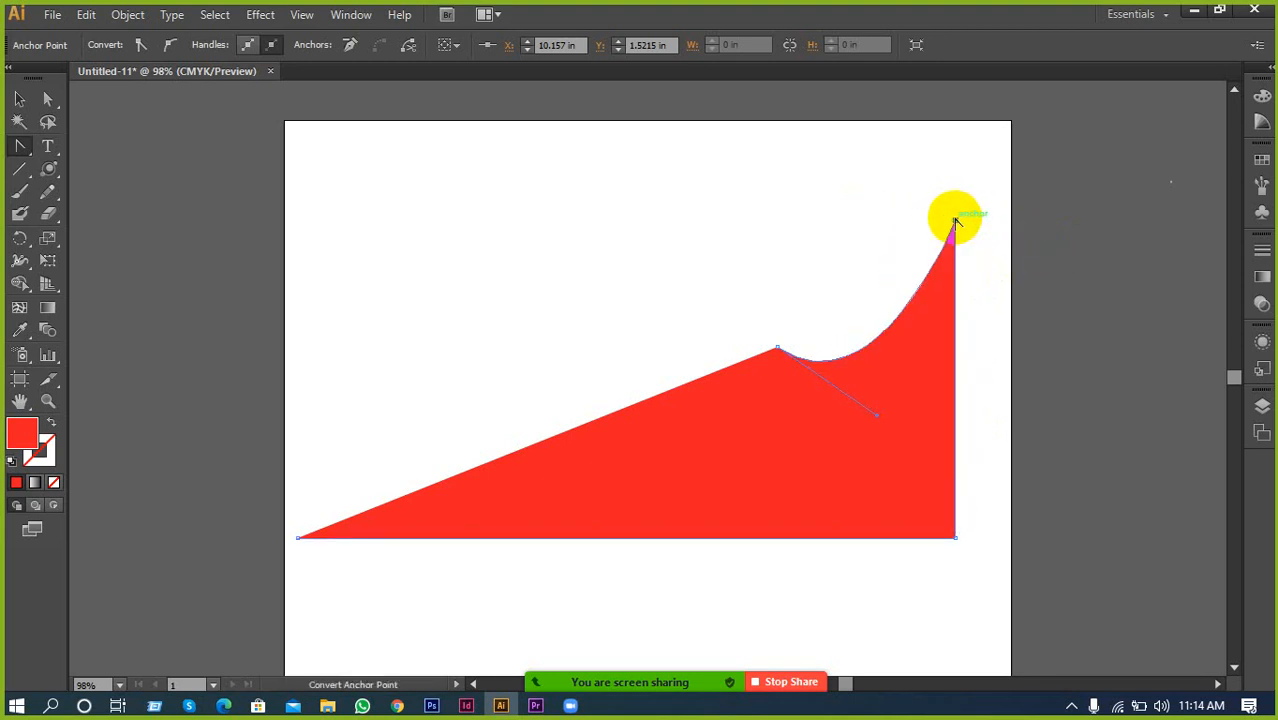
Select the whole red shape and delete it
left_click(24, 97)
left_click(516, 297)
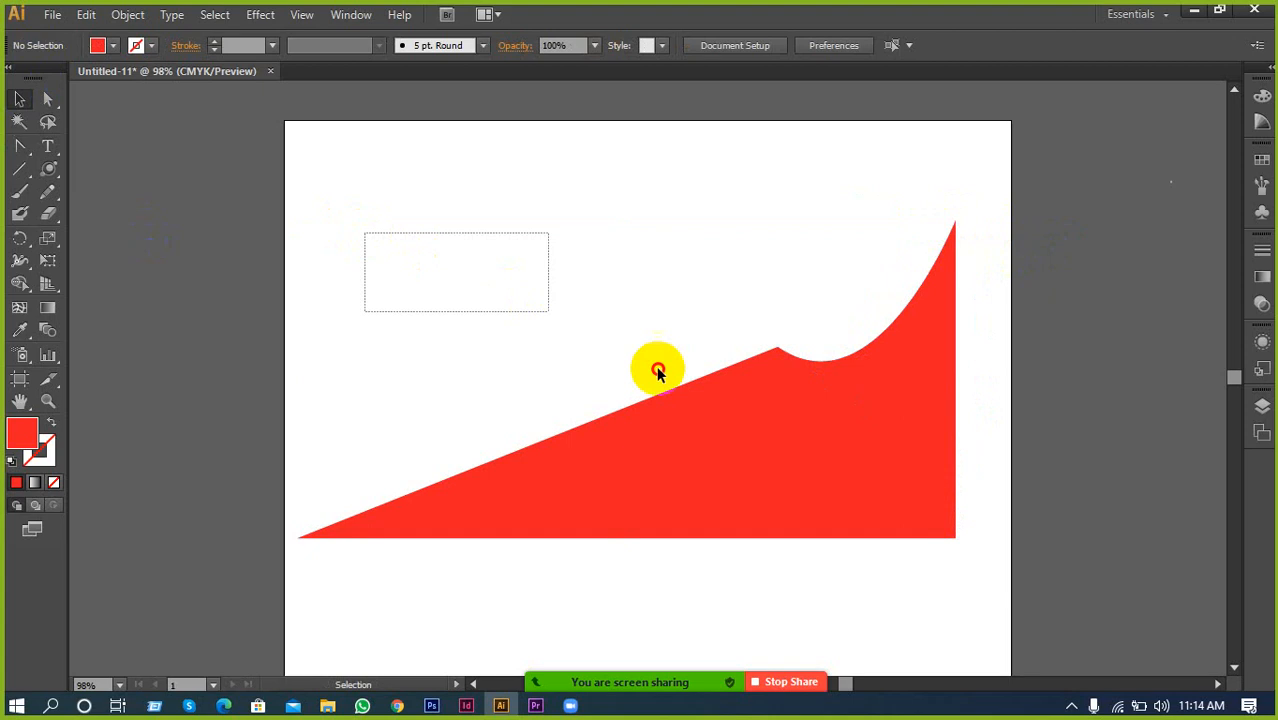
left_click(656, 365)
key("Delete")
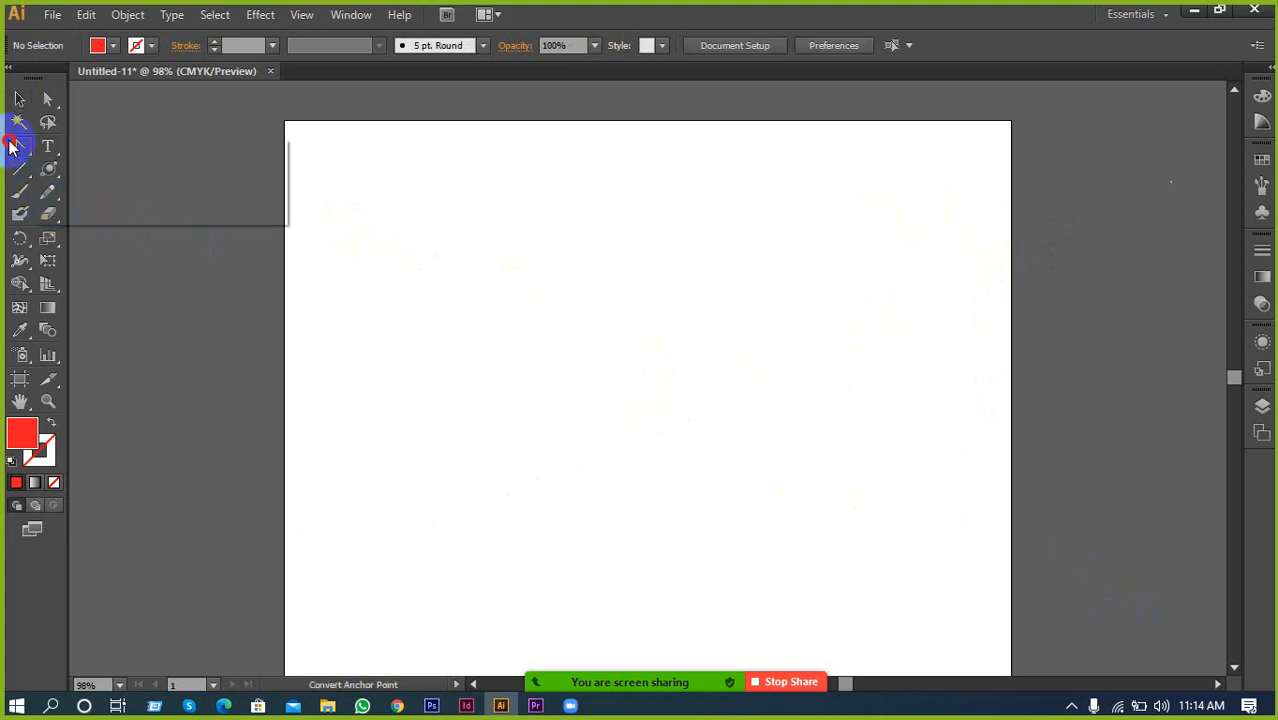
Draw a red rectangle in the upper left of the artboard and move it slightly down and right toward the centre
left_click_drag(12, 146, 52, 152)
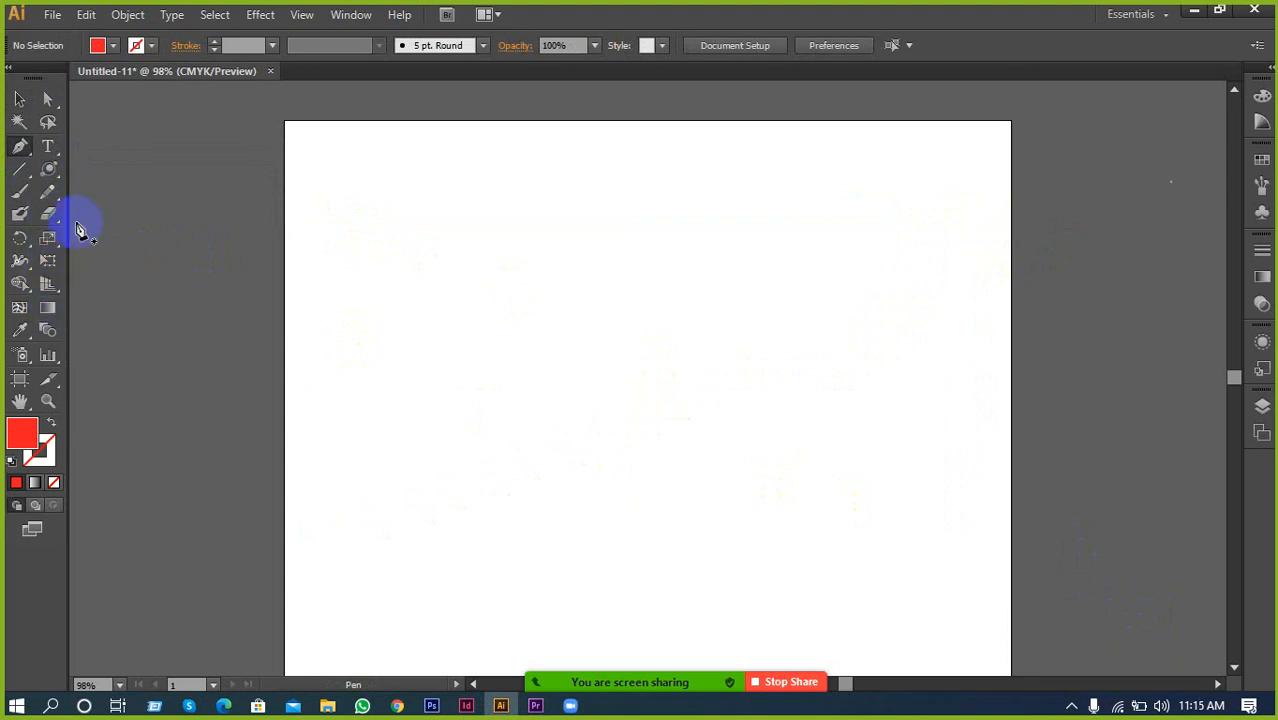
left_click_drag(47, 167, 96, 166)
left_click_drag(382, 208, 648, 420)
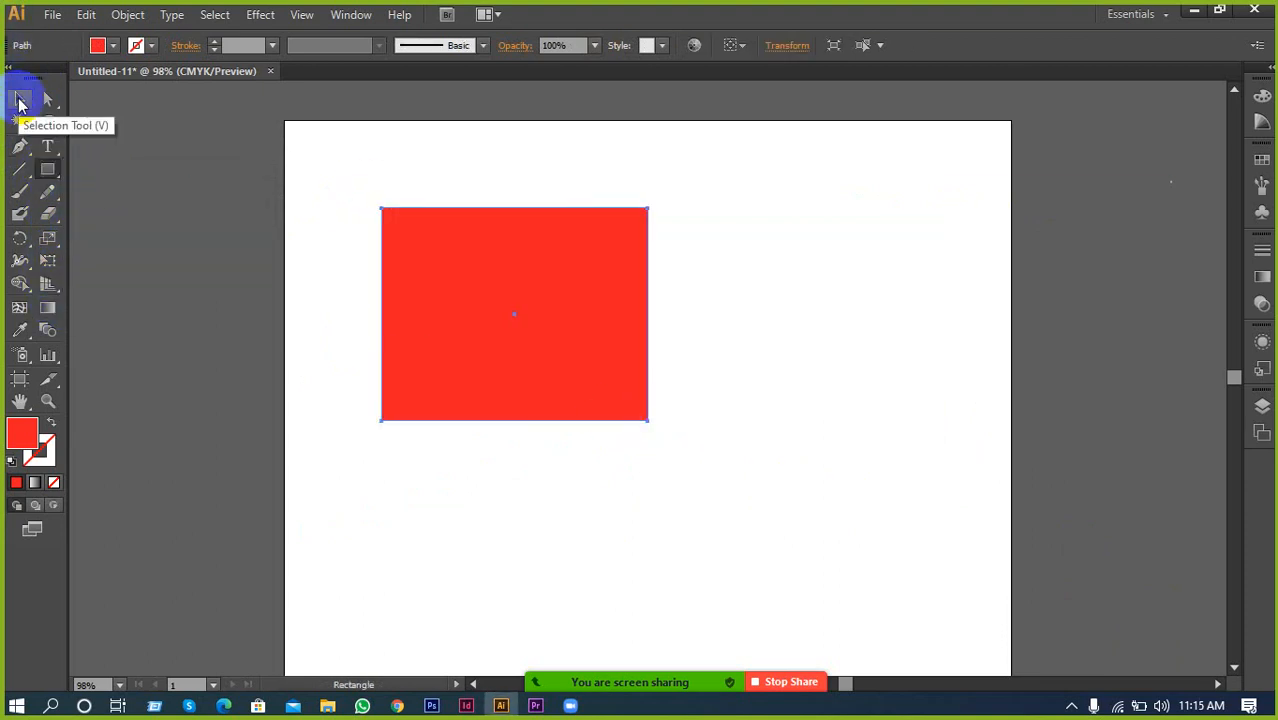
left_click(20, 103)
left_click_drag(573, 297, 665, 334)
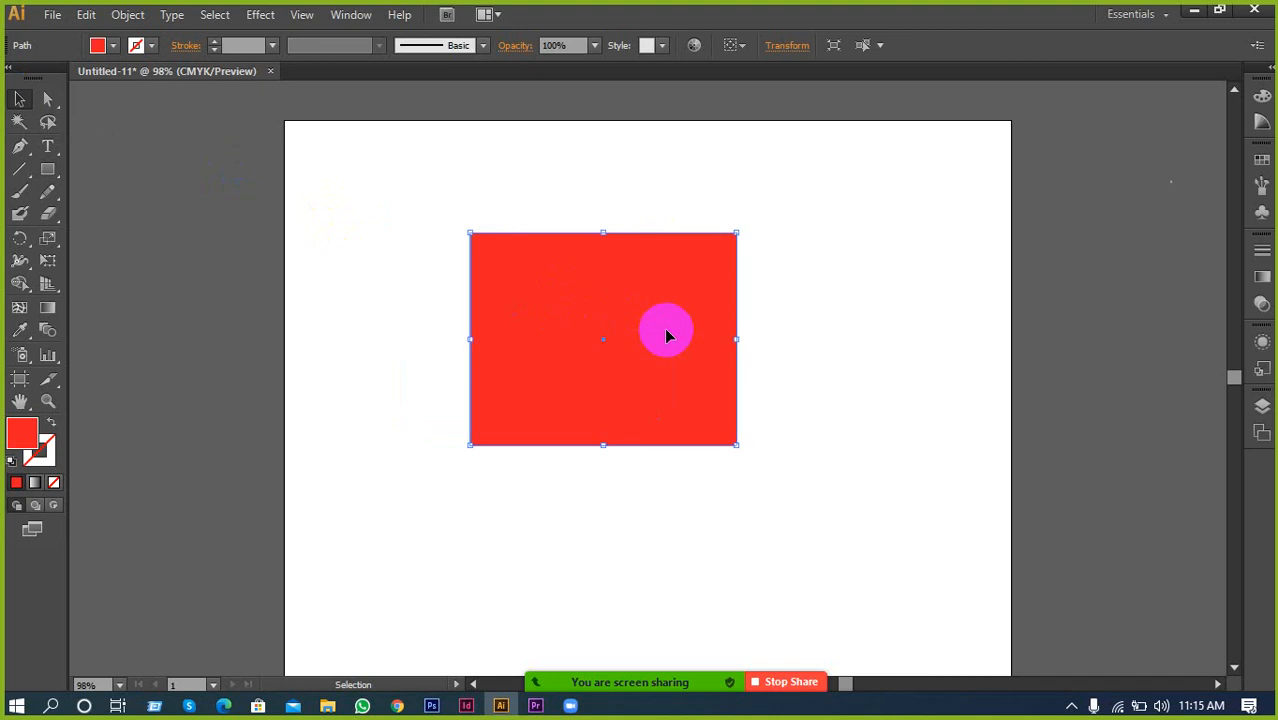
Deselect the red rectangle and select it again, twice in a row
left_click(677, 499)
left_click(714, 387)
left_click(869, 460)
left_click(707, 399)
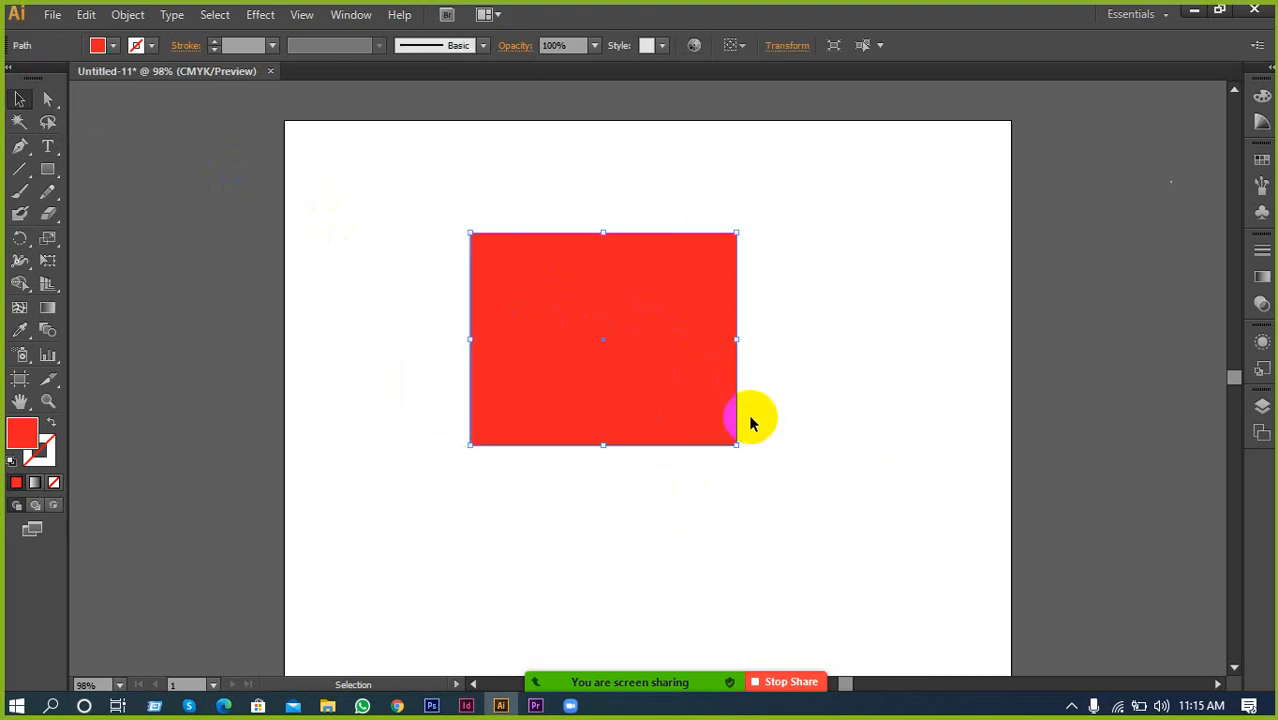
Move the red rectangle and resize it as a whole, widening it and narrowing it again from its lower-right corner
left_click_drag(735, 234, 870, 354)
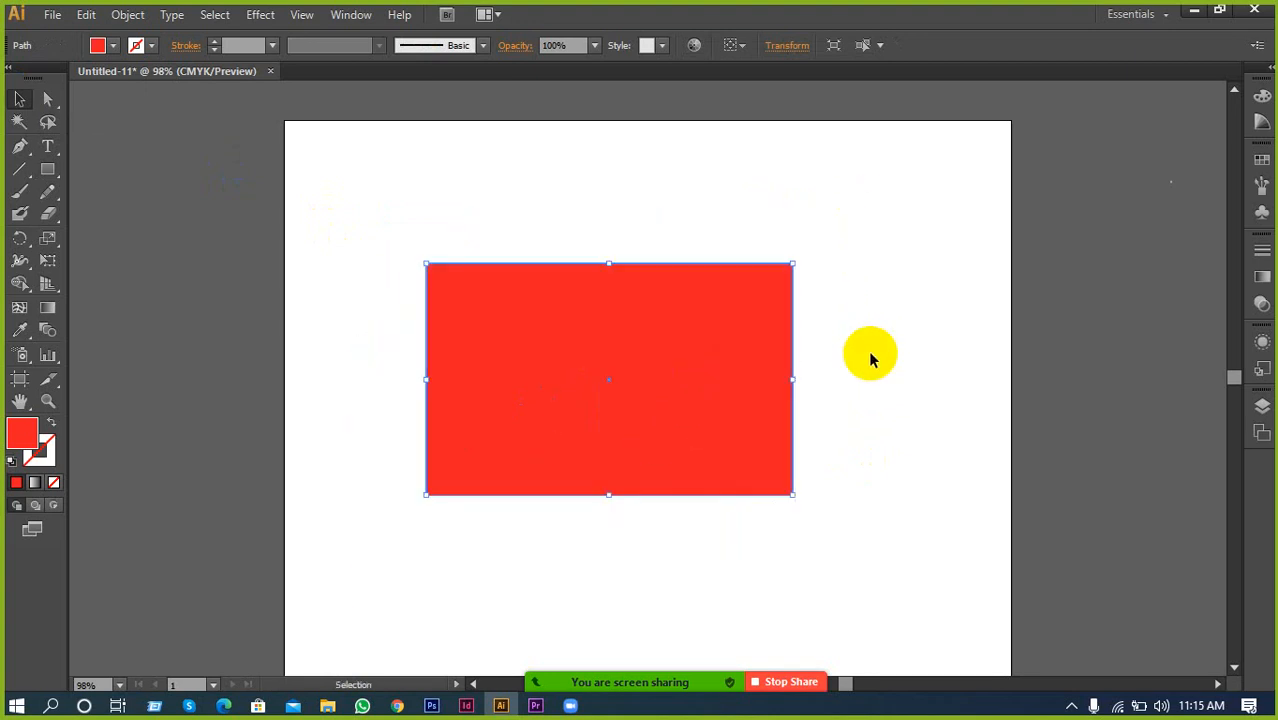
left_click(97, 157)
left_click_drag(645, 431, 700, 384)
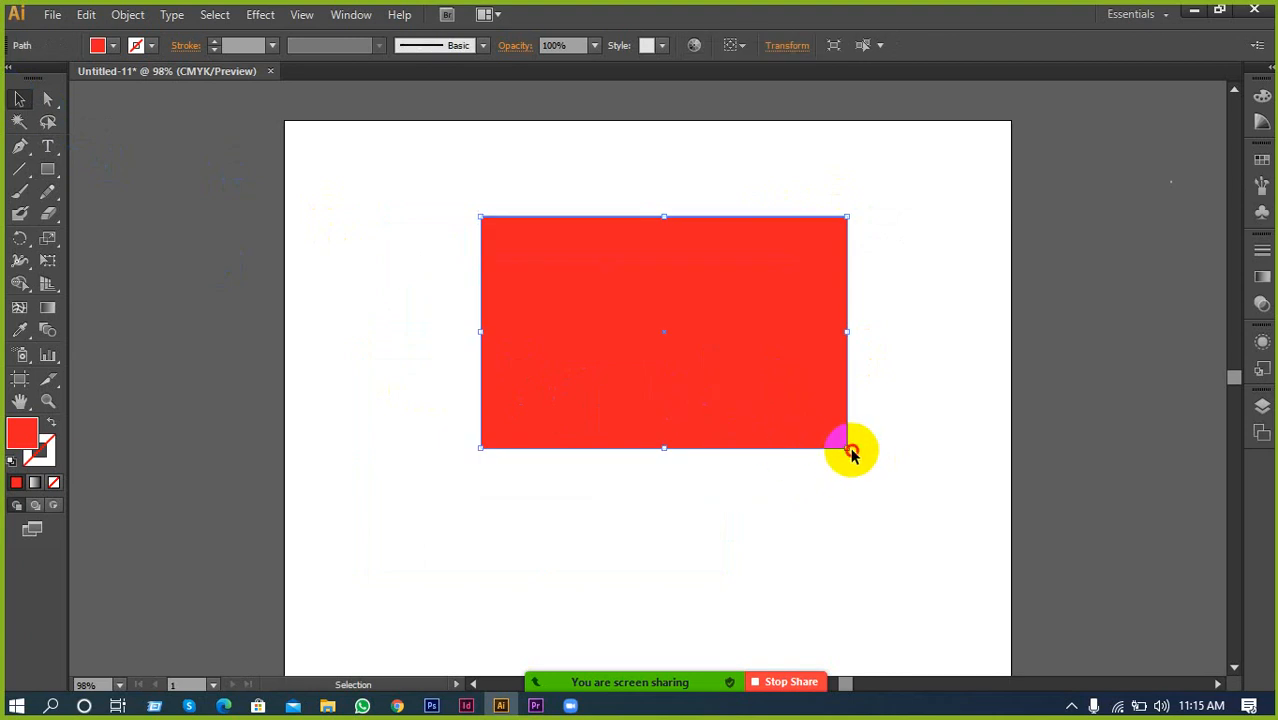
left_click(851, 455)
left_click(840, 447)
left_click_drag(844, 451, 745, 457)
left_click(385, 383)
left_click_drag(414, 301, 755, 492)
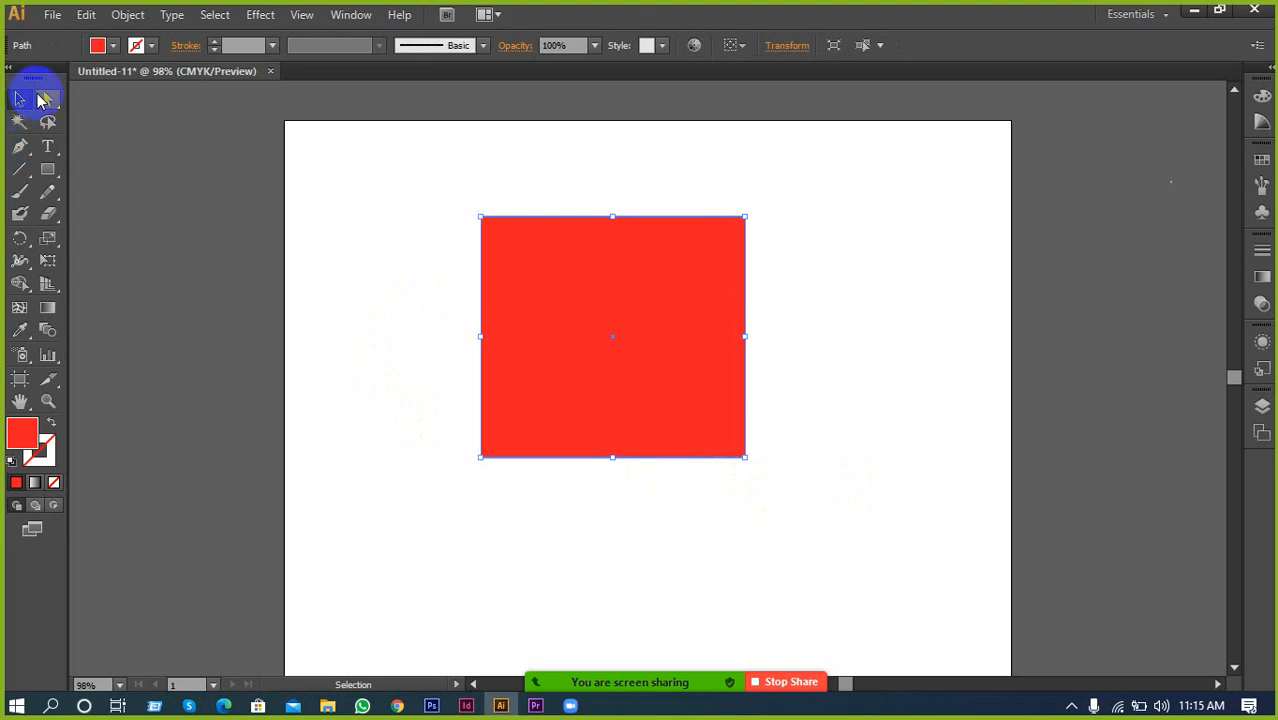
Reshape the rectangle with the Direct Selection tool by pulling its upper-left and lower-right anchor points inward
left_click(43, 100)
left_click_drag(408, 183, 668, 392)
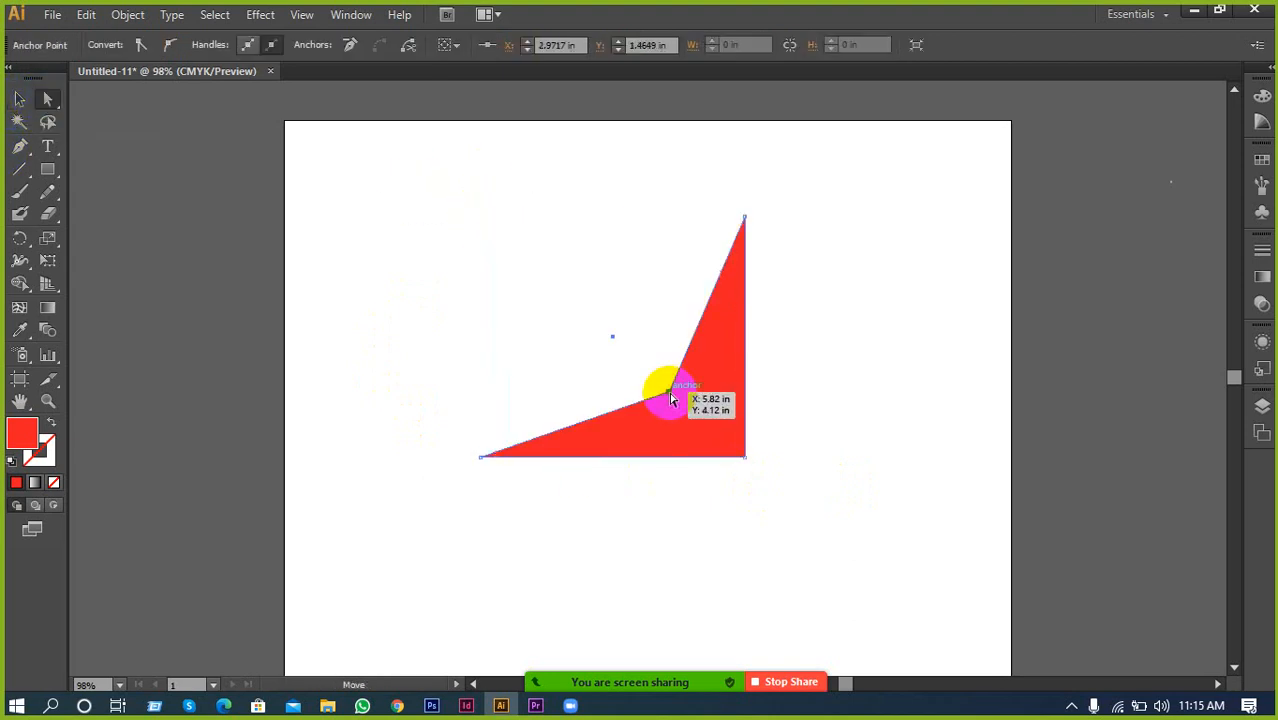
left_click(866, 376)
left_click_drag(785, 443, 652, 500)
left_click_drag(747, 463, 676, 467)
left_click(747, 452)
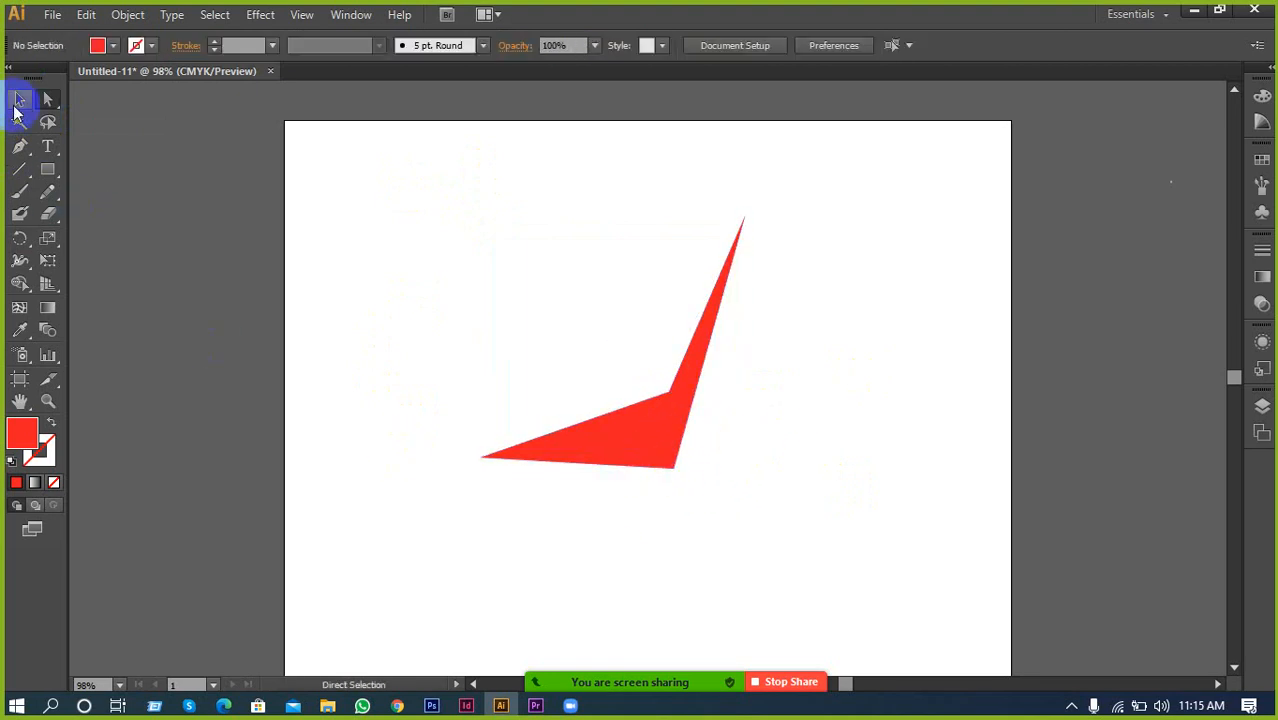
Select the whole distorted red shape and delete it
left_click(13, 99)
left_click_drag(379, 262, 1005, 498)
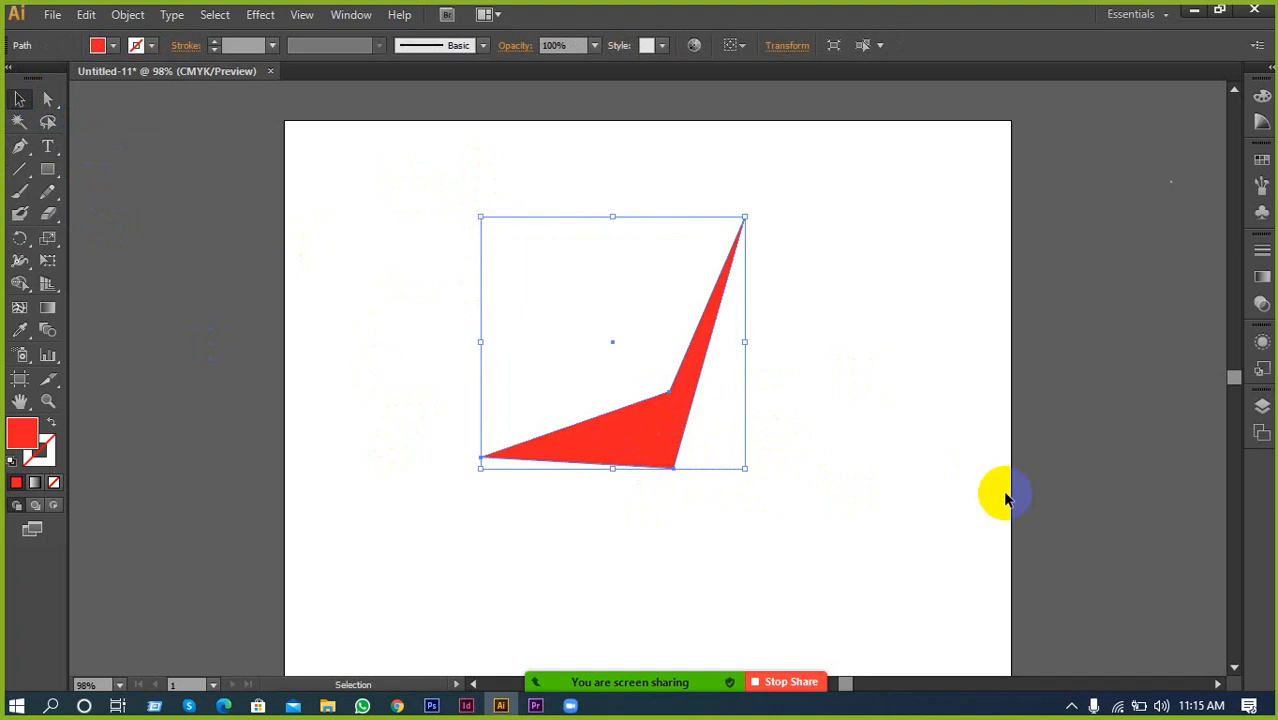
key("Delete")
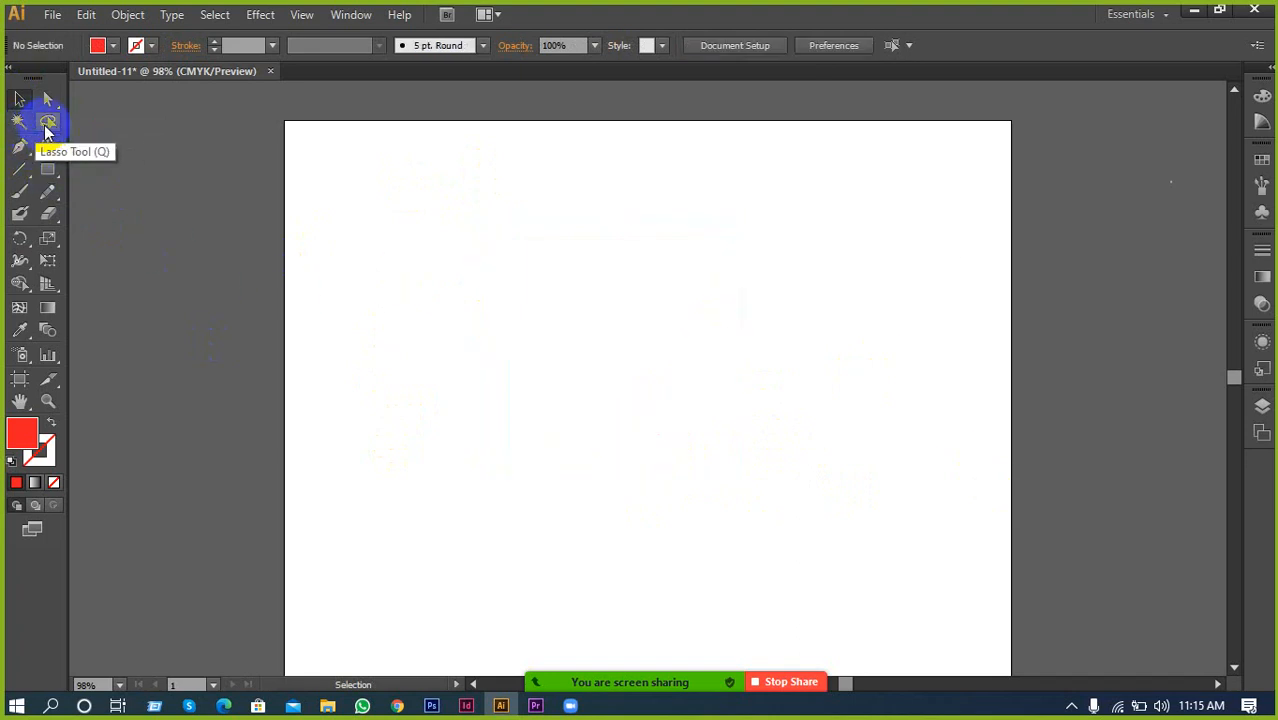
Draw a small red rectangle and repeat copies of it into an evenly spaced grid of three columns and four rows
left_click(47, 169)
left_click_drag(460, 248, 755, 305)
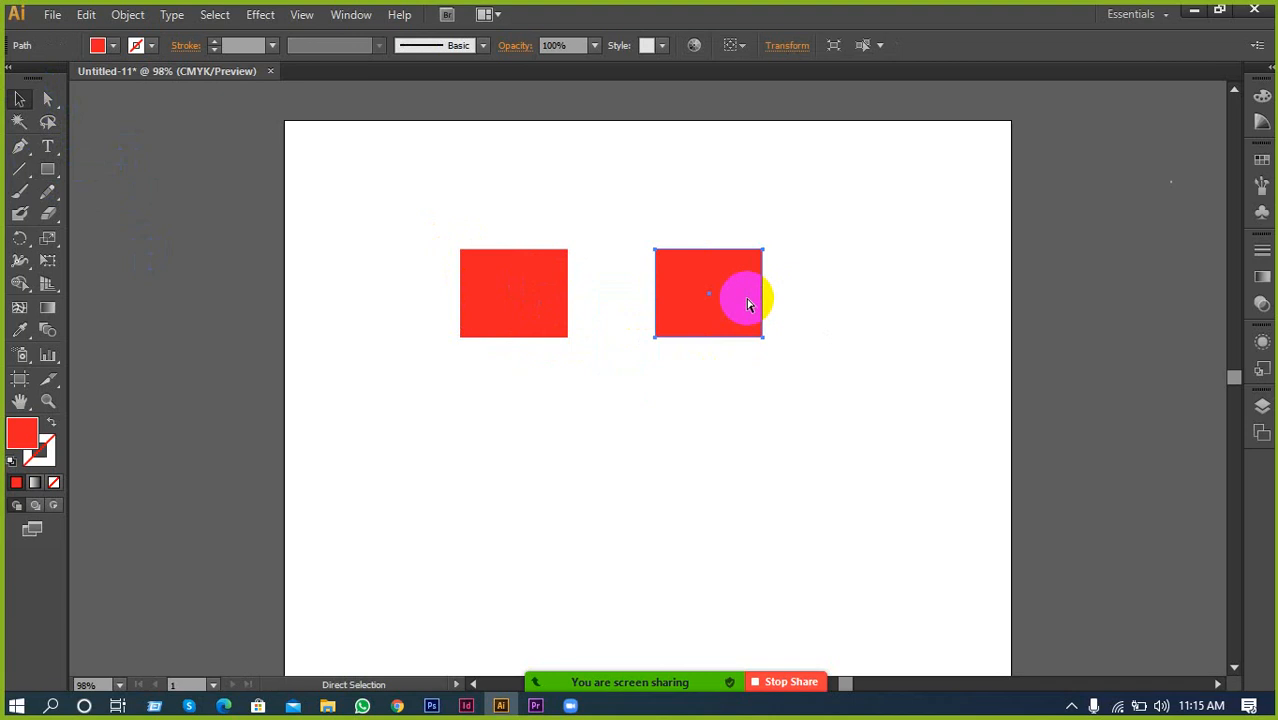
key("ctrl+d")
left_click(622, 357)
left_click_drag(462, 400, 1004, 248)
left_click_drag(891, 297, 838, 357)
key("ctrl+d")
key("ctrl+d")
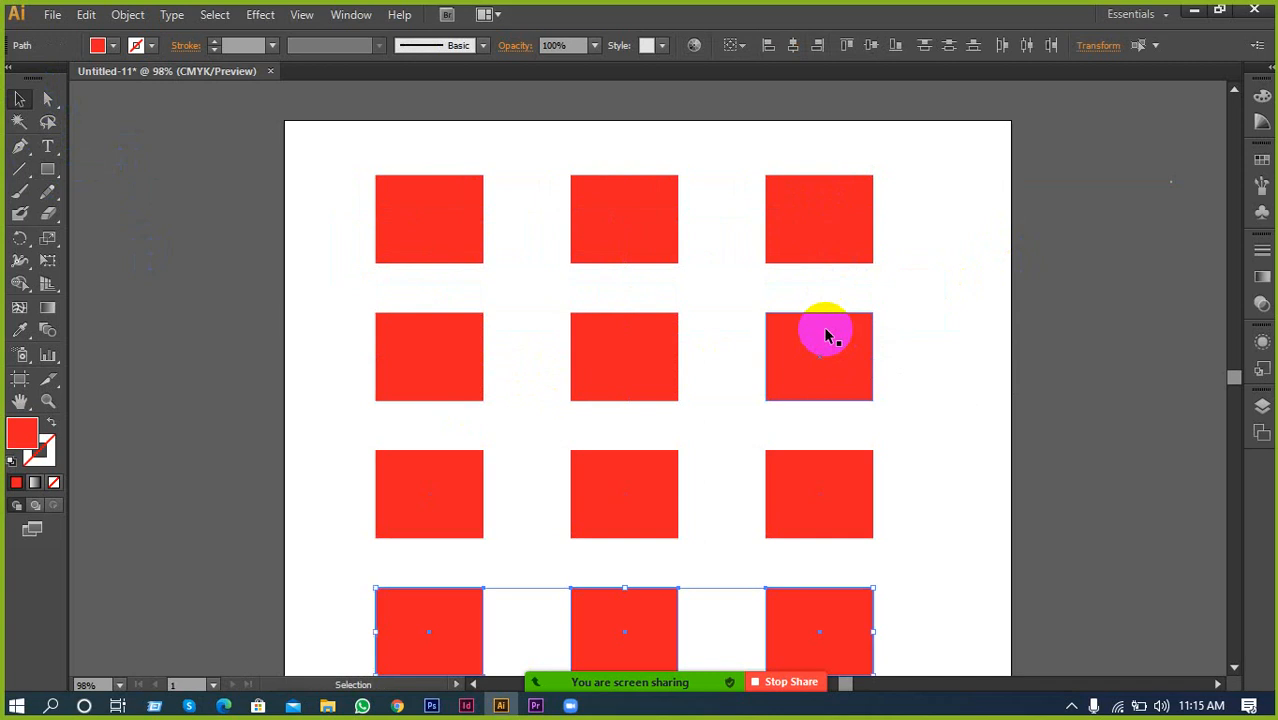
Select the whole grid of red rectangles and move it slightly up and to the right on the artboard
scroll(823, 331, "down", 1)
left_click_drag(956, 166, 420, 680)
scroll(656, 528, "up", 2)
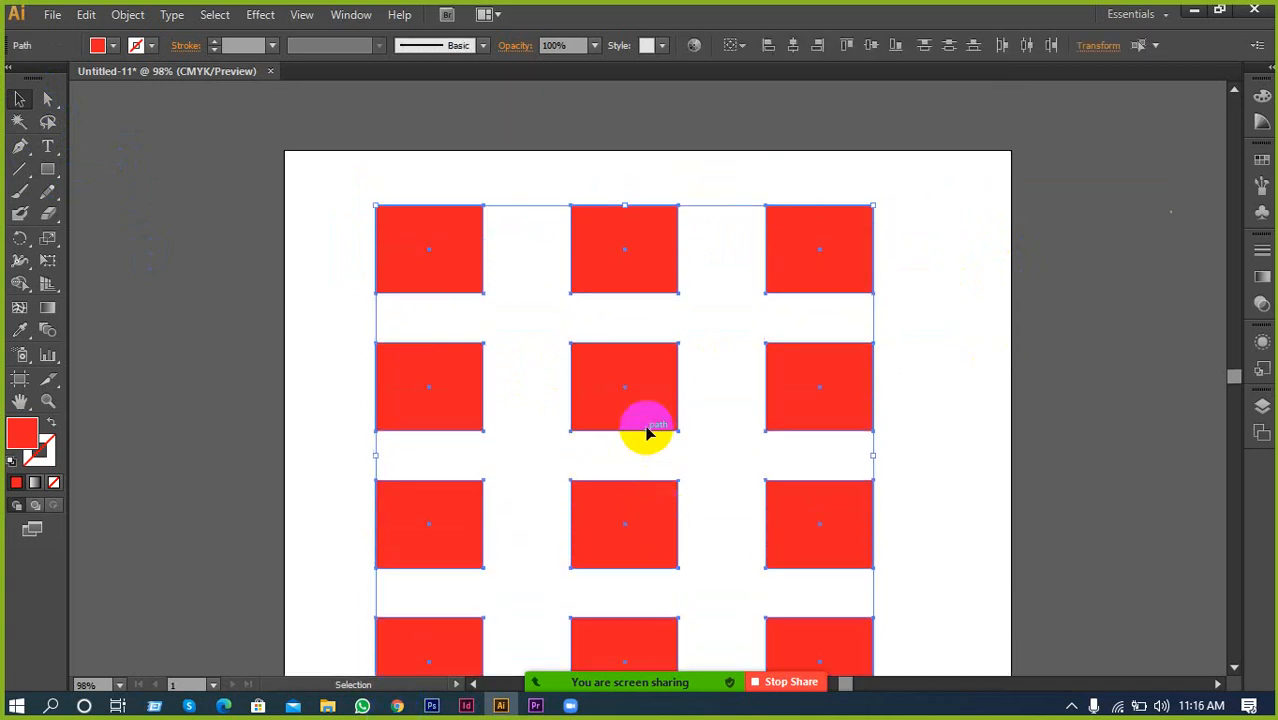
left_click_drag(645, 418, 679, 394)
Fill the third row of rectangles with the yellow swatch and the second row with CMYK Green
left_click(969, 400)
left_click_drag(964, 434, 215, 515)
left_click(1261, 160)
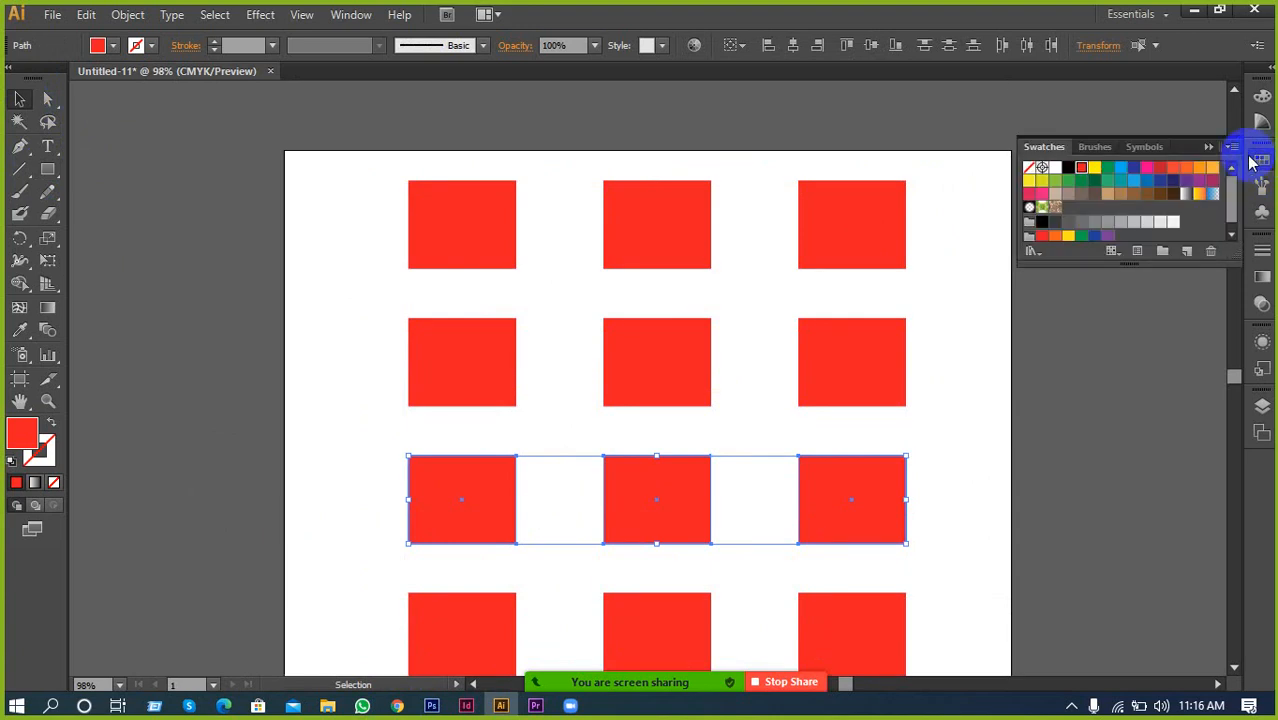
left_click(1096, 169)
left_click_drag(976, 334, 330, 378)
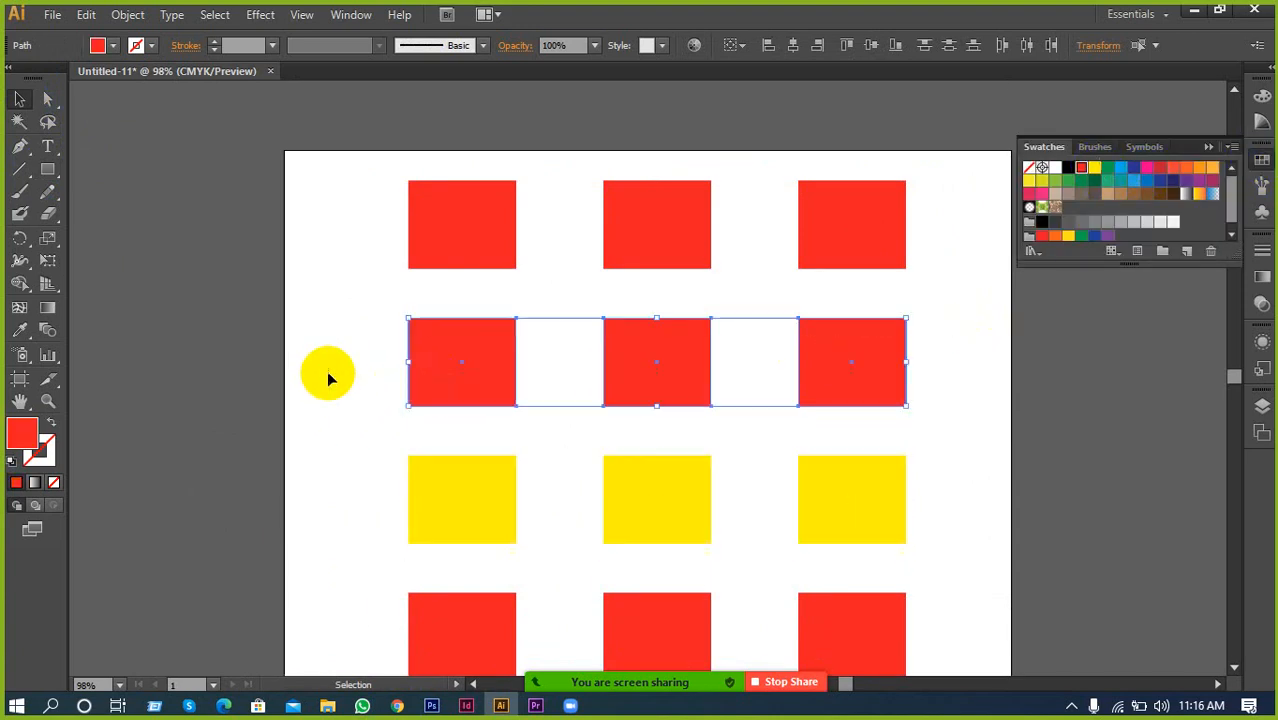
left_click(1109, 175)
scroll(963, 475, "down", 1)
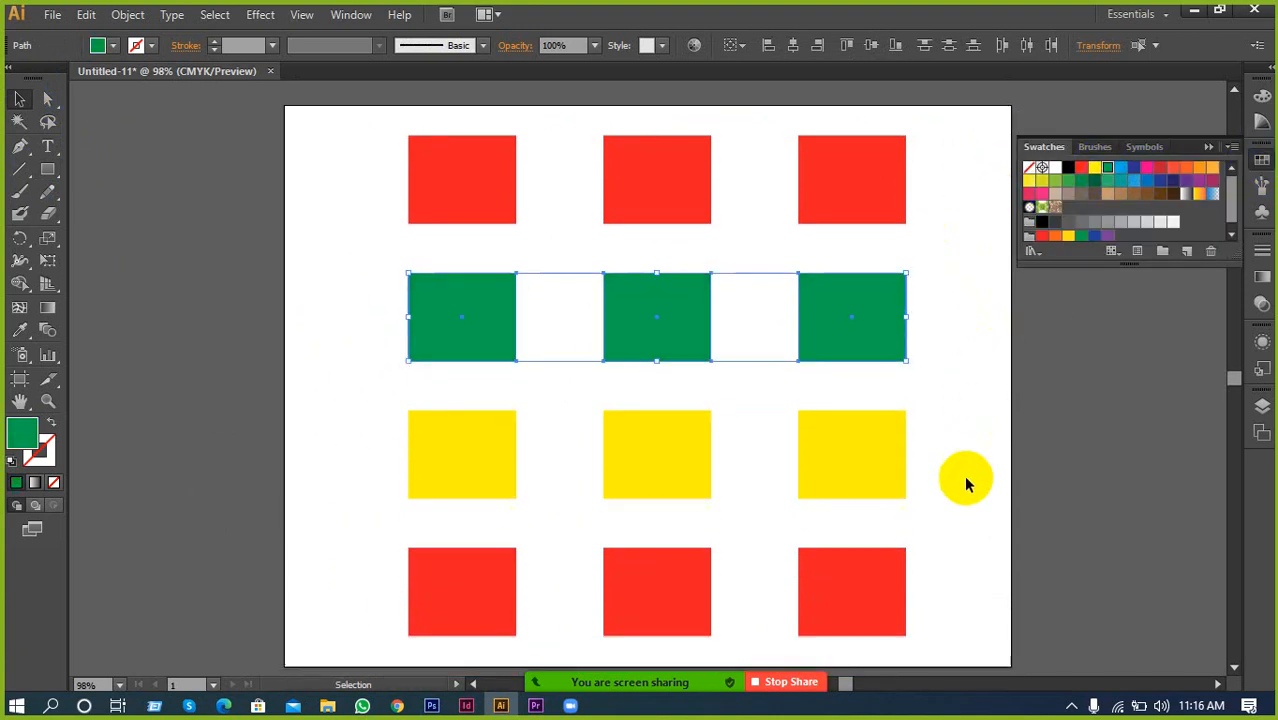
Try a yellow-orange gradient and a yellow-green swatch on the bottom row of rectangles, and settle on bright blue
left_click_drag(839, 589, 113, 600)
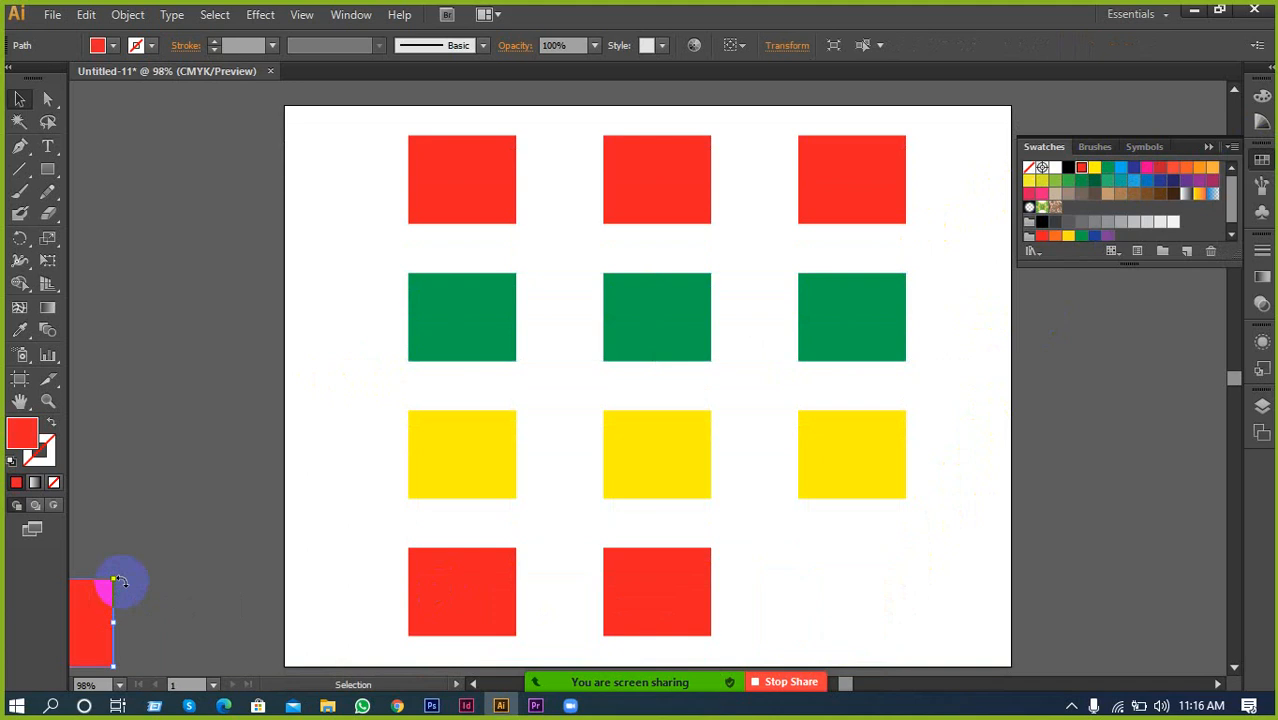
key("ctrl+z")
left_click_drag(973, 590, 139, 594)
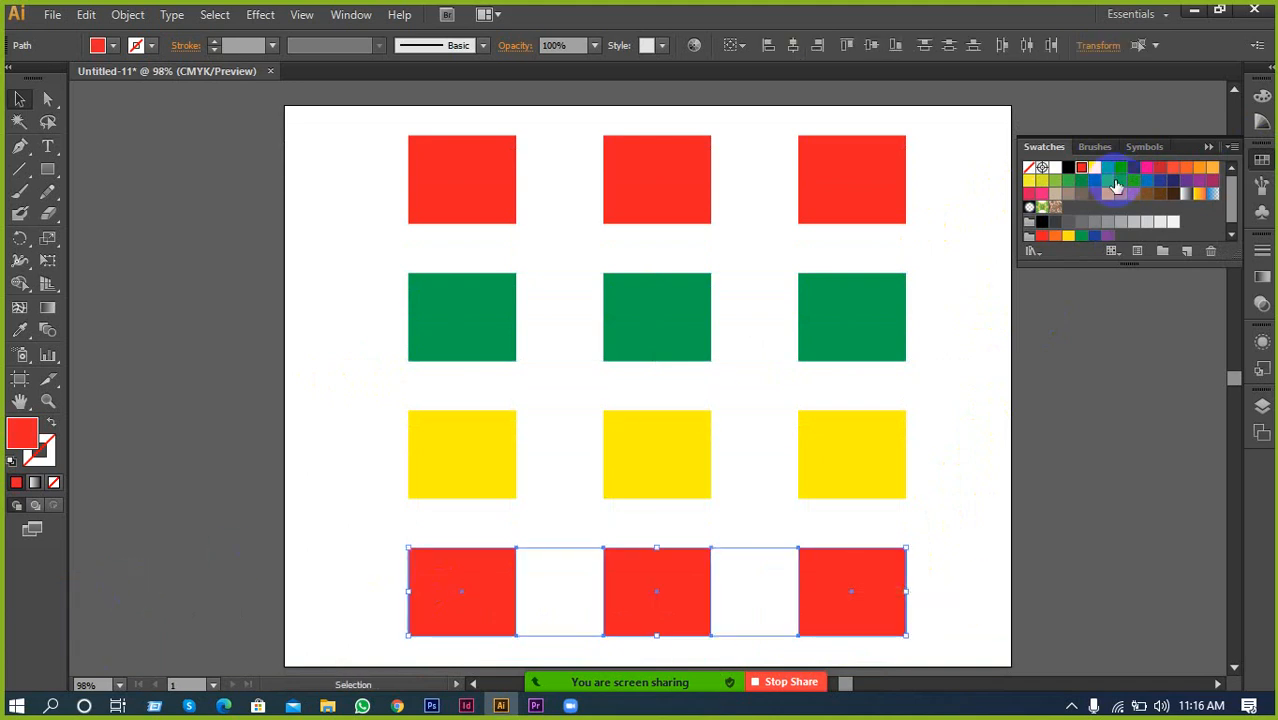
left_click(1199, 196)
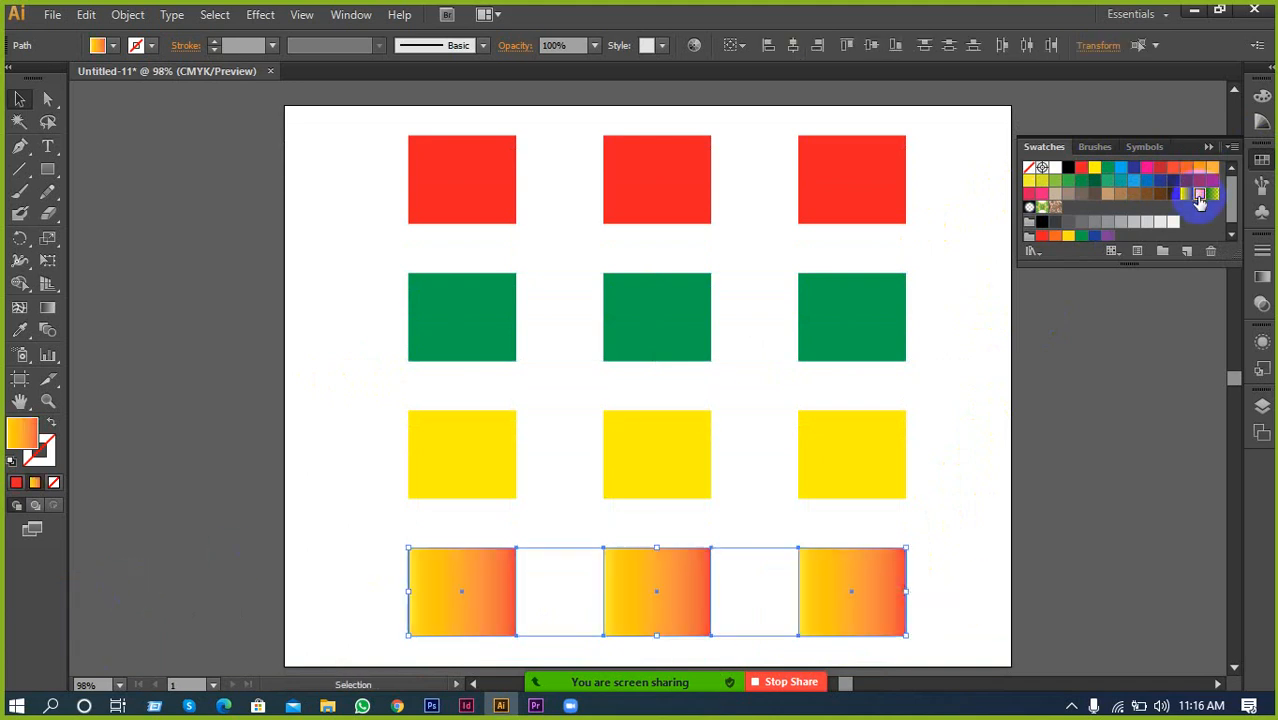
key("ctrl+z")
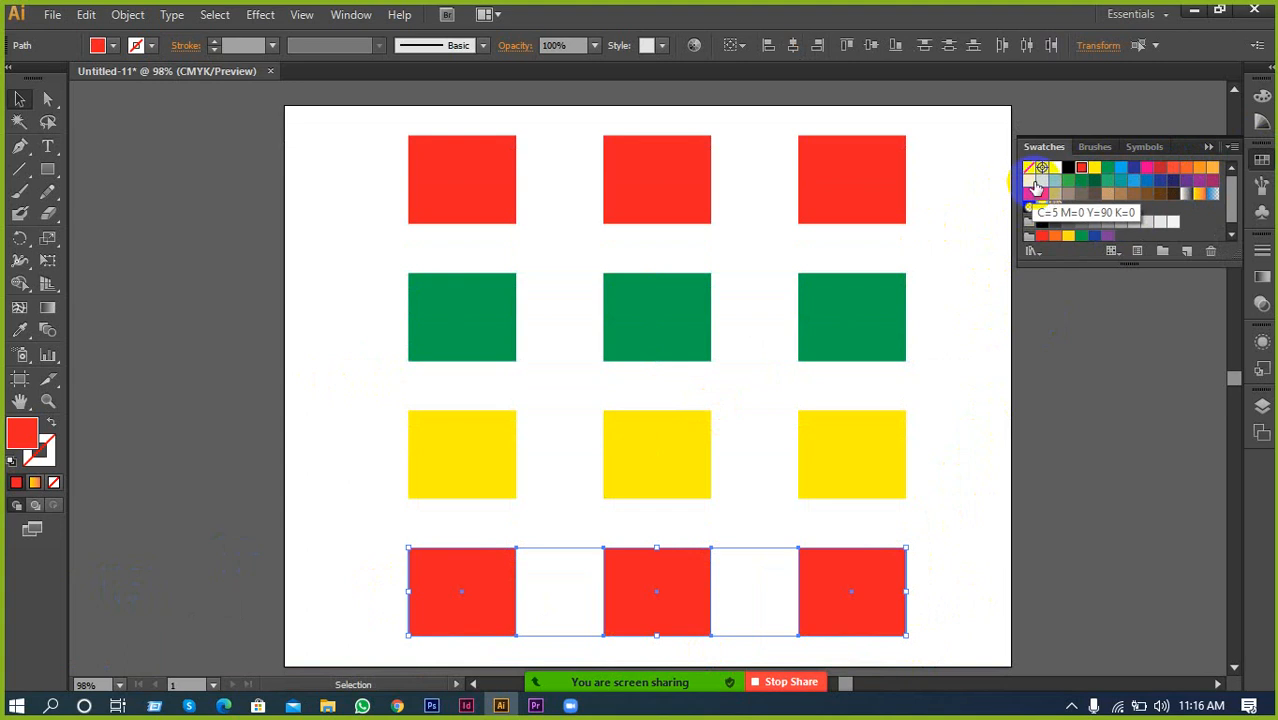
left_click(1039, 180)
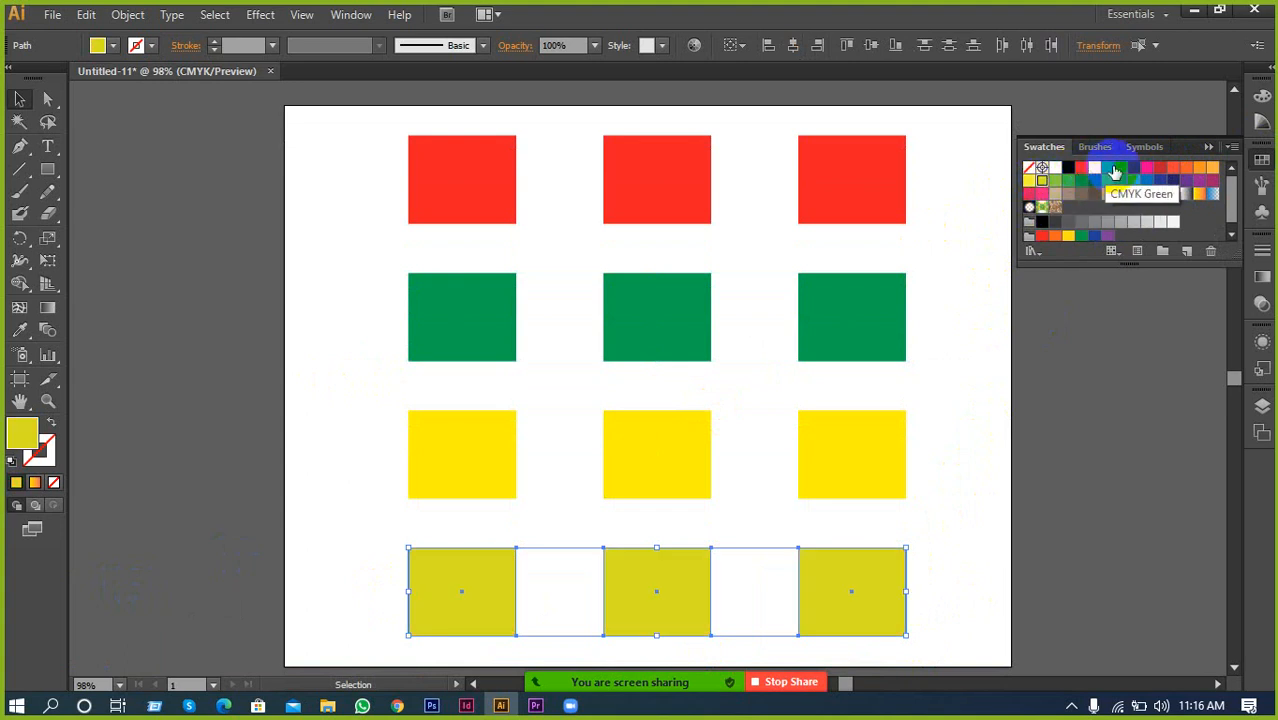
left_click(1118, 172)
left_click(970, 371)
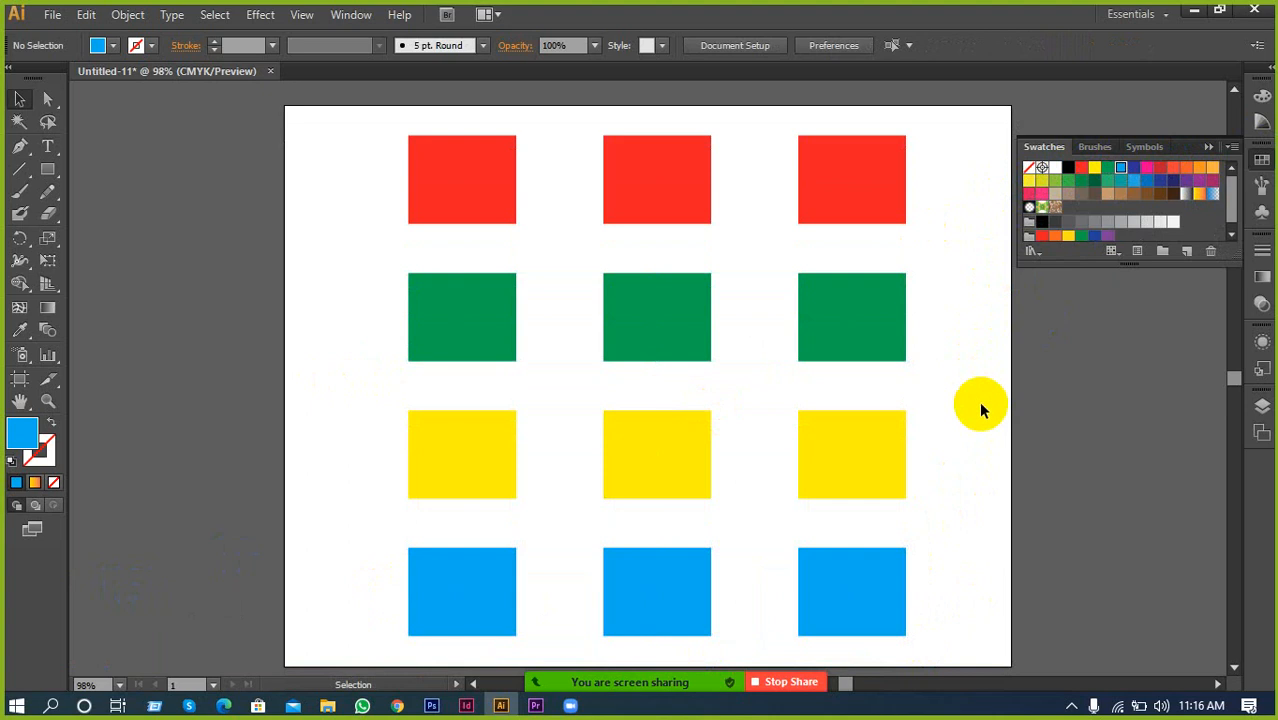
scroll(981, 397, "down", 1)
scroll(981, 397, "up", 1)
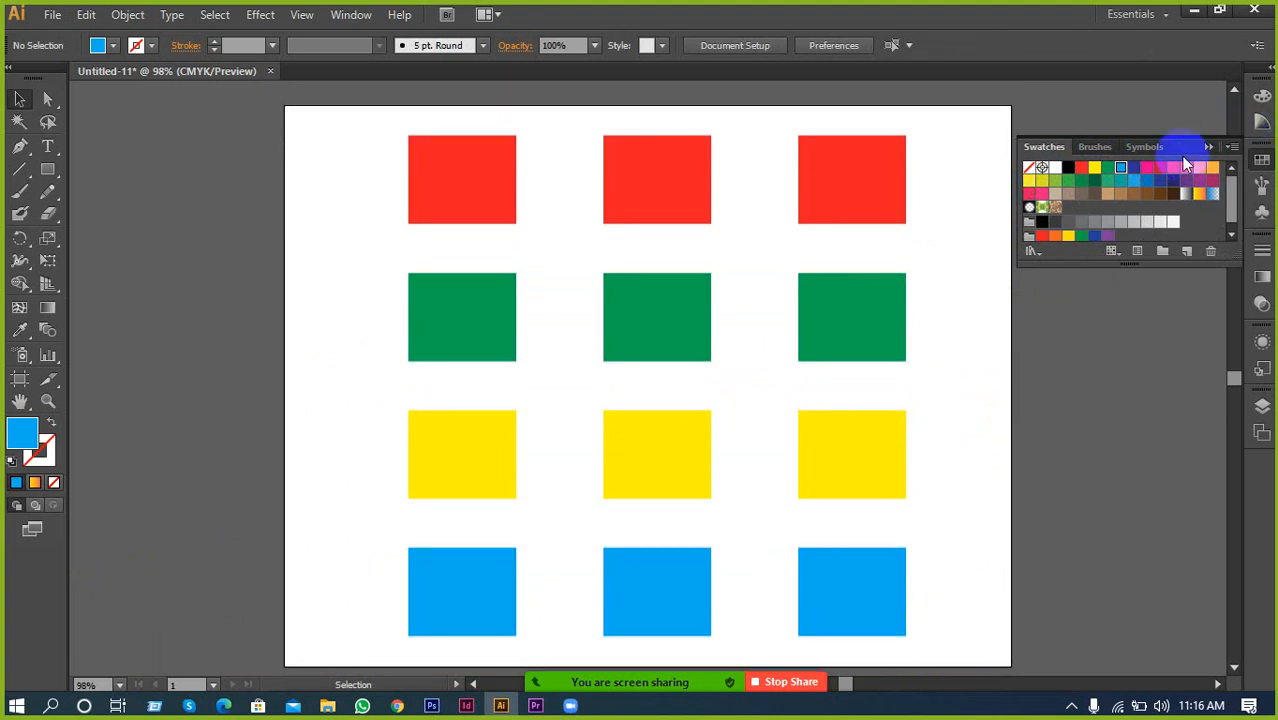
left_click(1210, 147)
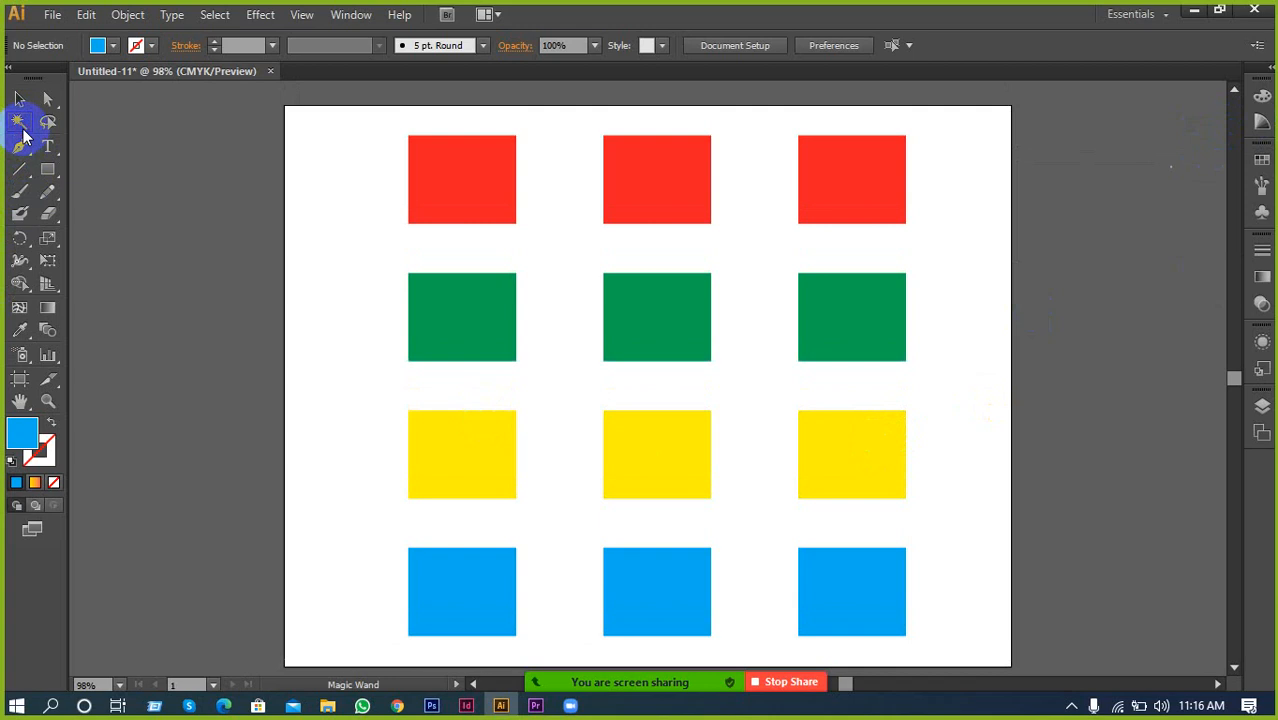
Use the Magic Wand to select all green rectangles and then all yellow rectangles by their matching fill
left_click(496, 321)
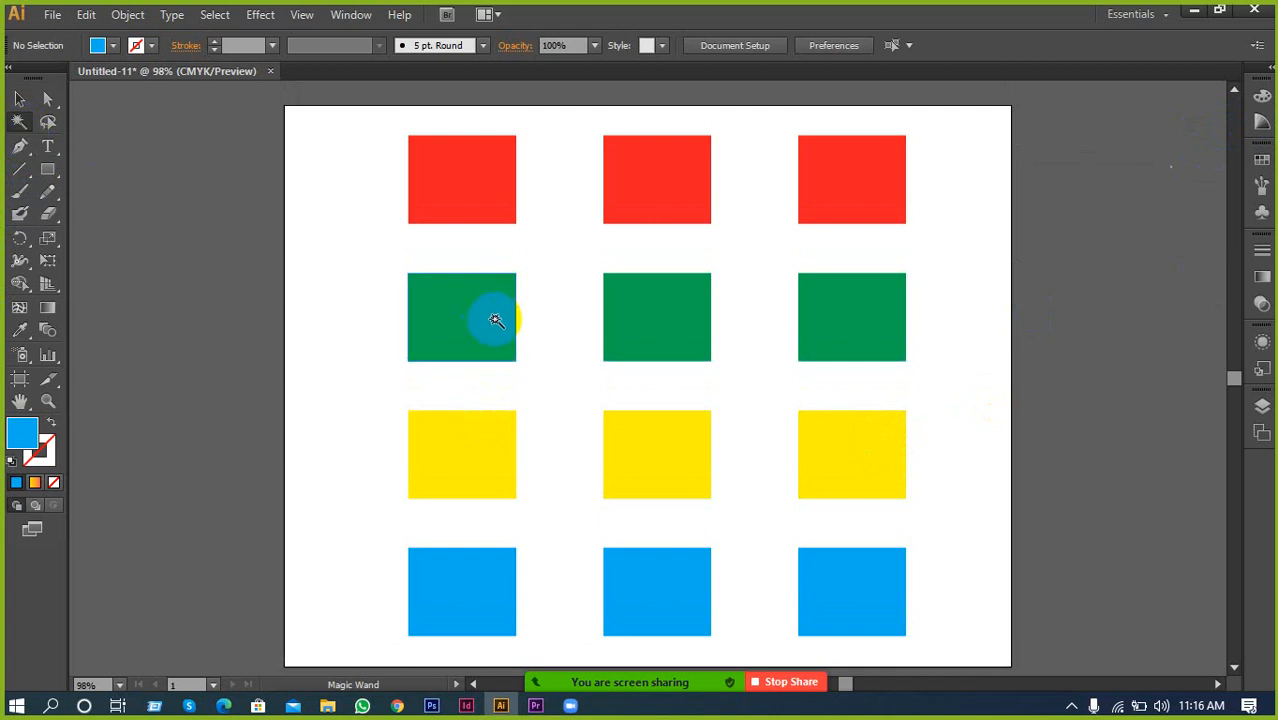
scroll(496, 320, "down", 1)
left_click(454, 446)
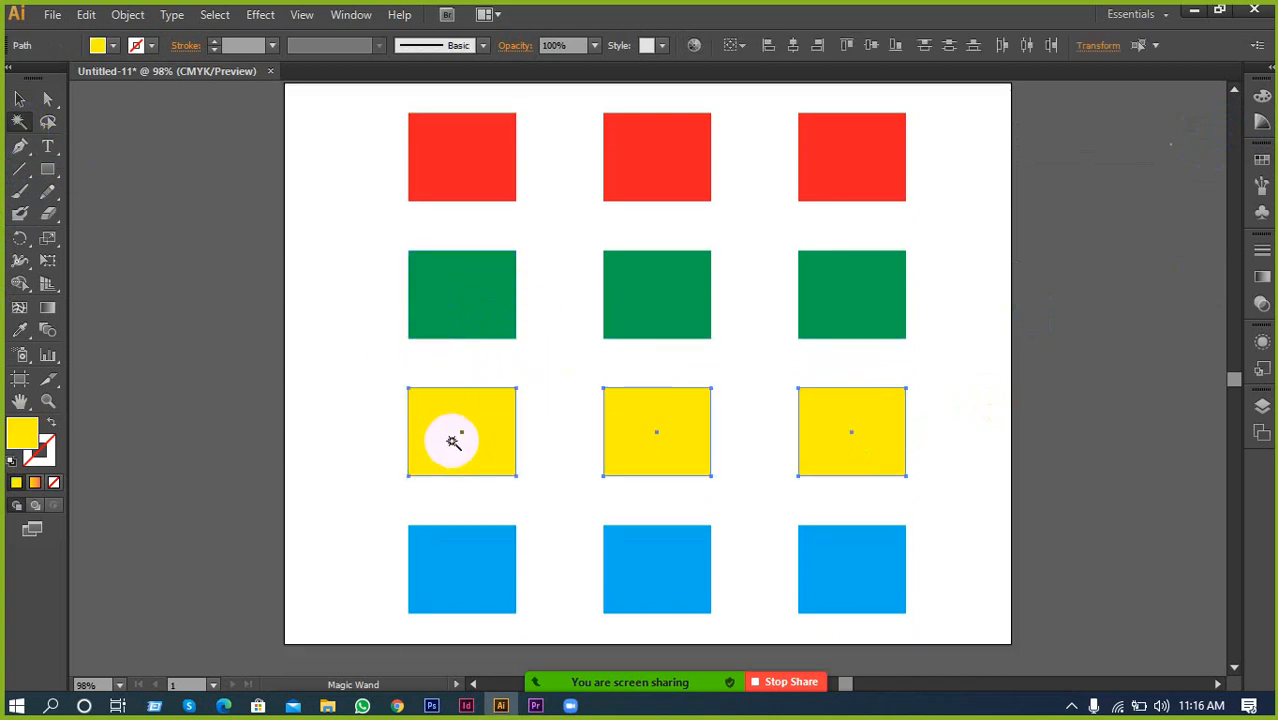
scroll(507, 420, "up", 1)
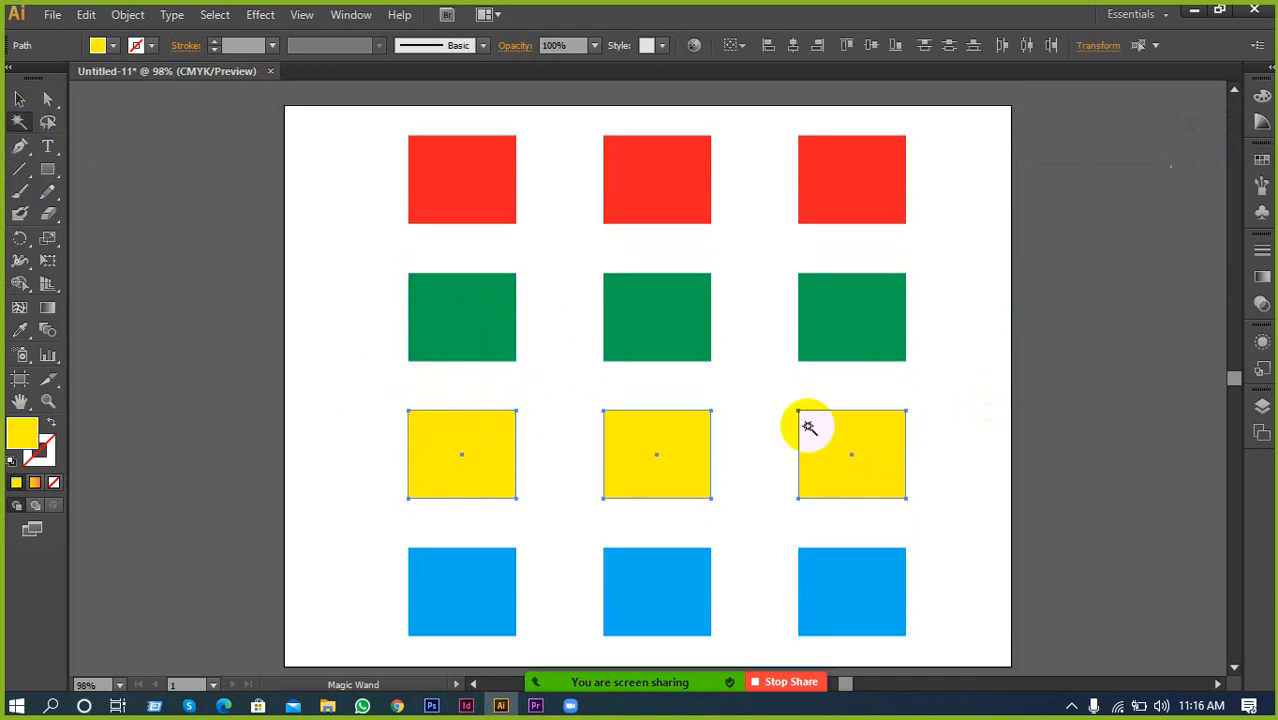
Try several spectrum colours on the selected yellow rectangles and leave them filled with dark navy blue
left_click(1263, 97)
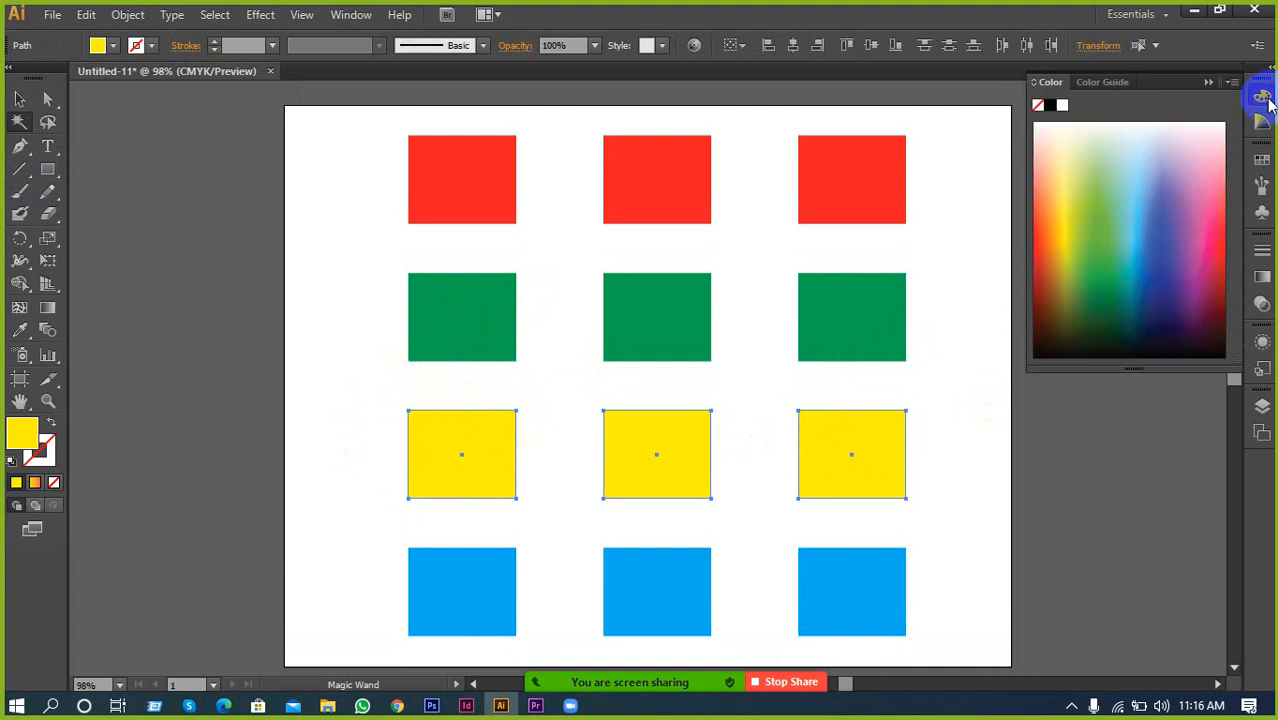
left_click(1121, 277)
left_click(1153, 307)
left_click(1198, 263)
left_click(1167, 194)
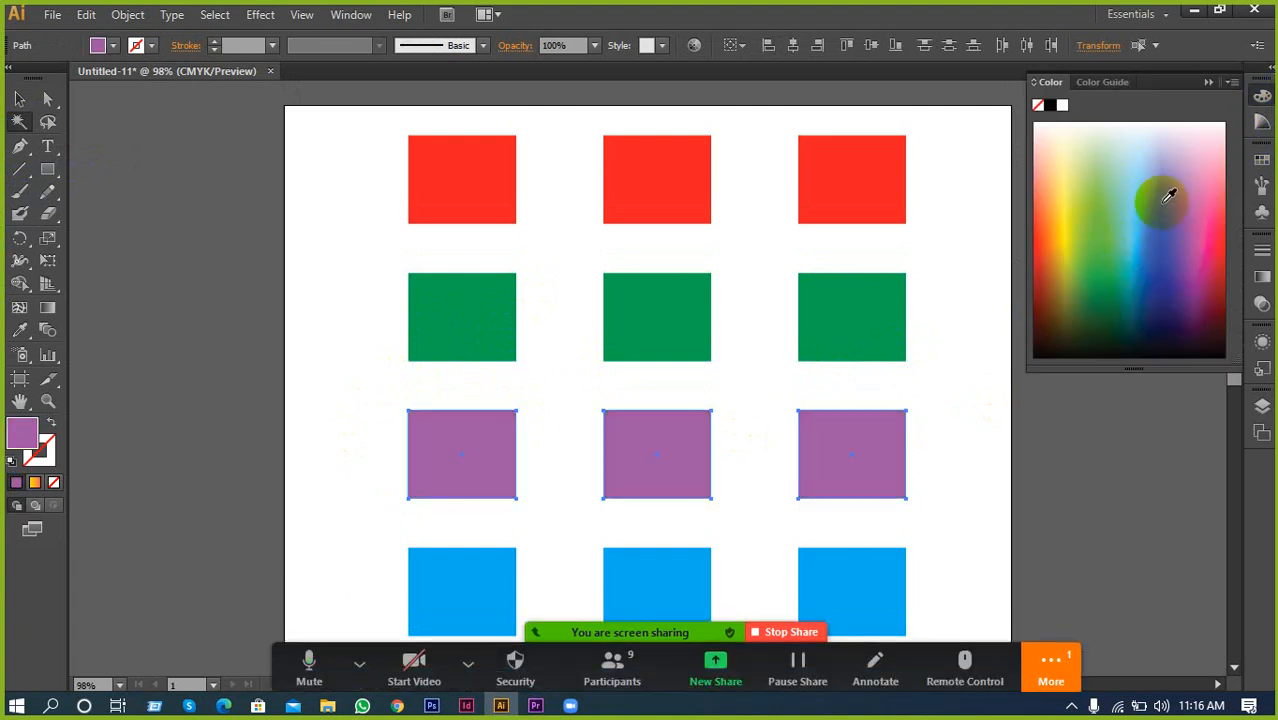
left_click(1127, 194)
left_click(1068, 252)
left_click_drag(1068, 252, 1173, 316)
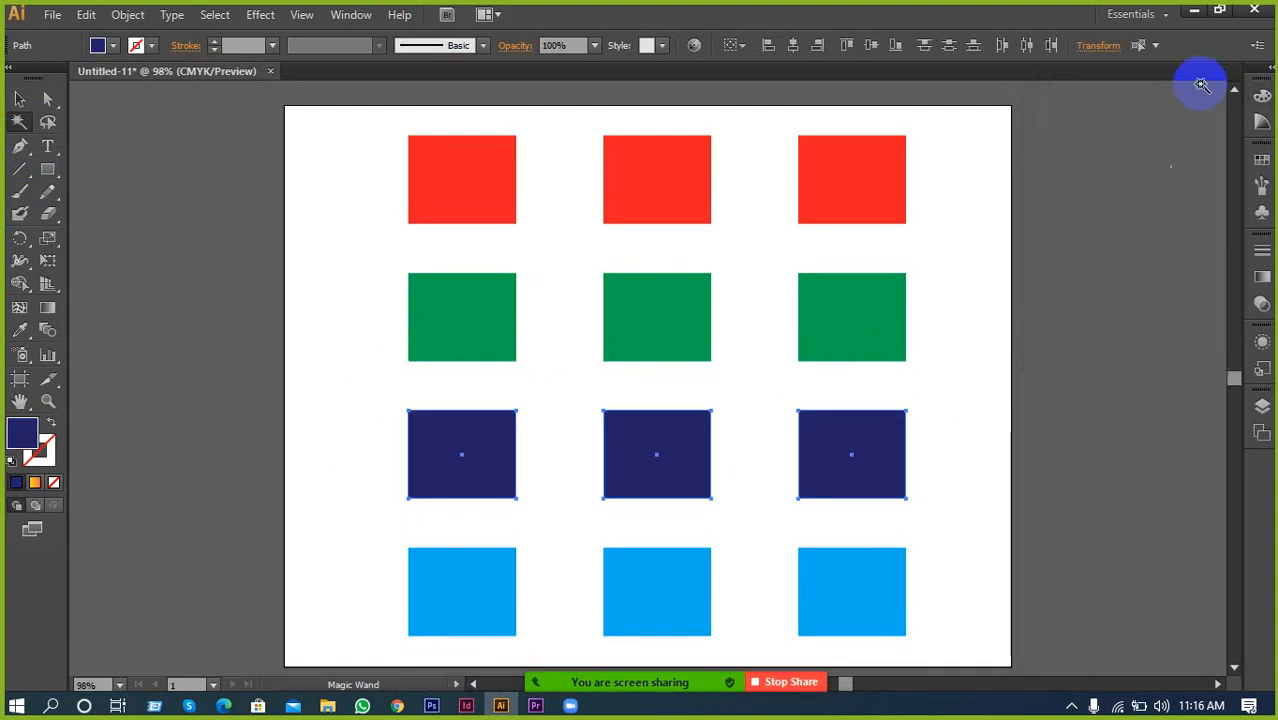
Recolour the green rectangles light blue and the red rectangles dark green, selecting each colour group with the Magic Wand
left_click(453, 292)
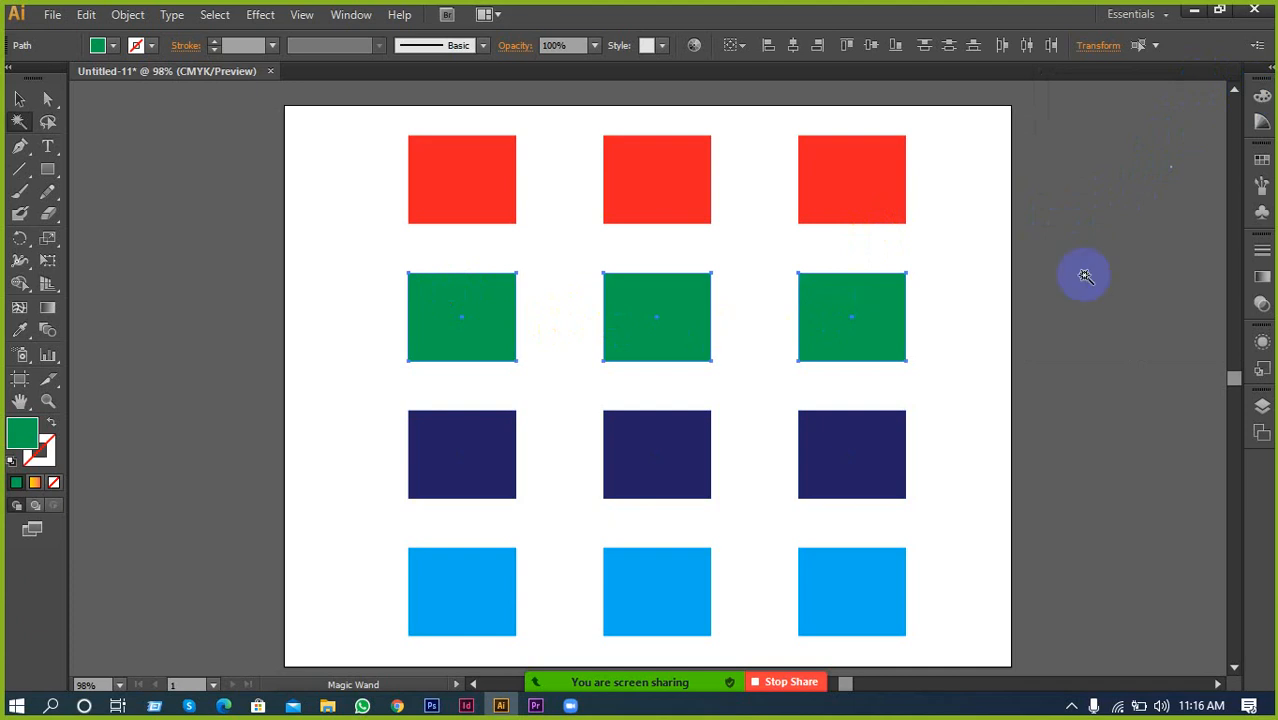
left_click(1262, 100)
left_click_drag(1078, 240, 1141, 177)
left_click(858, 170)
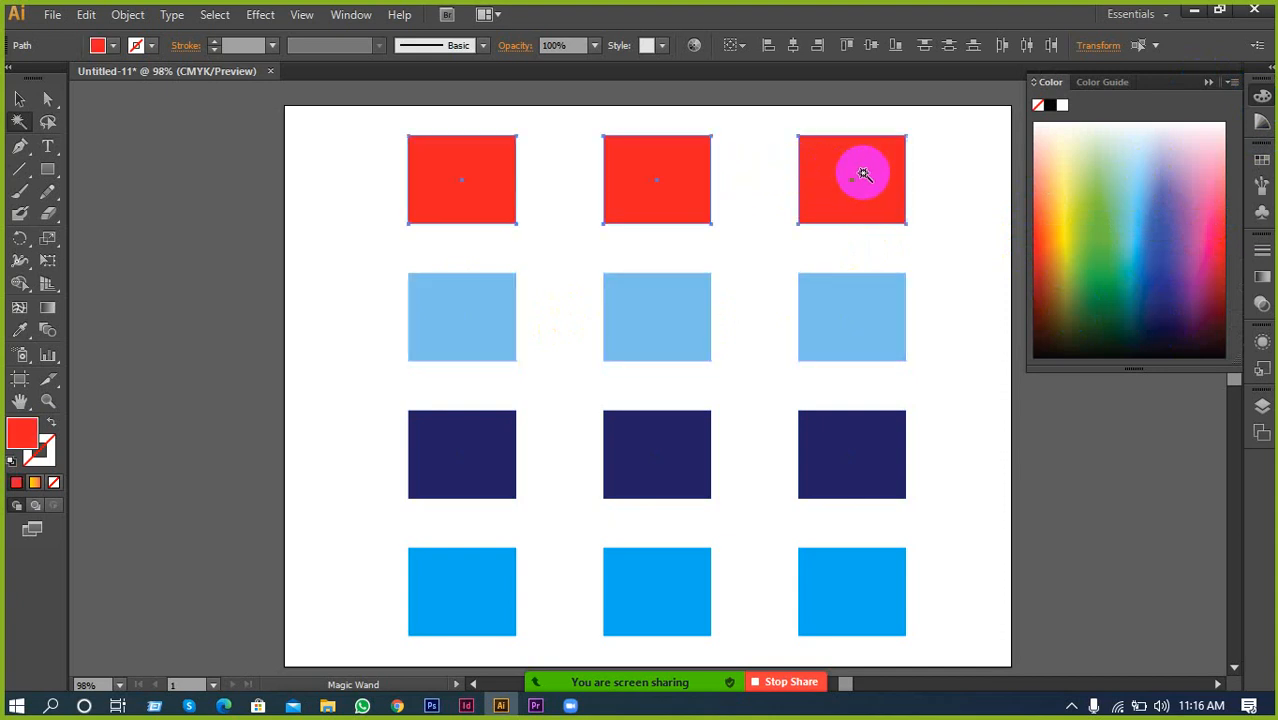
left_click_drag(1120, 300, 1056, 334)
Select the bright blue bottom row with the Magic Wand and try several spectrum colours, ending with a red fill
left_click(873, 583)
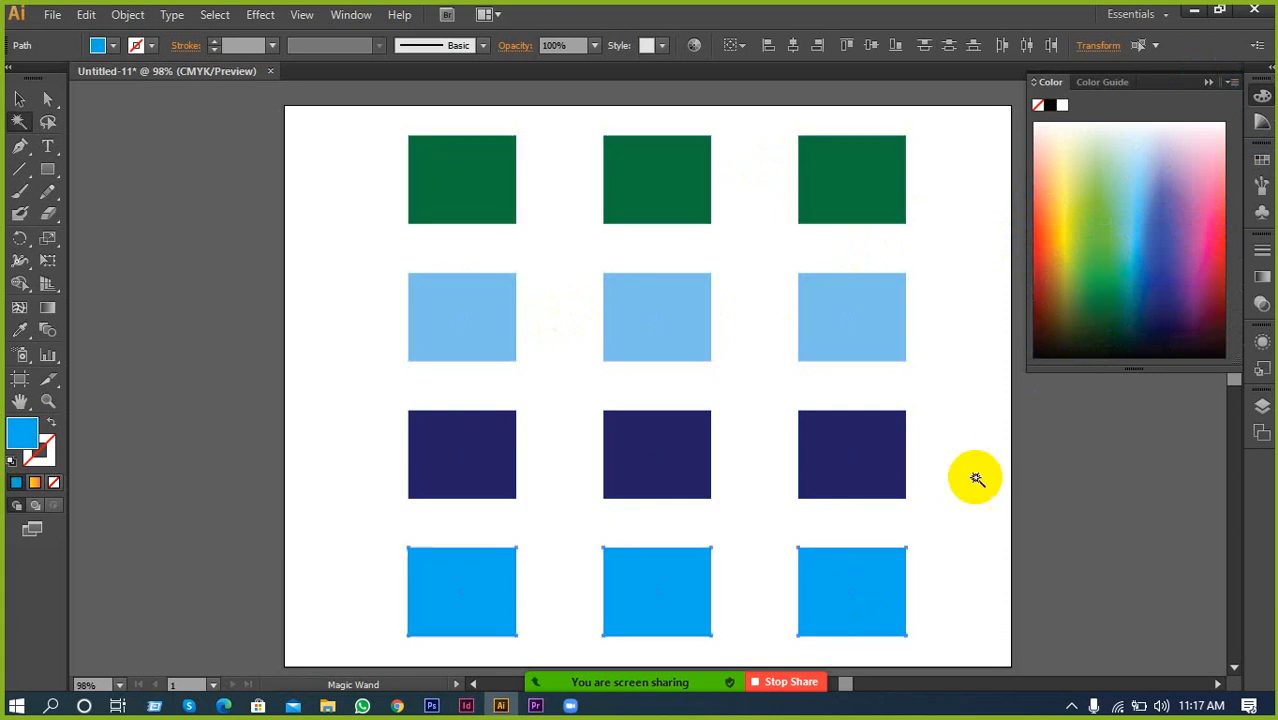
left_click(1134, 230)
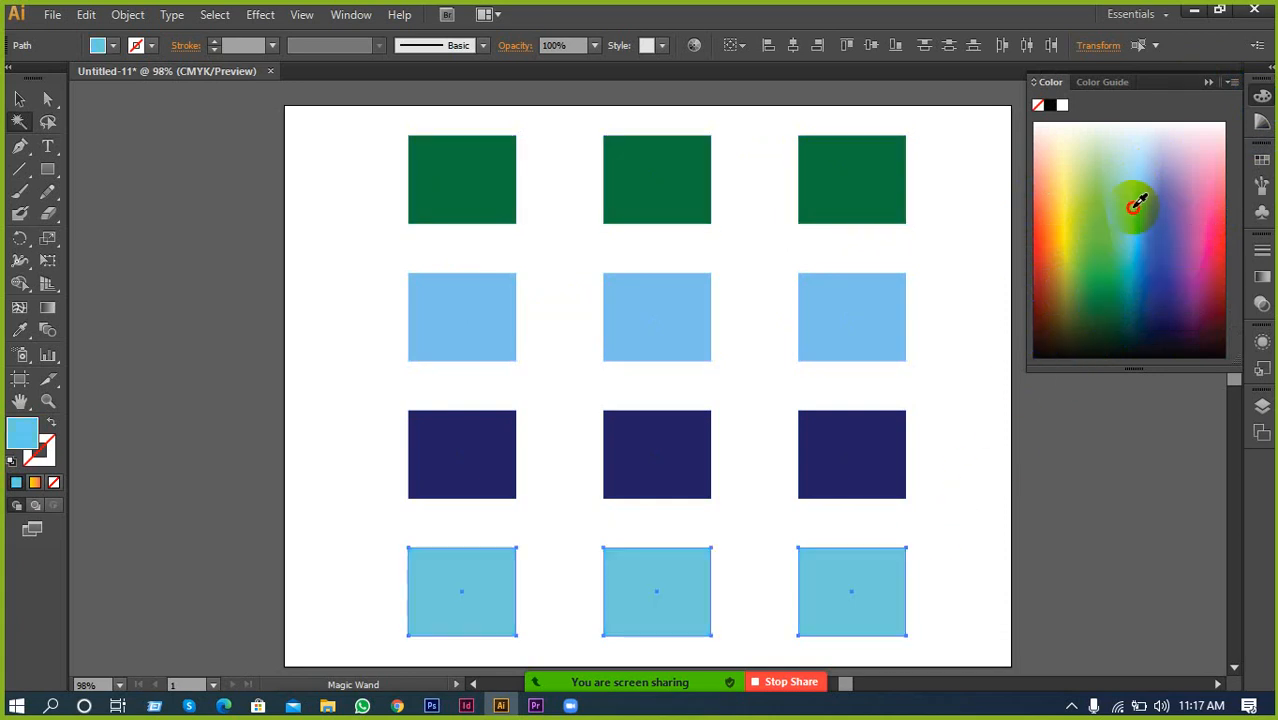
left_click(999, 192)
left_click_drag(1098, 210, 1049, 258)
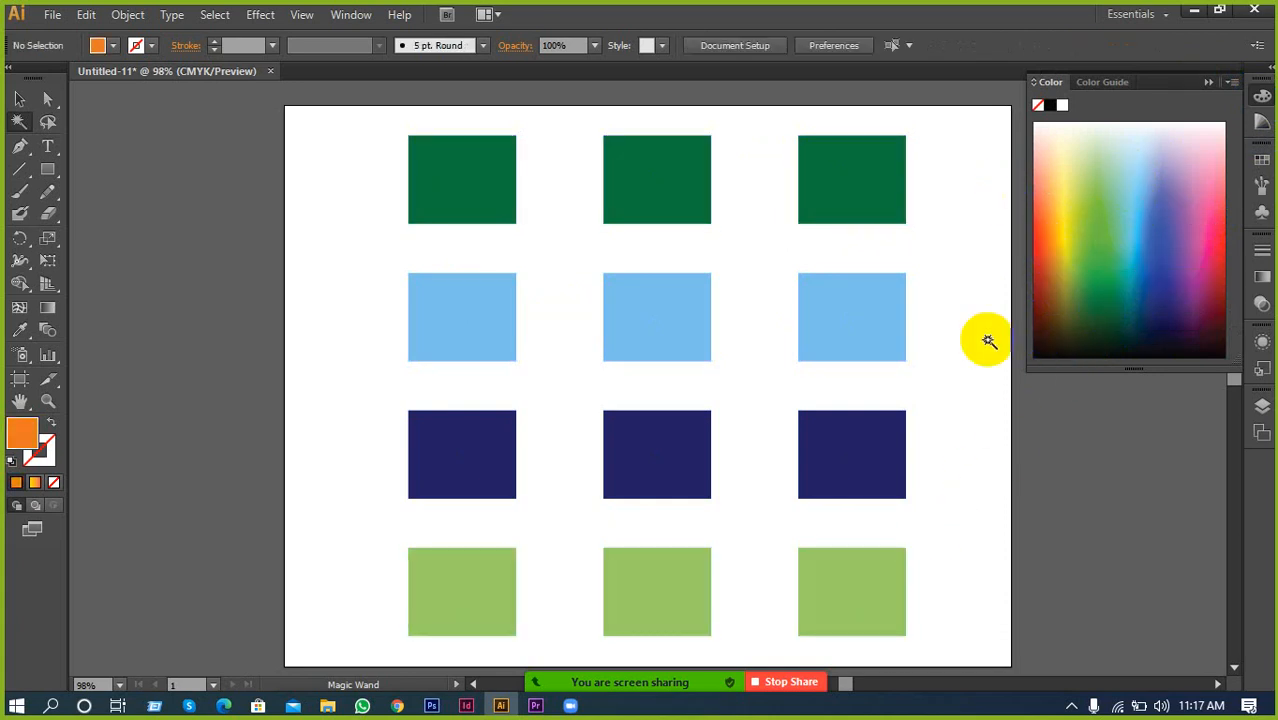
left_click(831, 591)
left_click(1048, 232)
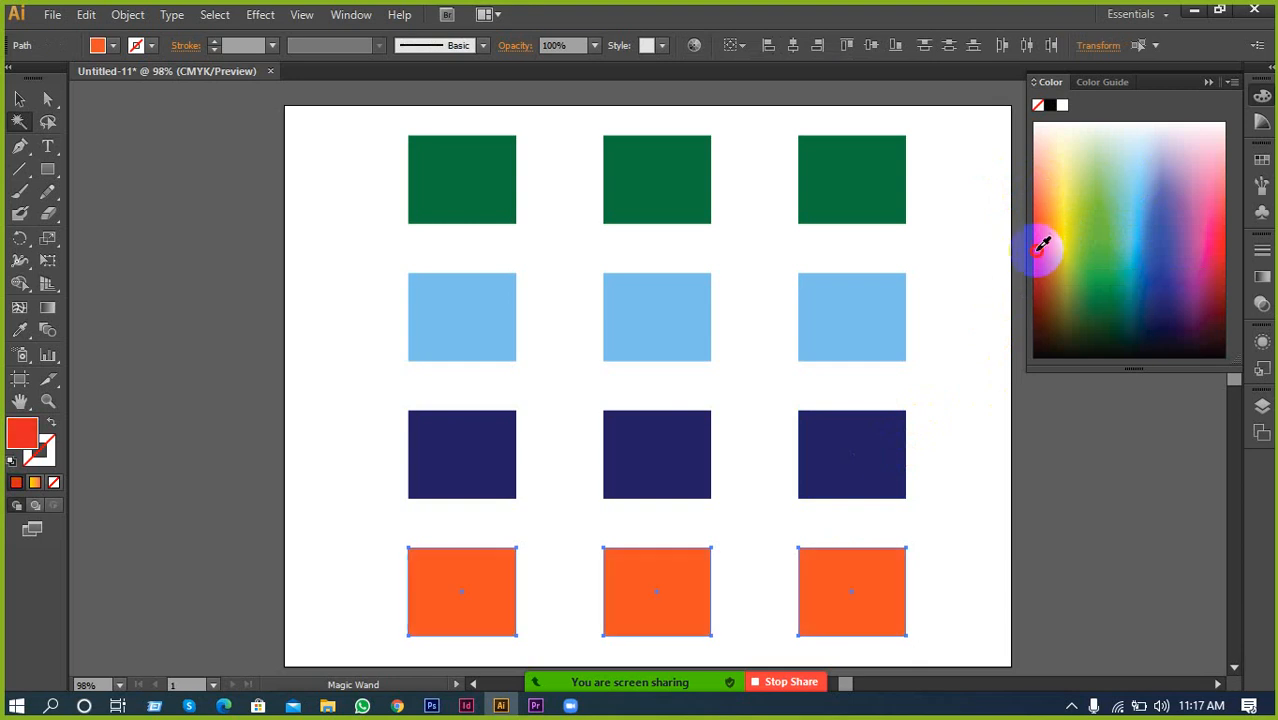
left_click(1042, 247)
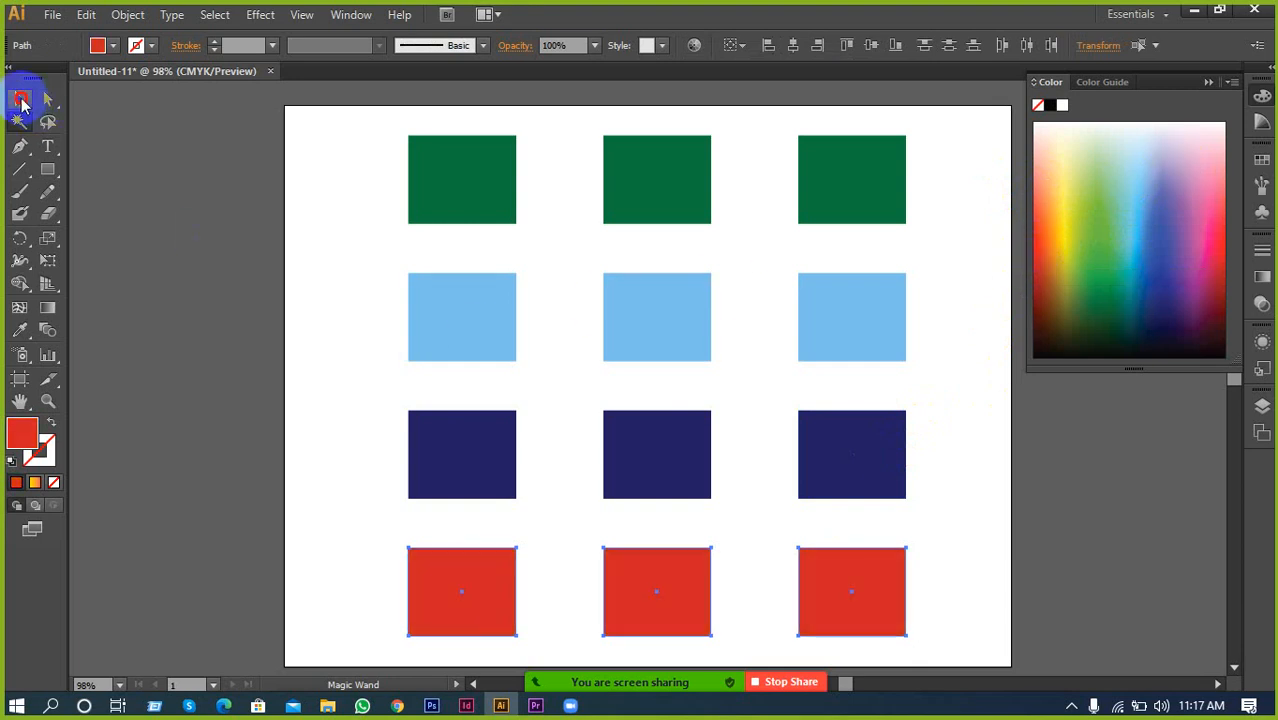
Deselect the bottom row and select all twelve rectangles together with the Selection tool
left_click(20, 100)
left_click(297, 208)
left_click_drag(322, 168, 902, 642)
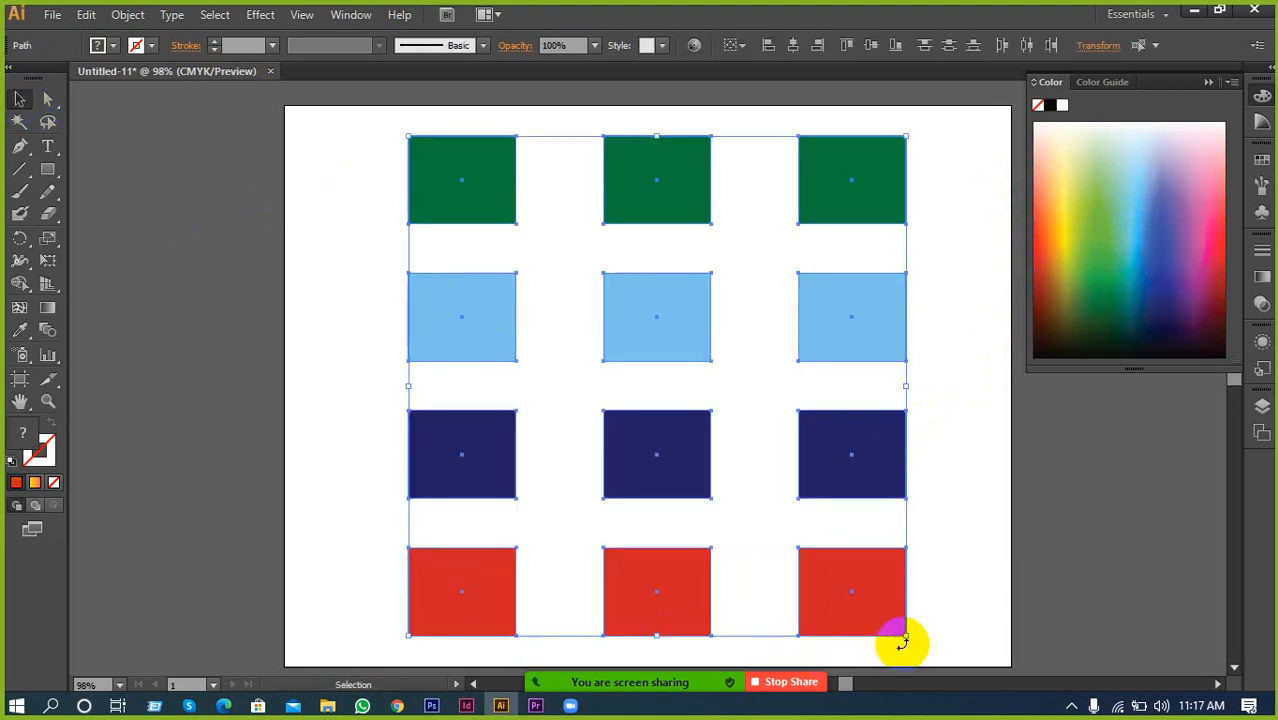
Delete the twelve selected rectangles and try freehand Lasso loops across the empty artboard
key("Delete")
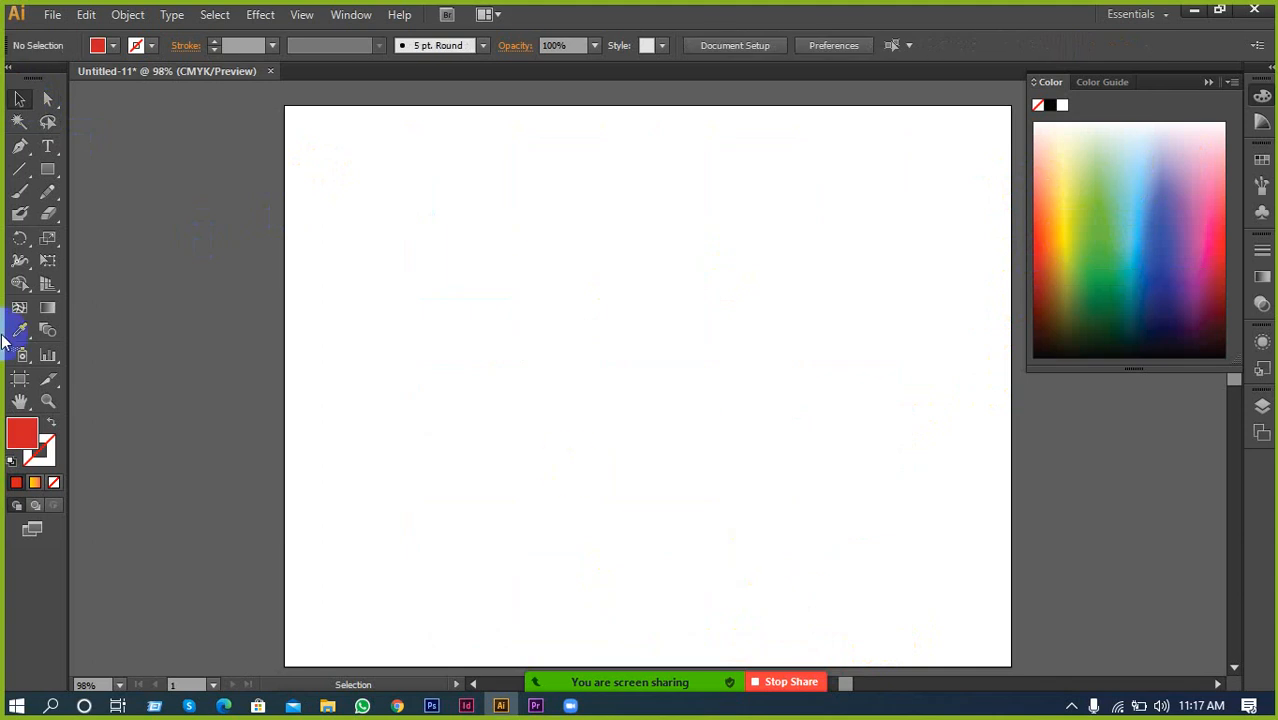
mouse_move(434, 534)
left_mouse_down()
mouse_move(505, 269)
mouse_move(859, 320)
mouse_move(362, 591)
mouse_move(310, 558)
left_mouse_up()
mouse_move(385, 348)
left_mouse_down()
mouse_move(408, 334)
mouse_move(1016, 285)
mouse_move(420, 660)
left_mouse_up()
mouse_move(578, 403)
left_mouse_down()
mouse_move(513, 340)
mouse_move(739, 562)
mouse_move(390, 575)
left_mouse_up()
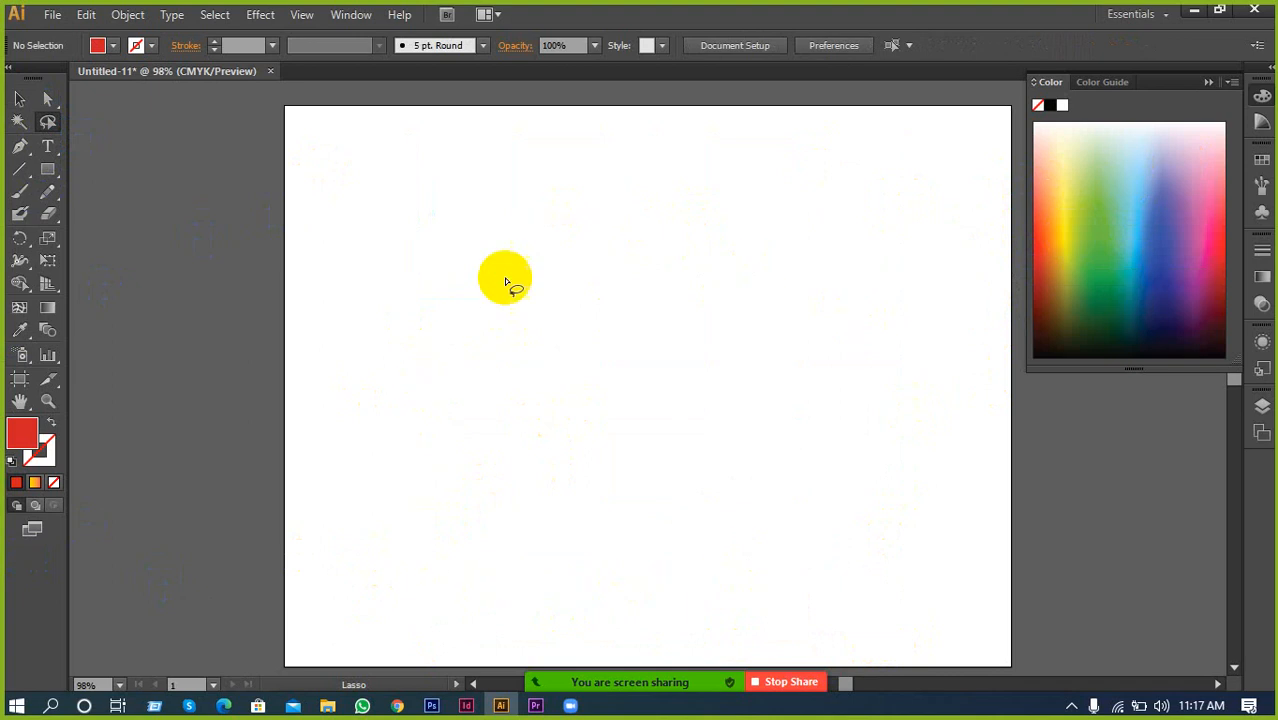
mouse_move(588, 200)
left_mouse_down()
mouse_move(411, 268)
mouse_move(390, 520)
left_mouse_up()
mouse_move(736, 422)
left_mouse_down()
mouse_move(388, 300)
mouse_move(676, 542)
left_mouse_up()
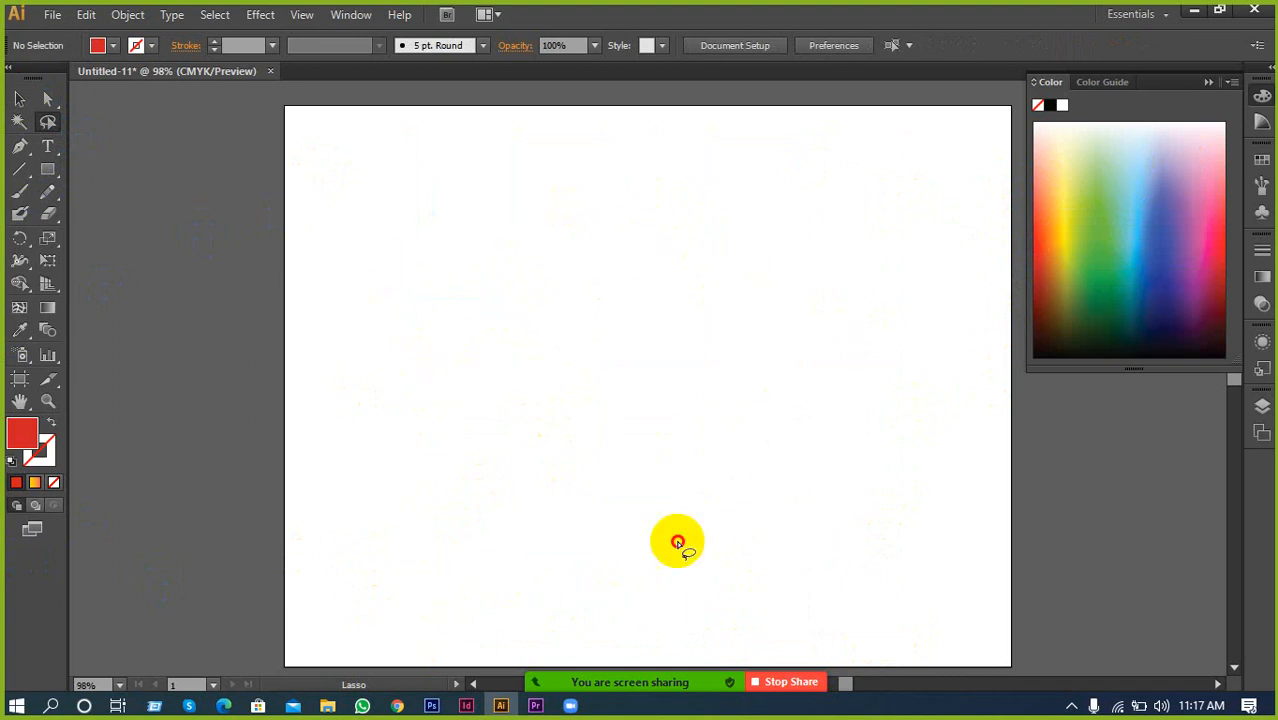
mouse_move(856, 262)
left_mouse_down()
mouse_move(234, 408)
mouse_move(858, 566)
left_mouse_up()
mouse_move(374, 428)
left_mouse_down()
mouse_move(719, 282)
mouse_move(217, 491)
mouse_move(357, 381)
mouse_move(369, 431)
left_mouse_up()
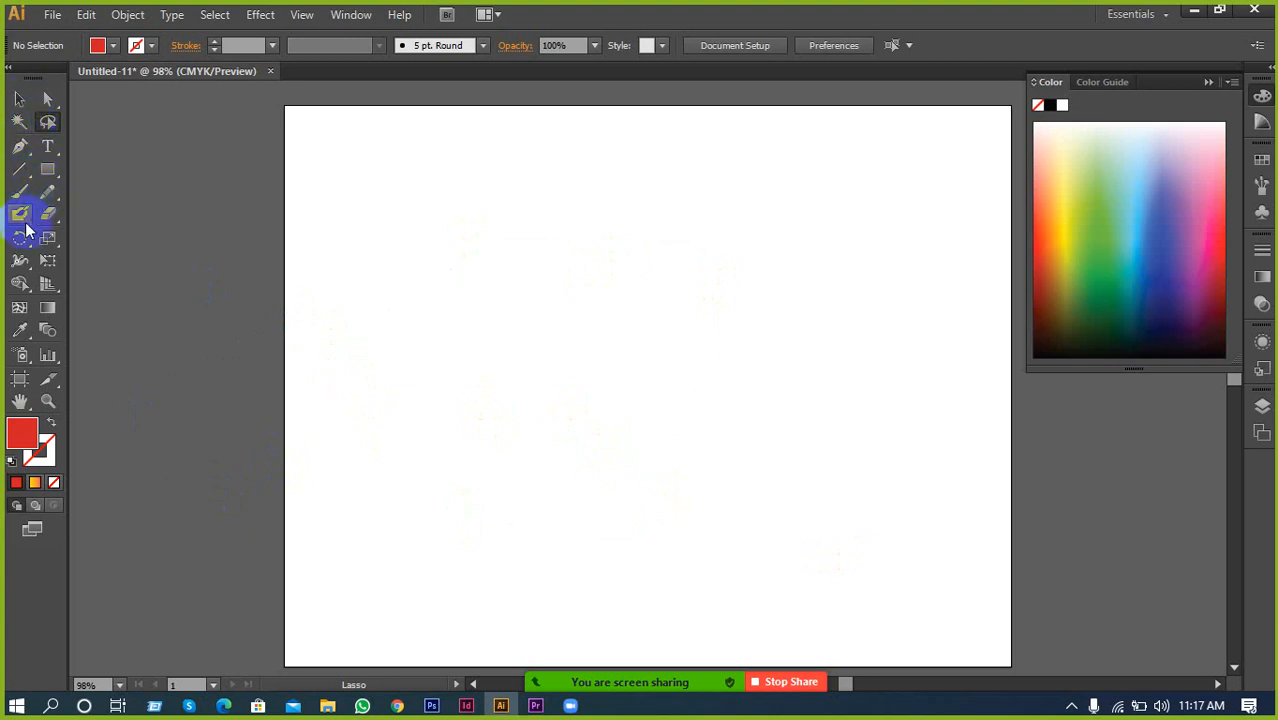
Draw a red-filled zigzag path of straight segments across the artboard with the Pen tool
left_click(585, 354)
left_click(871, 234)
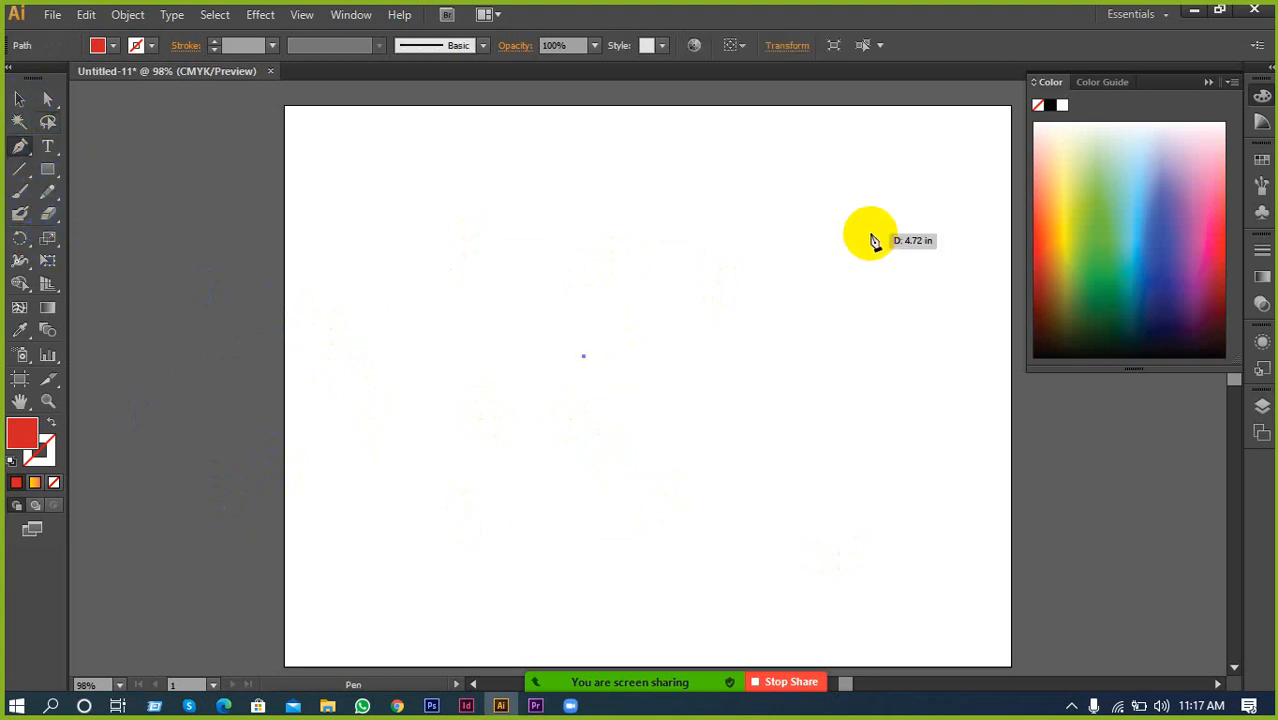
left_click(618, 402)
left_click(871, 457)
left_click(352, 494)
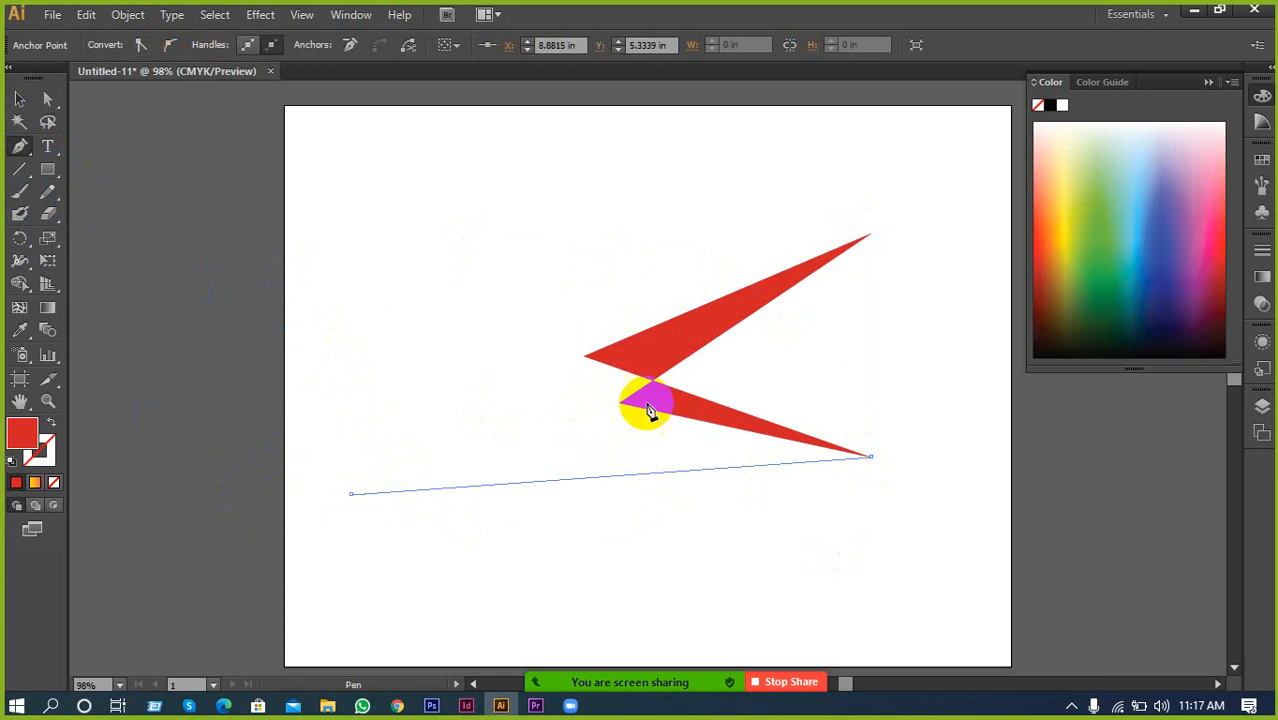
left_click(706, 391)
left_click(389, 339)
left_click(783, 334)
left_click(320, 276)
Extend the zigzag path with a rounded right end and a long upper edge, and change its fill to cream
left_click_drag(883, 270, 919, 275)
left_click_drag(796, 226, 684, 216)
left_click(425, 210)
left_click(1053, 134)
left_click(346, 216)
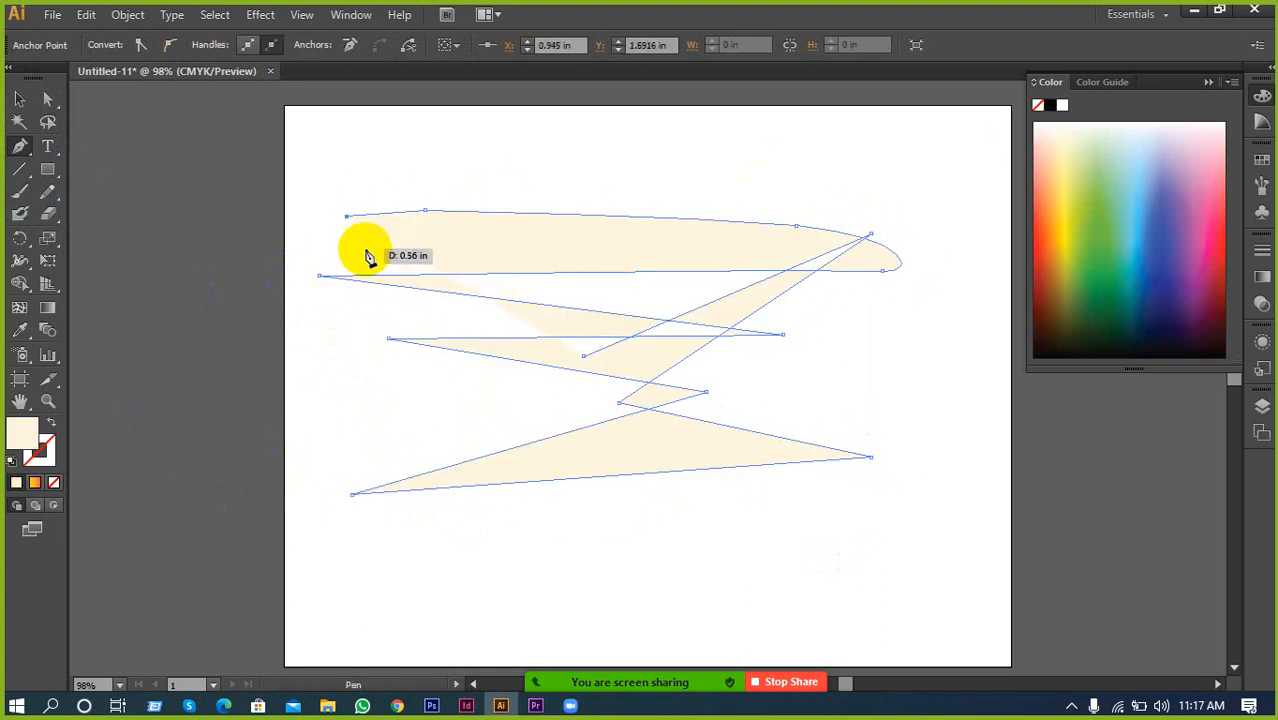
Remove the path's upper-left, lower-left and upper-right corner anchor points with the Pen tool
left_click(322, 279)
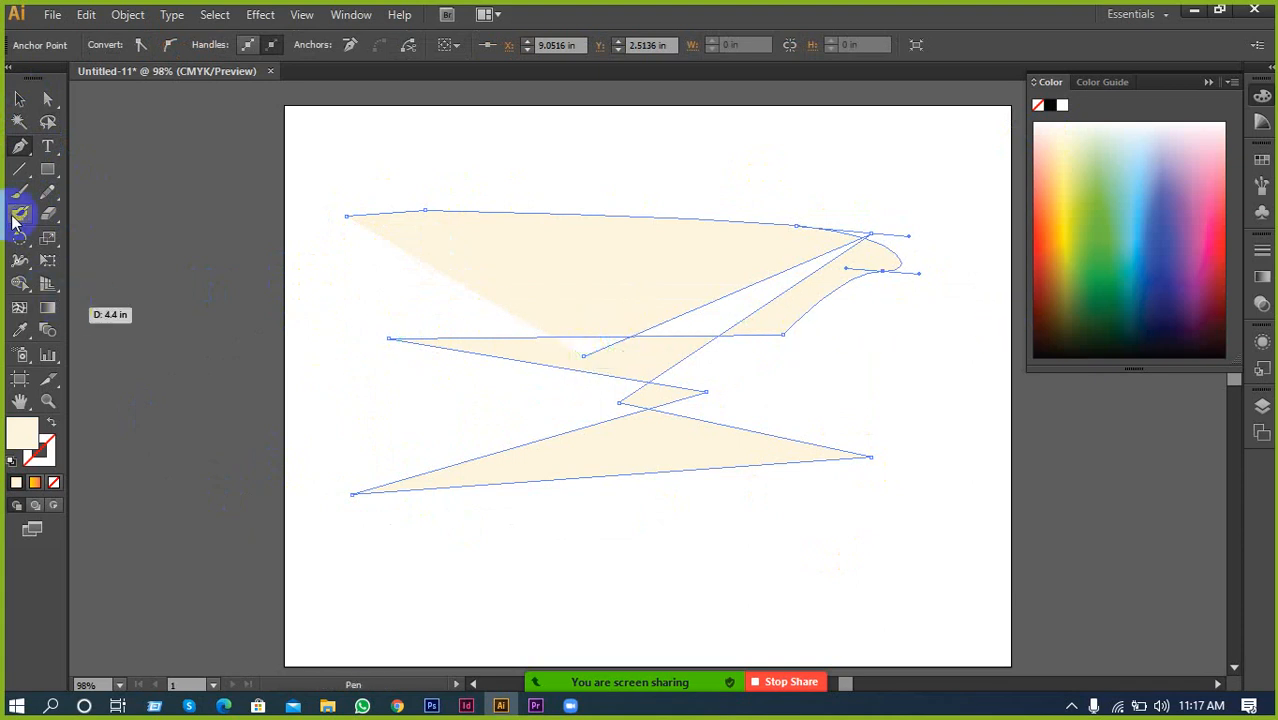
left_click_drag(16, 162, 80, 143)
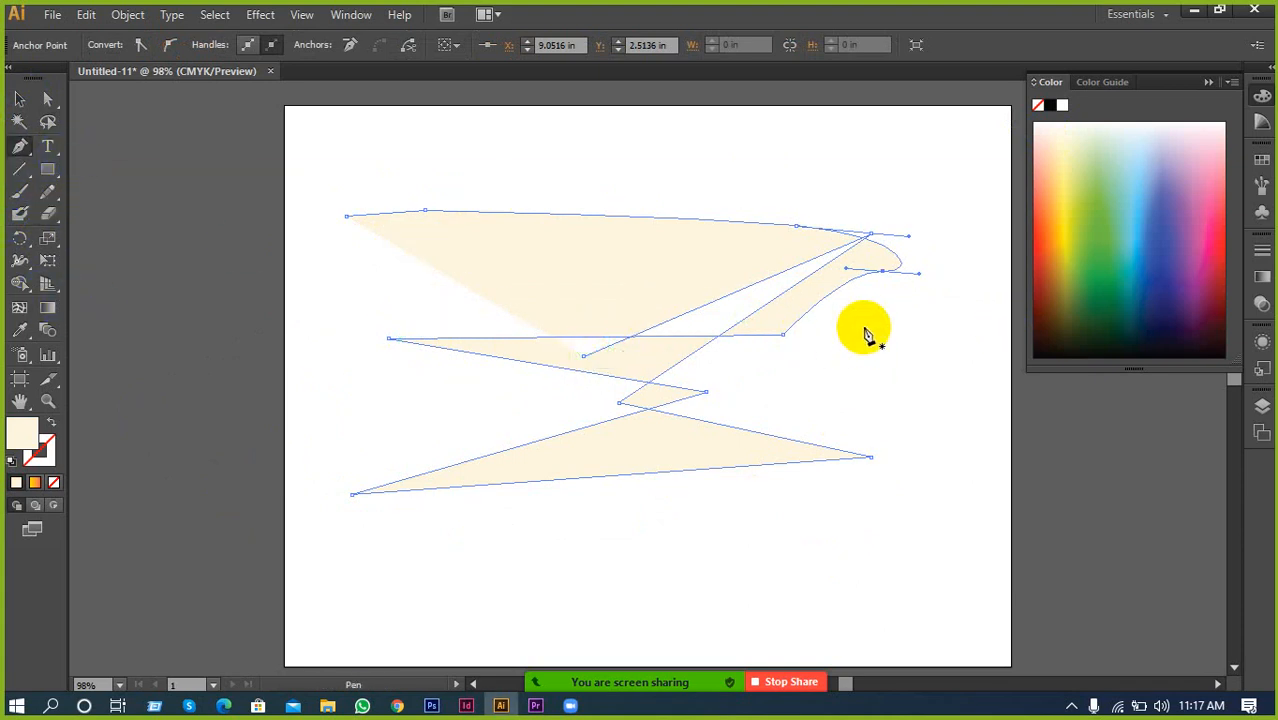
left_click(352, 494)
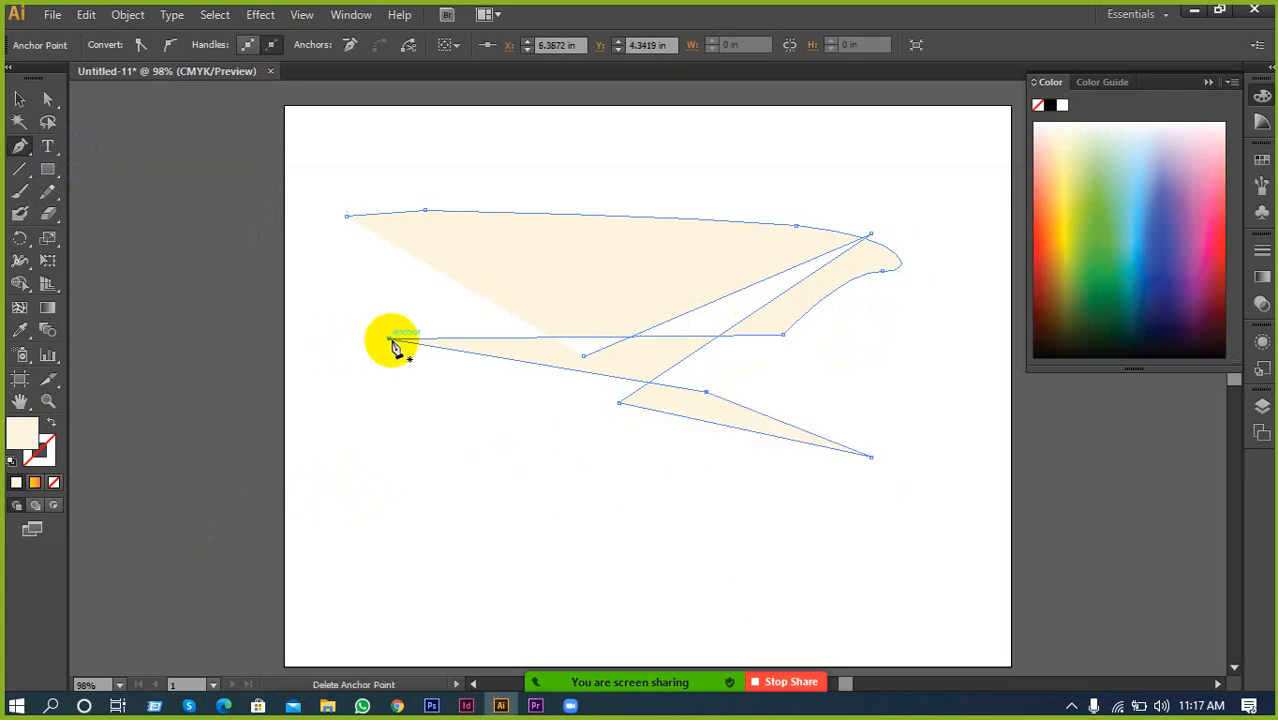
left_click(874, 237)
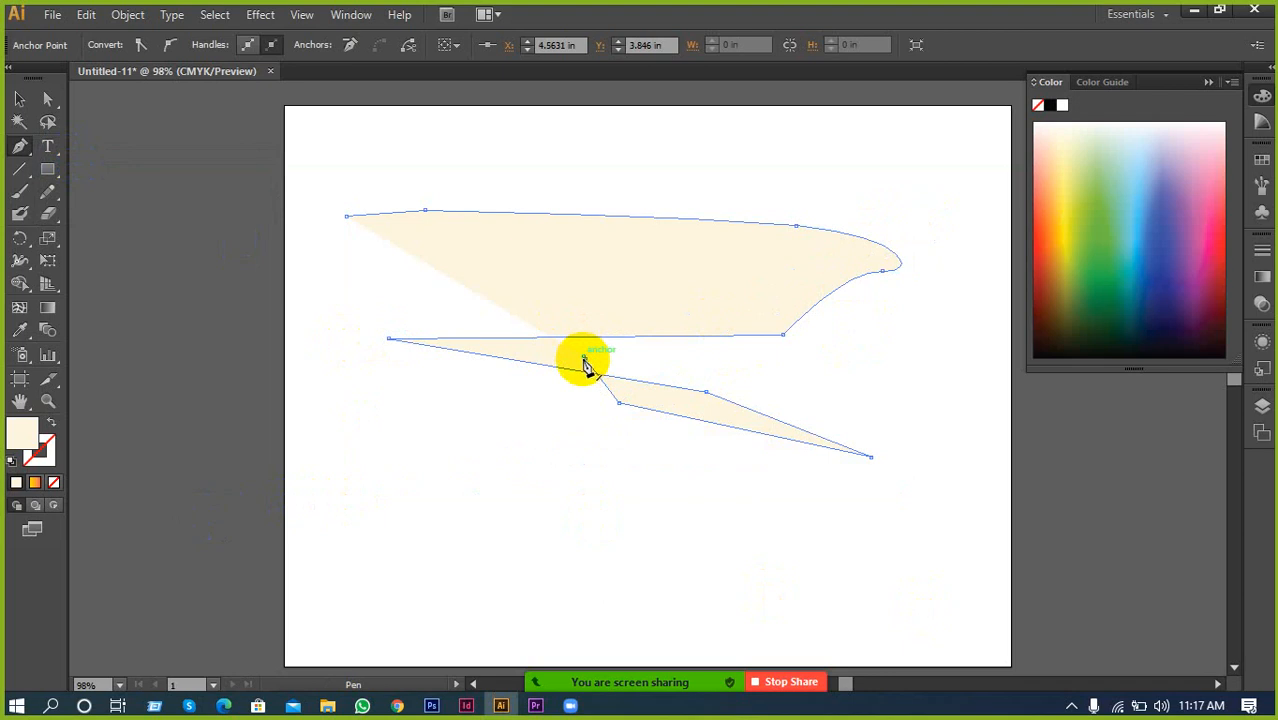
Select the edited path with the Selection tool, fill it with bright red, then deselect and reselect it
left_click(20, 99)
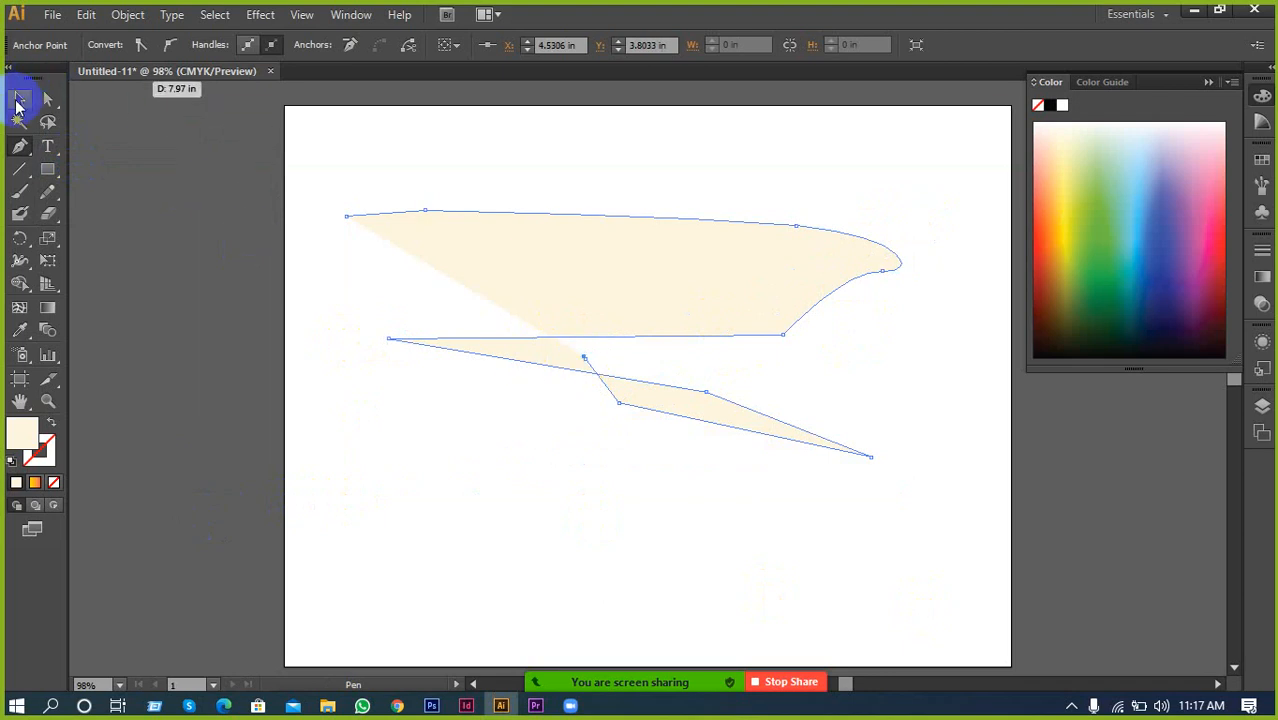
left_click(254, 286)
left_click(810, 325)
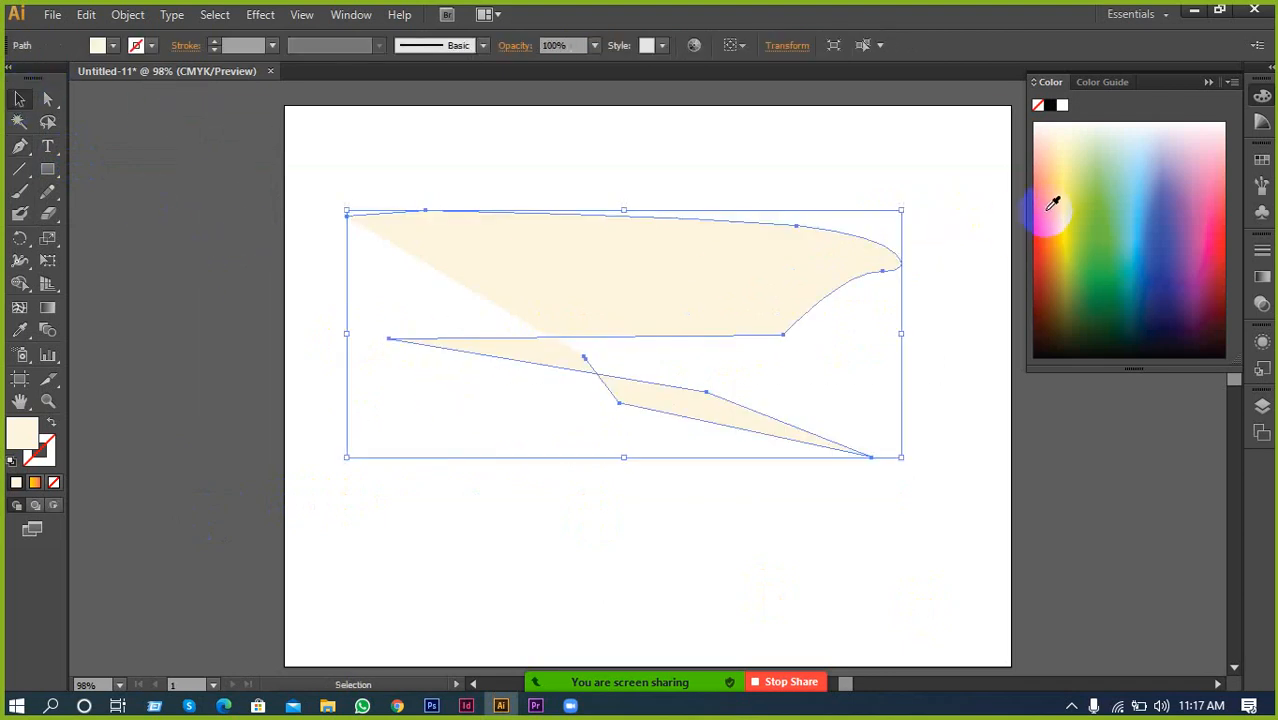
left_click_drag(1052, 205, 1021, 245)
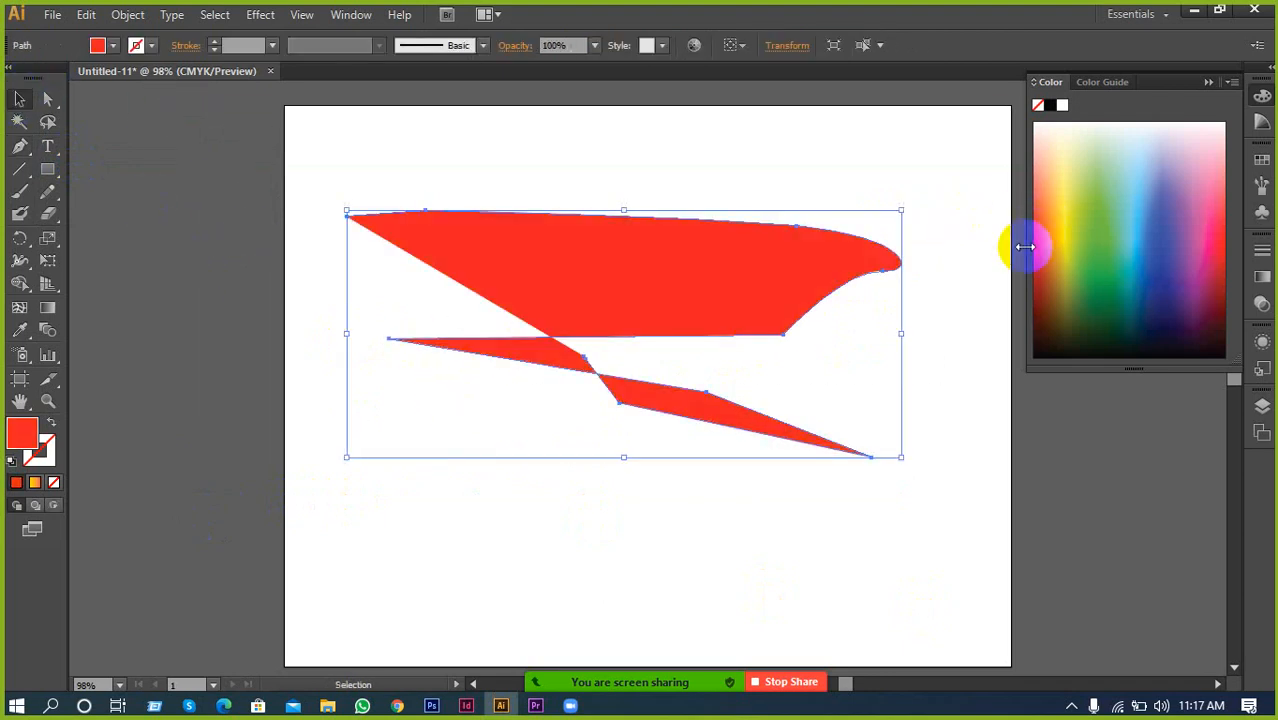
left_click(827, 186)
left_click(555, 342)
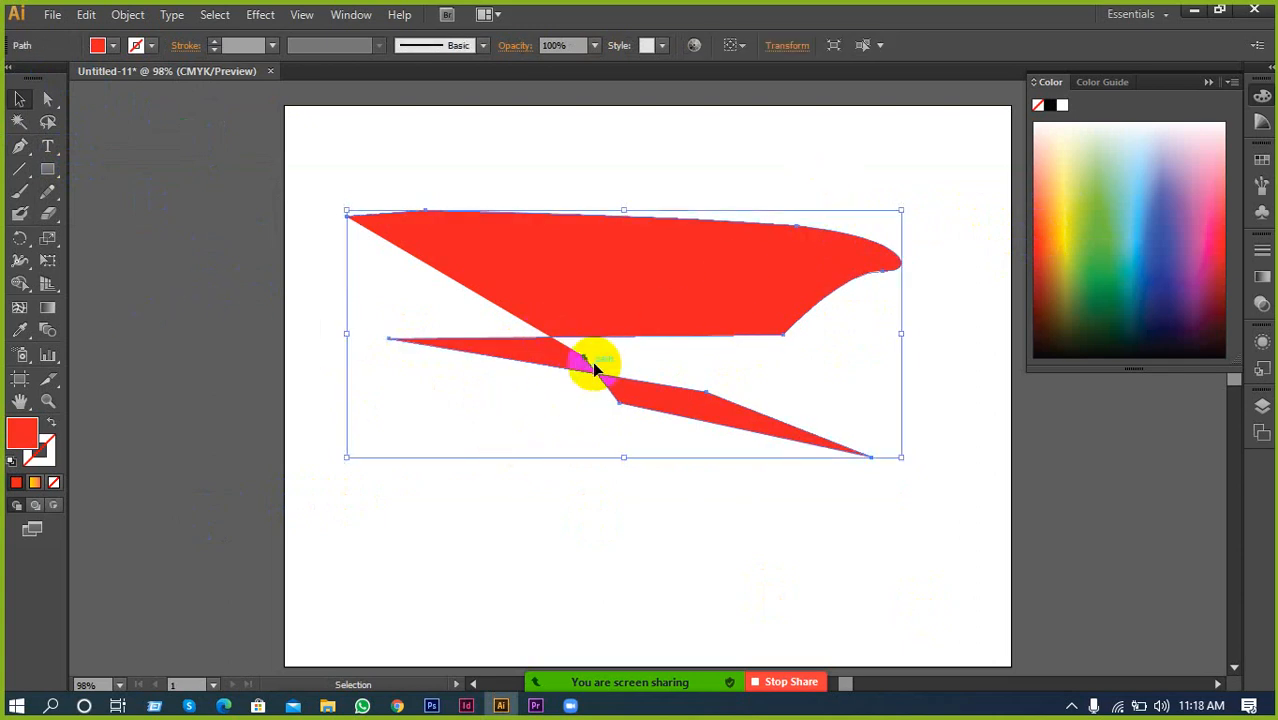
Try to select the close anchor points above the path's crossing with the Lasso and Direct Selection tools
scroll(583, 358, "up", 3)
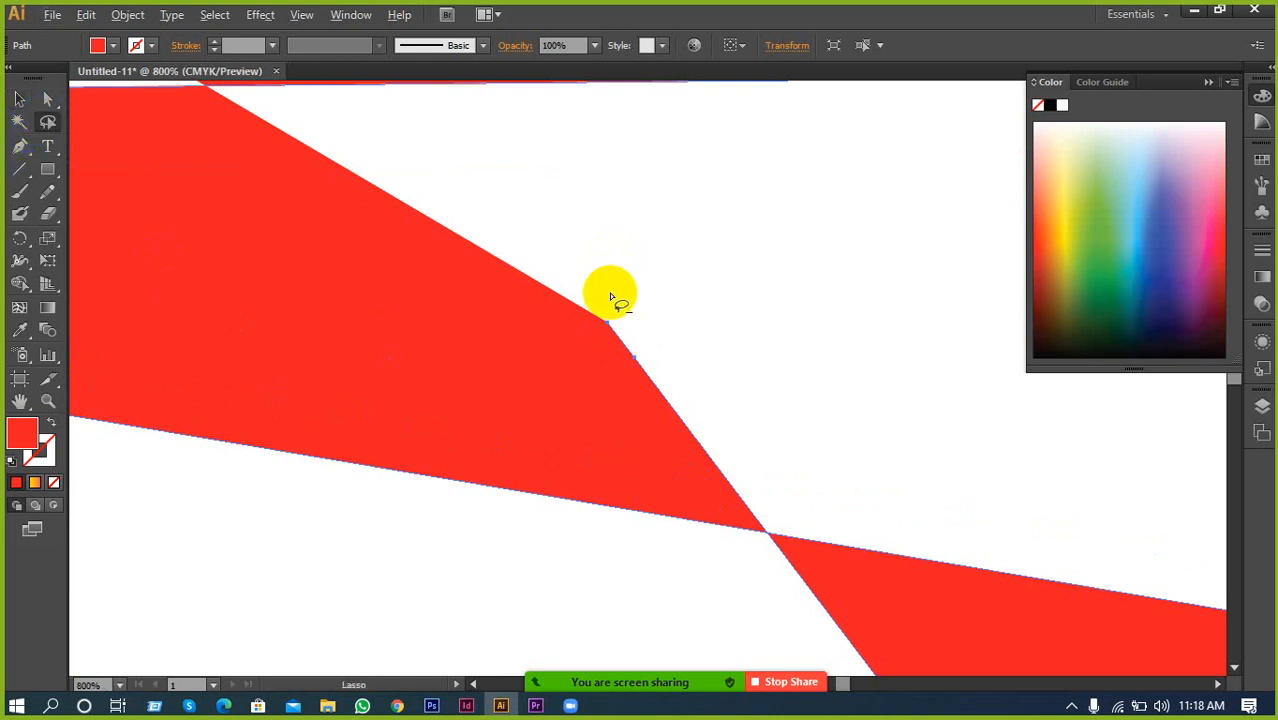
scroll(612, 300, "down", 3)
mouse_move(618, 308)
left_mouse_down()
mouse_move(608, 277)
mouse_move(619, 288)
mouse_move(609, 298)
mouse_move(676, 274)
mouse_move(617, 296)
left_mouse_up()
left_click(47, 98)
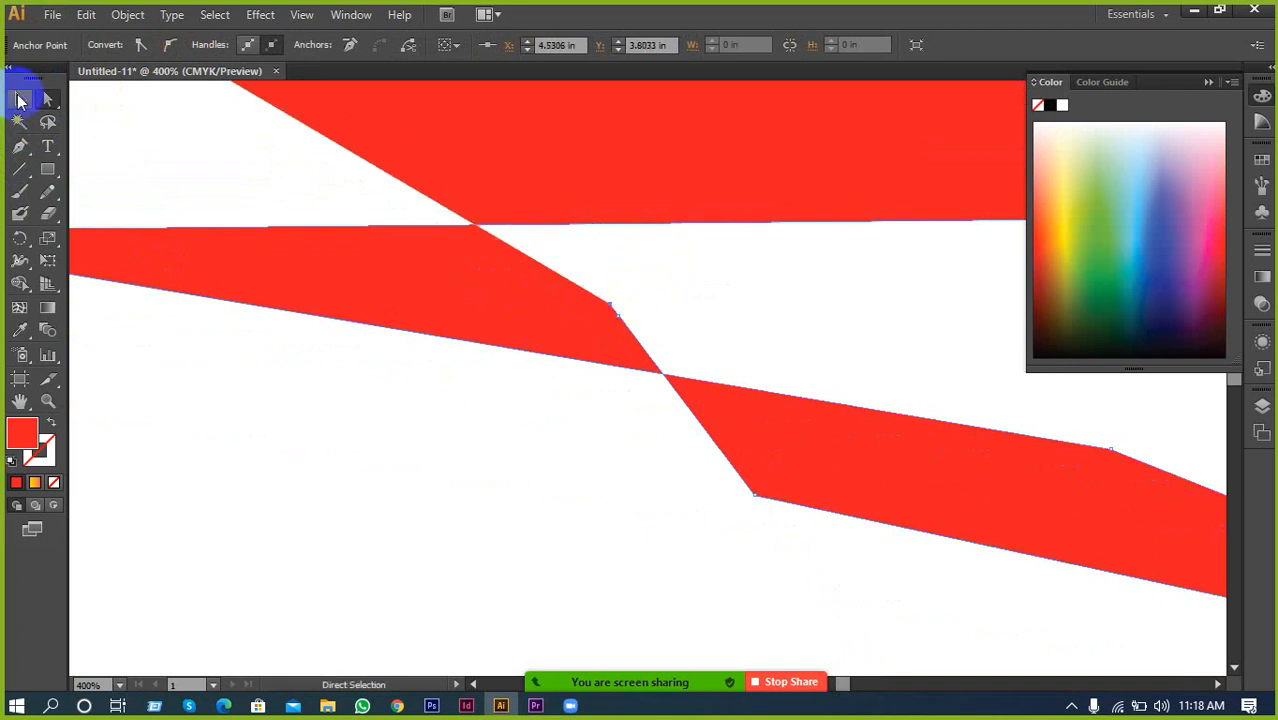
left_click(571, 333)
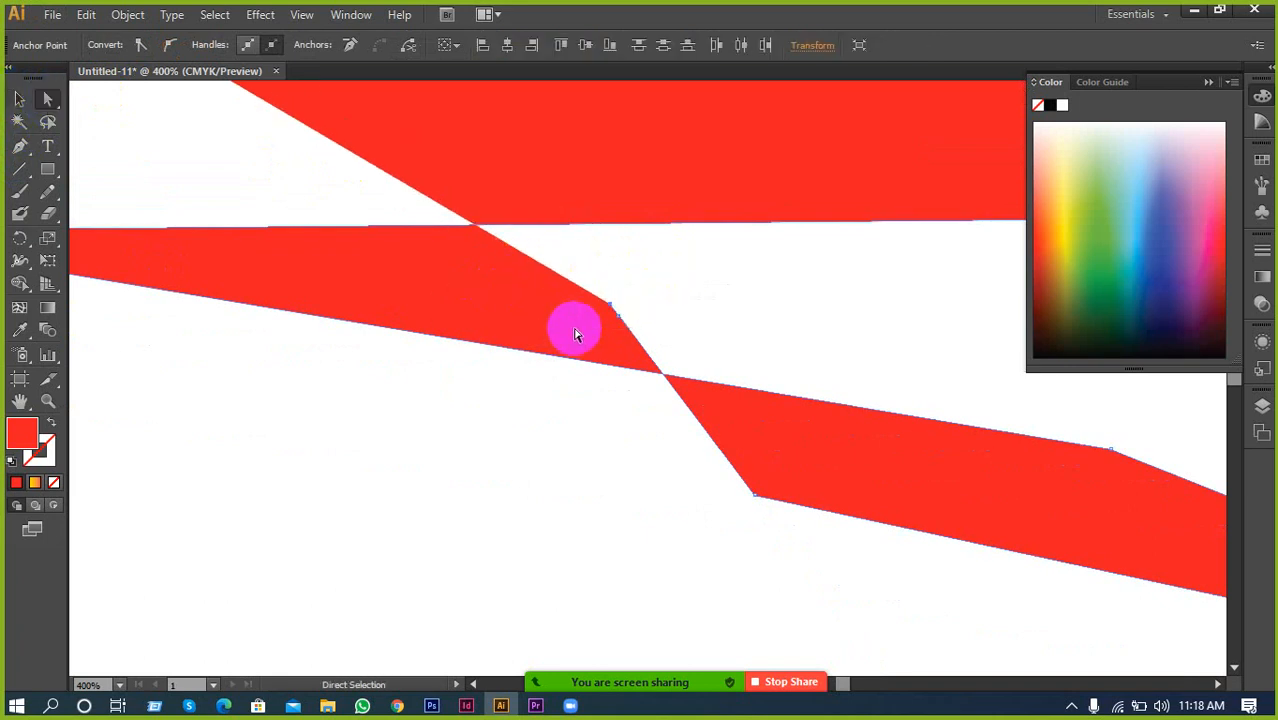
left_click(620, 318)
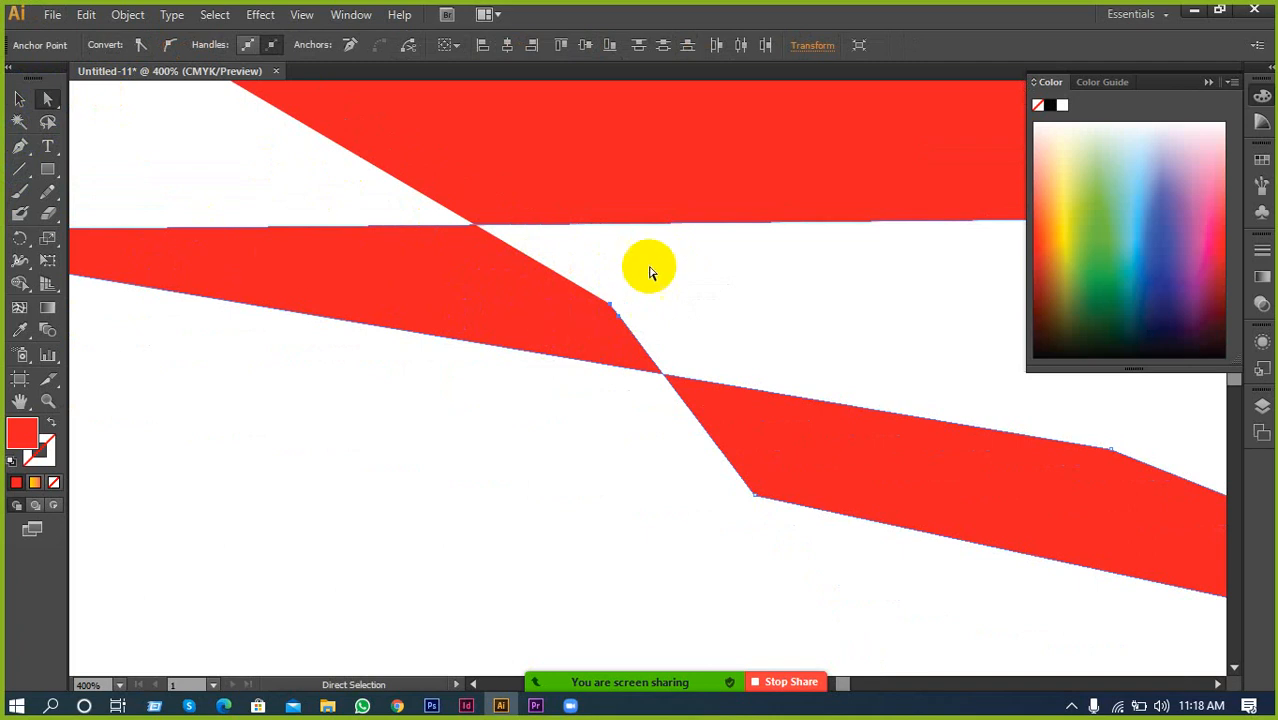
left_click(636, 283)
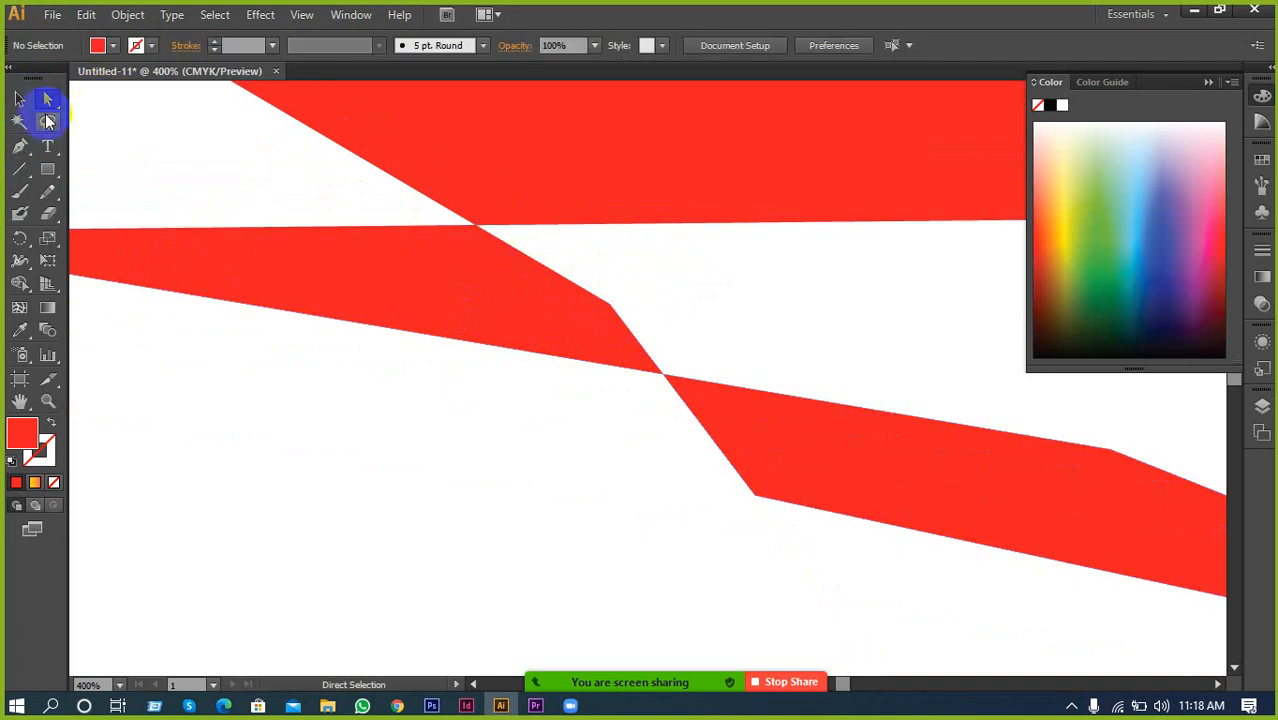
Lasso the upper anchor point near the path's crossing and move it to the right with the Direct Selection tool
left_click(47, 121)
mouse_move(605, 262)
left_mouse_down()
mouse_move(608, 308)
mouse_move(591, 271)
left_mouse_up()
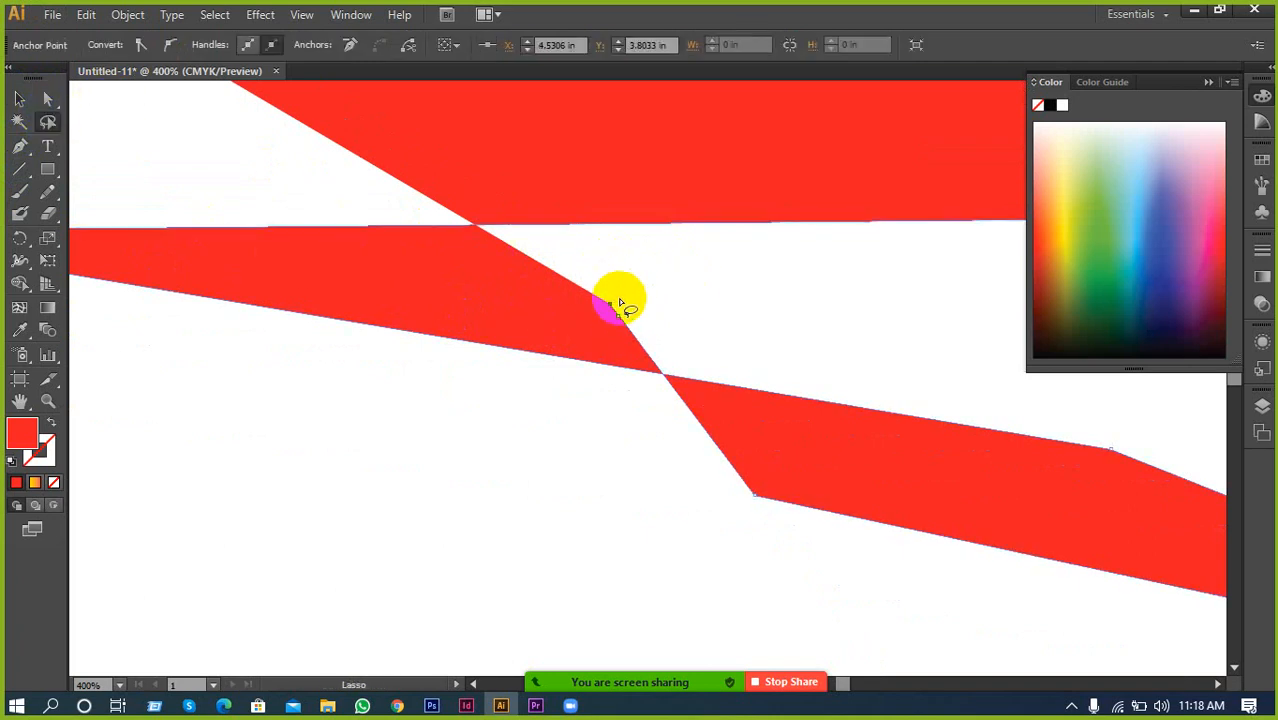
left_click(47, 98)
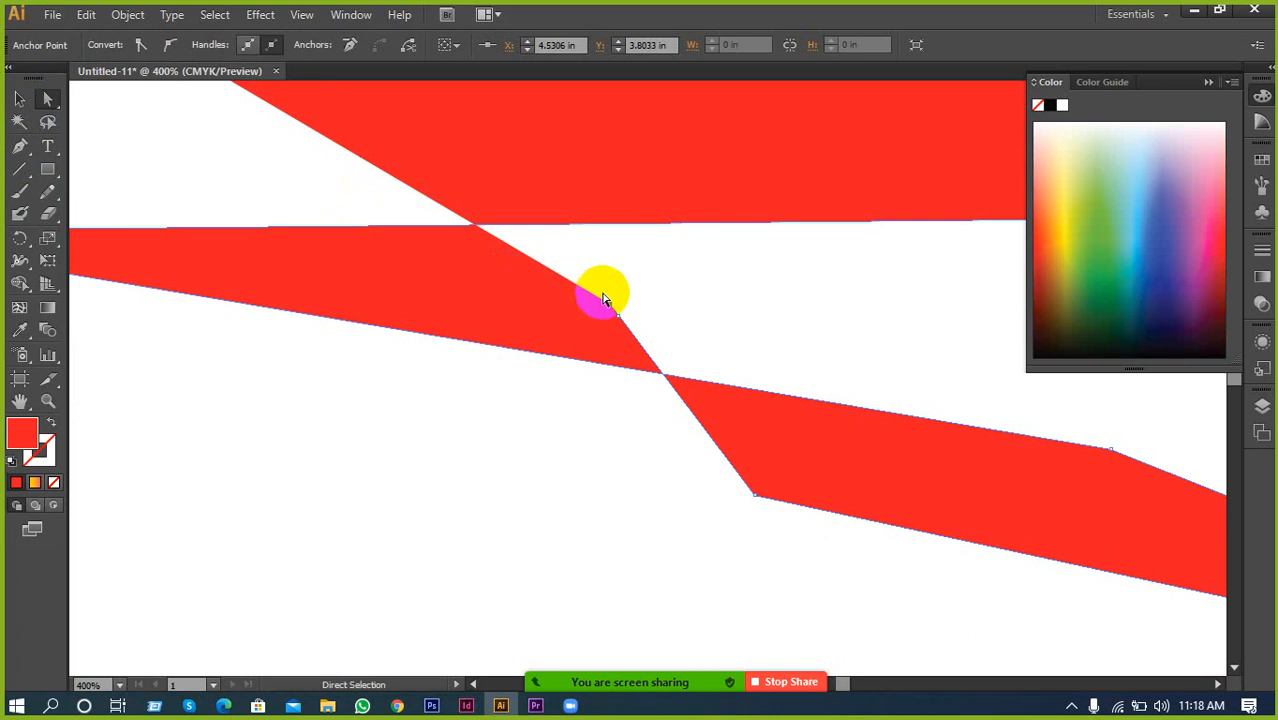
left_click_drag(610, 308, 833, 285)
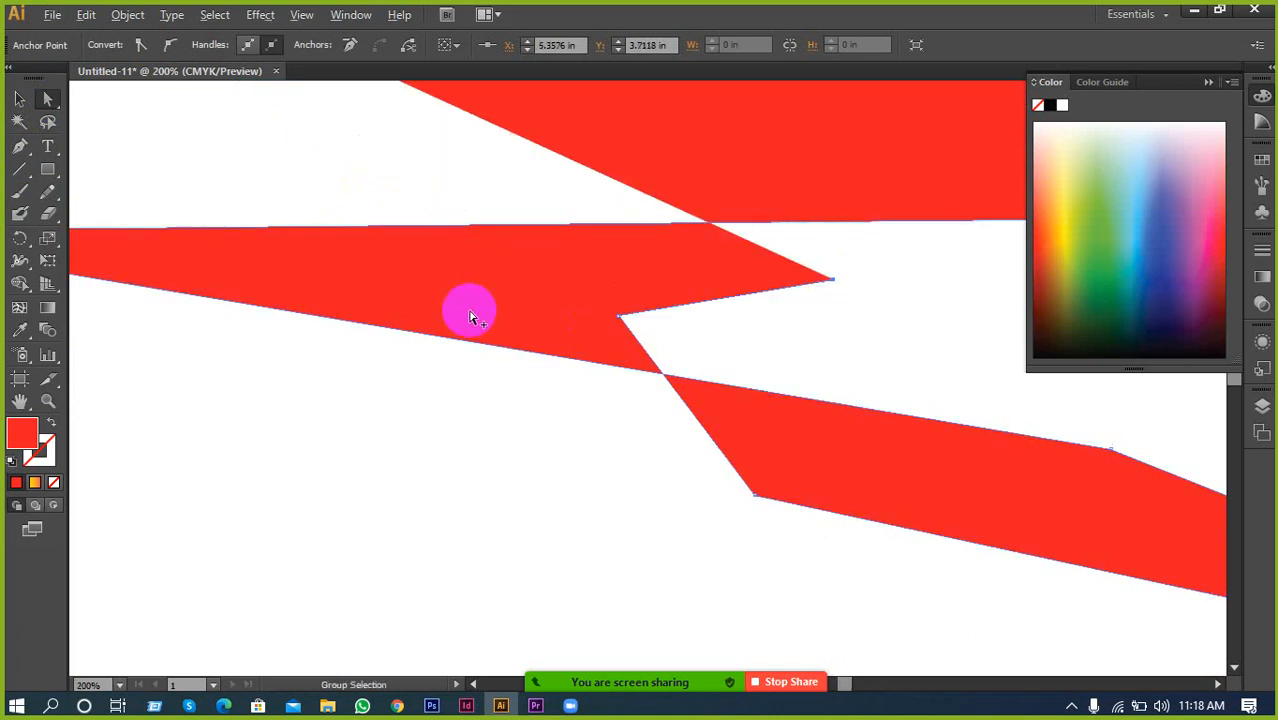
Select the whole red path with the Selection tool and delete it from the artboard
scroll(495, 312, "down", 2, "alt")
scroll(495, 312, "down", 2, "alt")
left_click(19, 98)
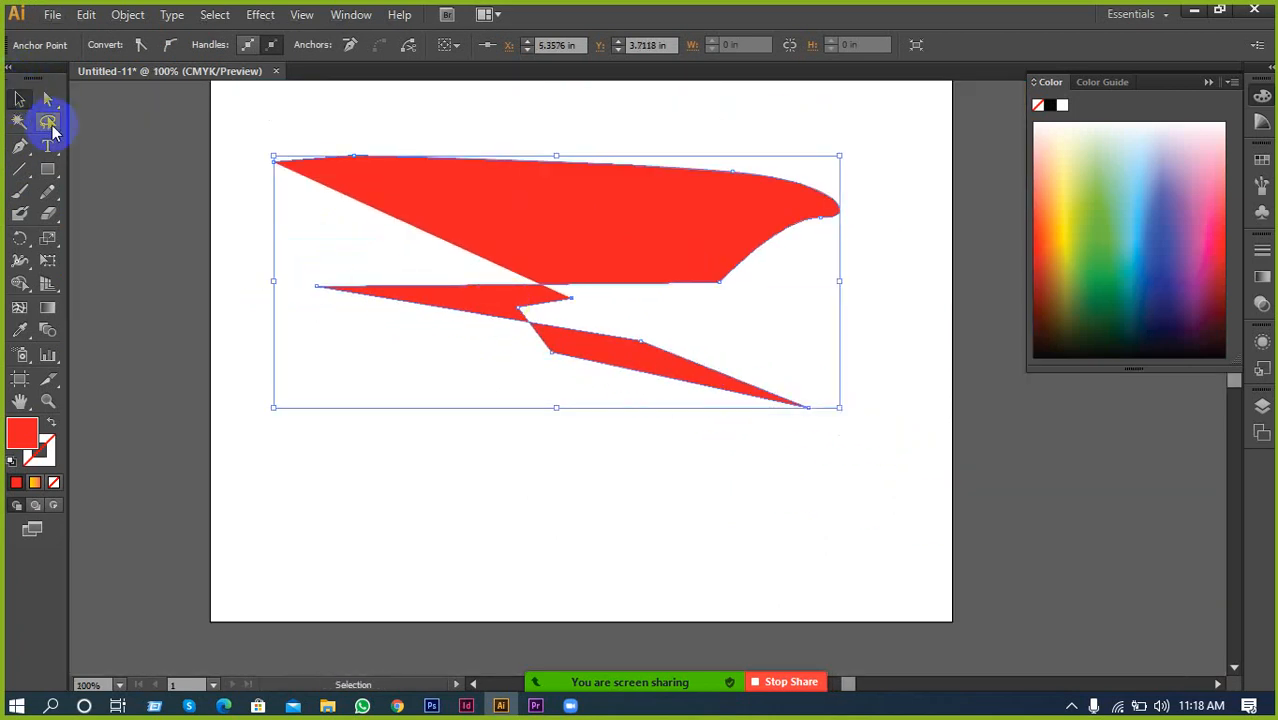
left_click_drag(188, 122, 836, 362)
key("Delete")
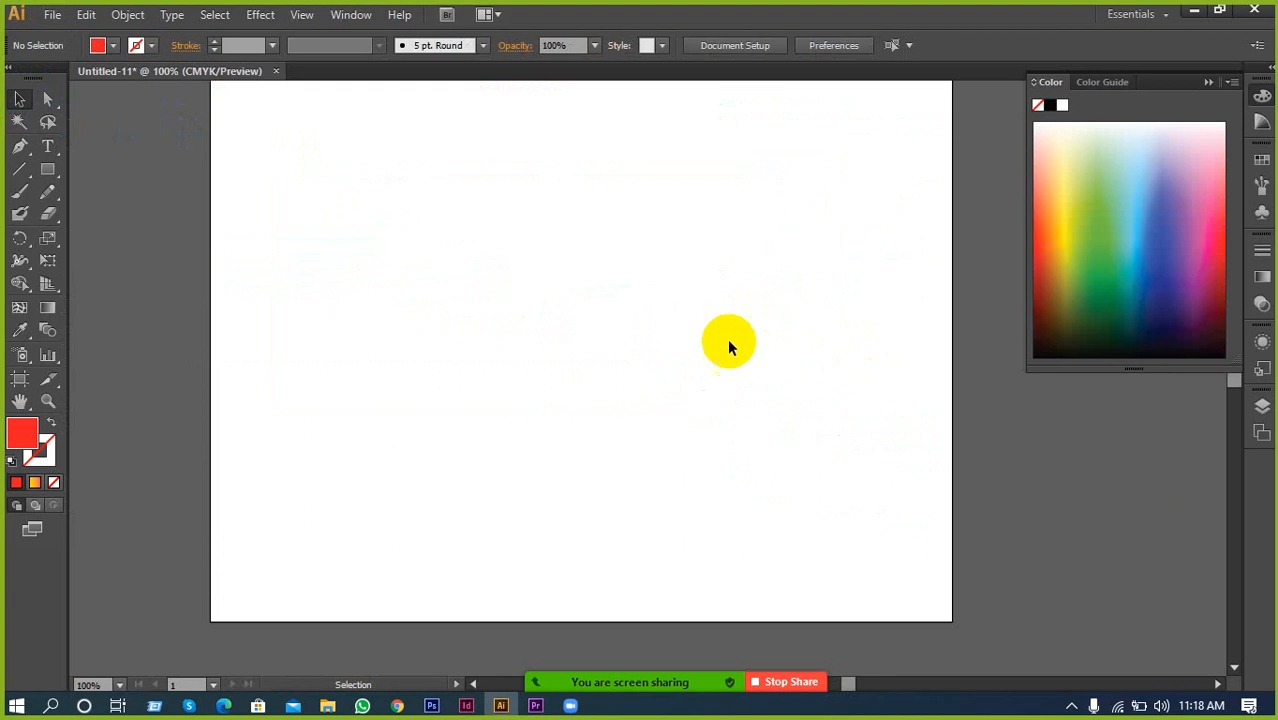
Draw a large red circle in the left half of the artboard with the Ellipse tool
left_click(47, 170)
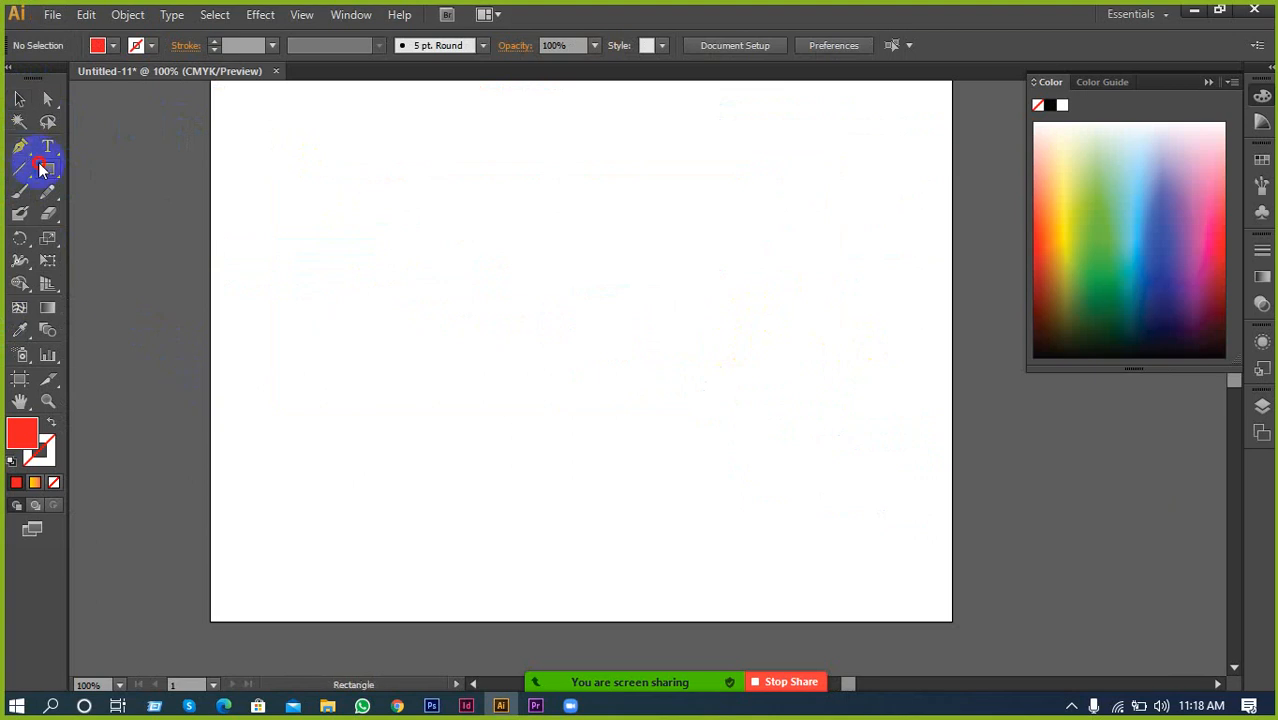
left_click_drag(42, 170, 128, 211)
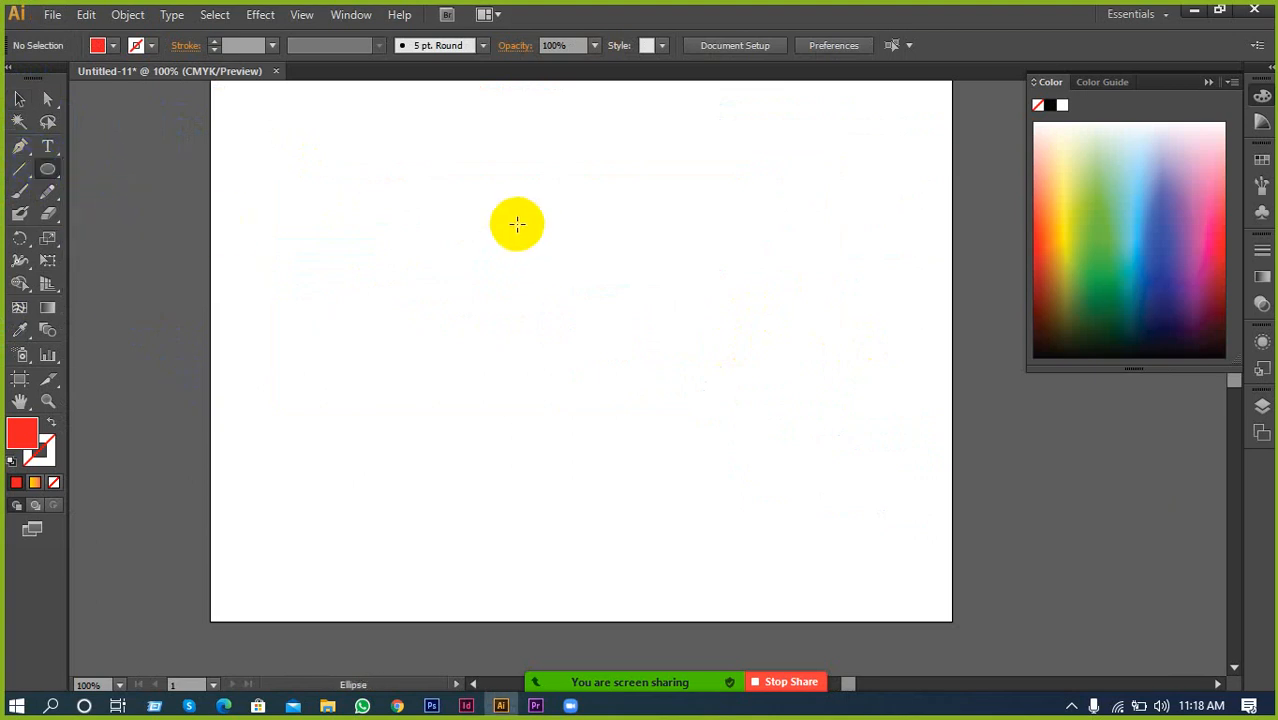
left_click_drag(337, 178, 597, 434)
Scale the red circle down with the Selection tool and move it to the right, near the artboard's centre
left_click(17, 103)
left_click(545, 380)
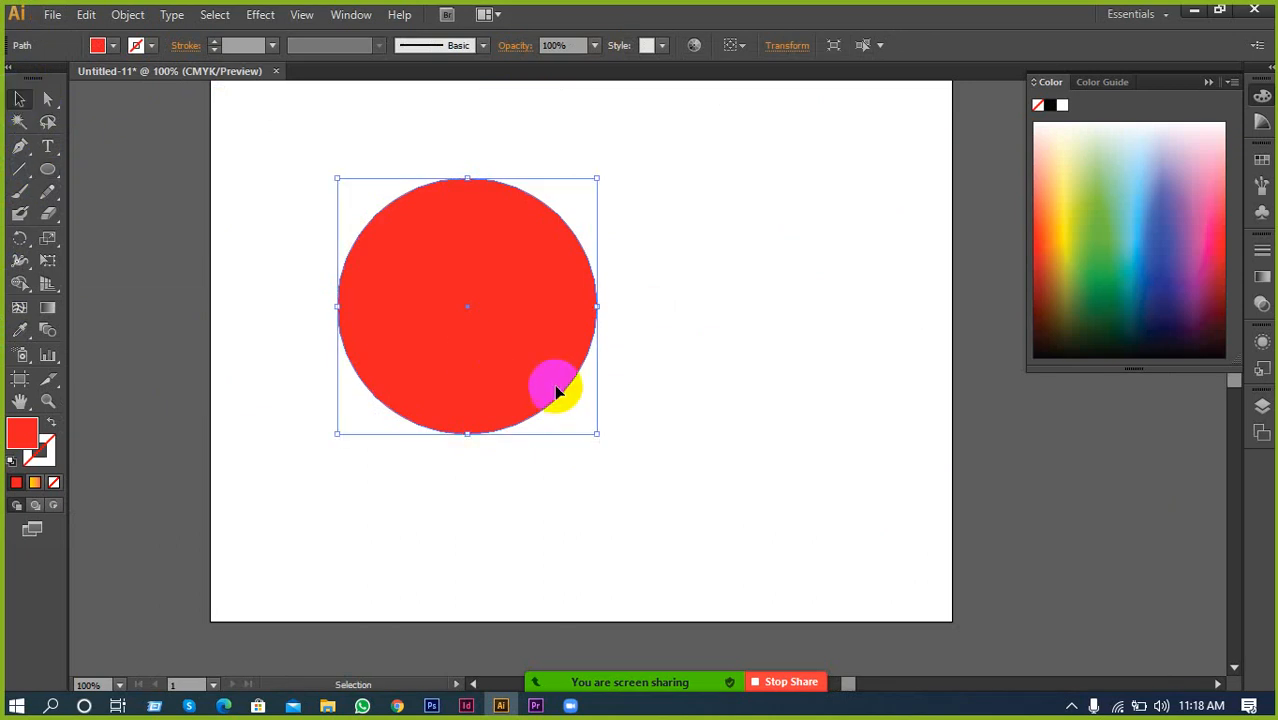
left_click_drag(597, 434, 541, 380)
left_click_drag(478, 262, 586, 273)
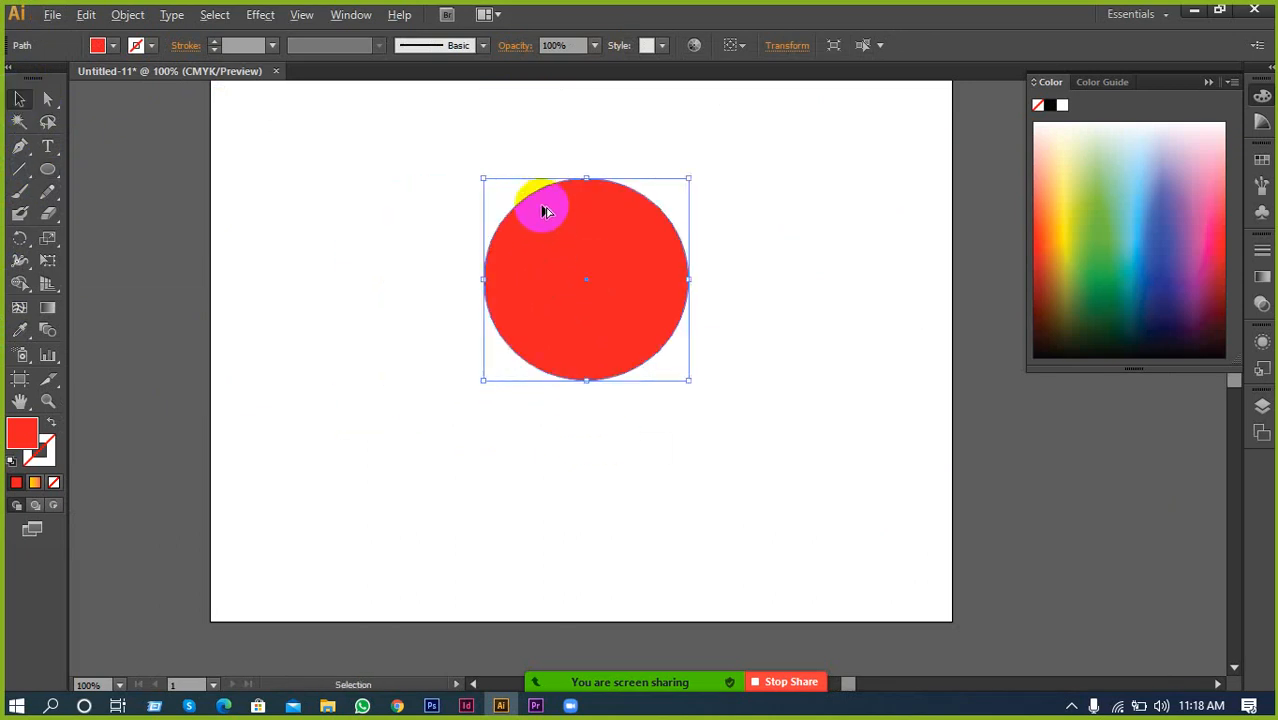
Set the selected circle's fill to orange from the colour spectrum
scroll(543, 210, "up", 1)
scroll(570, 330, "up", 1)
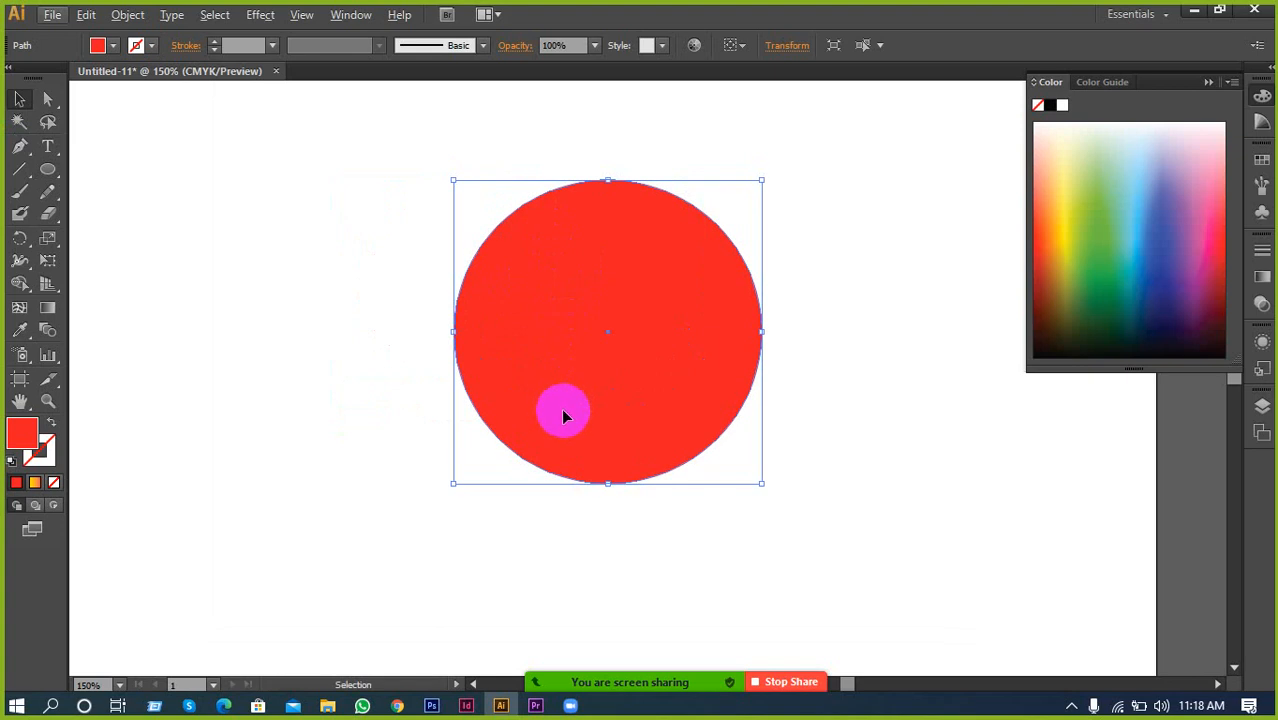
key("a")
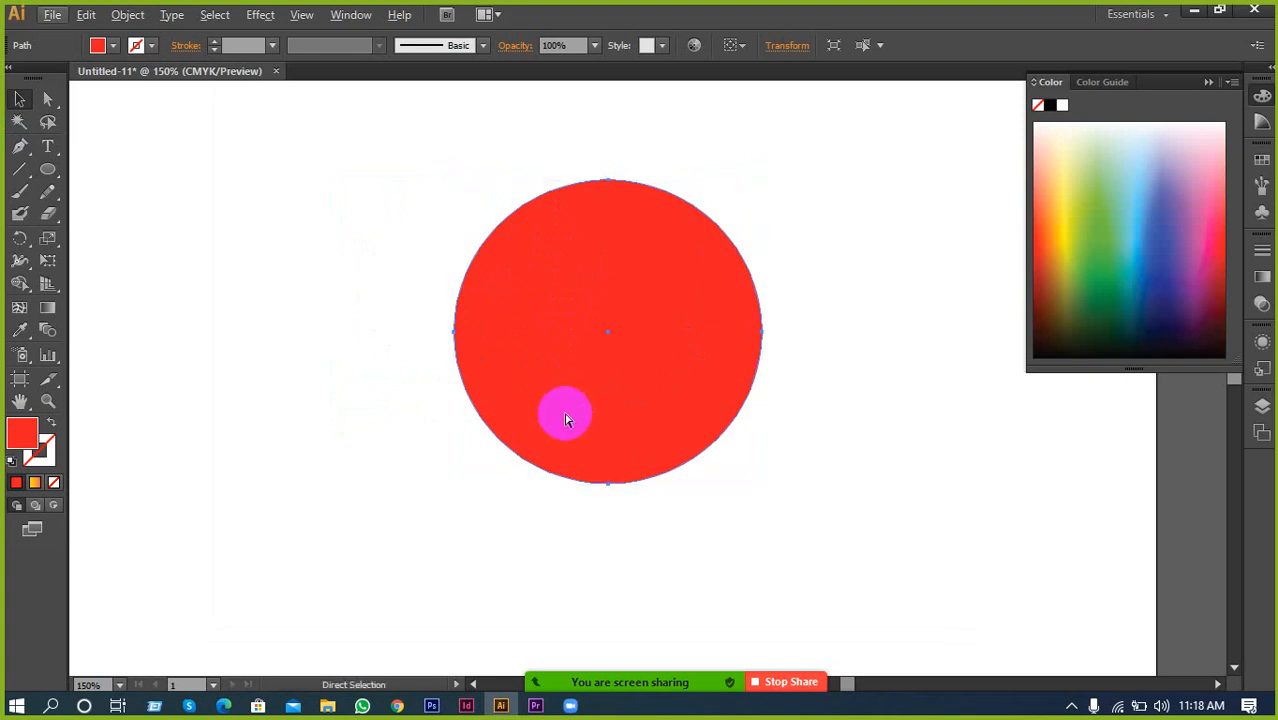
key("alt")
key("ctrl")
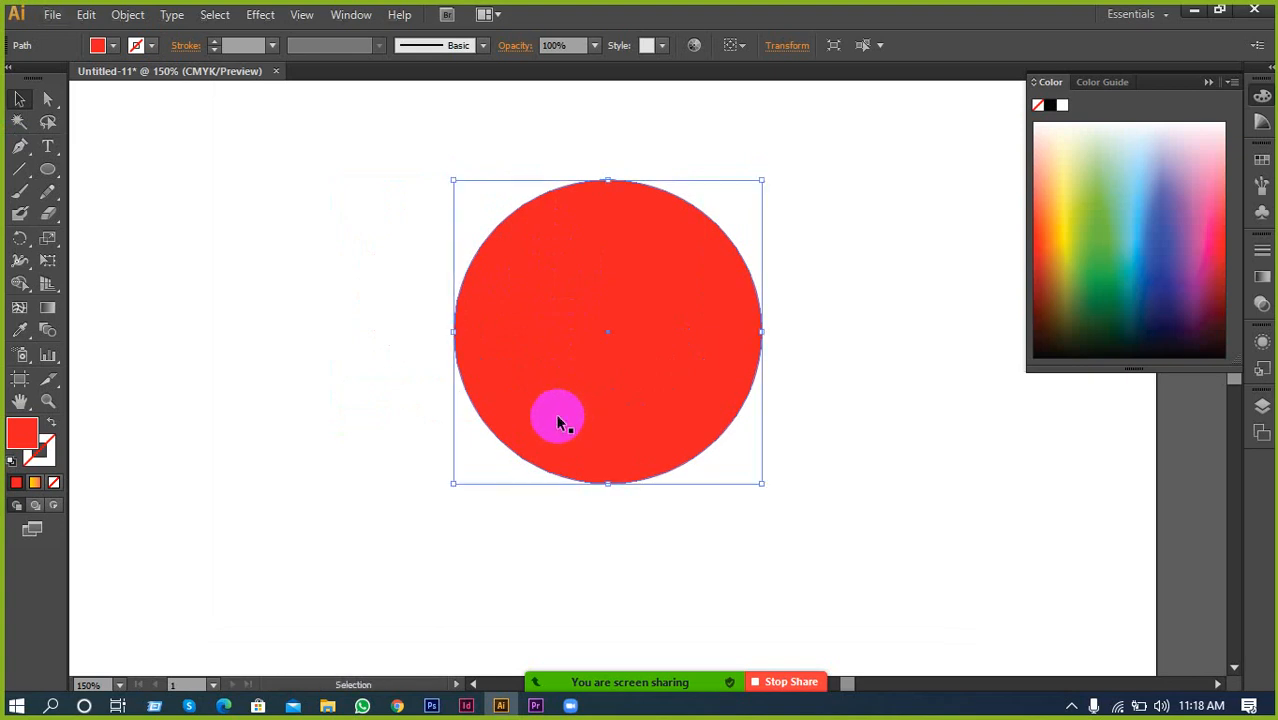
left_click(1050, 228)
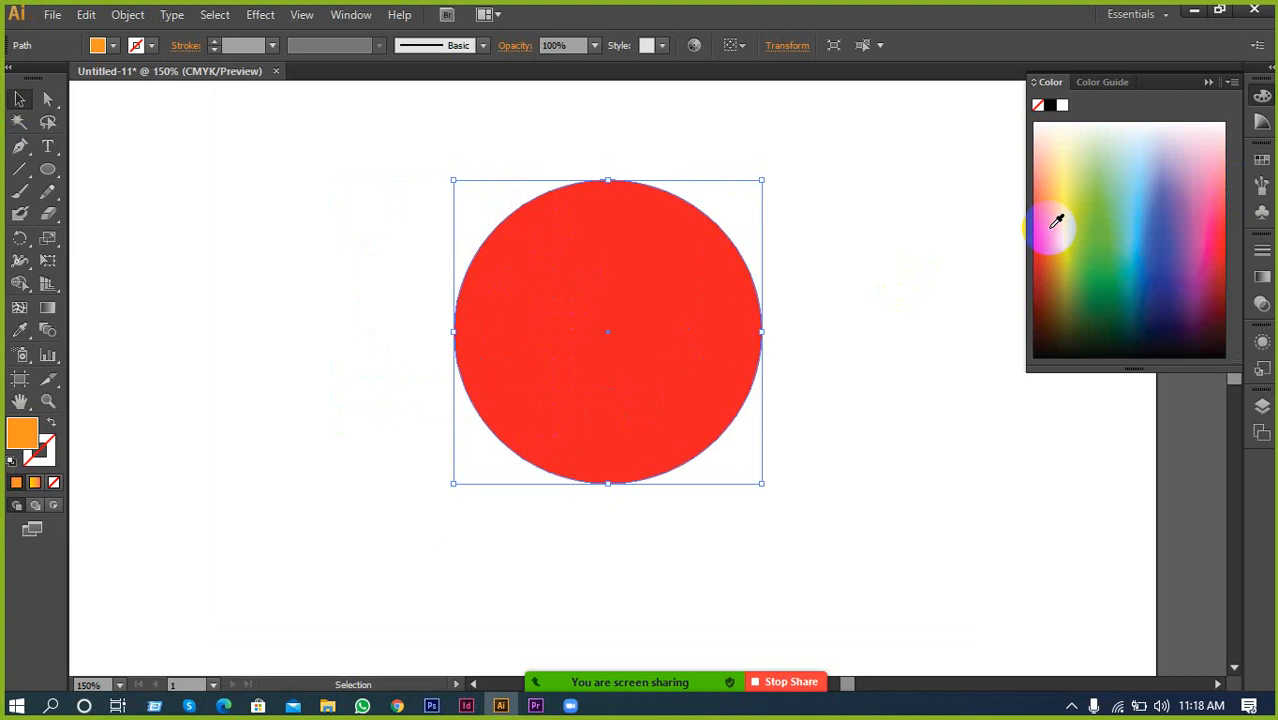
left_click(892, 233)
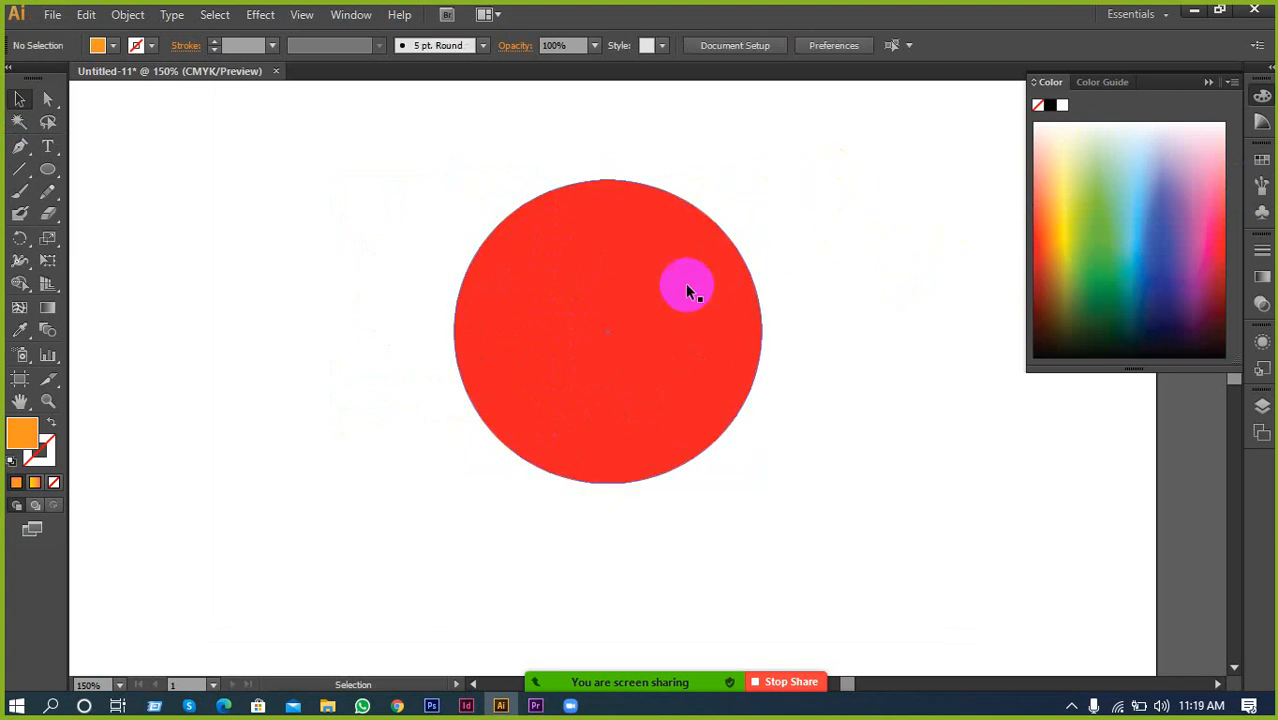
left_click_drag(687, 280, 445, 364)
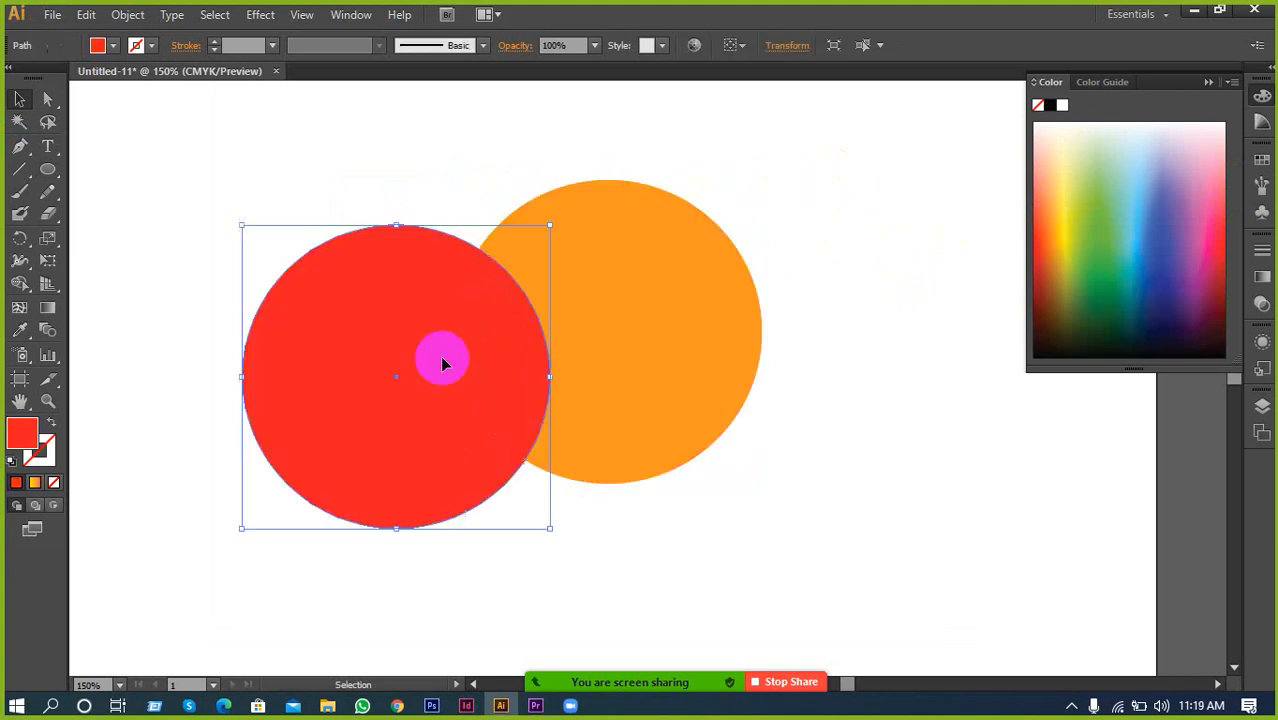
left_click(796, 207)
key("ctrl+z")
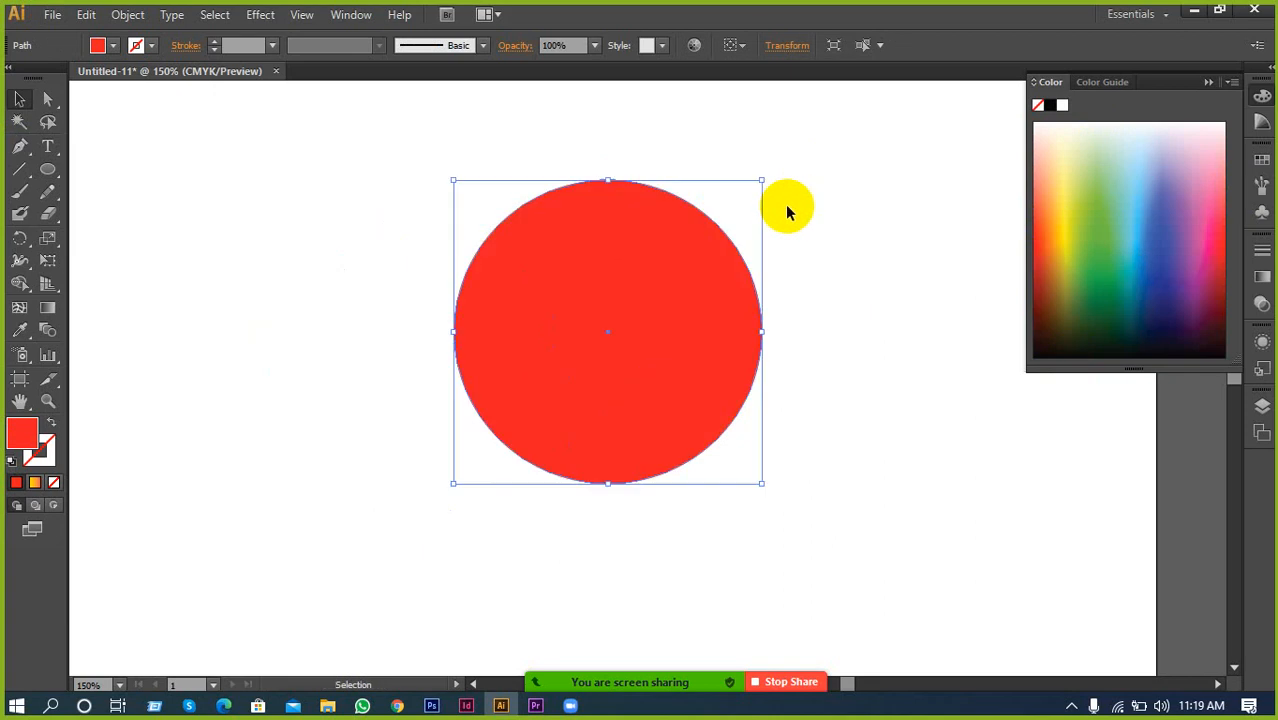
left_click(785, 204)
Make an in-place copy of the red circle as a smaller green circle sharing the same centre
left_click(696, 277)
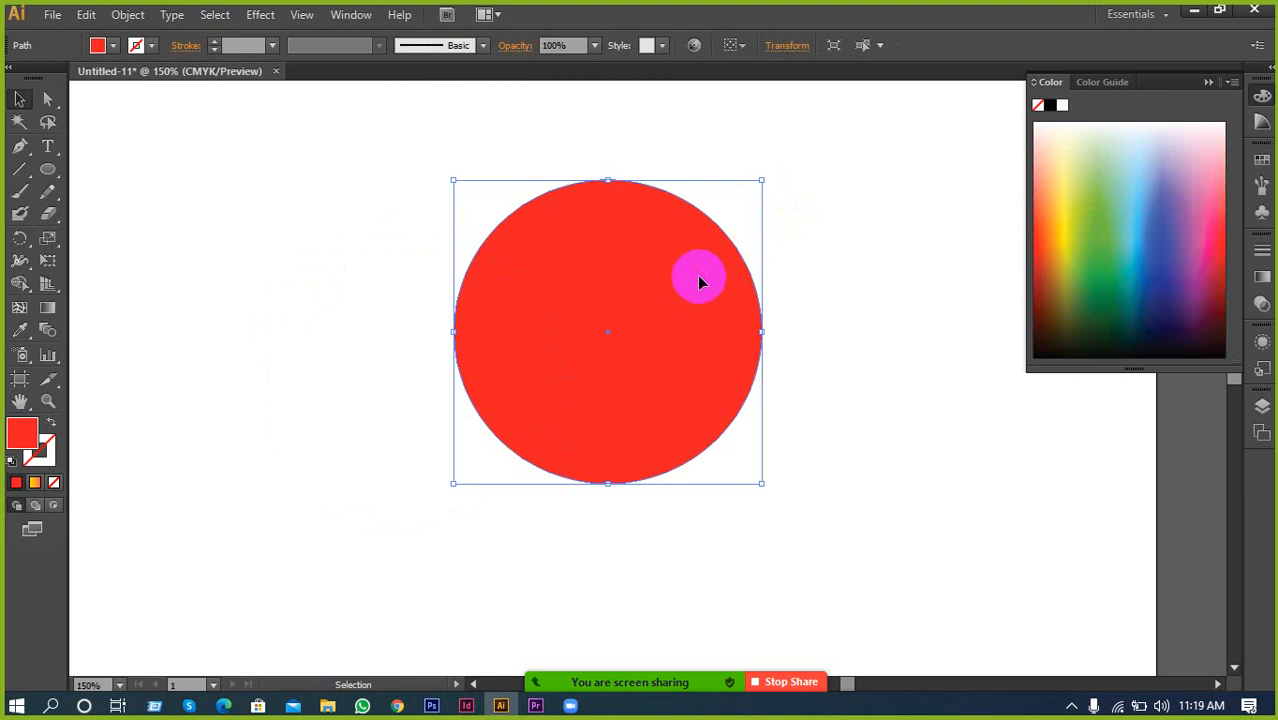
key("a")
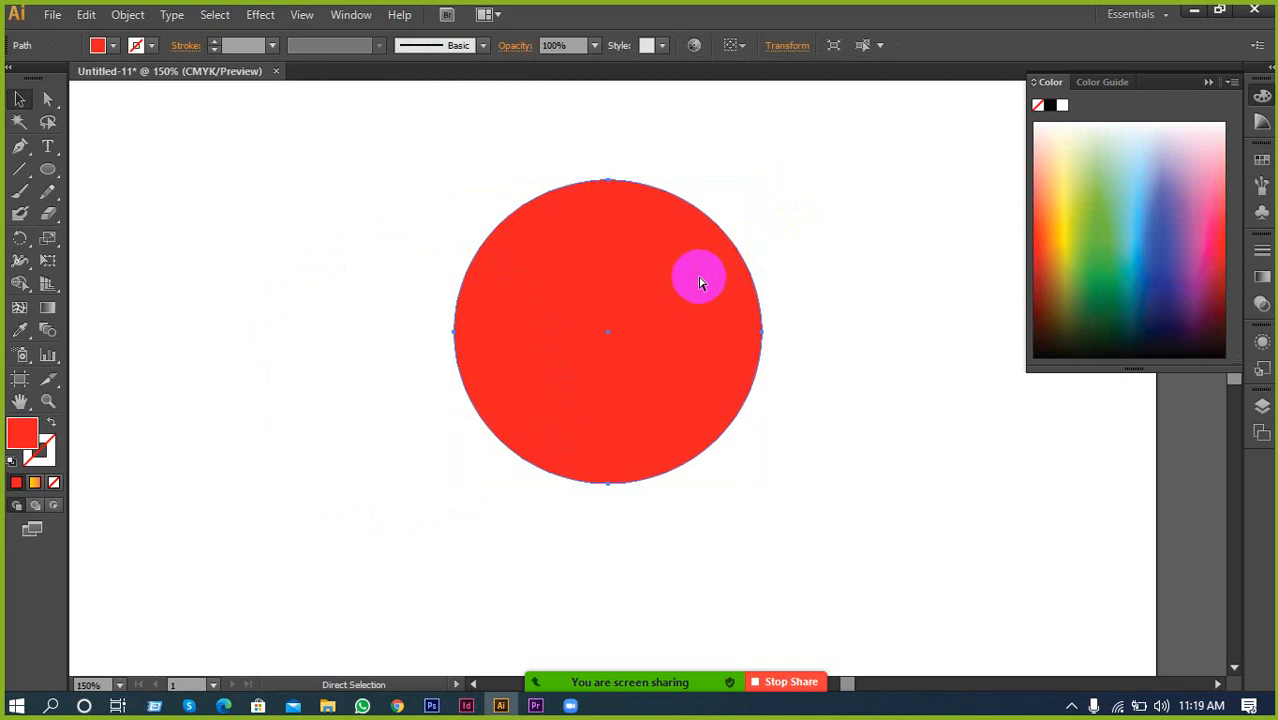
key("v")
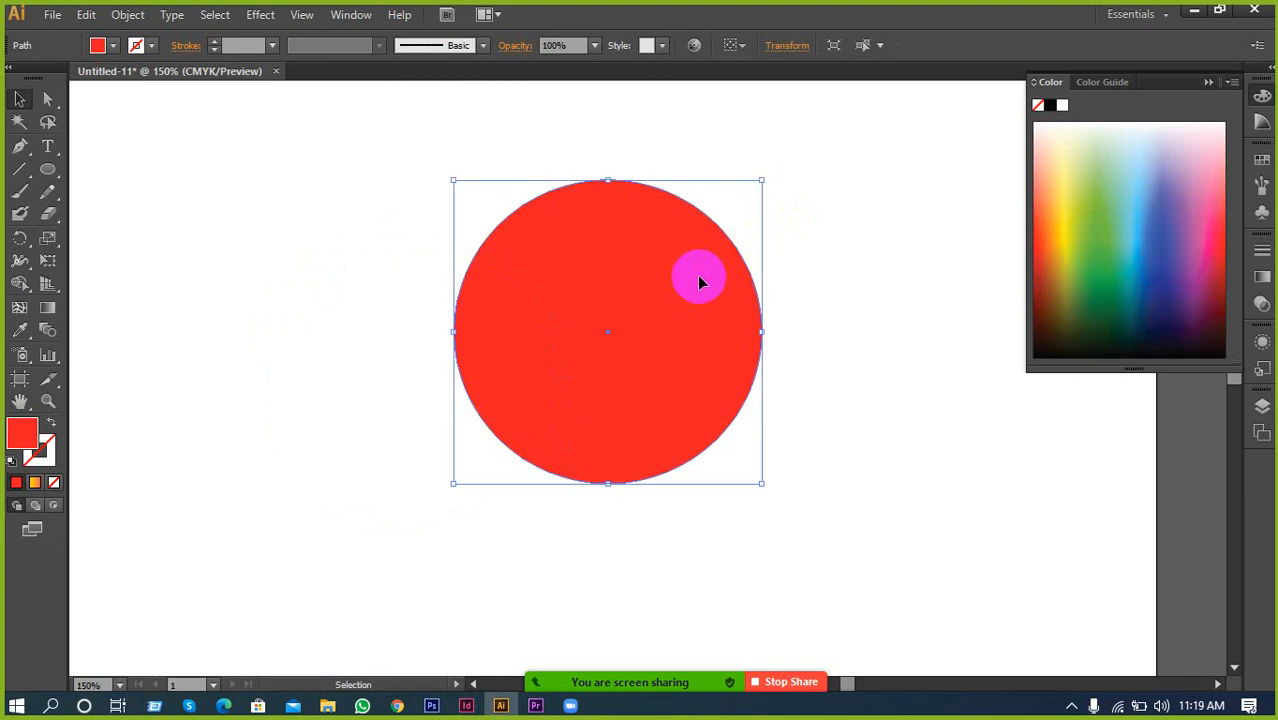
left_click(1101, 278)
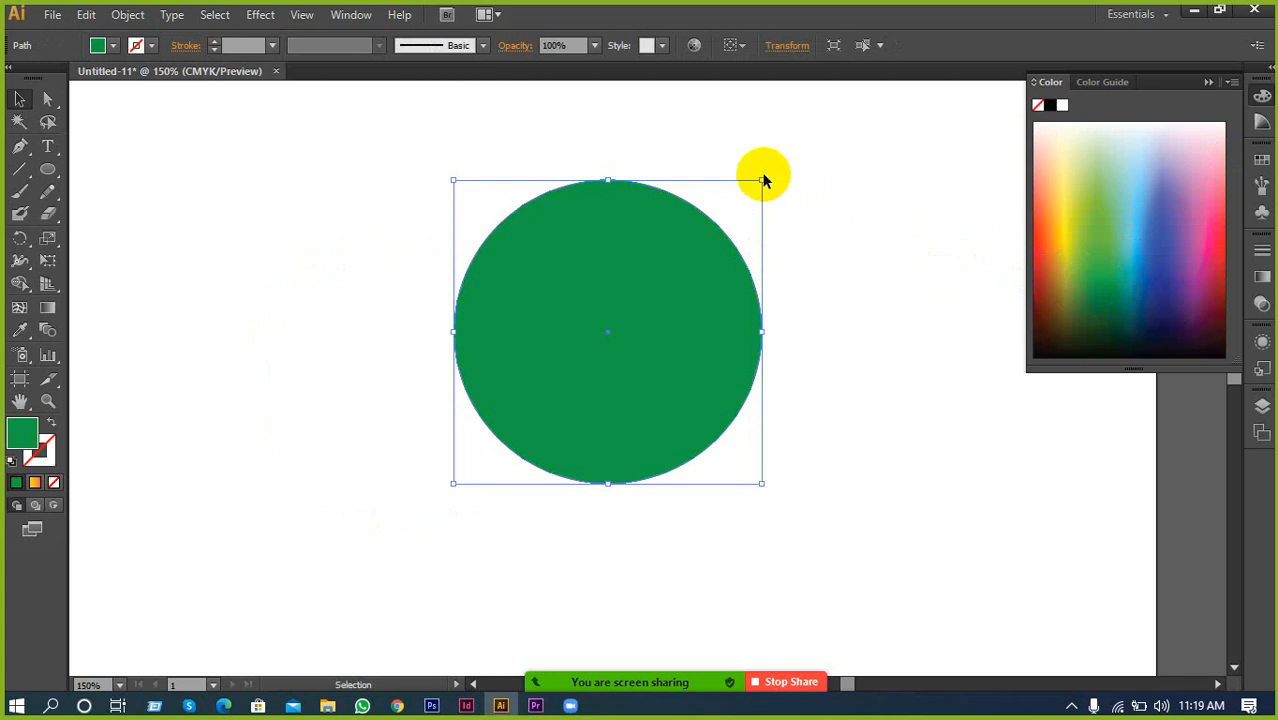
left_click_drag(761, 182, 700, 219)
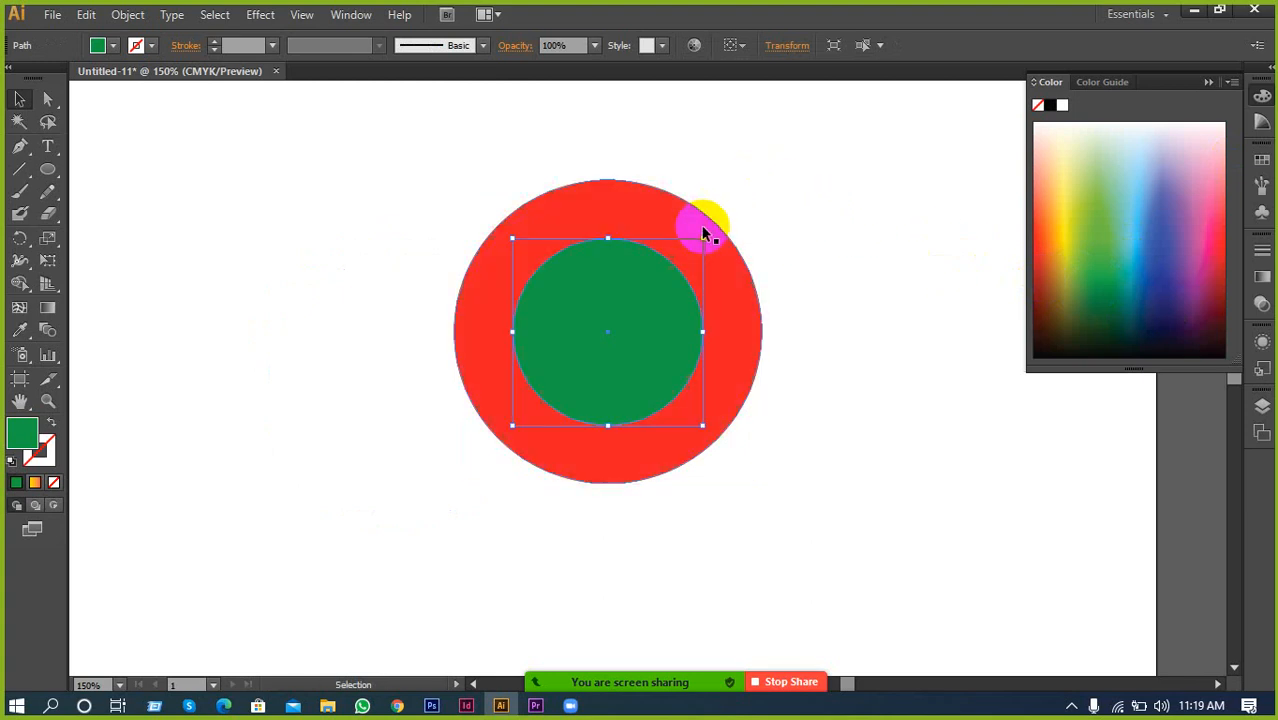
left_click(808, 224)
Shrink the red circle about its centre so it forms a ring between the green and orange circles
left_click(705, 246)
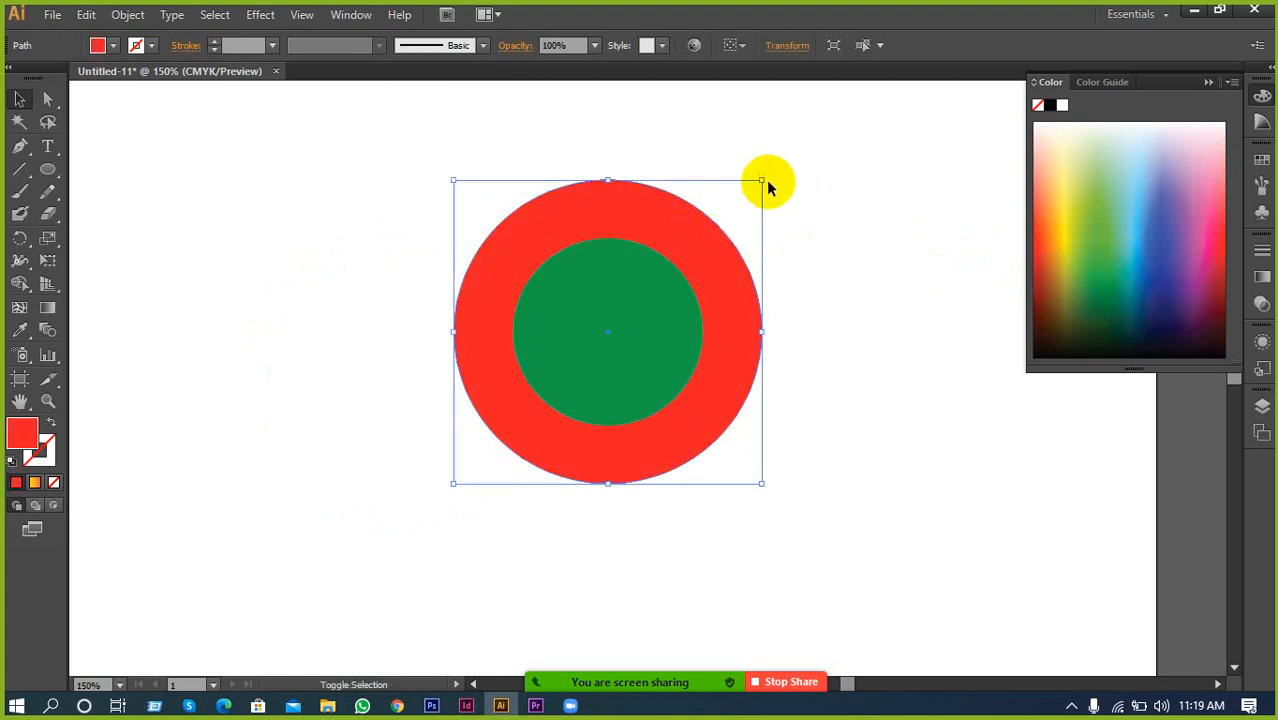
left_click_drag(762, 182, 739, 214)
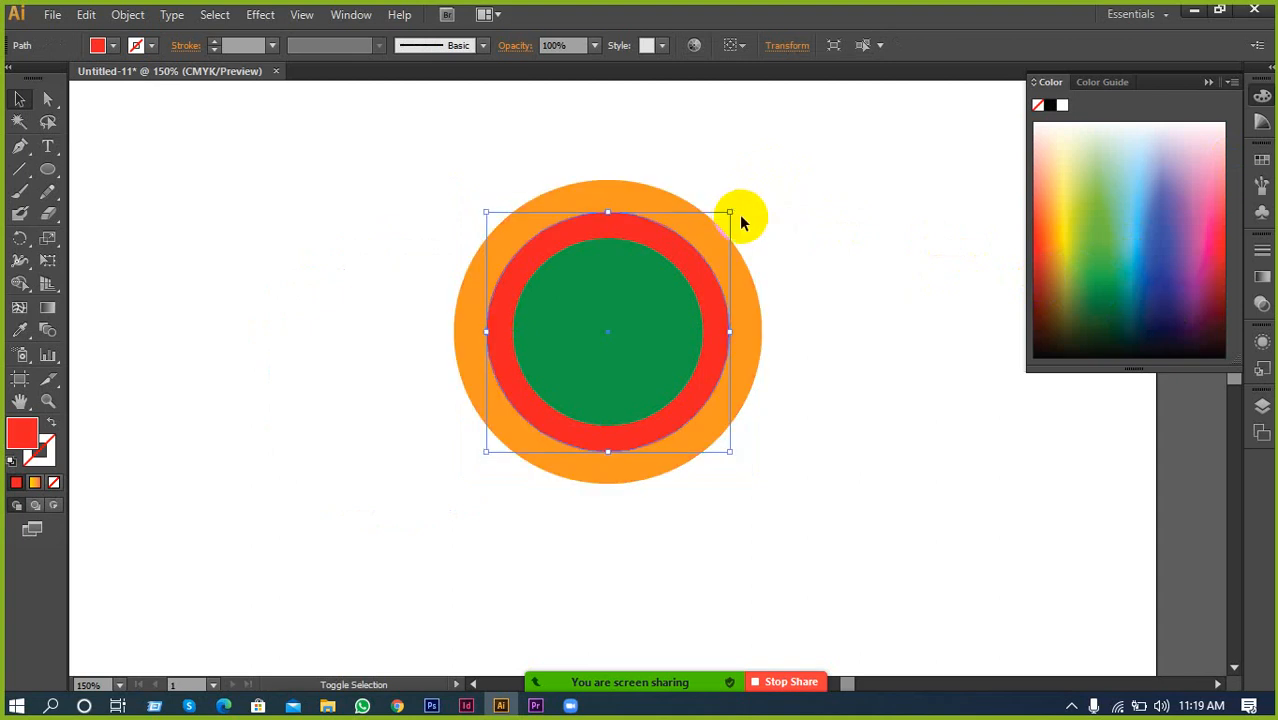
left_click(808, 224)
scroll(813, 221, "up", 1)
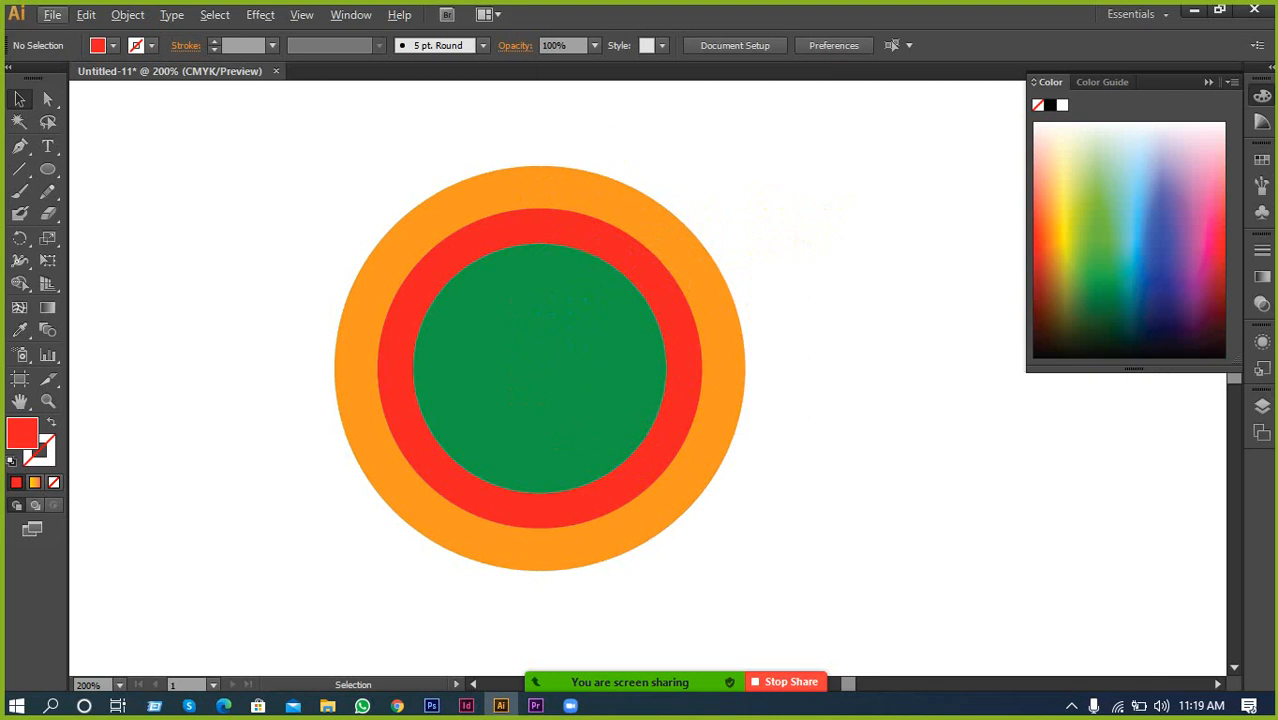
mouse_move(686, 678)
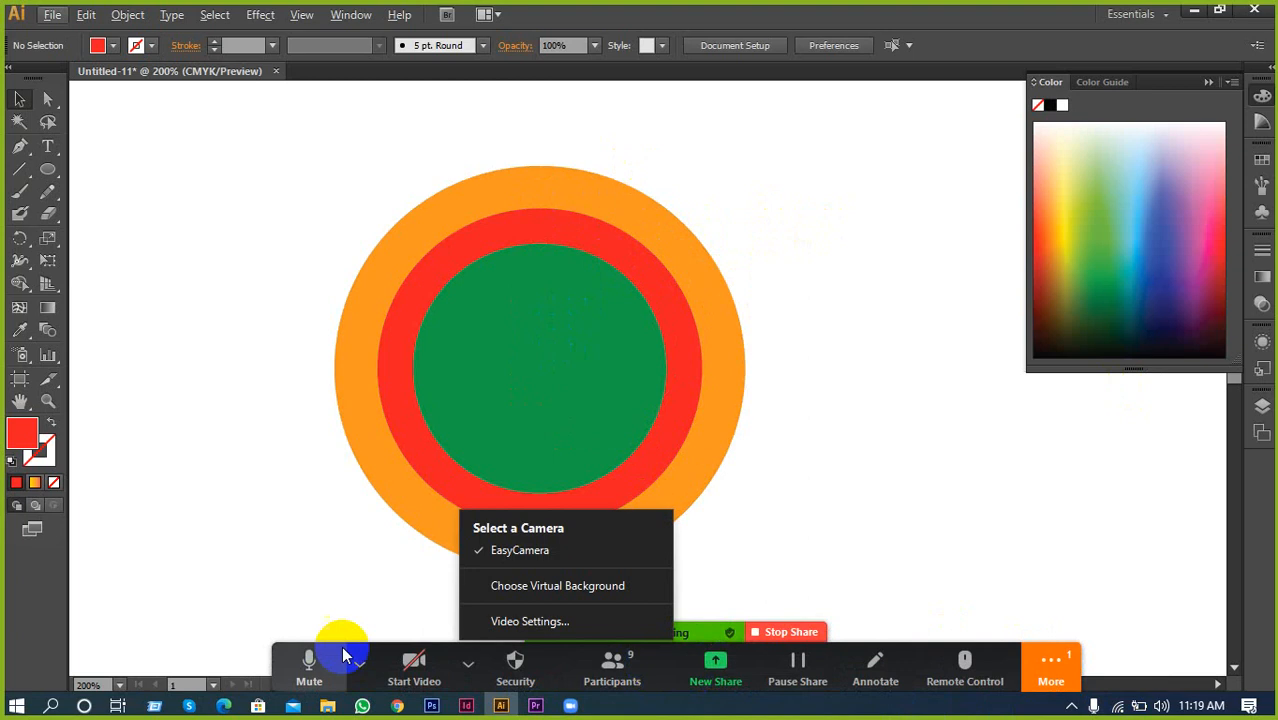
left_click(318, 660)
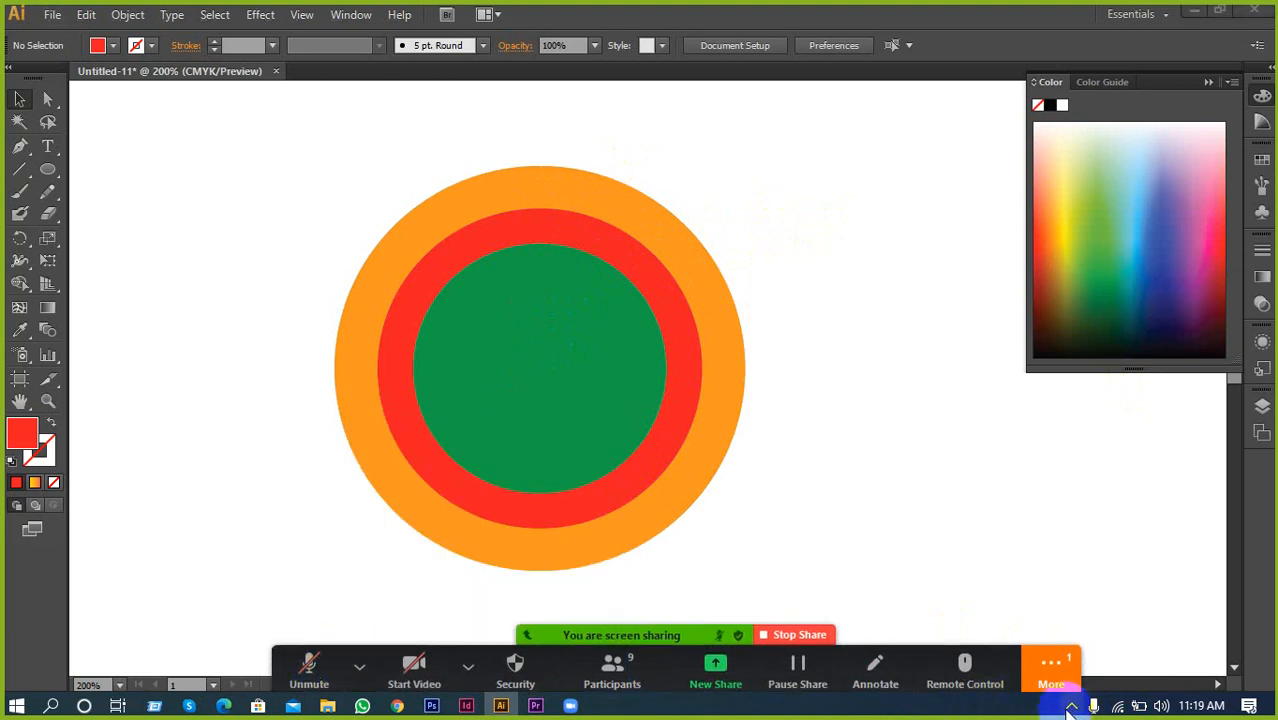
left_click(1071, 706)
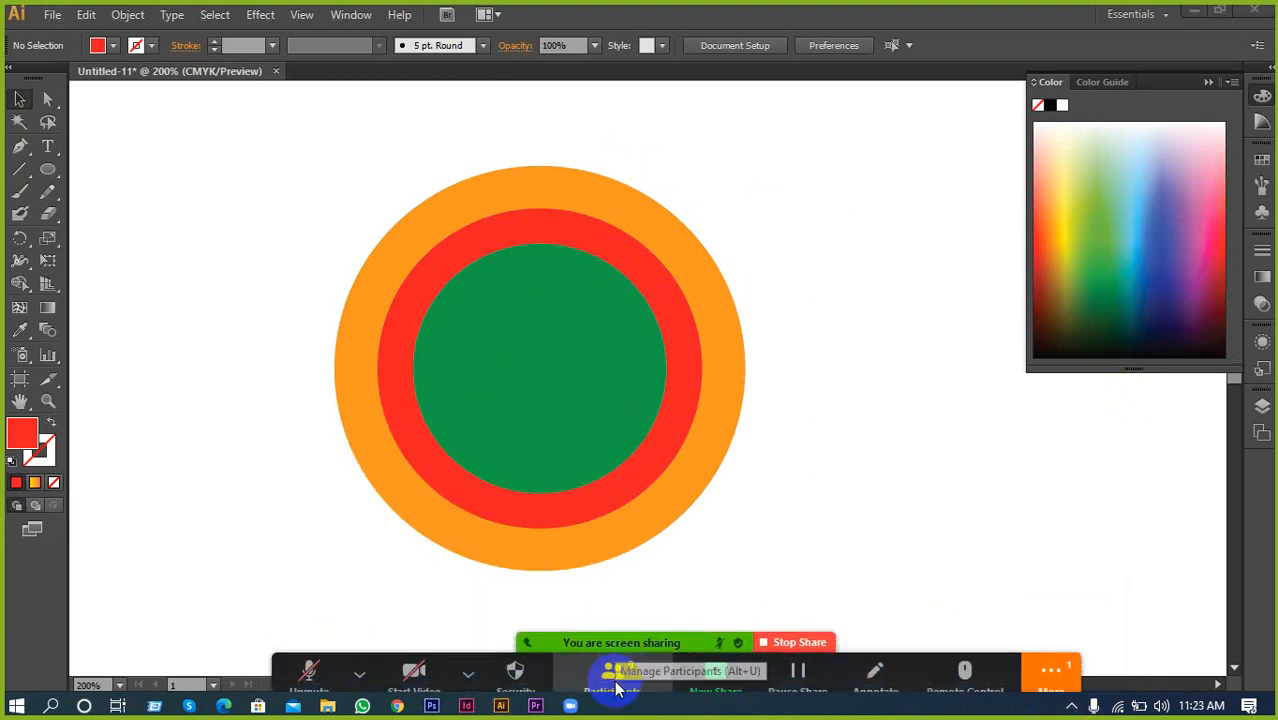
left_click(312, 665)
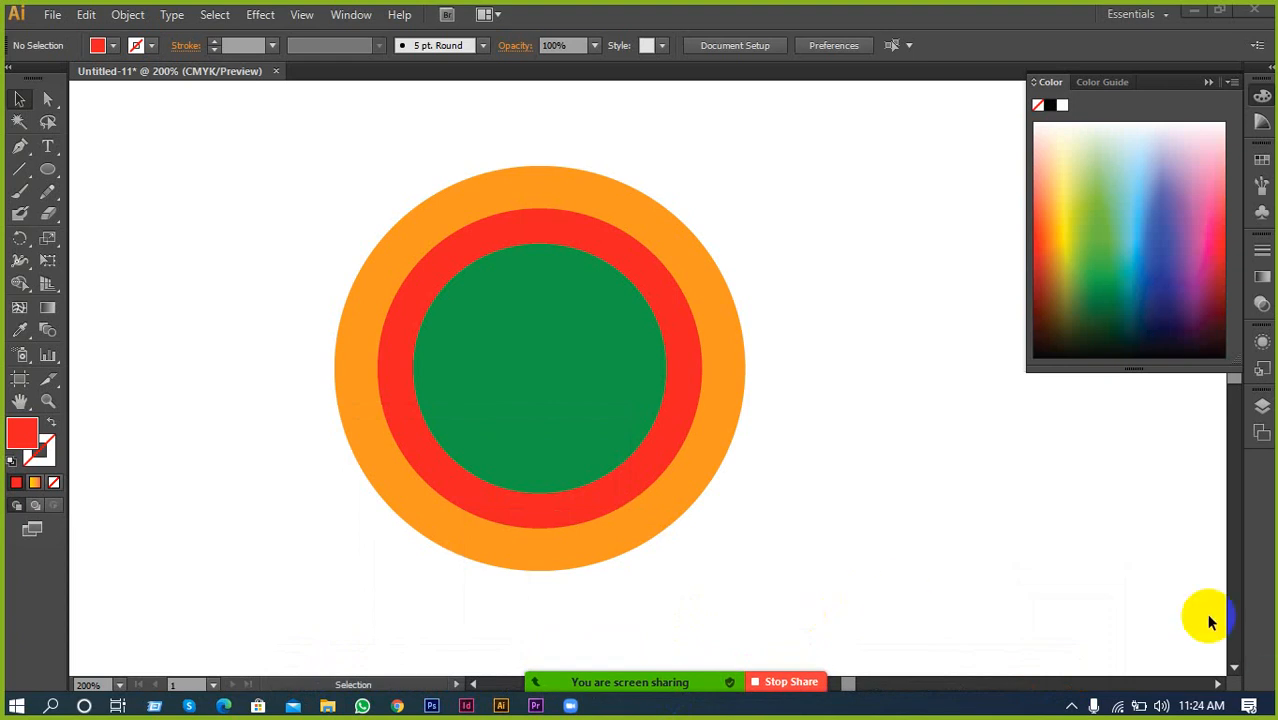
Move the three concentric circles together toward the left side of the artboard
left_click(568, 525)
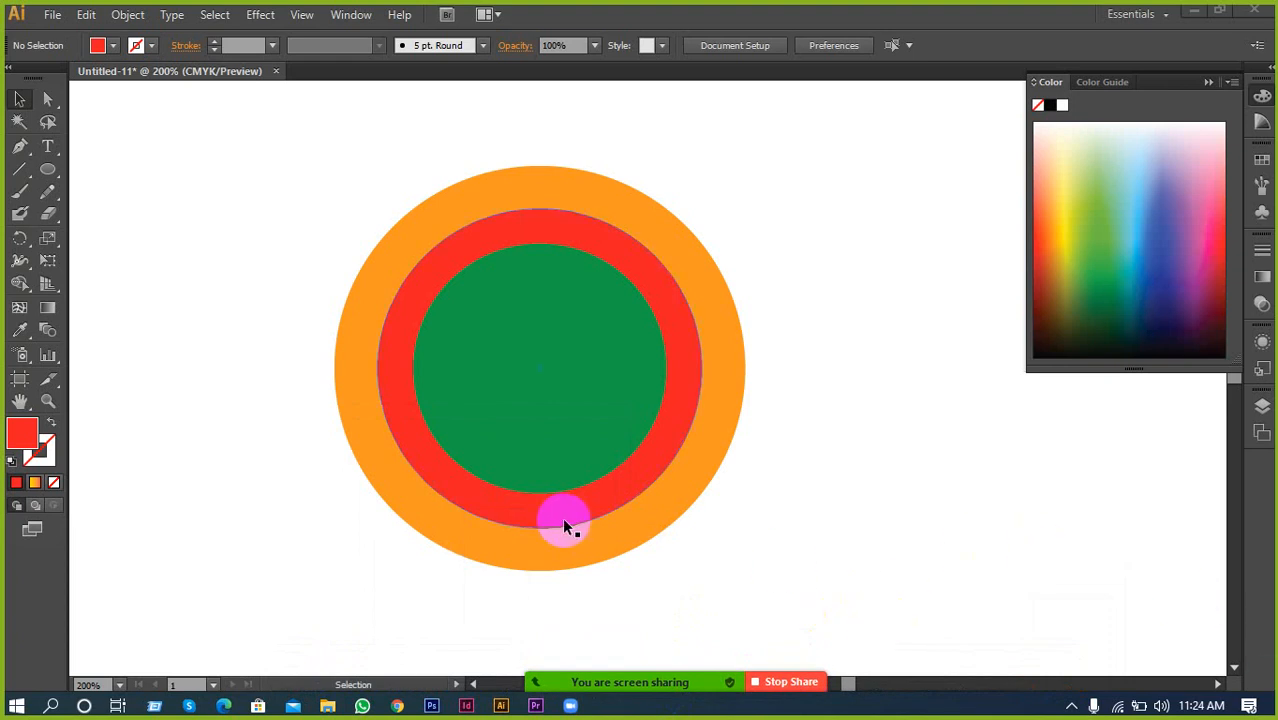
left_click(668, 325)
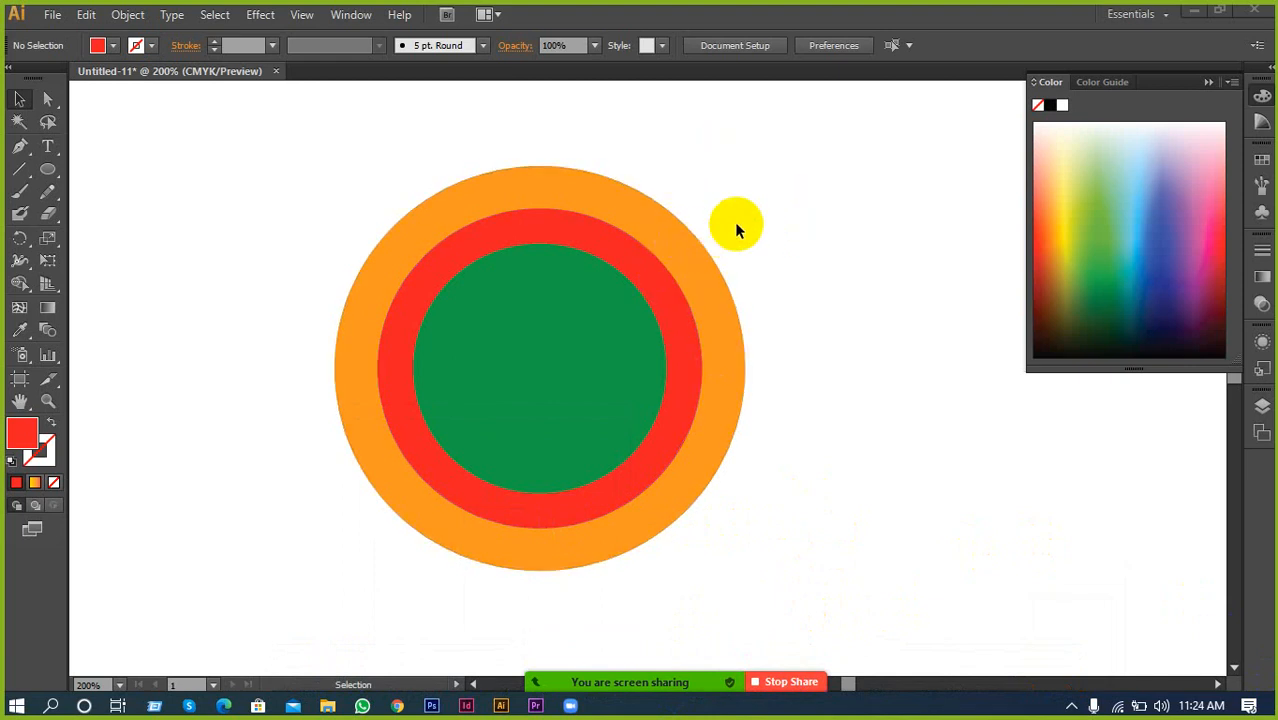
left_click_drag(633, 337, 242, 311)
scroll(365, 320, "down", 2)
left_click(437, 345)
key("space")
left_click_drag(417, 329, 494, 368)
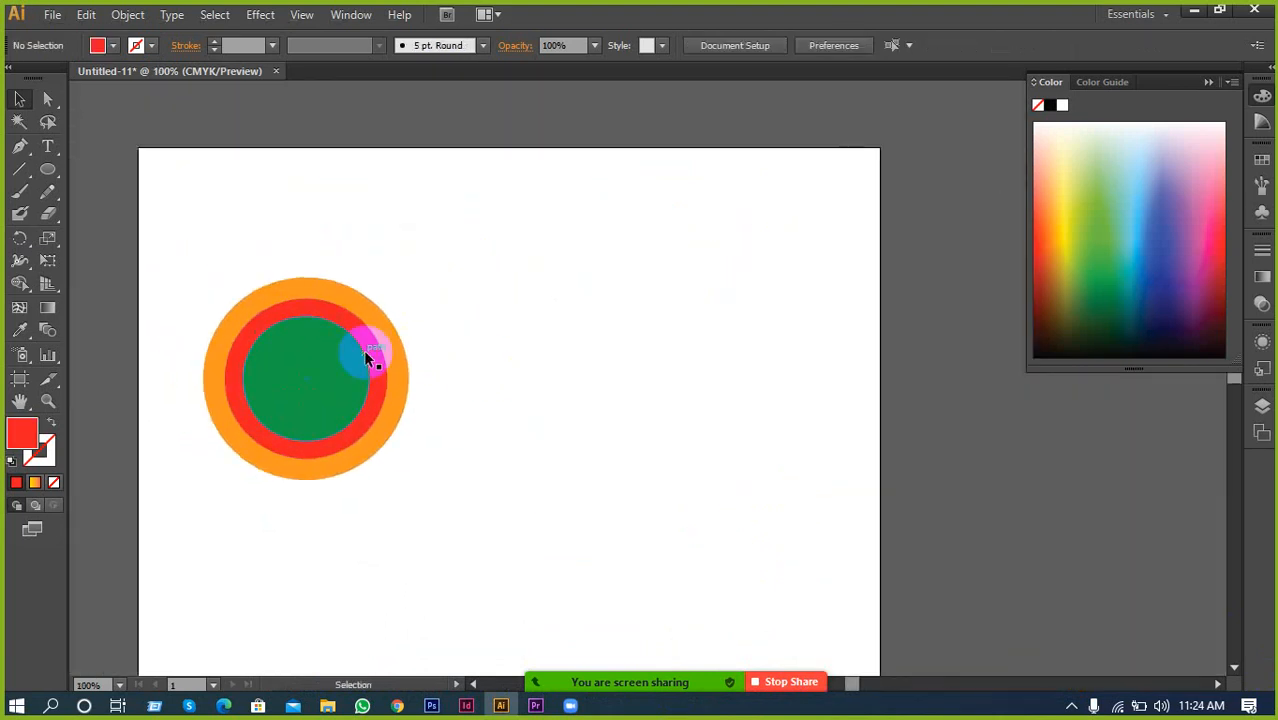
Select all three concentric circles and shift them slightly further left and down on the artboard
left_click_drag(316, 362, 316, 391)
key("ctrl+z")
left_click_drag(411, 320, 350, 383)
left_click_drag(318, 381, 296, 409)
left_click(539, 428)
scroll(539, 428, "up", 1)
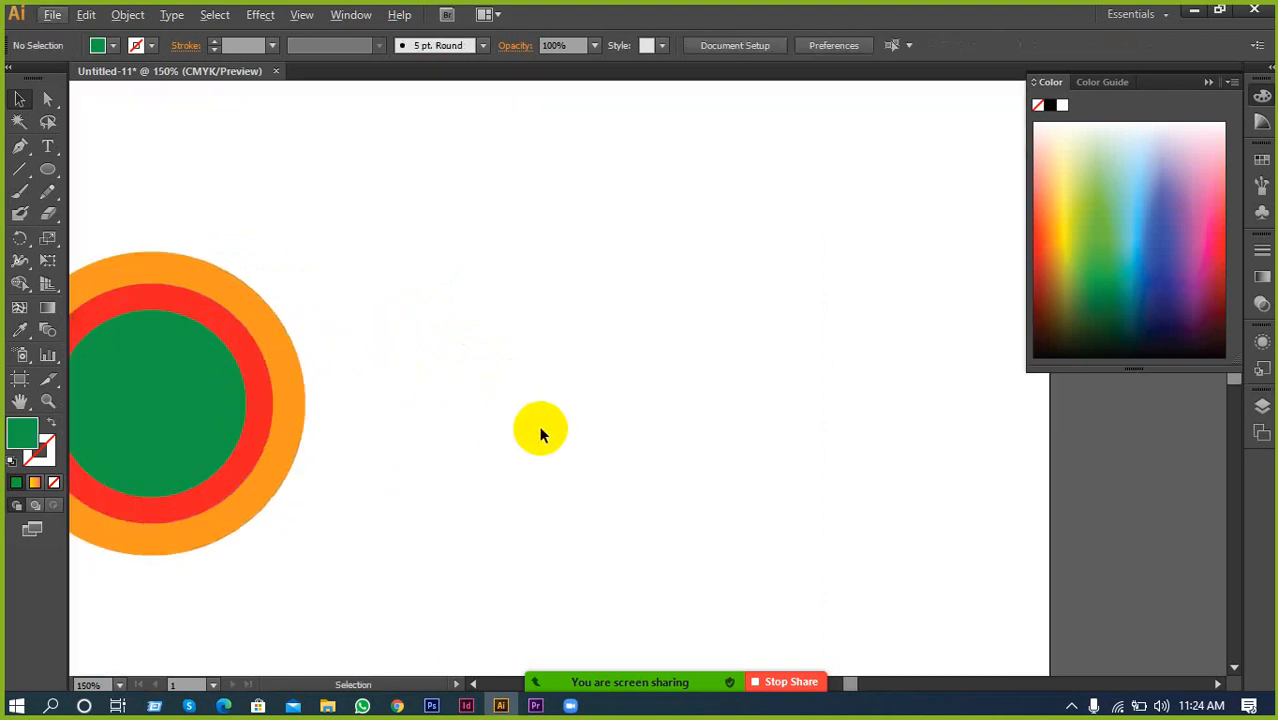
Draw a green circle in the empty area right of the ring set and duplicate it in place
left_click(48, 169)
left_click_drag(531, 267, 774, 508)
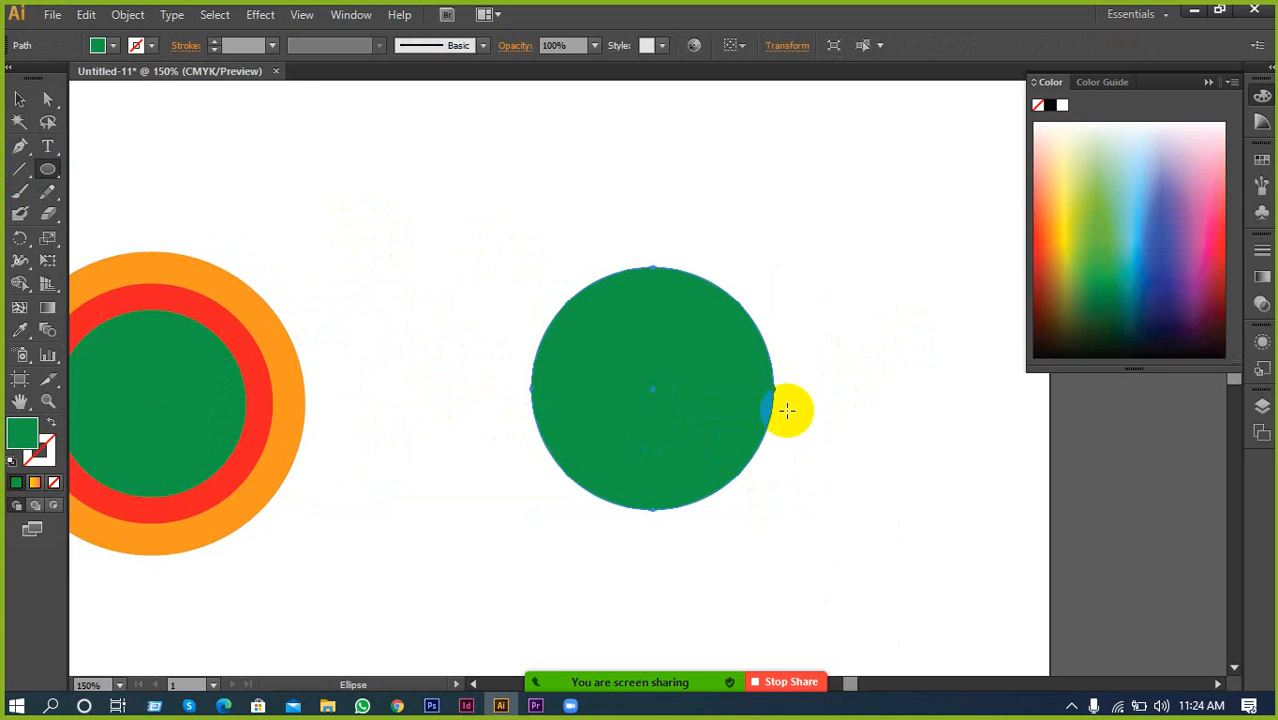
key("v")
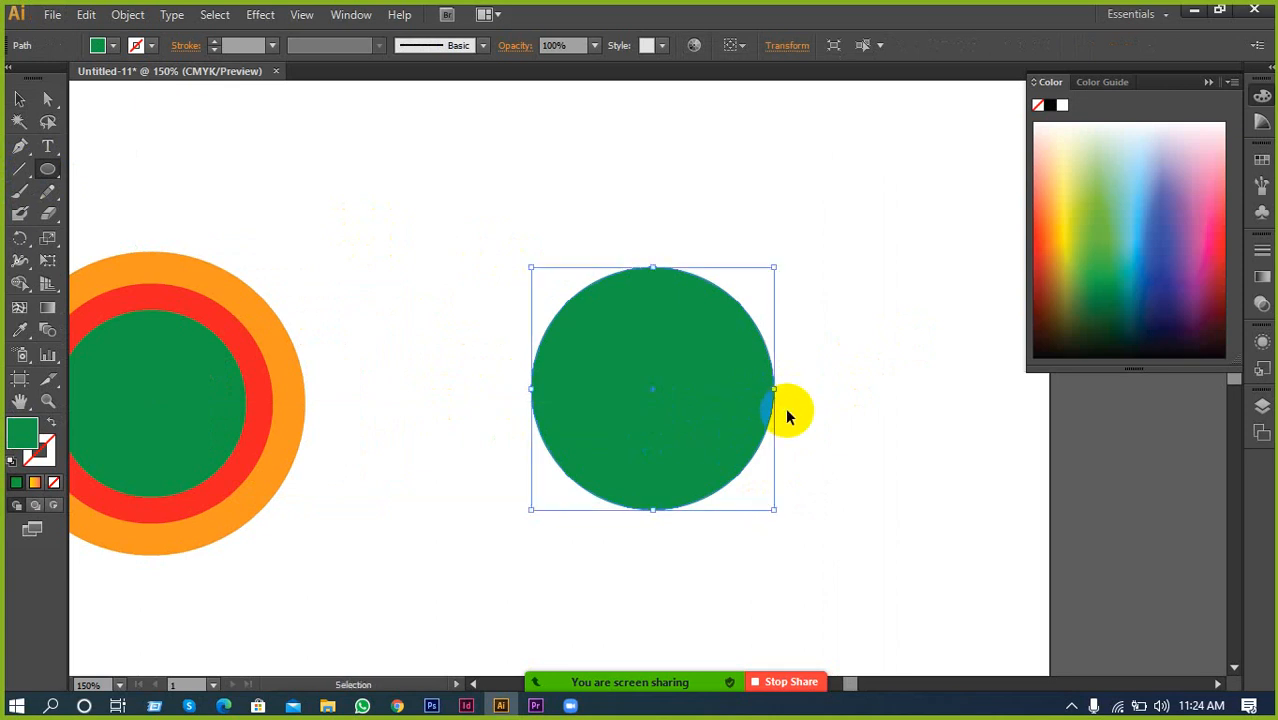
key("l")
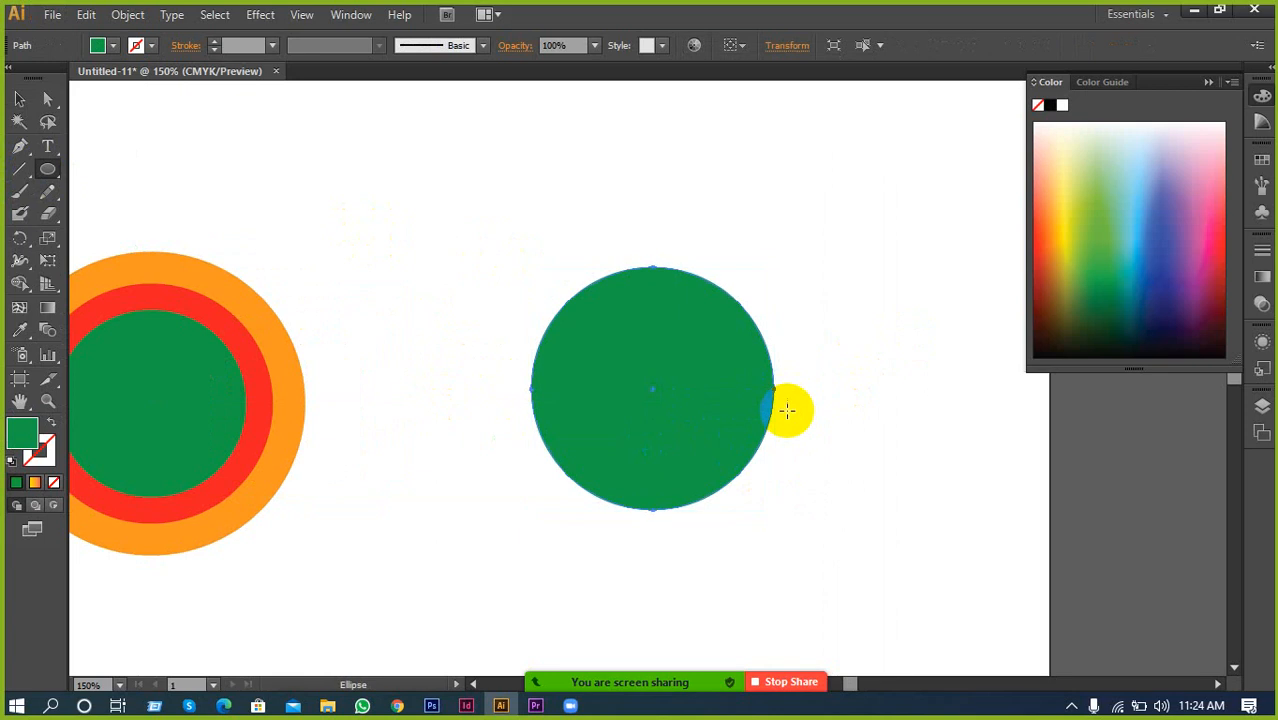
Fill the duplicated circle with yellow and enlarge it about its centre beyond the green circle
left_click(1071, 227)
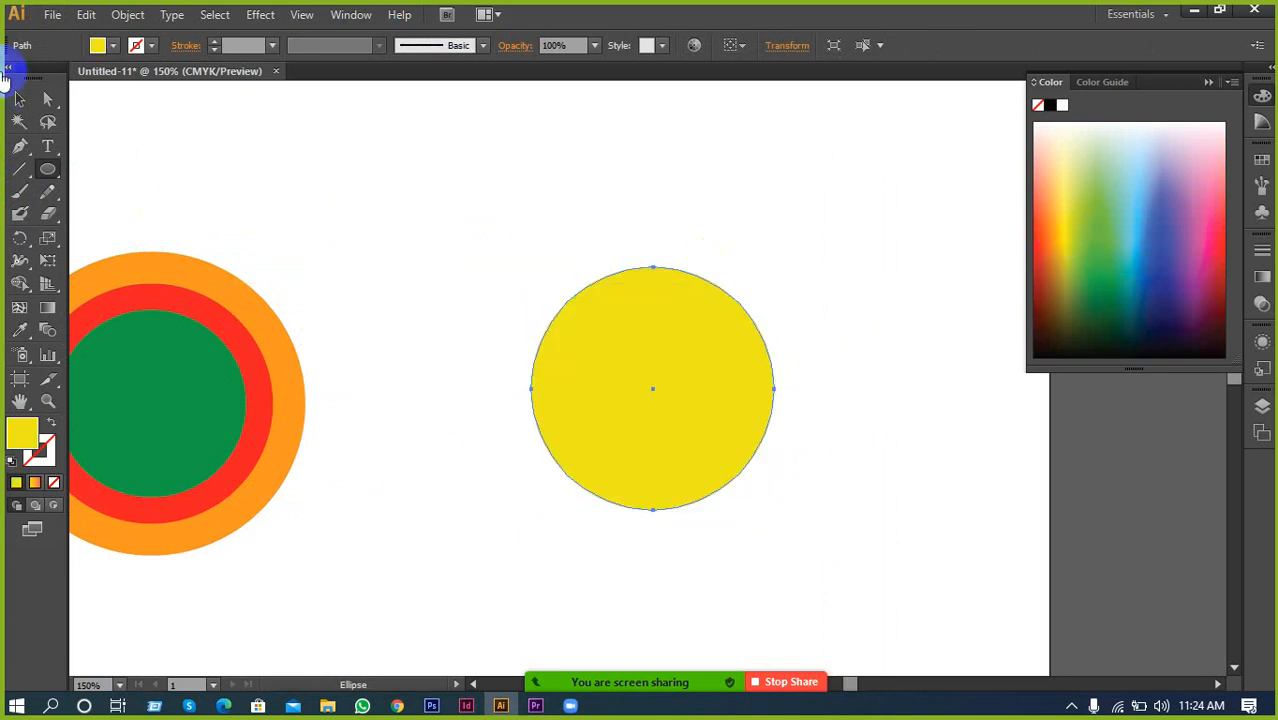
left_click(16, 99)
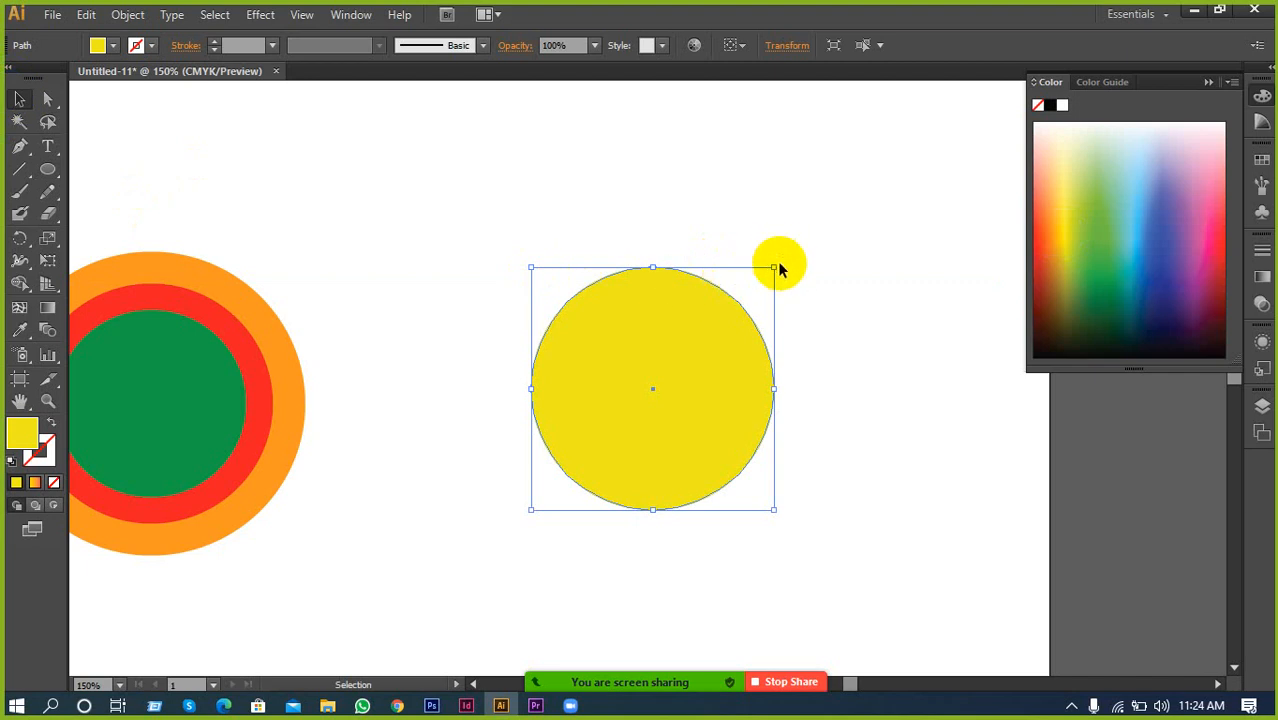
left_click_drag(775, 268, 840, 186)
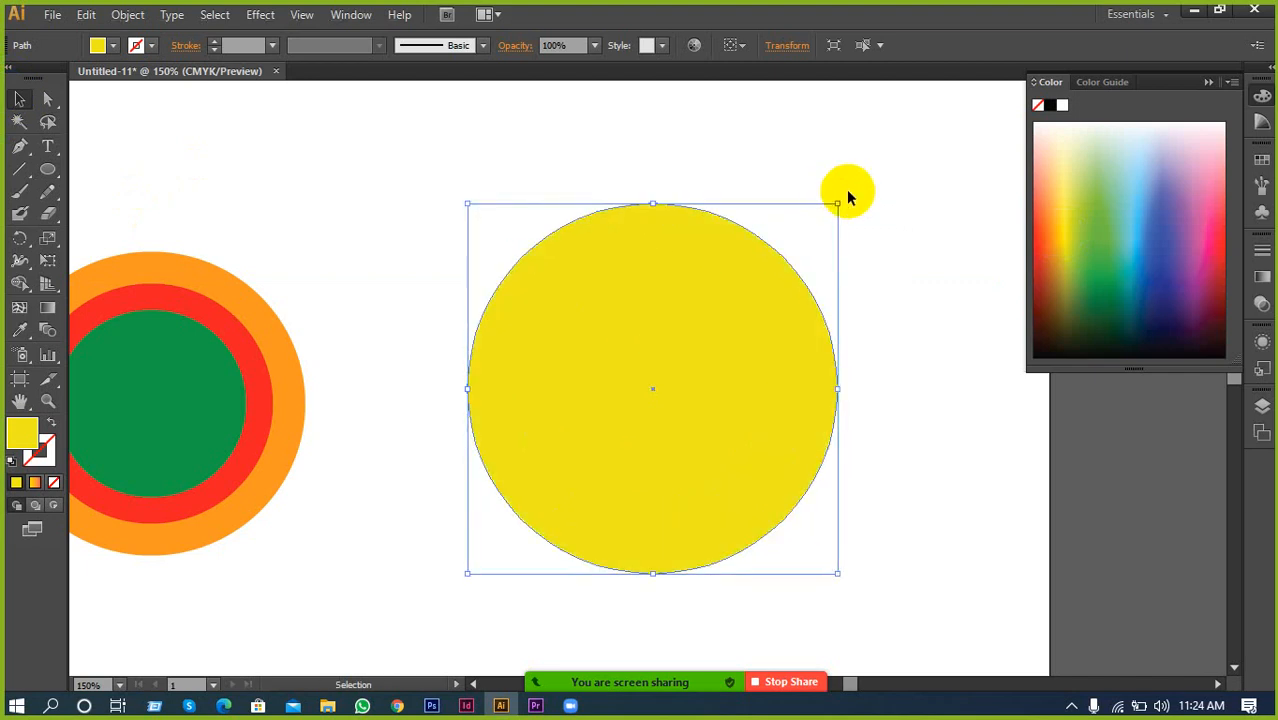
left_click(900, 309)
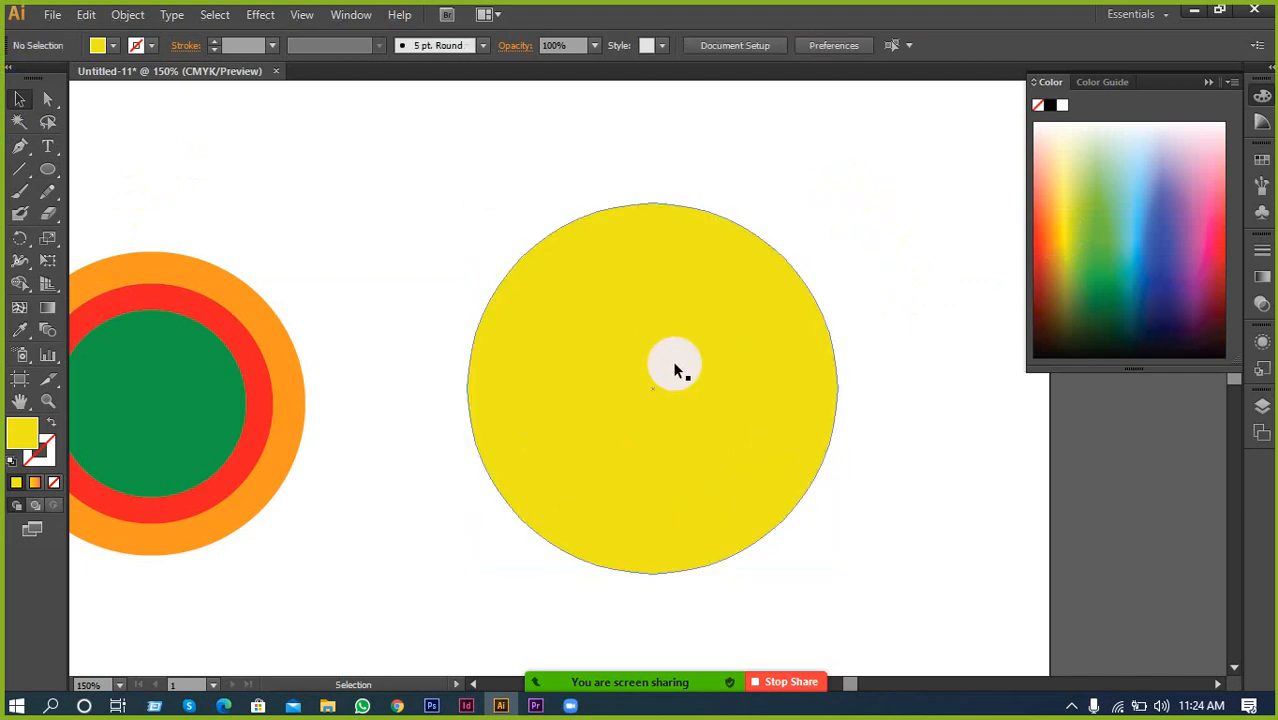
left_click(675, 368)
left_click_drag(656, 362, 800, 346)
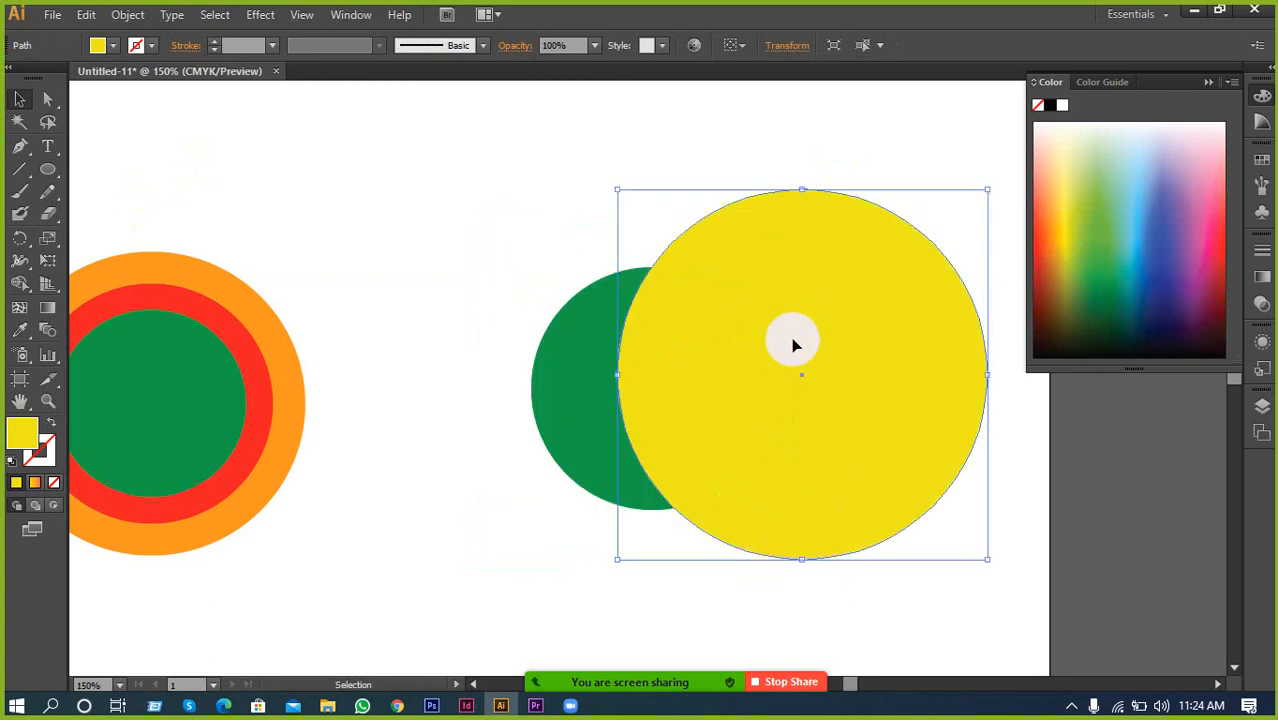
key("a")
key("ctrl+z")
key("v")
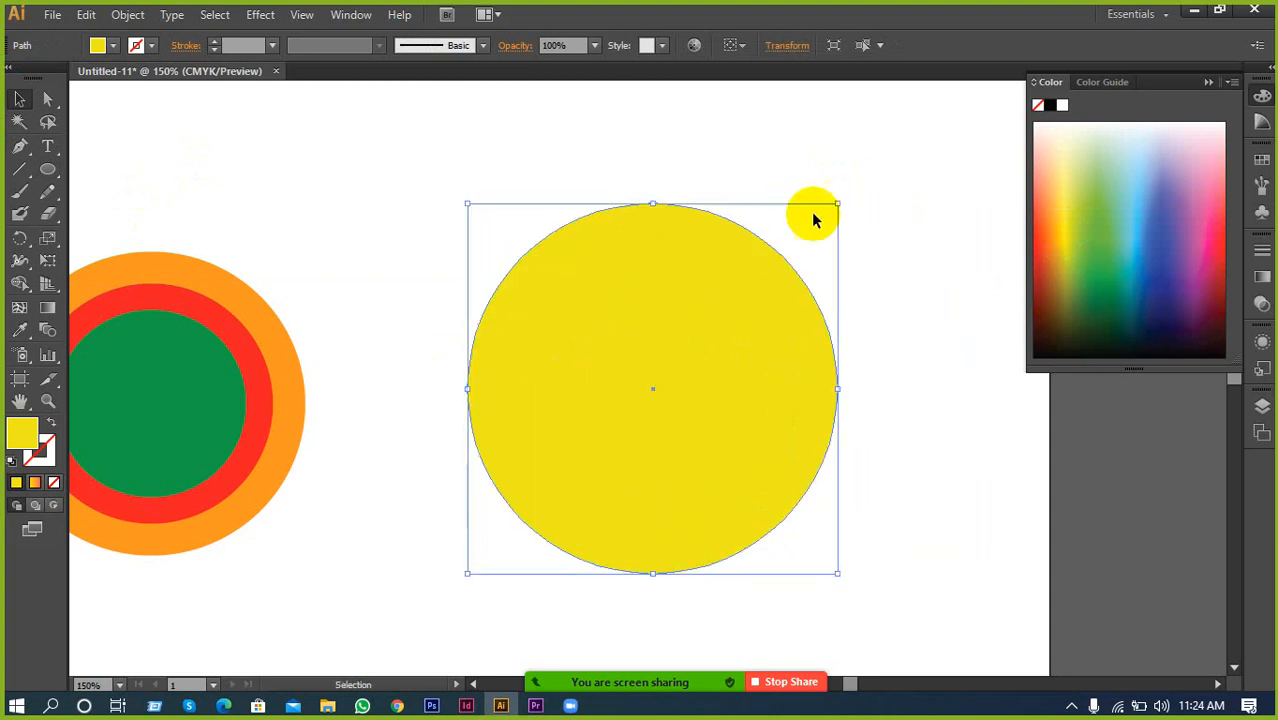
Shrink the yellow circle about its centre so it sits inside the green circle
left_click_drag(837, 206, 760, 314)
left_click(793, 318)
Duplicate the green circle behind itself as a larger orange-red circle with the same centre
left_click(750, 340)
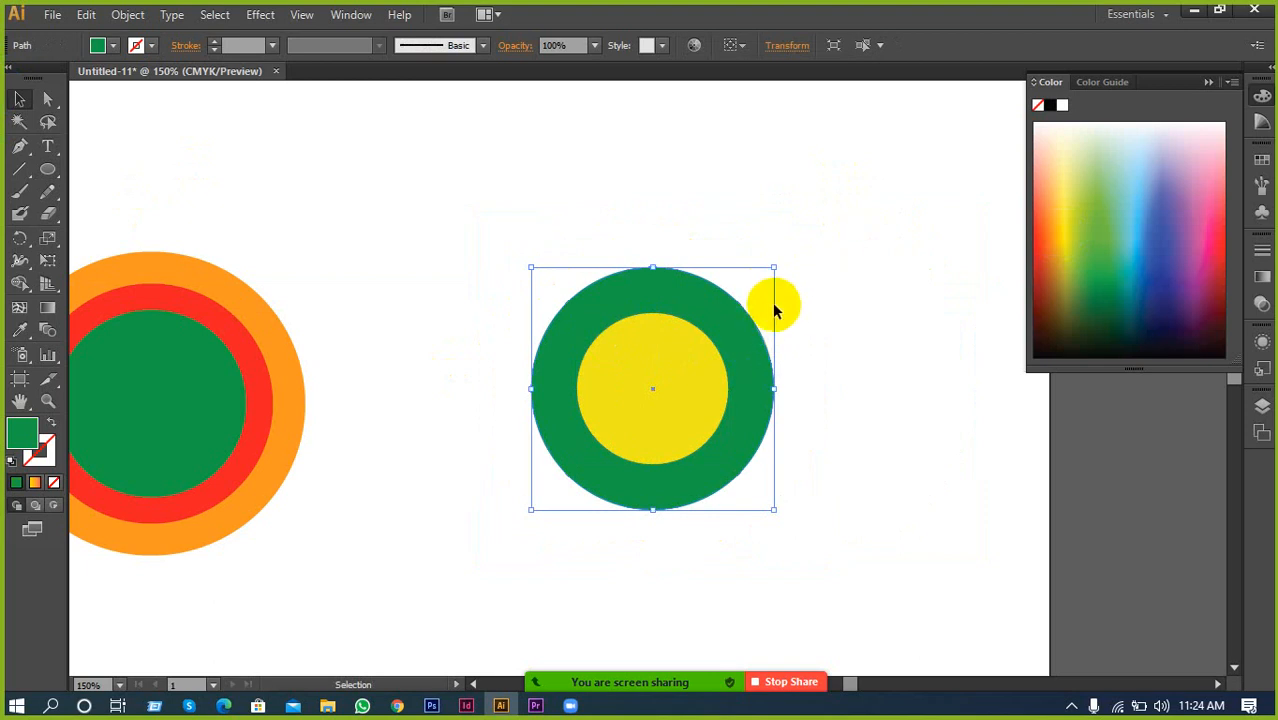
key("a")
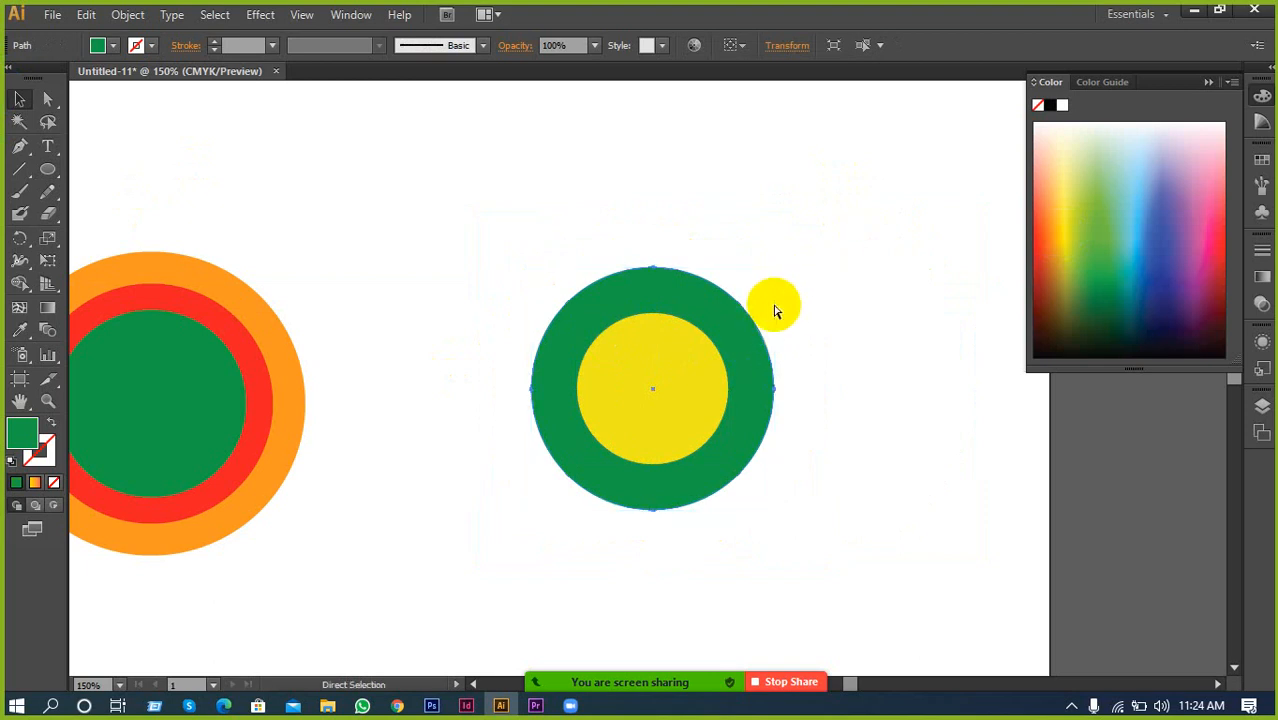
key("v")
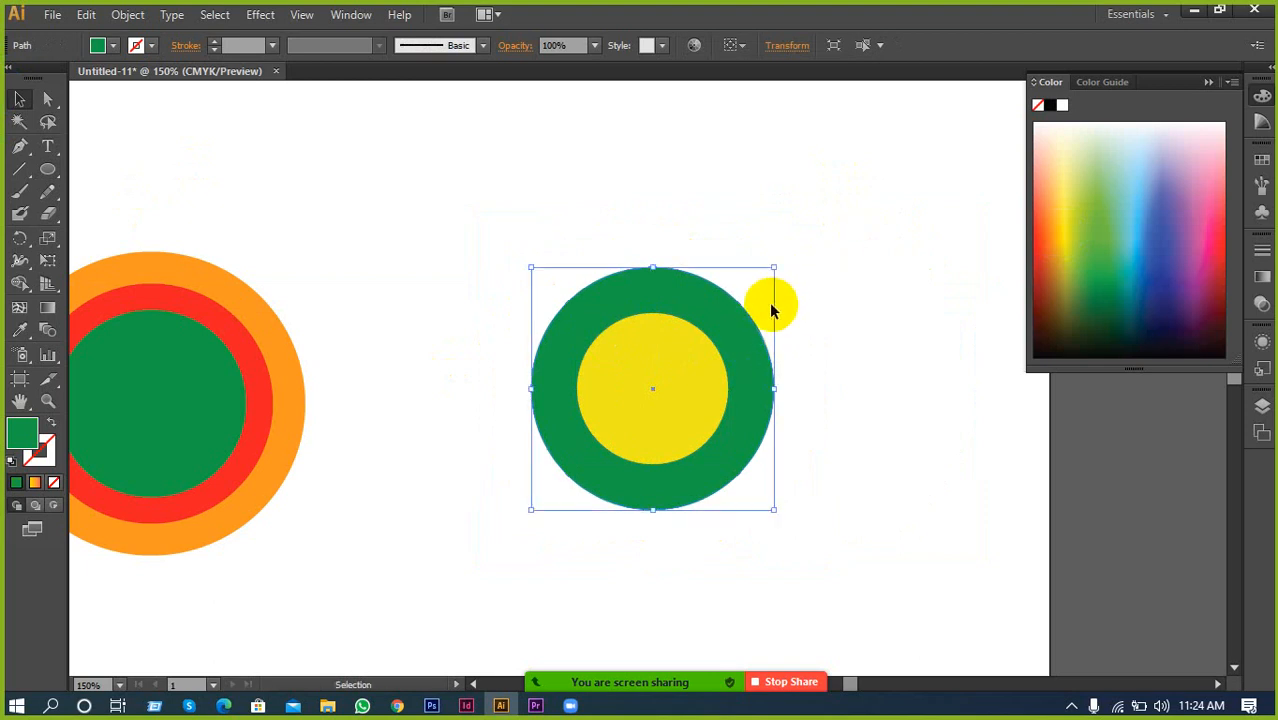
left_click(1040, 238)
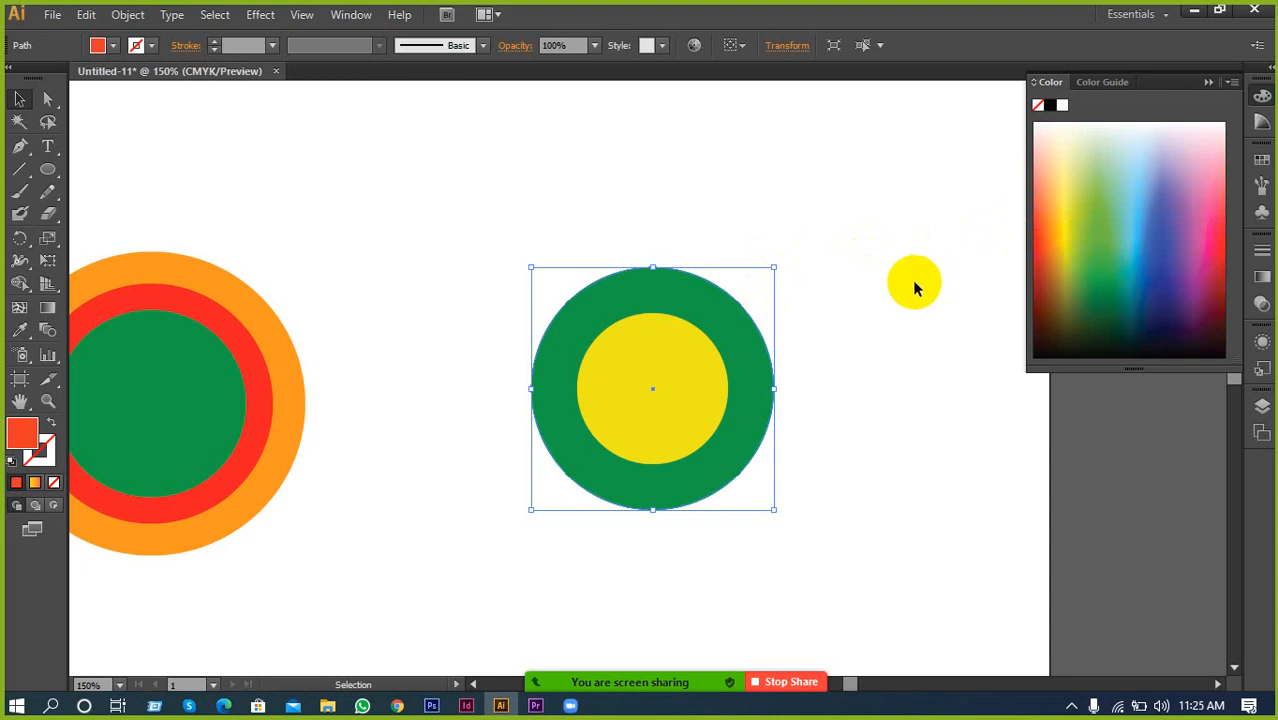
left_click_drag(773, 268, 810, 232)
left_click(884, 248)
scroll(859, 267, "up", 1)
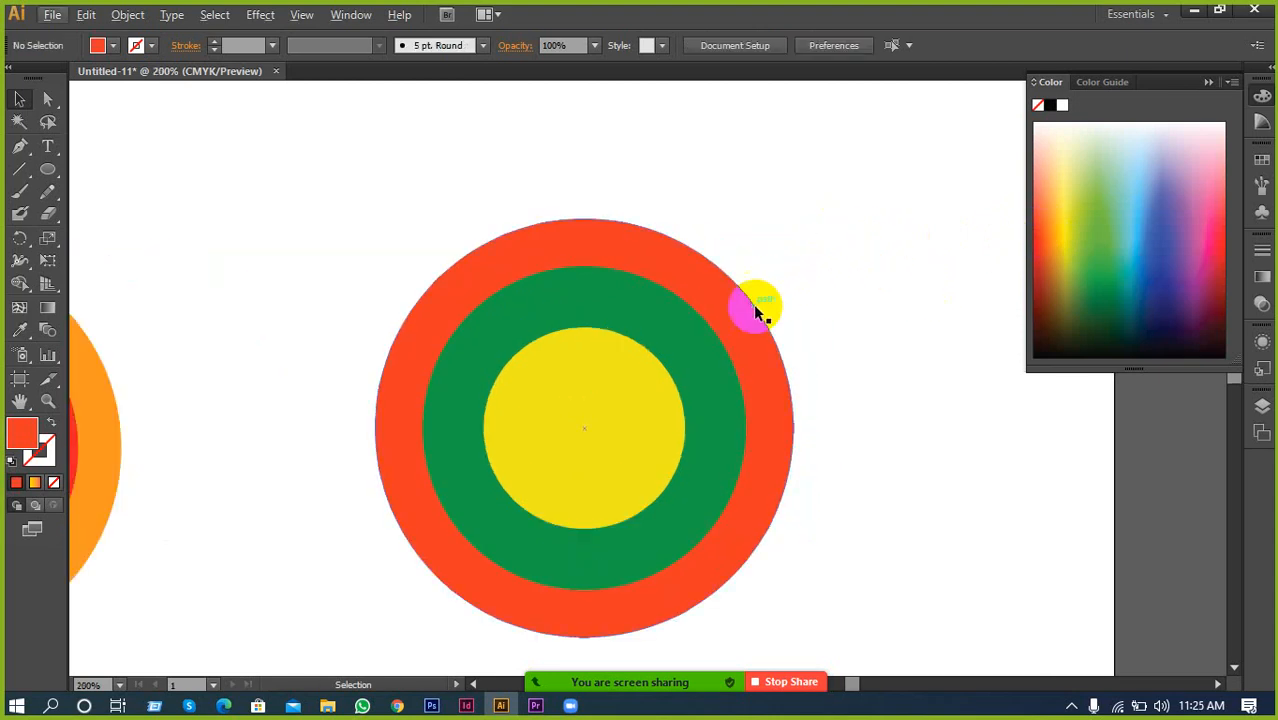
Enlarge the outer orange-red circle slightly about its centre
left_click(756, 300)
left_click_drag(794, 219, 802, 214)
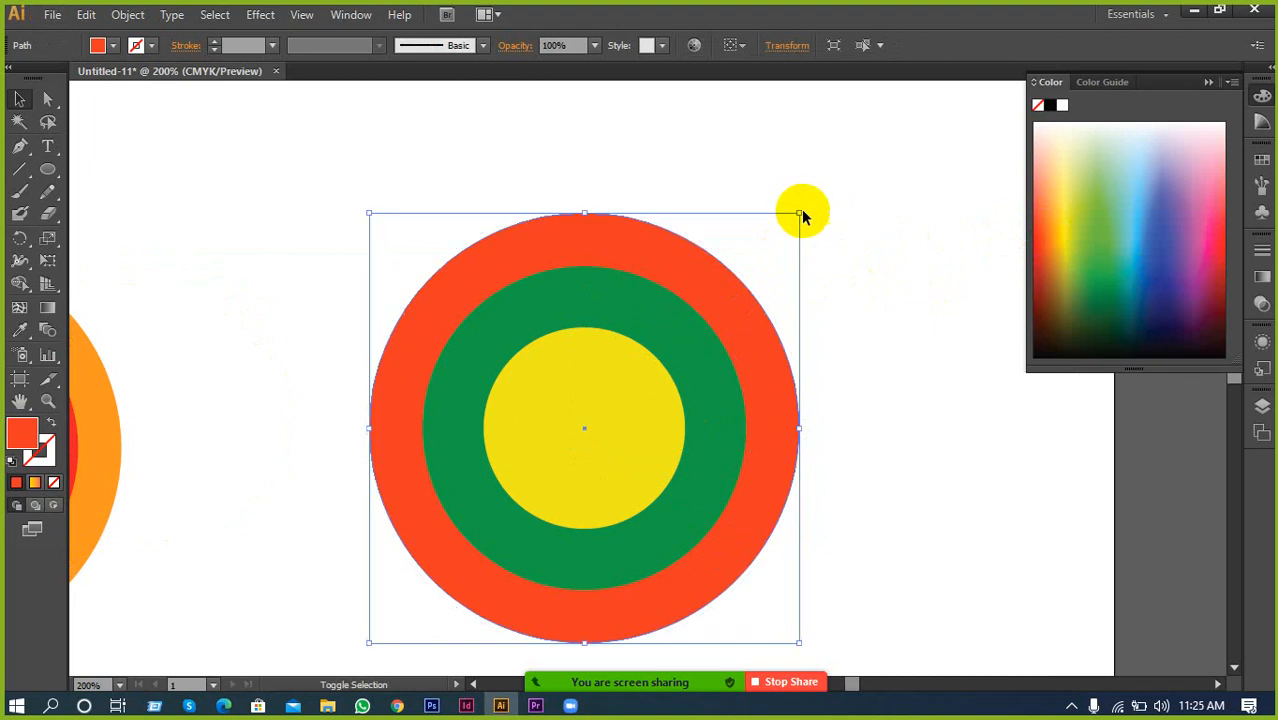
left_click(833, 216)
scroll(821, 262, "up", 1)
scroll(821, 262, "down", 3)
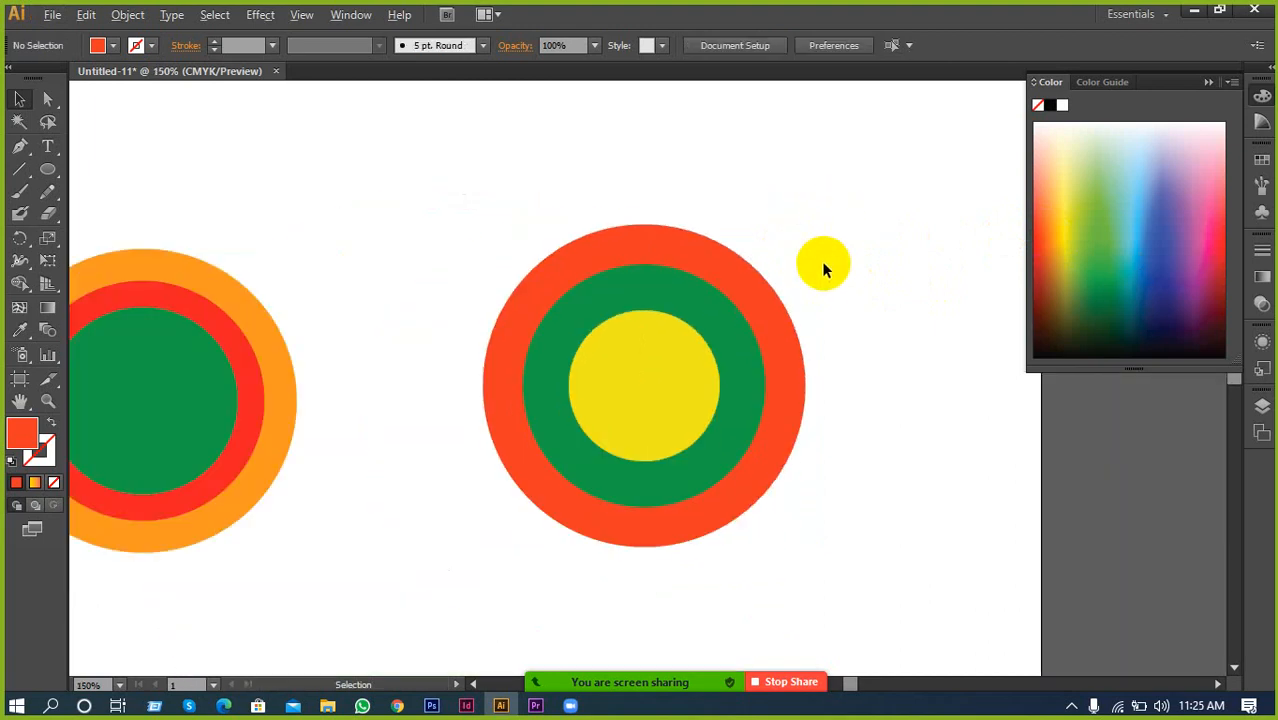
Move the orange-red, green and yellow circle set together to the artboard's upper right area
left_click(763, 330)
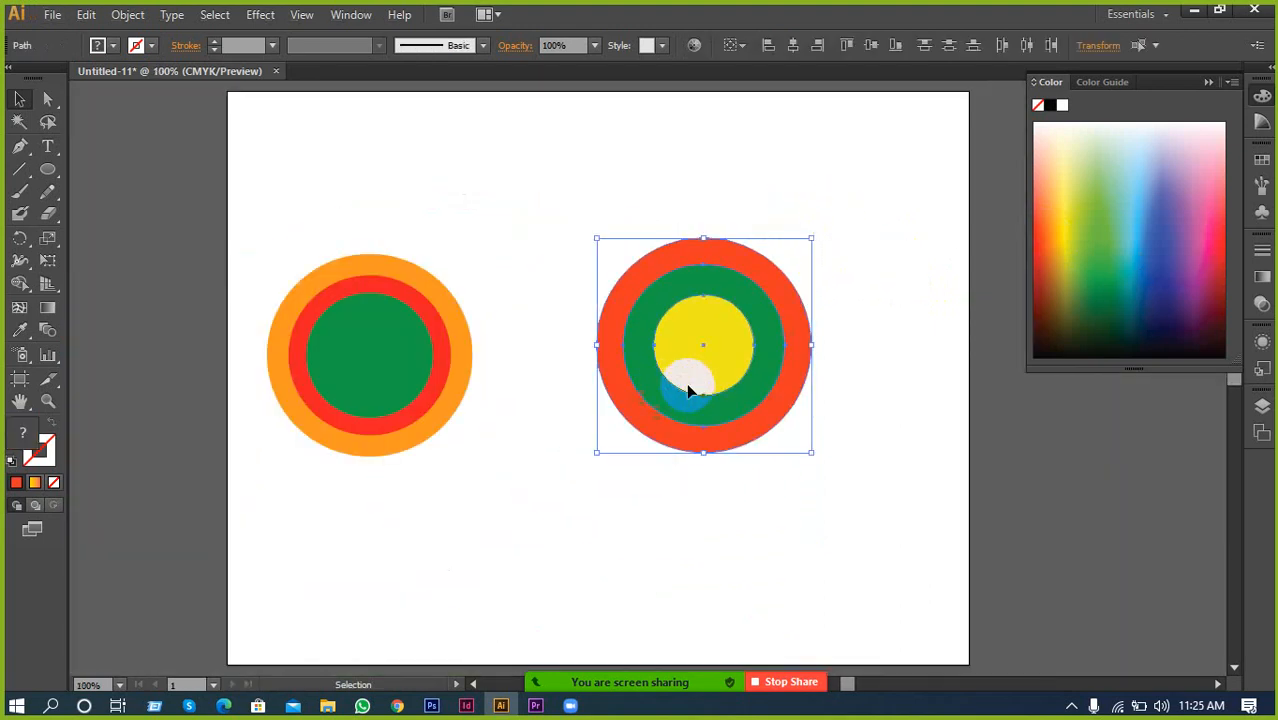
left_click(502, 368)
left_click_drag(846, 228, 674, 426)
left_click_drag(726, 358, 816, 288)
Move the orange, red and green circle set near the artboard's centre and shrink it to a small dot
left_click(332, 376)
left_click_drag(335, 385, 587, 341)
left_click_drag(661, 298, 630, 358)
left_click(622, 381)
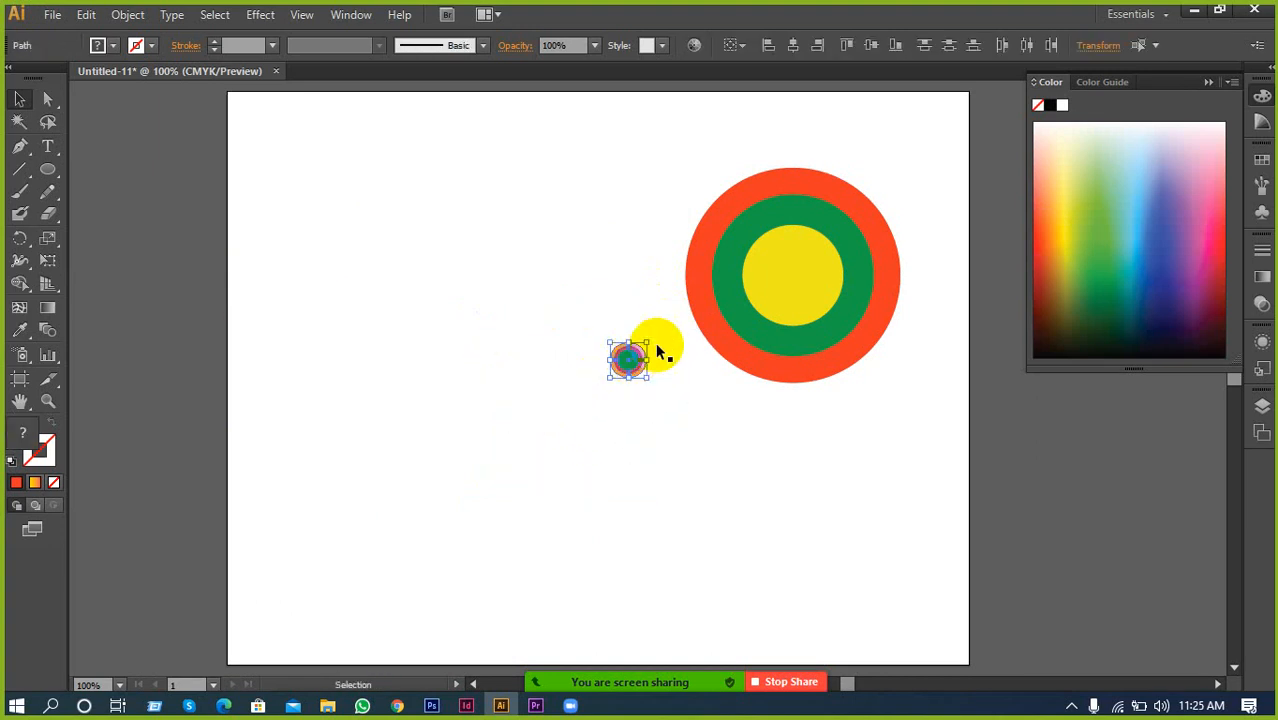
Shrink the orange-red, green and yellow circle set and group each set of concentric circles
left_click_drag(891, 170, 752, 390)
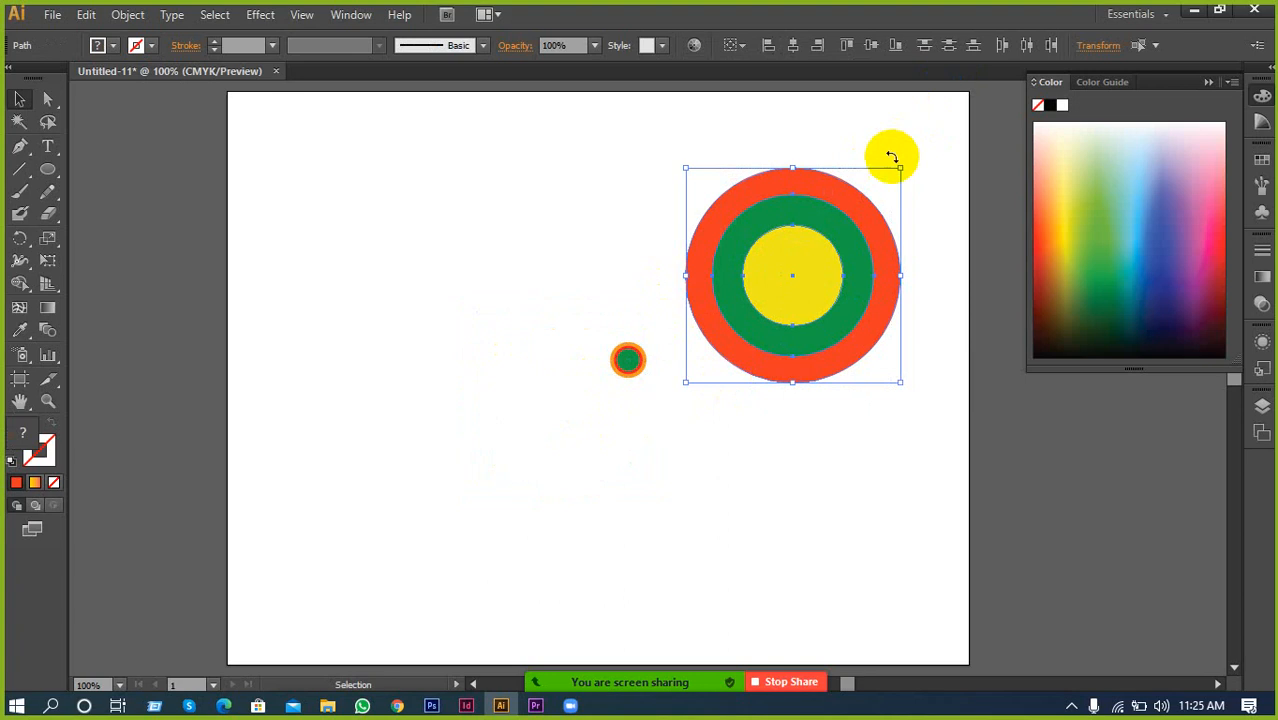
left_click_drag(901, 165, 735, 265)
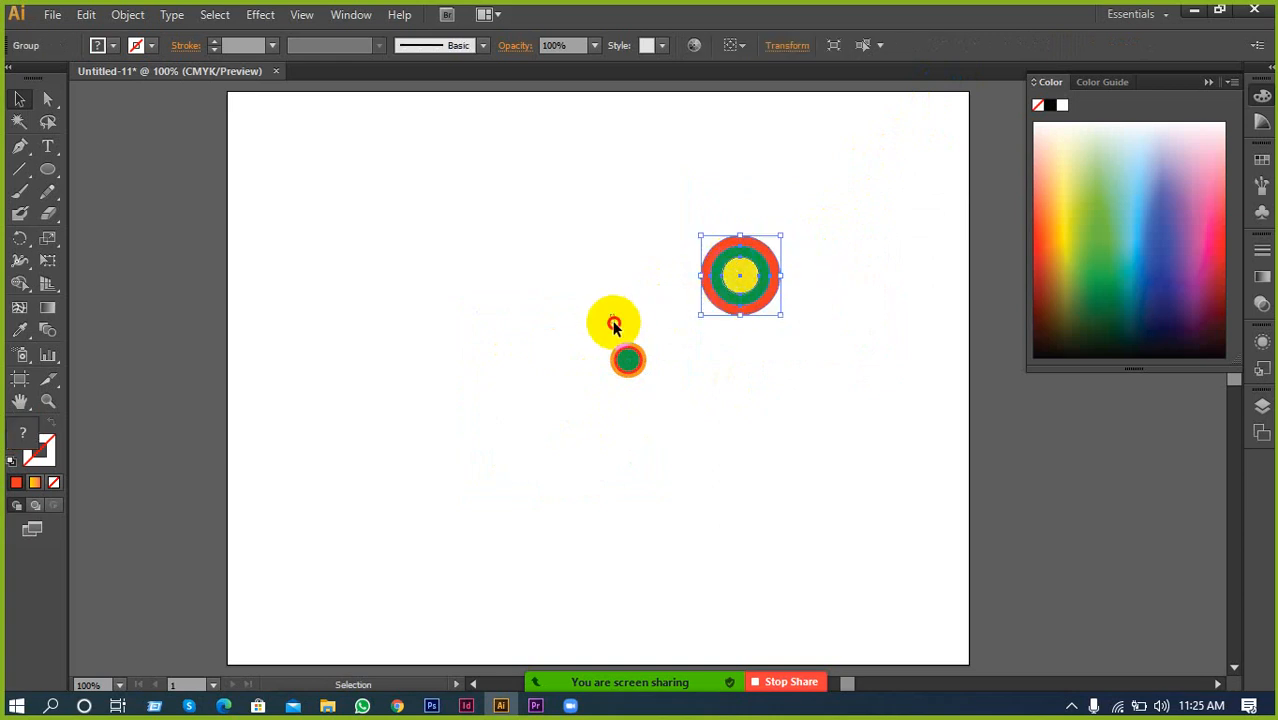
left_click_drag(614, 326, 447, 357)
key("ctrl+g")
Try to make a rotated copy of the orange-red circle group about the small central group's centre, with preview on
left_click(749, 261)
left_click(19, 238)
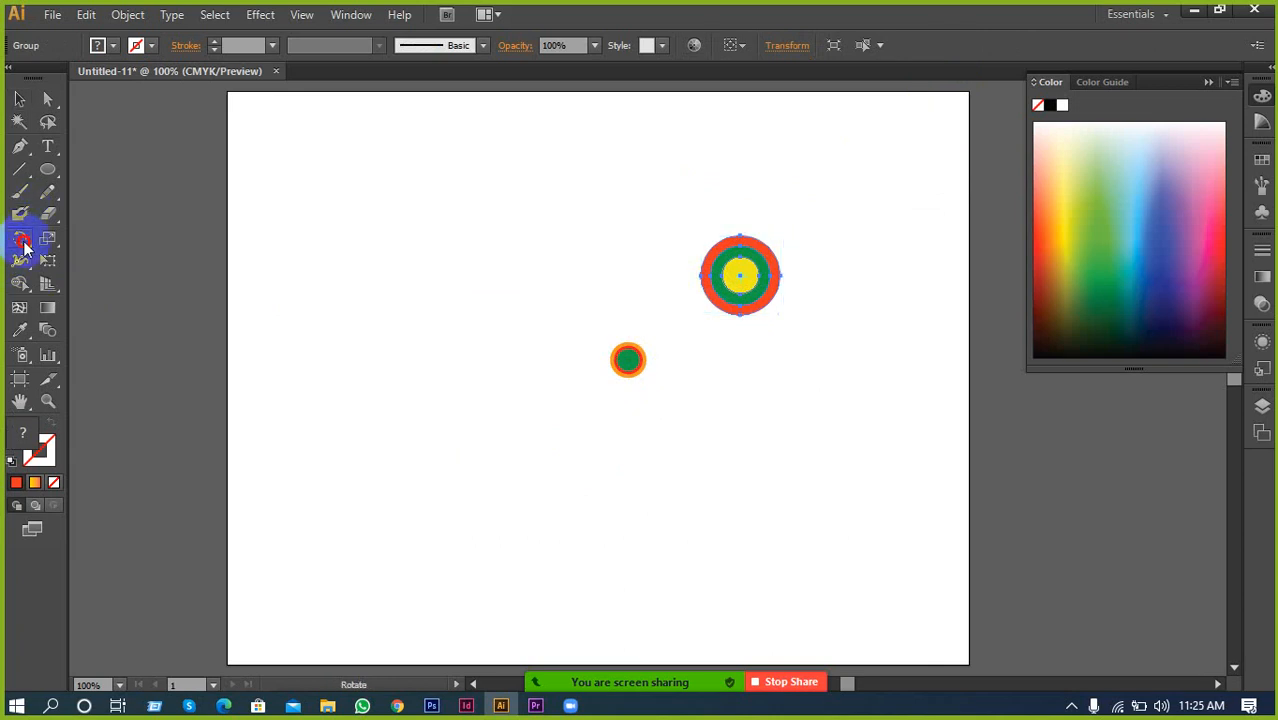
left_click(583, 345)
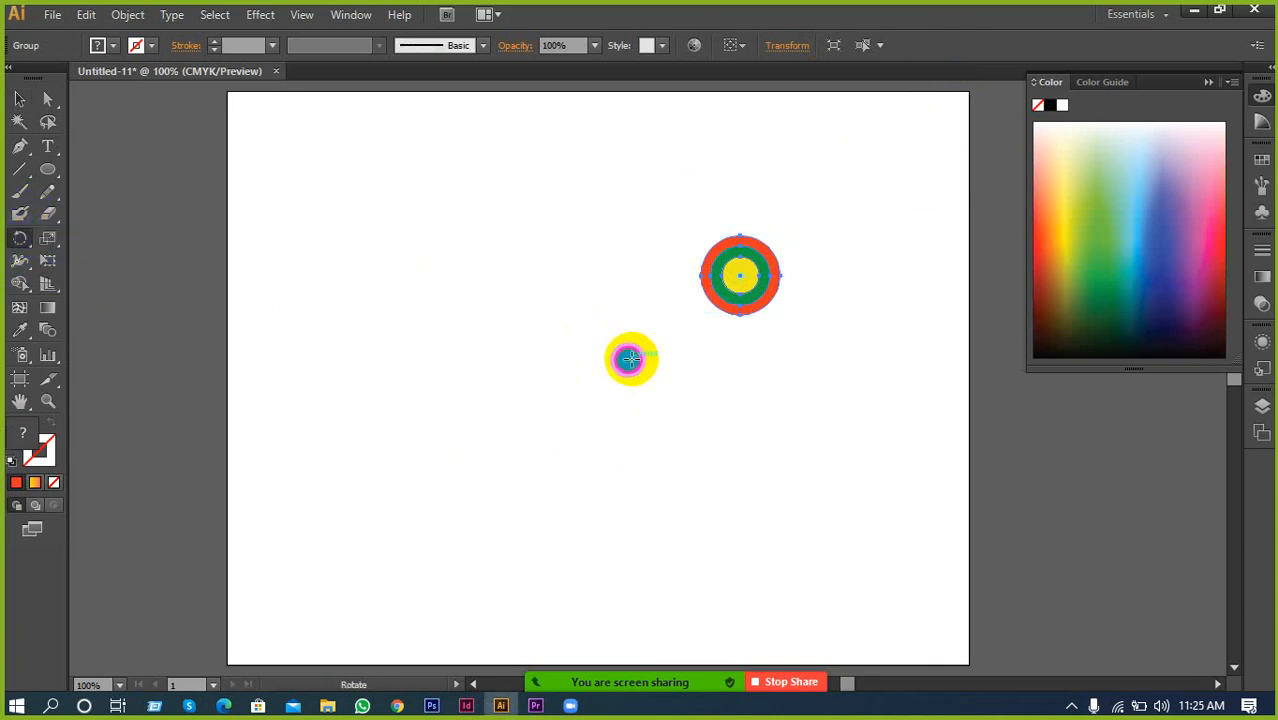
left_click(628, 358, "alt")
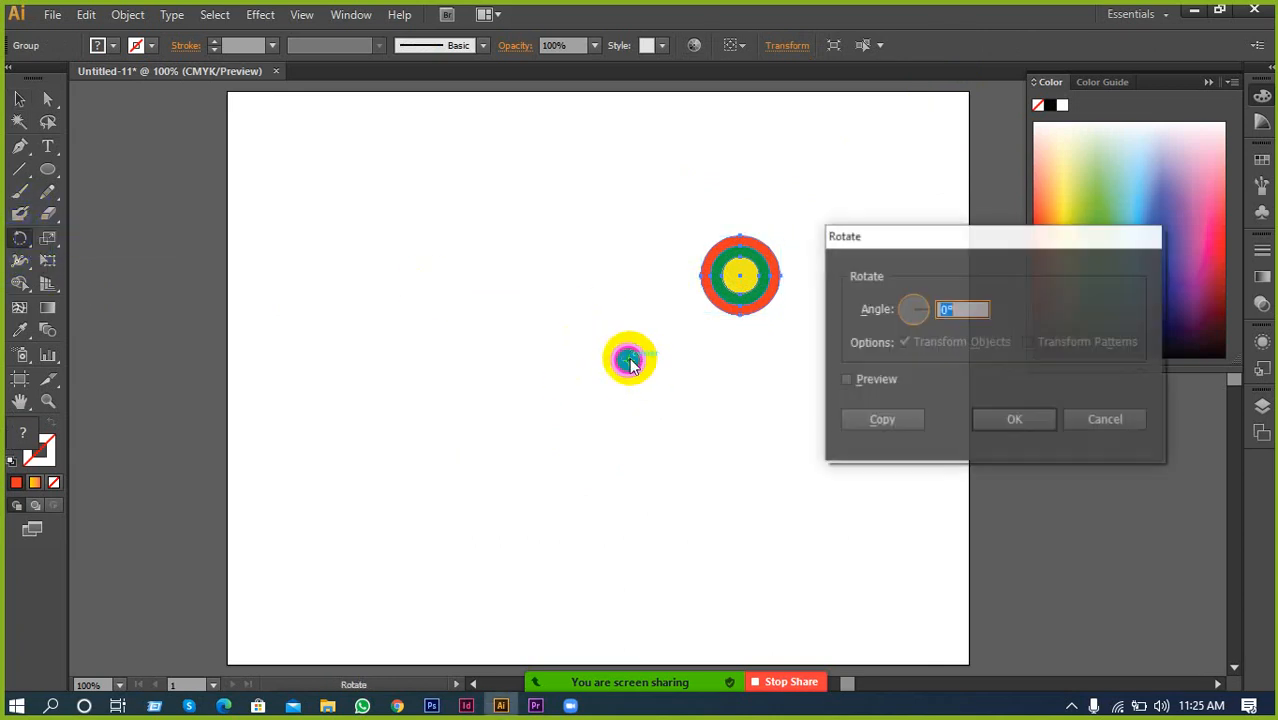
left_click(846, 379)
left_click_drag(968, 309, 915, 310)
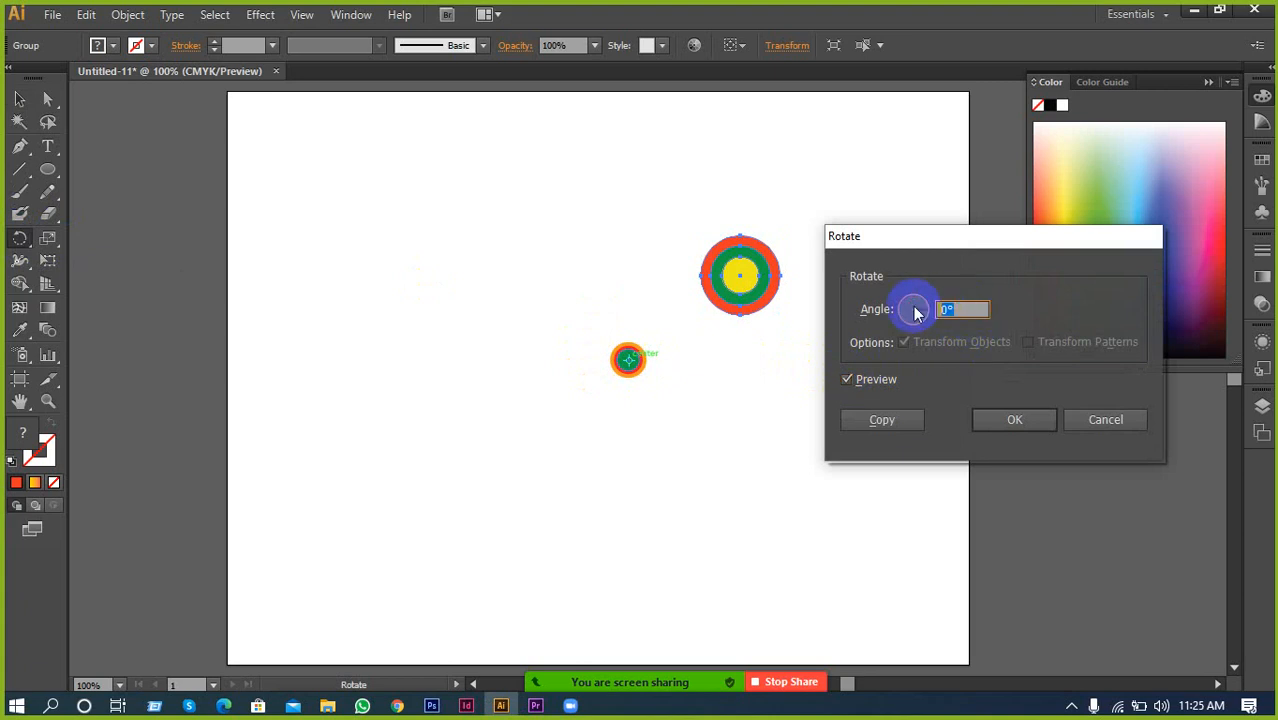
scroll(948, 310, "up", 20)
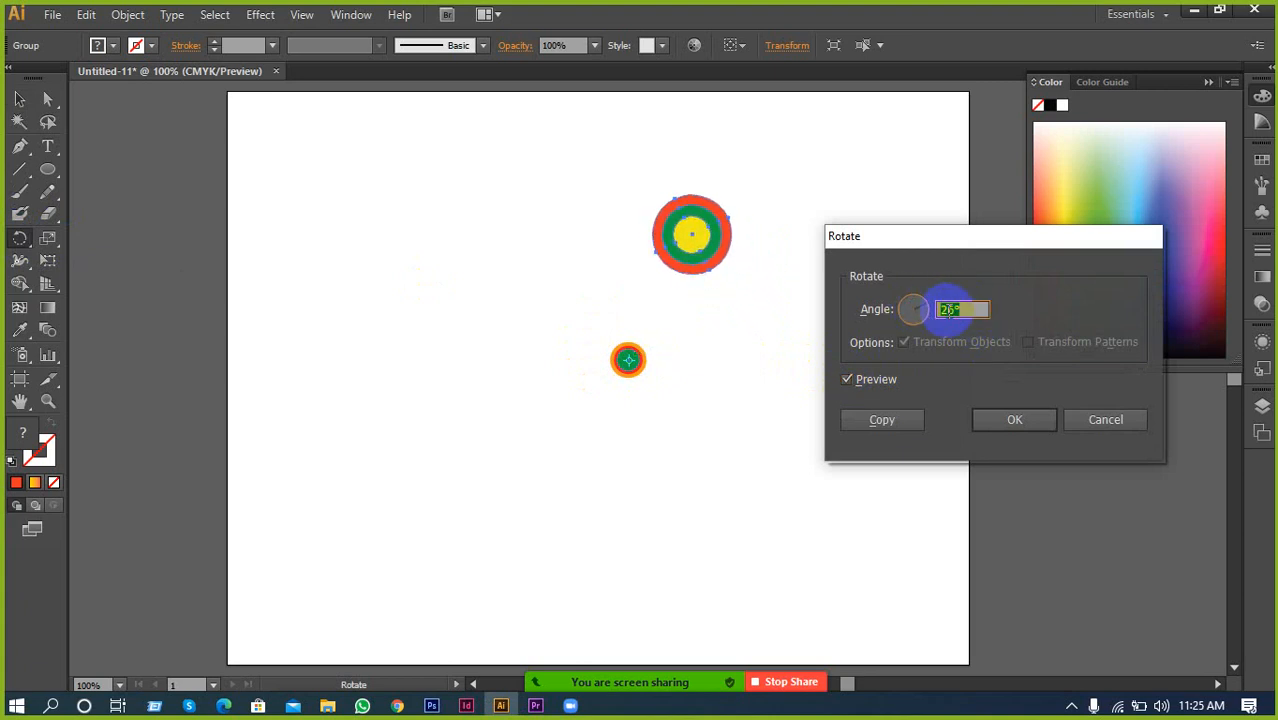
left_click(881, 419)
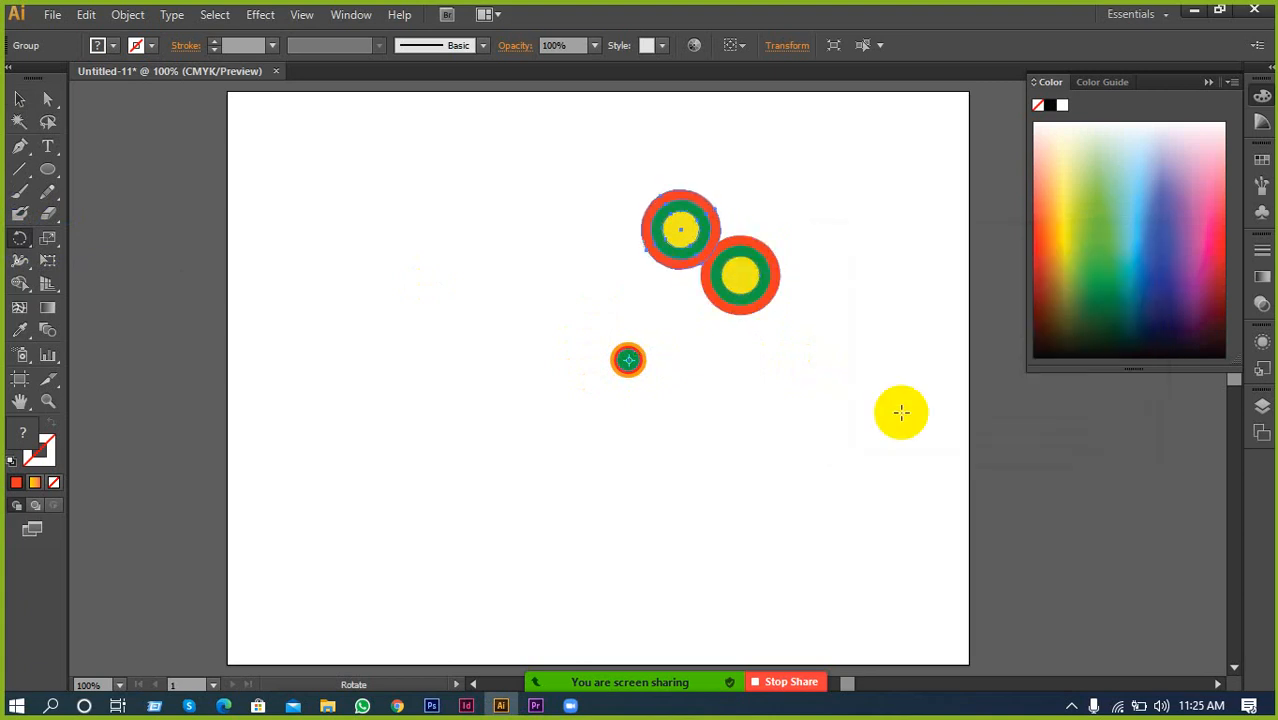
key("ctrl+z")
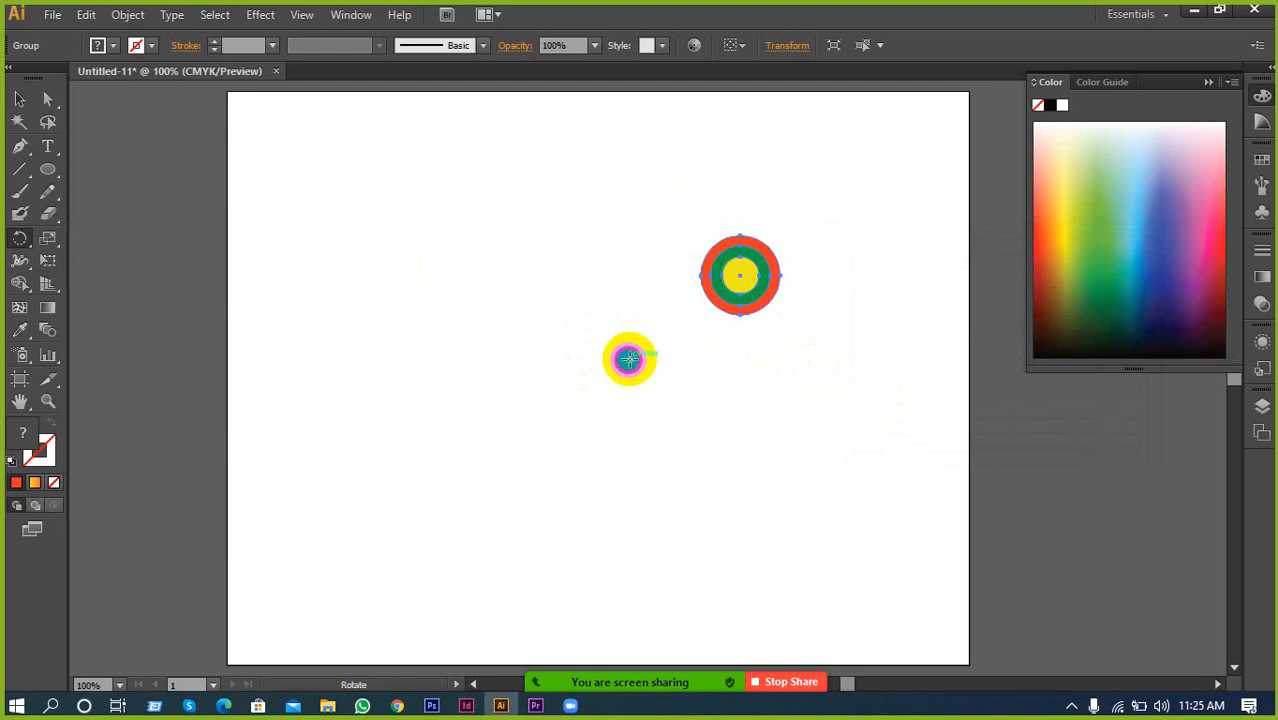
Make a copy of the orange-red circle group rotated by about 37° around the central group's centre
left_click(628, 360, "alt")
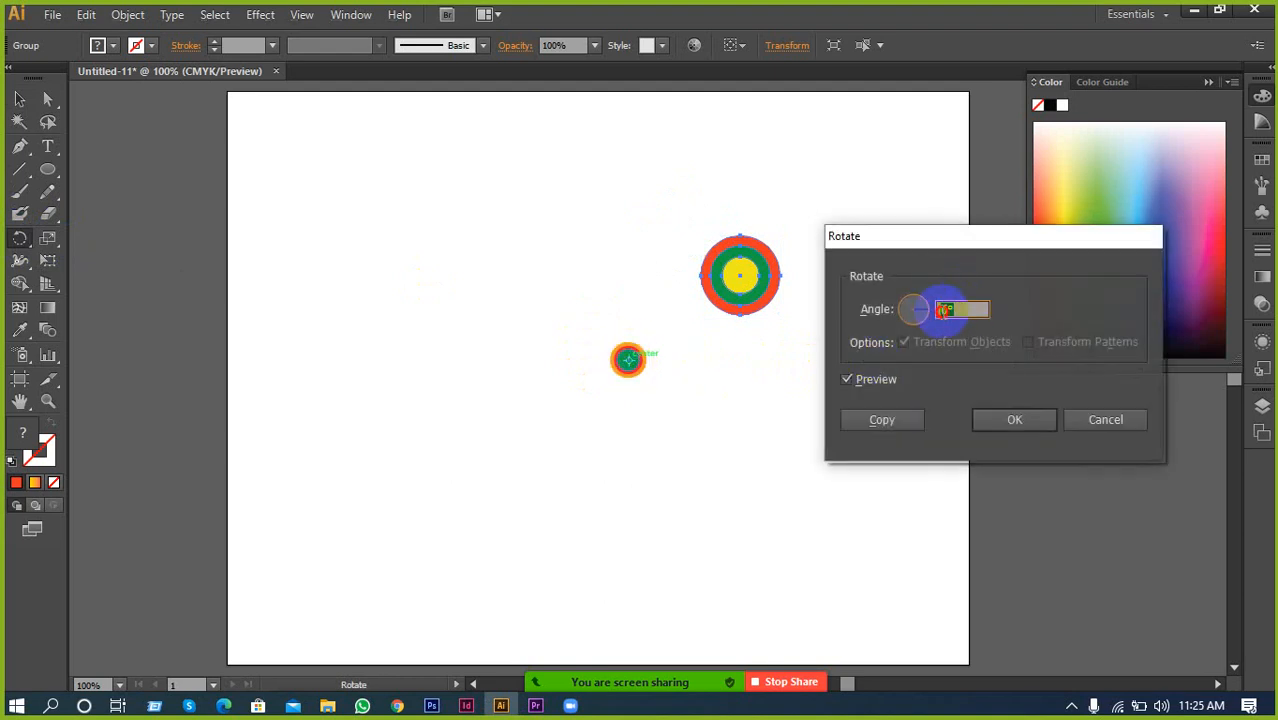
scroll(938, 314, "up", 20)
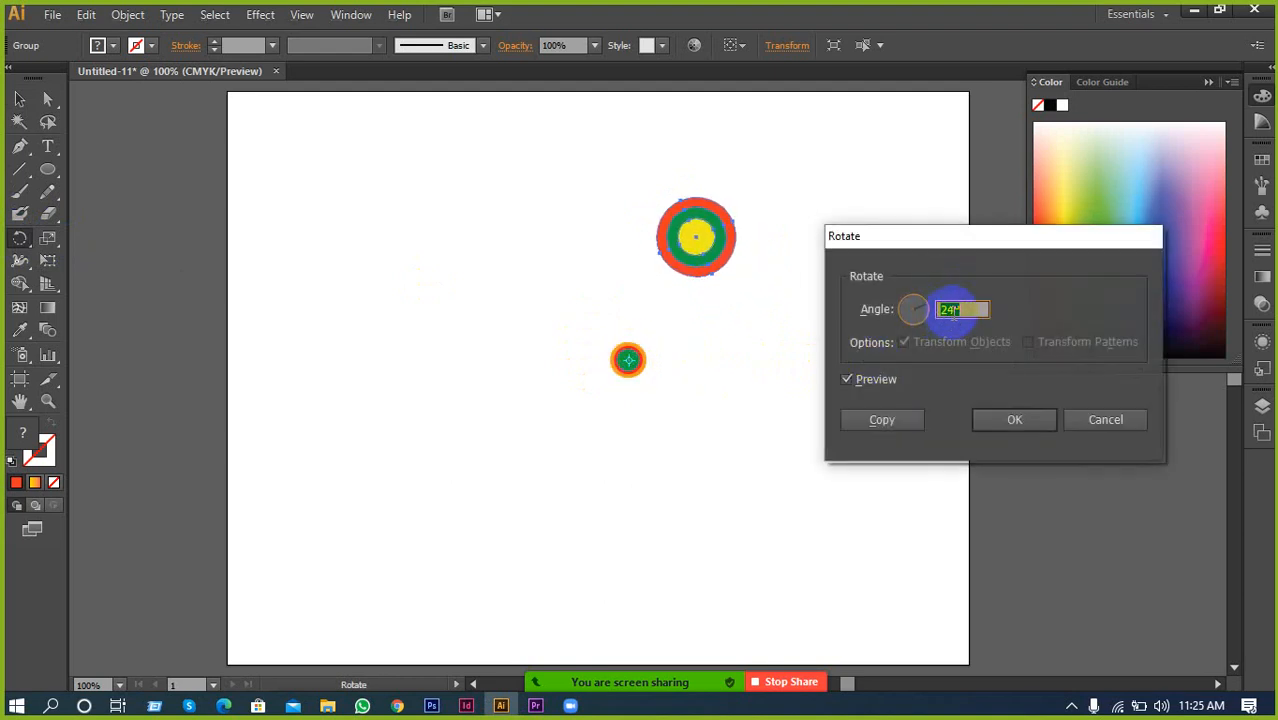
scroll(960, 314, "up", 7)
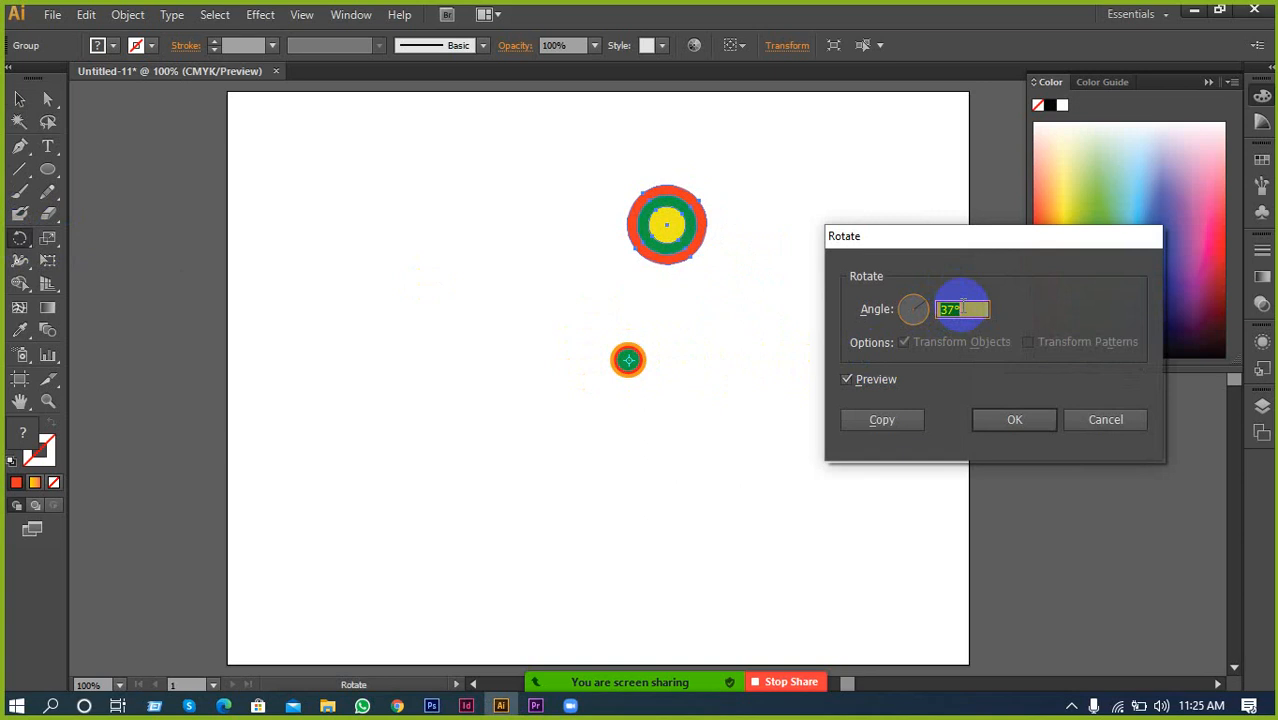
left_click(882, 419)
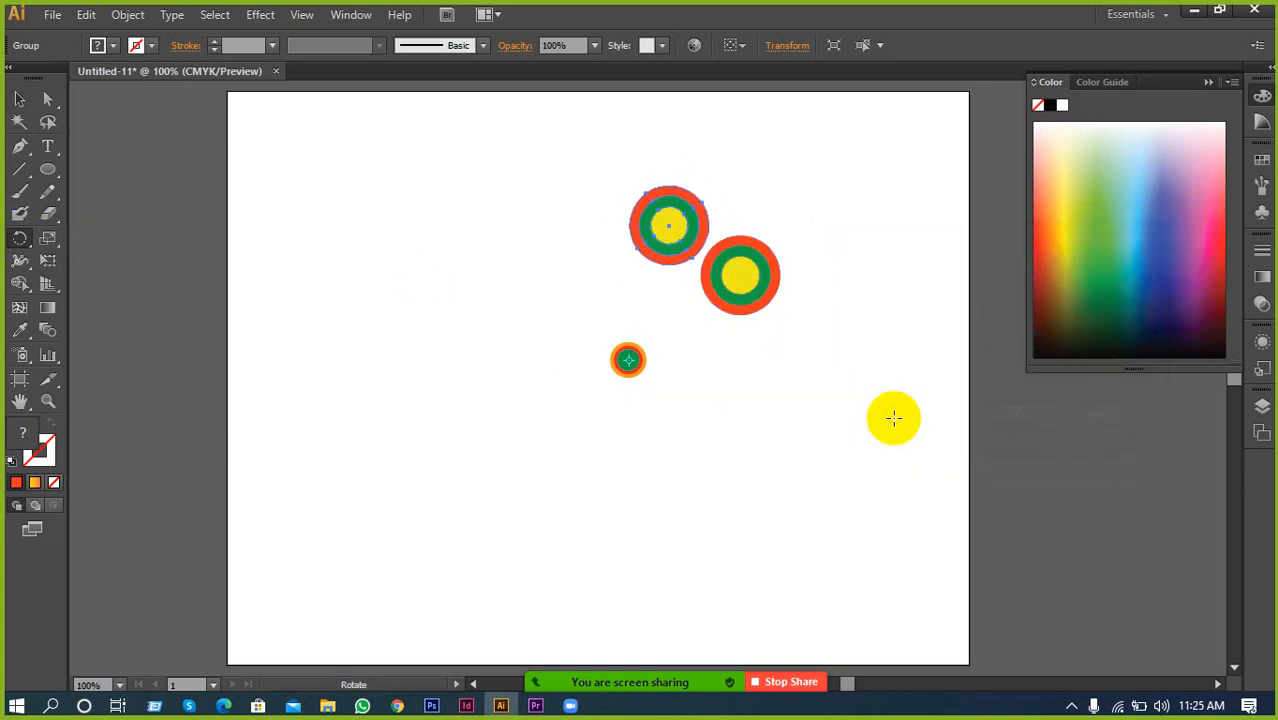
Repeat the rotated copy eight times to complete a ring of ten circle groups
key("ctrl+d")
key("ctrl+d")
key("ctrl+d")
key("ctrl+d")
key("ctrl+d")
key("ctrl+d")
key("ctrl+d")
key("ctrl+d")
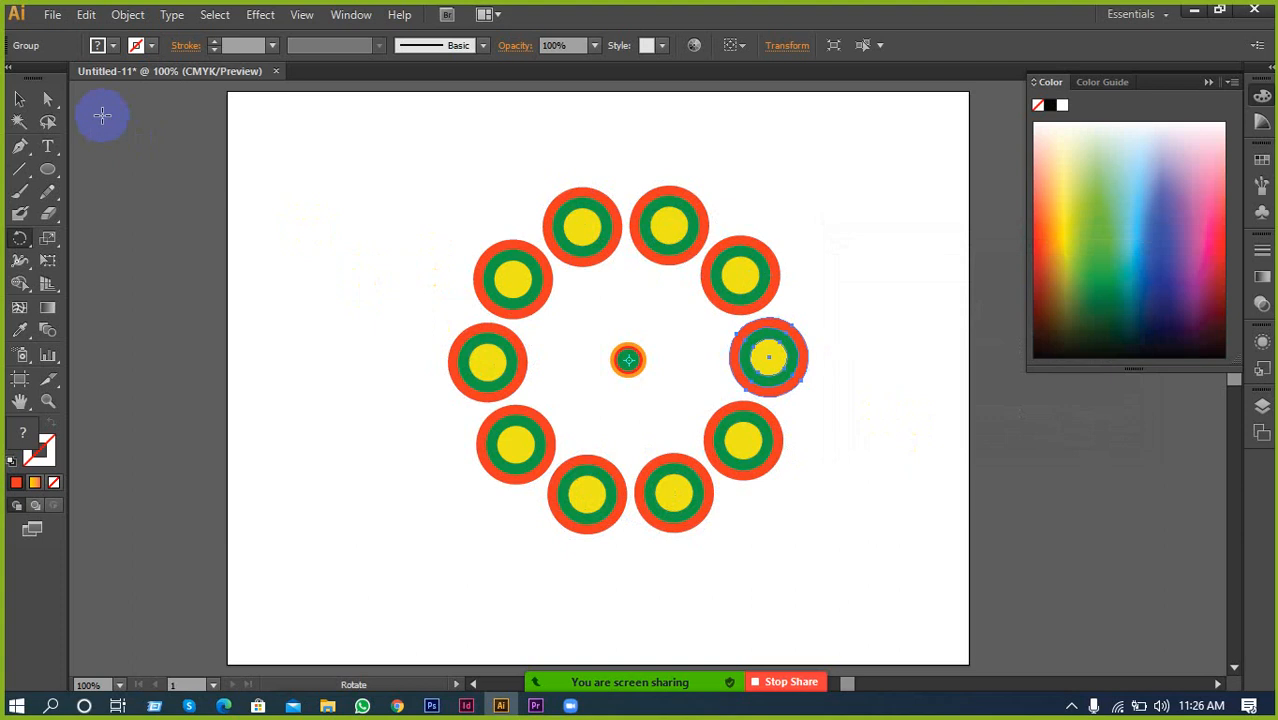
Enlarge the central orange, red and green circle group about its centre inside the ring
left_click(17, 99)
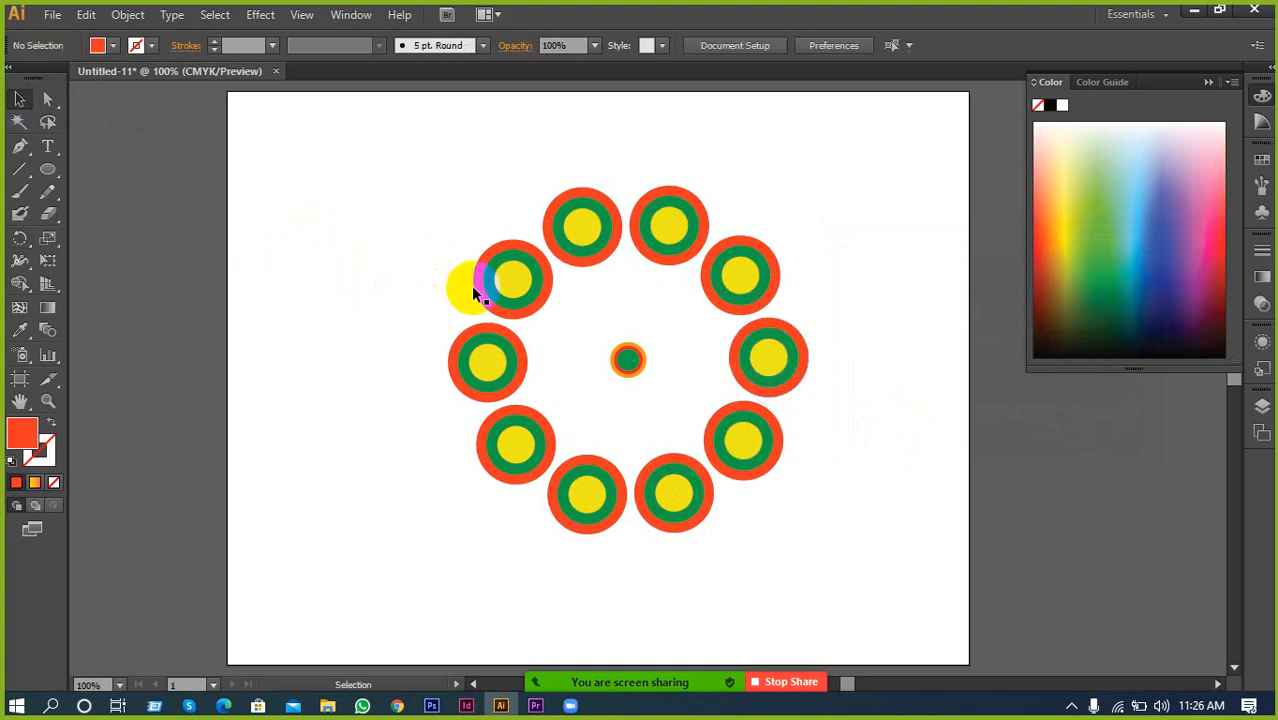
left_click(625, 358)
left_click_drag(646, 376, 699, 413)
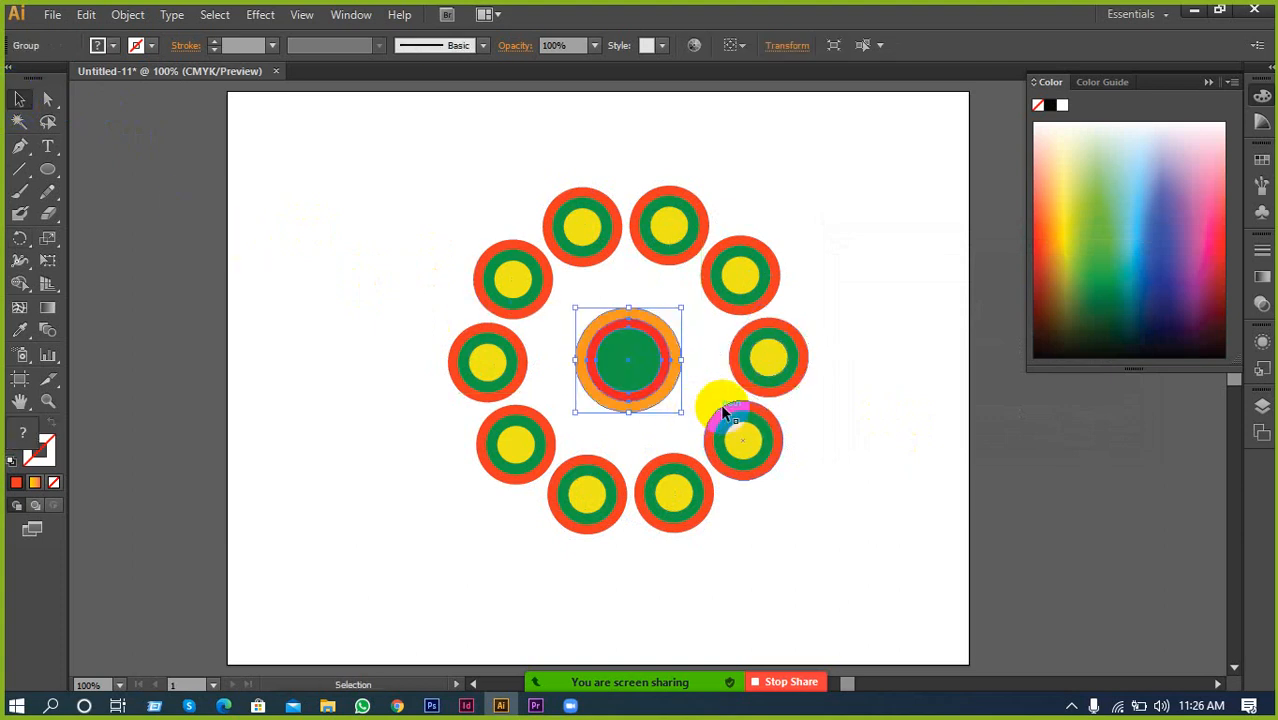
left_click(818, 272)
scroll(826, 262, "up", 1)
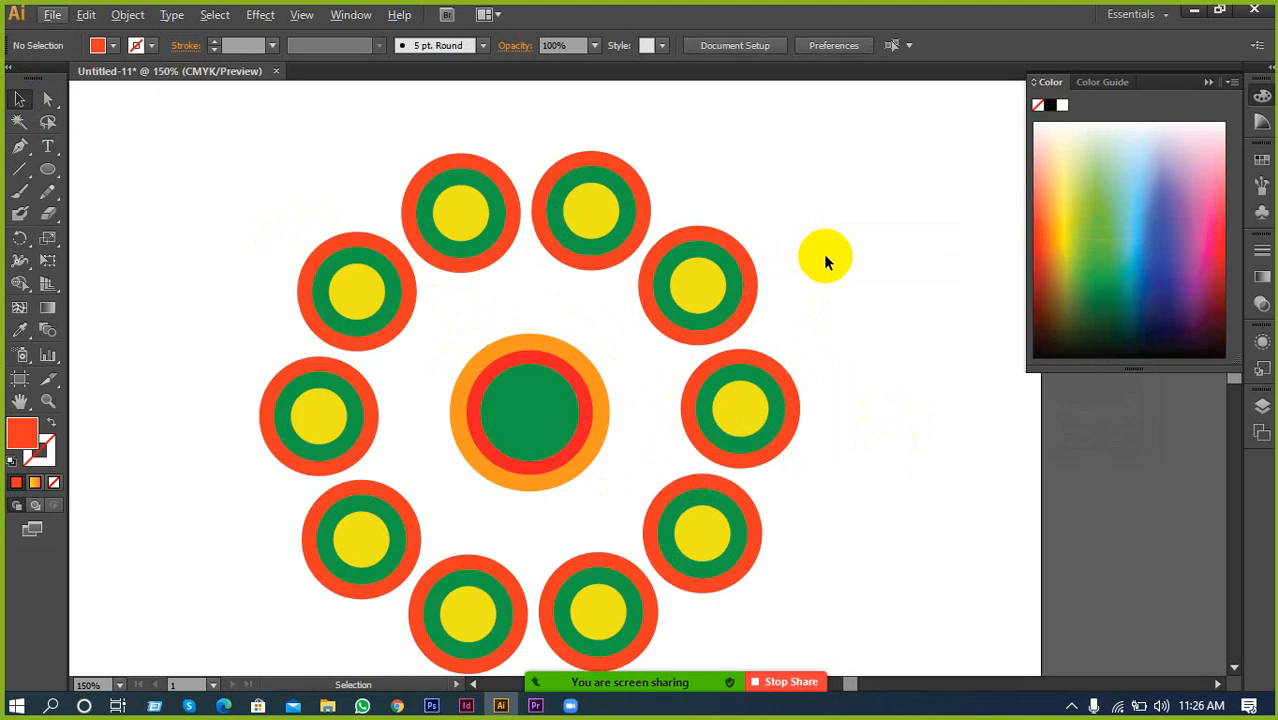
scroll(813, 237, "down", 2)
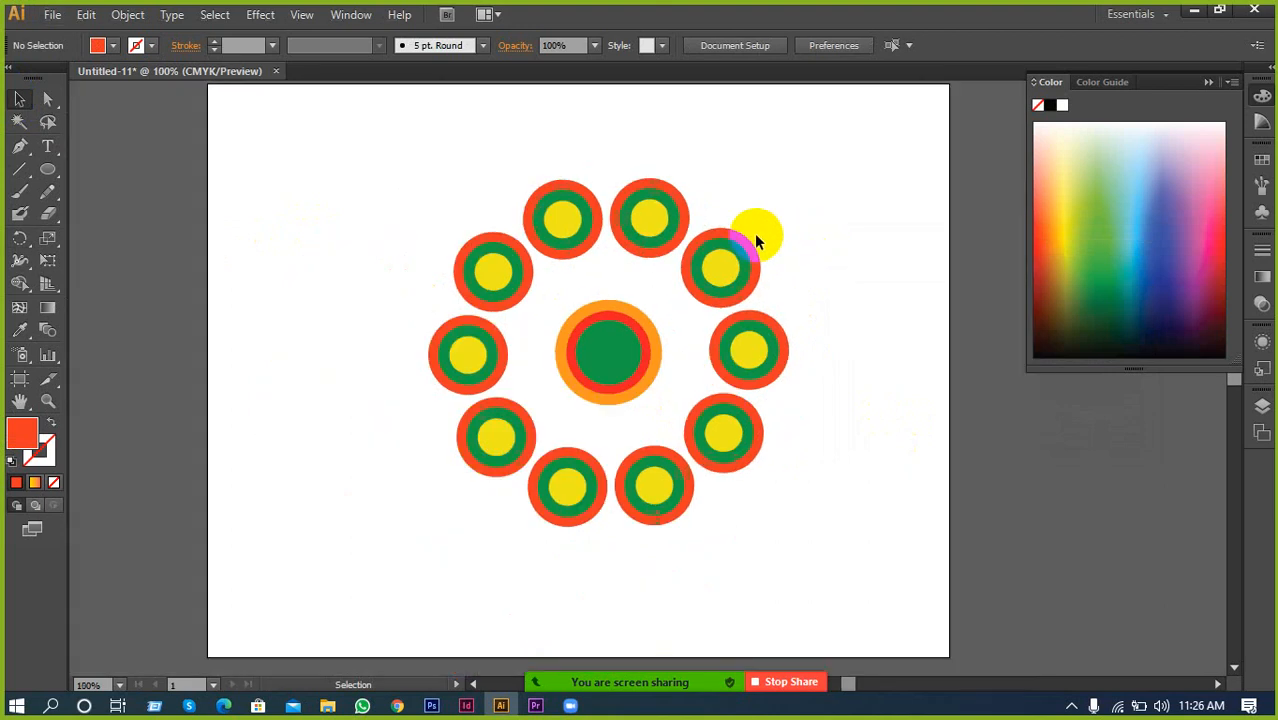
Select the whole circle pattern and enlarge it on the artboard
left_click_drag(808, 185, 542, 400)
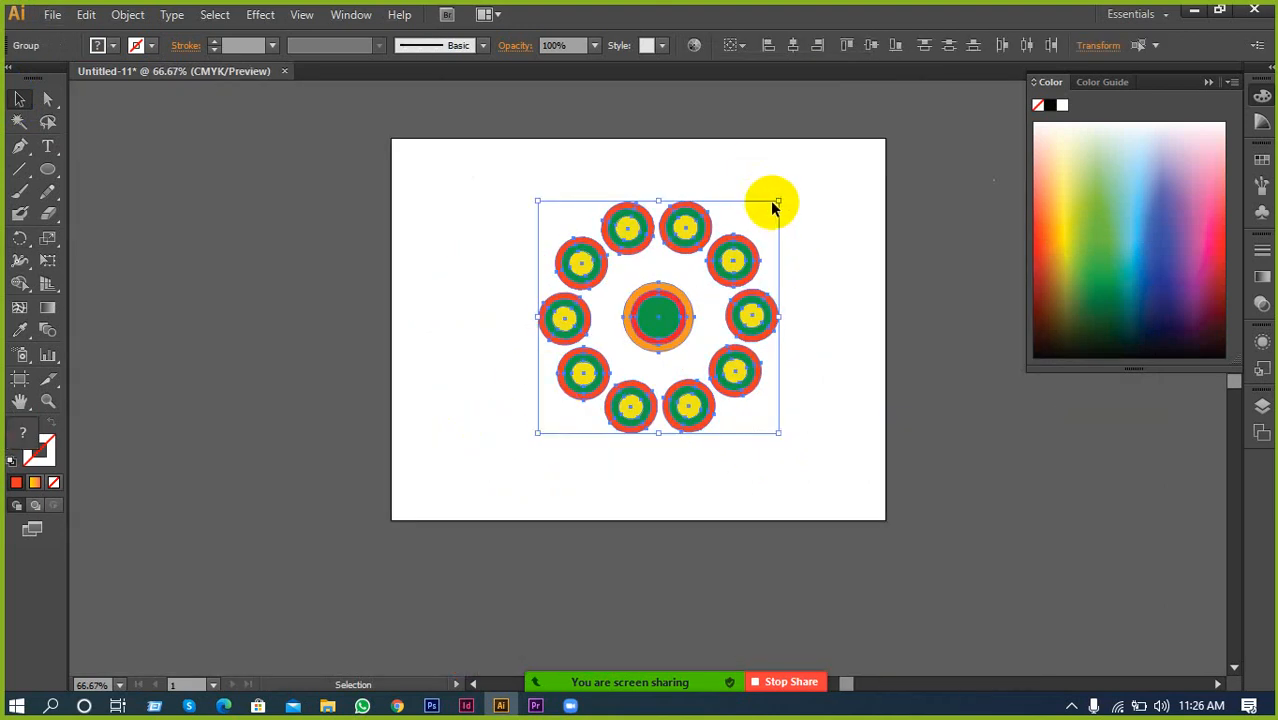
left_click_drag(779, 200, 813, 168)
left_click(828, 192)
scroll(793, 213, "up", 2)
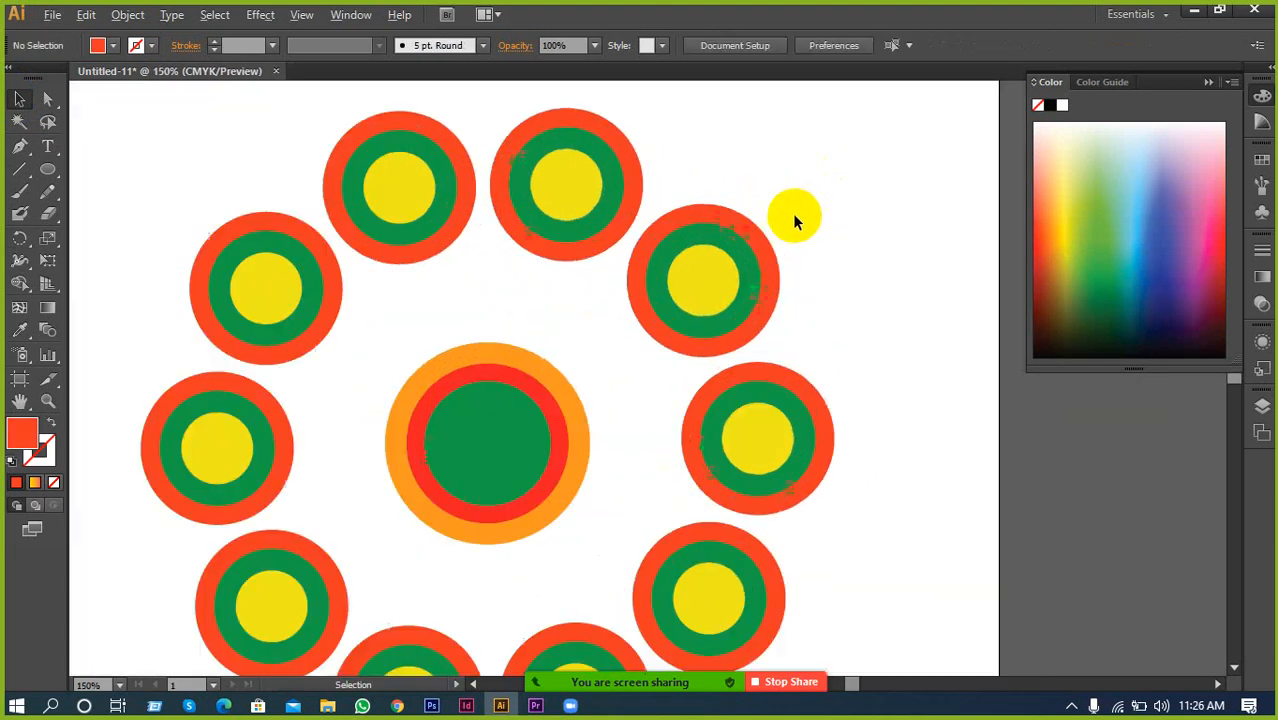
scroll(552, 301, "down", 1)
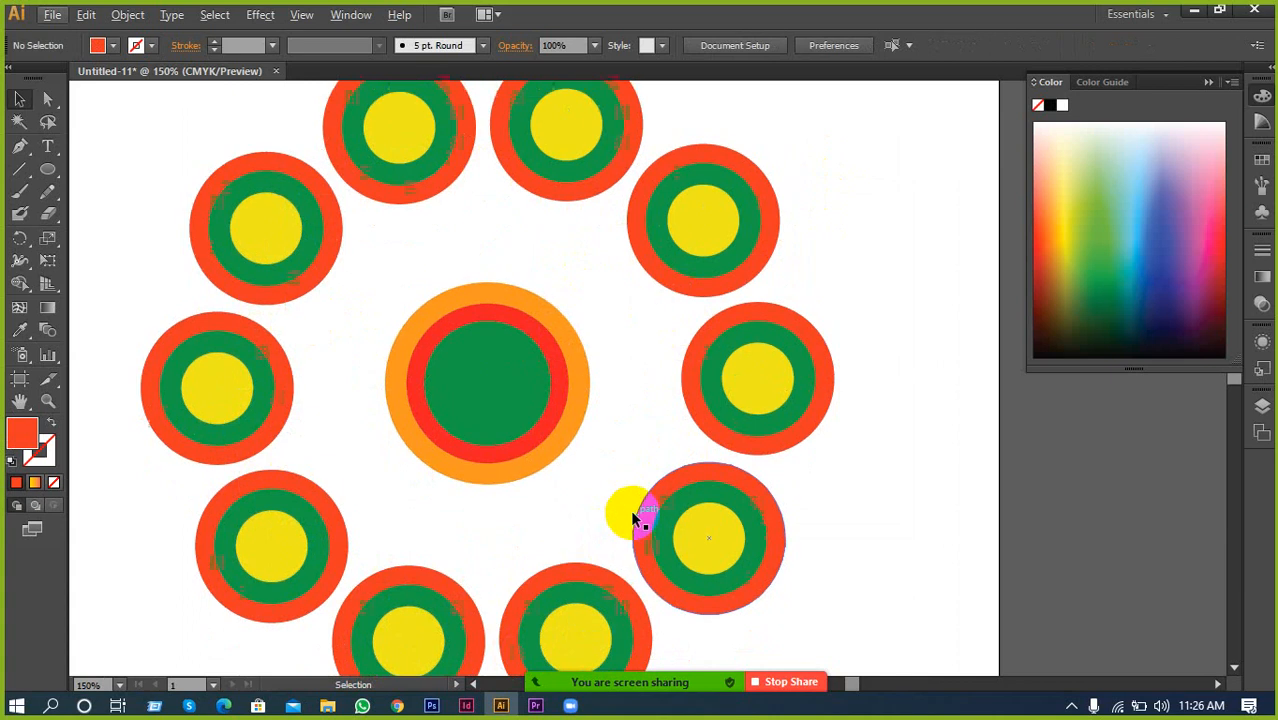
scroll(633, 514, "up", 3)
scroll(686, 393, "up", 2)
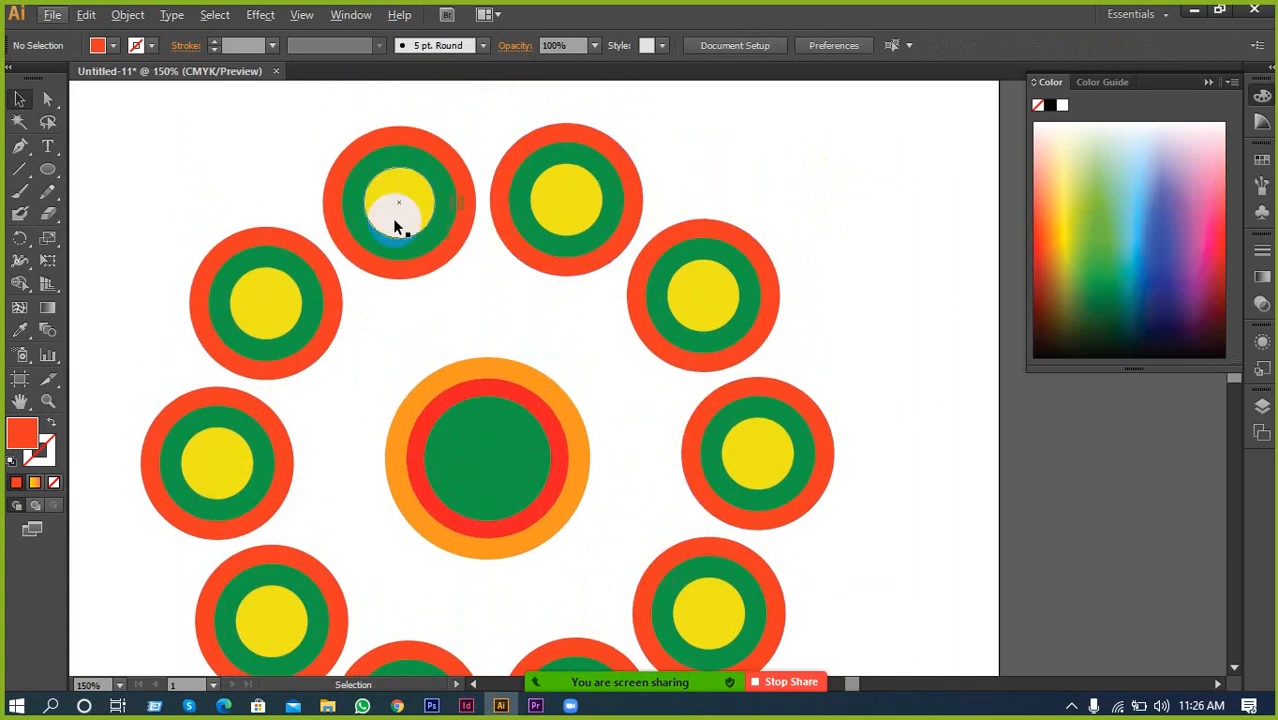
scroll(155, 529, "down", 1)
scroll(155, 535, "down", 2)
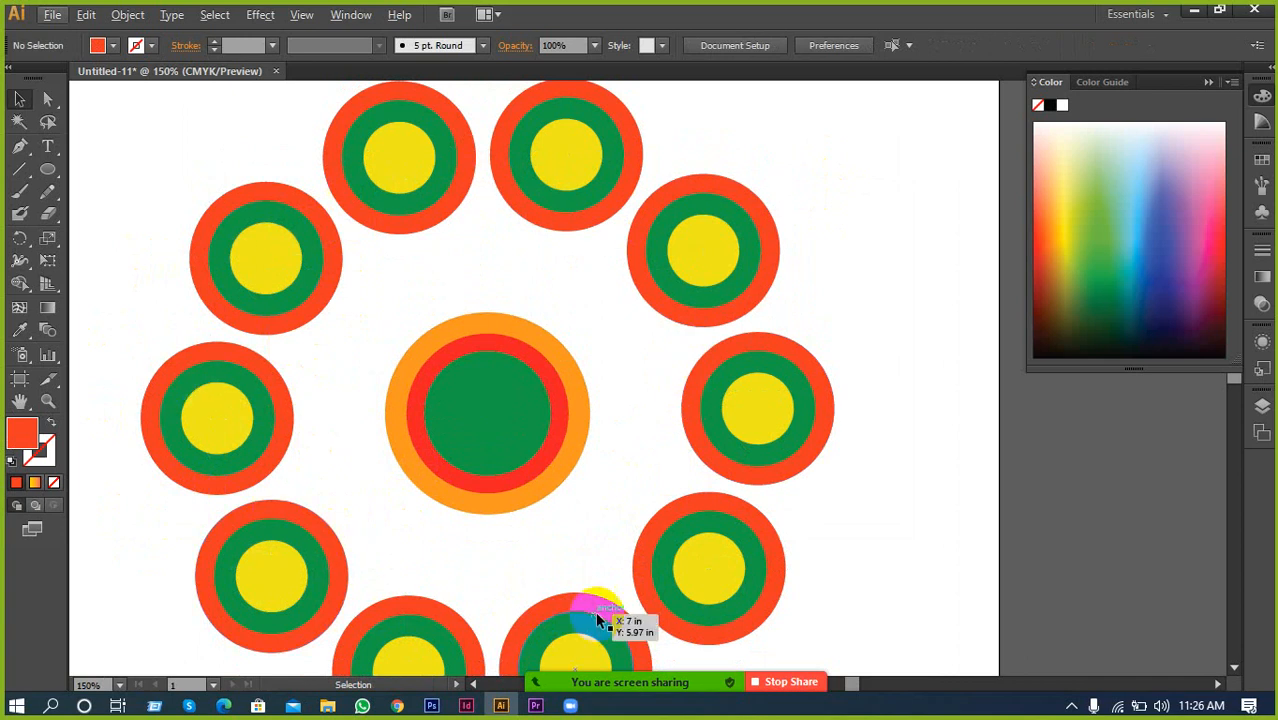
Delete the entire circle pattern from the artboard
key("ctrl+0")
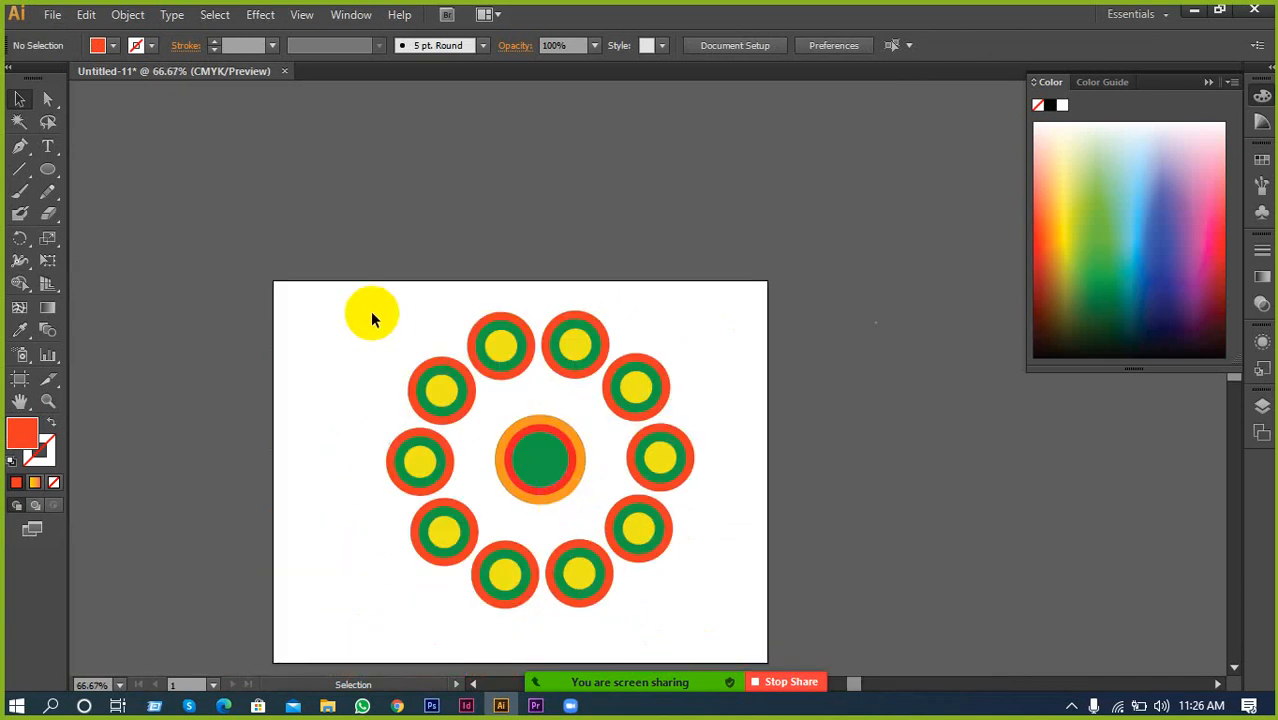
left_click_drag(371, 315, 781, 632)
key("Delete")
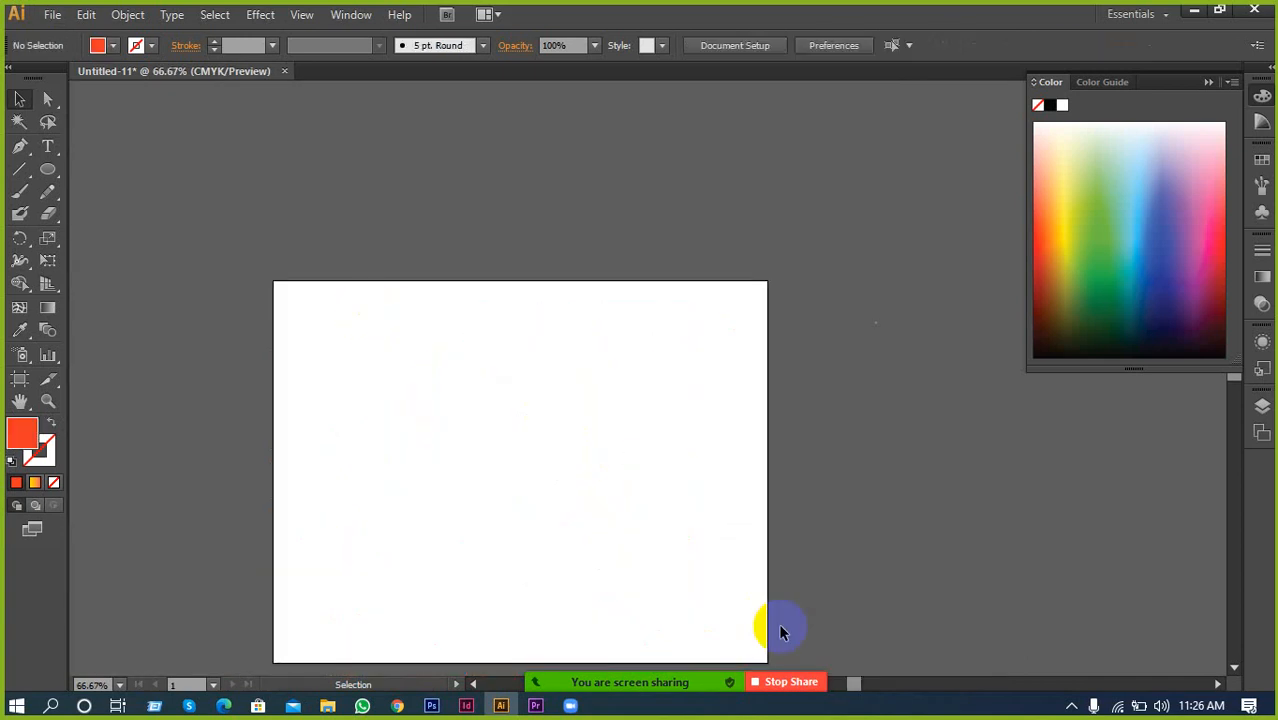
Draw a closed, slanted leaf shape from two curved segments with the Pen tool in the artboard's upper half
key("ctrl+1")
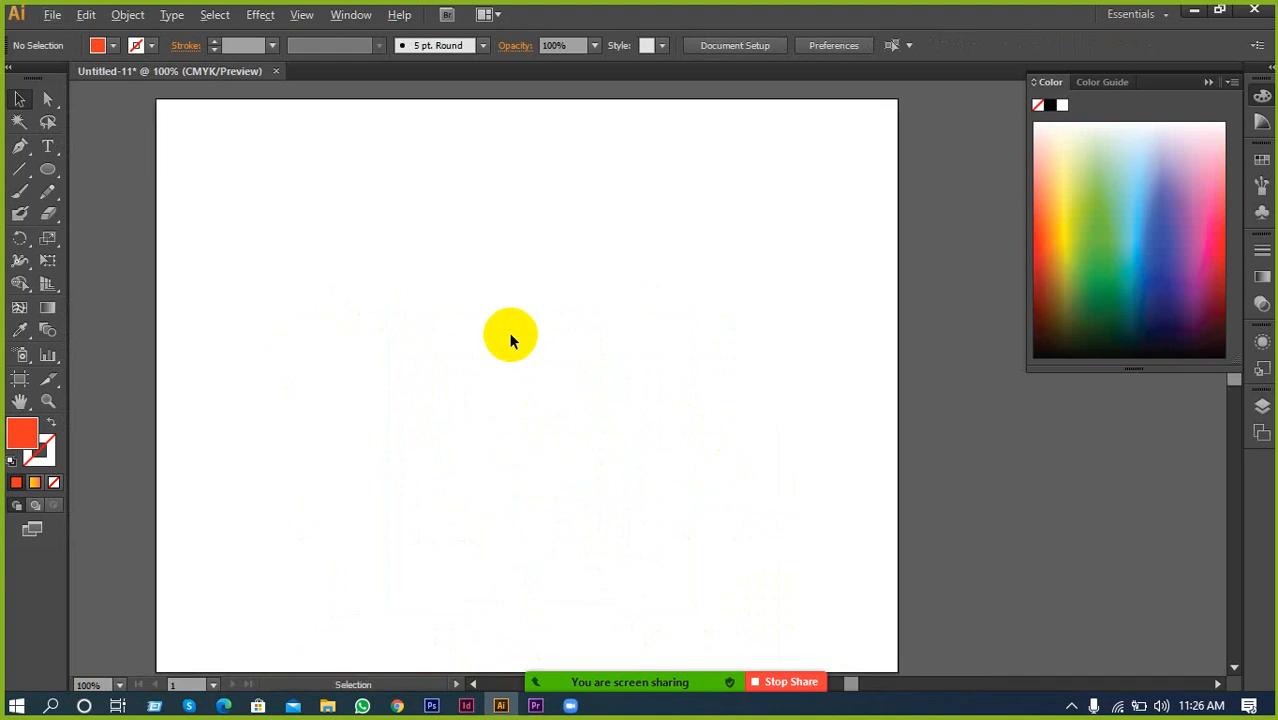
key("ctrl+0")
left_click(19, 146)
left_click(459, 316)
left_click_drag(591, 255, 701, 265)
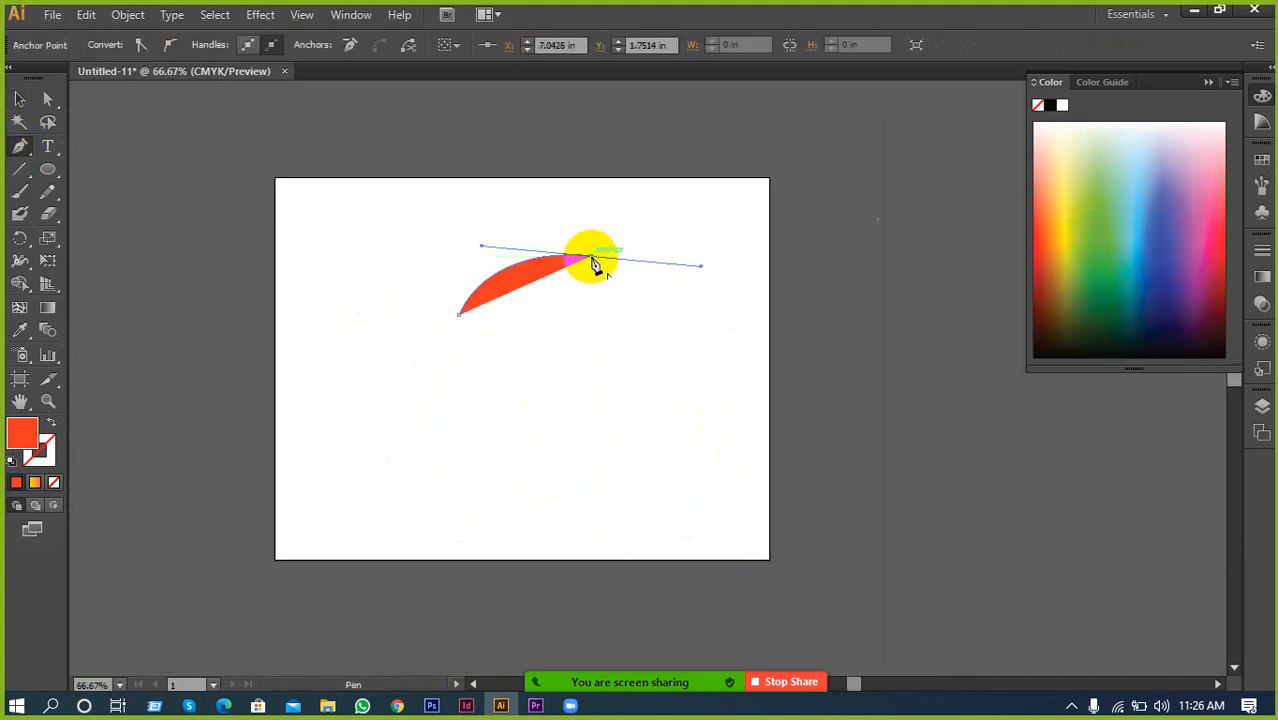
left_click(591, 257)
left_click_drag(459, 316, 785, 415)
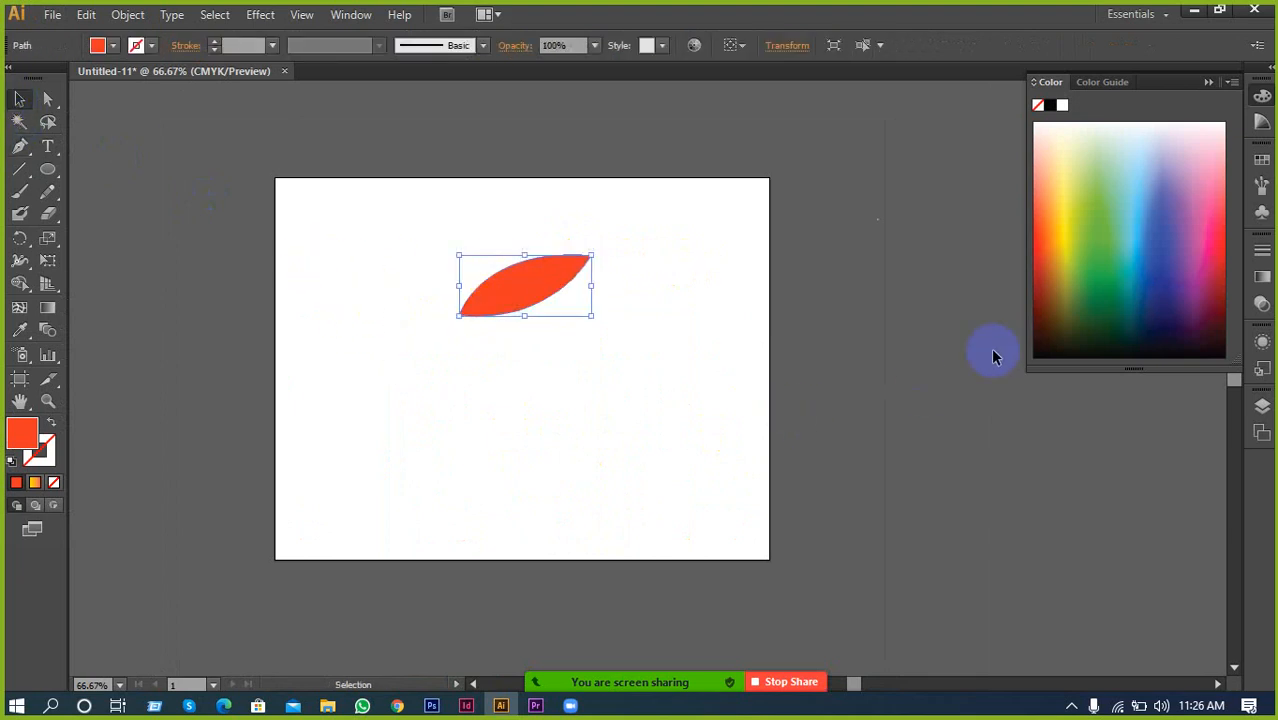
Fill the leaf with green, make it smaller and move it toward the artboard's upper right
left_click(1080, 285)
left_click_drag(500, 291, 581, 292)
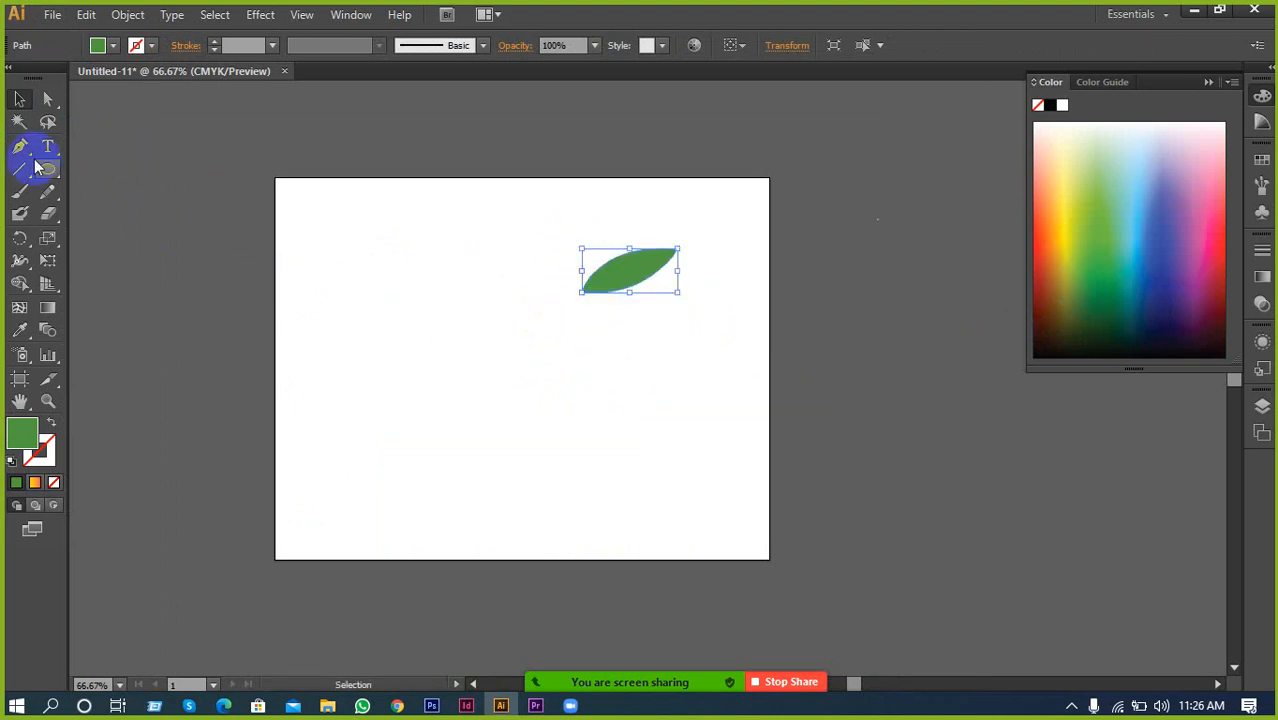
Make a copy of the leaf rotated 48° around its lower-left tip
left_click_drag(19, 238, 105, 238)
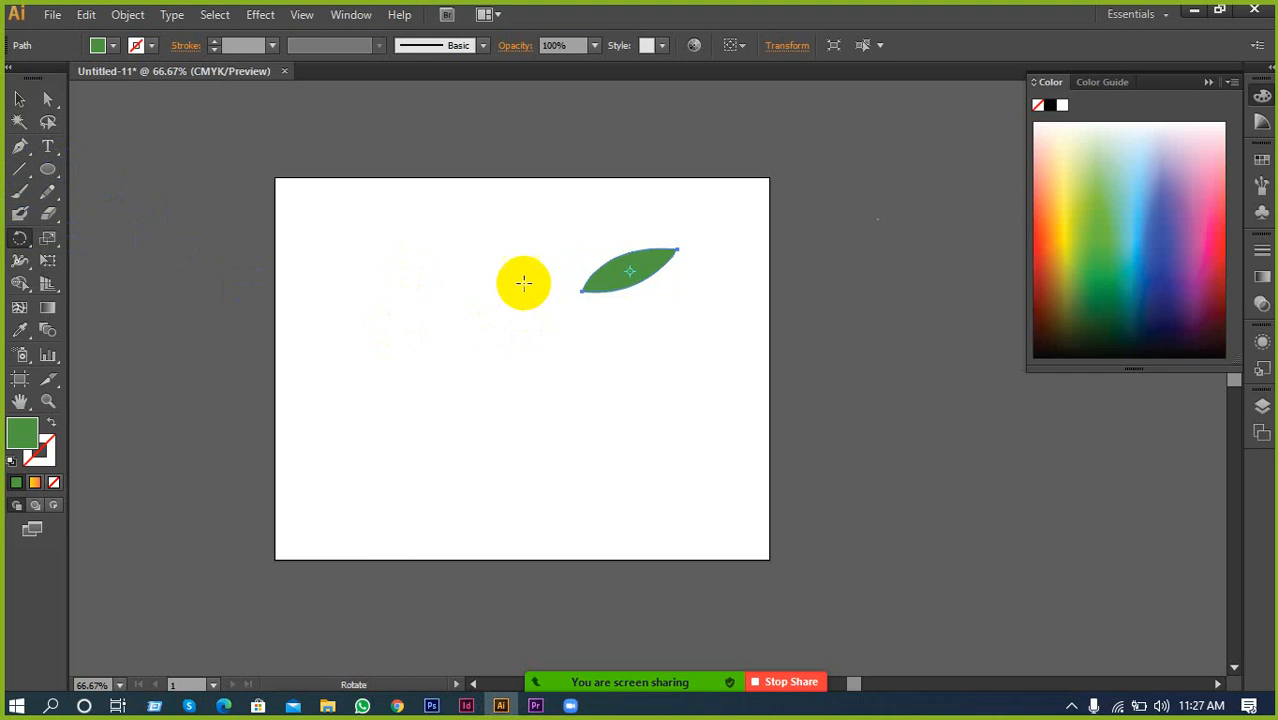
left_click(581, 290, "alt")
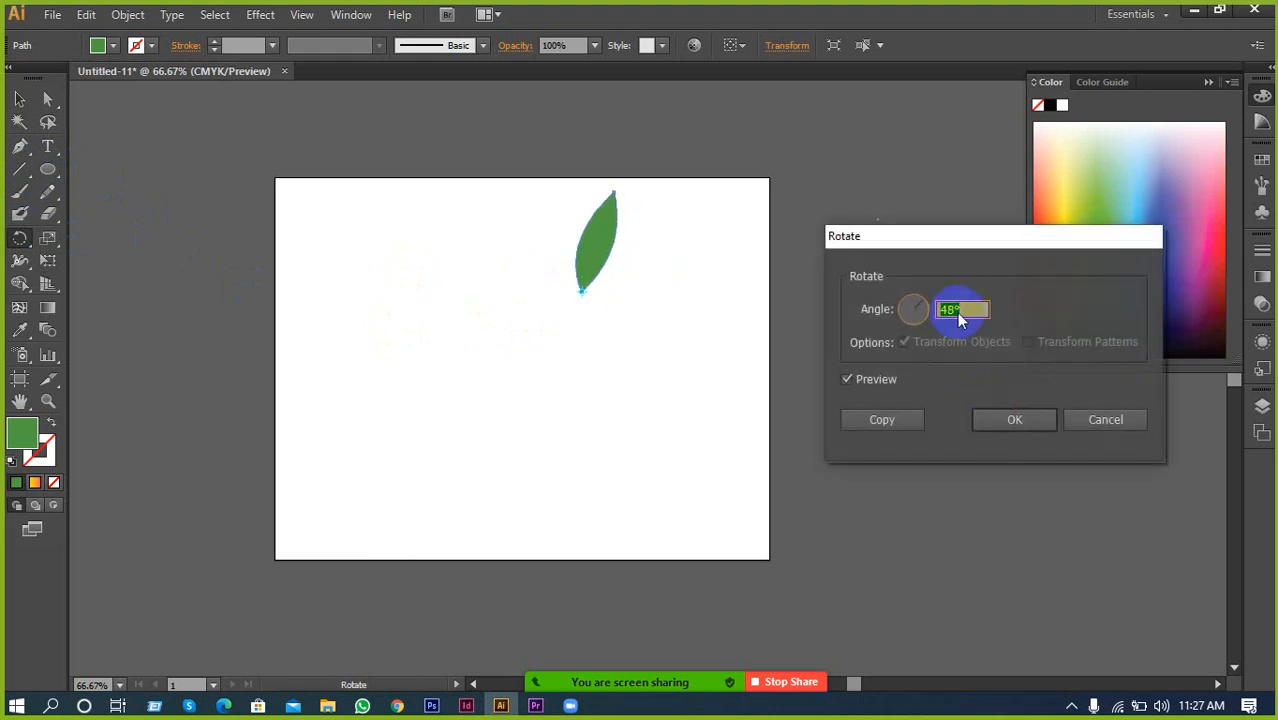
left_click(903, 423)
Repeat the rotated copy around the same tip until eight leaves form a full flower
key("ctrl+d")
key("ctrl+d")
key("ctrl+d")
key("ctrl+d")
key("ctrl+d")
key("ctrl+d")
key("ctrl+d")
key("ctrl+d")
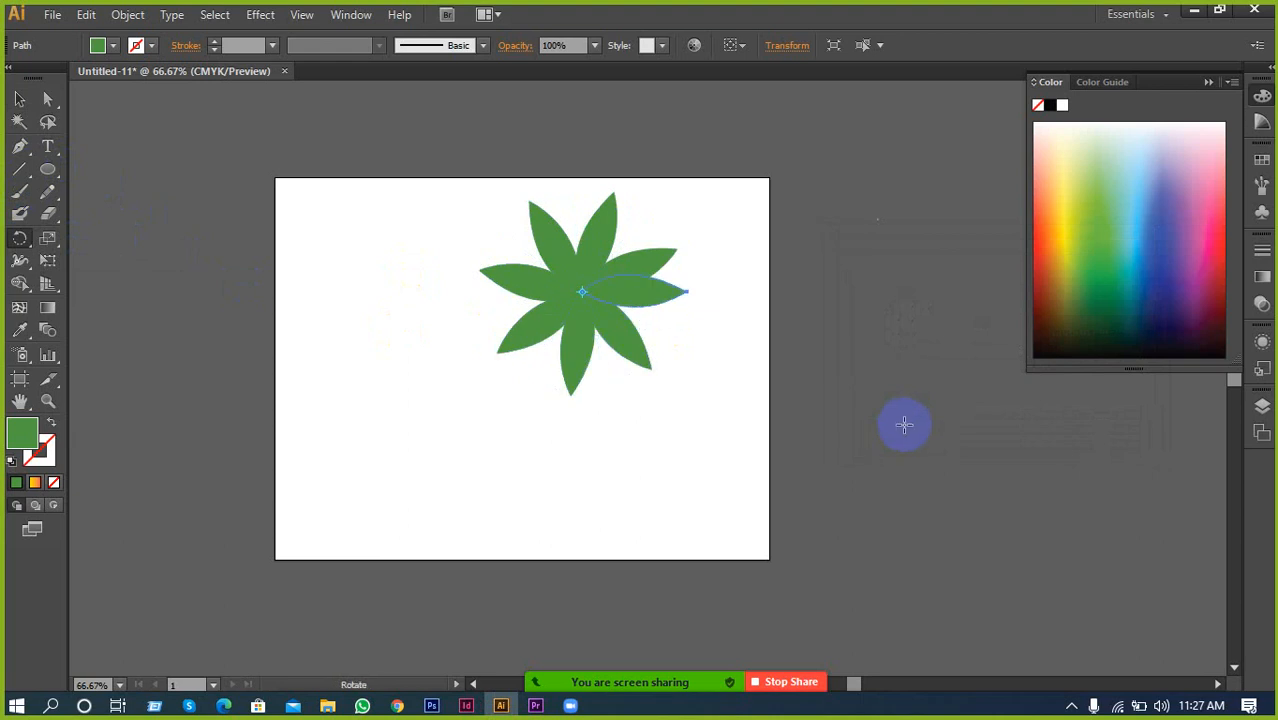
key("ctrl+plus")
key("ctrl+plus")
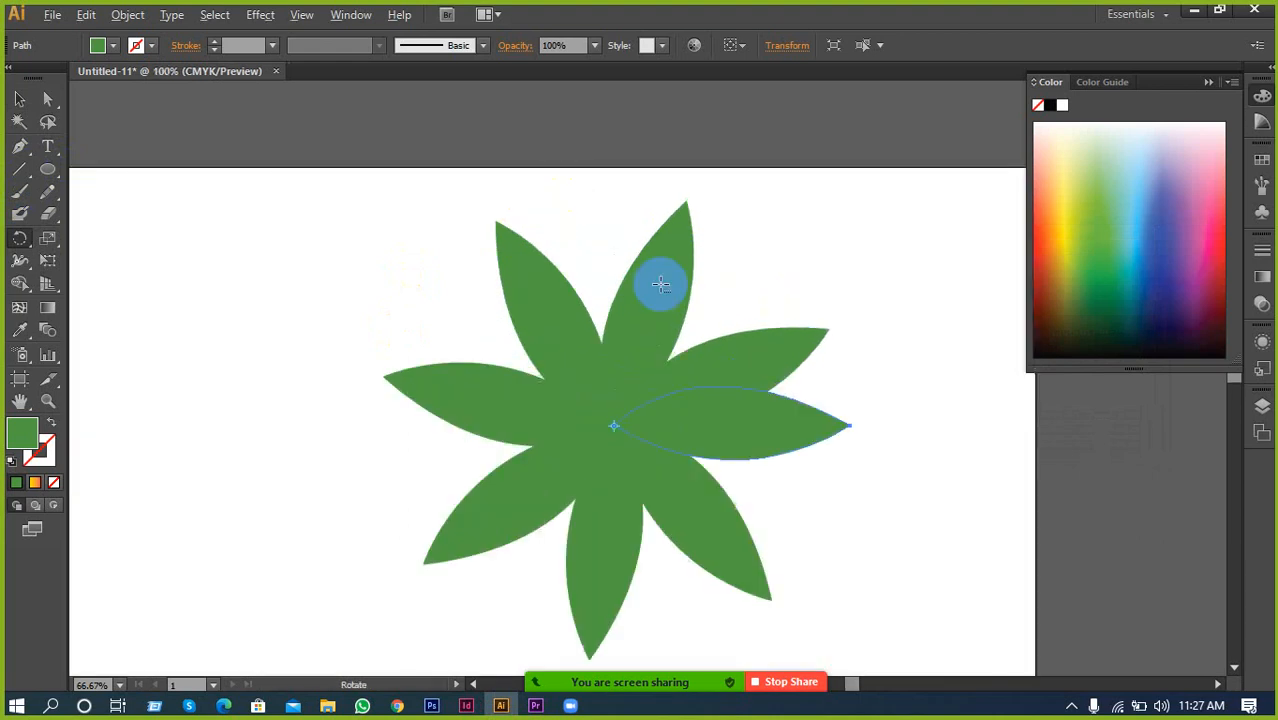
Recolour every other leaf of the flower in a lighter yellow-green
left_click(19, 100)
left_click(470, 416)
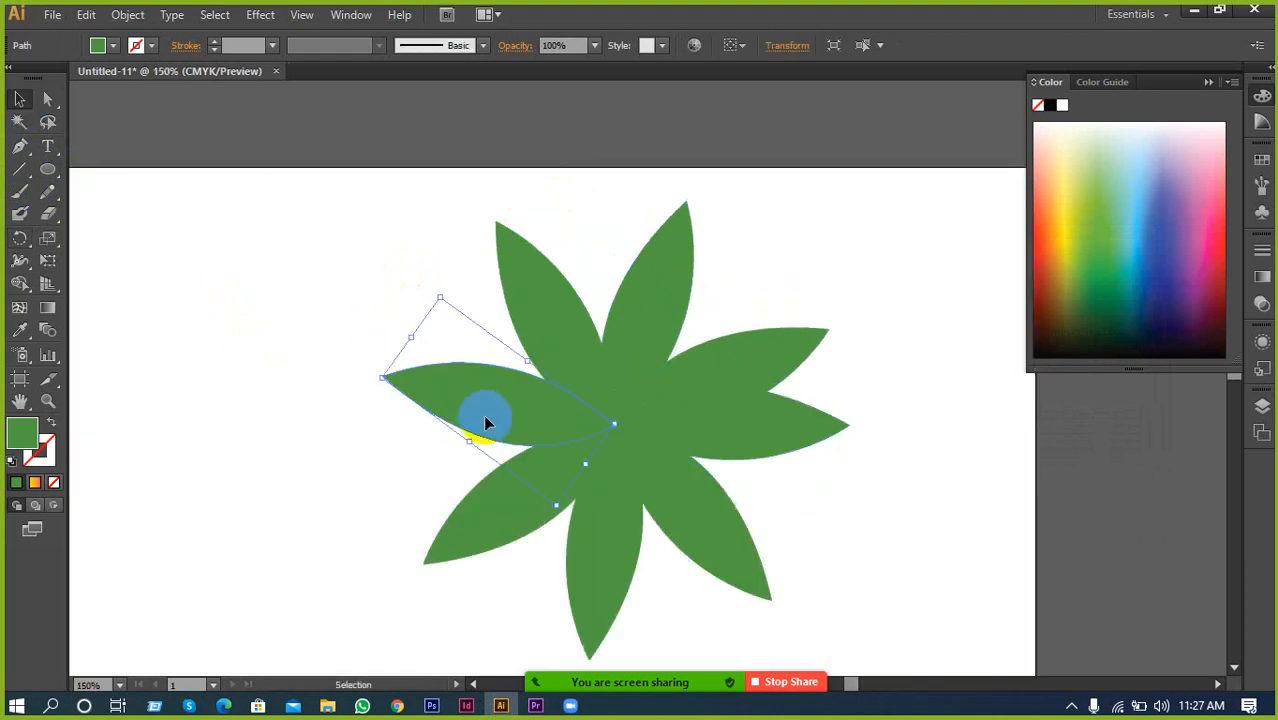
left_click(599, 562, "shift")
left_click(735, 444, "shift")
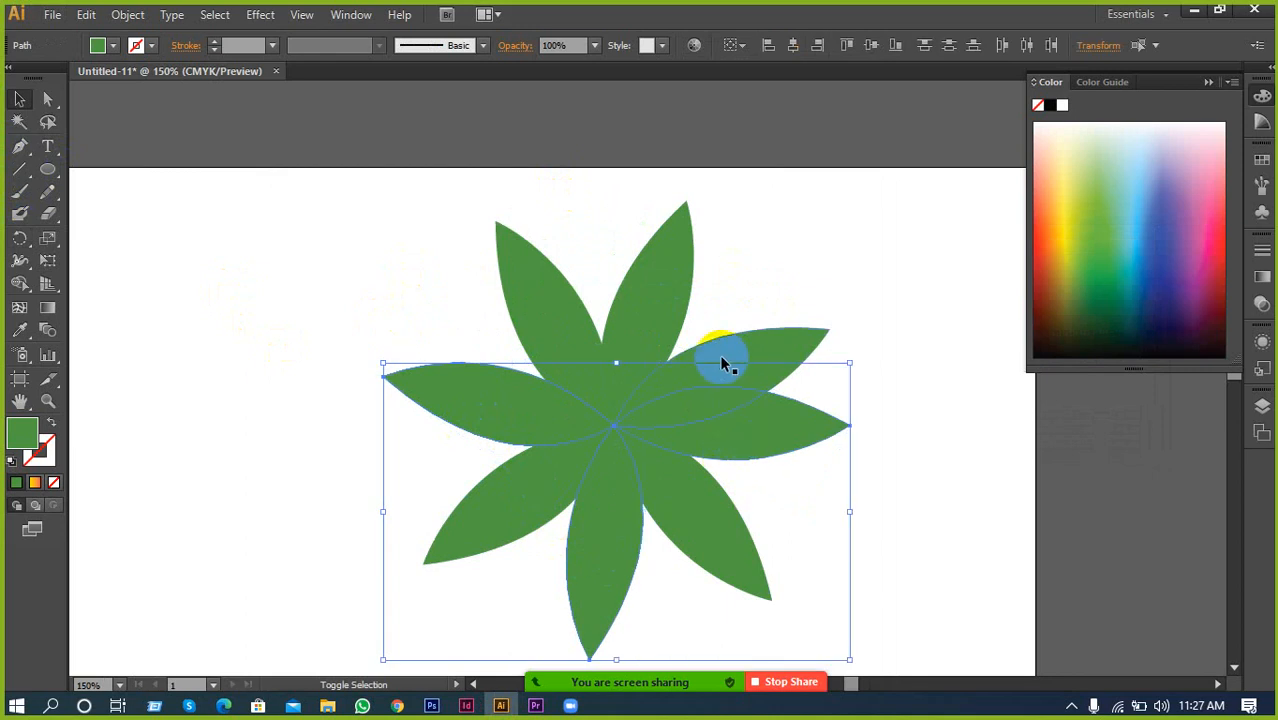
left_click(660, 308, "shift")
left_click(1080, 253)
left_click(913, 320)
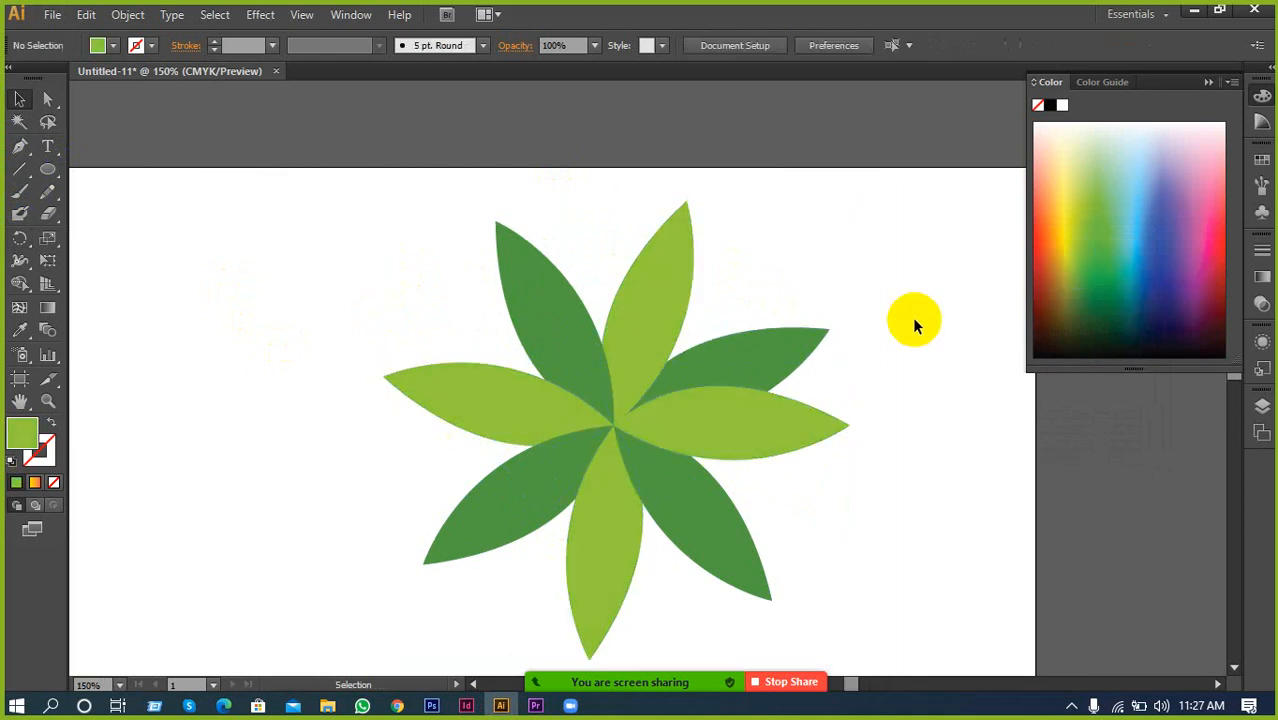
Subtract the four overlaps between the leaves in the flower's lower half with the Shape Builder tool
left_click_drag(268, 143, 768, 524)
scroll(768, 530, "down", 1)
scroll(451, 428, "up", 1)
scroll(564, 342, "up", 2)
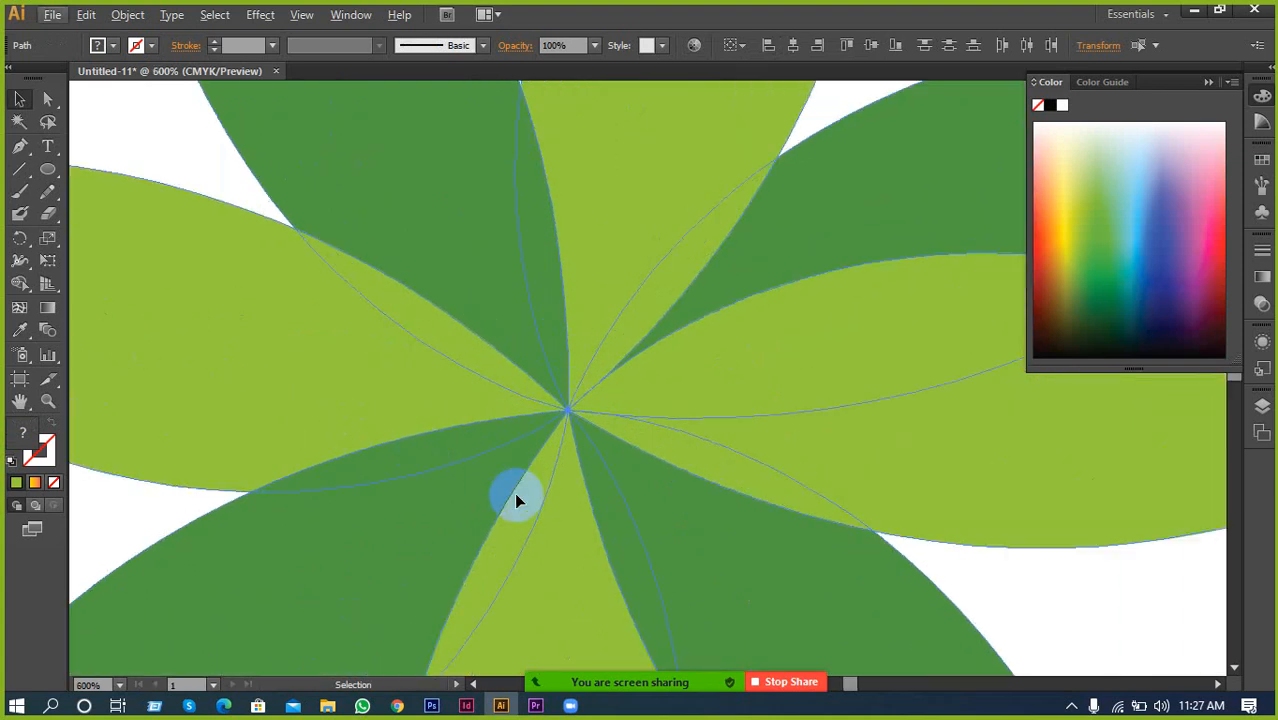
left_click(17, 286)
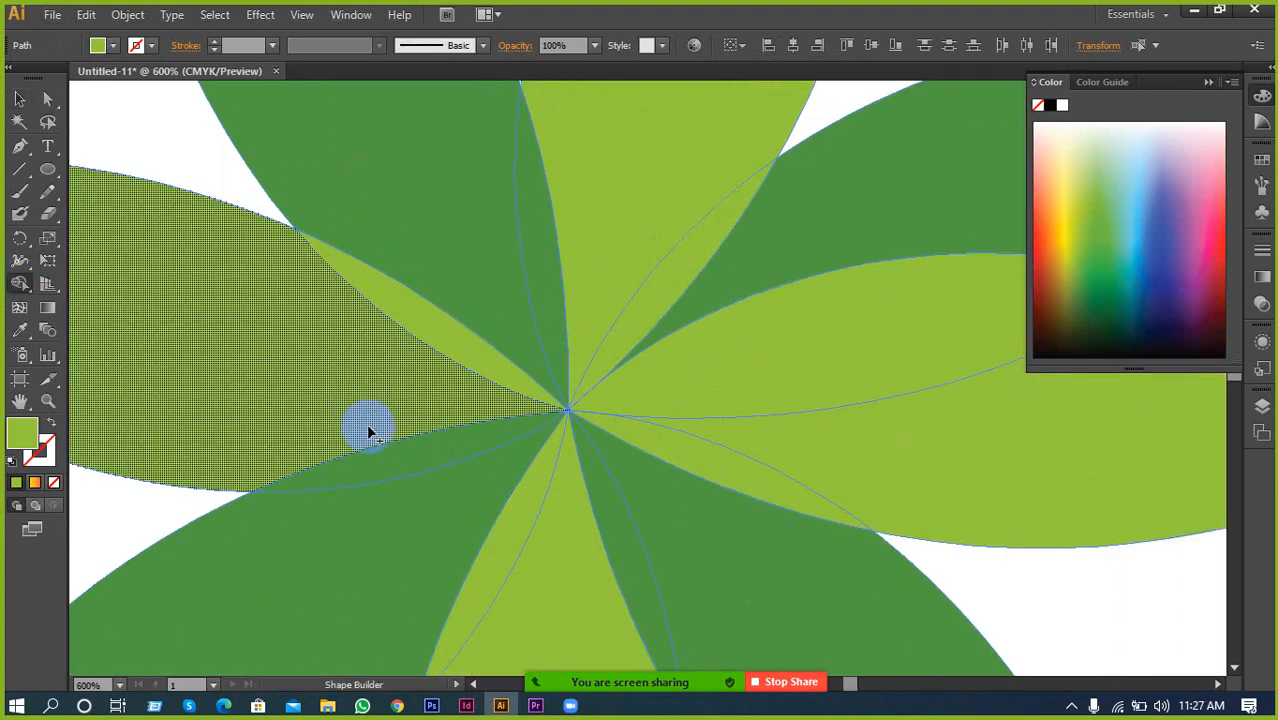
left_click(391, 452, "alt")
left_click(512, 516, "alt")
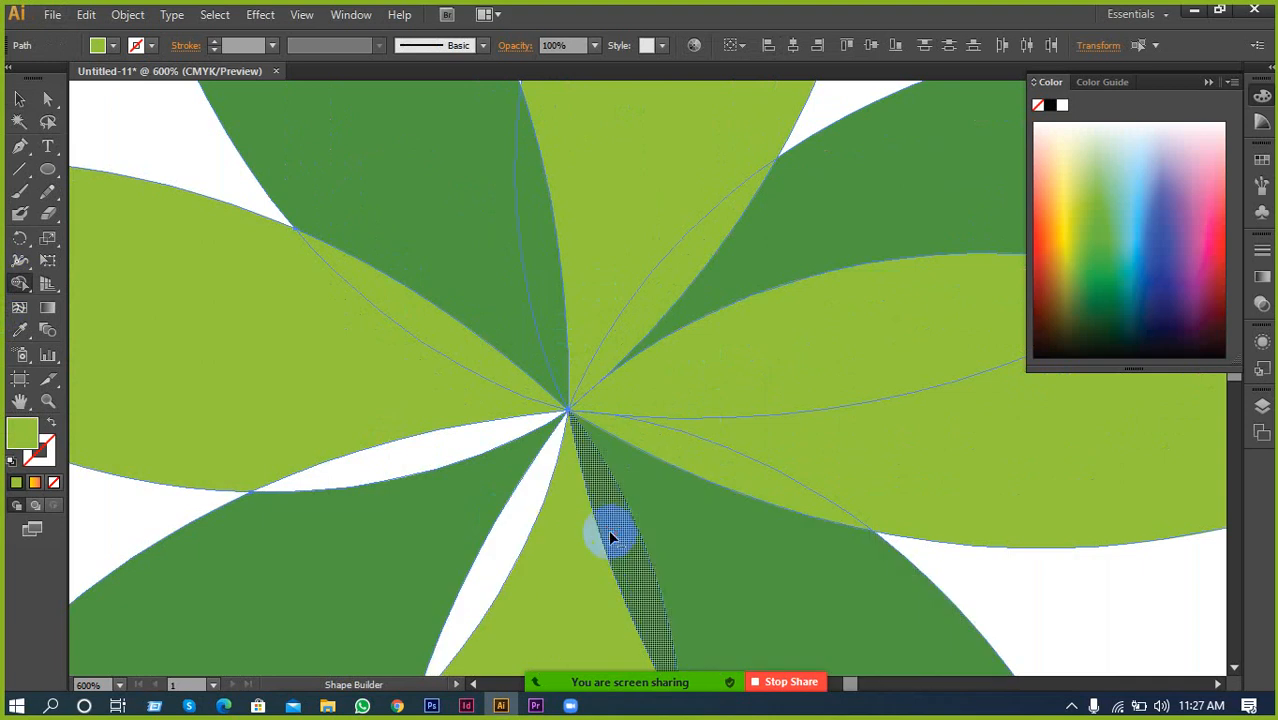
left_click(608, 529, "alt")
left_click(685, 450, "alt")
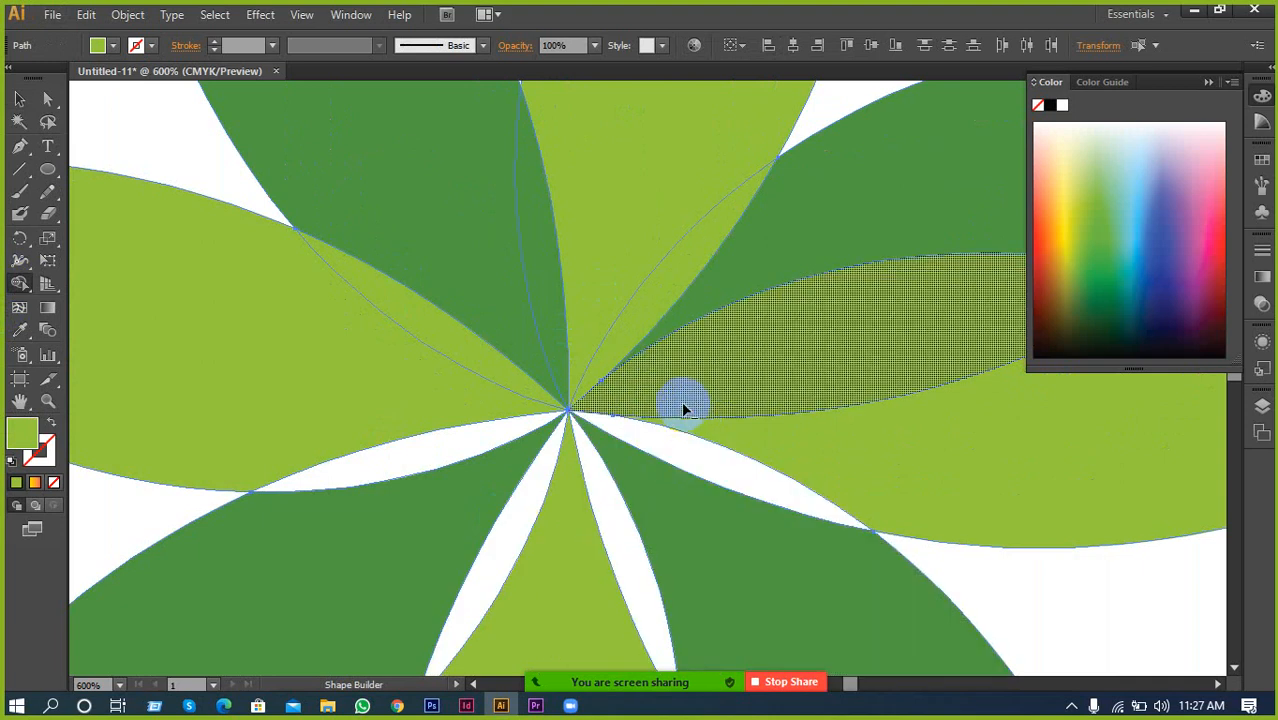
Subtract the three narrow overlaps beside the two upper leaves with the Shape Builder tool and deselect the flower
left_click(613, 357, "alt")
left_click(545, 333, "alt")
left_click(480, 352, "alt")
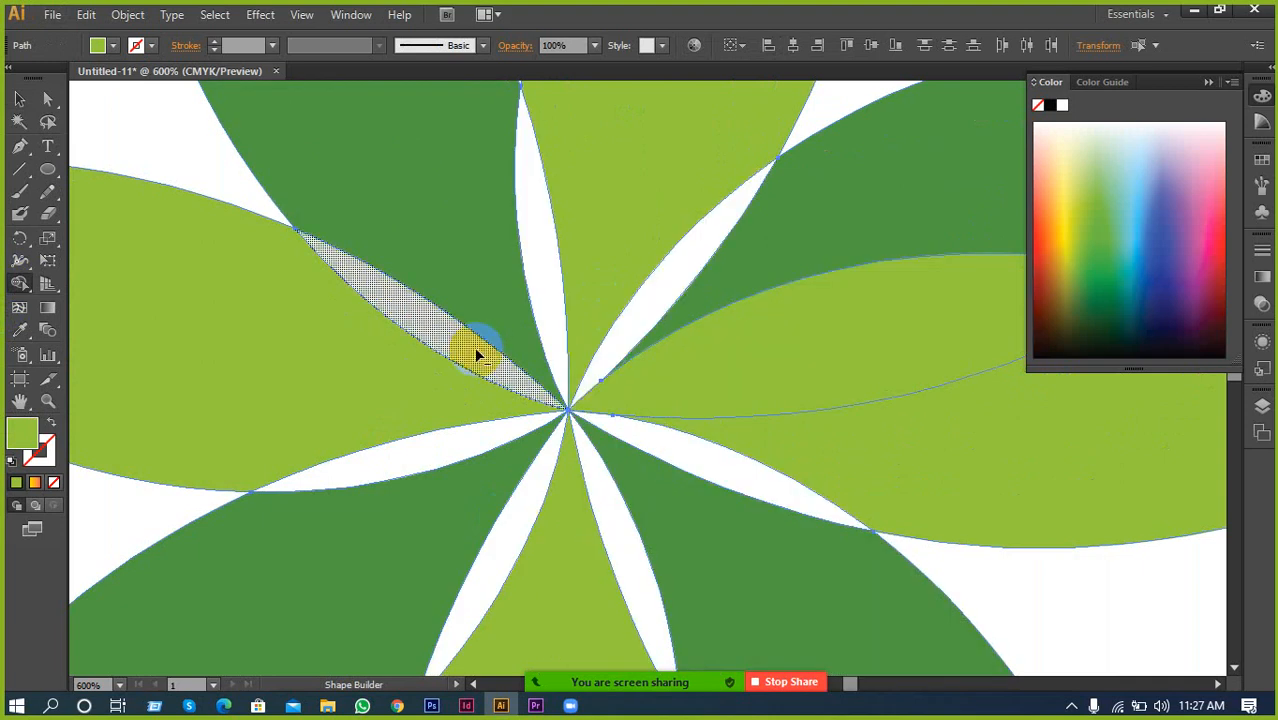
left_click(19, 100)
left_click(94, 114)
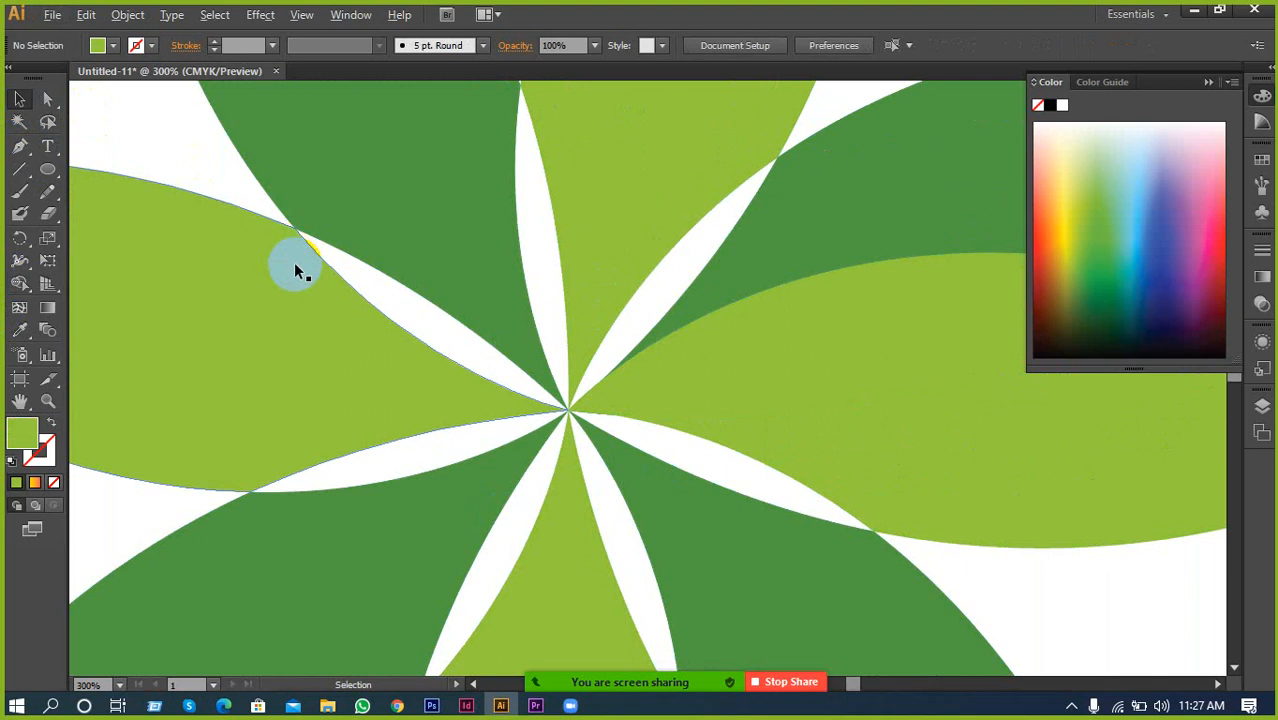
scroll(300, 268, "down", 2)
left_click_drag(180, 340, 296, 400)
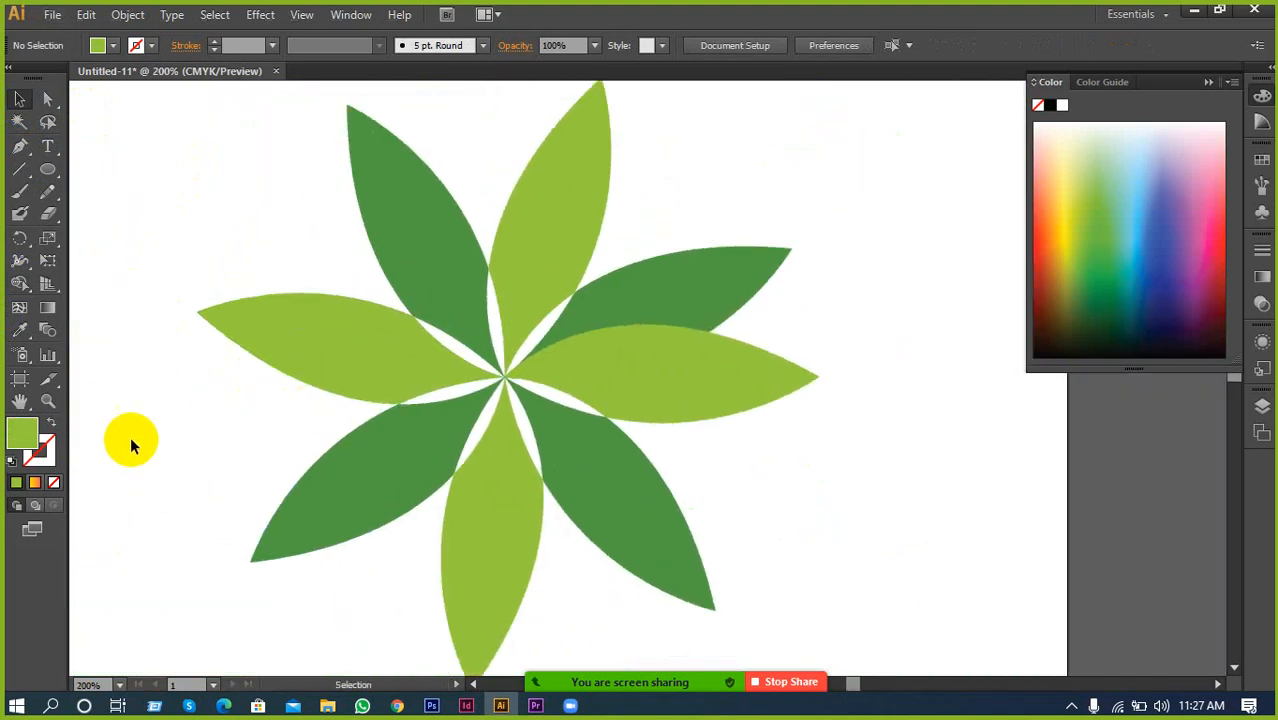
scroll(127, 438, "up", 1)
scroll(205, 430, "down", 1)
left_click_drag(283, 207, 913, 537)
scroll(585, 434, "up", 1)
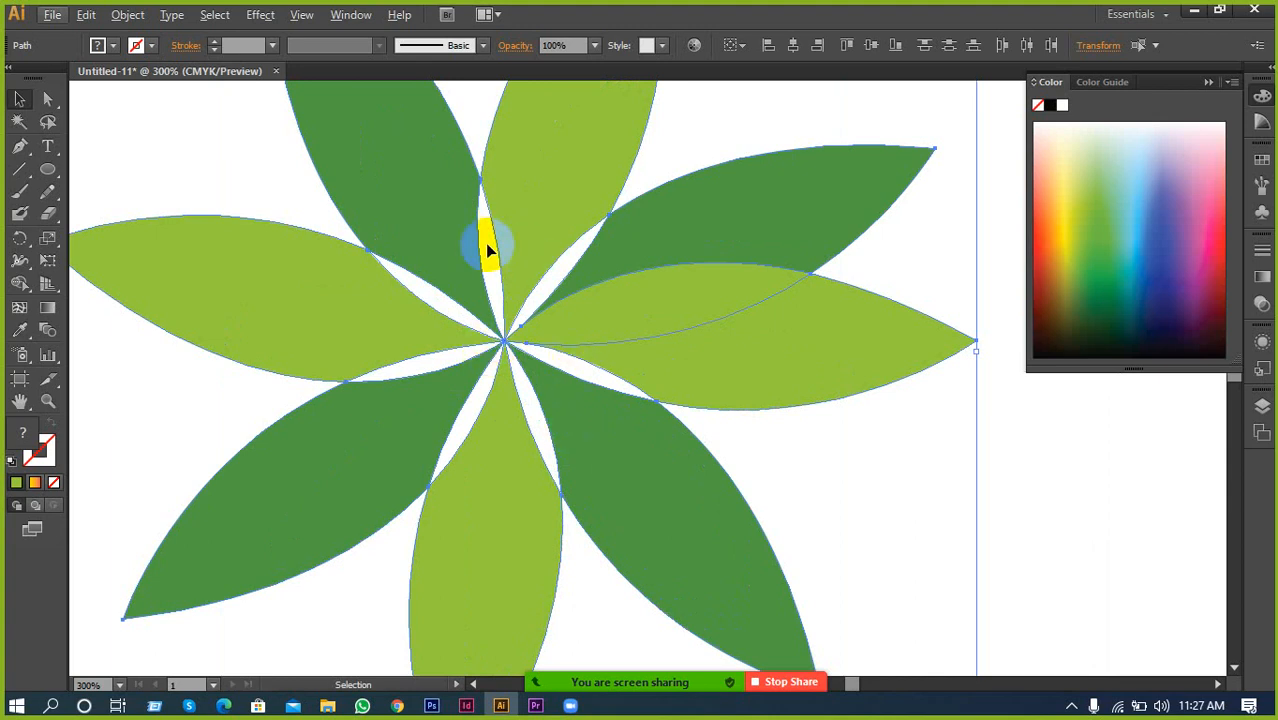
left_click(362, 372)
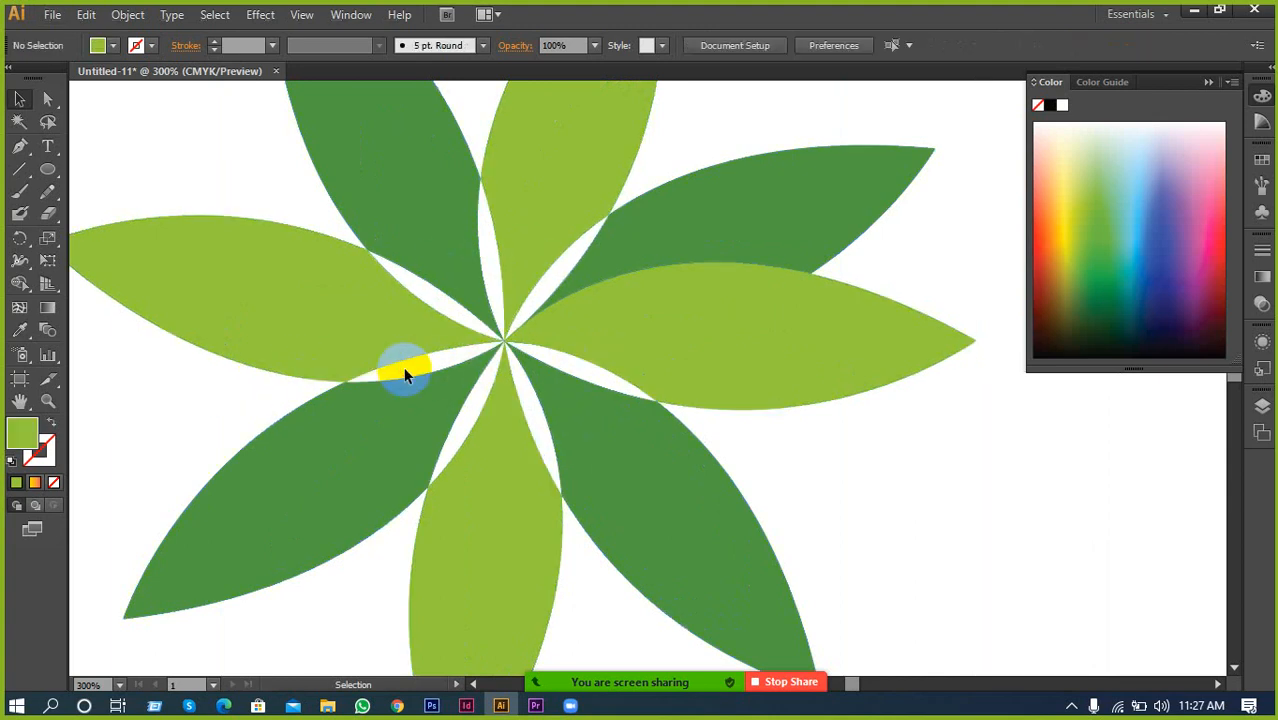
left_click_drag(380, 267, 846, 606)
key("ctrl+z")
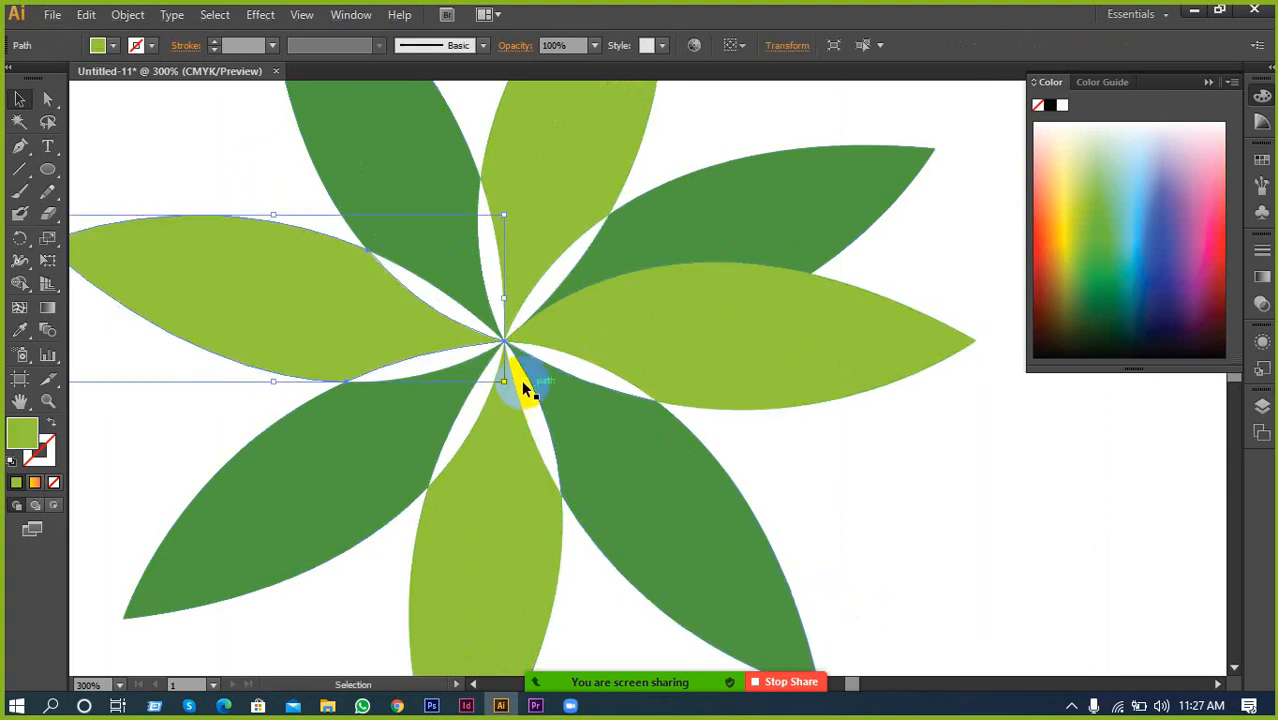
Fill the seven white gaps between the leaves with dark red using the Shape Builder tool
left_click_drag(224, 162, 905, 495)
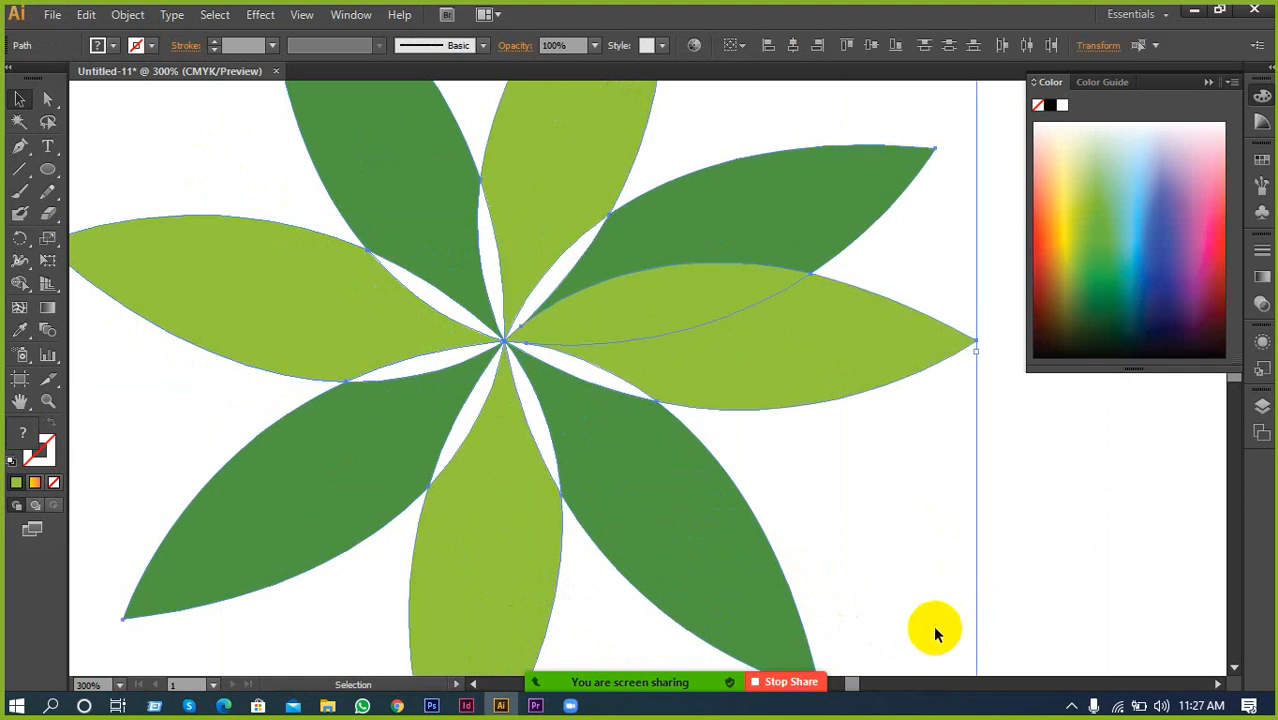
left_click(18, 285)
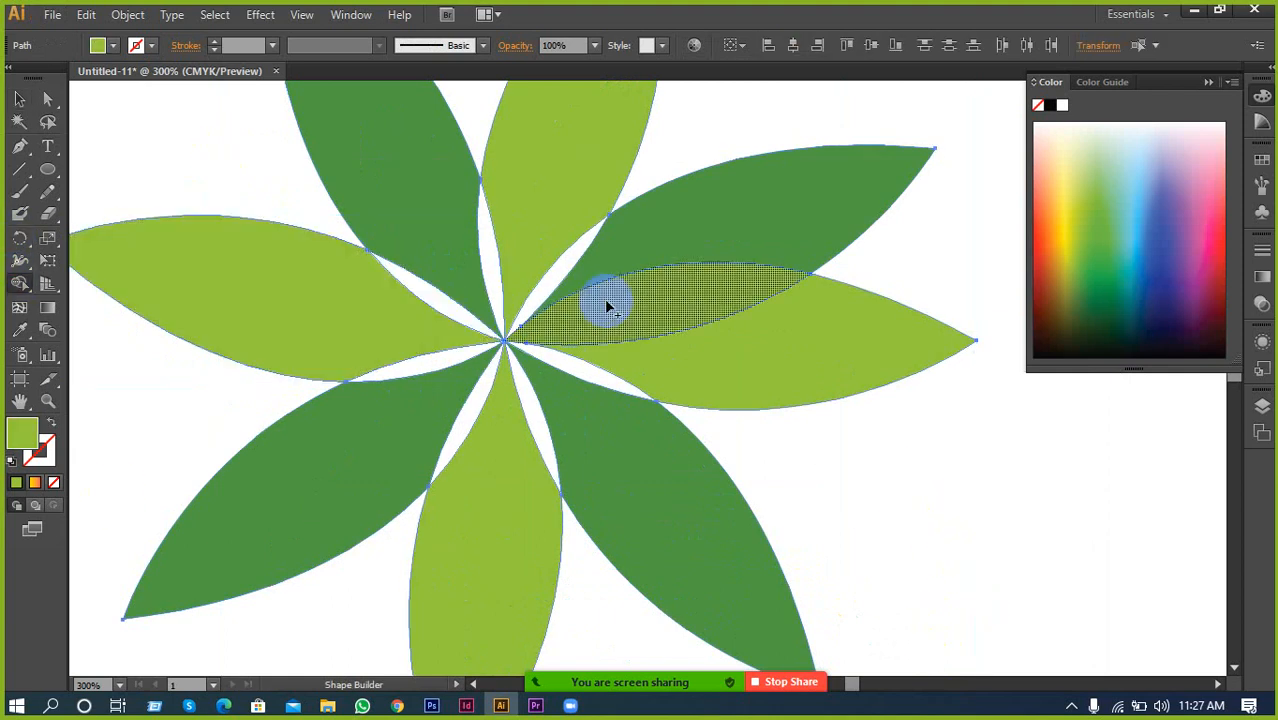
left_click(1046, 255)
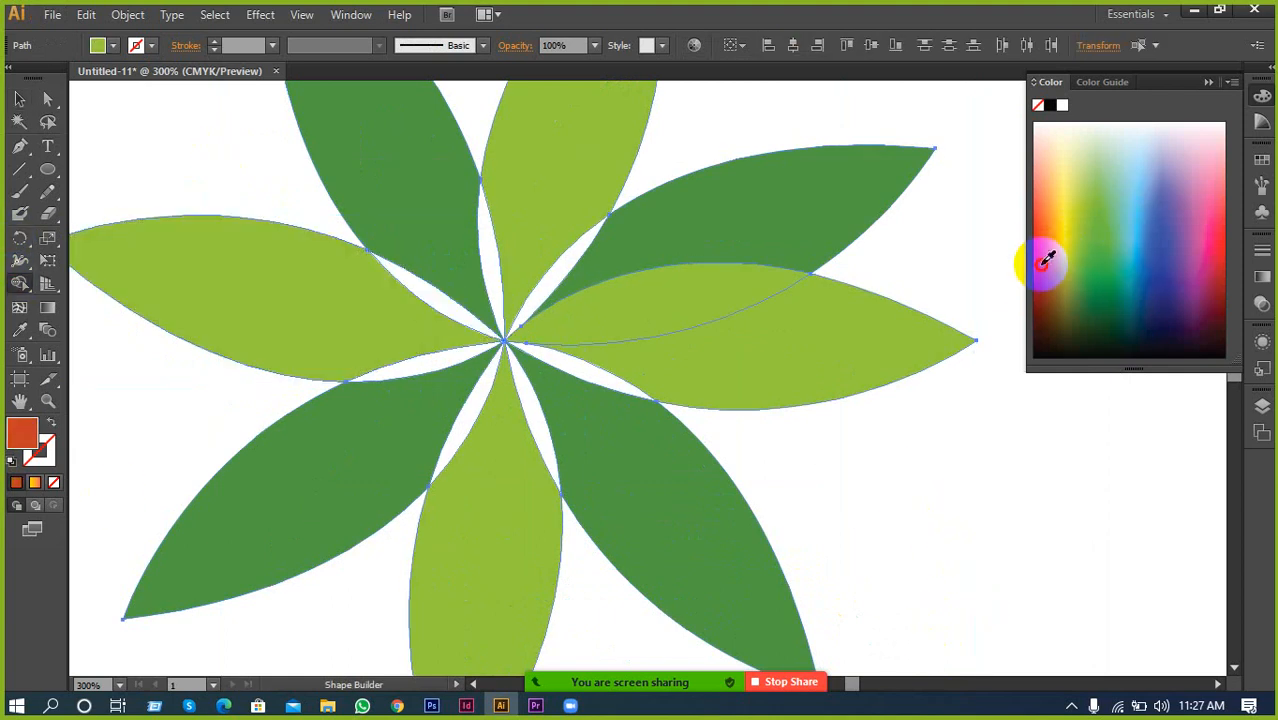
left_click(411, 256)
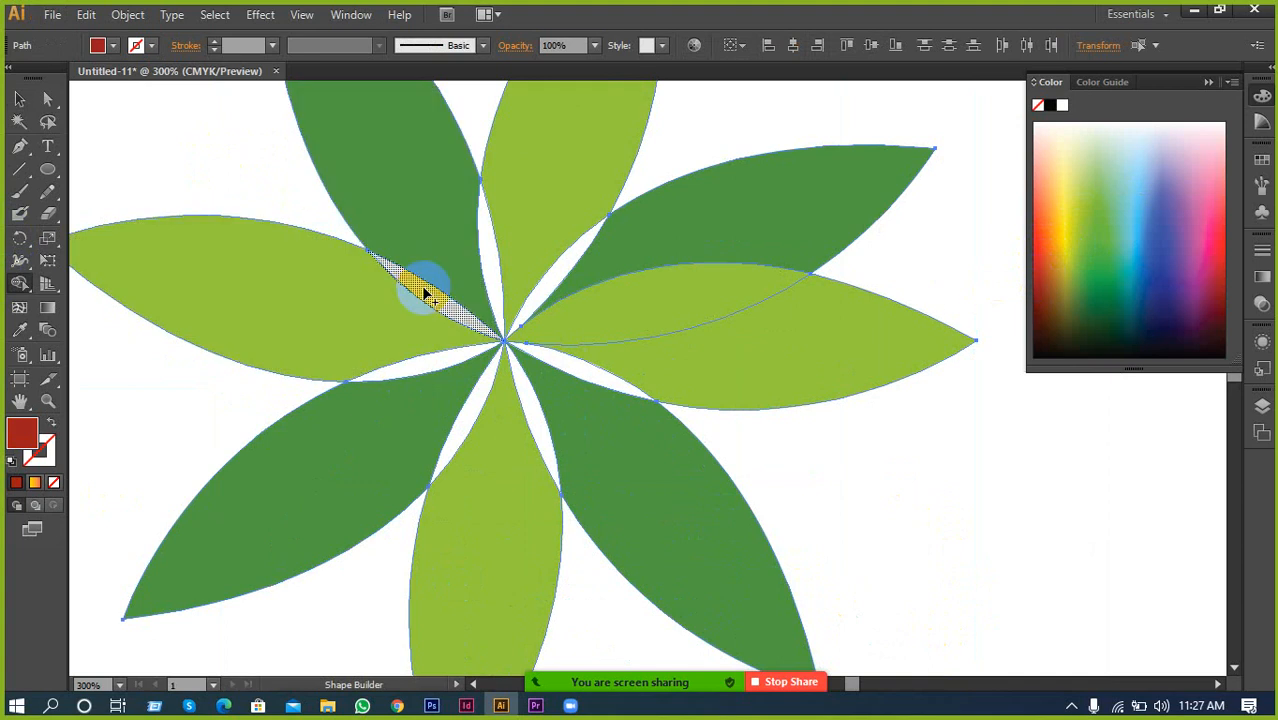
left_click(432, 368)
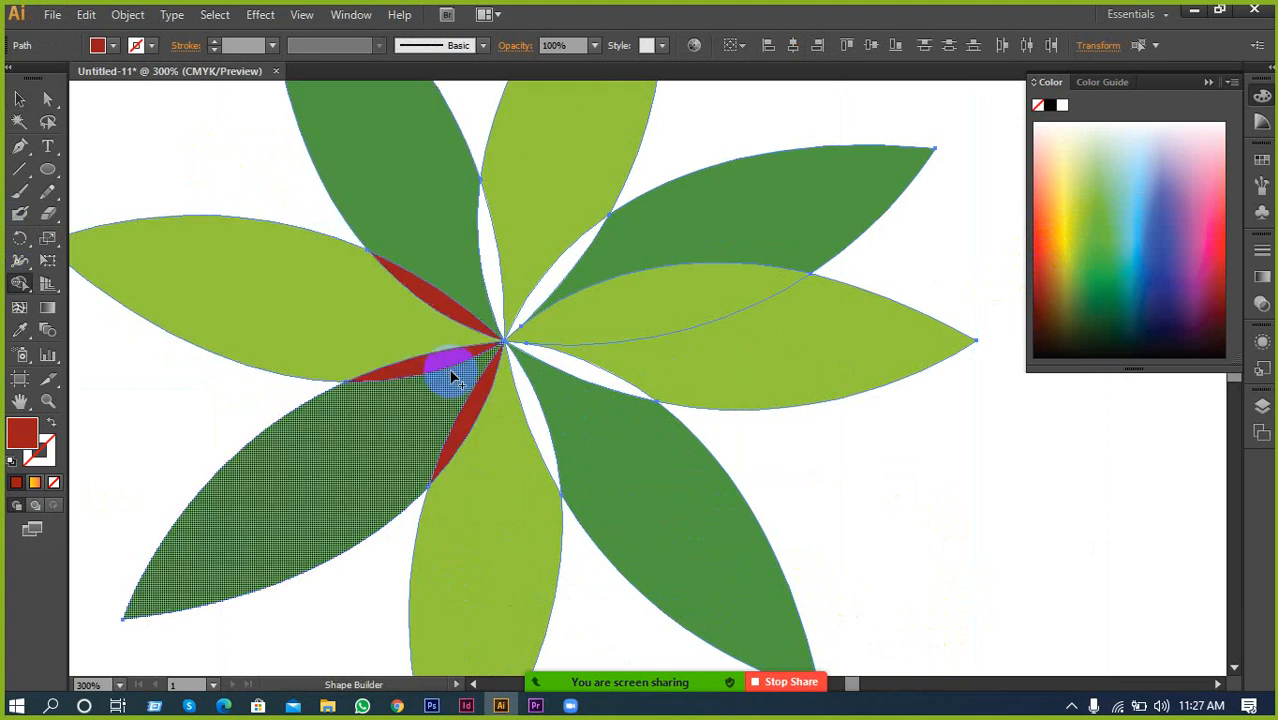
left_click(512, 366)
left_click(533, 305)
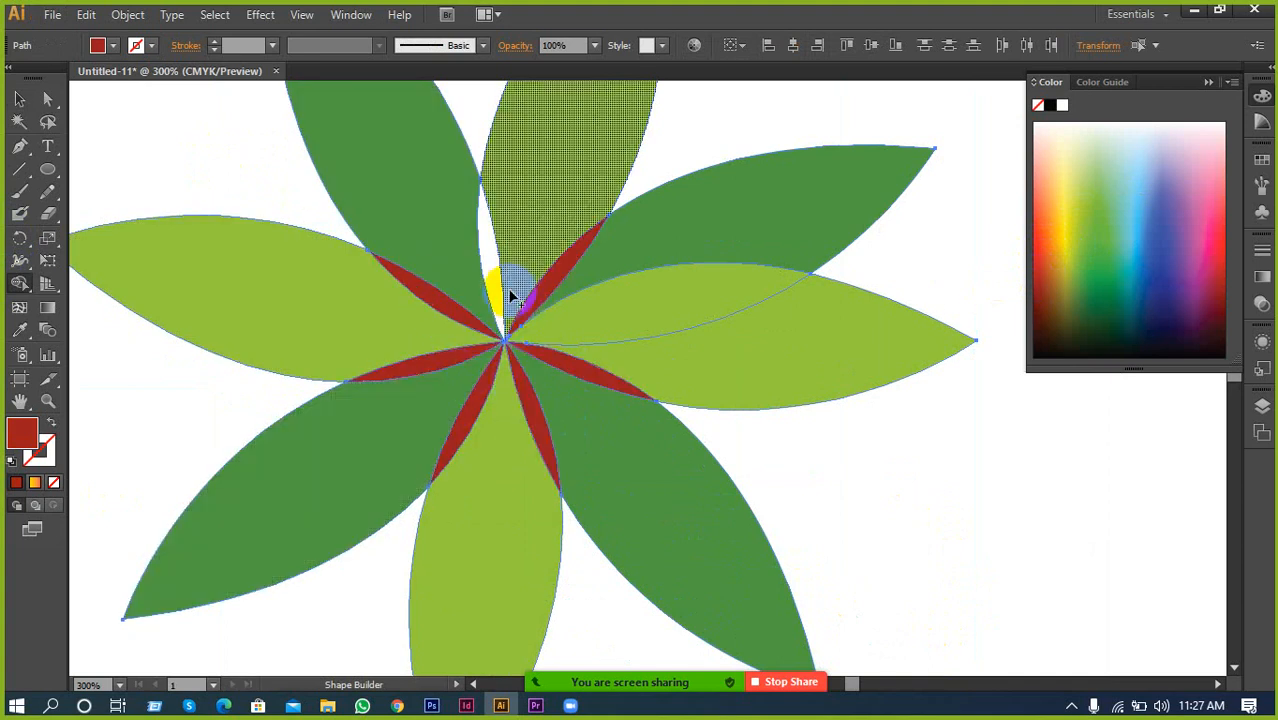
left_click(496, 285)
left_click(31, 97)
left_click(128, 131)
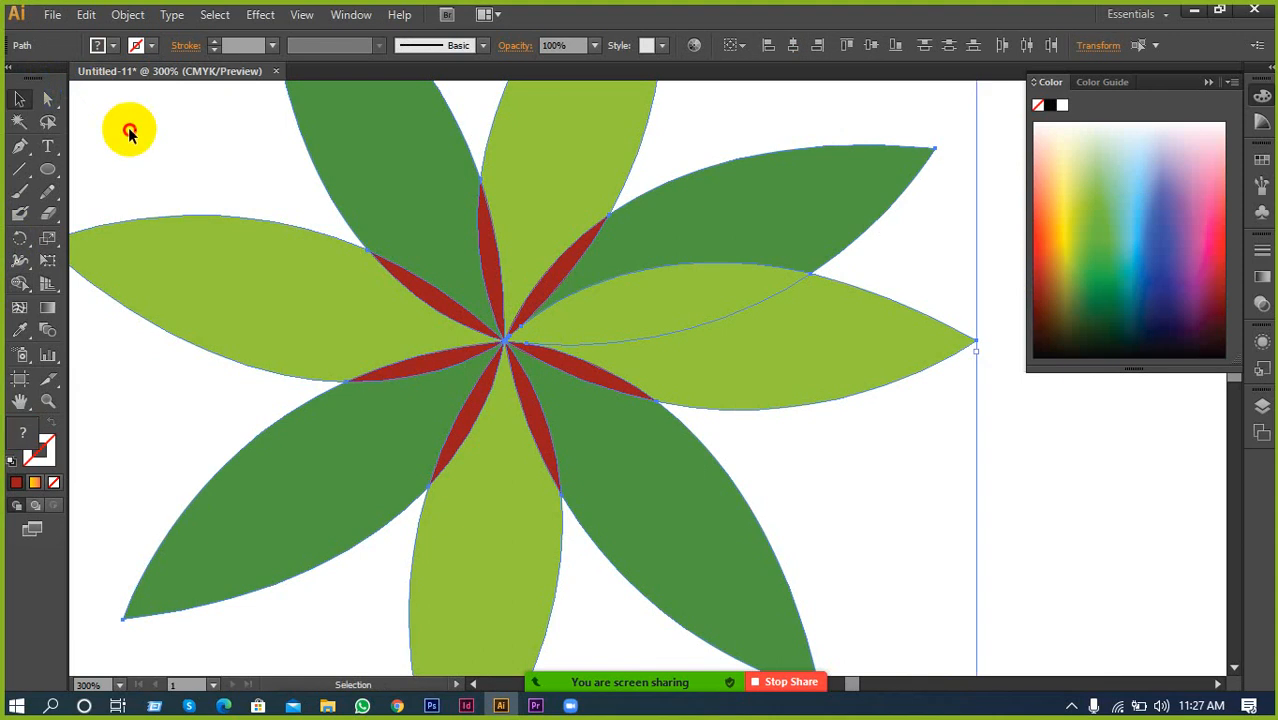
Remove the four dark green leaves from the flower with the Shape Builder tool, keeping the light green leaves and red slivers
scroll(151, 189, "up", 1)
scroll(160, 198, "down", 1)
scroll(165, 205, "down", 1)
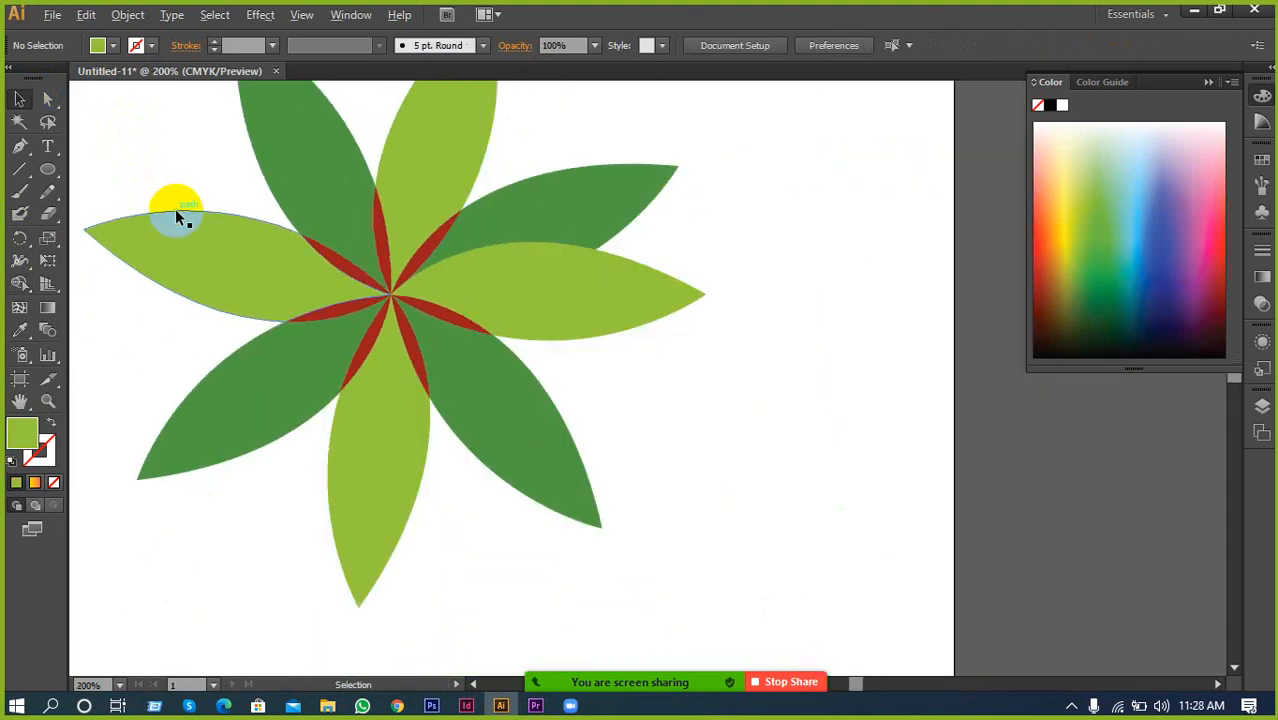
scroll(300, 240, "down", 1)
left_click_drag(347, 240, 662, 448)
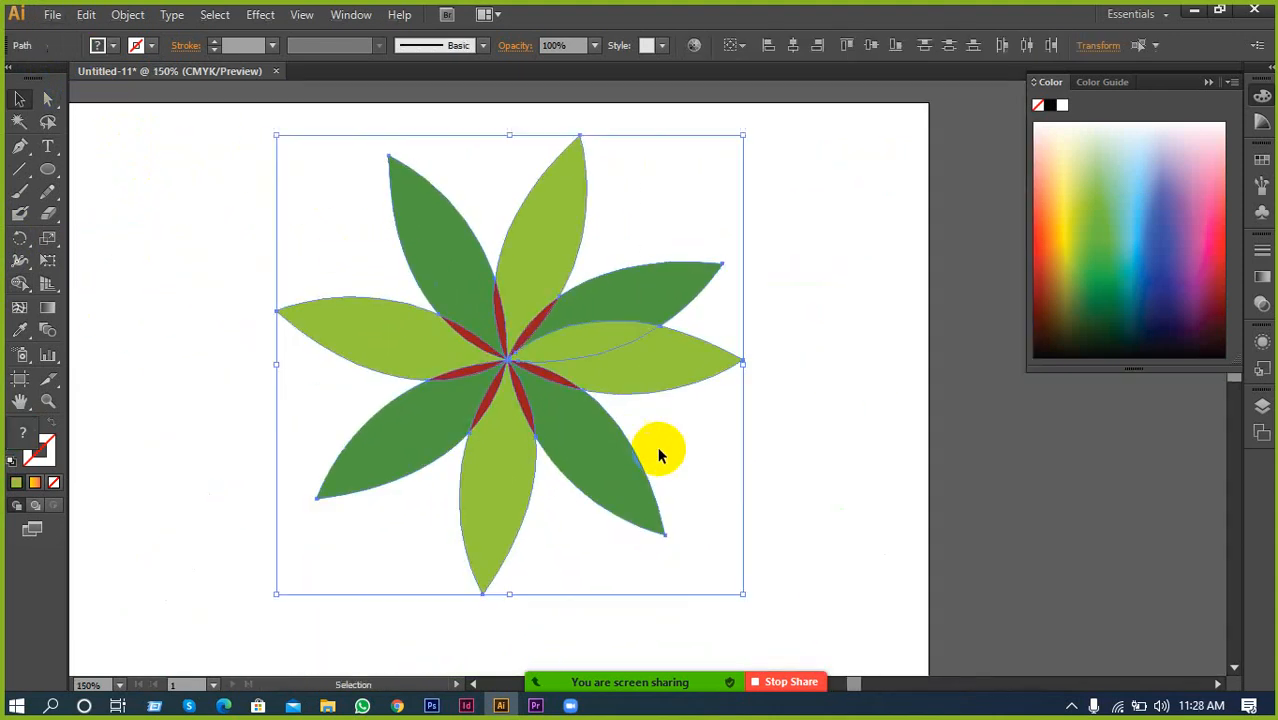
scroll(556, 365, "up", 1)
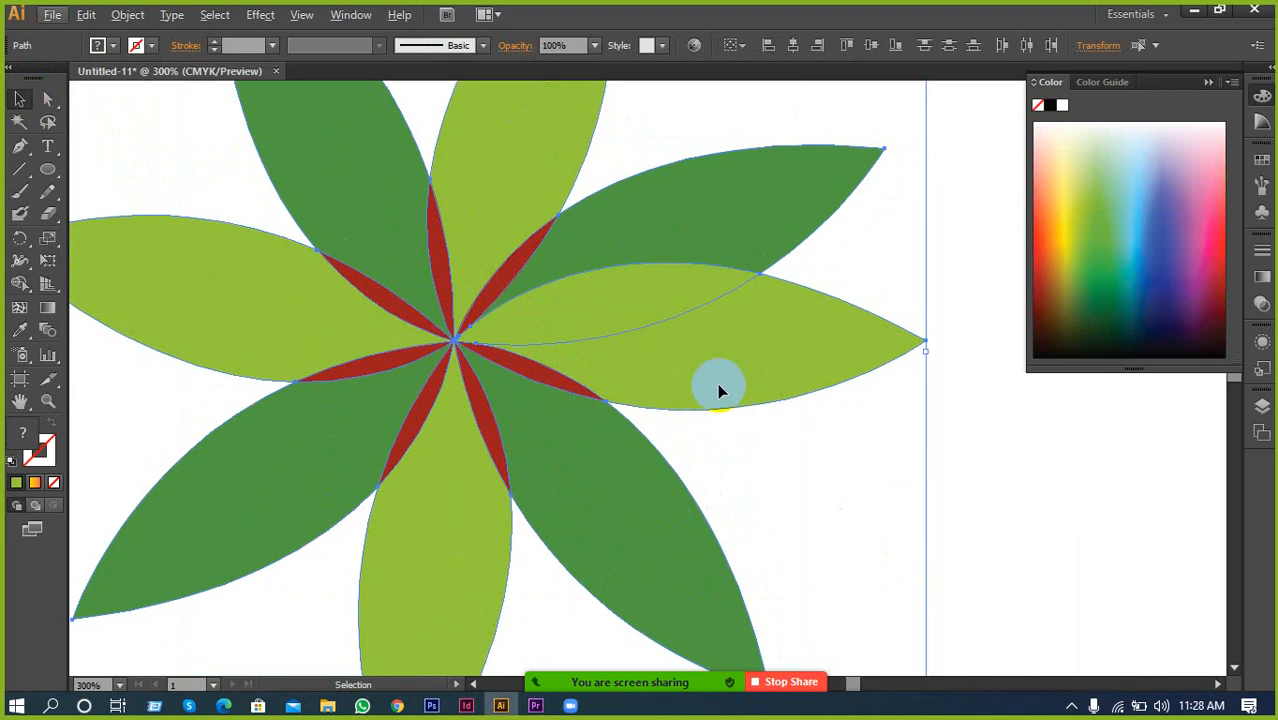
left_click(788, 444)
left_click(693, 478)
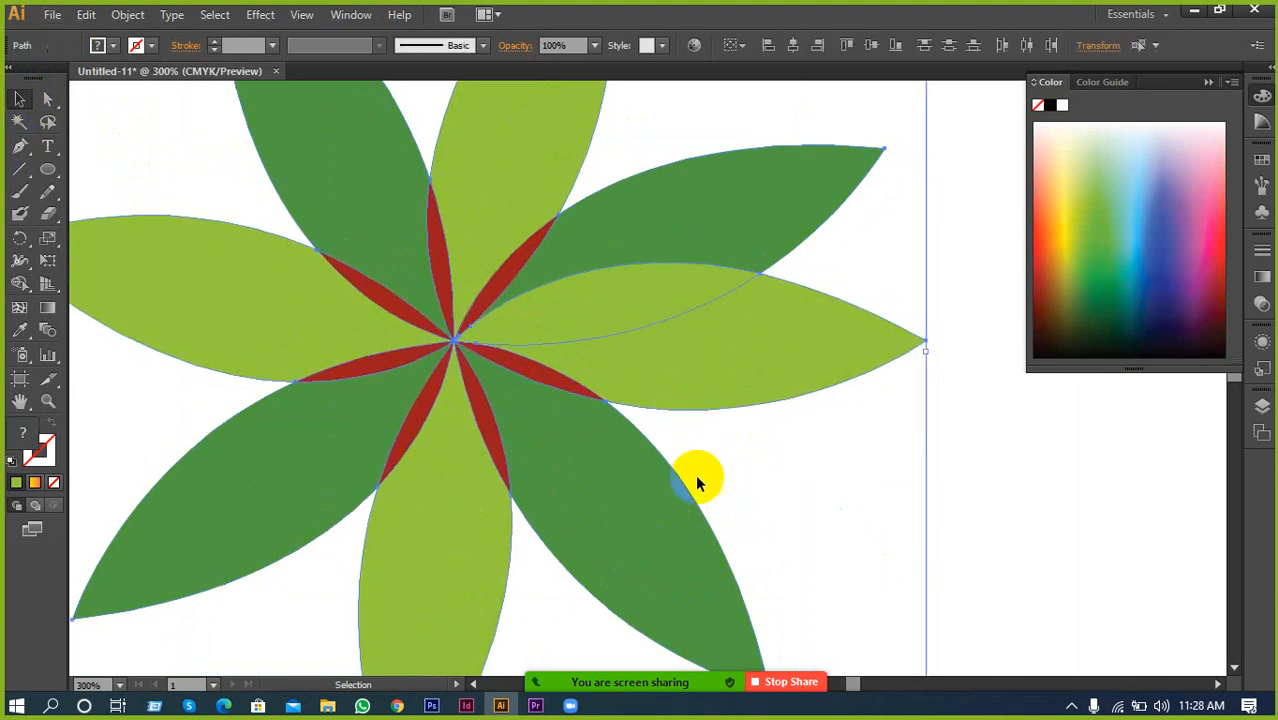
scroll(652, 406, "down", 1)
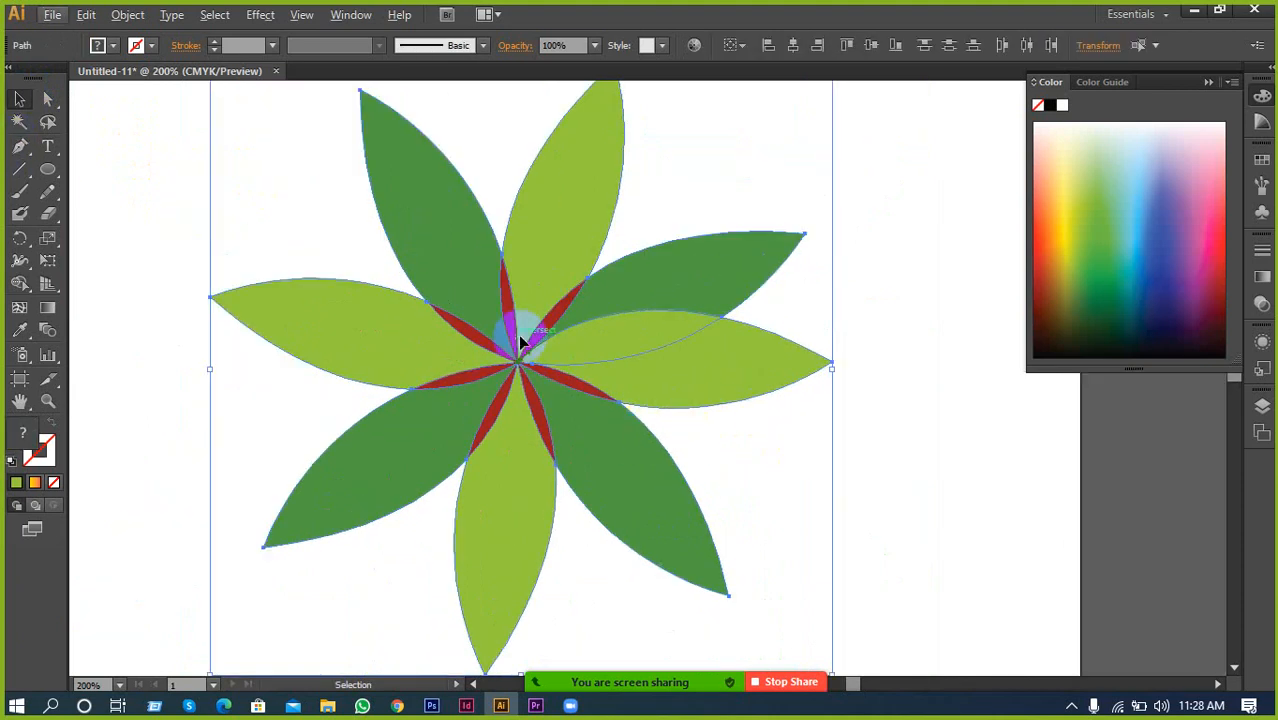
left_click(19, 283)
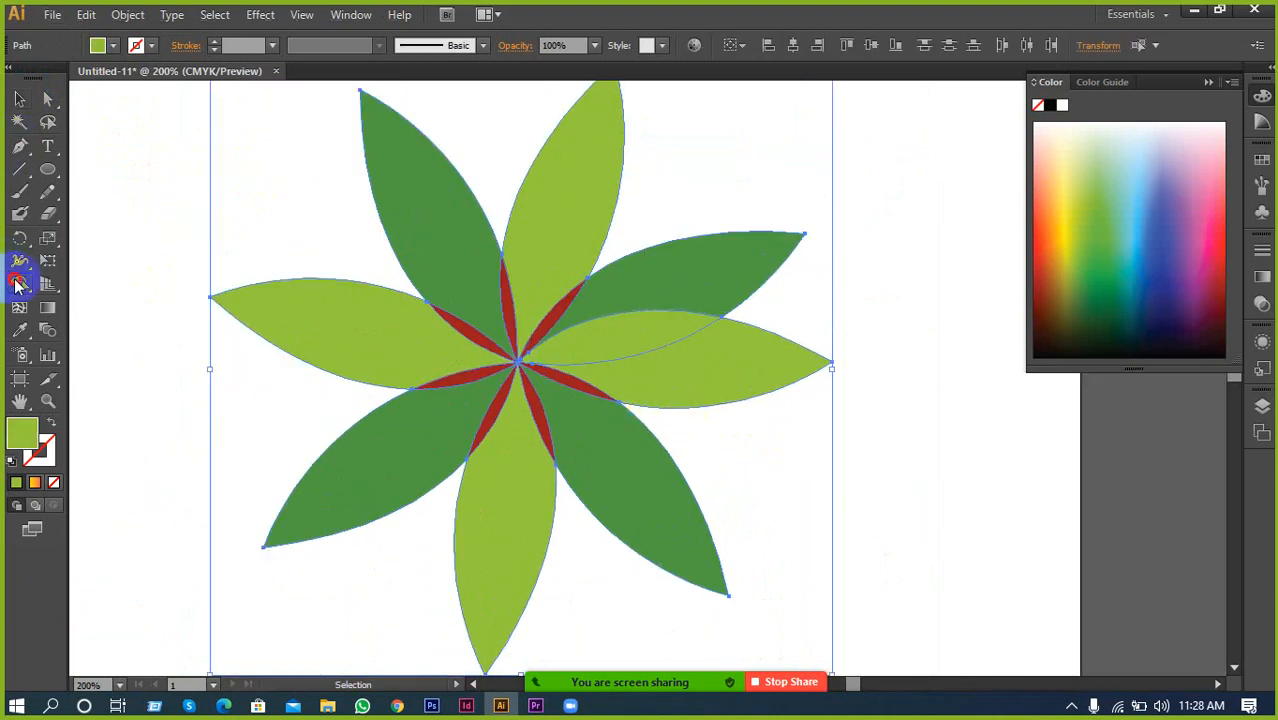
mouse_move(464, 312)
left_mouse_down()
mouse_move(508, 314)
mouse_move(482, 292)
left_mouse_up()
left_click(468, 293, "alt")
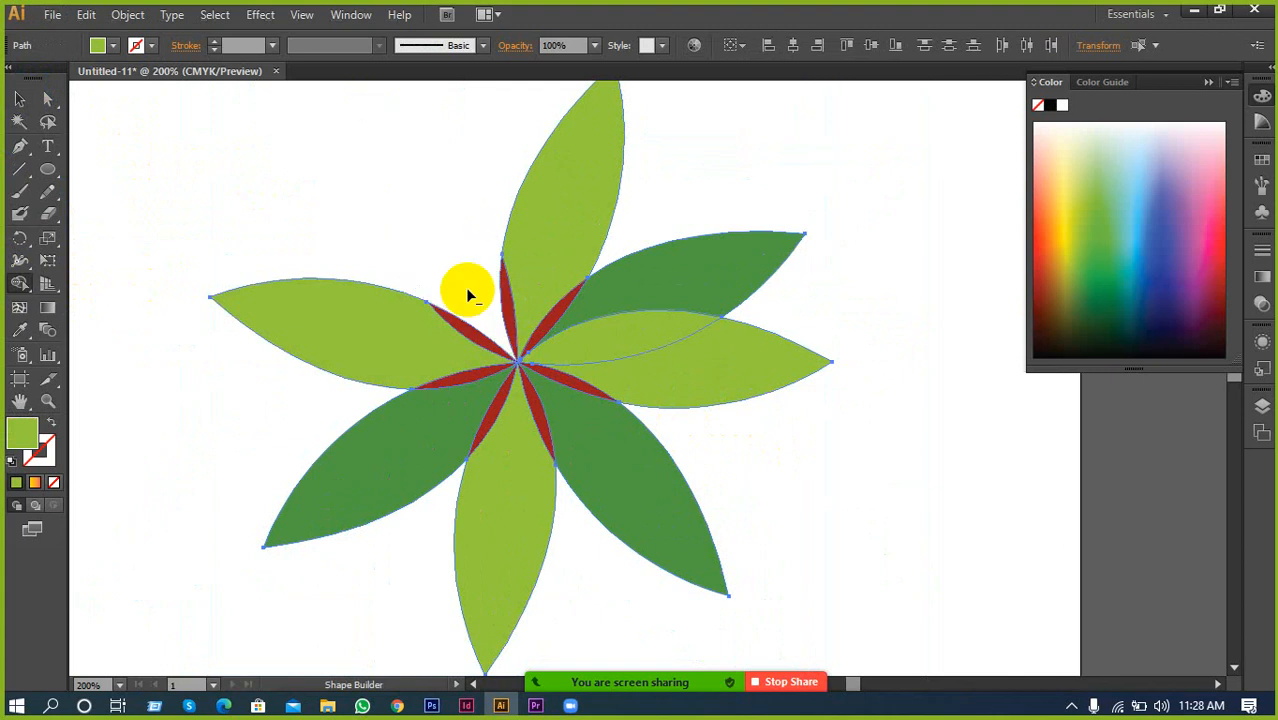
left_click(601, 484, "alt")
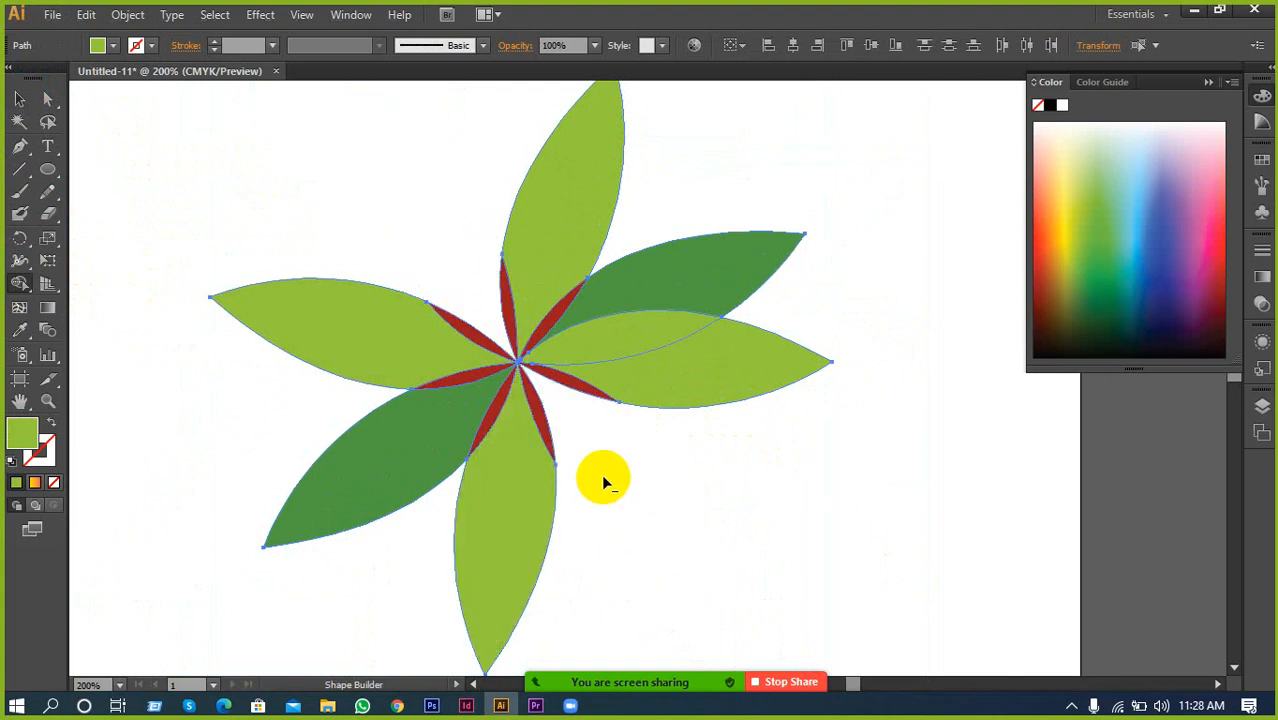
left_click(366, 473, "alt")
left_click(677, 310, "alt")
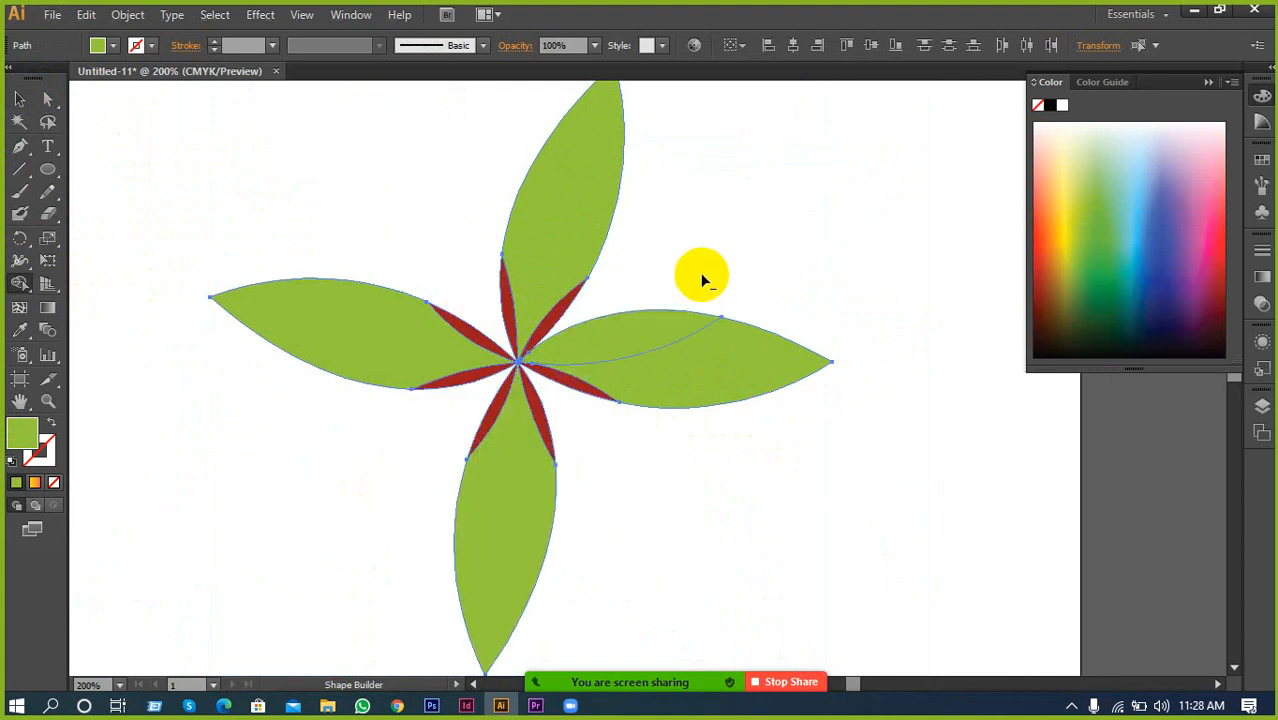
left_click(24, 100)
left_click(342, 248)
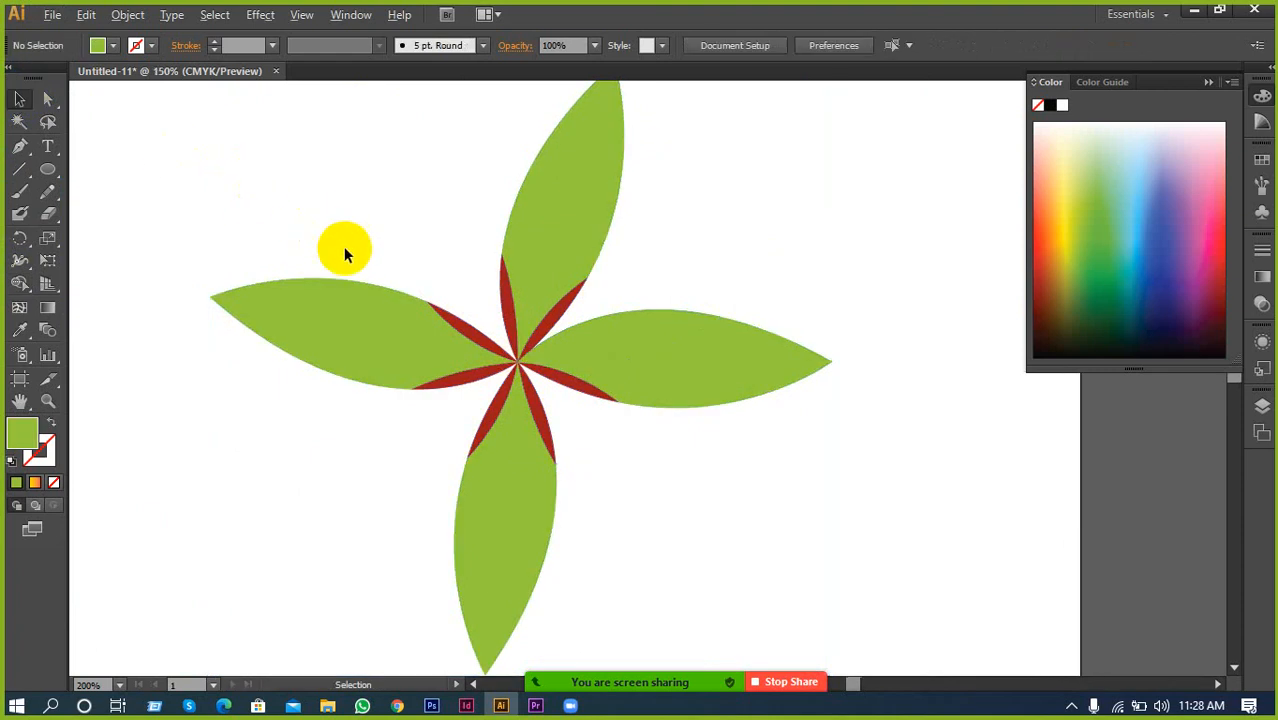
scroll(345, 248, "down", 2)
scroll(347, 249, "up", 1)
scroll(347, 249, "up", 1)
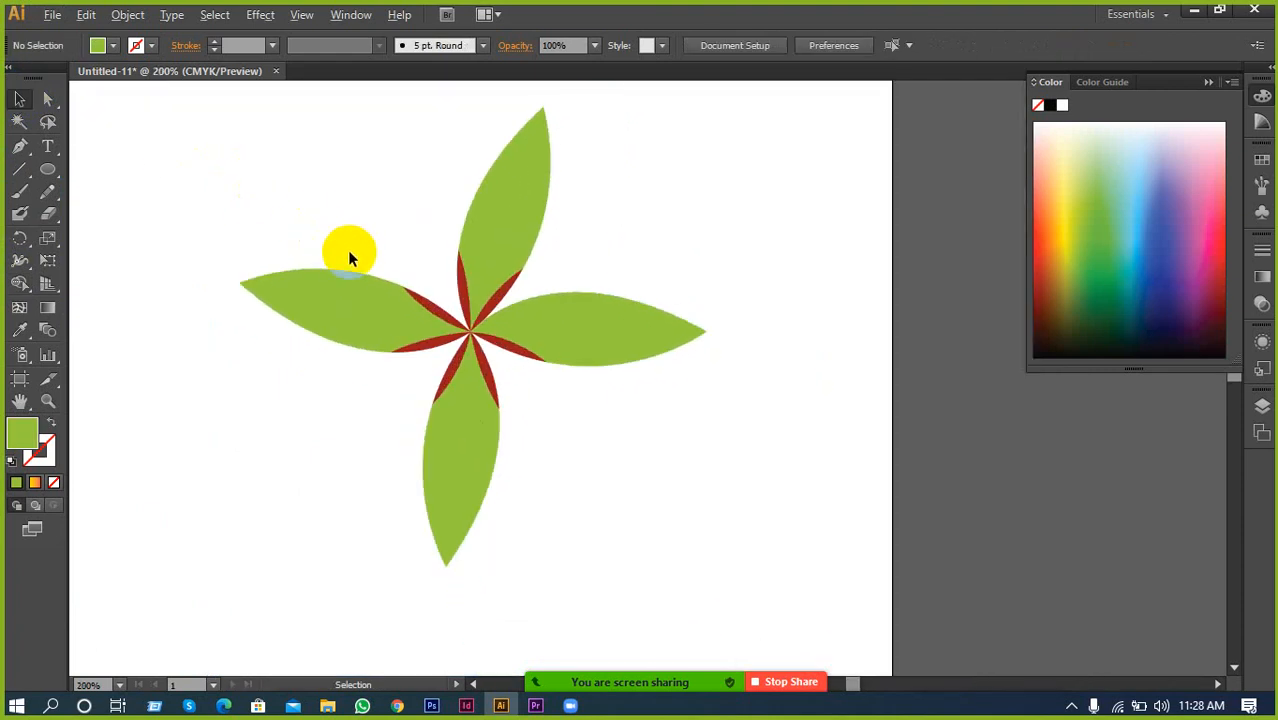
scroll(507, 351, "up", 2)
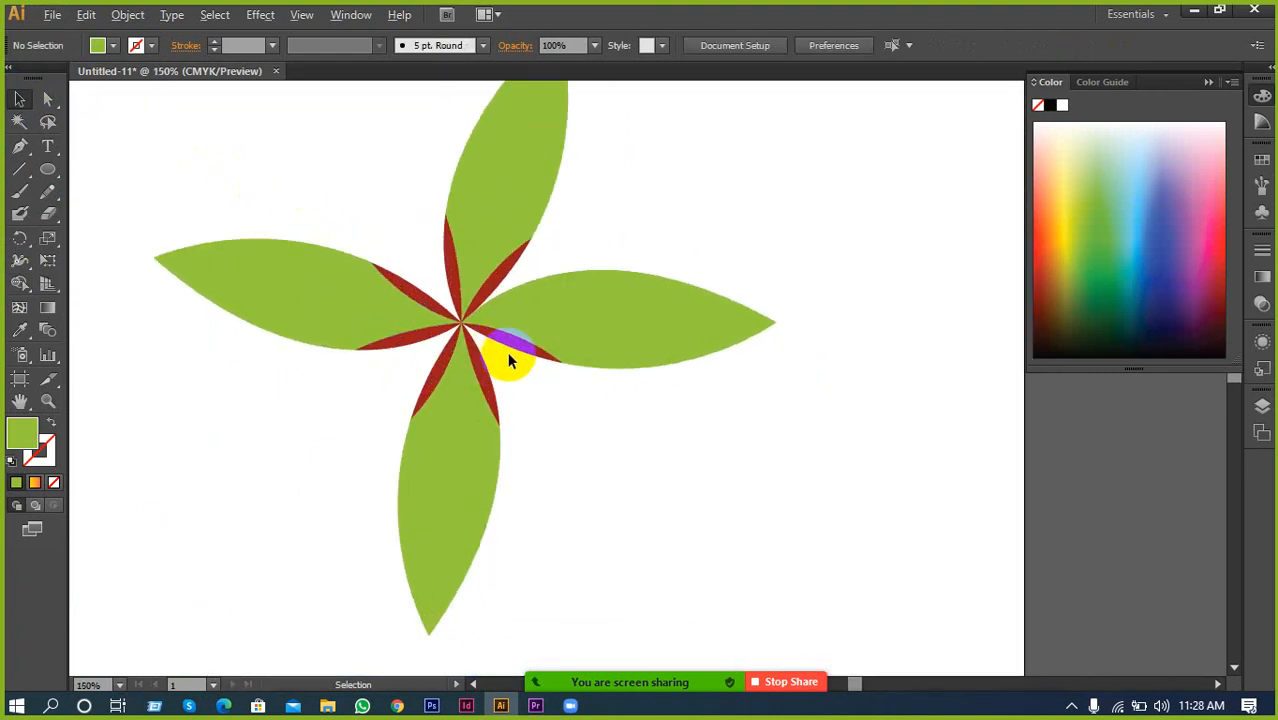
scroll(513, 356, "up", 1)
scroll(478, 340, "down", 1)
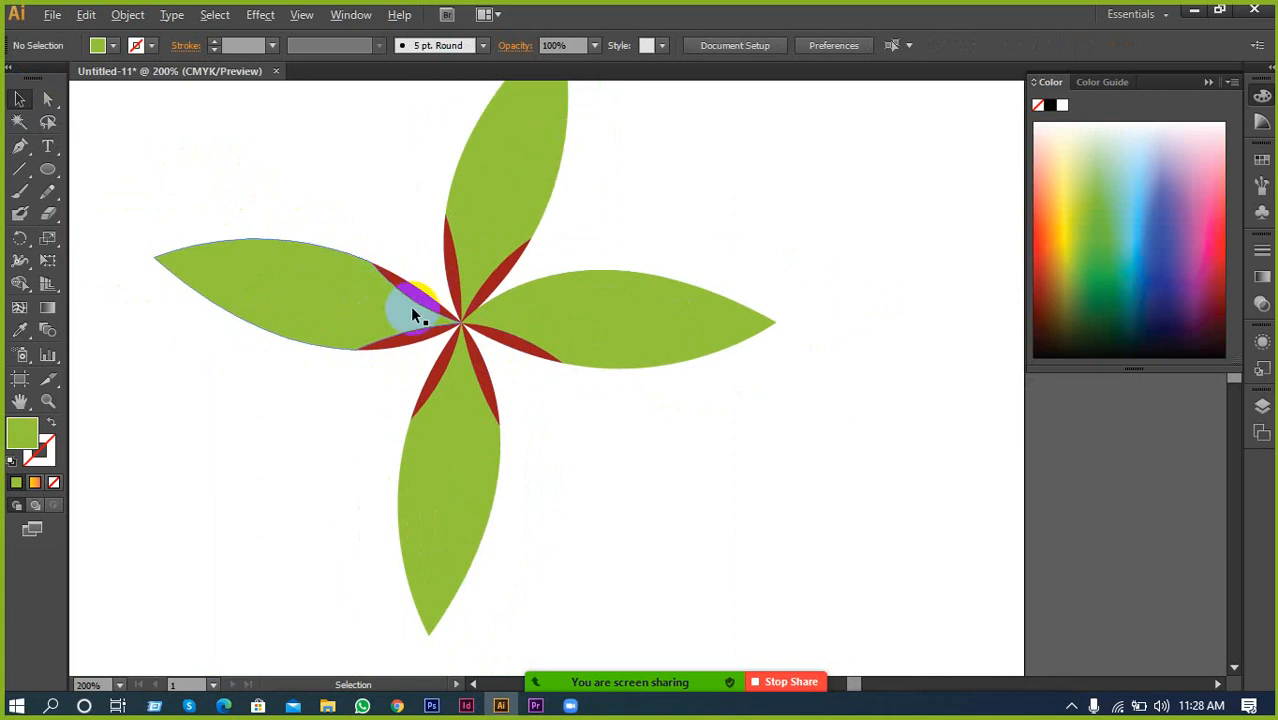
key("alt")
Delete all the remaining flower artwork from the artboard
left_click_drag(321, 212, 748, 514)
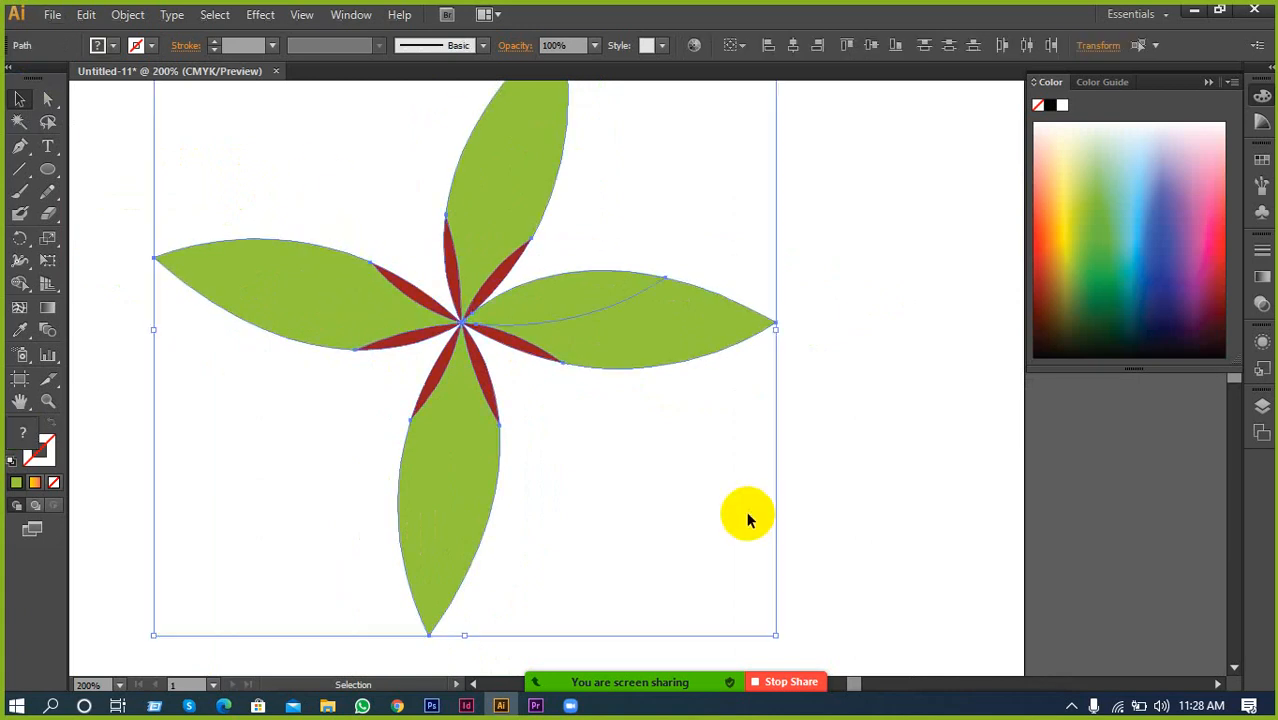
key("Delete")
scroll(727, 466, "down", 2)
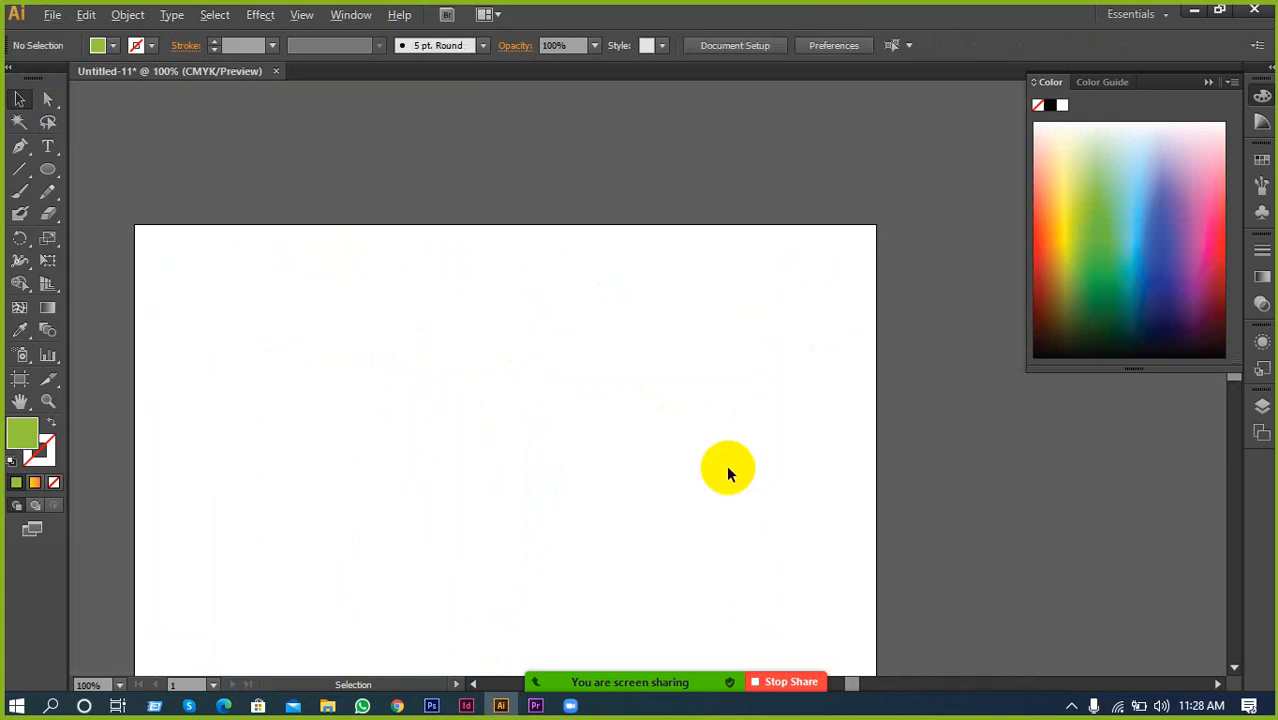
Swap the fill and stroke colours so the Pen tool draws with a green outline and no fill
left_click_drag(659, 530, 741, 375)
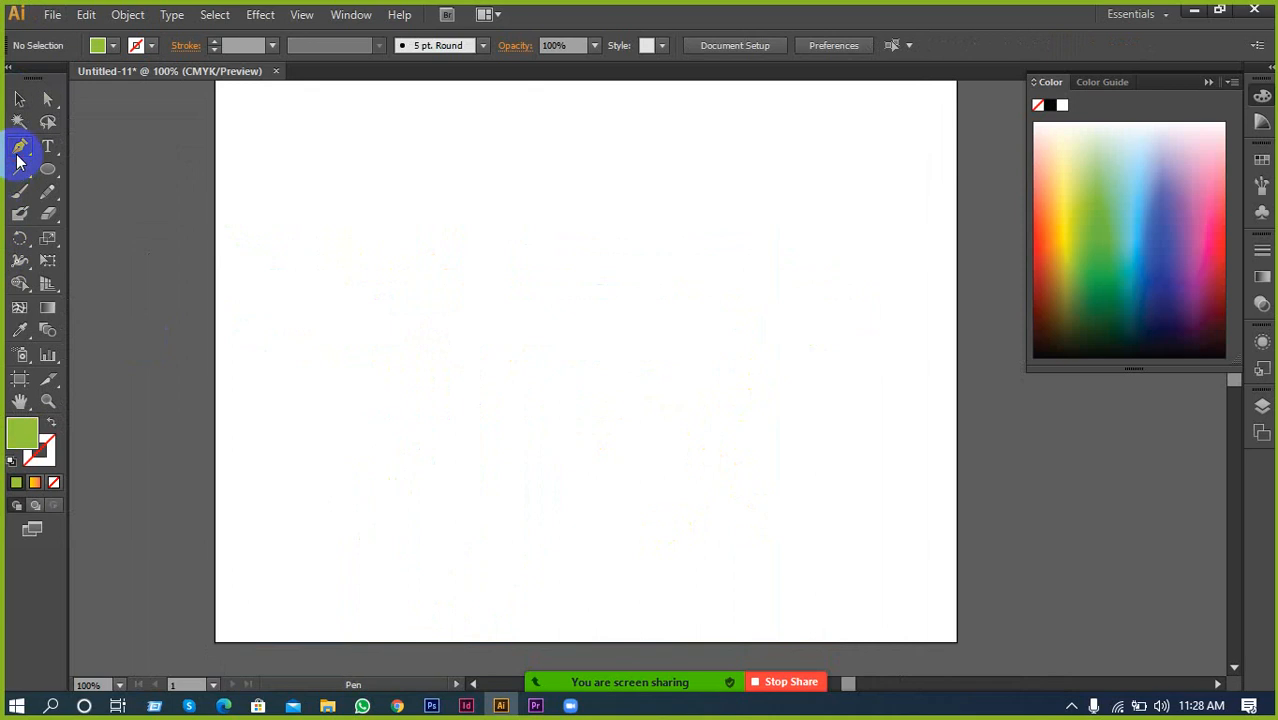
left_click(51, 424)
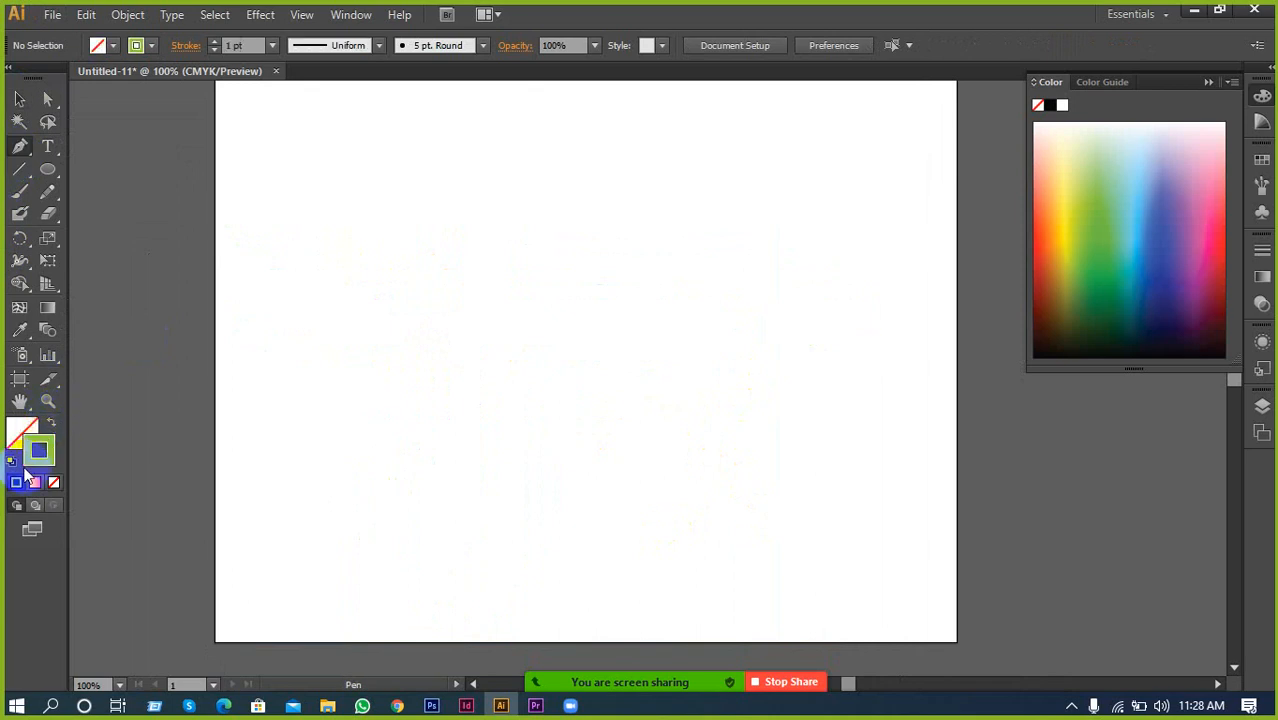
scroll(213, 455, "up", 1)
left_click(216, 481)
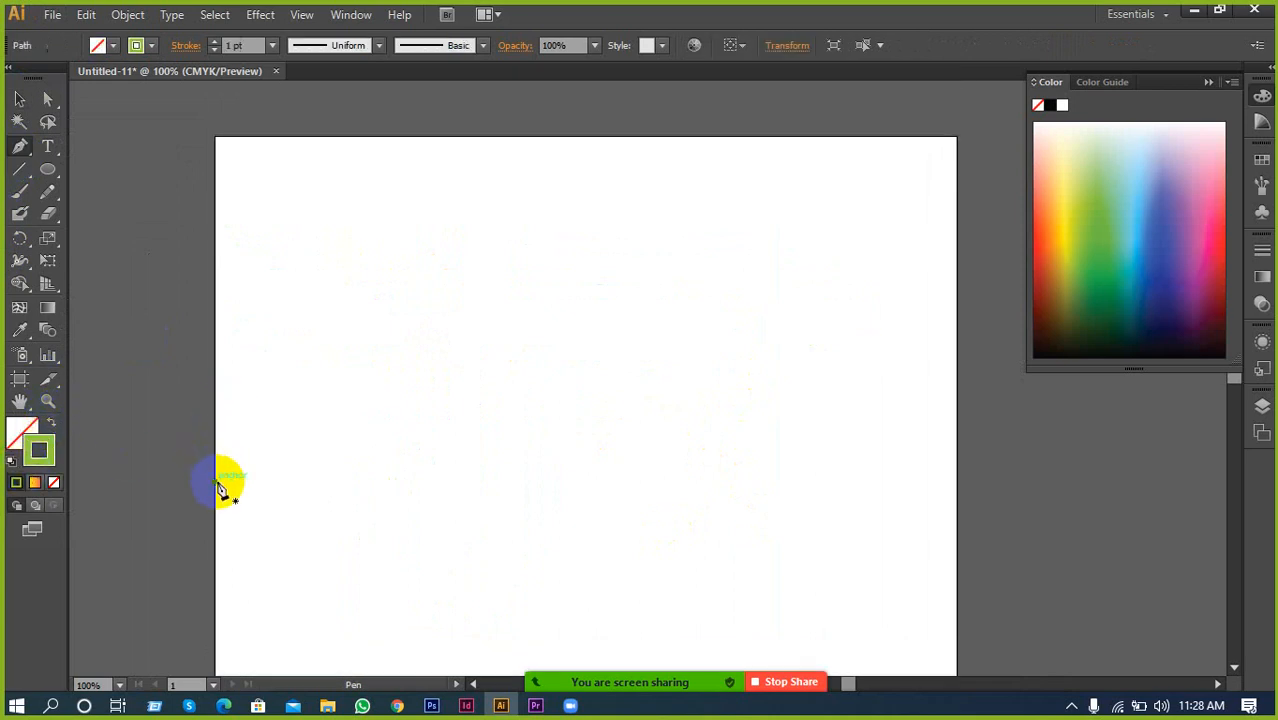
left_click_drag(808, 358, 1147, 408)
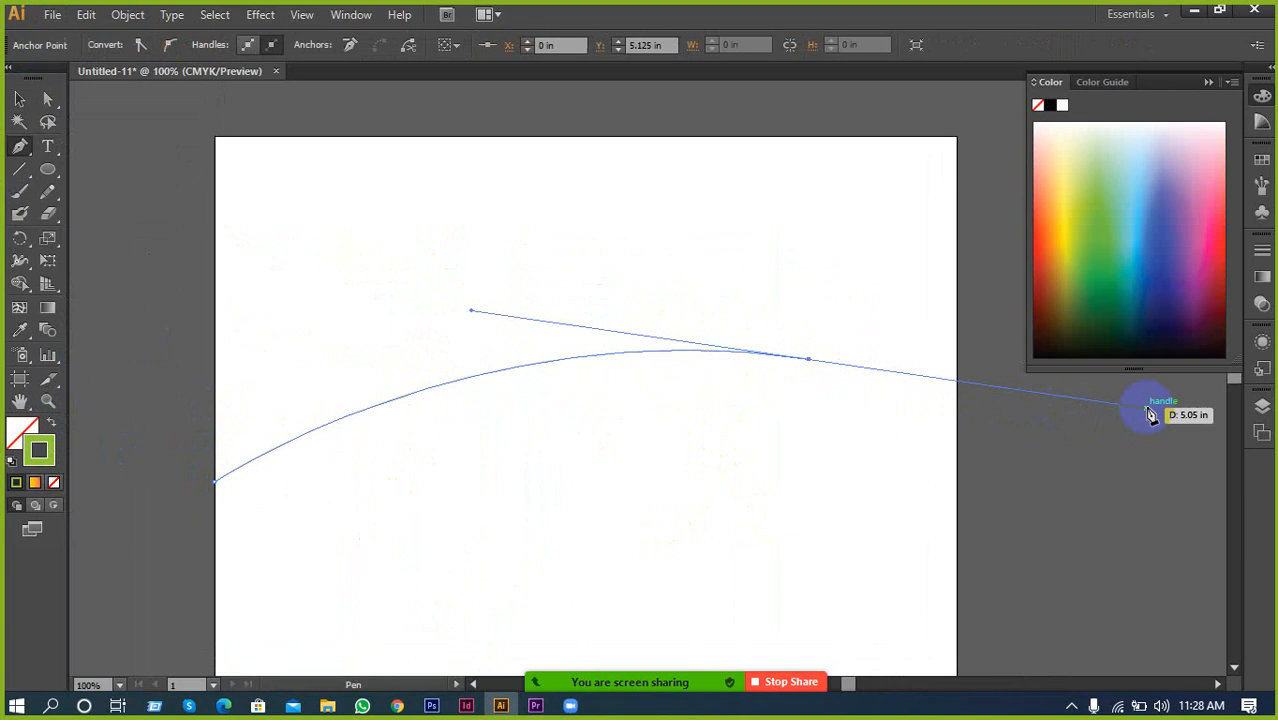
key("ctrl+z")
scroll(308, 503, "down", 2)
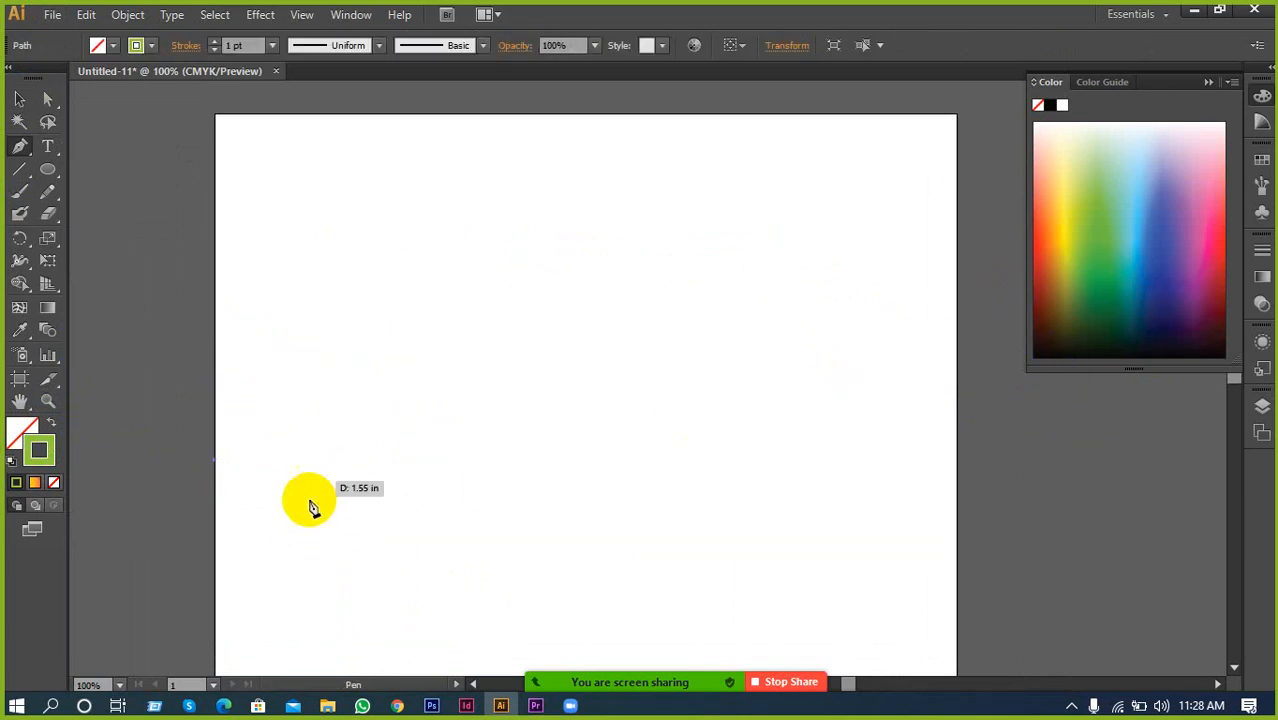
scroll(290, 476, "down", 1)
left_click(288, 472, "ctrl")
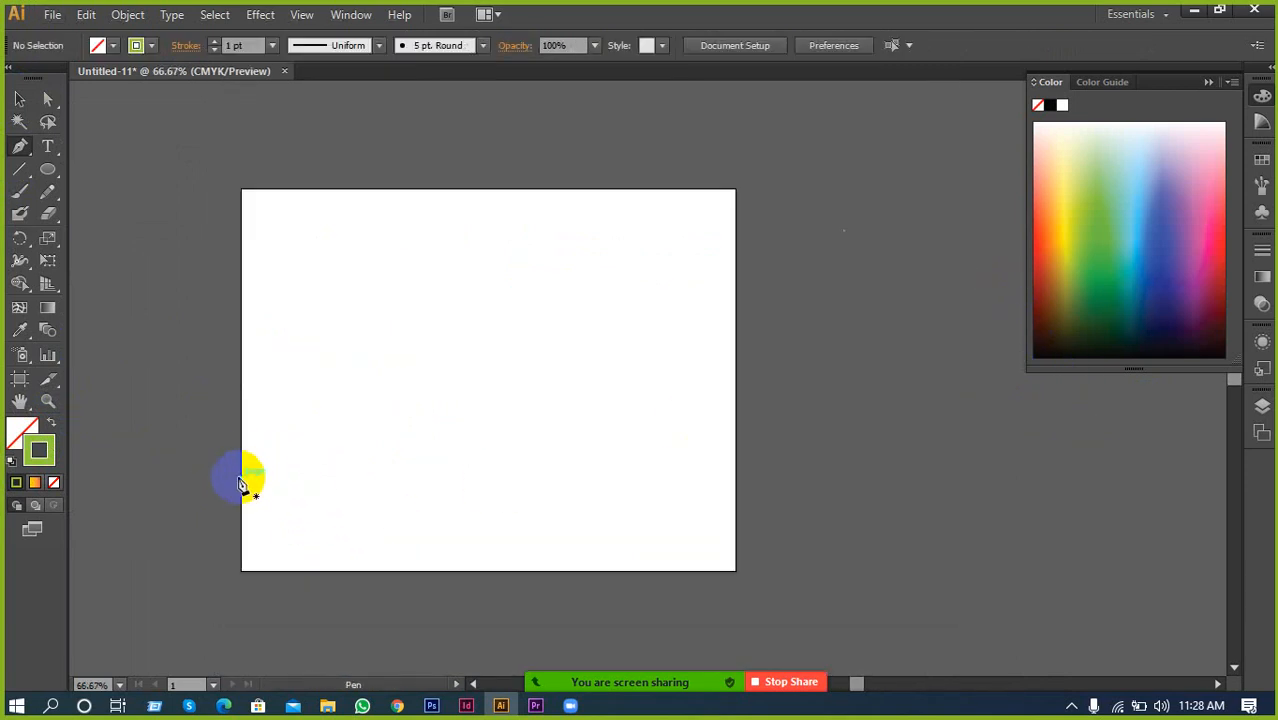
Draw an open S-shaped curve with the Pen tool from the artboard's left edge to its right edge and deselect it
left_click(241, 481)
left_click_drag(453, 387, 573, 396)
left_click(735, 290, "ctrl")
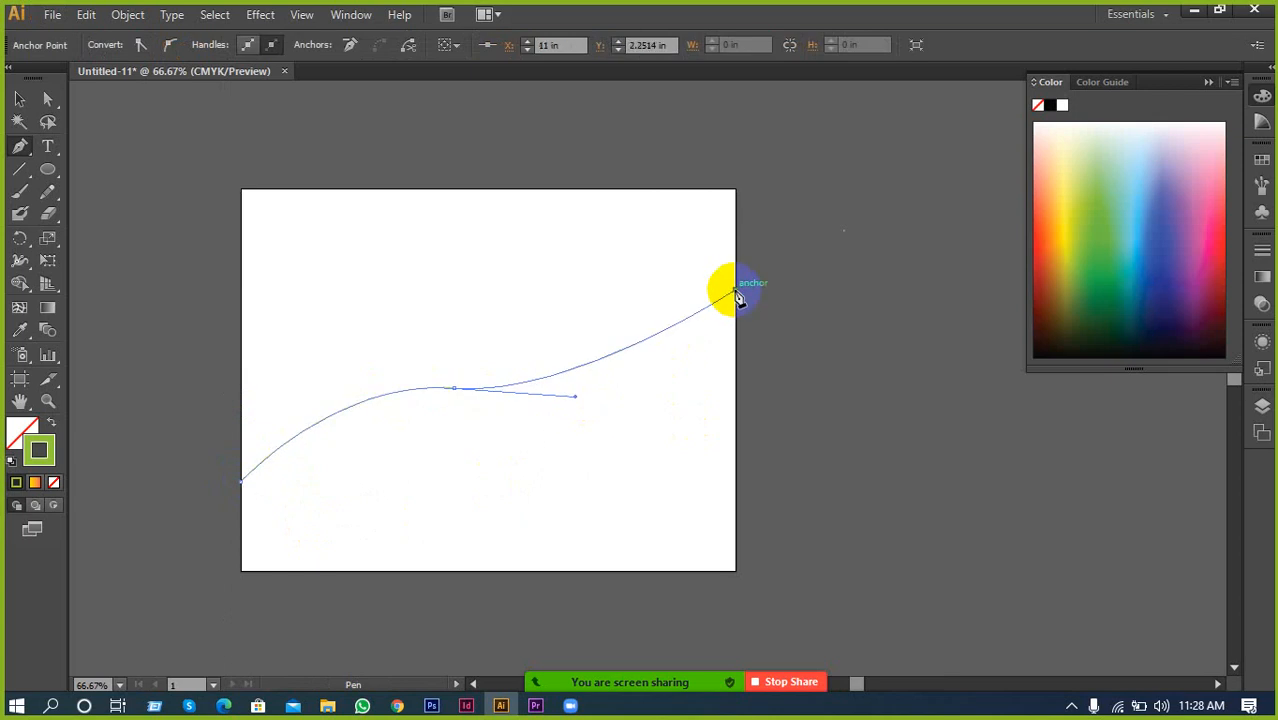
left_click(20, 99)
left_click(181, 354)
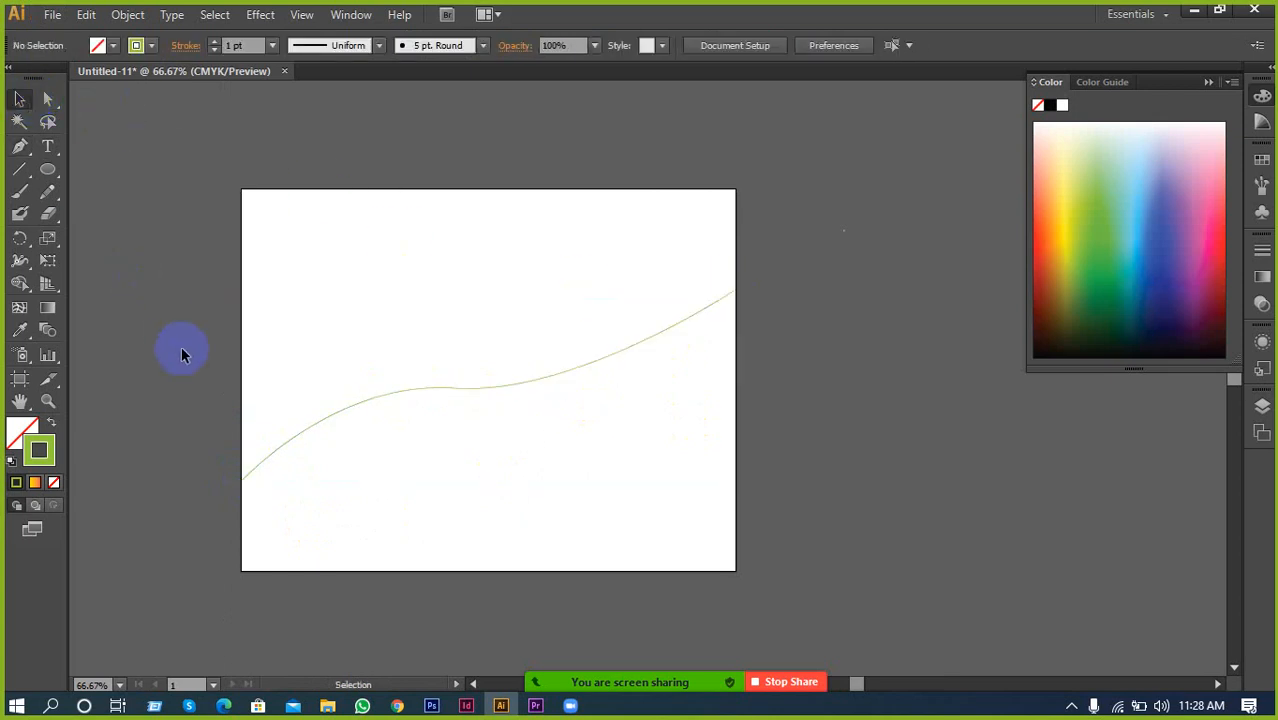
Draw a second S-shaped curve with the Pen tool from the artboard's top edge to its bottom edge, crossing the first near its middle
left_click(20, 147)
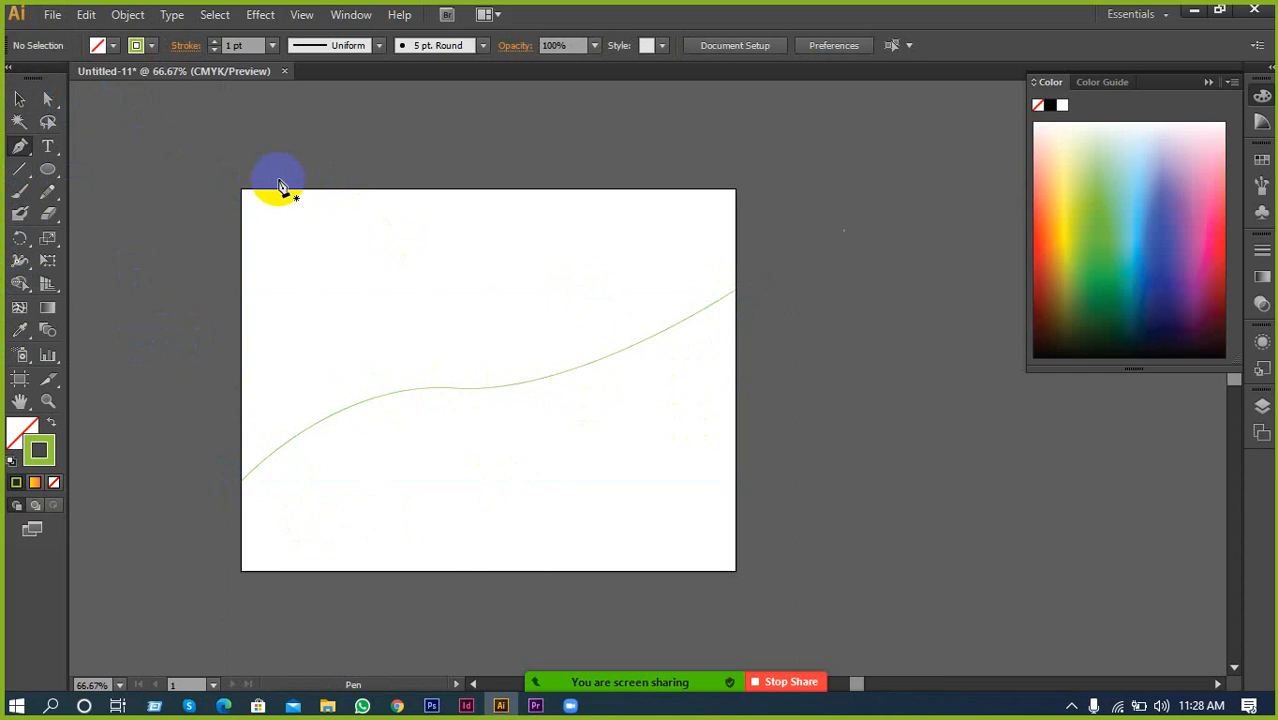
left_click(481, 189)
left_click_drag(457, 385, 523, 484)
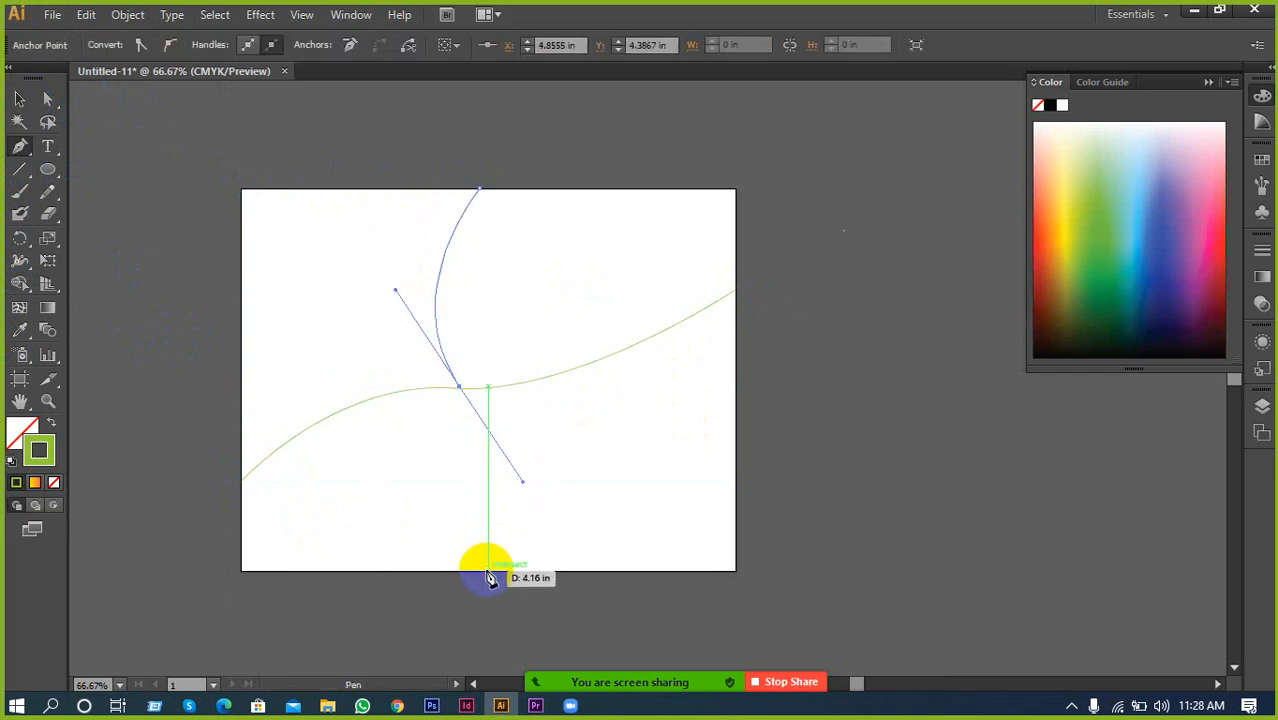
left_click(488, 572)
left_click(19, 101)
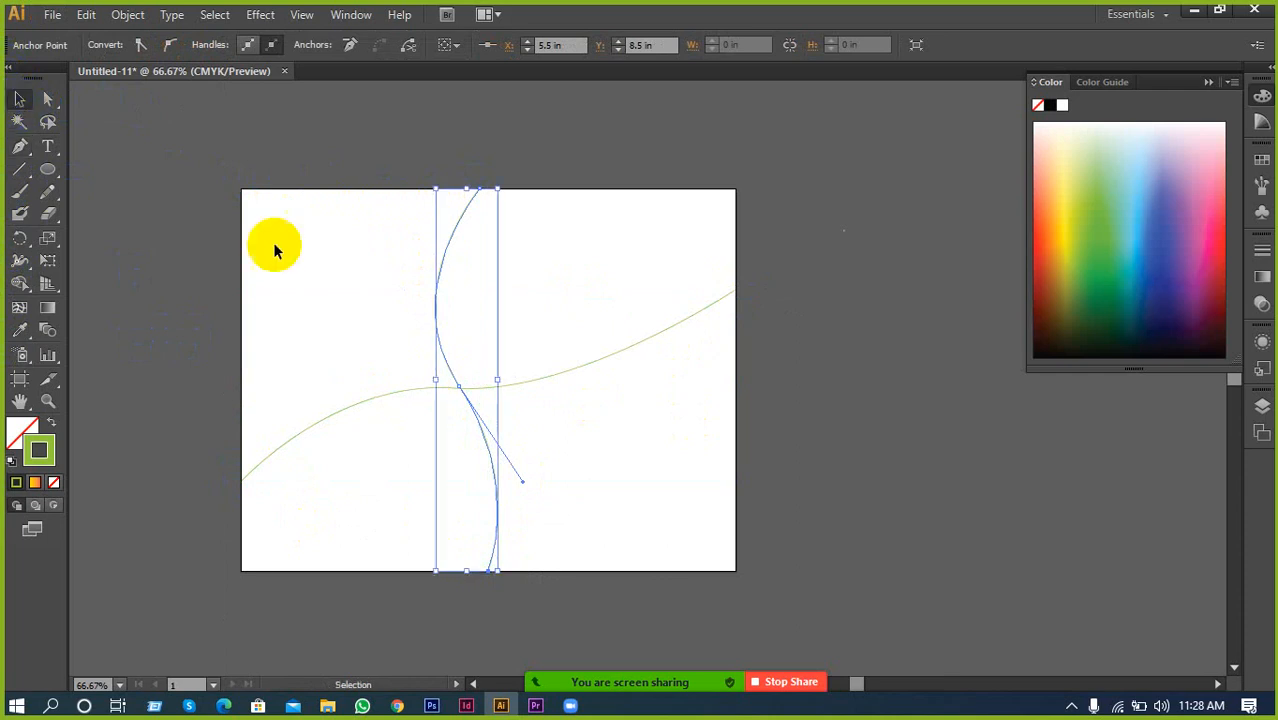
Set the vertical curve's stroke to dark red and the horizontal curve's stroke to dark blue
left_click_drag(416, 274, 566, 301)
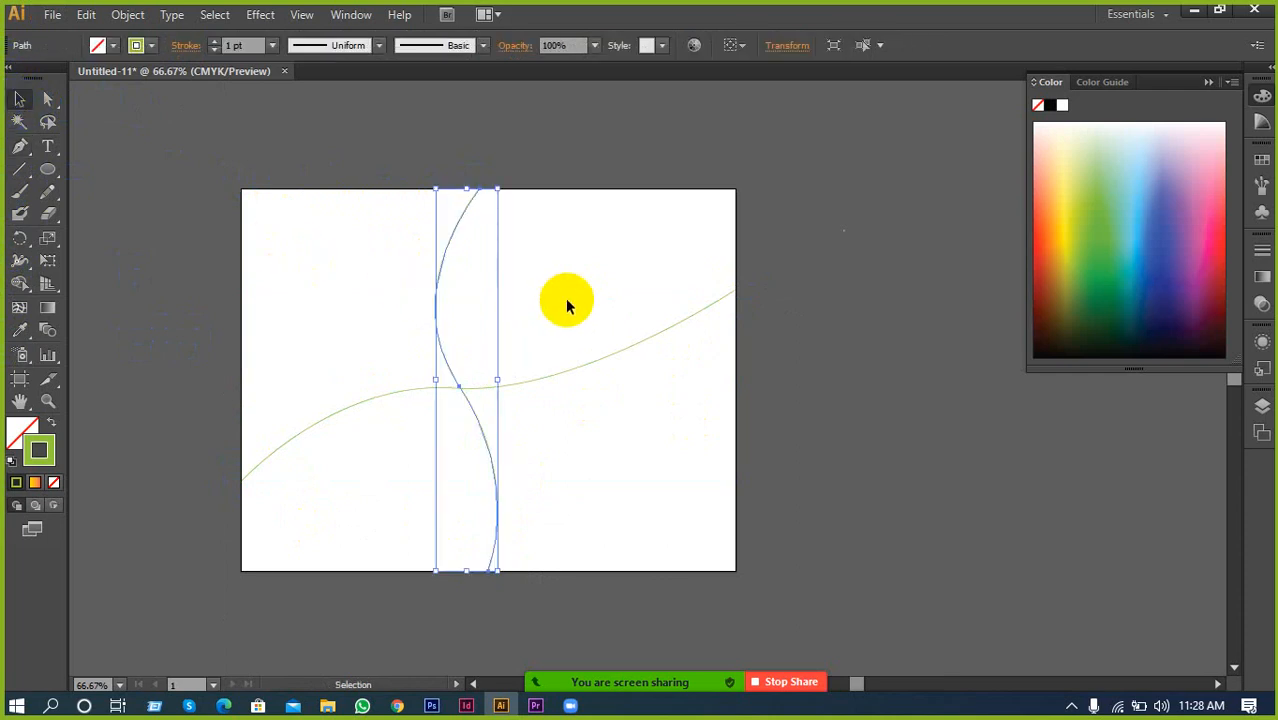
left_click(1040, 270)
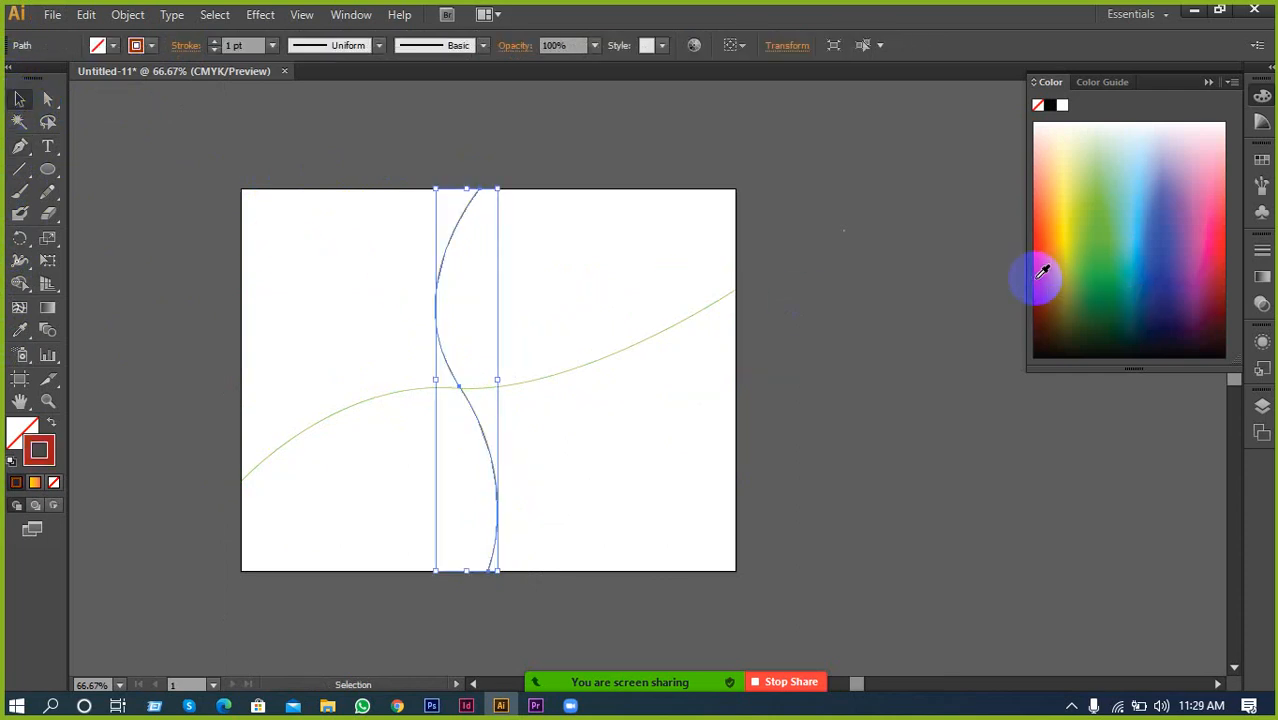
left_click(320, 294)
left_click(600, 344)
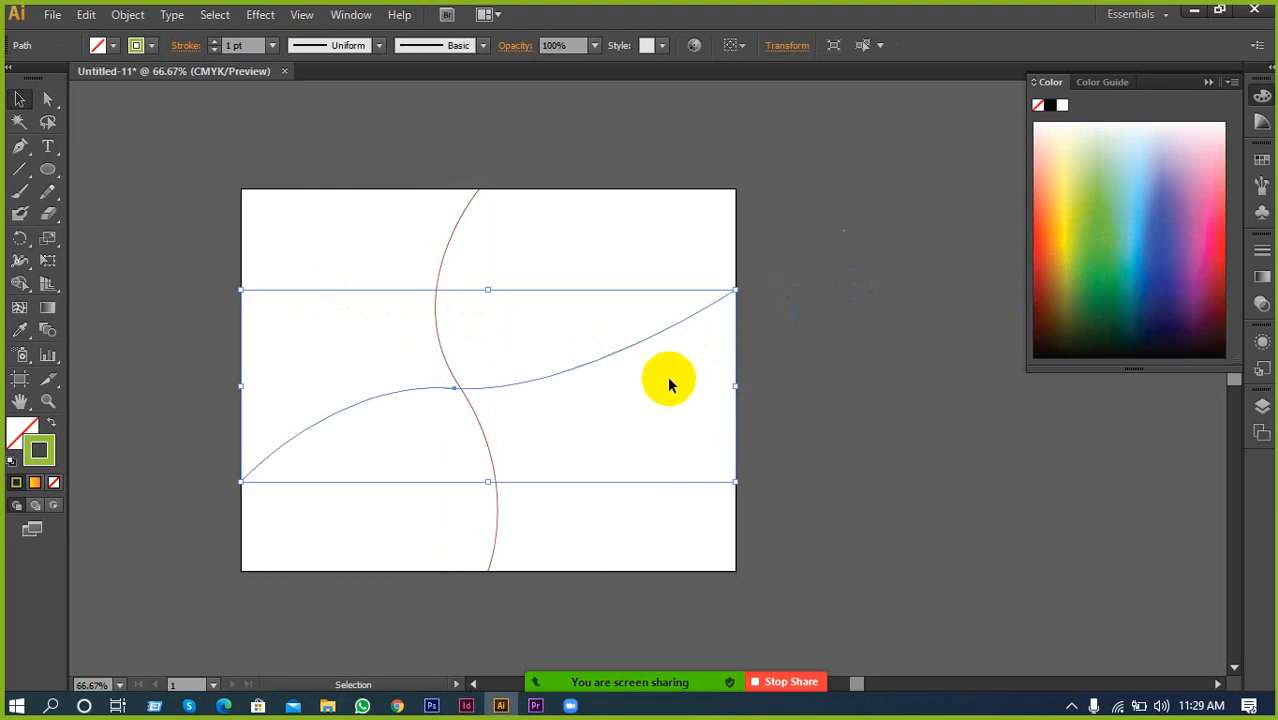
left_click(1167, 278)
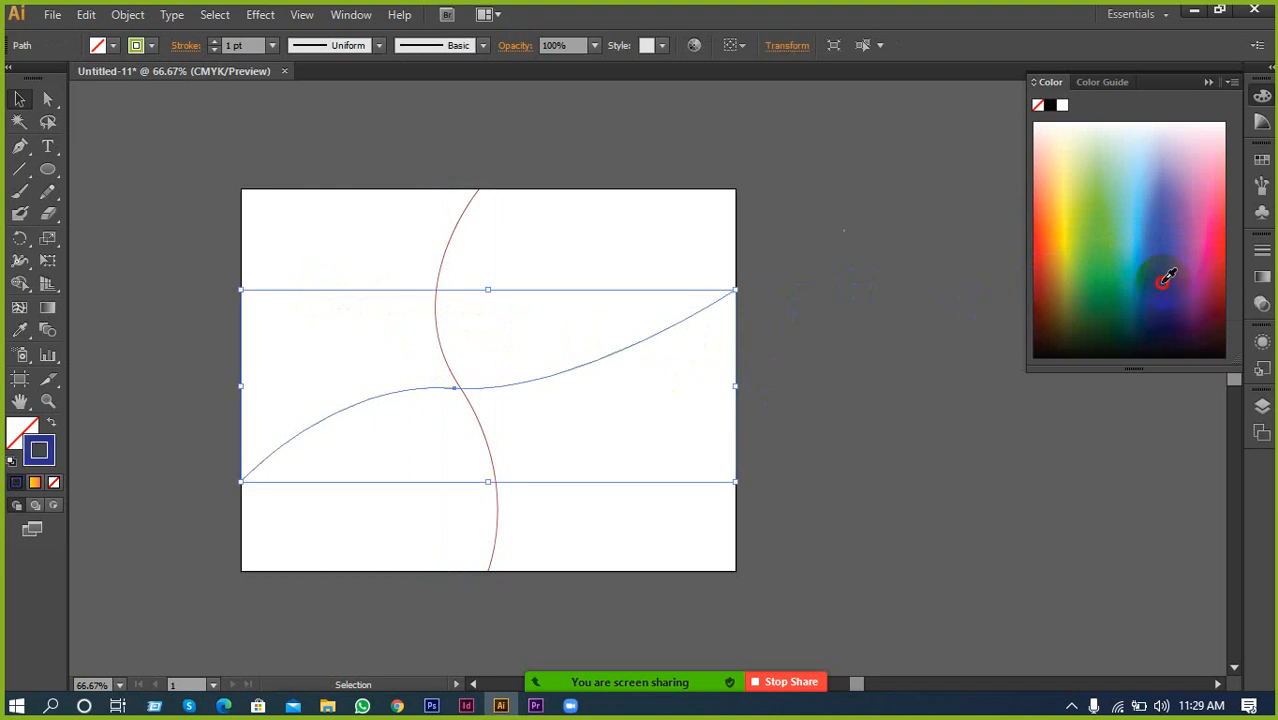
left_click(840, 376)
scroll(586, 338, "up", 1)
mouse_move(656, 670)
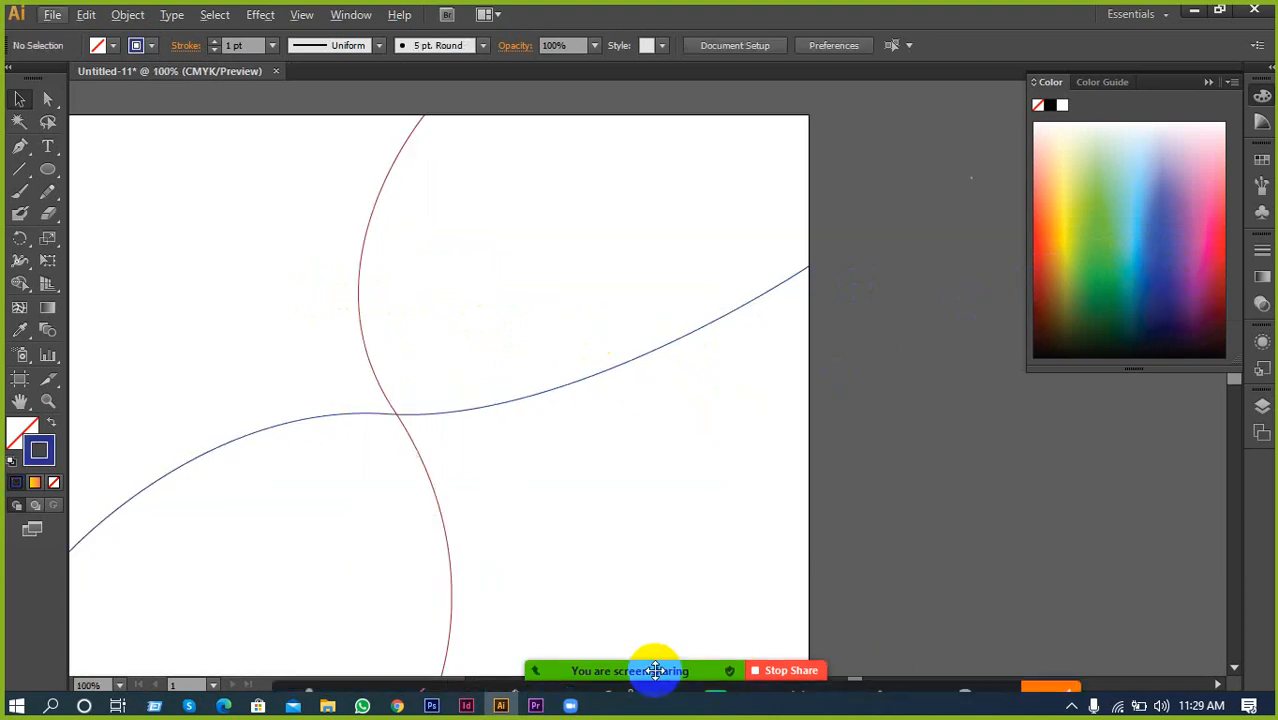
left_click(1048, 668)
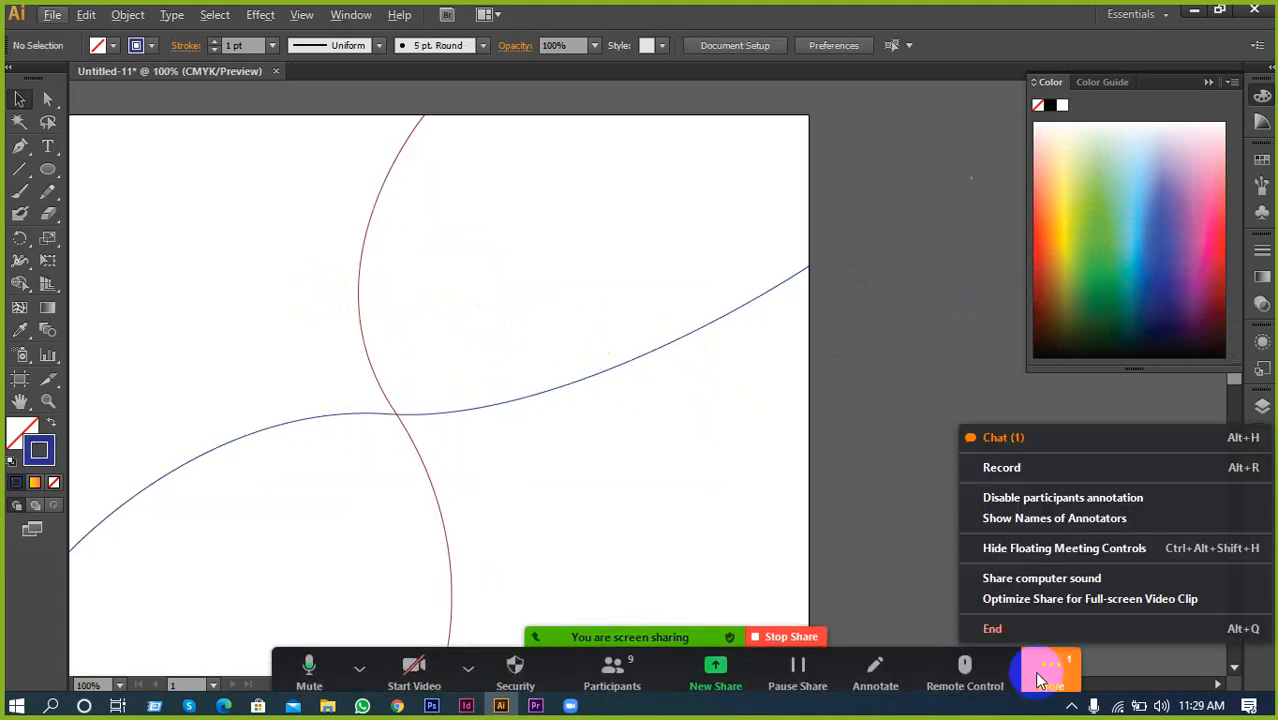
left_click(1001, 494)
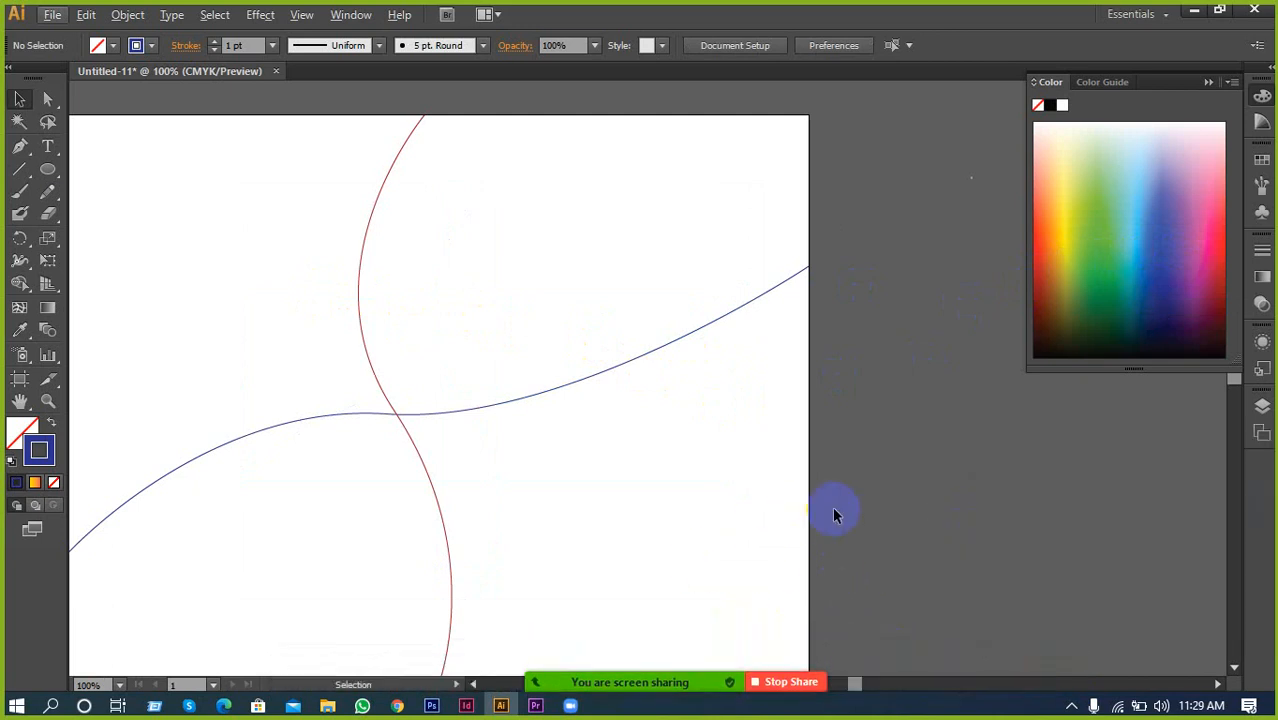
mouse_move(673, 680)
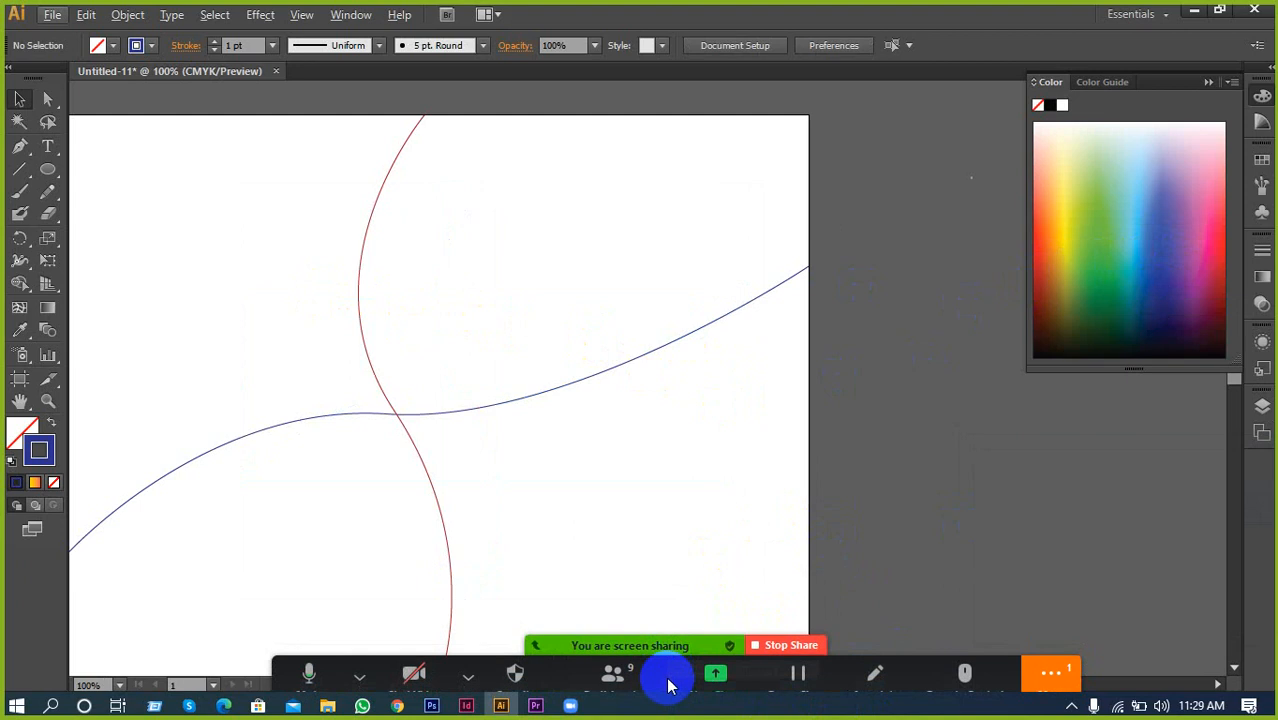
left_click(1057, 679)
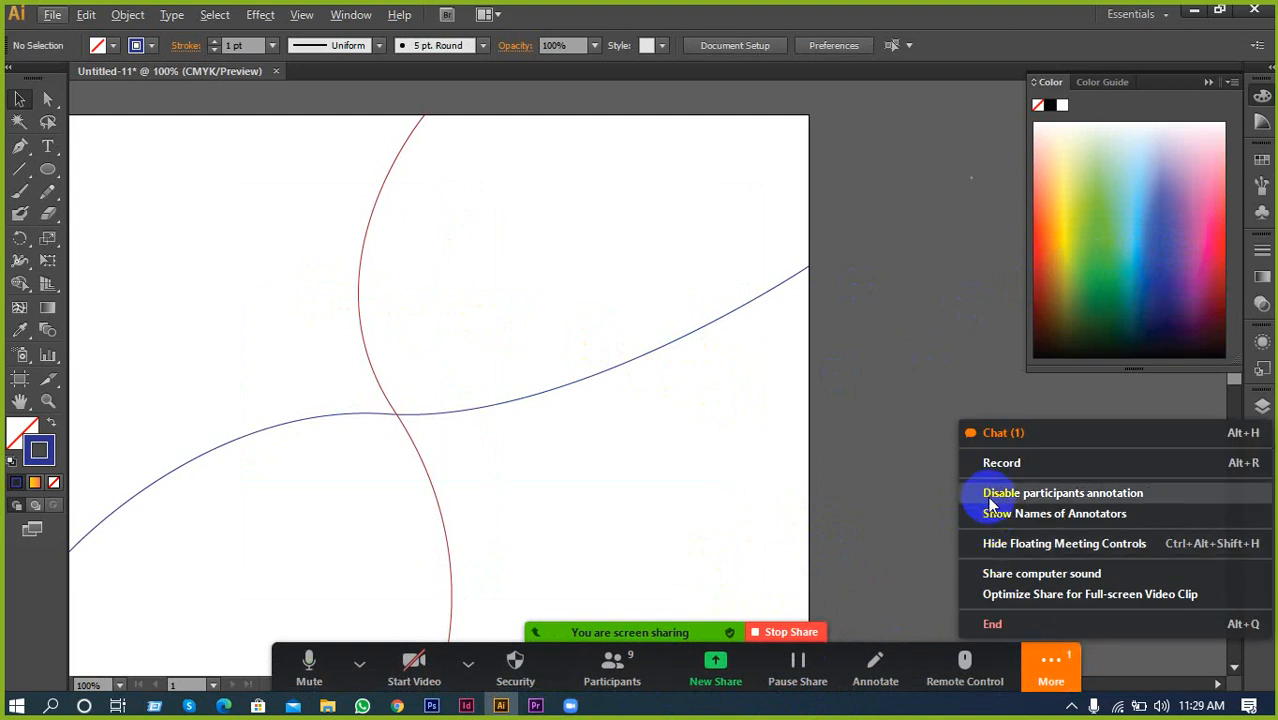
left_click(1015, 464)
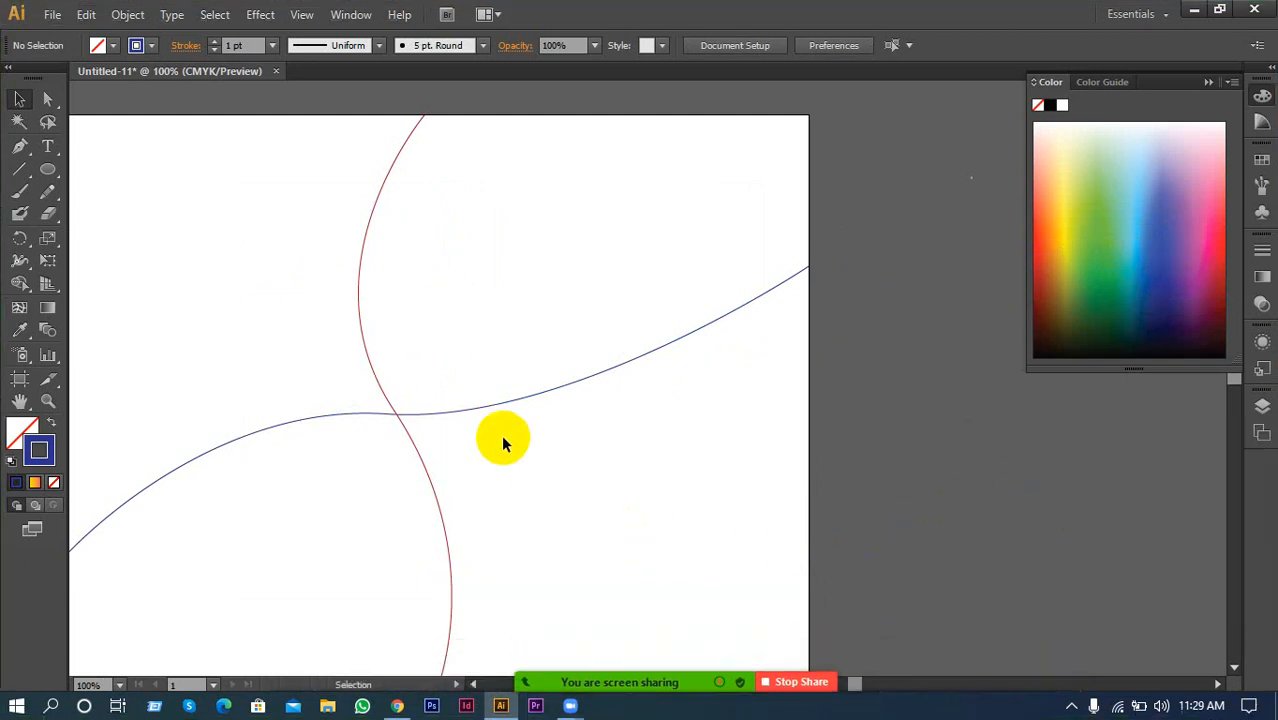
Select both curves and set the blend spacing to Specified Steps in the Blend Options
scroll(560, 436, "up", 1)
left_click_drag(577, 436, 277, 337)
scroll(690, 442, "down", 1)
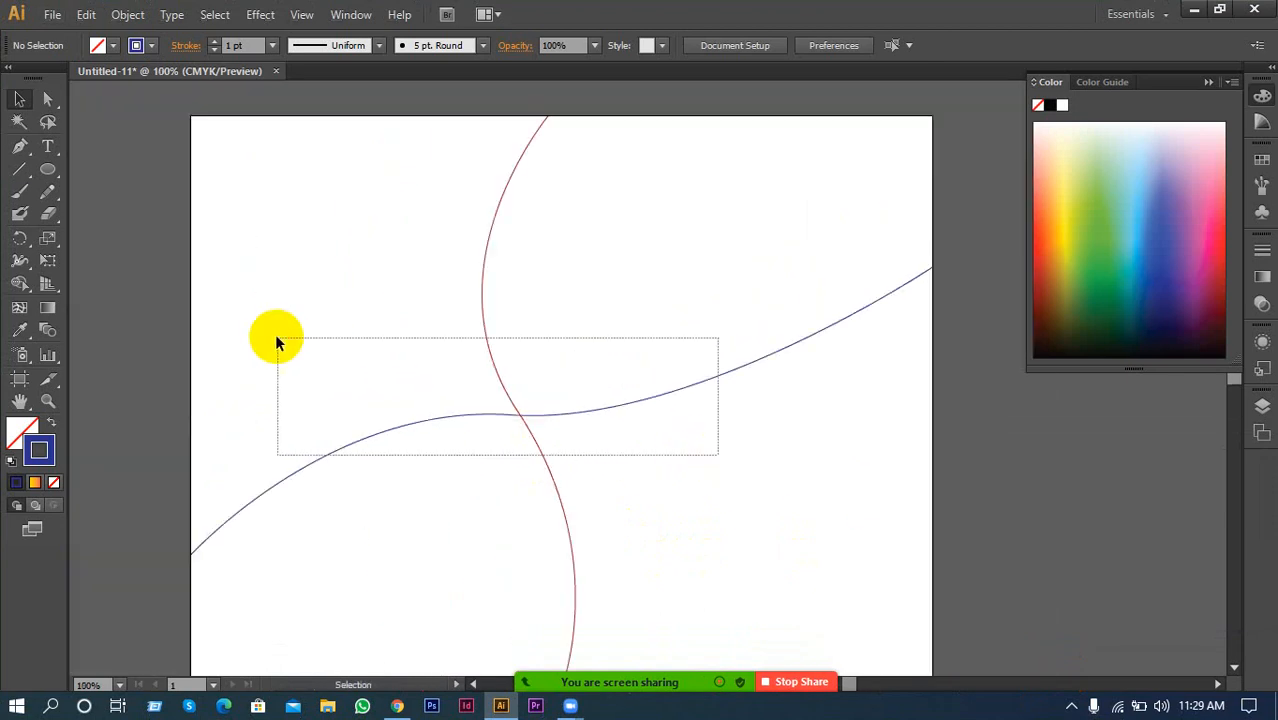
left_click(135, 14)
mouse_move(201, 436)
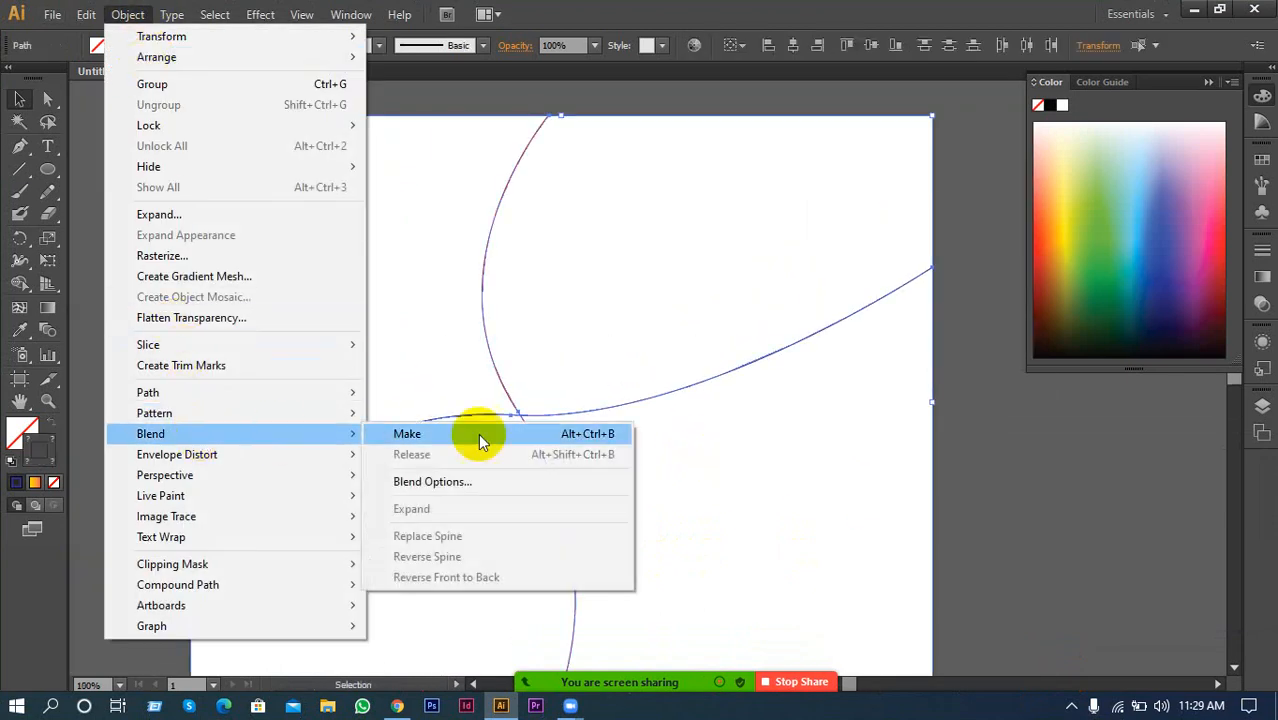
left_click(468, 480)
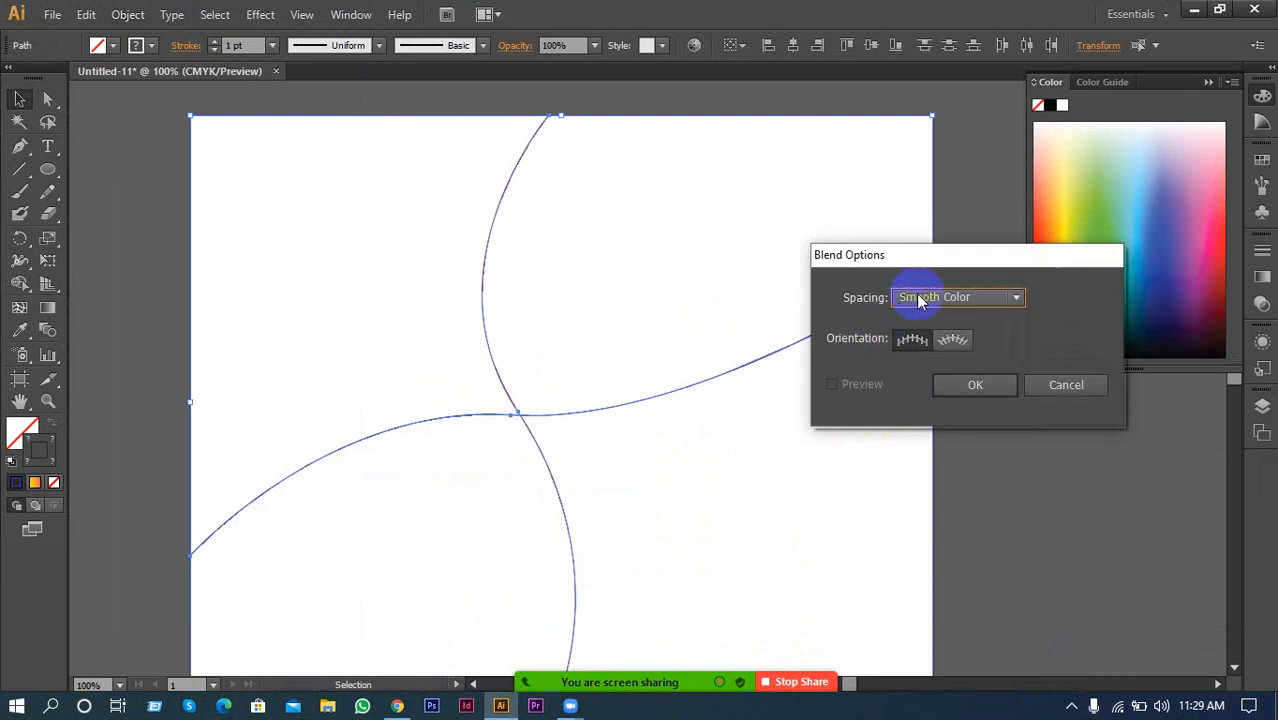
left_click(972, 297)
left_click(958, 339)
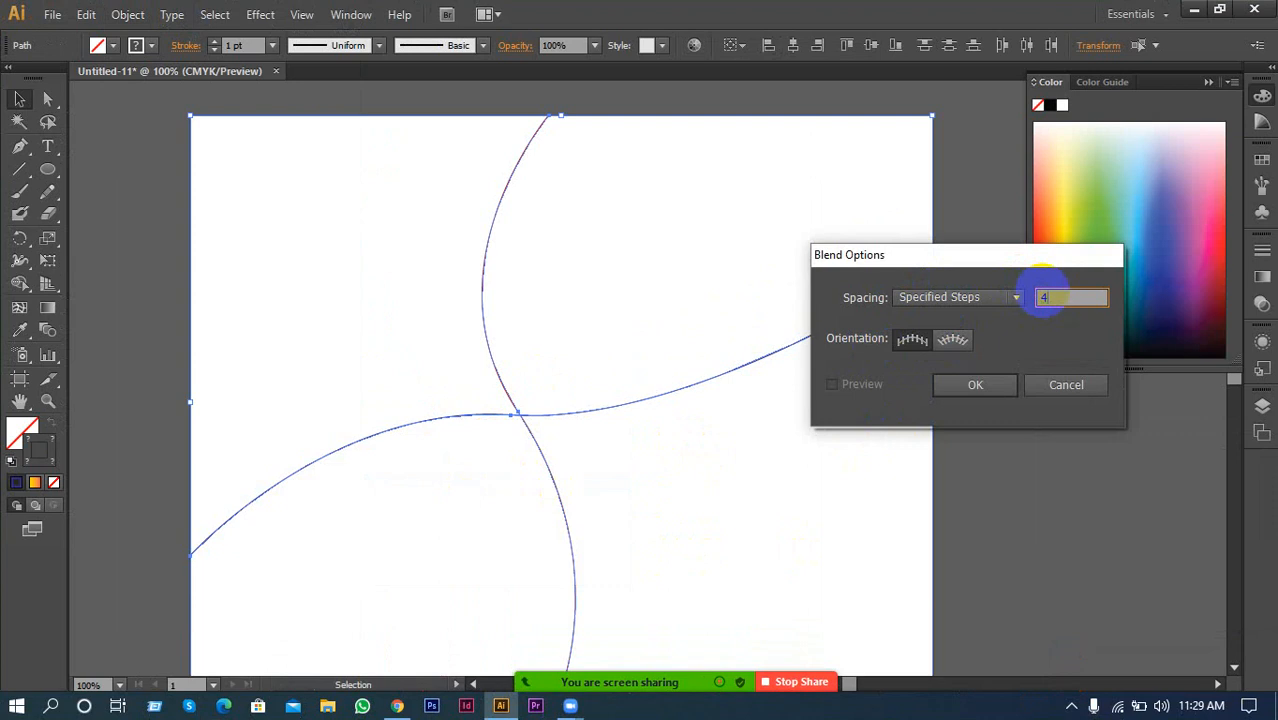
left_click(990, 389)
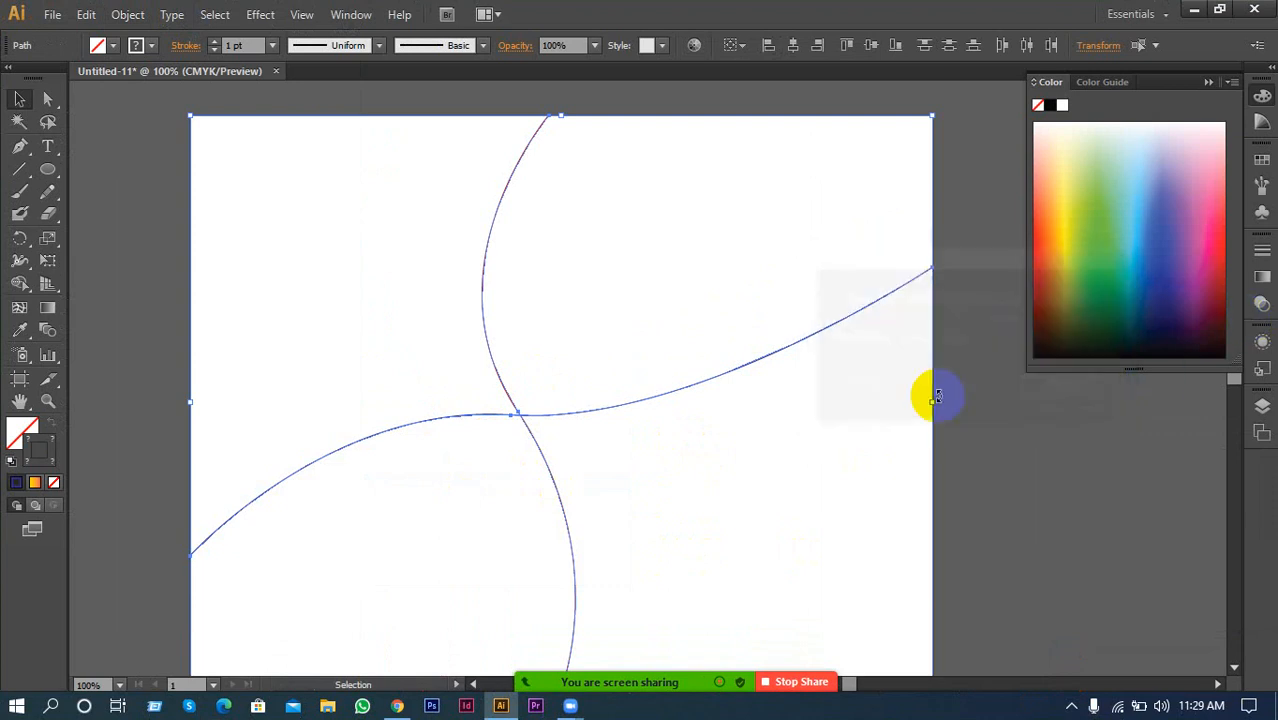
Make a blend between the red and blue curves and deselect it
left_click_drag(813, 518, 491, 357)
left_click(128, 14)
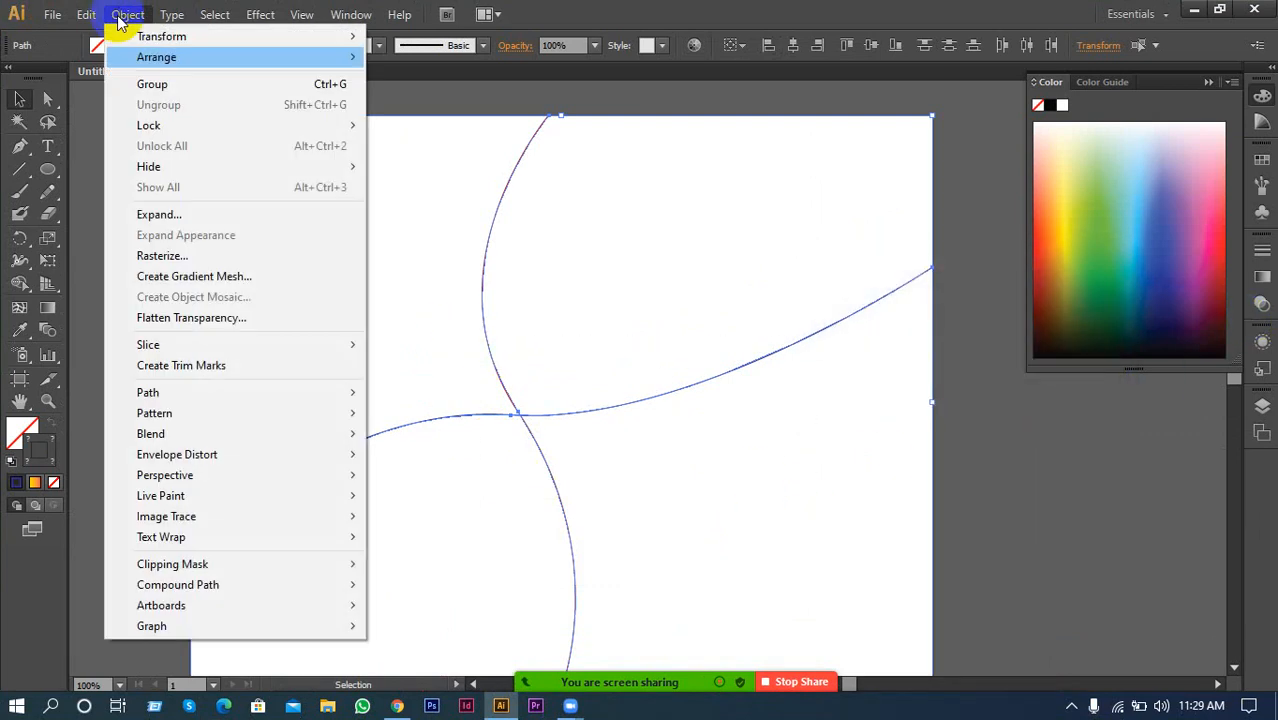
mouse_move(274, 434)
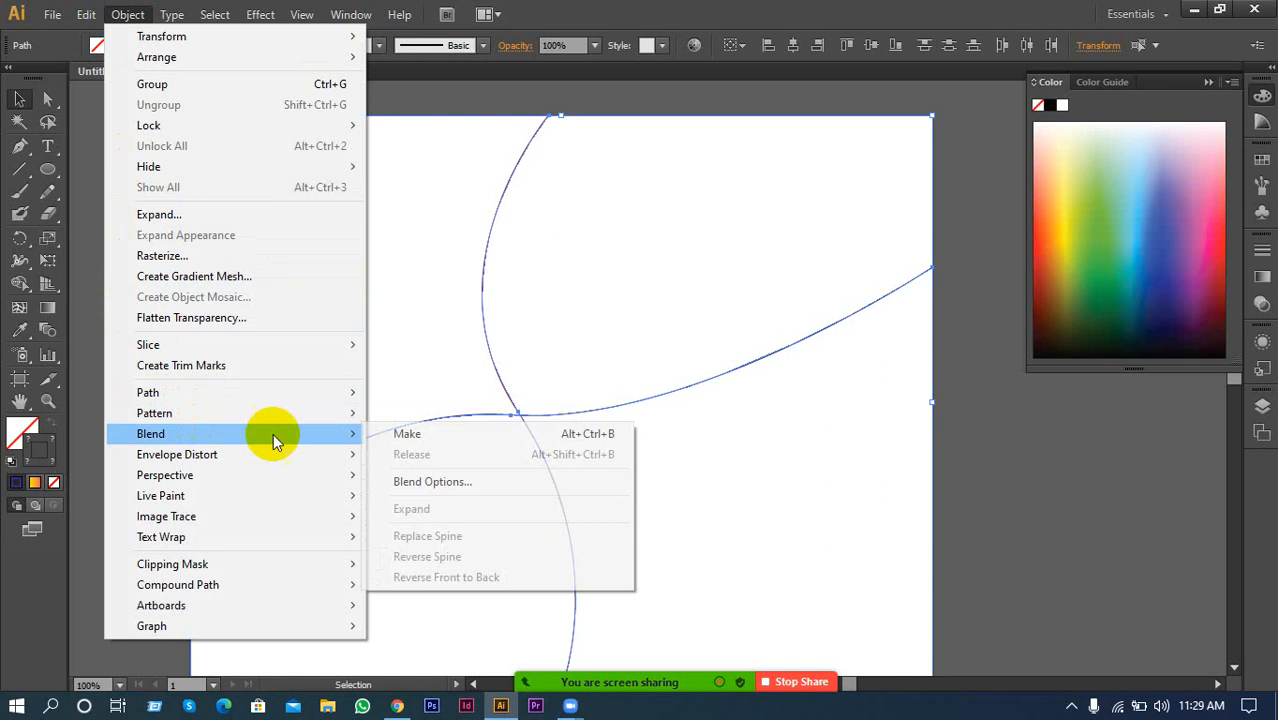
left_click(489, 433)
left_click(722, 481)
Examine the blended lines up close where the two curves cross
scroll(513, 410, "up", 2)
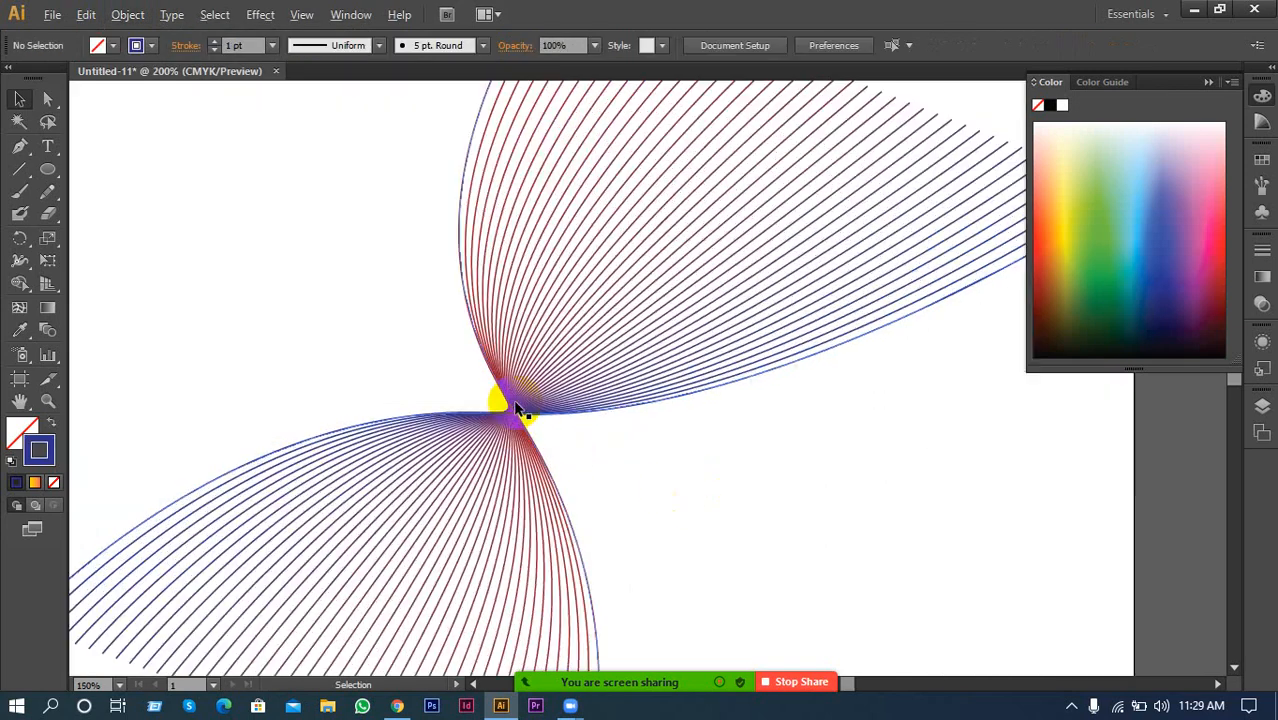
scroll(580, 416, "down", 5)
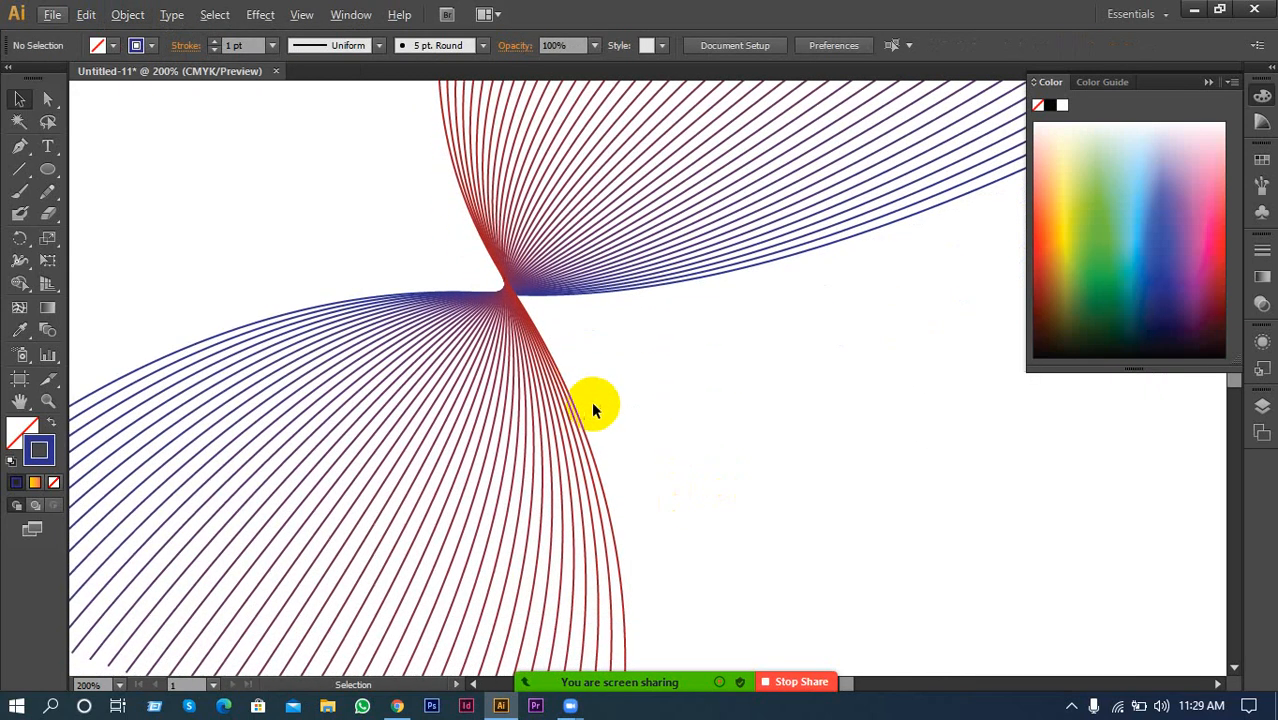
scroll(476, 155, "up", 6)
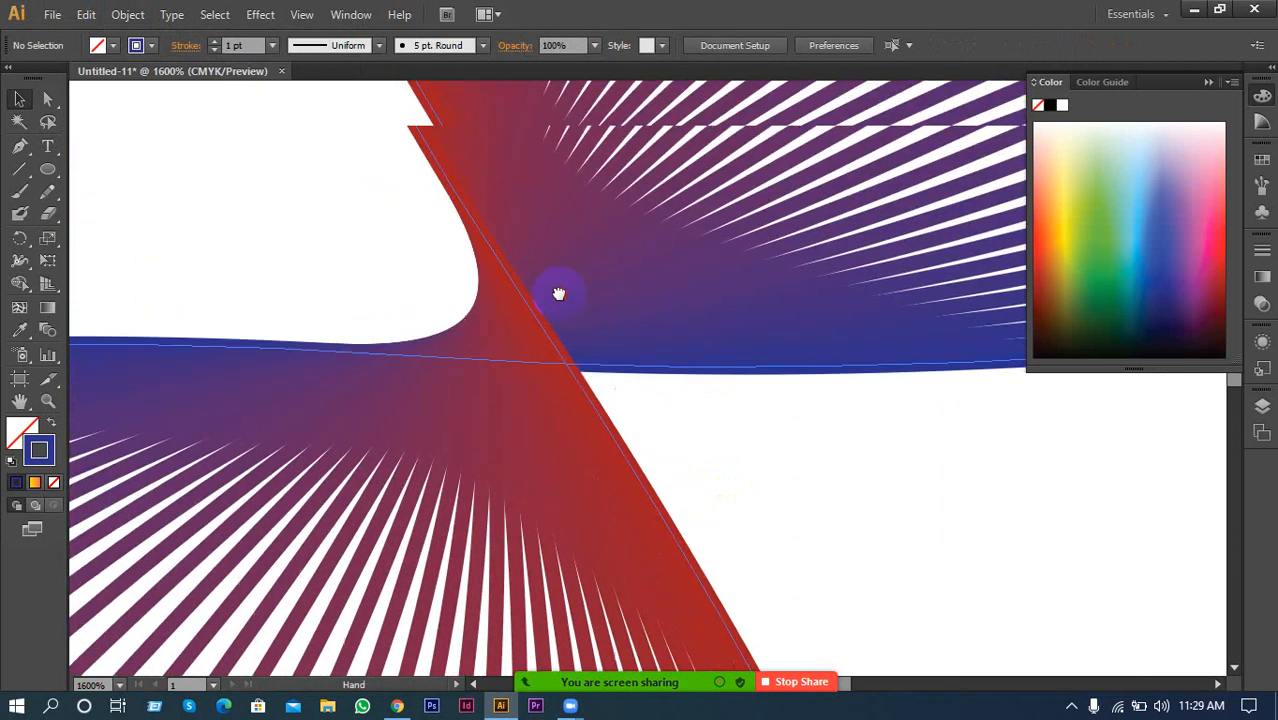
left_click_drag(559, 293, 564, 408)
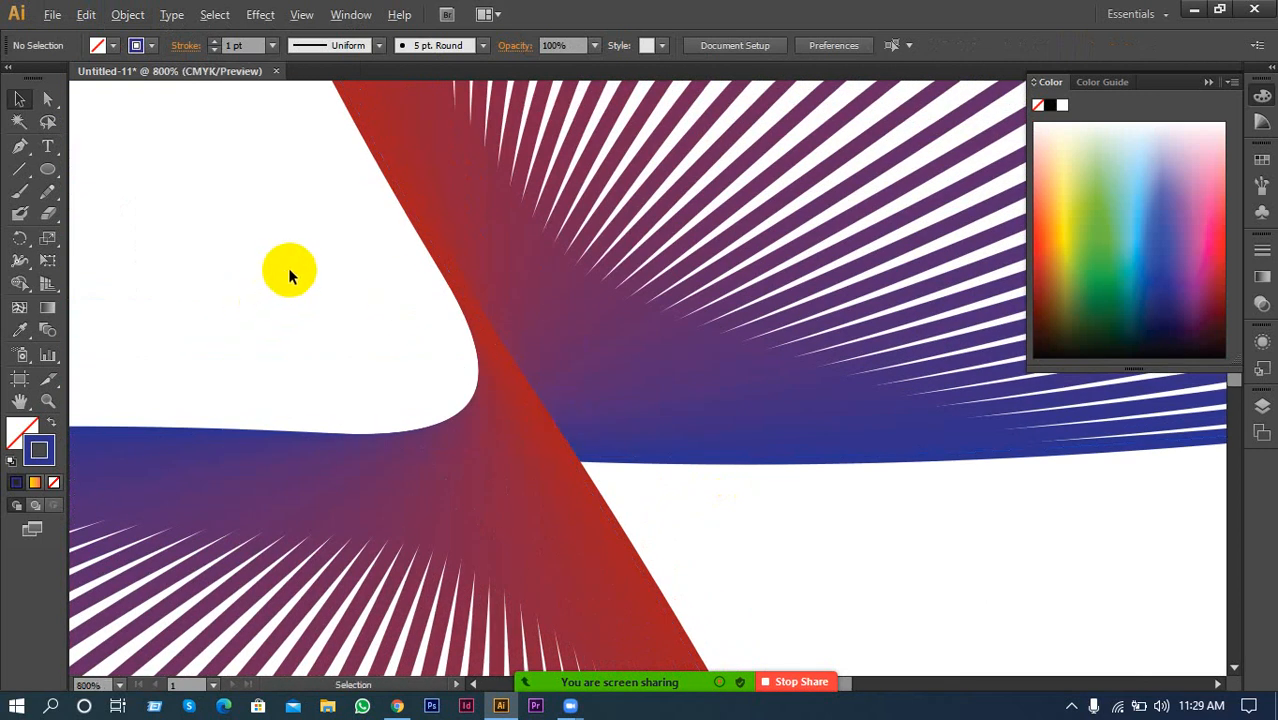
scroll(289, 275, "down", 5)
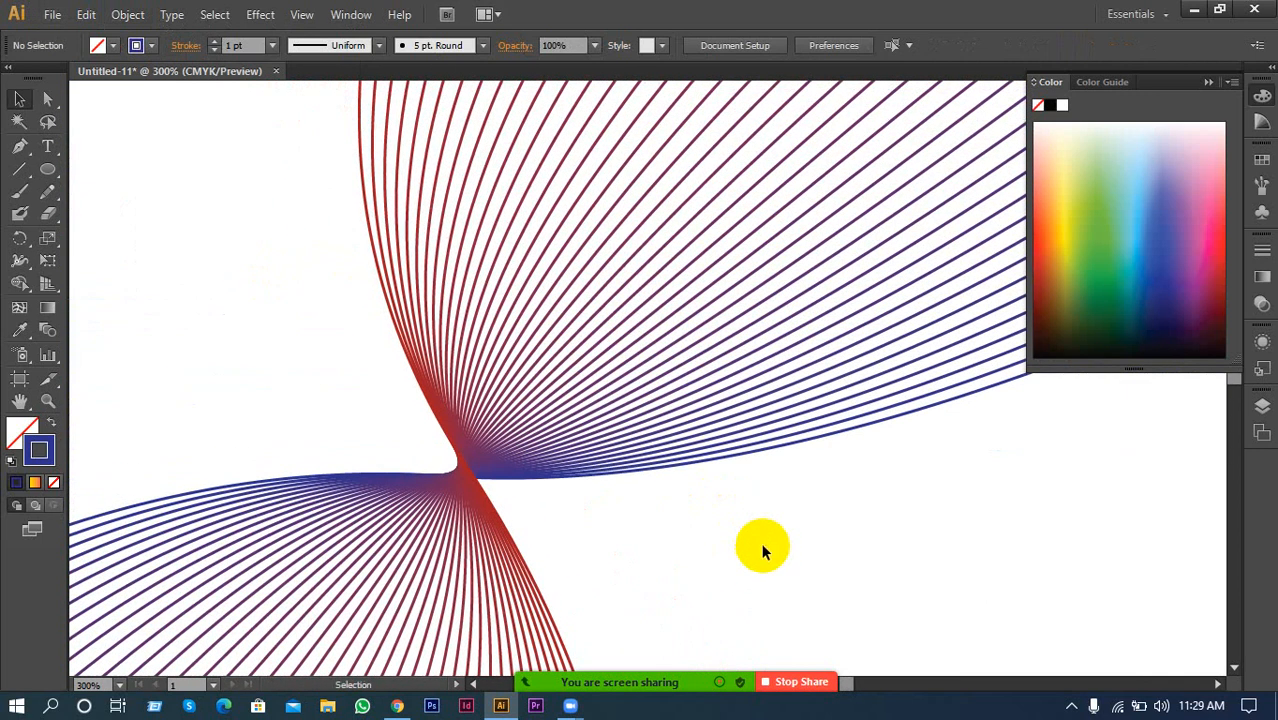
scroll(762, 550, "down", 4)
Delete the blended line artwork from the artboard
left_click_drag(456, 357, 826, 563)
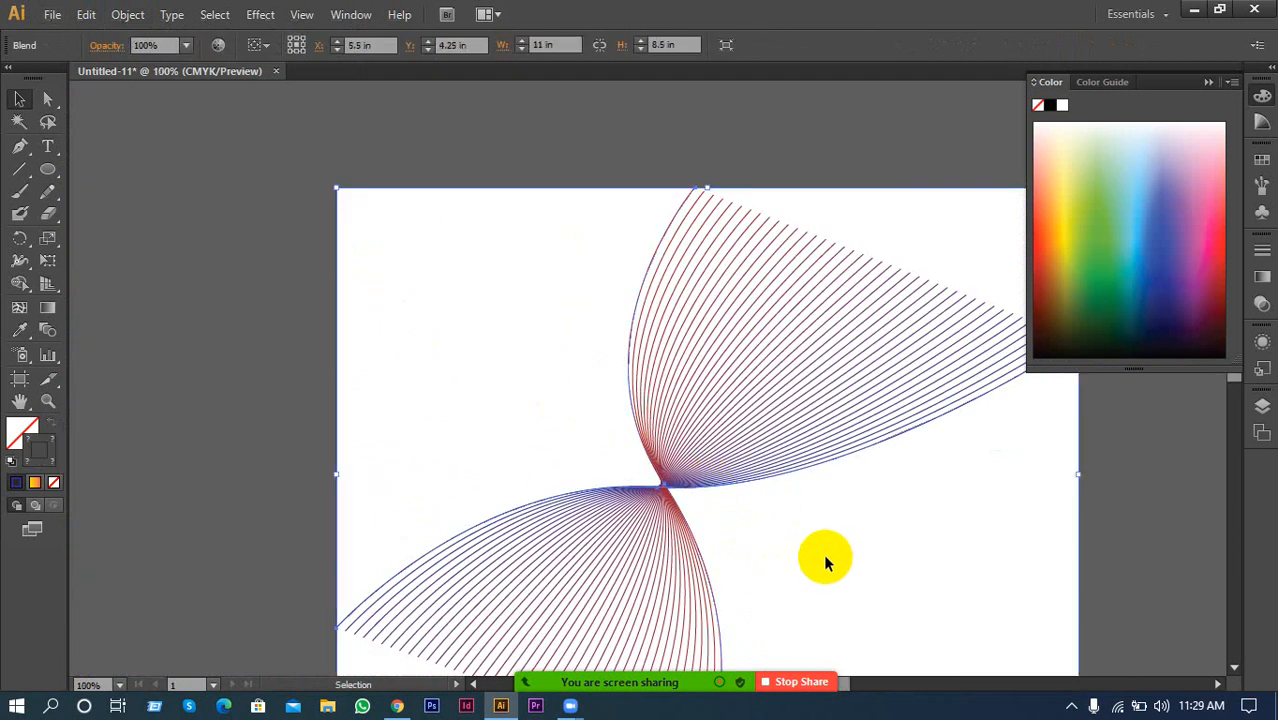
key("Delete")
left_click_drag(782, 508, 499, 293)
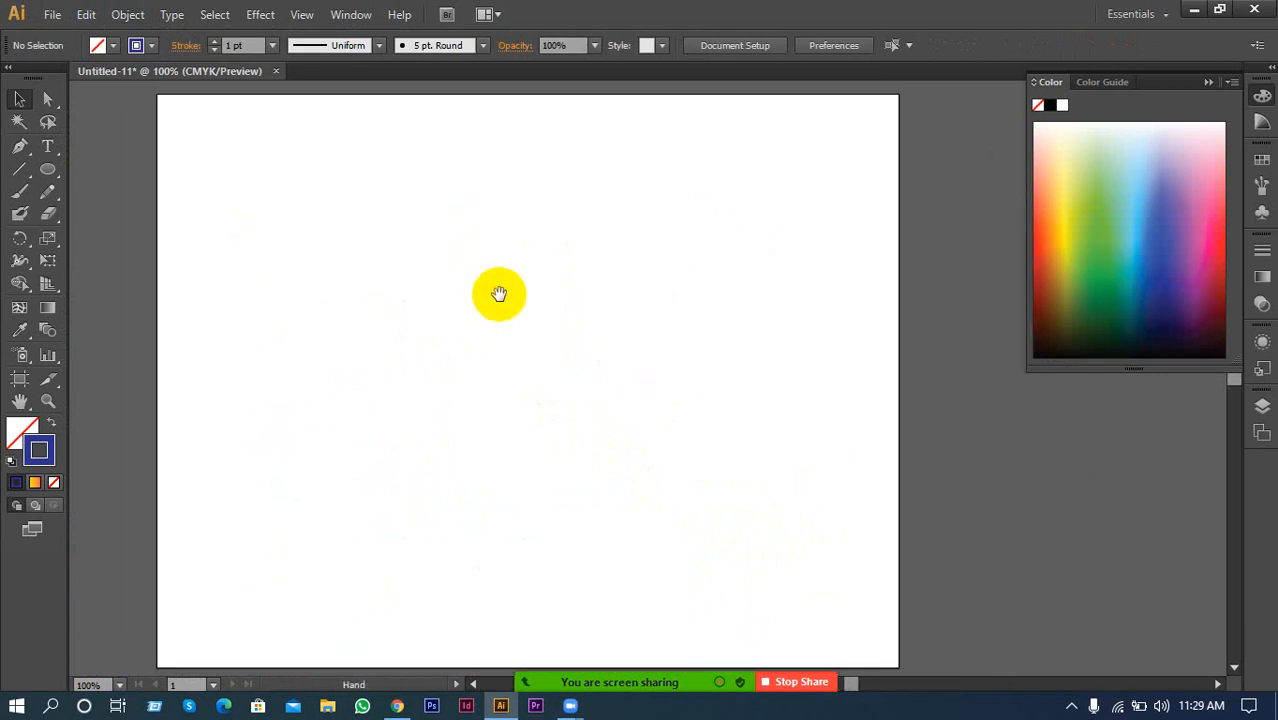
Draw a small circle near the artboard's middle and scale a copy about its centre to roughly 5.25 in wide
left_click_drag(48, 180, 110, 214)
left_click_drag(495, 329, 536, 364)
left_click(46, 148)
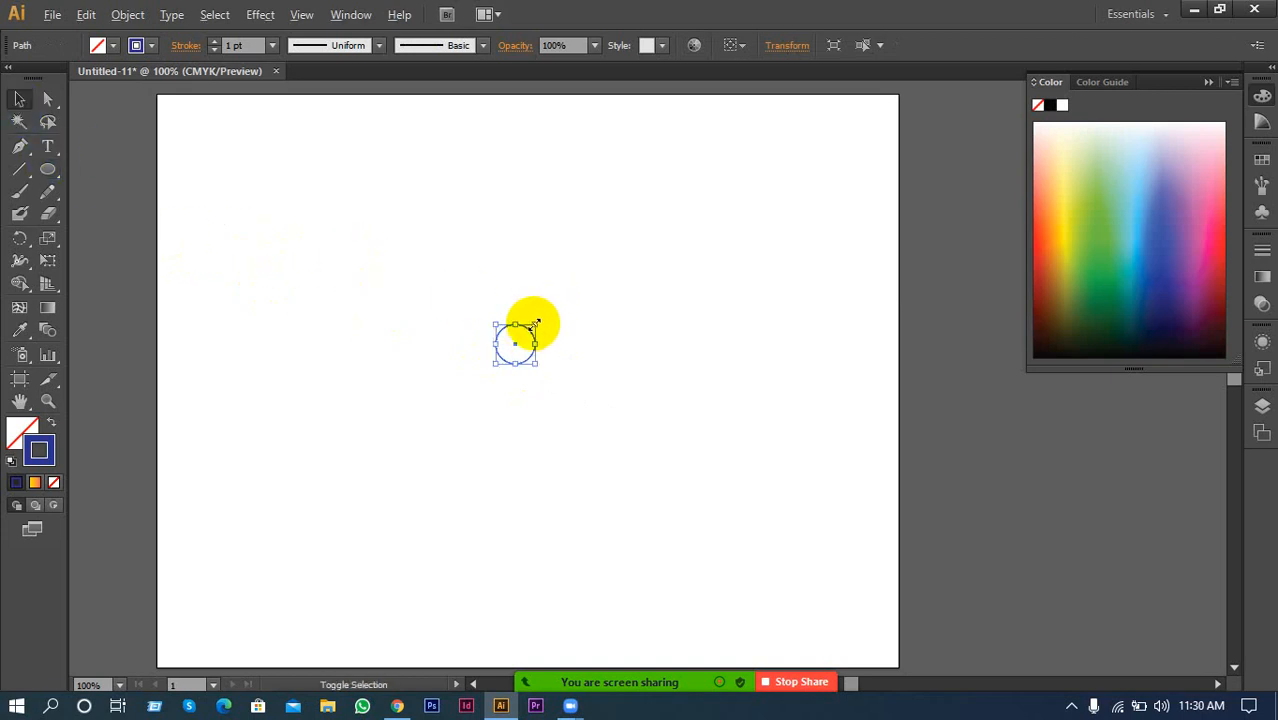
left_click_drag(537, 323, 760, 169)
left_click_drag(750, 230, 203, 518)
left_click(208, 275)
left_click_drag(346, 294, 433, 330)
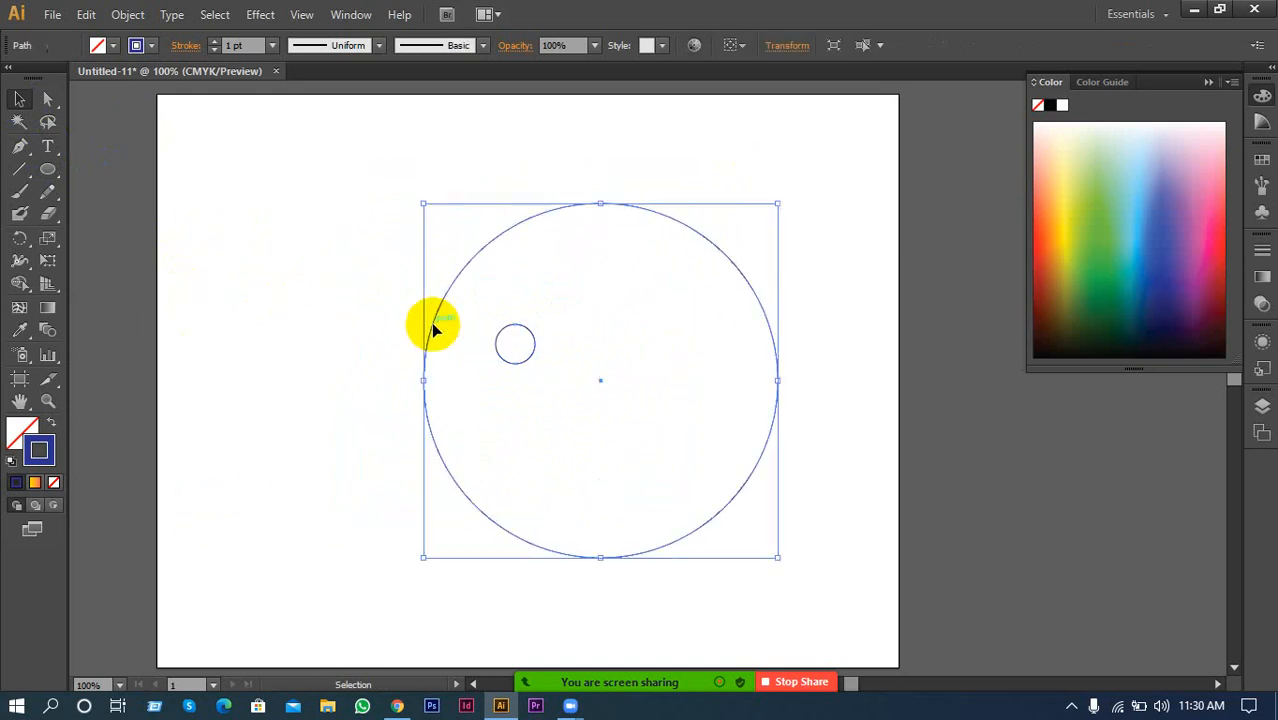
key("ctrl+z")
left_click_drag(259, 229, 370, 298)
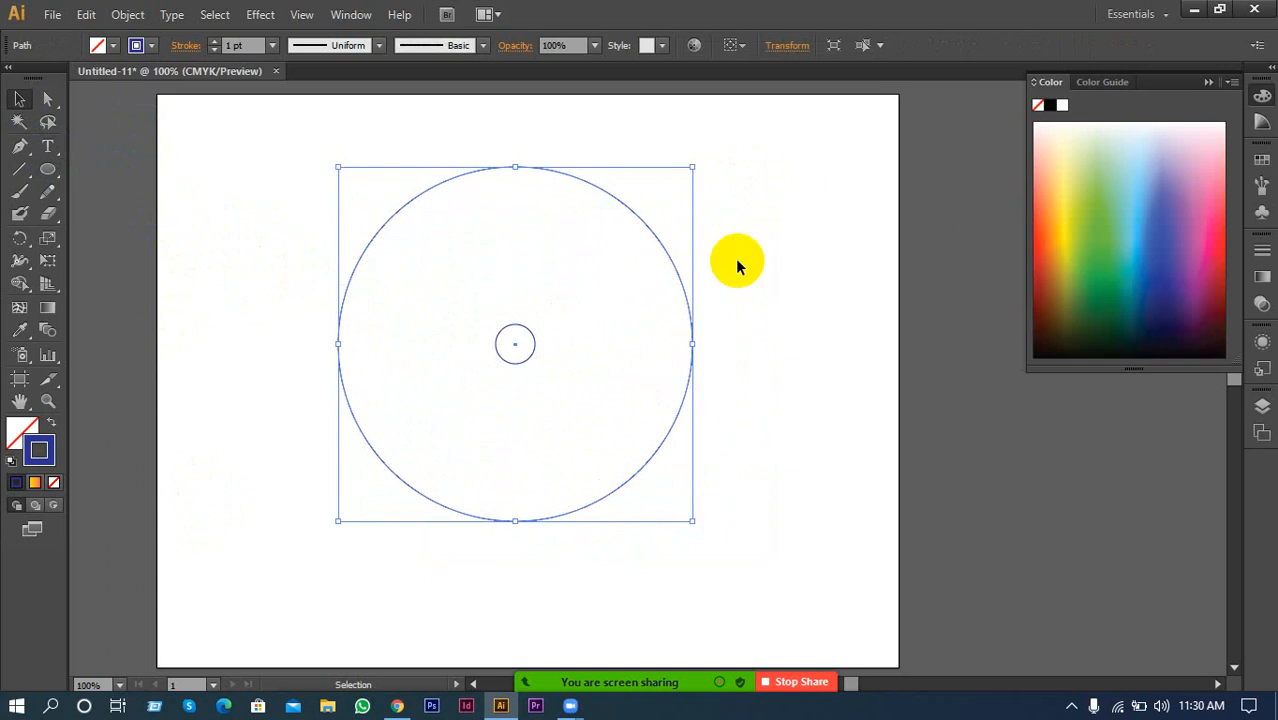
Select both concentric circles and set their stroke colour to red
left_click_drag(806, 357, 466, 359)
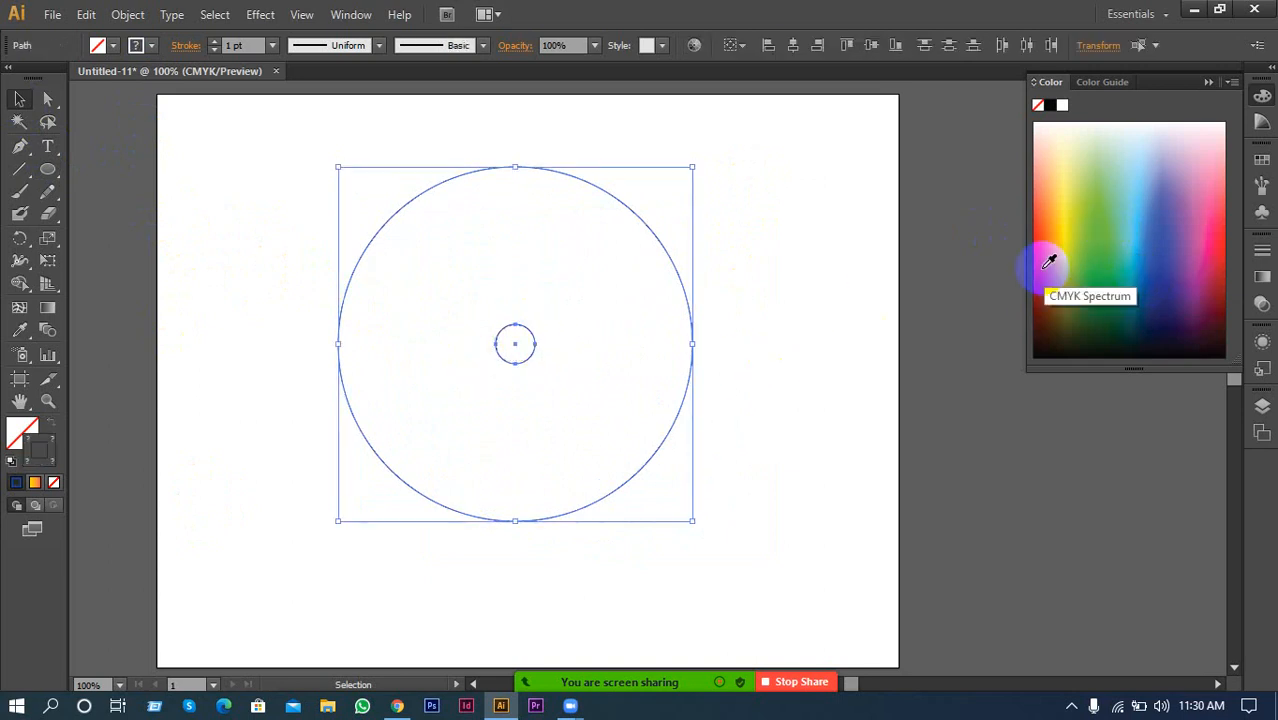
left_click(1045, 266)
left_click(770, 268)
left_click_drag(733, 243, 390, 405)
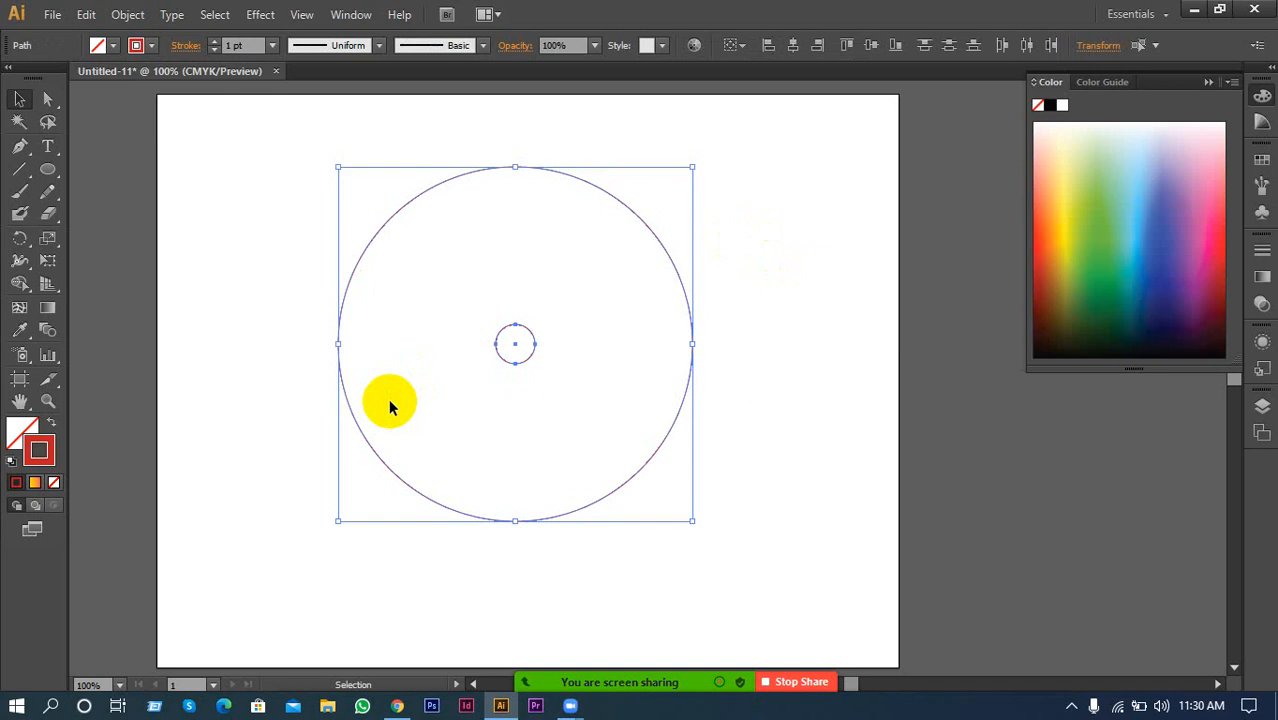
left_click(216, 168)
Change the small inner circle's stroke colour to green and deselect it
scroll(437, 310, "up", 2)
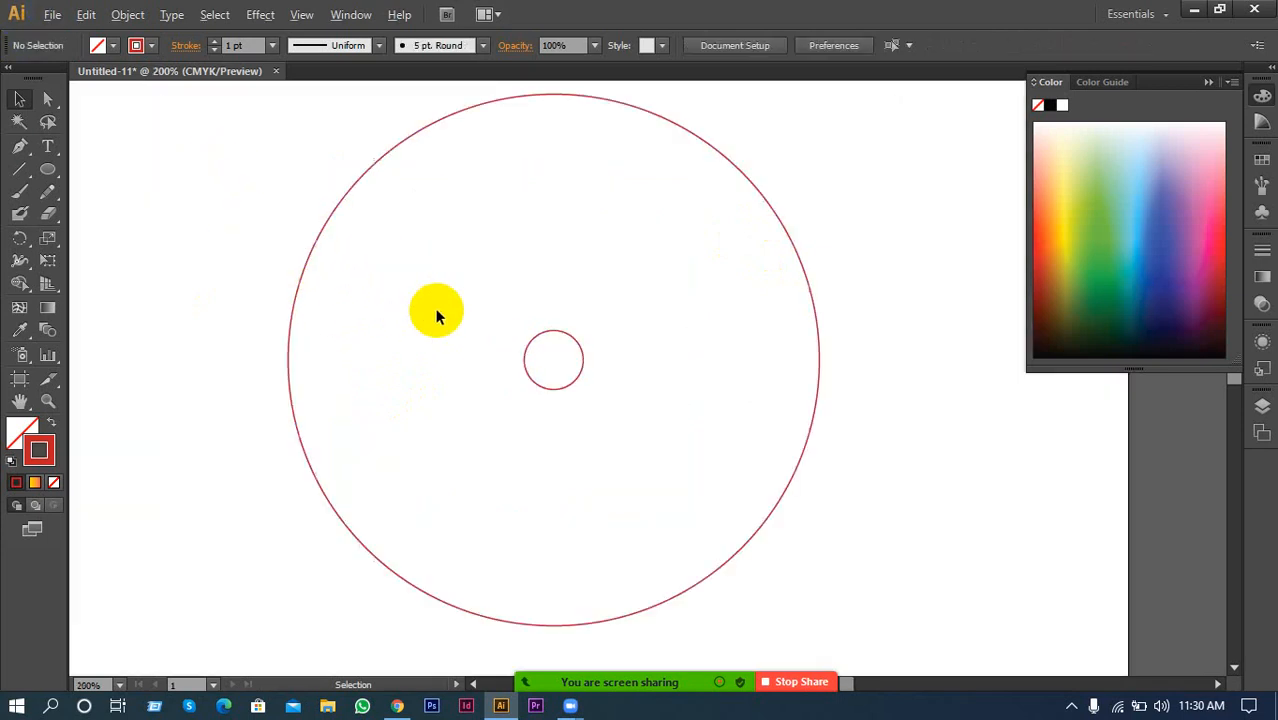
left_click_drag(467, 314, 689, 399)
left_click(566, 438)
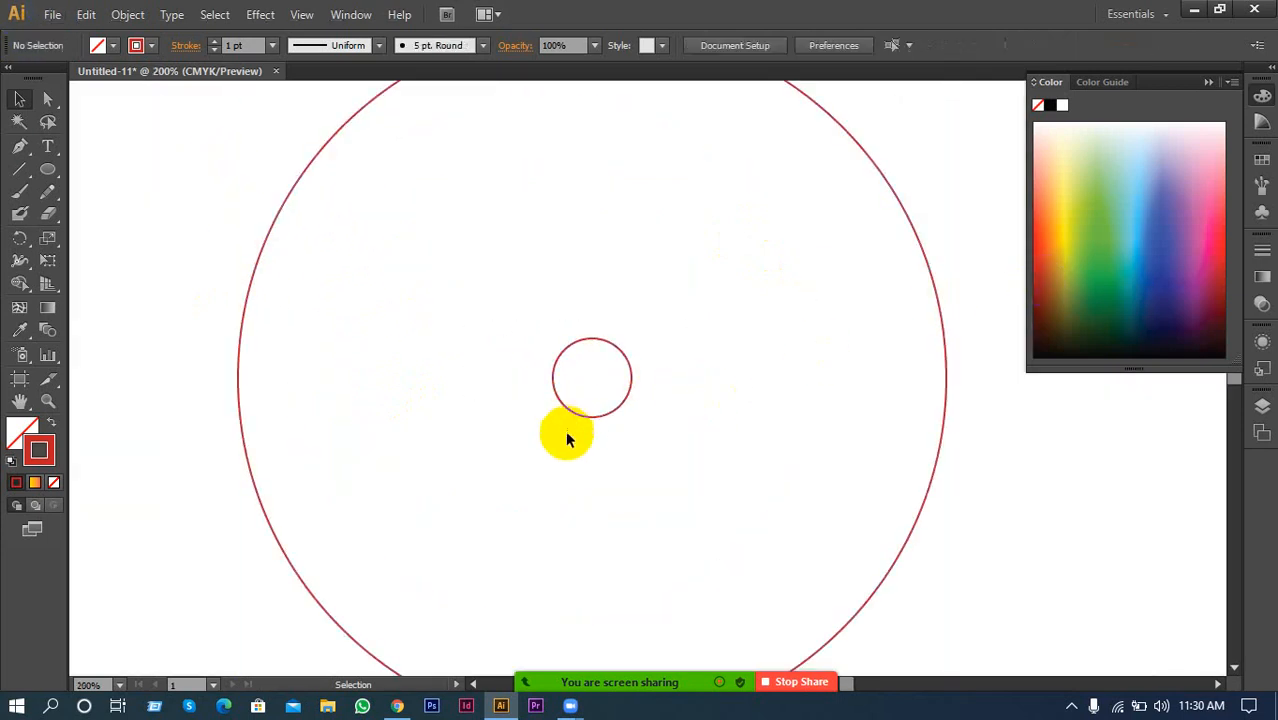
left_click(607, 410)
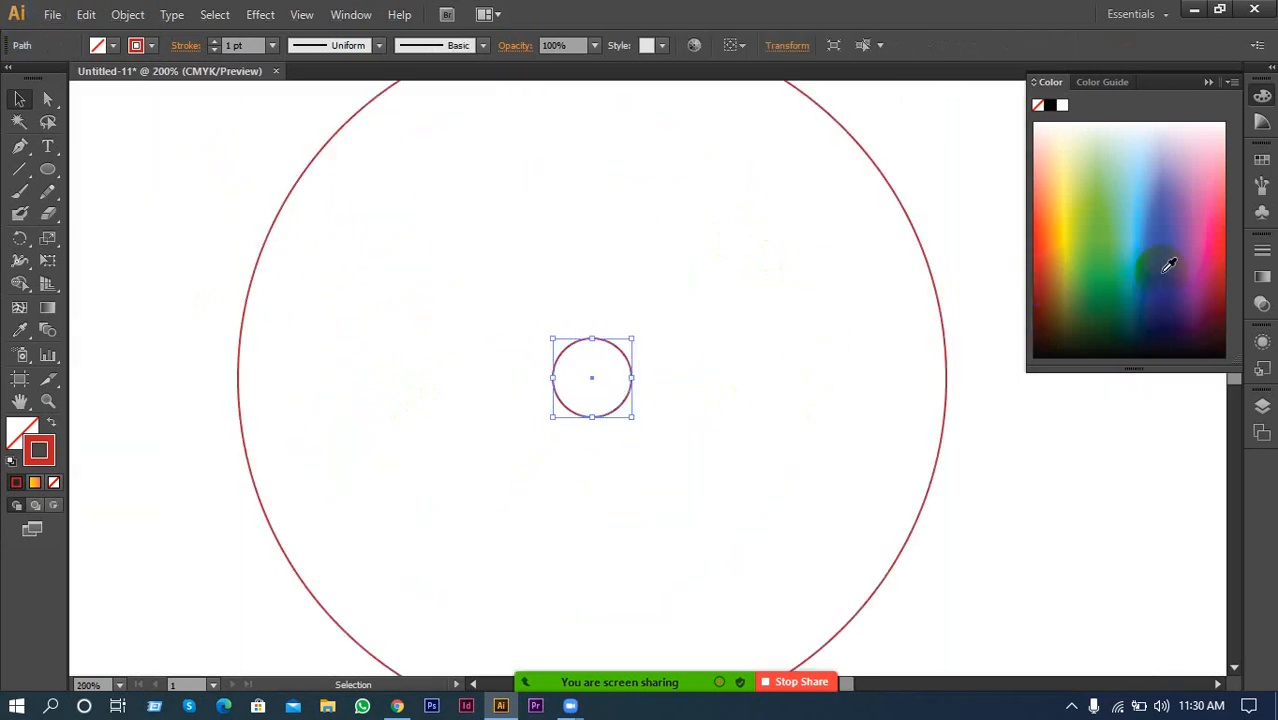
left_click(1099, 282)
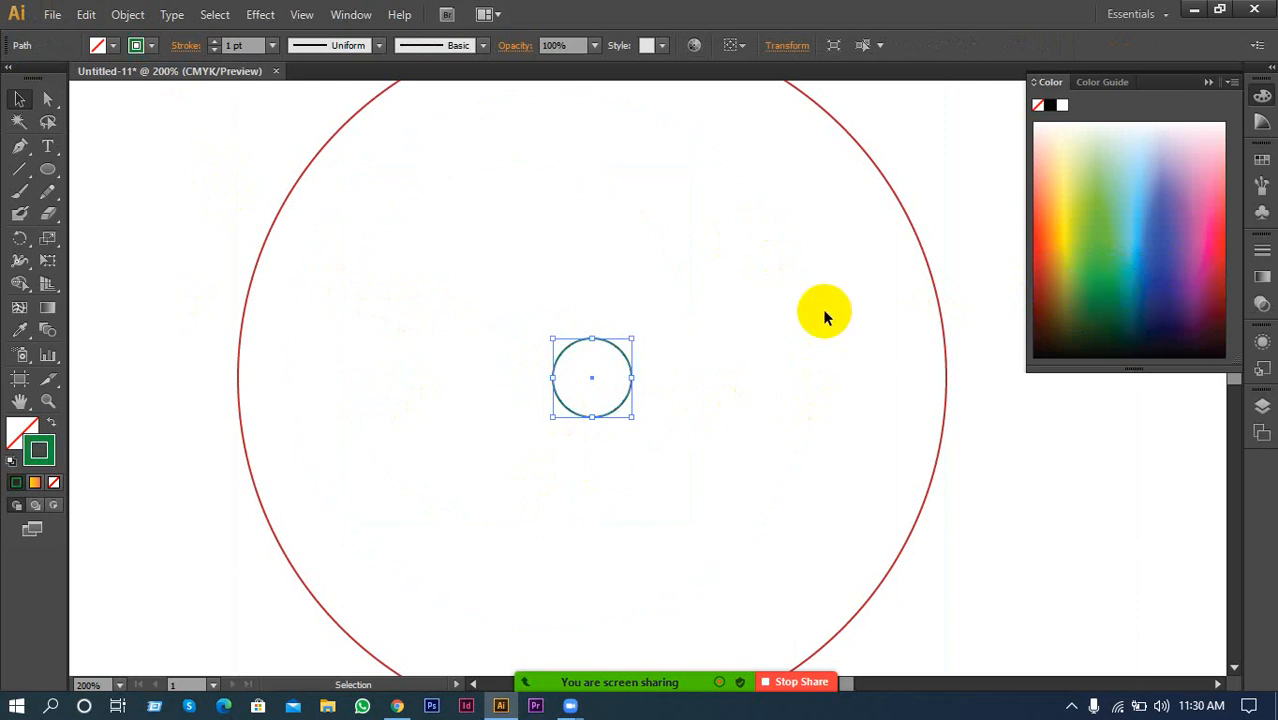
left_click(262, 272)
left_click(266, 226)
left_click(690, 486)
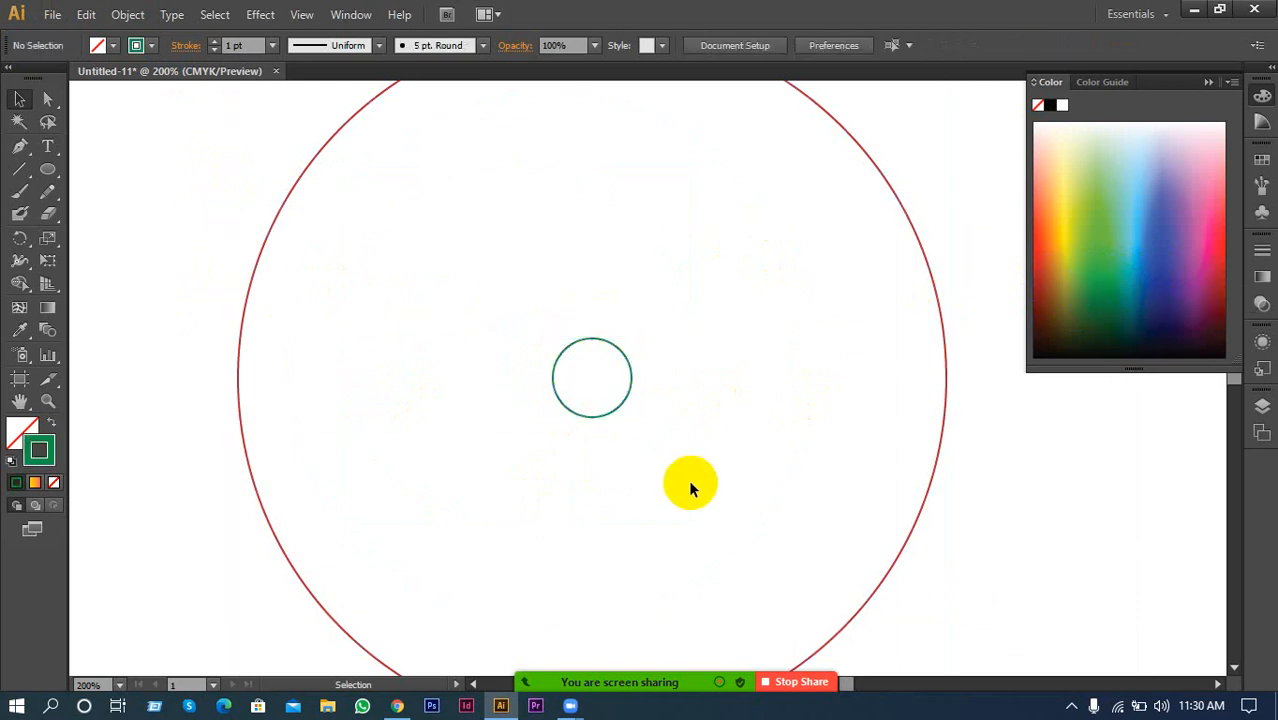
Make a blend between the red outer circle and the green inner circle and check its rings
left_click_drag(143, 223, 650, 412)
left_click(127, 14)
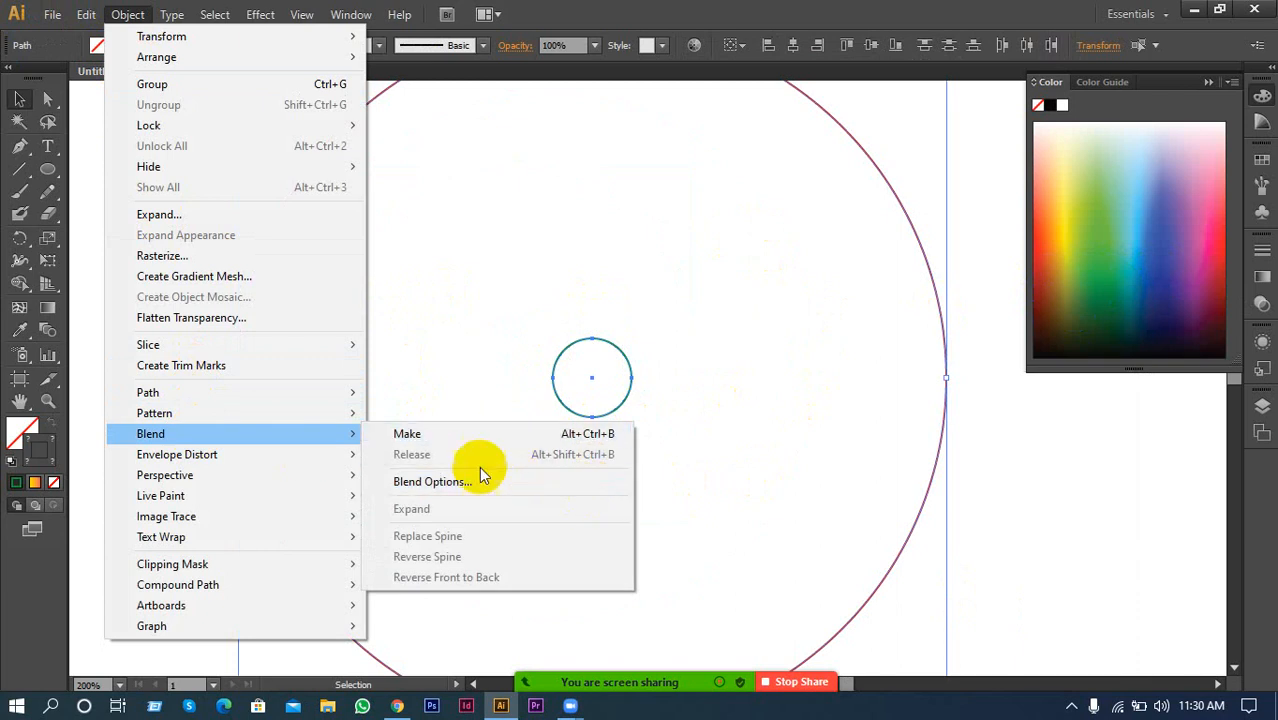
left_click(505, 438)
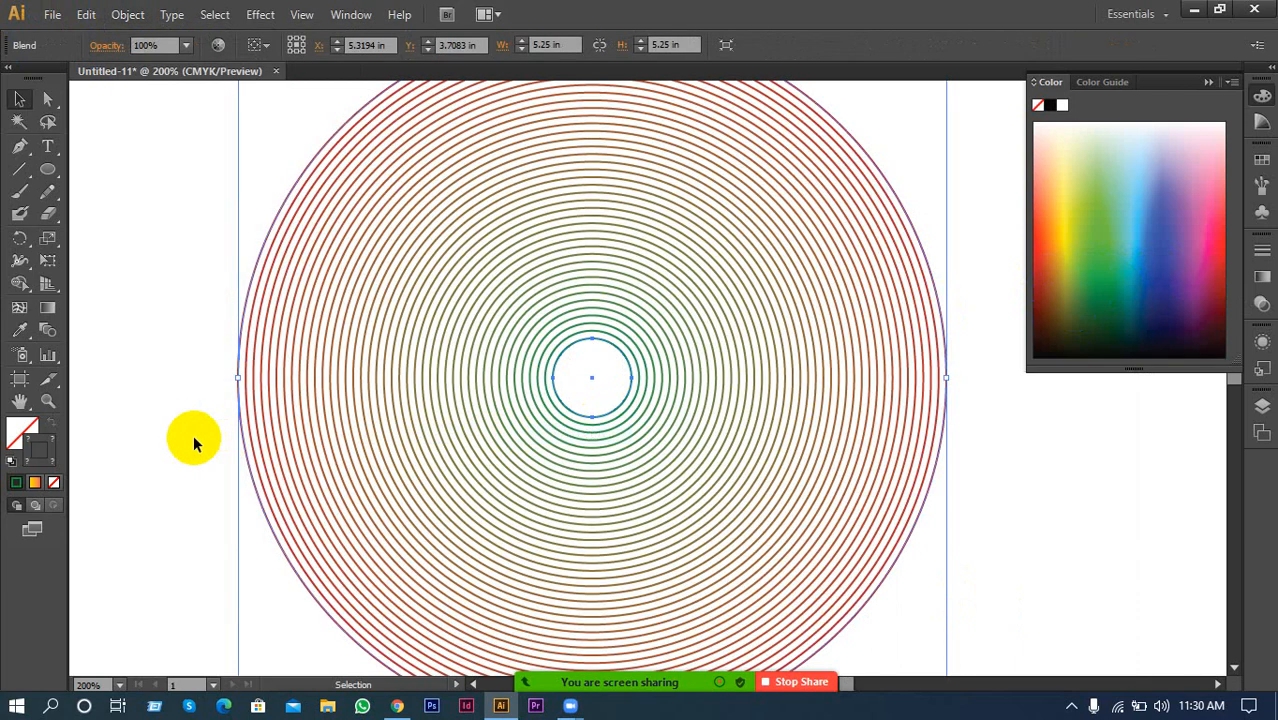
scroll(494, 460, "up", 2)
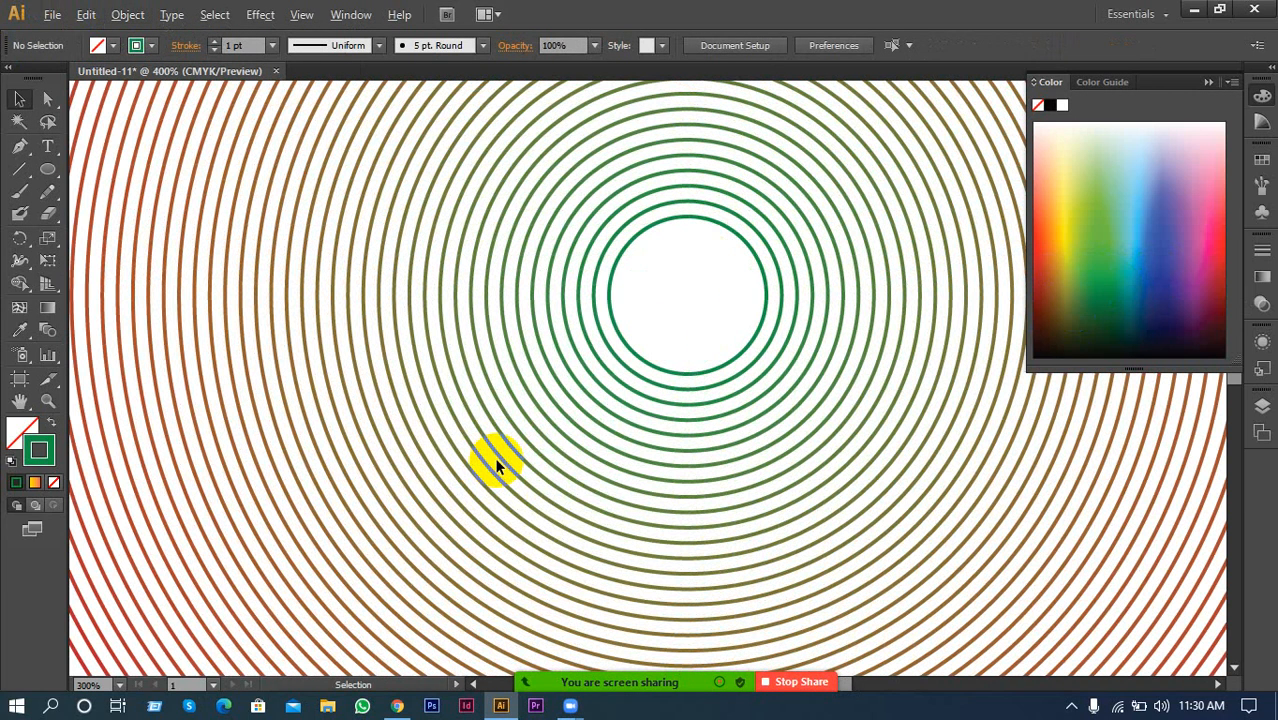
Delete the blended circle artwork from the artboard
scroll(500, 460, "down", 3)
left_click_drag(265, 322, 722, 541)
key("Delete")
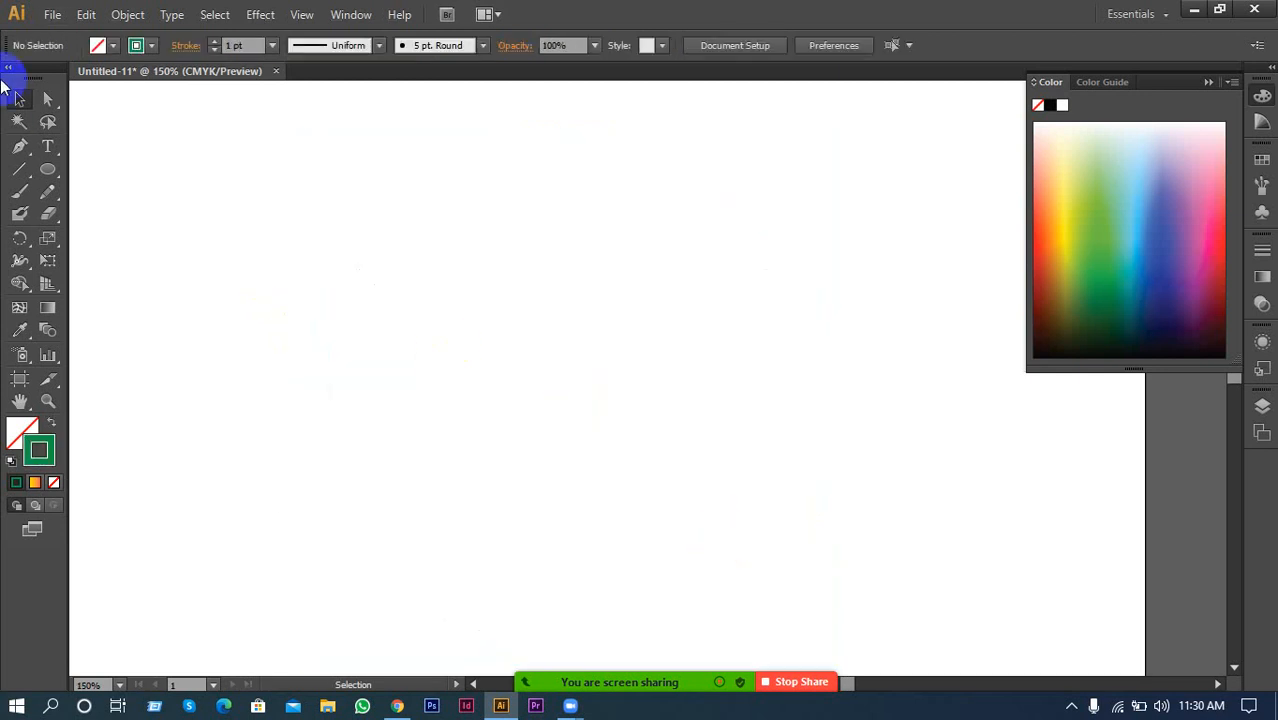
Draw a large five-pointed star about 6.5 in wide with the Star tool, keeping the green stroke
left_click_drag(42, 183, 131, 256)
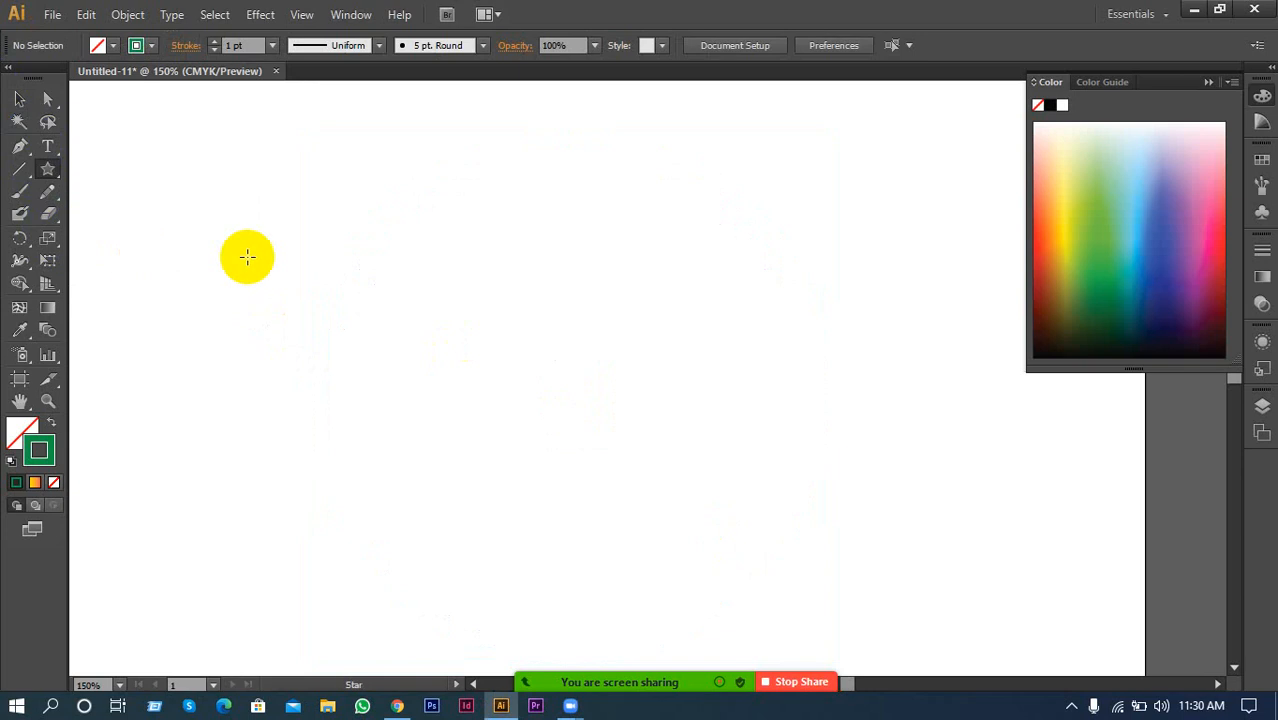
left_click_drag(530, 355, 856, 466)
left_click(20, 98)
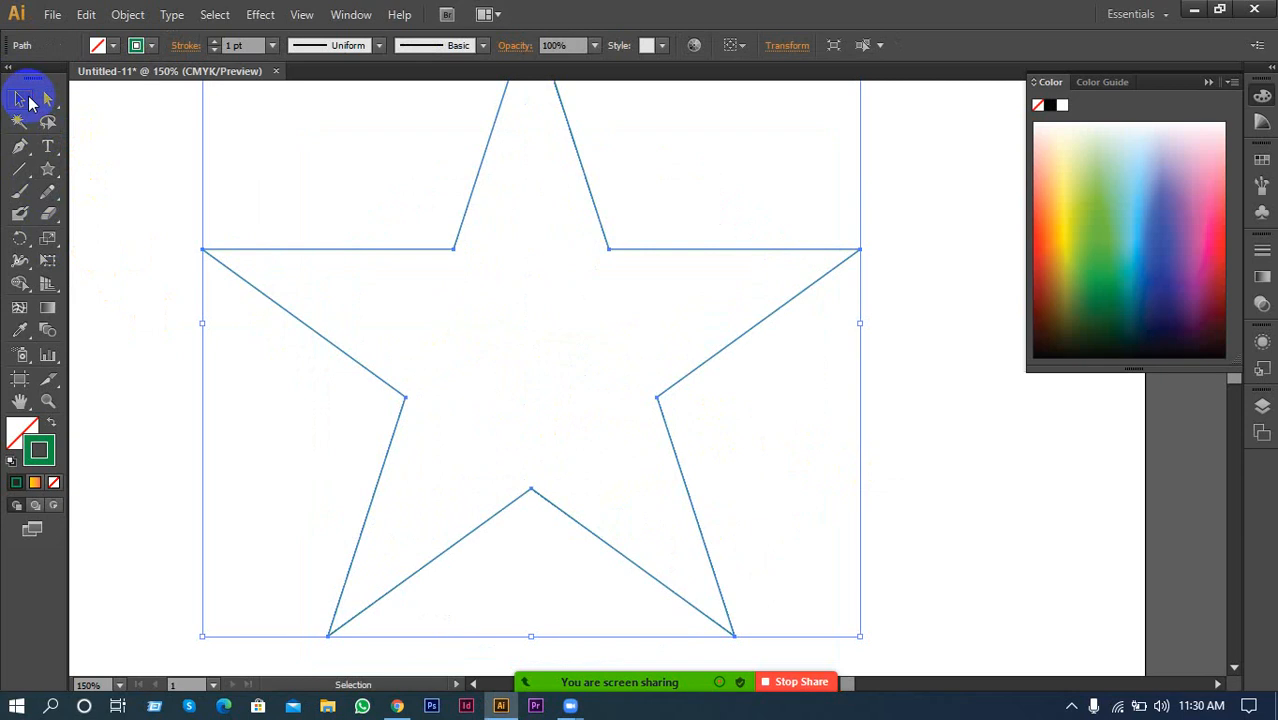
left_click(290, 323)
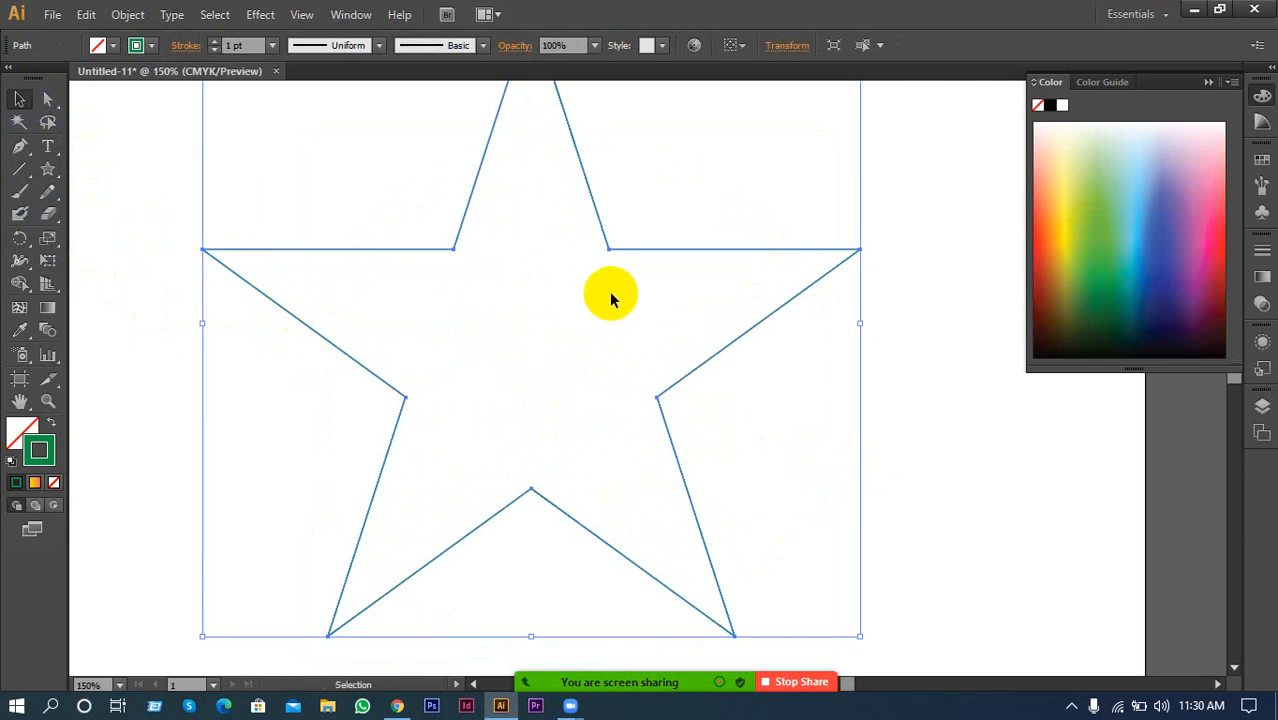
Give an in-place copy of the star a yellow-orange stroke and shrink it to a tiny star at the centre
scroll(713, 390, "up", 1)
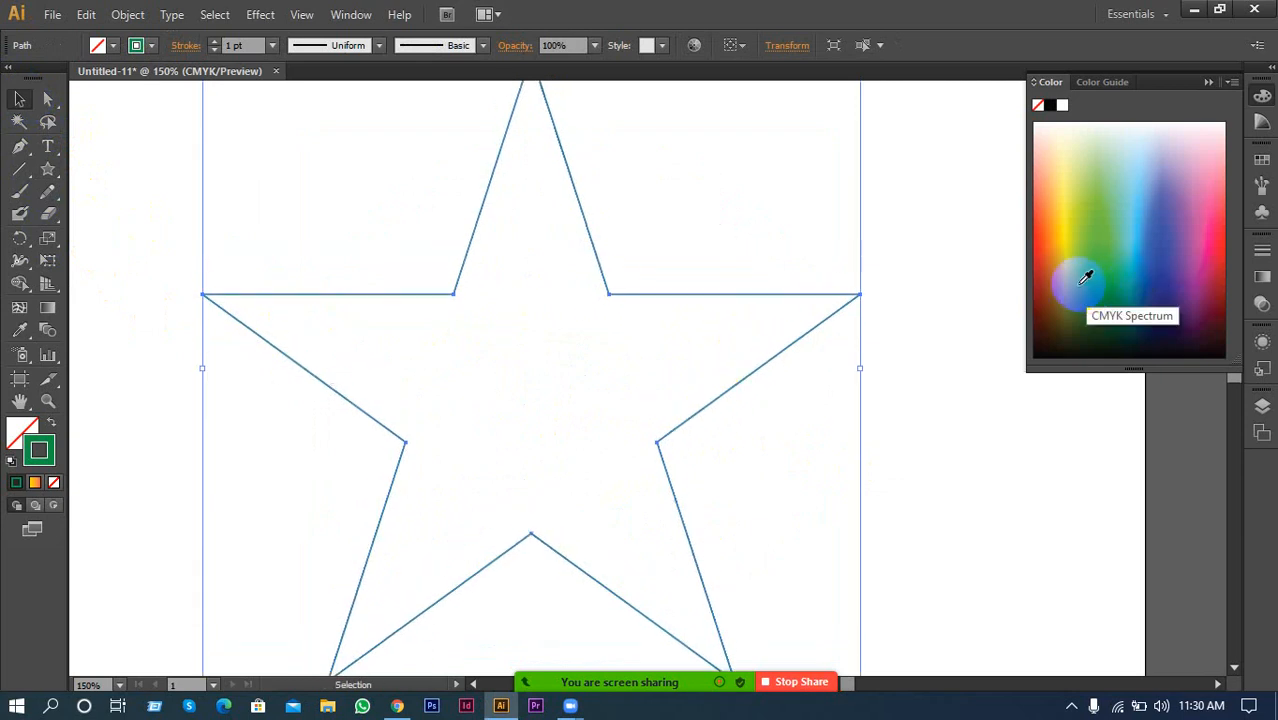
left_click(1062, 233)
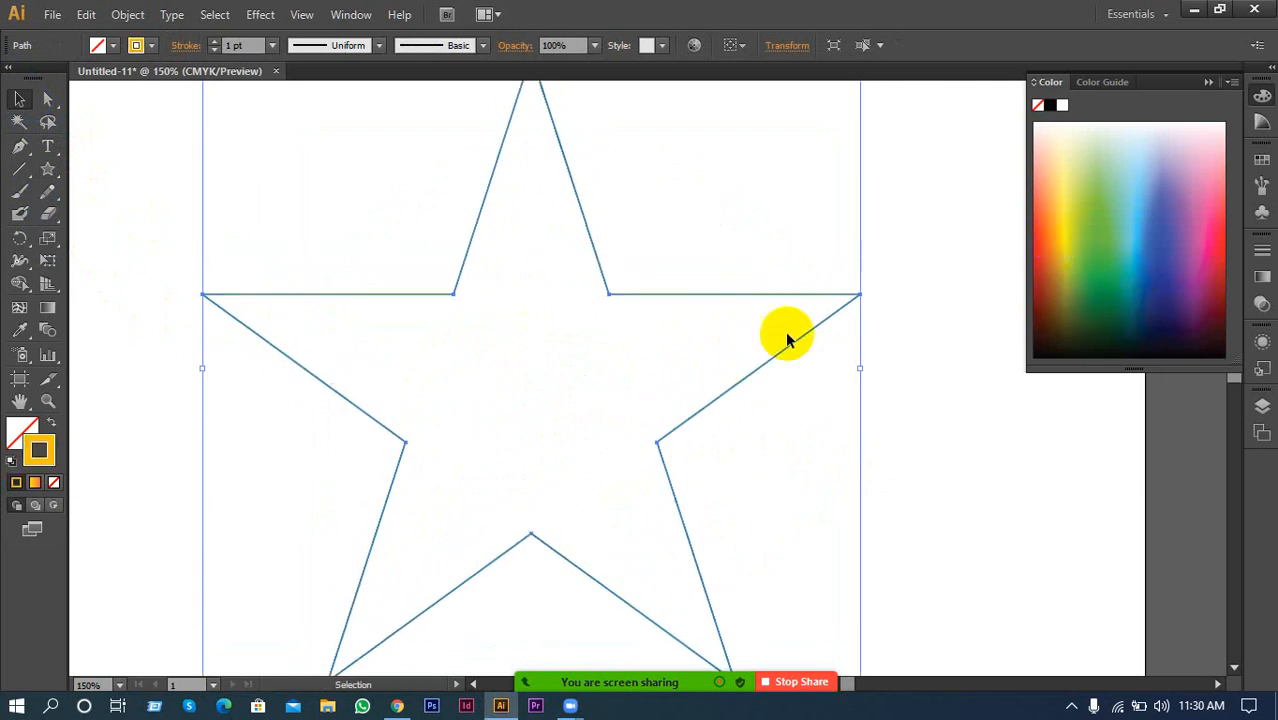
scroll(594, 379, "down", 2)
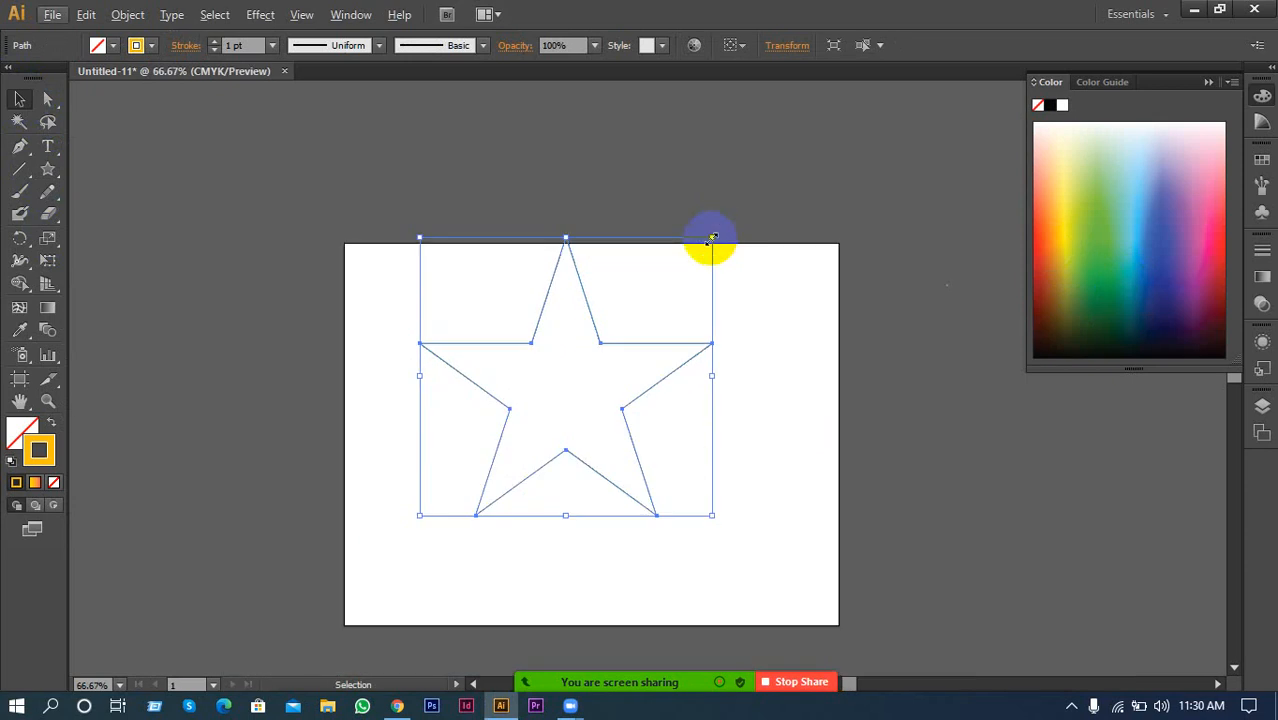
left_click_drag(712, 238, 643, 366)
Move both stars fully onto the artboard, make a blend between them and deselect it
left_click_drag(765, 297, 388, 508)
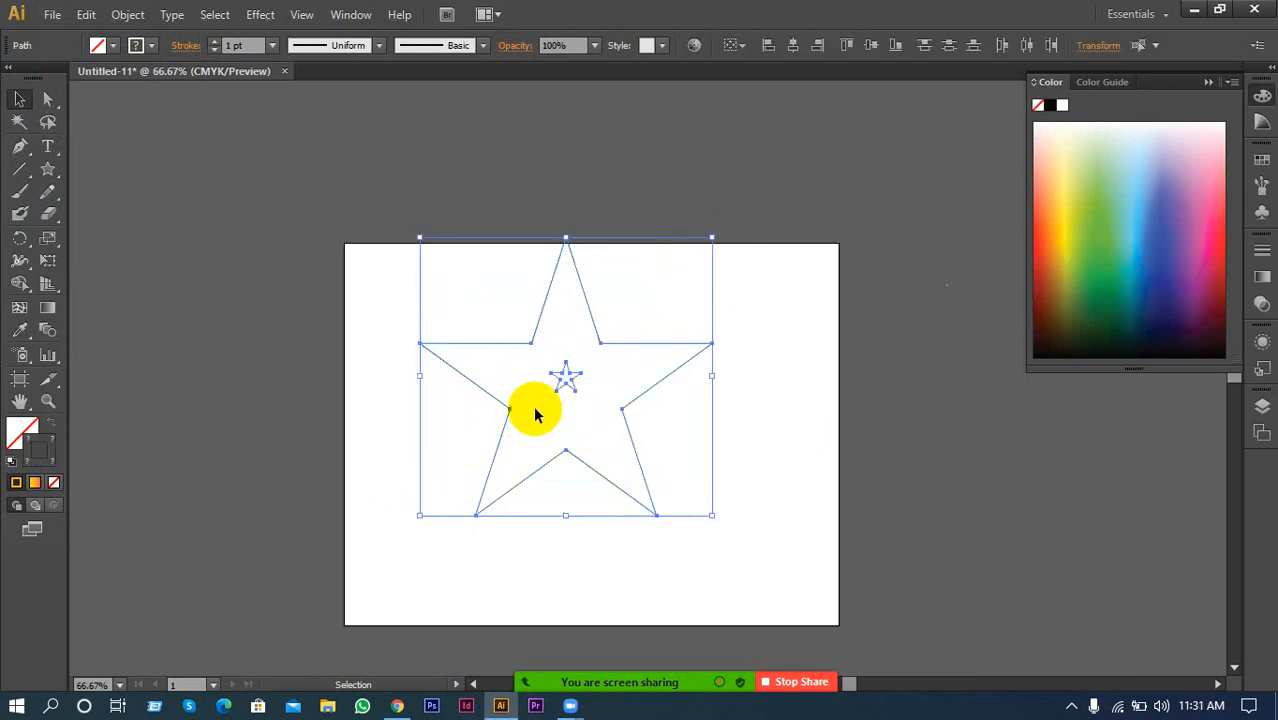
left_click_drag(568, 390, 583, 423)
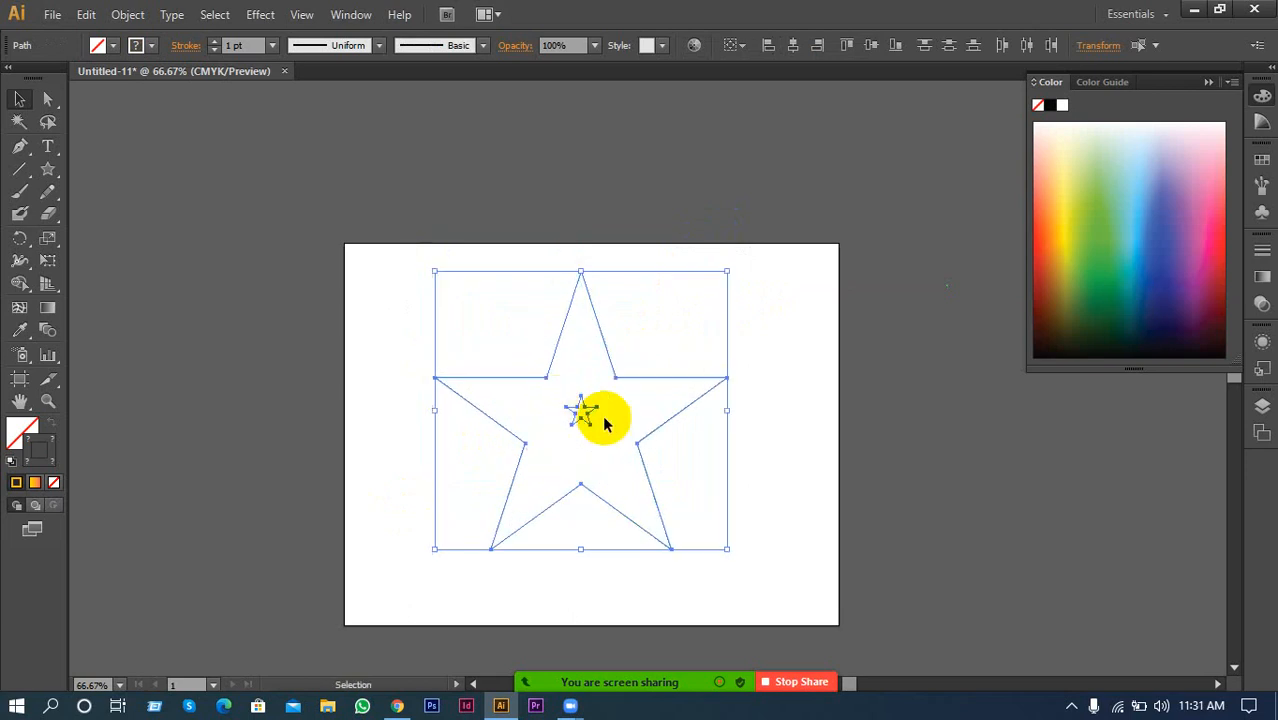
left_click(133, 16)
mouse_move(230, 430)
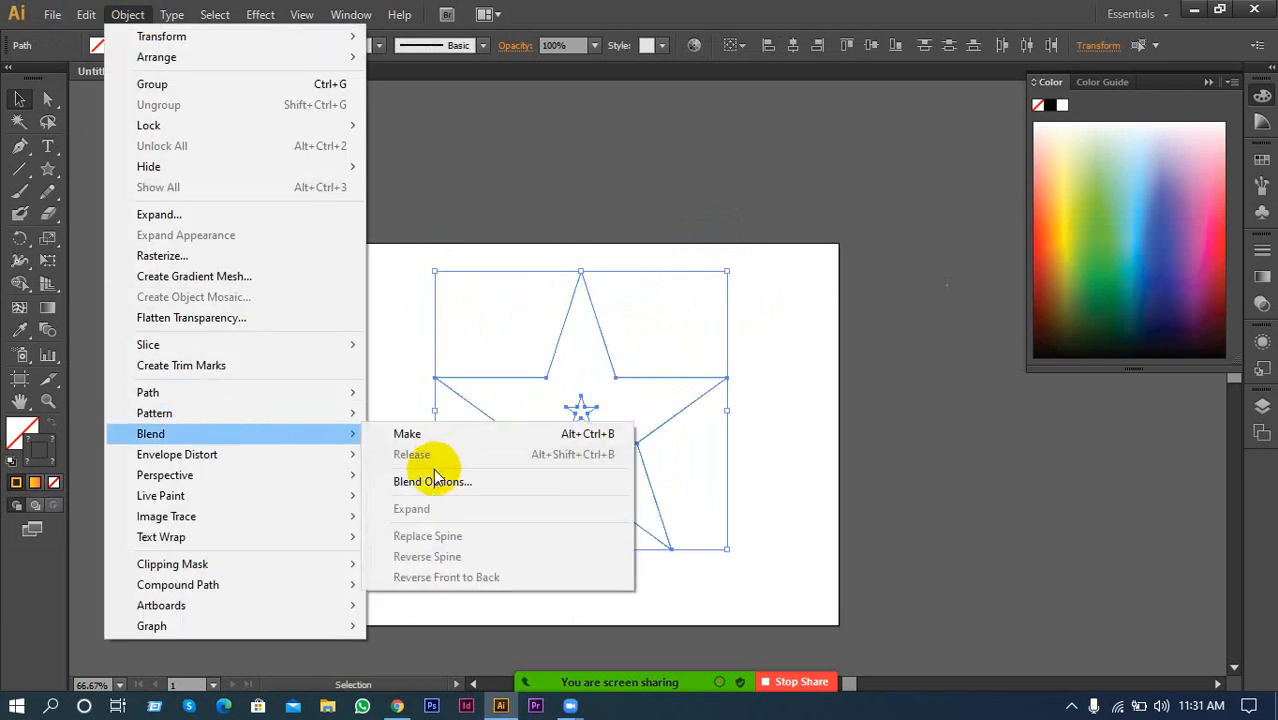
left_click(440, 433)
left_click(337, 448)
Examine the green-to-yellow colour transition of the star blend around the small inner star
scroll(606, 465, "up", 2)
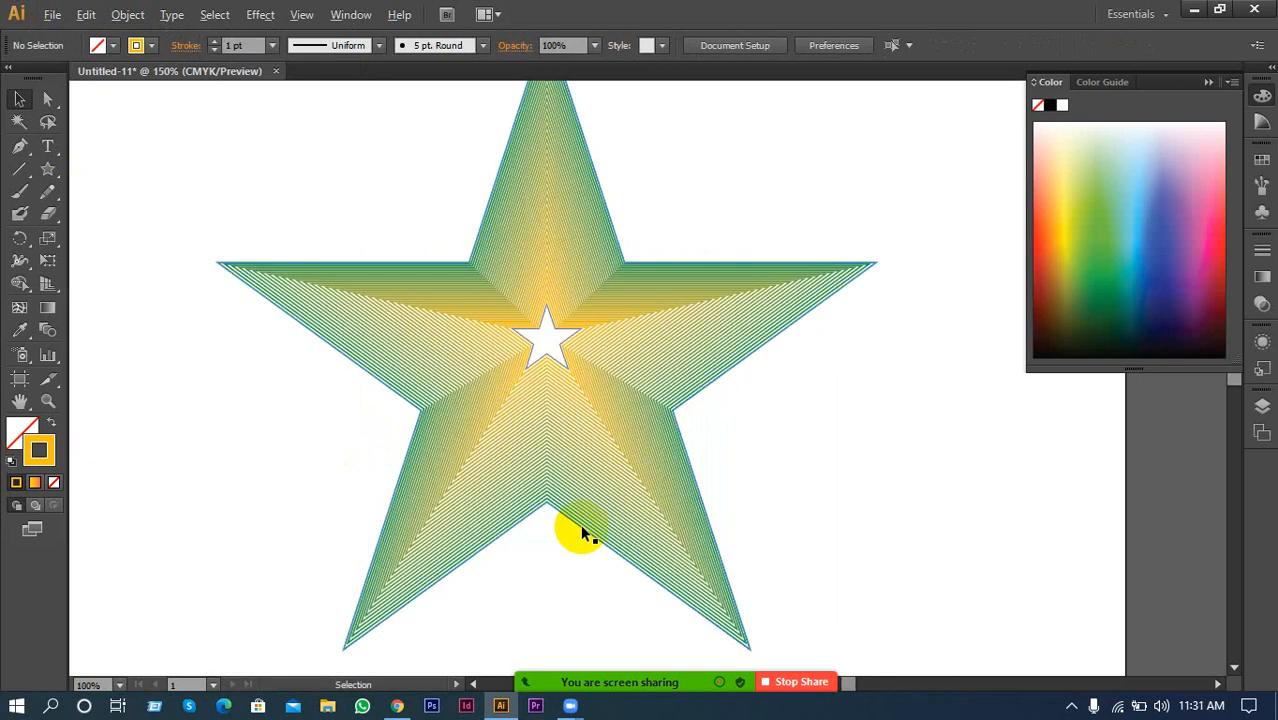
scroll(533, 588, "up", 3)
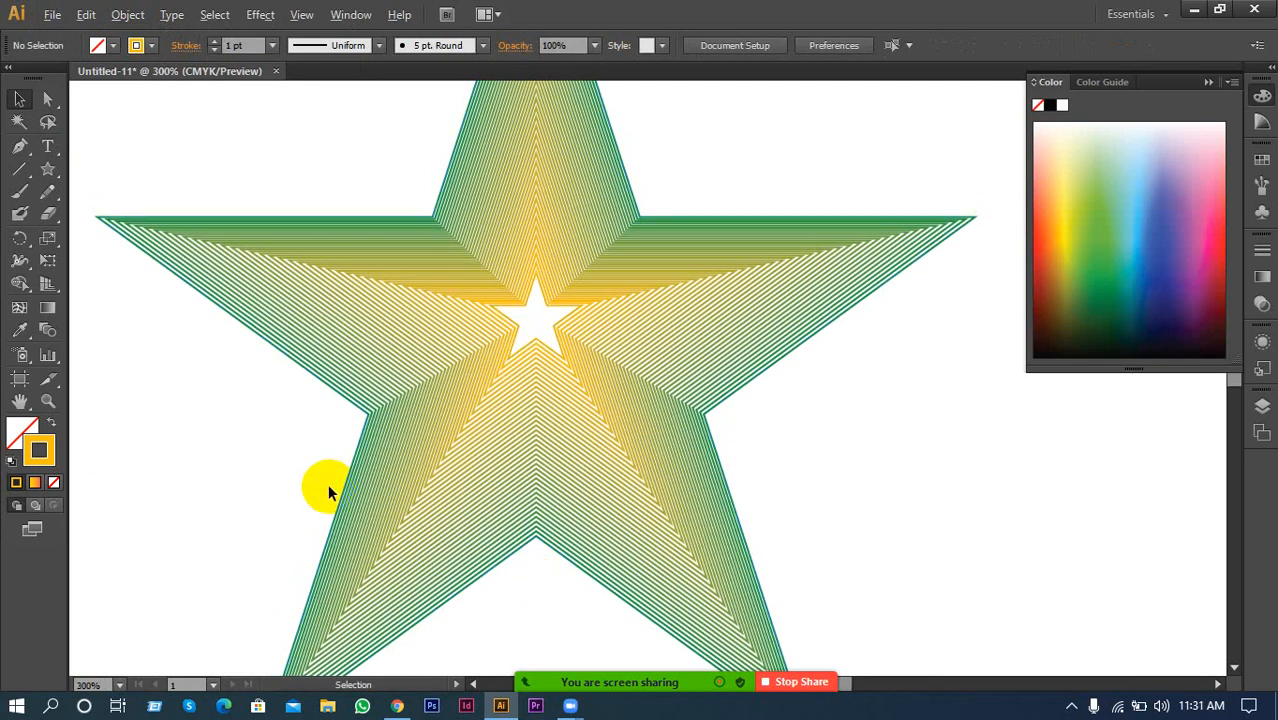
scroll(329, 487, "up", 1)
scroll(328, 485, "up", 3)
left_click_drag(356, 424, 276, 549)
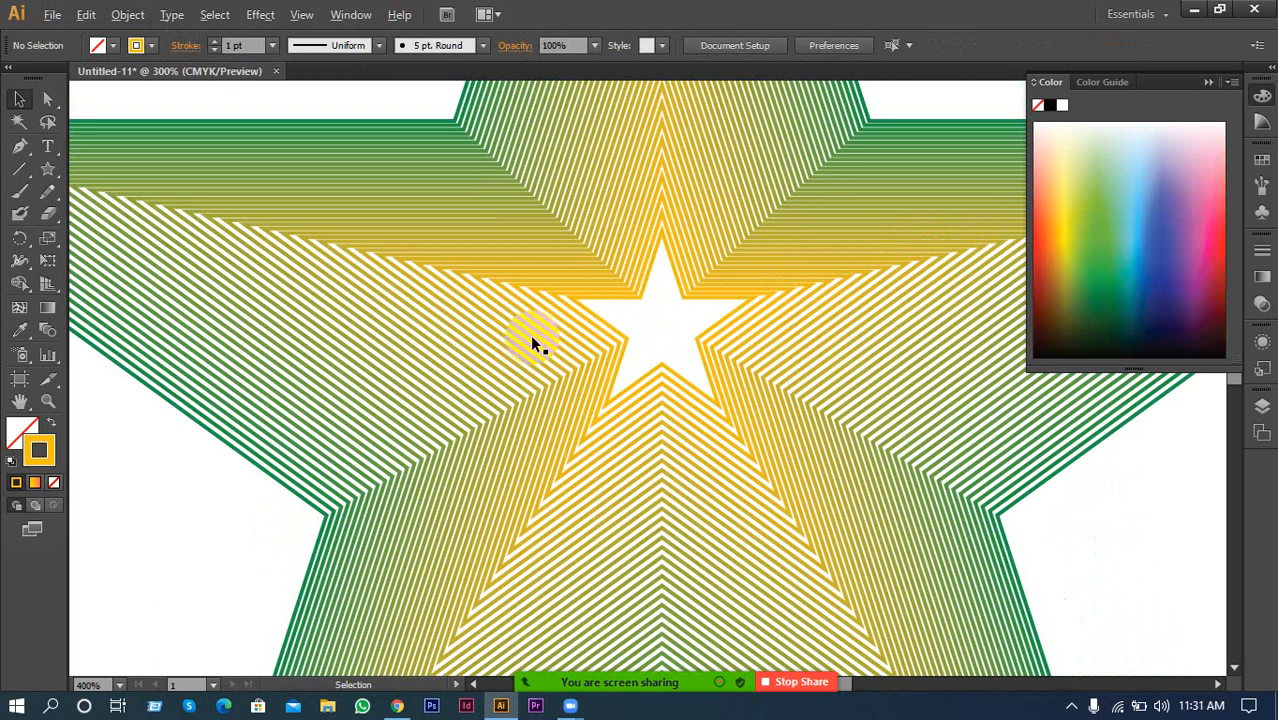
scroll(532, 338, "down", 1)
left_click_drag(414, 121, 1035, 645)
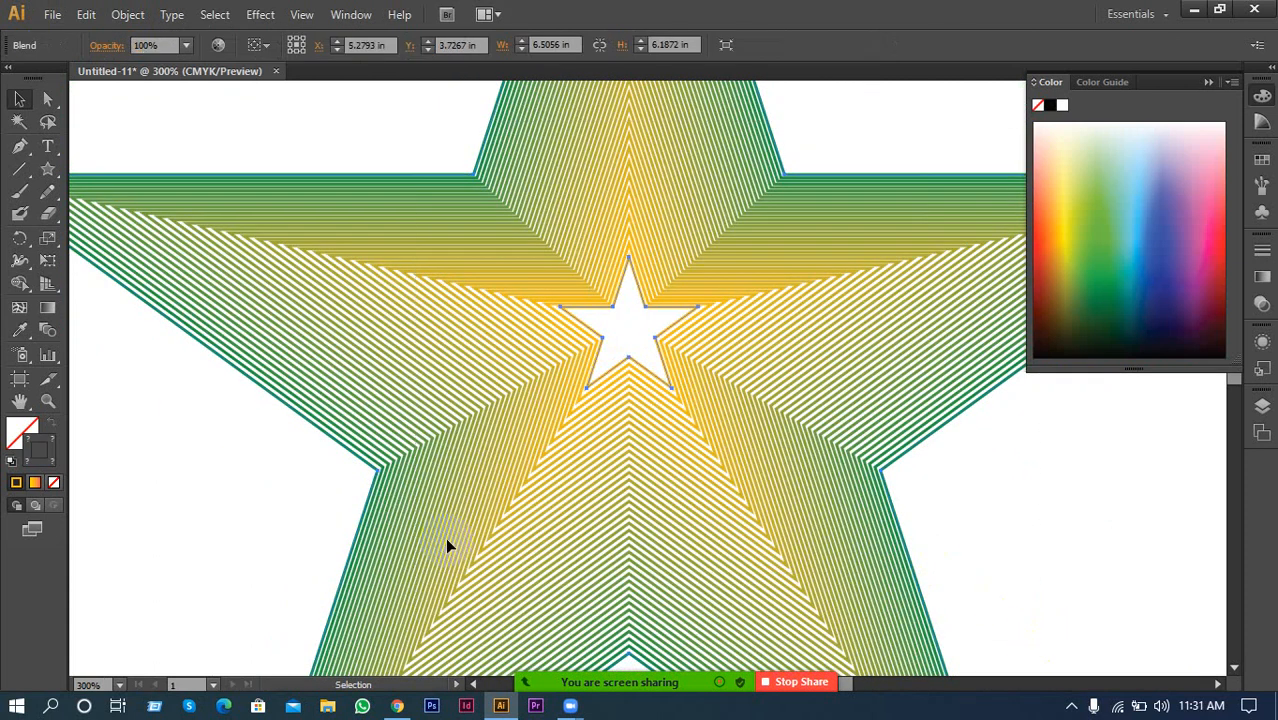
left_click(19, 283)
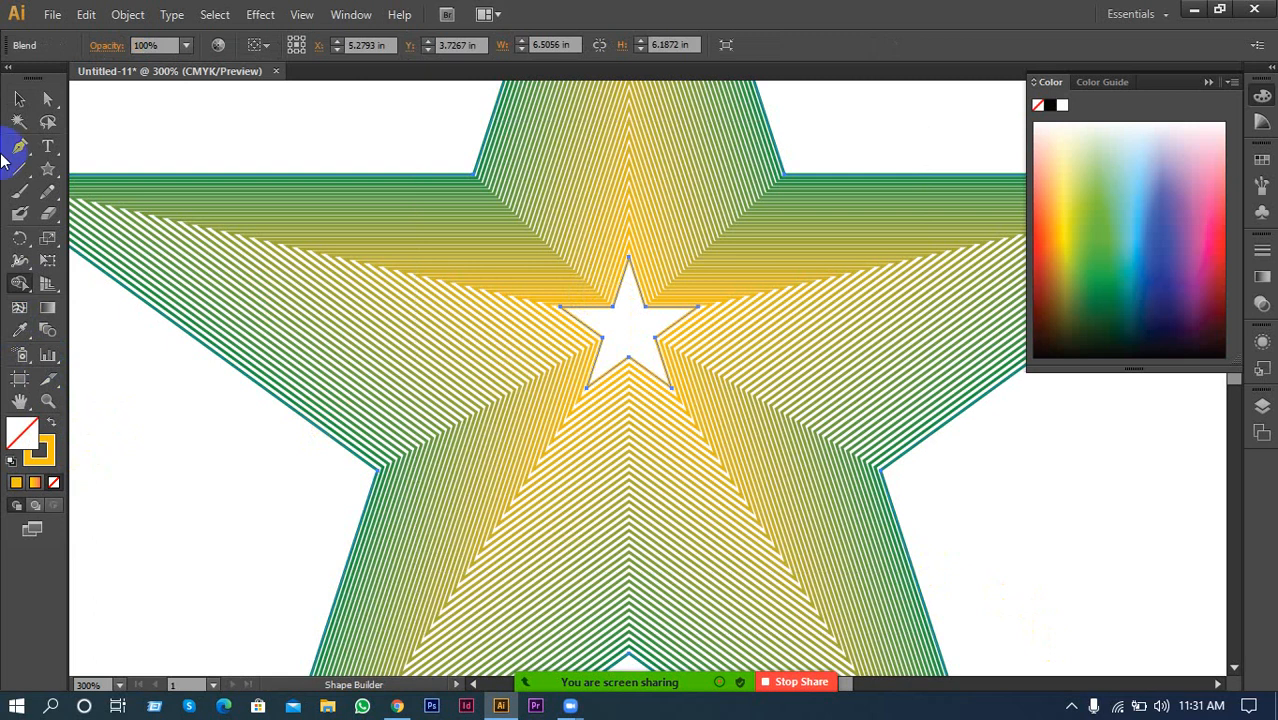
left_click(19, 100)
Inspect the angled stripes and corners of the blended star at high magnification, ending with the whole star in view
scroll(148, 462, "down", 3)
scroll(364, 469, "up", 5)
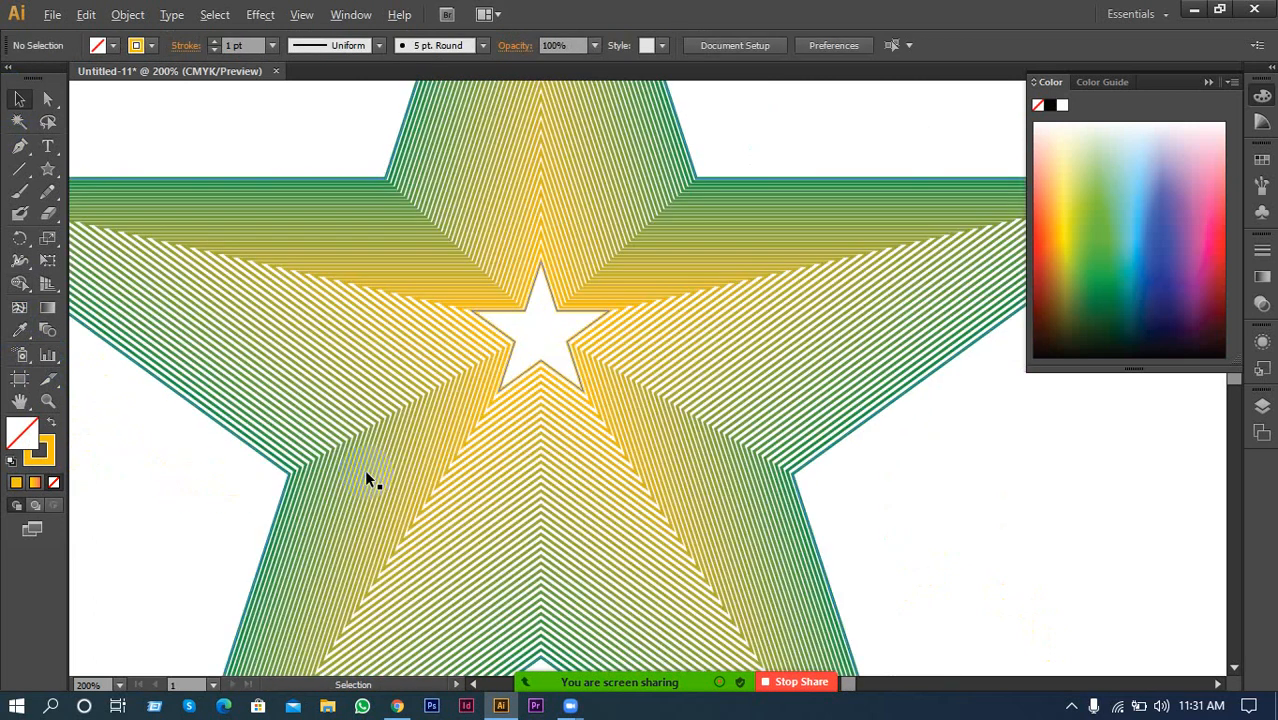
scroll(369, 469, "up", 1)
scroll(522, 459, "up", 1)
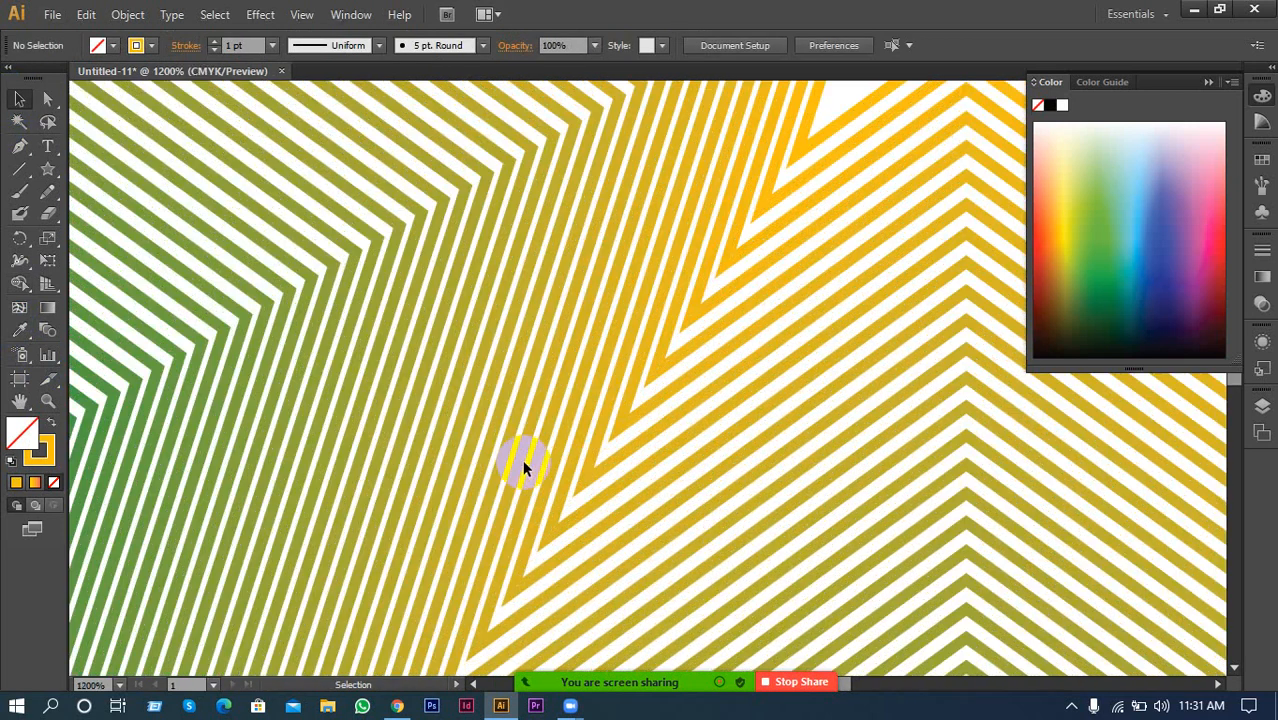
key("space")
left_click_drag(514, 372, 573, 546)
left_click_drag(512, 345, 533, 608)
left_click_drag(534, 406, 397, 639)
left_click_drag(417, 345, 260, 365)
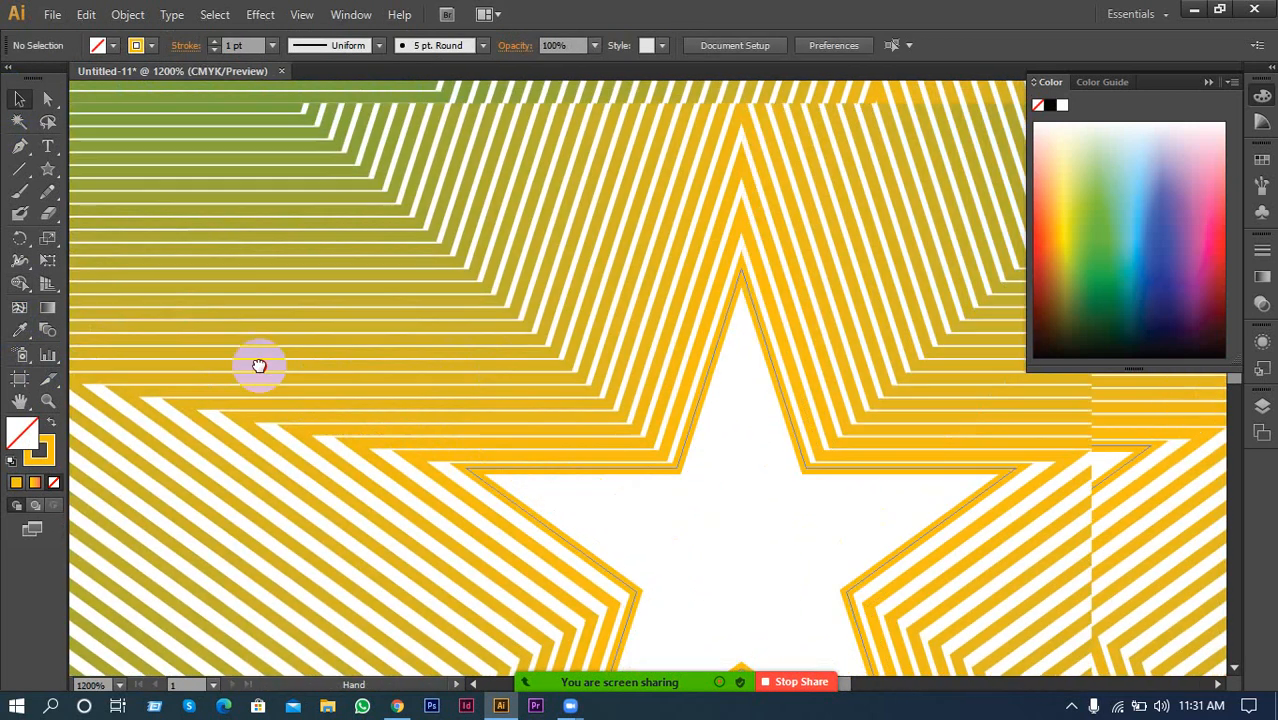
left_click_drag(881, 392, 581, 277)
scroll(600, 310, "down", 5)
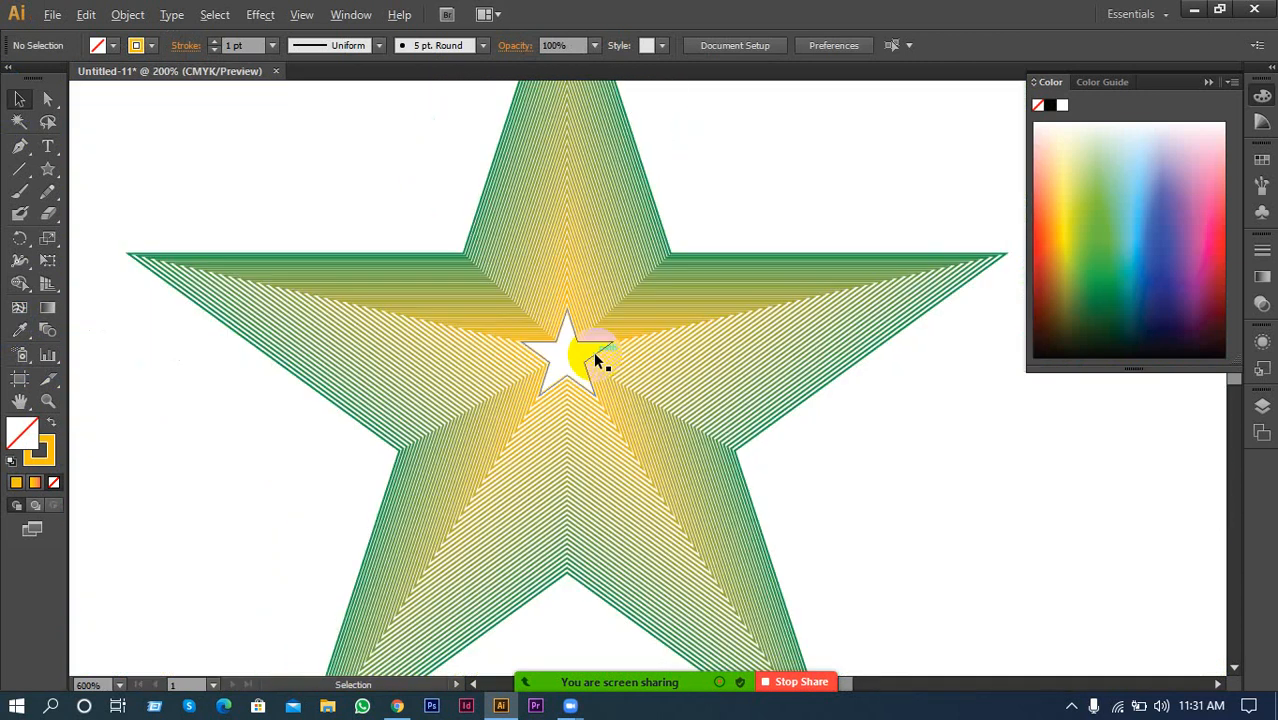
scroll(290, 450, "down", 2)
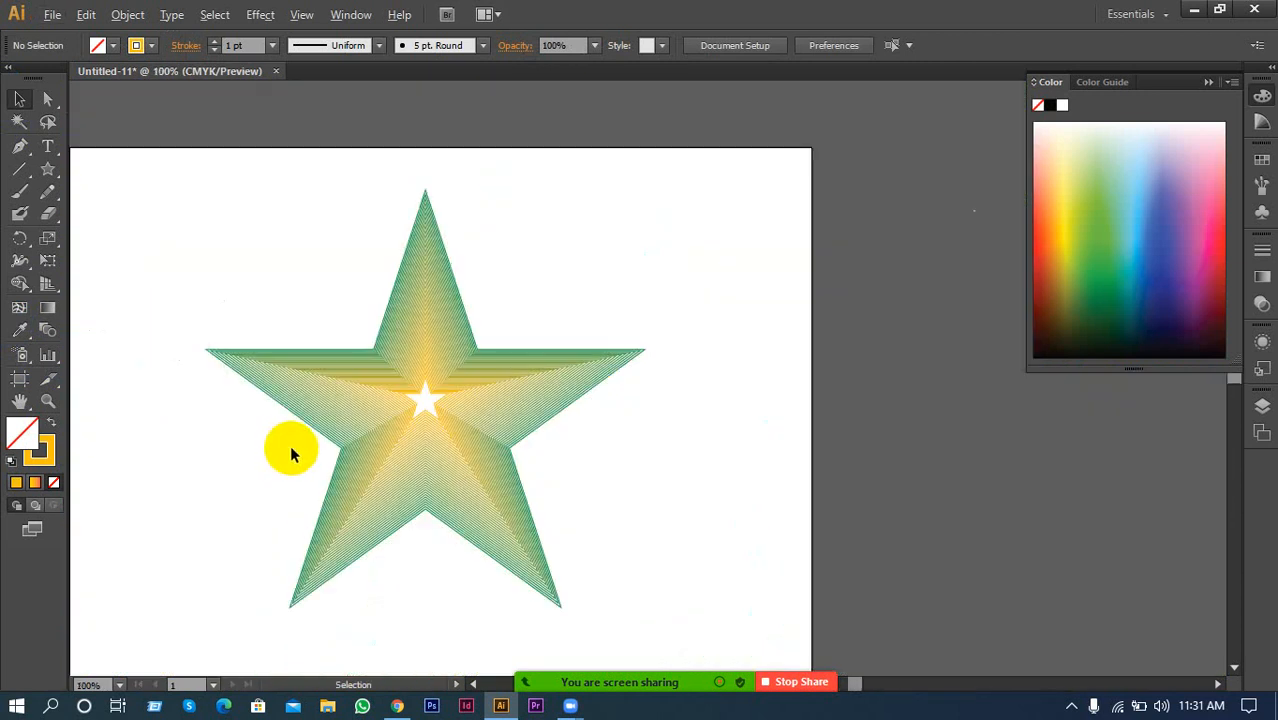
Delete the blended star artwork from the artboard
scroll(372, 338, "up", 1)
left_click_drag(251, 211, 490, 380)
key("Delete")
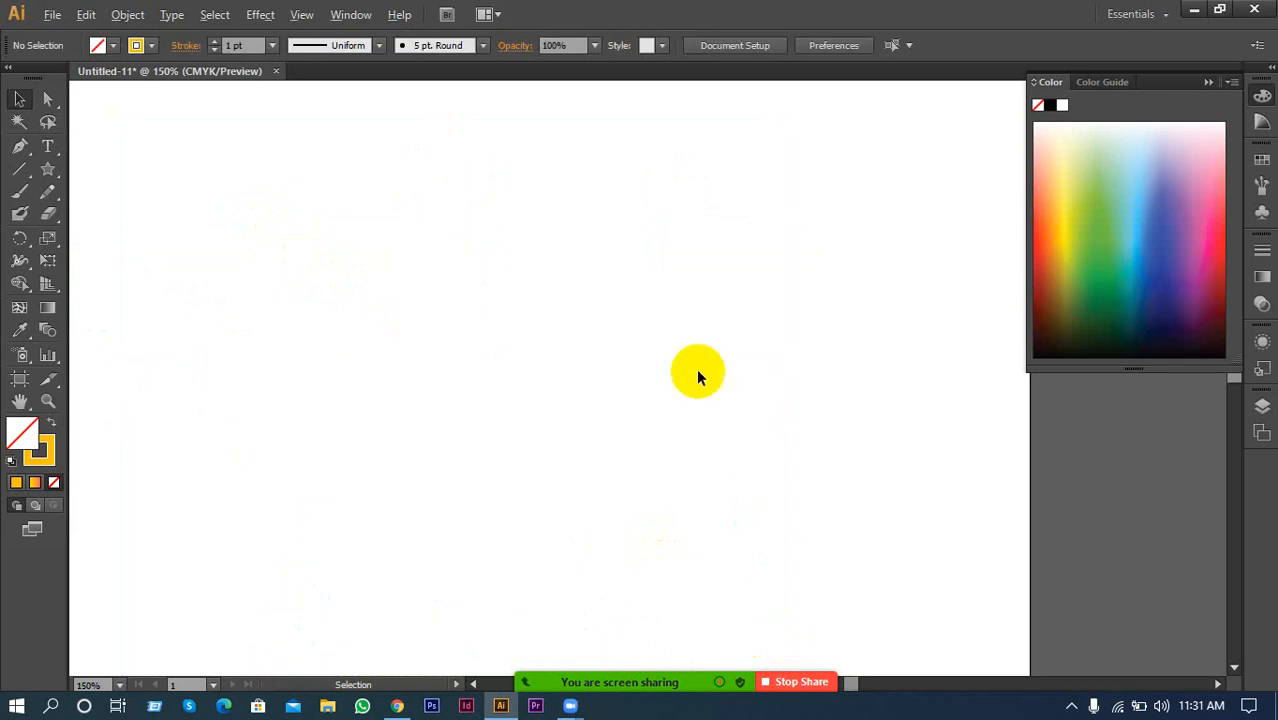
scroll(660, 358, "down", 1)
scroll(365, 362, "down", 1)
left_click_drag(365, 362, 385, 276)
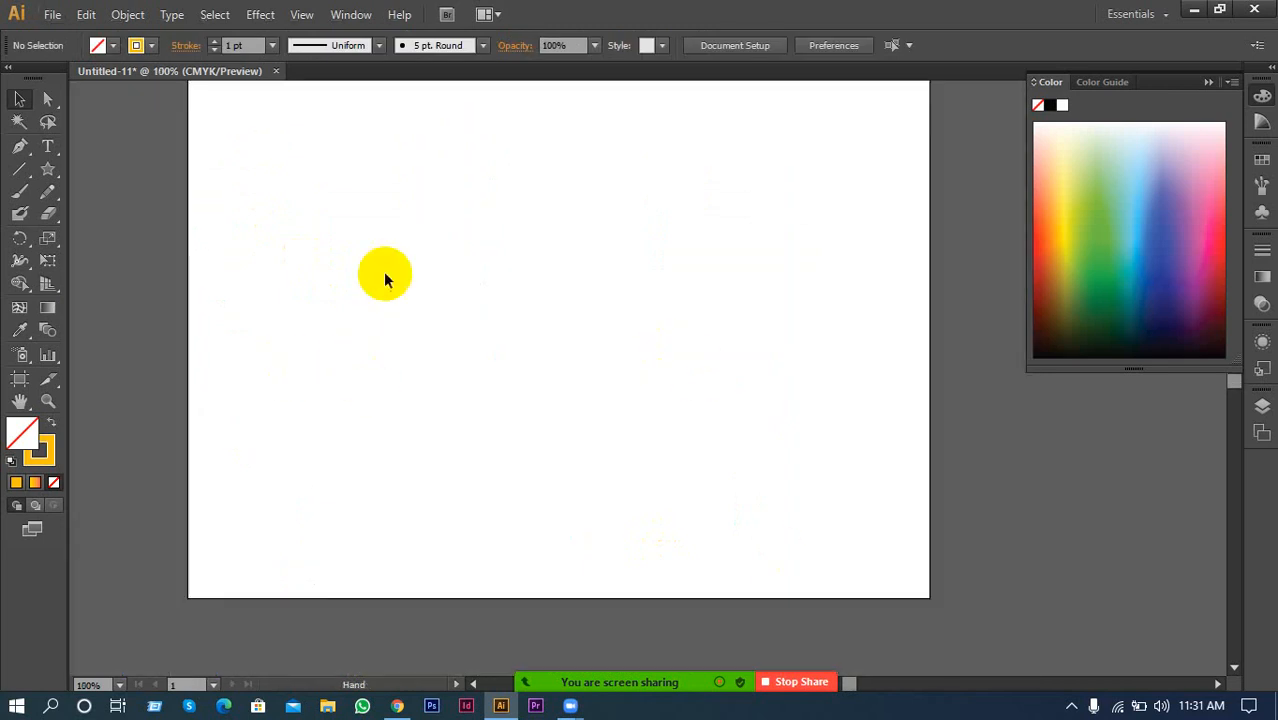
Draw an open S-shaped curve with the Pen tool from the artboard's left edge through its middle to its top edge, and deselect it
left_click(18, 146)
scroll(593, 399, "up", 1)
scroll(336, 447, "up", 1)
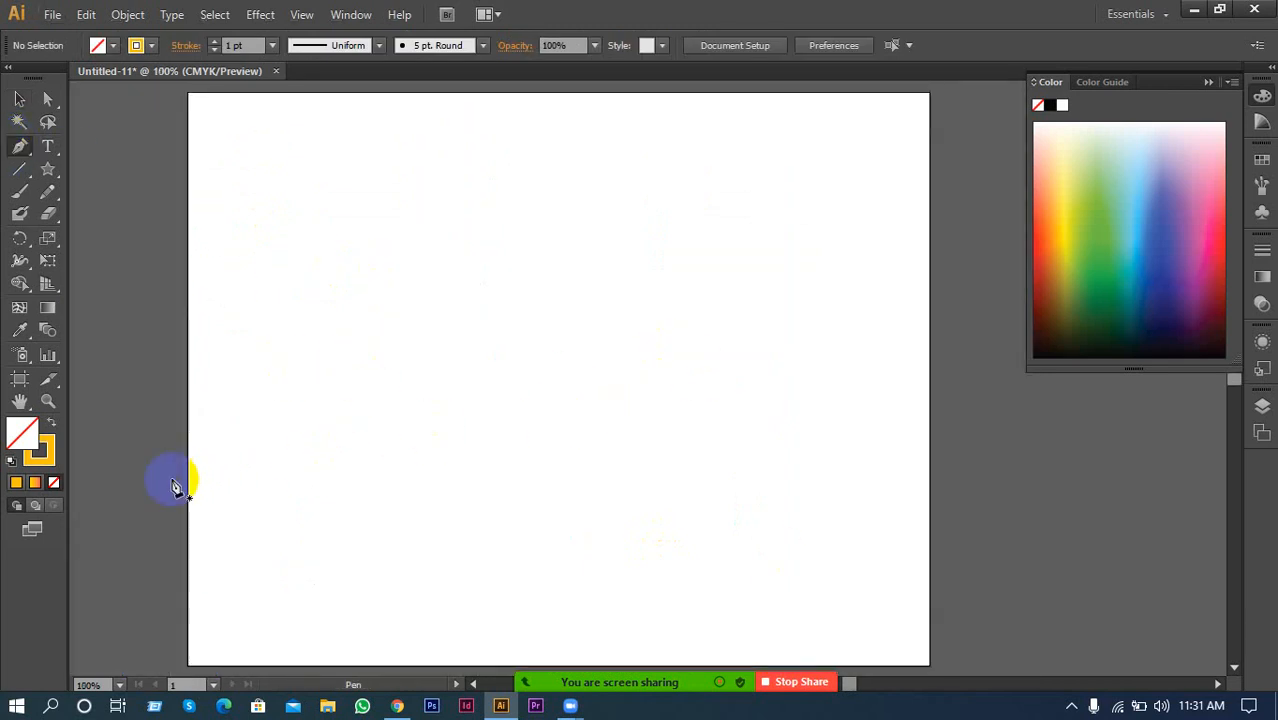
left_click(188, 516)
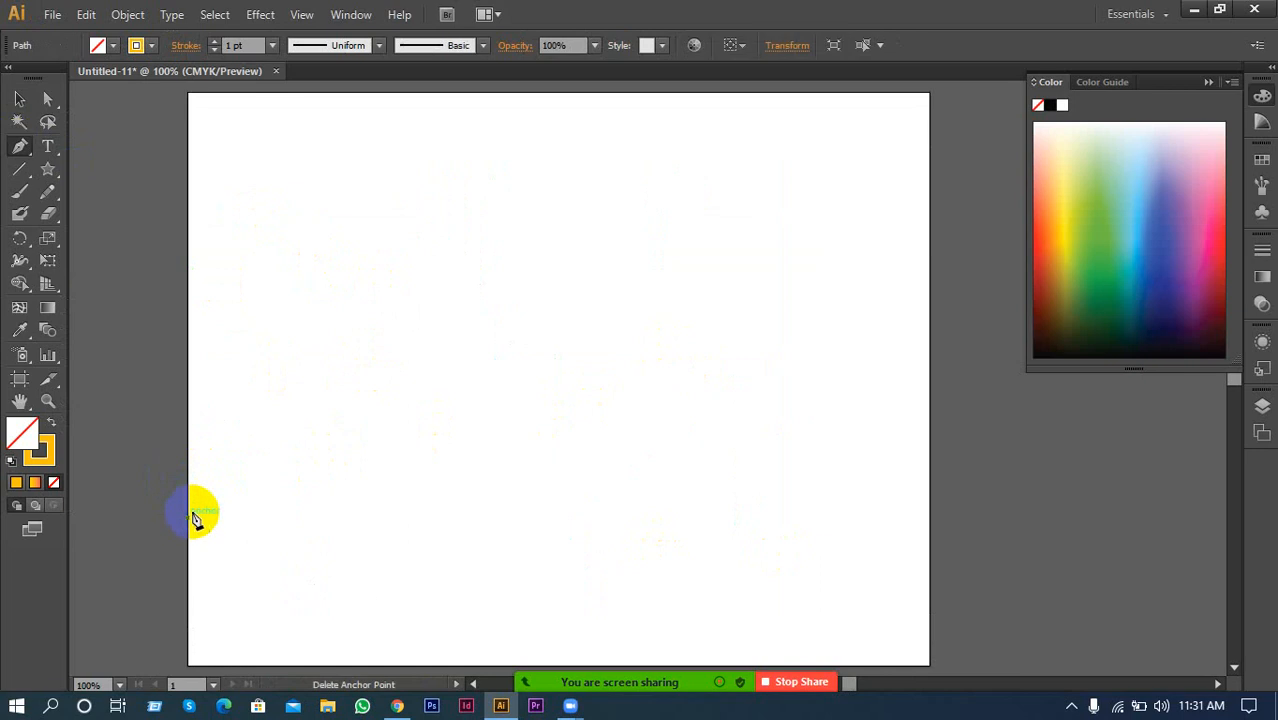
left_click_drag(558, 357, 786, 347)
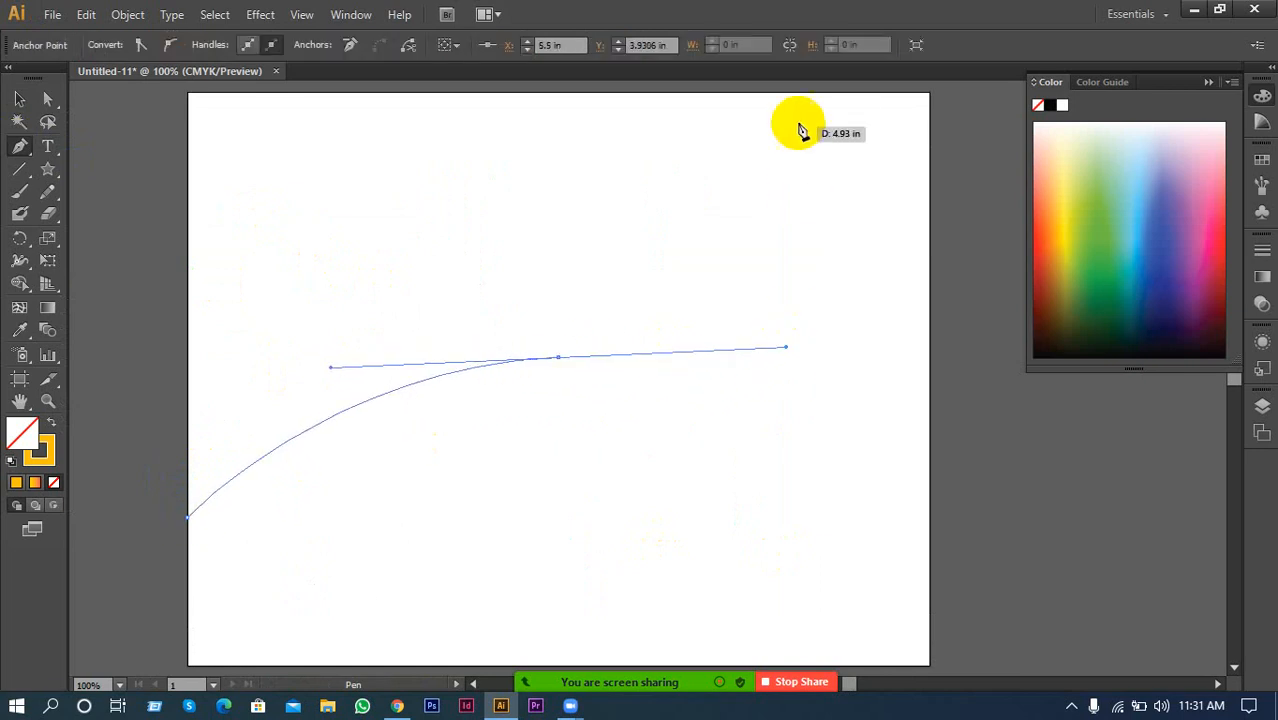
left_click(802, 93)
left_click(19, 99)
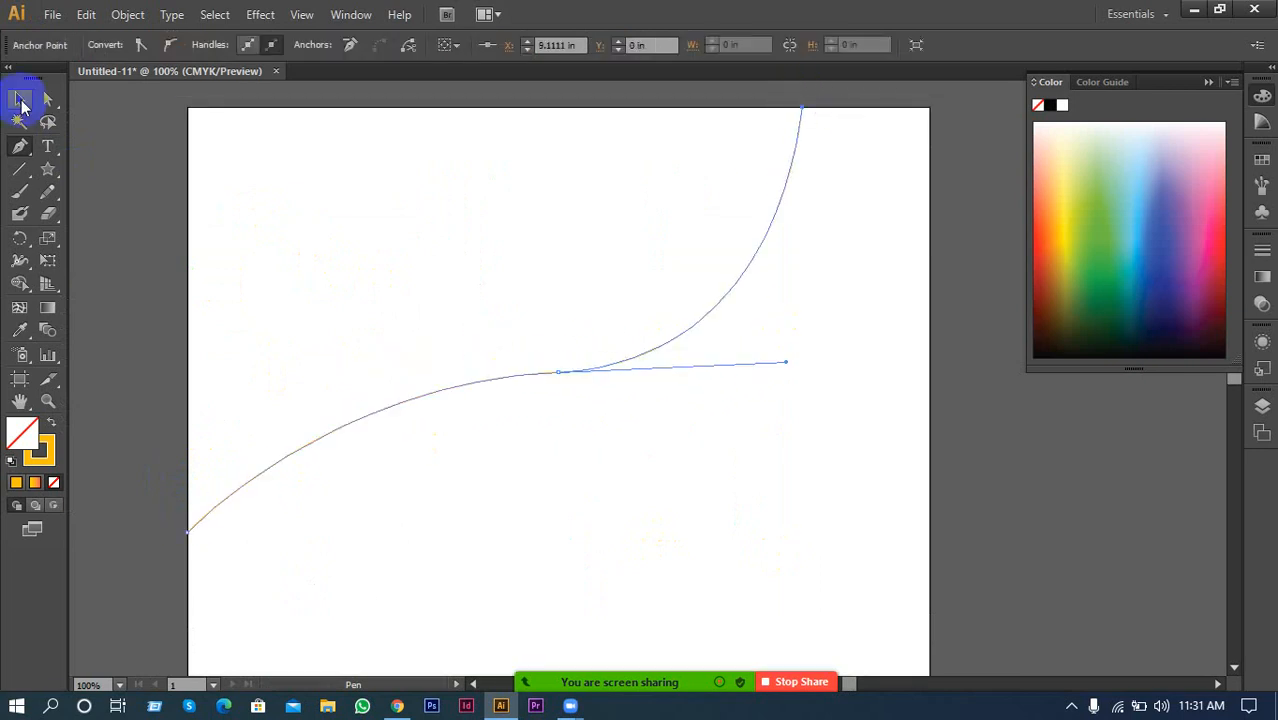
left_click(221, 212)
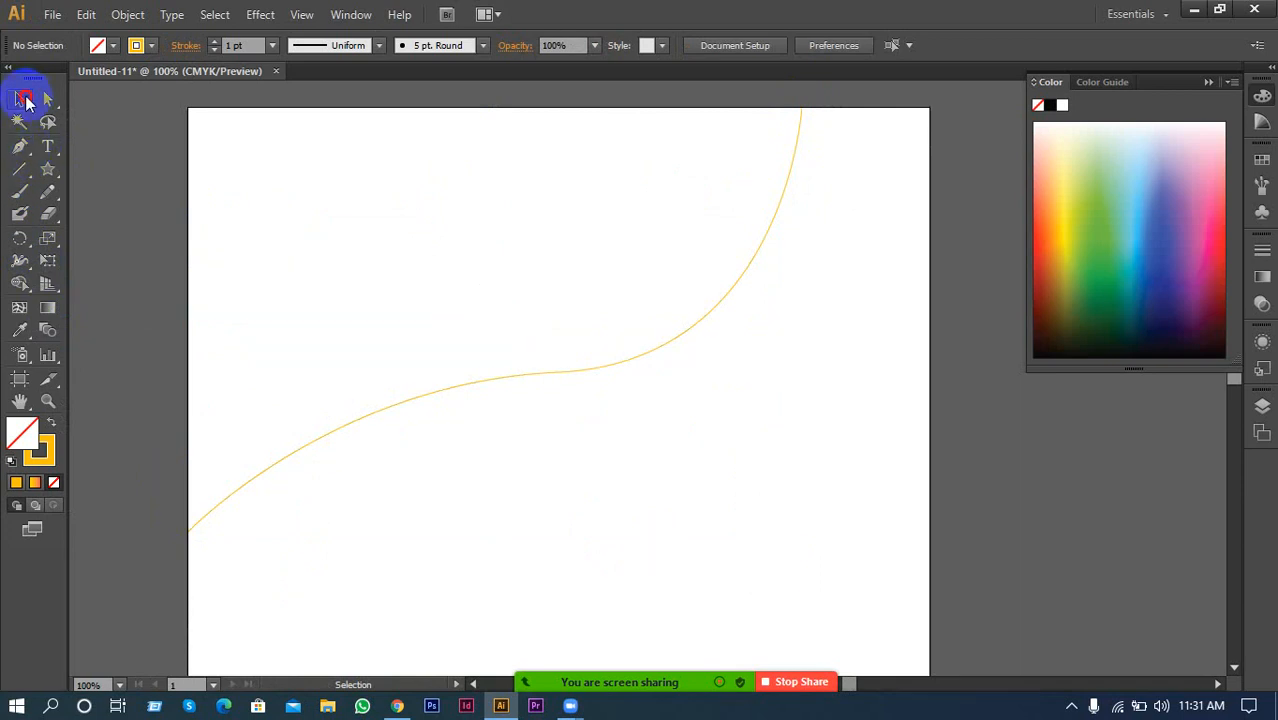
Duplicate the curve to the left, rotate the copy steeper and move it so it crosses the original near the middle
left_click_drag(720, 305, 564, 305)
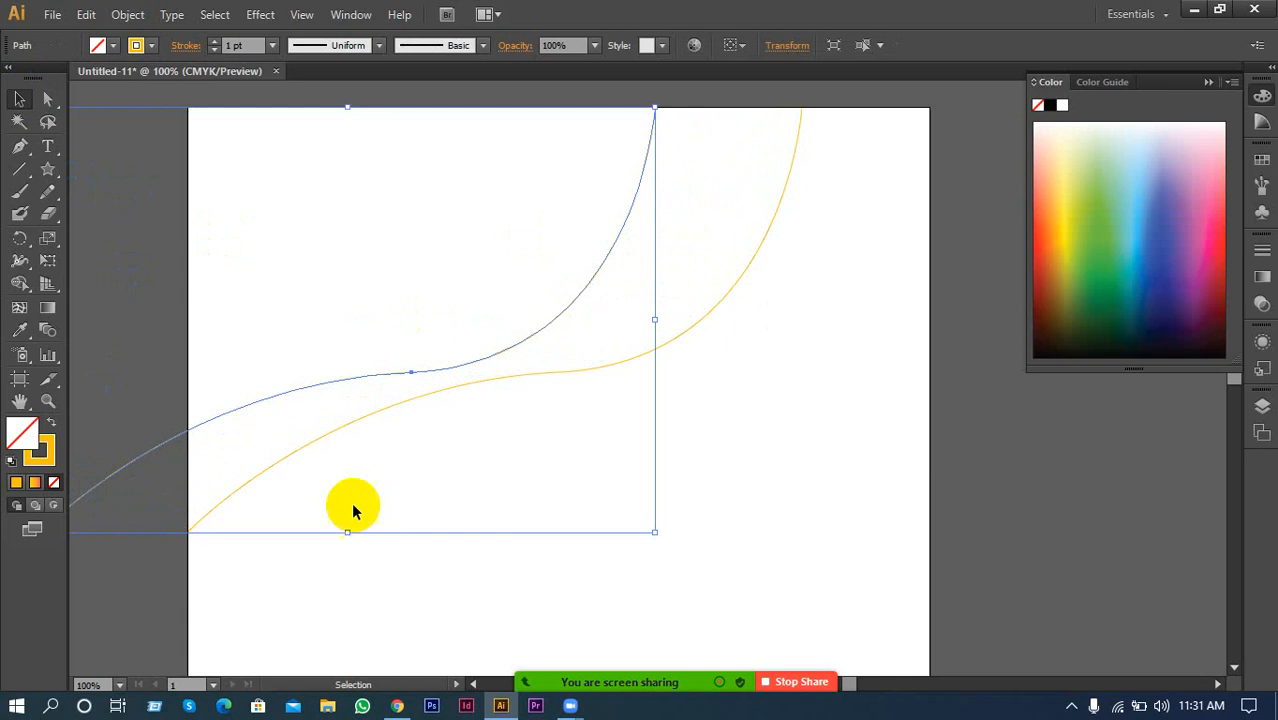
scroll(351, 502, "down", 1)
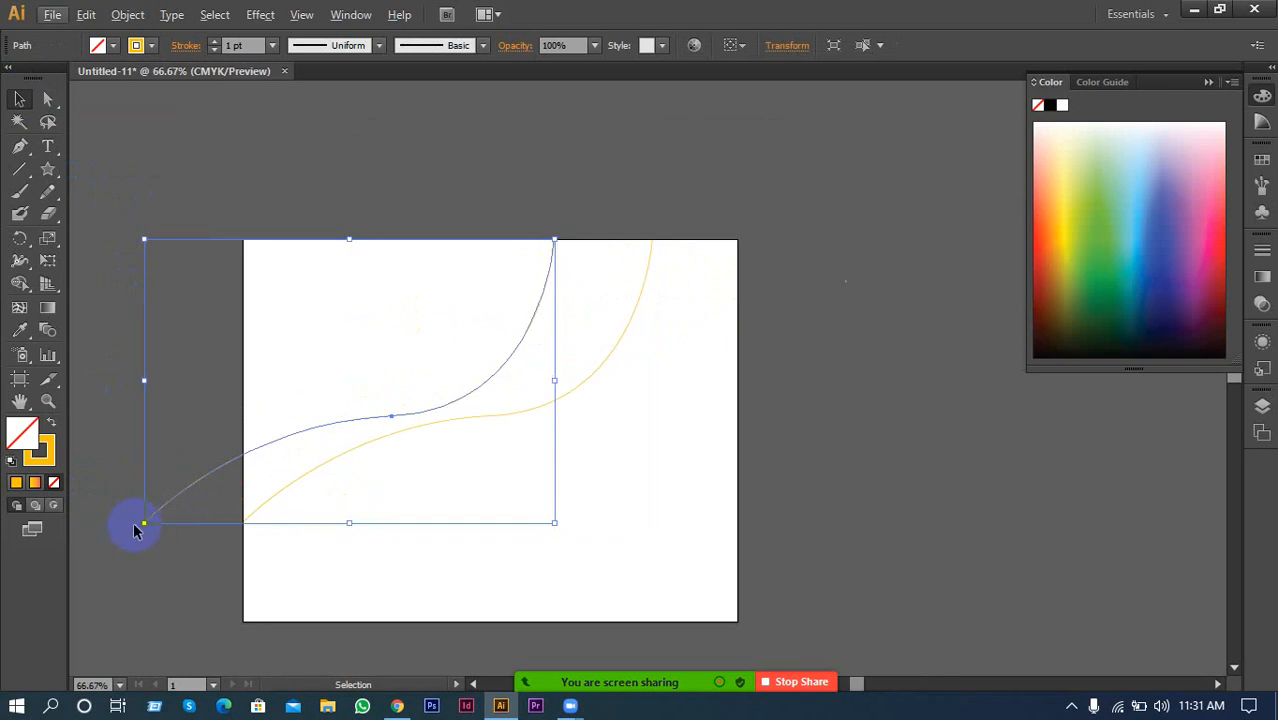
left_click_drag(134, 529, 278, 518)
left_click_drag(368, 416, 416, 450)
left_click(682, 403)
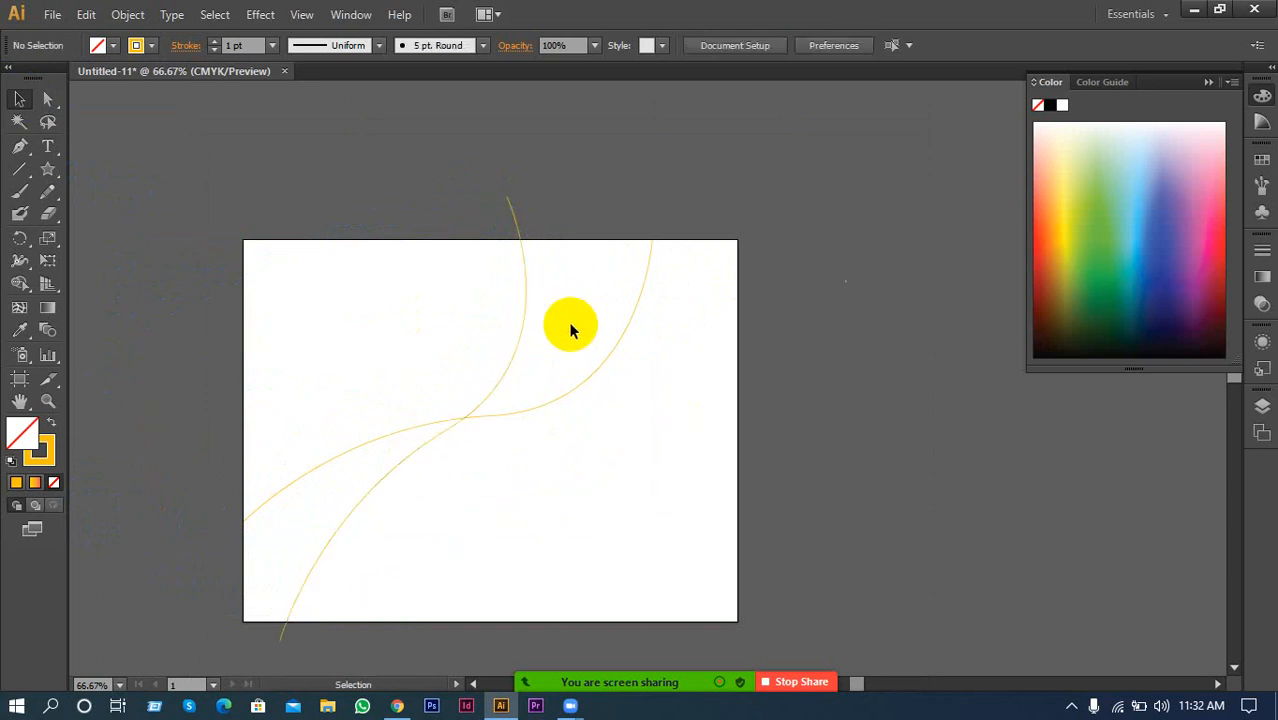
Give the rotated curve a red stroke with no fill and deselect it
left_click_drag(567, 303, 411, 338)
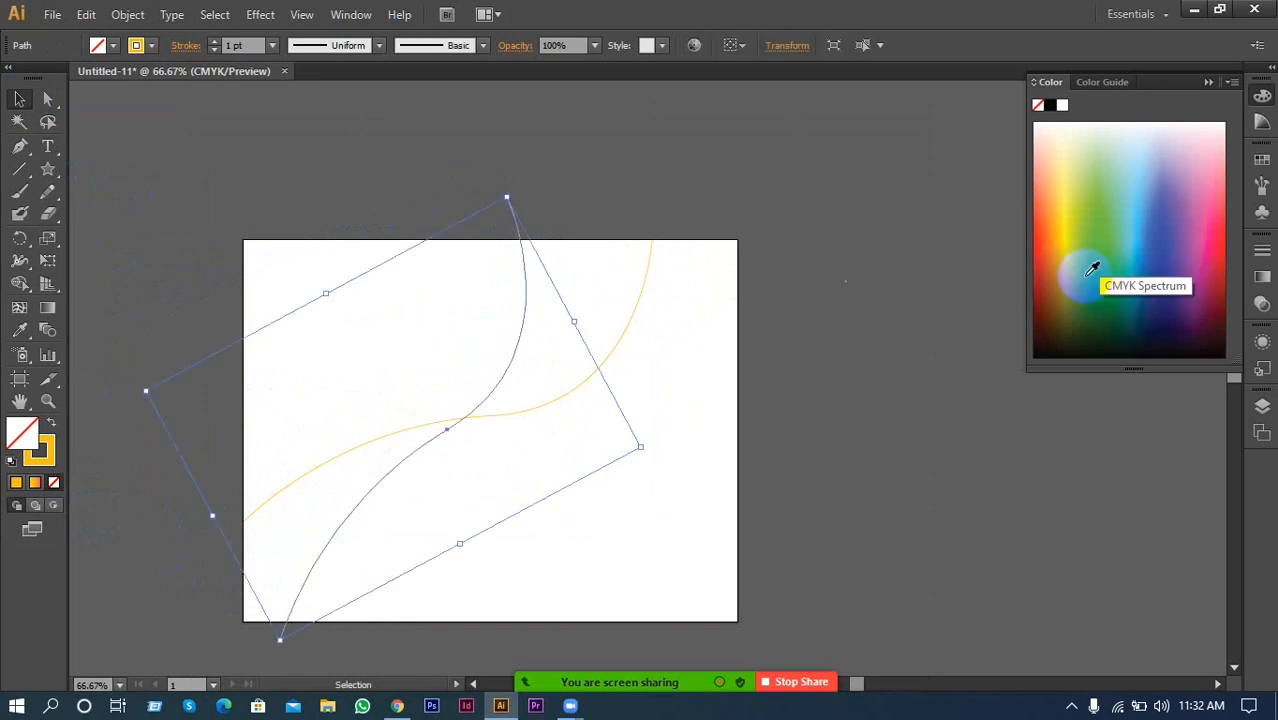
left_click(1046, 257)
left_click(27, 452)
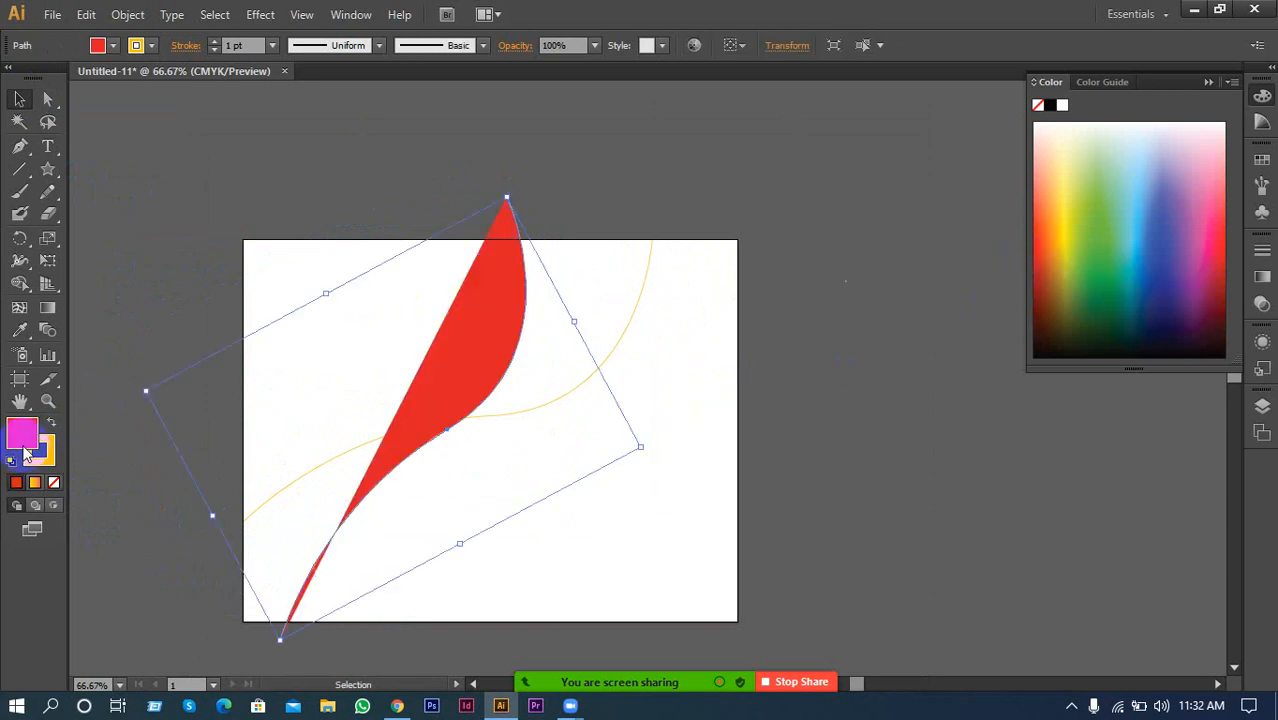
left_click(52, 421)
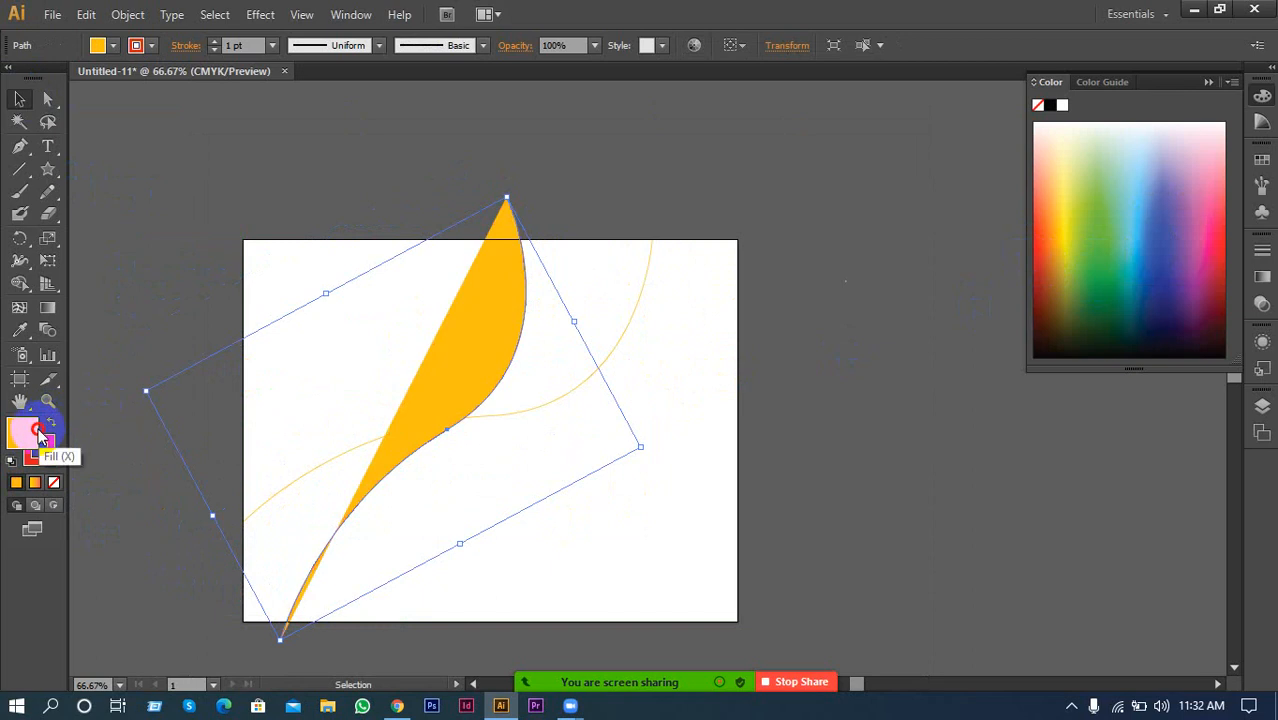
left_click(53, 482)
left_click(110, 452)
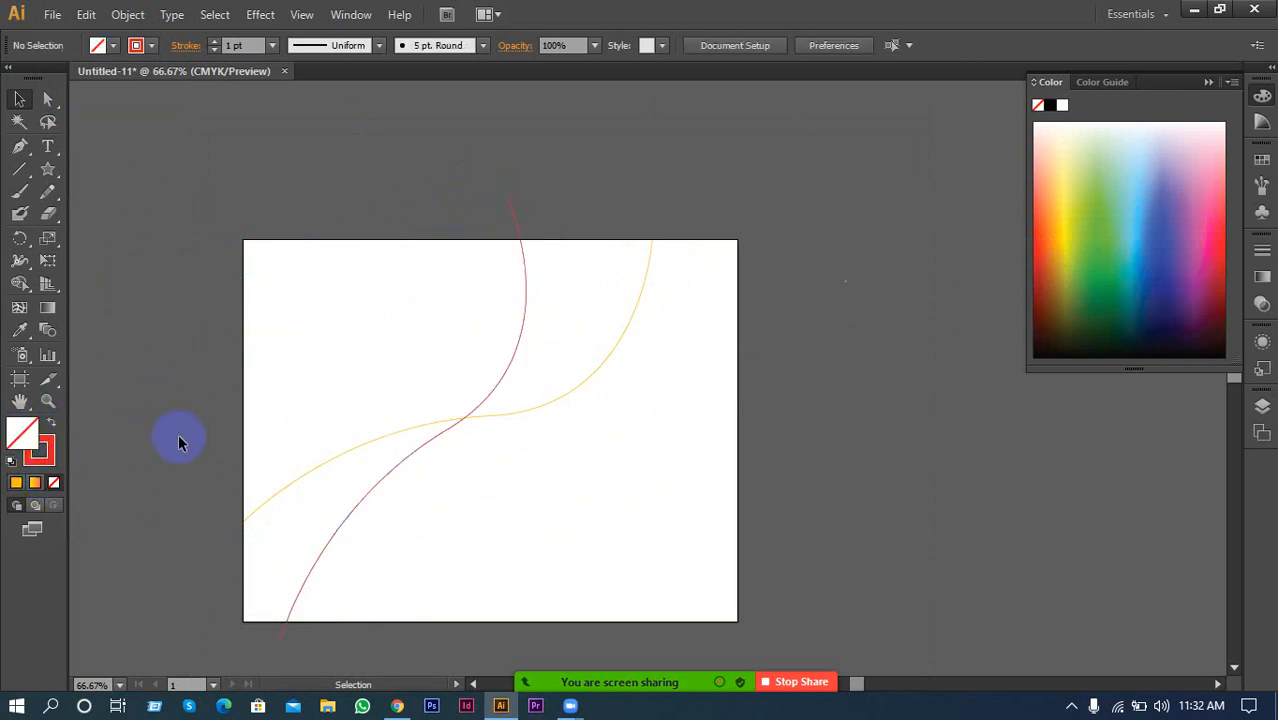
Give the original curve a blue stroke with no fill
left_click(588, 327)
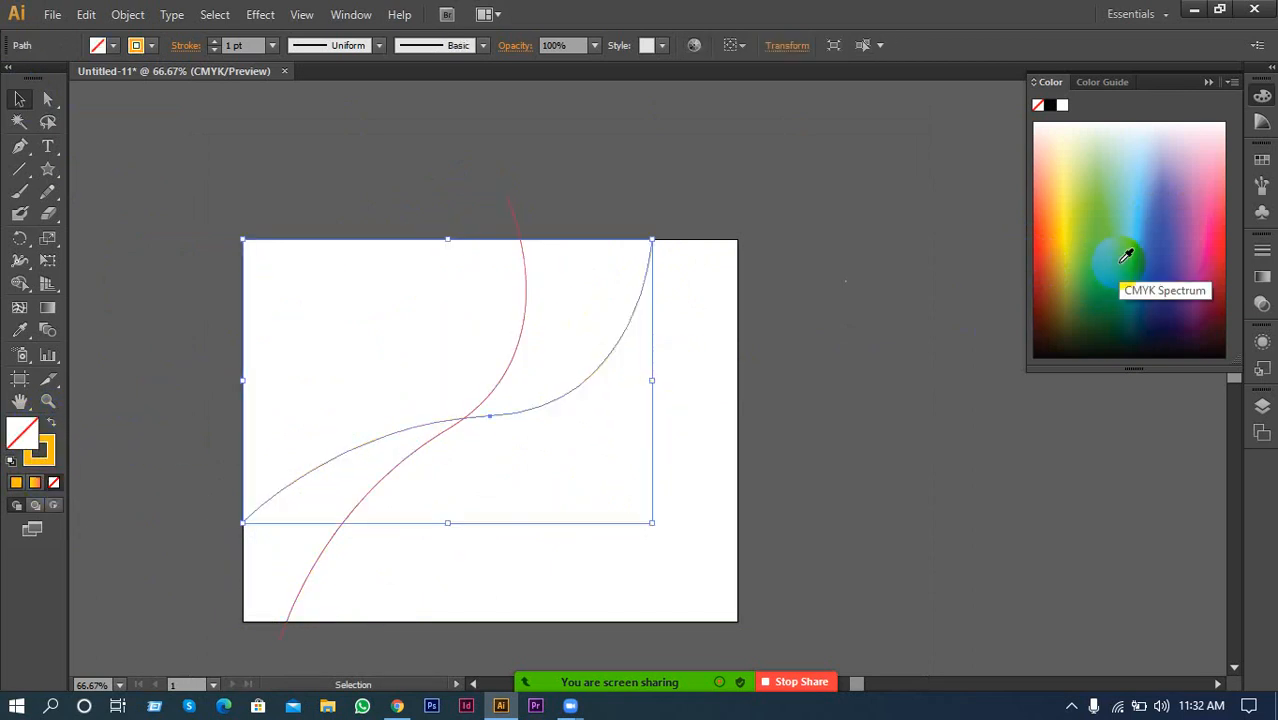
left_click(1161, 236)
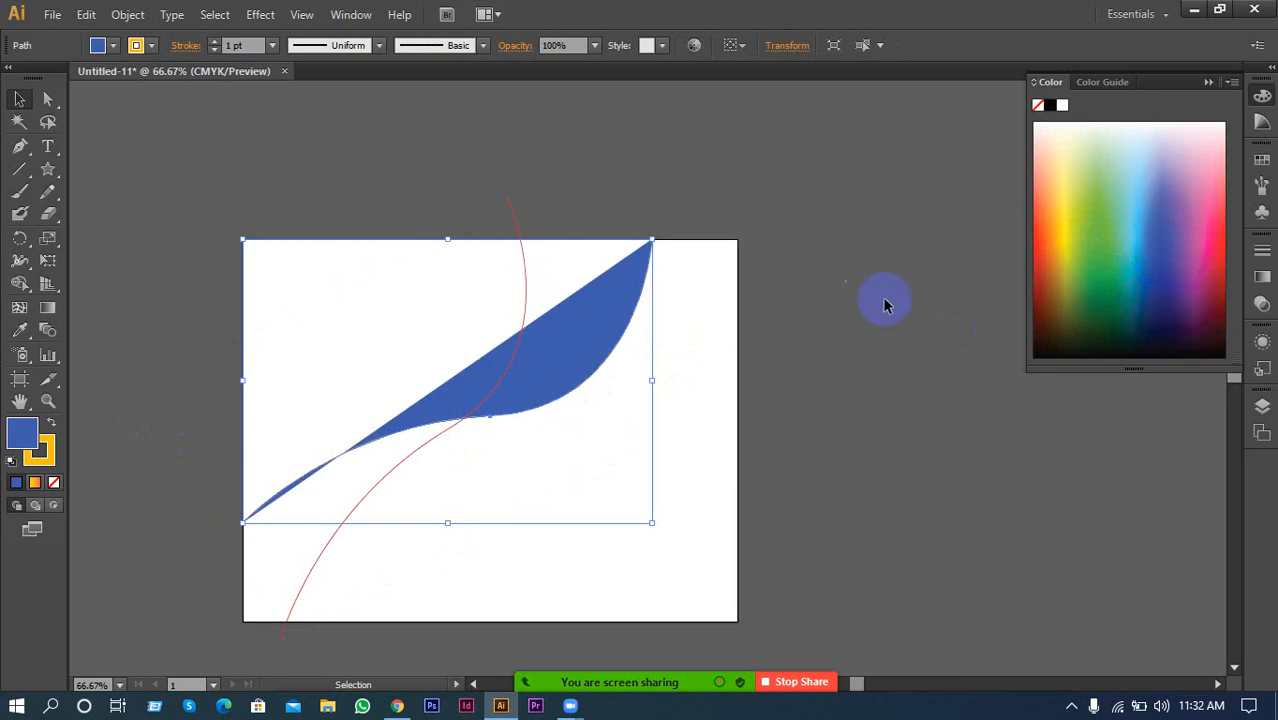
left_click(49, 427)
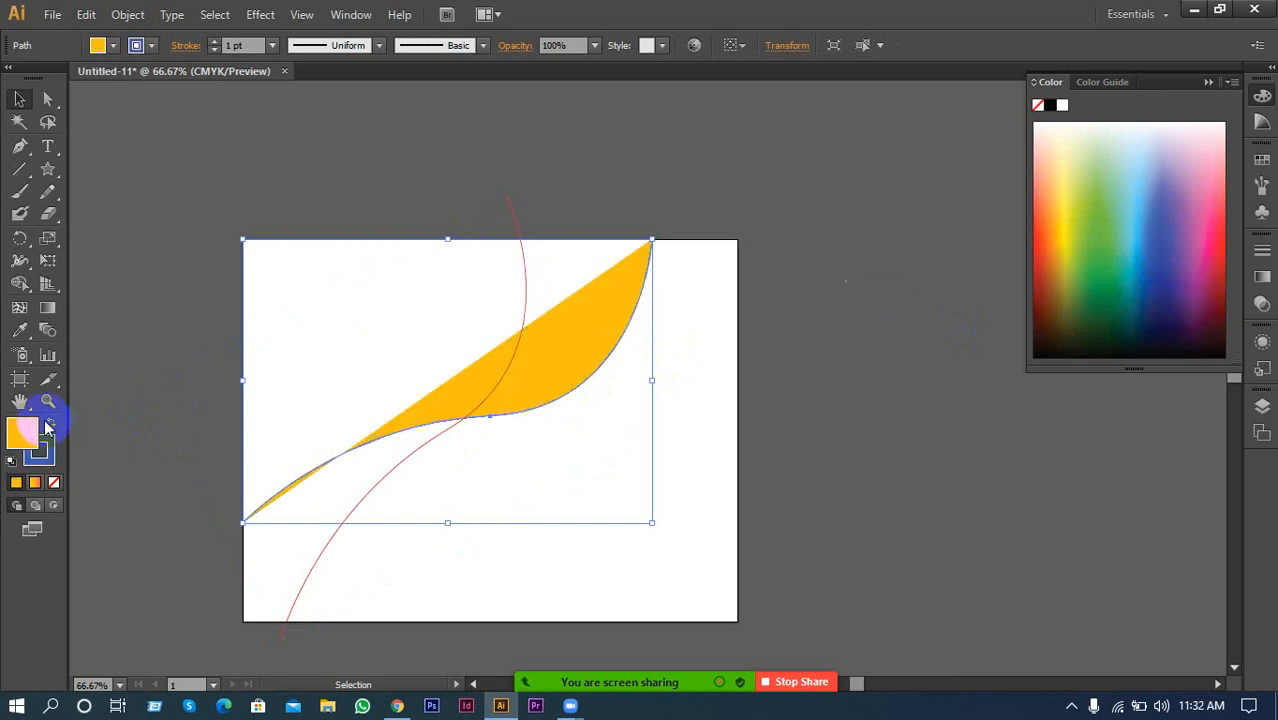
left_click(54, 483)
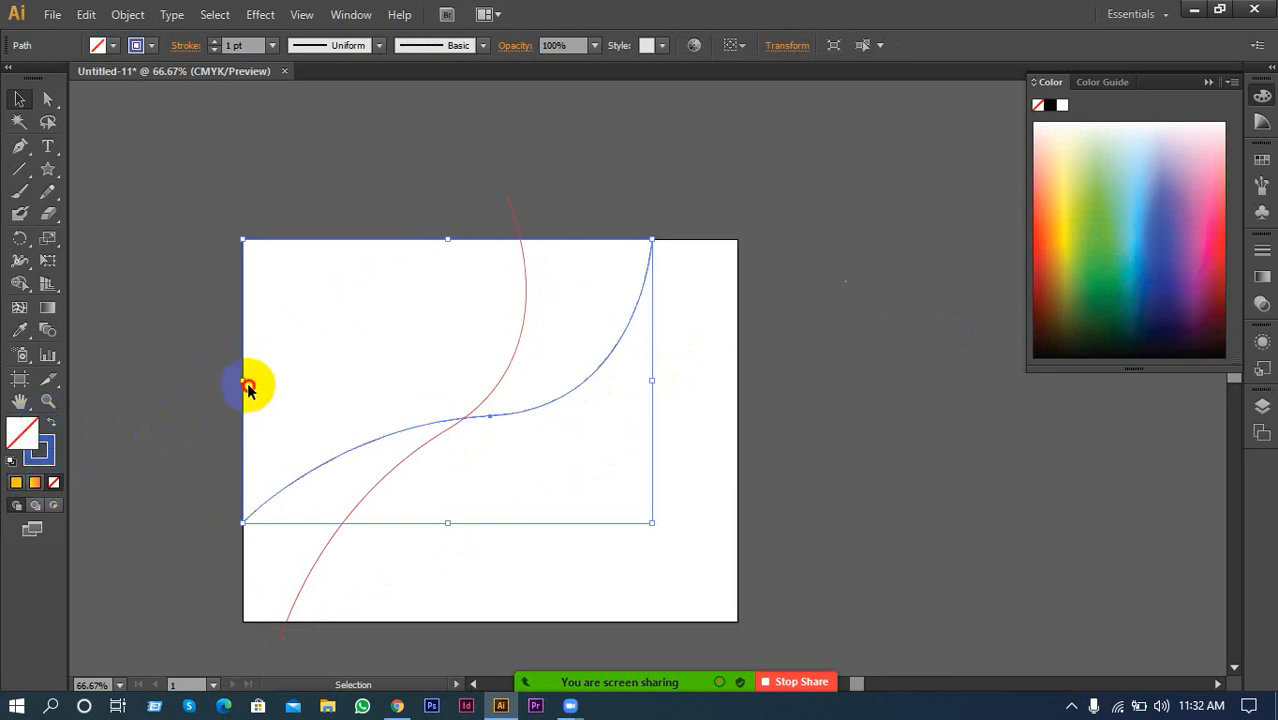
Select both the red and blue curves and make a blend between them
left_click_drag(248, 388, 750, 590)
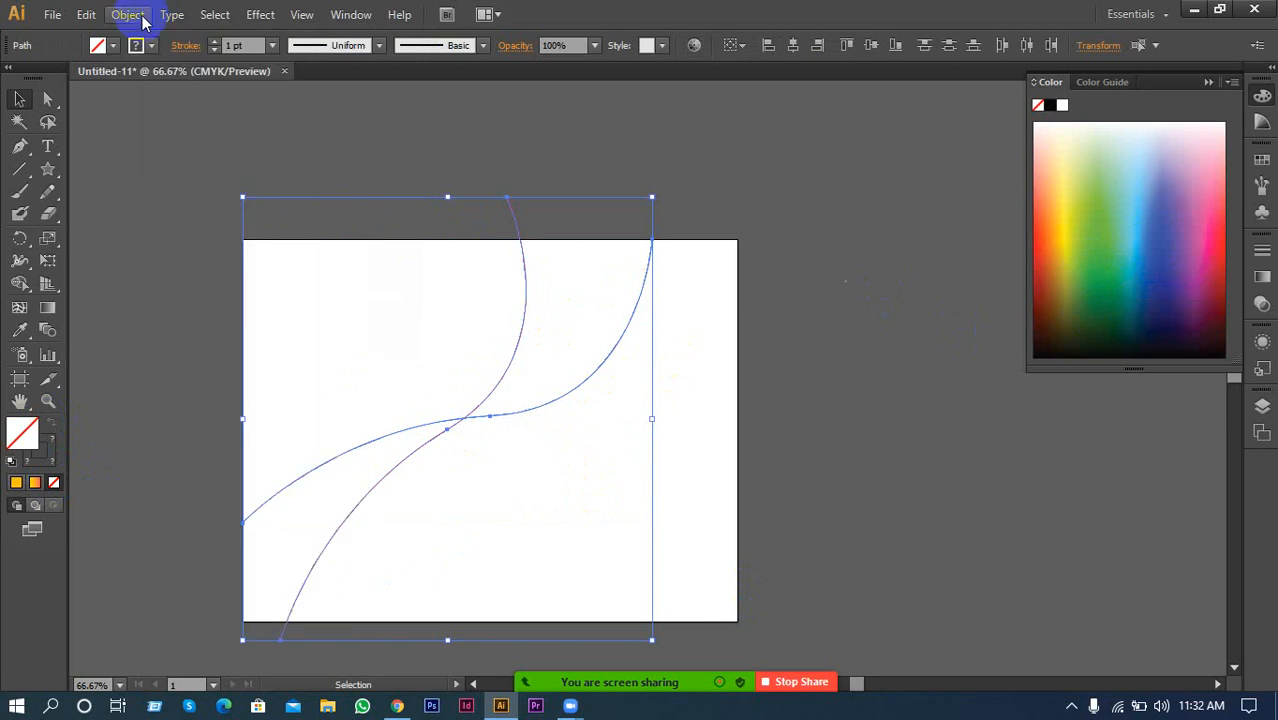
left_click(128, 18)
mouse_move(214, 436)
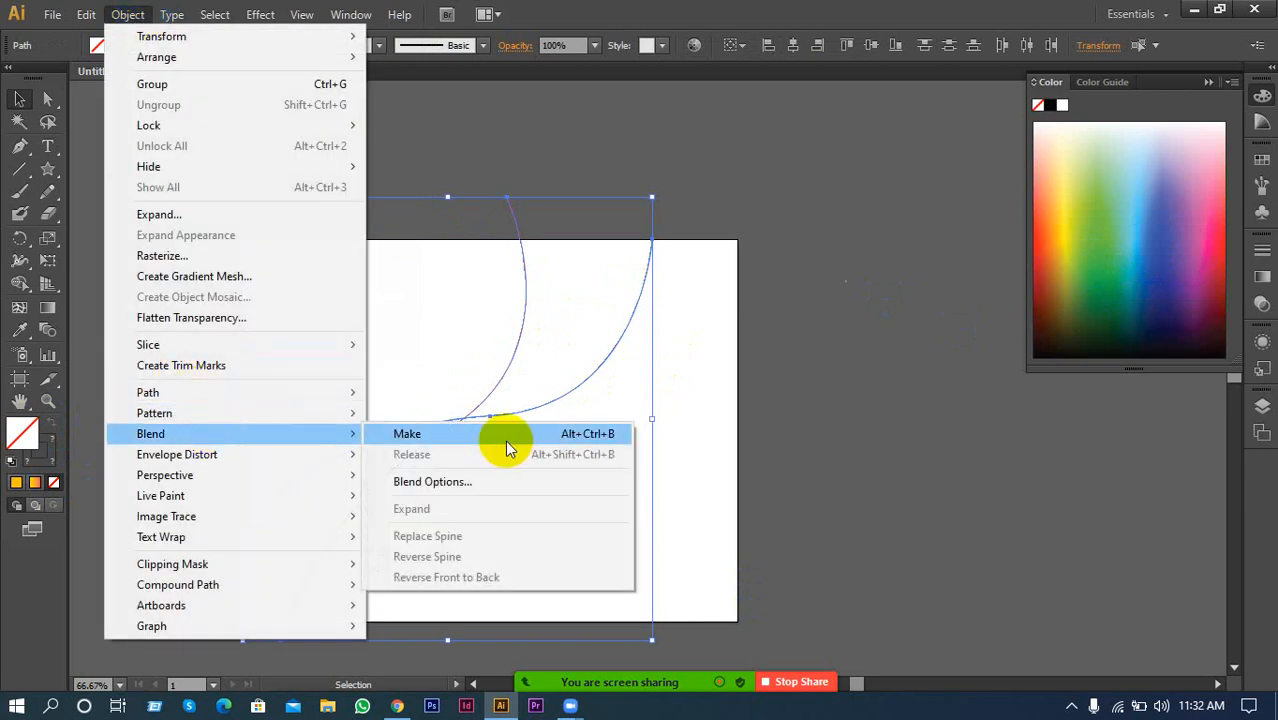
left_click(499, 435)
left_click(642, 471)
Examine the lines and red-to-blue colour transition of the curve blend around its crossing and towards its lower end
key("ctrl+plus")
key("ctrl+plus")
left_click_drag(591, 480, 793, 568)
left_click_drag(671, 343, 690, 420)
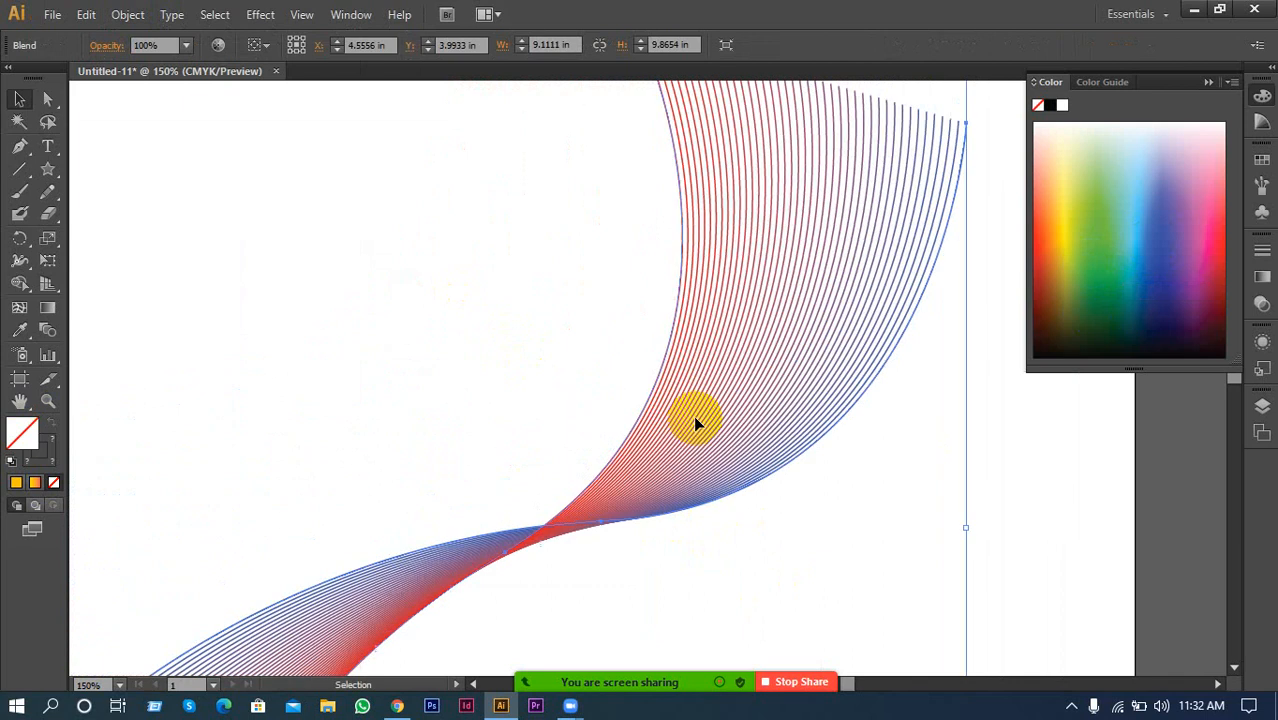
left_click(415, 355)
key("ctrl+plus")
key("ctrl+plus")
left_click_drag(503, 467, 660, 163)
key("ctrl+minus")
left_click_drag(442, 198, 677, 142)
left_click(702, 401)
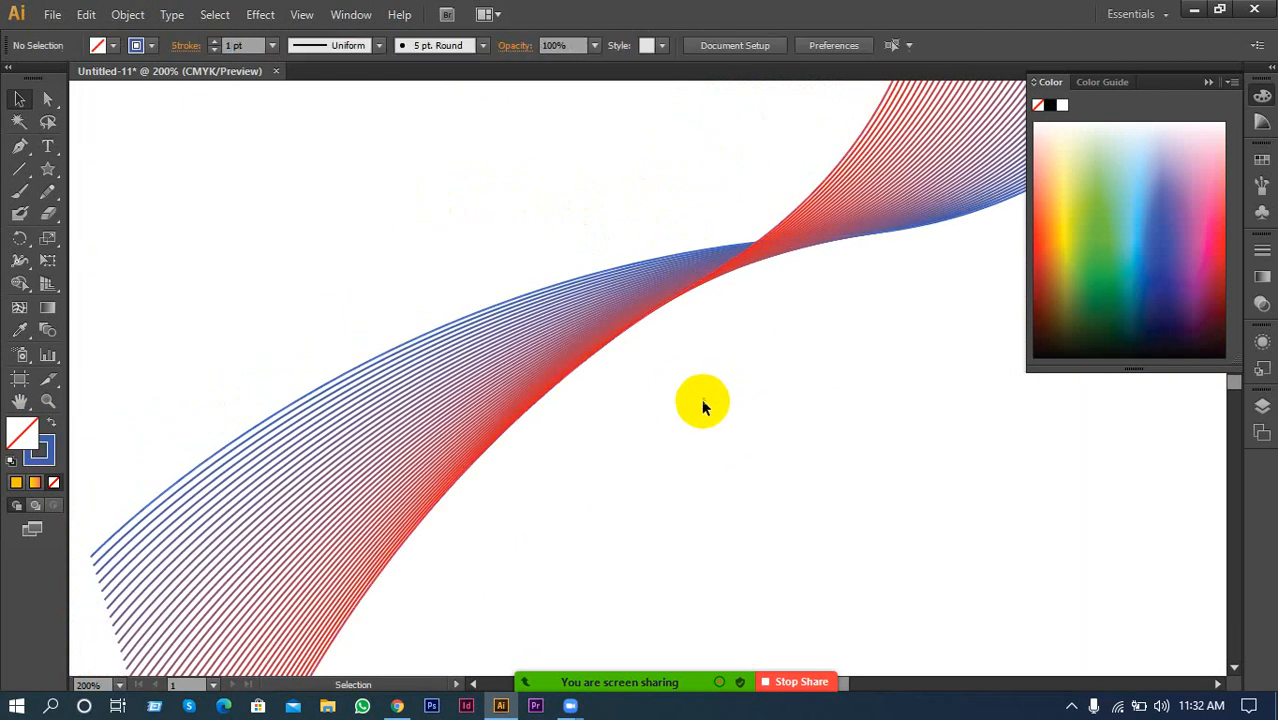
scroll(698, 406, "up", 1)
left_click_drag(689, 402, 577, 608)
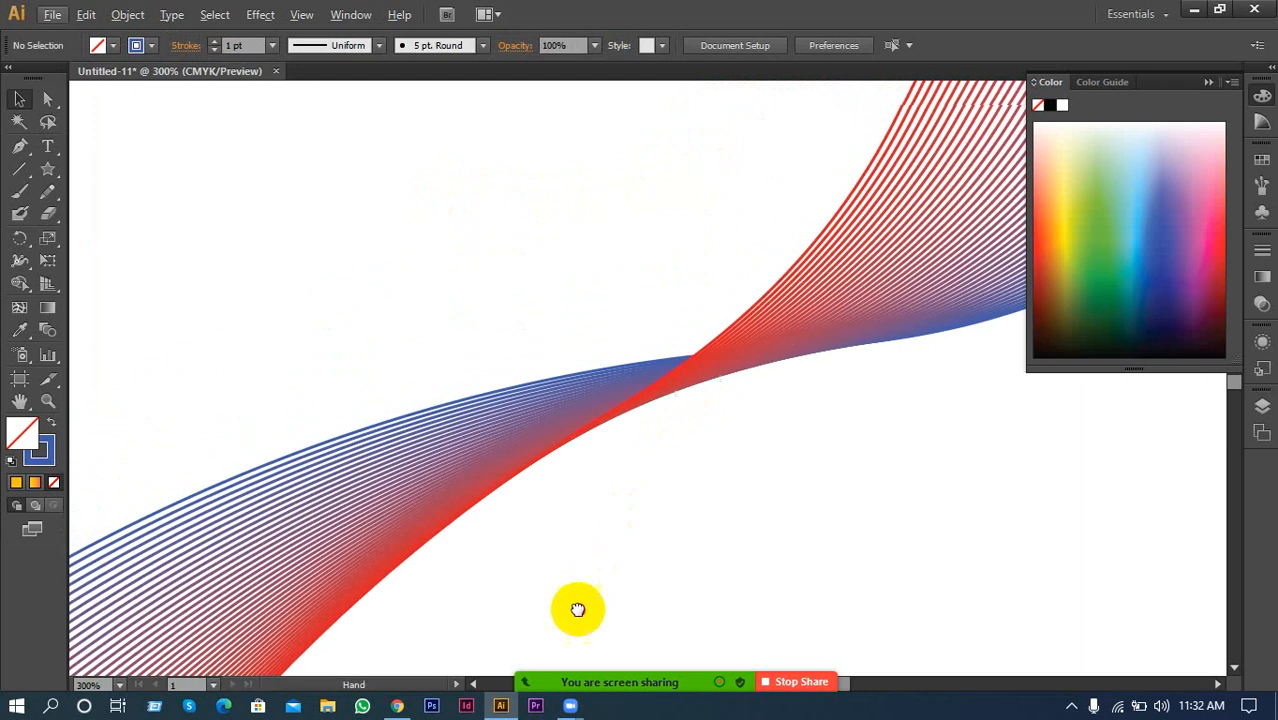
Delete the blended curve artwork from the artboard
left_click_drag(392, 240, 725, 463)
key("Delete")
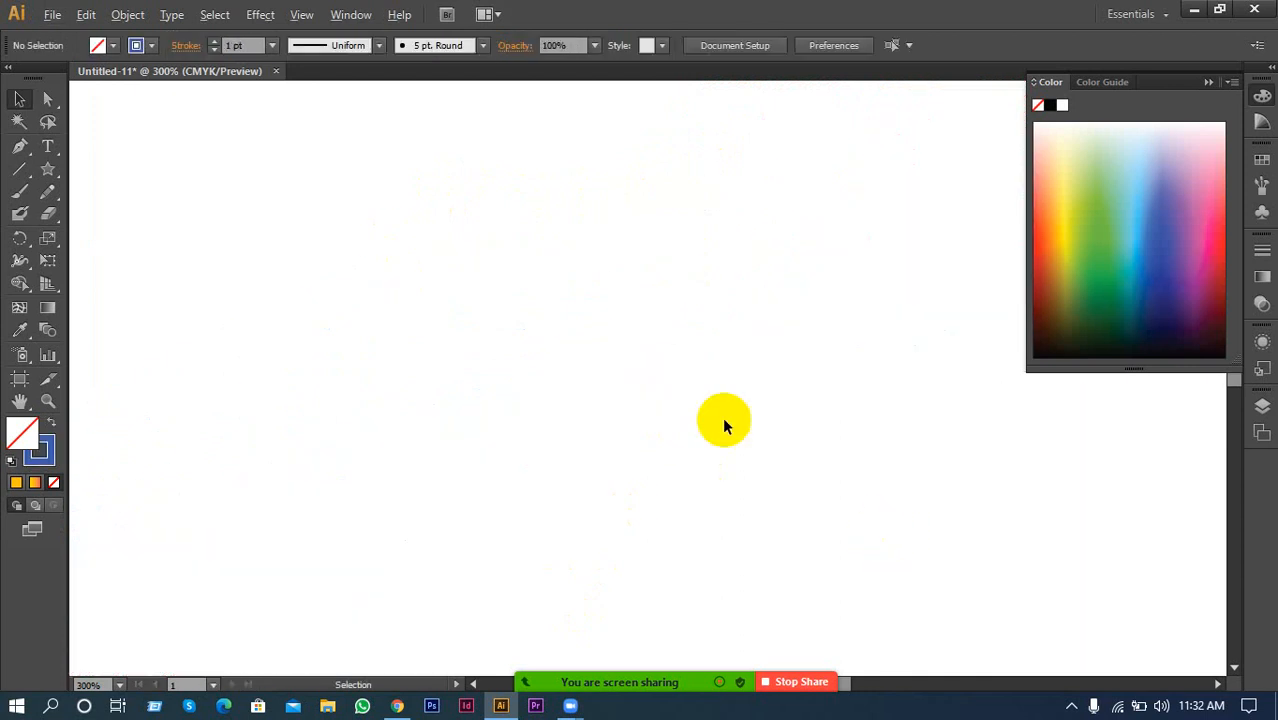
key("ctrl+minus")
key("ctrl+minus")
scroll(449, 393, "down", 2)
left_click_drag(390, 400, 502, 443)
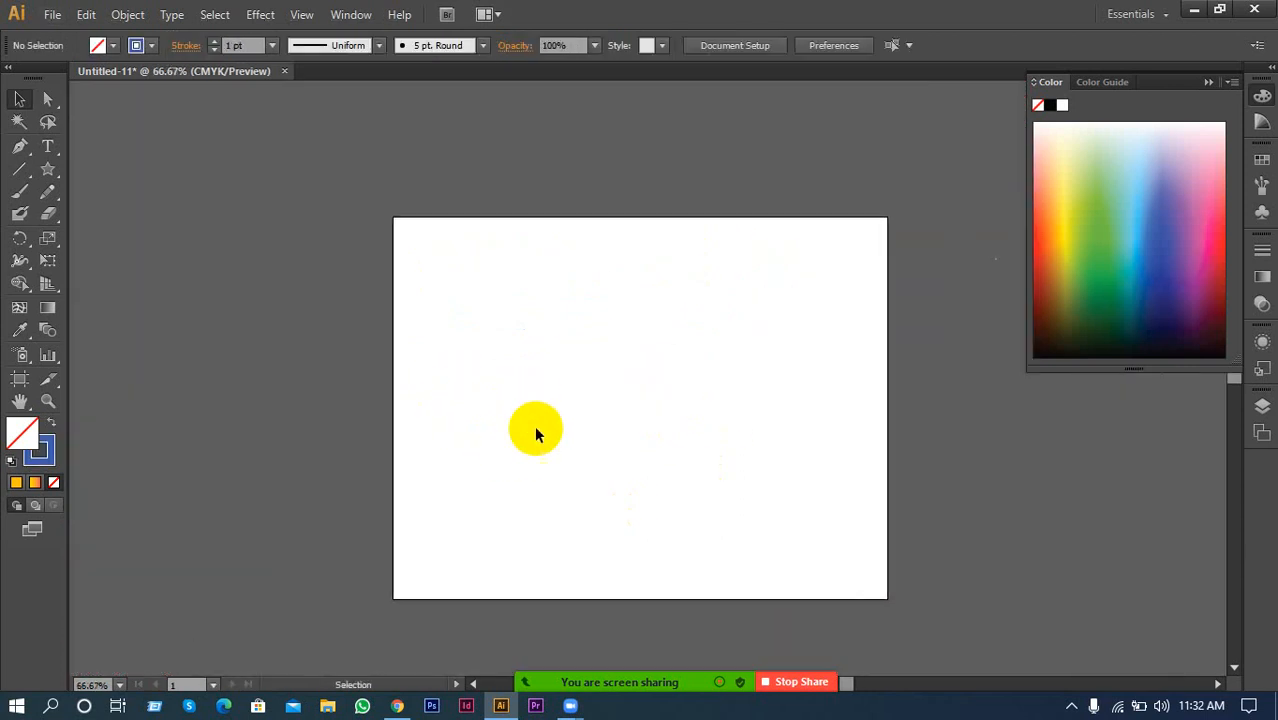
left_click(865, 222)
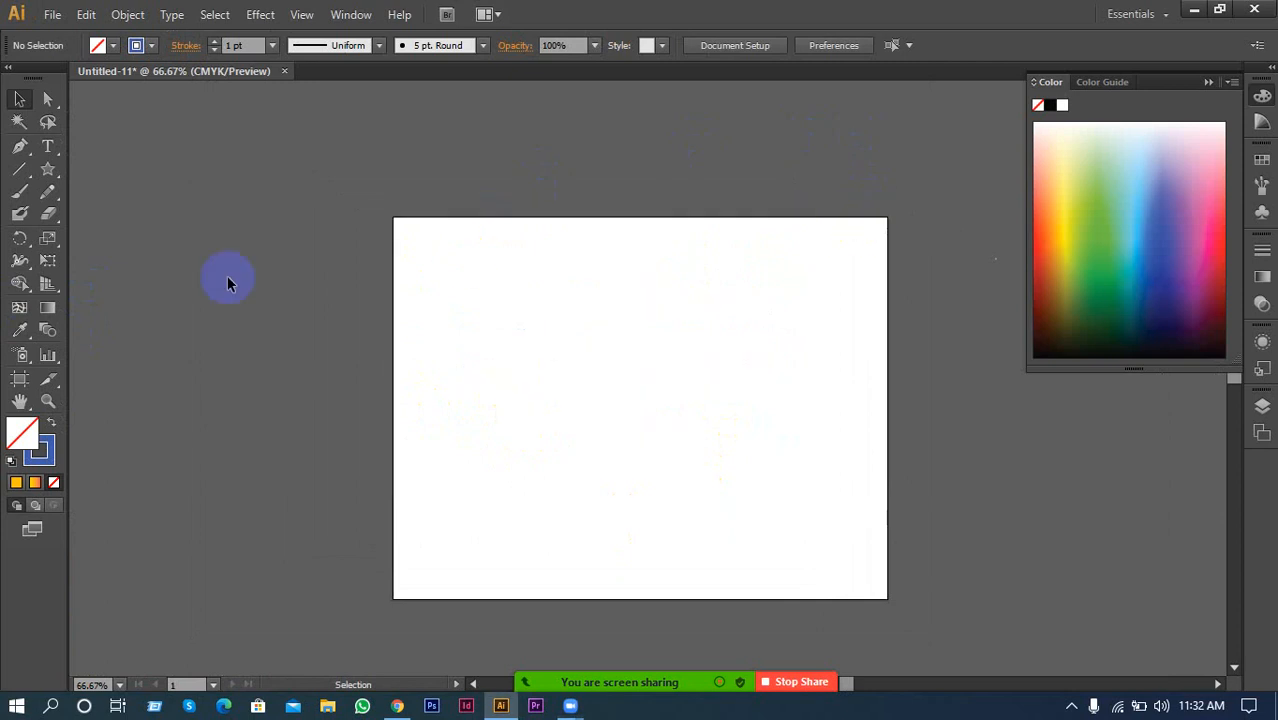
Draw a circle with the Ellipse tool near the middle of the artboard and give it a blue fill with no stroke
left_click_drag(47, 169, 105, 211)
left_click_drag(549, 322, 691, 464)
left_click(50, 424)
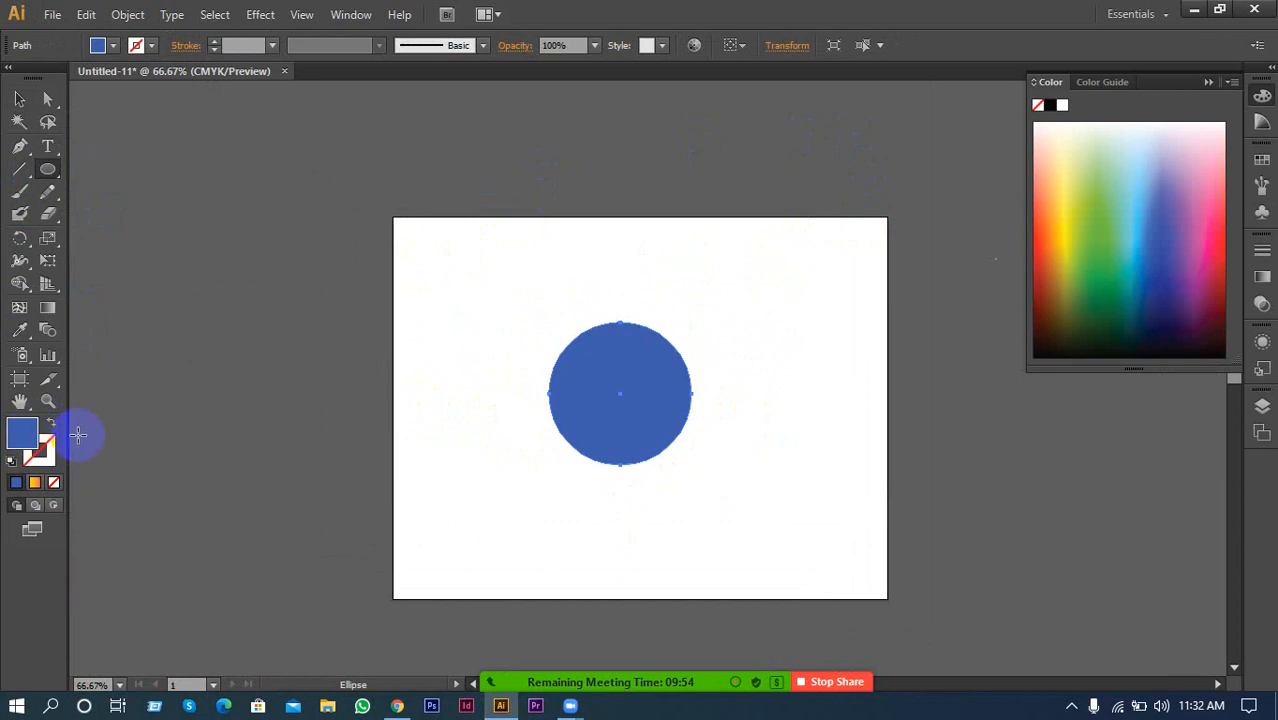
scroll(647, 414, "up", 1)
left_click(19, 121)
left_click(328, 248)
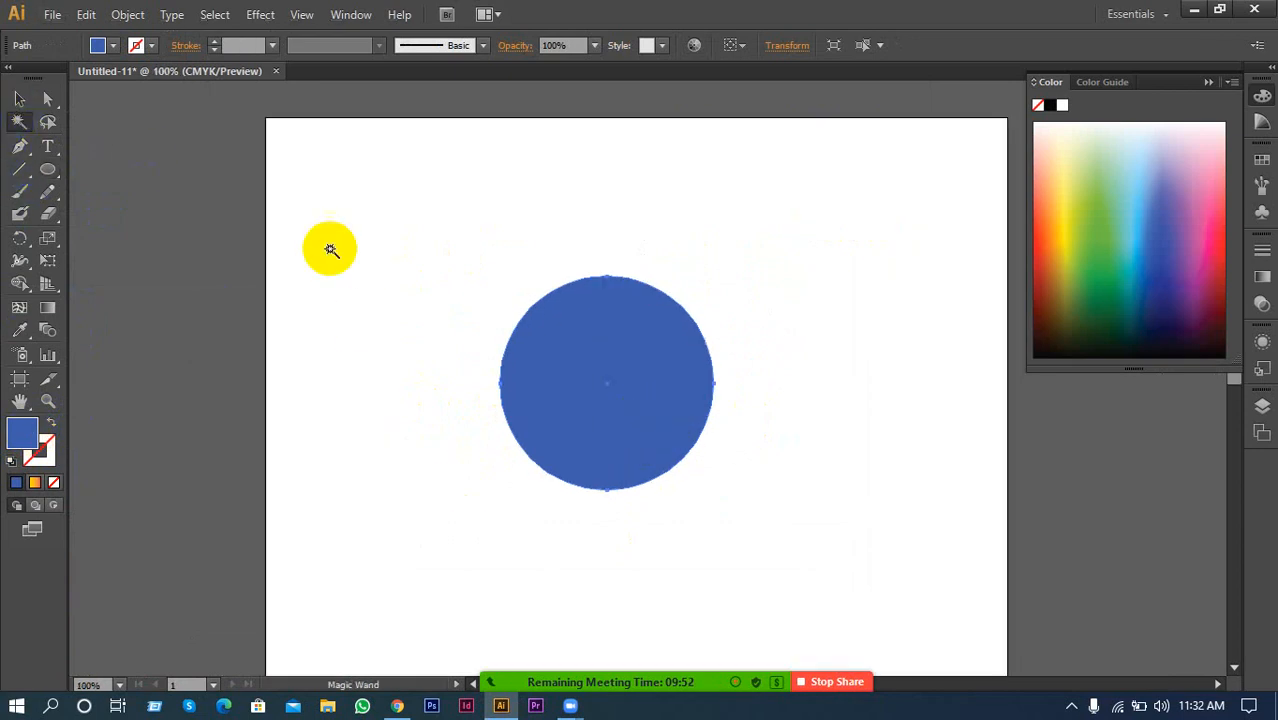
Reposition the blue circle and duplicate it to form three overlapping circles, two side by side and one centred below them
left_click(19, 99)
left_click_drag(585, 390, 600, 370)
left_click_drag(774, 384, 708, 374)
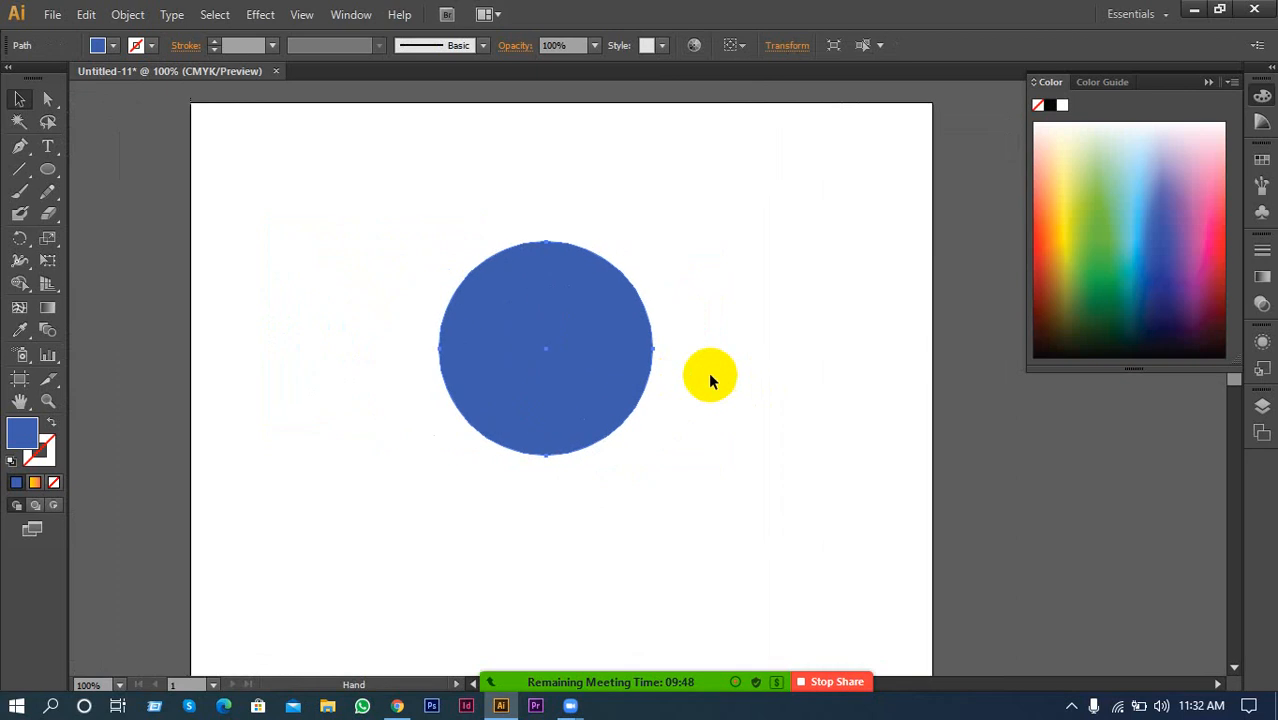
left_click_drag(527, 377, 423, 314)
left_click_drag(433, 316, 489, 428)
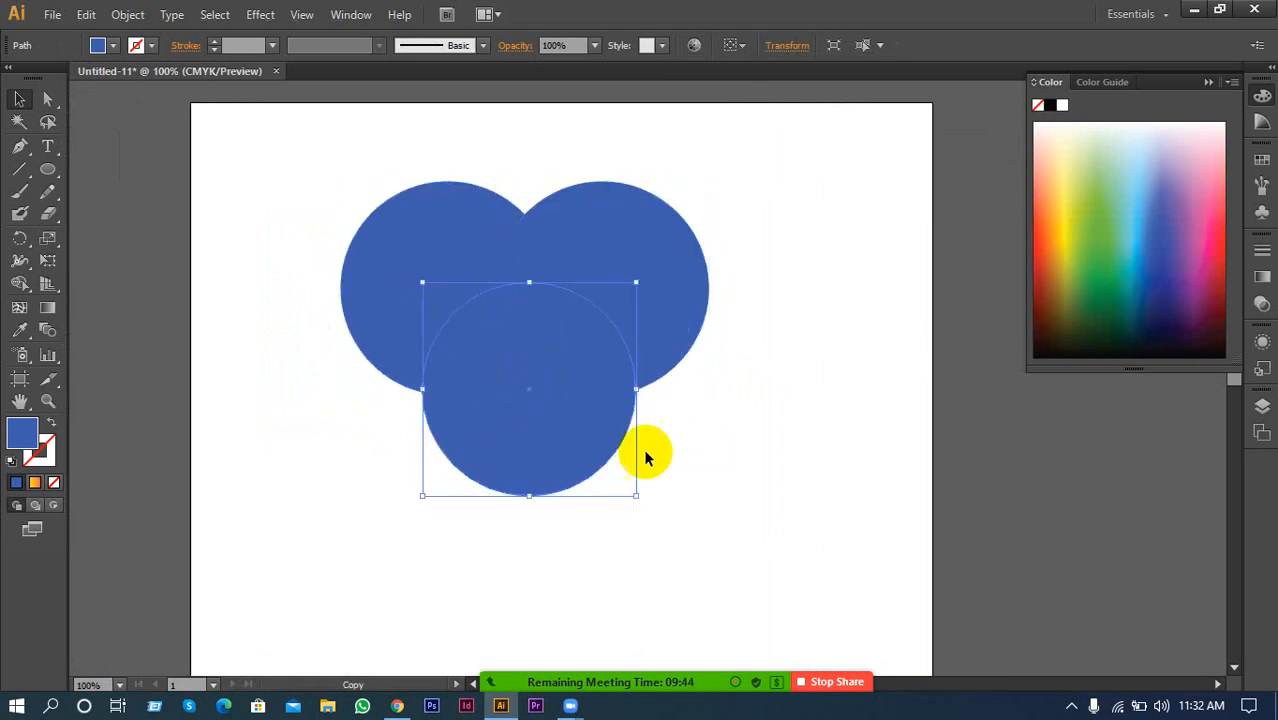
Fill the lower circle green and the upper-right circle red, and deselect them
left_click(1087, 271)
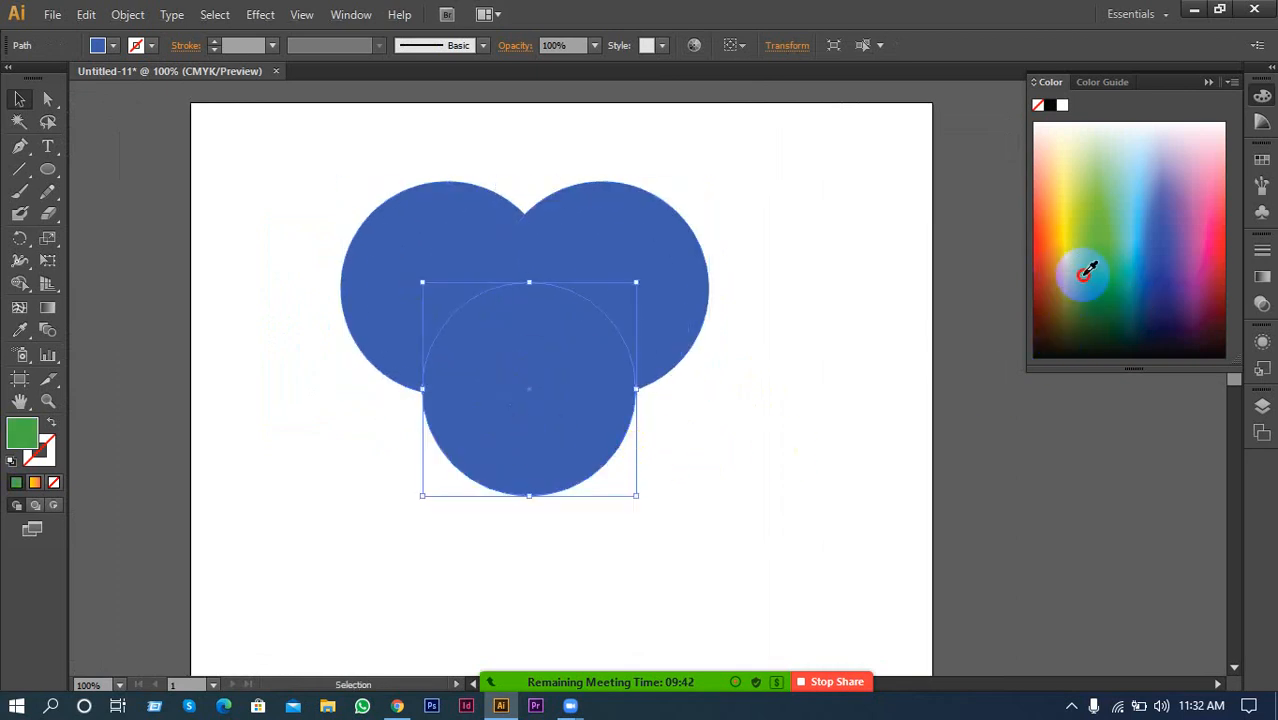
left_click(573, 215)
left_click(1043, 251)
left_click(852, 362)
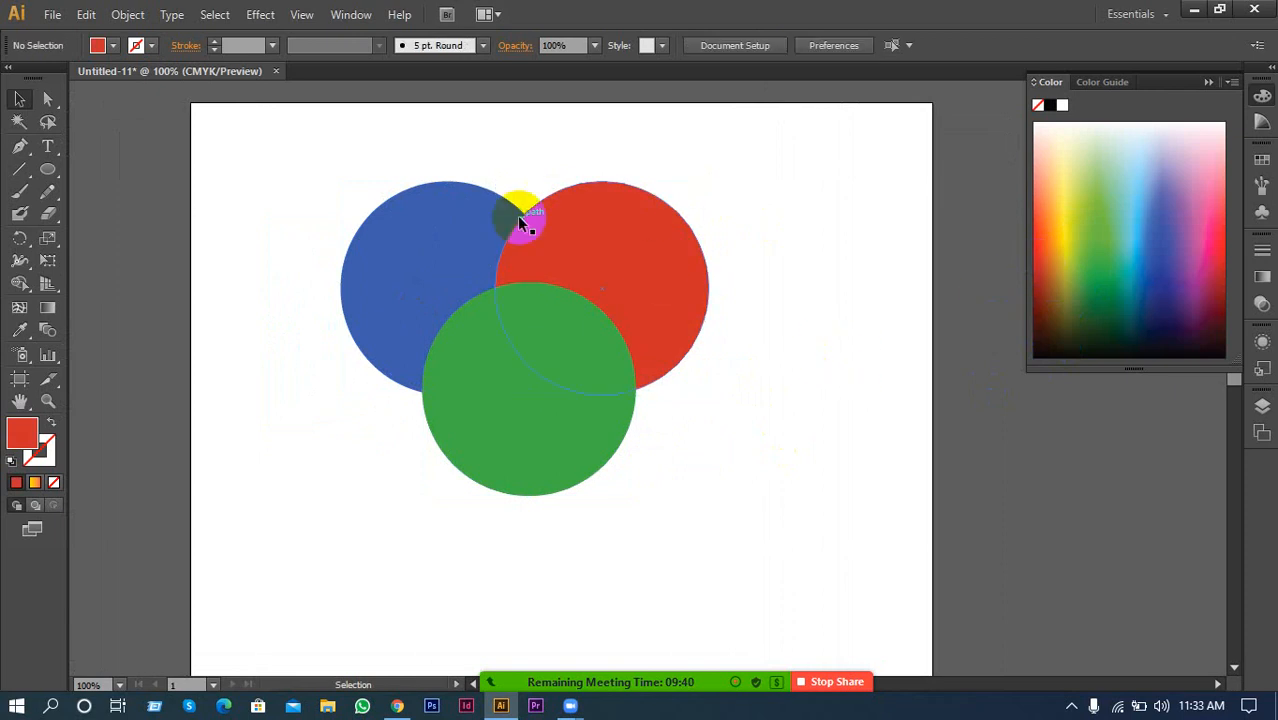
Examine where the three coloured circles overlap, selecting the green circle and the red circle in turn
scroll(562, 227, "up", 1)
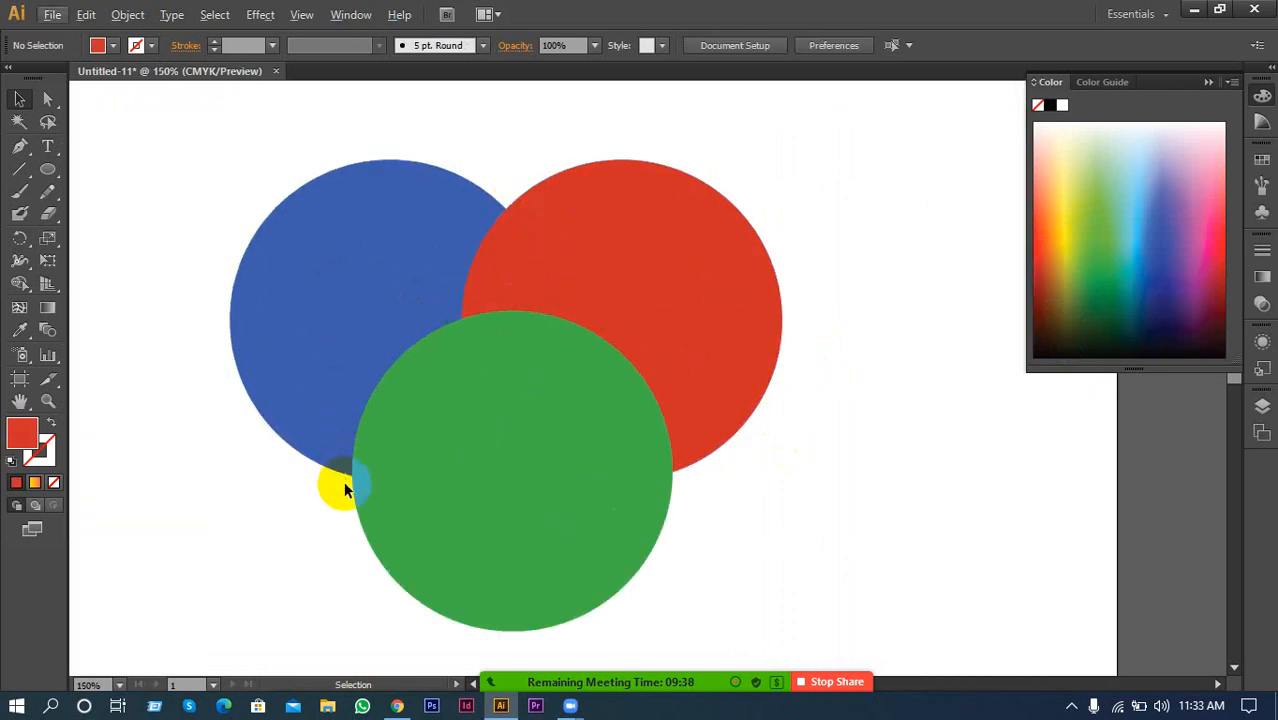
key("space")
left_click_drag(207, 419, 260, 401)
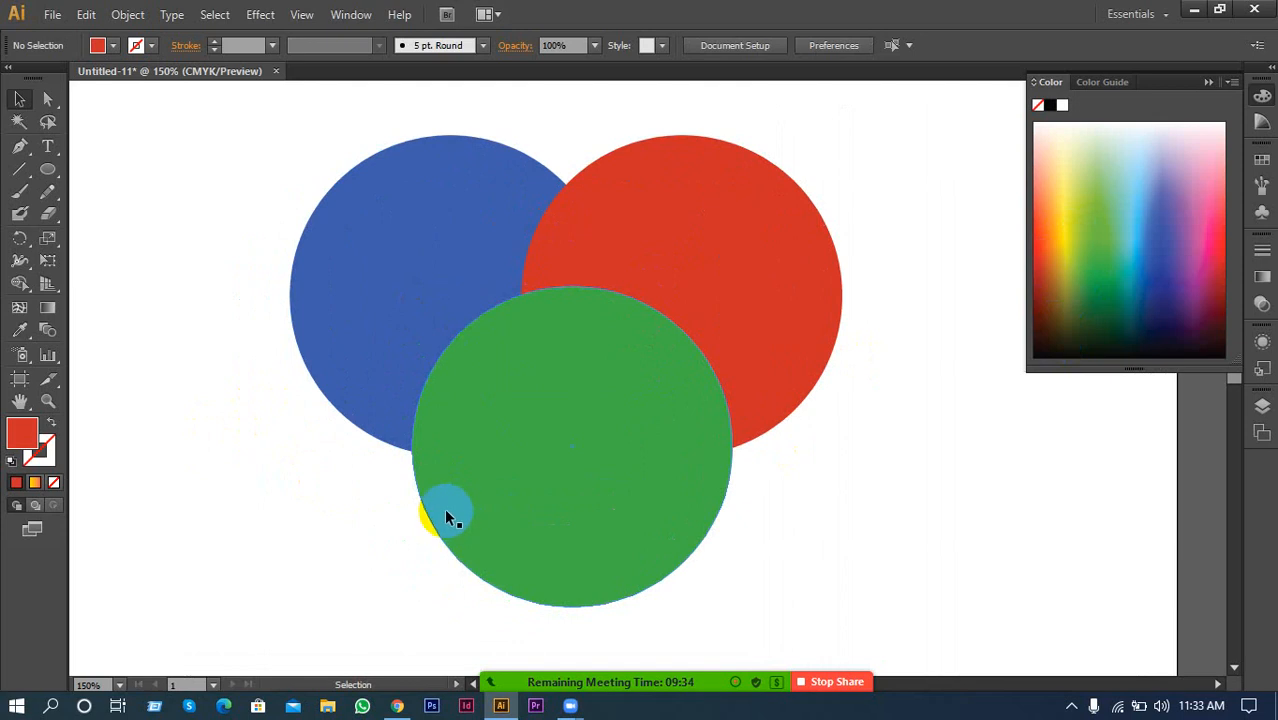
left_click(535, 414)
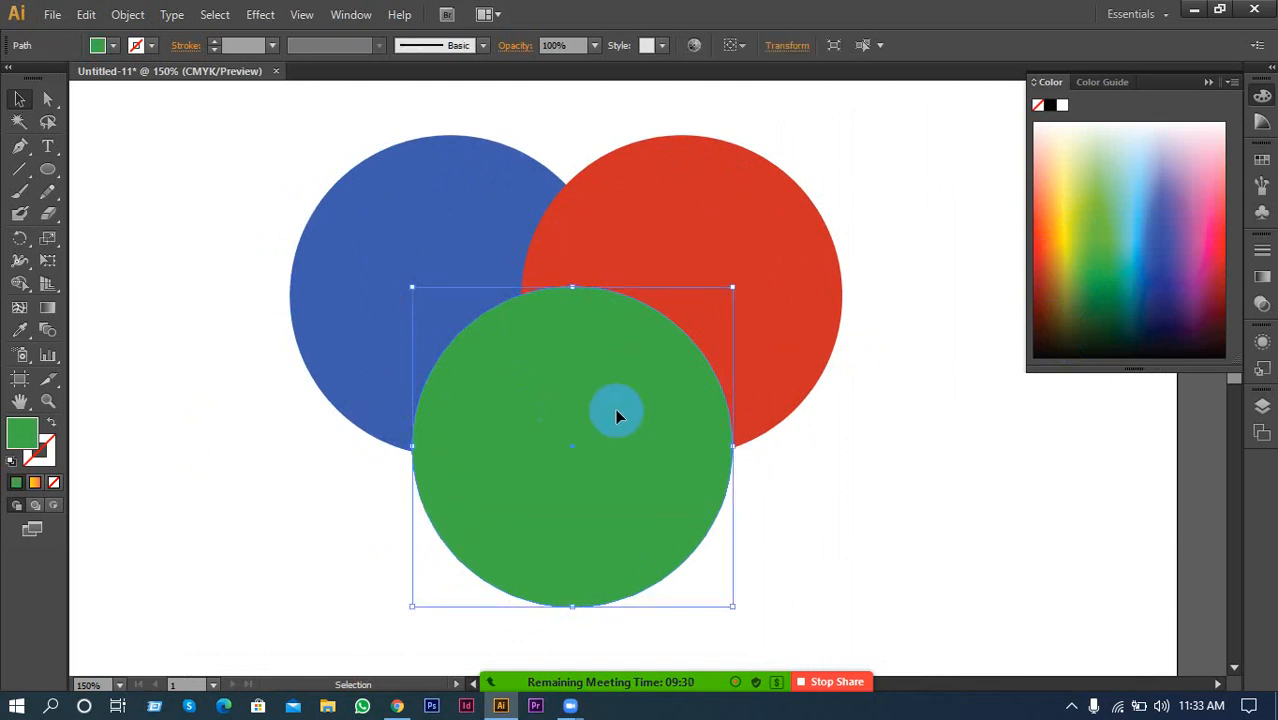
left_click(795, 505)
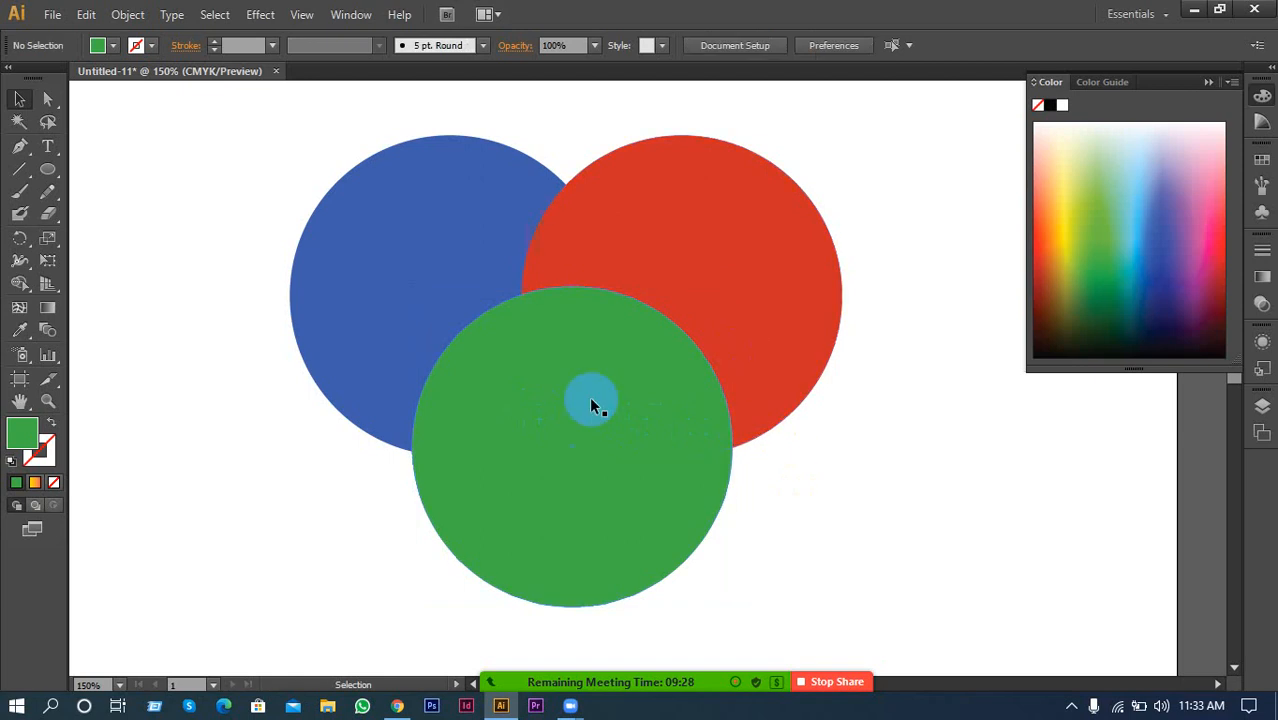
left_click(708, 327)
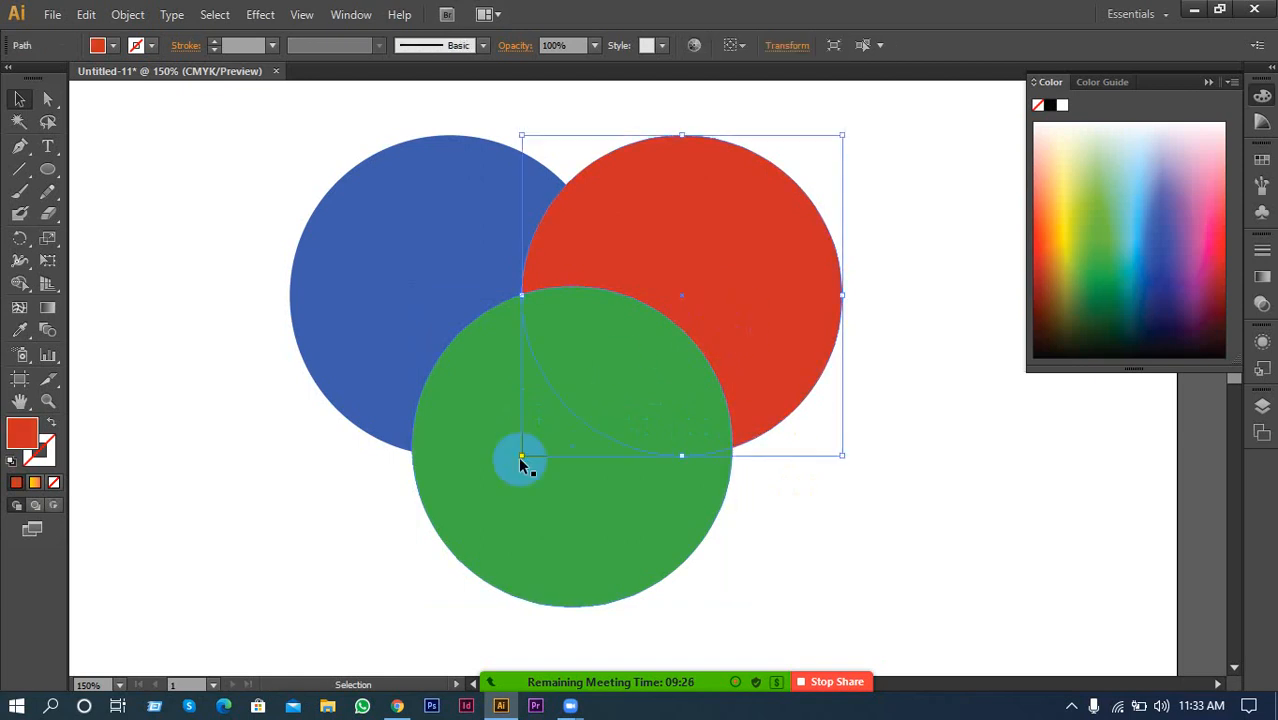
Try sending the green circle backward one level, deselect it, and undo the change
left_click(897, 591)
left_click(704, 507)
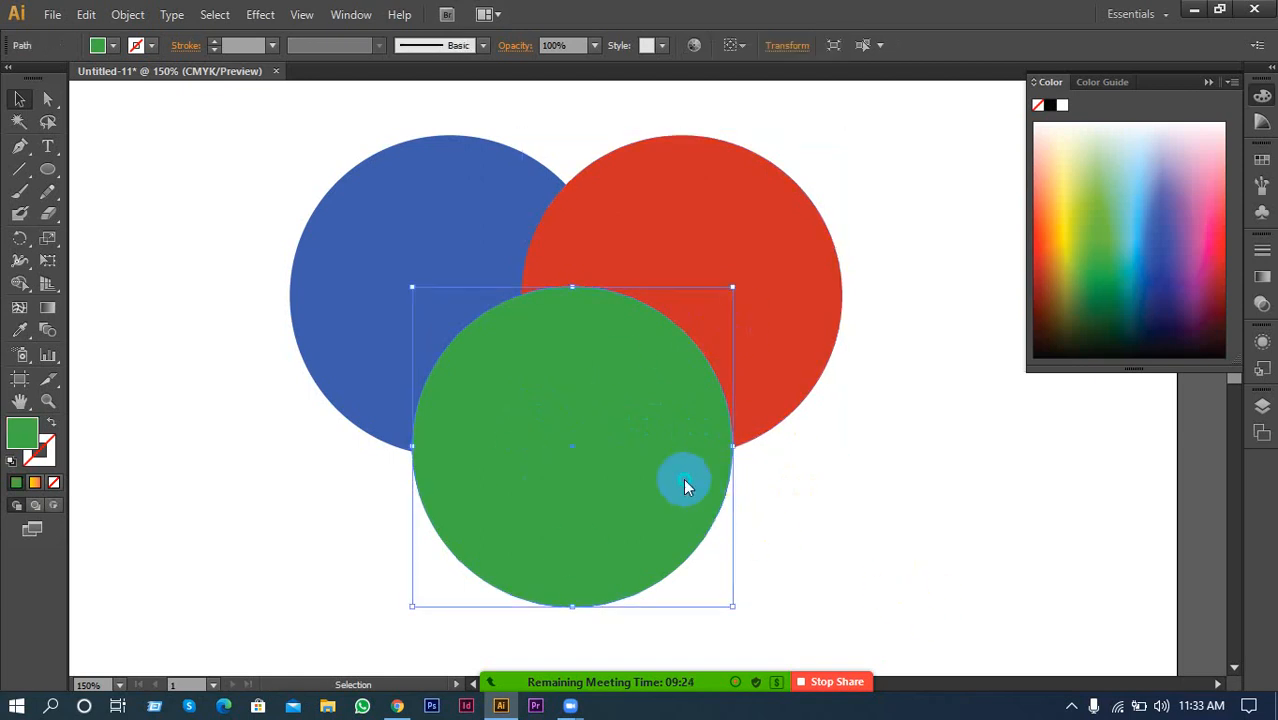
right_click(683, 478)
mouse_move(850, 443)
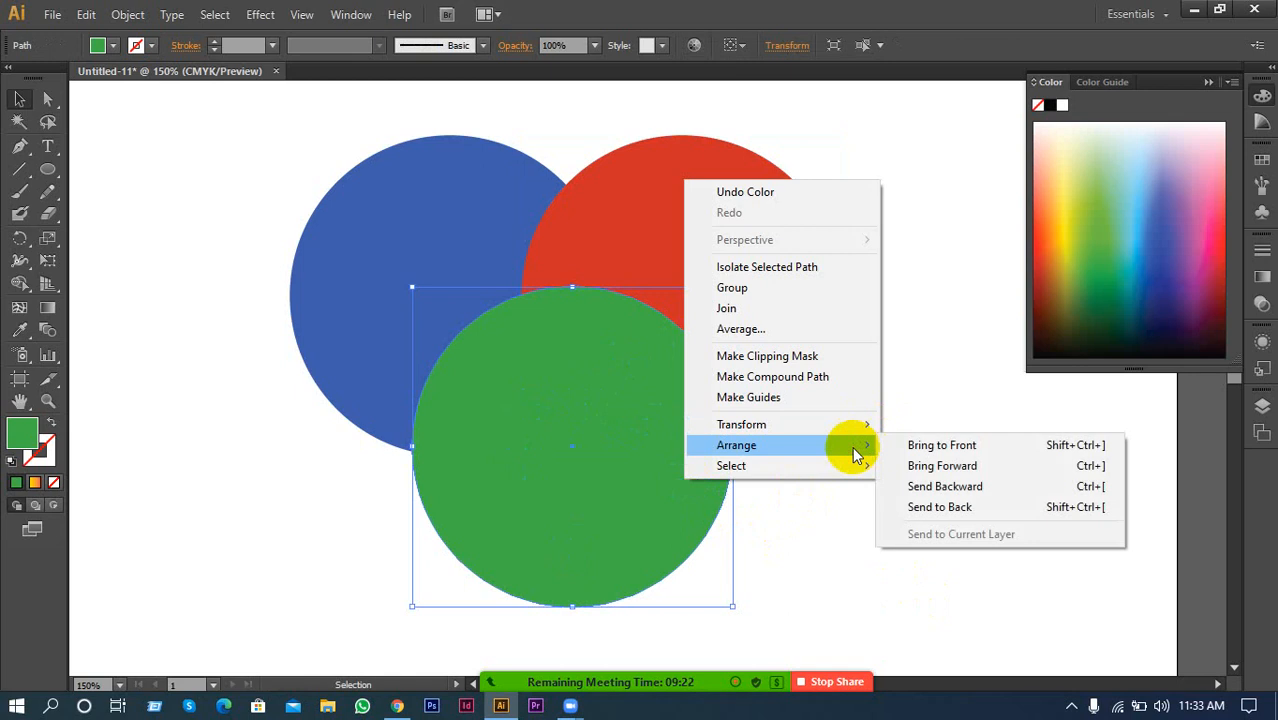
left_click(941, 488)
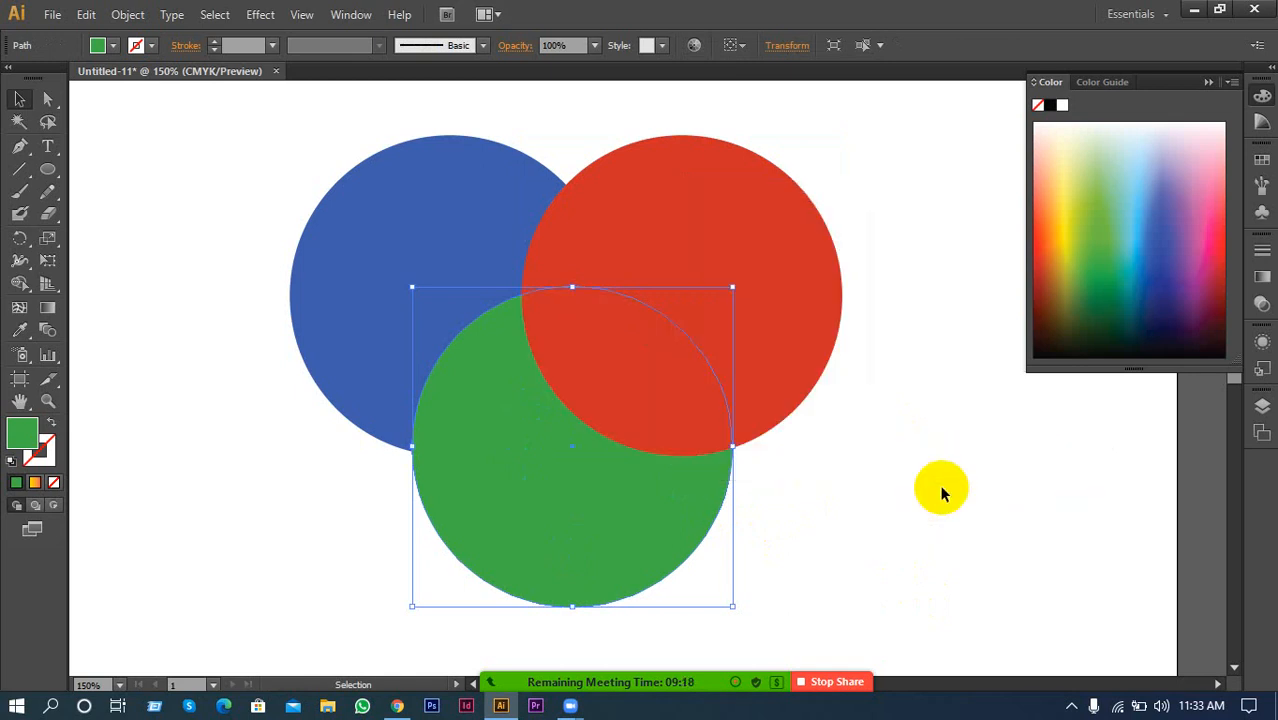
left_click(939, 488)
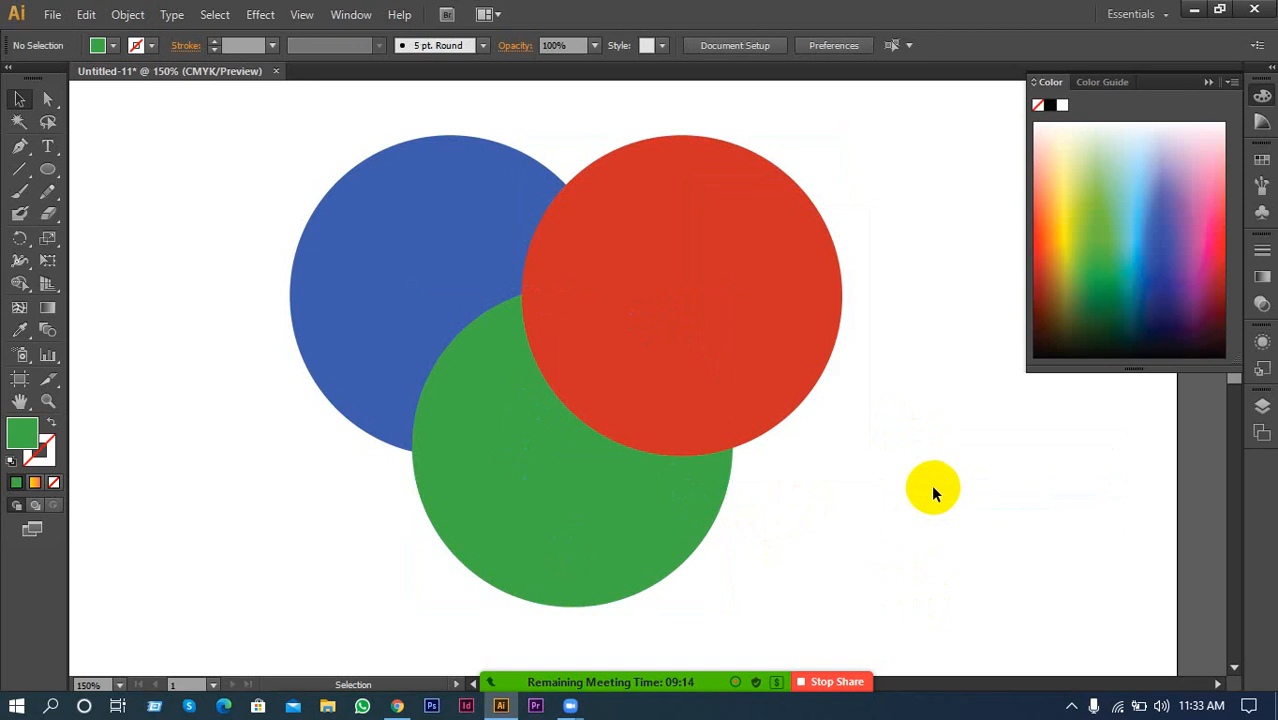
key("ctrl+z")
Try Send Backward on the green circle once more, undo it, and review the Arrange options without applying one
right_click(612, 474)
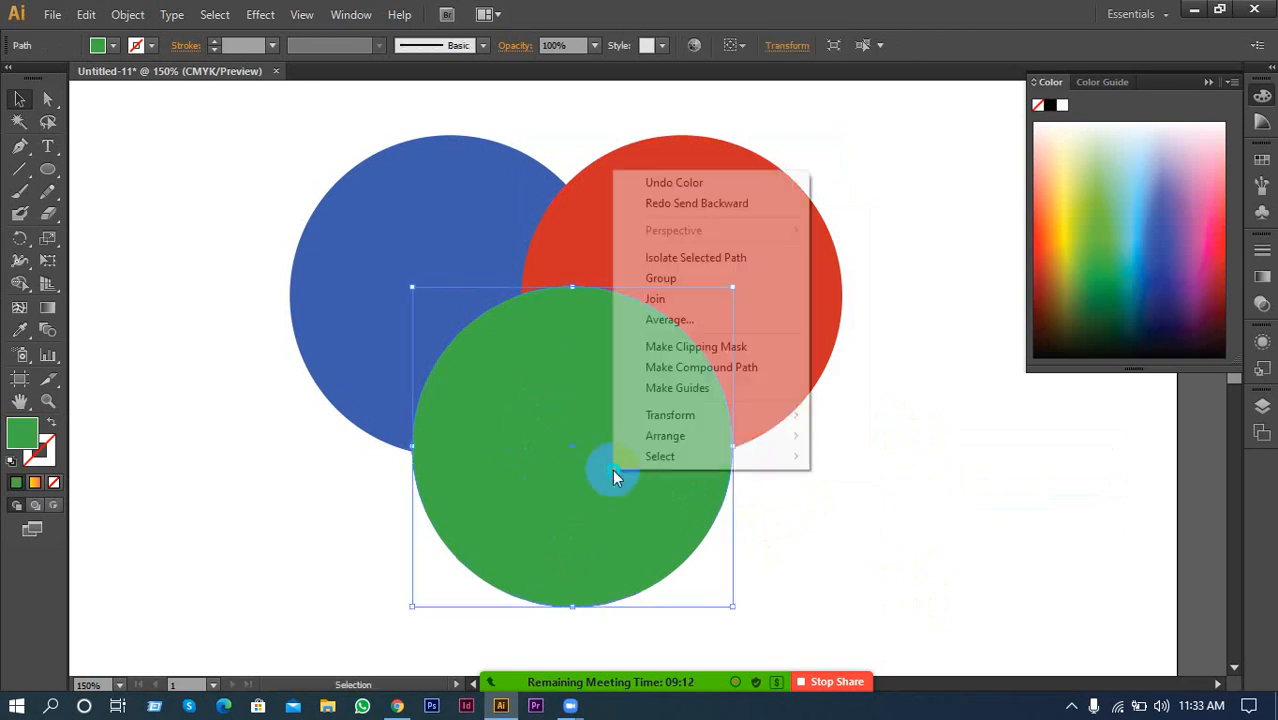
mouse_move(736, 436)
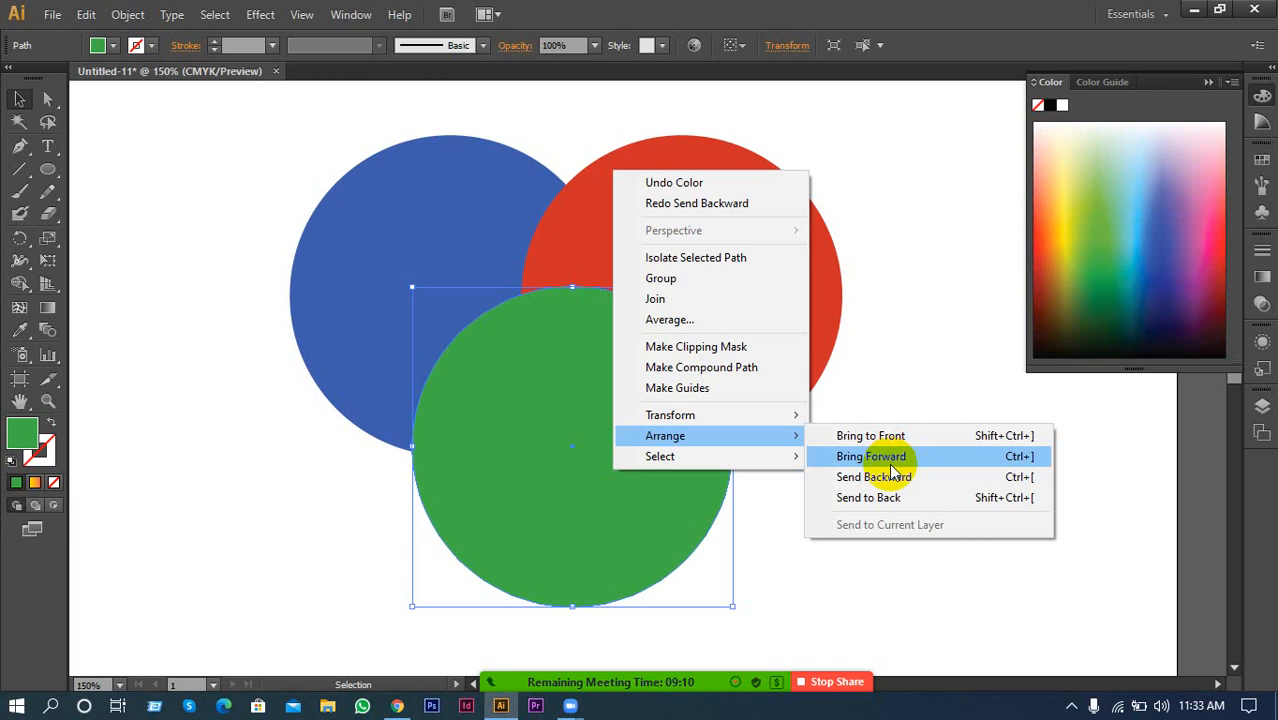
left_click(889, 477)
left_click(896, 508)
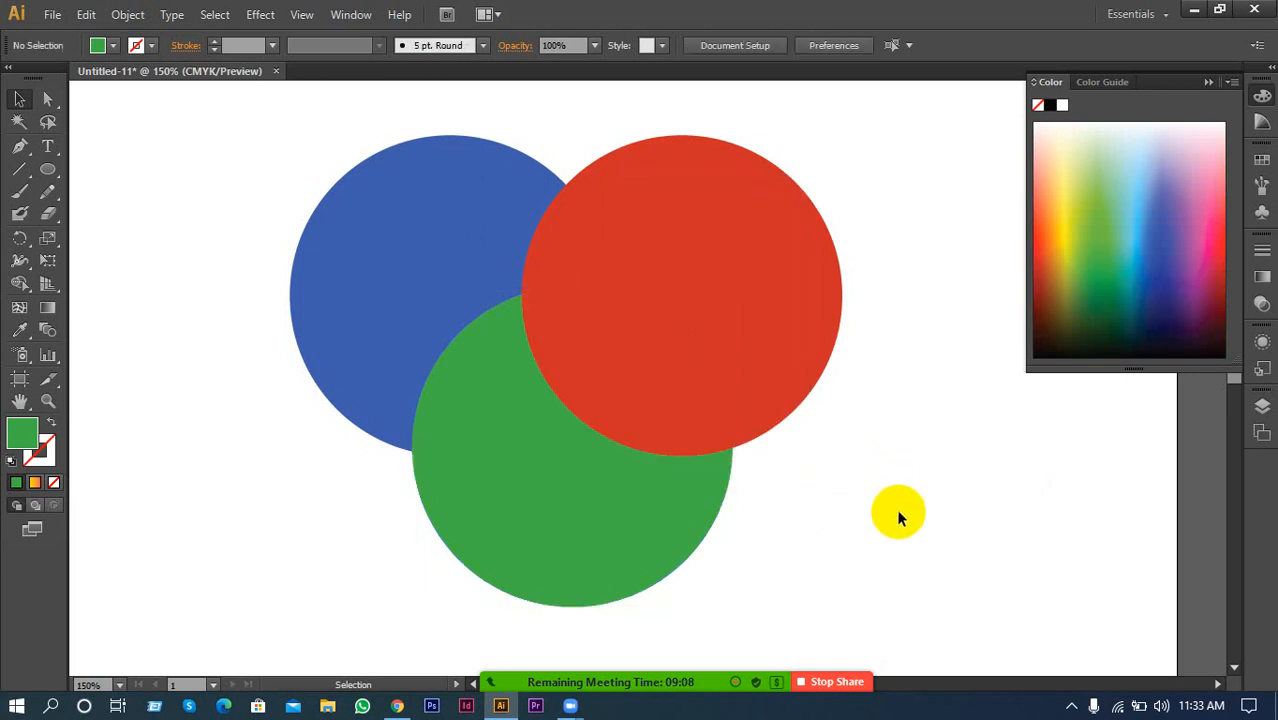
key("ctrl+z")
right_click(568, 451)
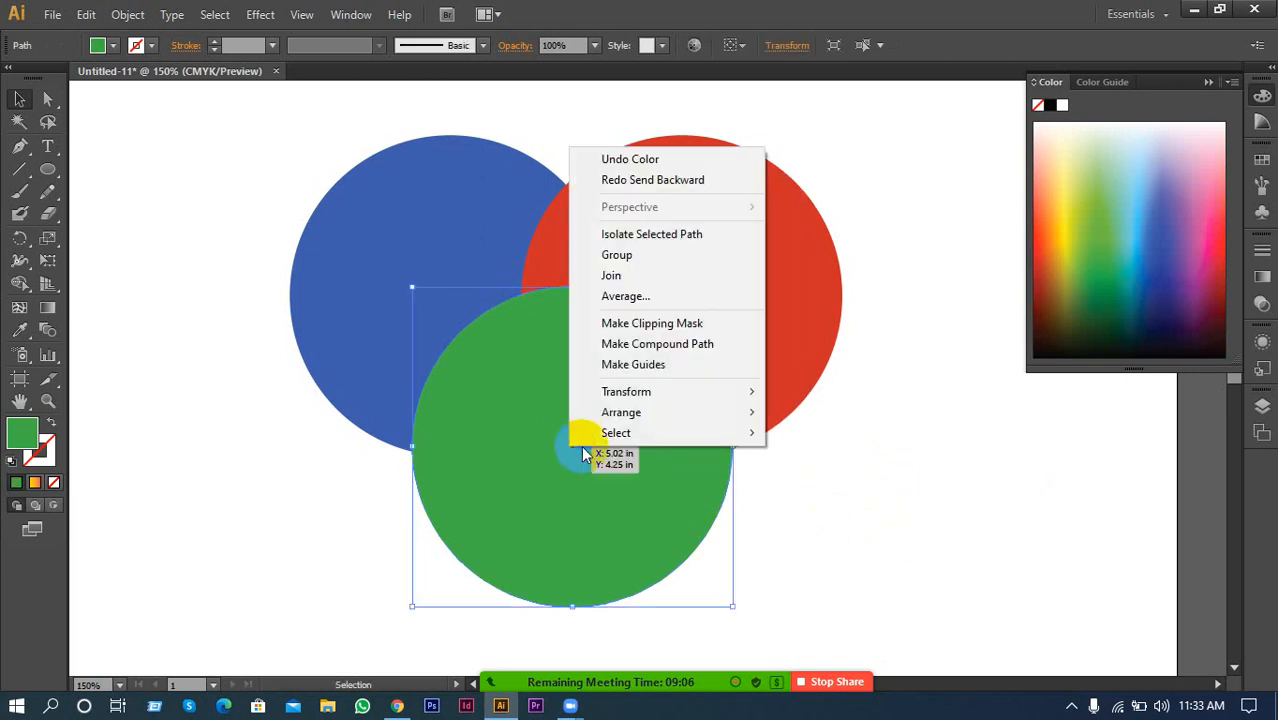
mouse_move(713, 411)
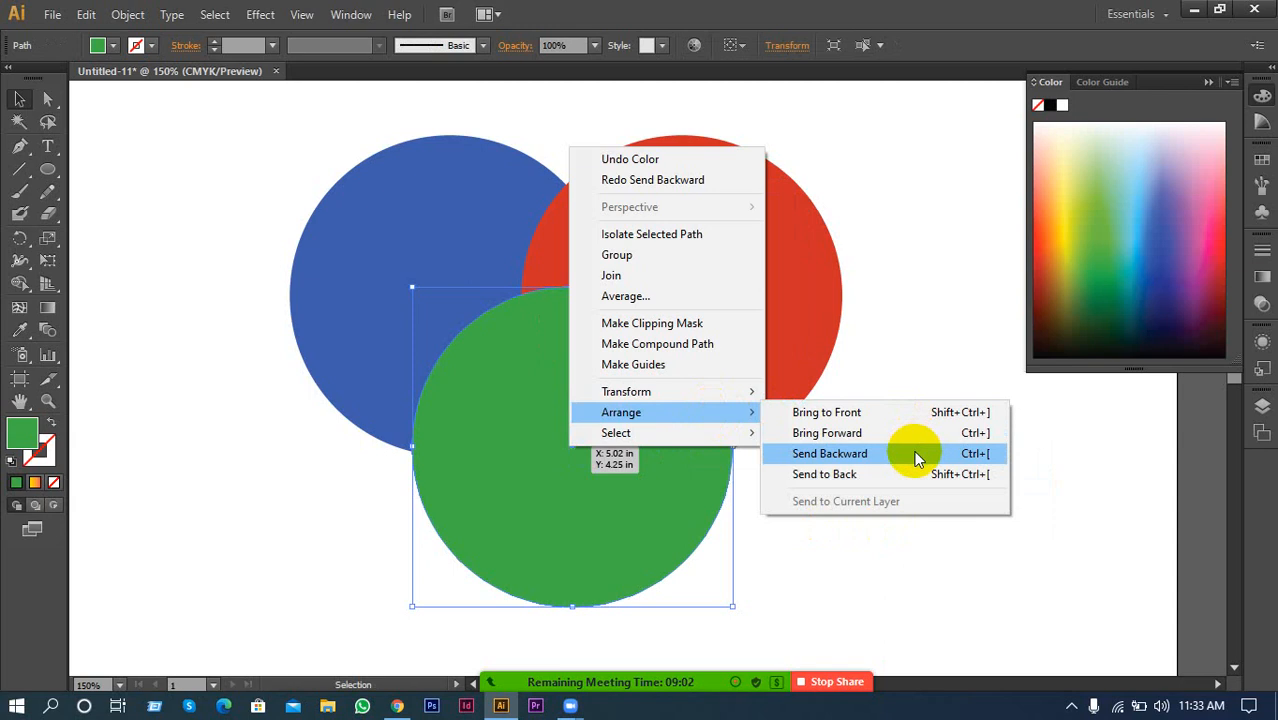
left_click(954, 636)
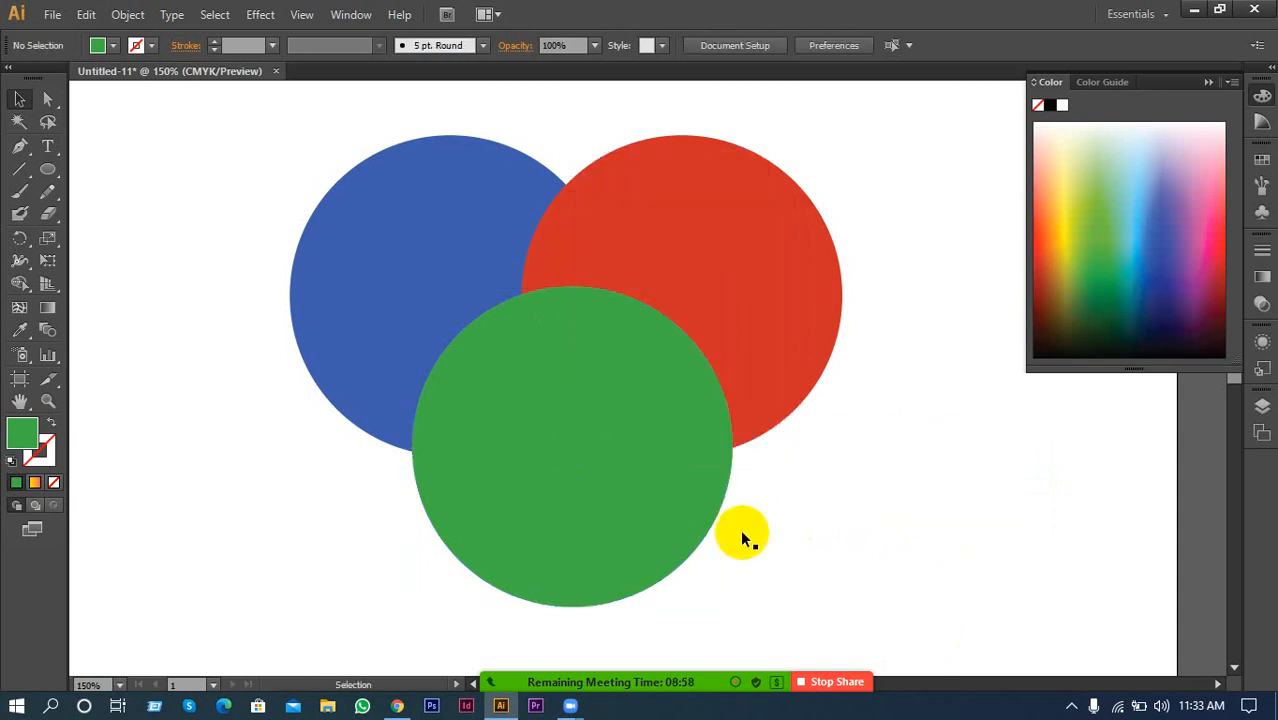
Send the green circle backward two levels so it sits behind the red and blue circles, and deselect it
left_click(638, 510)
key("ctrl+bracketleft")
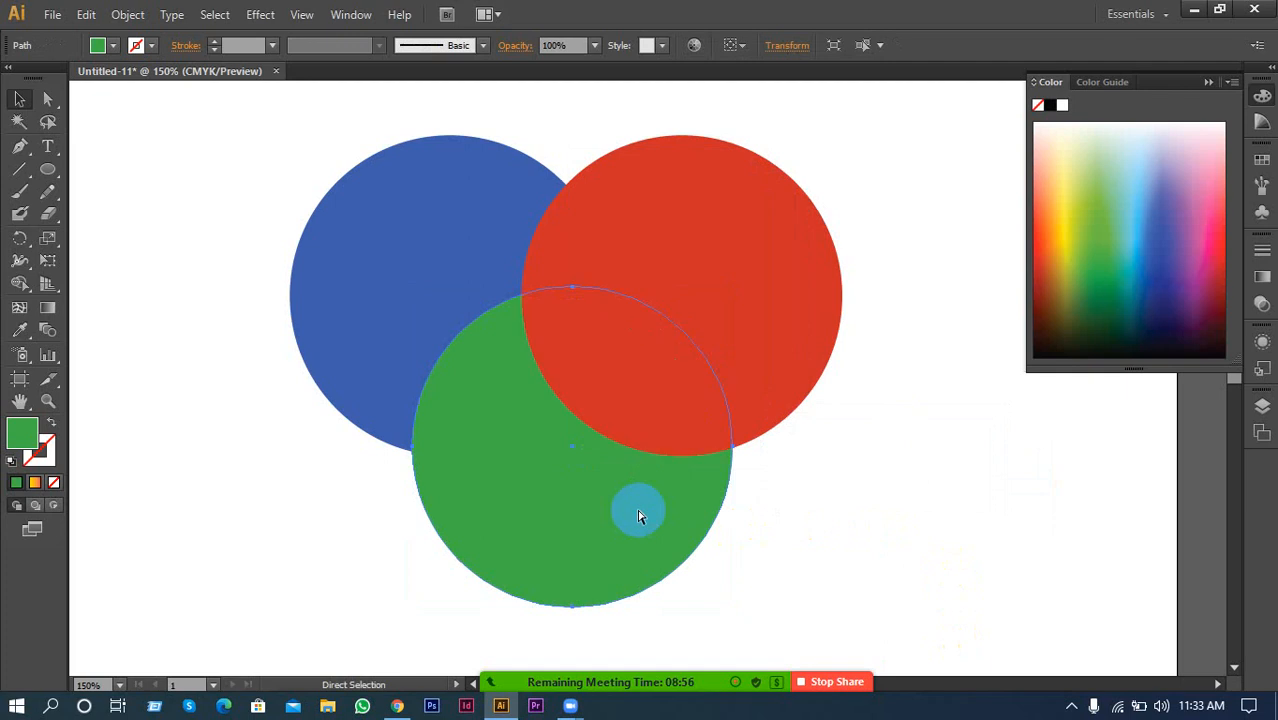
key("ctrl+bracketleft")
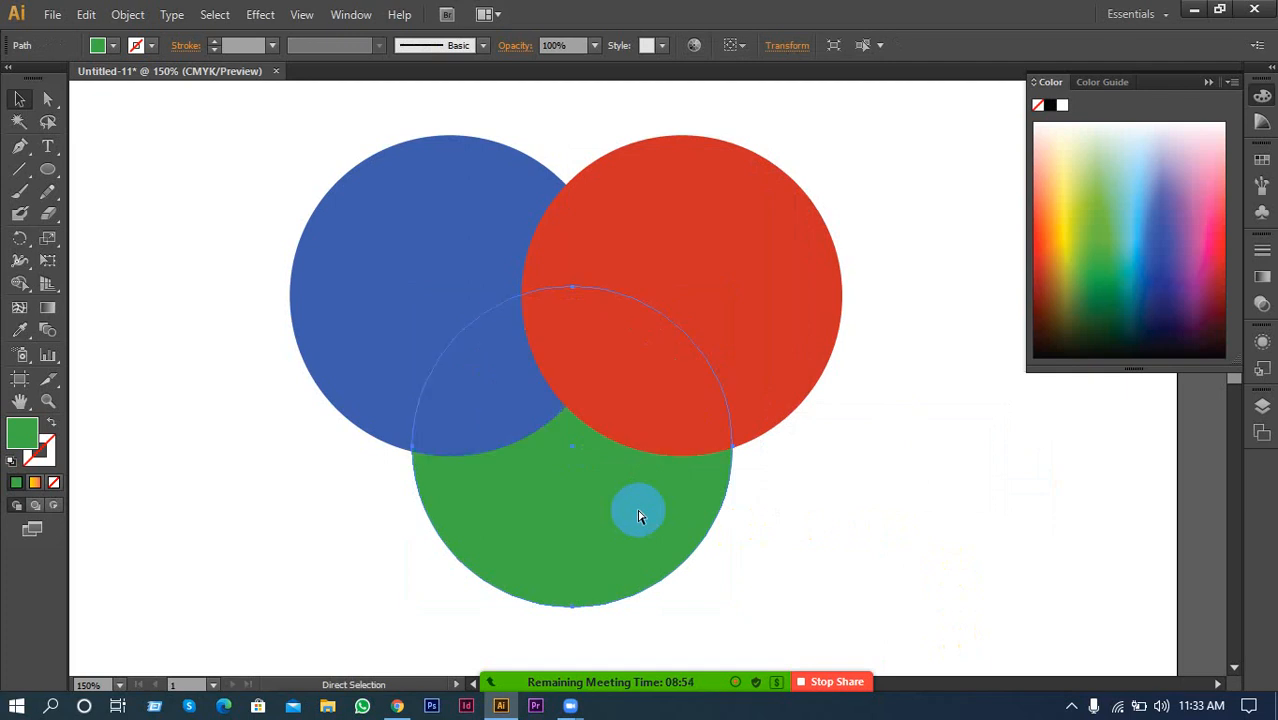
left_click(876, 465)
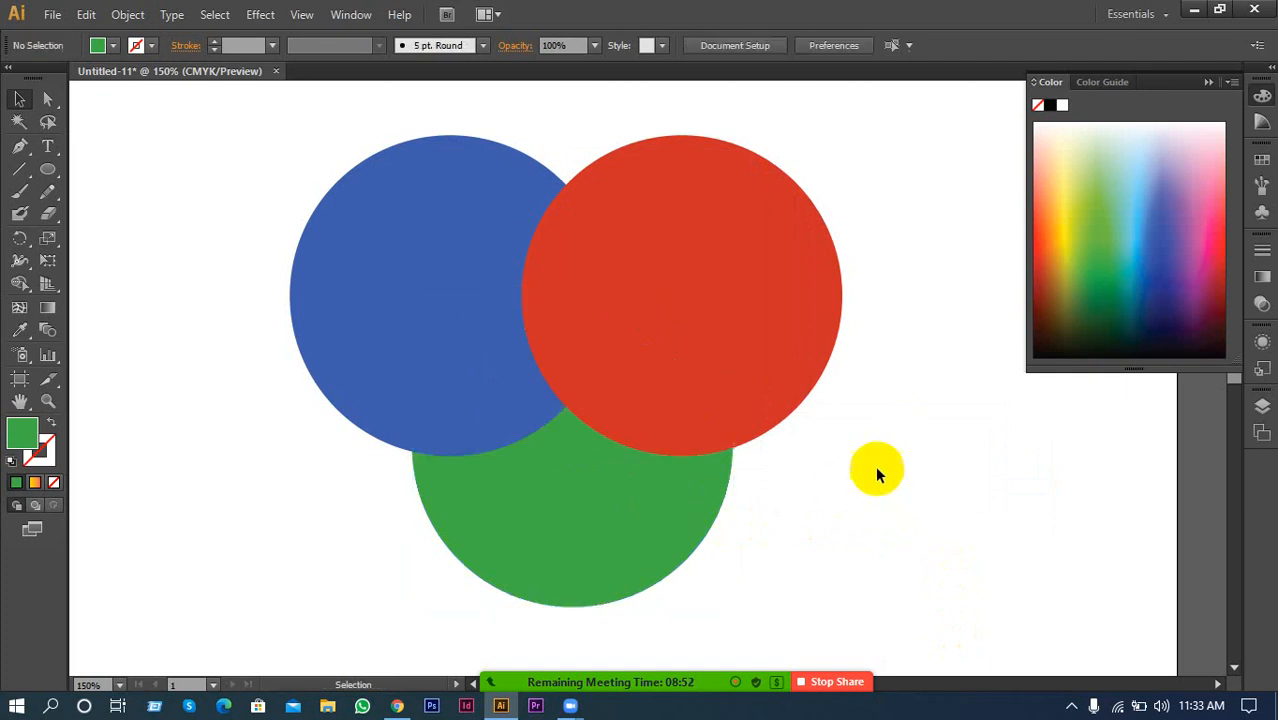
Send the red circle backward one level at a time until it is behind the blue and green circles
left_click(797, 337)
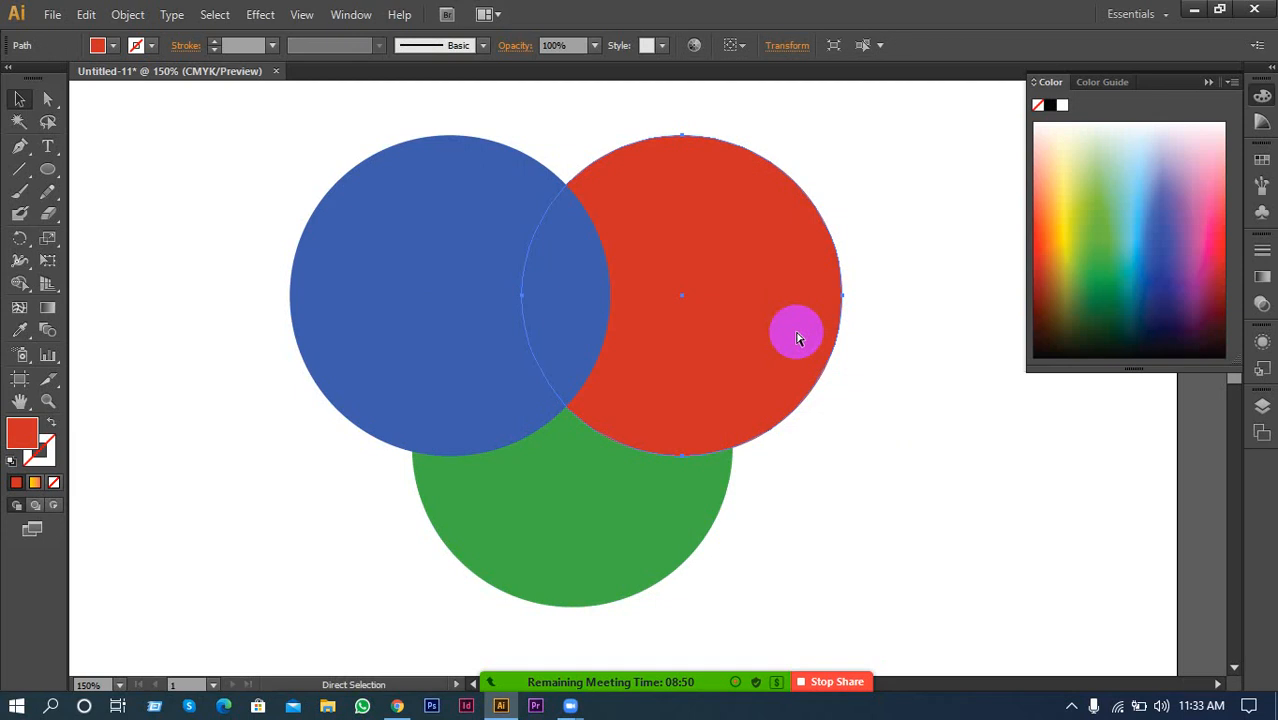
key("ctrl+bracketleft")
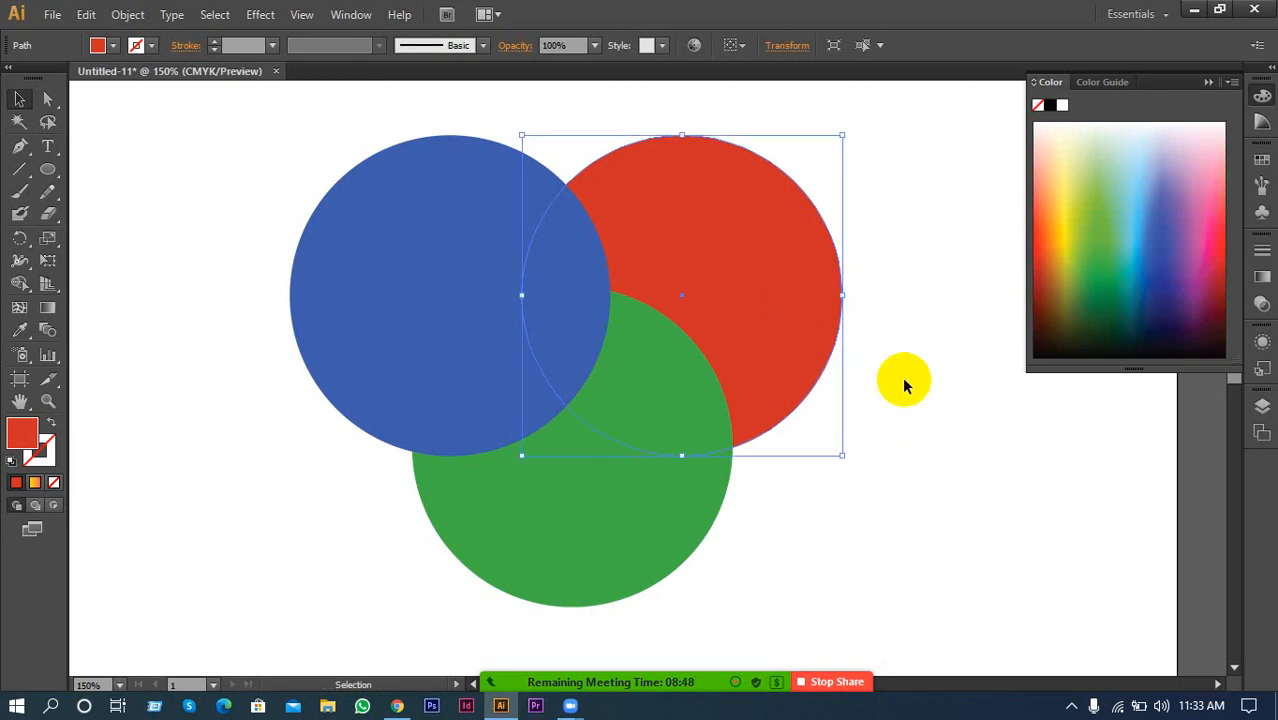
left_click(902, 376)
Send the blue circle backward one level at a time until it is behind the green and red circles
left_click(544, 388)
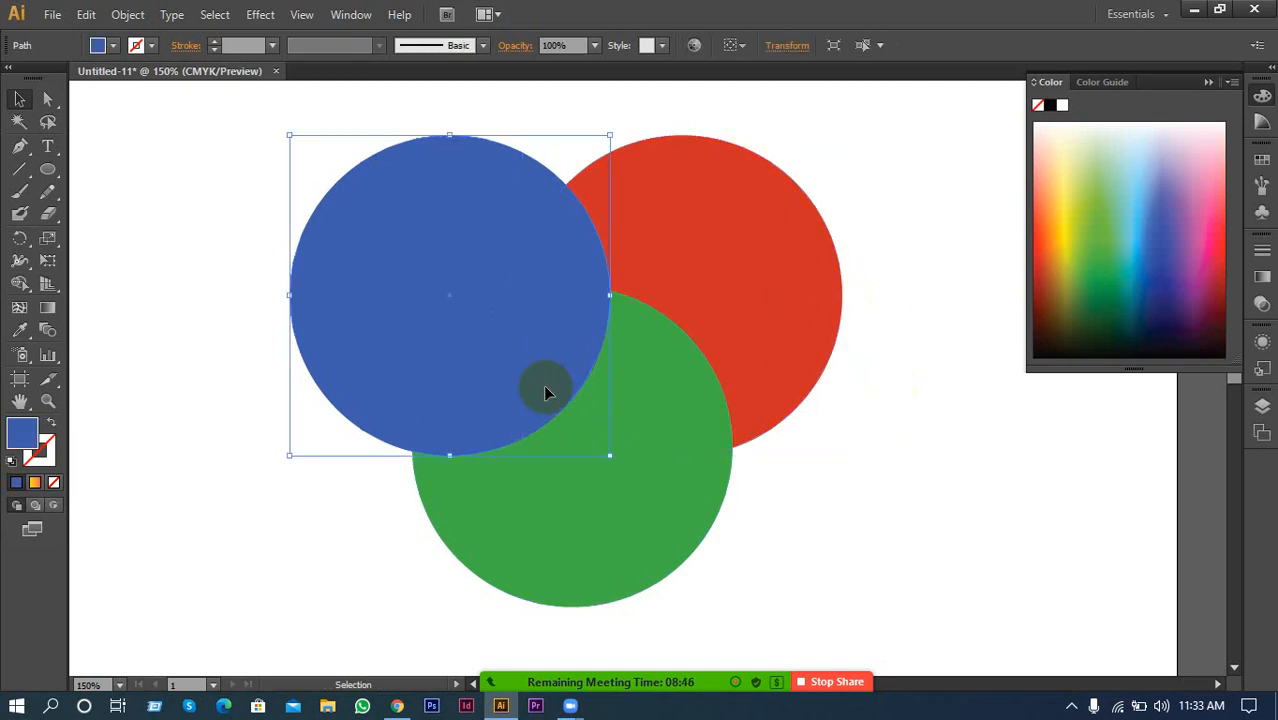
key("ctrl+bracketleft")
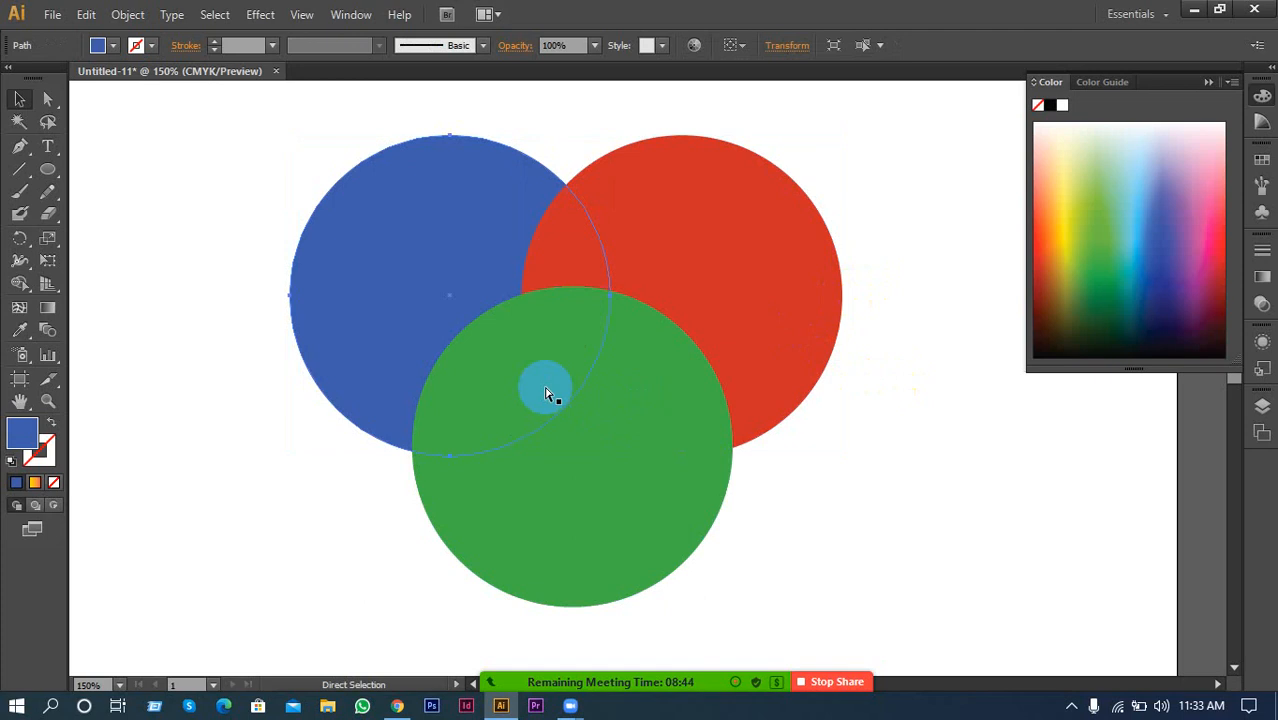
left_click(909, 366)
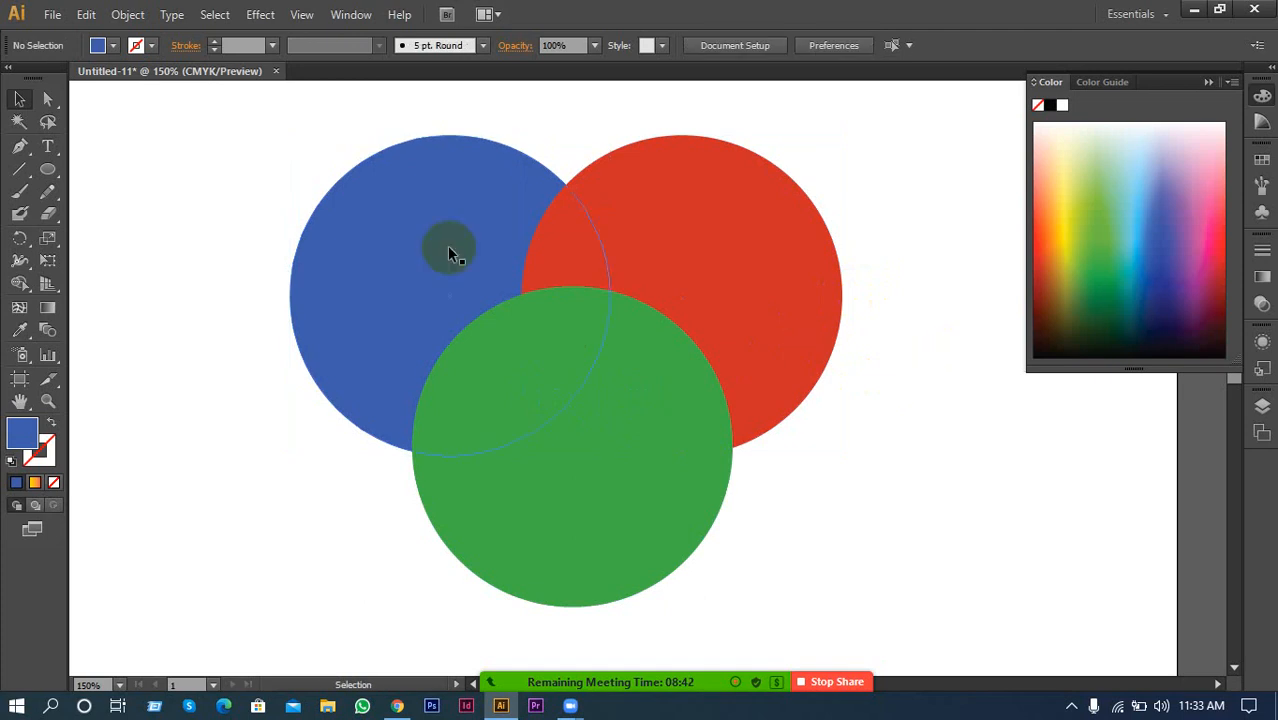
Bring the blue circle forward one level above the red circle, and once more above the green circle
left_click(364, 220)
right_click(364, 220)
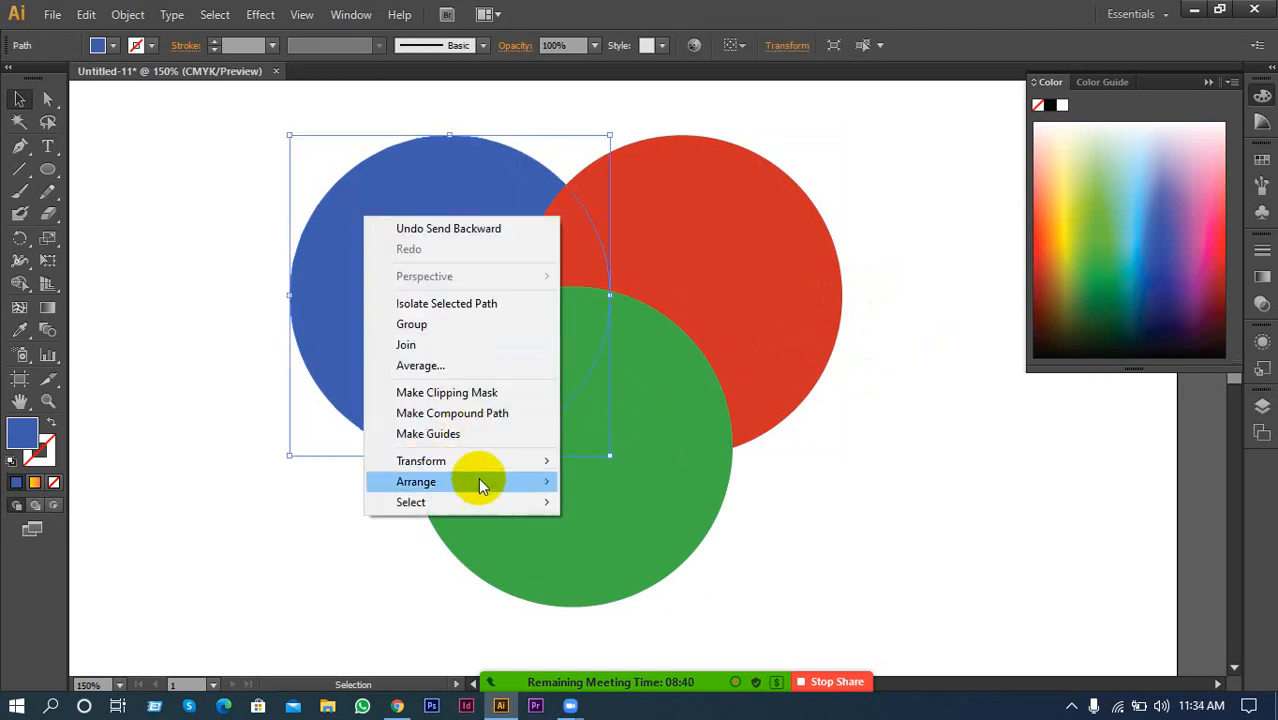
mouse_move(479, 481)
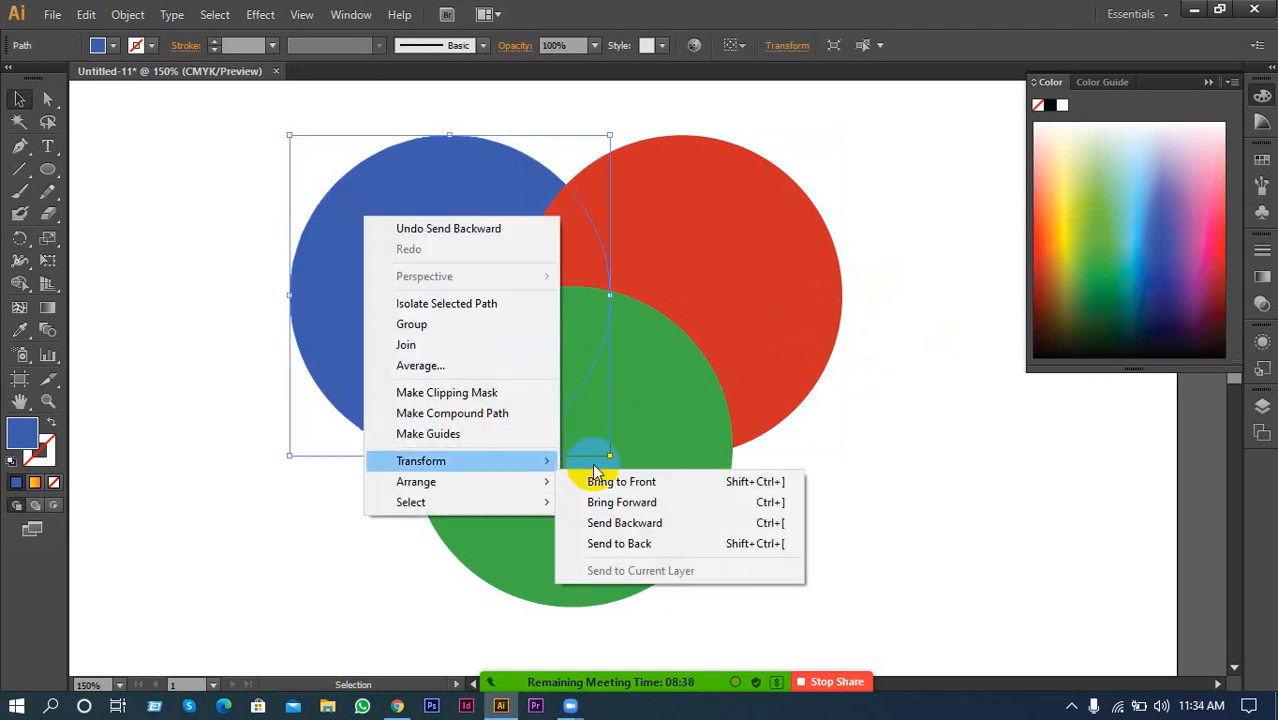
left_click(651, 502)
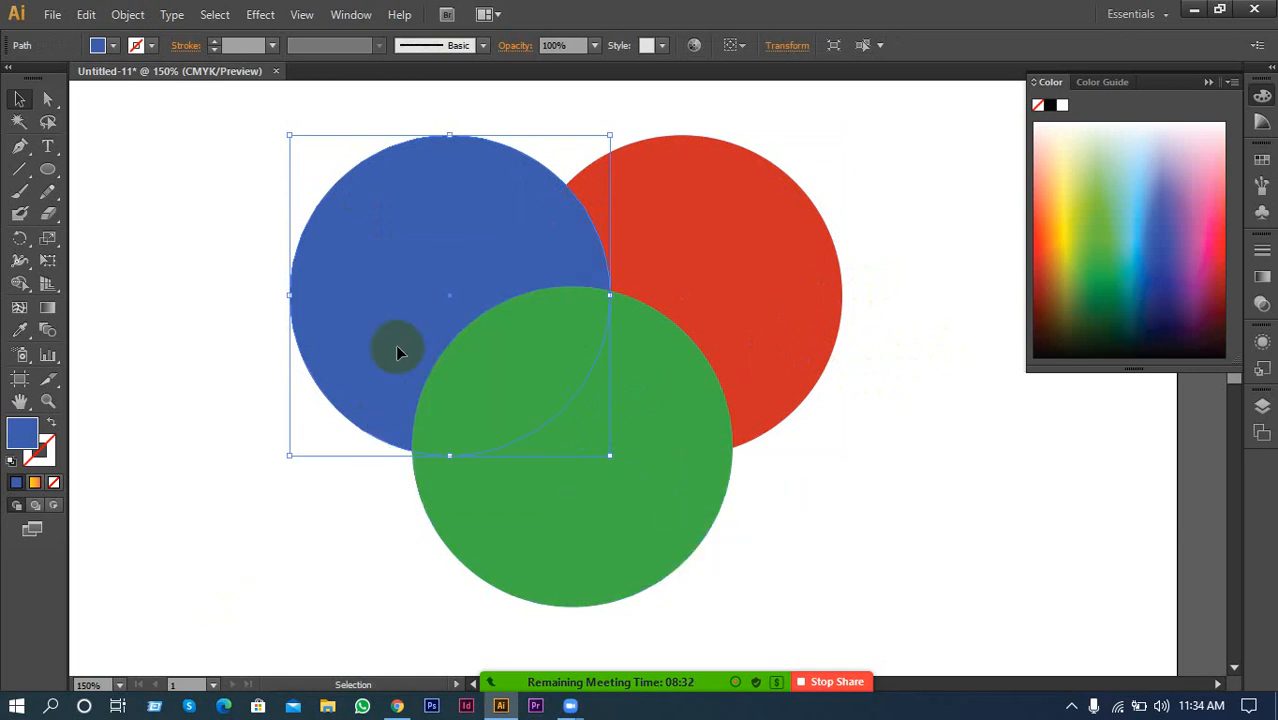
key("a")
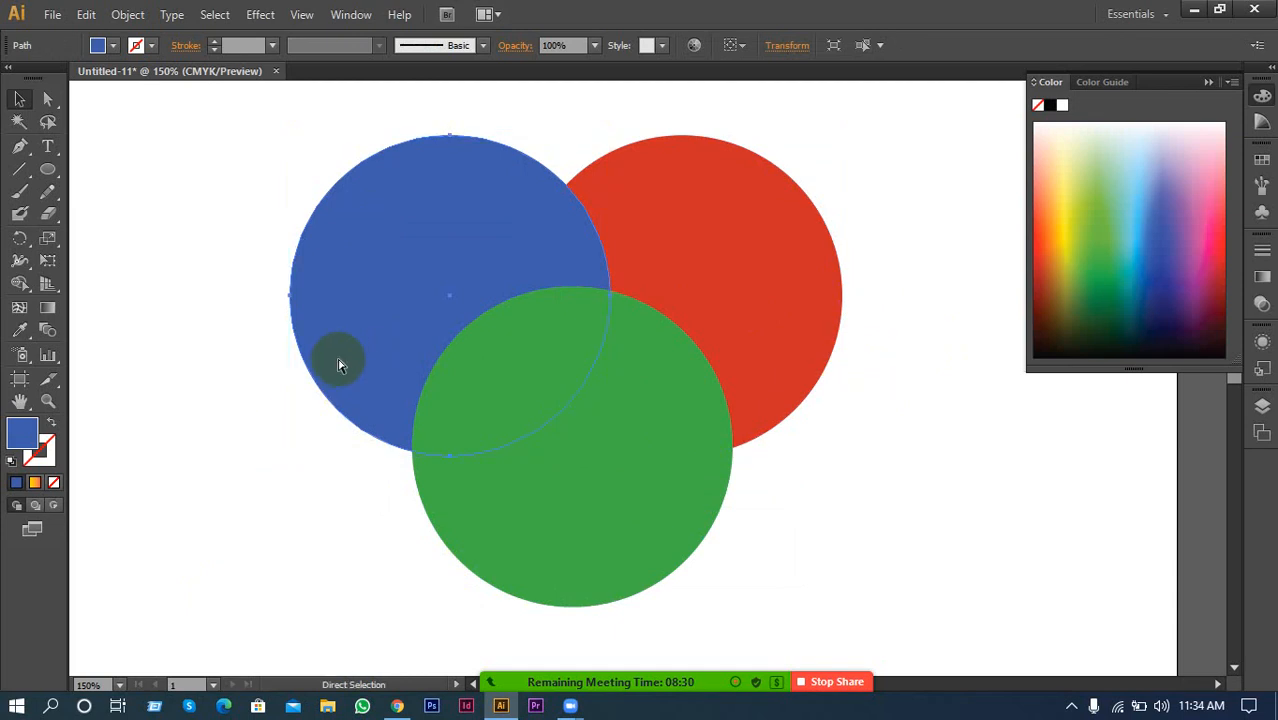
key("ctrl+bracketright")
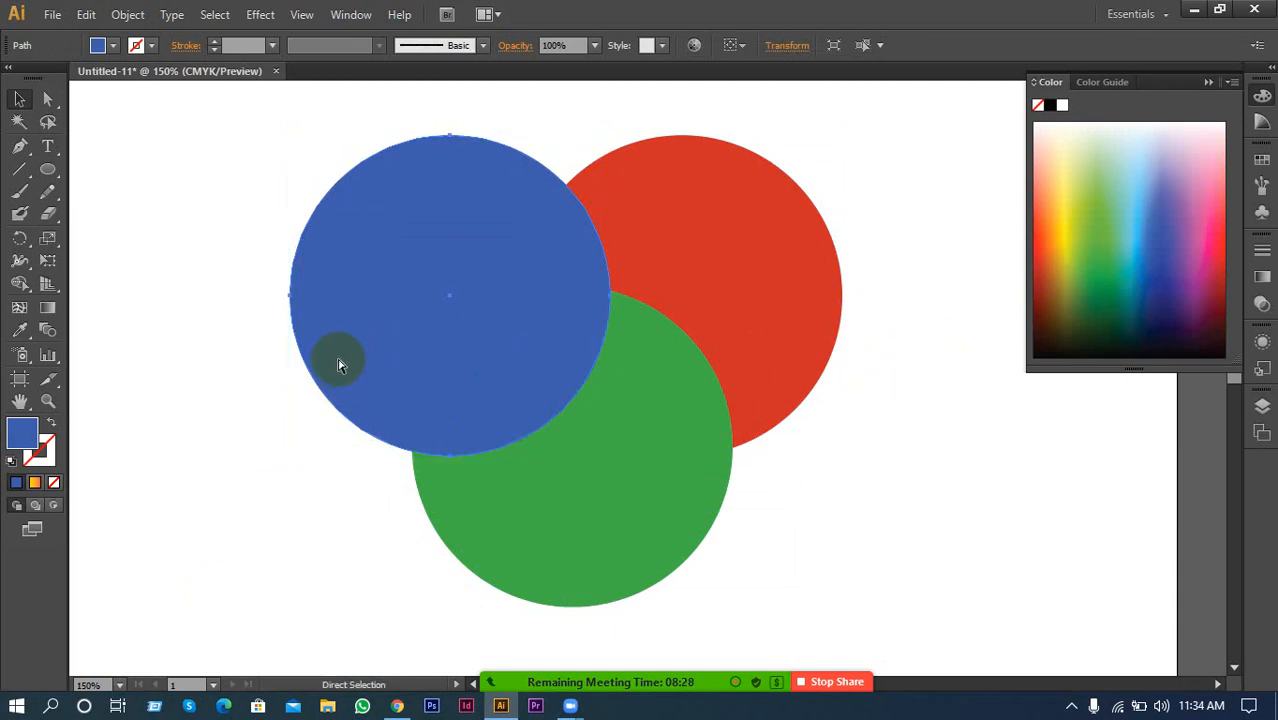
key("v")
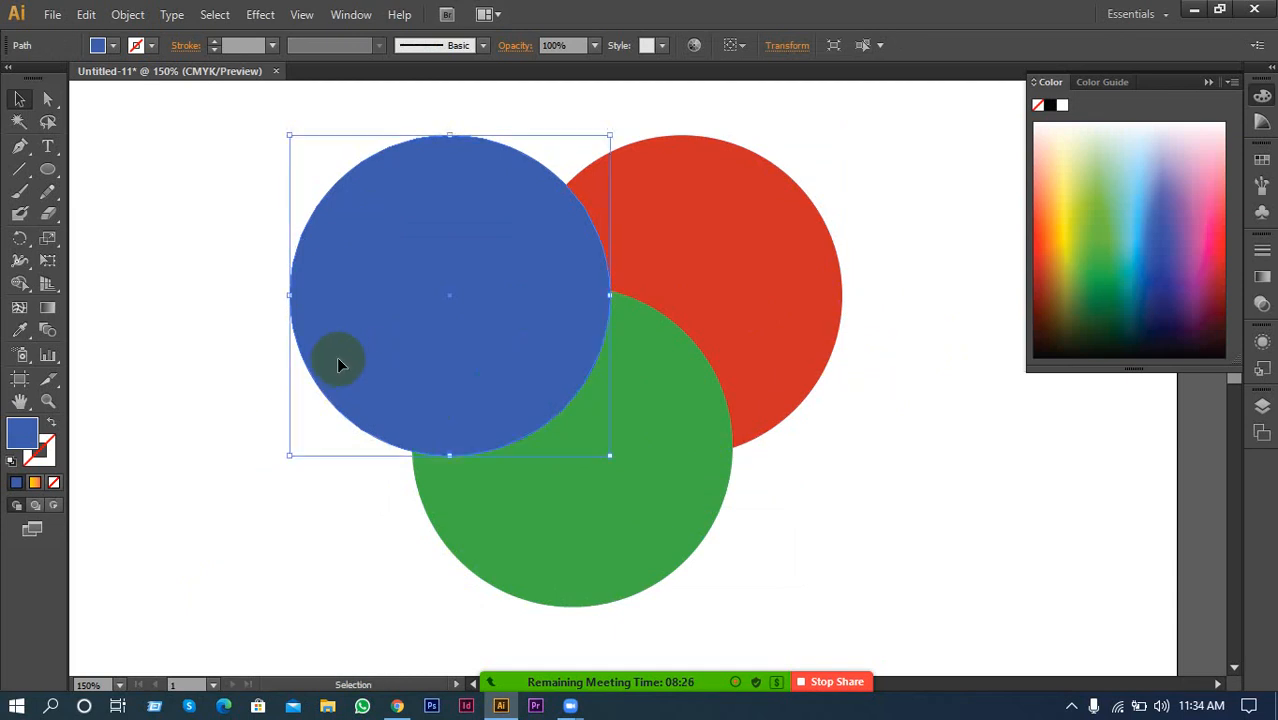
Bring the red circle forward one level at a time until it is above the green and blue circles, and deselect it
left_click(730, 293)
key("a")
key("ctrl+bracketright")
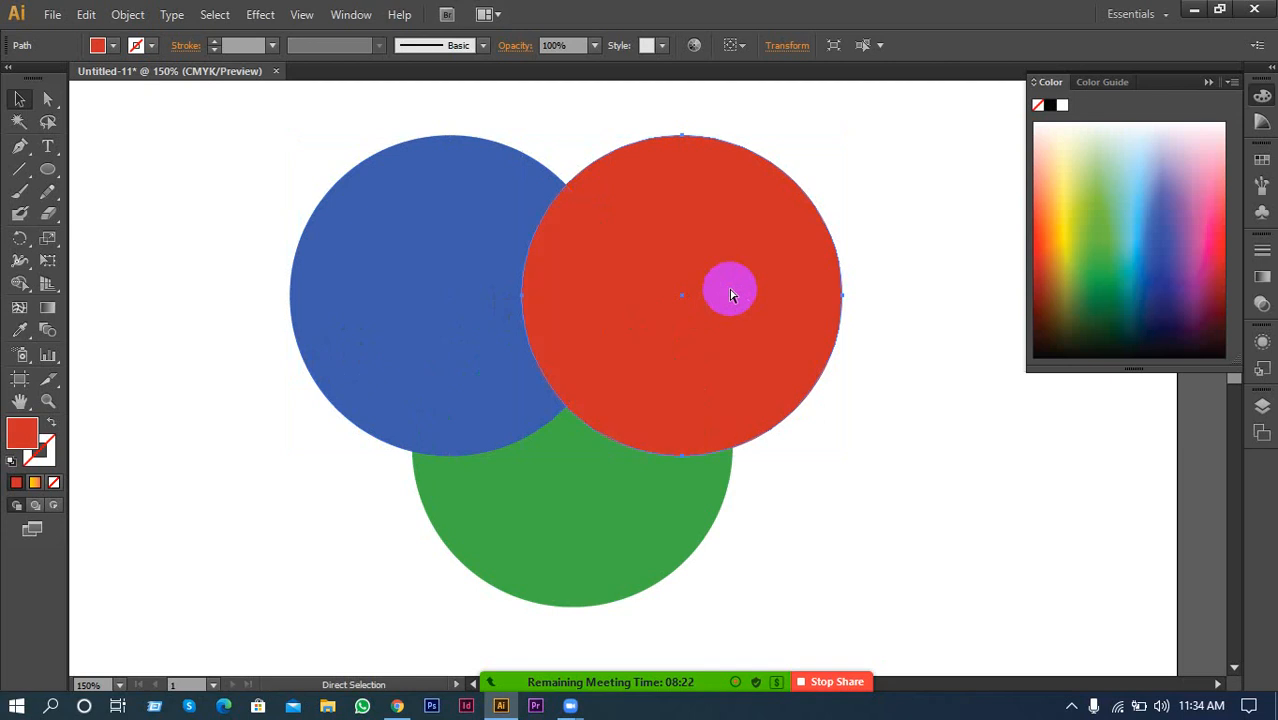
key("v")
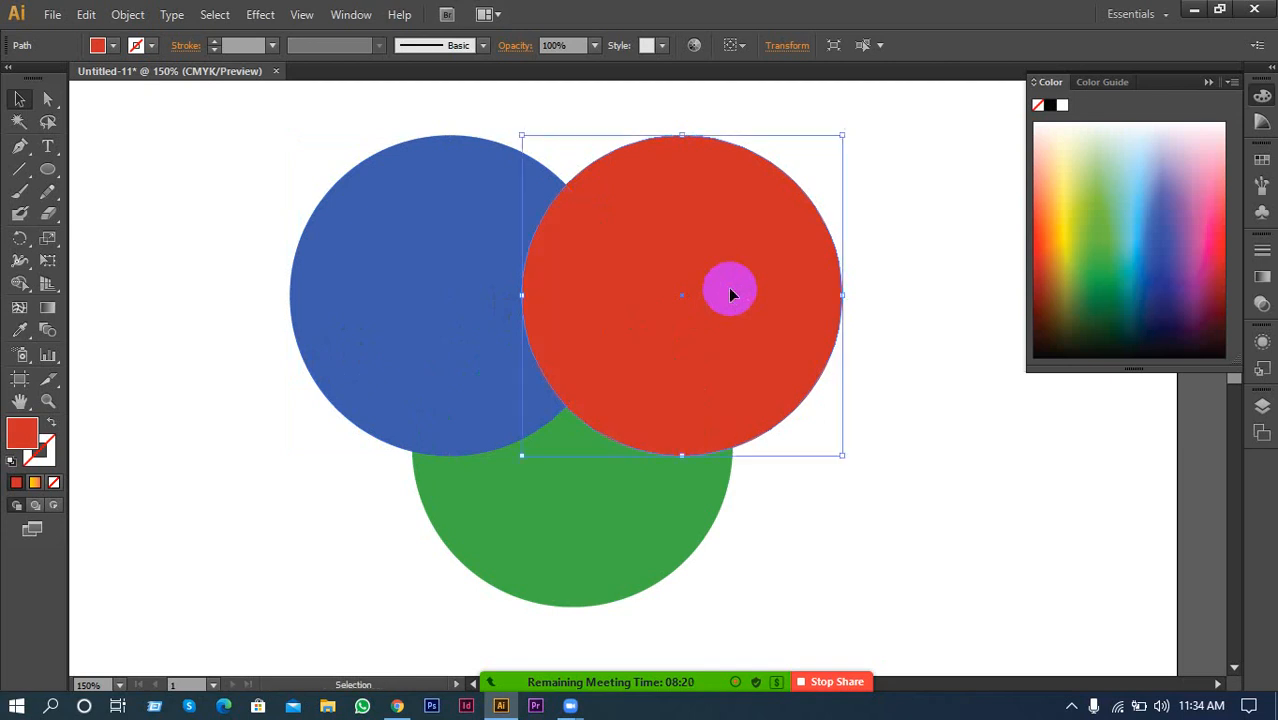
left_click(910, 254)
Send the red circle to the back of the stack with Send to Back, and deselect it
left_click(579, 318)
right_click(579, 321)
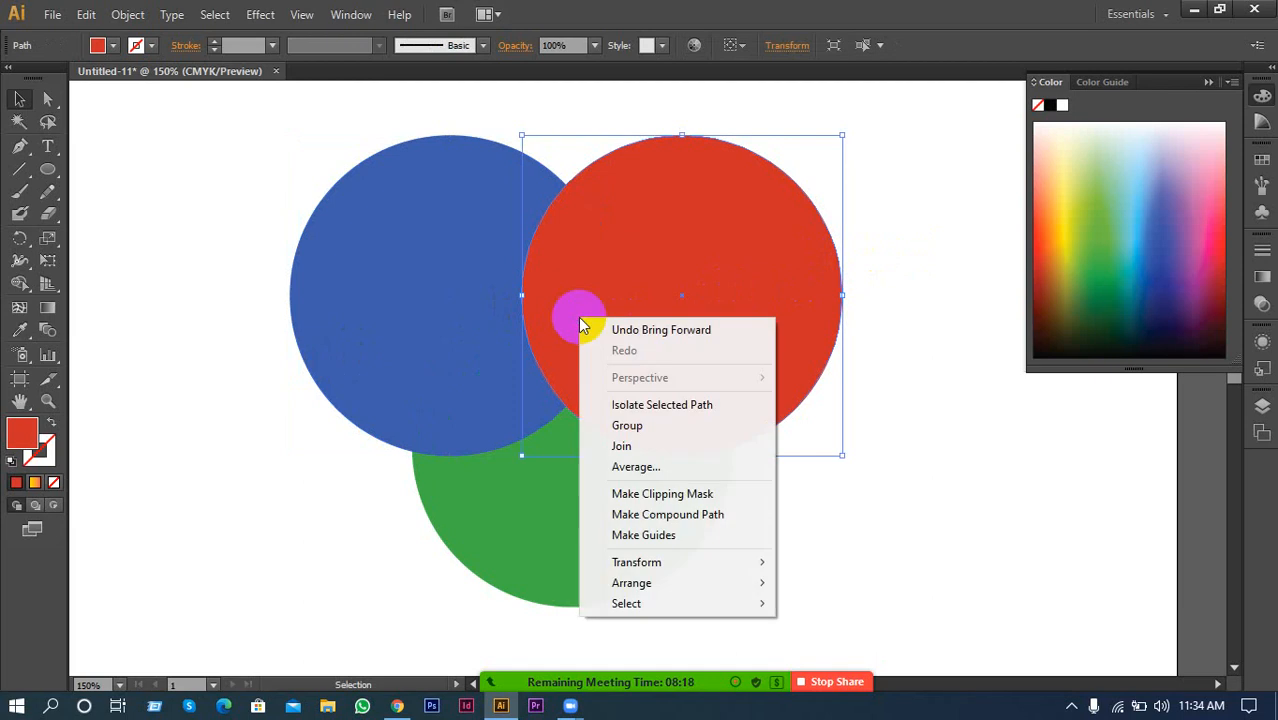
mouse_move(725, 583)
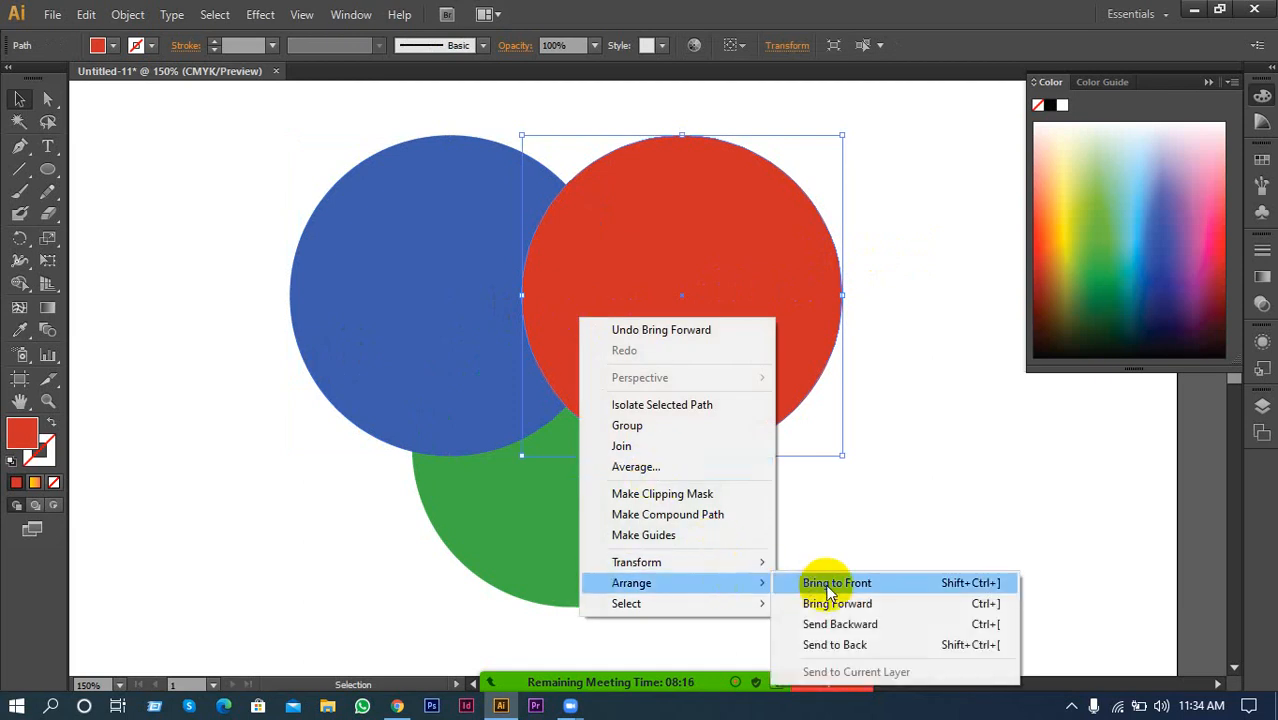
left_click(830, 646)
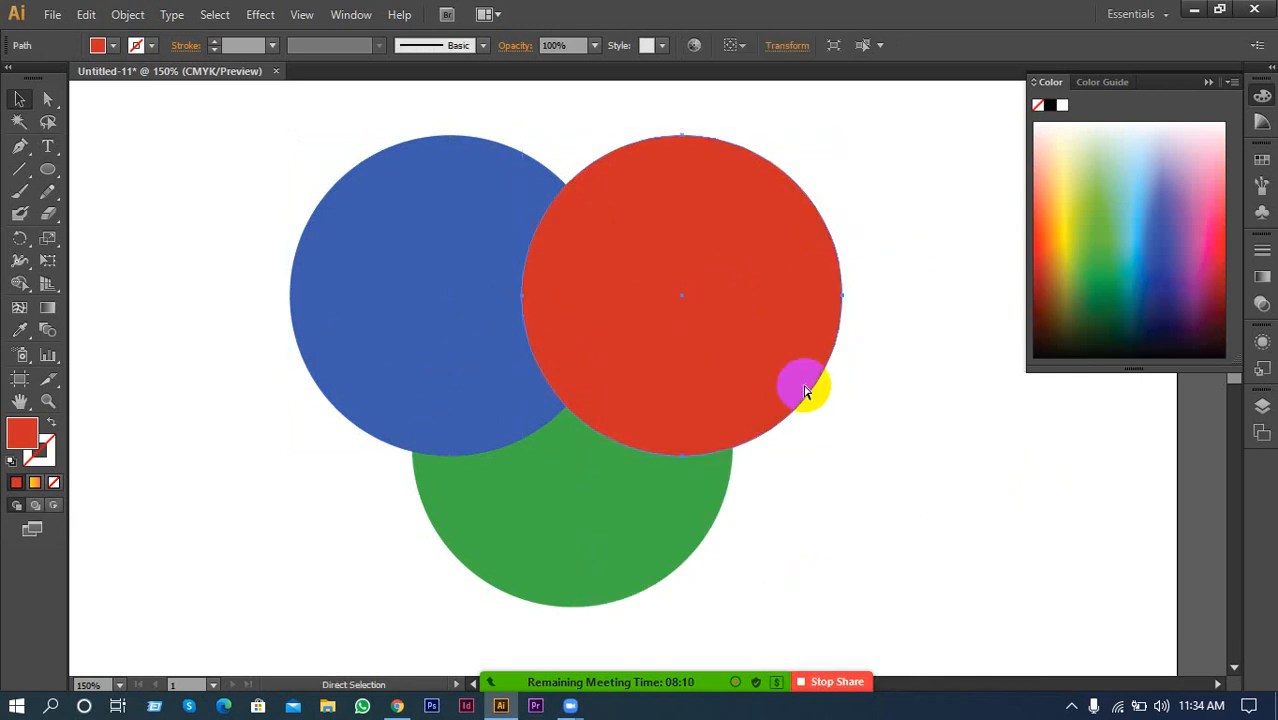
key("ctrl+shift+bracketleft")
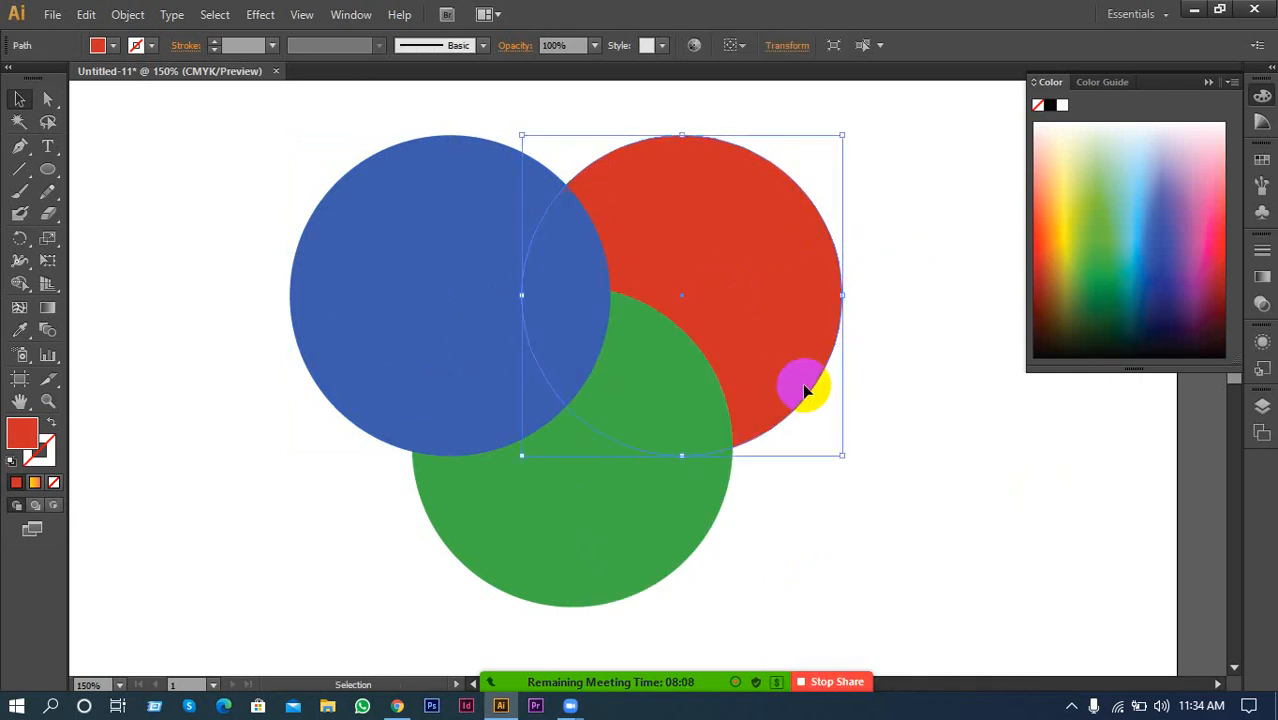
left_click(869, 383)
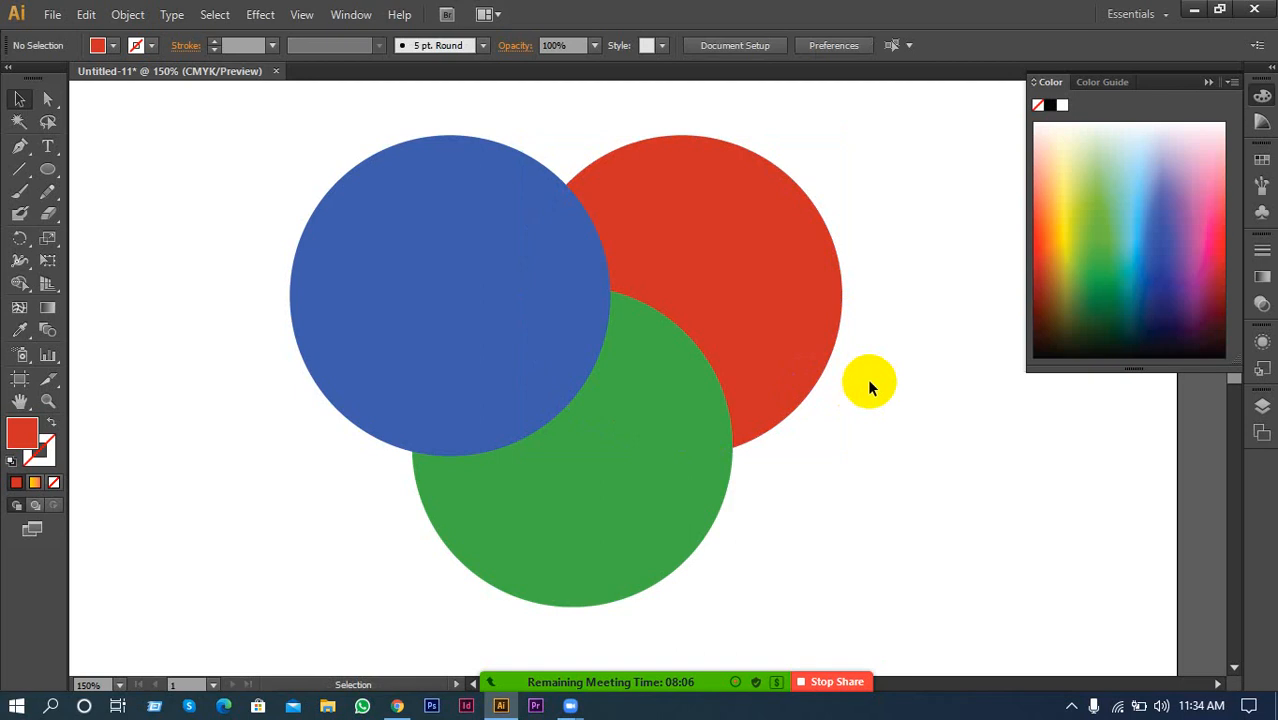
Bring the red circle to the front of the stack with Bring to Front, and deselect it
left_click(805, 312)
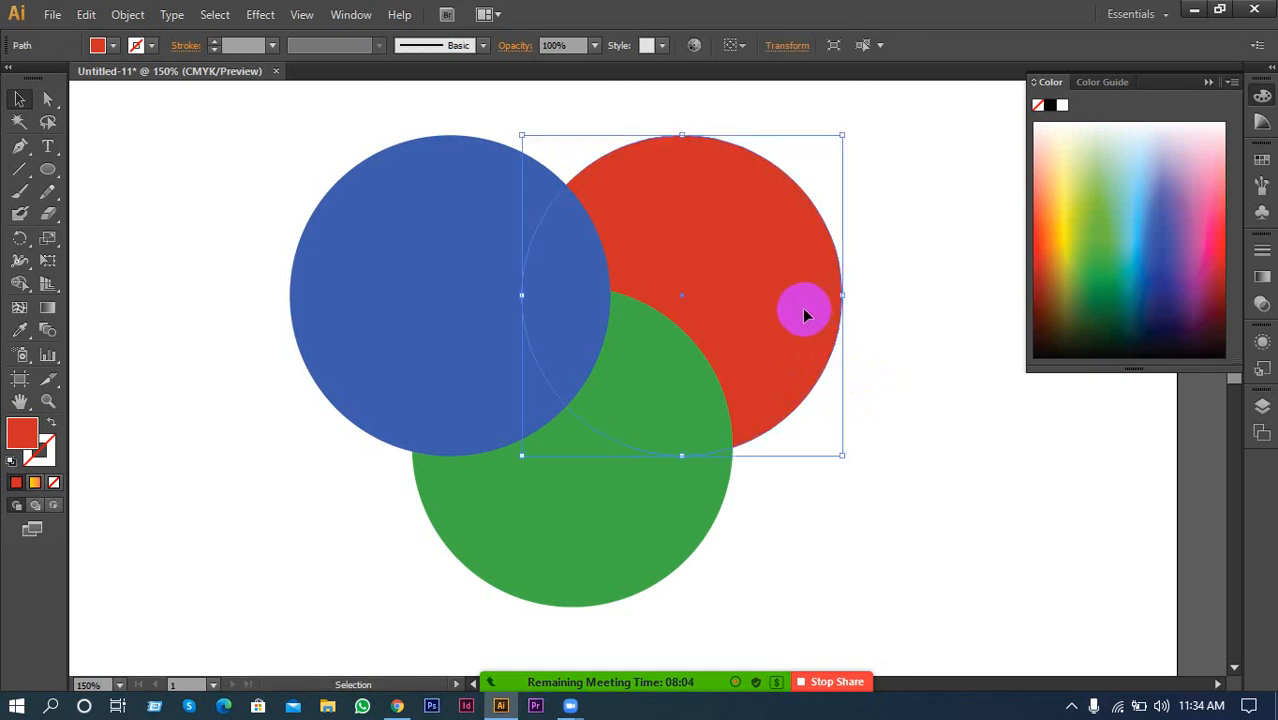
key("ctrl")
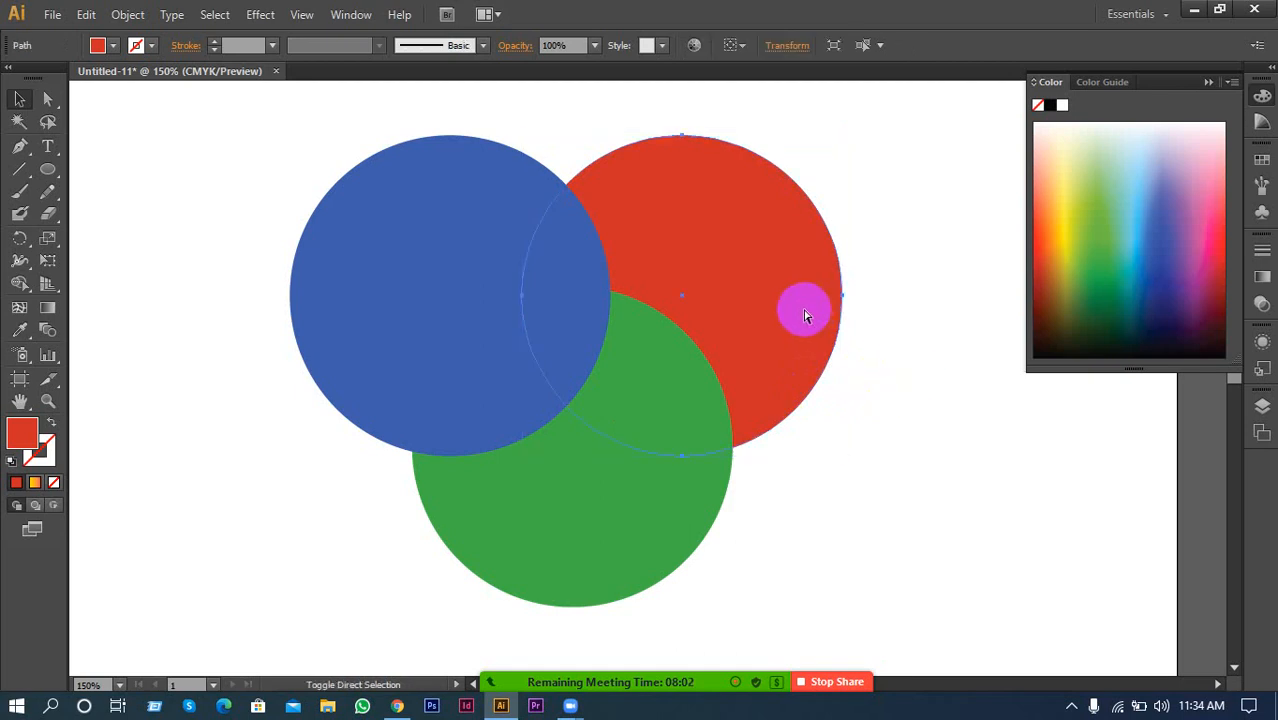
key("ctrl+shift+bracketright")
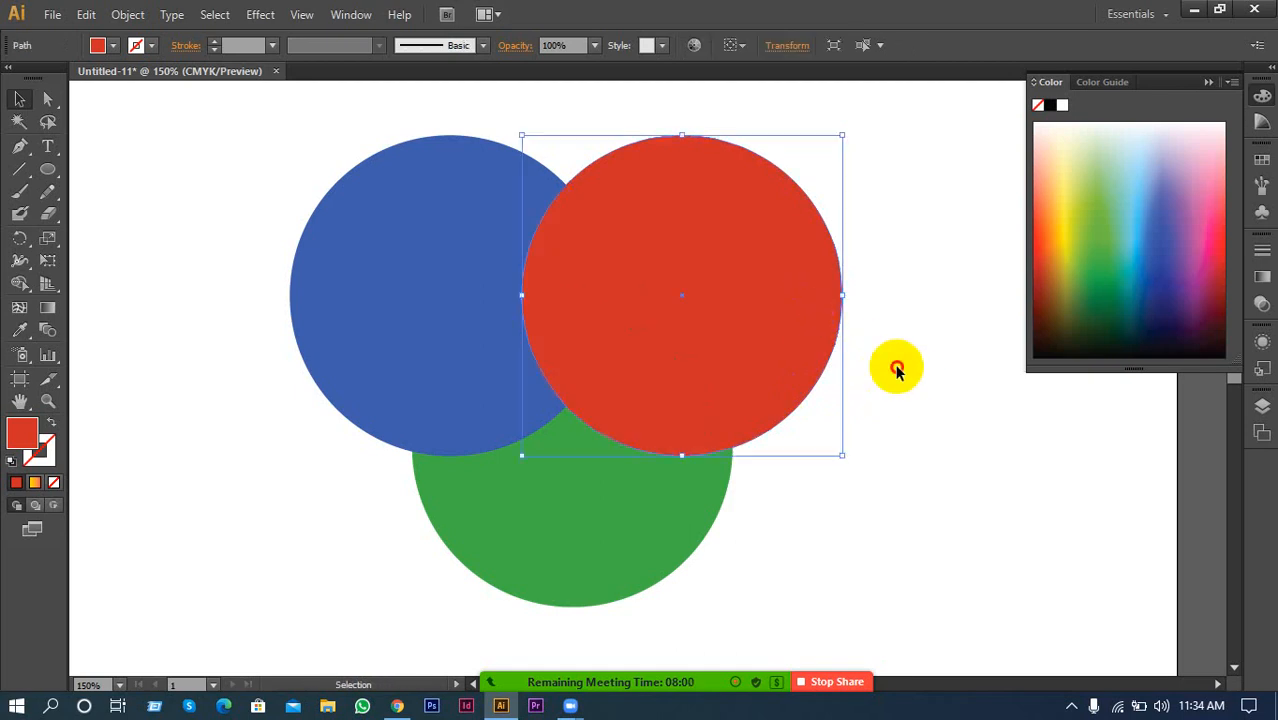
left_click(897, 370)
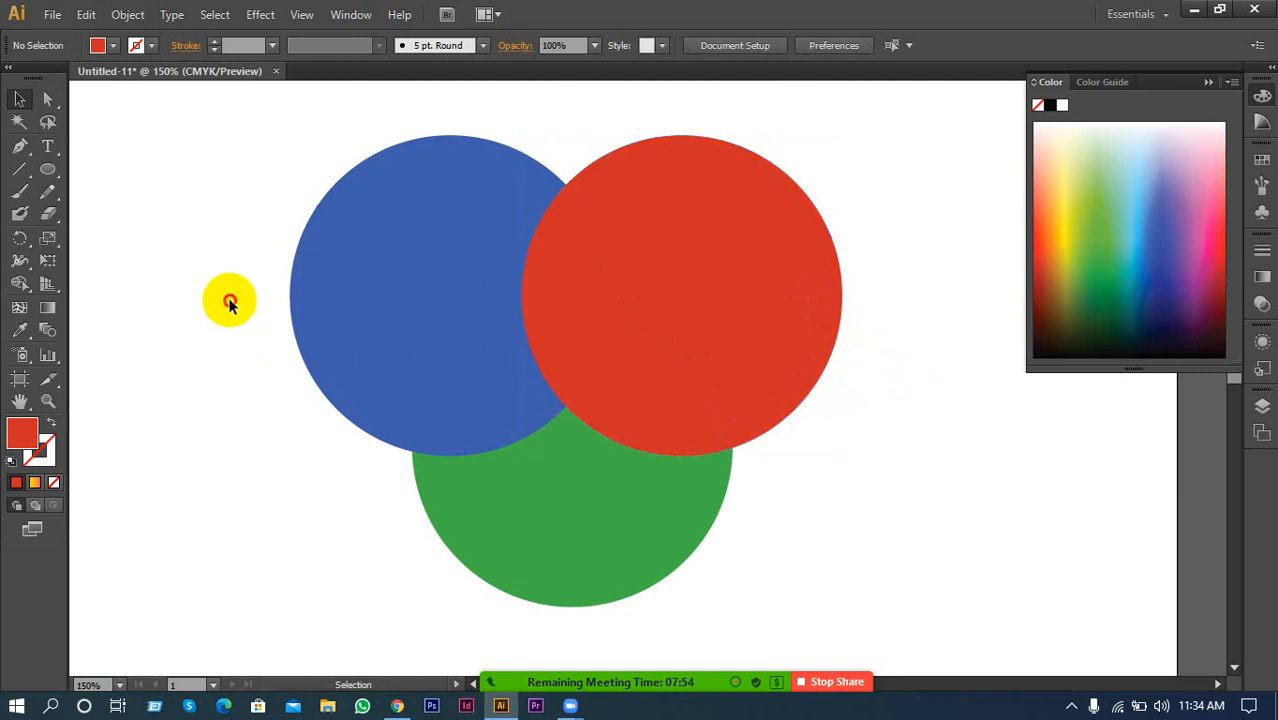
Select all three circles, move them together slightly right and down on the artboard, and deselect them
left_click_drag(228, 297, 796, 604)
left_click(921, 402)
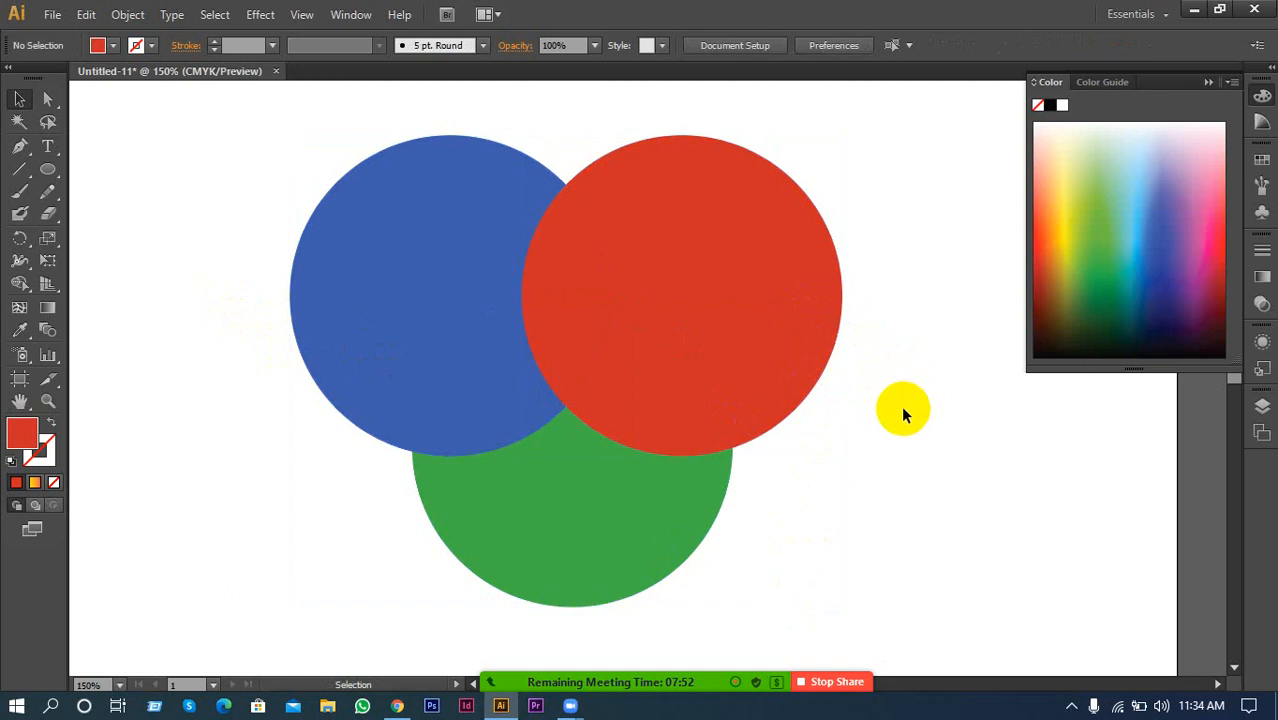
scroll(814, 419, "down", 1)
left_click_drag(941, 408, 843, 384)
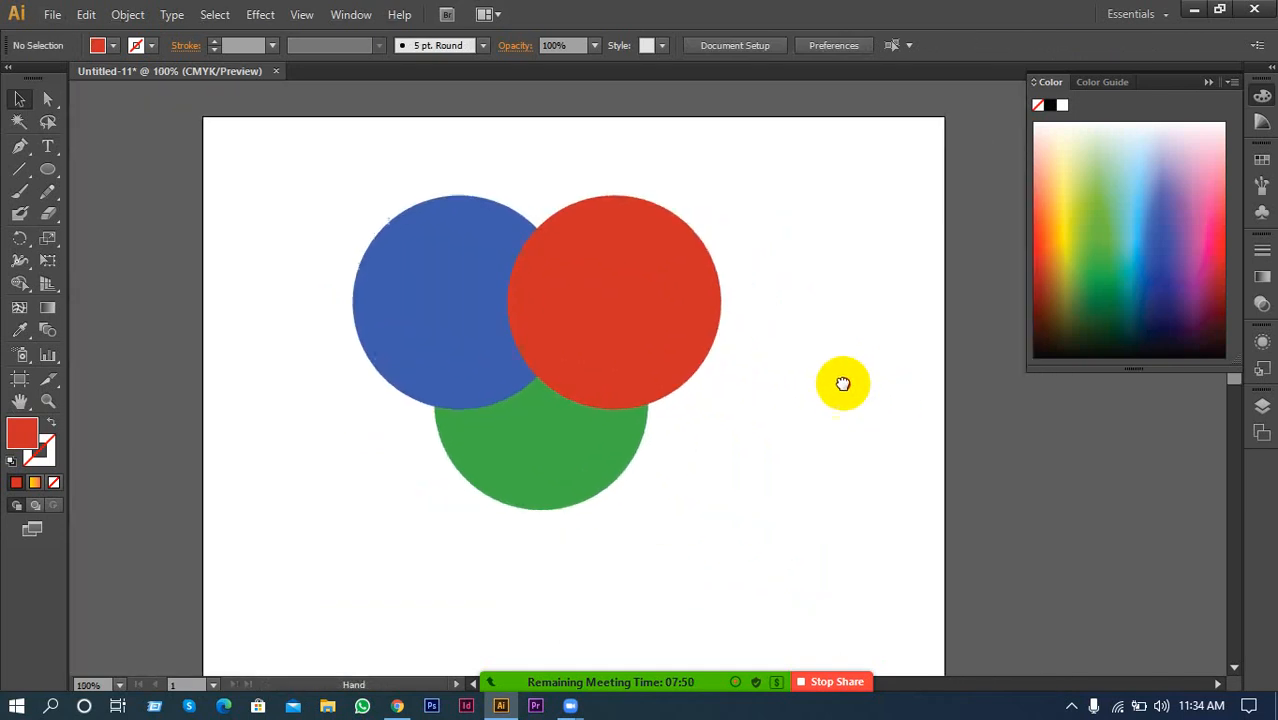
scroll(727, 377, "up", 1)
left_click_drag(727, 377, 759, 437)
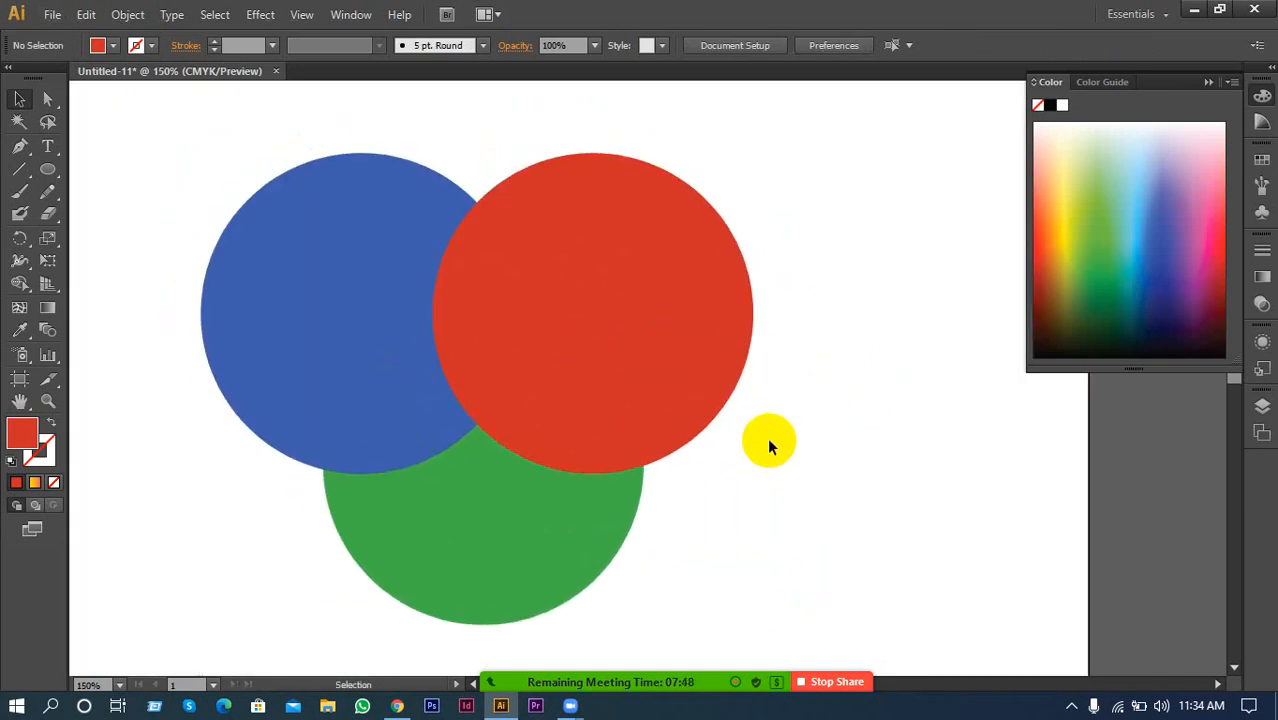
left_click_drag(200, 166, 609, 507)
left_click_drag(617, 420, 690, 436)
left_click(925, 477)
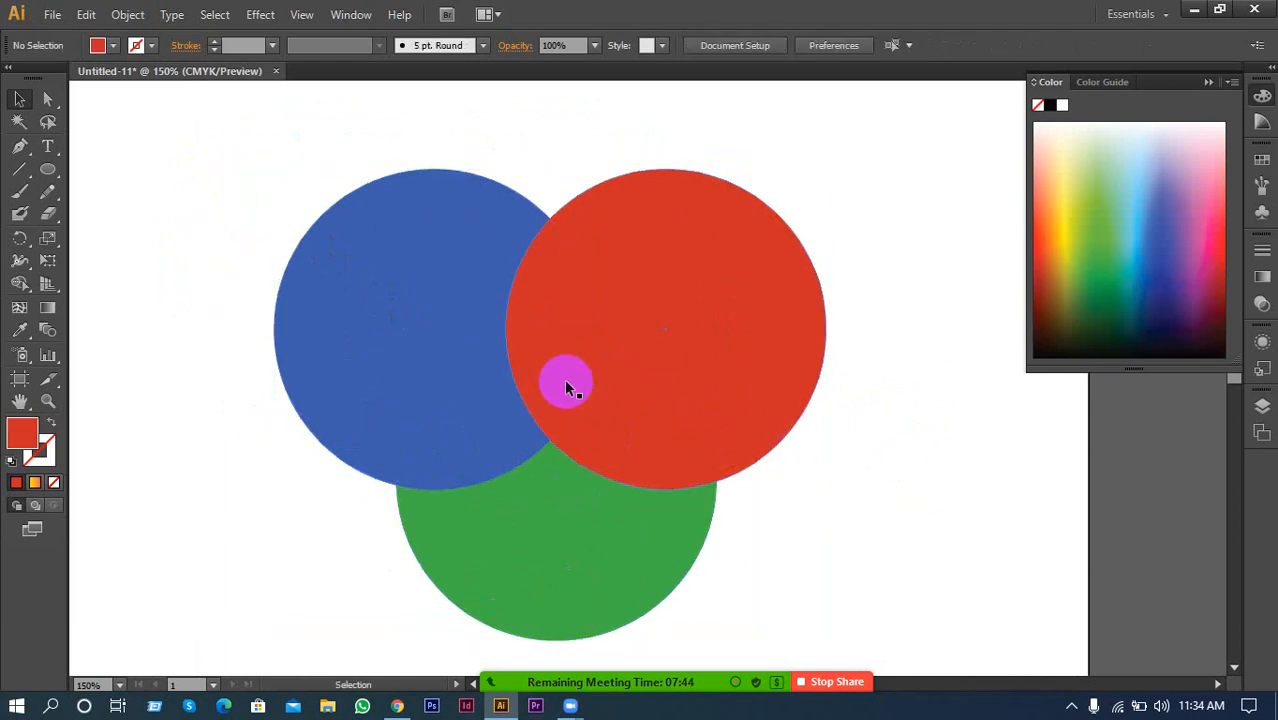
Move the blue and red circles apart individually, undo both moves, and clear the selection
left_click_drag(389, 396, 341, 409)
left_click_drag(633, 426, 783, 387)
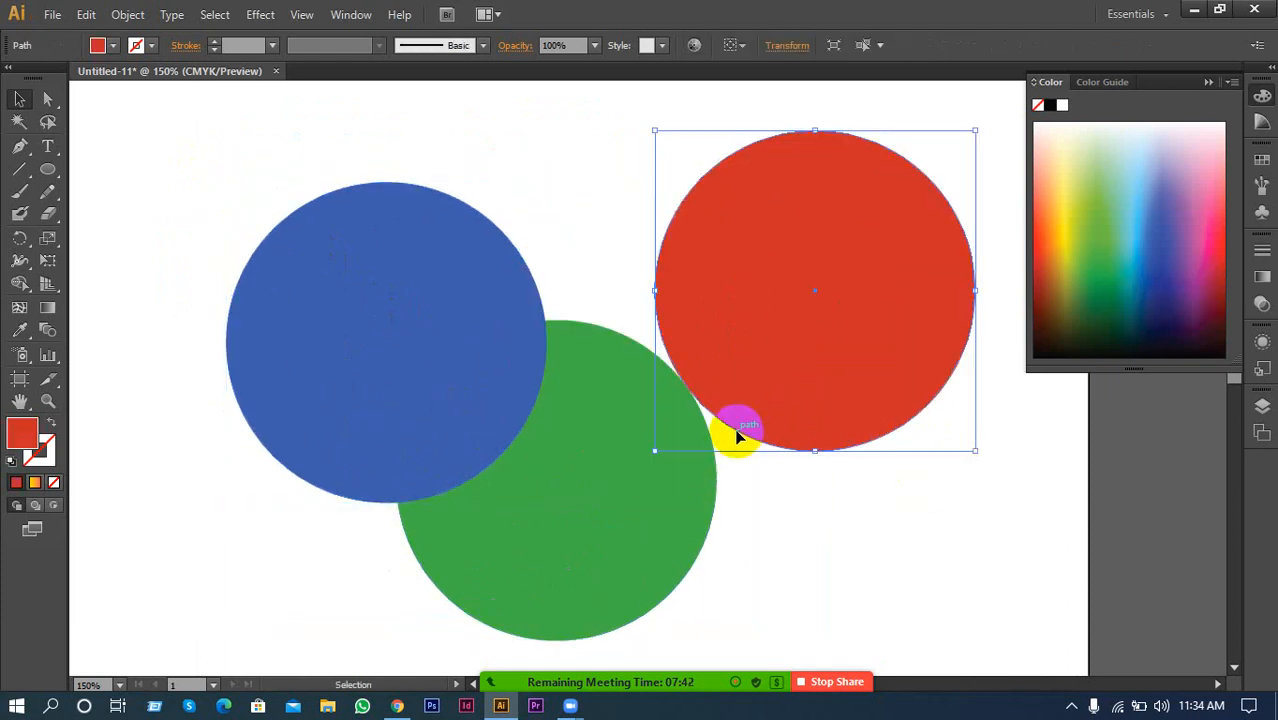
key("ctrl+z")
key("ctrl+z")
left_click(775, 447)
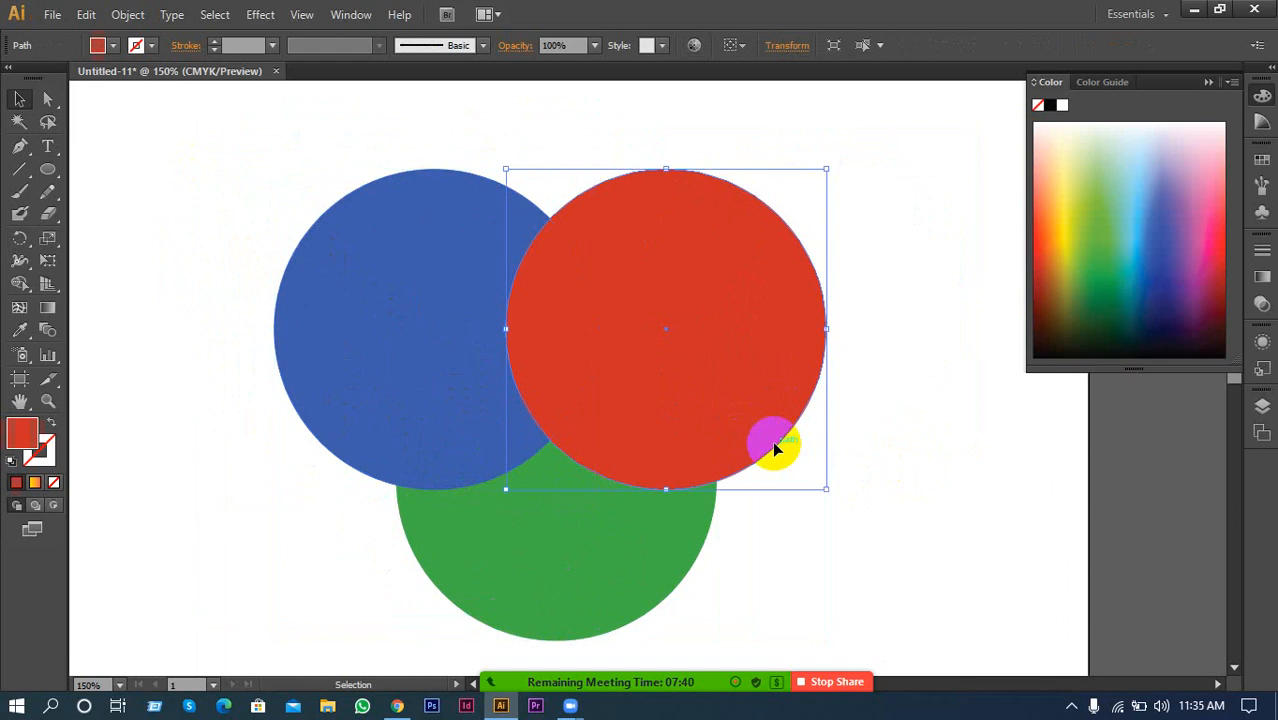
left_click(893, 478)
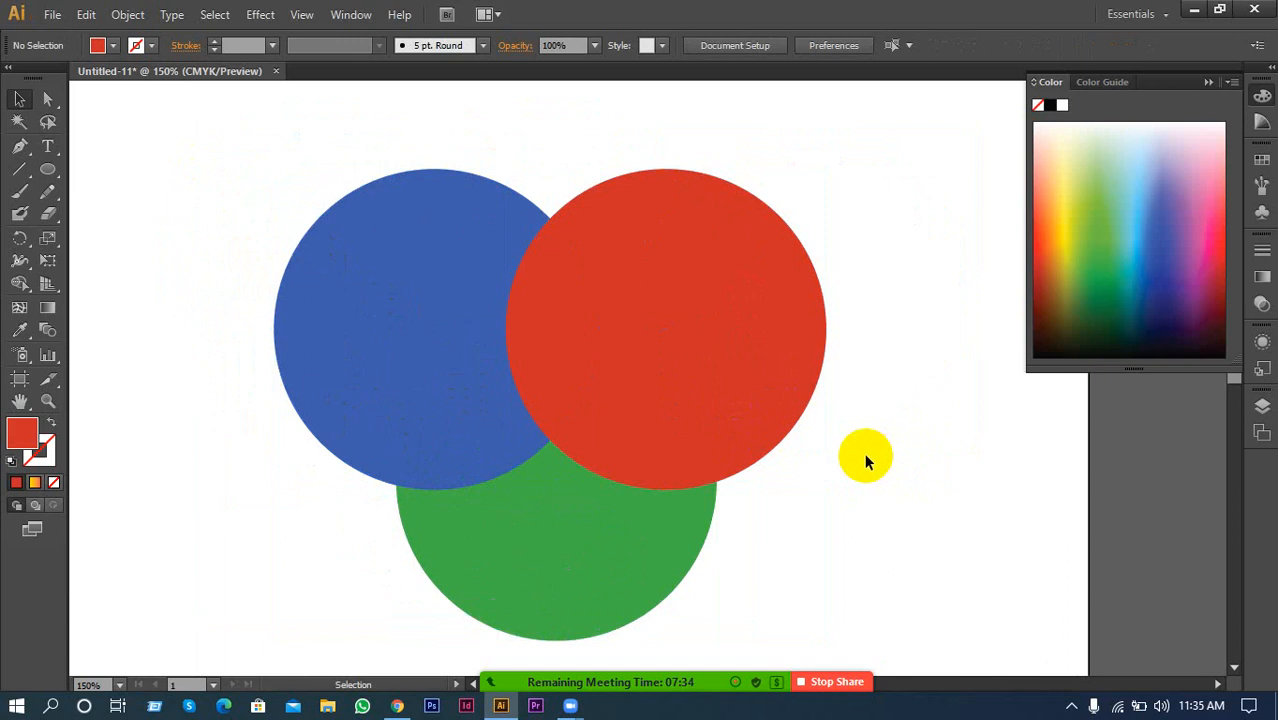
left_click(401, 404)
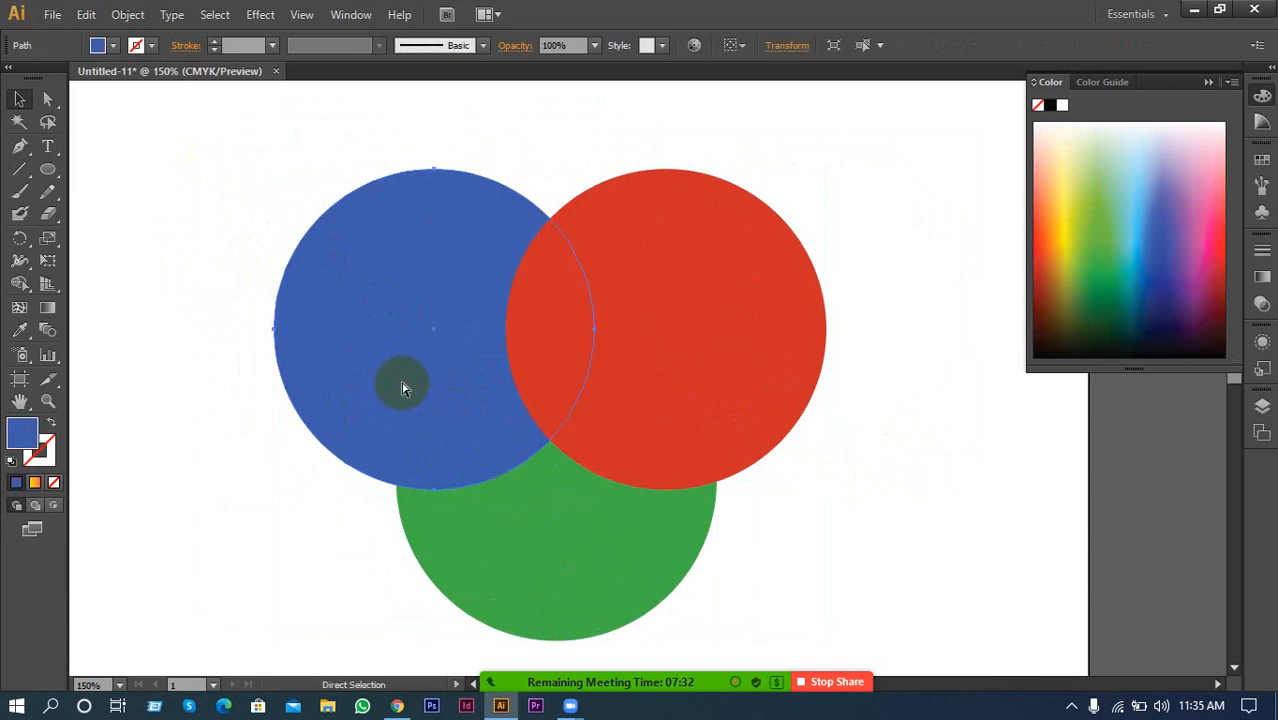
key("v")
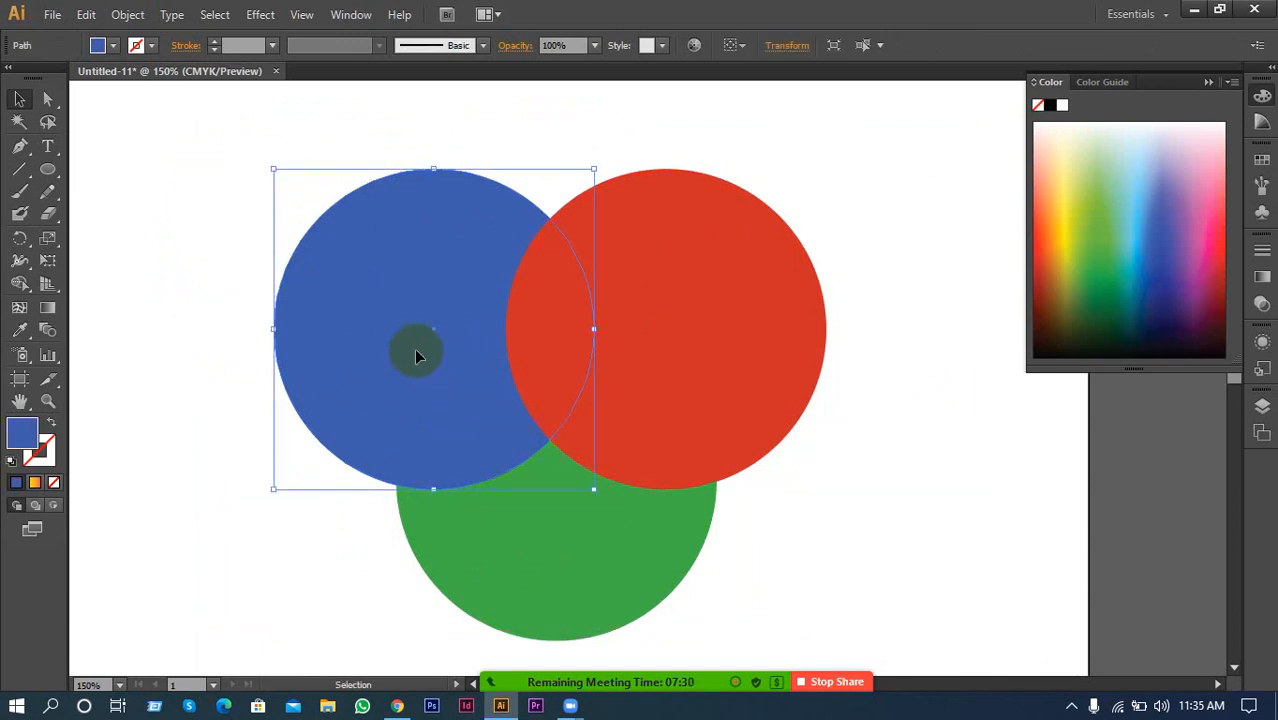
left_click(147, 363)
left_click(379, 353)
left_click(172, 394)
left_click(333, 364)
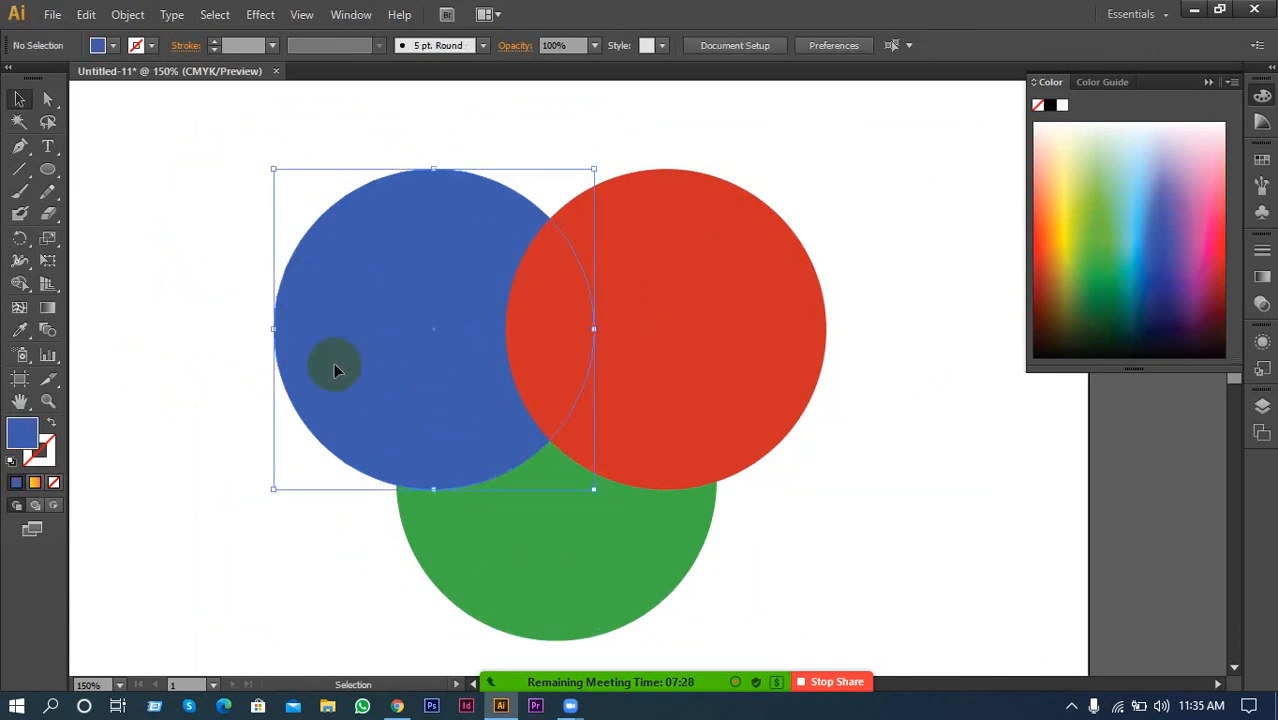
left_click(213, 392)
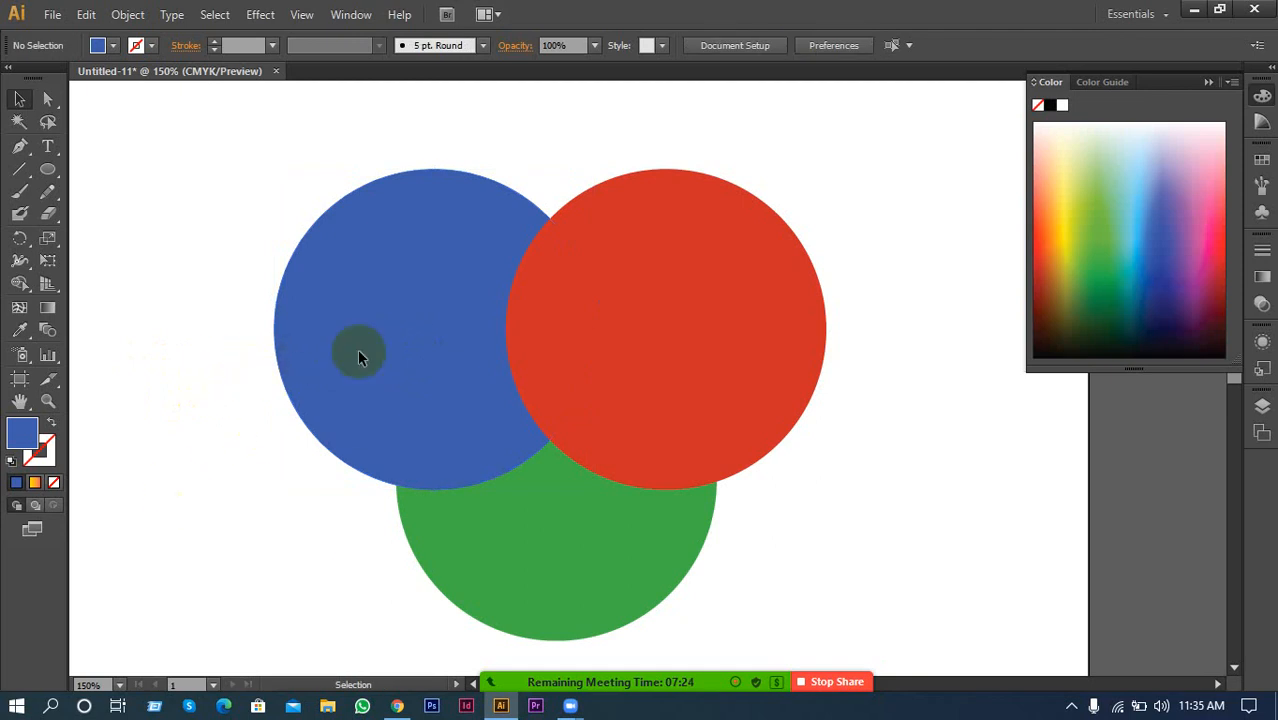
left_click(600, 352)
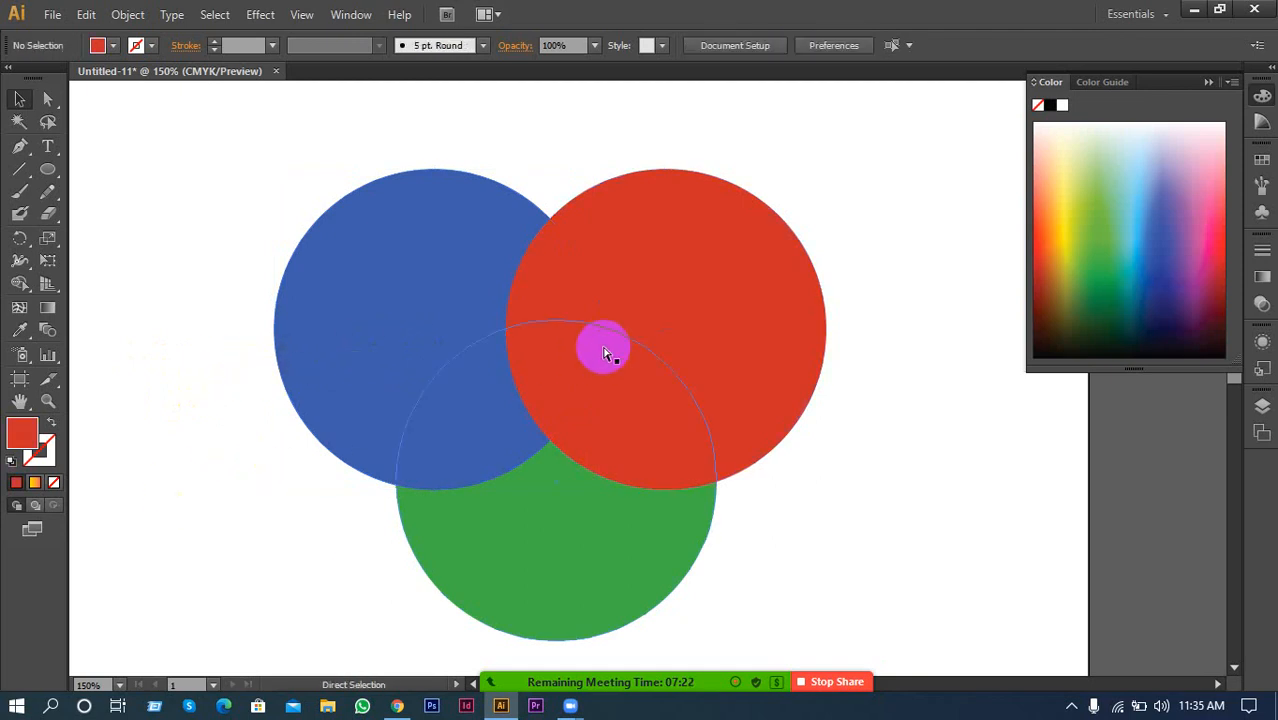
left_click(573, 505)
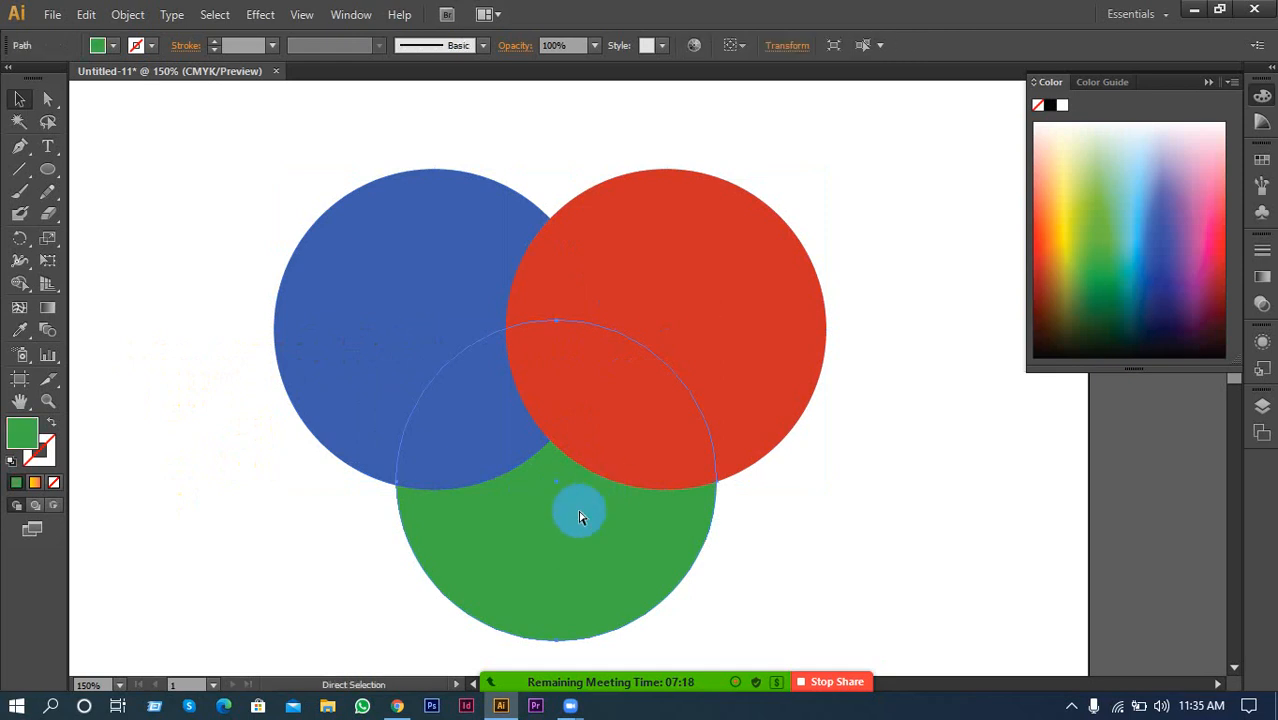
key("ctrl+shift+a")
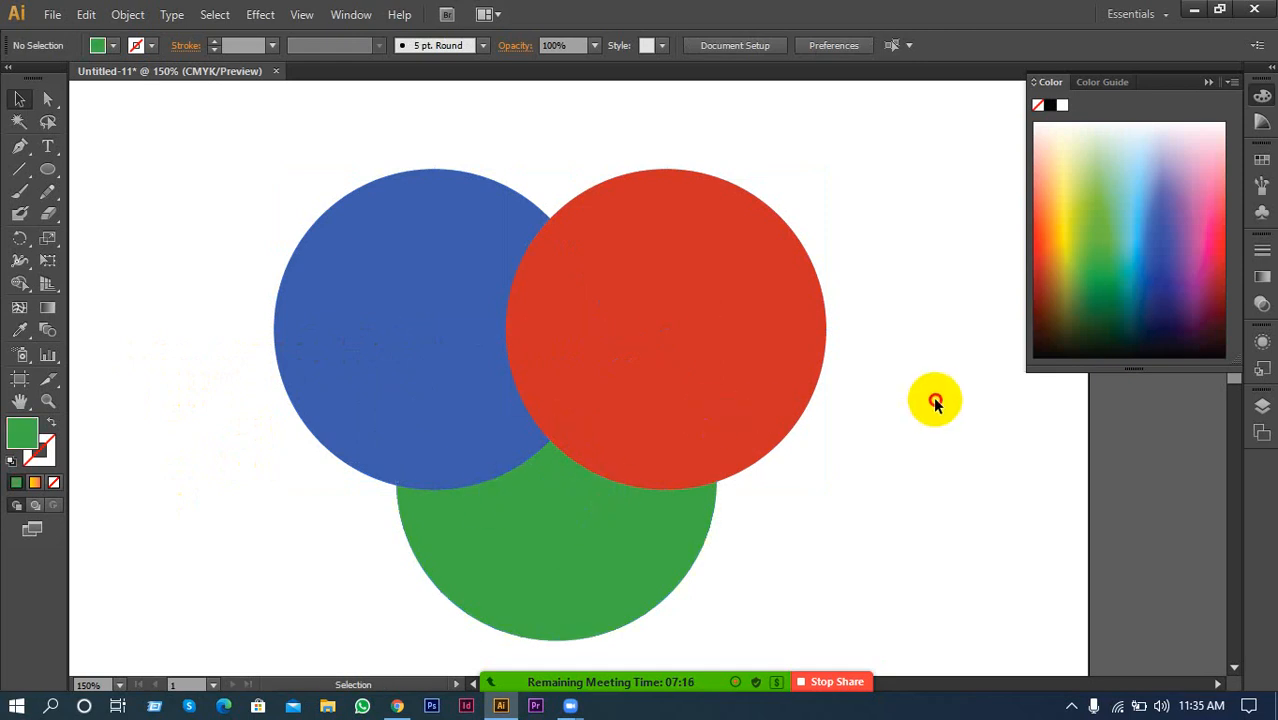
Draw five green ellipses of different sizes over and around the circles with the Ellipse tool, and undo them all
left_click(46, 170)
left_click_drag(386, 204, 682, 439)
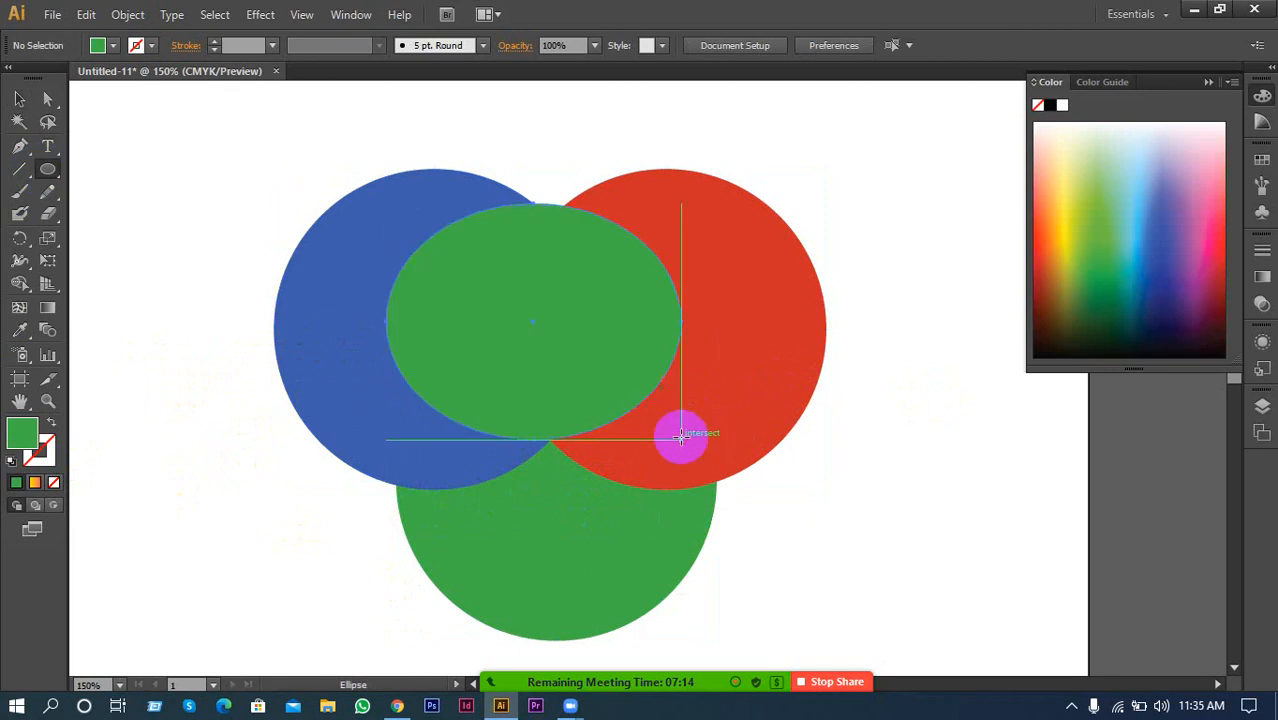
mouse_move(855, 293)
left_mouse_down()
mouse_move(652, 503)
mouse_move(546, 507)
left_mouse_up()
left_click_drag(274, 439, 145, 322)
left_click_drag(274, 293, 548, 416)
left_click_drag(519, 546, 270, 561)
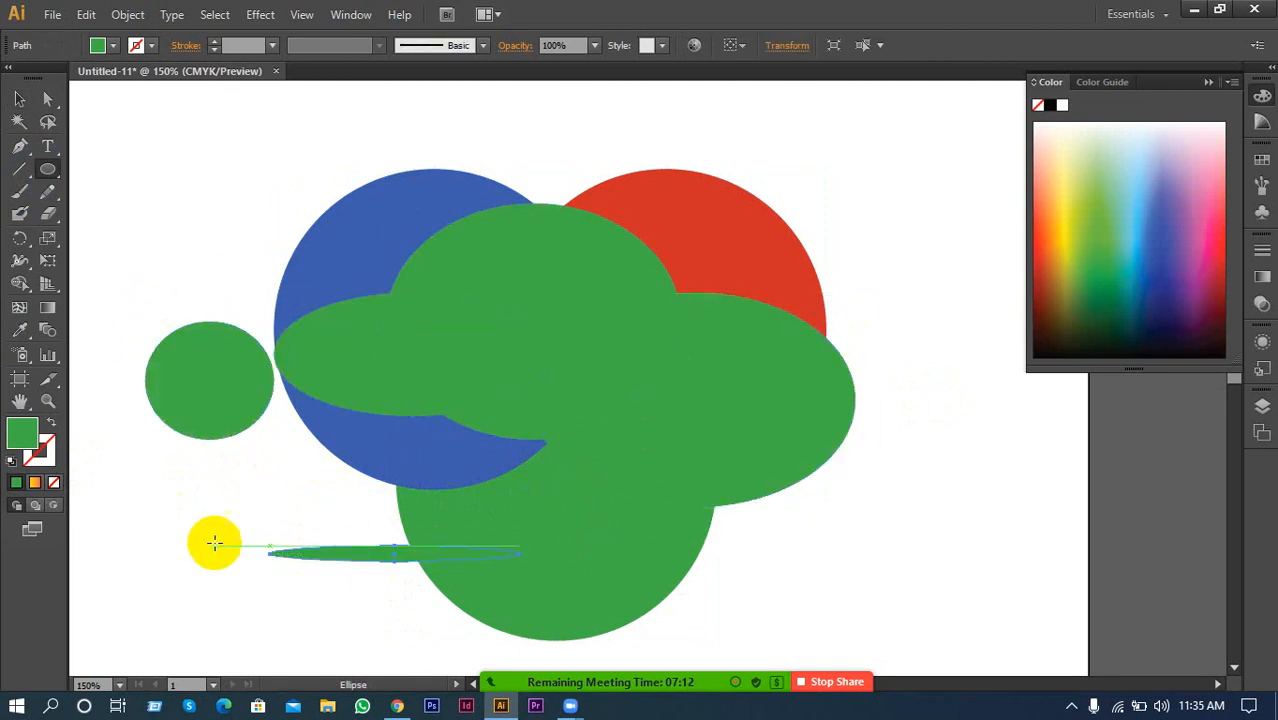
key("ctrl+z")
key("ctrl+z")
key("ctrl+z")
key("ctrl+z")
key("ctrl+z")
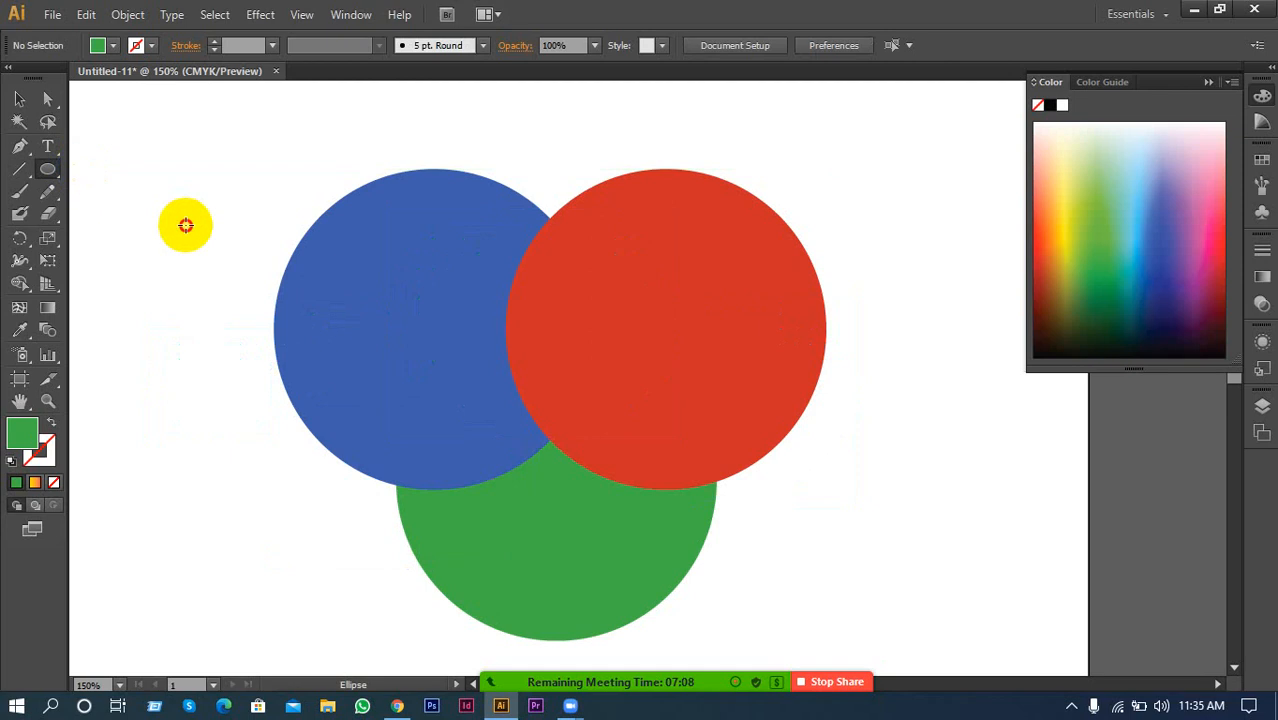
Select all three circles, return to the Selection tool, and clear the selection
left_click(305, 277)
left_click(721, 382)
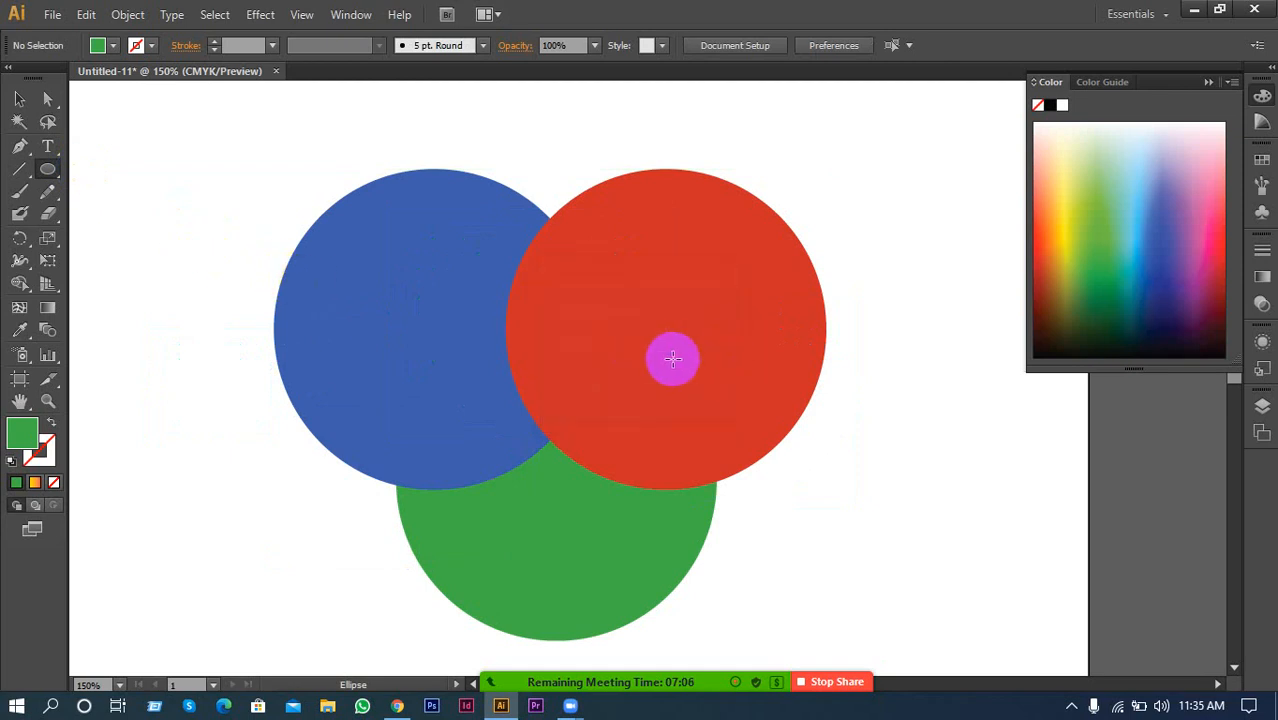
key("v")
key("ctrl+a")
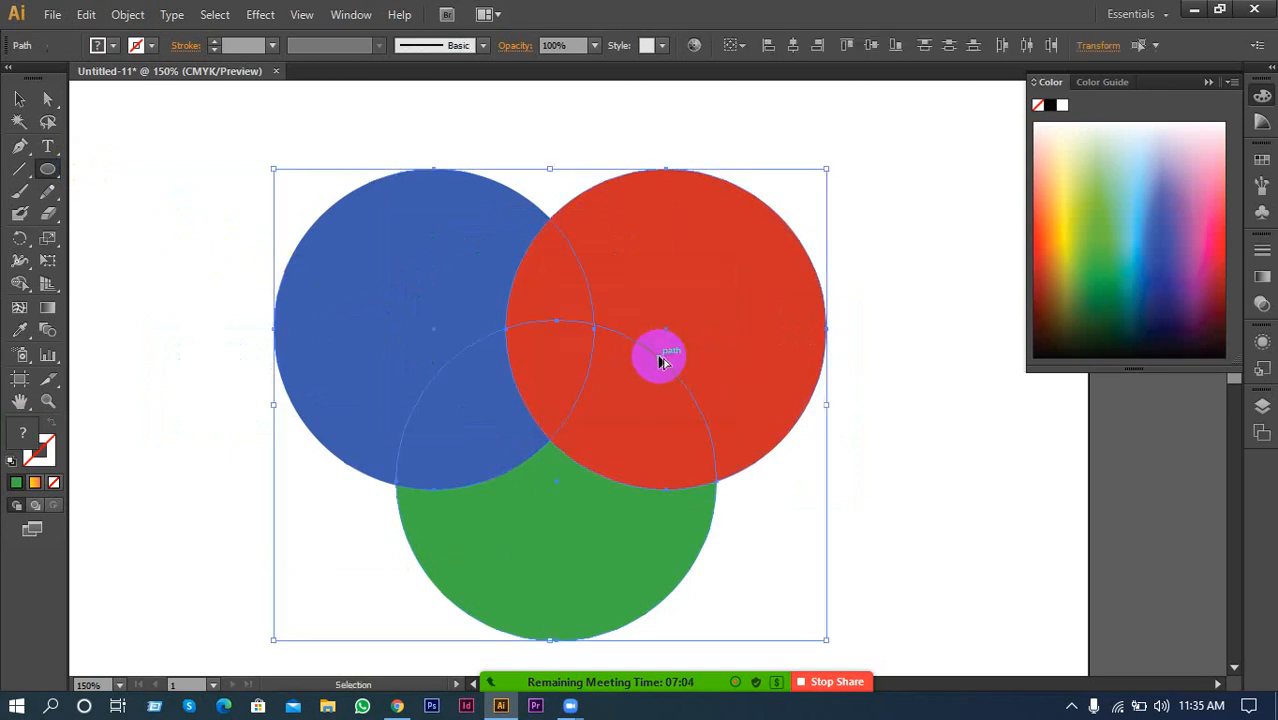
key("l")
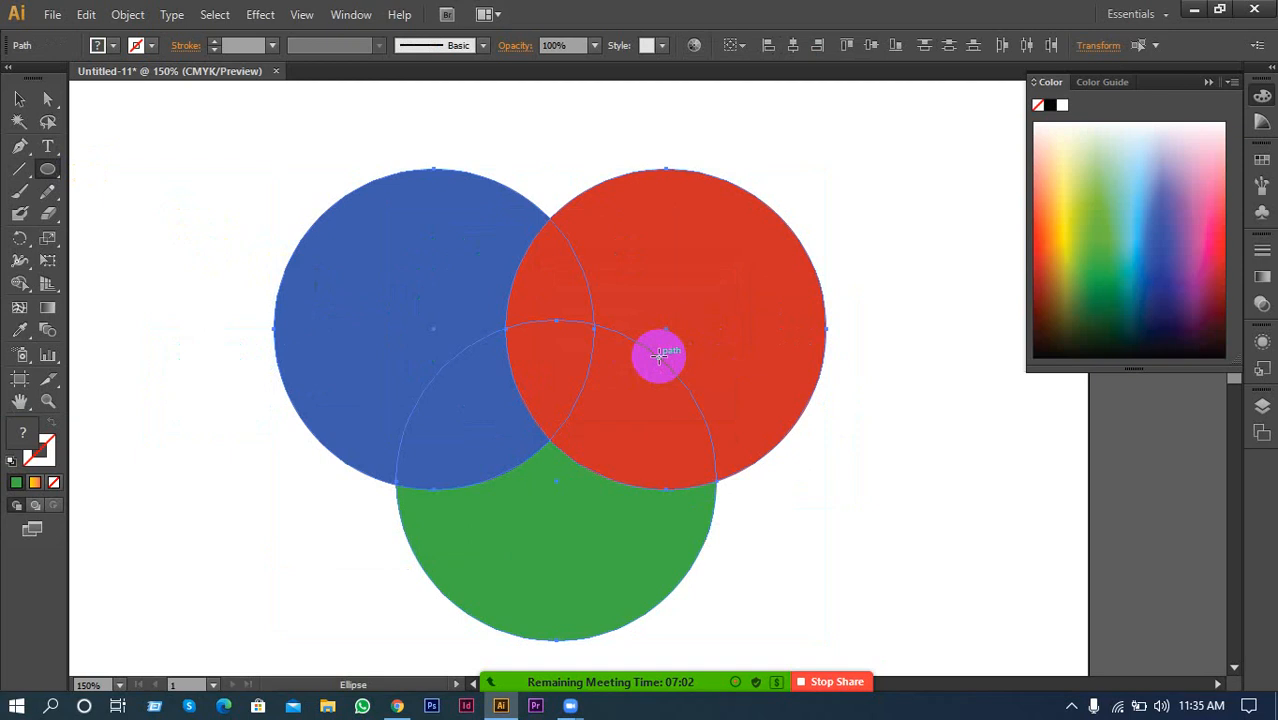
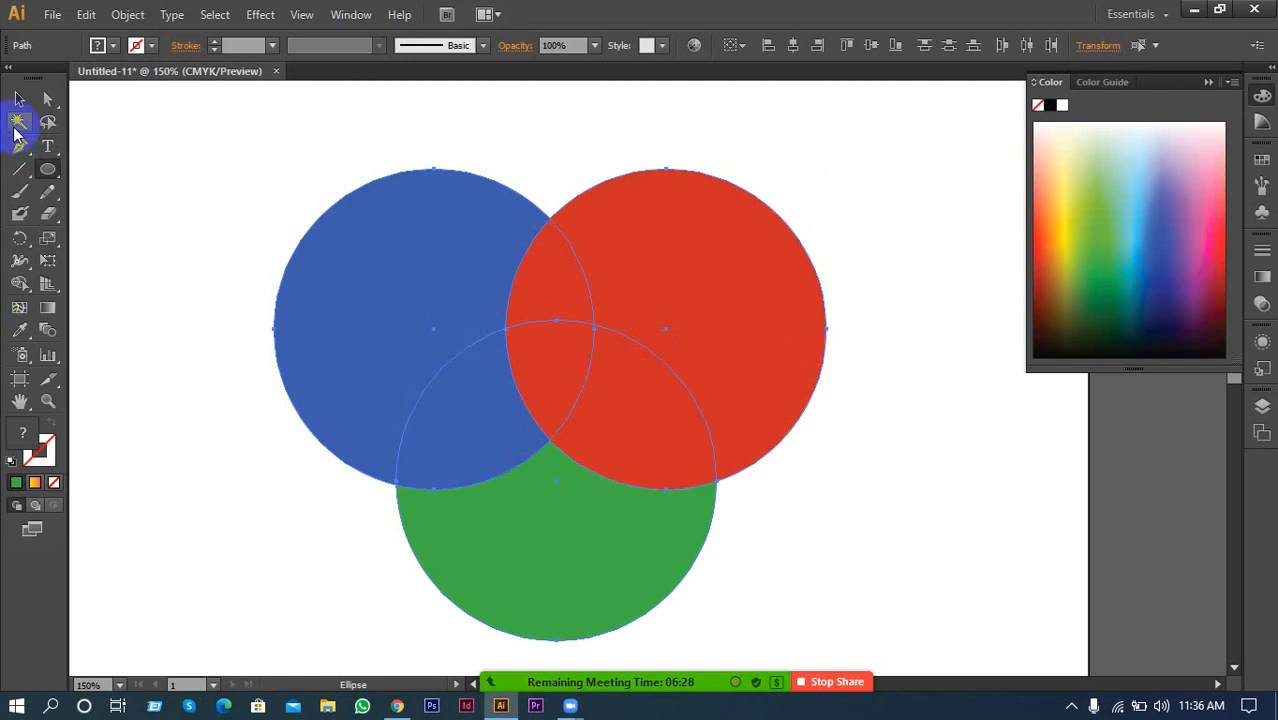
left_click(20, 120)
left_click(20, 99)
left_click(258, 270)
left_click(360, 292)
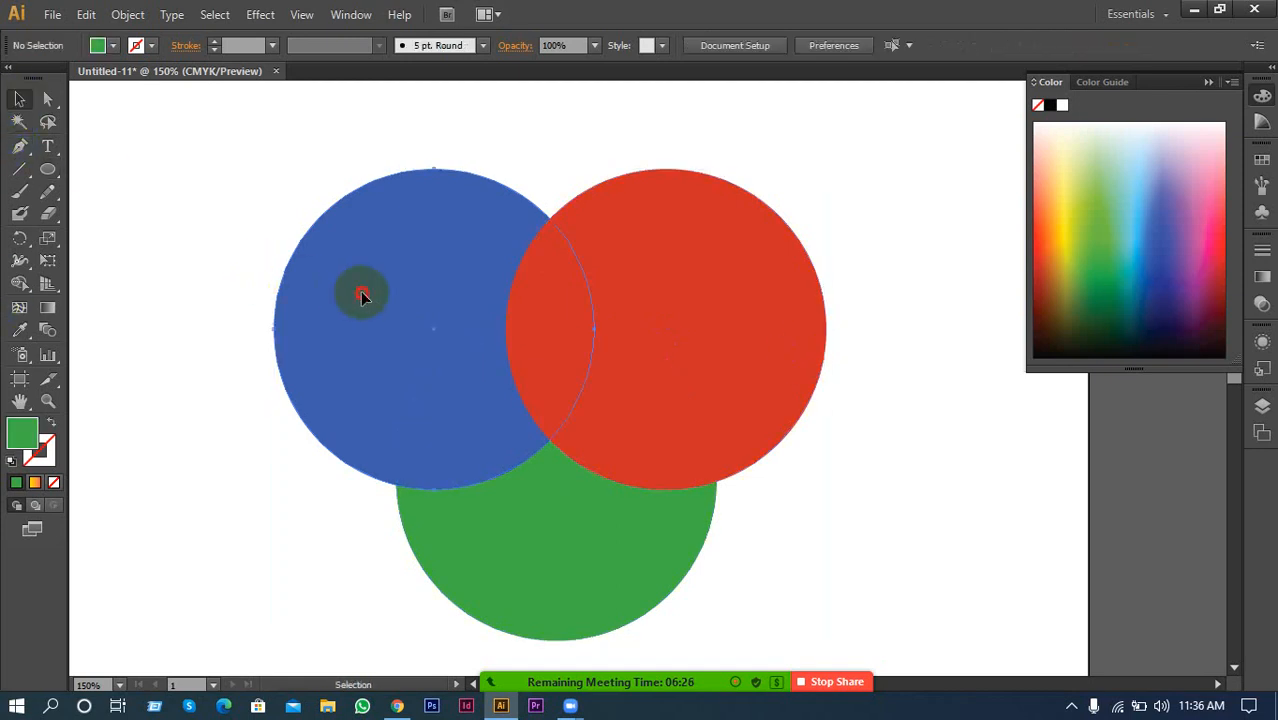
left_click(776, 491)
Delete the blue, red and green circles one at a time, undo the three deletions, and clear the selection
left_click(408, 318)
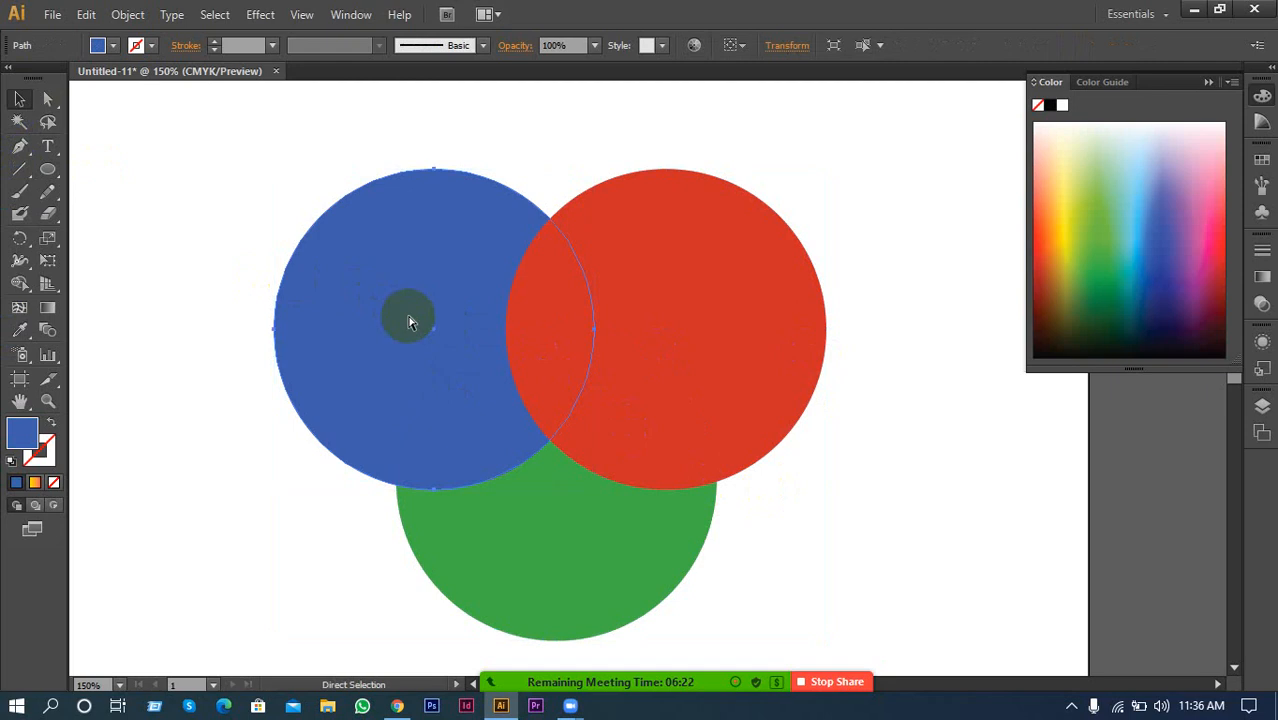
key("Delete")
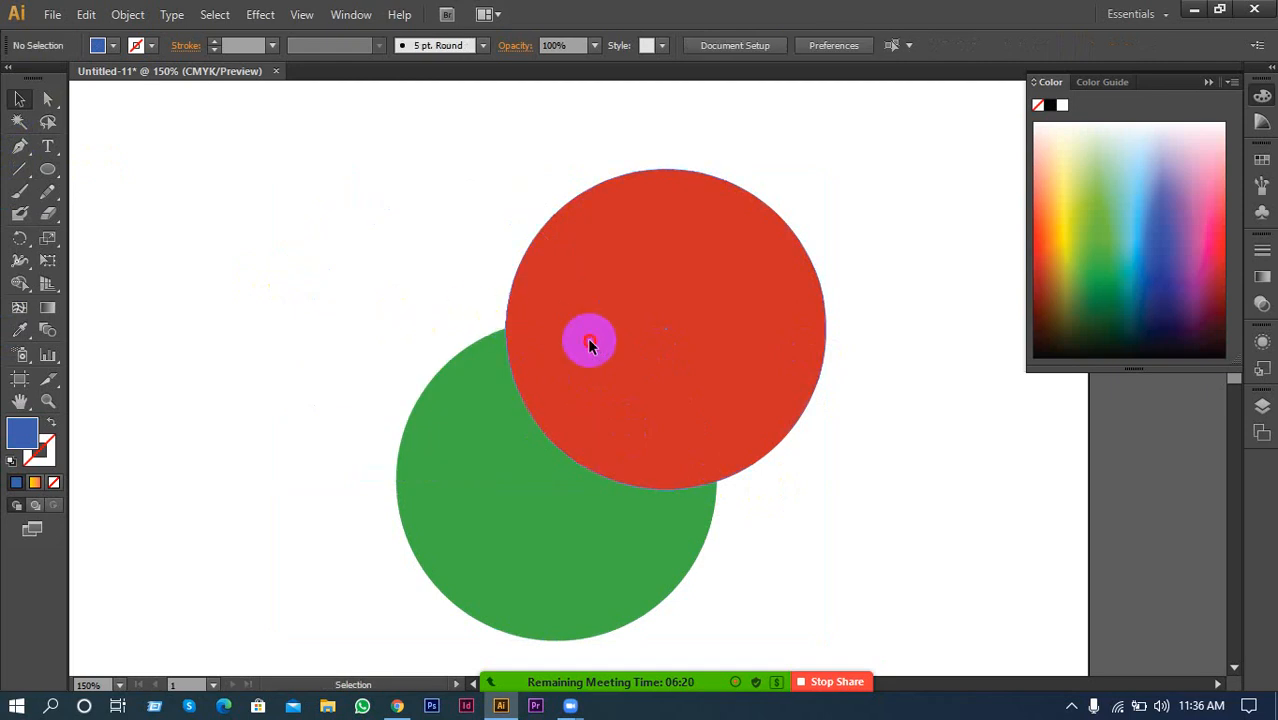
left_click(590, 344)
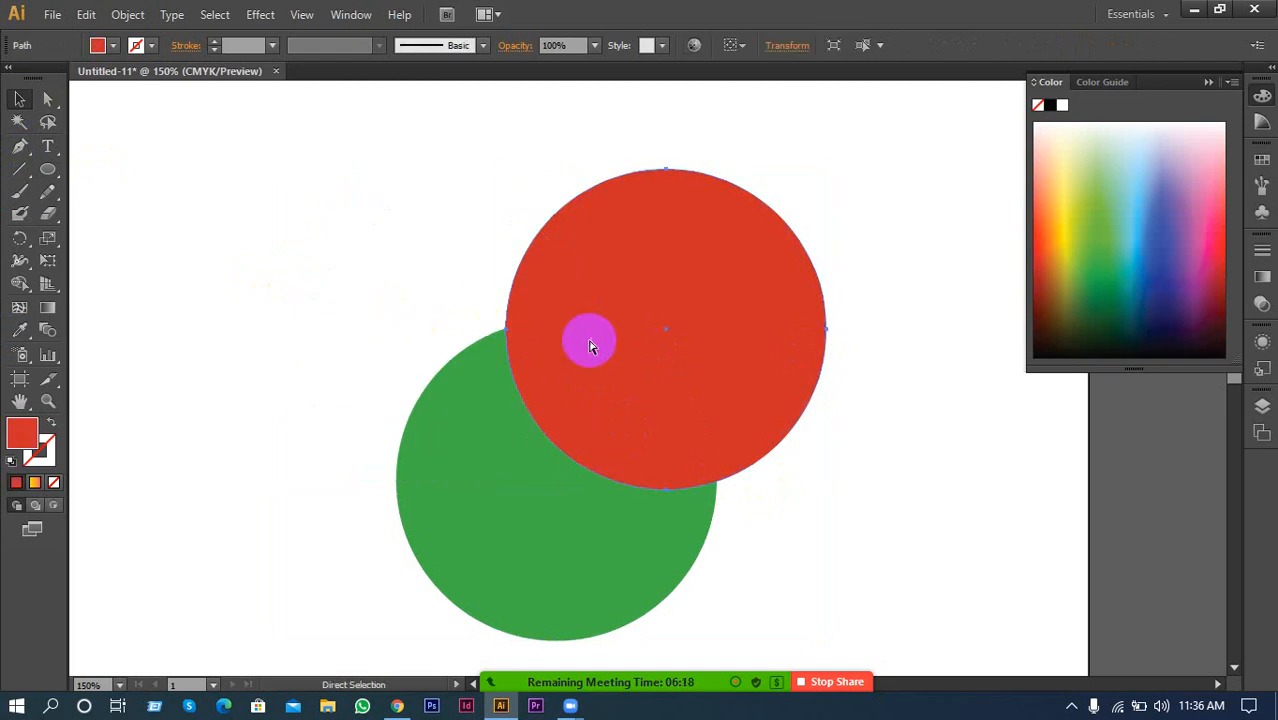
key("Delete")
left_click(559, 380)
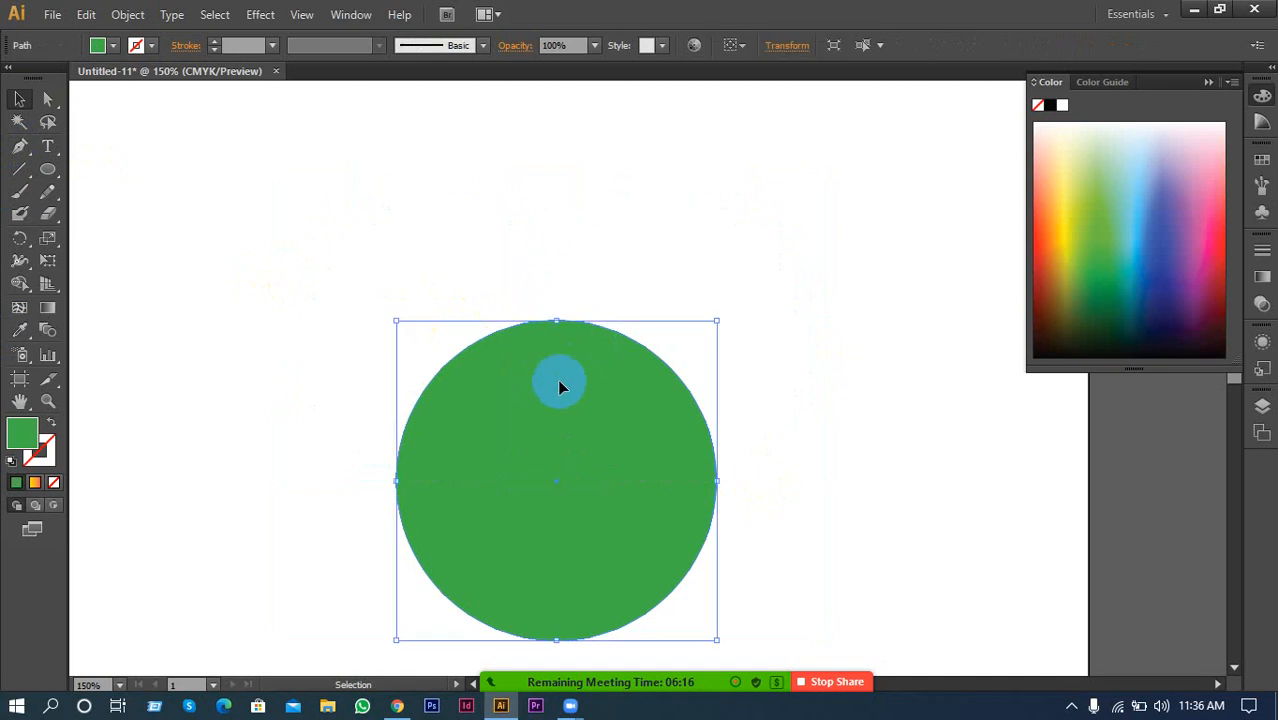
key("Delete")
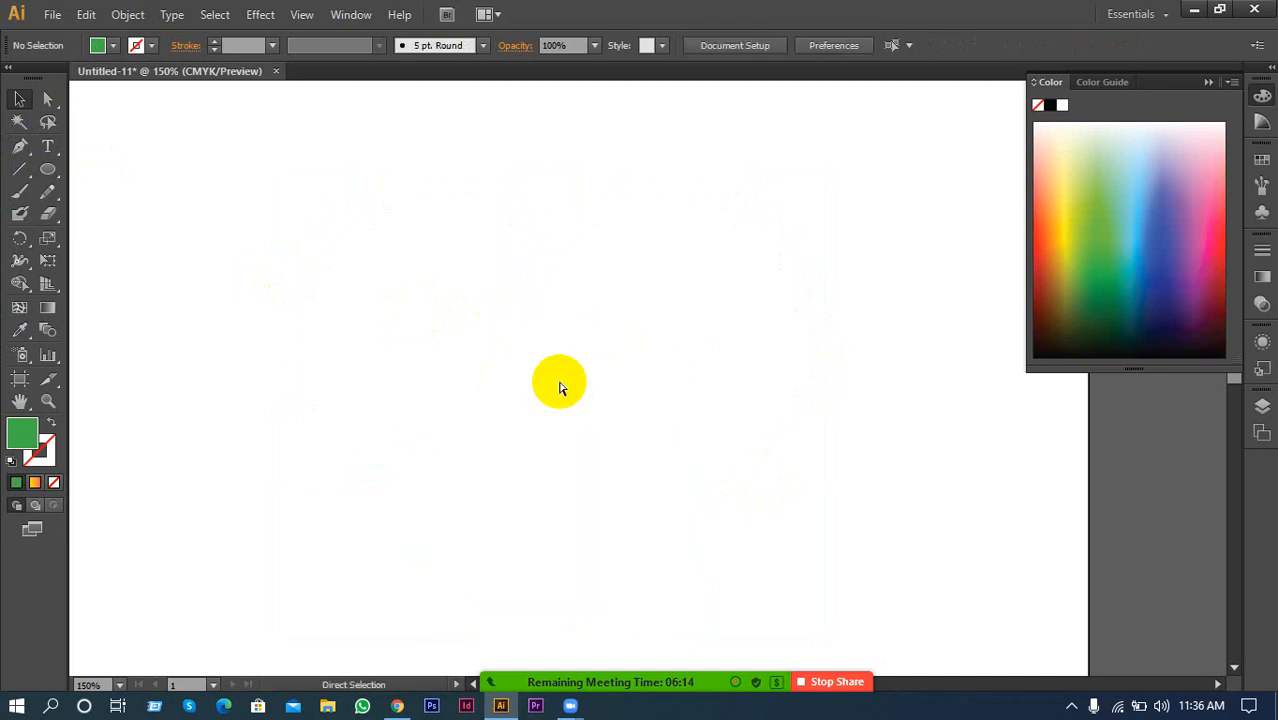
key("ctrl+z")
key("ctrl+z")
key("ctrl+z")
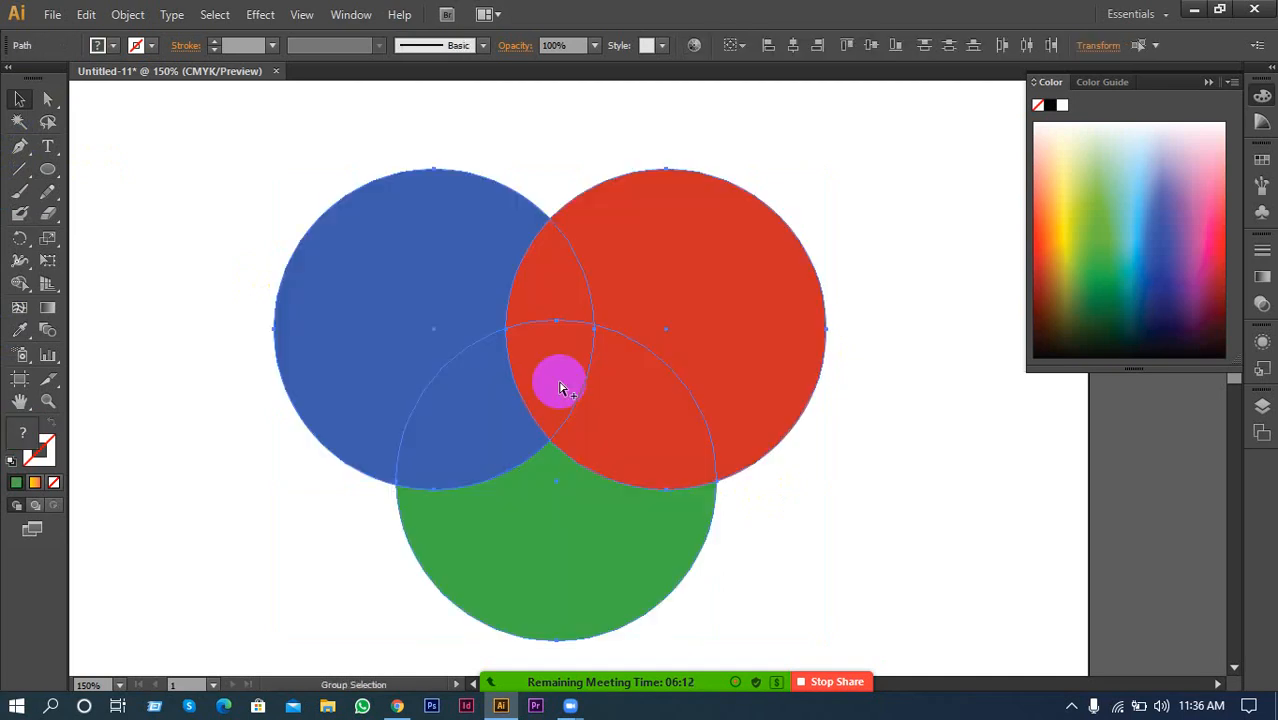
left_click(797, 444)
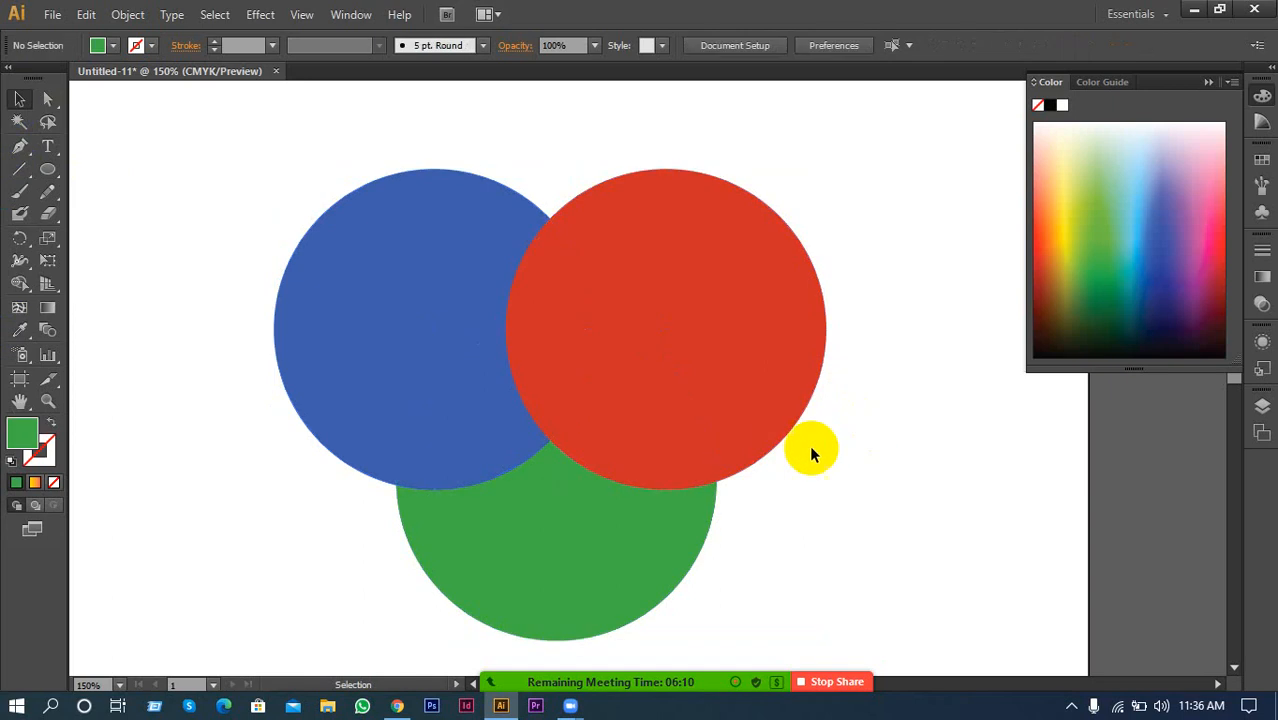
Delete the circles singly in the order green, blue, red, and undo the three deletions
left_click(595, 543)
key("Delete")
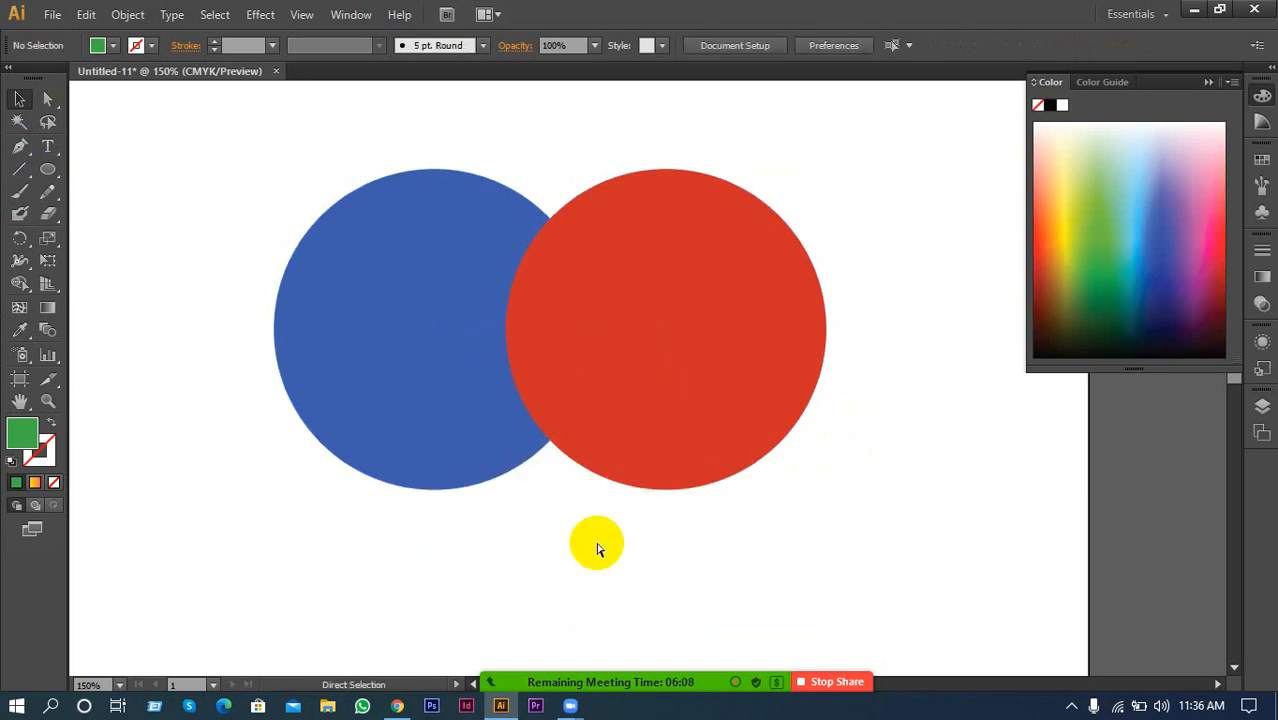
left_click(503, 434)
key("Delete")
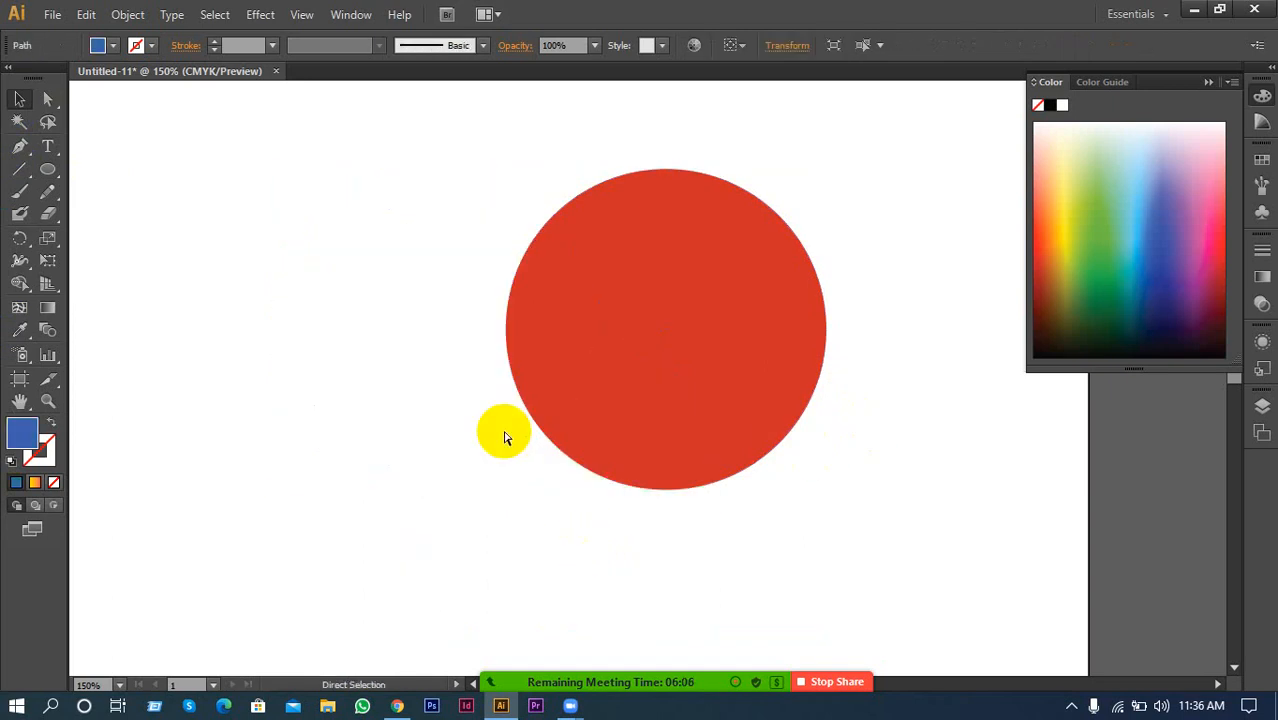
left_click(557, 434)
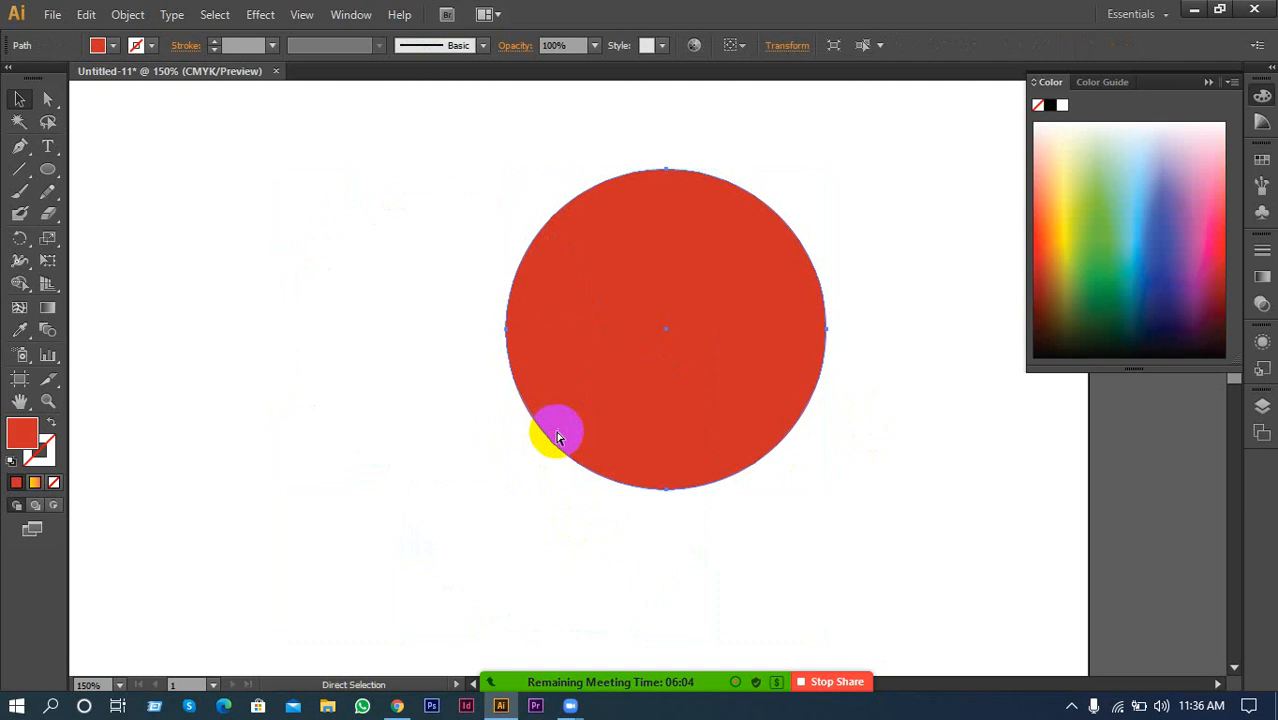
key("Delete")
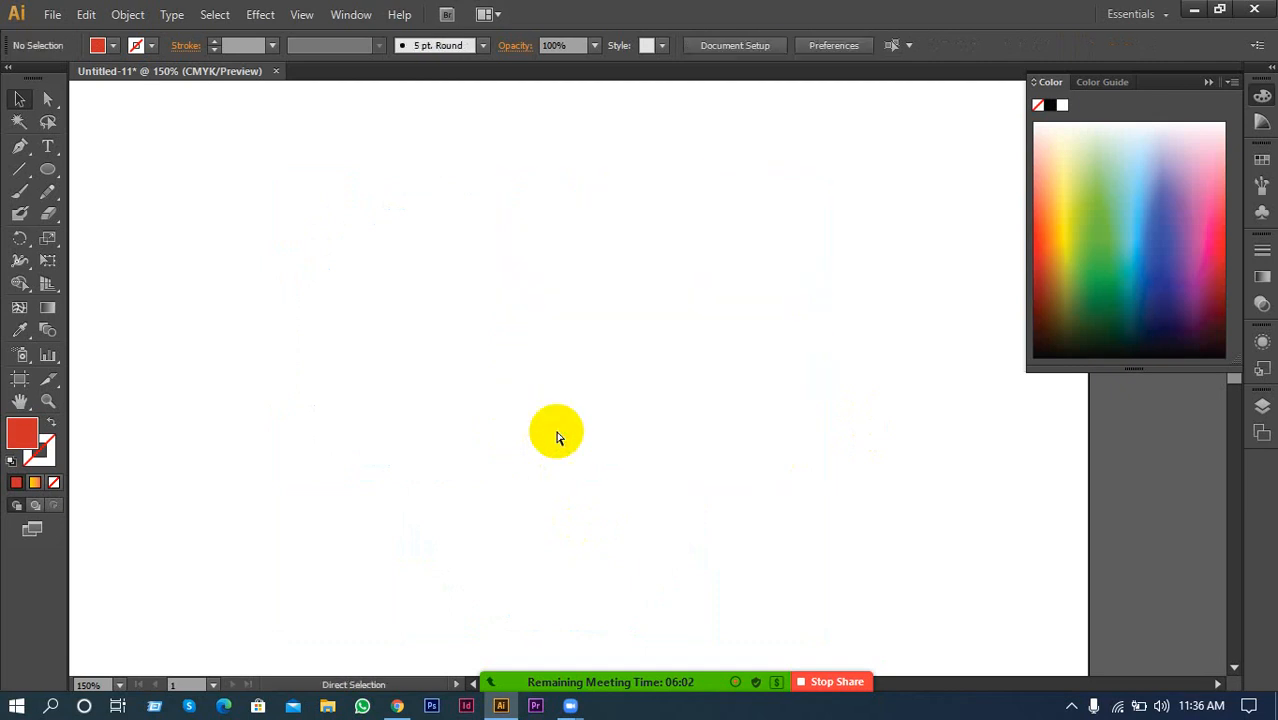
key("ctrl+z")
key("ctrl+z")
key("ctrl+z")
Select all three circles together, delete them at once, and undo the deletion
left_click_drag(884, 285, 188, 556)
key("Delete")
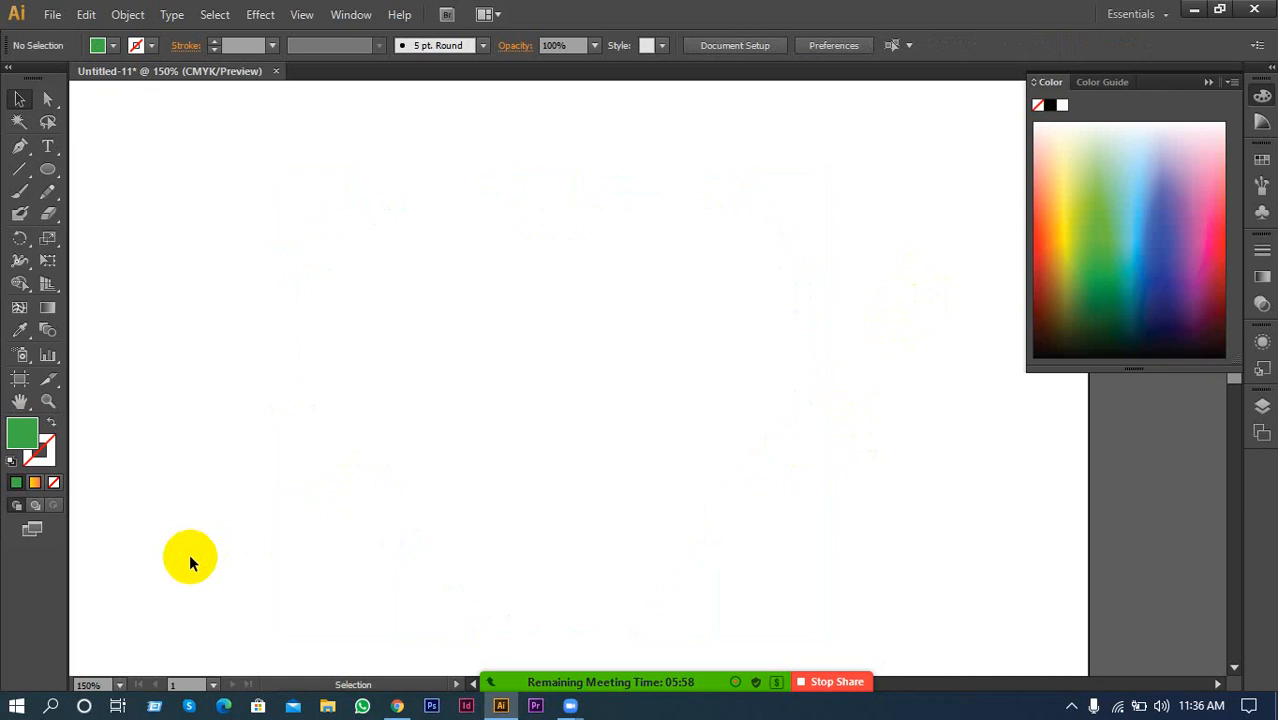
key("ctrl+z")
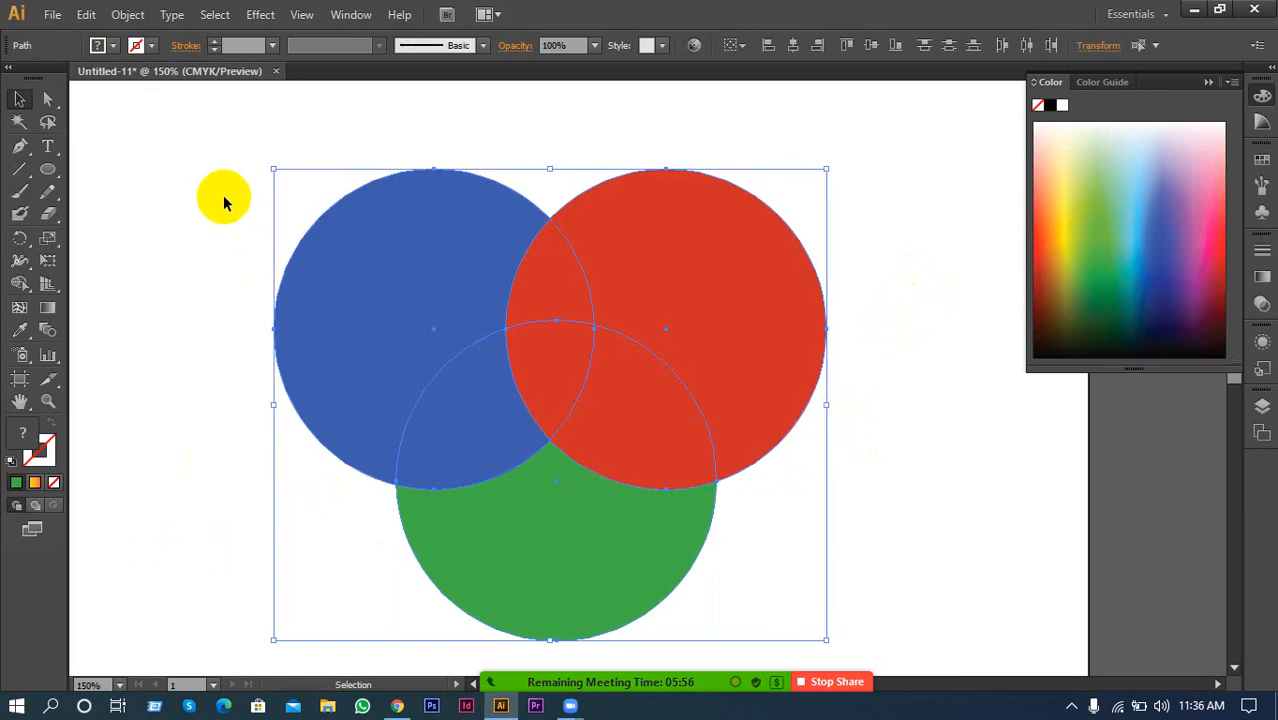
Hide the three selected circles together, show all hidden objects again, and clear the selection
left_click(128, 15)
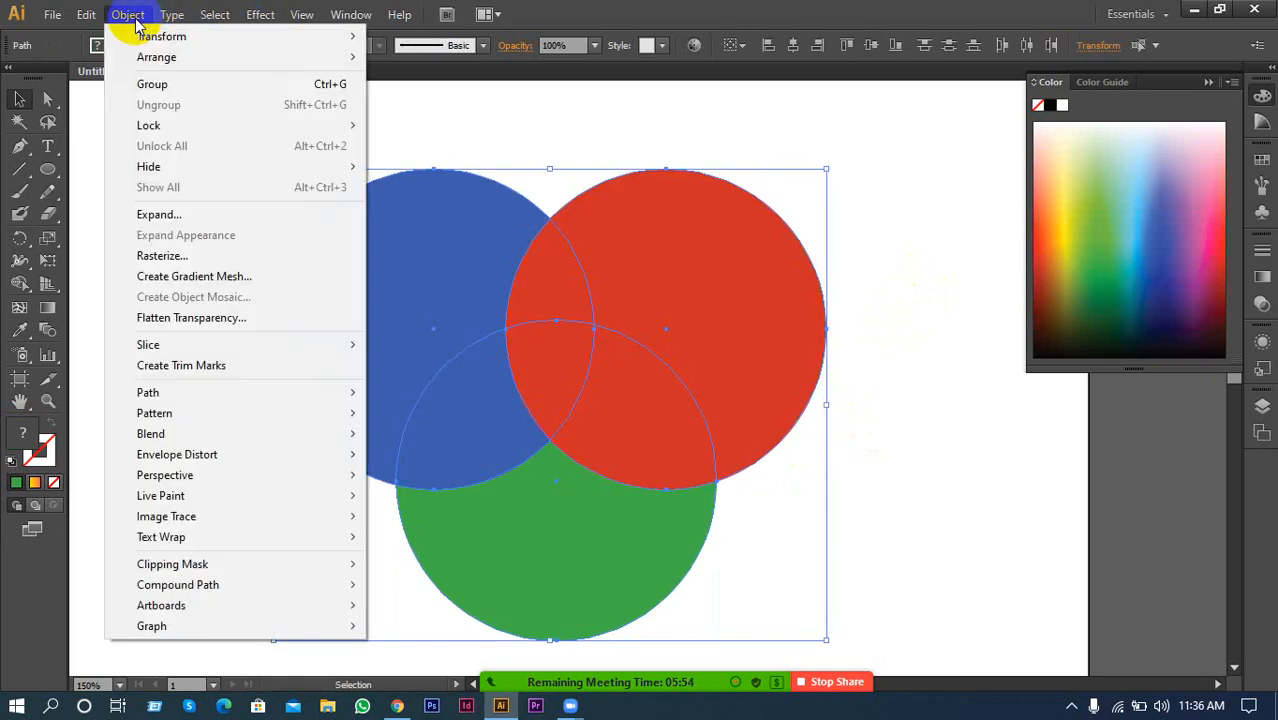
mouse_move(216, 168)
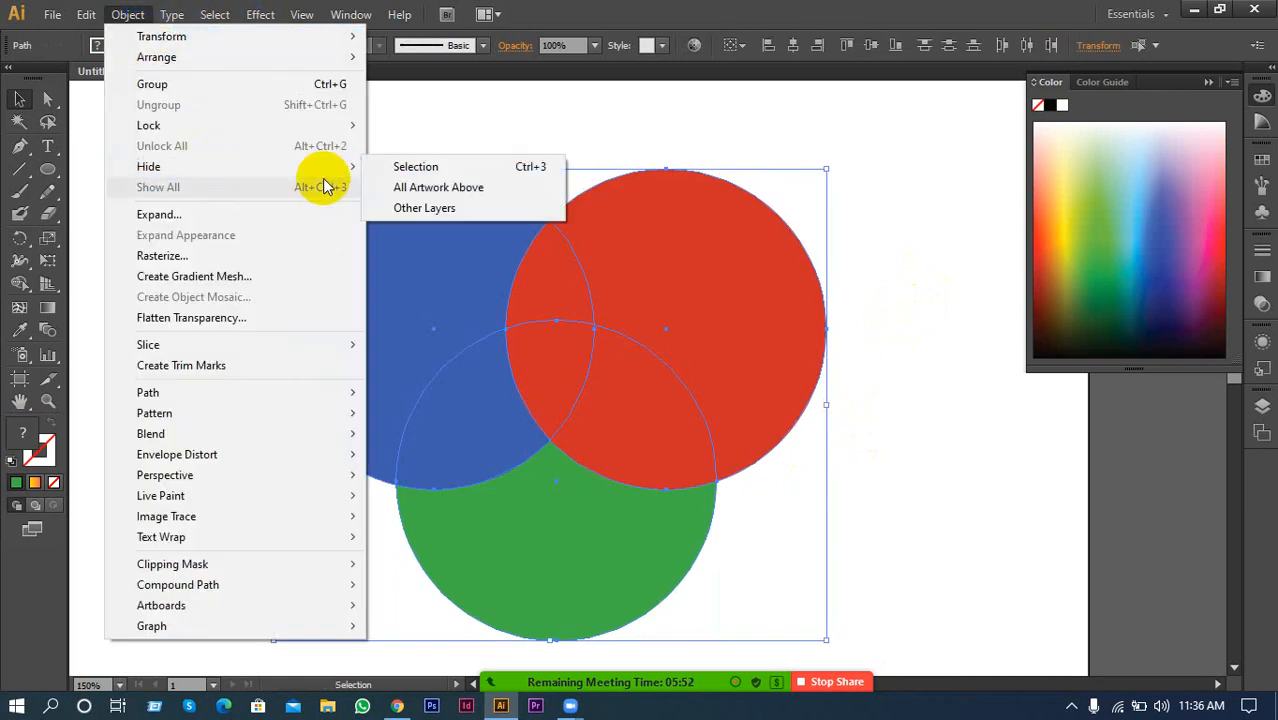
left_click(458, 170)
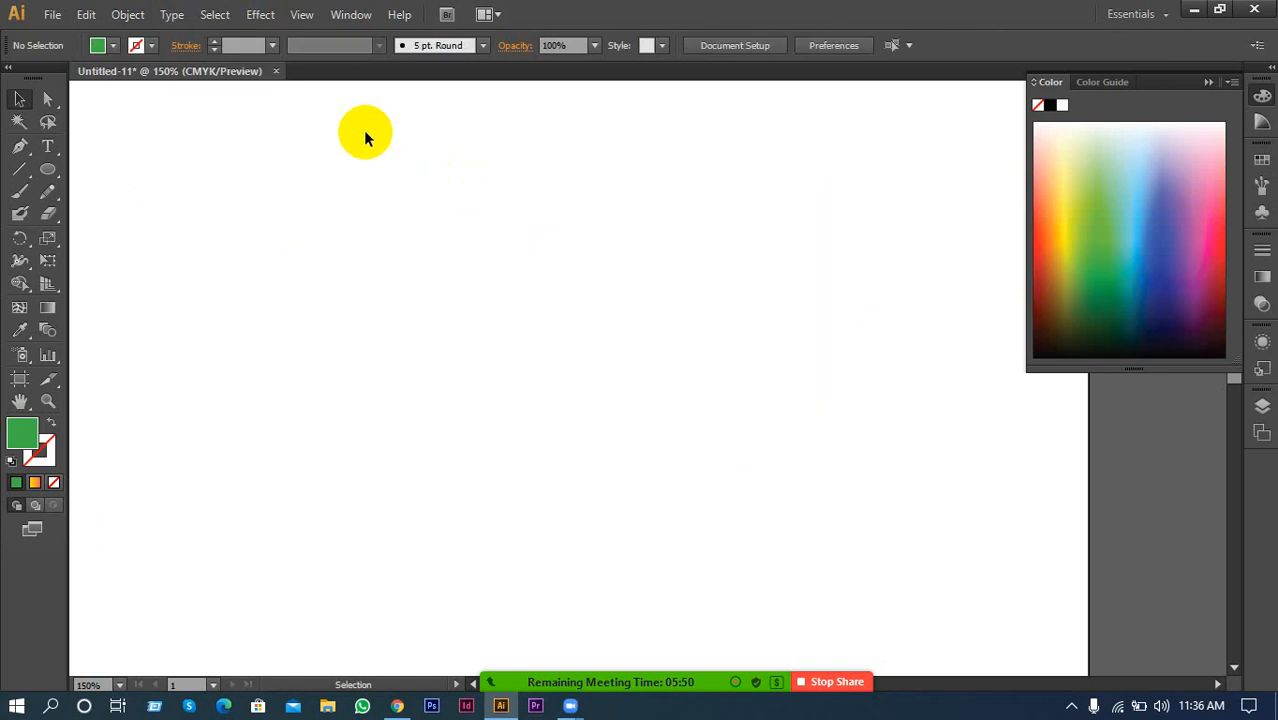
left_click(130, 15)
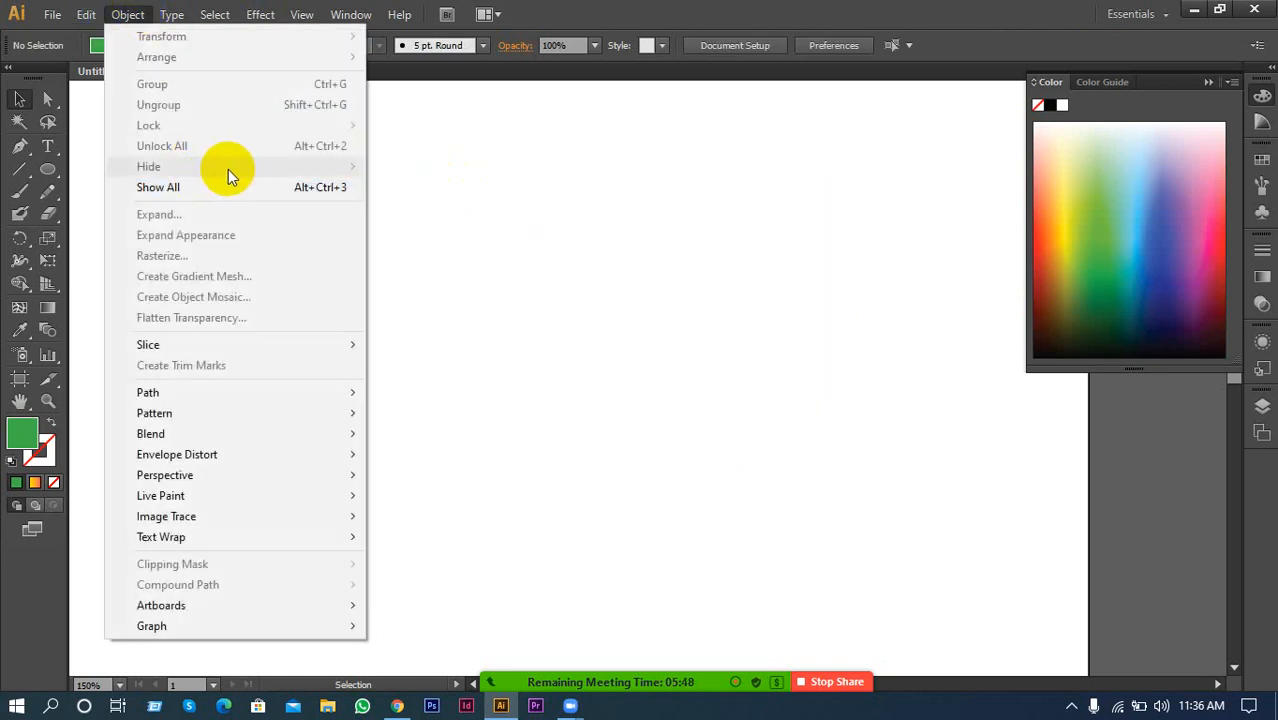
left_click(498, 261)
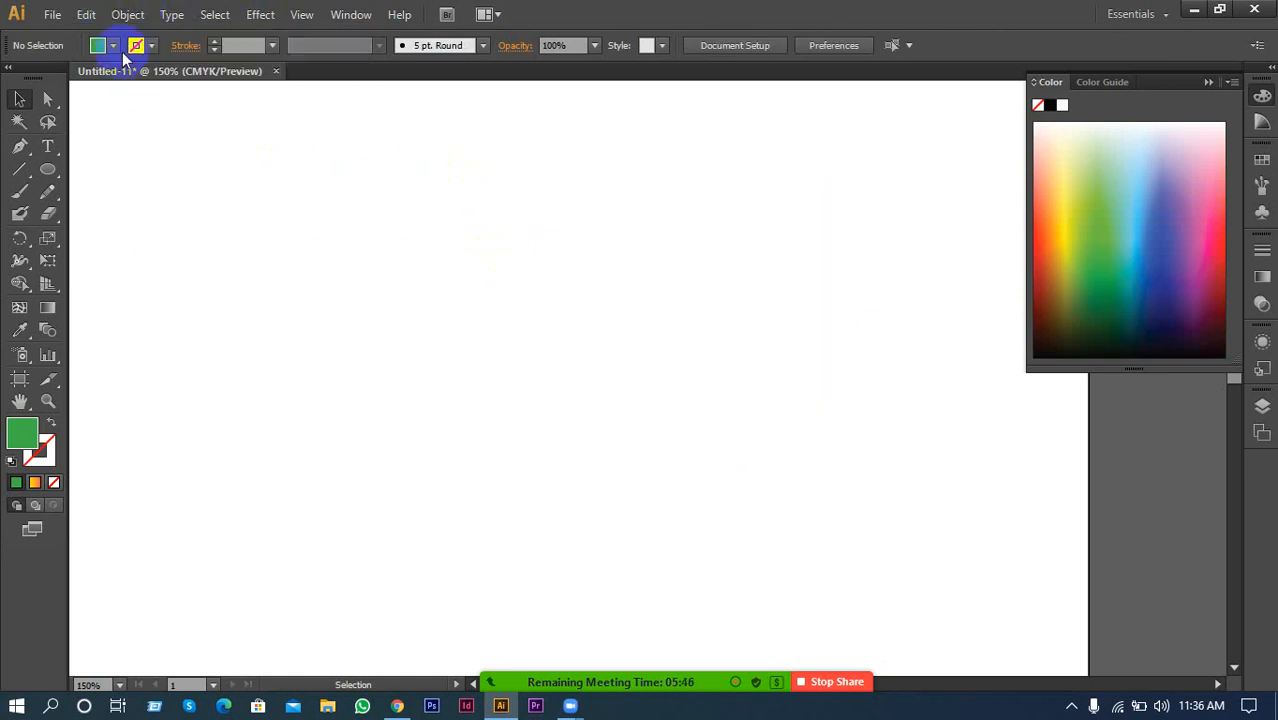
left_click(127, 15)
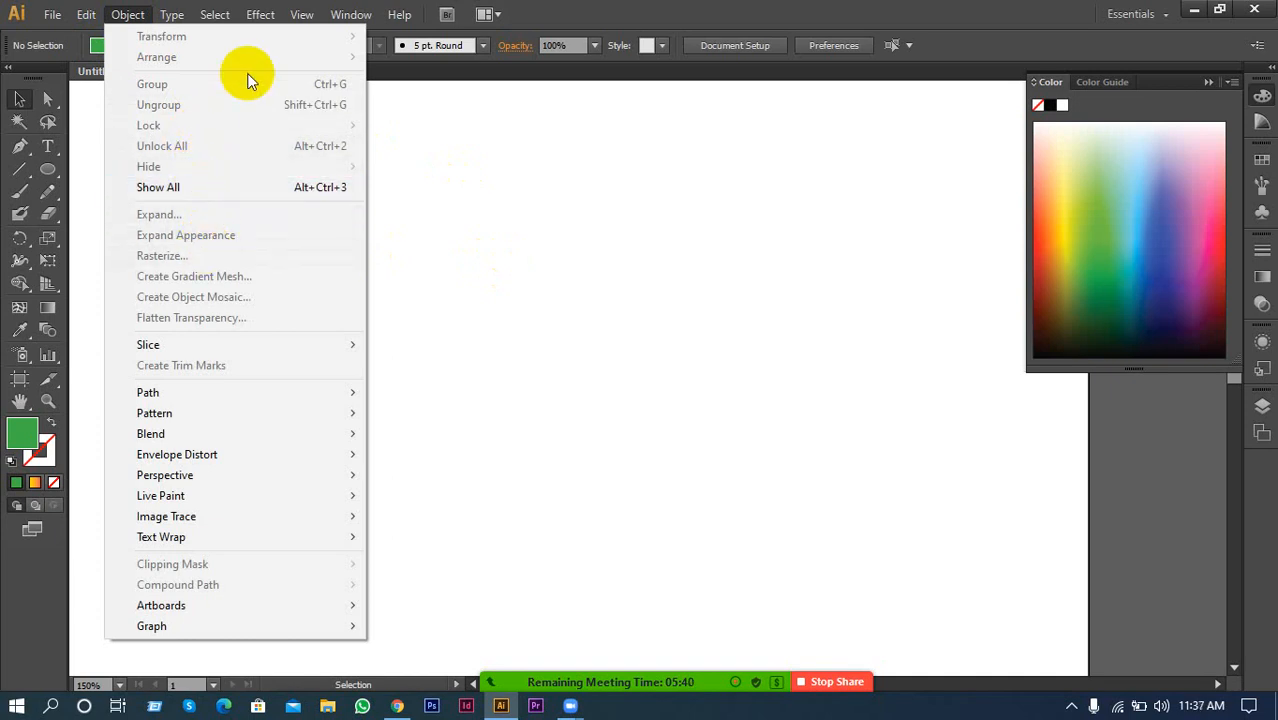
left_click(324, 194)
left_click_drag(203, 180, 886, 562)
left_click(936, 494)
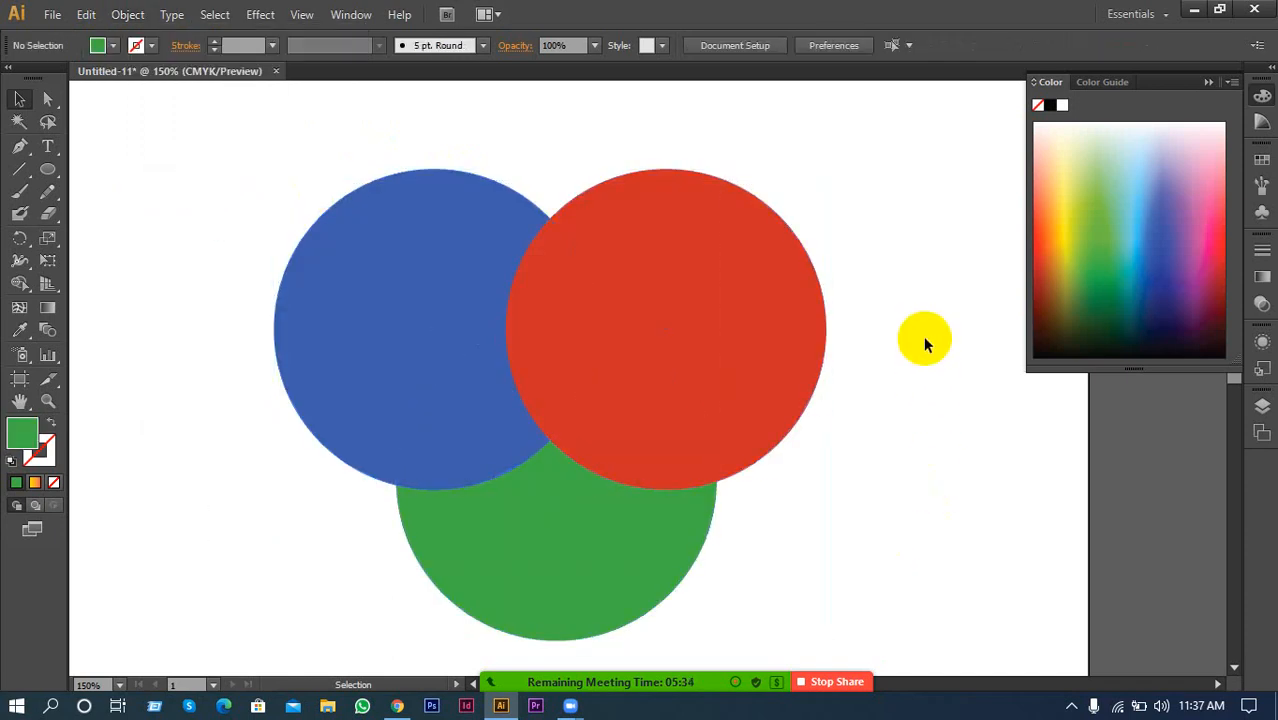
Hide the red circle and the blue circle one at a time, and show all hidden objects again
left_click(685, 385)
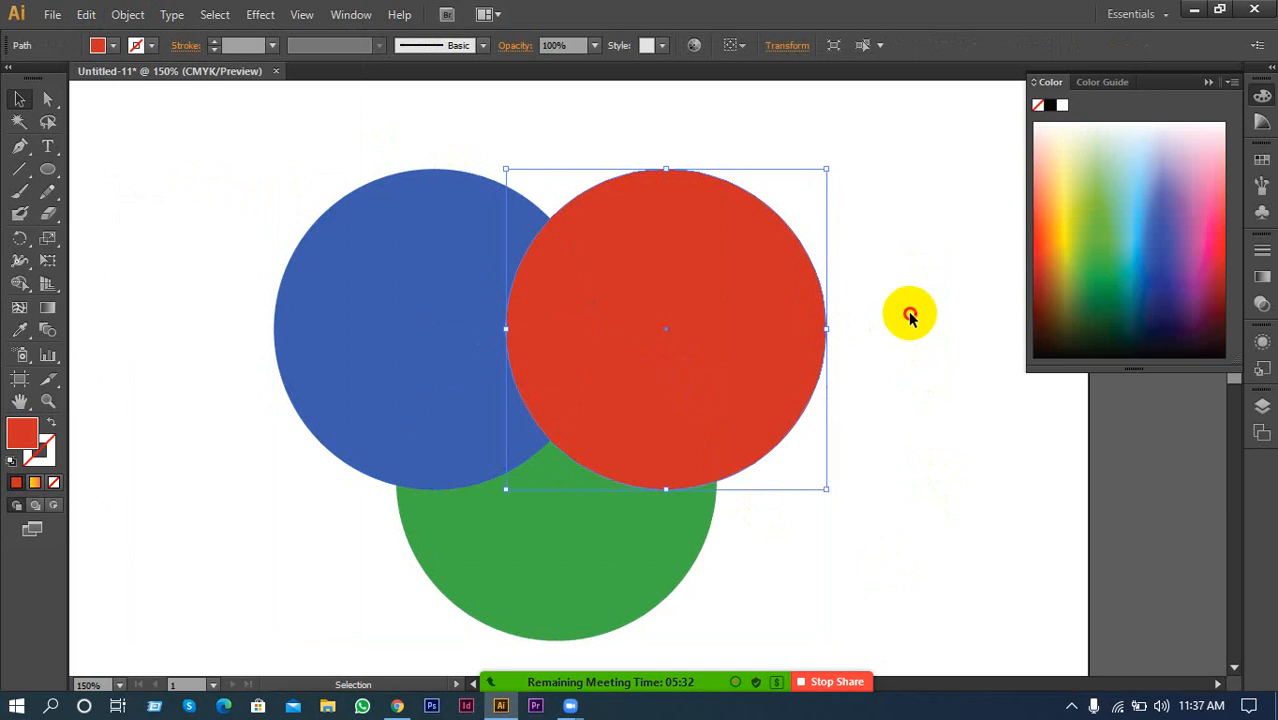
left_click_drag(893, 238, 567, 475)
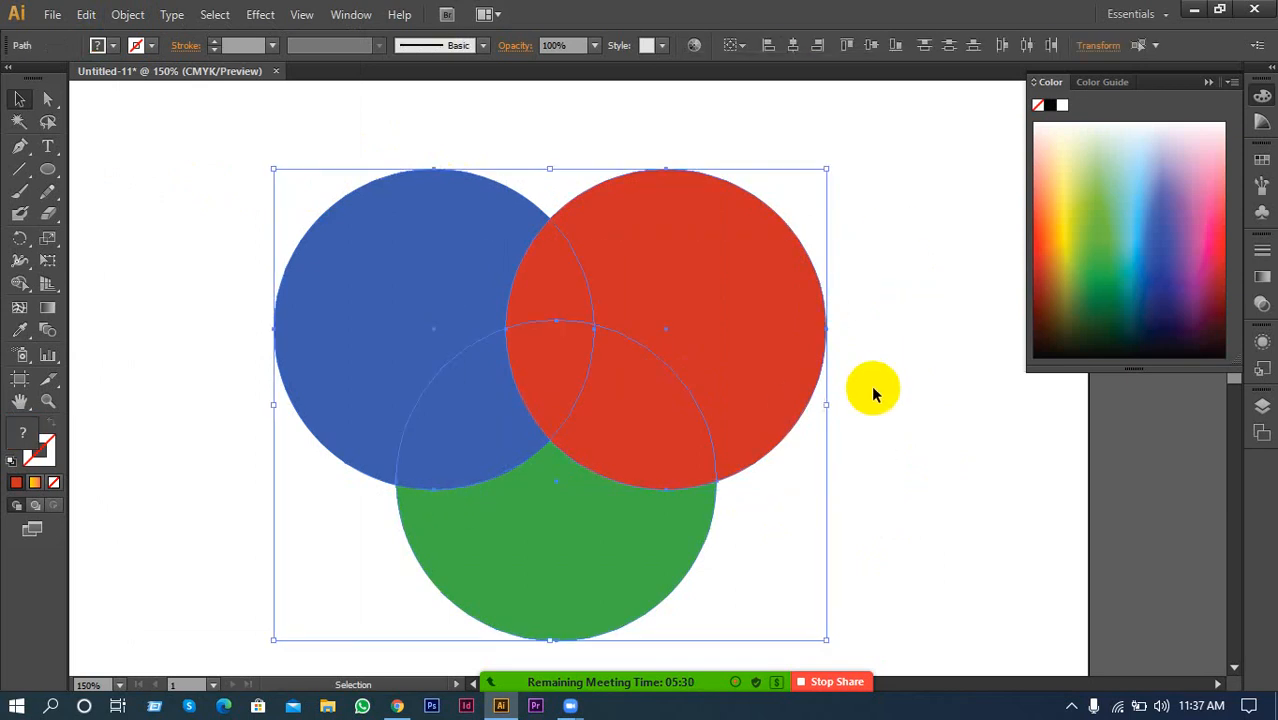
left_click(813, 346)
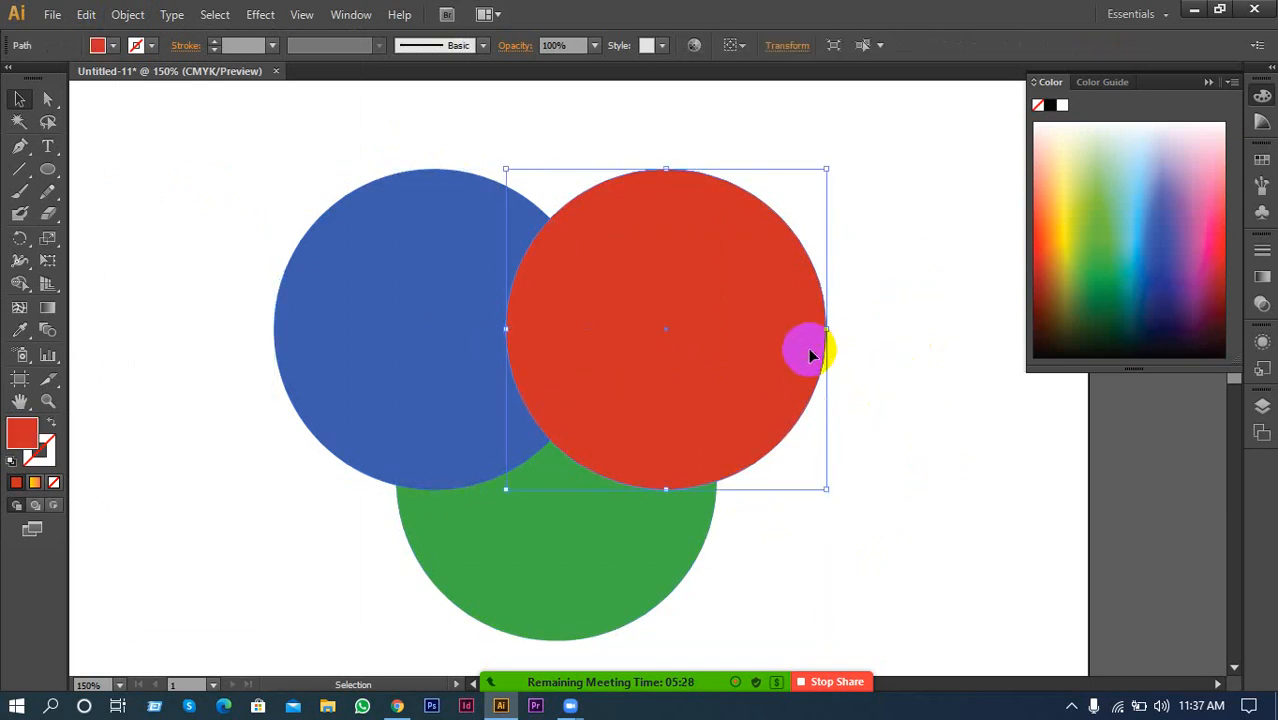
key("Delete")
left_click(389, 304)
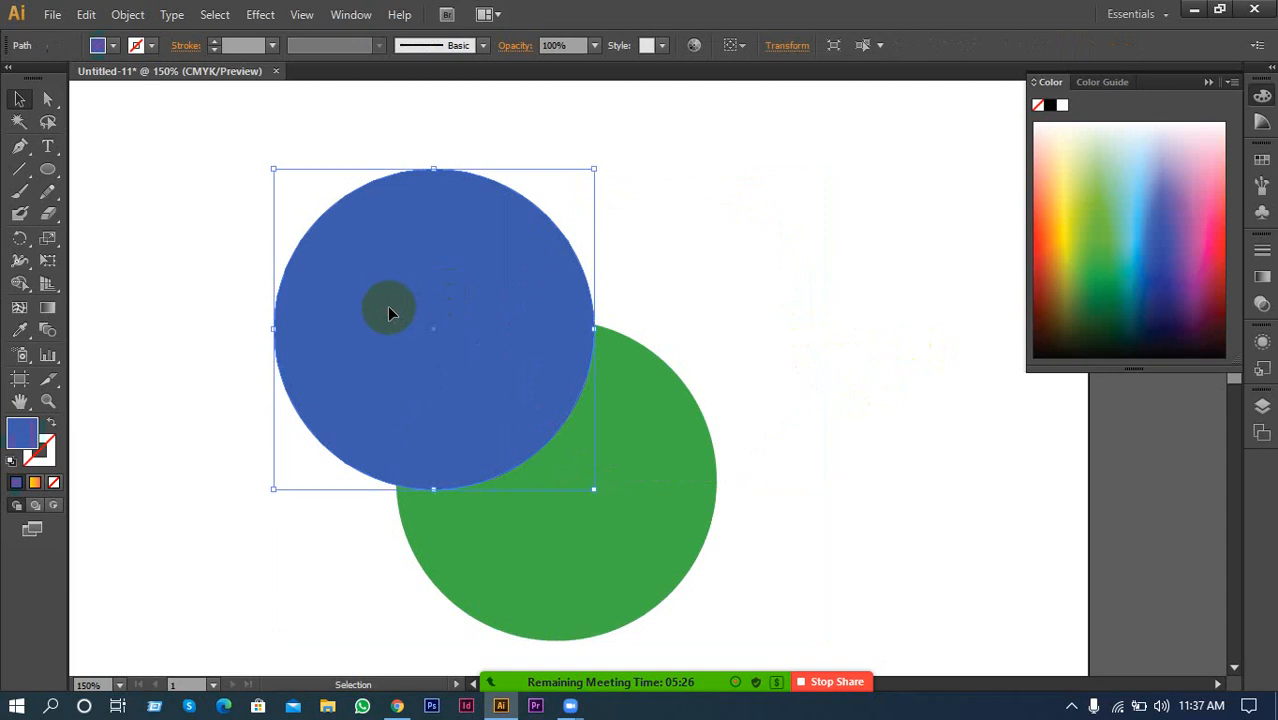
key("Delete")
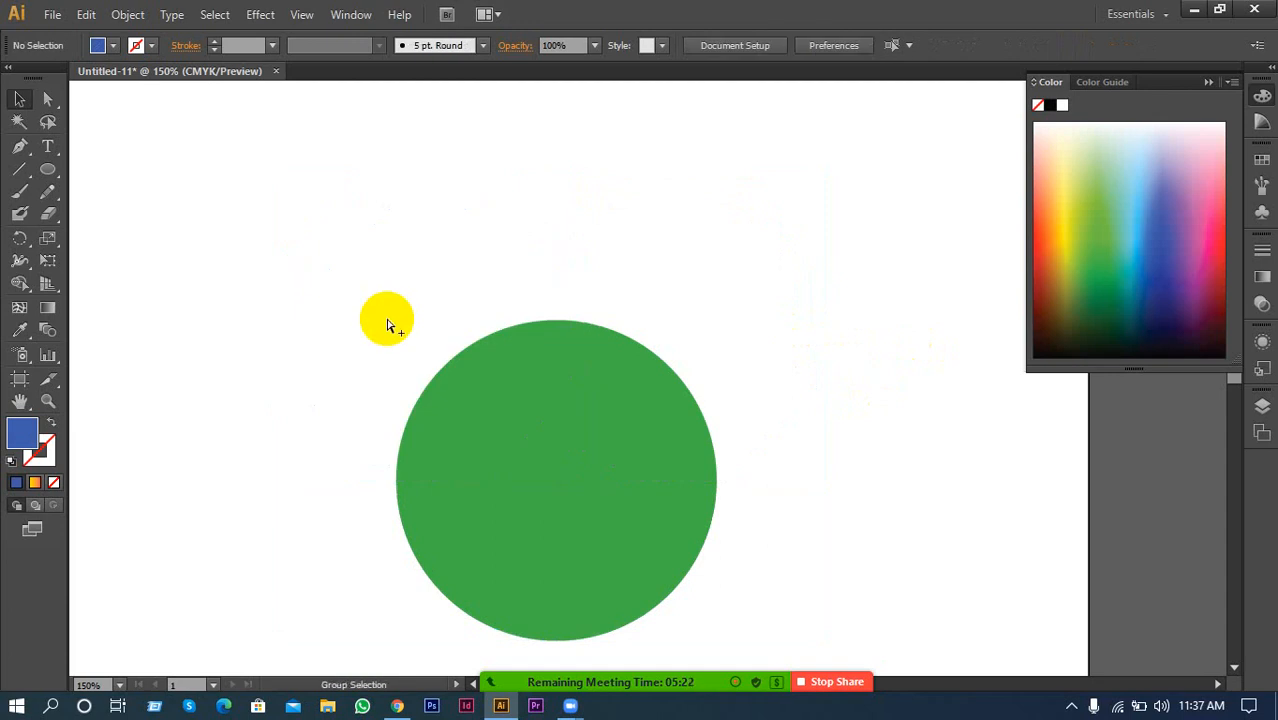
key("ctrl+z")
key("ctrl+z")
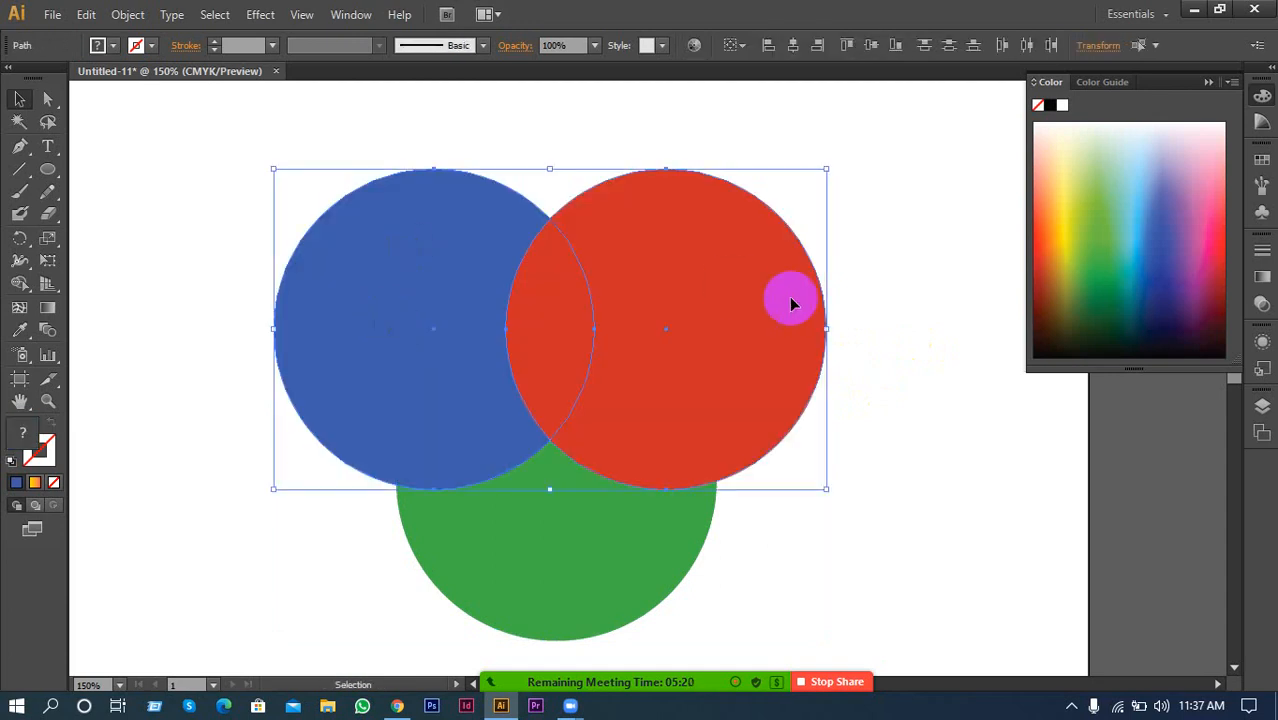
Select the blue, red and green circles together, collapse the Color panel, and hide the selected circles
left_click(923, 298)
left_click_drag(896, 225, 497, 598)
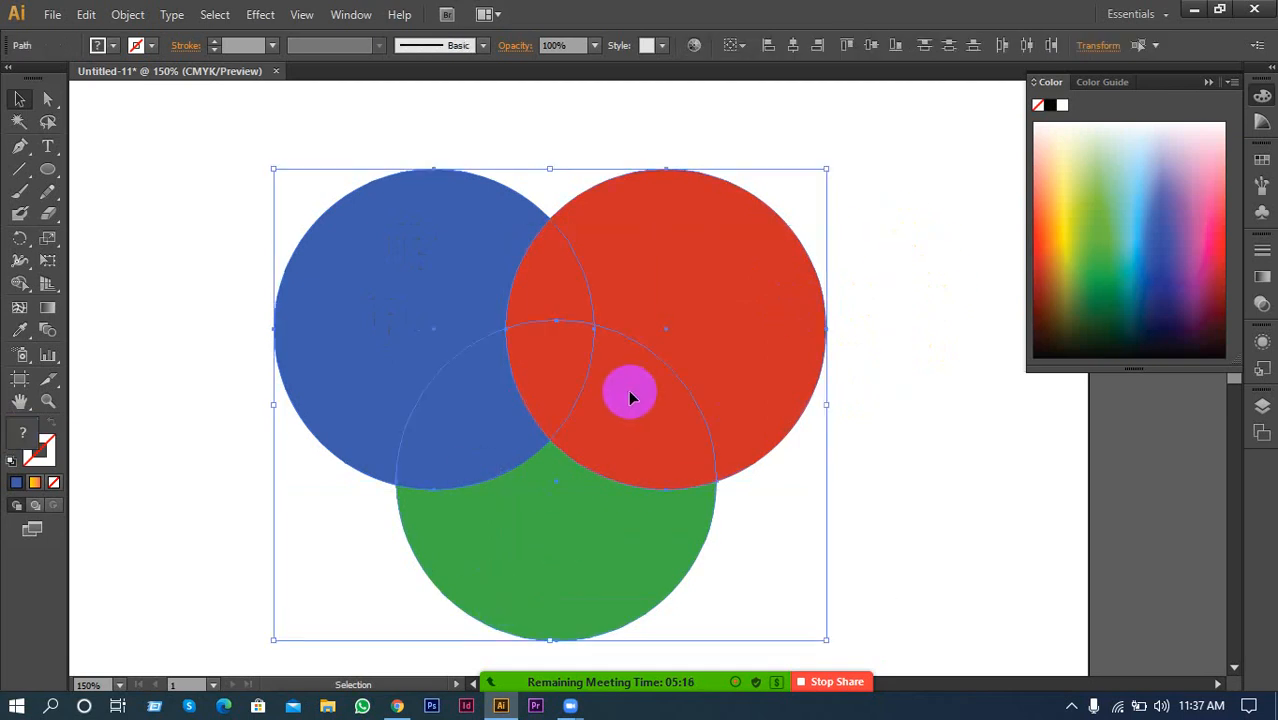
left_click(1207, 83)
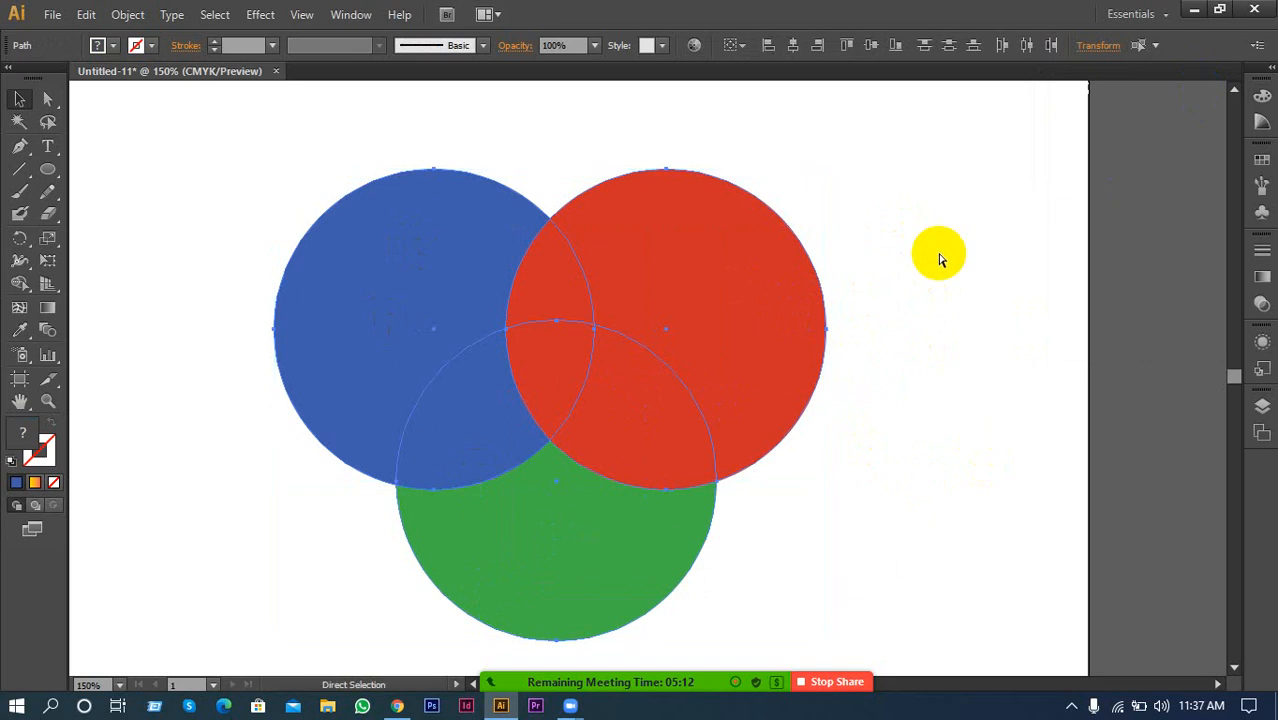
key("Delete")
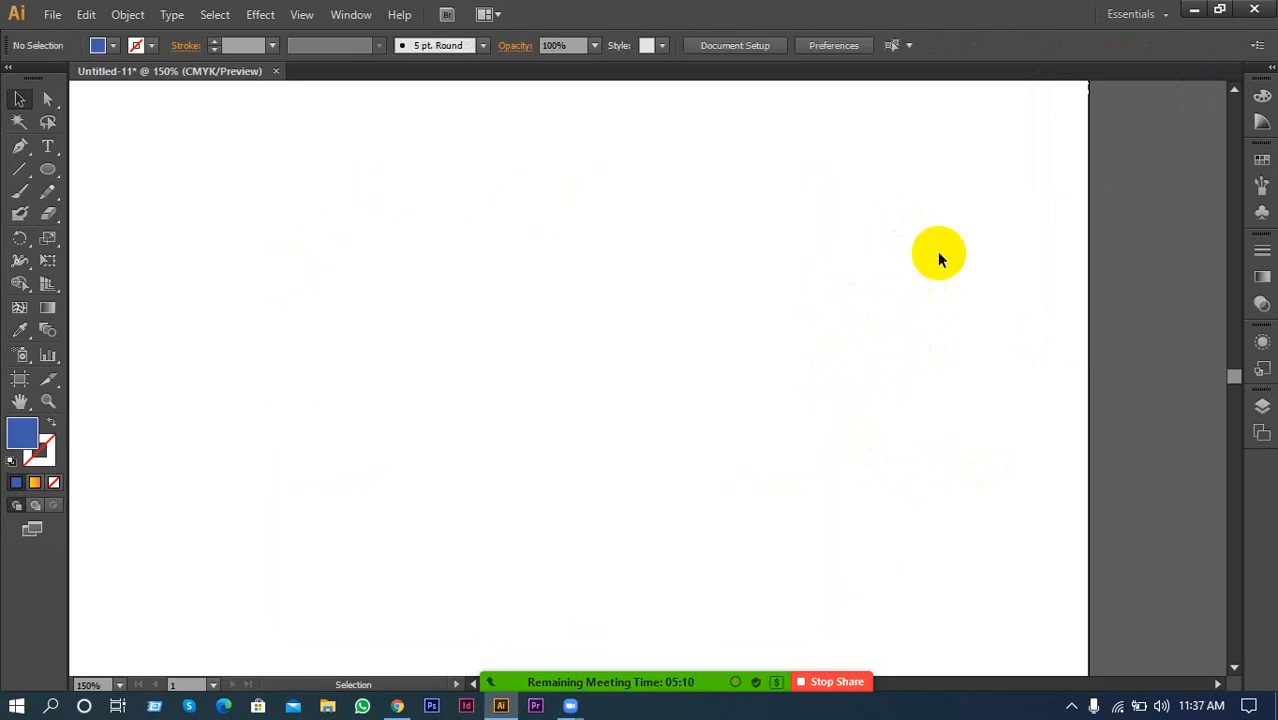
Display the Layers panel and expand Layer 1 to list its paths
left_click(1262, 406)
left_click(362, 16)
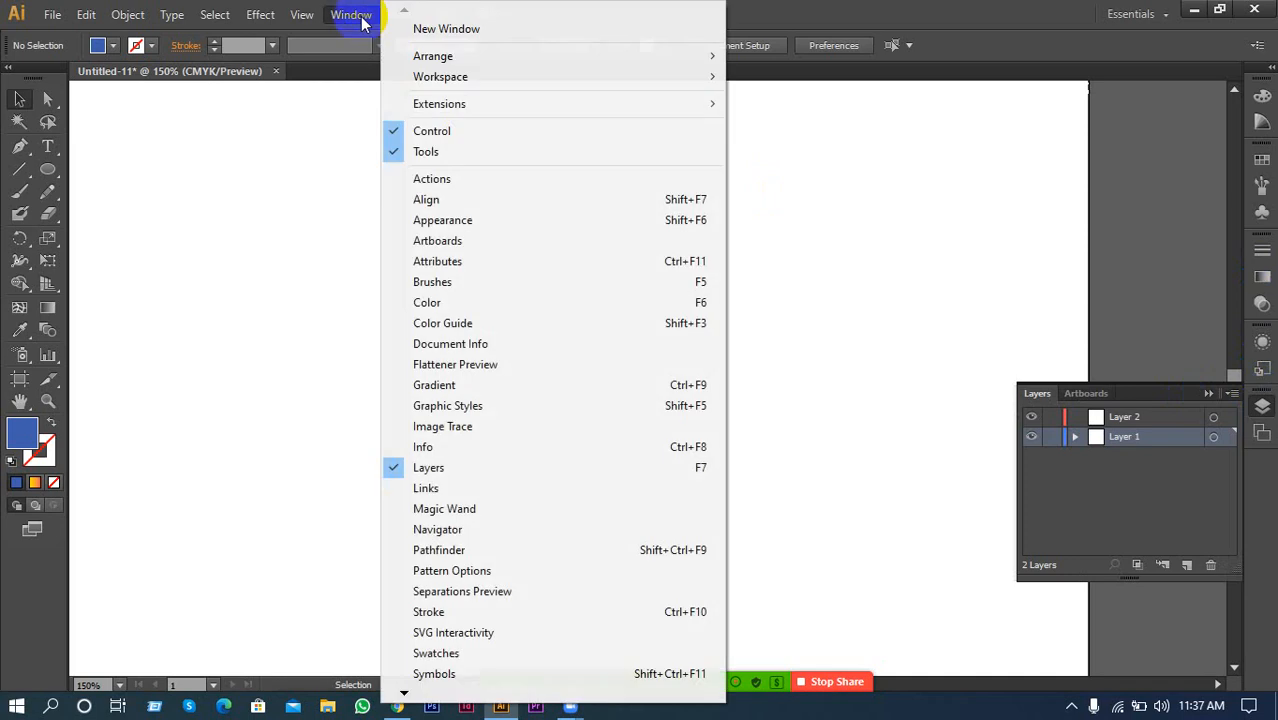
left_click(1029, 9)
left_click(1075, 438)
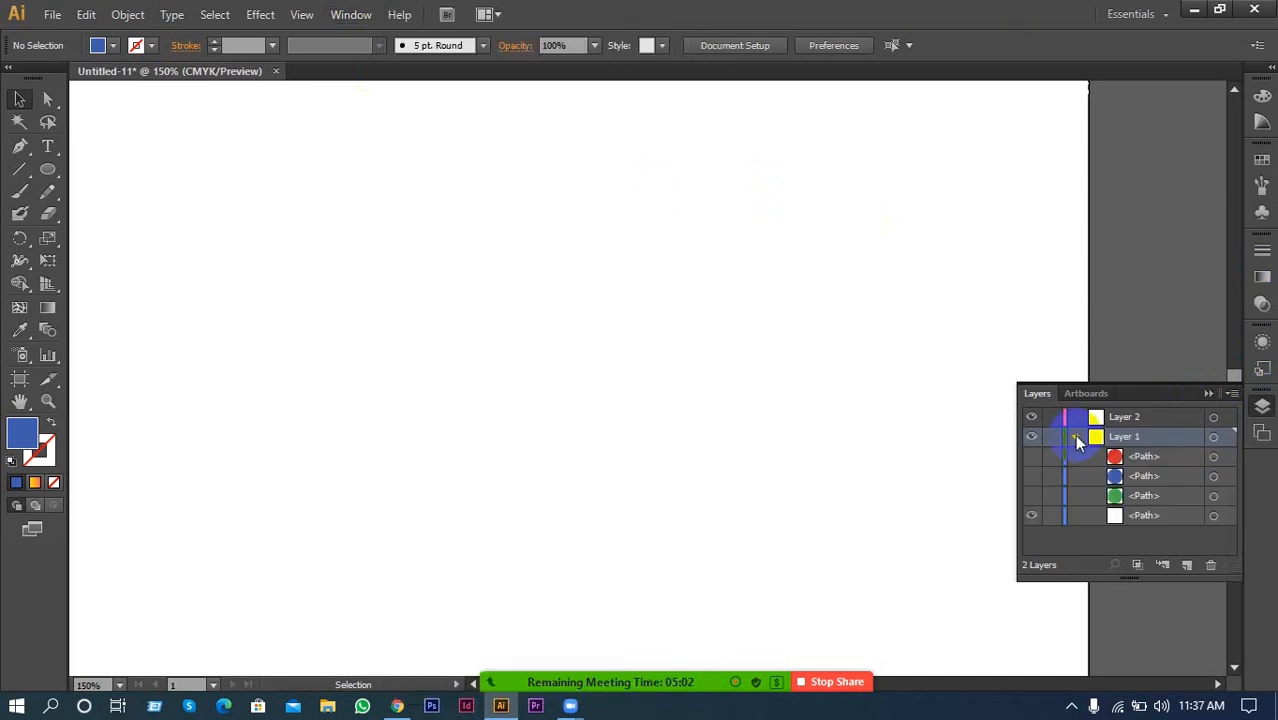
Make the green, blue and red circle paths of Layer 1 visible one at a time
left_click(1031, 497)
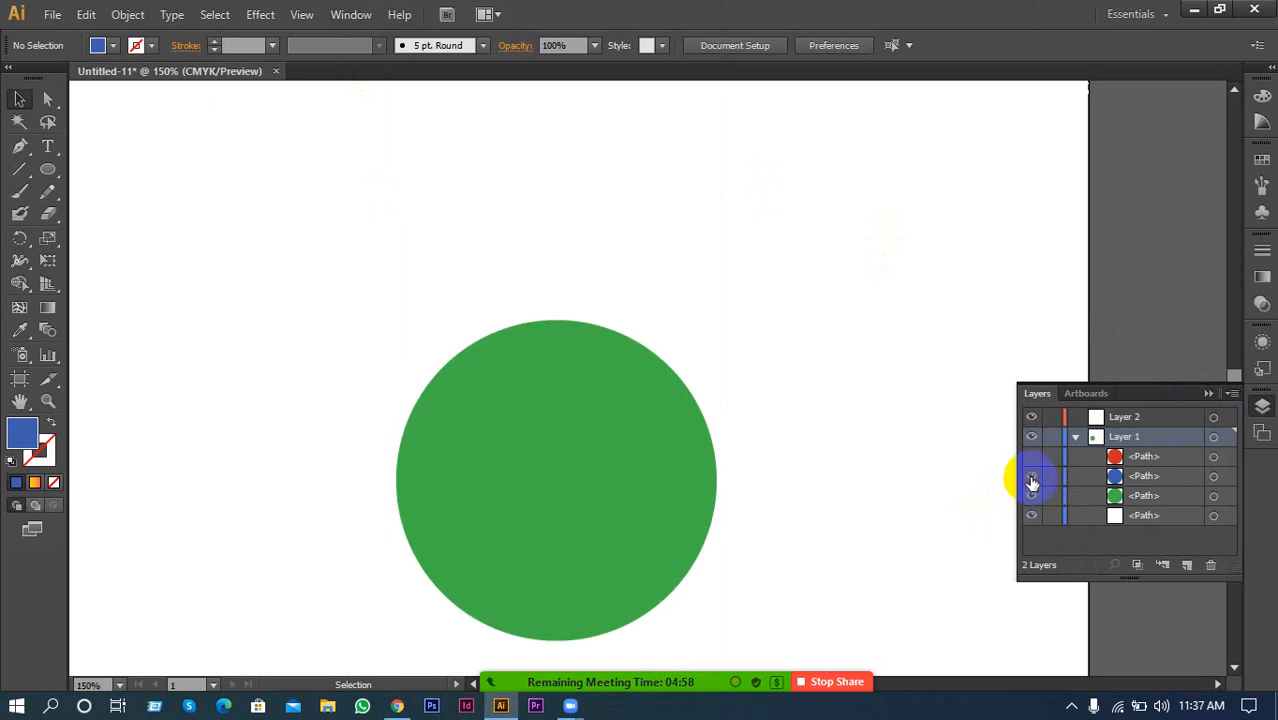
left_click(1031, 476)
left_click(1031, 456)
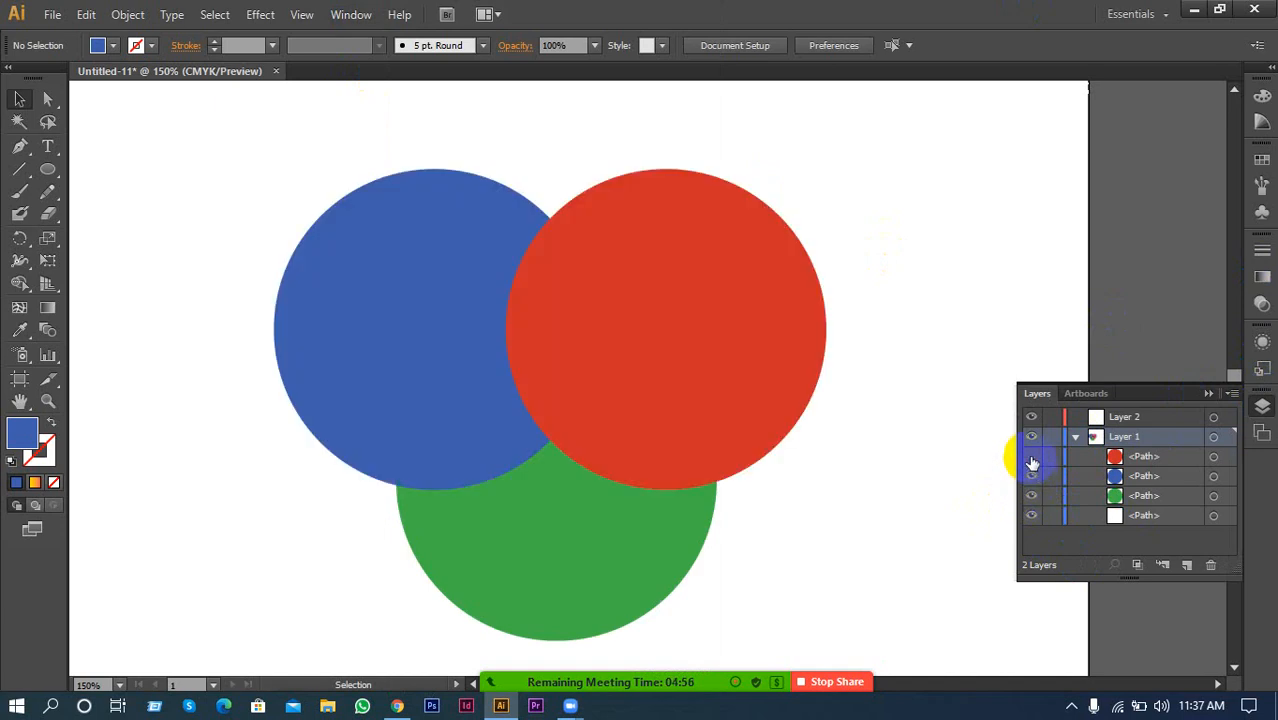
Toggle the visibility of the red, blue and green circle paths in Layer 1 off and back on
left_click(1031, 456)
left_click(1031, 476)
left_click(1031, 496)
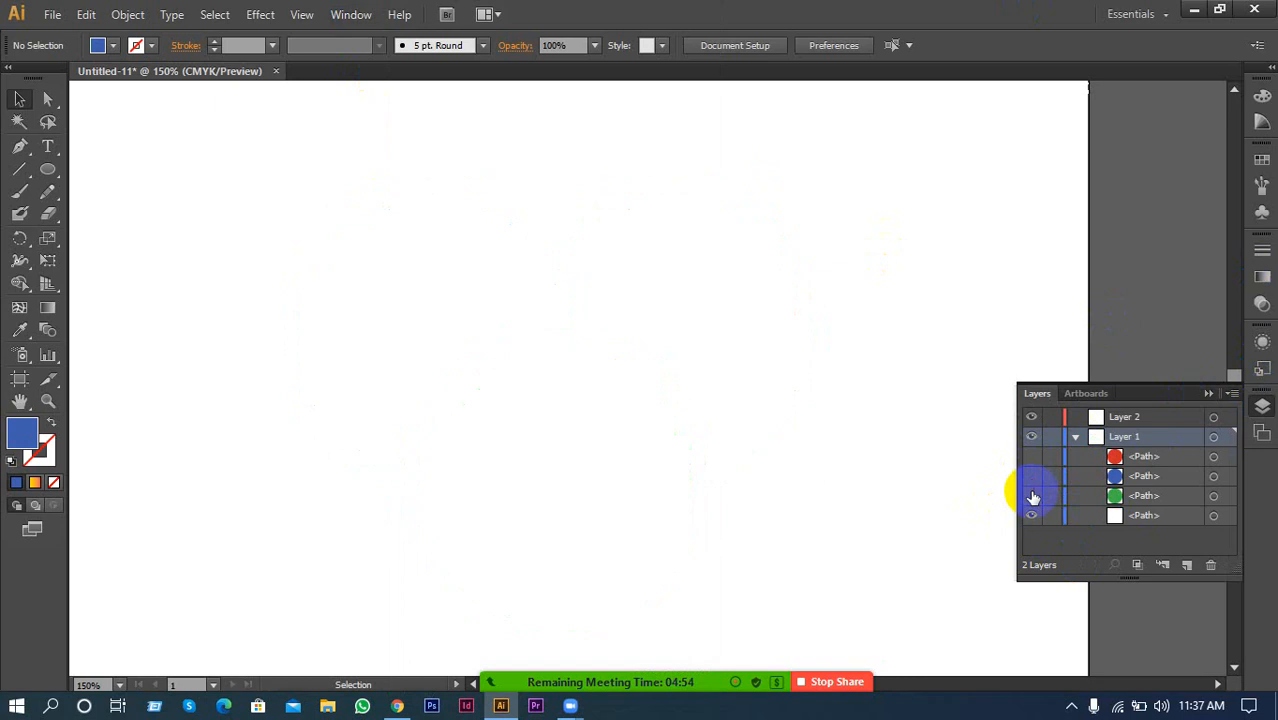
left_click(1031, 496)
left_click(1031, 476)
left_click(1031, 456)
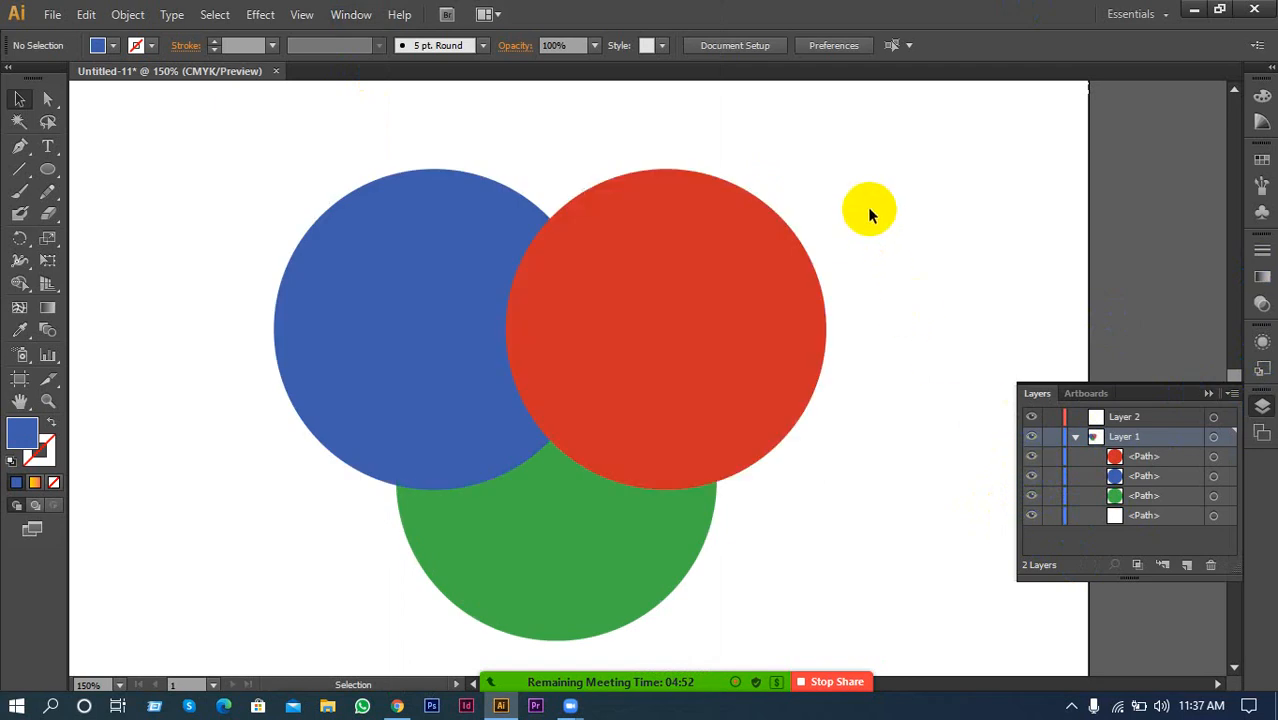
Lock all three circles together, and unlock only the red circle's path in Layer 1
left_click_drag(869, 205, 342, 502)
key("ctrl+2")
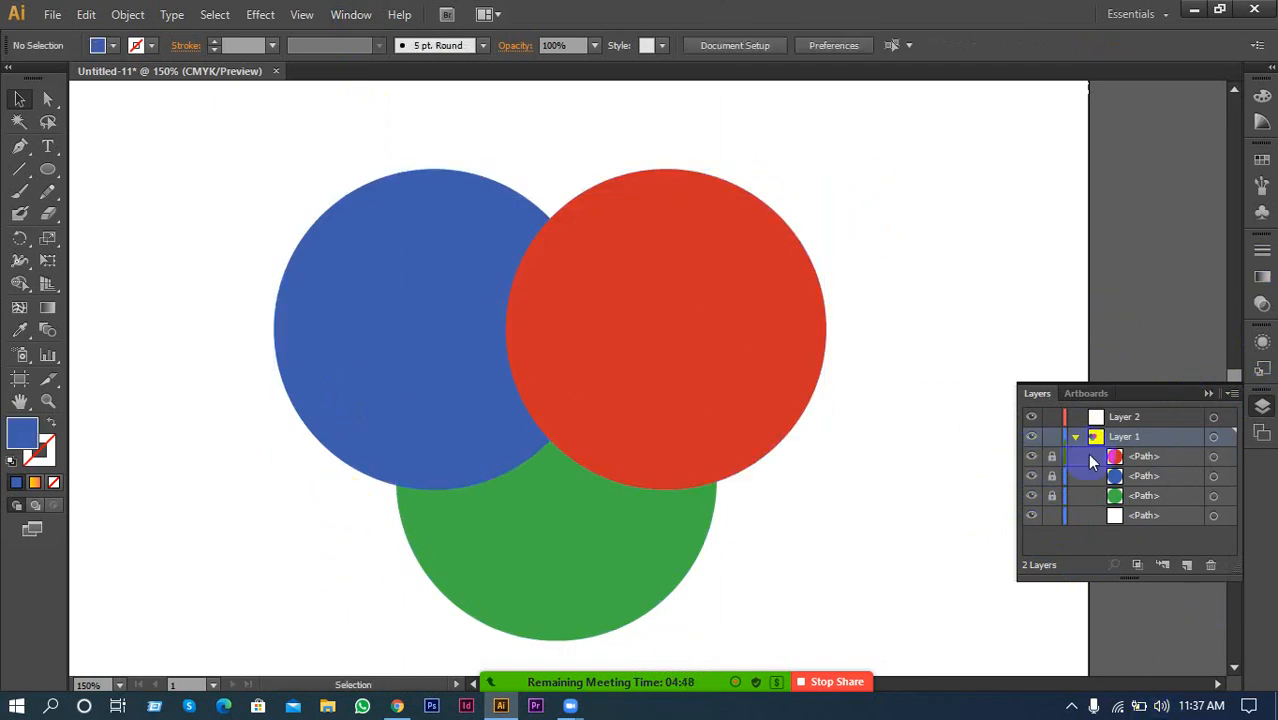
left_click(1053, 456)
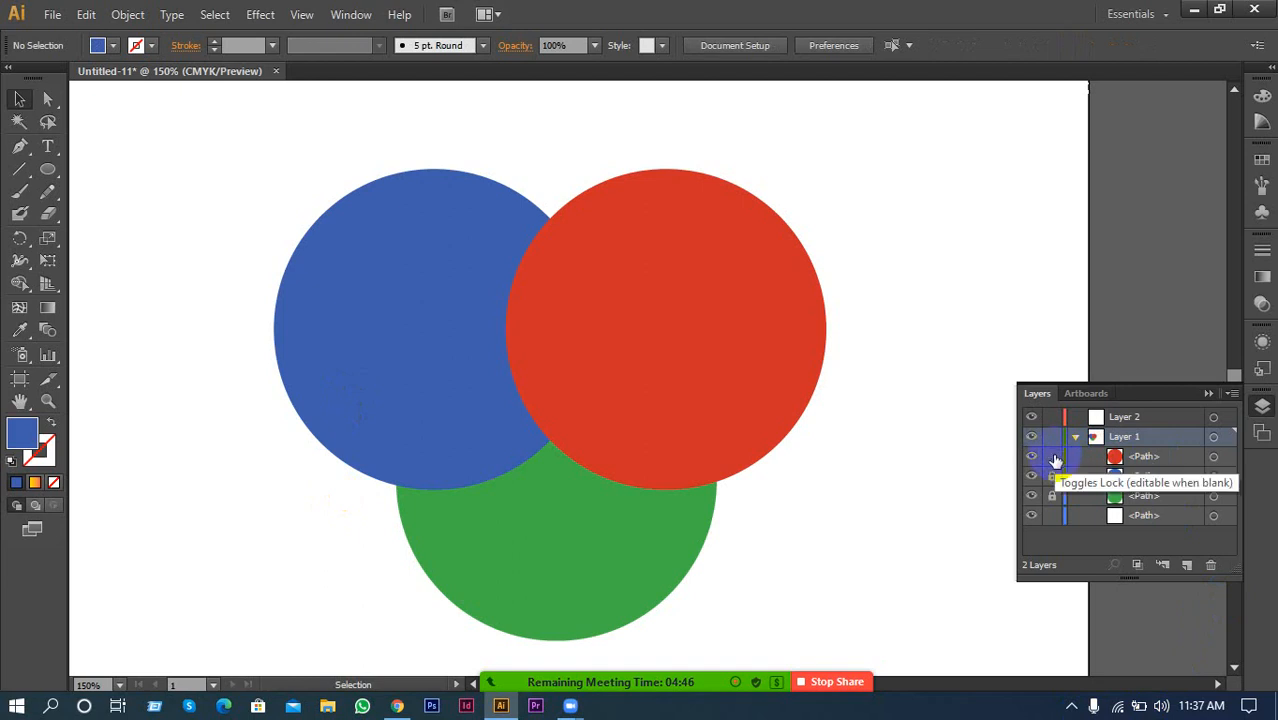
Move the unlocked red circle around and leave it slightly to the right of its original place
left_click_drag(741, 370, 760, 337)
left_click_drag(764, 318, 719, 383)
left_click_drag(716, 379, 769, 336)
Select the red circle and lock it again, and unlock all locked objects
left_click(895, 237)
key("ctrl+a")
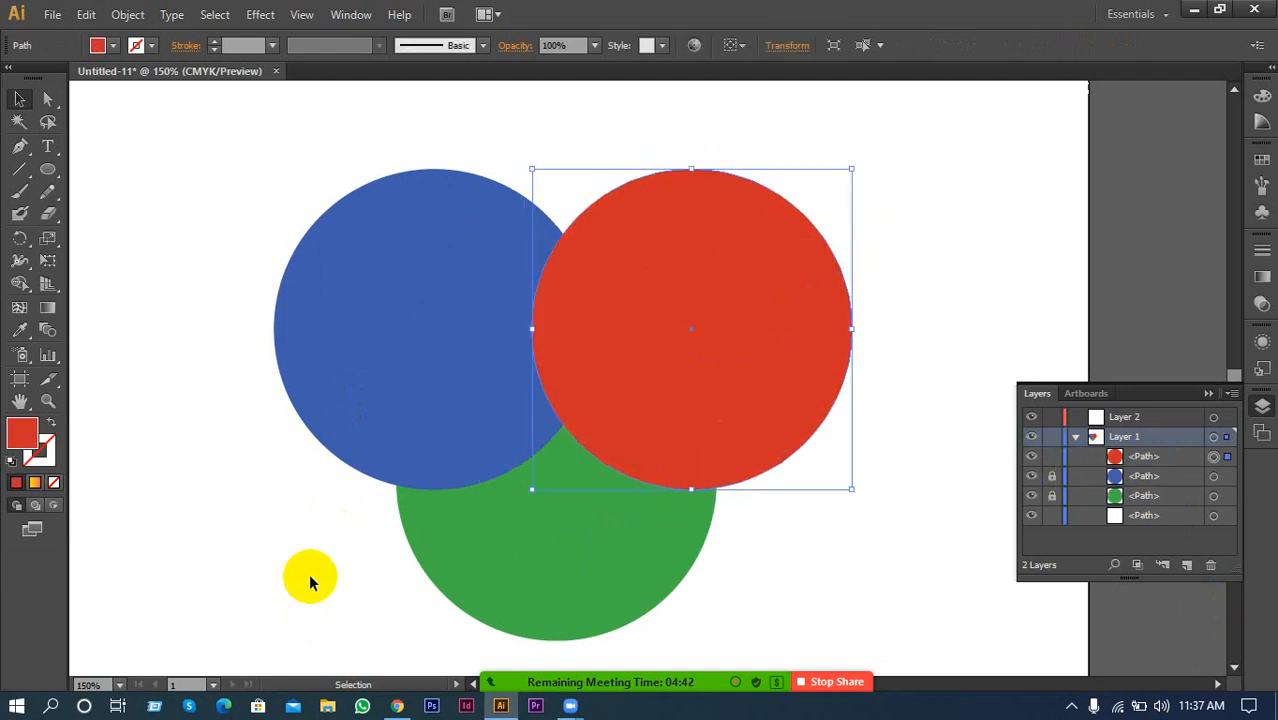
key("ctrl+2")
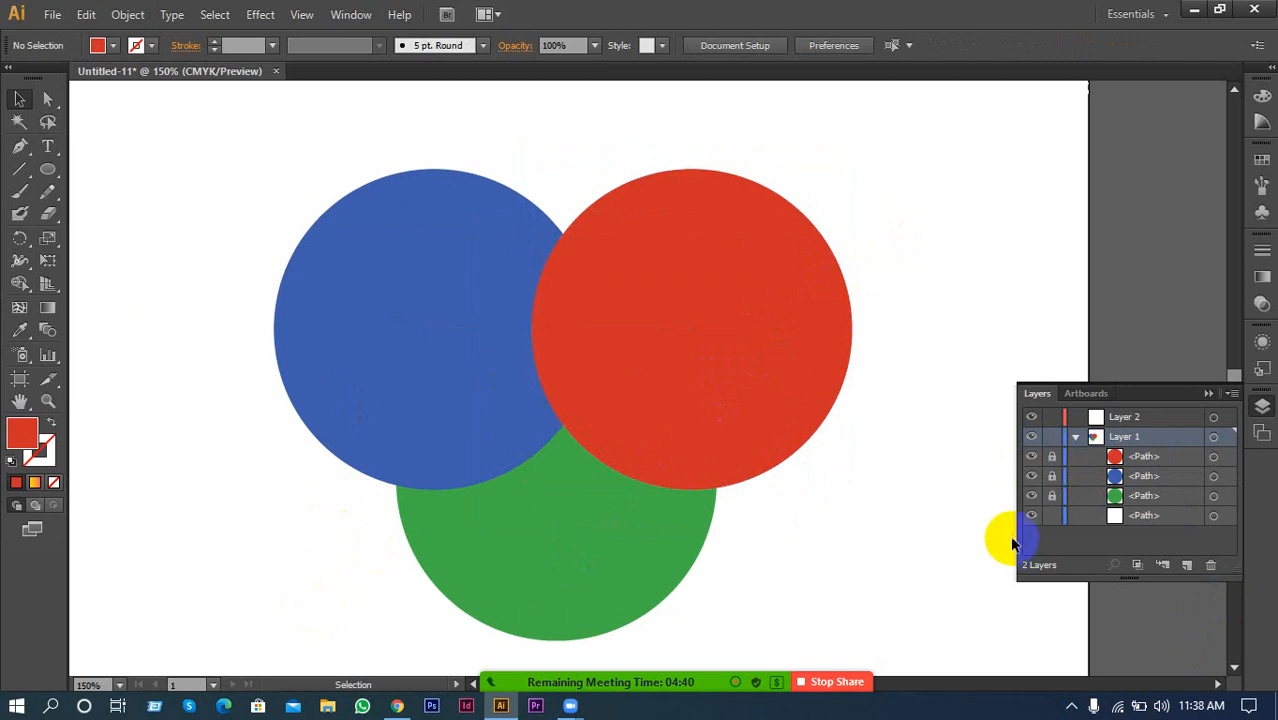
key("ctrl+alt+2")
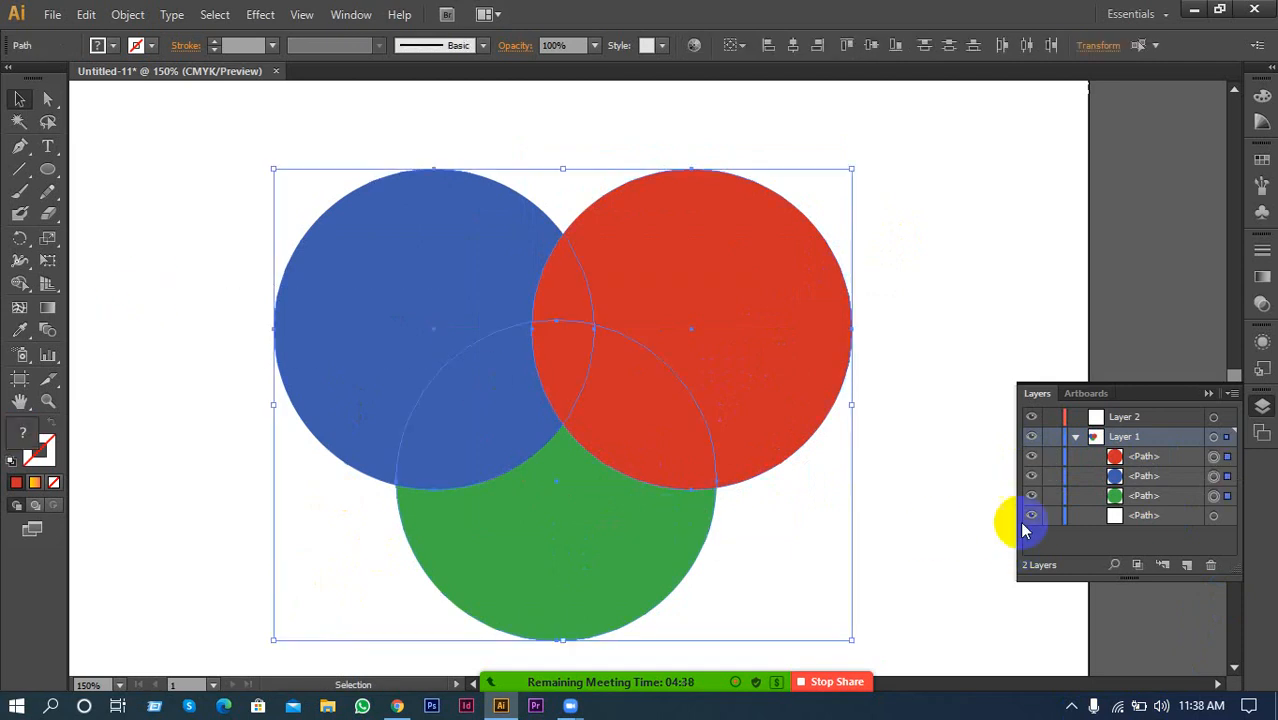
Delete the overlapping blue, red and green circles from the artboard
left_click(930, 441)
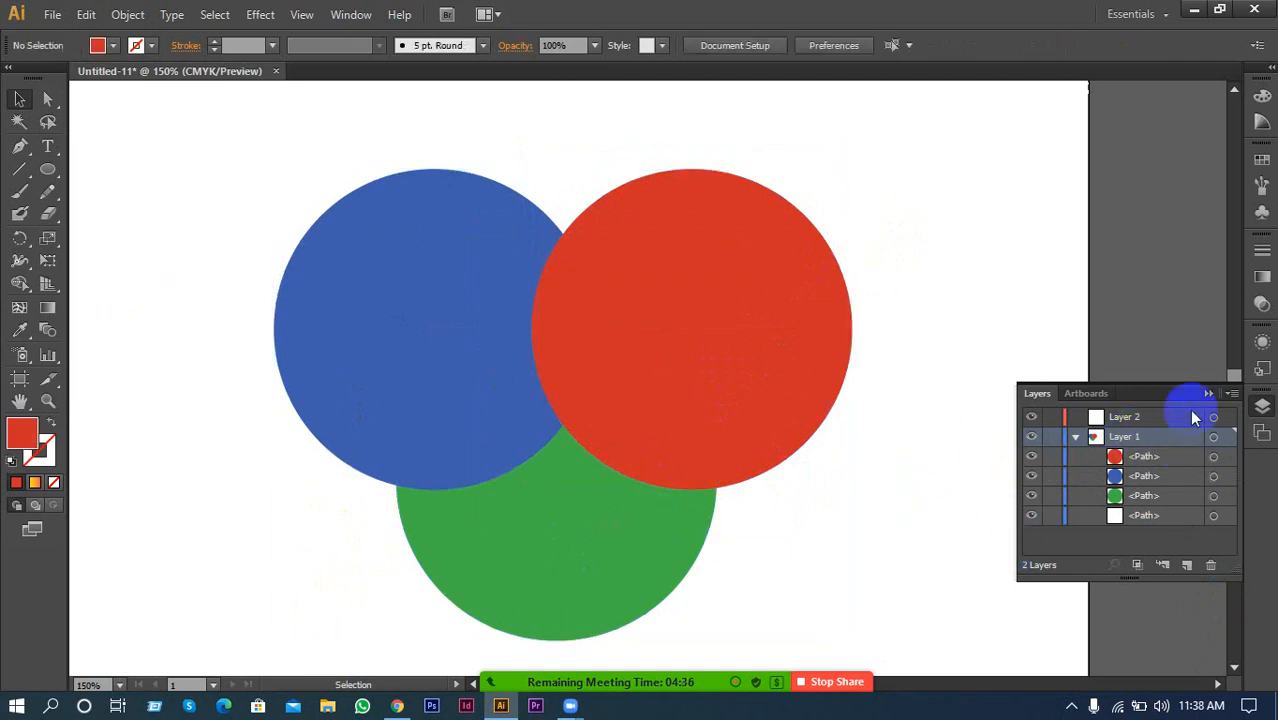
left_click(1205, 394)
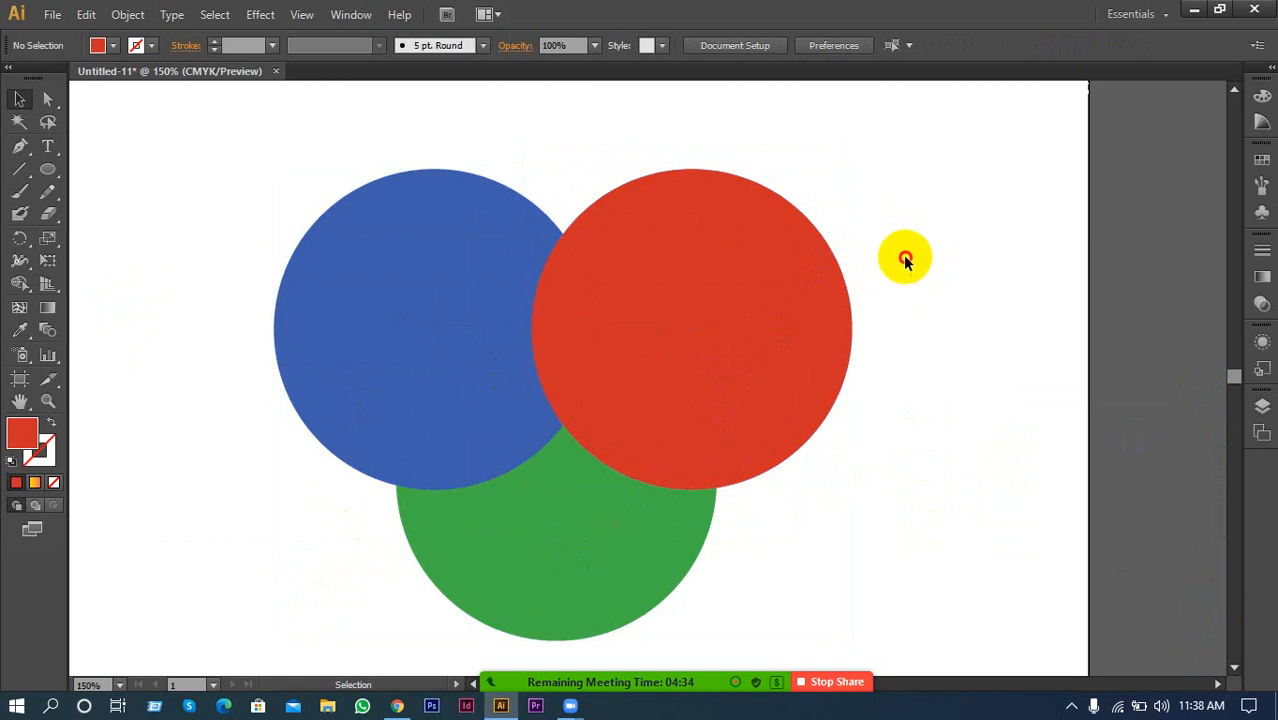
left_click_drag(904, 257, 337, 640)
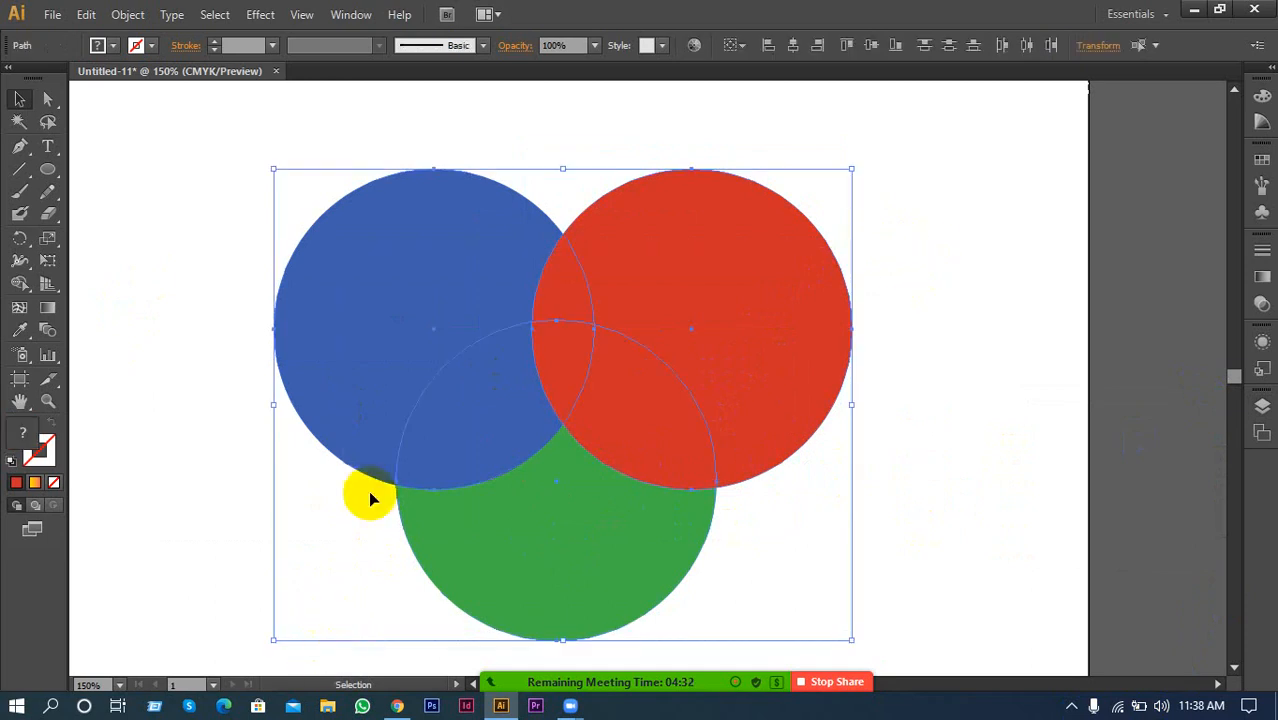
left_click(233, 245)
left_click_drag(233, 245, 707, 507)
key("Delete")
key("ctrl+minus")
key("ctrl+minus")
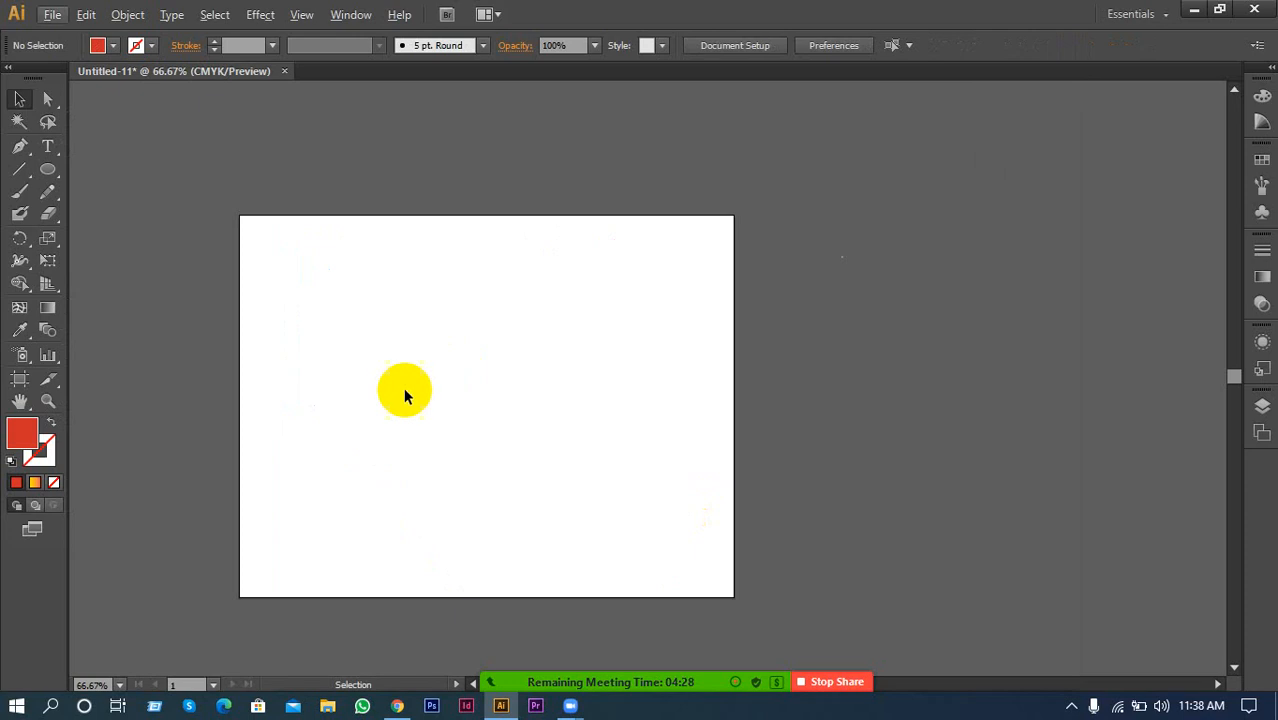
left_click_drag(47, 168, 135, 198)
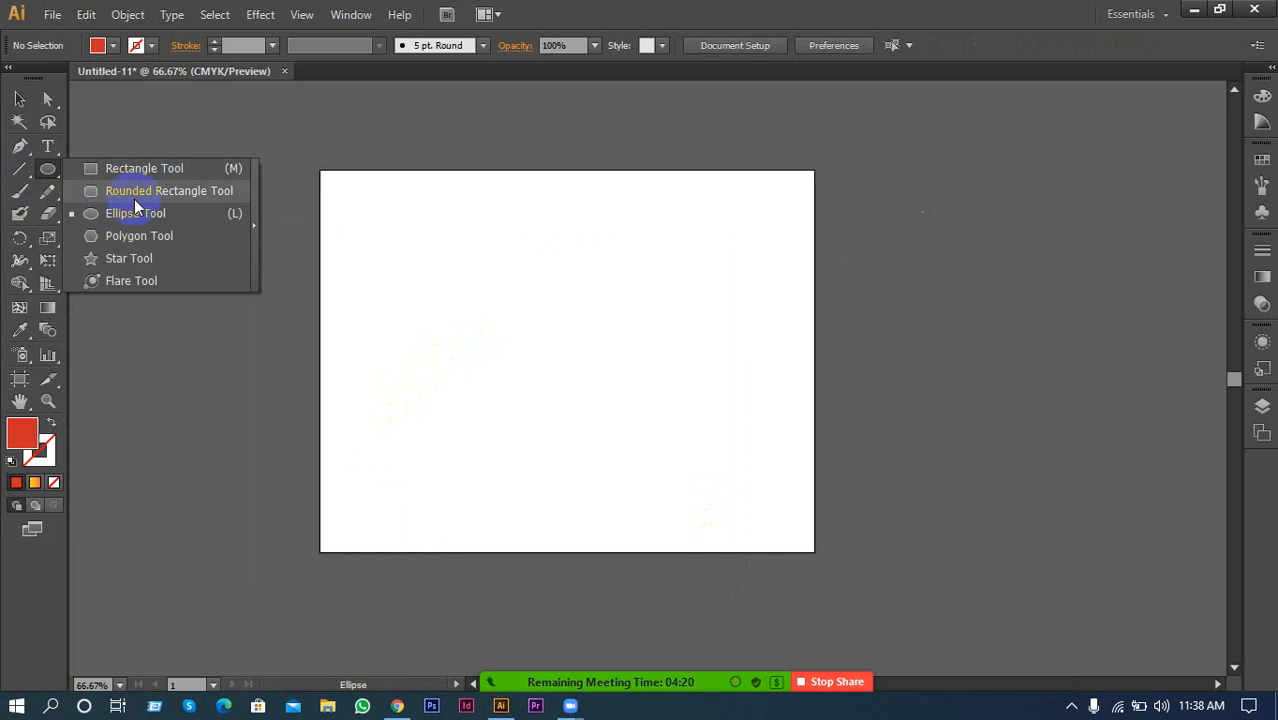
left_click_drag(135, 205, 400, 354)
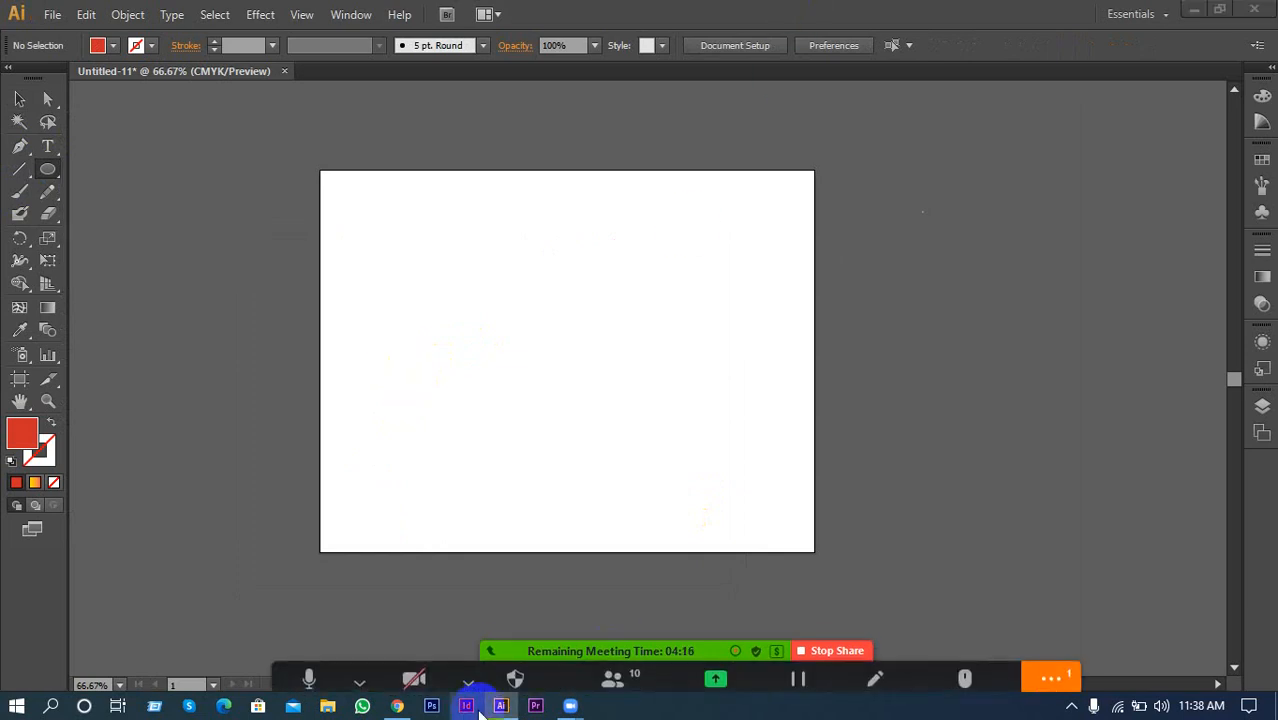
left_click(397, 706)
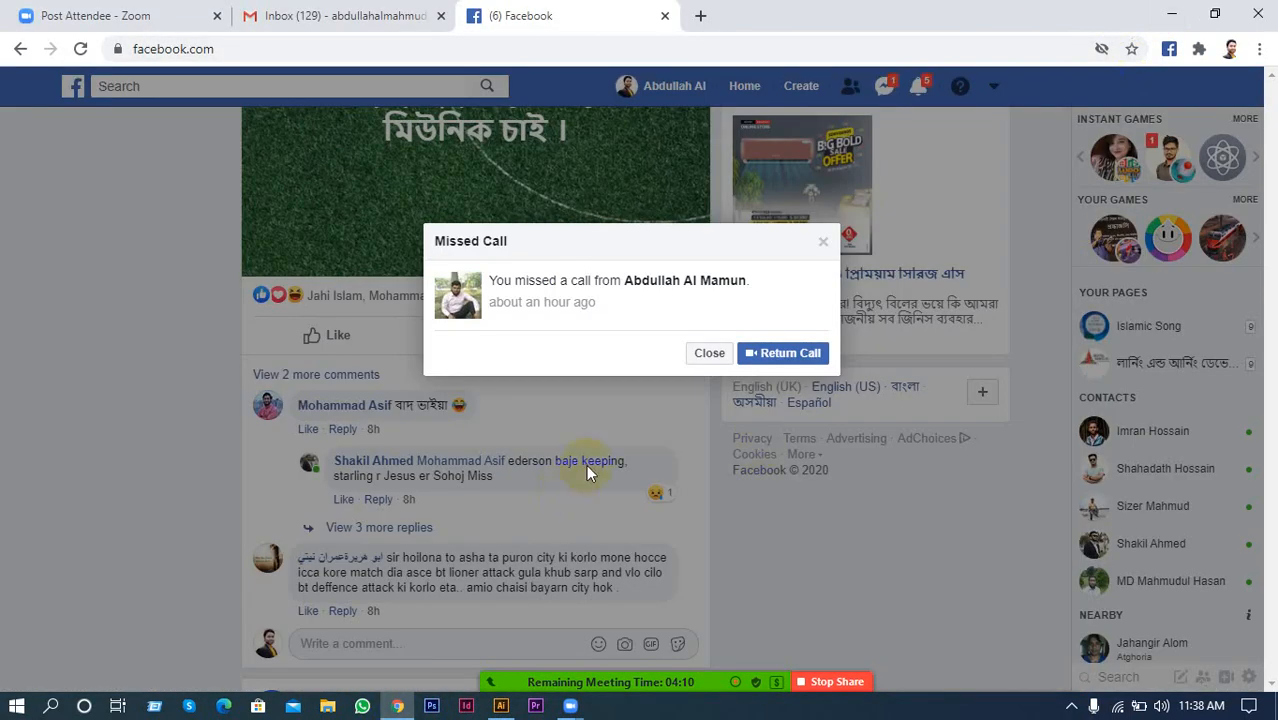
left_click(709, 352)
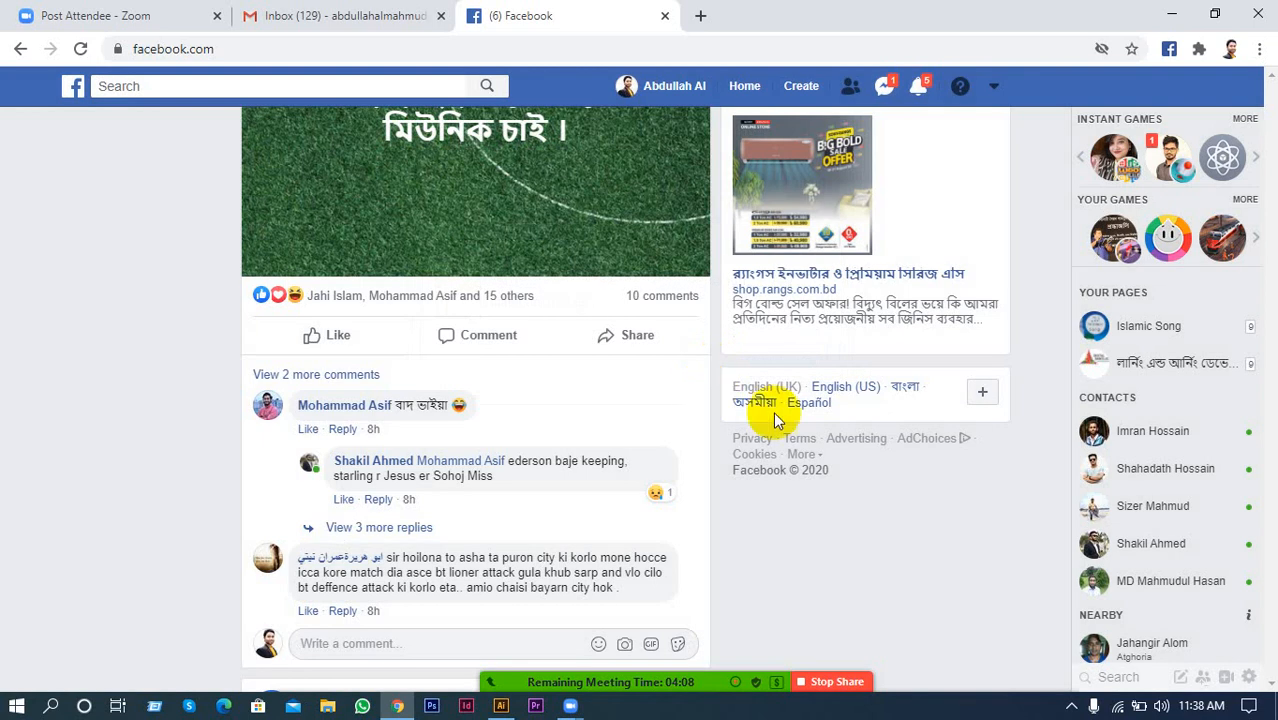
scroll(787, 431, "up", 2)
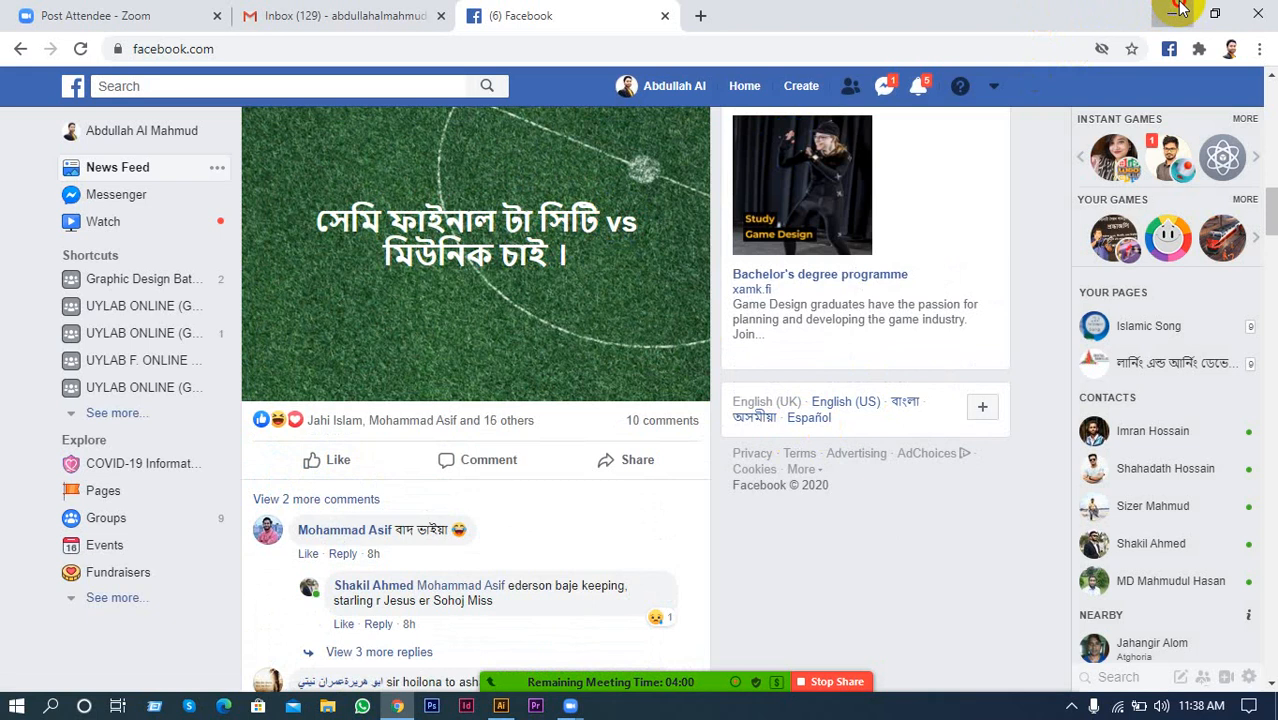
left_click(1180, 10)
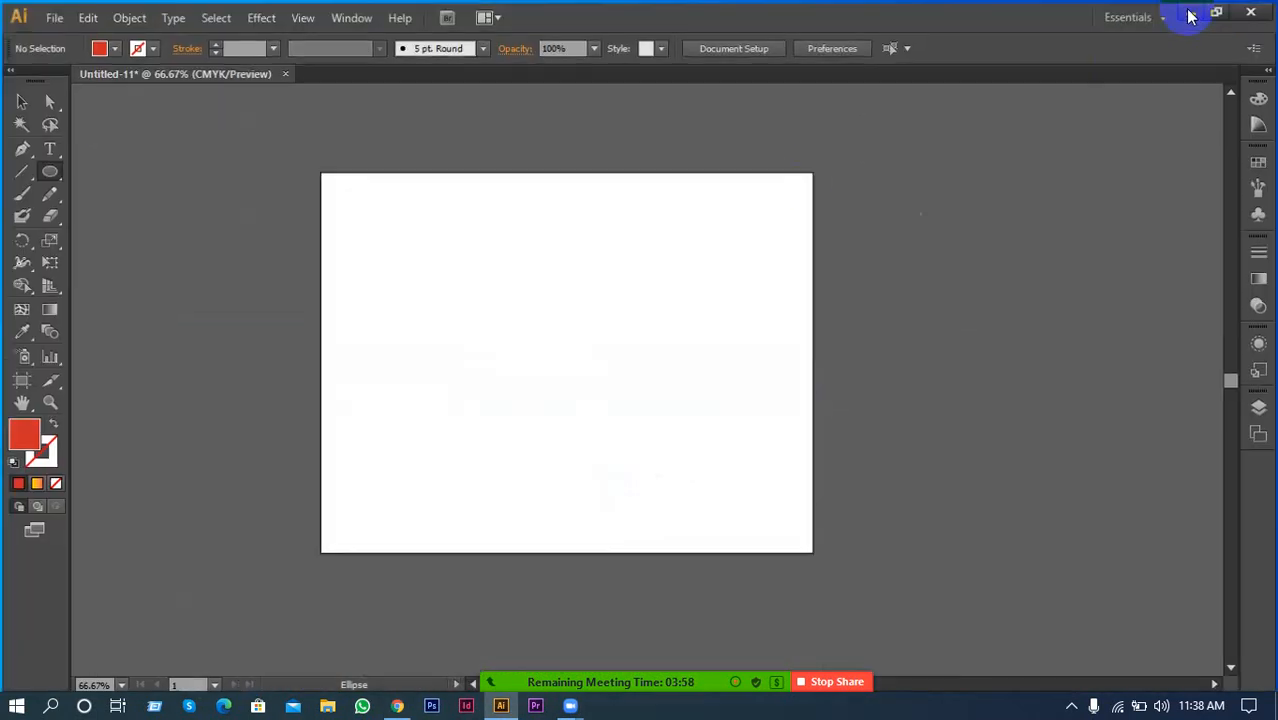
Switch to File Explorer and open the Ai Sample Work folder in Class Image, Class (19) on the Software (H:) drive
left_click(1189, 15)
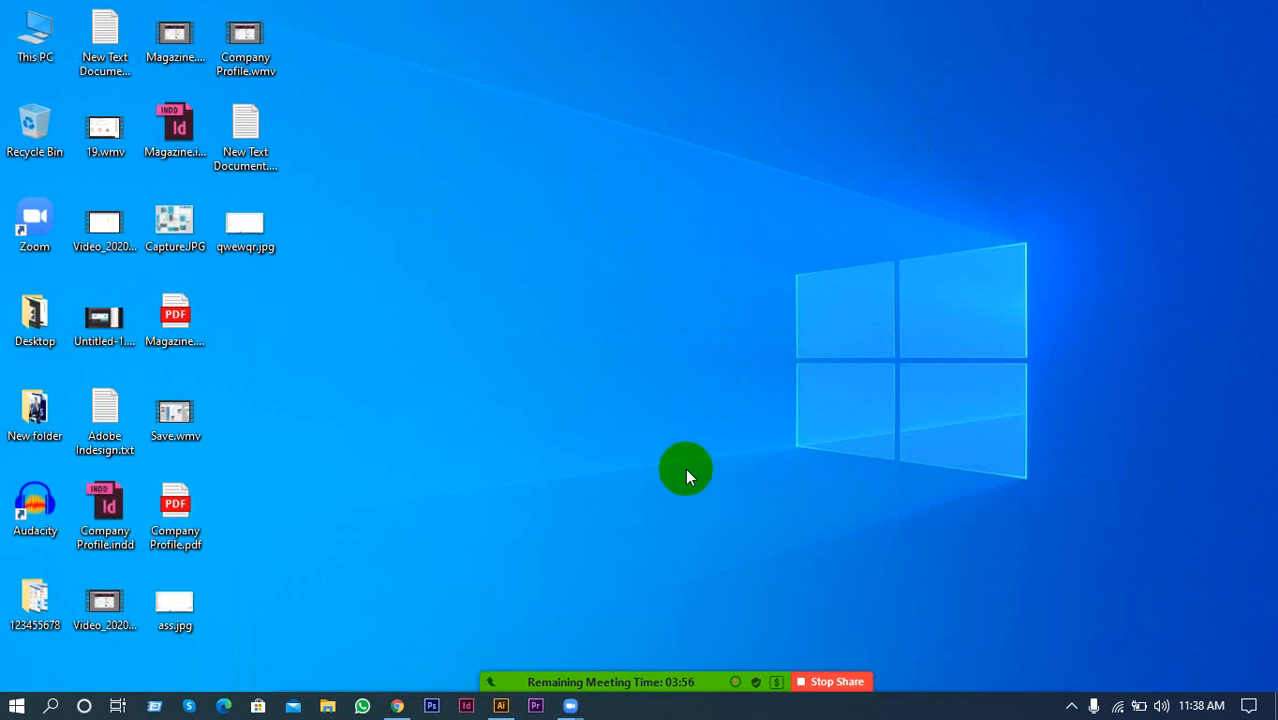
key("super+e")
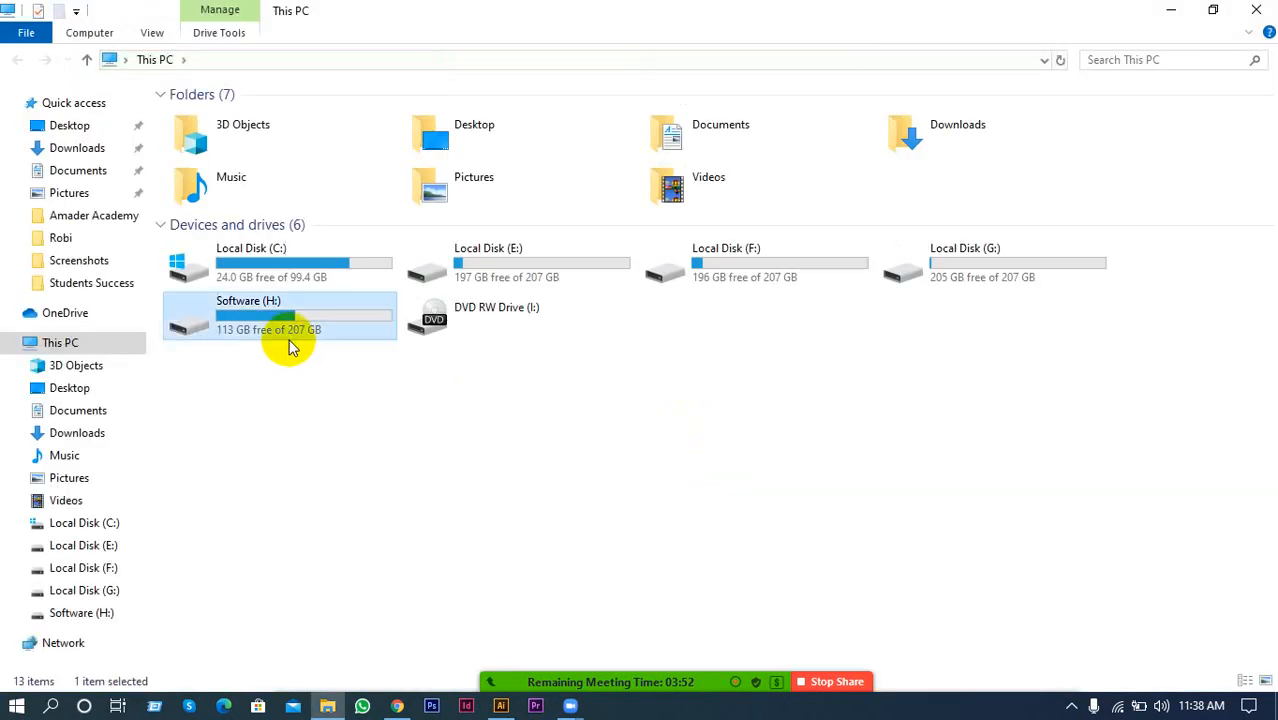
double_click(294, 343)
double_click(428, 152)
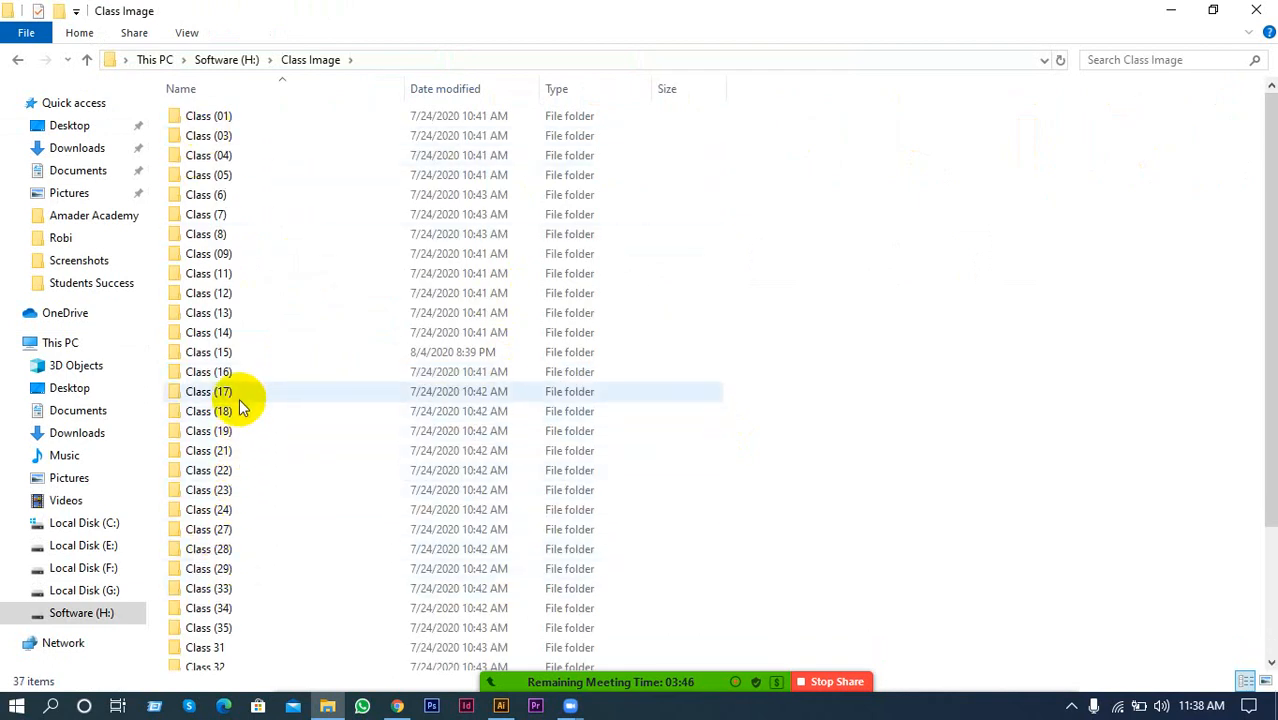
double_click(221, 430)
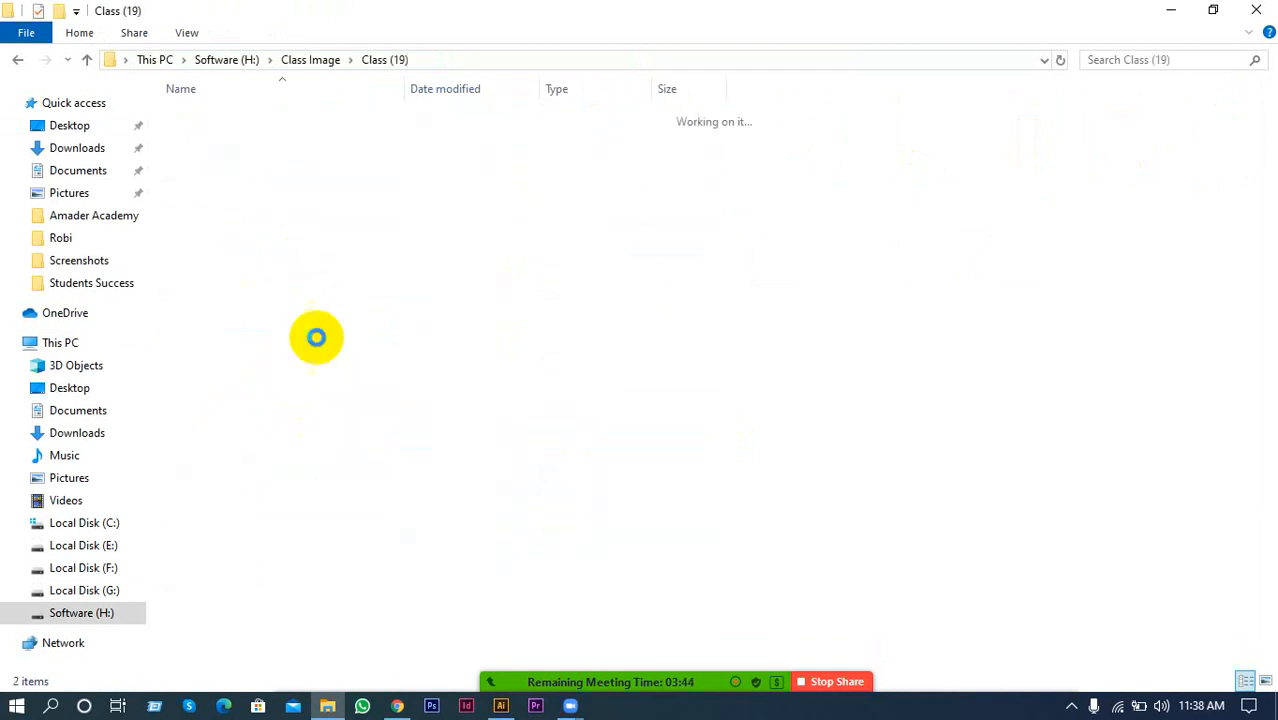
double_click(213, 135)
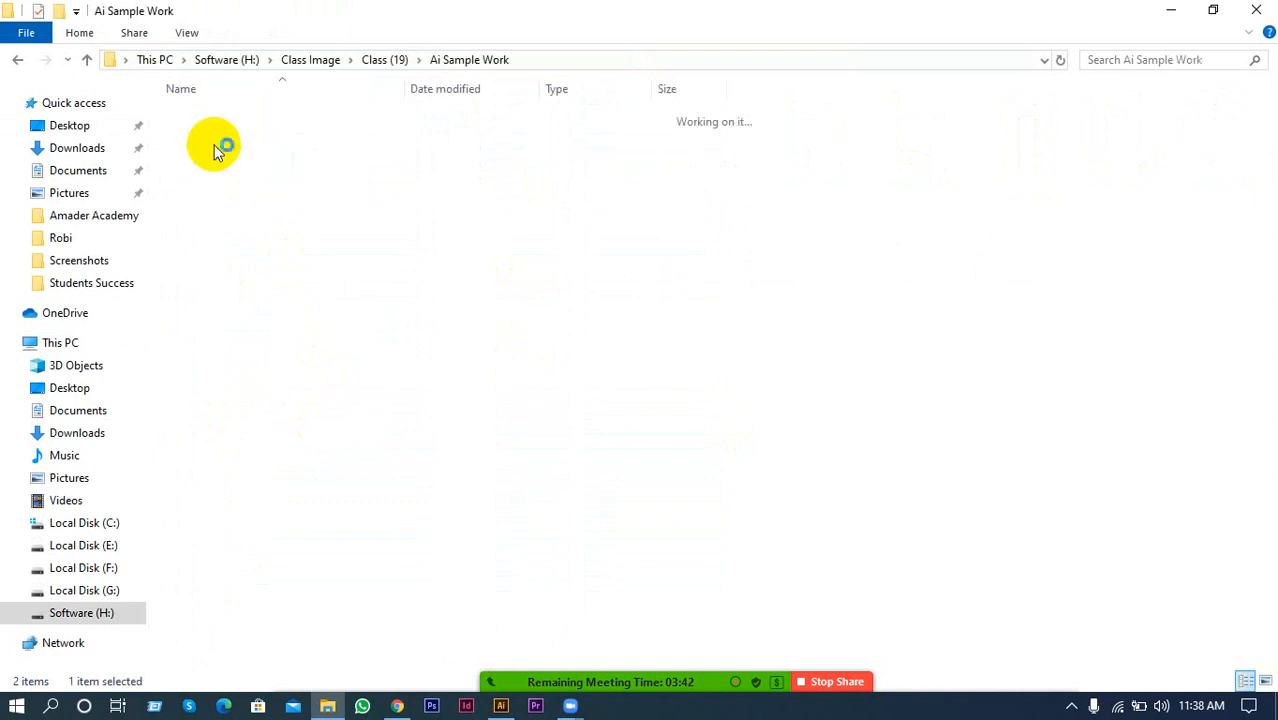
View the sample images in full screen, from 01_Preview.jpg through to the owl studio logo
left_click(251, 163)
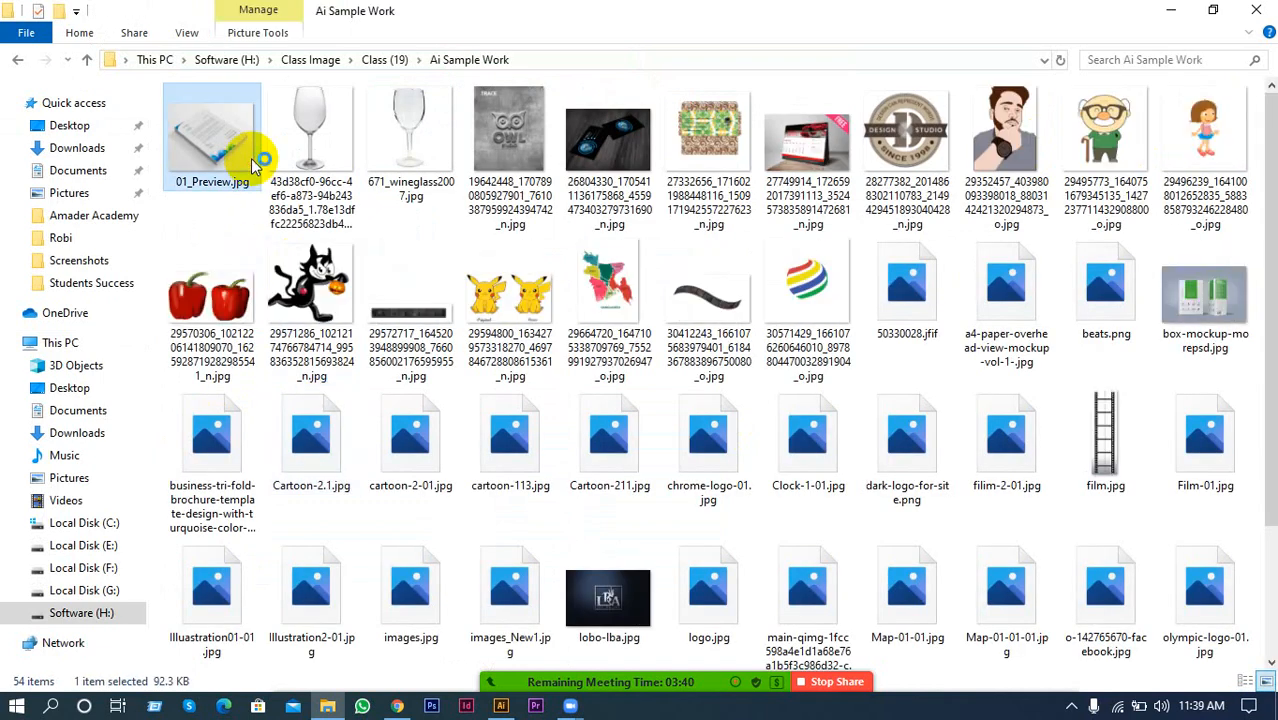
double_click(767, 617)
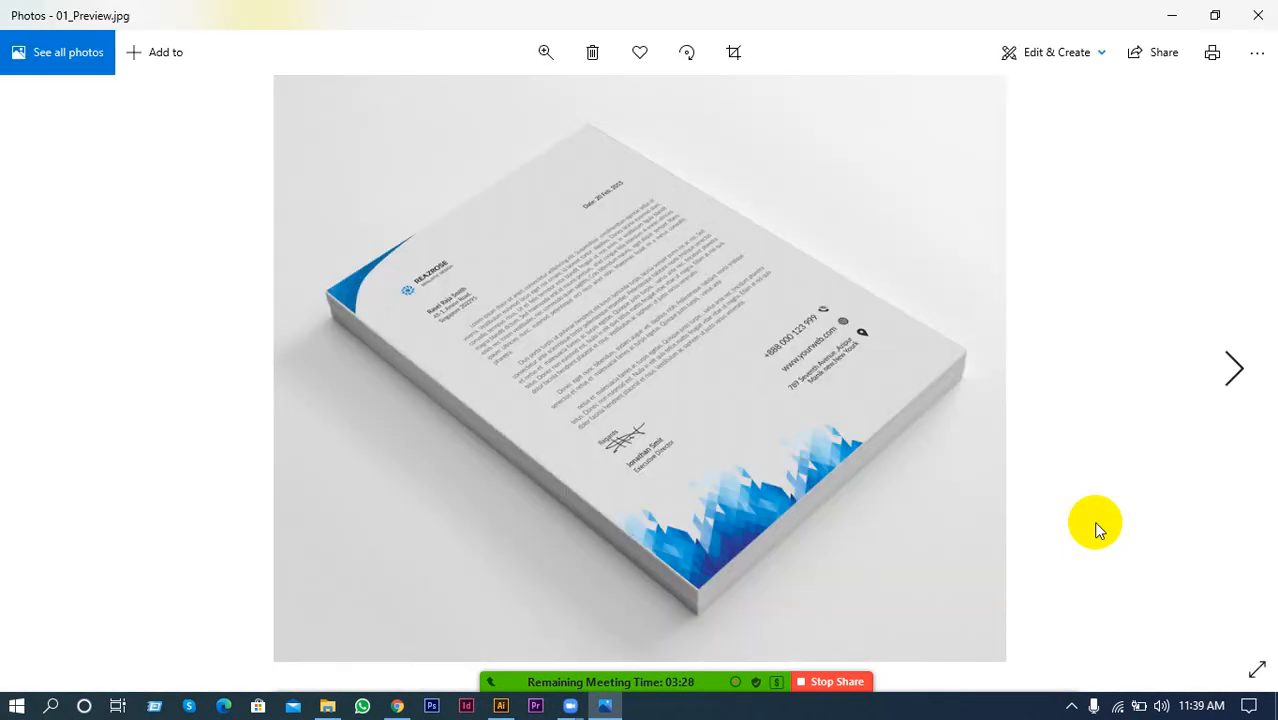
left_click(1256, 670)
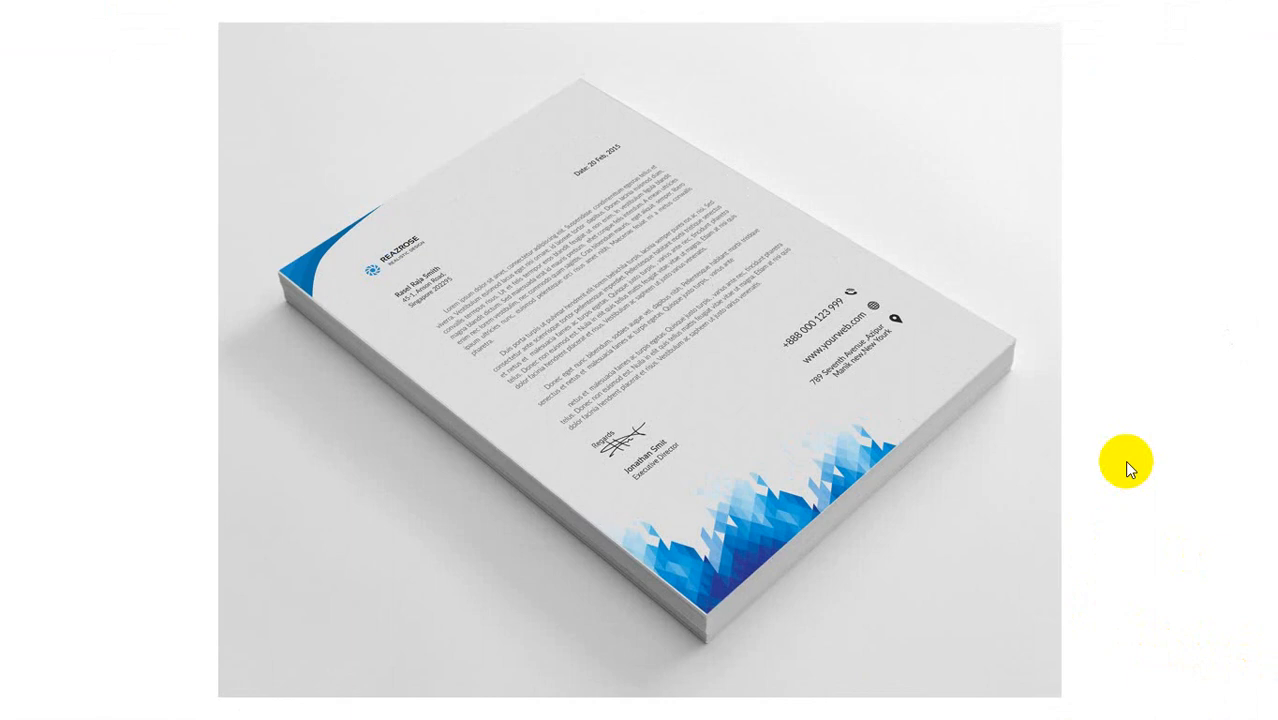
key("Right")
key("Right")
key("Right")
key("Right")
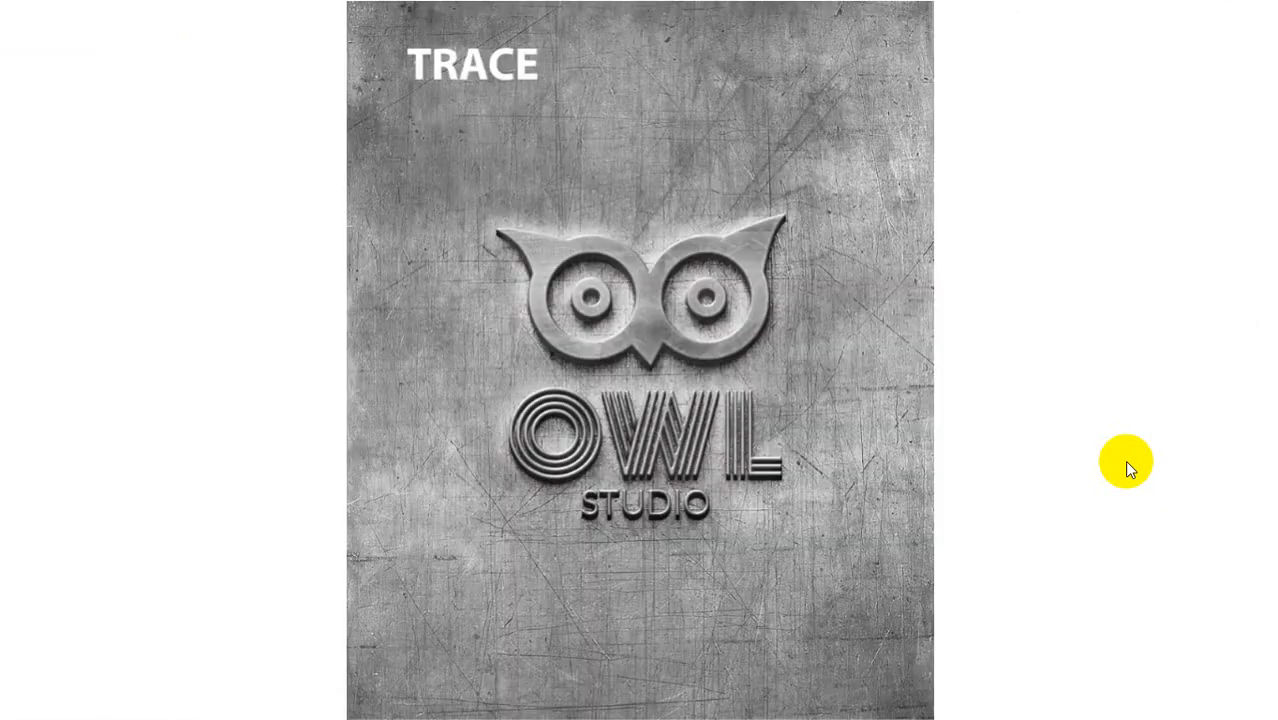
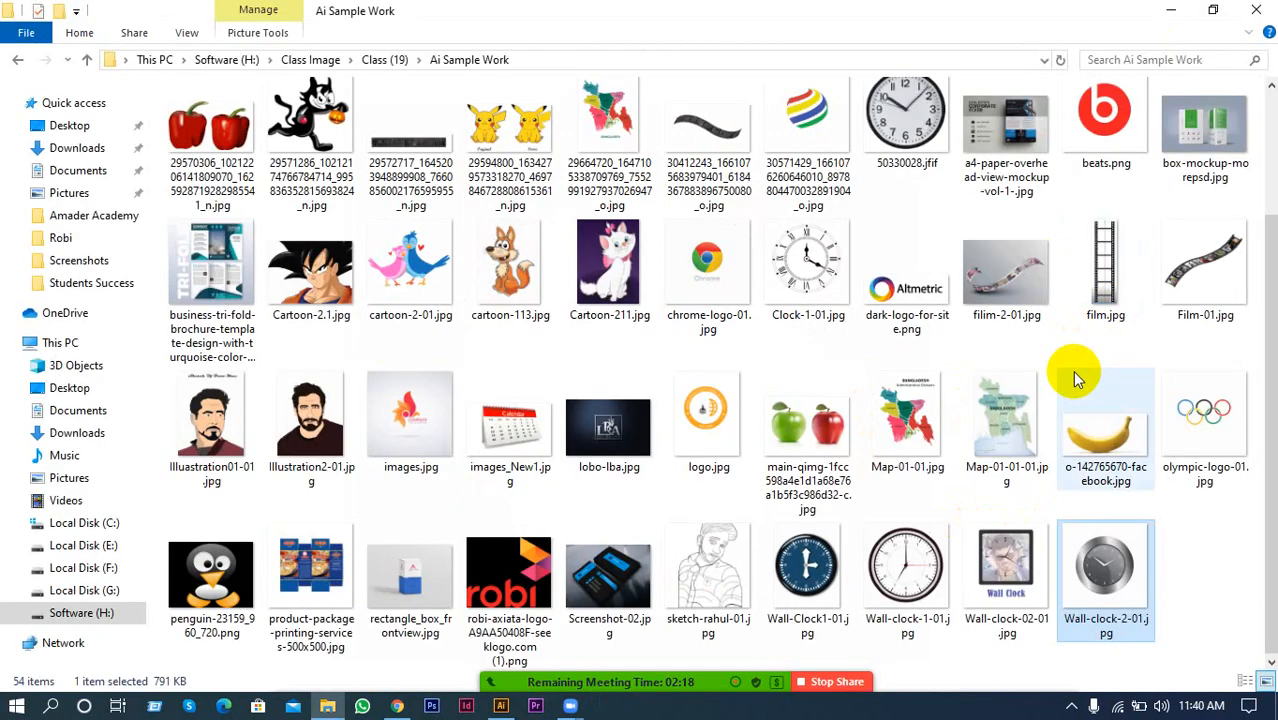
Place penguin-23159_960_720.png from the sample folder into the Illustrator document and undo the stray shape drawn over it
scroll(200, 588, "up", 2)
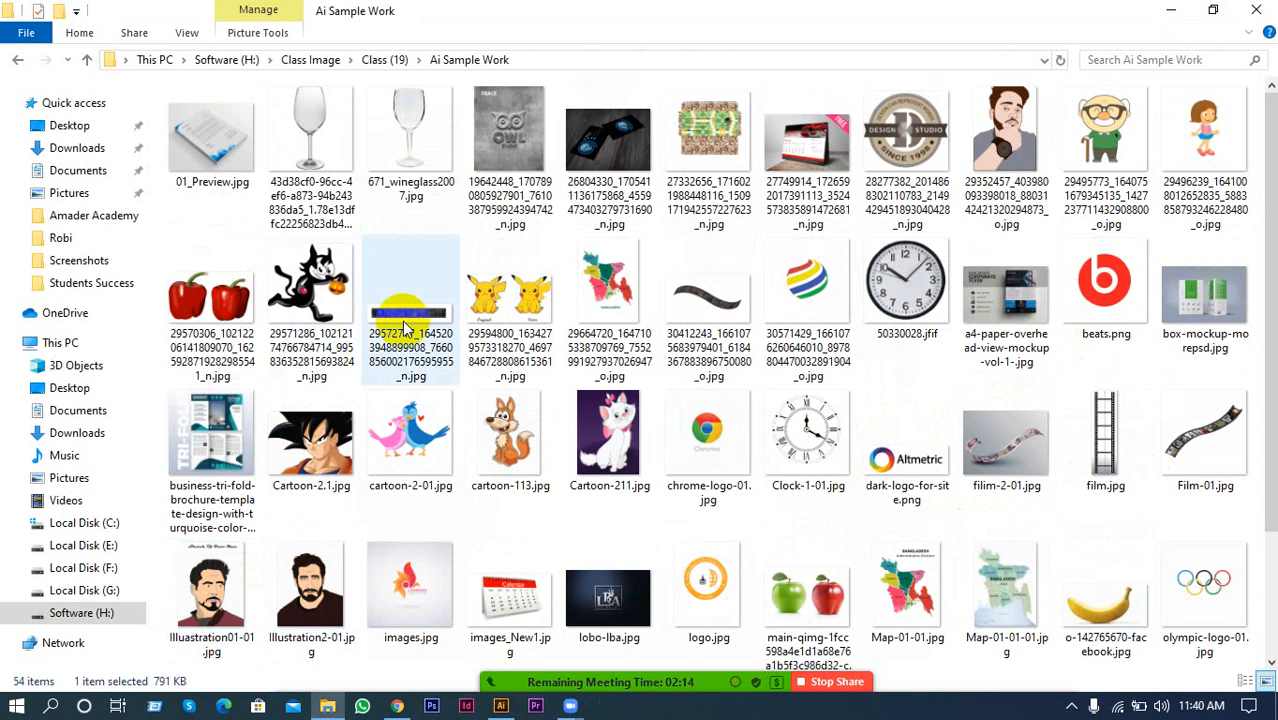
scroll(175, 340, "down", 2)
mouse_move(208, 575)
left_mouse_down()
mouse_move(440, 560)
mouse_move(412, 680)
mouse_move(507, 710)
mouse_move(530, 550)
mouse_move(596, 412)
mouse_move(607, 350)
left_mouse_up()
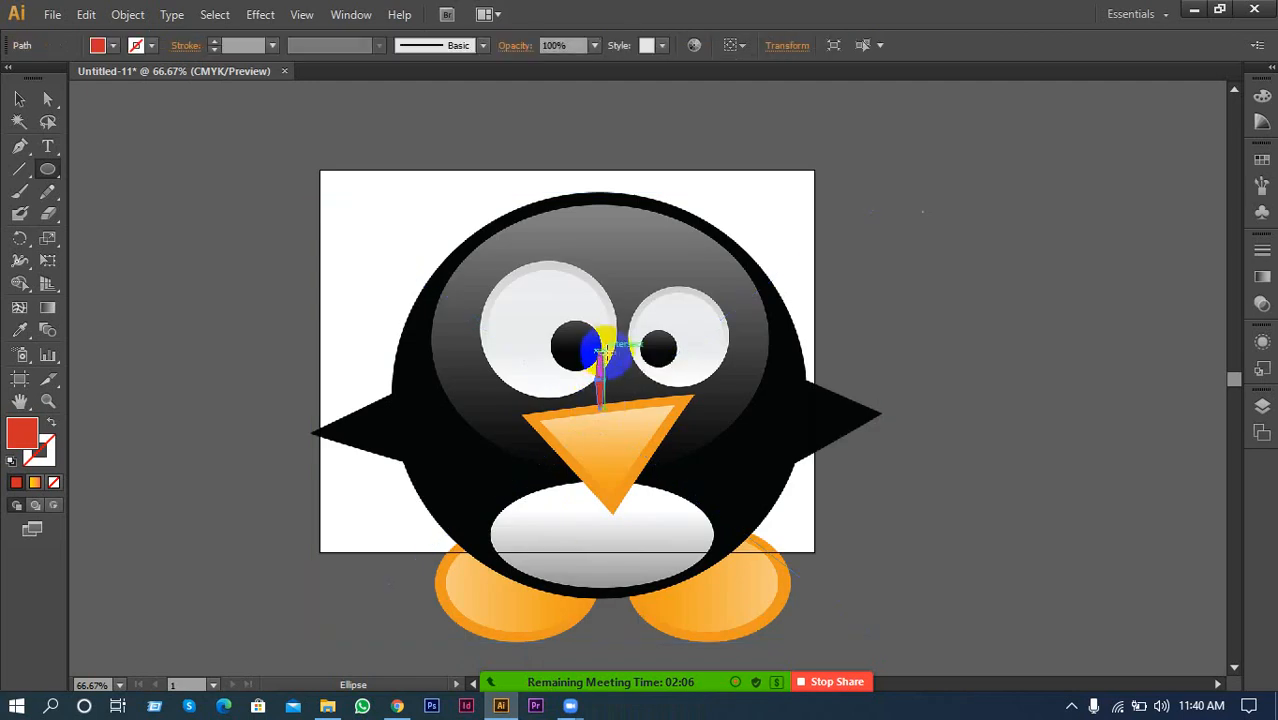
key("ctrl+z")
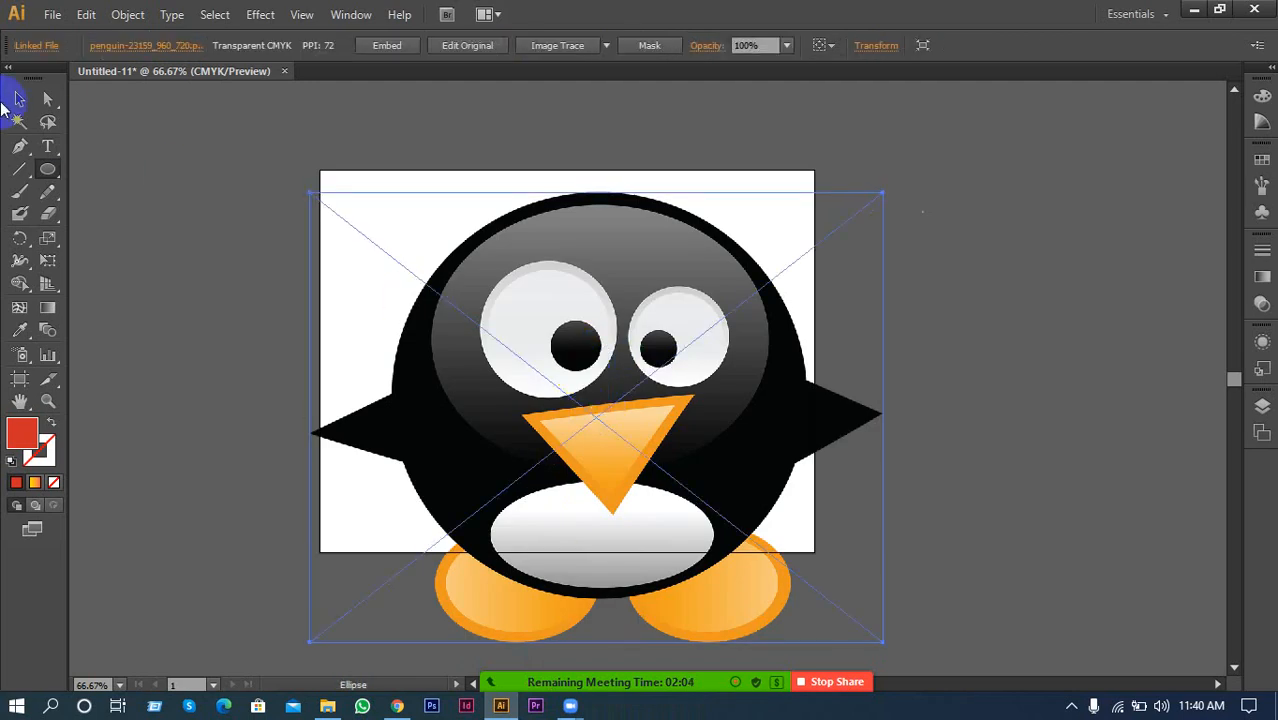
Scale the penguin image down proportionally to about half its size and move it to the middle of the artboard
left_click(19, 99)
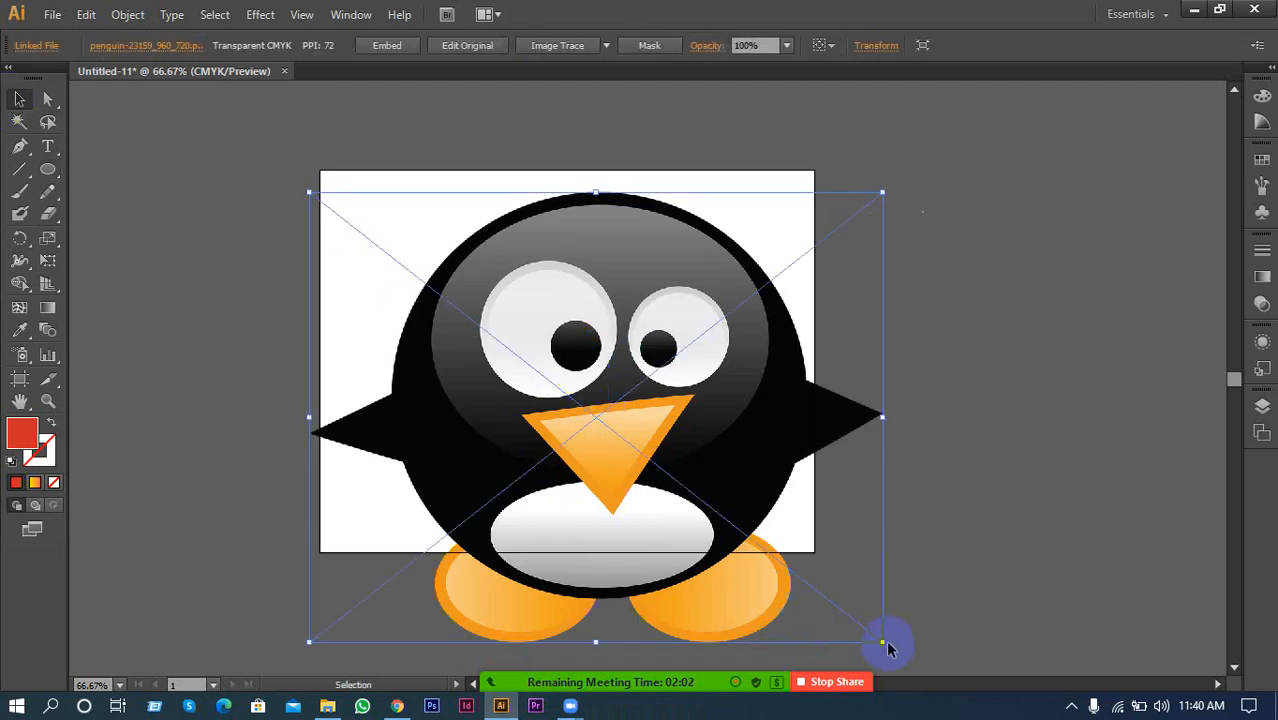
left_click_drag(883, 643, 742, 548)
left_click_drag(643, 424, 620, 360)
scroll(595, 402, "up", 1)
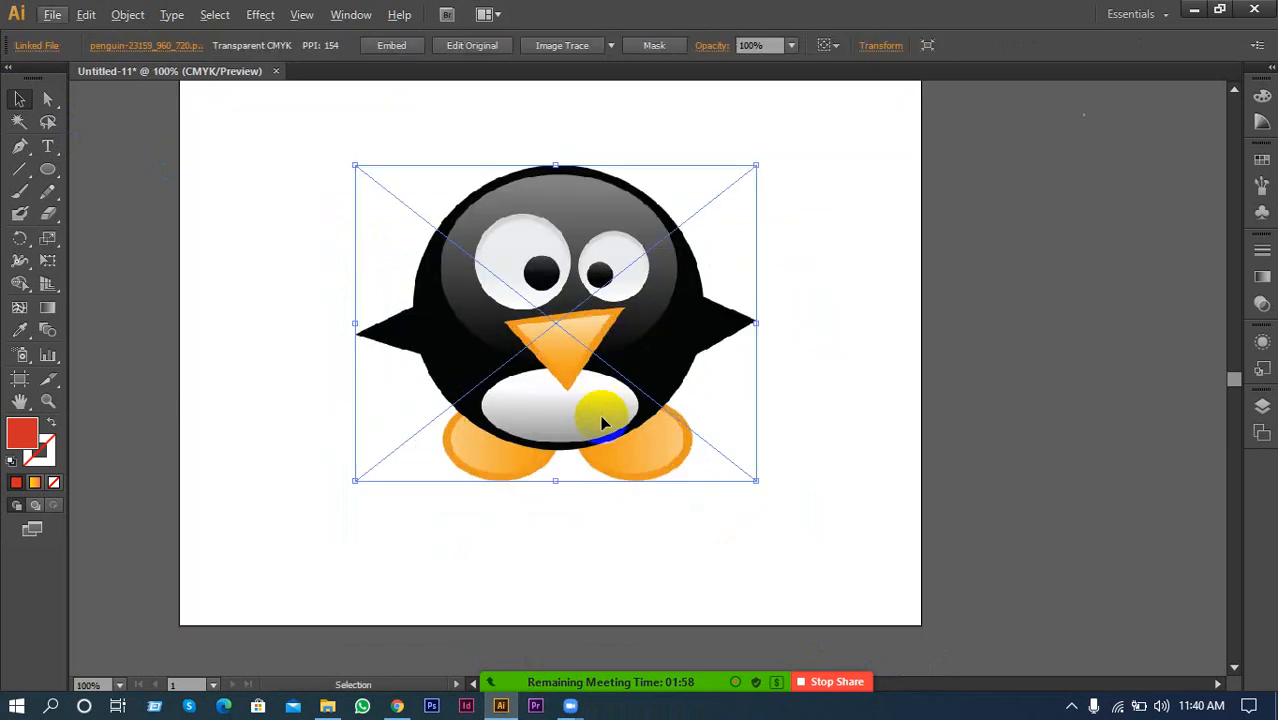
Embed the linked penguin image in the document
left_click(305, 271)
left_click(541, 378)
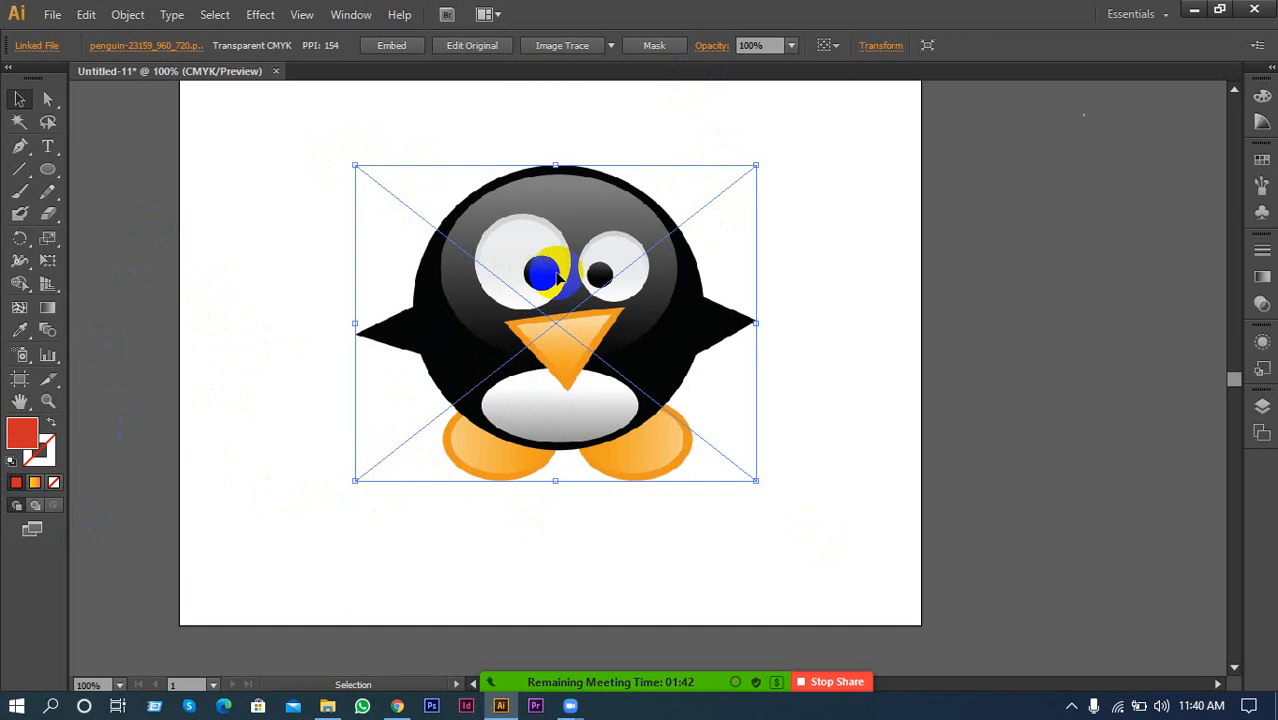
left_click(405, 46)
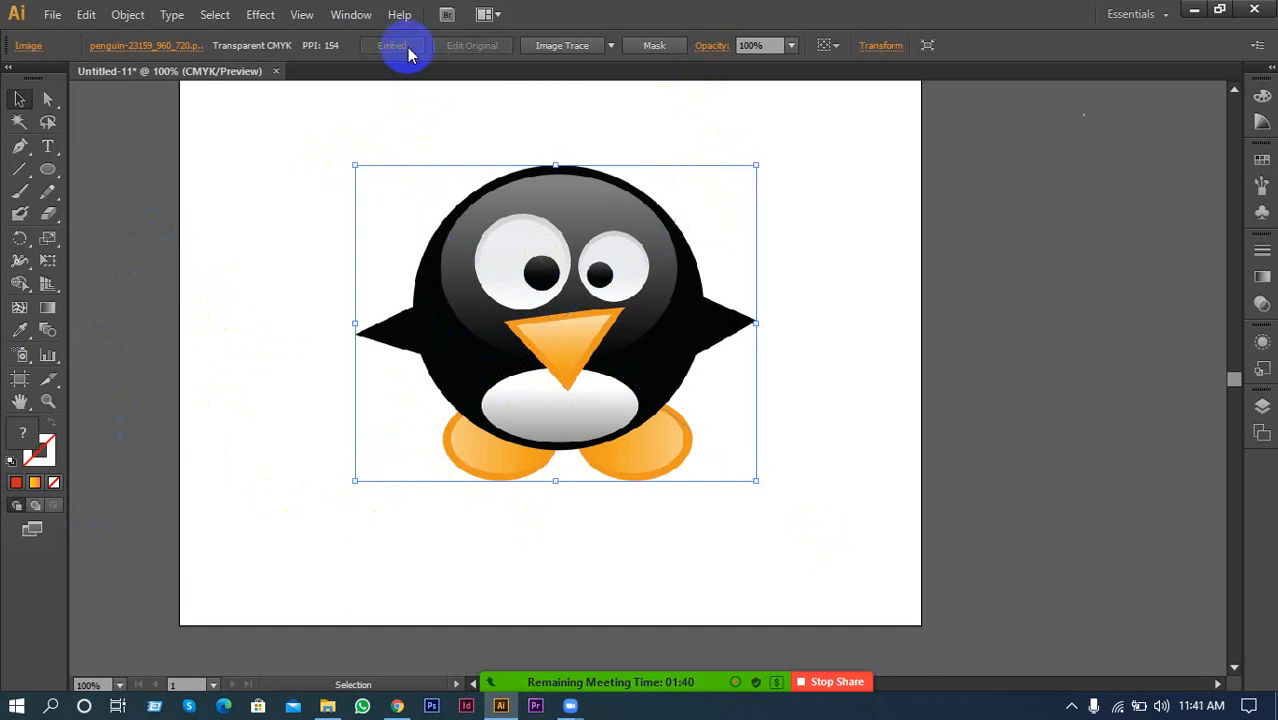
left_click(399, 108)
left_click(495, 207)
left_click(502, 313)
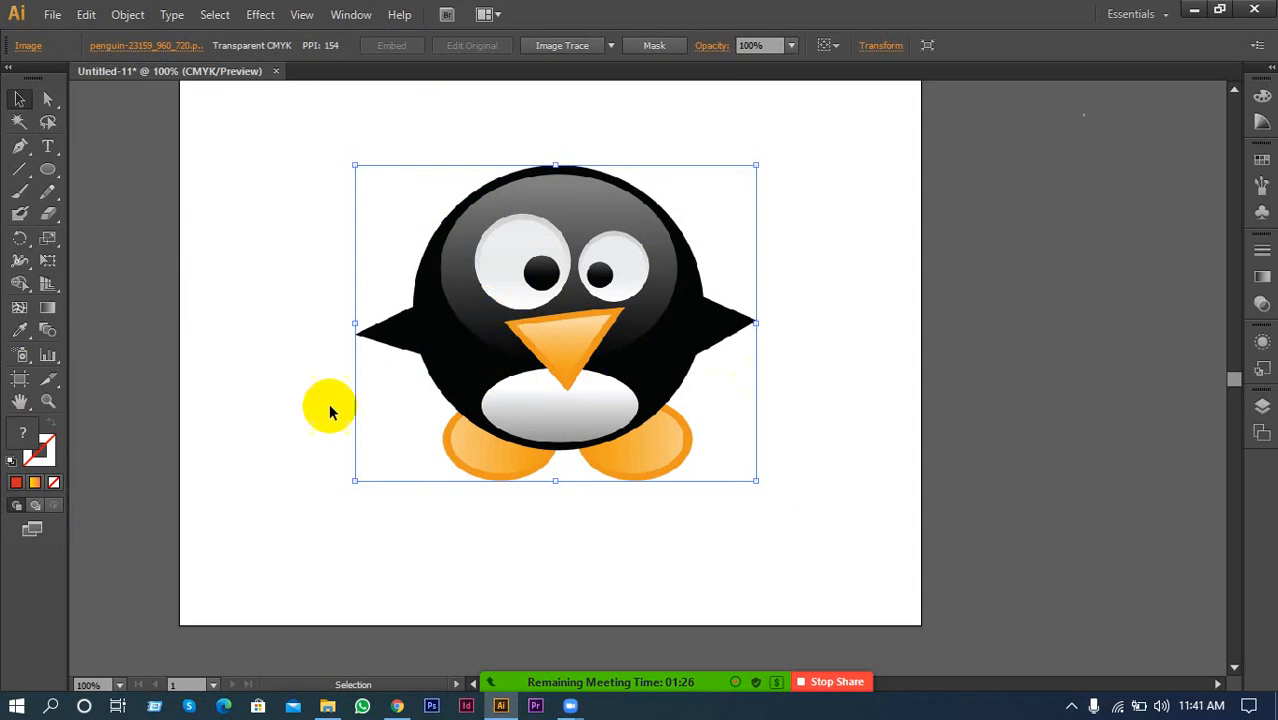
left_click(492, 401)
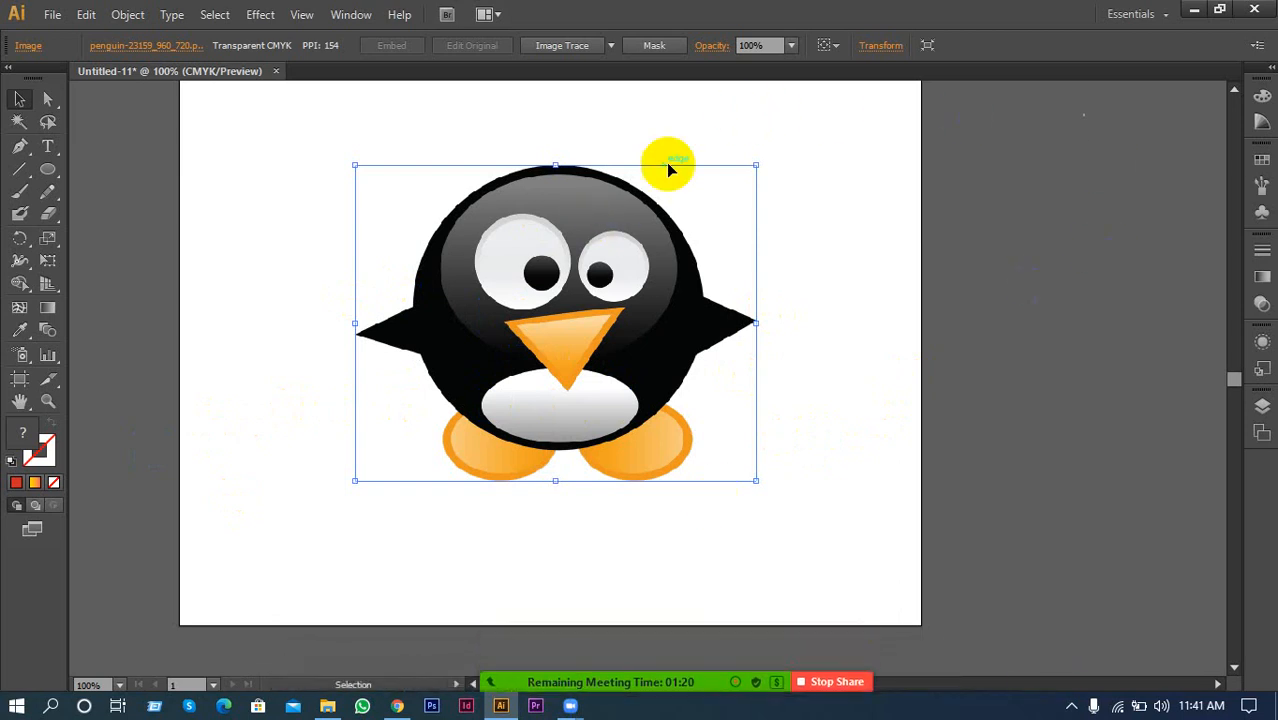
left_click(600, 272)
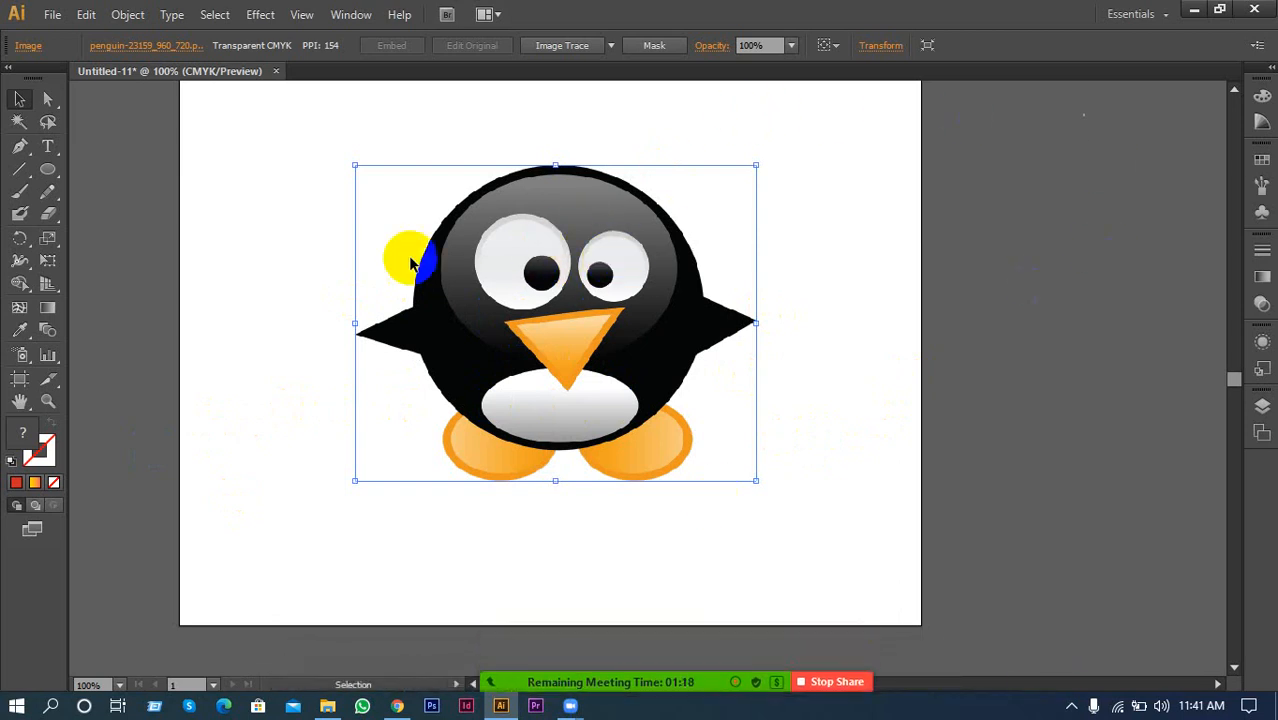
left_click(287, 333)
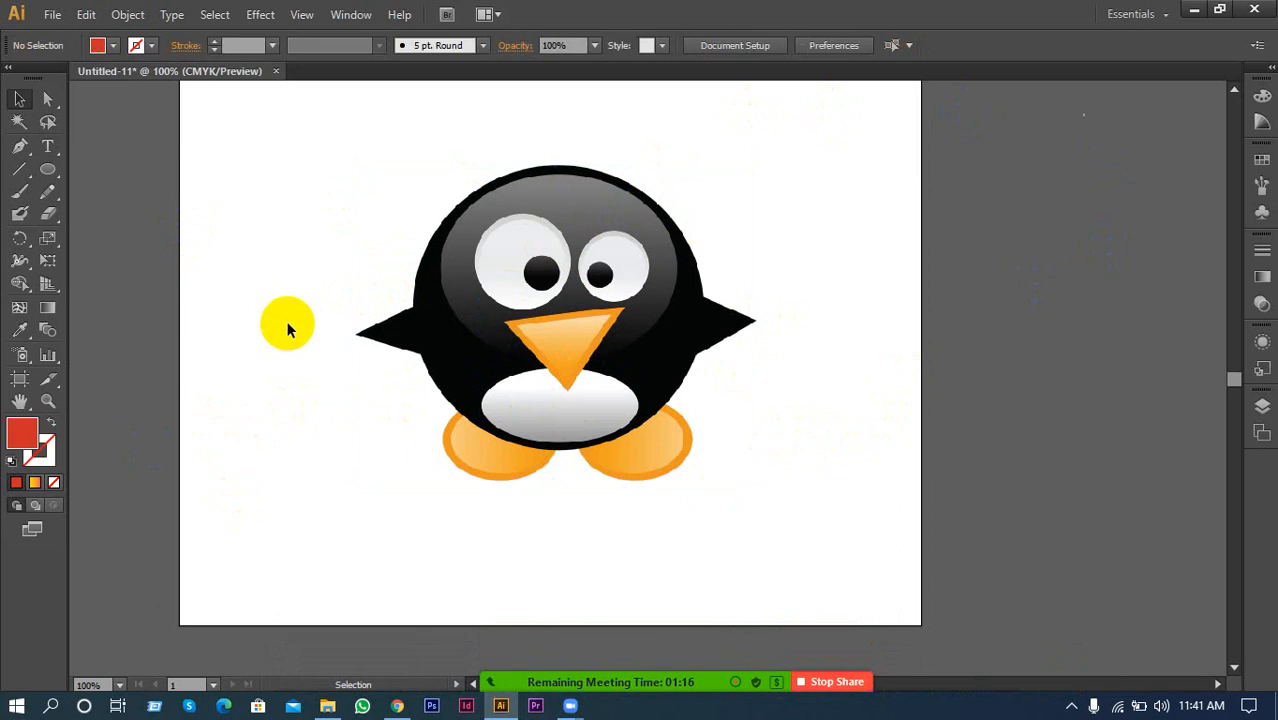
left_click(430, 311)
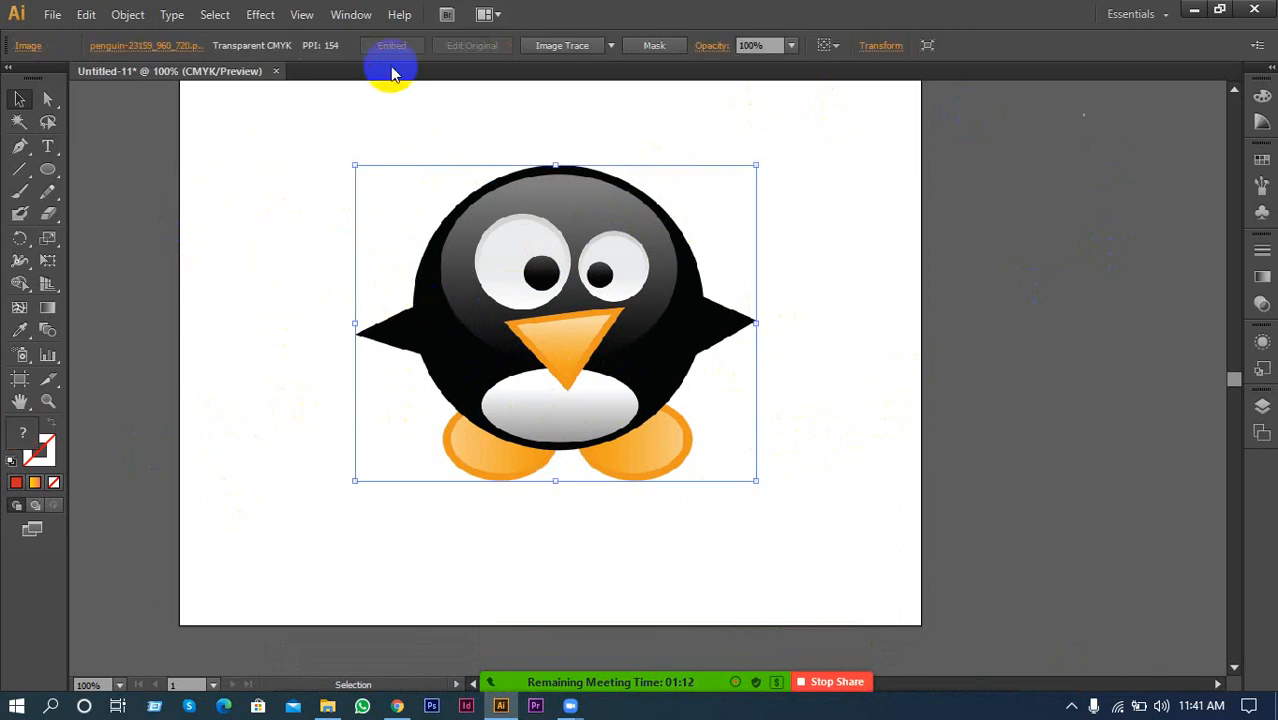
left_click(328, 190)
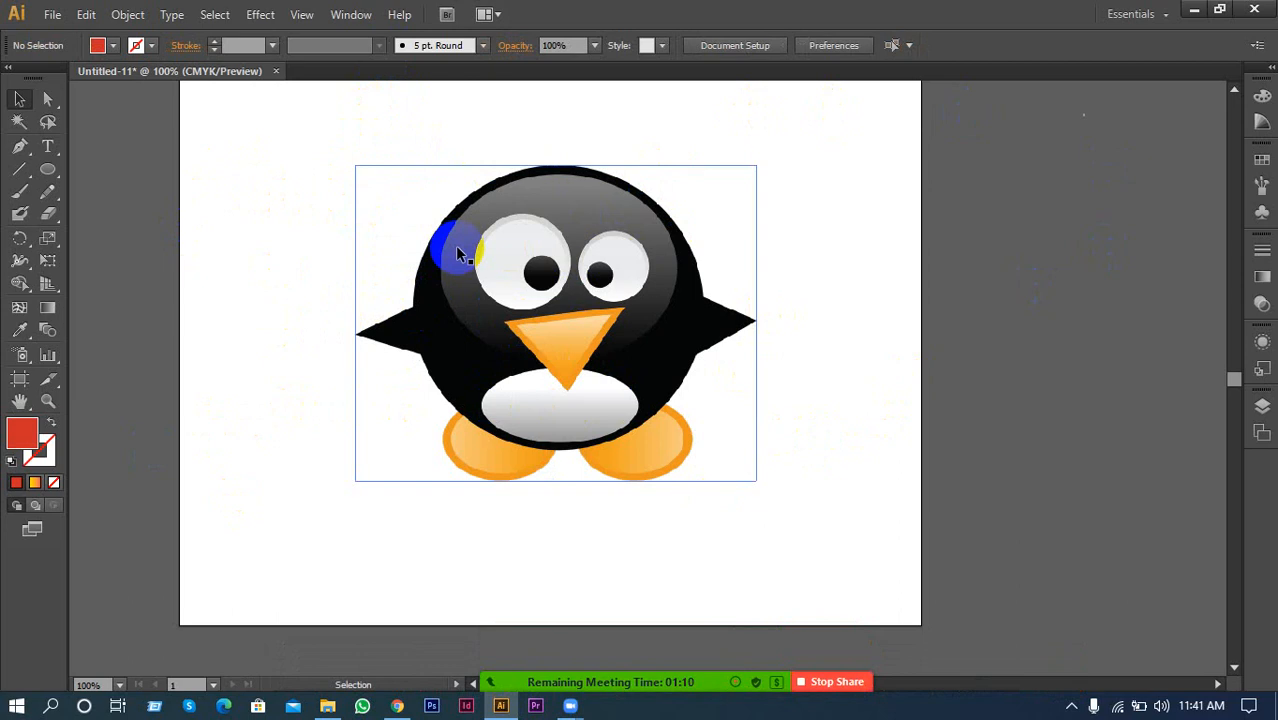
left_click(457, 254)
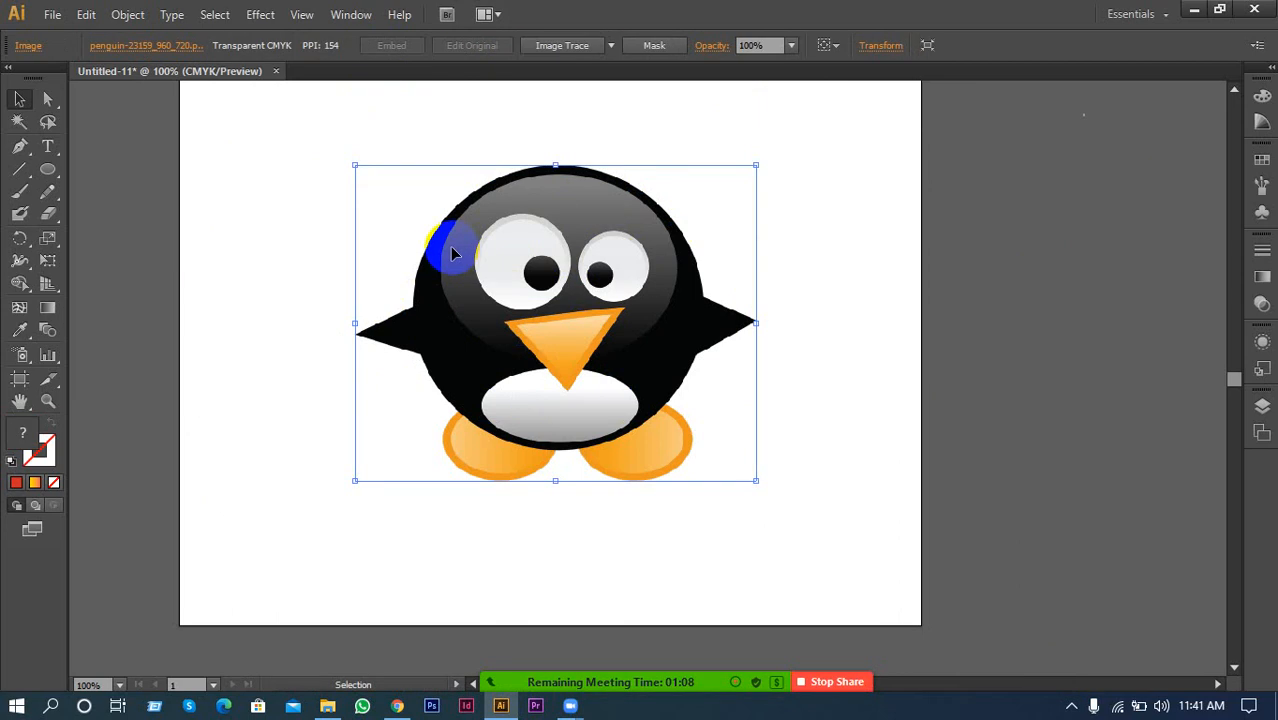
key("ctrl+shift+a")
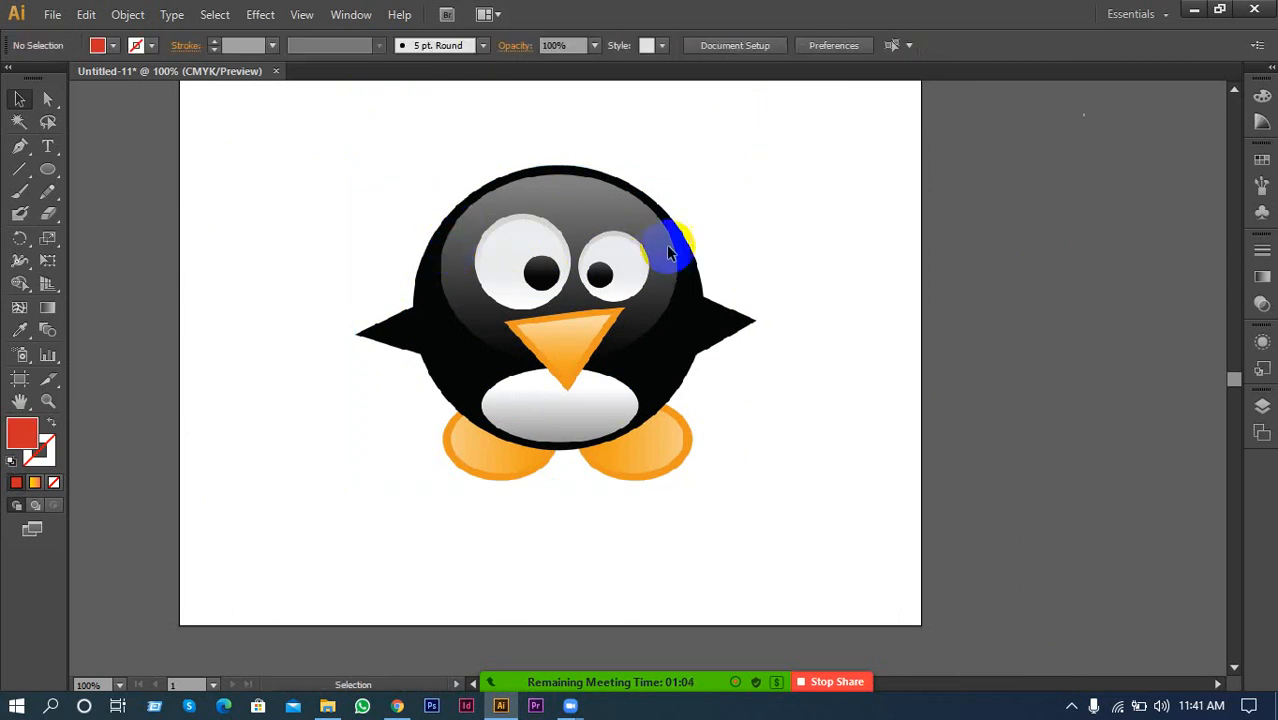
Swap the fill and stroke to get no fill with a red outline, and trace the penguin's round body with an ellipse
scroll(565, 198, "up", 2)
scroll(565, 198, "down", 1)
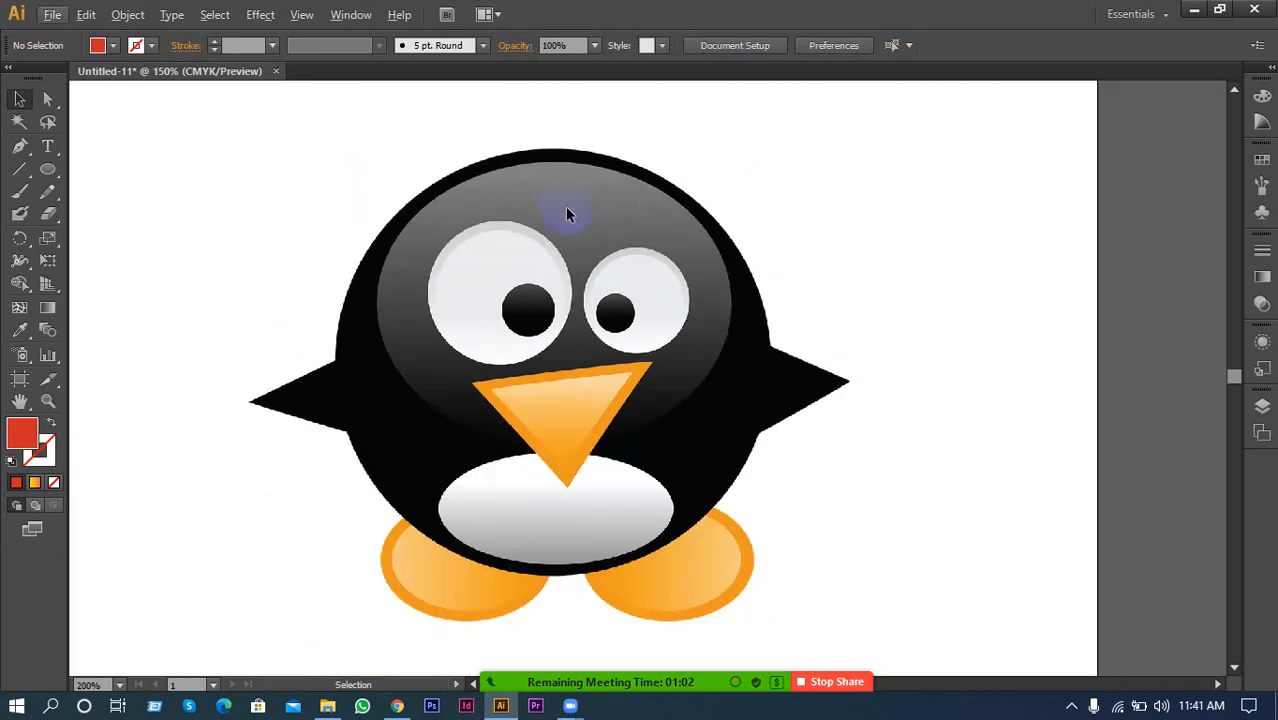
left_click(49, 424)
left_click(44, 448)
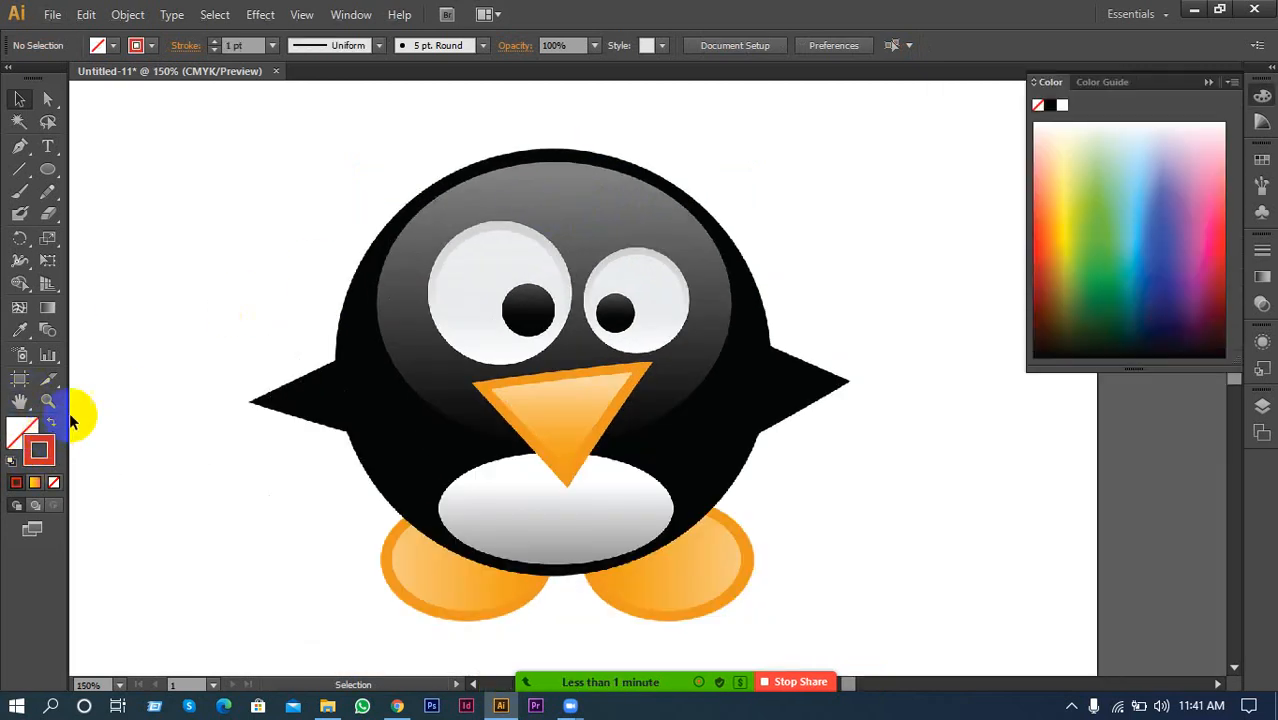
left_click(40, 170)
left_click_drag(420, 195, 769, 579)
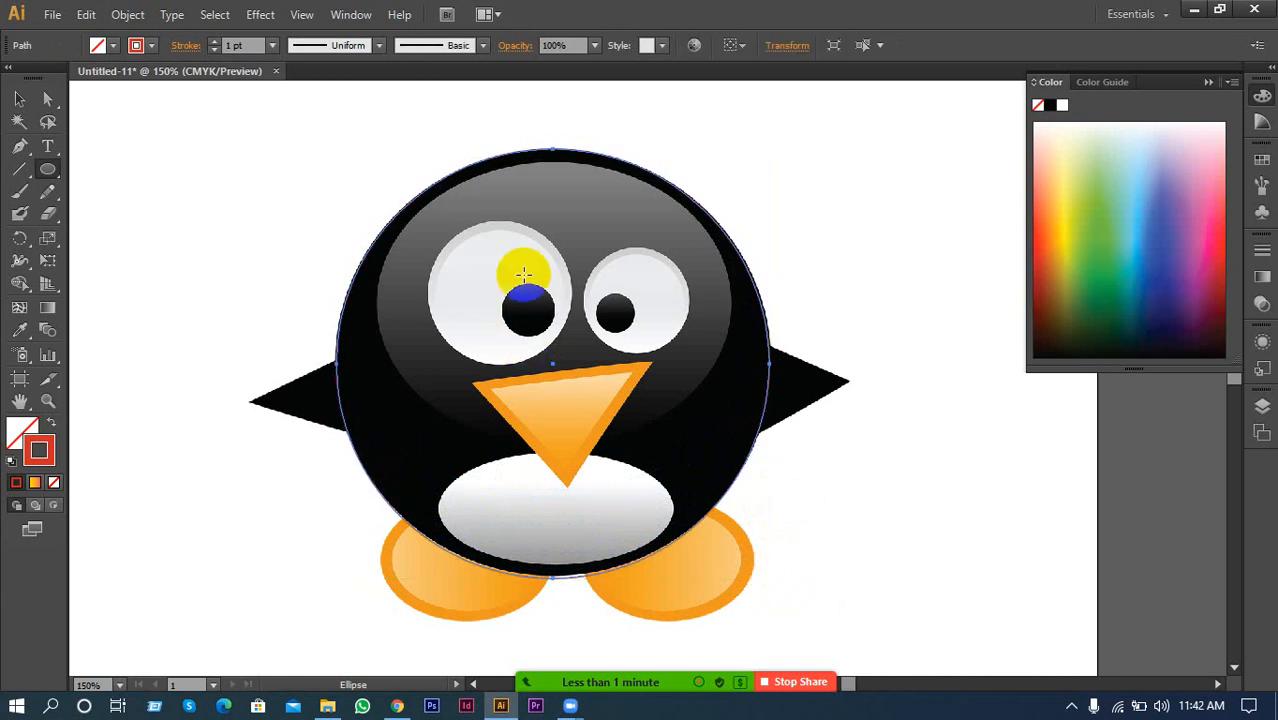
Trace the grey head highlight and the outer and inner circles of the penguin's larger eye with ellipses
left_click_drag(440, 188, 730, 438)
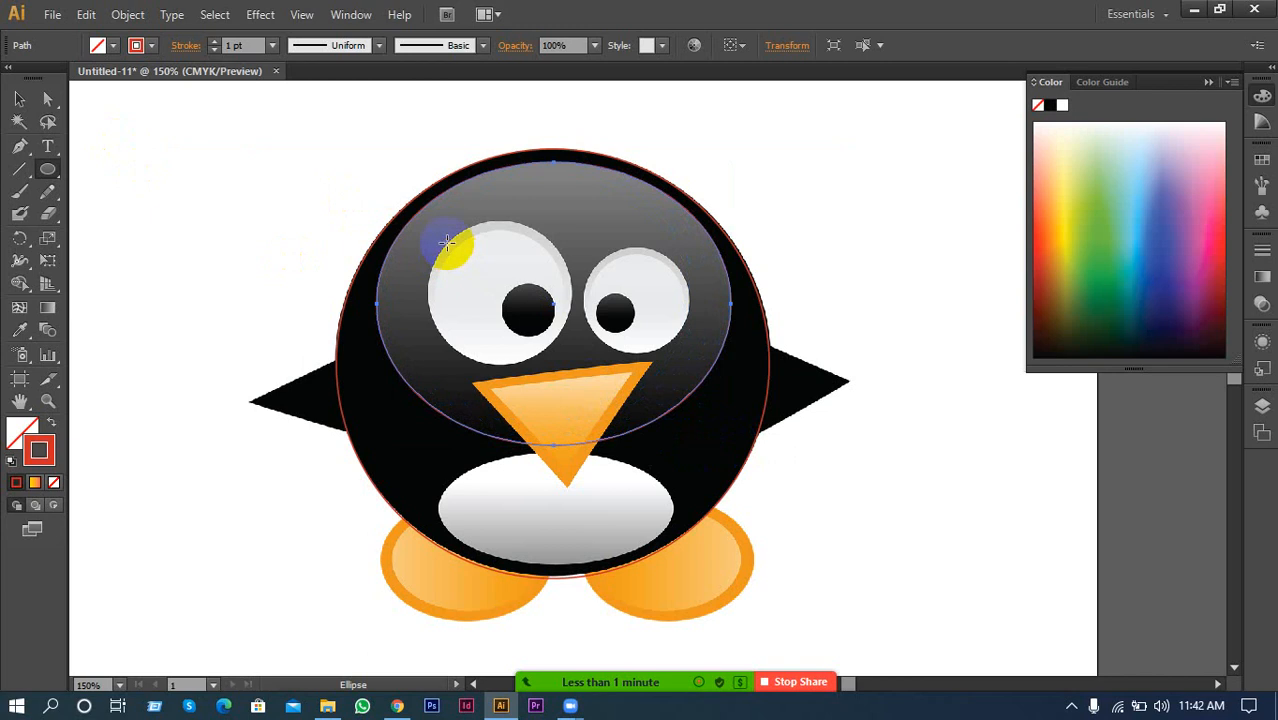
left_click_drag(446, 242, 560, 350)
left_click_drag(460, 242, 567, 358)
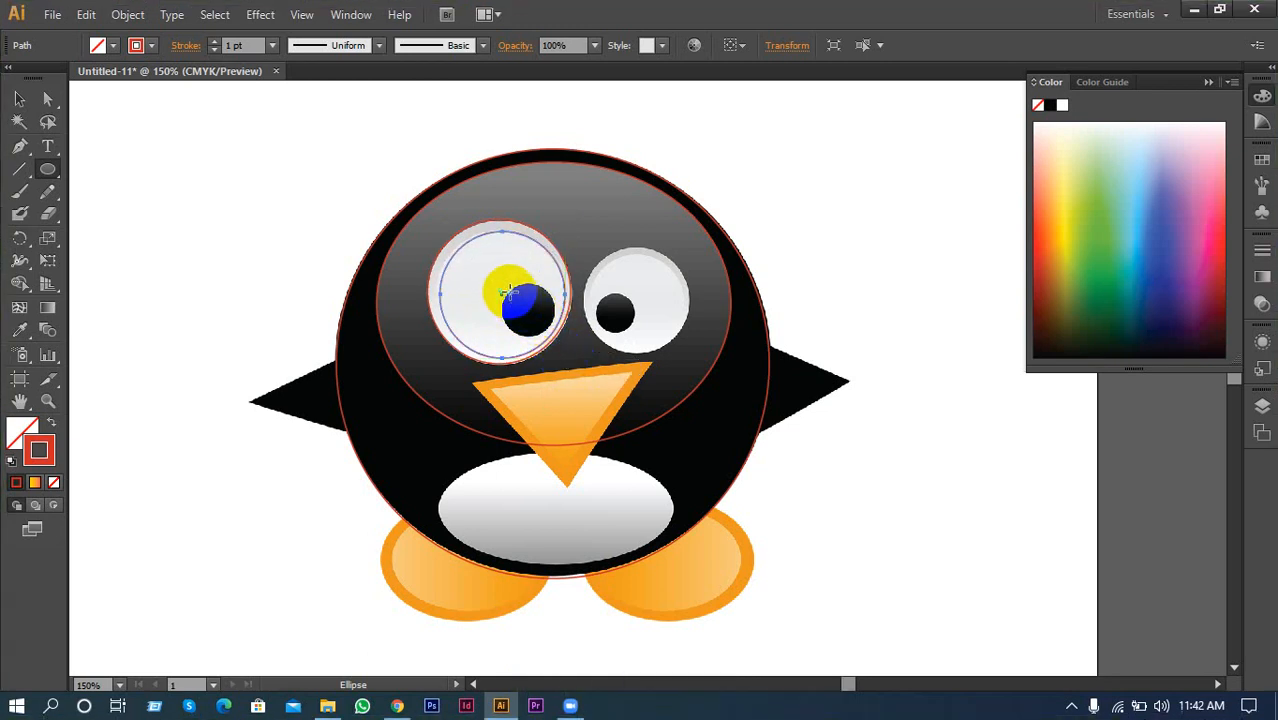
Switch to Zoom, dismiss the upgrade offer, move the recording conversion window aside and start the personal meeting
left_click(566, 693)
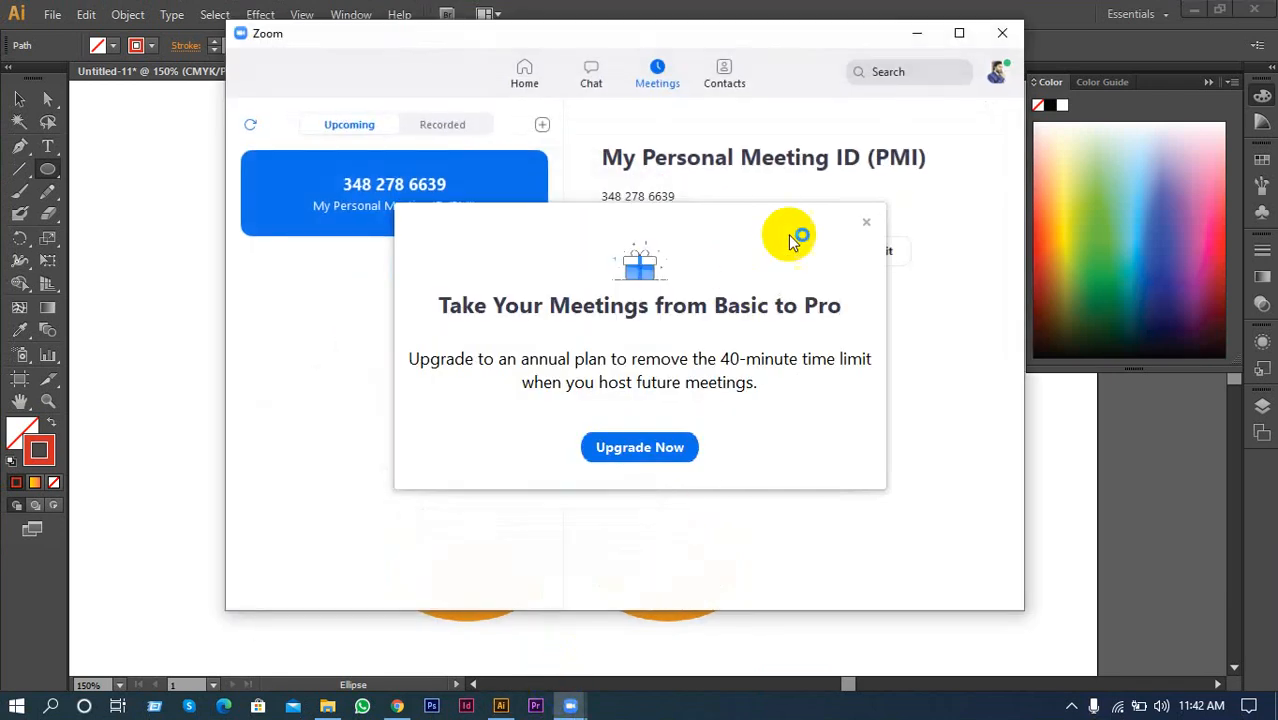
left_click(866, 227)
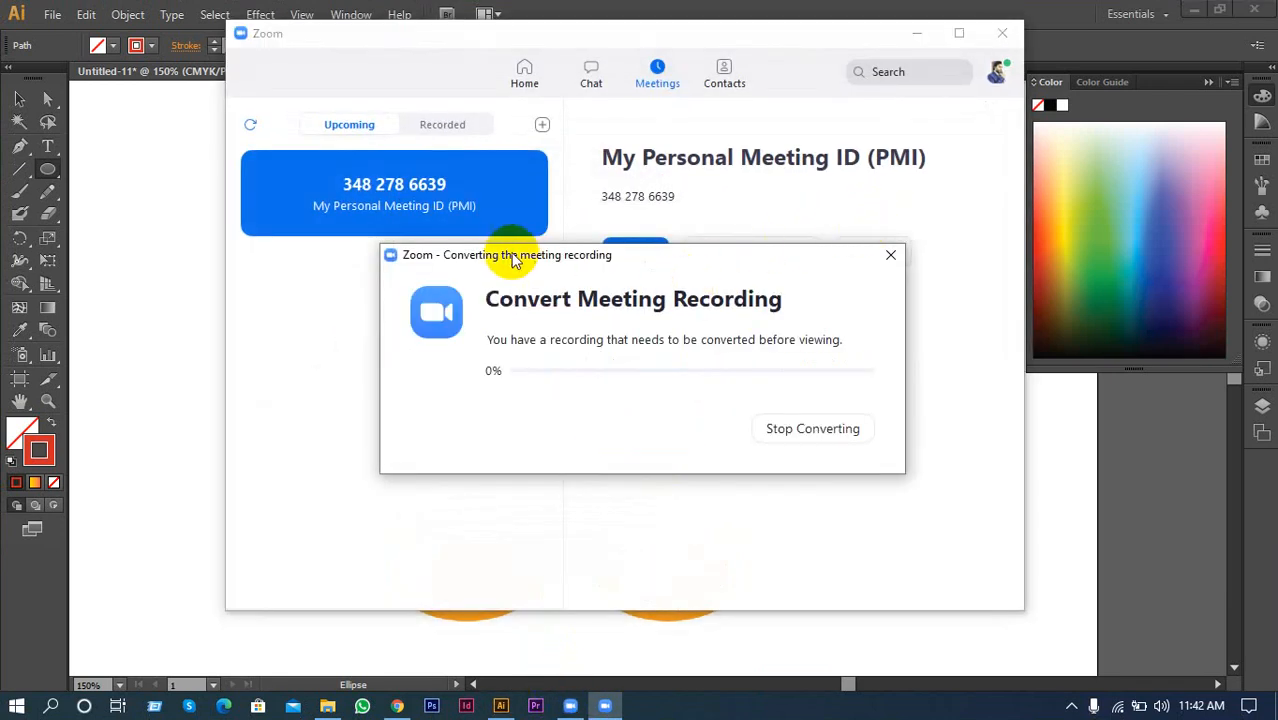
left_click_drag(508, 251, 1013, 388)
left_click(634, 251)
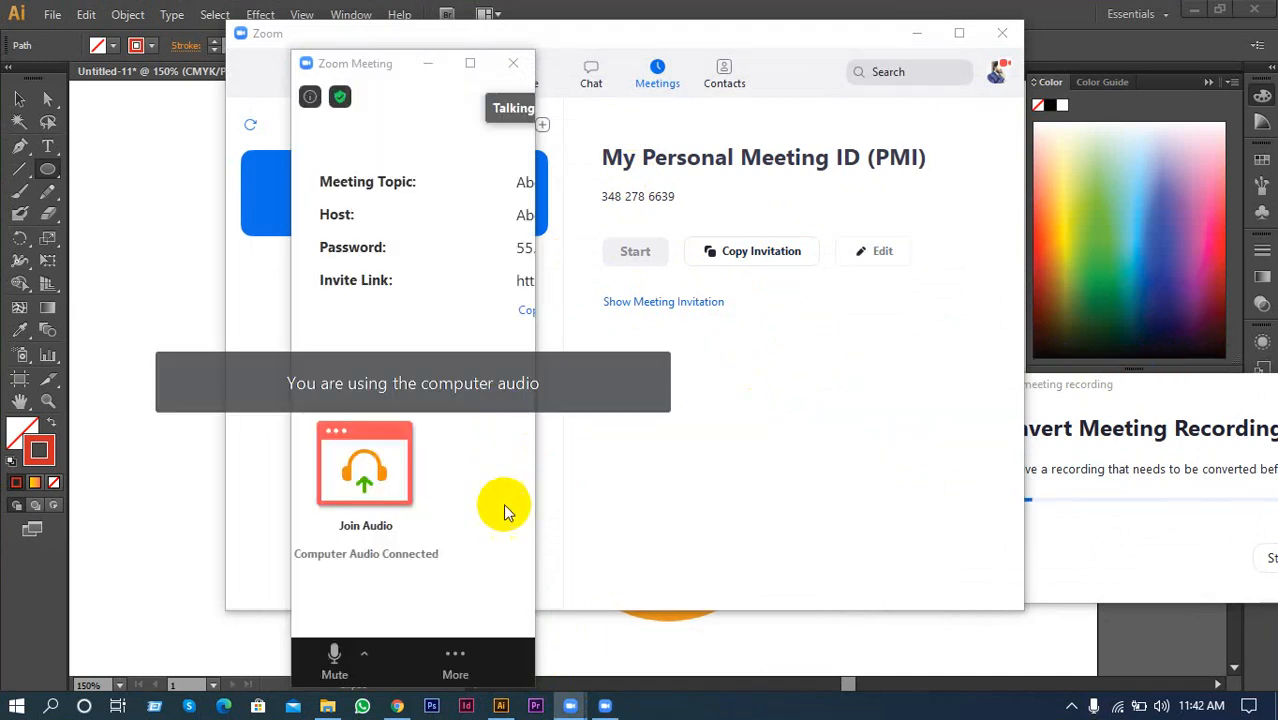
Share the screen in the Zoom meeting and clear the Zoom windows away from the Illustrator artwork
left_click(469, 63)
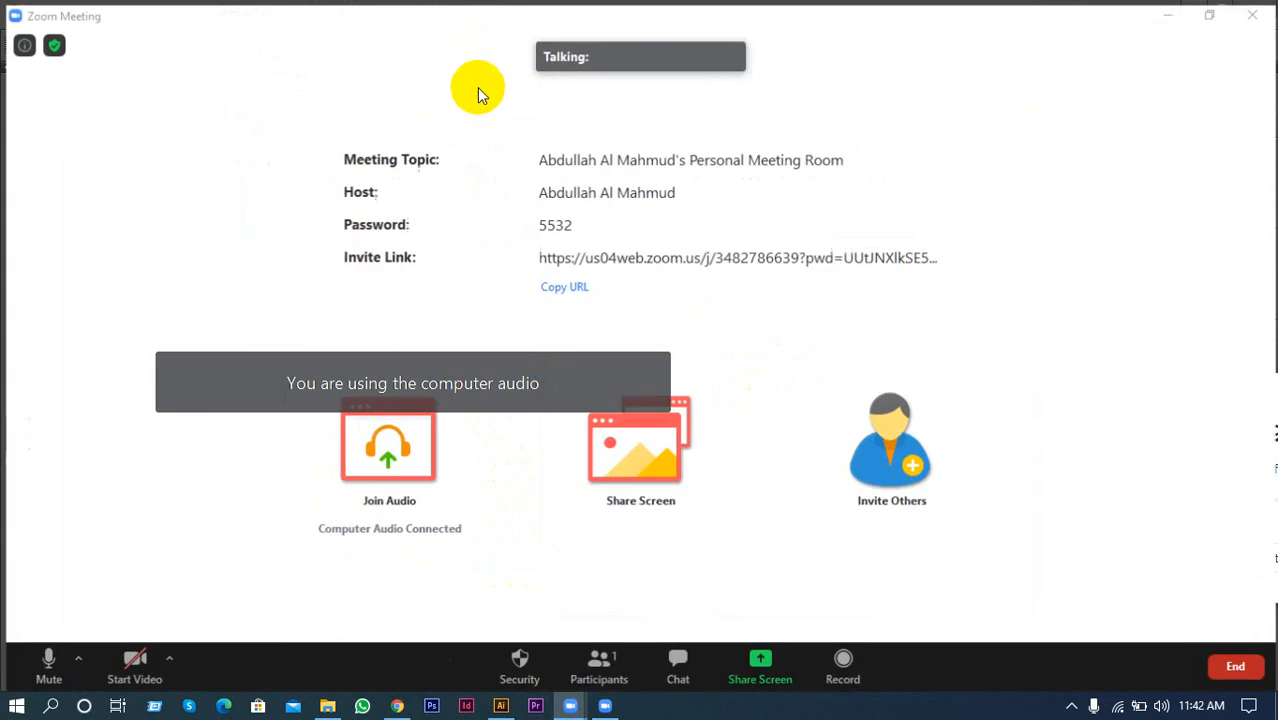
left_click(660, 500)
left_click(1061, 610)
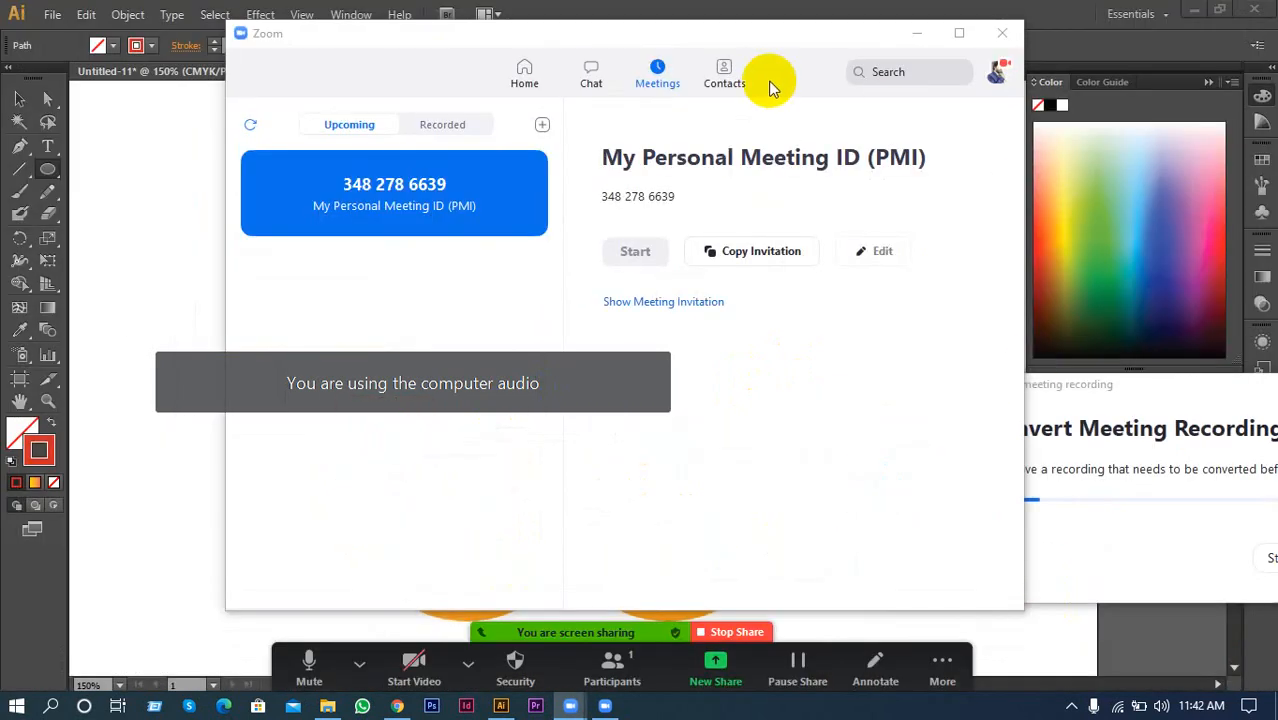
left_click(917, 38)
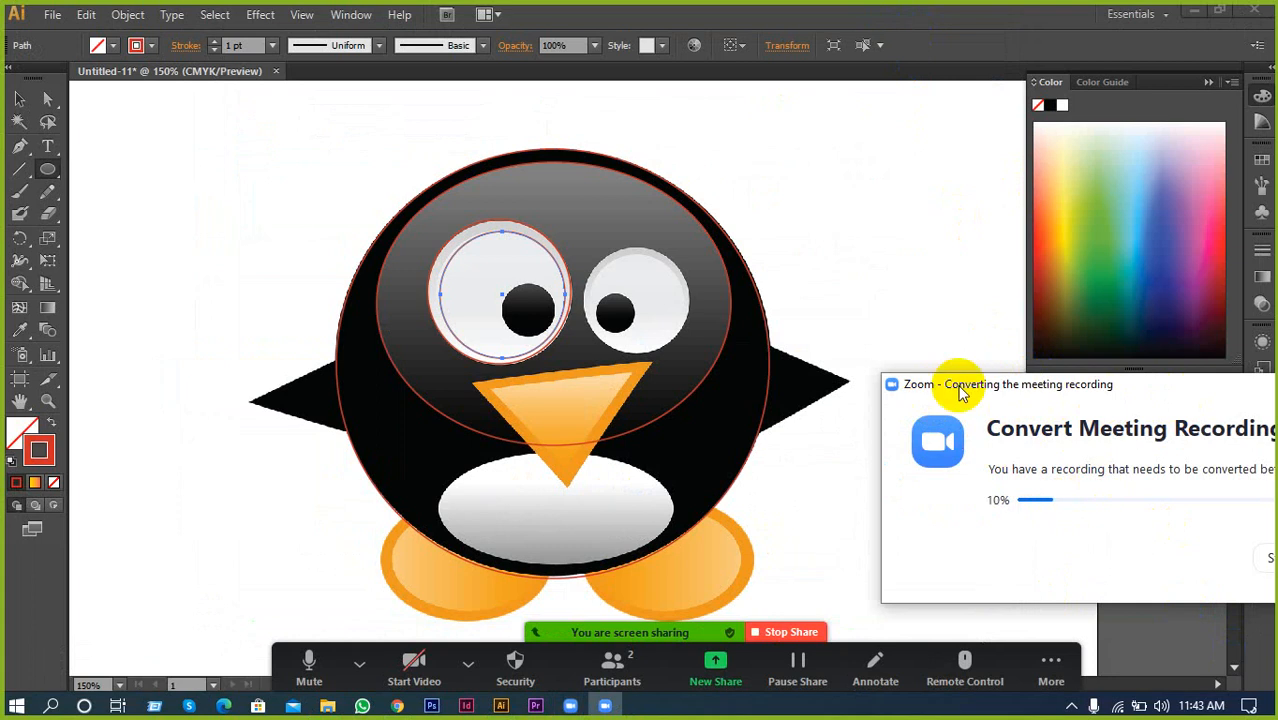
left_click_drag(956, 390, 1276, 622)
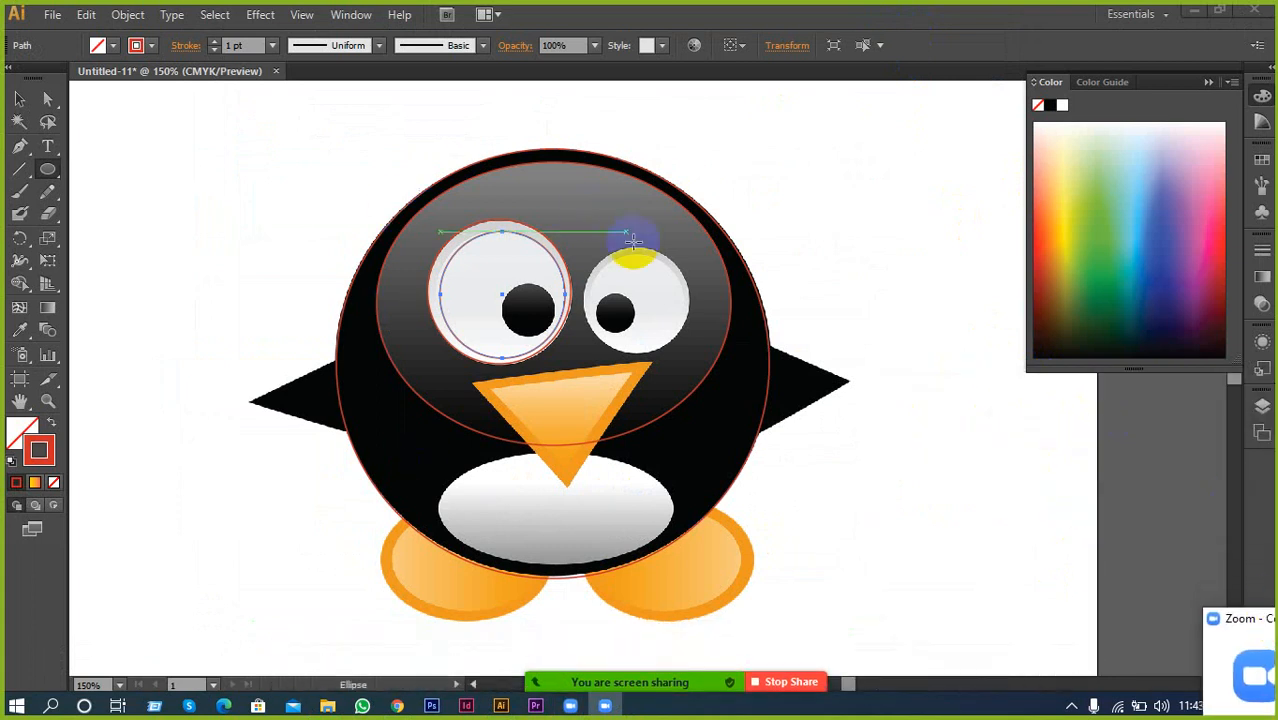
Trace the outer and inner circles of the penguin's smaller eye with ellipses, the inner one about 1 in across
key("ctrl+equal")
scroll(667, 260, "up", 5)
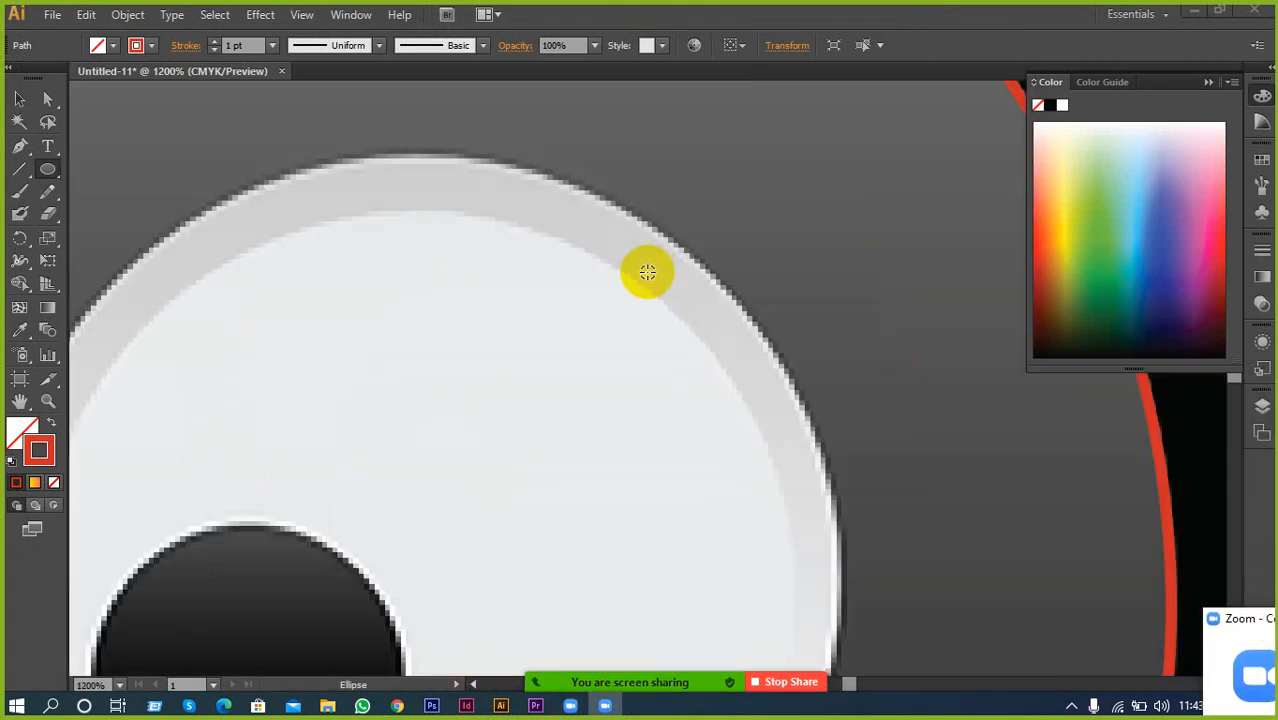
scroll(656, 273, "down", 3)
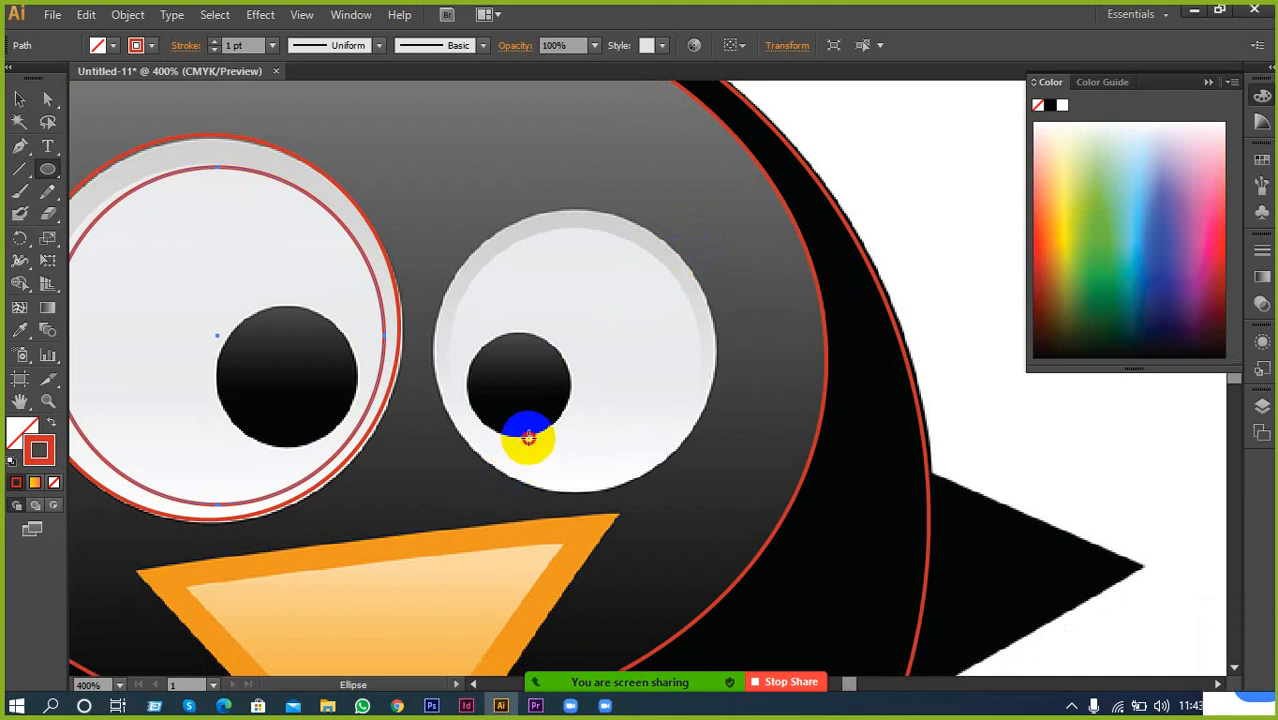
scroll(733, 337, "down", 2)
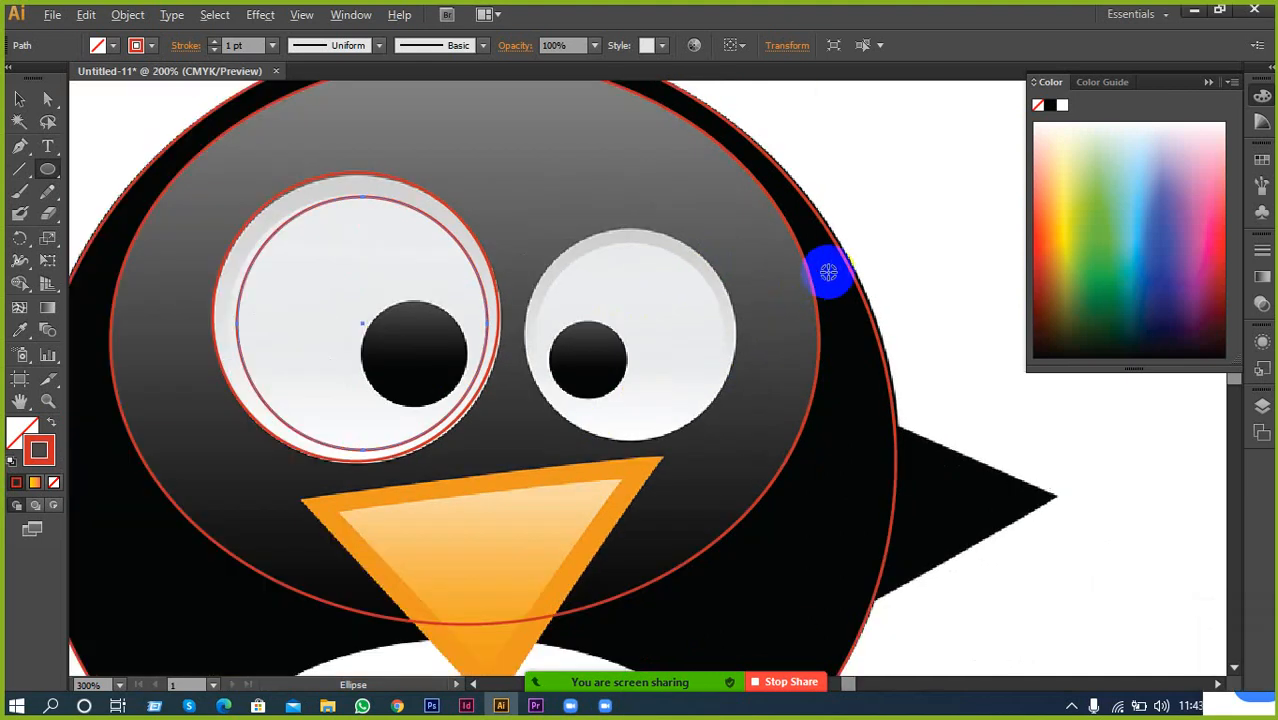
left_click_drag(731, 262, 624, 370)
left_click_drag(726, 260, 633, 371)
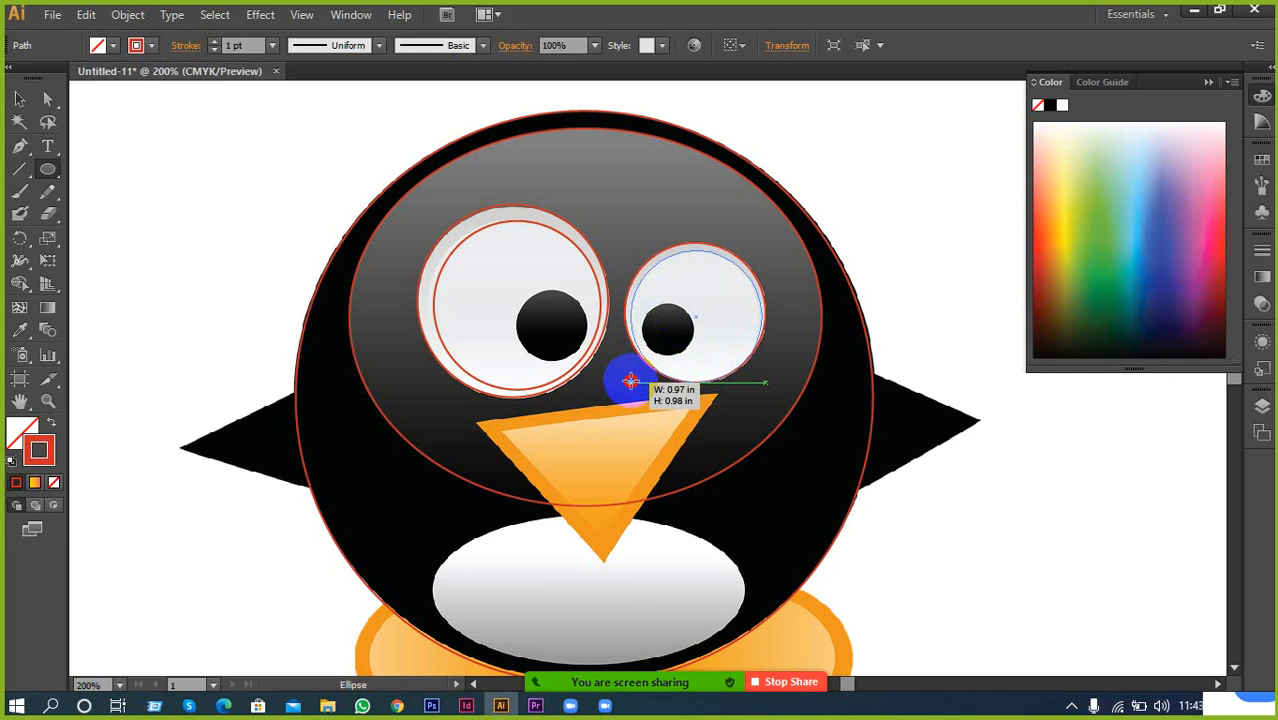
left_click_drag(632, 378, 633, 377)
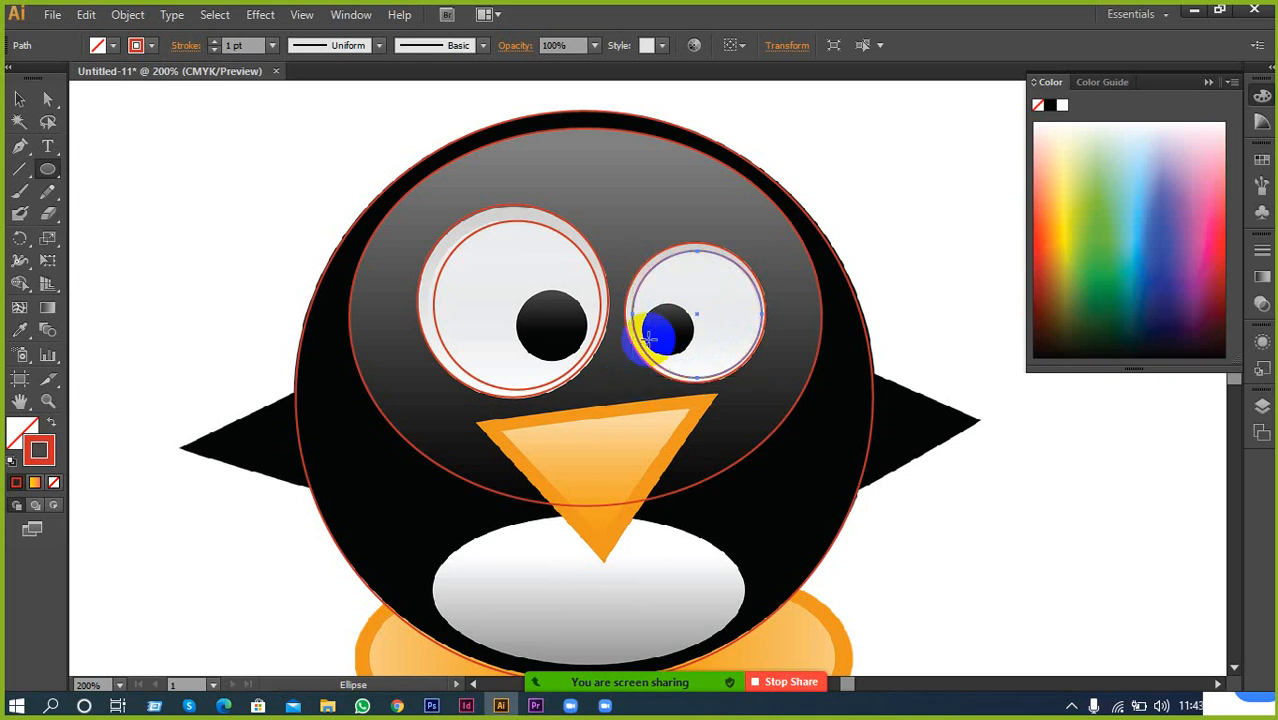
Trace both pupils with ellipses, about 0.39 in across in the smaller eye and about 0.5 in in the larger eye
left_click_drag(683, 315, 659, 345)
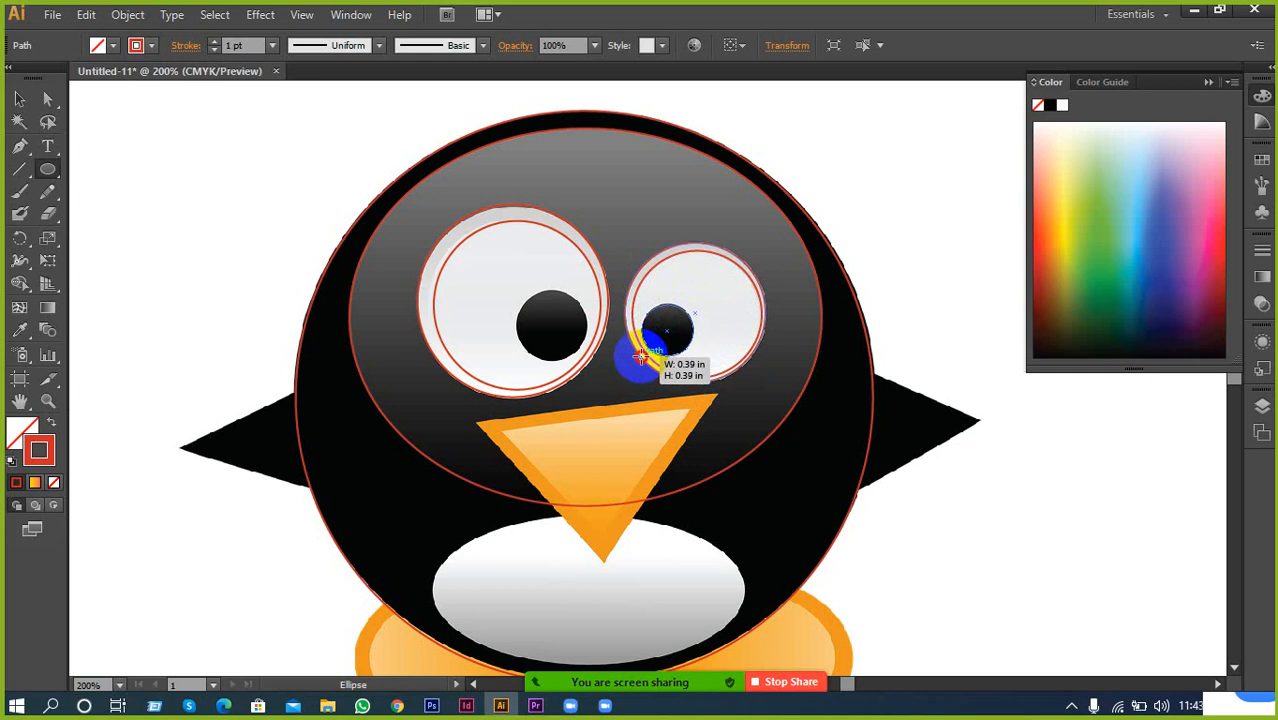
left_click_drag(641, 356, 641, 356)
left_click_drag(521, 307, 585, 362)
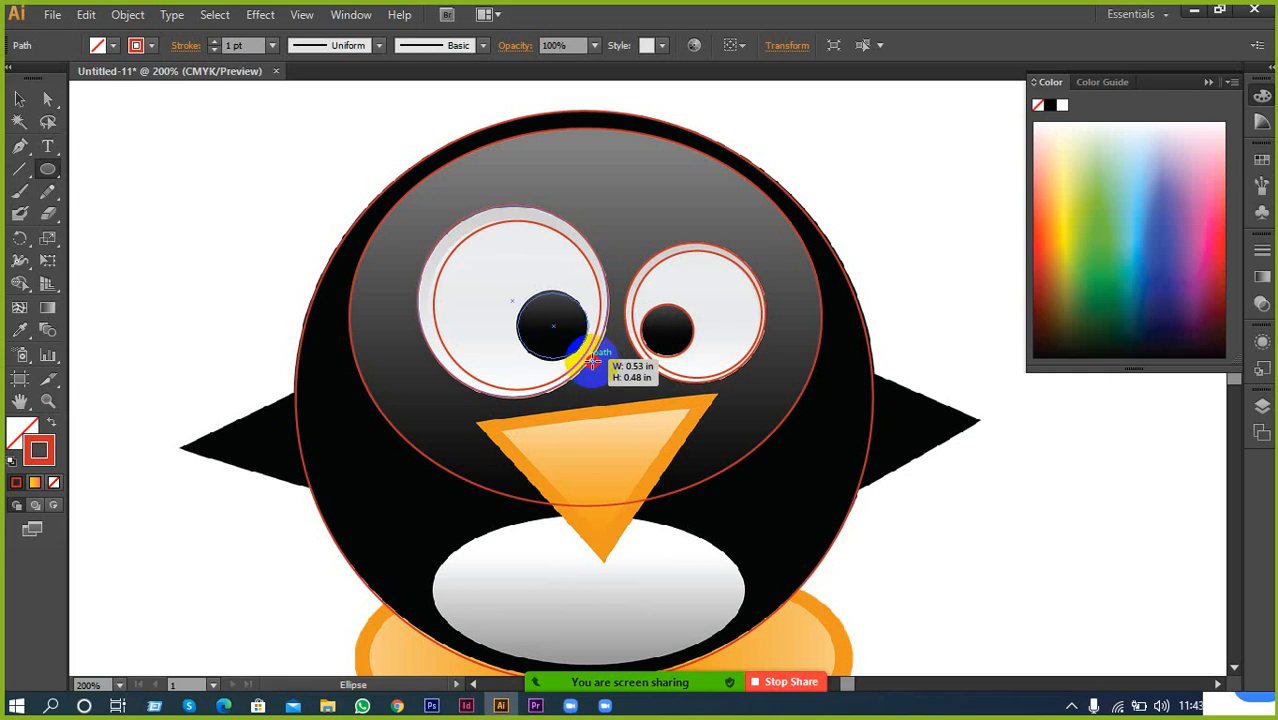
left_click_drag(588, 362, 590, 359)
scroll(591, 357, "down", 3)
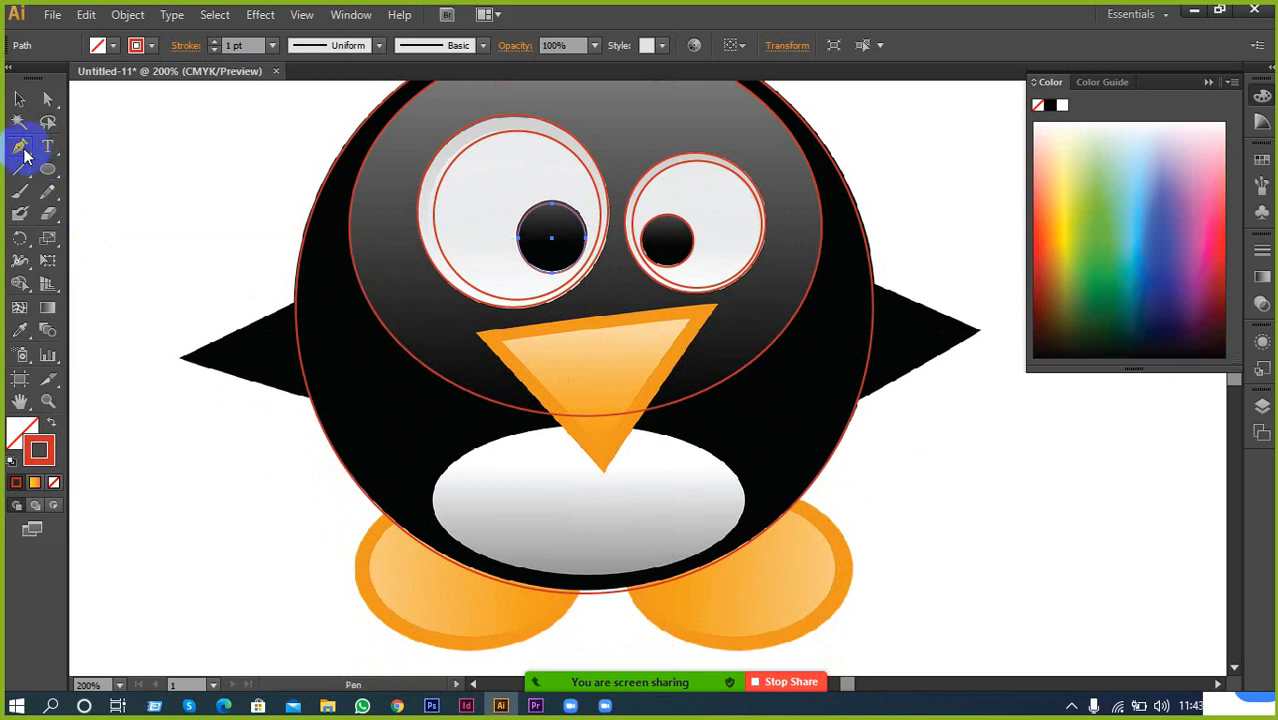
left_click(601, 472)
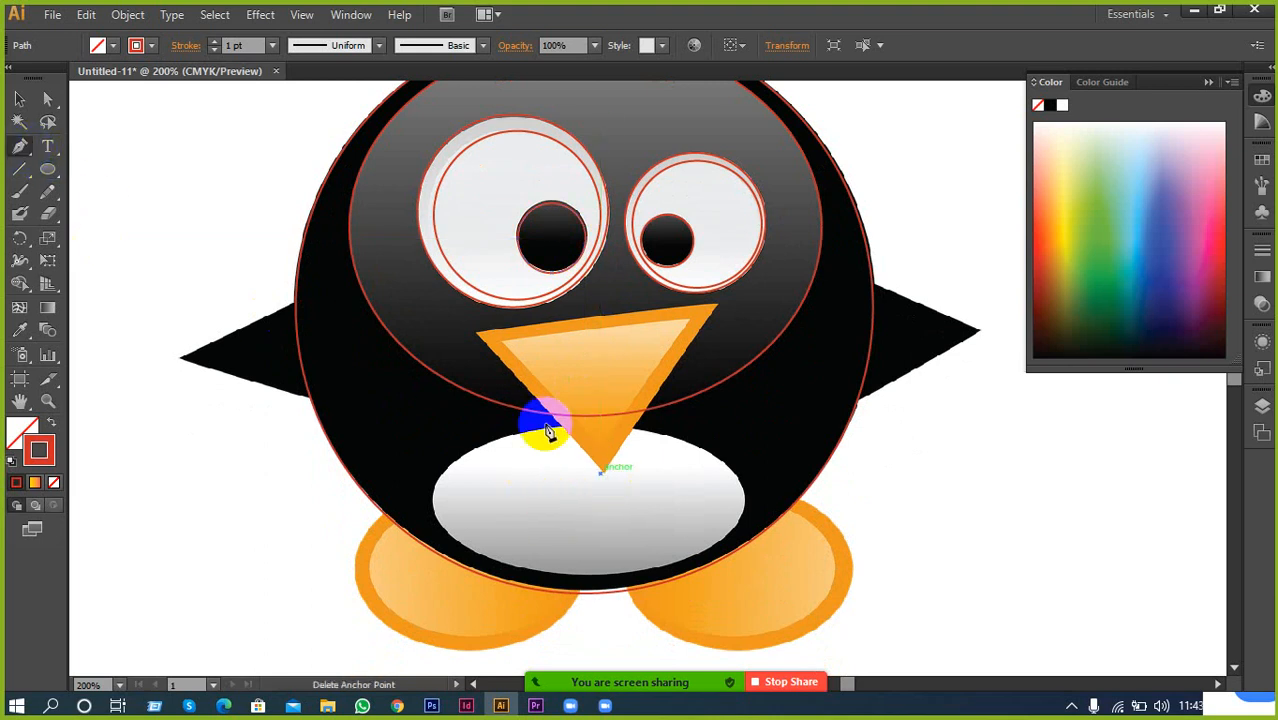
left_click(472, 334)
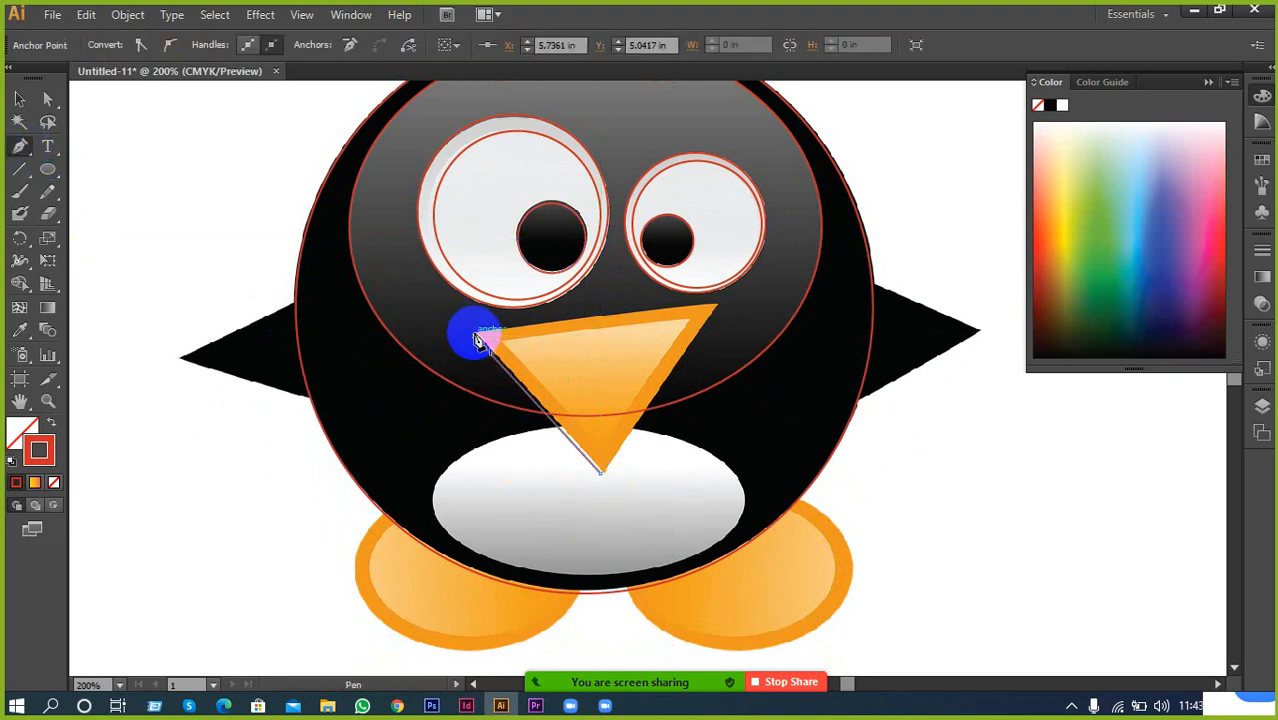
left_click(722, 312)
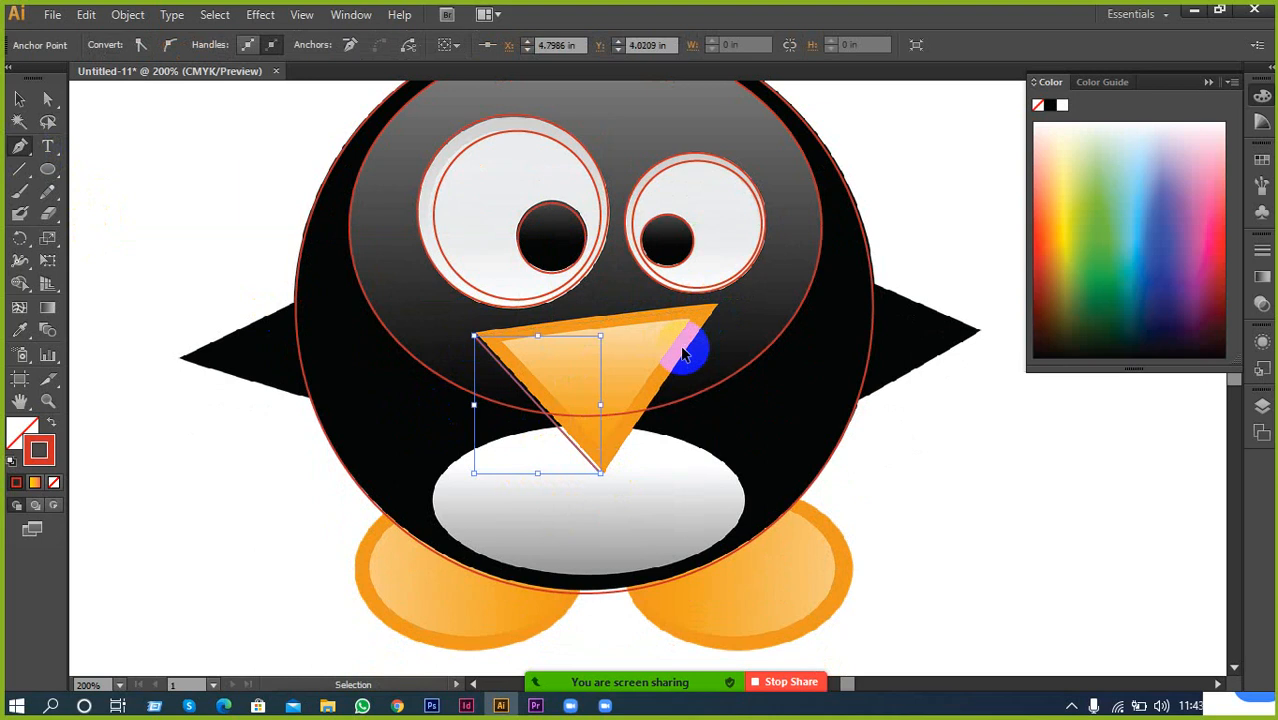
Trace the beak's outer edge as a closed triangle with the Pen tool, starting from its lower tip
scroll(528, 357, "up", 1)
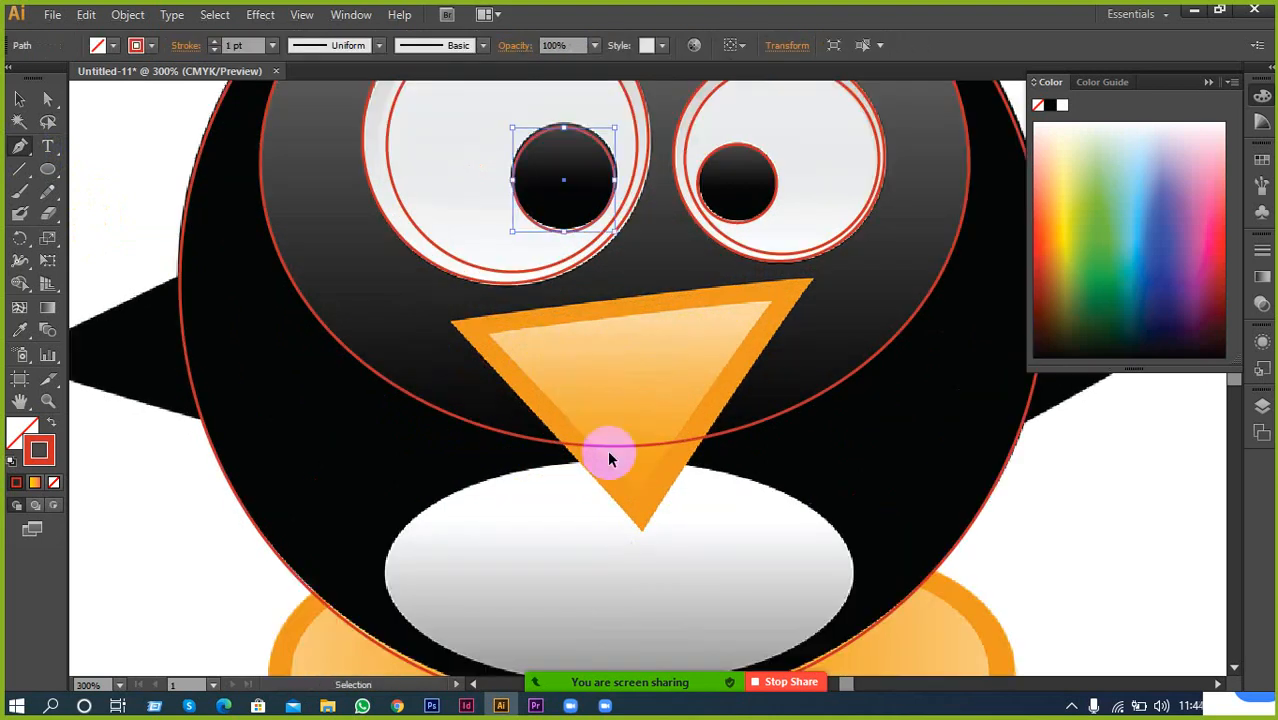
scroll(650, 526, "up", 1)
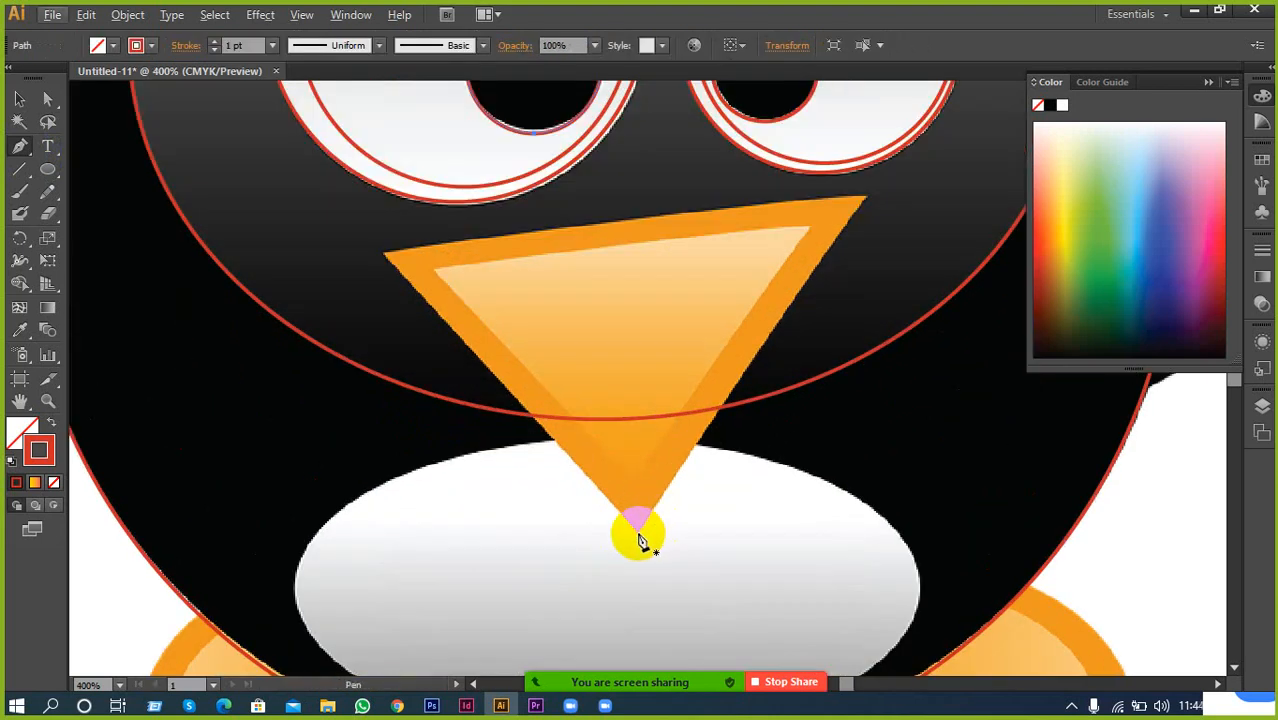
left_click(638, 531)
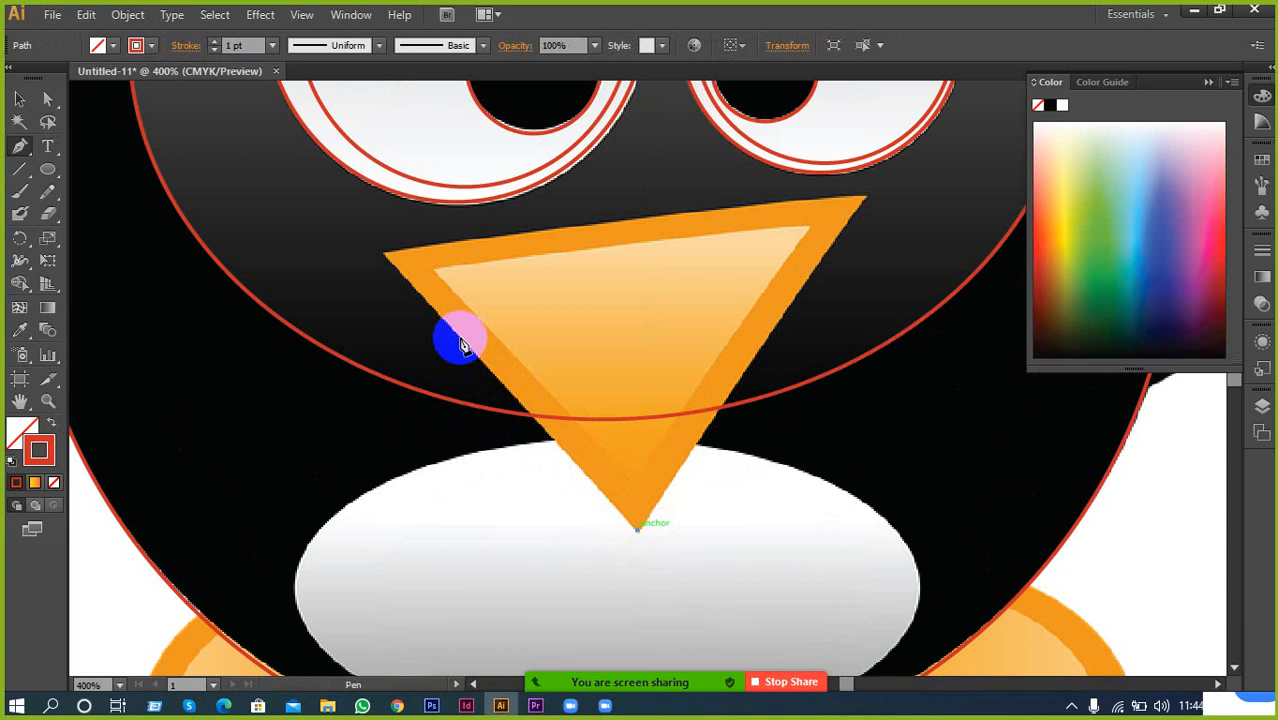
left_click(381, 256)
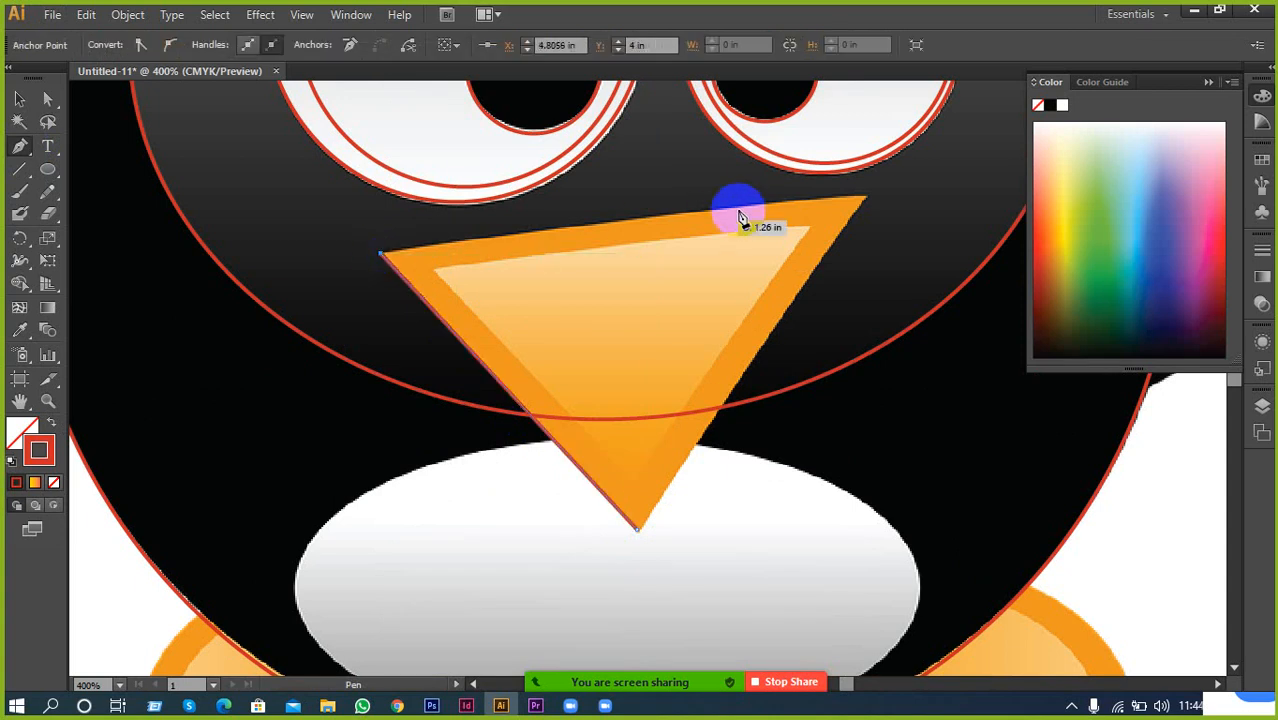
left_click(866, 199)
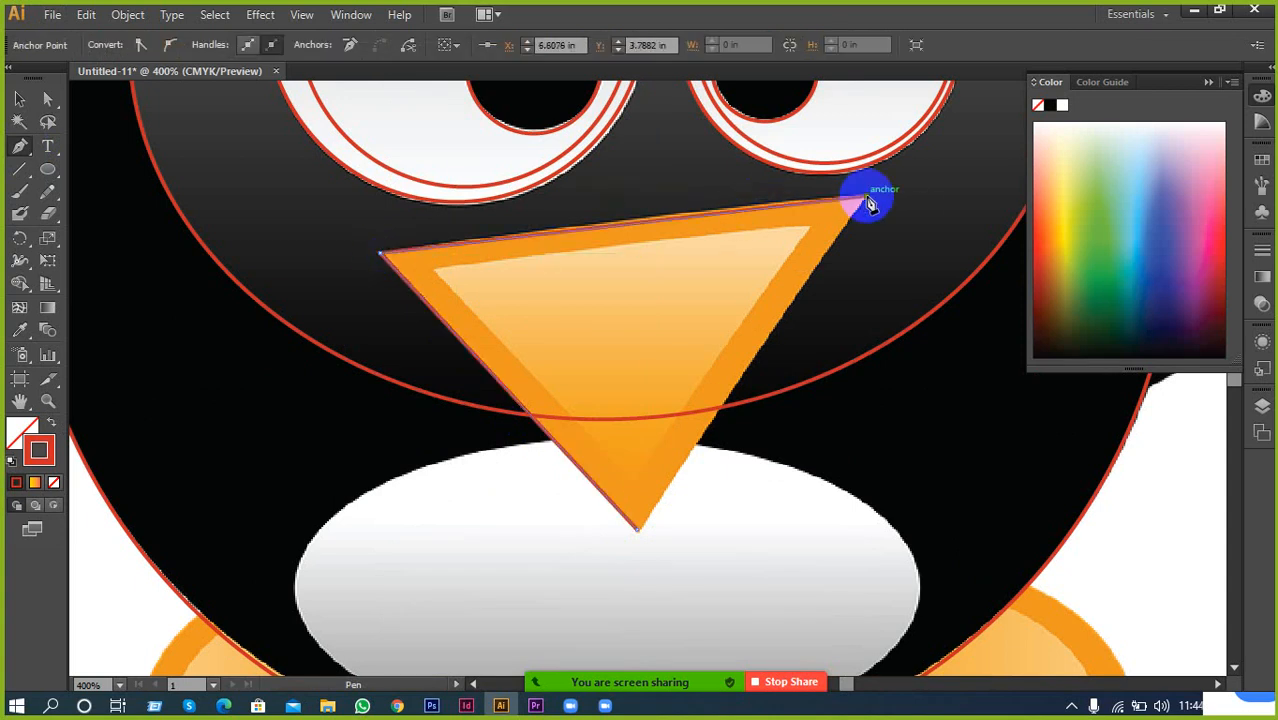
left_click(637, 530)
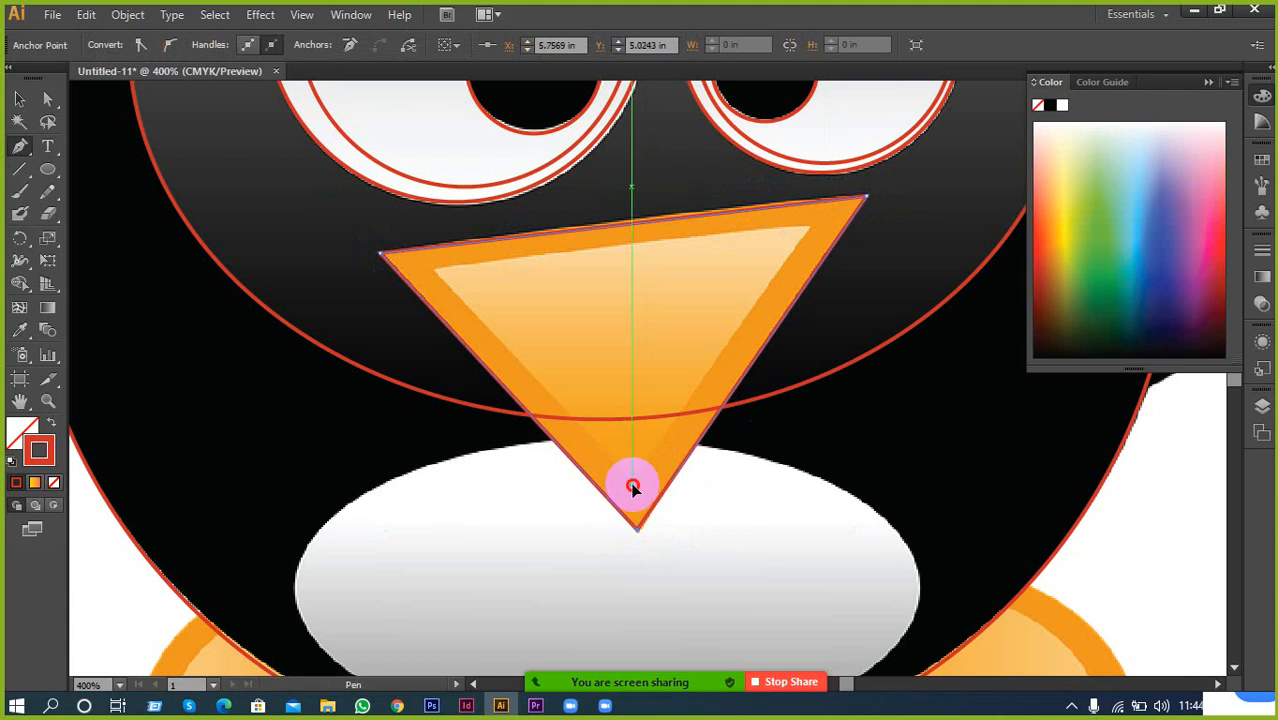
Trace the beak's lighter inner area as a second closed triangle with the Pen tool and deselect it
left_click(633, 487)
left_click(435, 268)
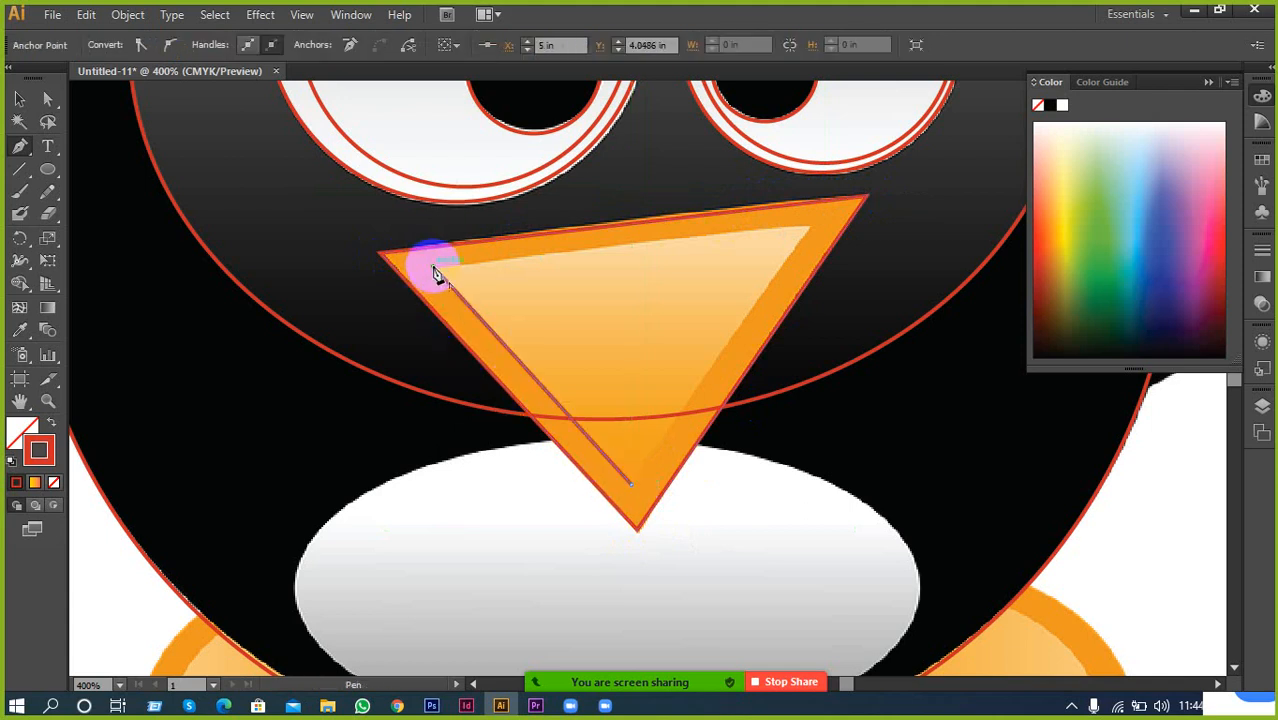
left_click(810, 229)
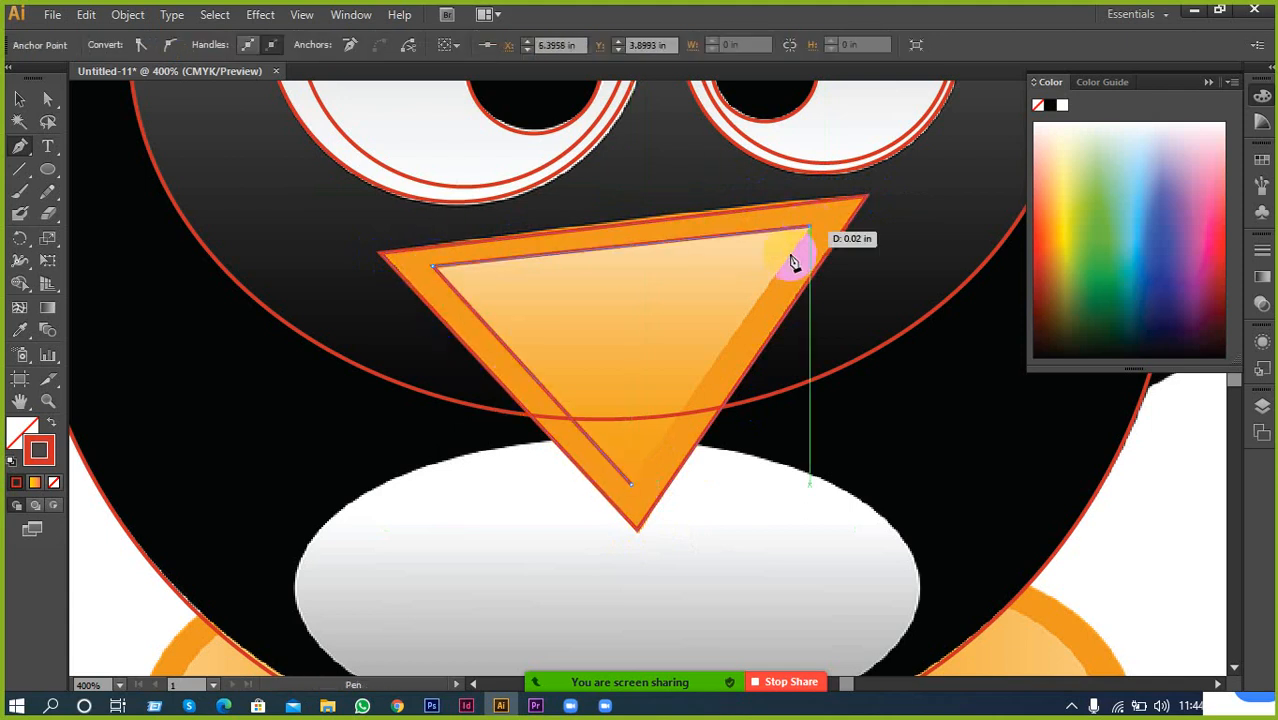
left_click(633, 490)
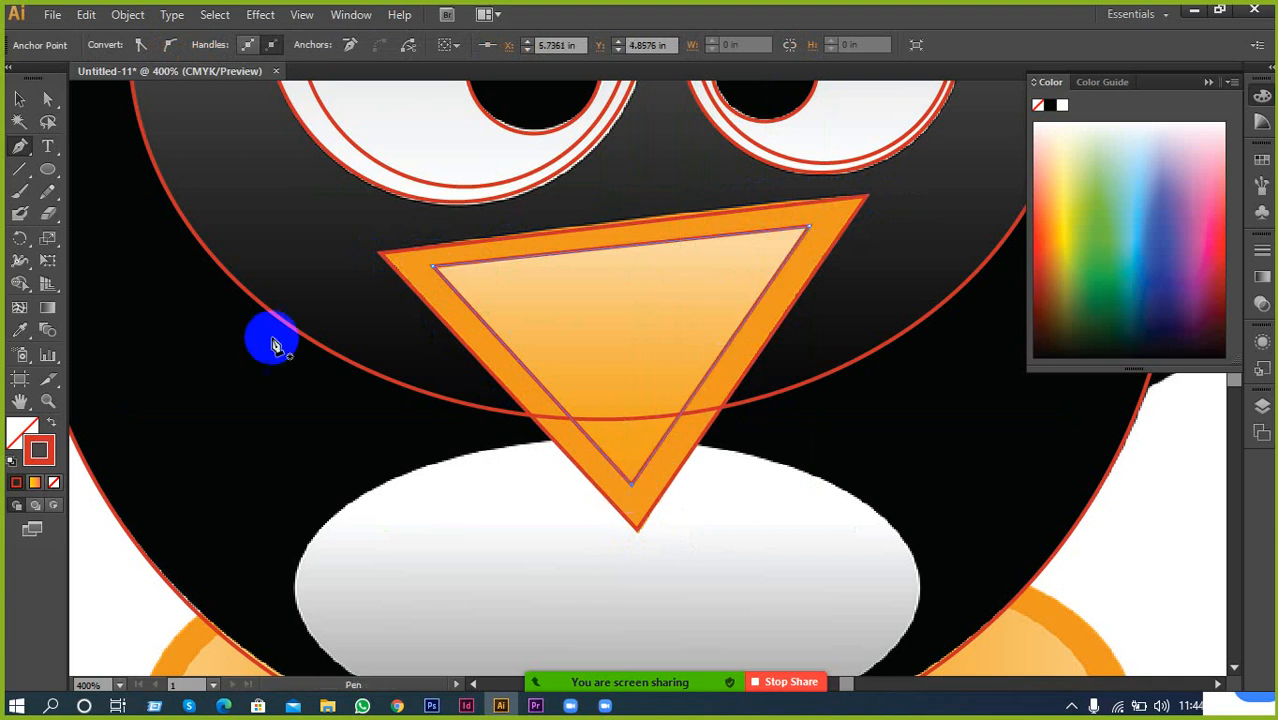
left_click(19, 99)
left_click(495, 373)
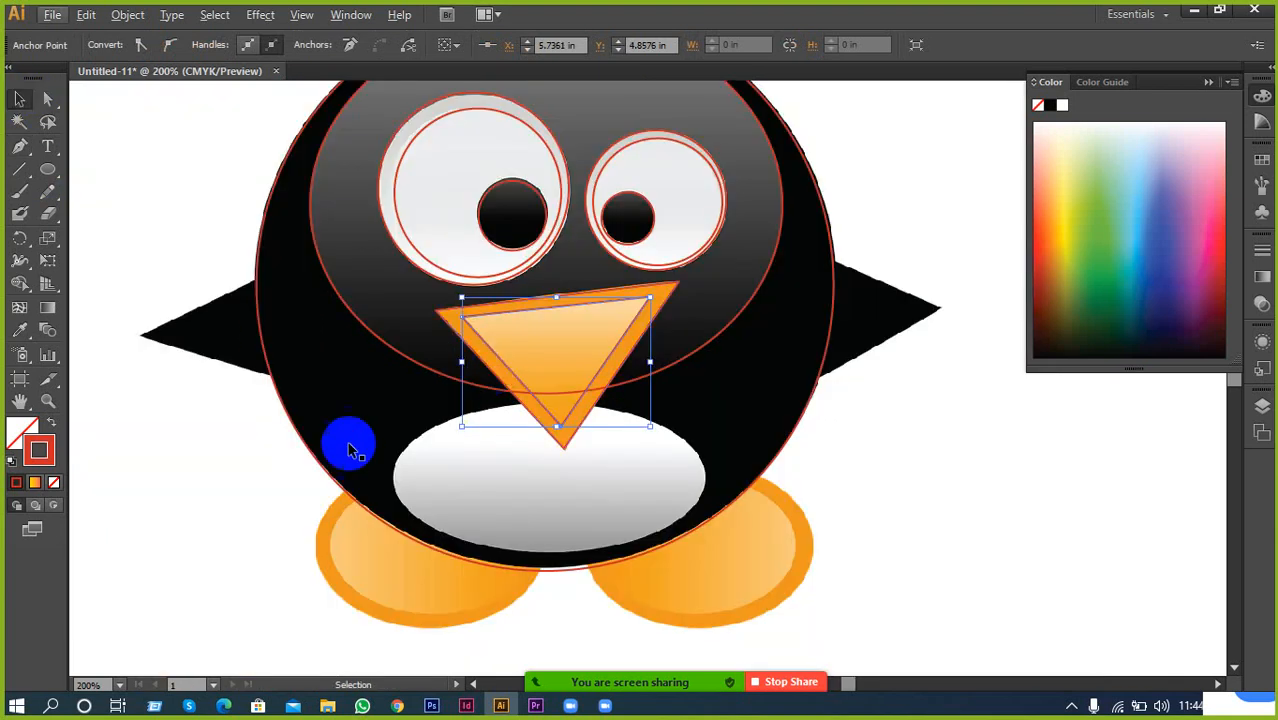
left_click(211, 486)
Trace the penguin's white belly patch with an ellipse
scroll(622, 490, "up", 1)
scroll(642, 483, "down", 1)
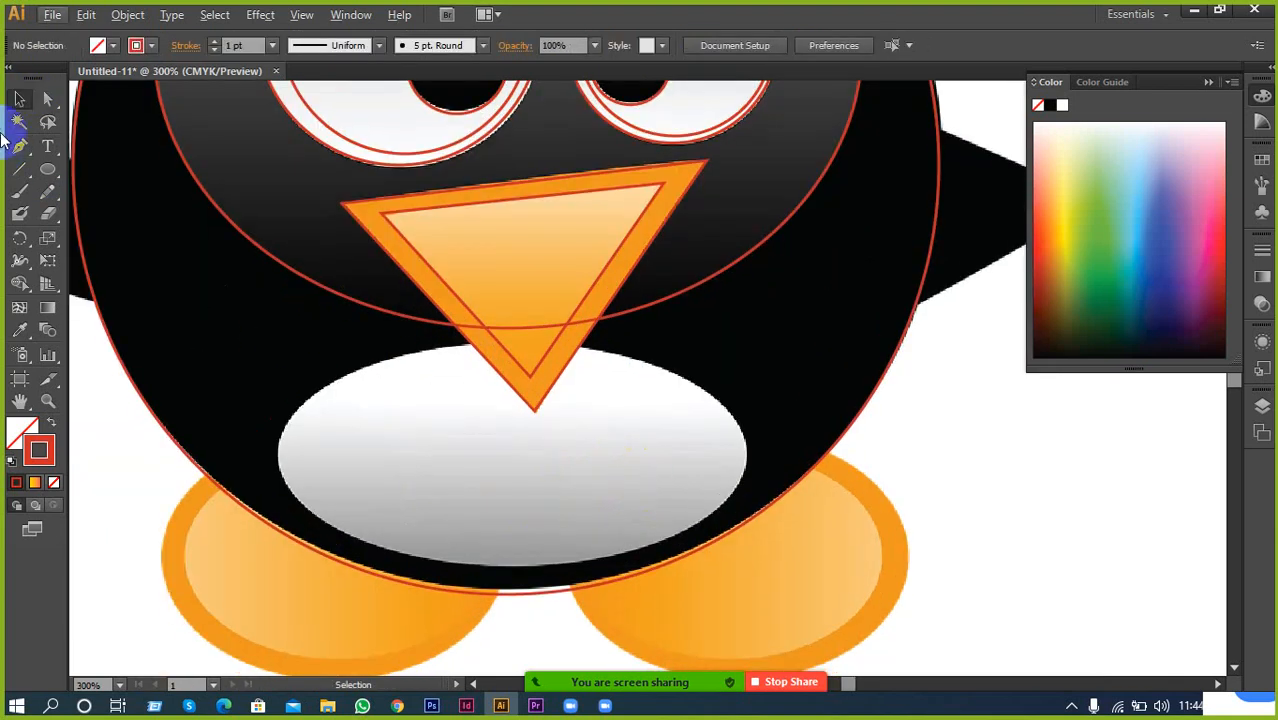
left_click_drag(309, 392, 748, 567)
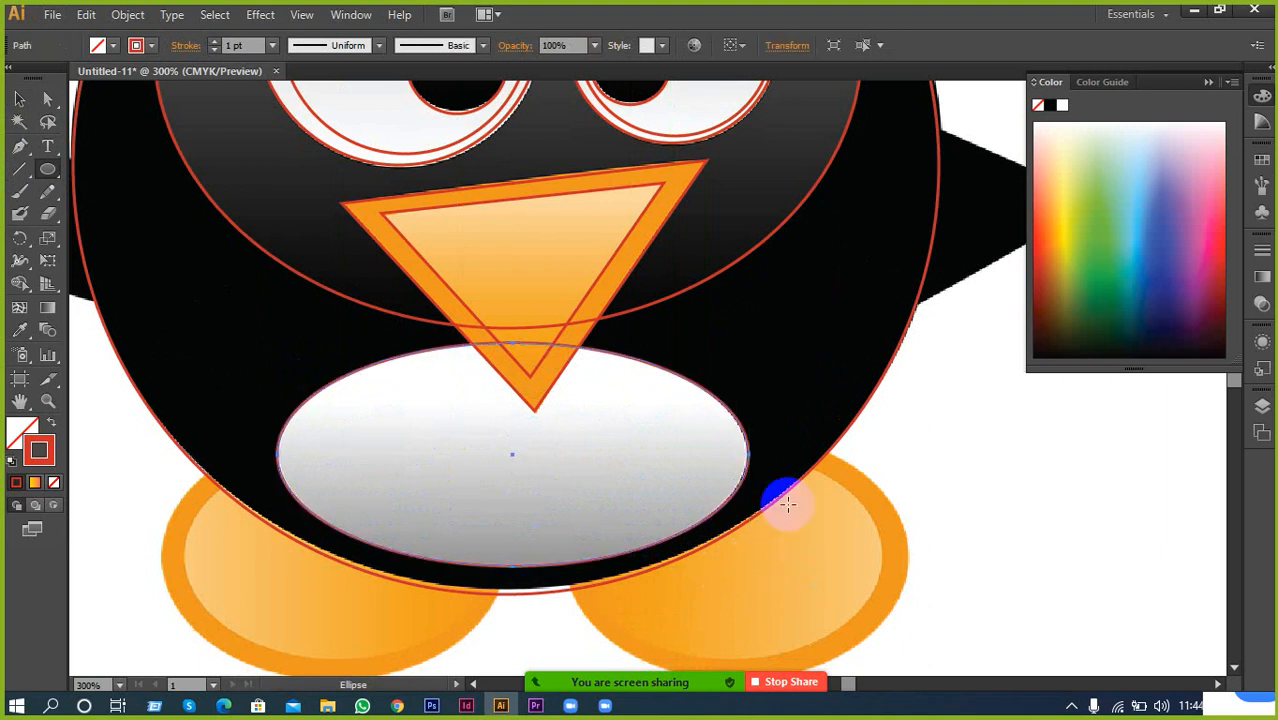
Trace the penguin's left foot with one ellipse around its outer edge and a smaller one around its lighter inner area
scroll(953, 448, "down", 1)
left_click_drag(177, 499, 481, 405)
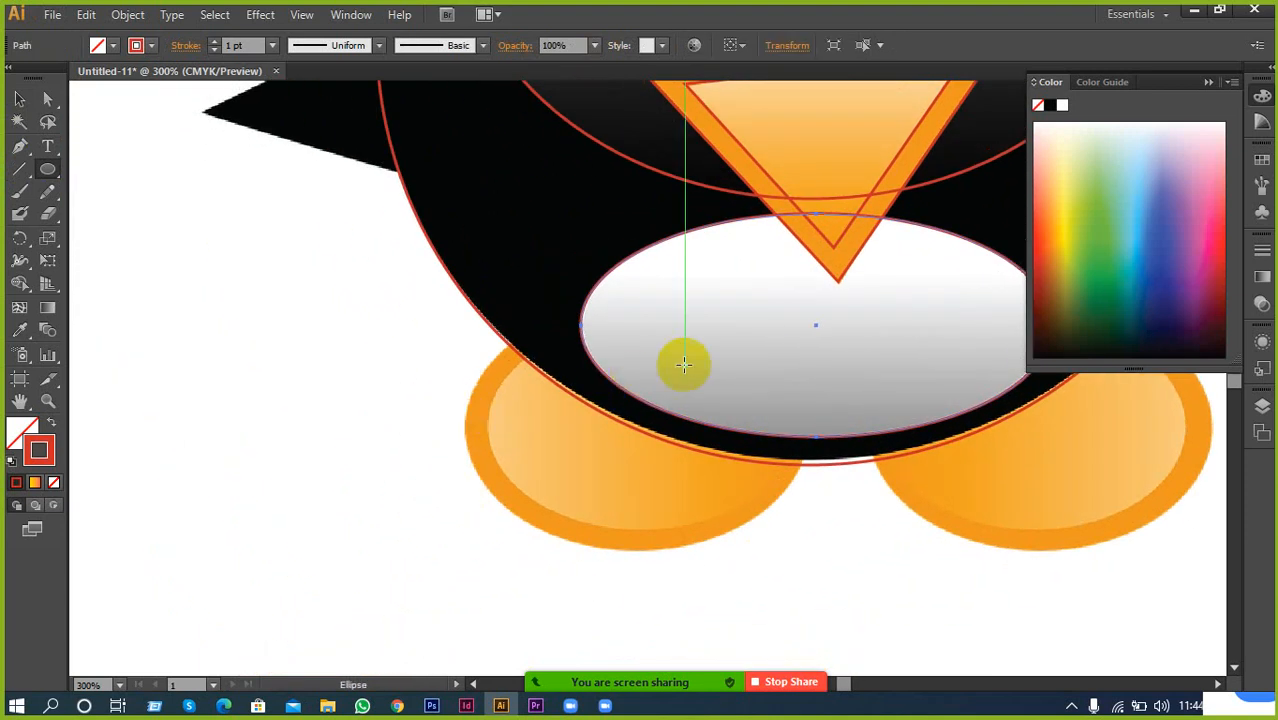
left_click_drag(760, 315, 465, 550)
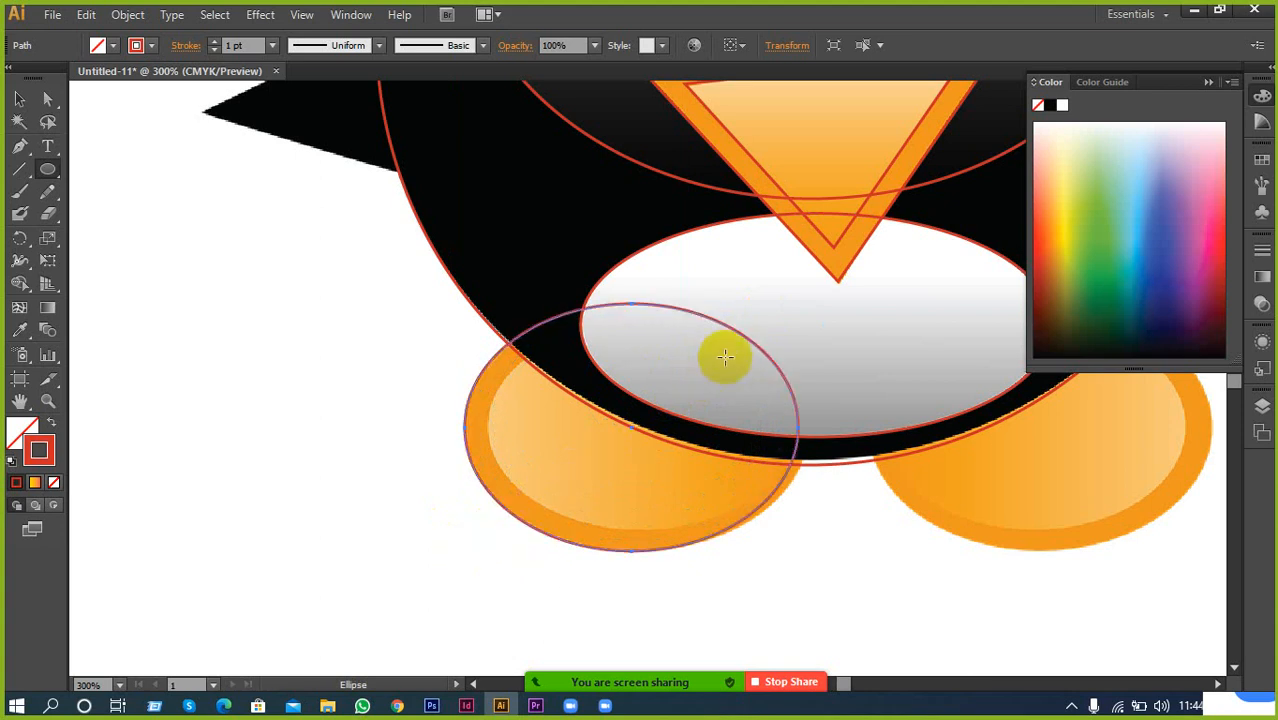
mouse_move(726, 352)
left_mouse_down()
mouse_move(660, 405)
mouse_move(489, 490)
mouse_move(532, 481)
mouse_move(499, 505)
mouse_move(495, 533)
left_mouse_up()
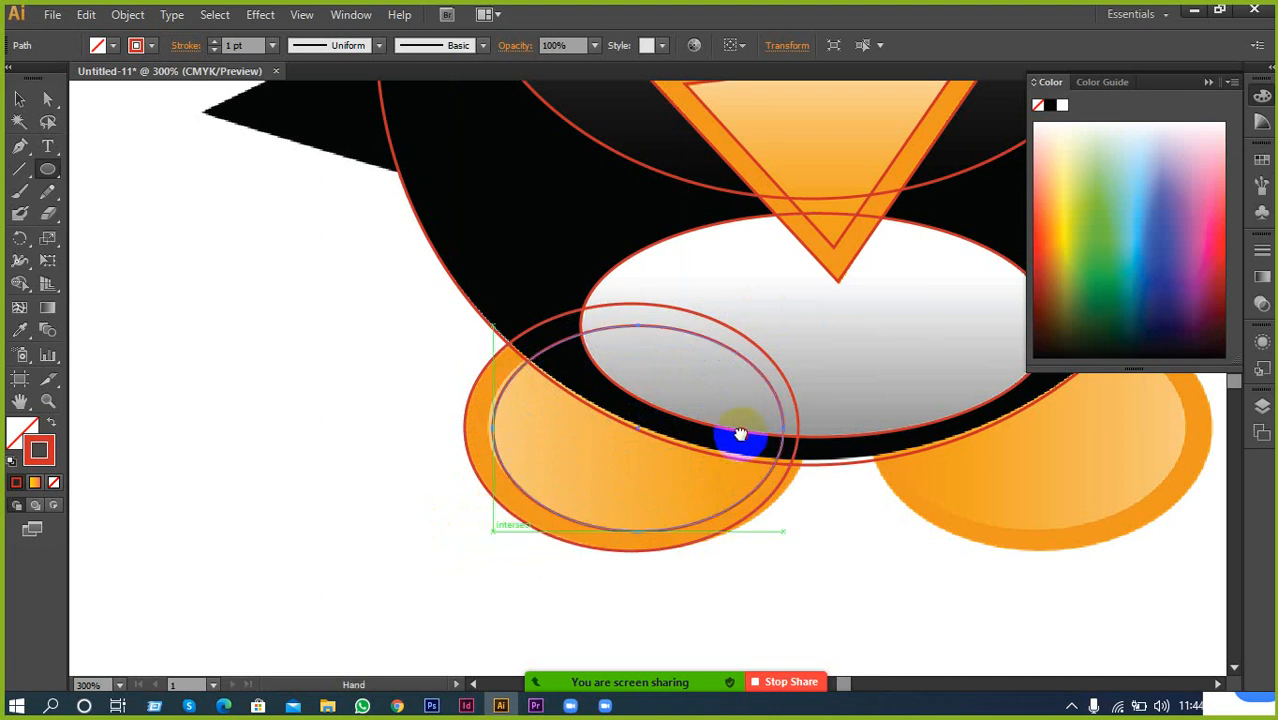
Trace the right foot's outer edge with an ellipse and its lighter inner area with a second one about 1.4 by 1 in
left_click_drag(736, 434, 262, 422)
mouse_move(376, 278)
left_mouse_down()
mouse_move(662, 505)
mouse_move(739, 548)
mouse_move(747, 528)
mouse_move(733, 556)
mouse_move(736, 543)
left_mouse_up()
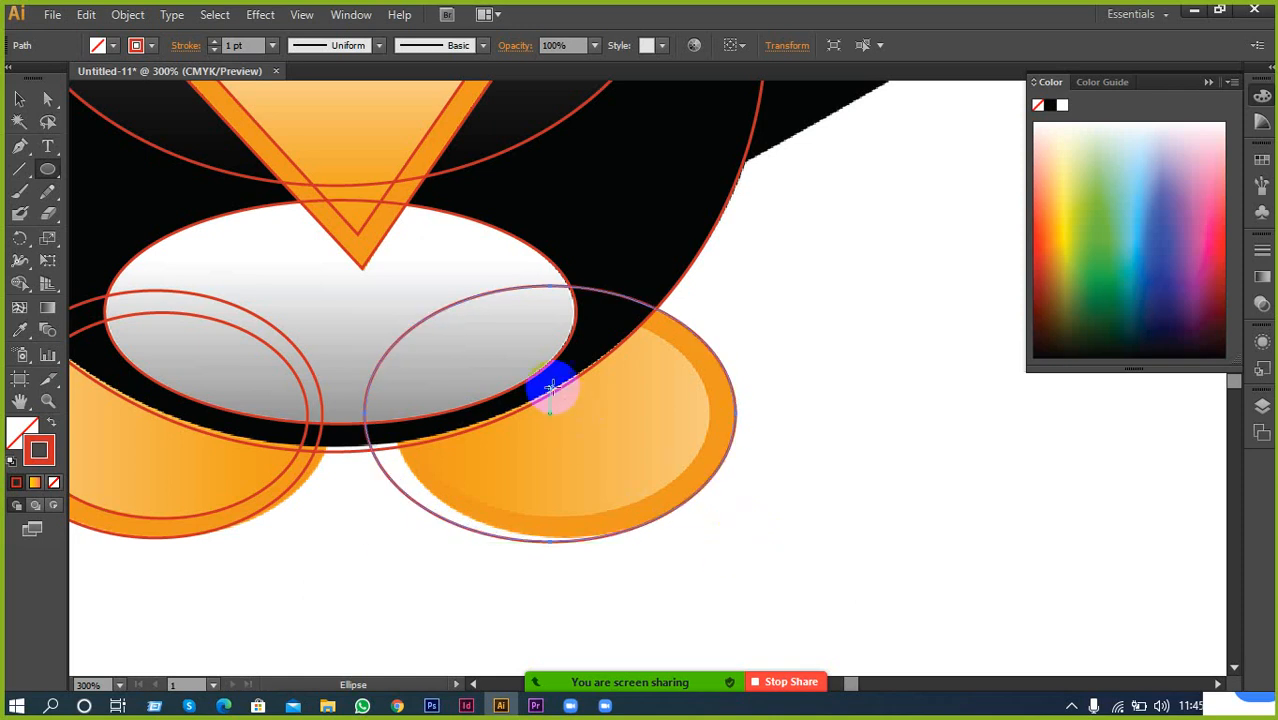
mouse_move(452, 338)
left_mouse_down()
mouse_move(701, 492)
mouse_move(688, 468)
mouse_move(705, 516)
mouse_move(685, 508)
mouse_move(708, 511)
left_mouse_up()
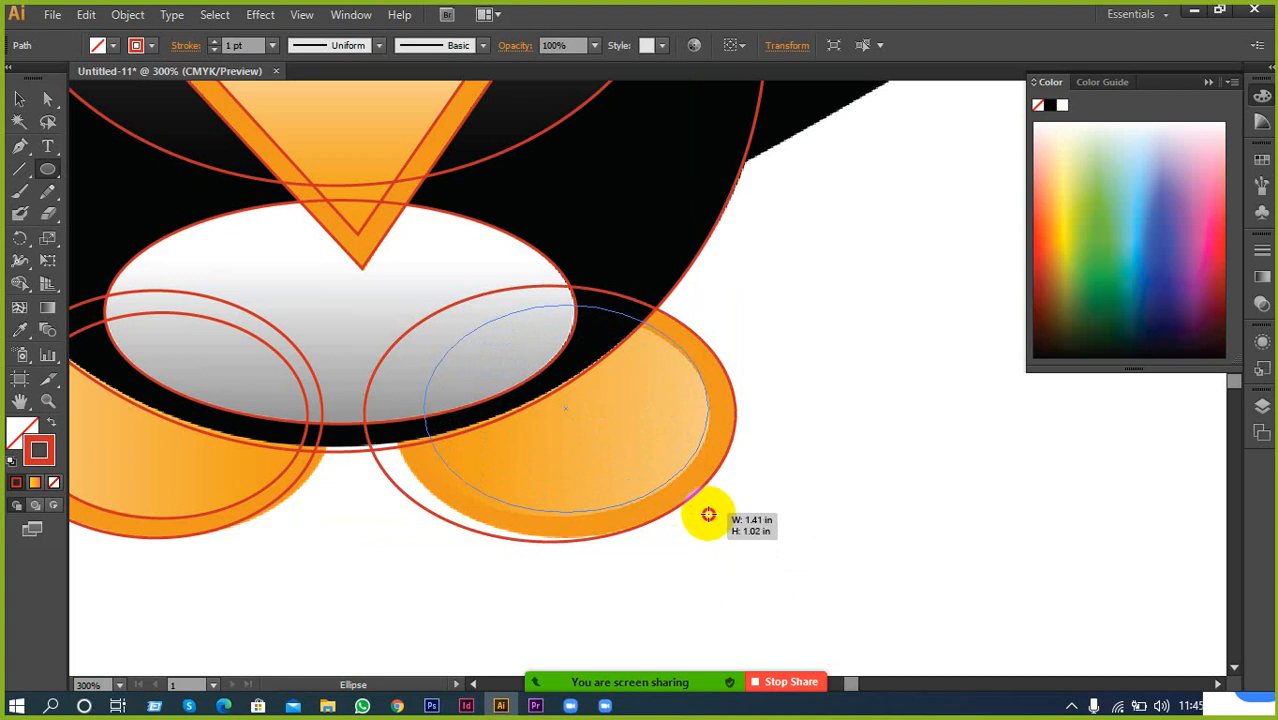
left_click_drag(712, 514, 713, 511)
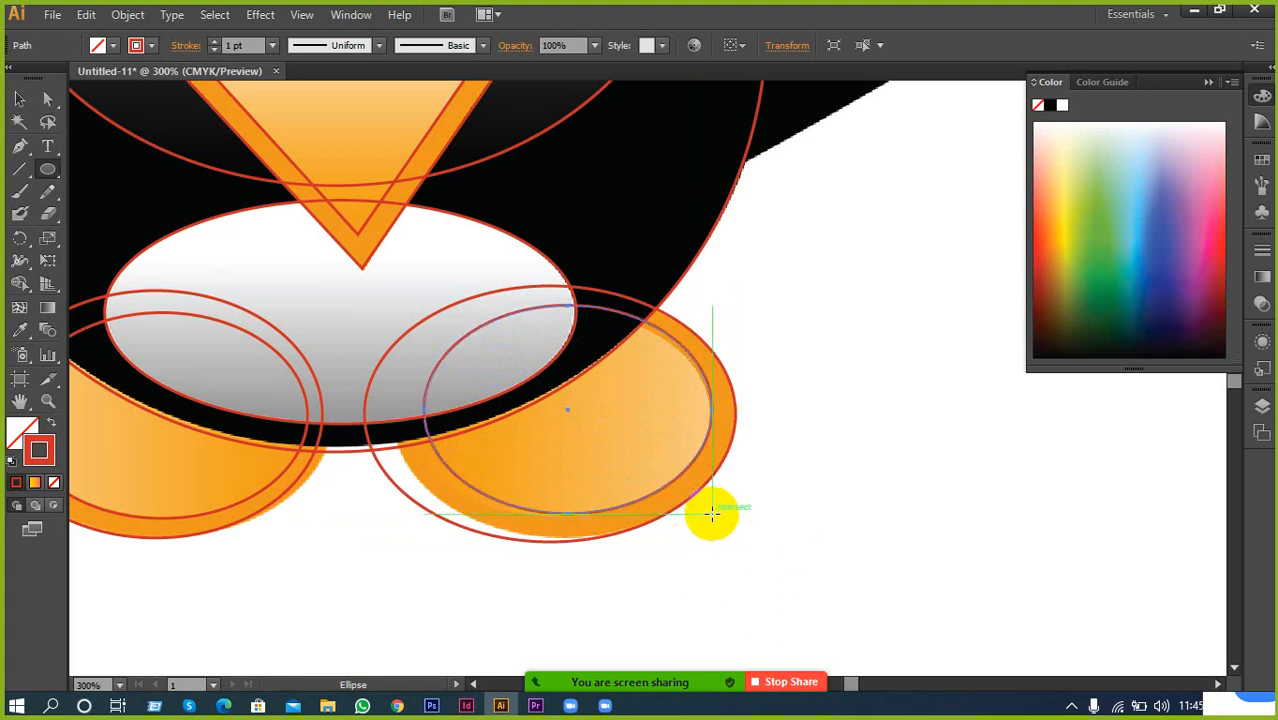
Trace the penguin's left wing as a closed triangle with the Pen tool, its inner corners slightly inside the body outline
scroll(619, 448, "down", 2, "alt")
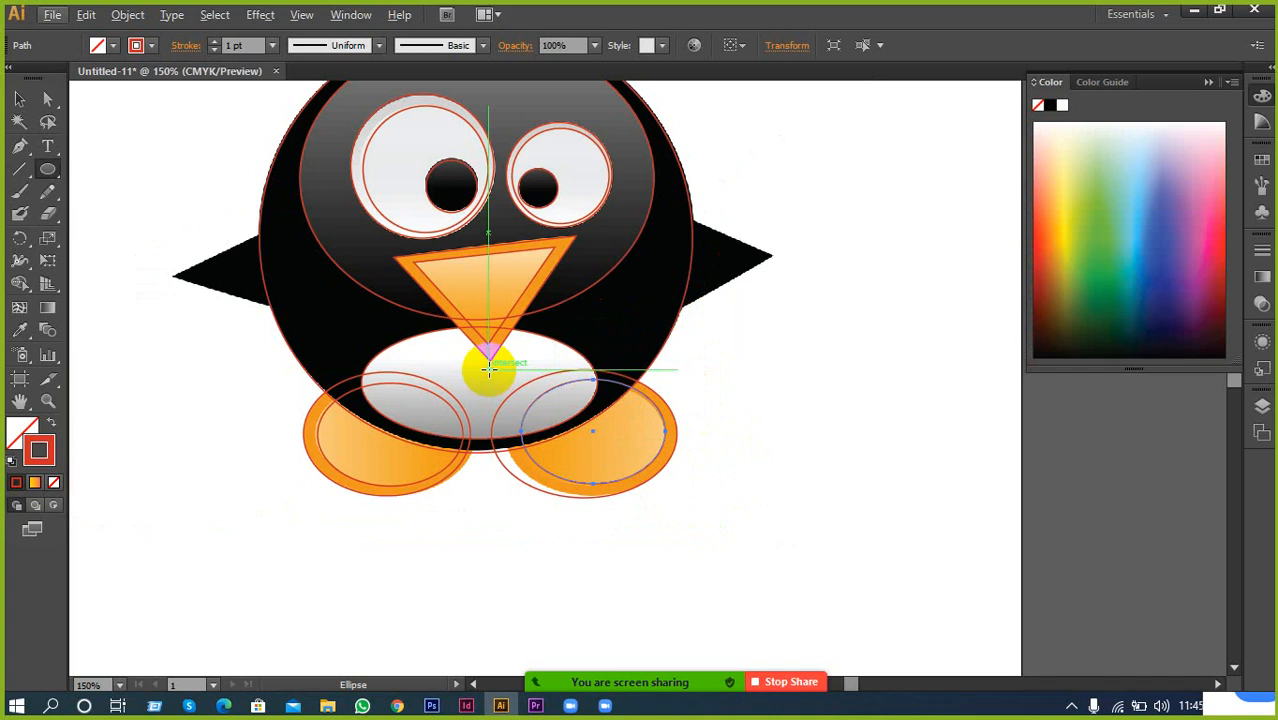
scroll(488, 357, "up", 1)
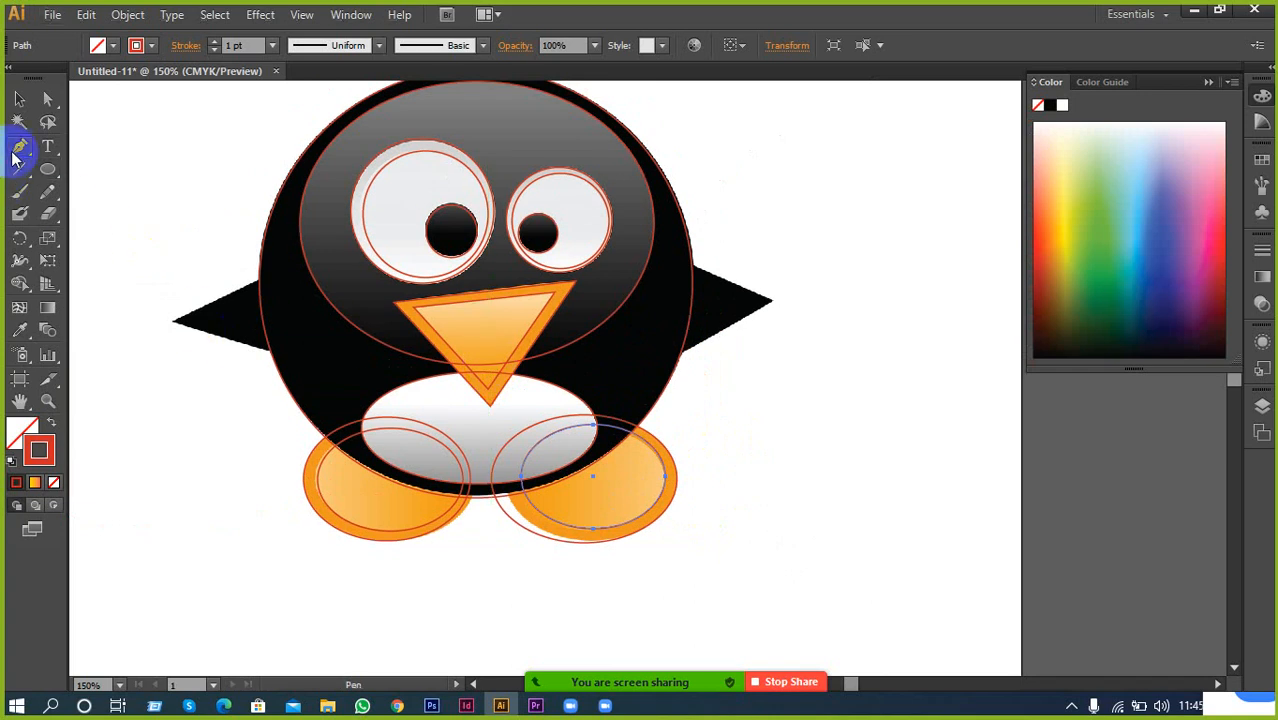
left_click(19, 147)
scroll(103, 268, "up", 2, "alt")
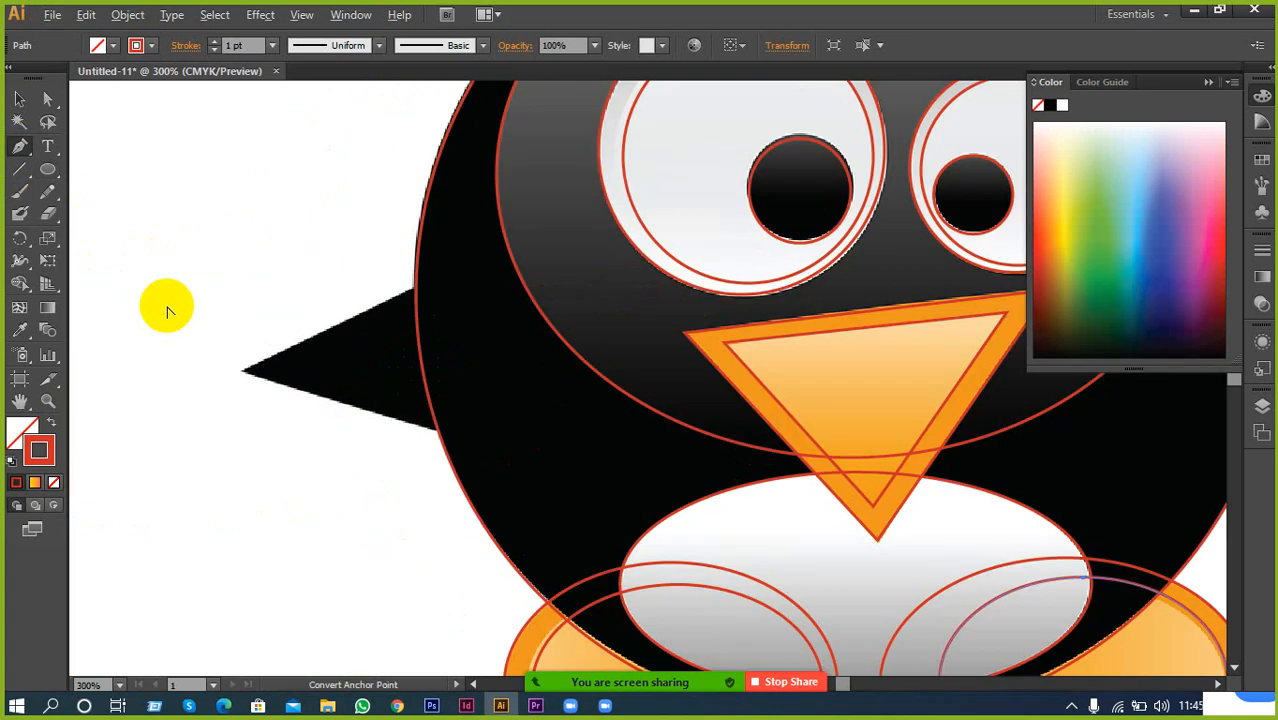
left_click(427, 287)
left_click(240, 369)
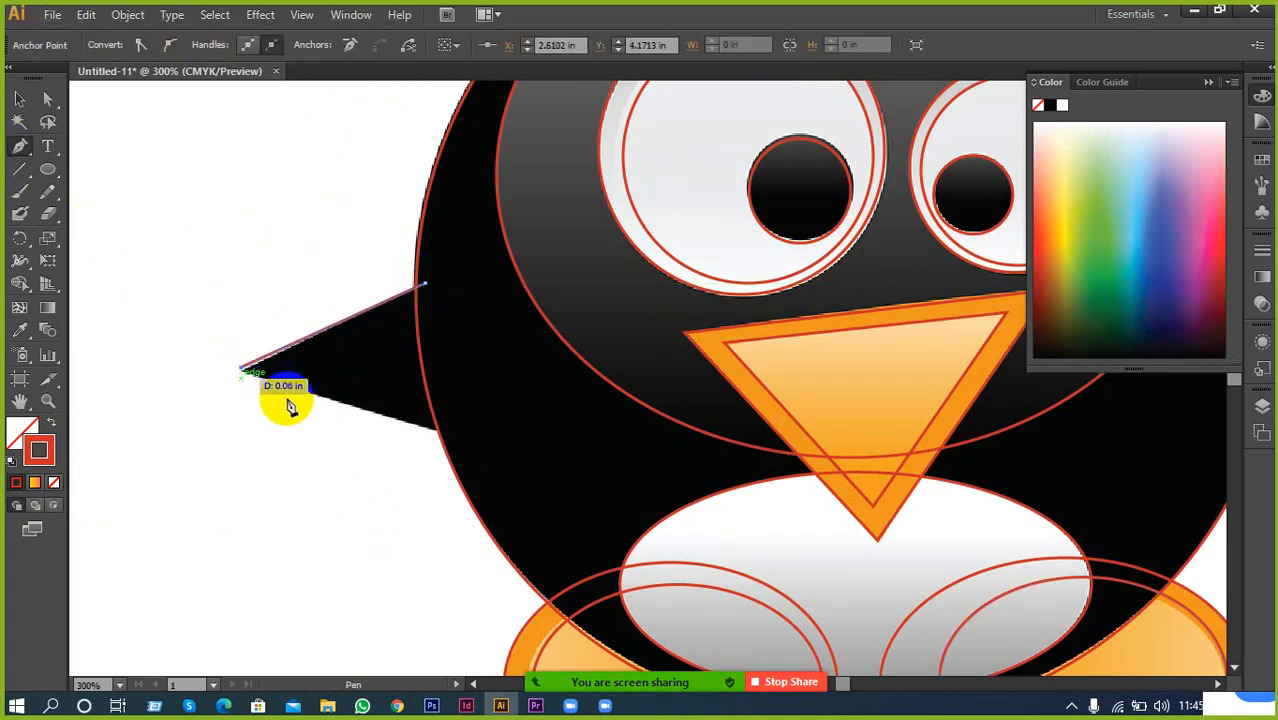
left_click(458, 435)
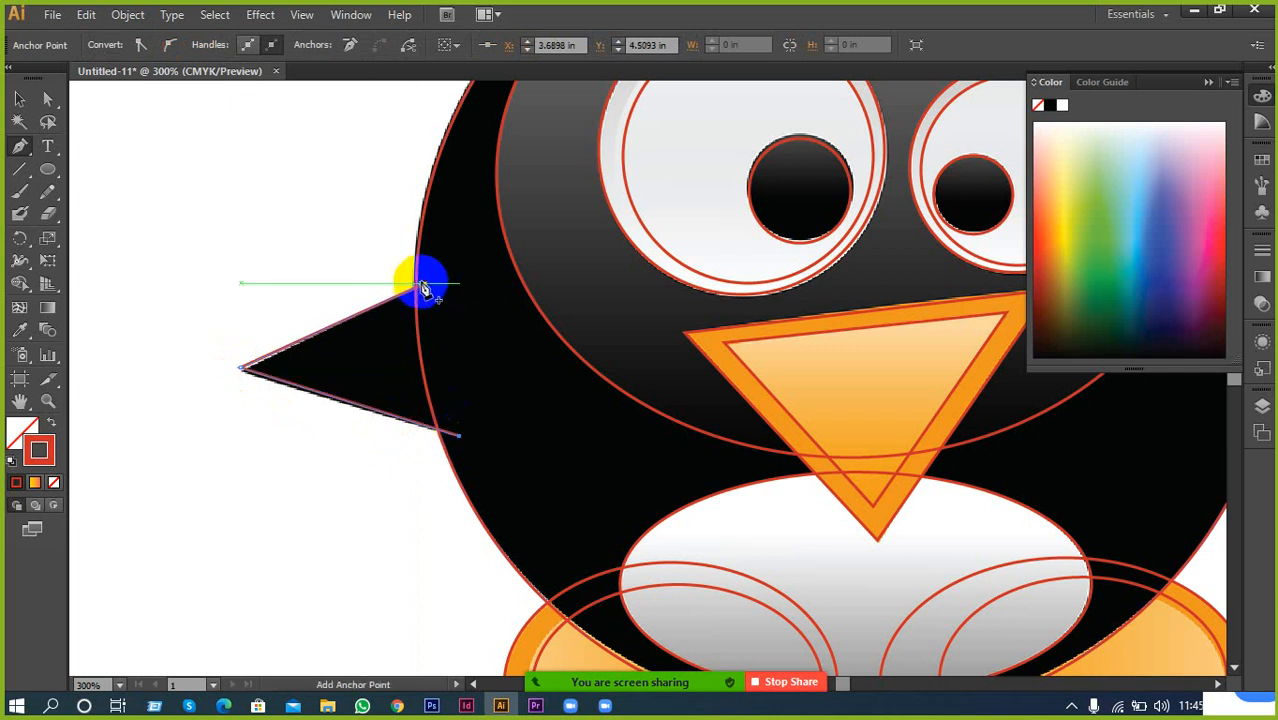
key("ctrl")
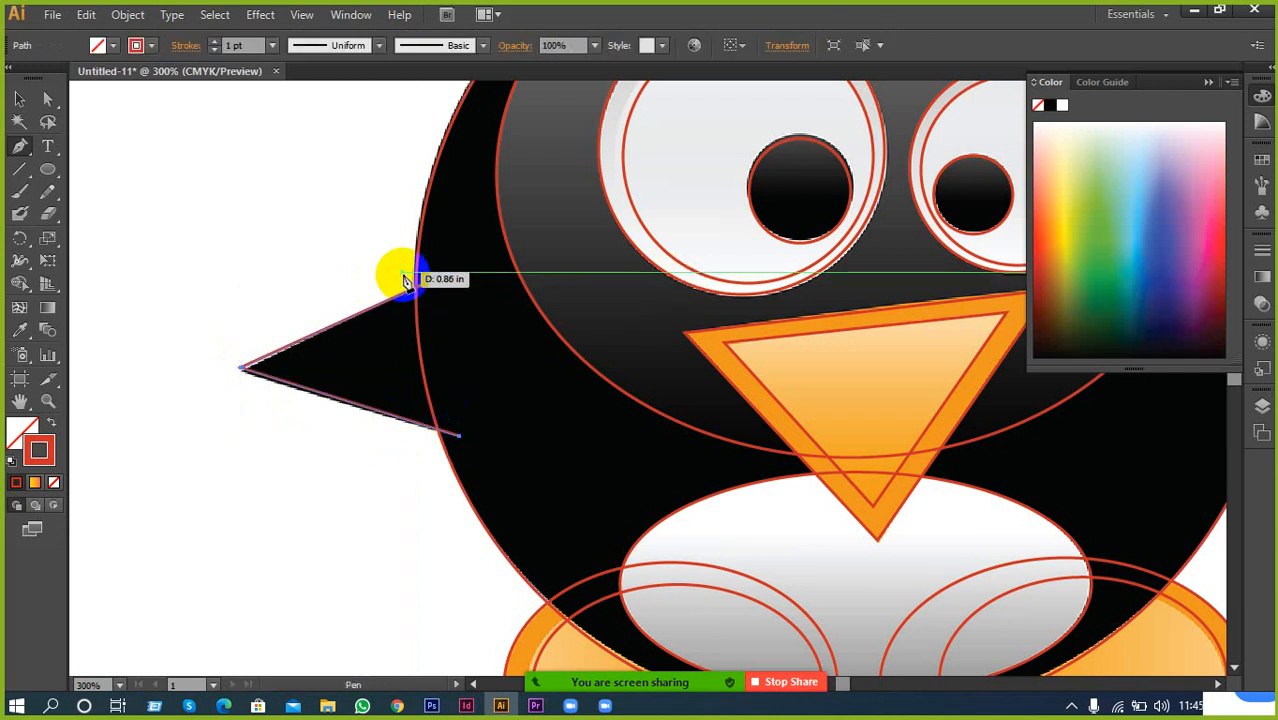
left_click(428, 284)
Trace the right wing as a closed triangle with the Pen tool, its inner corners inside the body outline, and deselect it
key("space")
left_click_drag(802, 297, 49, 303)
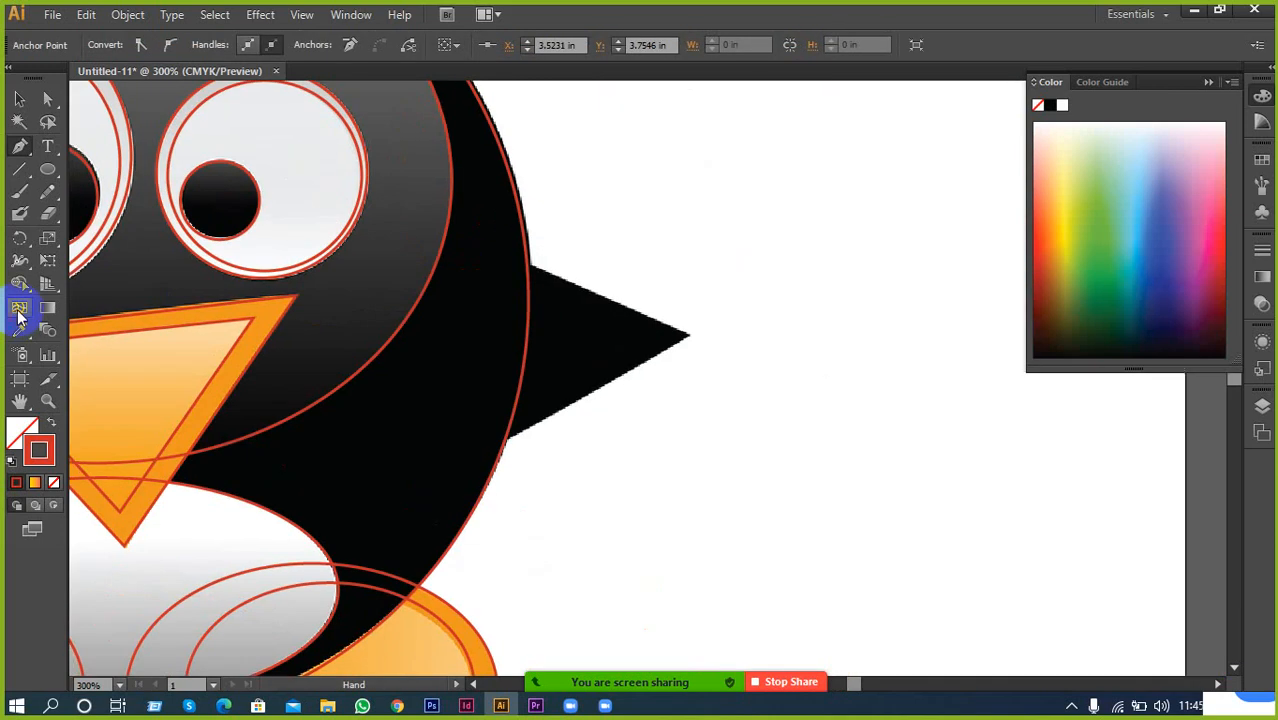
left_click(500, 258)
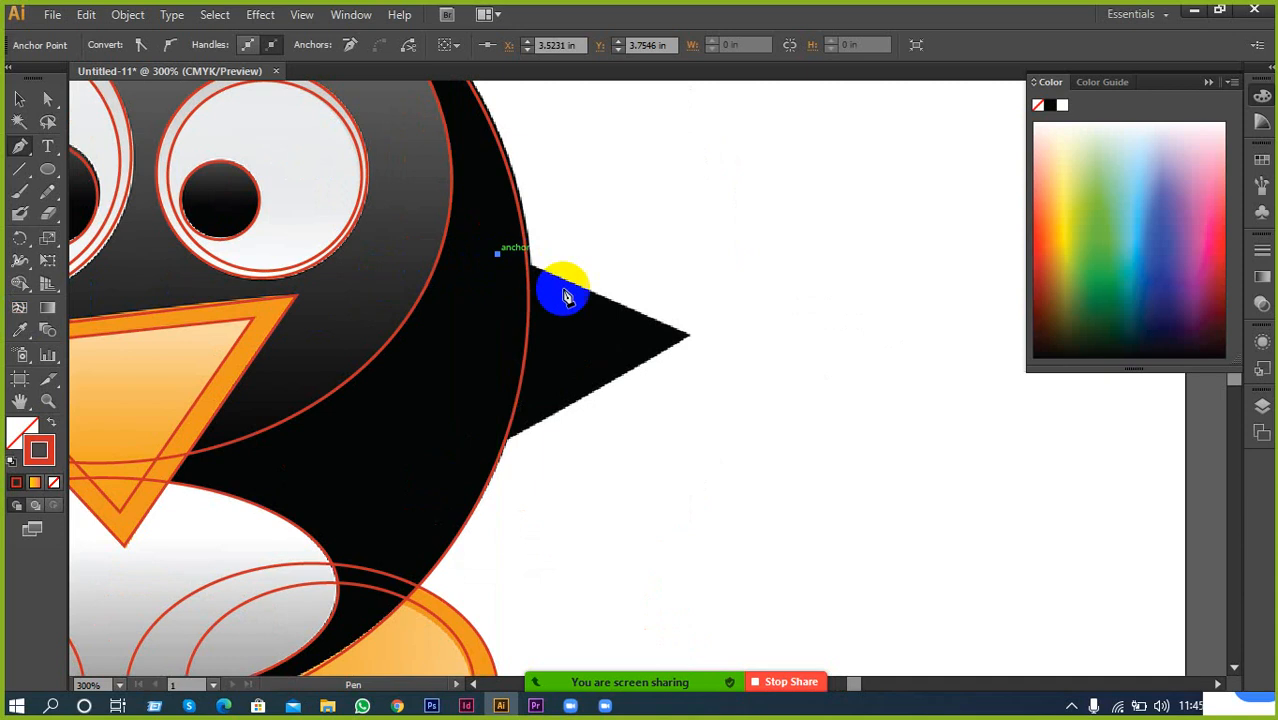
left_click(693, 341)
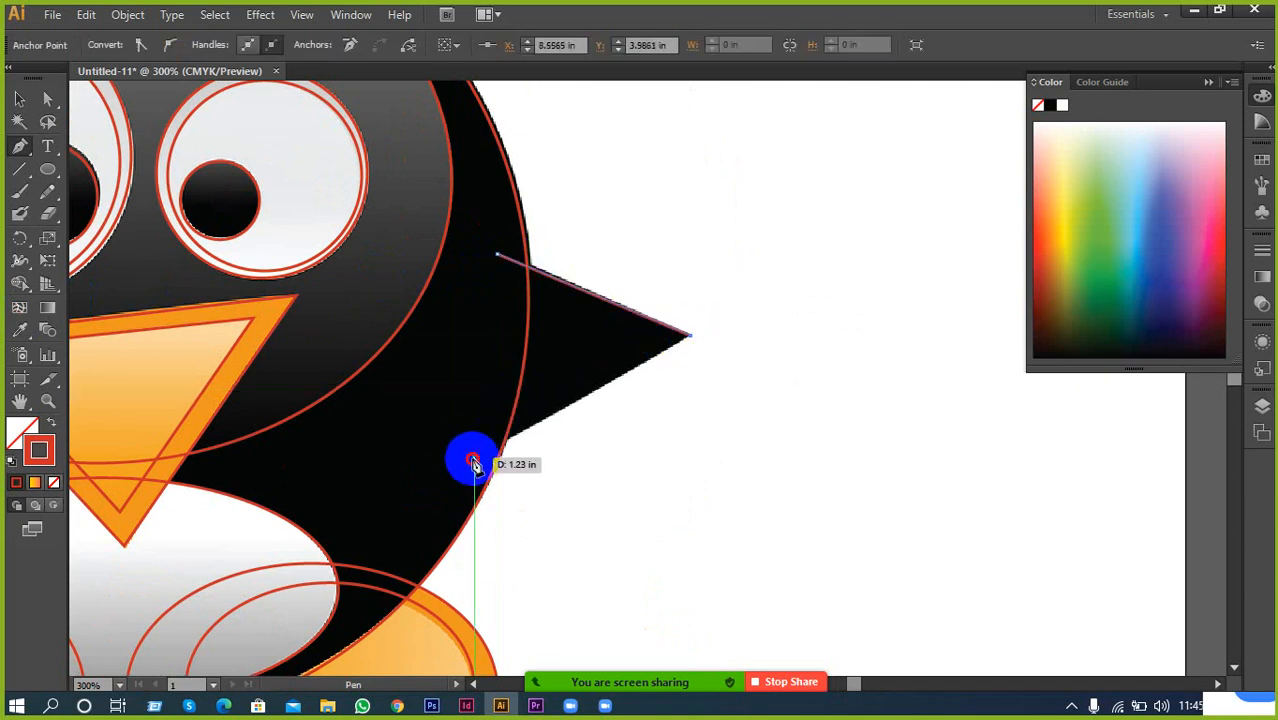
left_click(474, 458)
left_click(499, 261)
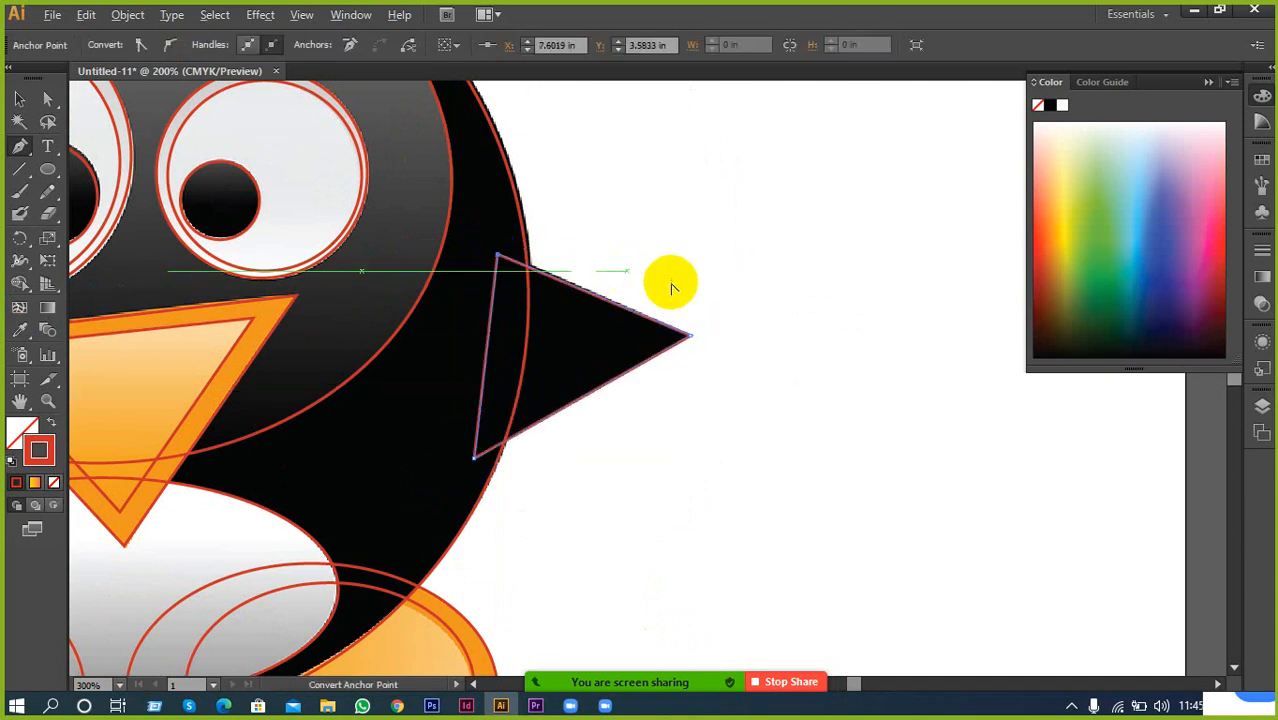
scroll(664, 278, "down", 6)
scroll(648, 279, "up", 2)
scroll(456, 186, "up", 1)
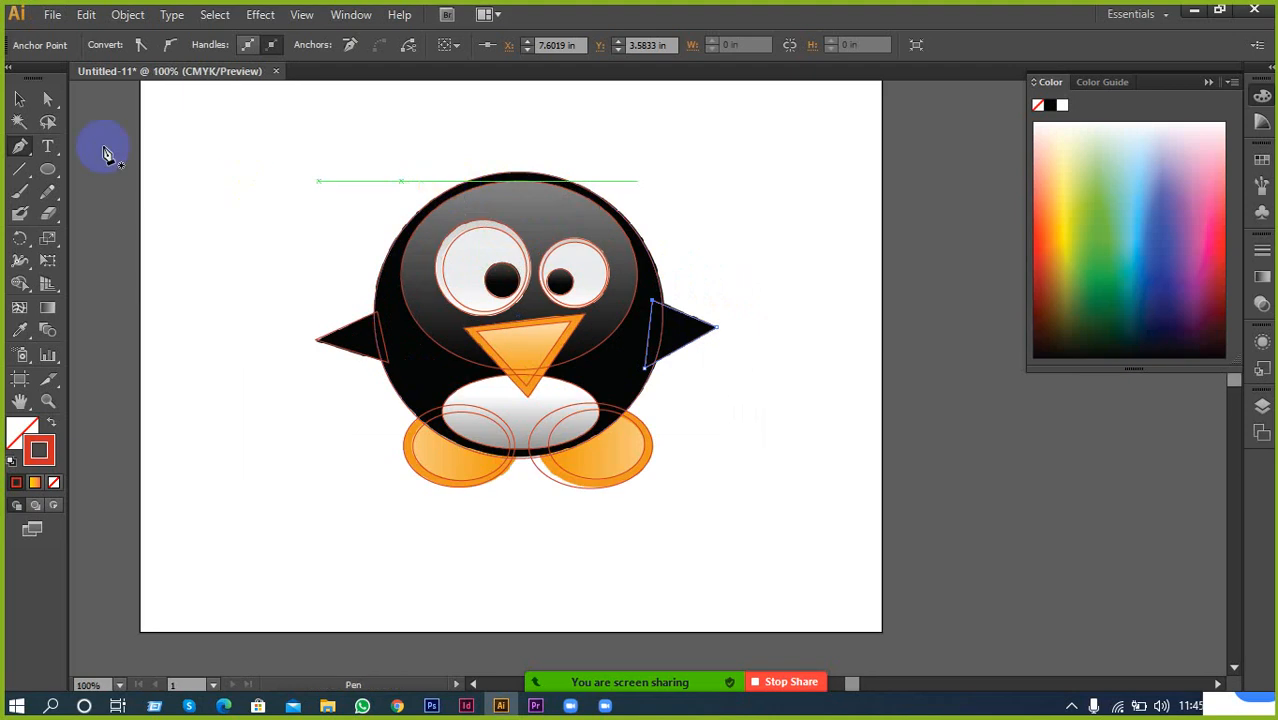
left_click(20, 104)
left_click(192, 171)
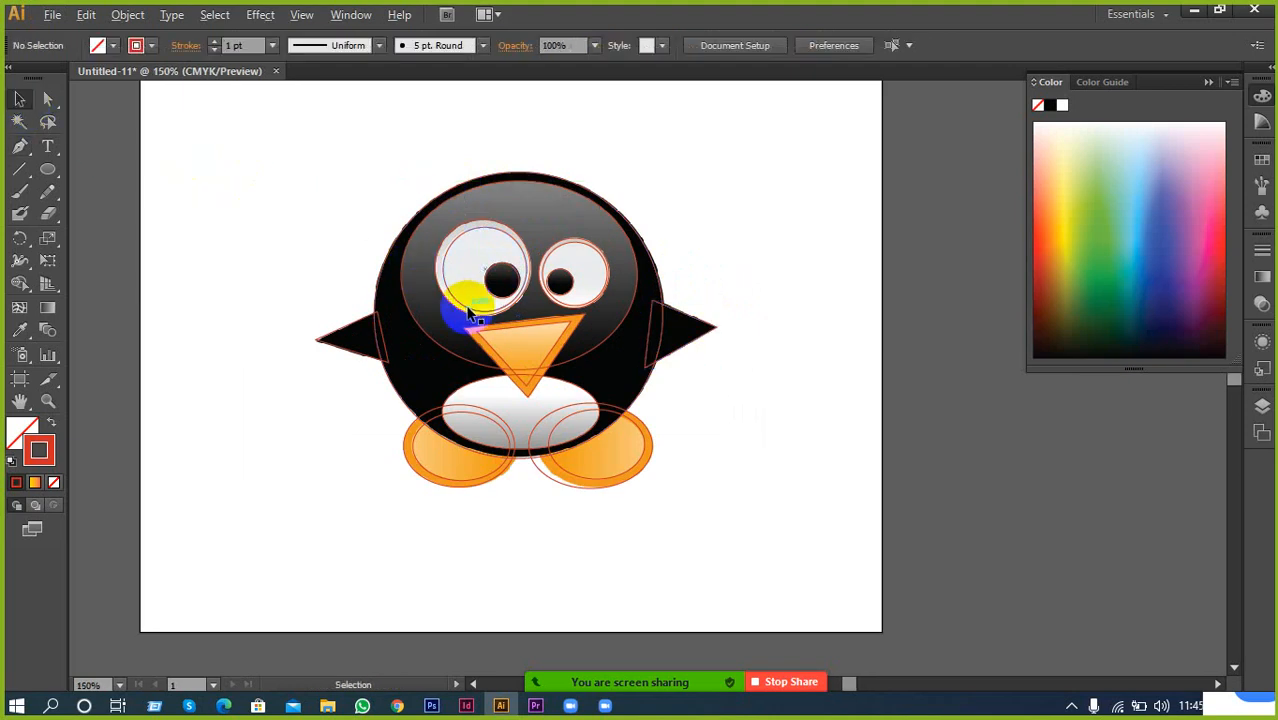
Select all the traced outlines together, move them off the picture to the empty area right of the artboard, and deselect them
scroll(440, 340, "up", 1)
left_click_drag(239, 129, 893, 560)
scroll(930, 557, "up", 2)
scroll(700, 560, "down", 1)
scroll(650, 515, "down", 1)
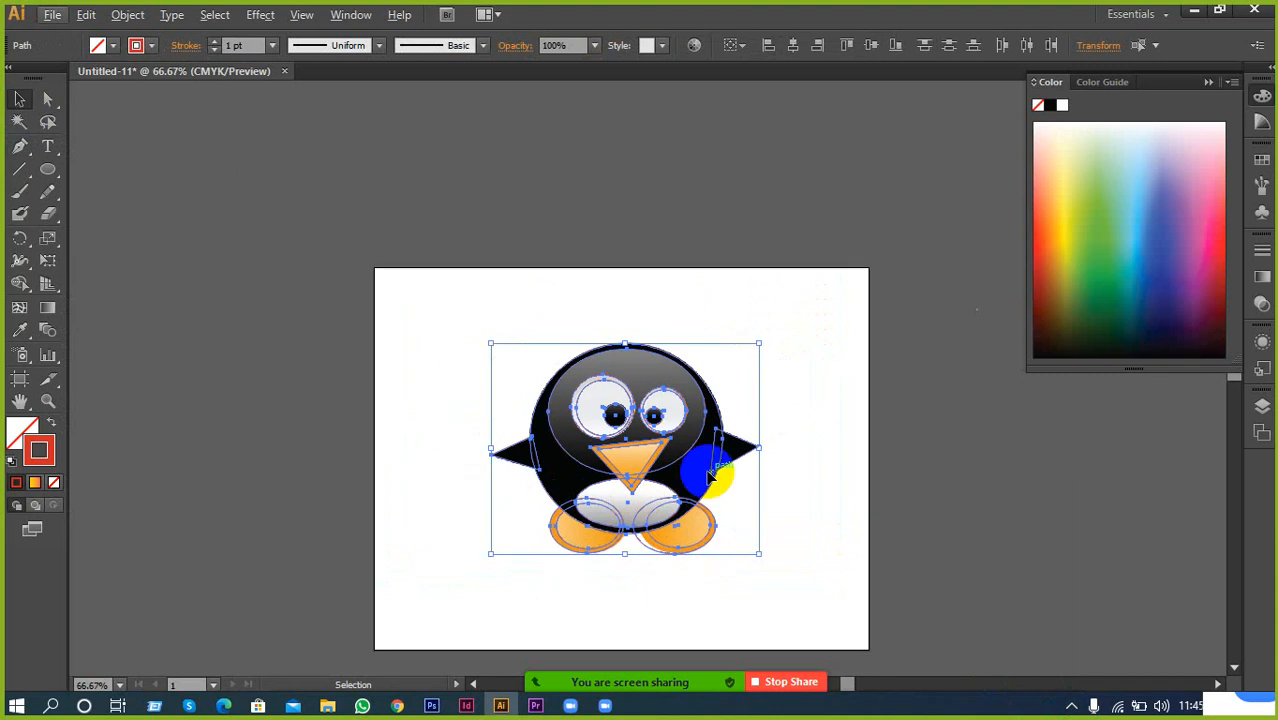
scroll(790, 475, "up", 1)
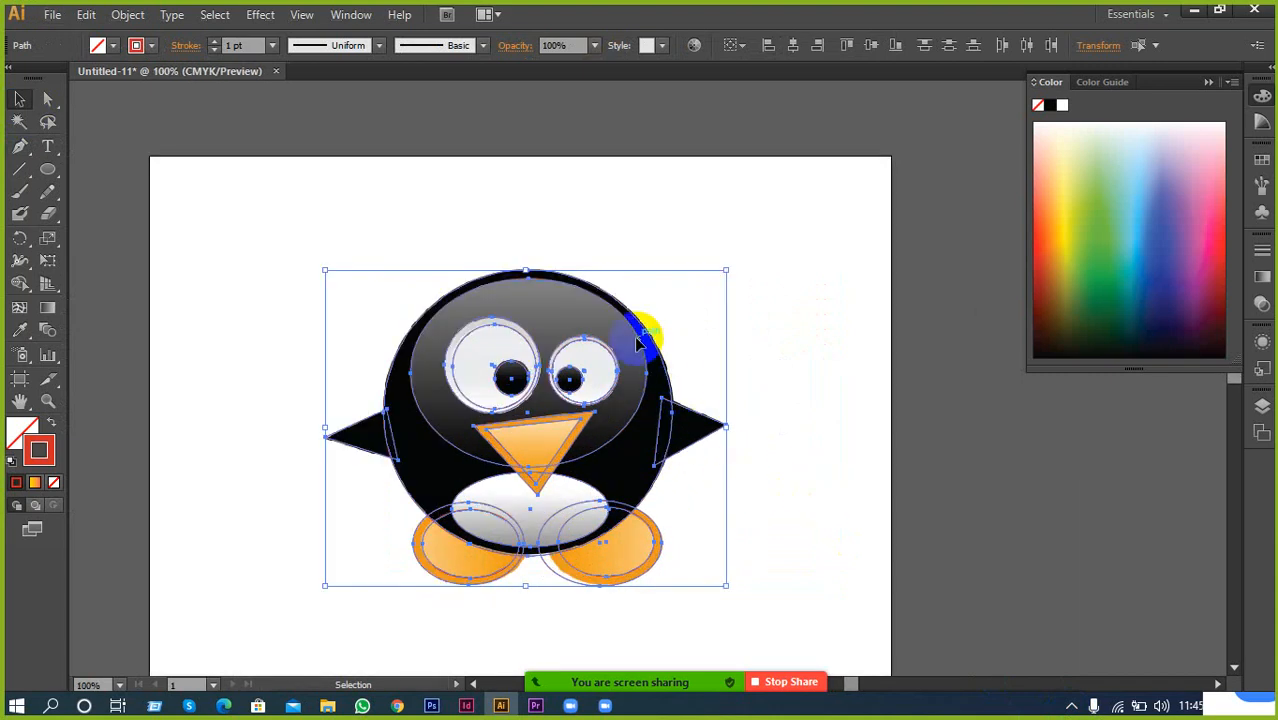
left_click_drag(640, 341, 1025, 349)
scroll(470, 326, "down", 1)
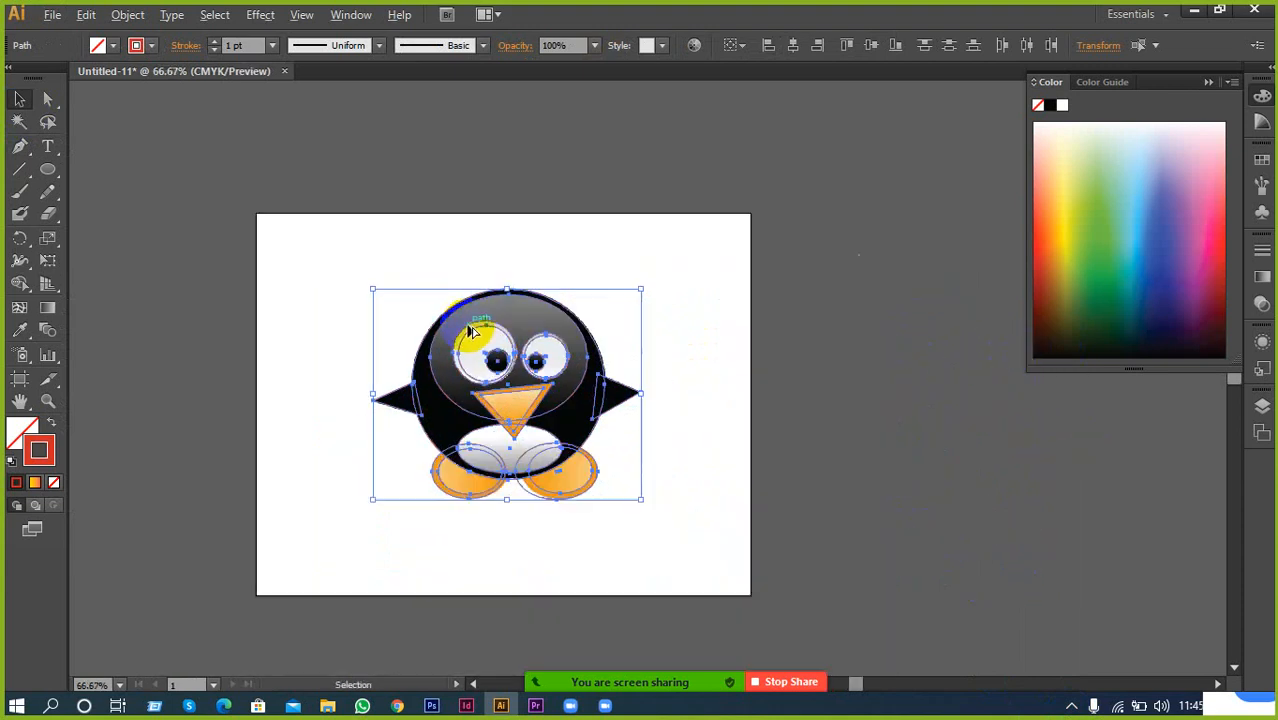
scroll(691, 409, "up", 1)
scroll(595, 362, "down", 1)
scroll(477, 344, "down", 1)
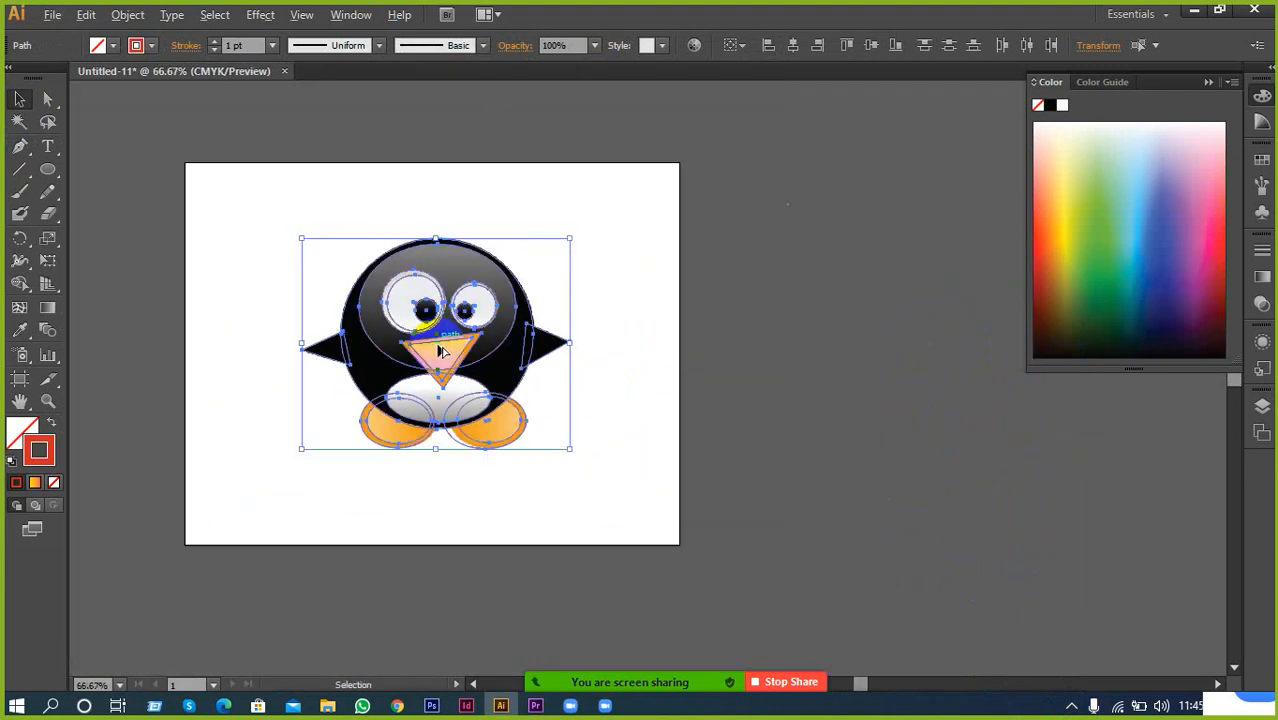
left_click_drag(512, 283, 948, 303)
left_click(572, 330)
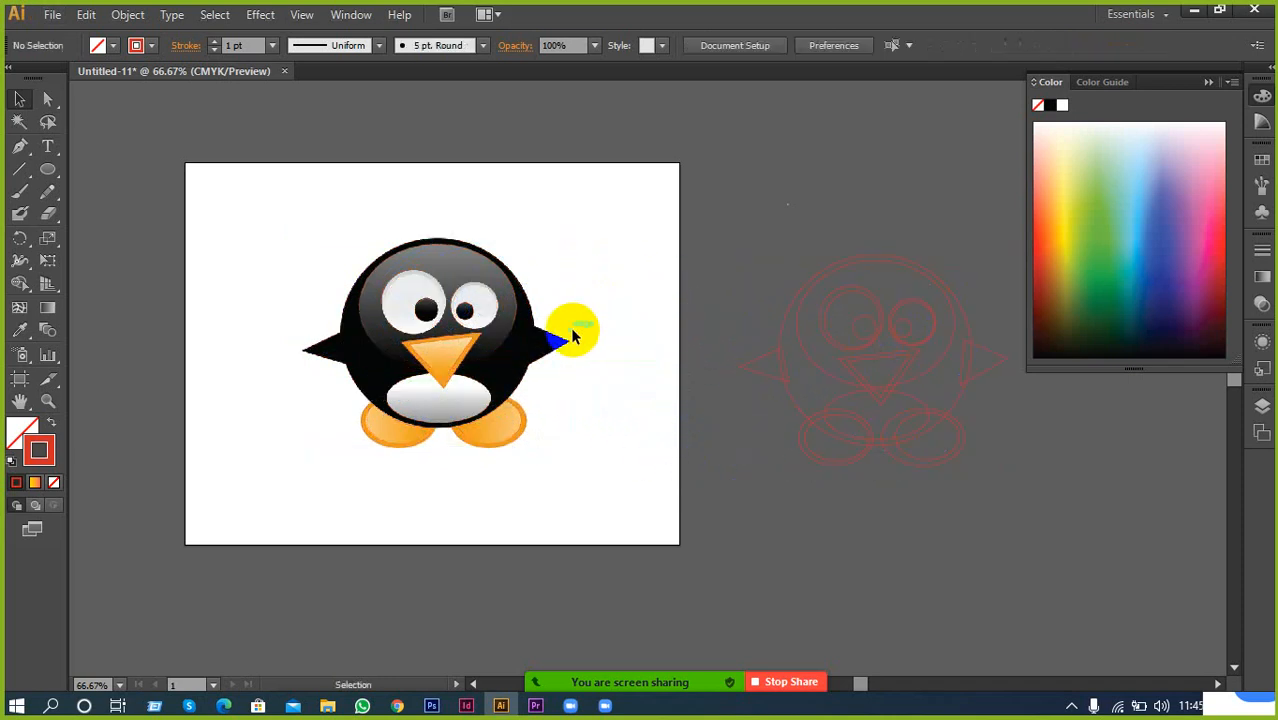
Move the penguin picture to the artboard's left edge and scale it down proportionally to about three quarters of its size
left_click(355, 446)
left_click_drag(462, 346, 346, 342)
key("space")
left_click_drag(587, 343, 694, 354)
left_click(498, 337)
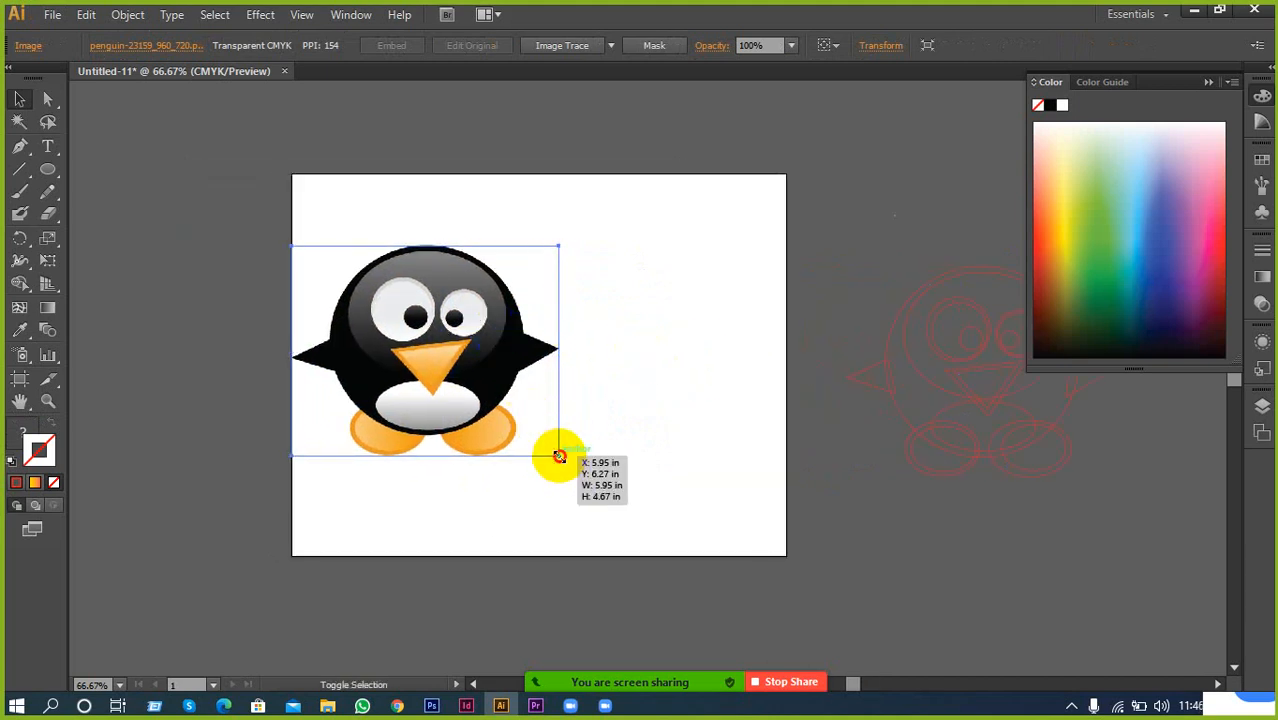
left_click_drag(559, 456, 493, 401)
Select all the outlines, move them onto the artboard right of the penguin picture, scale them down to fit, and deselect them
scroll(720, 355, "right", 2)
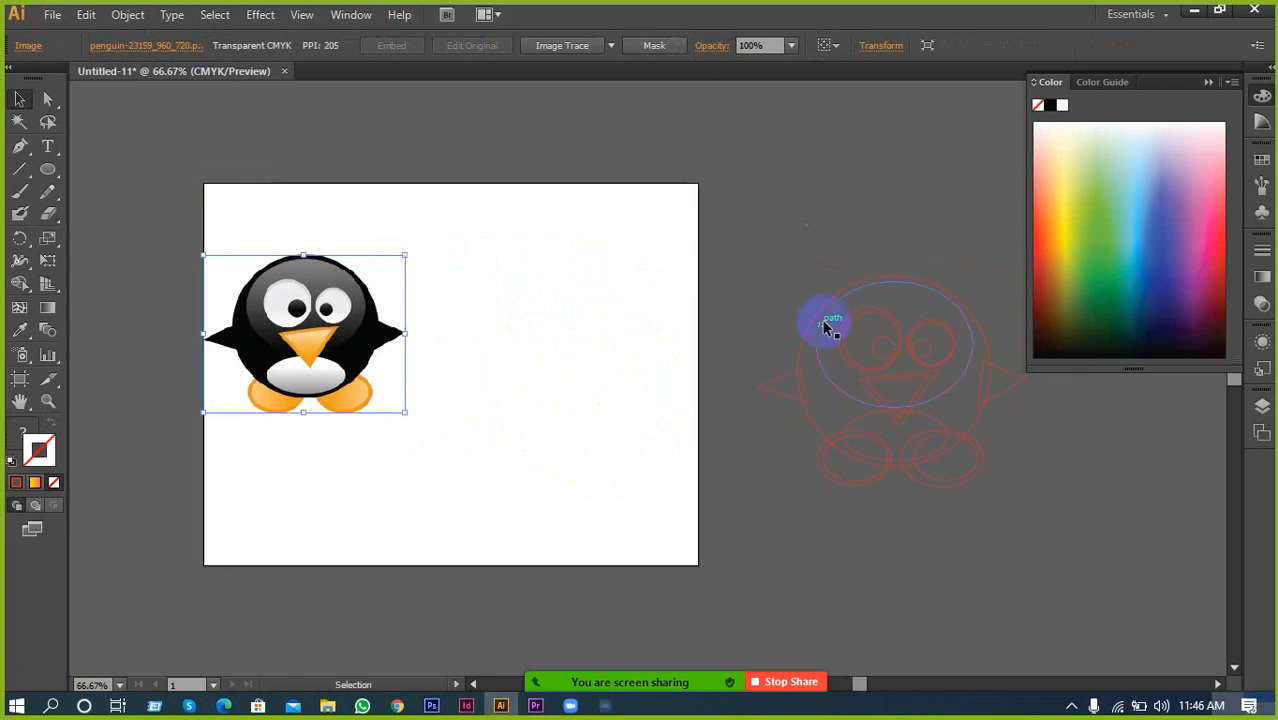
left_click_drag(727, 226, 1113, 542)
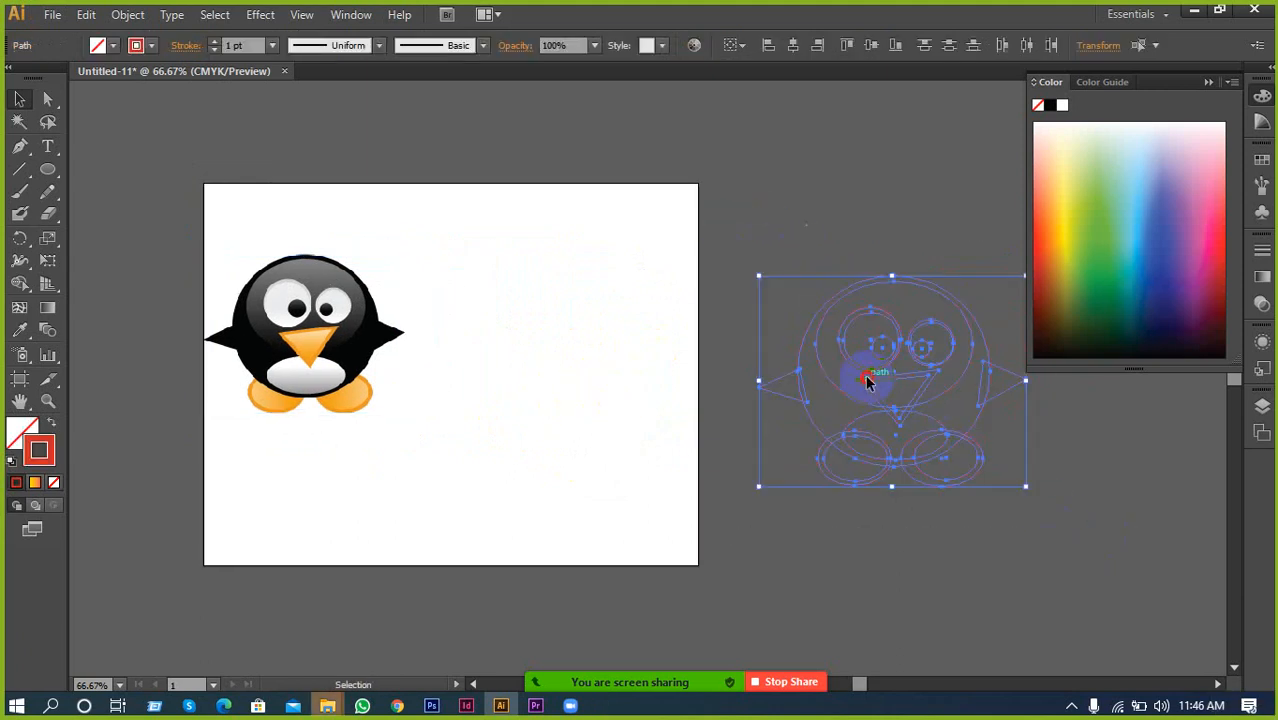
mouse_move(868, 380)
left_mouse_down()
mouse_move(573, 345)
mouse_move(533, 334)
mouse_move(539, 320)
mouse_move(541, 331)
left_mouse_up()
mouse_move(697, 428)
left_mouse_down()
mouse_move(622, 388)
mouse_move(650, 414)
left_mouse_up()
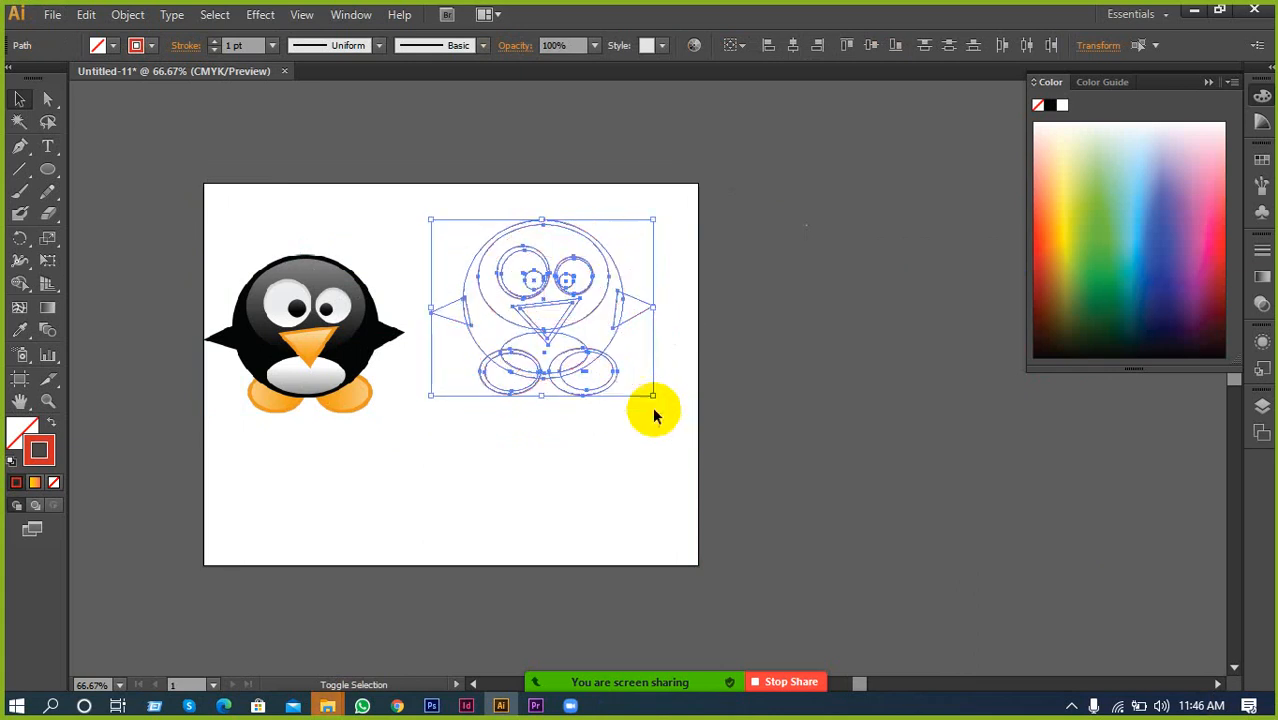
left_click(622, 440)
Reselect the outline drawing, lower it level with the penguin picture, shrink it to about the picture's size, and deselect it
scroll(458, 344, "up", 1)
left_click_drag(430, 188, 785, 408)
left_click_drag(623, 292, 610, 323)
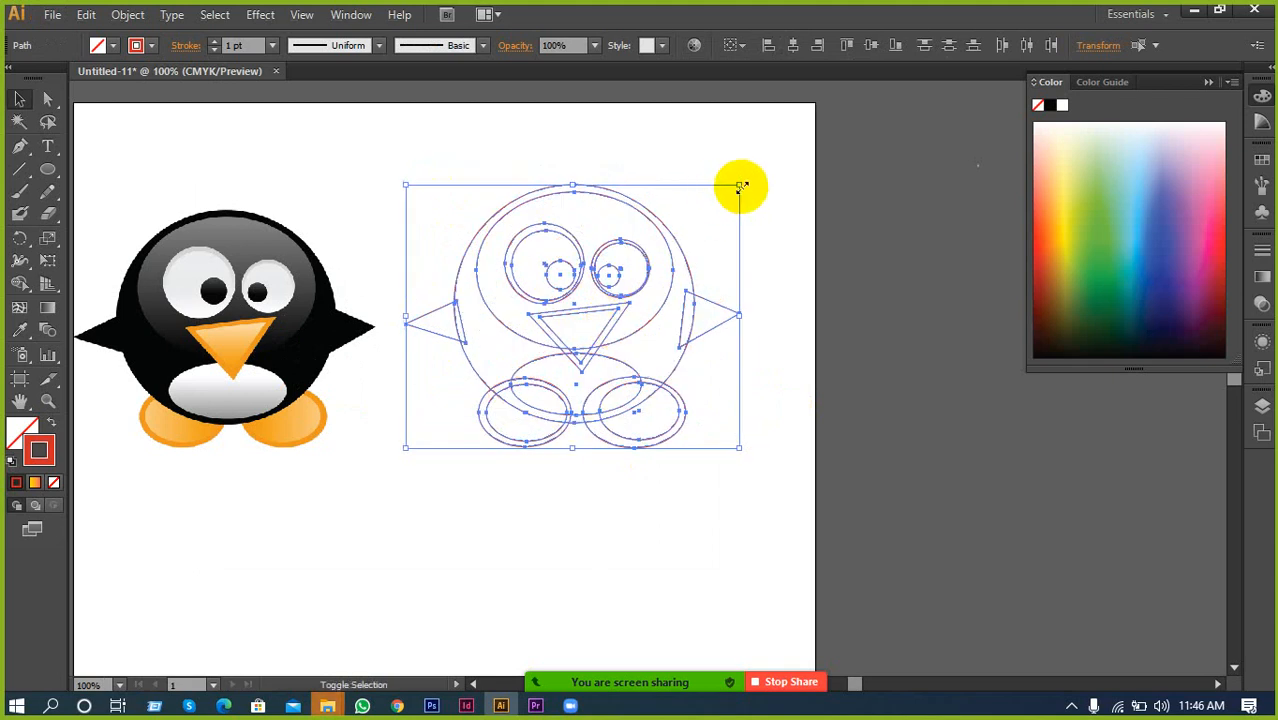
left_click_drag(741, 186, 723, 199)
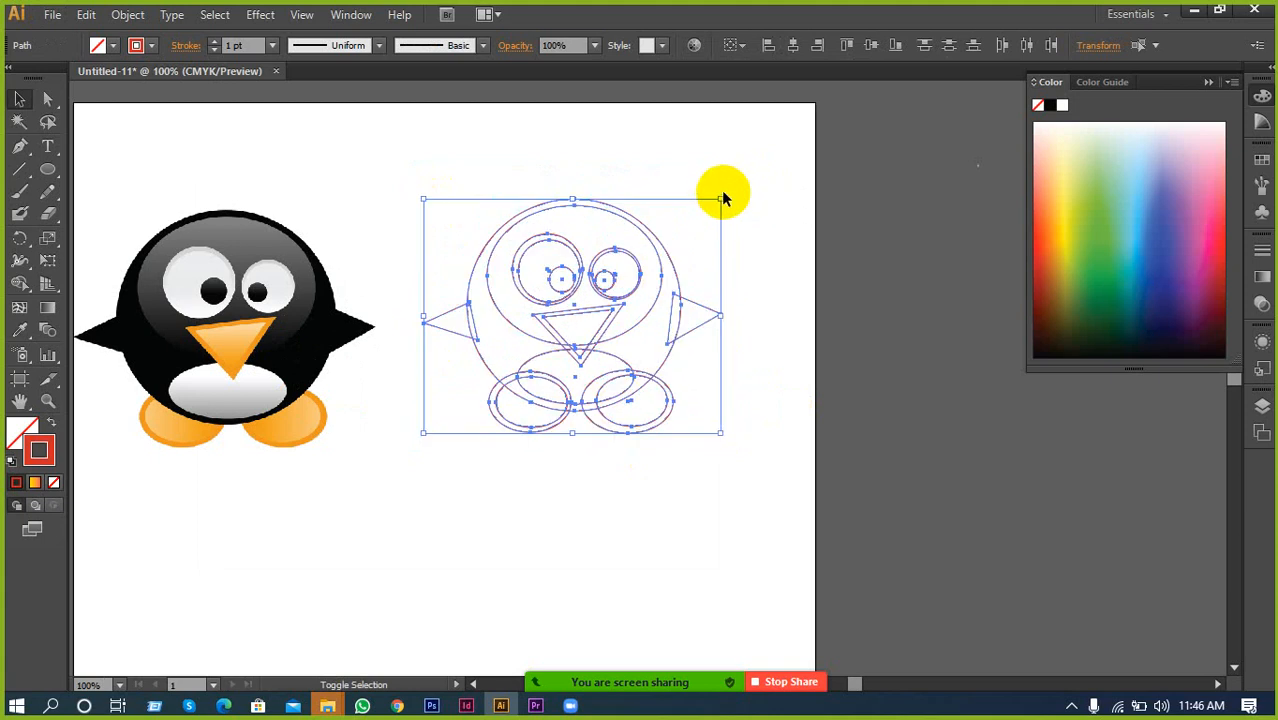
left_click(762, 226)
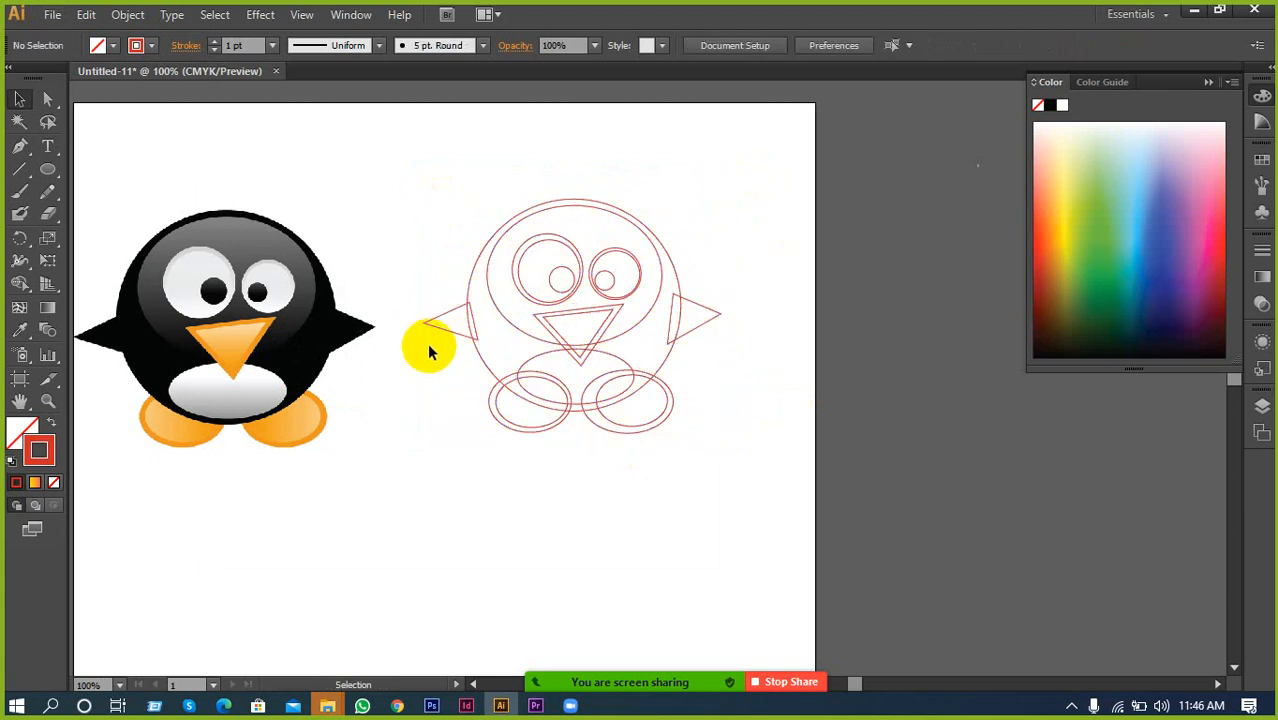
Examine the complete outline drawing up close and compare it with the penguin picture beside it
scroll(427, 343, "left", 3)
left_click_drag(551, 194, 890, 455)
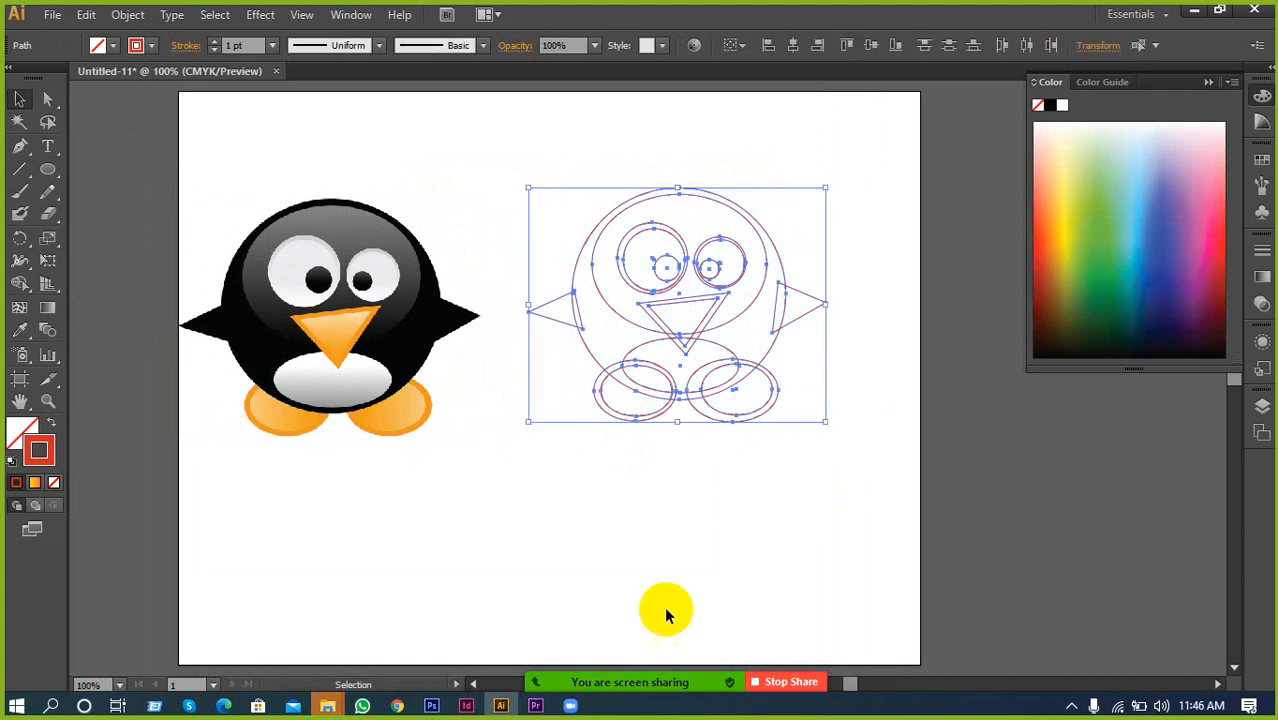
left_click(668, 610)
scroll(504, 466, "up", 2)
scroll(628, 574, "up", 1)
left_click_drag(788, 555, 602, 678)
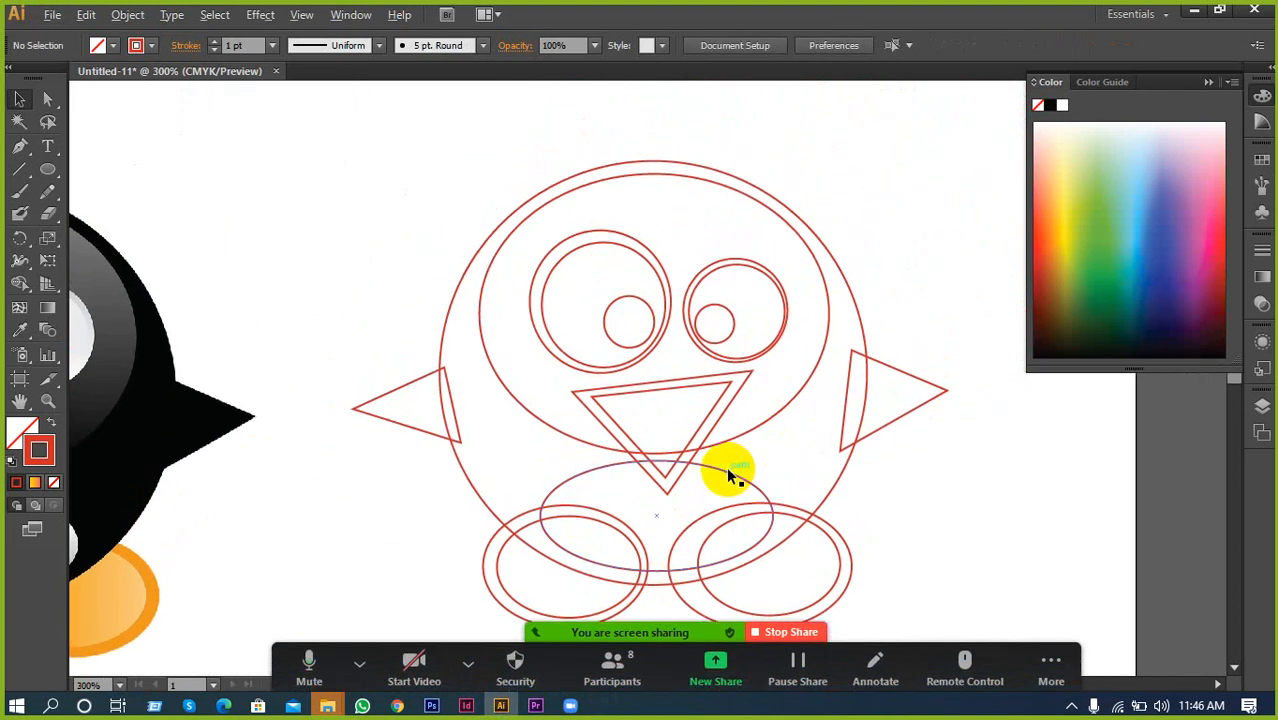
scroll(726, 467, "up", 1)
scroll(726, 467, "down", 1)
scroll(735, 468, "down", 2)
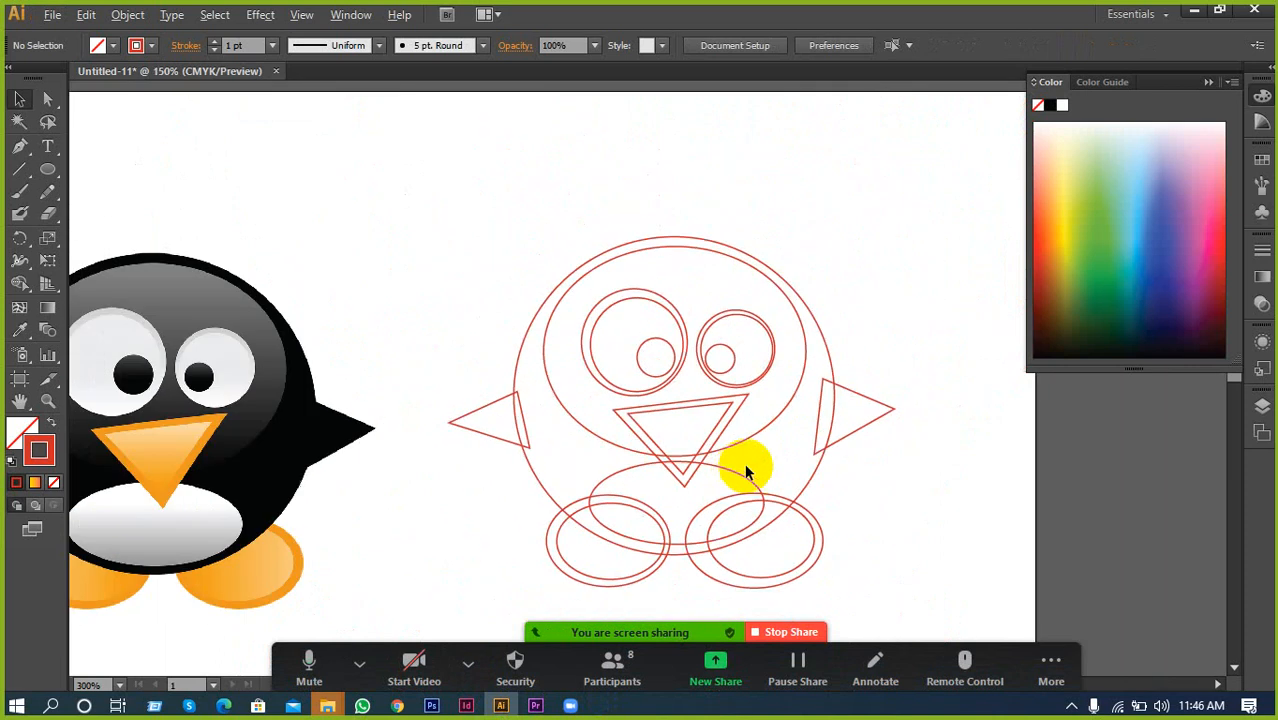
scroll(750, 470, "down", 1)
scroll(575, 474, "up", 1)
left_click_drag(583, 460, 665, 360)
Open the Zoom meeting's participants list and move its window over the outline drawing
mouse_move(616, 690)
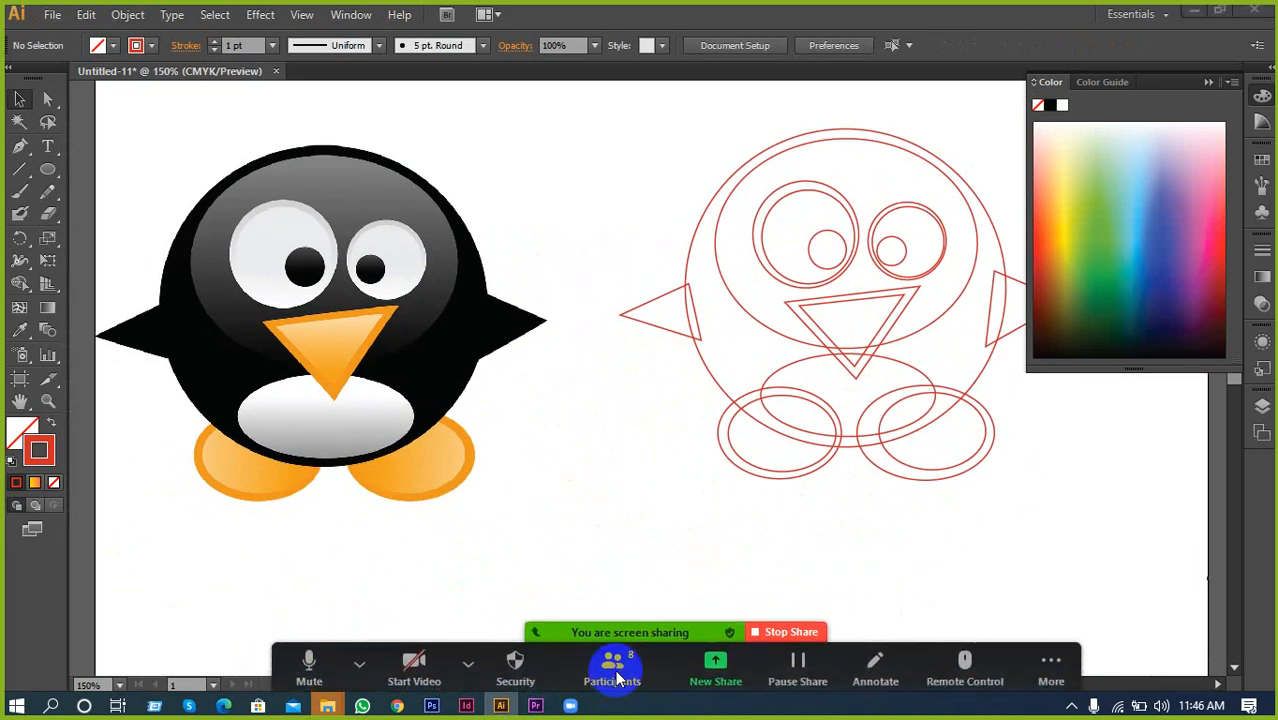
left_click(612, 666)
left_click_drag(630, 193, 918, 119)
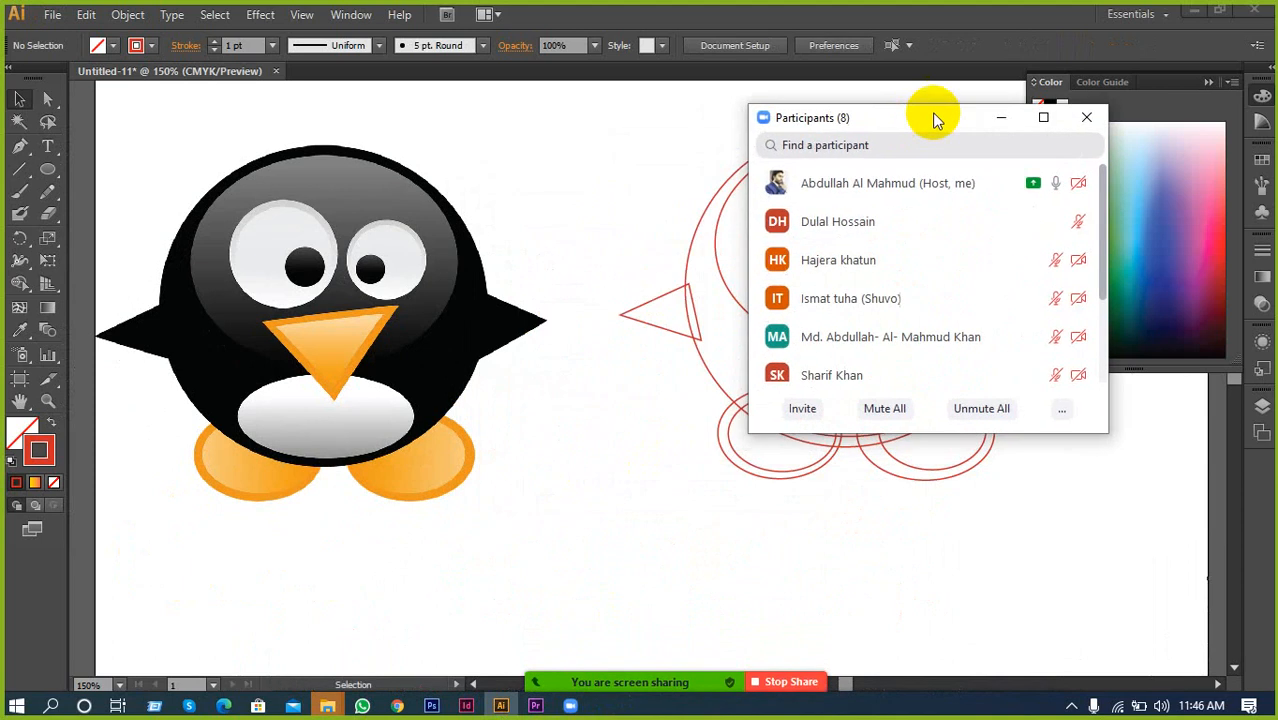
Resize the meeting's participants window to read the whole list and minimize it
left_click_drag(917, 432, 921, 570)
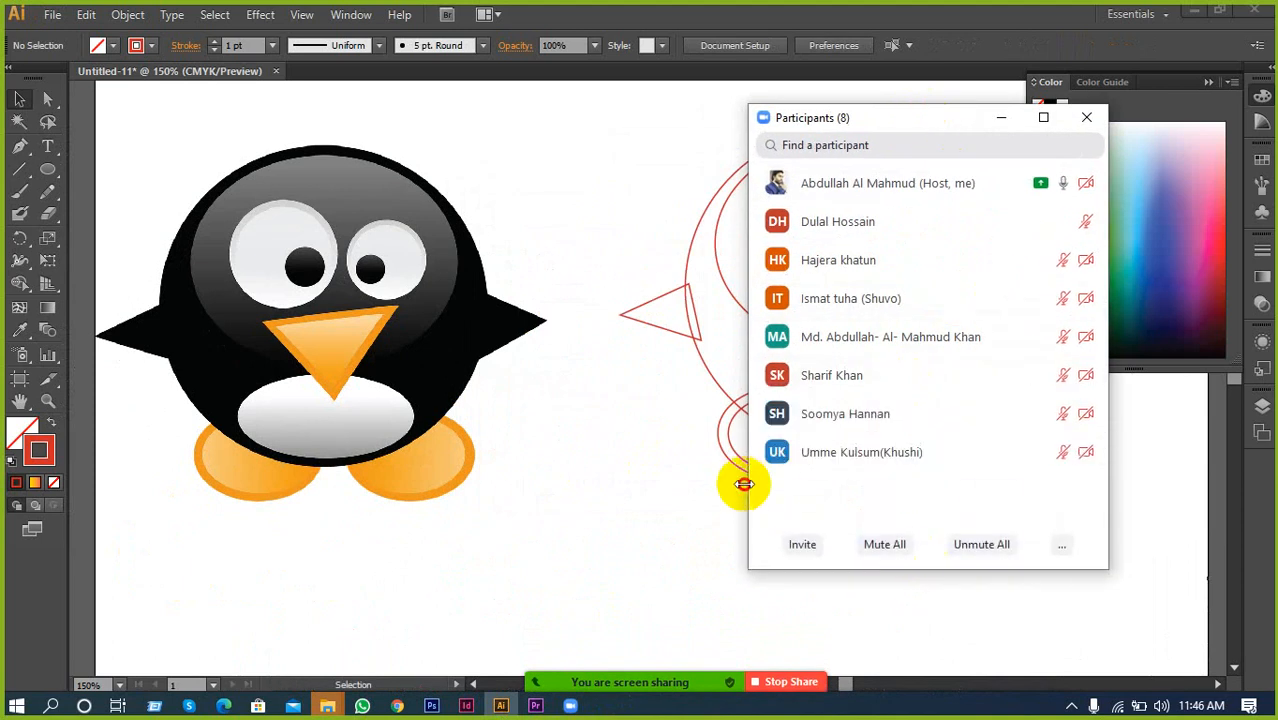
left_click_drag(744, 484, 850, 488)
mouse_move(914, 472)
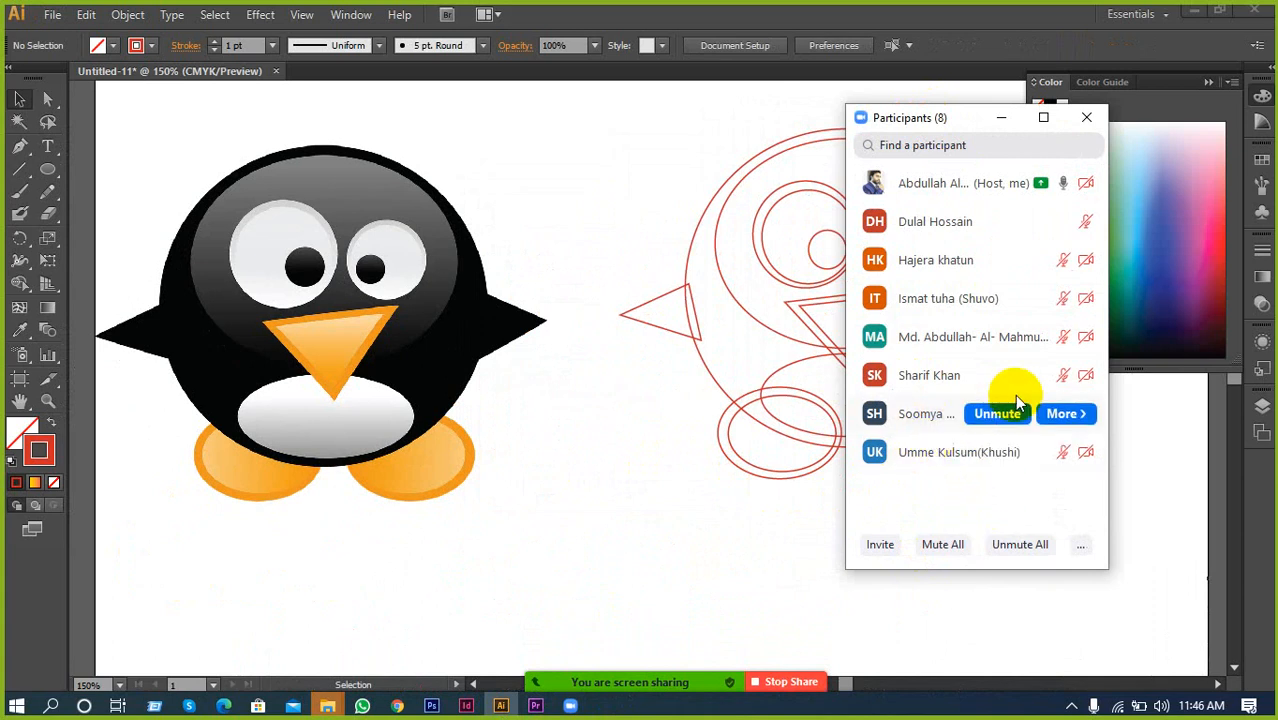
left_click(1003, 119)
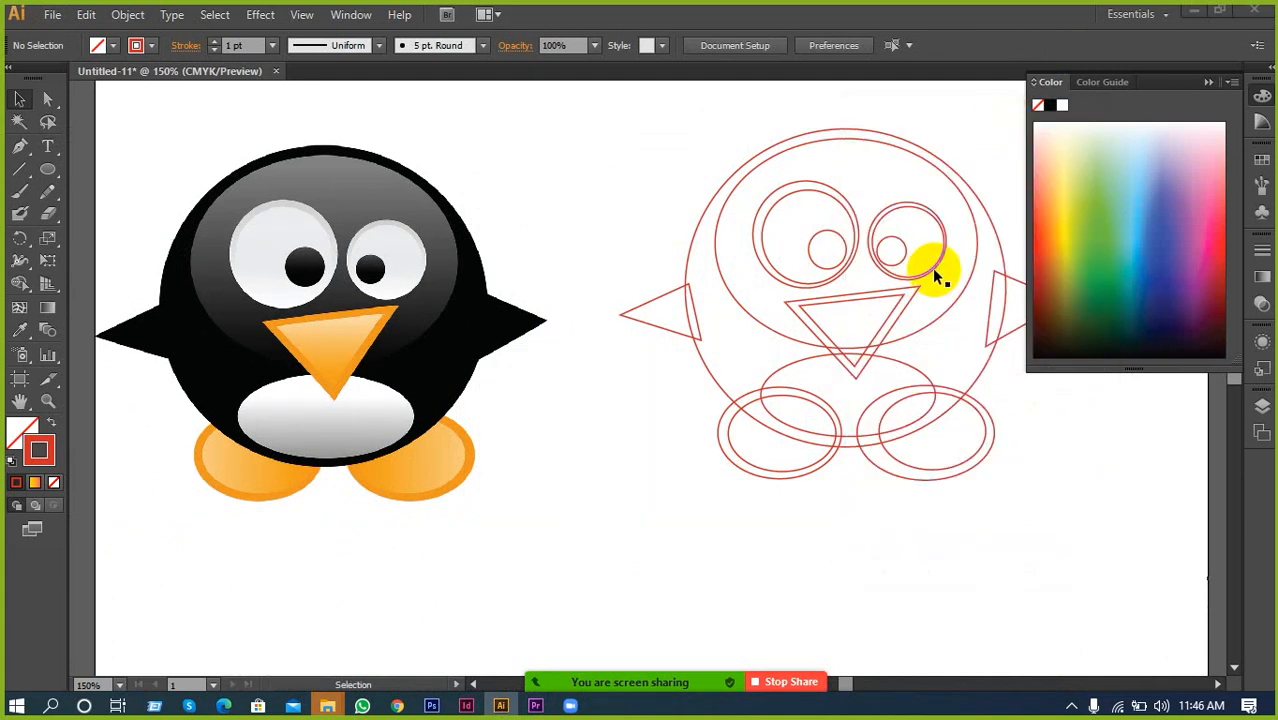
Collapse the Color panel and fill the outline drawing's large body circle with the black sampled from the picture penguin's body
left_click(1207, 83)
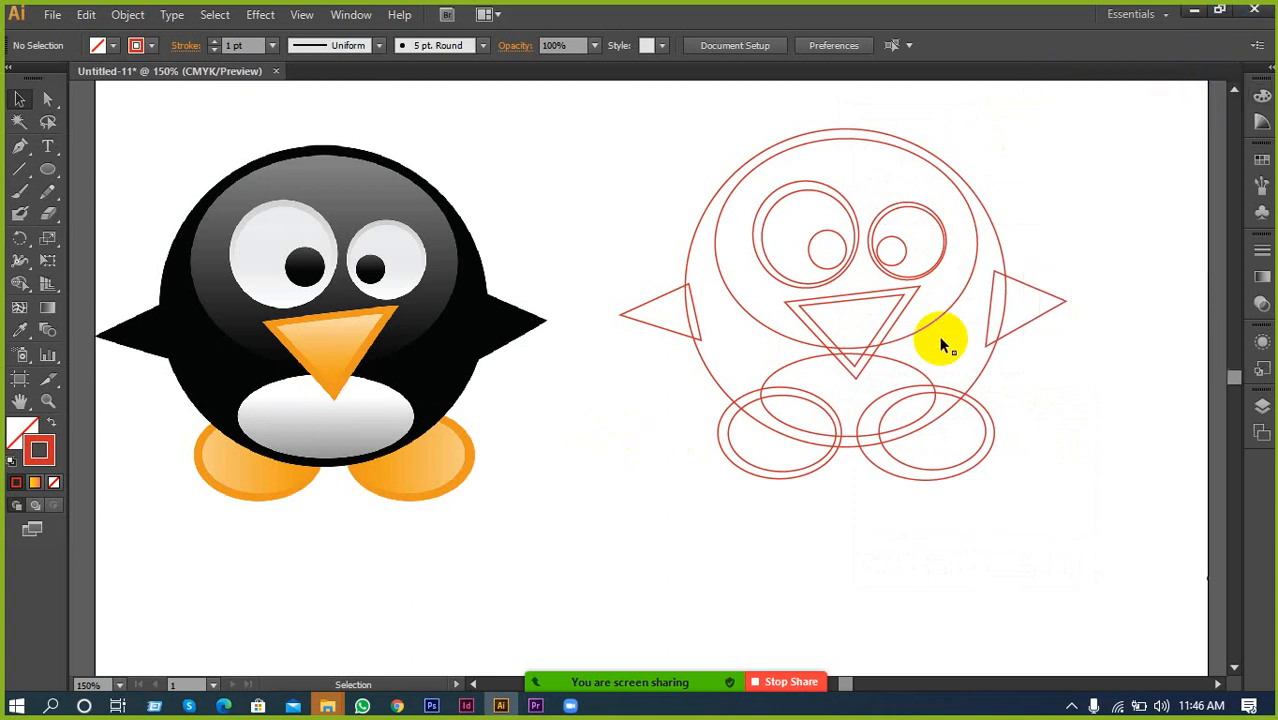
left_click(685, 252)
left_click(470, 263, "shift")
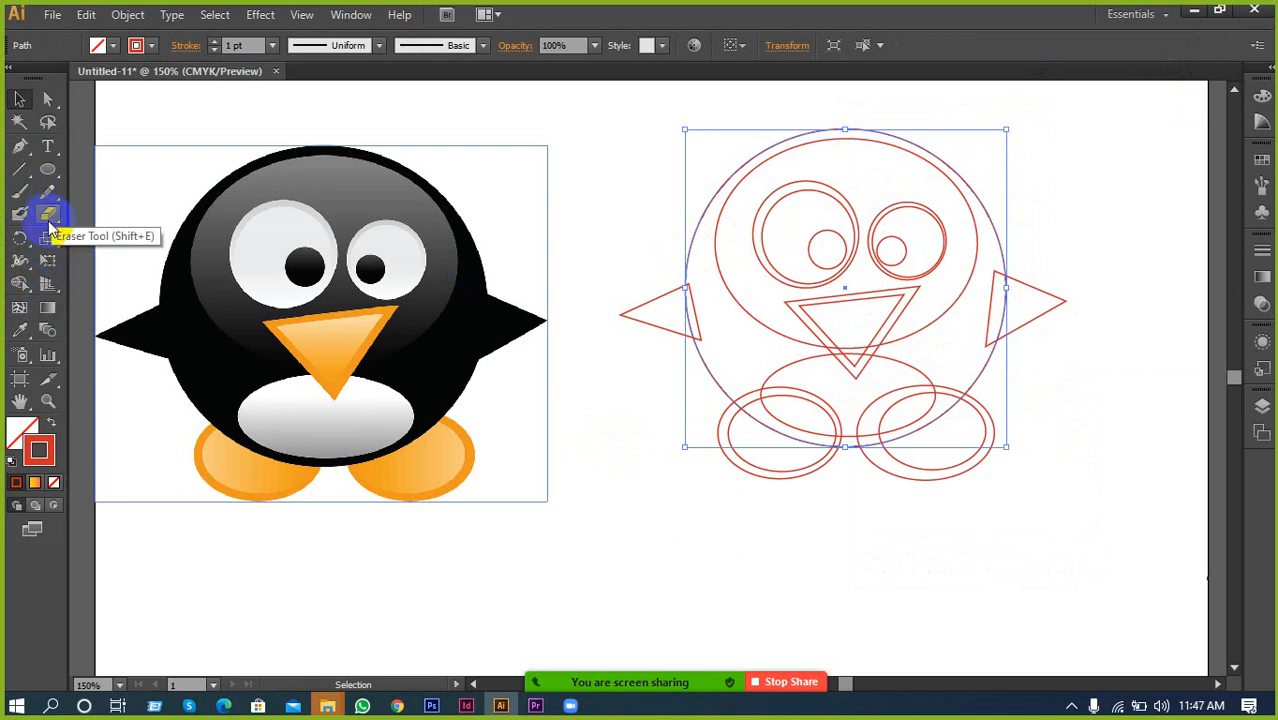
left_click(19, 330)
left_click(160, 316)
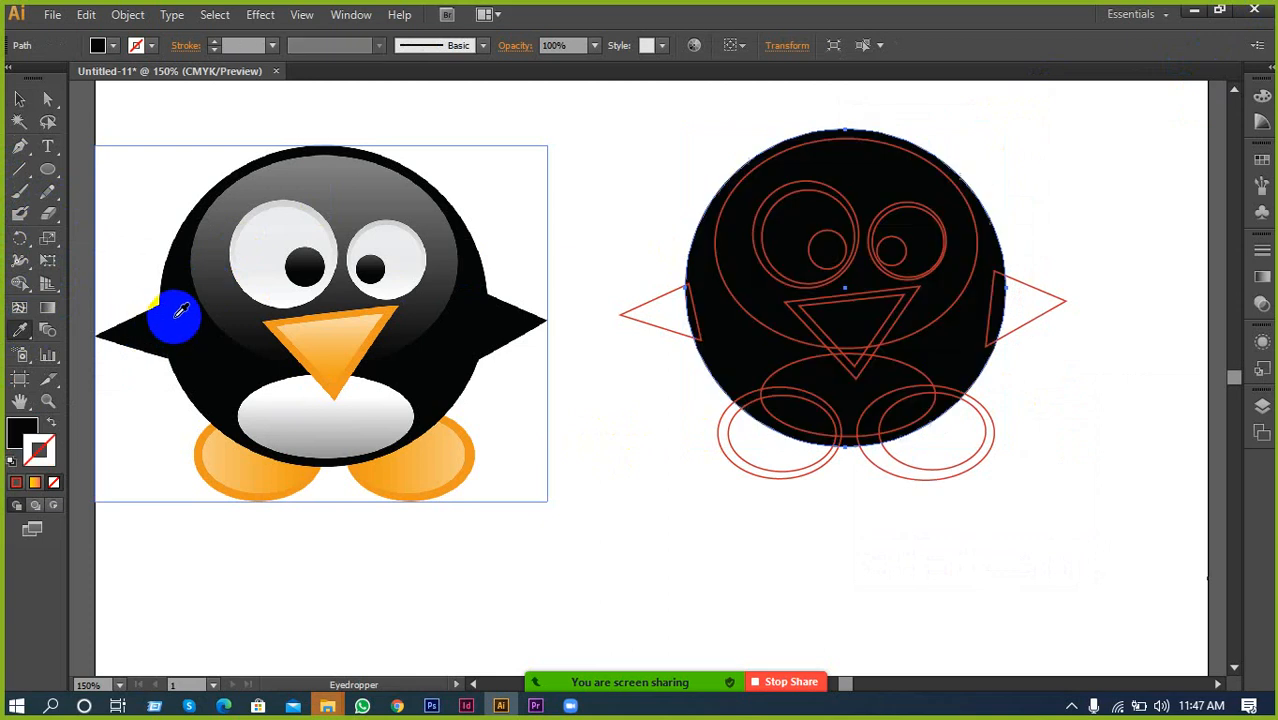
left_click(19, 99)
left_click(571, 135)
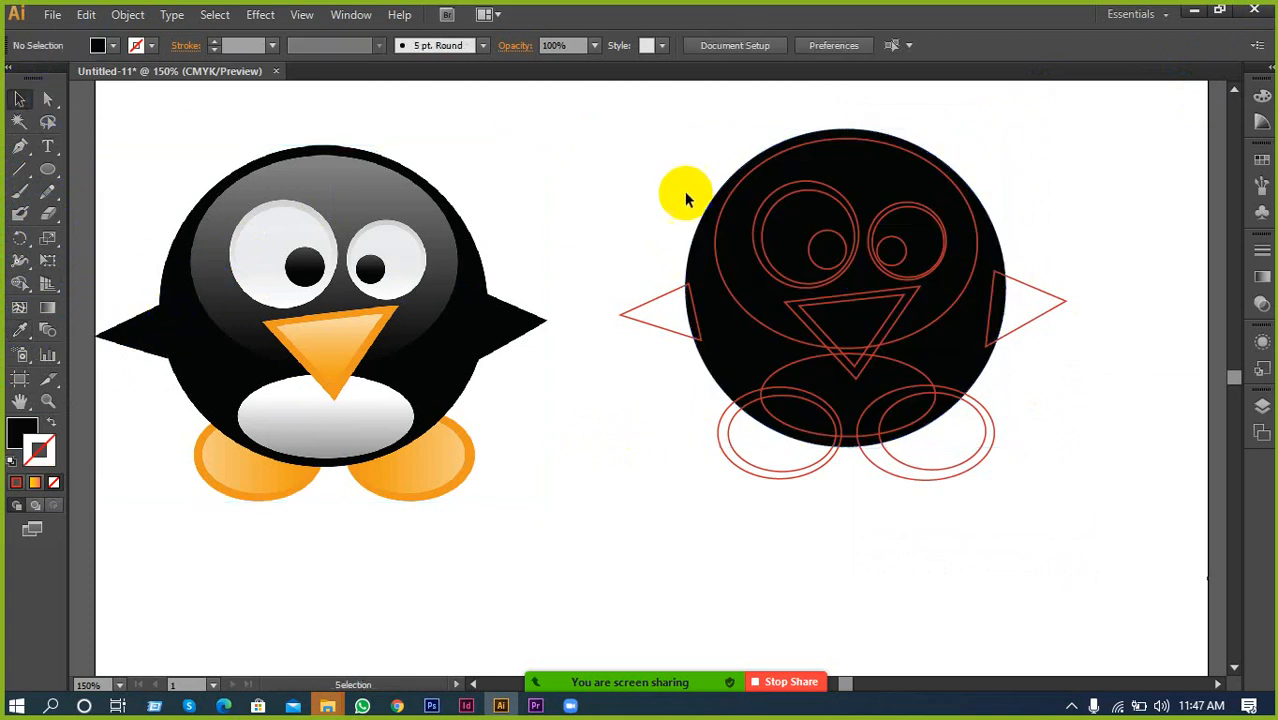
Fill the head ellipse inside the black body with the dark grey sampled from the picture penguin's head, and deselect it
left_click(713, 229)
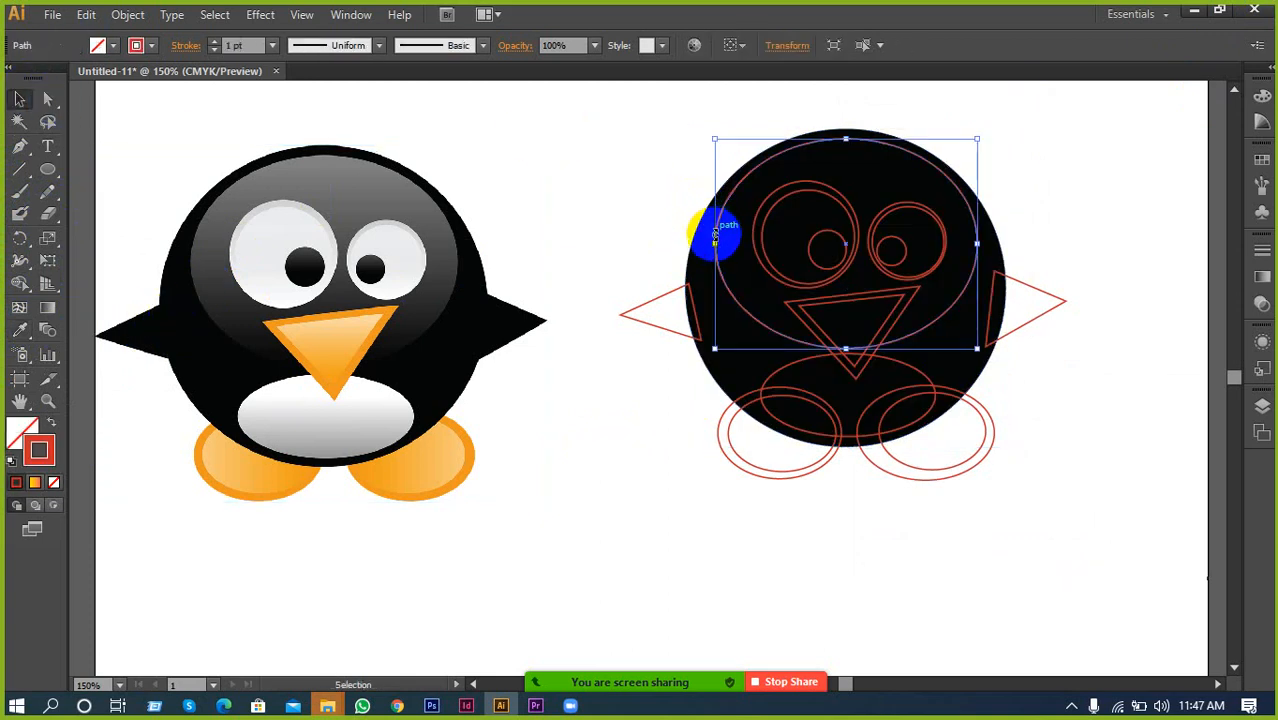
left_click(19, 330)
left_click(222, 251)
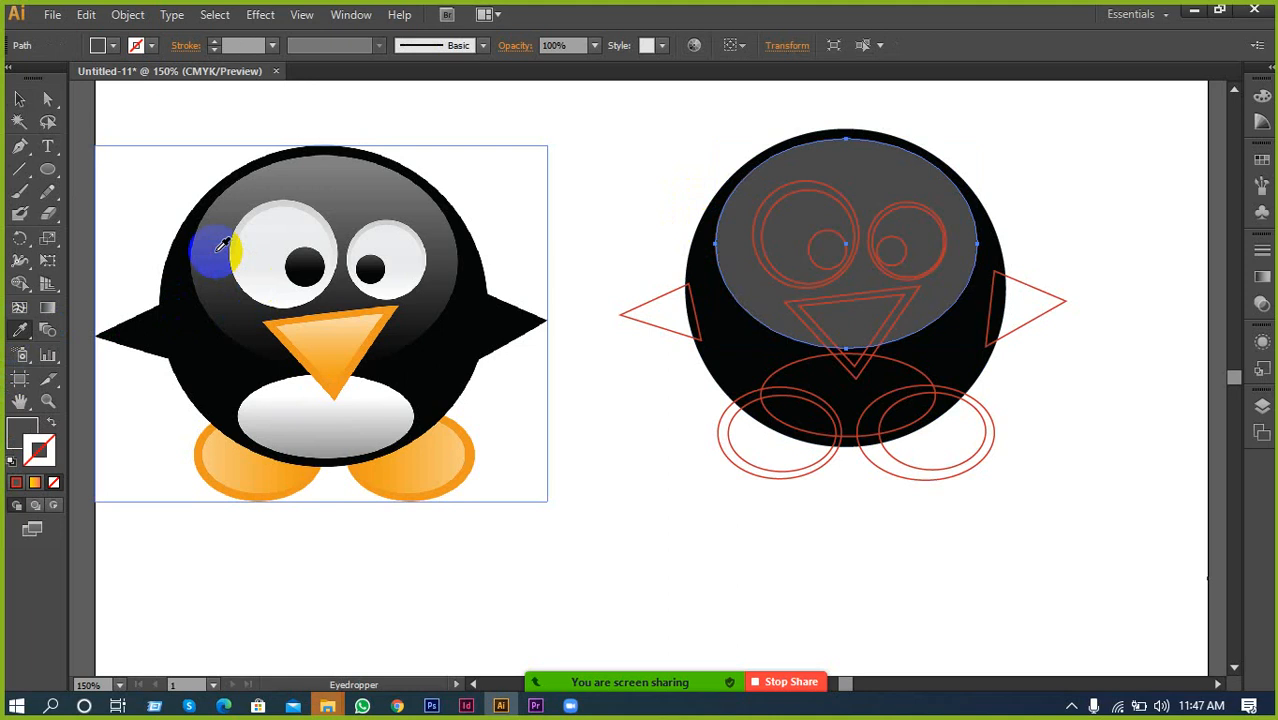
left_click(22, 99)
left_click(334, 114)
Fill the larger eye's outer circle with the picture eye's light grey rim colour and its inner circle with the near-white eye colour
left_click(747, 220)
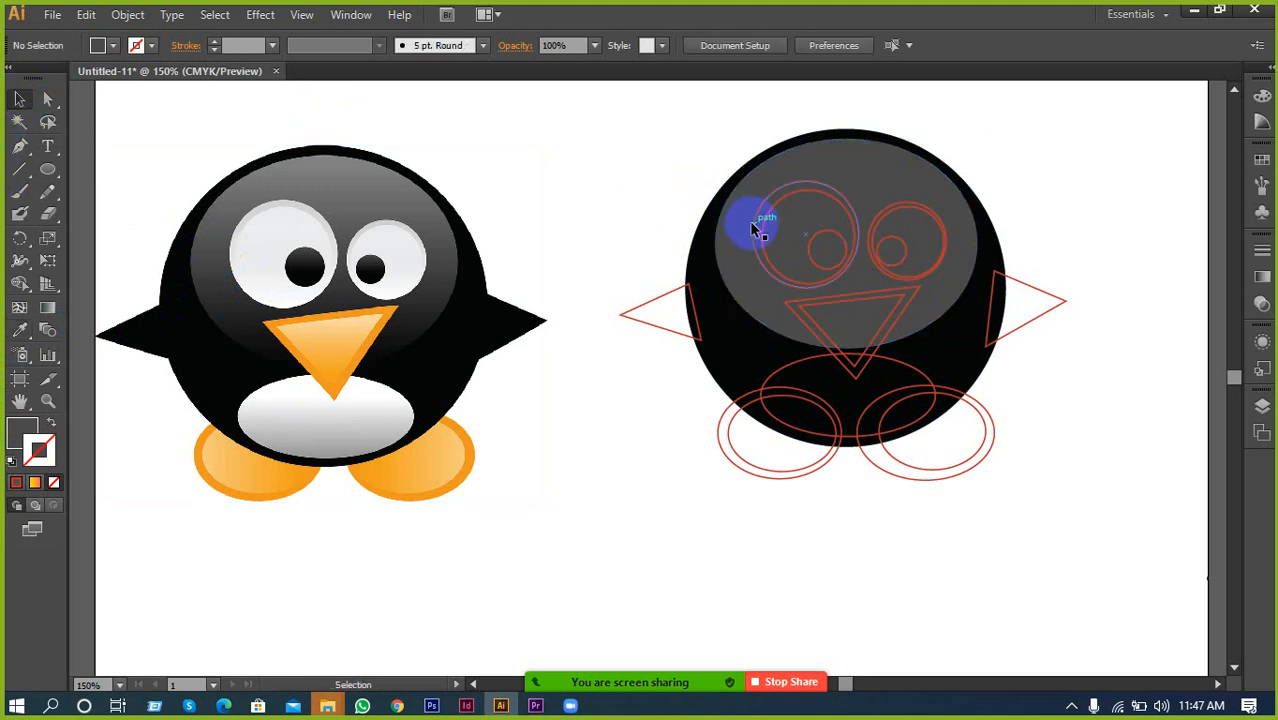
left_click(19, 330)
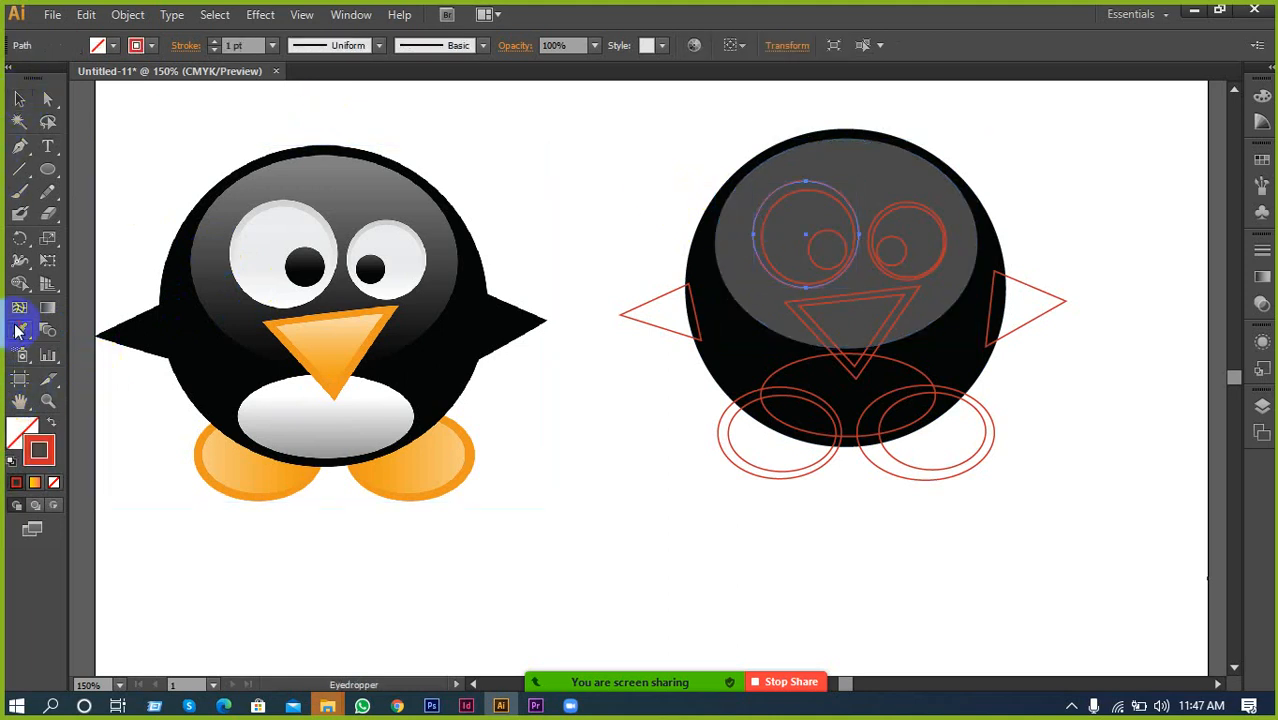
left_click(222, 220)
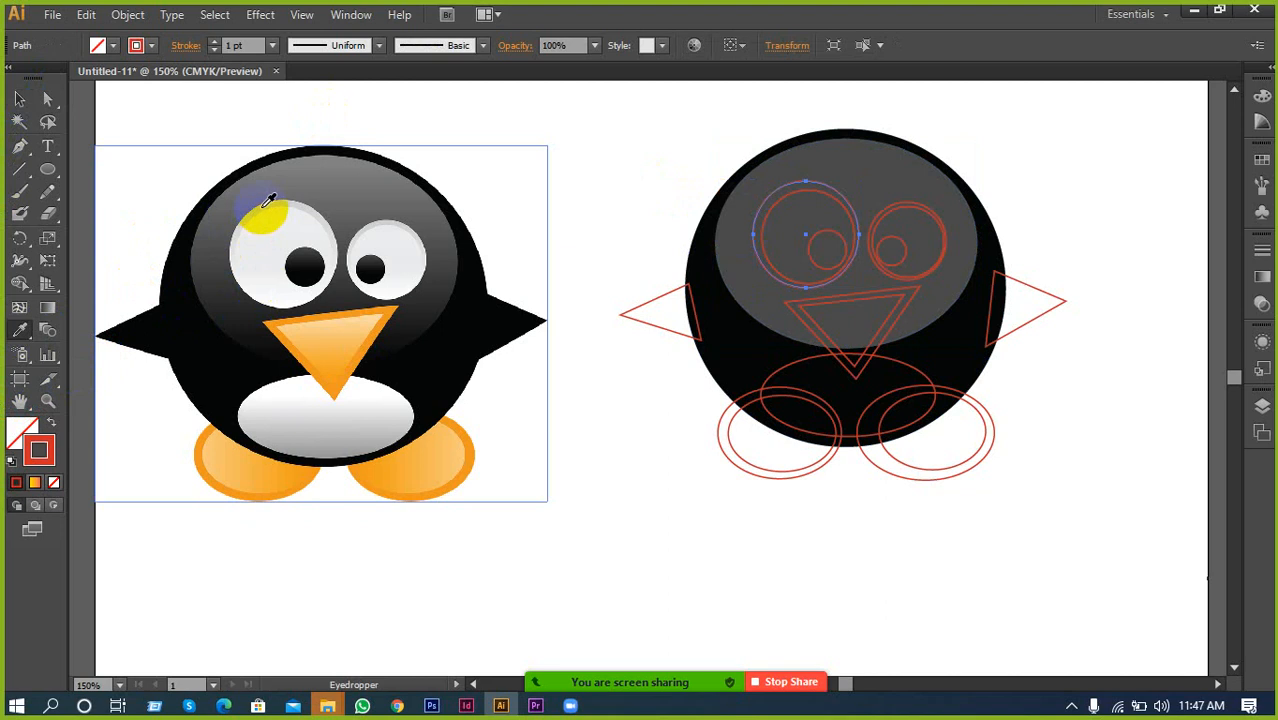
left_click(268, 198)
left_click(20, 99)
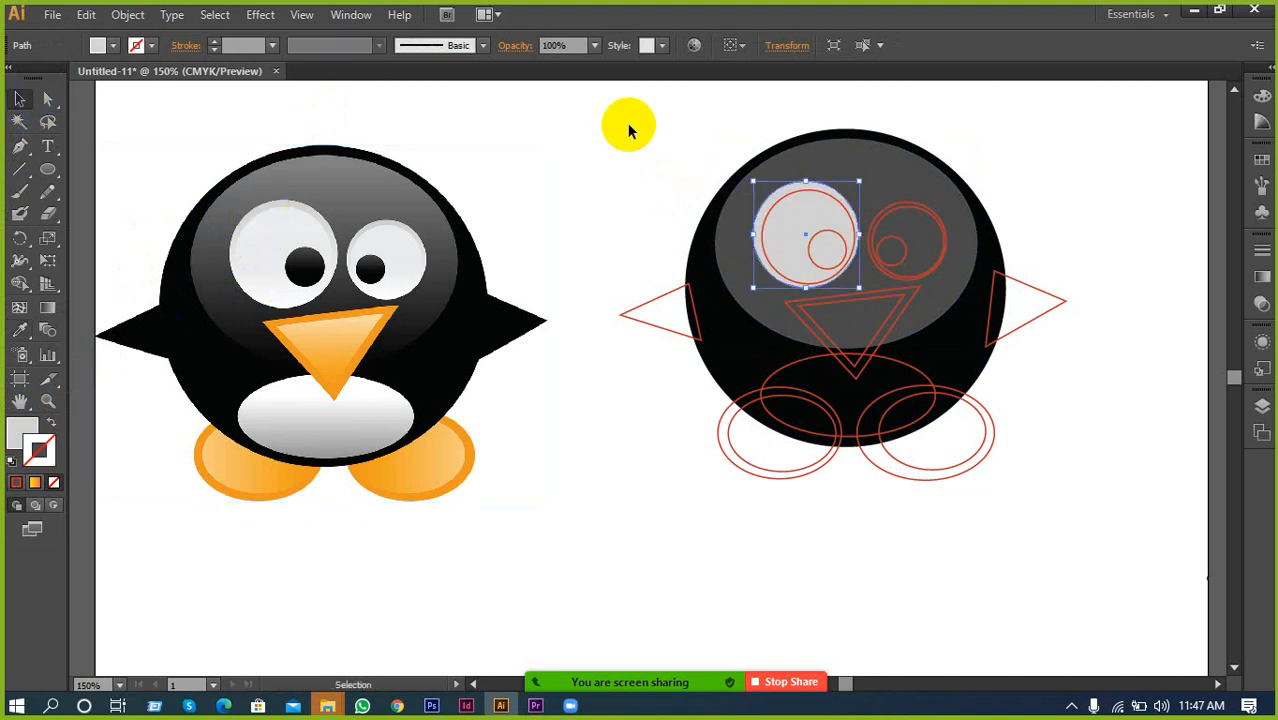
left_click(770, 215)
left_click(16, 336)
left_click(255, 241)
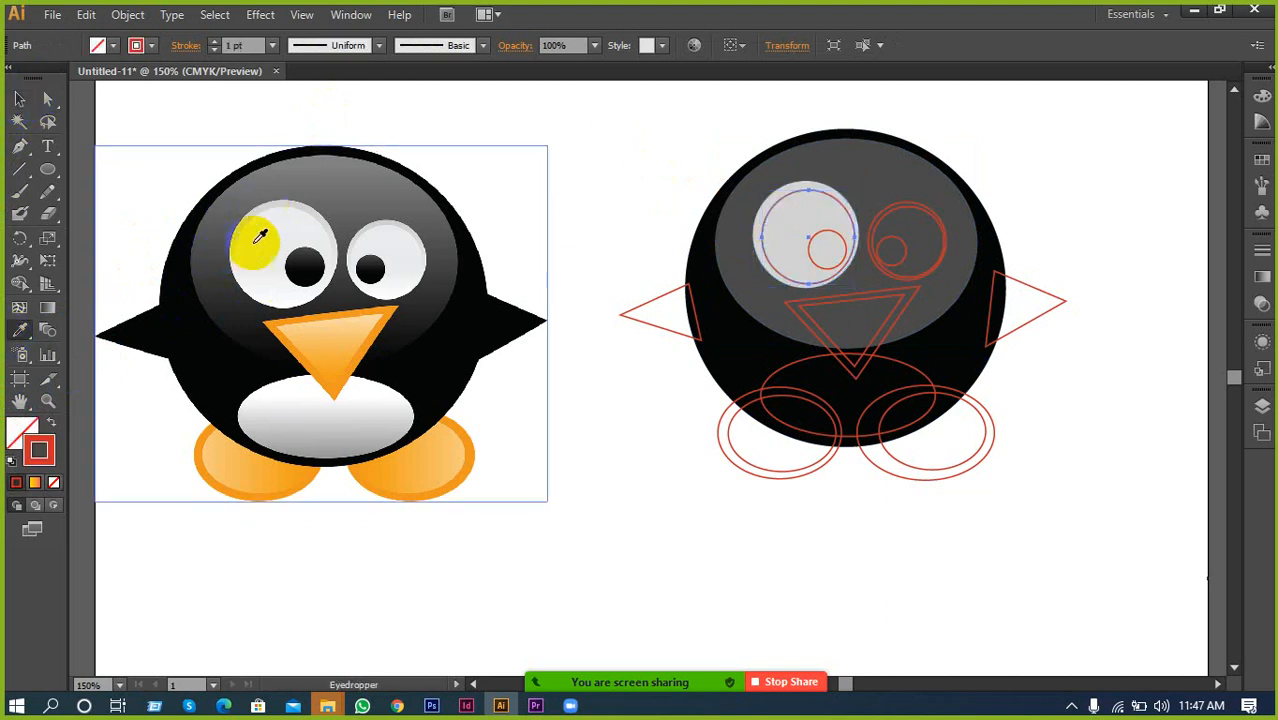
left_click(20, 100)
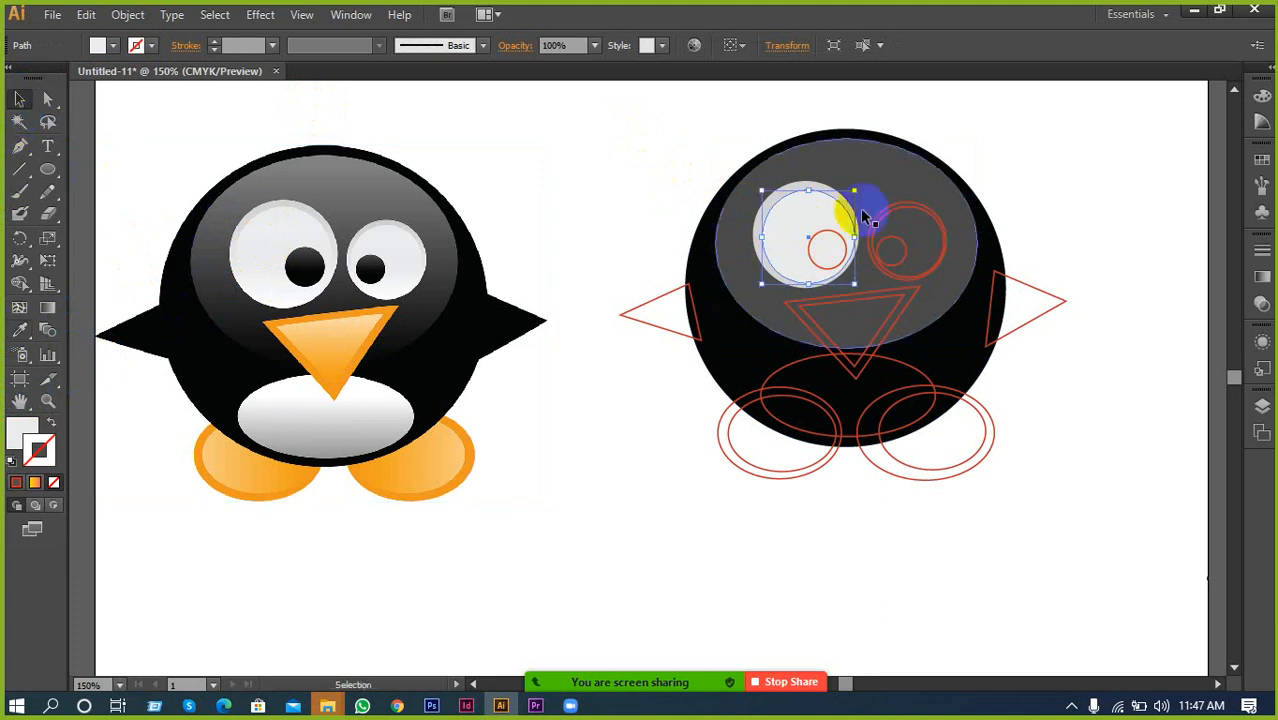
Fill the larger eye's pupil circle with the dark colour sampled from the matching pupil in the picture
left_click(822, 240)
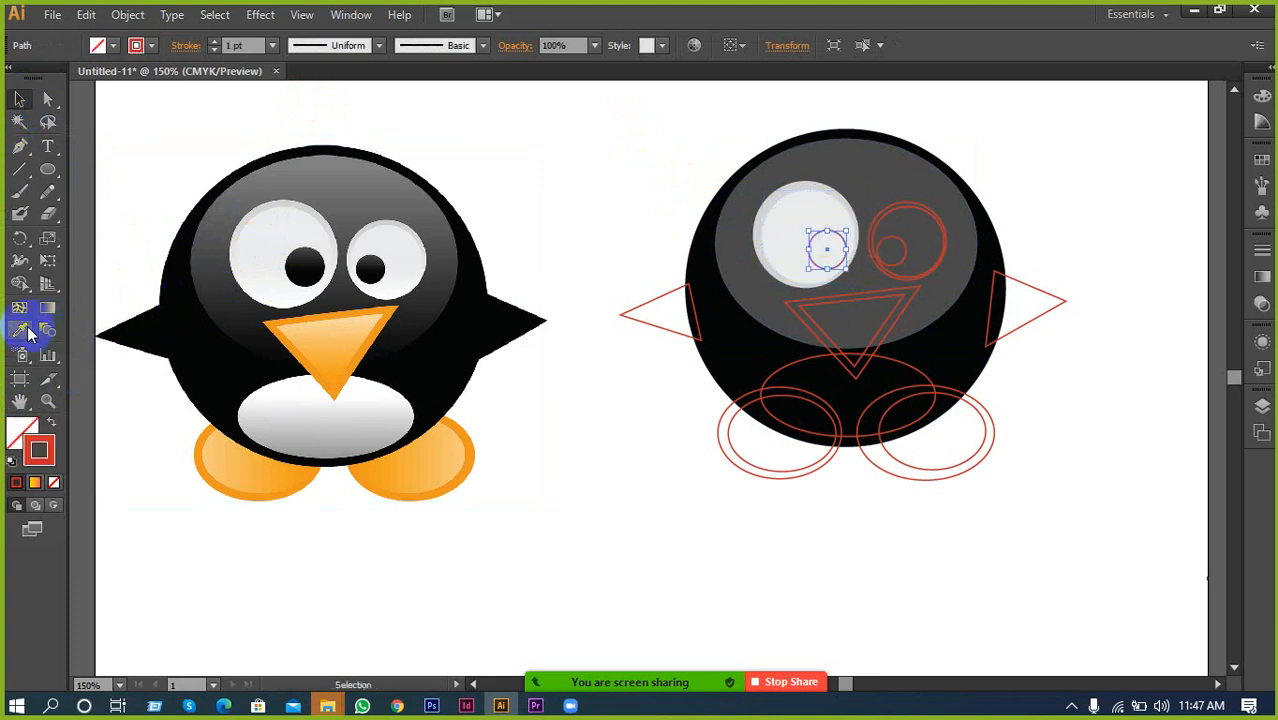
left_click(19, 330)
left_click(270, 250)
left_click(302, 260)
left_click(20, 100)
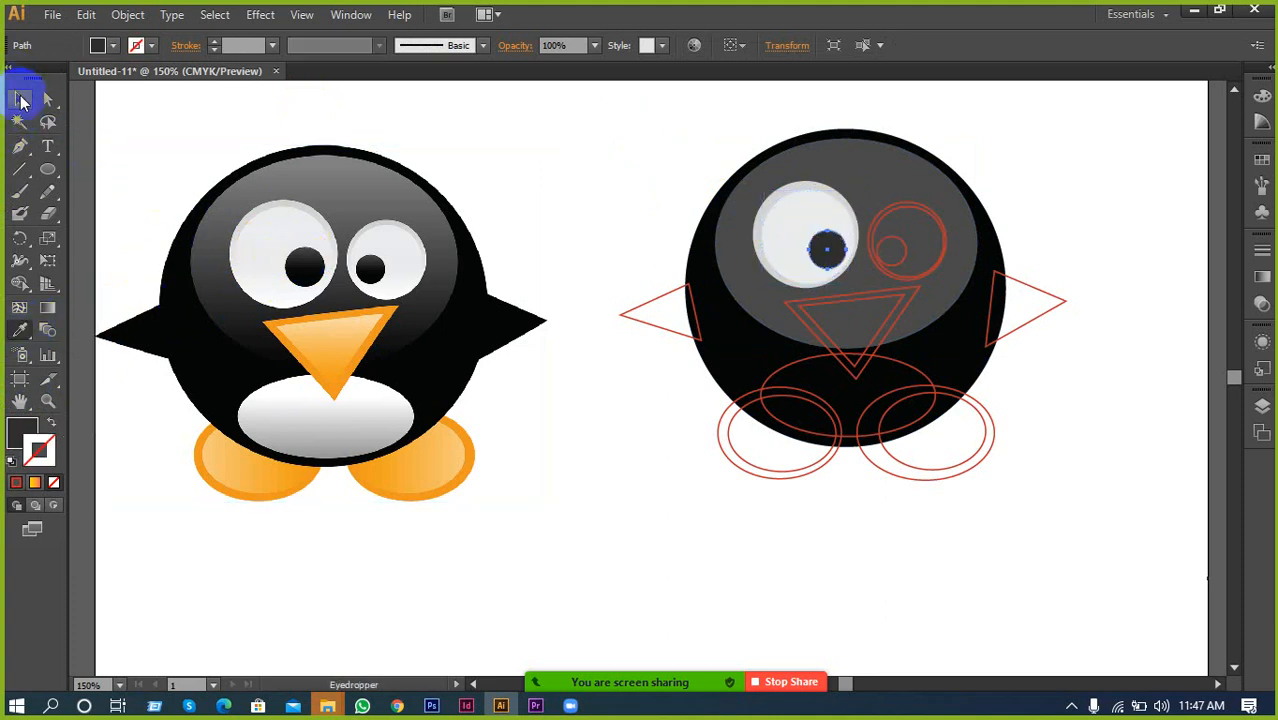
Fill the smaller eye's outer circle with the larger eye's light grey rim colour and its inner circle with the picture eye's near-white
left_click(899, 198)
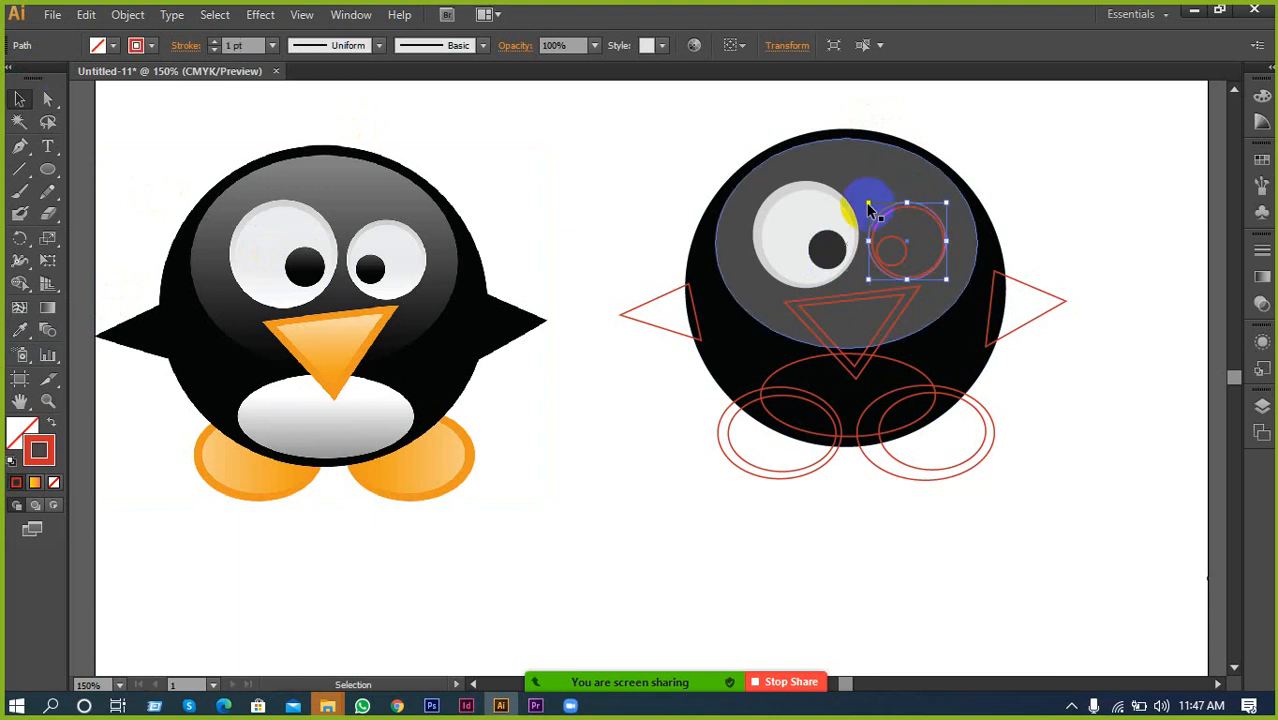
left_click(19, 330)
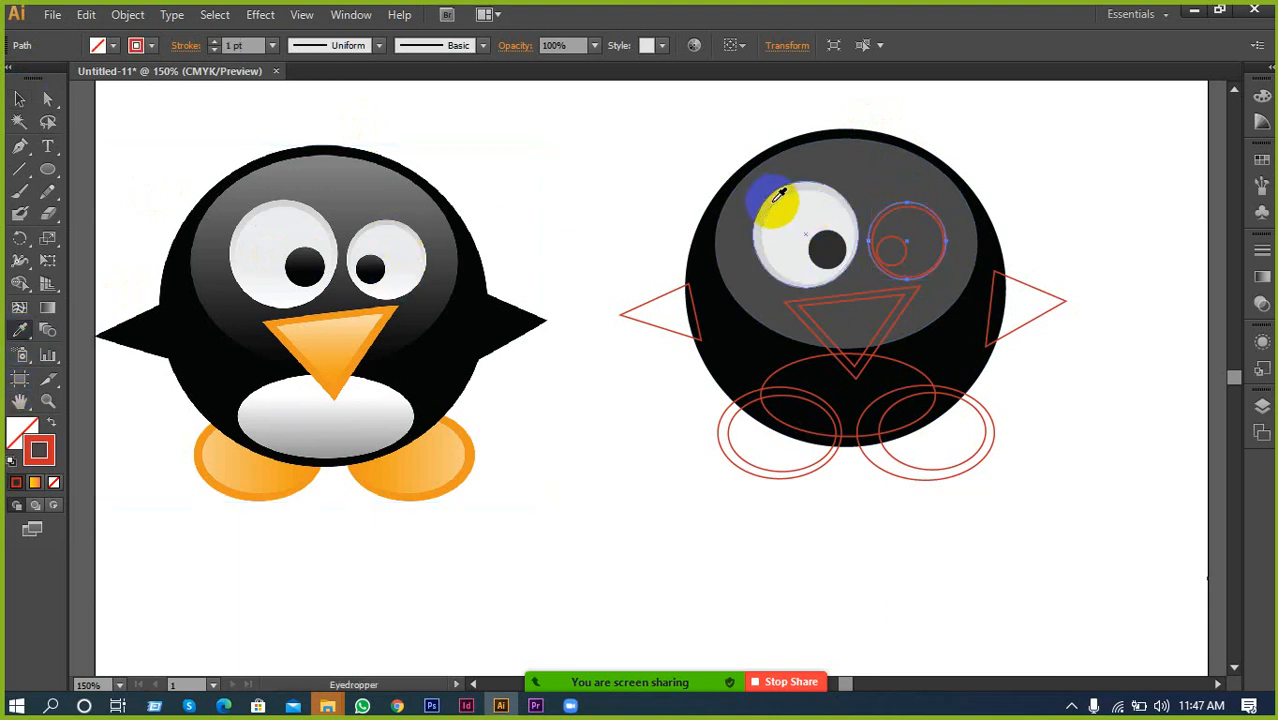
left_click(776, 198)
left_click(19, 99)
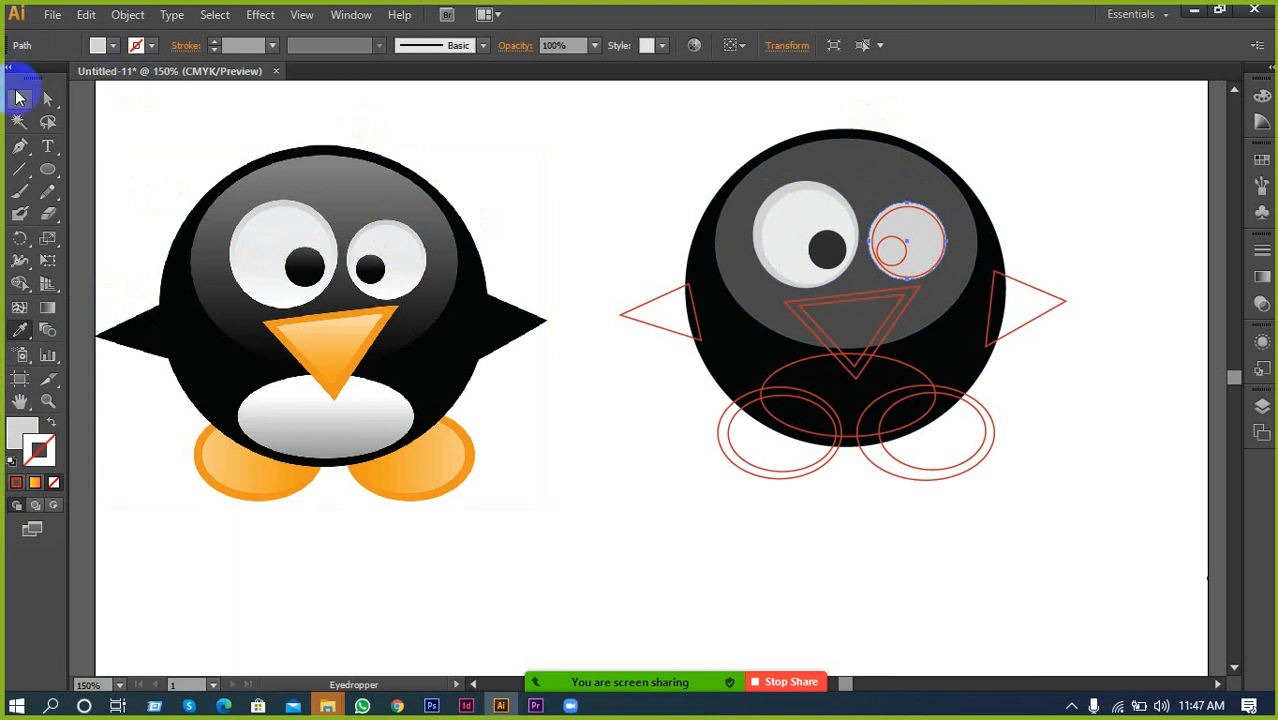
left_click(894, 208)
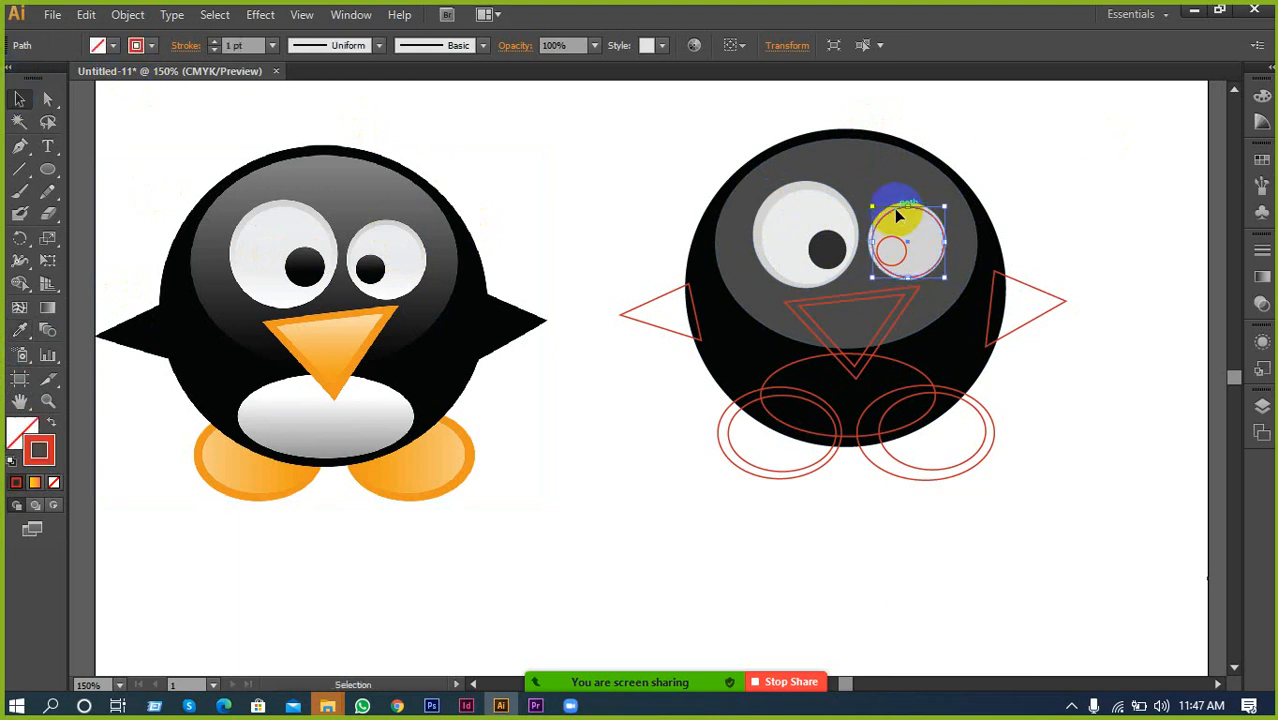
left_click(398, 252)
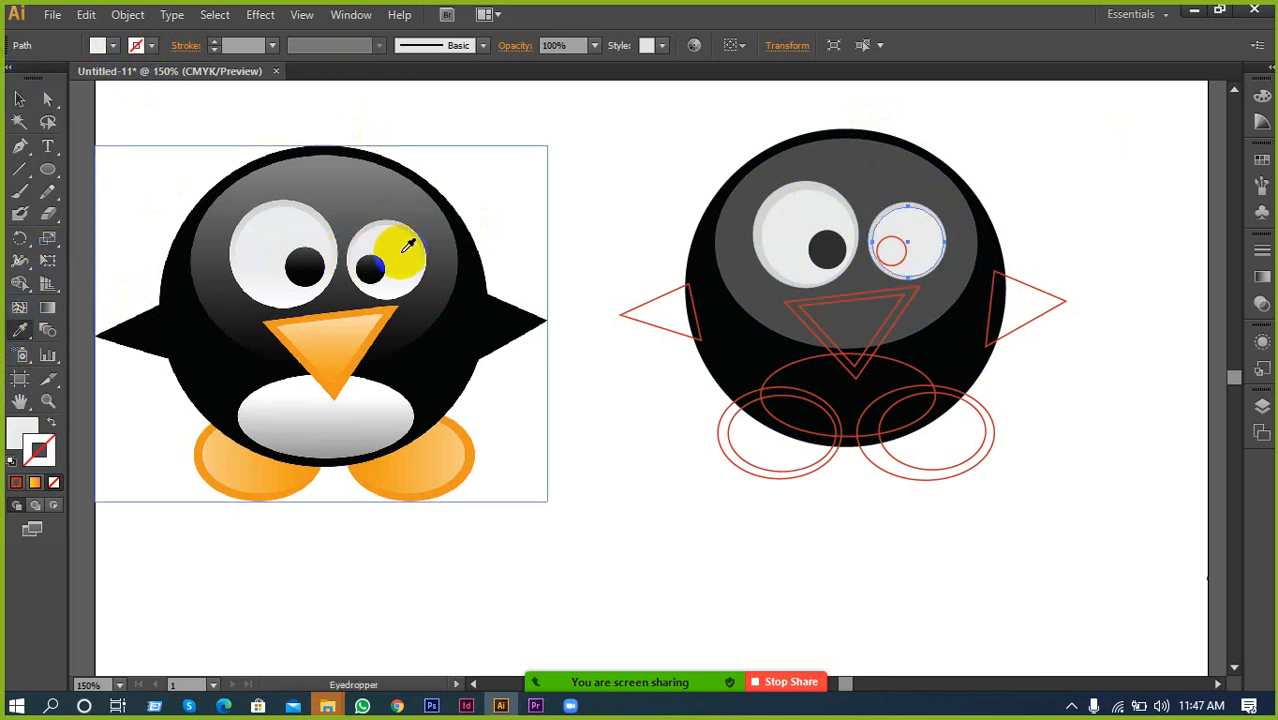
left_click(22, 99)
left_click(803, 214)
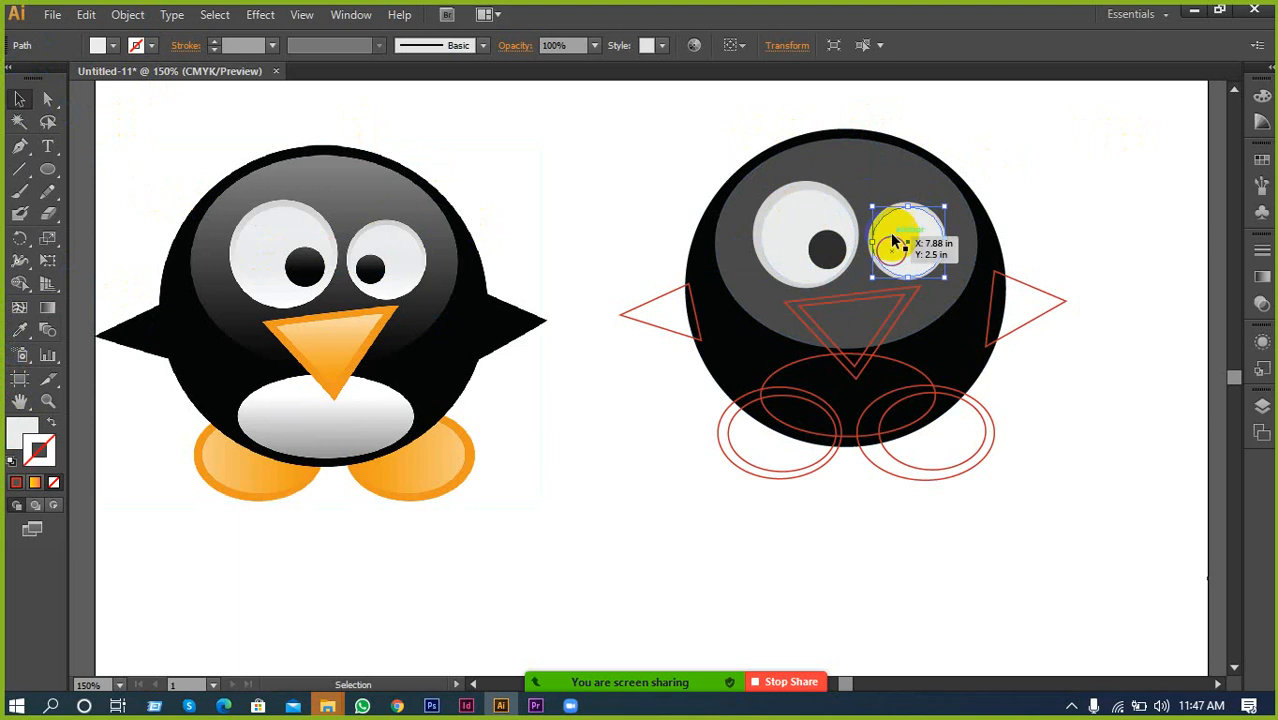
Fill the smaller eye's pupil circle with the near-black sampled from the matching pupil in the picture
left_click(891, 248)
left_click(20, 331)
left_click(290, 263)
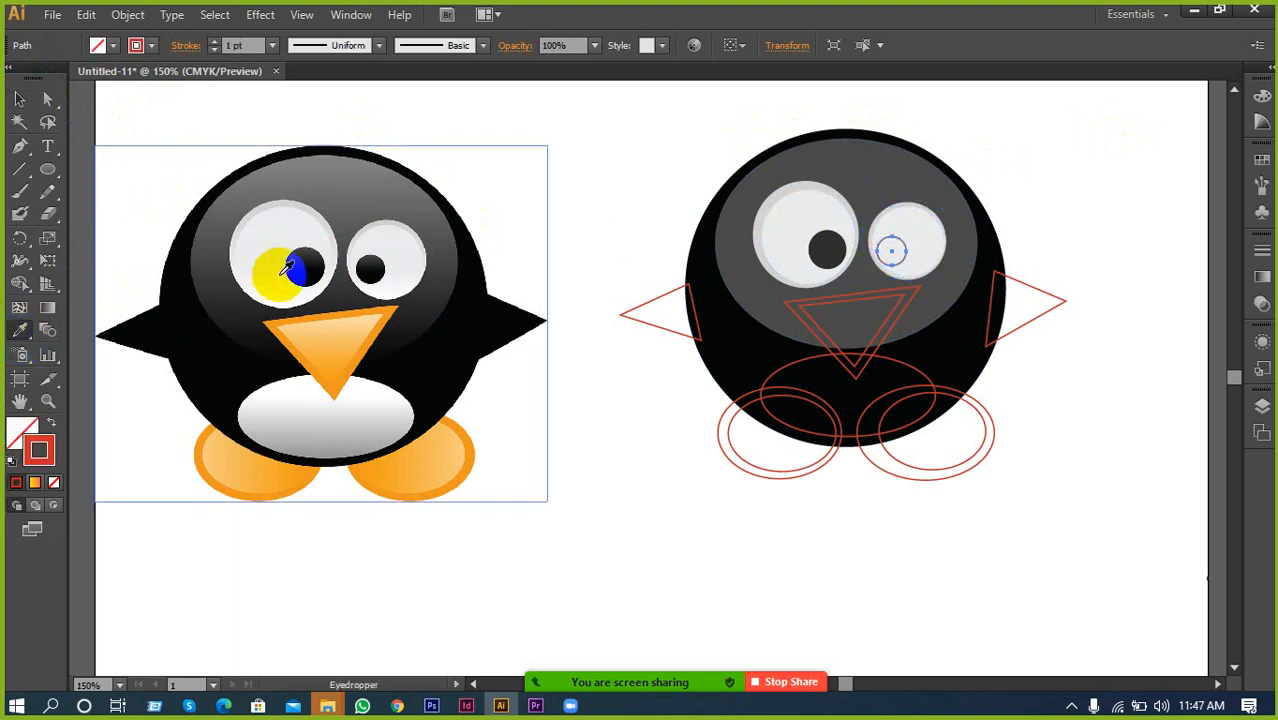
left_click(365, 263)
left_click(20, 99)
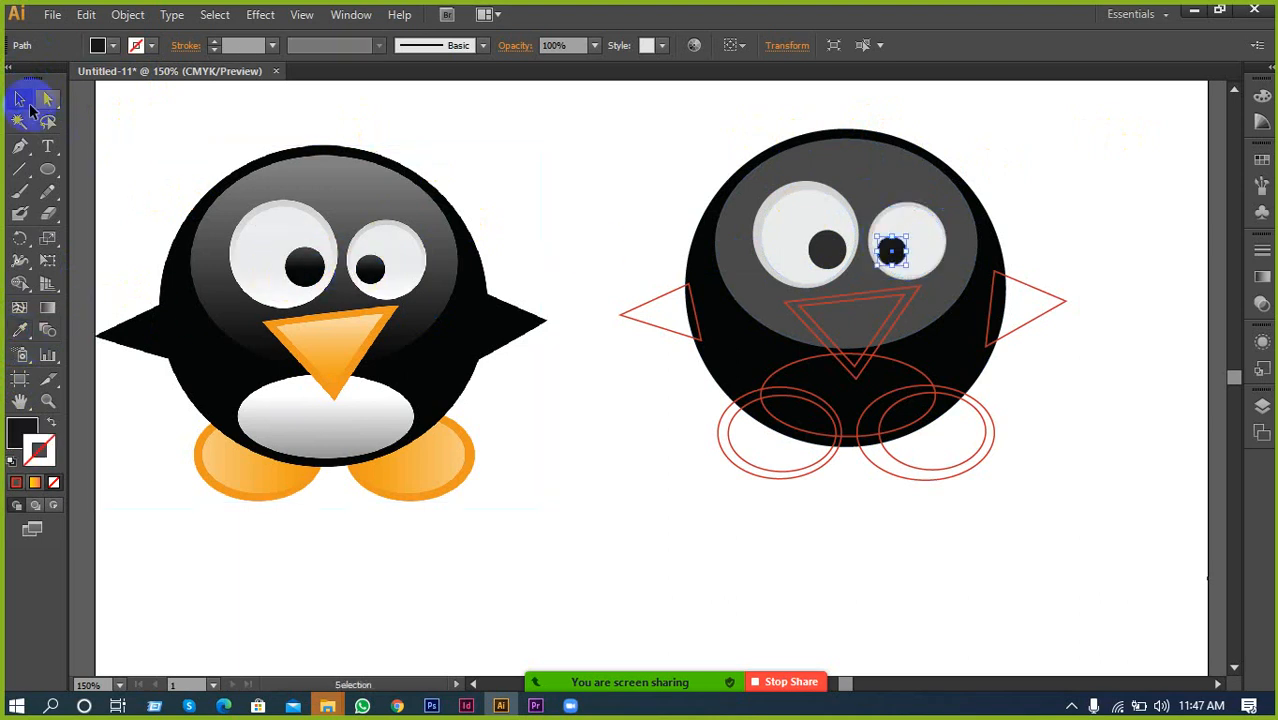
Fill both wing triangles with the black sampled from the picture penguin's wing and body
left_click(627, 320)
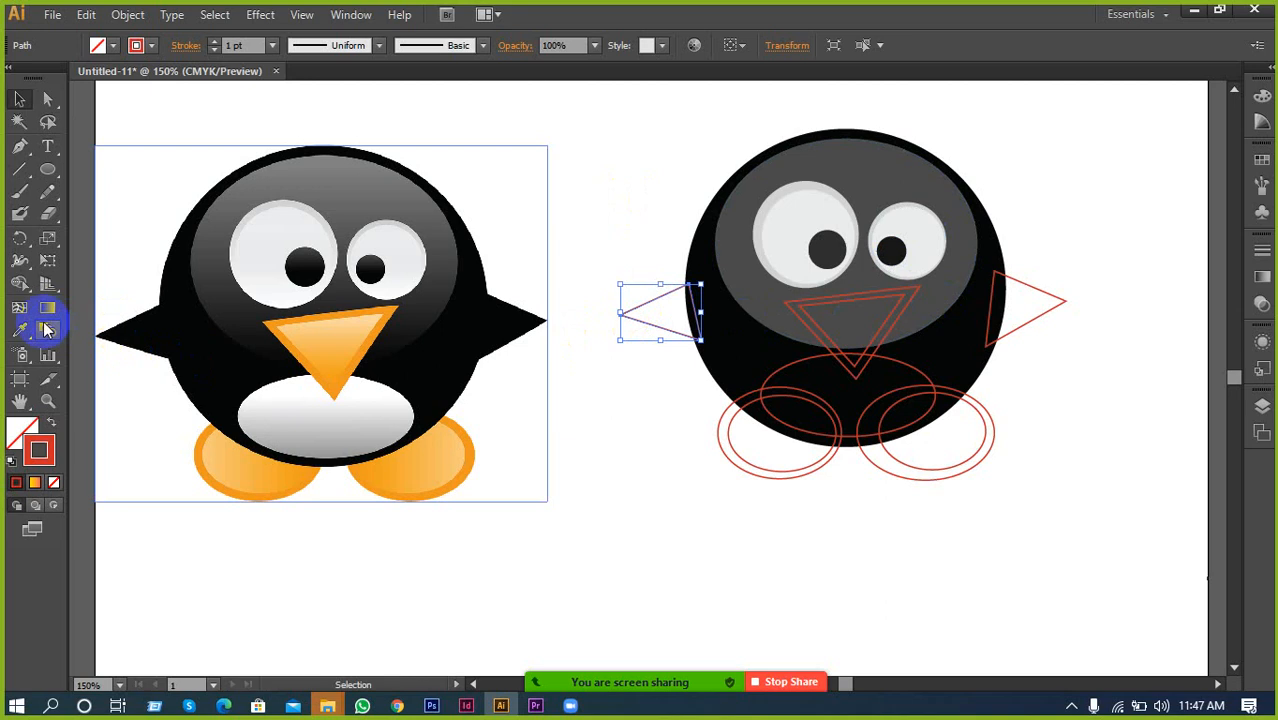
left_click(20, 331)
left_click(160, 328)
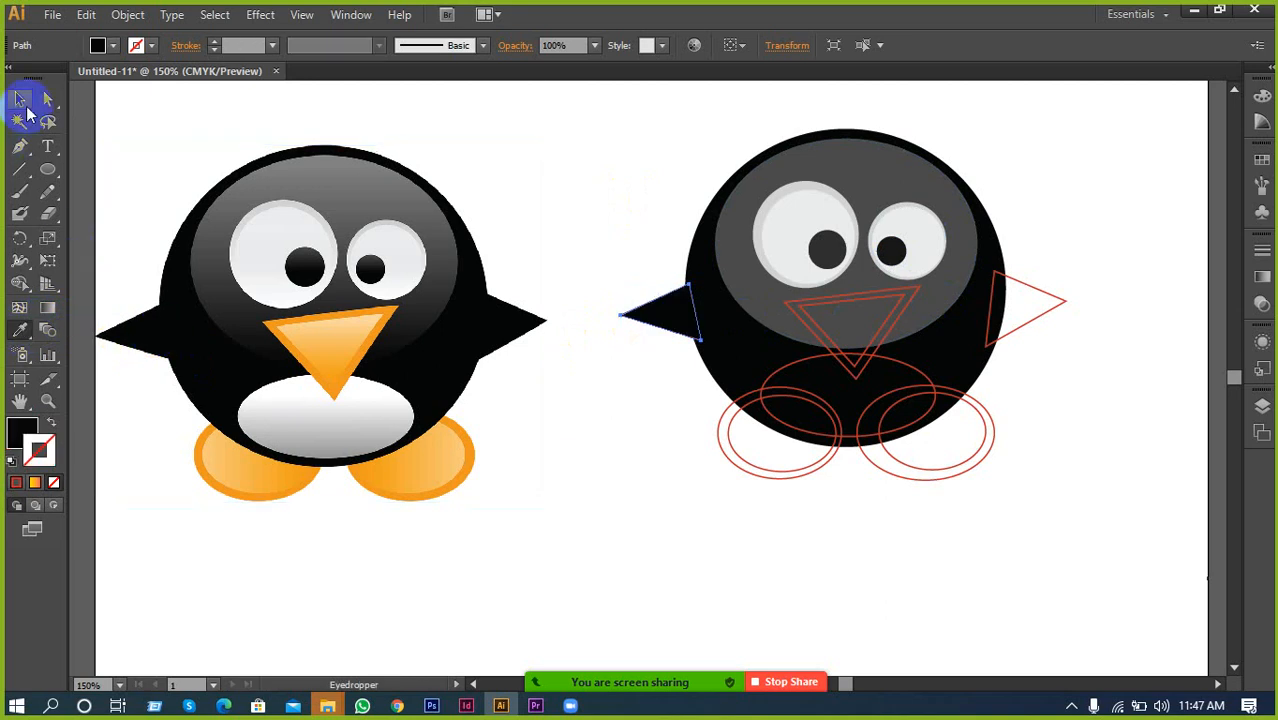
left_click(20, 99)
left_click(1042, 290)
left_click(1042, 290)
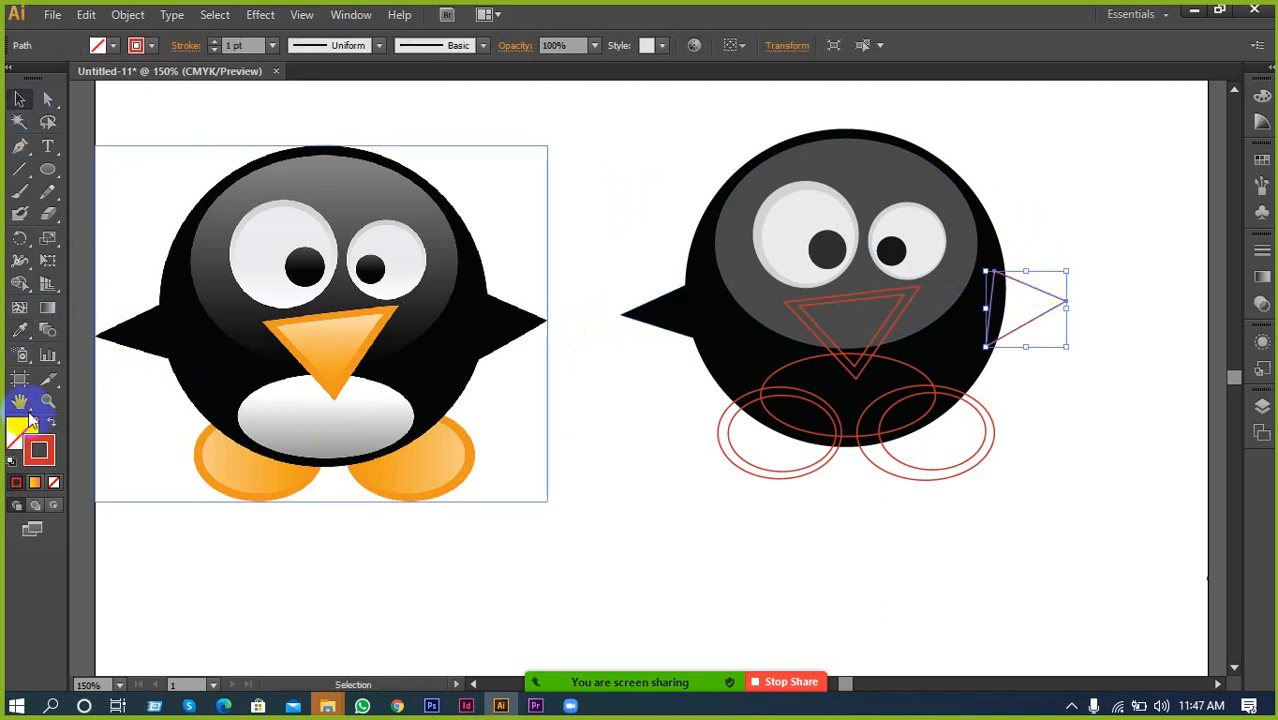
left_click(19, 330)
left_click(171, 329)
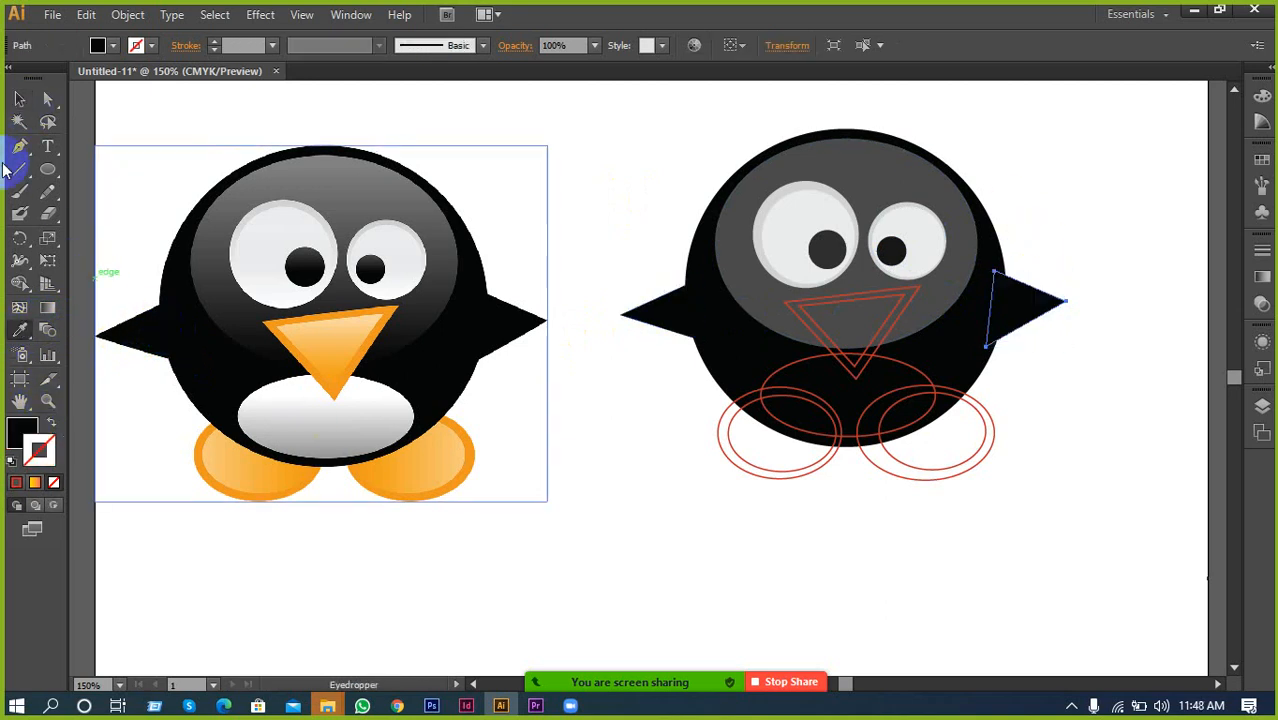
left_click(22, 99)
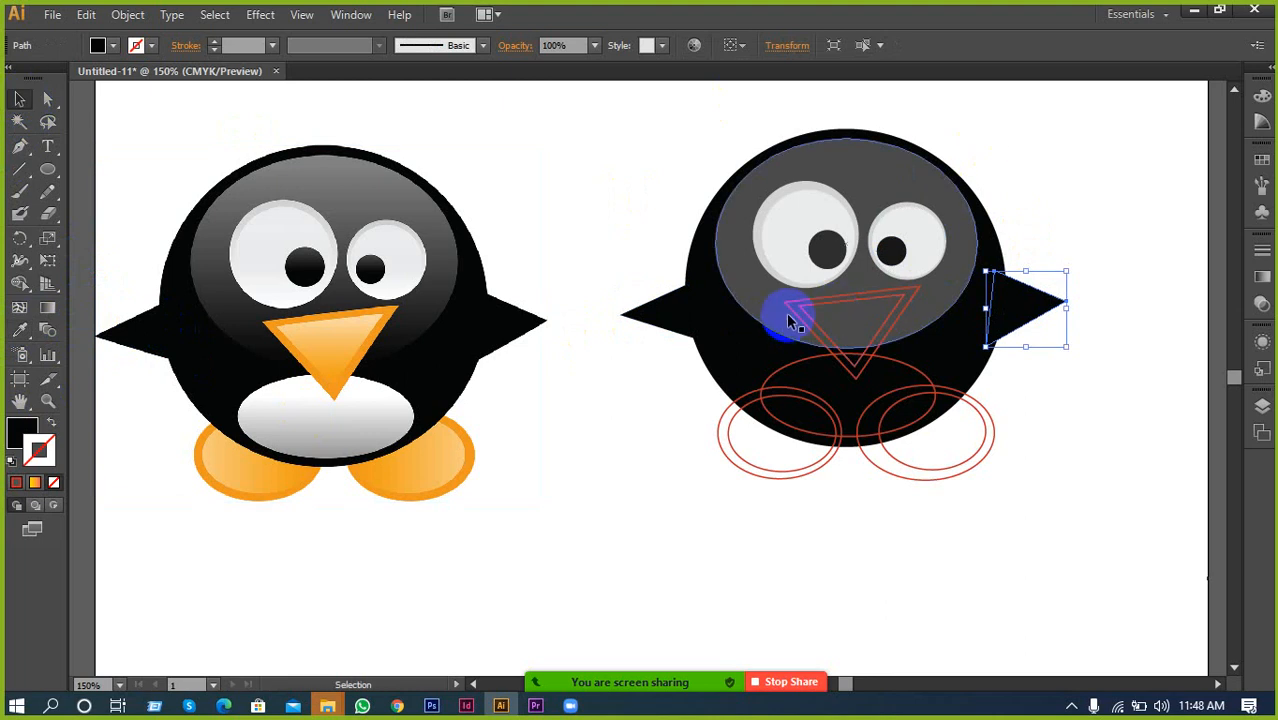
Fill the beak's outer triangle with the orange sampled from the picture beak's border, and deselect it
left_click(790, 312)
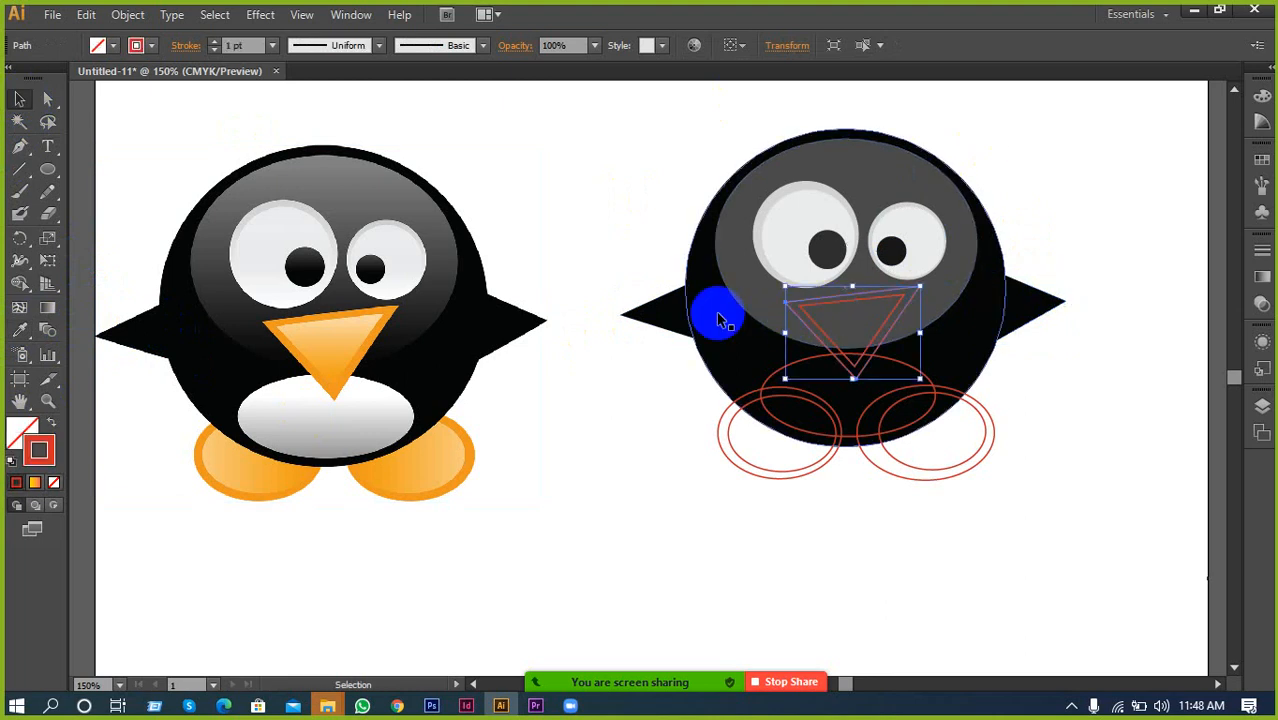
left_click(19, 330)
left_click(185, 322)
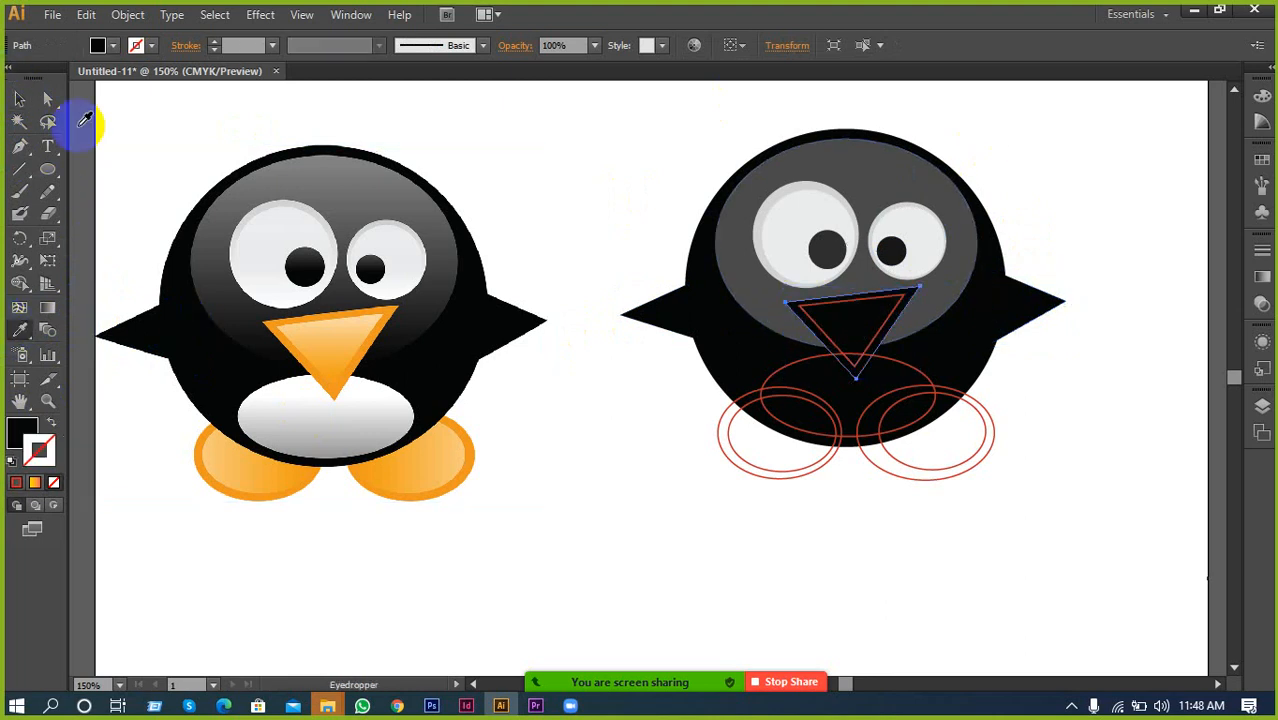
scroll(305, 322, "up", 2)
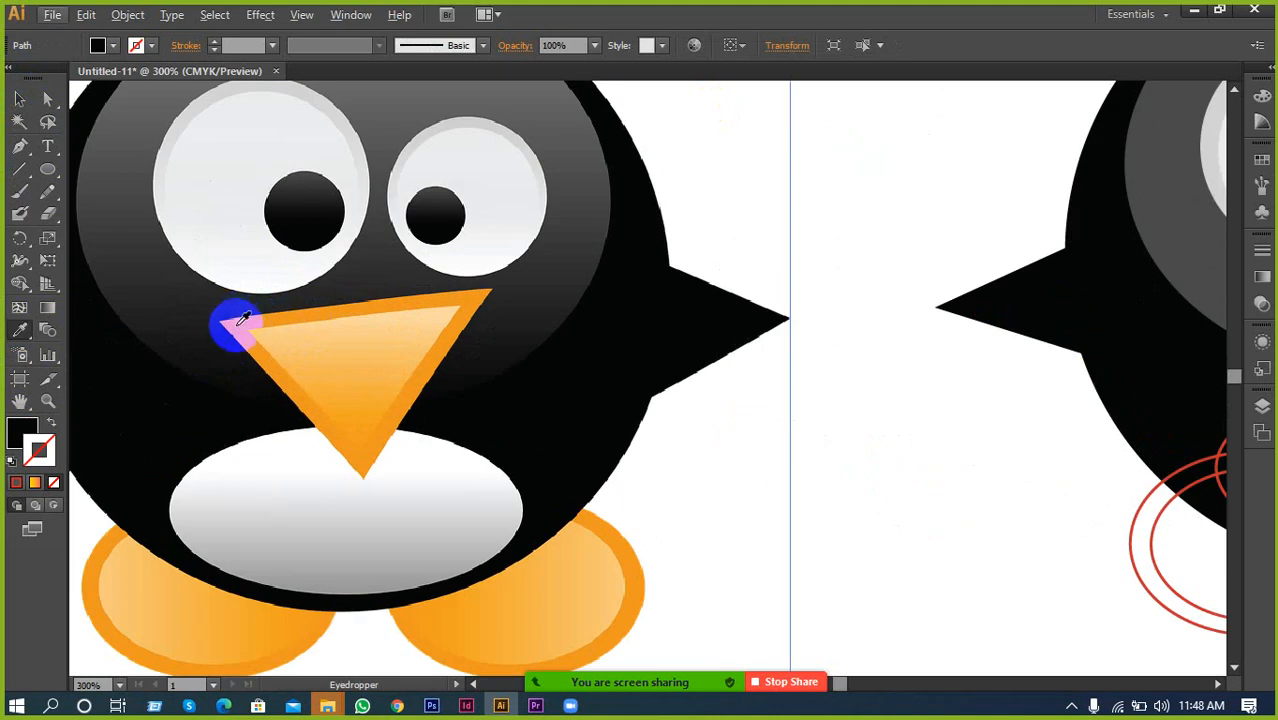
scroll(228, 318, "down", 2)
left_click(19, 98)
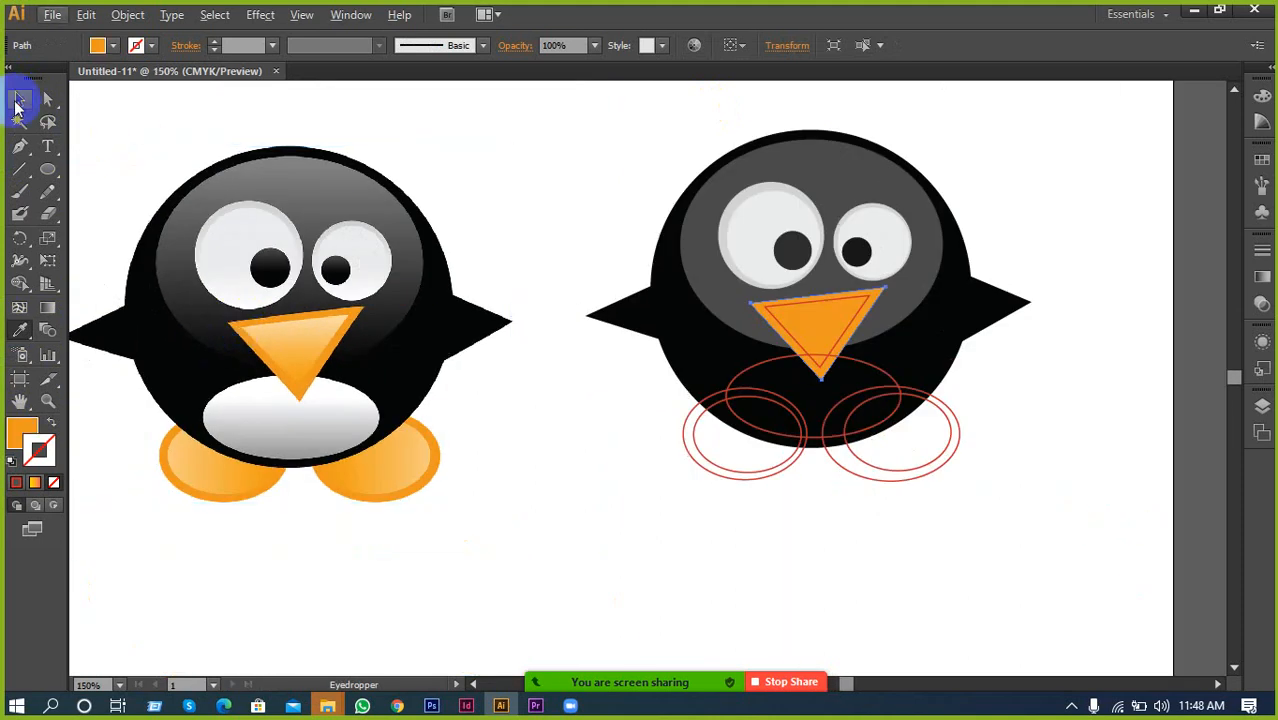
left_click(537, 190)
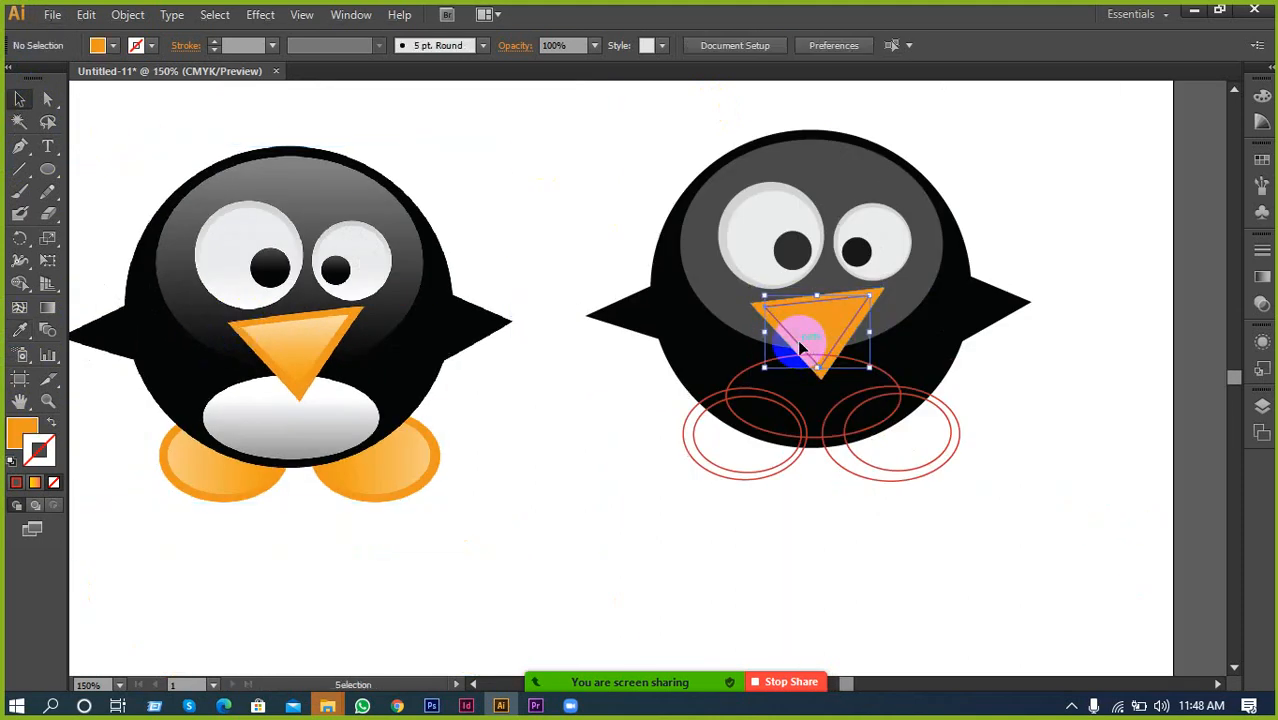
Fill the beak's inner triangle with the light orange sampled from inside the picture penguin's beak
left_click(19, 329)
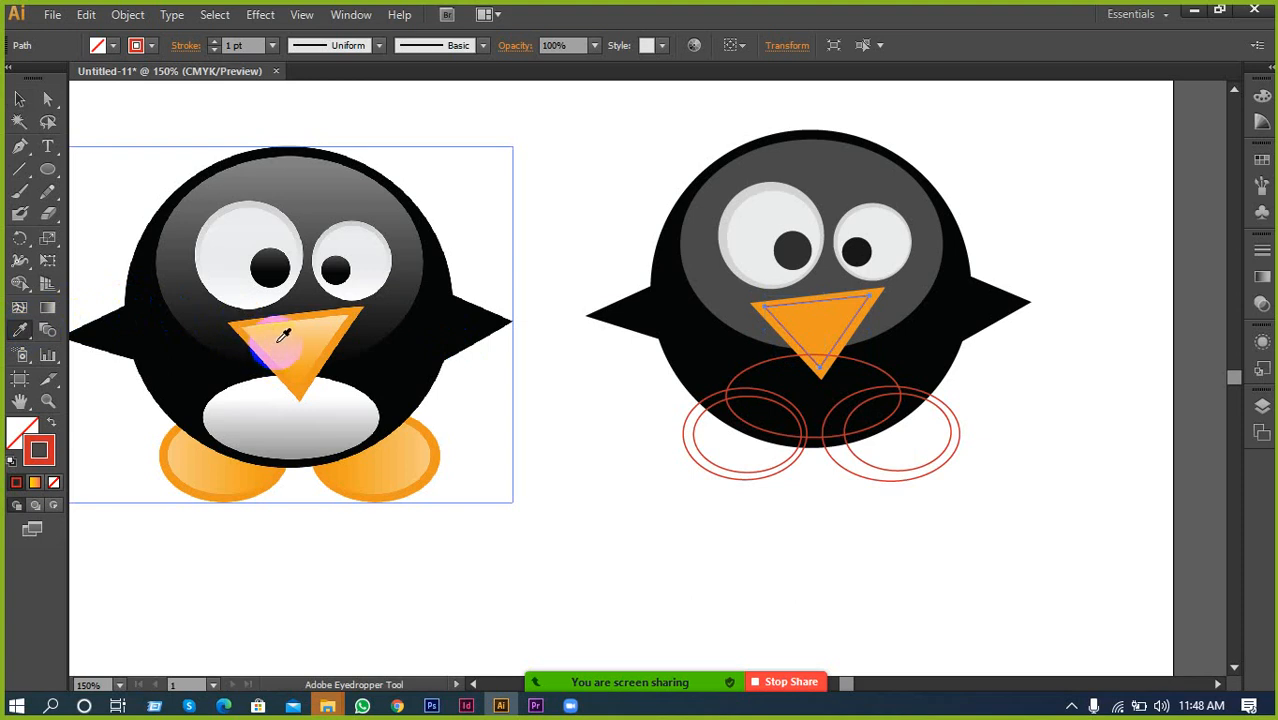
left_click(284, 335)
left_click(19, 99)
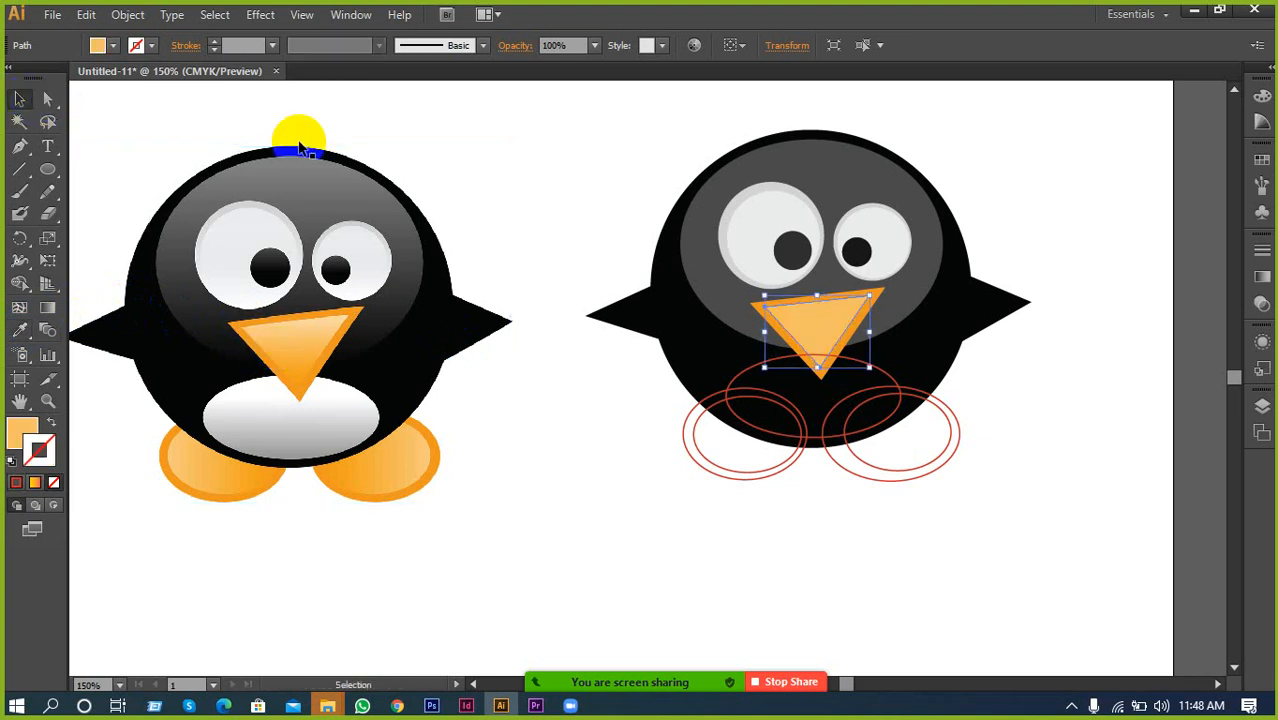
Fill the belly ellipse with the light grey sampled from the picture penguin's belly
left_click(813, 365)
scroll(748, 470, "up", 1)
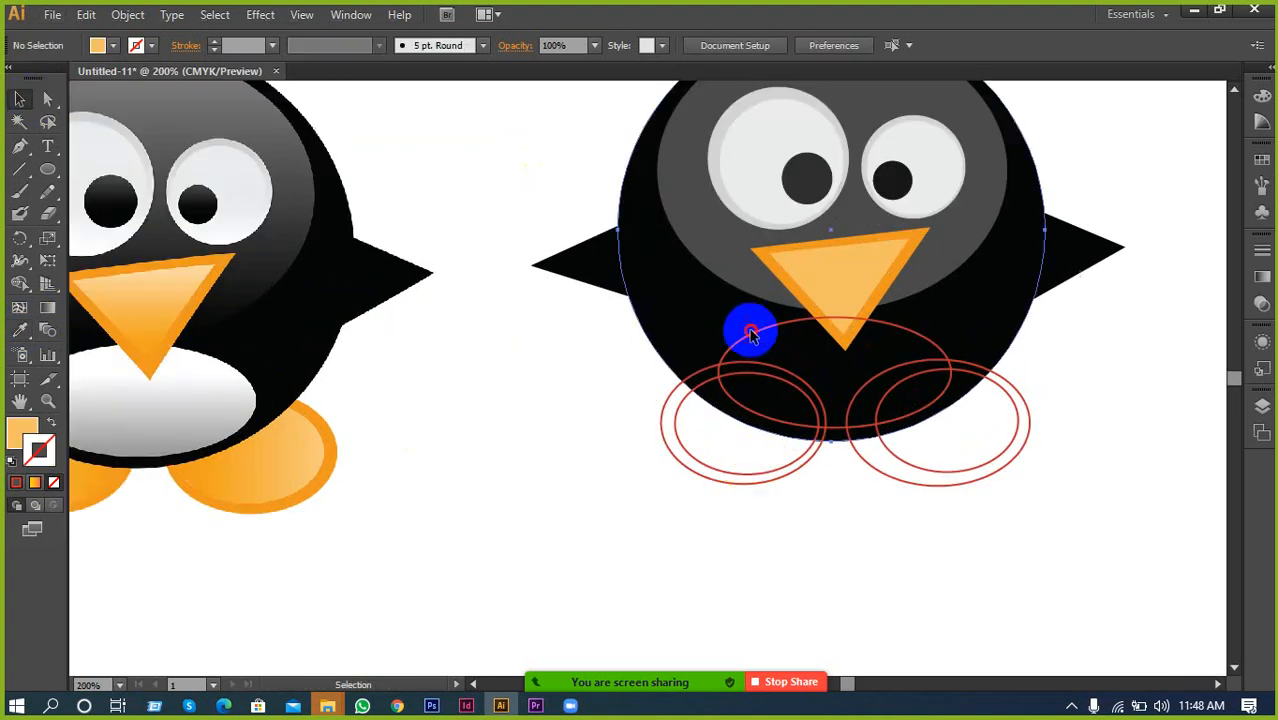
left_click(751, 334)
left_click(716, 336)
left_click(19, 330)
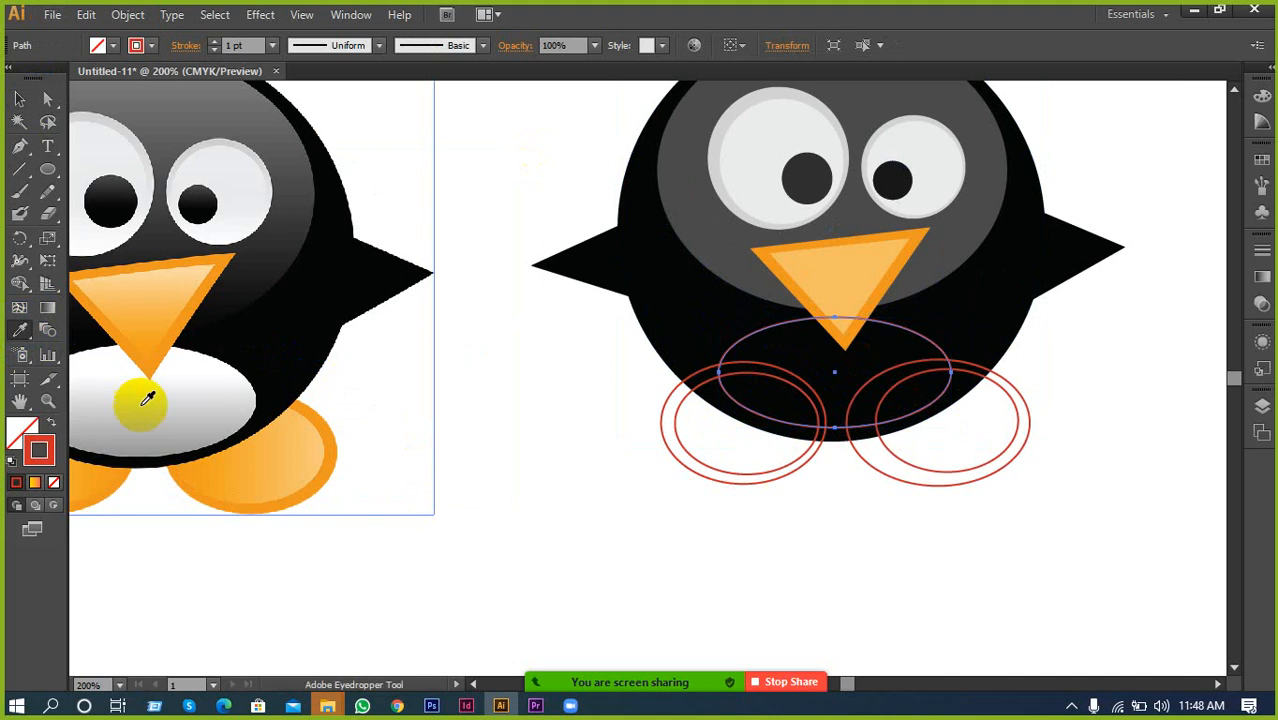
left_click(147, 398)
left_click(19, 99)
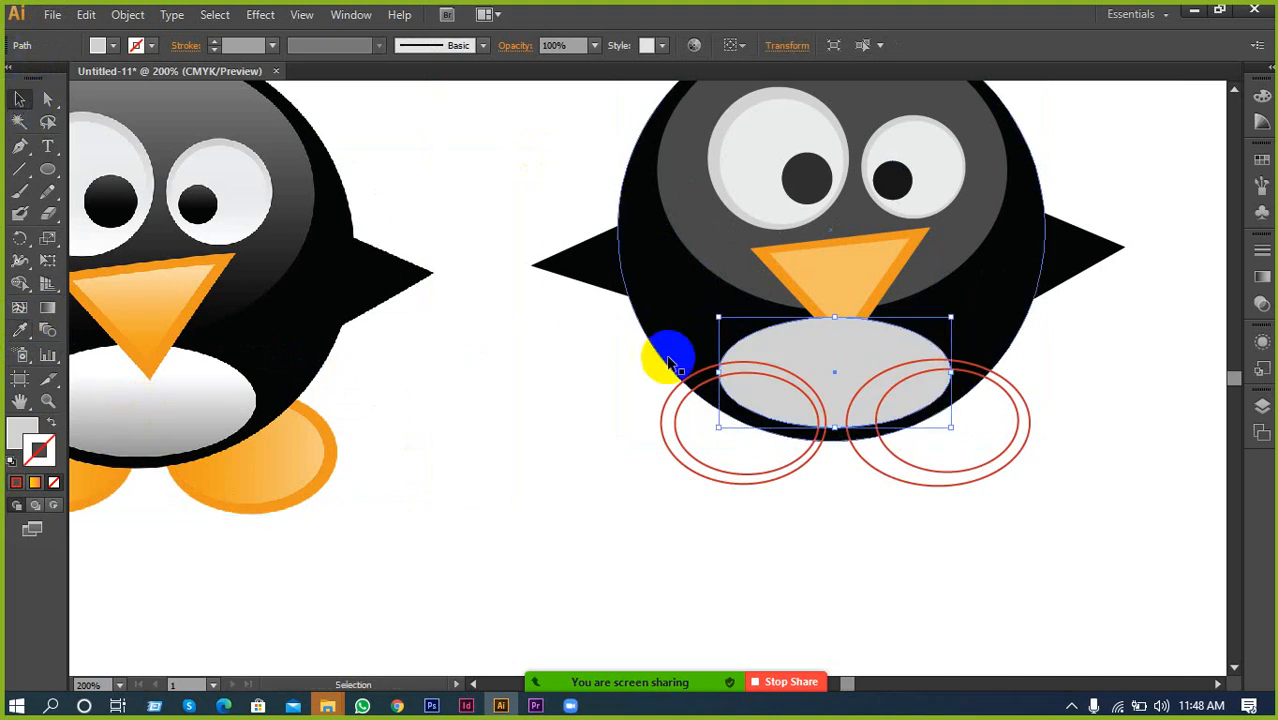
Fill the left foot's outer ellipse with the picture foot's border orange and its inner ellipse with that foot's lighter inner orange
left_click(667, 394)
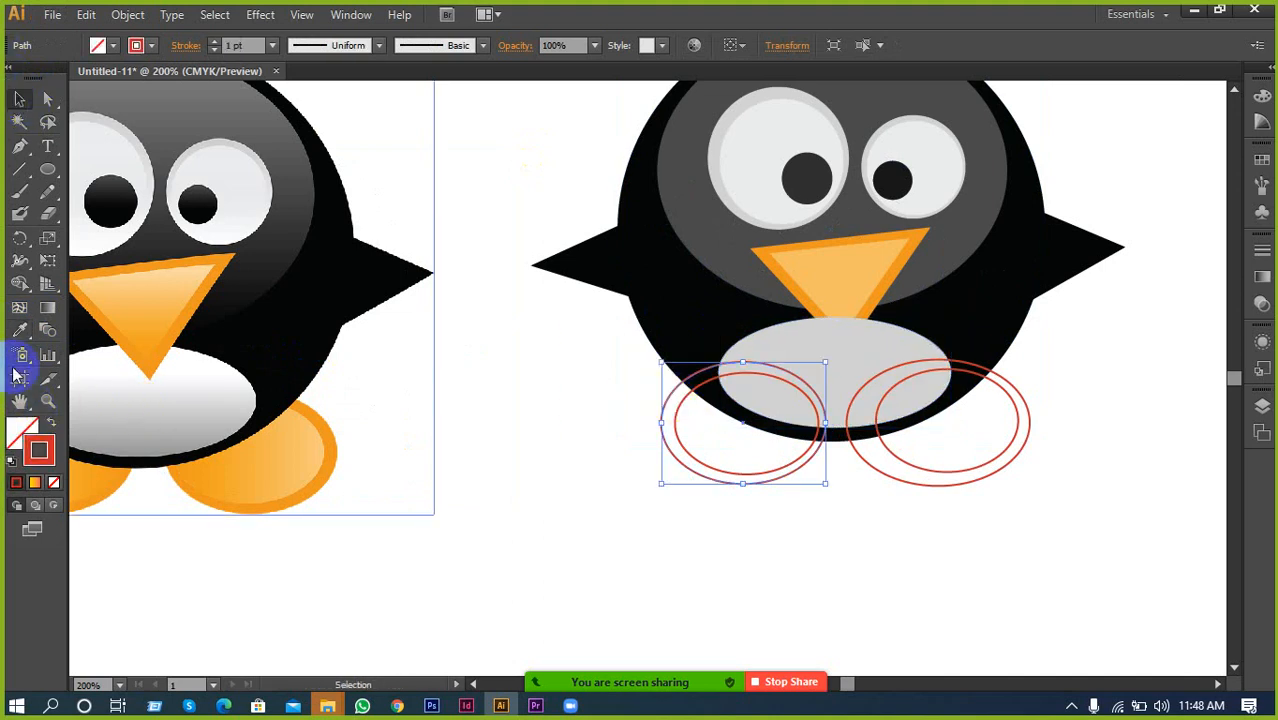
left_click(19, 330)
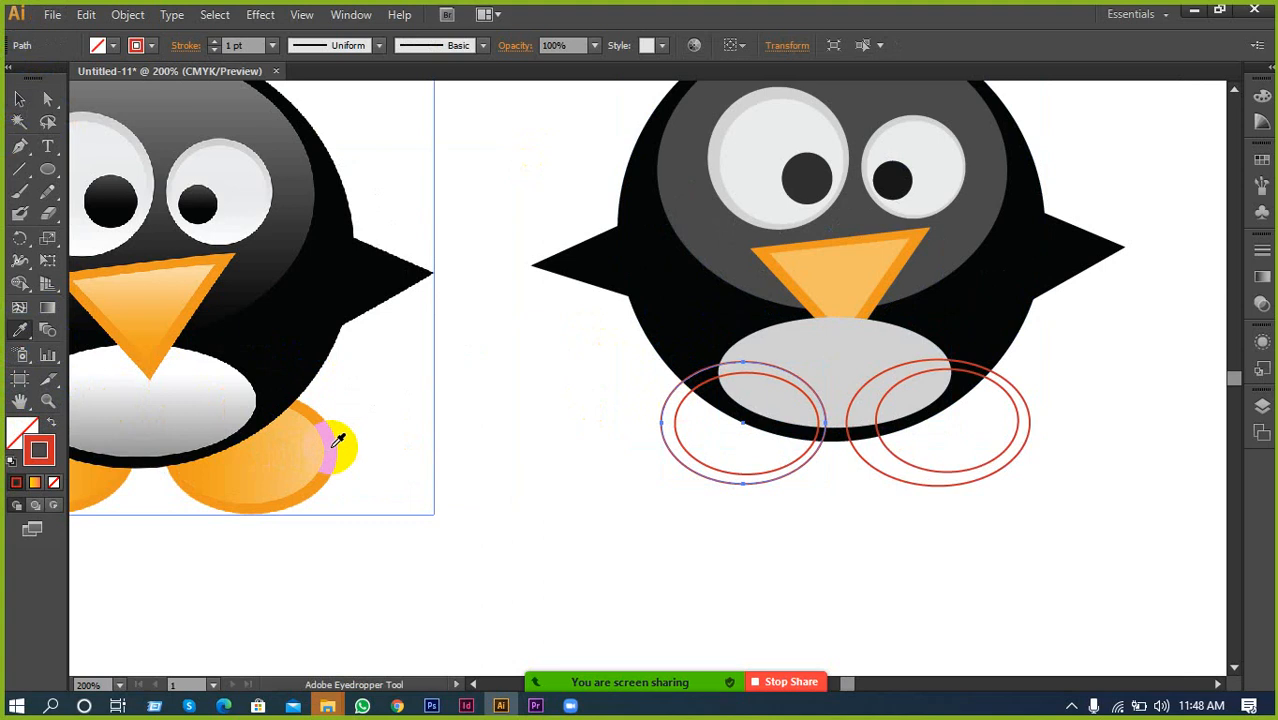
left_click(337, 441)
left_click(19, 99)
left_click(710, 435)
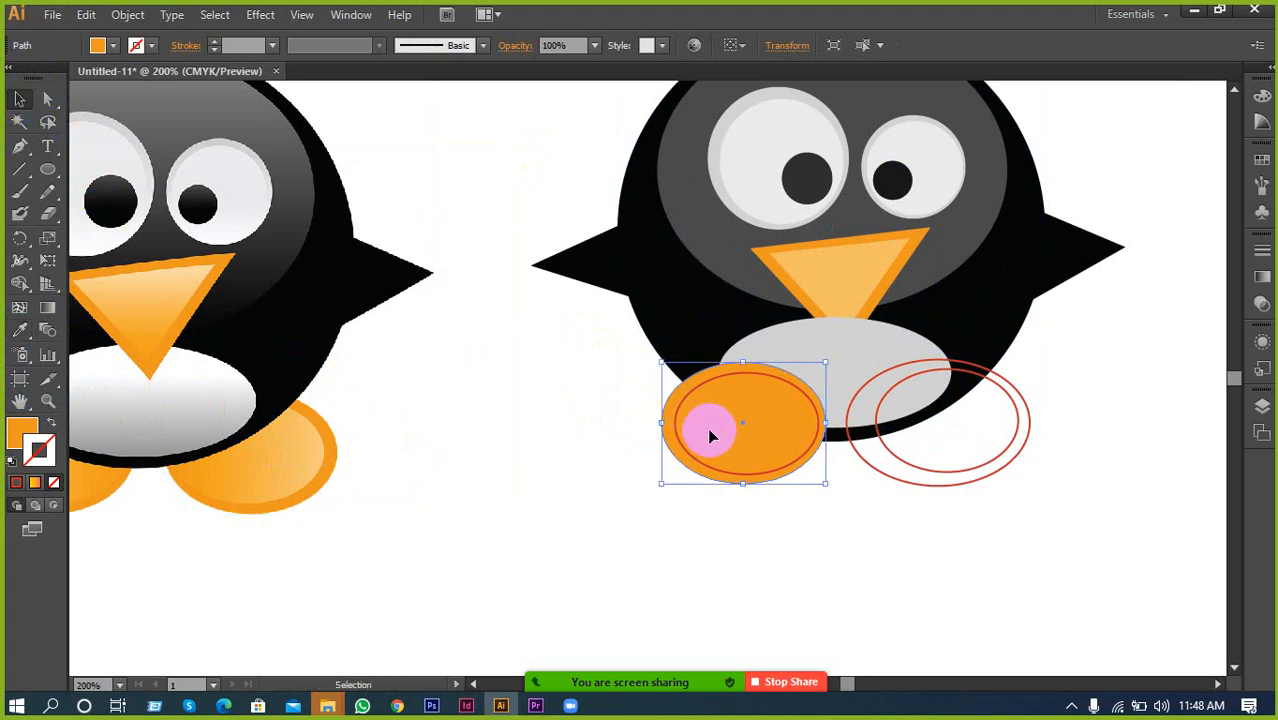
left_click(690, 445)
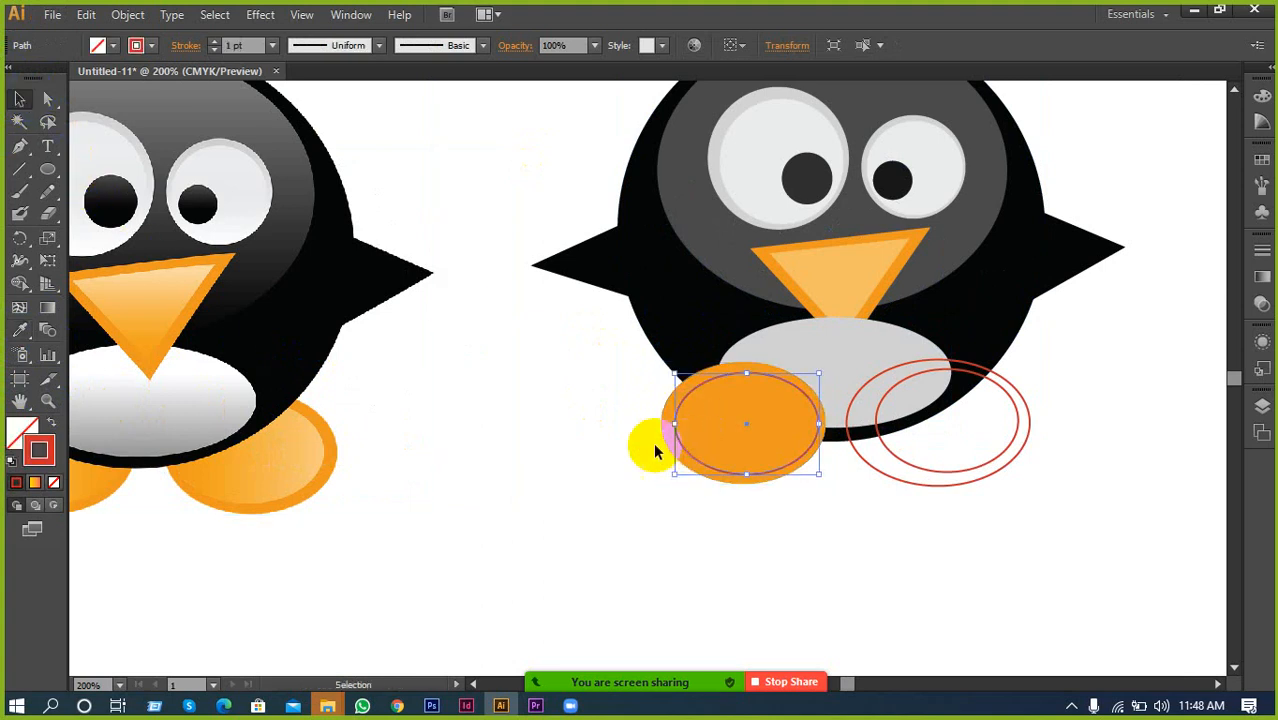
left_click(19, 330)
left_click(262, 474)
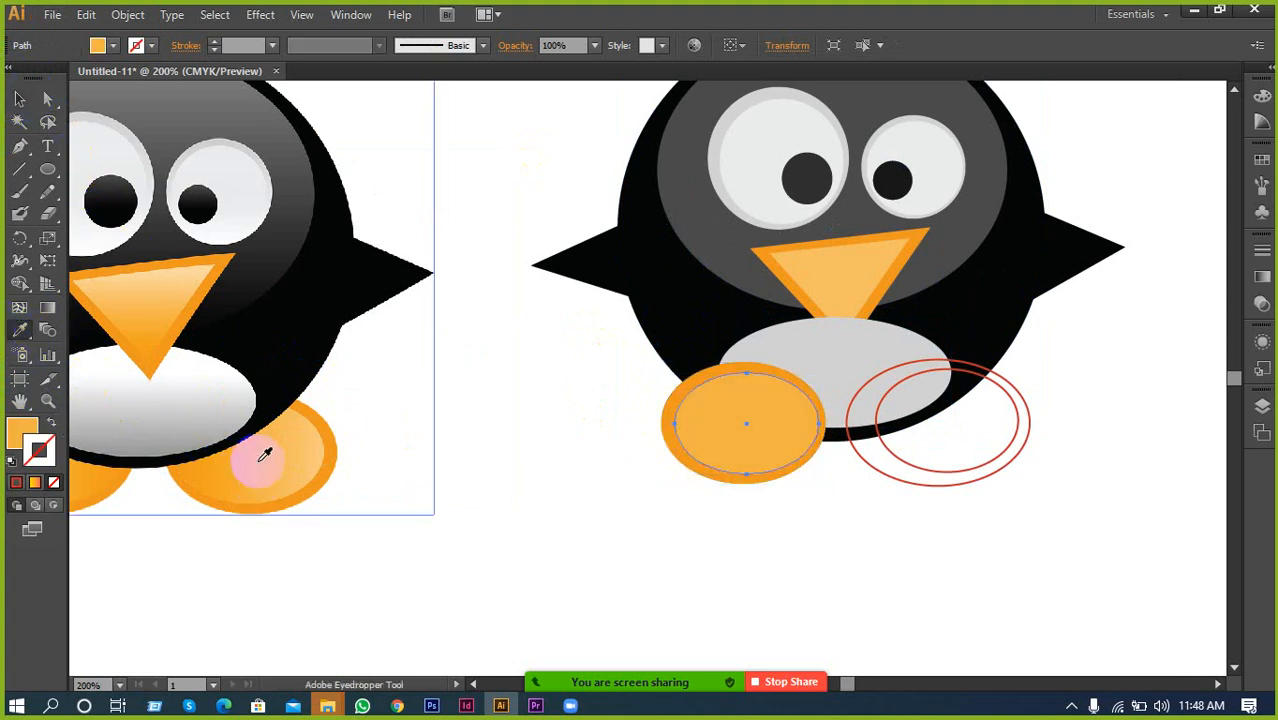
left_click(19, 99)
Fill the right foot's outer and inner ellipses with the border and inner oranges sampled from the drawing's finished left foot
left_click(982, 380)
left_click(1030, 415)
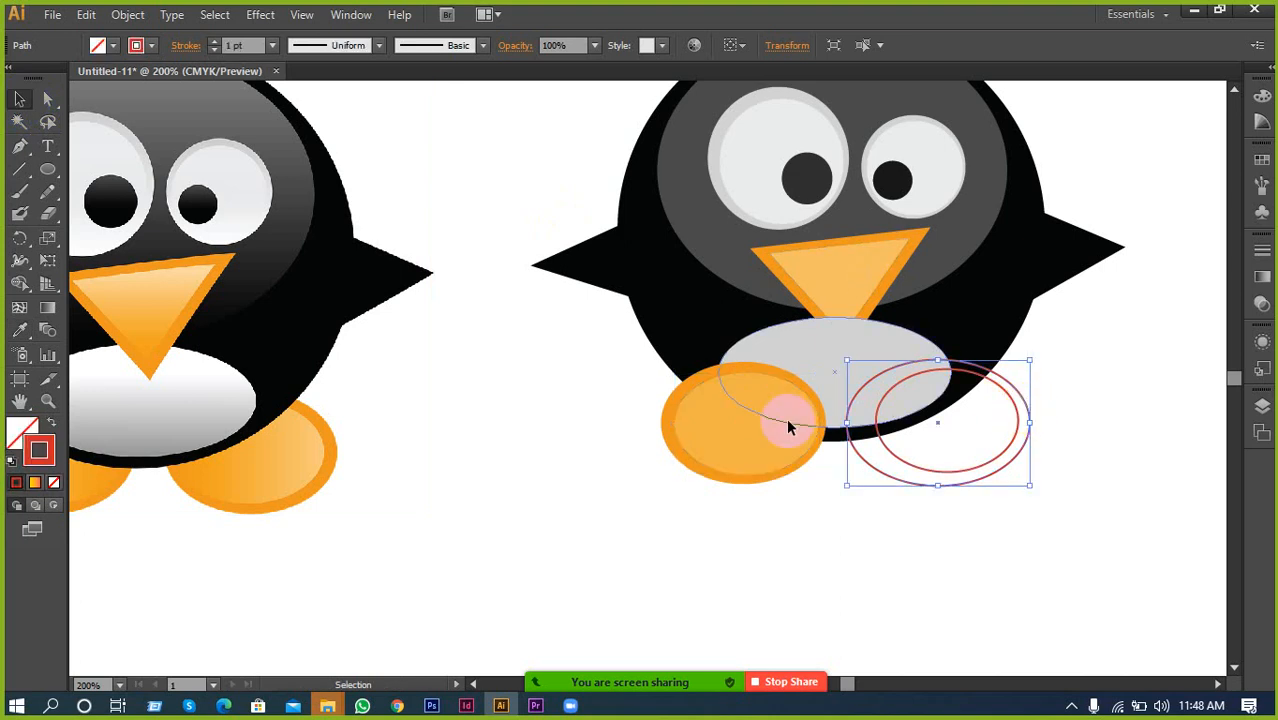
left_click(19, 330)
left_click(677, 388)
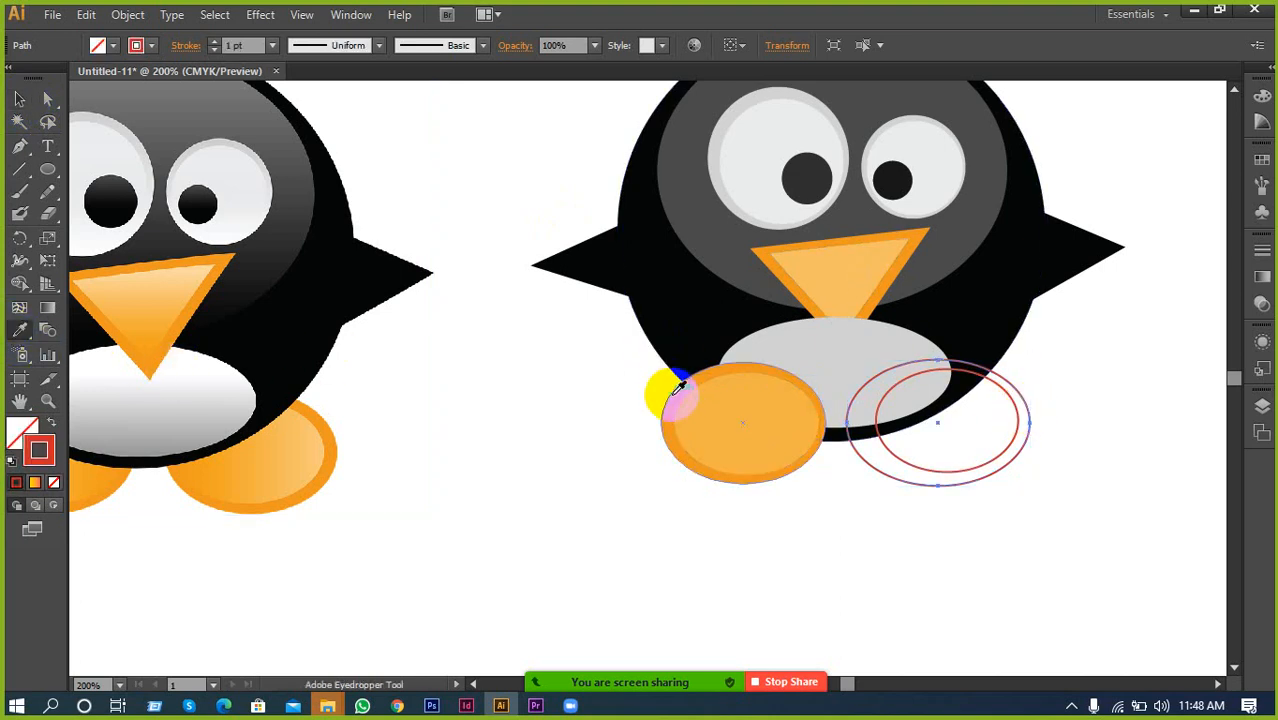
left_click(19, 99)
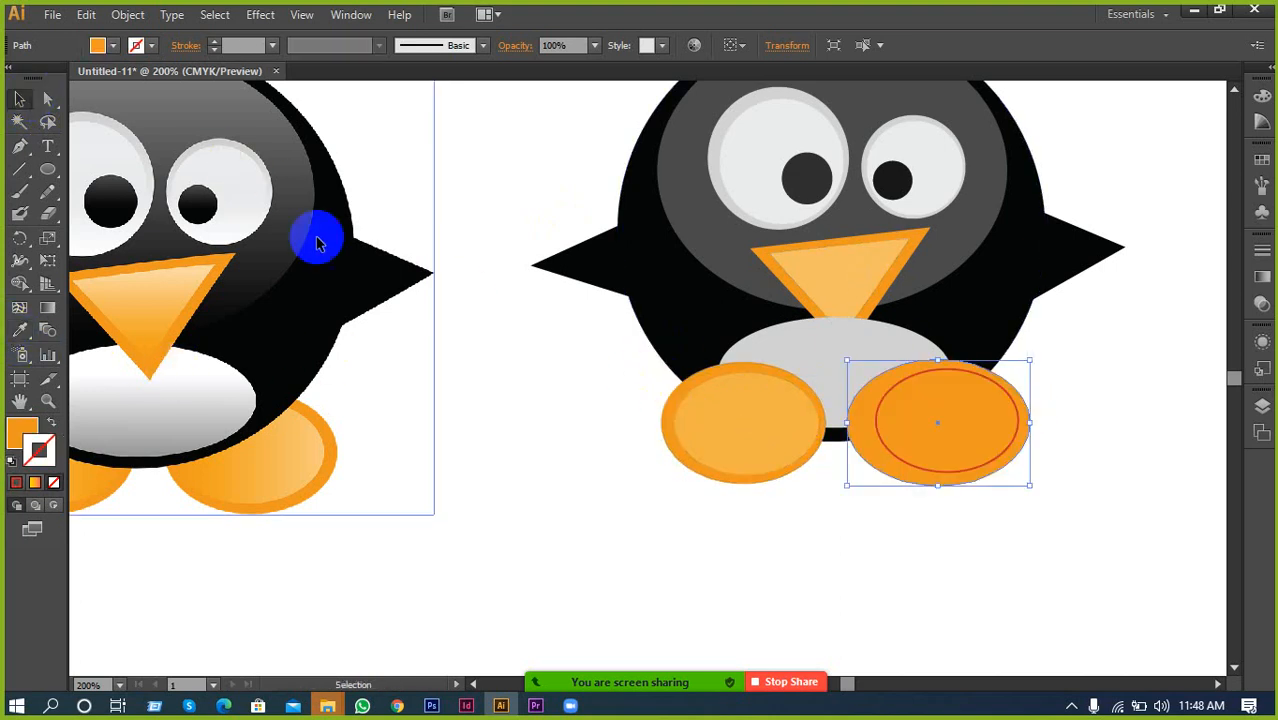
left_click(918, 465)
left_click(907, 460)
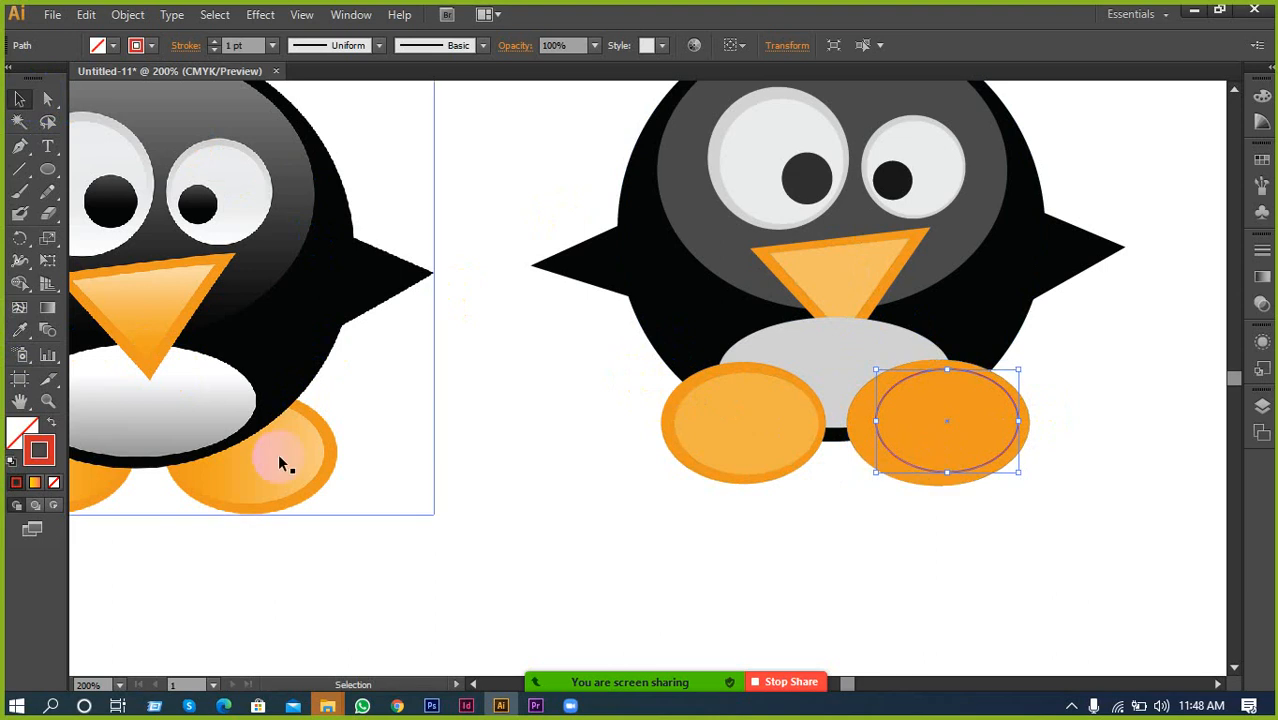
left_click(19, 331)
left_click(728, 420)
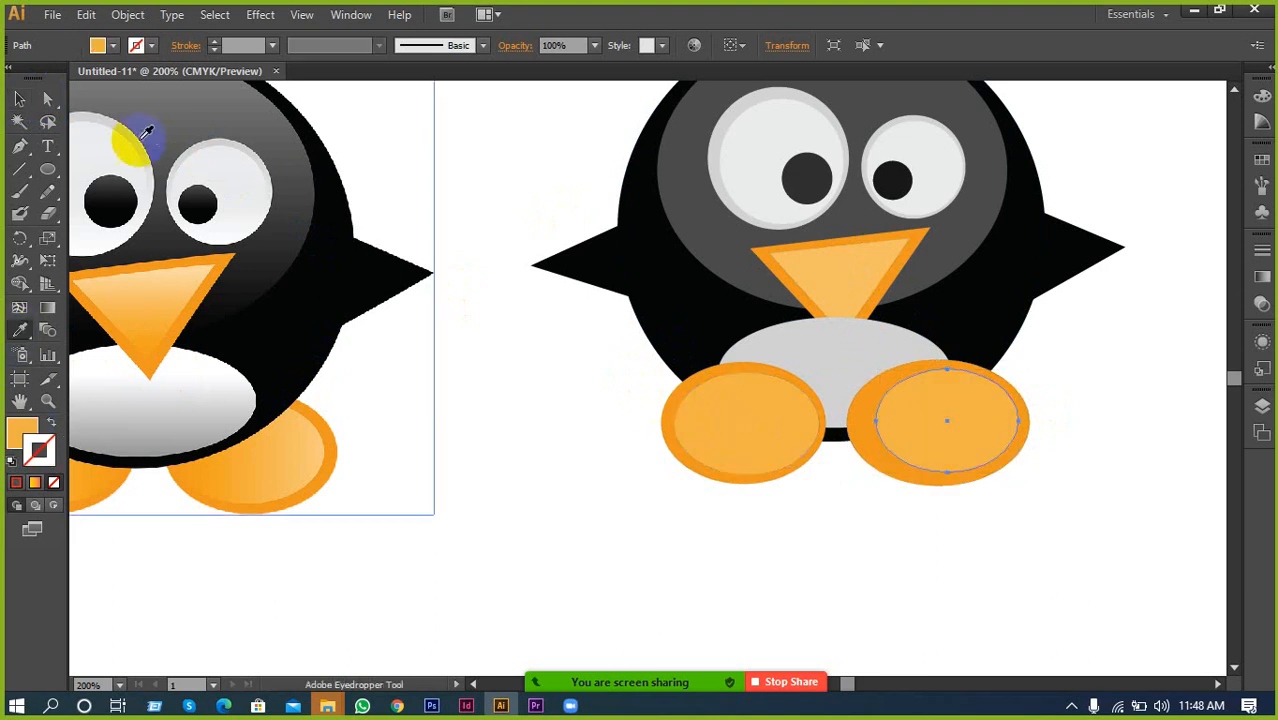
Select all the ellipses of both feet and send them to the back, behind the penguin's body
left_click(22, 102)
left_click_drag(659, 571, 985, 447)
right_click(985, 447)
mouse_move(1030, 408)
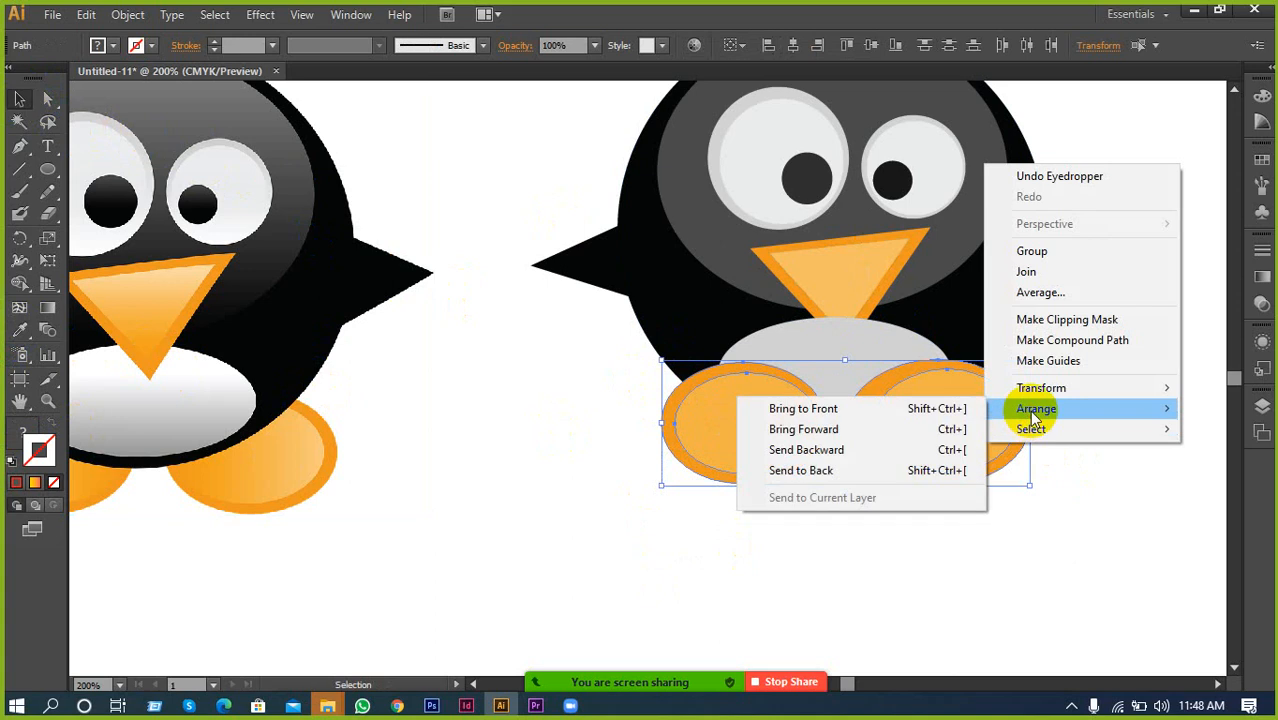
left_click(793, 477)
left_click(793, 557)
scroll(818, 553, "up", 1)
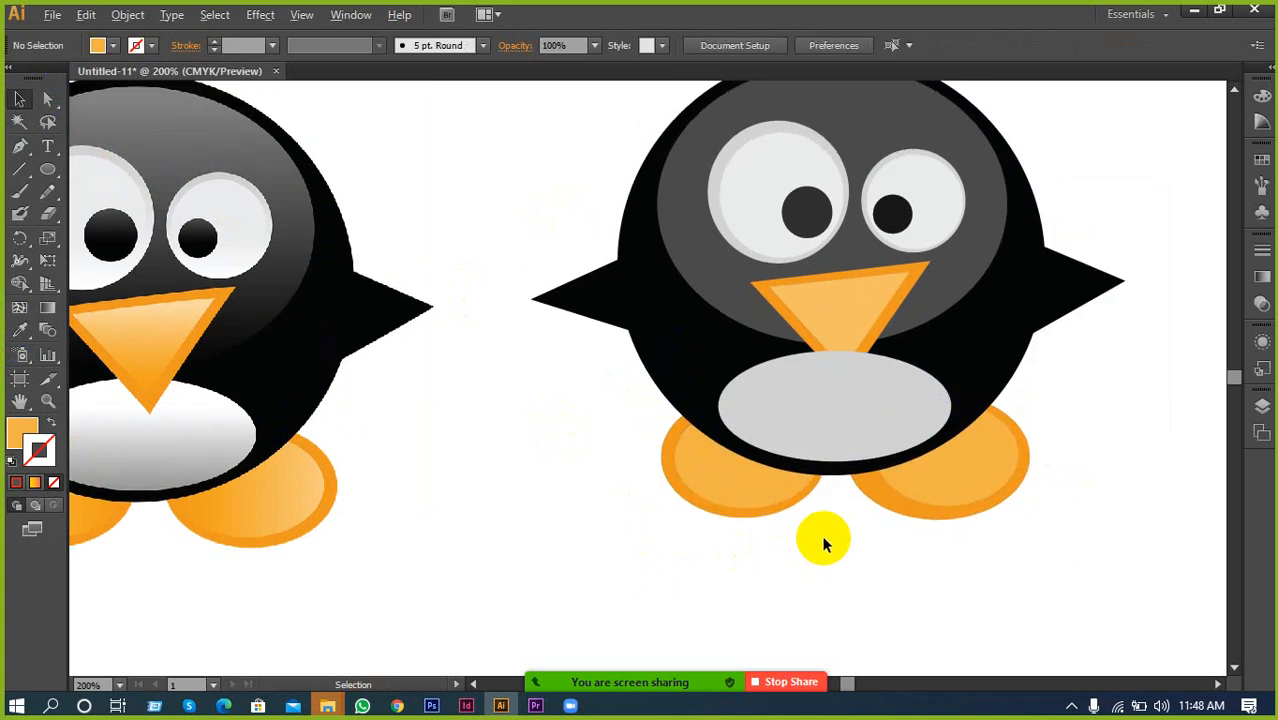
Send the grey belly ellipse backward two levels so it sits behind the beak, and deselect it
scroll(824, 543, "down", 1)
left_click(825, 455)
right_click(827, 456)
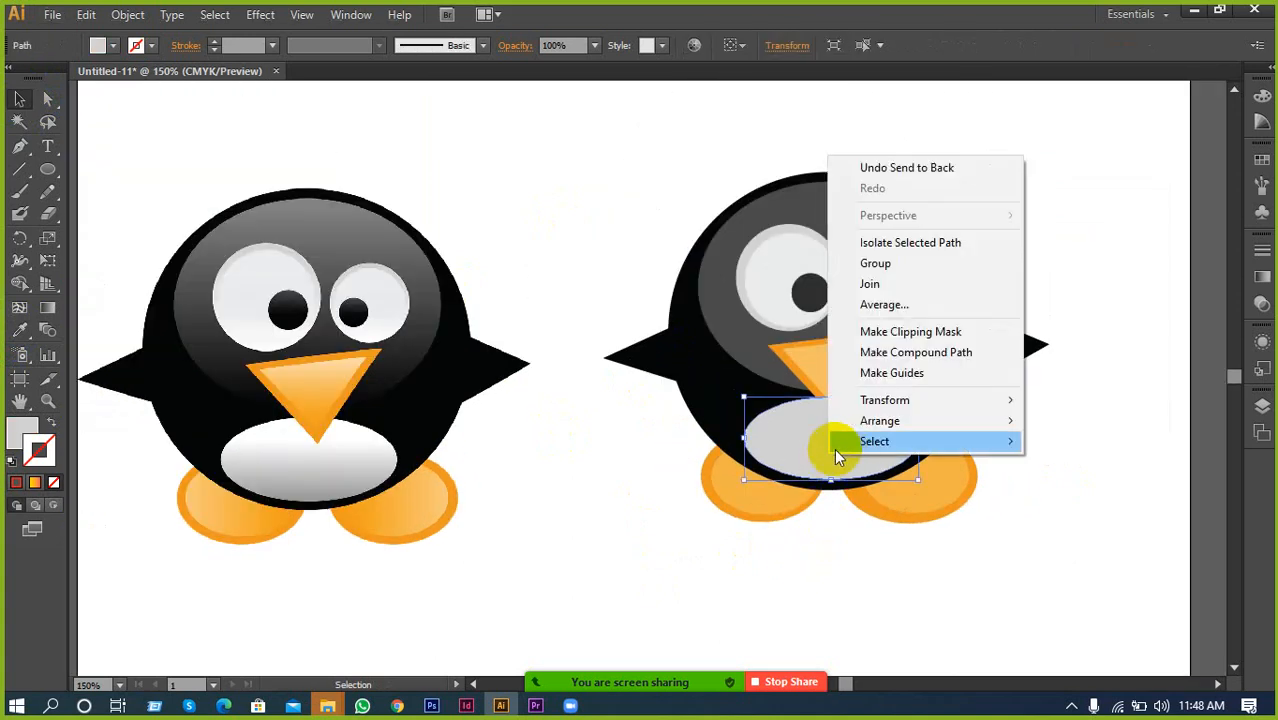
mouse_move(921, 421)
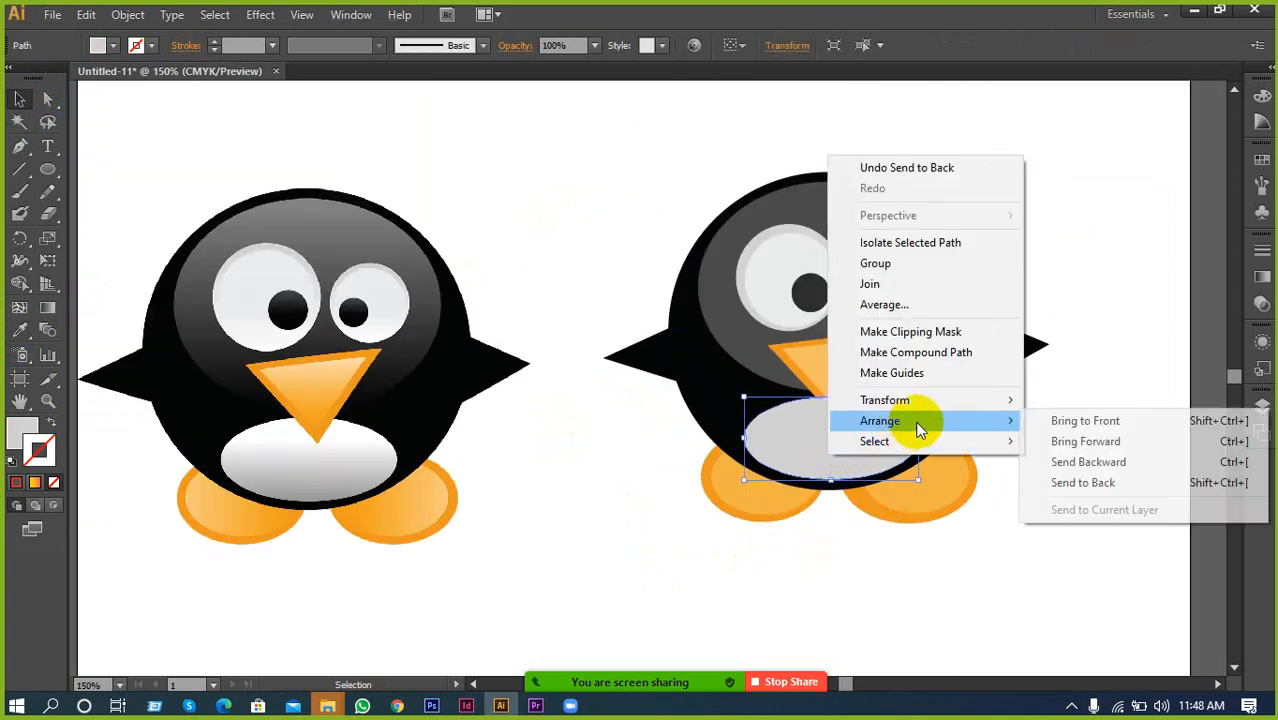
left_click(1085, 461)
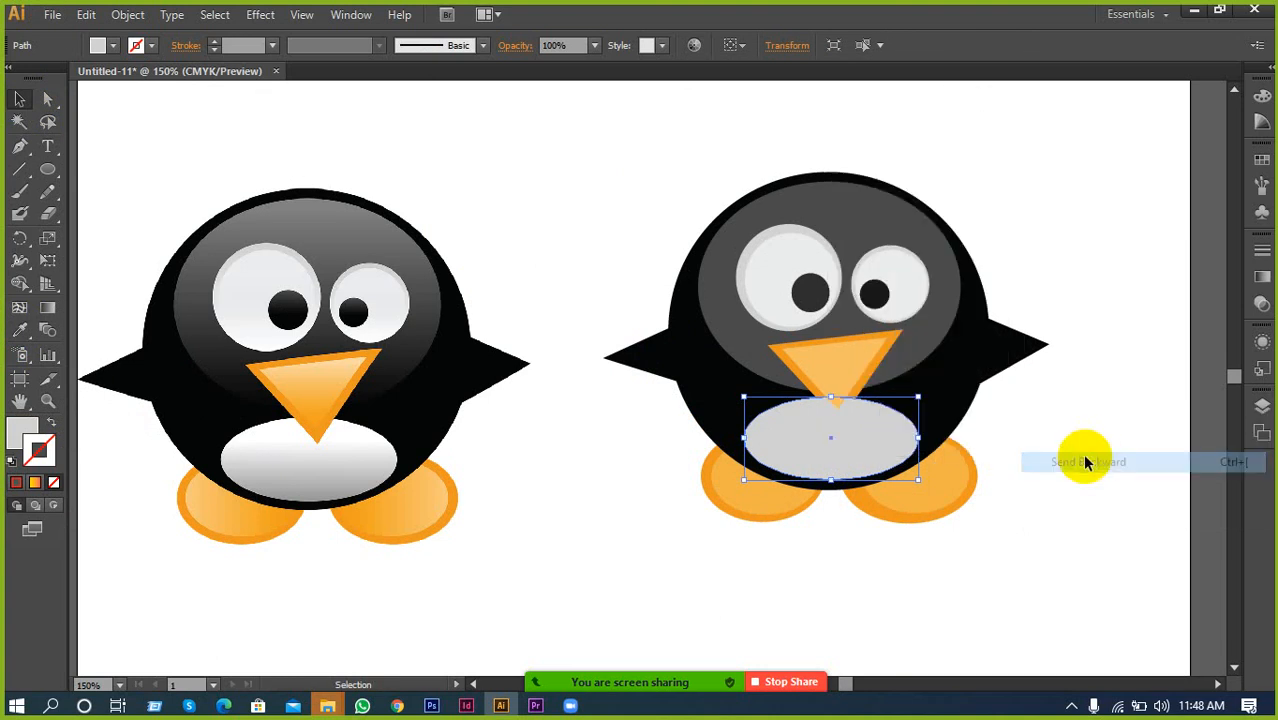
right_click(923, 436)
mouse_move(1004, 399)
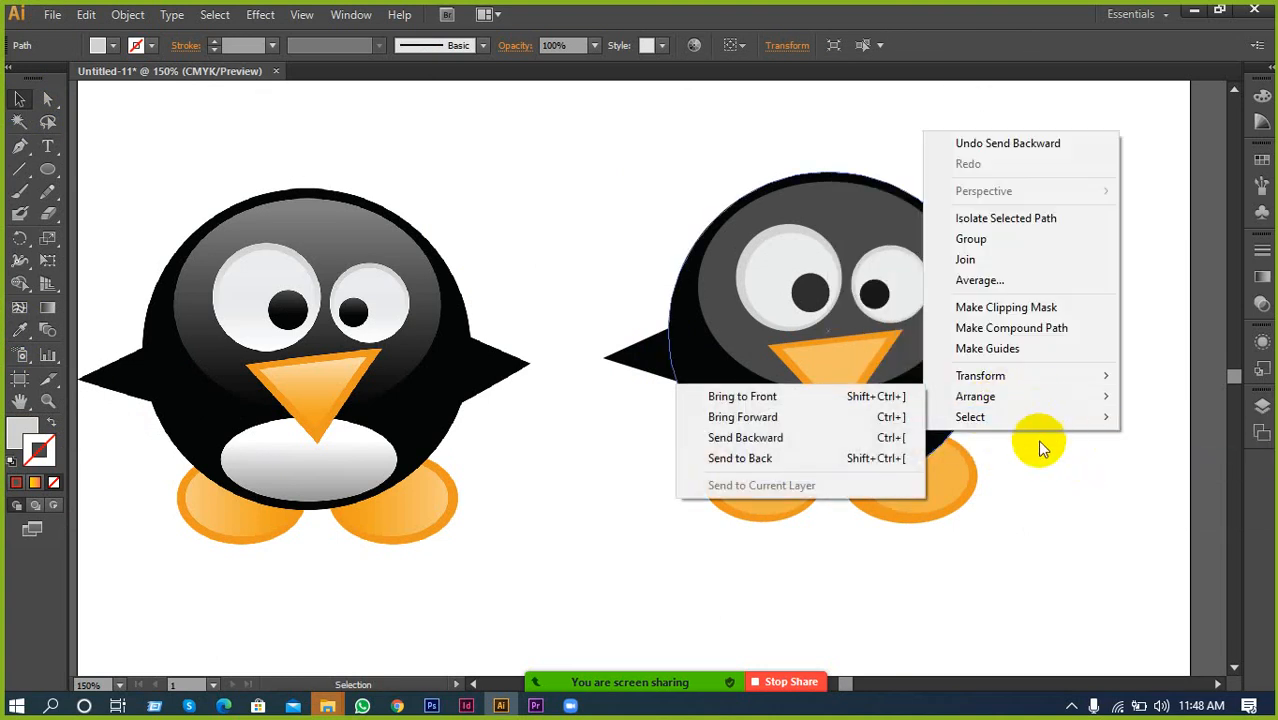
left_click(804, 437)
left_click(857, 543)
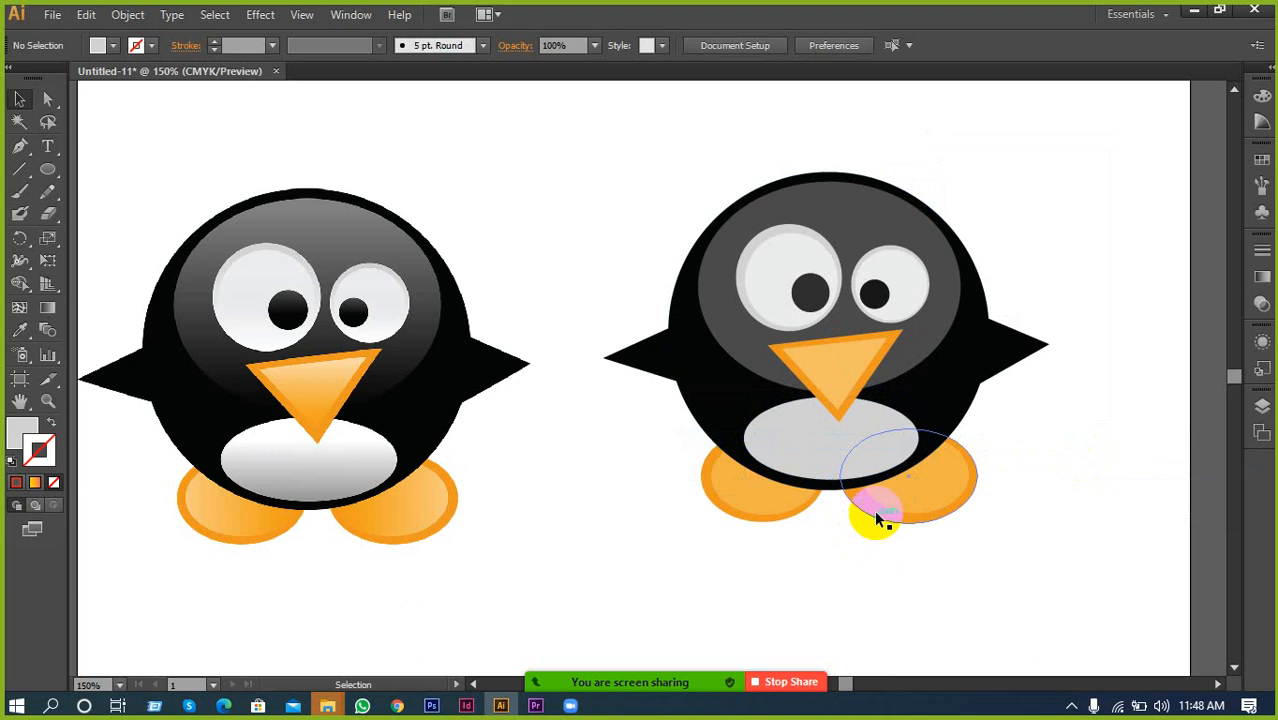
Select both penguins and move them together slightly to the right and up so they sit roughly centred across the artboard
key("space")
left_click_drag(600, 440, 732, 380)
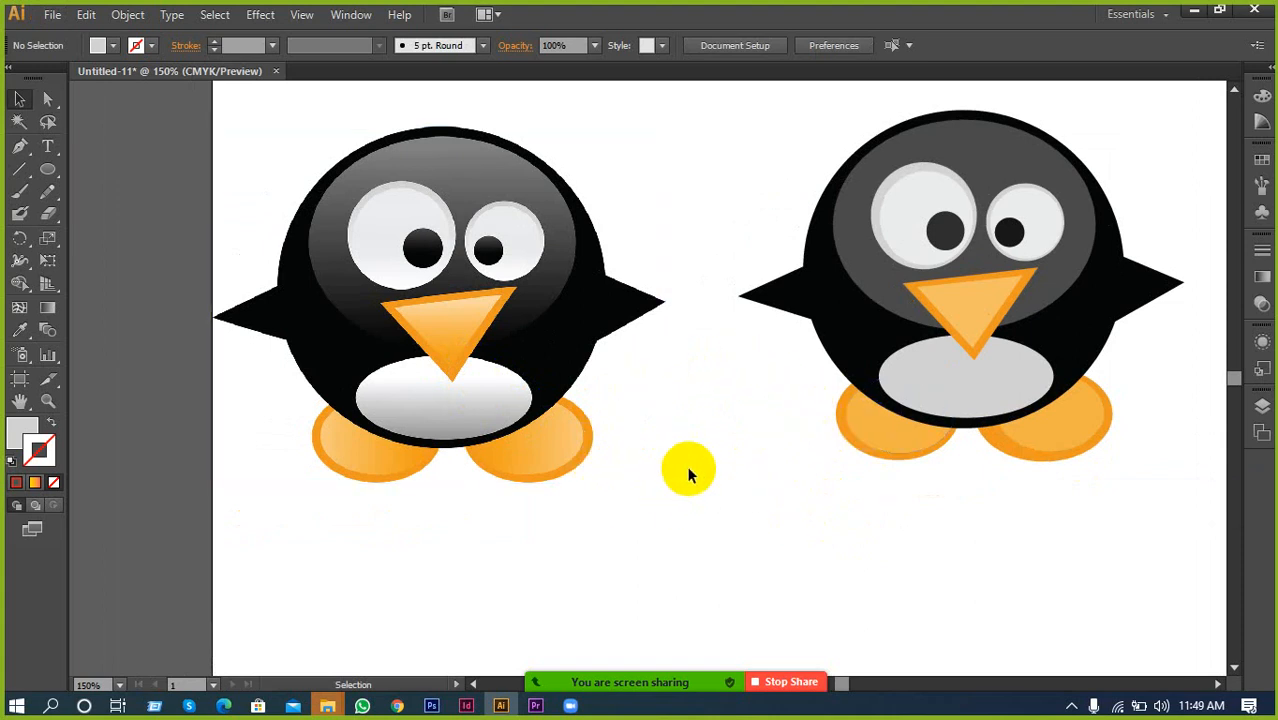
left_click(515, 452)
scroll(385, 384, "down", 1)
left_click_drag(302, 177, 1025, 495)
left_click_drag(785, 334, 844, 320)
left_click(853, 470)
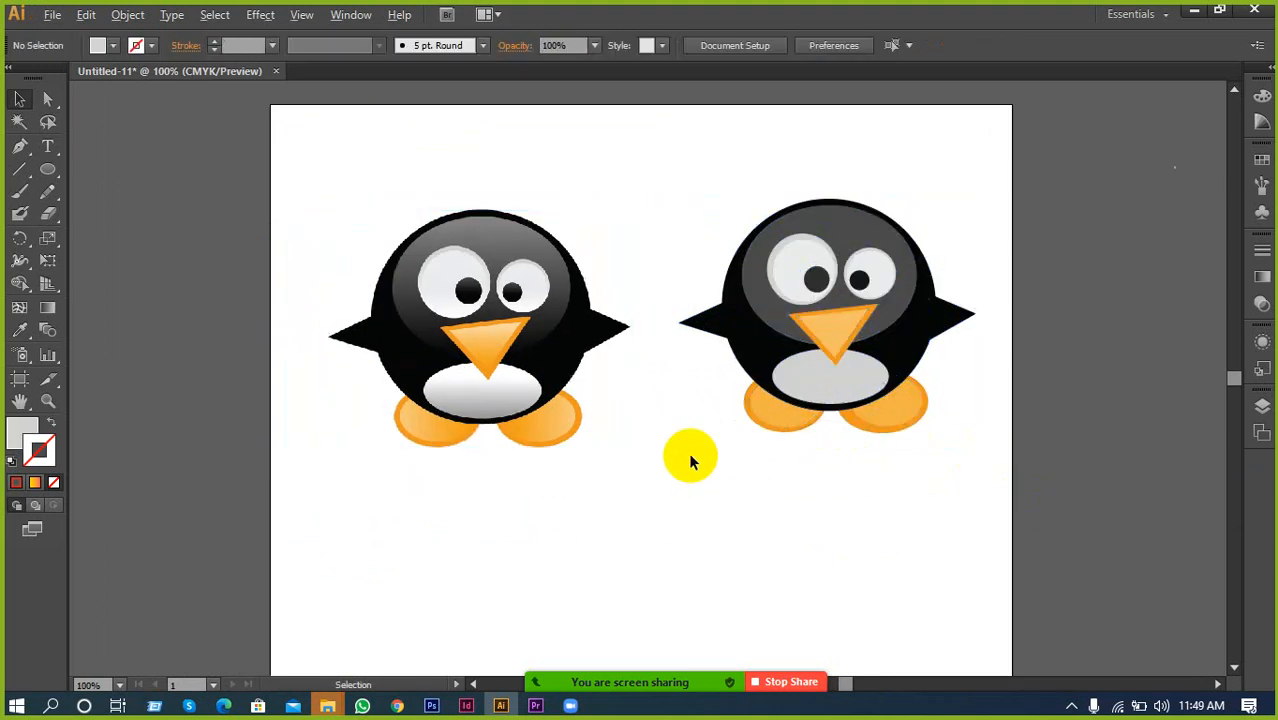
Examine the edges of the traced penguin and the picture penguin at high magnification to compare how sharp they are
scroll(690, 460, "up", 1)
left_click(485, 206)
left_click(632, 395)
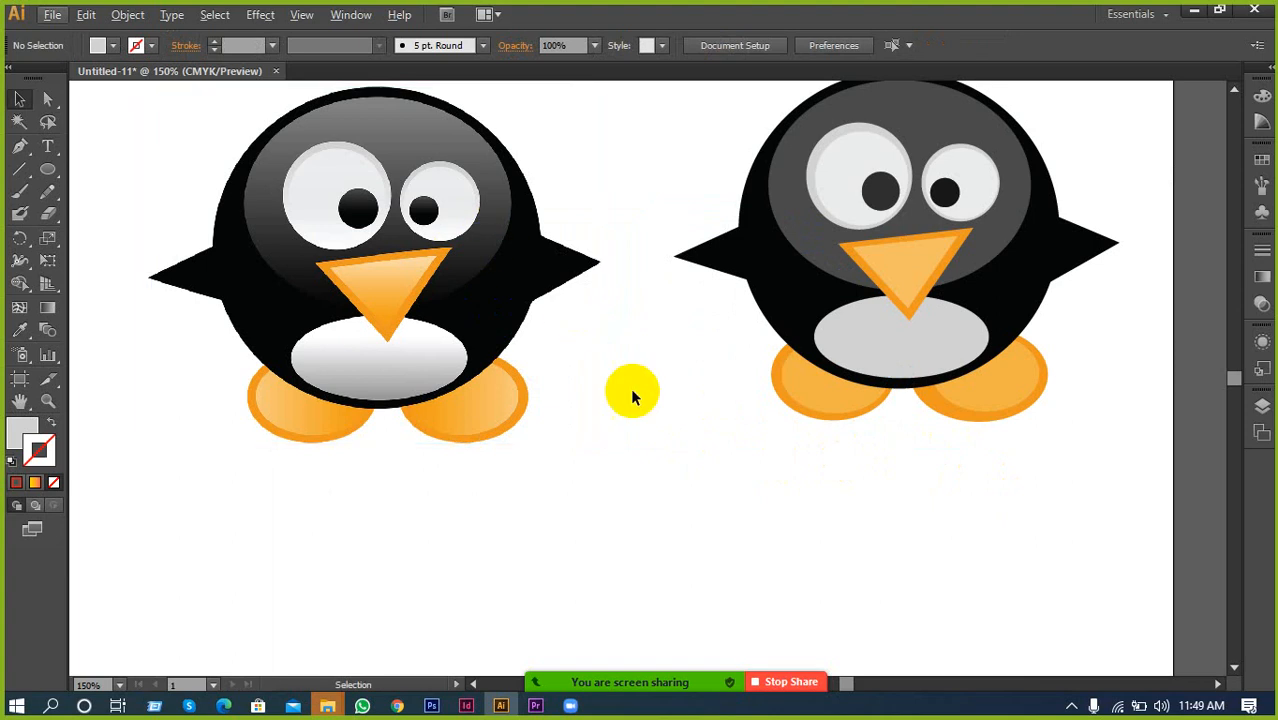
scroll(780, 355, "up", 6)
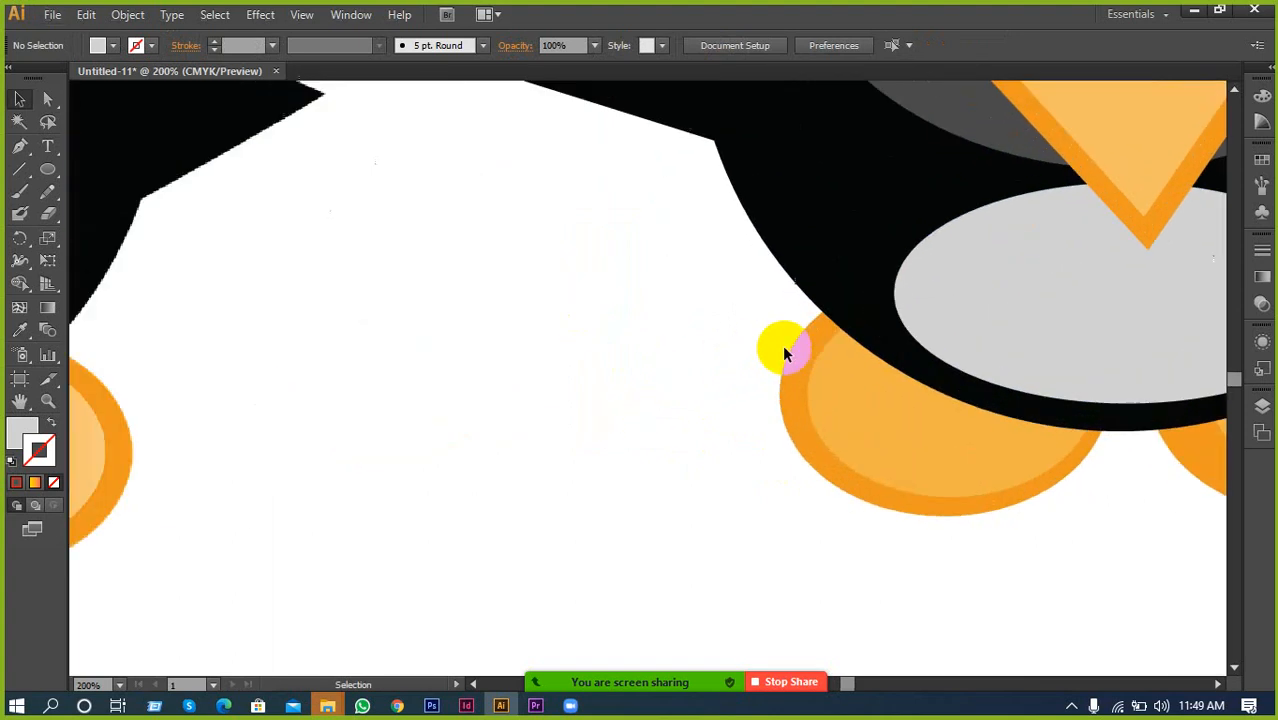
scroll(754, 282, "up", 3)
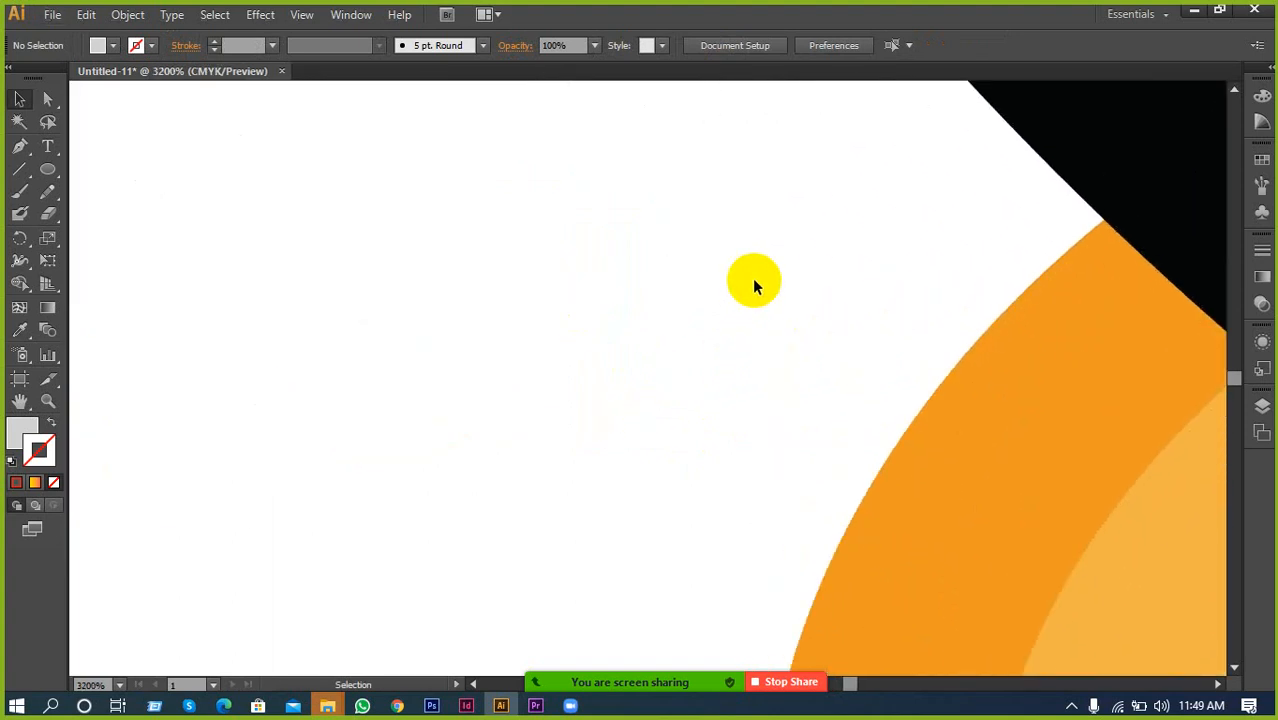
scroll(755, 285, "down", 8)
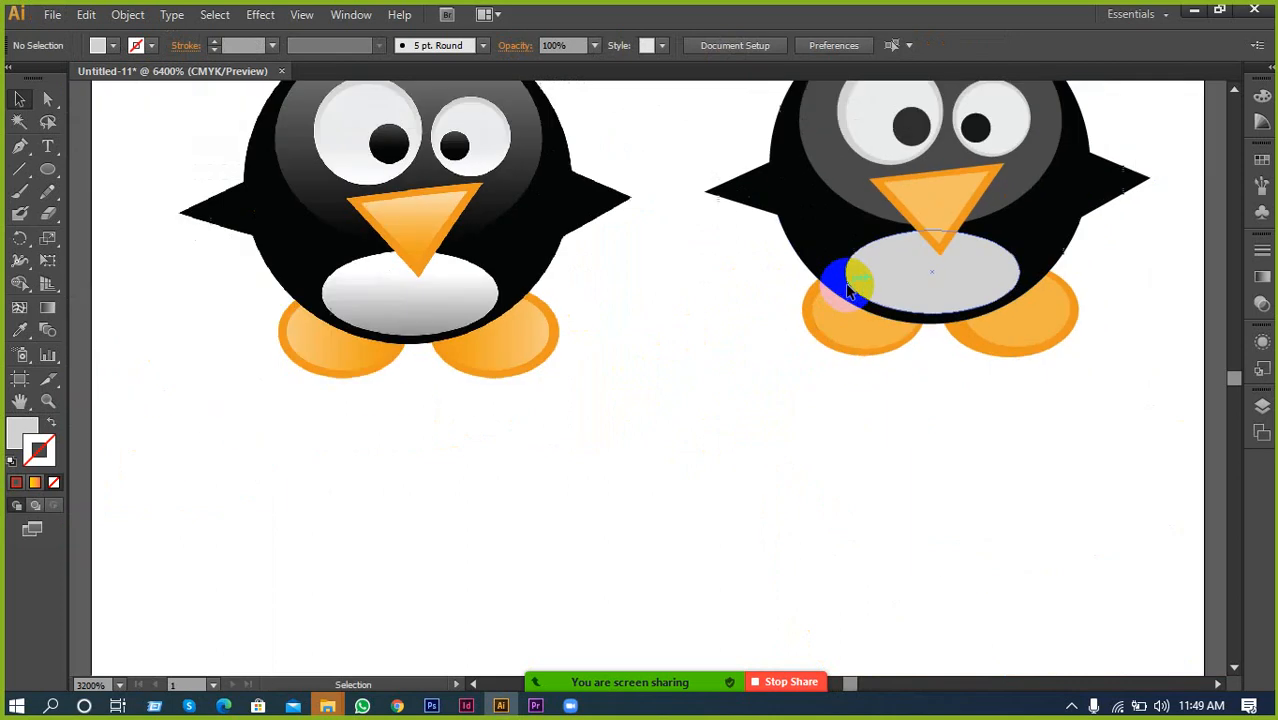
scroll(509, 292, "down", 5)
scroll(941, 242, "up", 7)
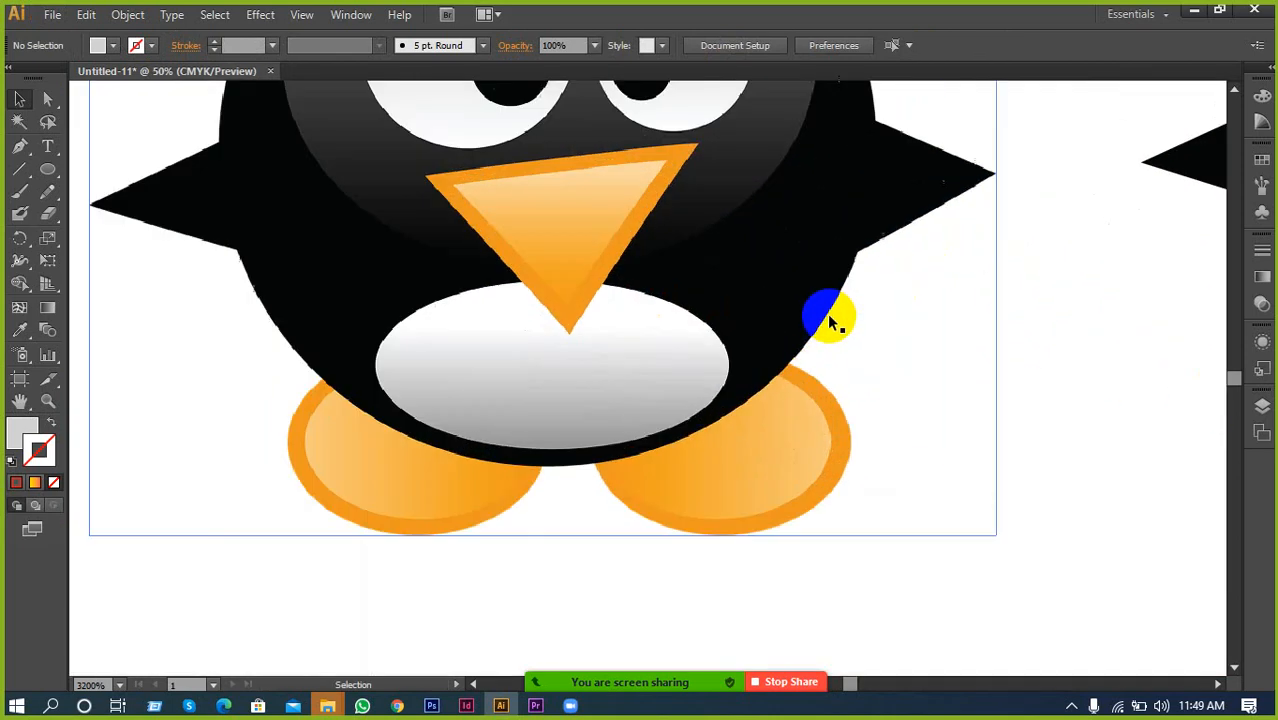
scroll(829, 322, "up", 3)
scroll(821, 372, "up", 4)
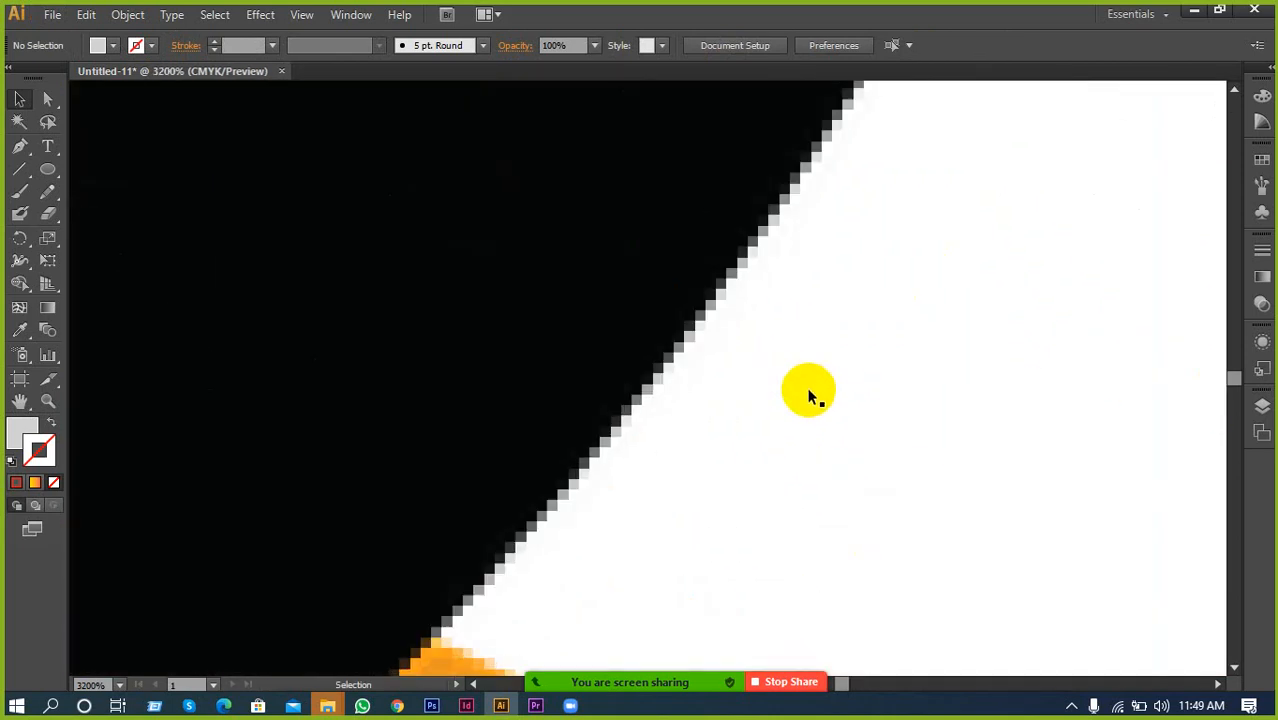
scroll(810, 401, "down", 6)
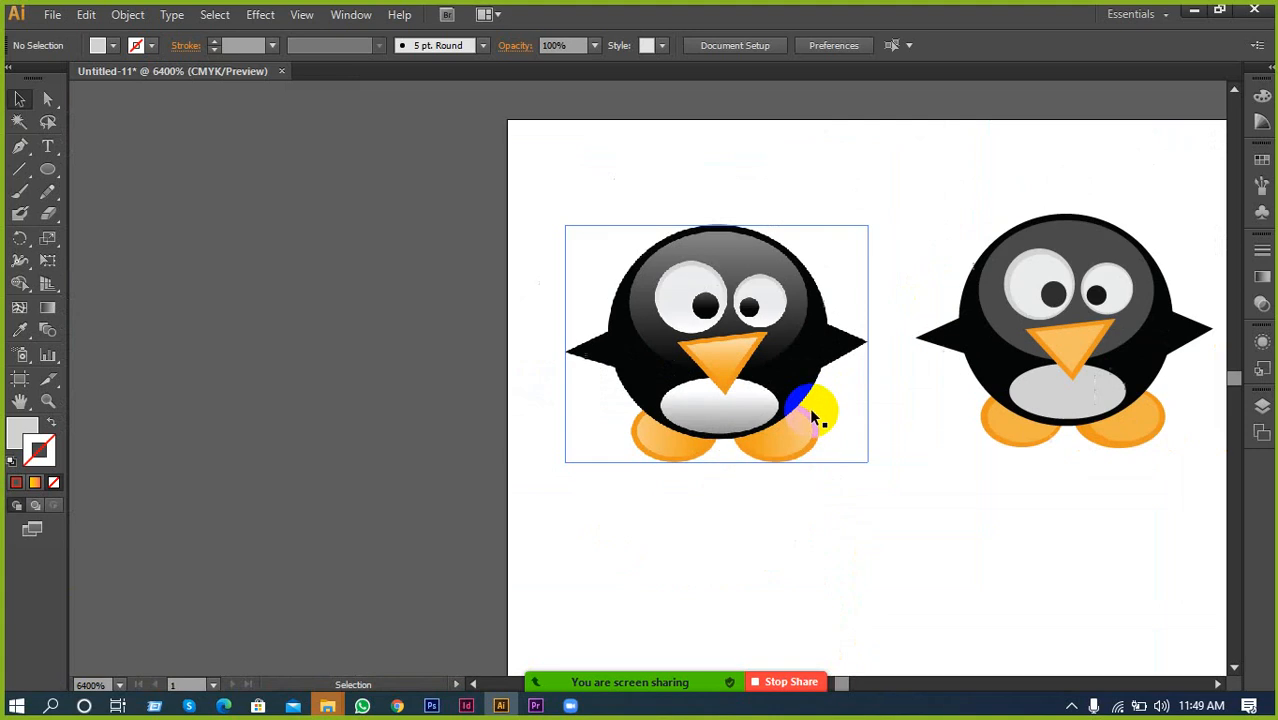
scroll(910, 365, "up", 3)
scroll(830, 377, "up", 5)
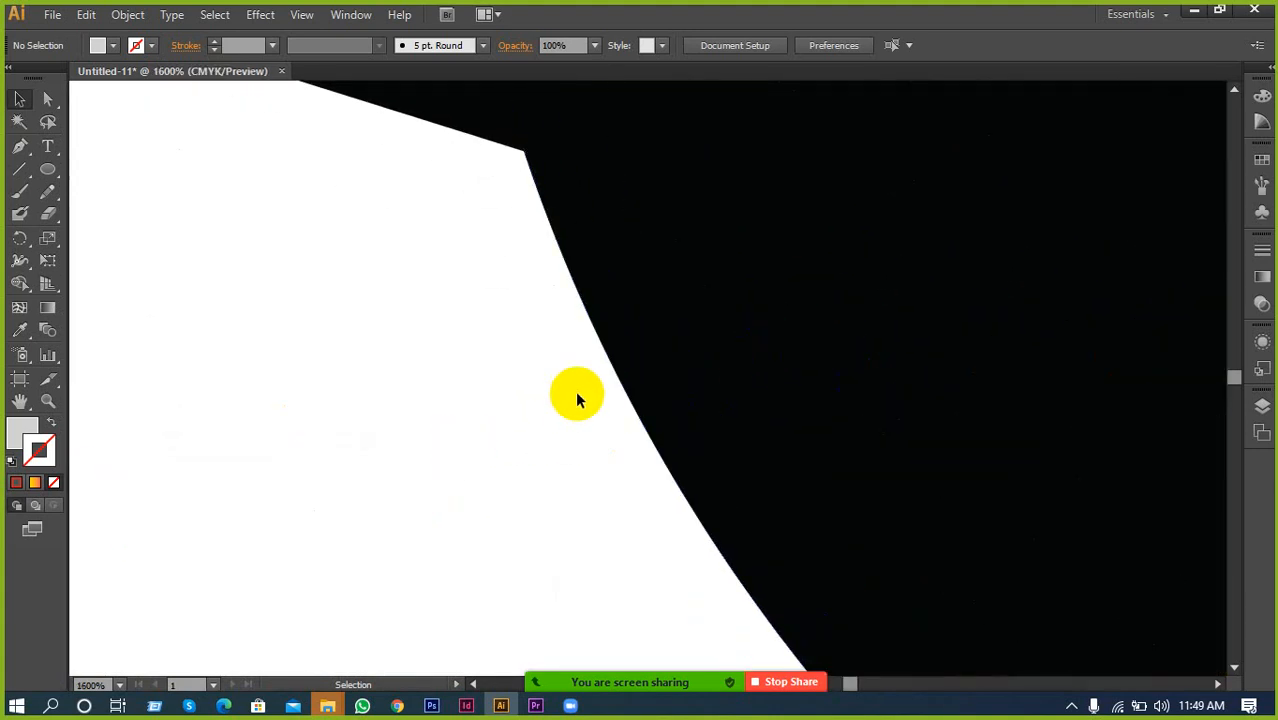
scroll(577, 397, "up", 2)
scroll(580, 400, "down", 8)
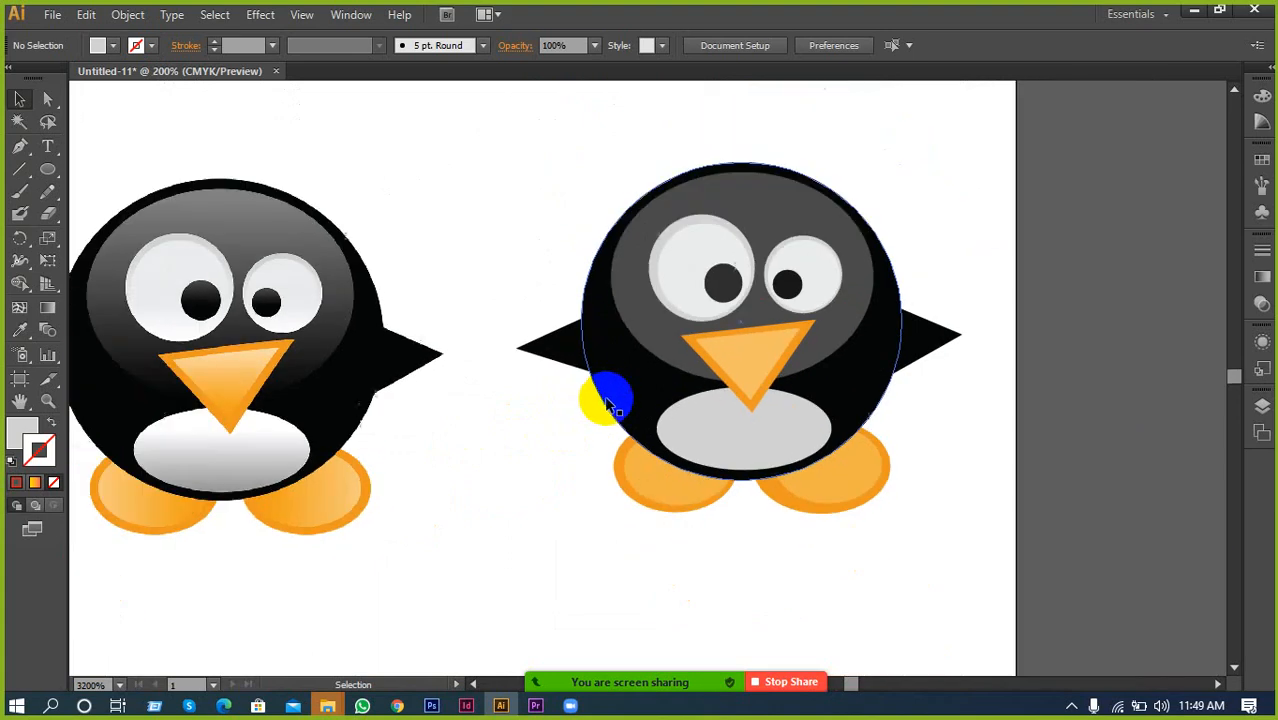
left_click_drag(540, 430, 714, 399)
Switch to Chrome, search the Facebook chat contacts for "led", and open the Ledp Lot 6 group conversation
left_click(397, 706)
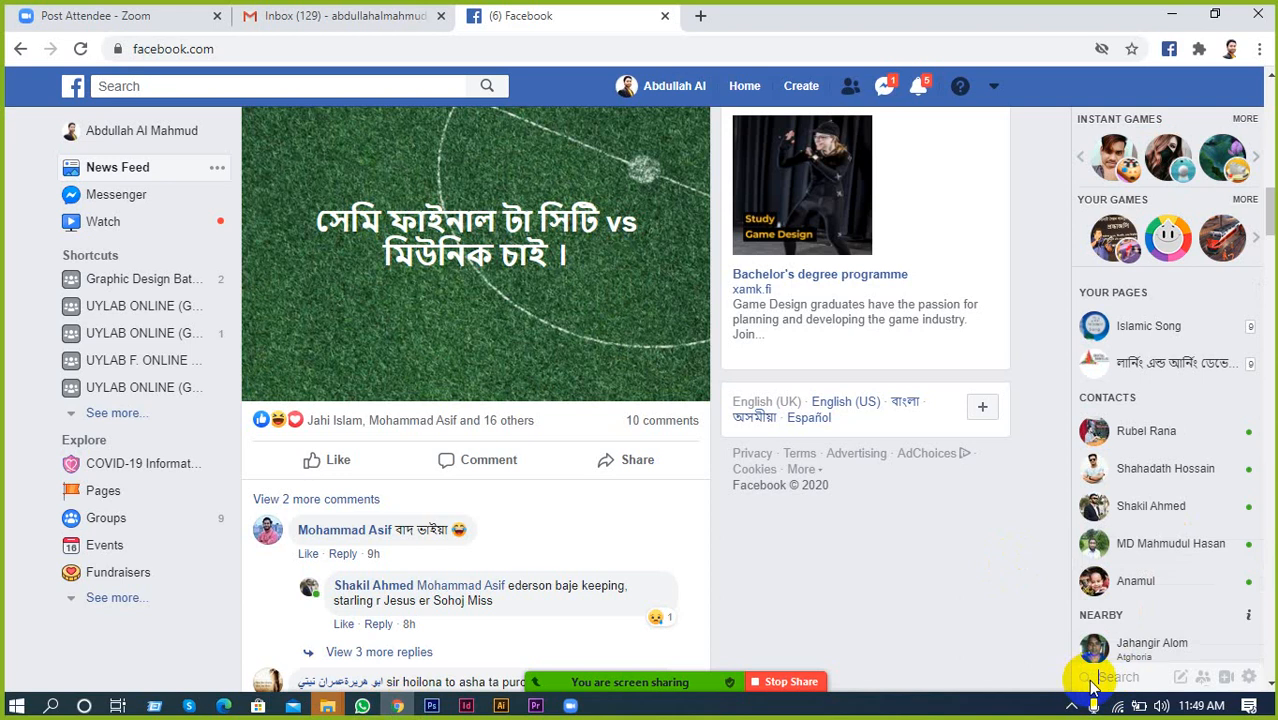
type("led")
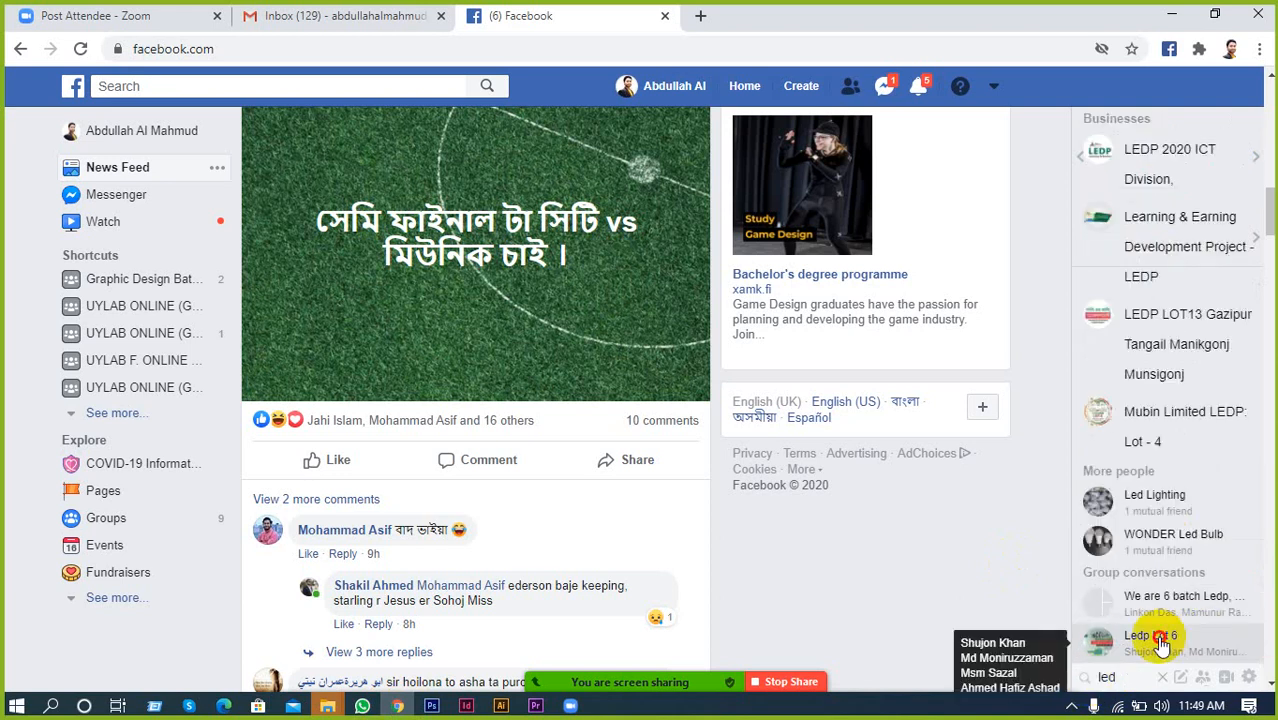
left_click(1150, 637)
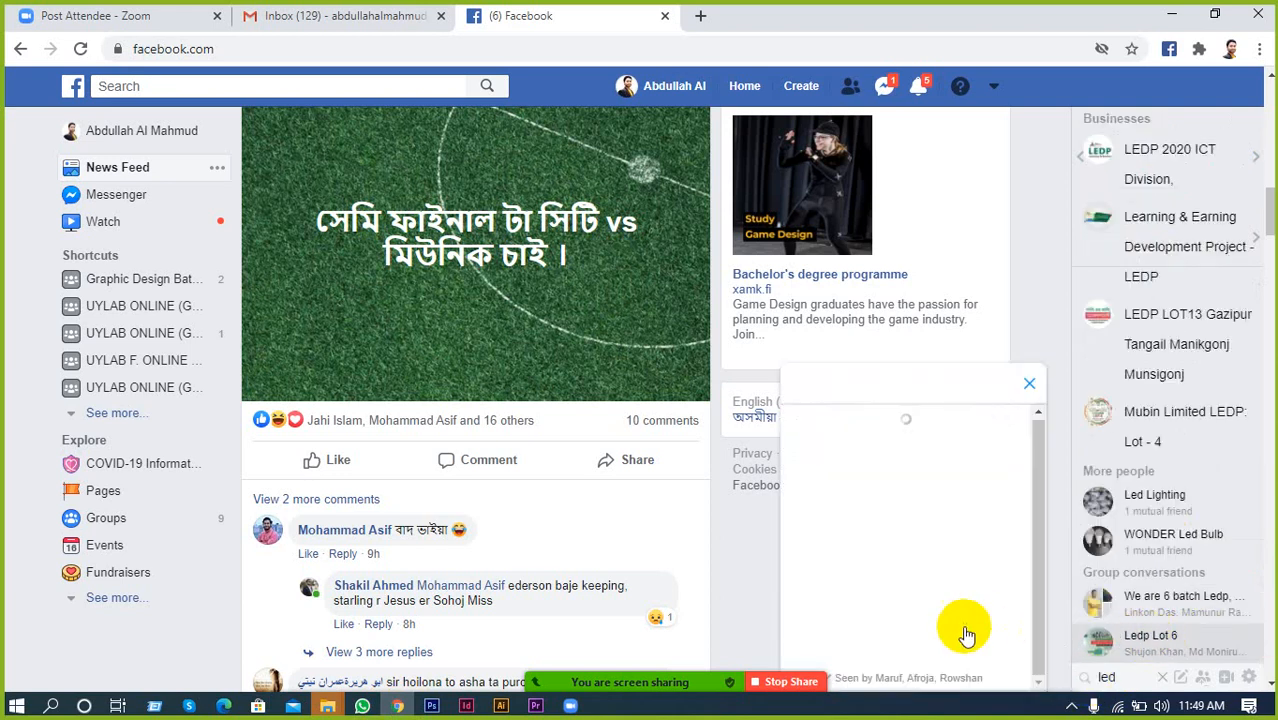
Switch to Illustrator and save the penguin document to the Desktop as Untitled-11.ai in Adobe Illustrator format
mouse_move(515, 700)
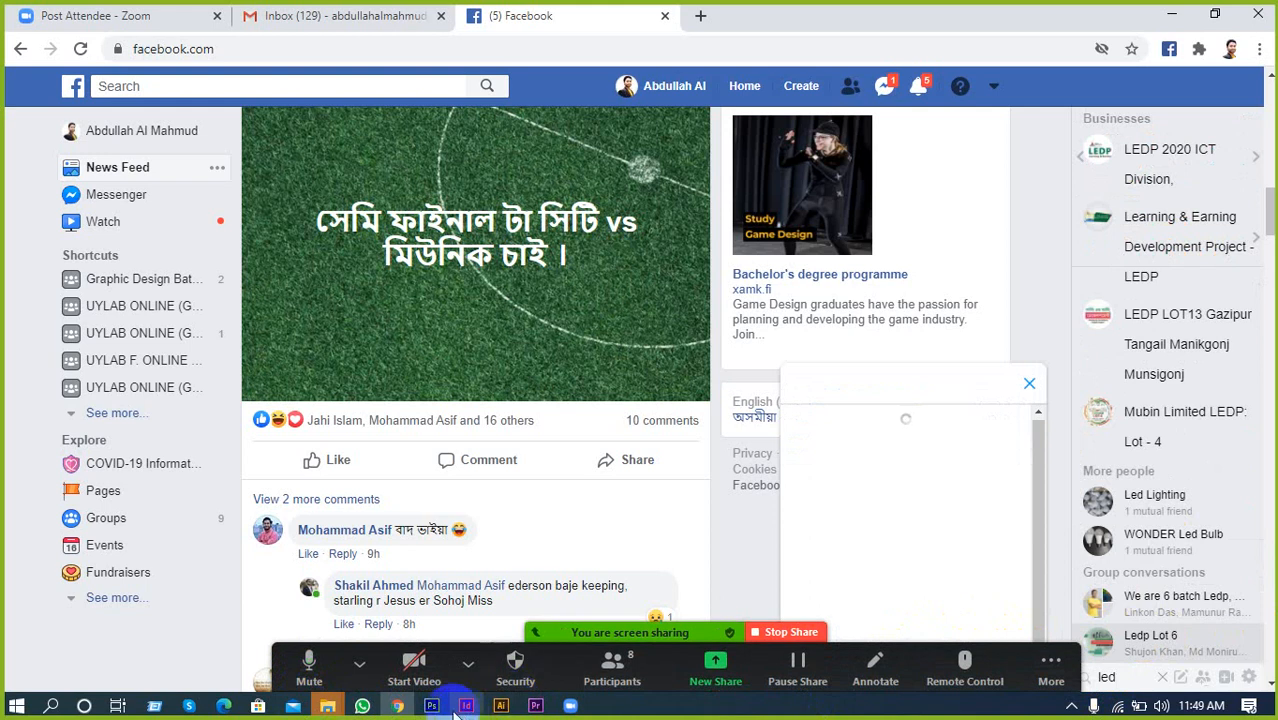
left_click(500, 706)
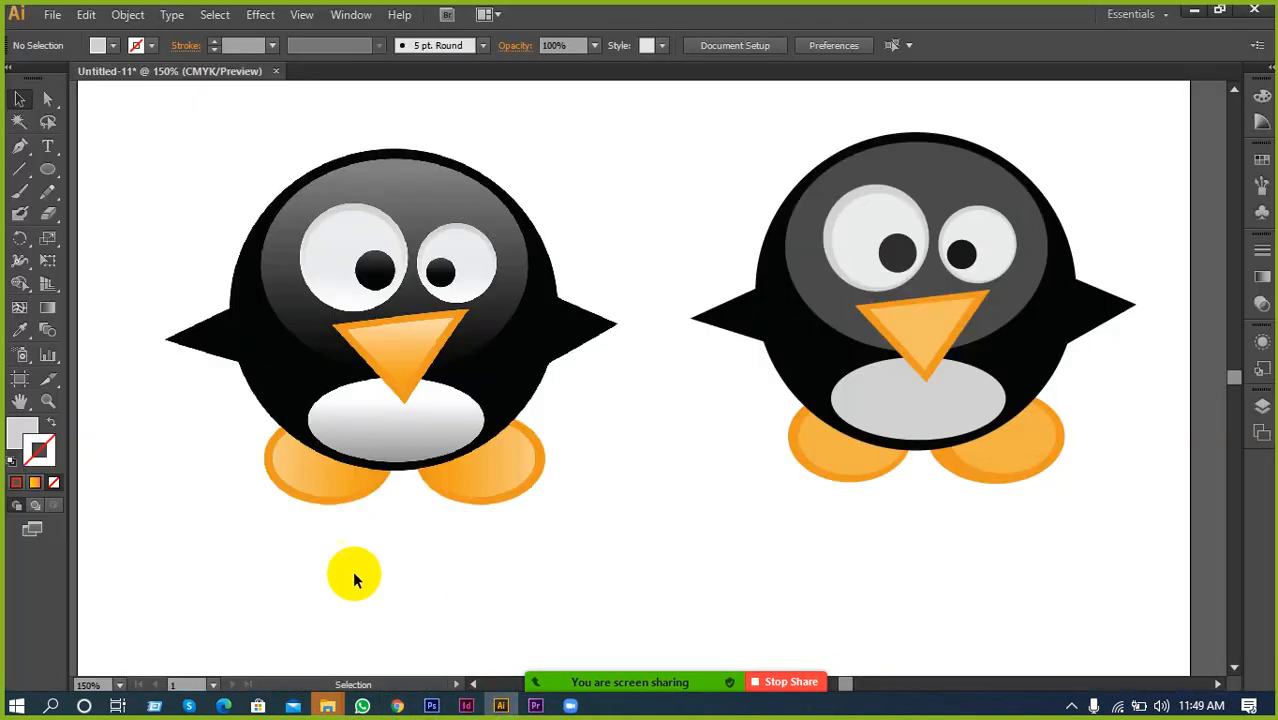
scroll(508, 505, "down", 2)
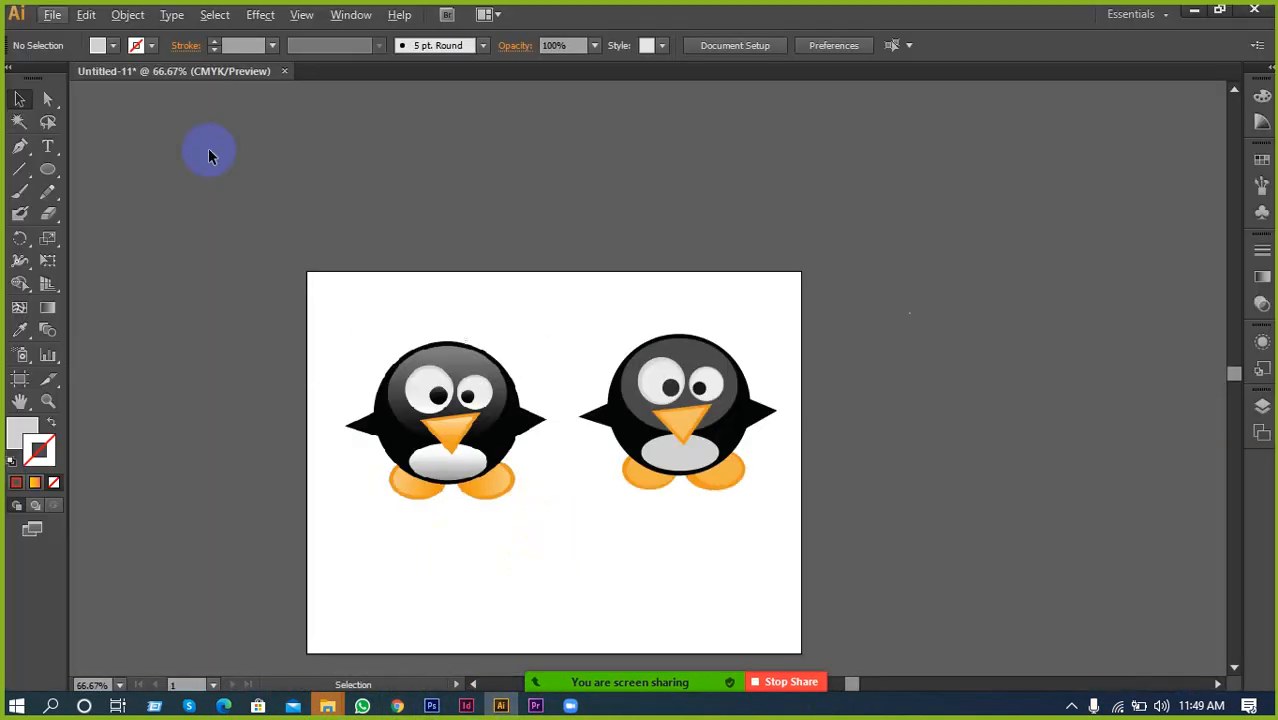
left_click(55, 16)
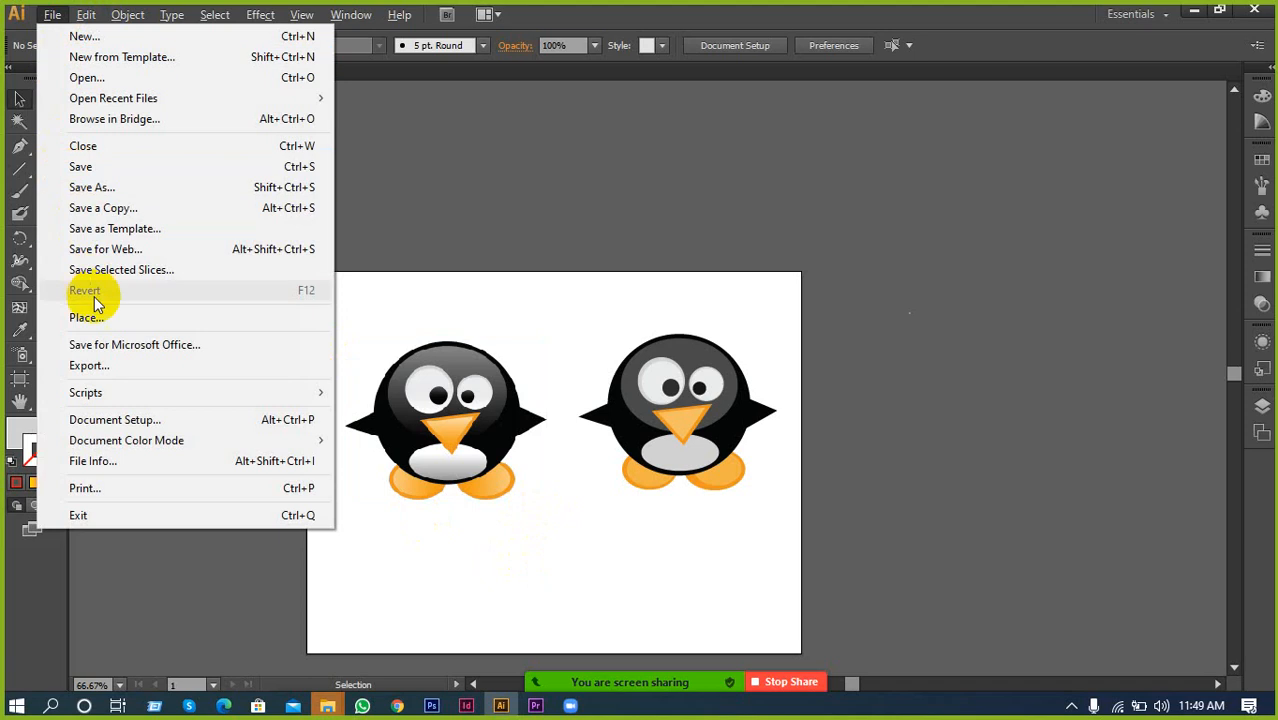
left_click(114, 189)
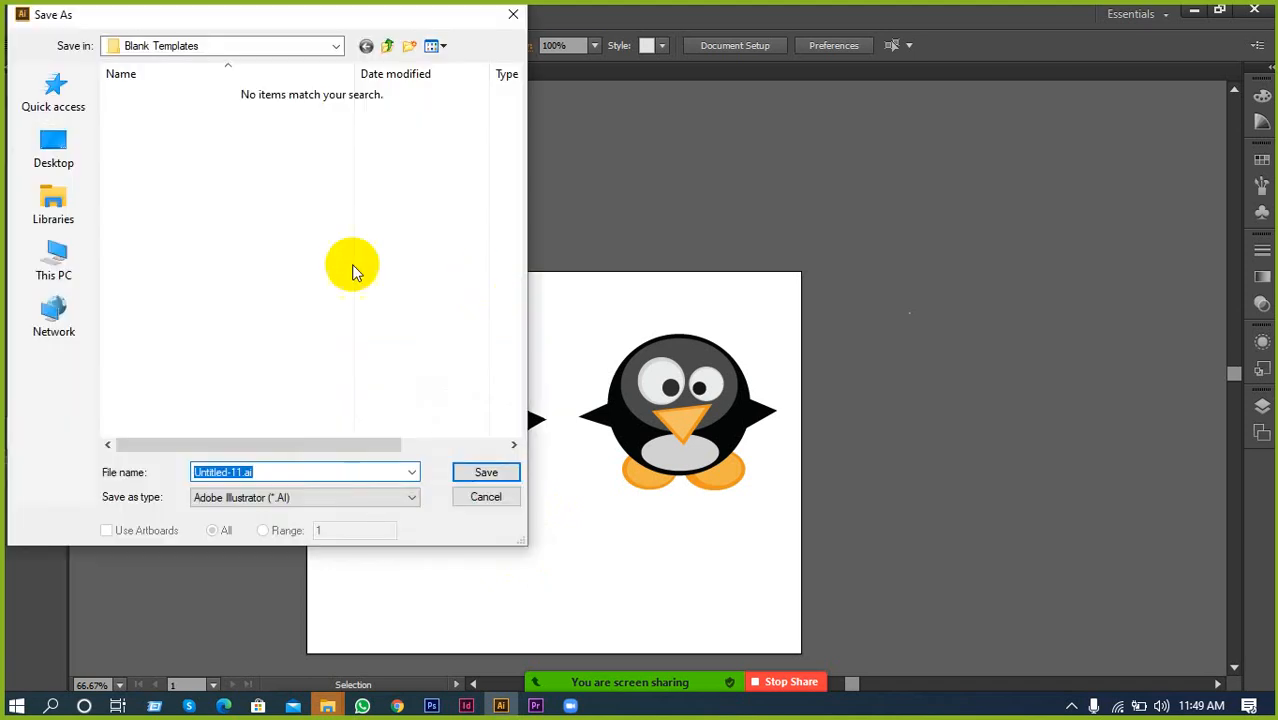
left_click(85, 145)
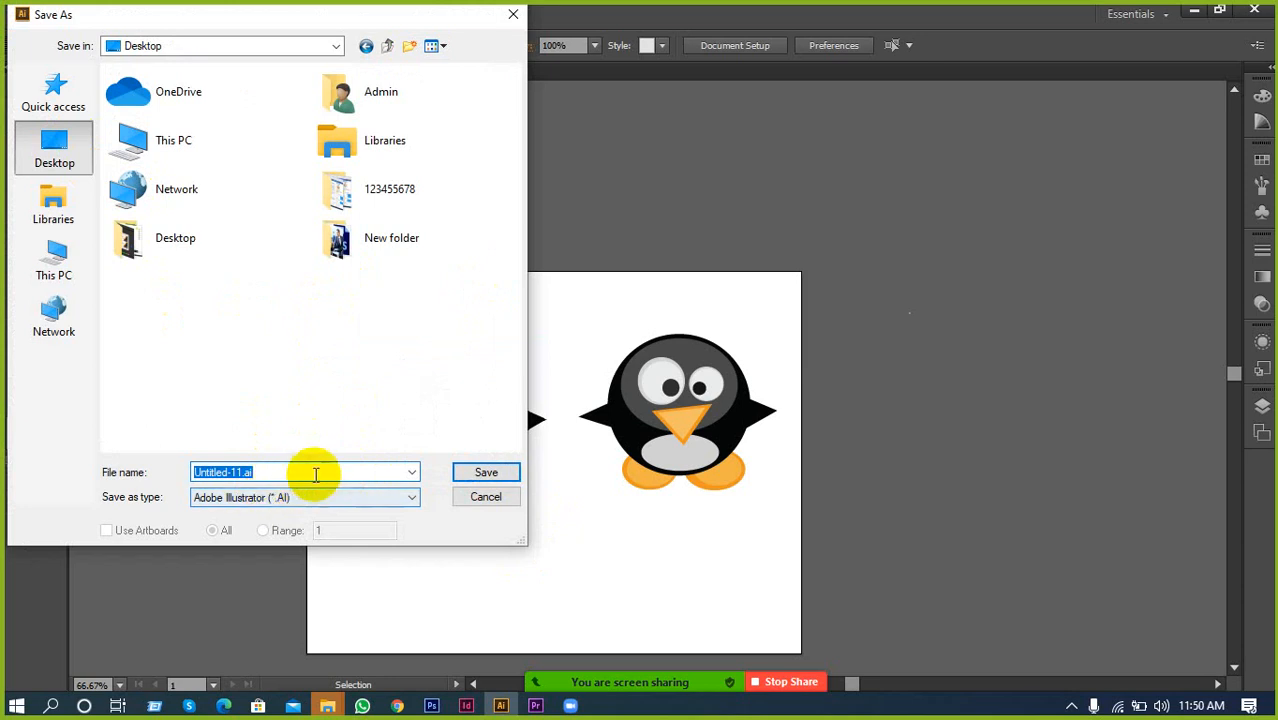
left_click(503, 479)
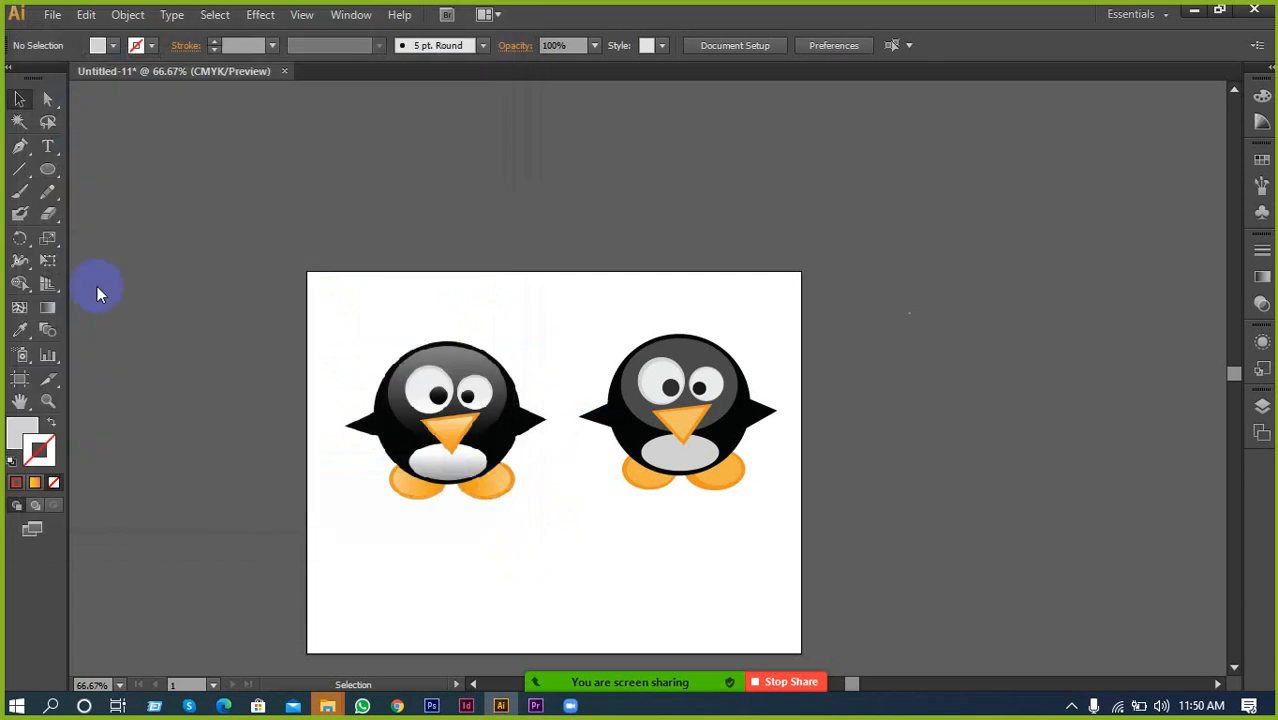
left_click(725, 616)
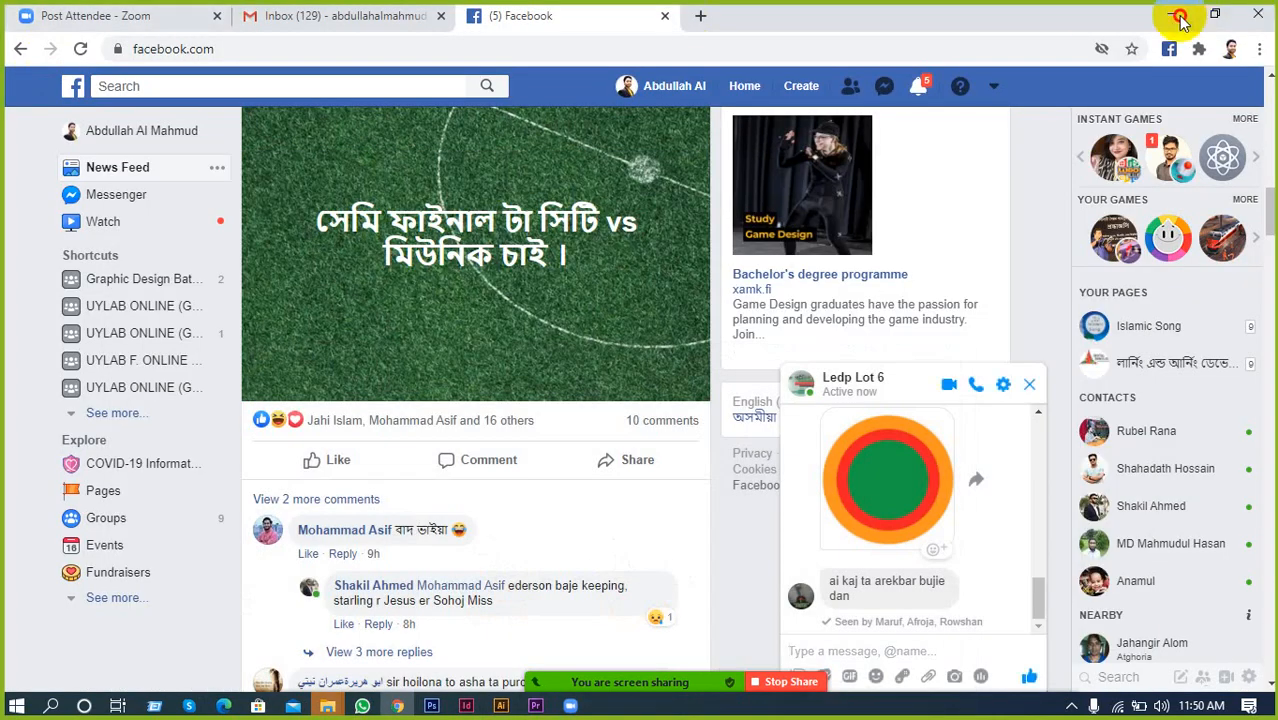
Minimize the open windows to reveal the desktop and look for the saved Untitled-11.ai file
left_click(1180, 16)
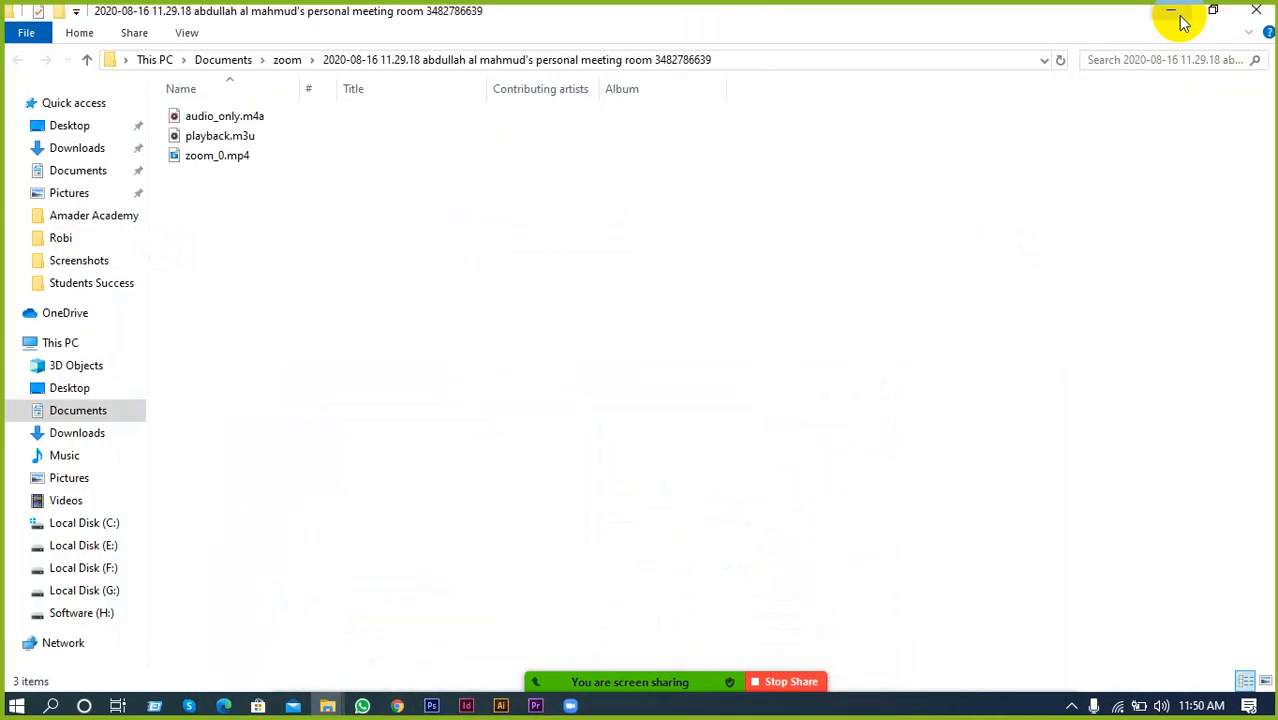
left_click(1165, 12)
left_click(1163, 14)
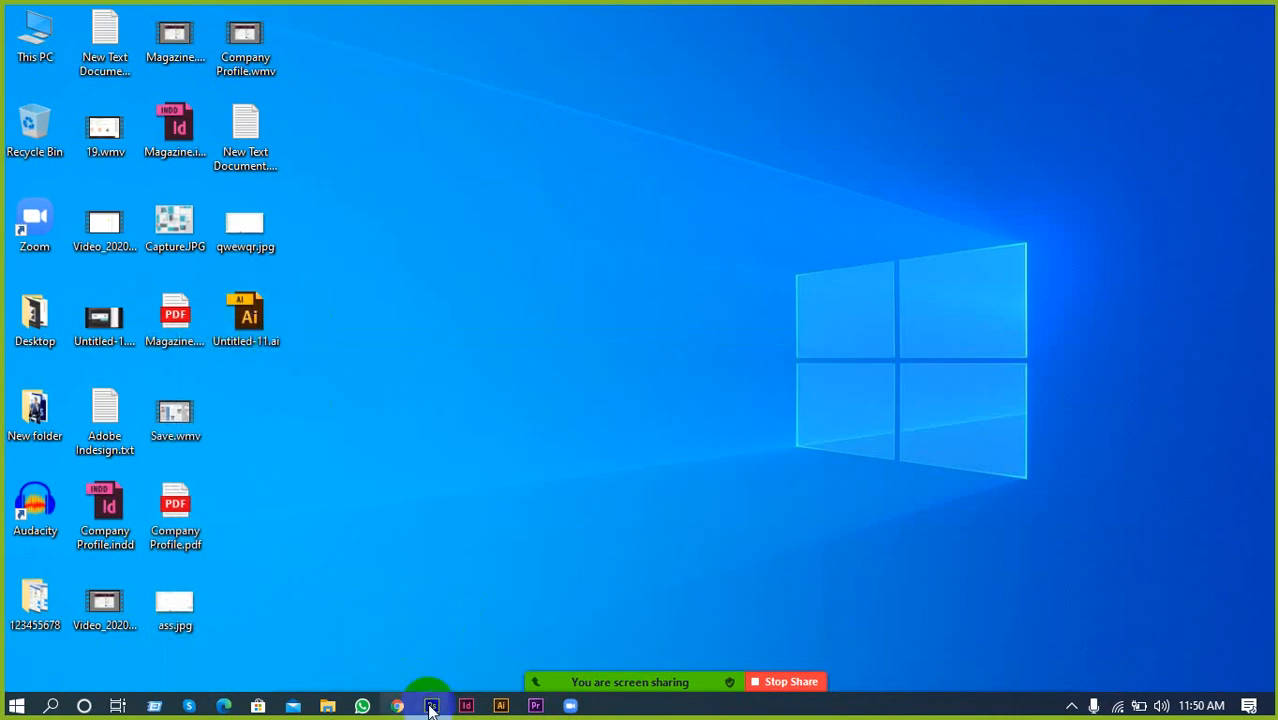
Return to Illustrator and view the file formats offered for export, then leave without exporting
left_click(501, 706)
left_click(43, 18)
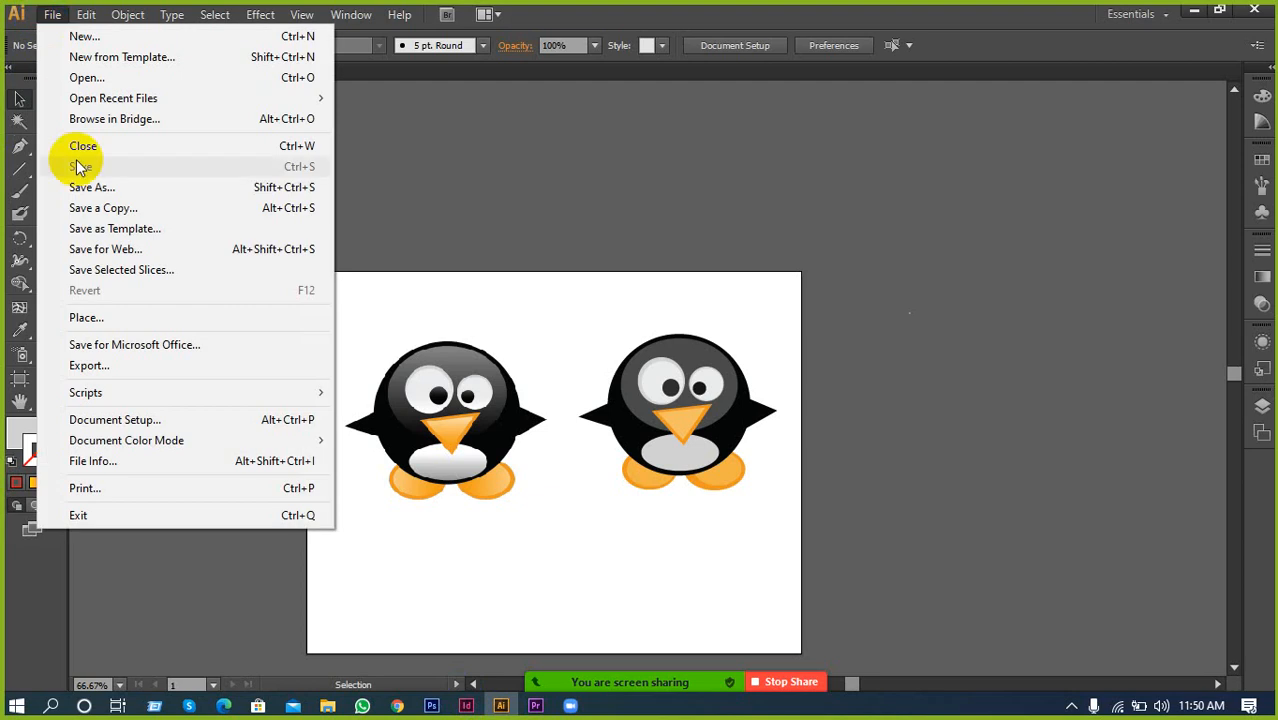
left_click(108, 368)
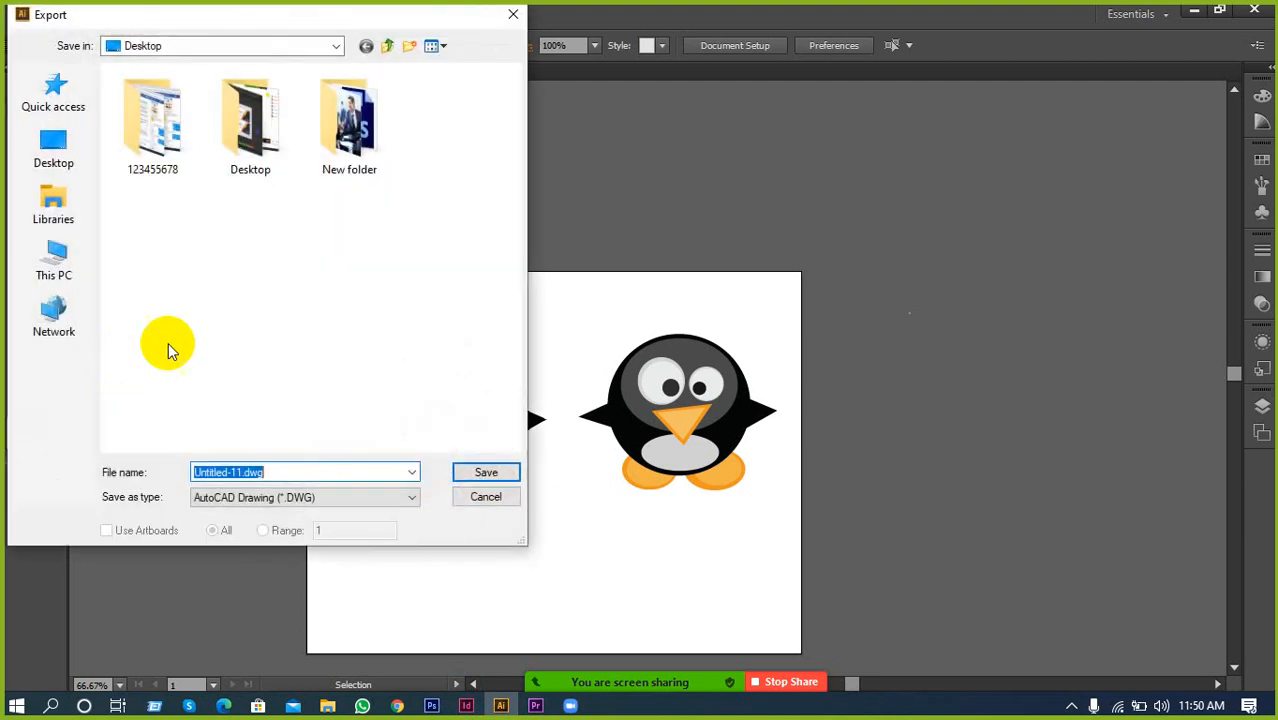
left_click(214, 496)
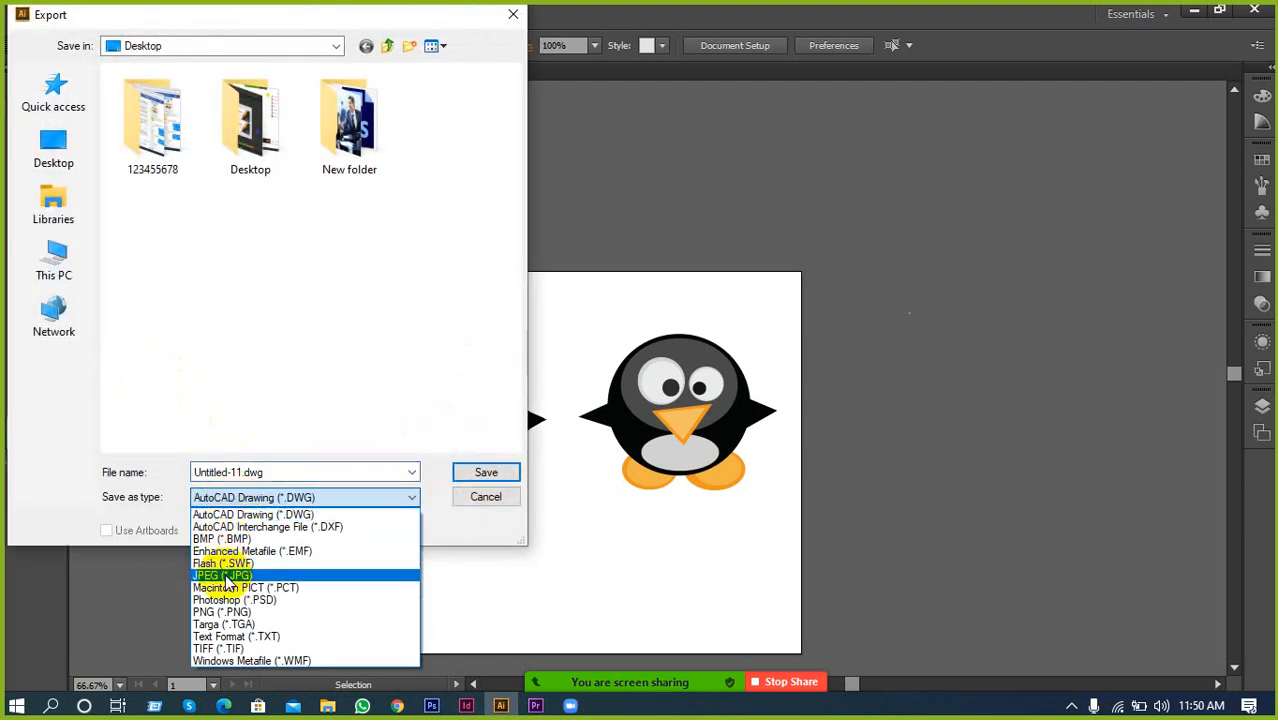
left_click(478, 502)
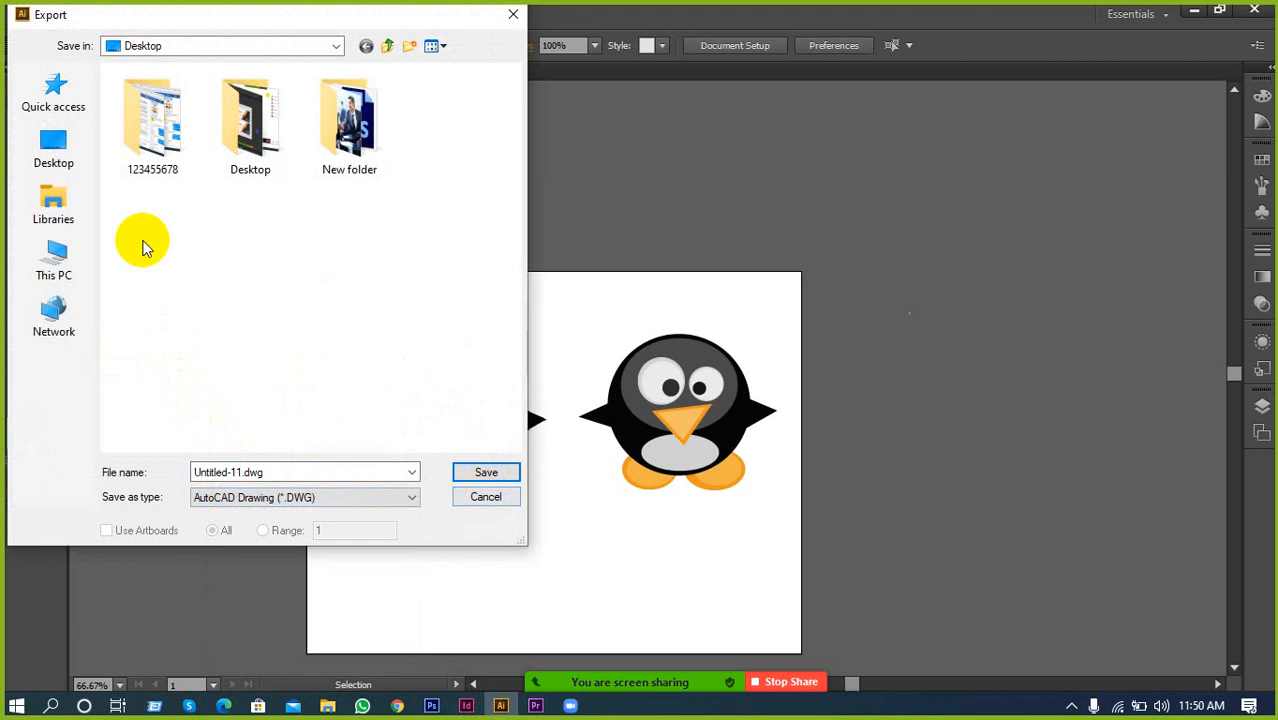
left_click(460, 499)
View the file formats offered by Save As for comparison and leave without saving
left_click(50, 16)
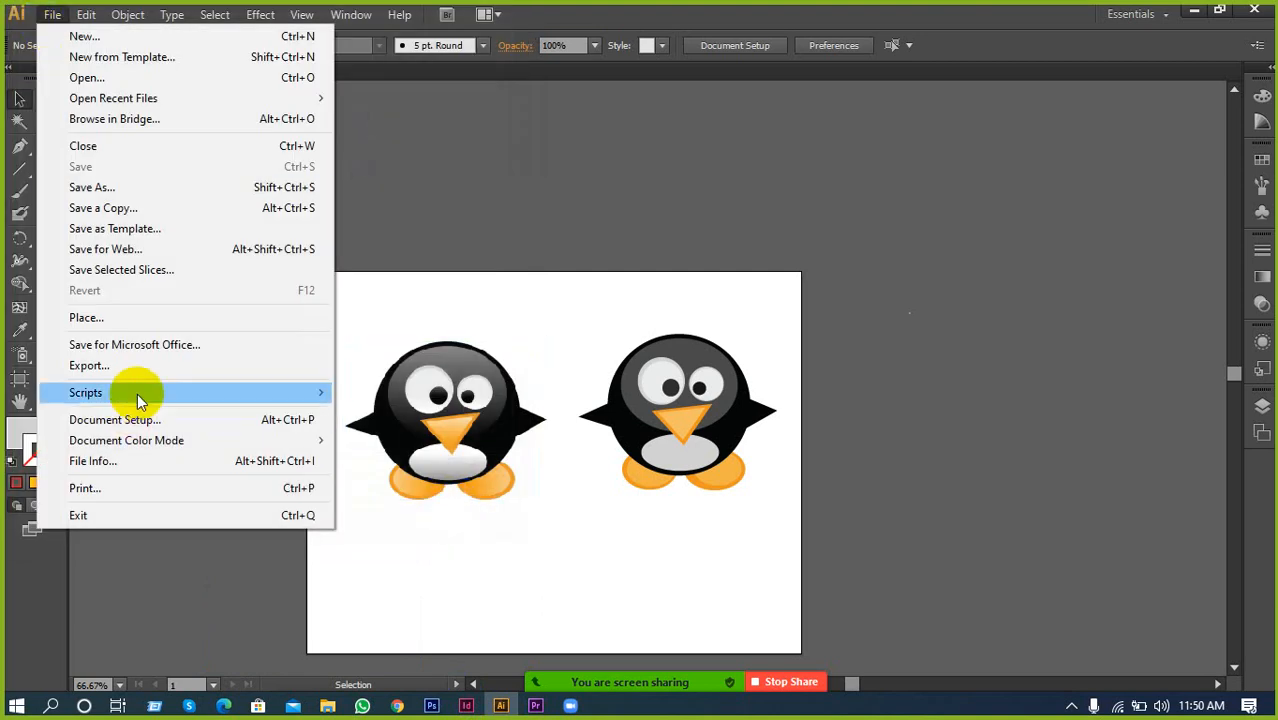
left_click(139, 190)
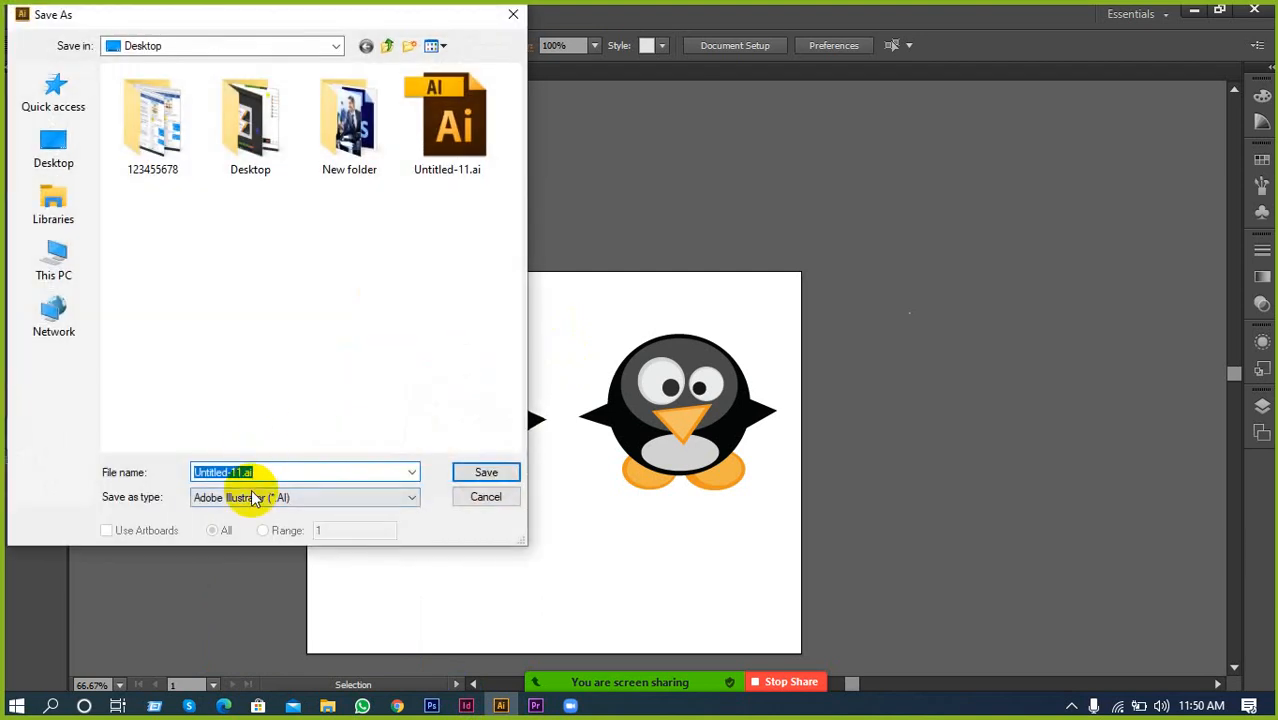
left_click(296, 497)
left_click(470, 499)
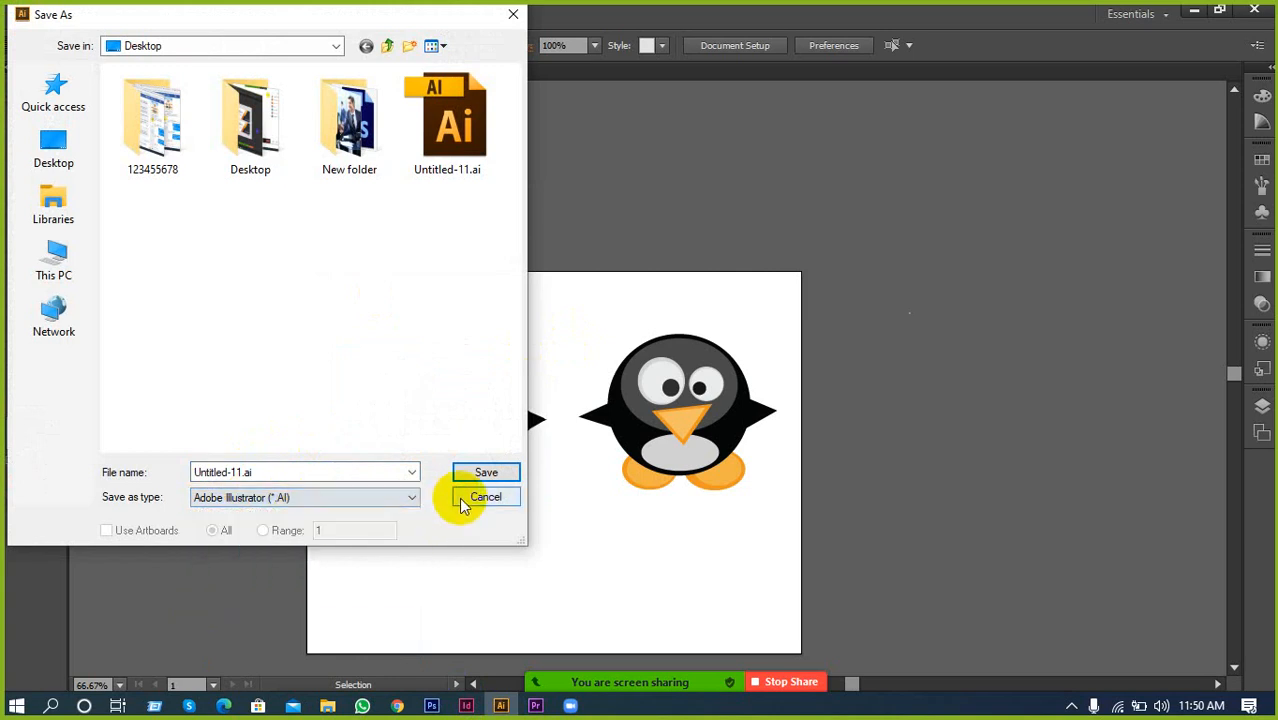
left_click(470, 499)
Export the artwork to the Desktop as the JPEG file Untitled-11.jpg using the RGB color model at maximum quality and 300 ppi
left_click(40, 14)
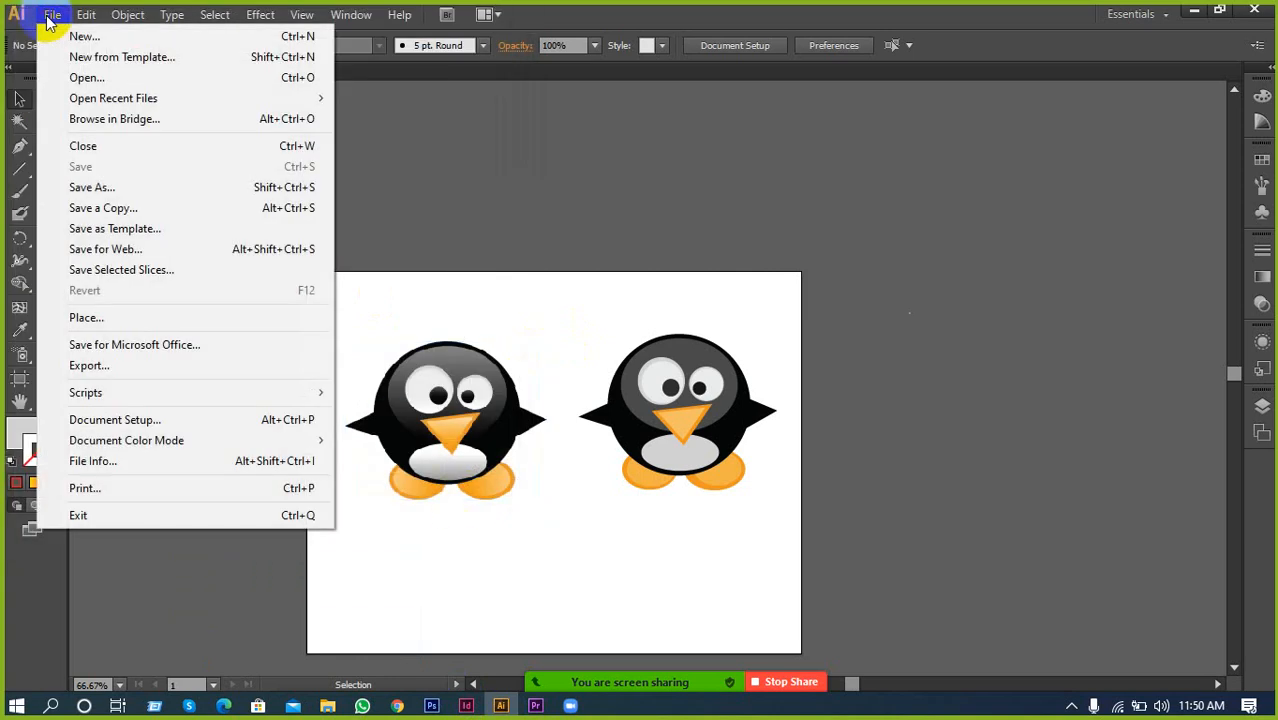
left_click(168, 366)
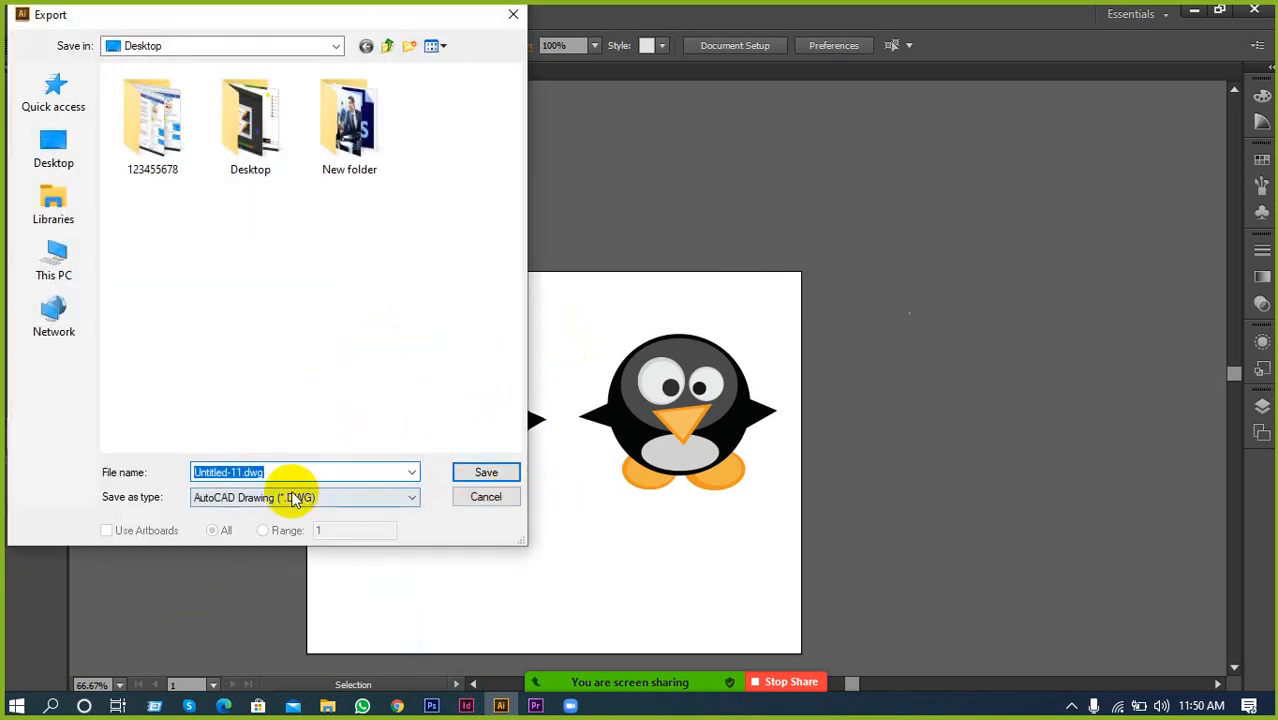
left_click(296, 494)
left_click(226, 574)
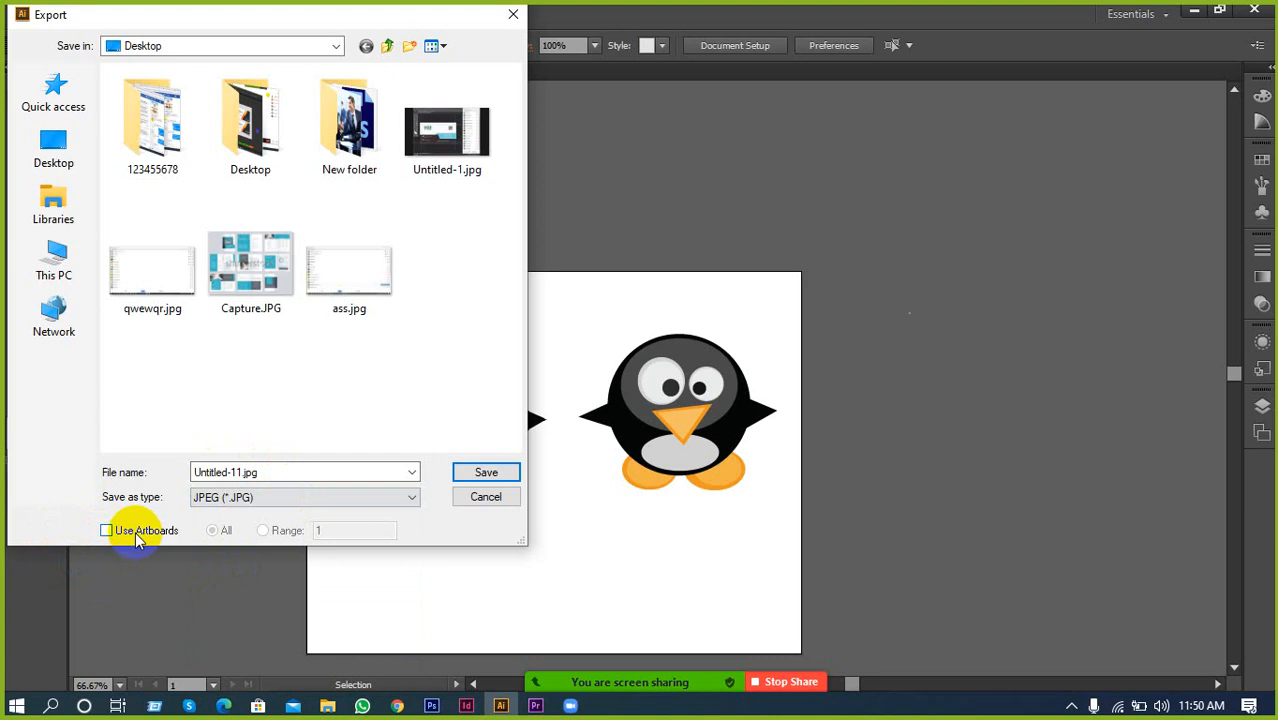
left_click(478, 474)
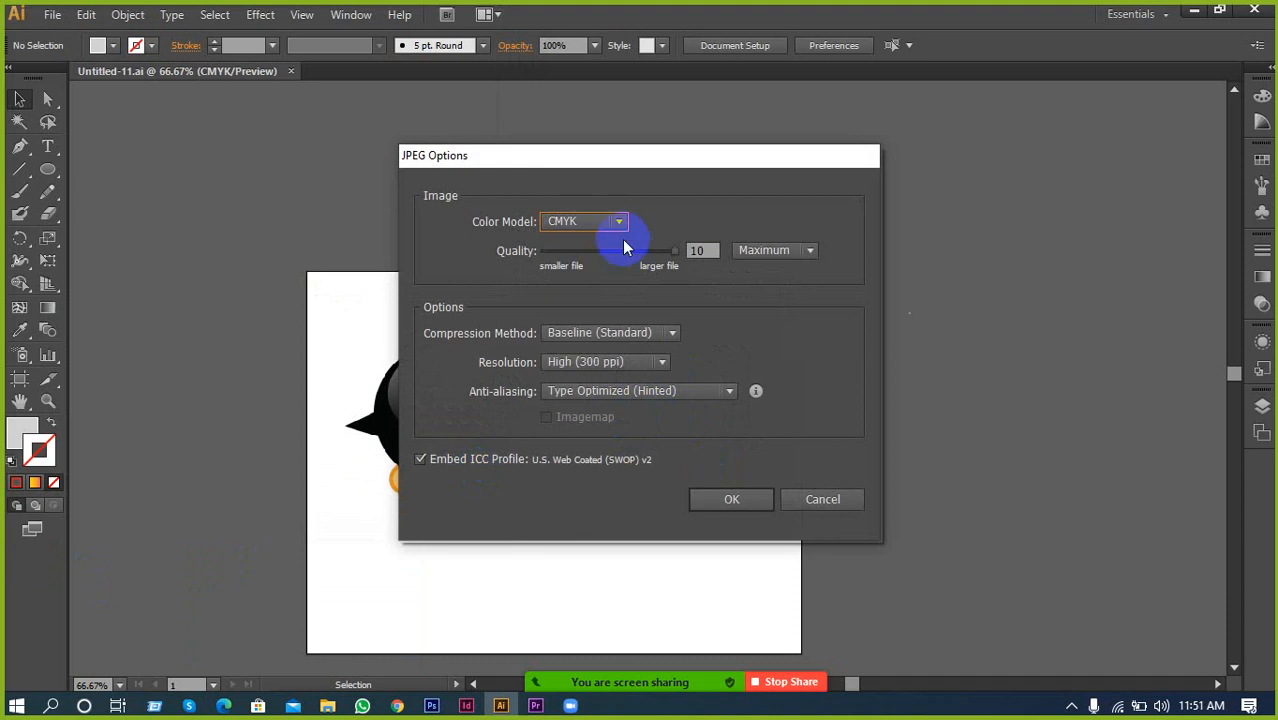
left_click(605, 222)
left_click(575, 242)
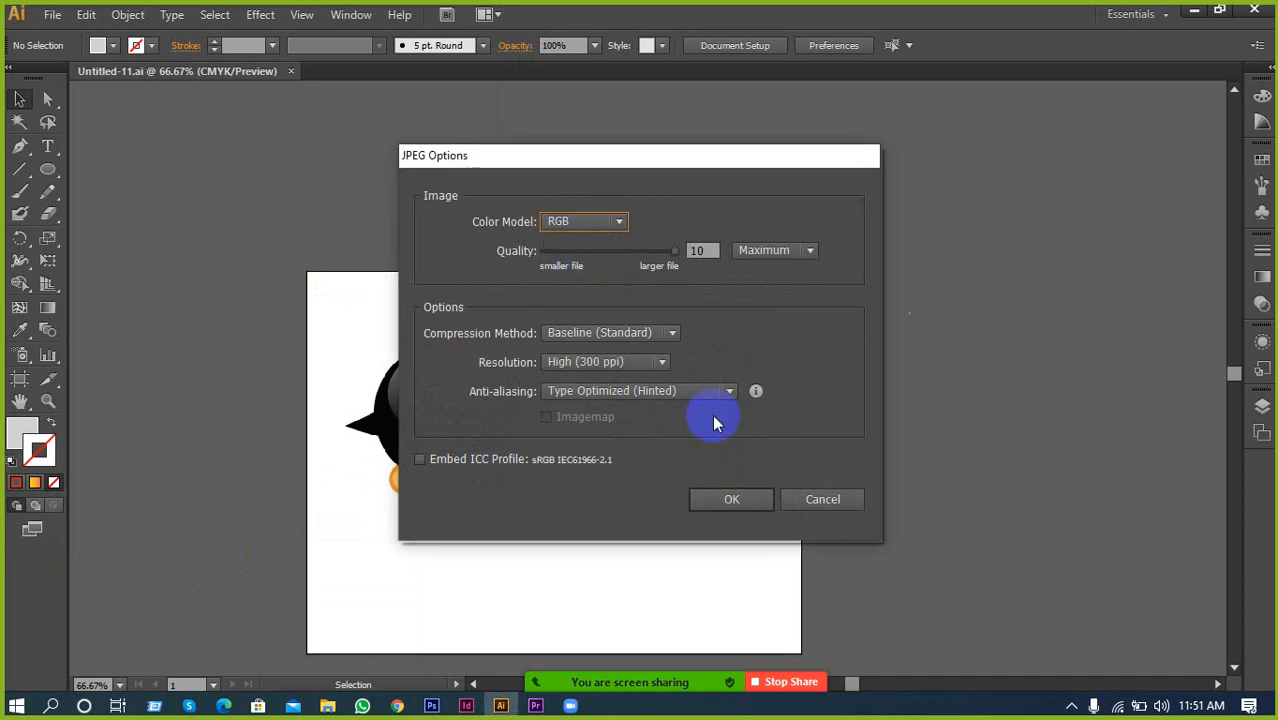
left_click(712, 499)
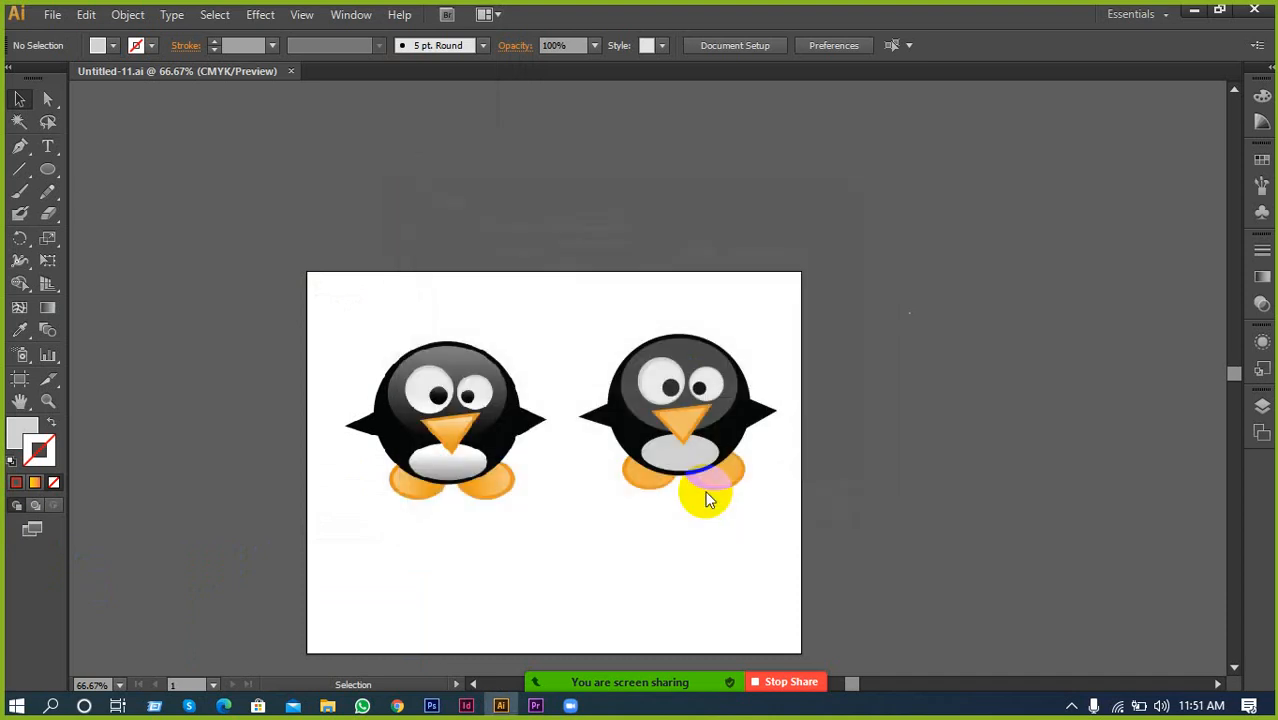
Try to export the artwork again as a JPEG named uyg with Use Artboards enabled for all artboards
left_click(47, 16)
left_click(75, 363)
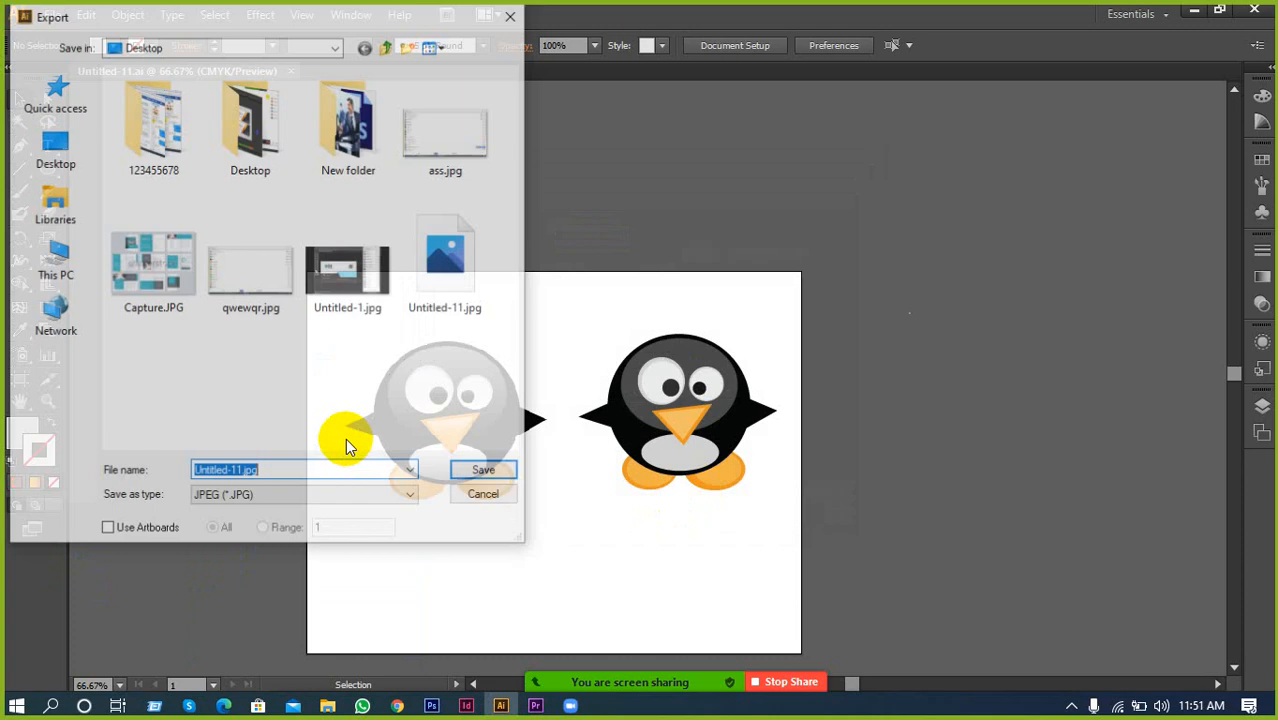
left_click(106, 529)
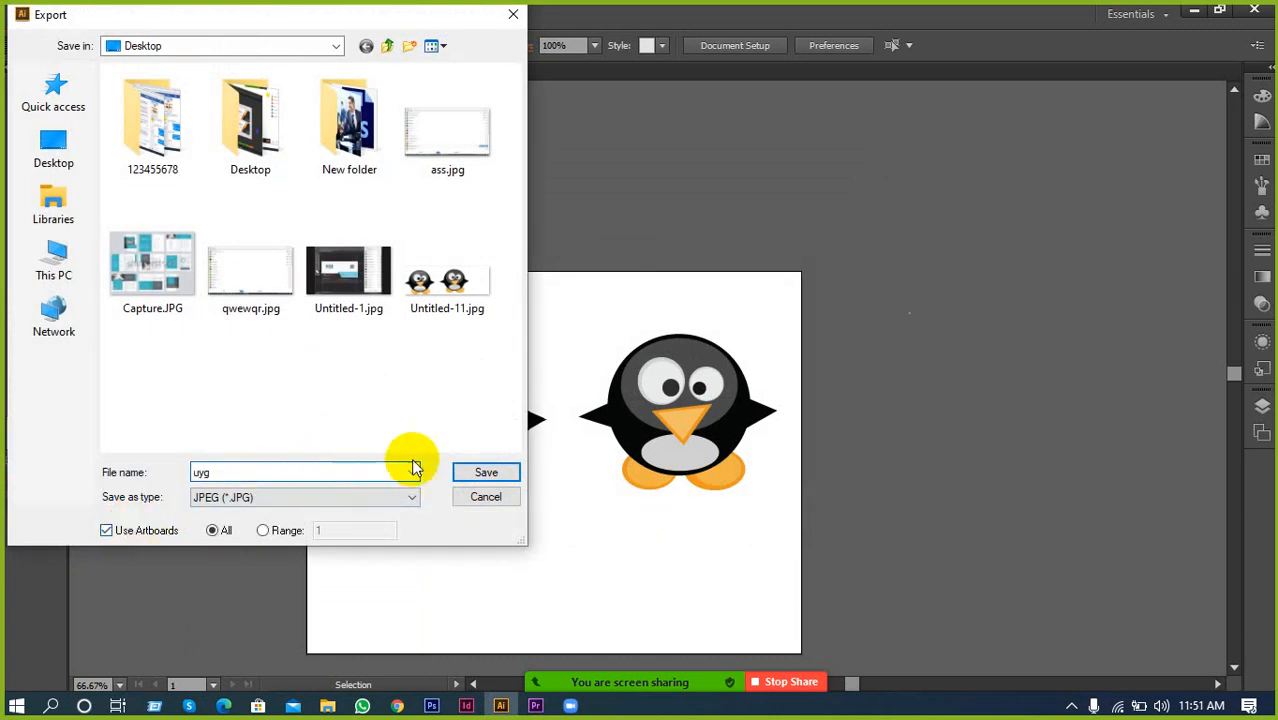
left_click(517, 473)
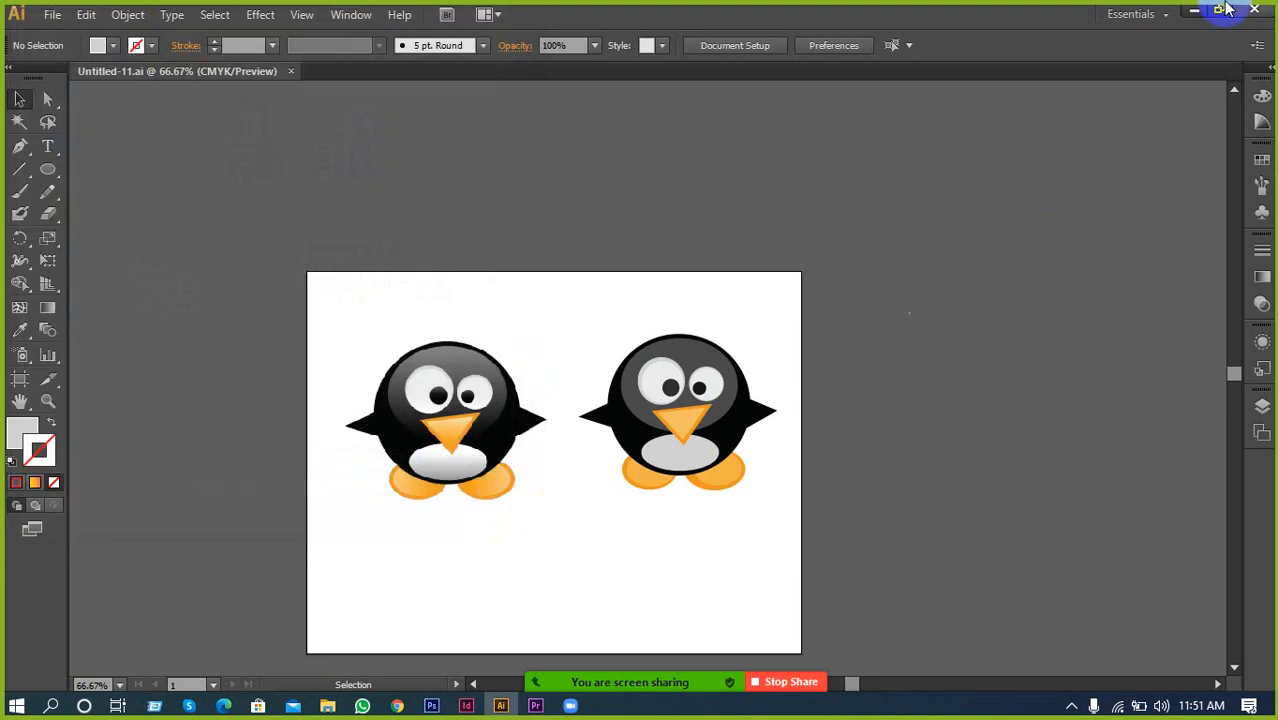
Minimize Illustrator, open the exported Untitled-11.jpg from the desktop to check it, and close the viewer
left_click(1190, 10)
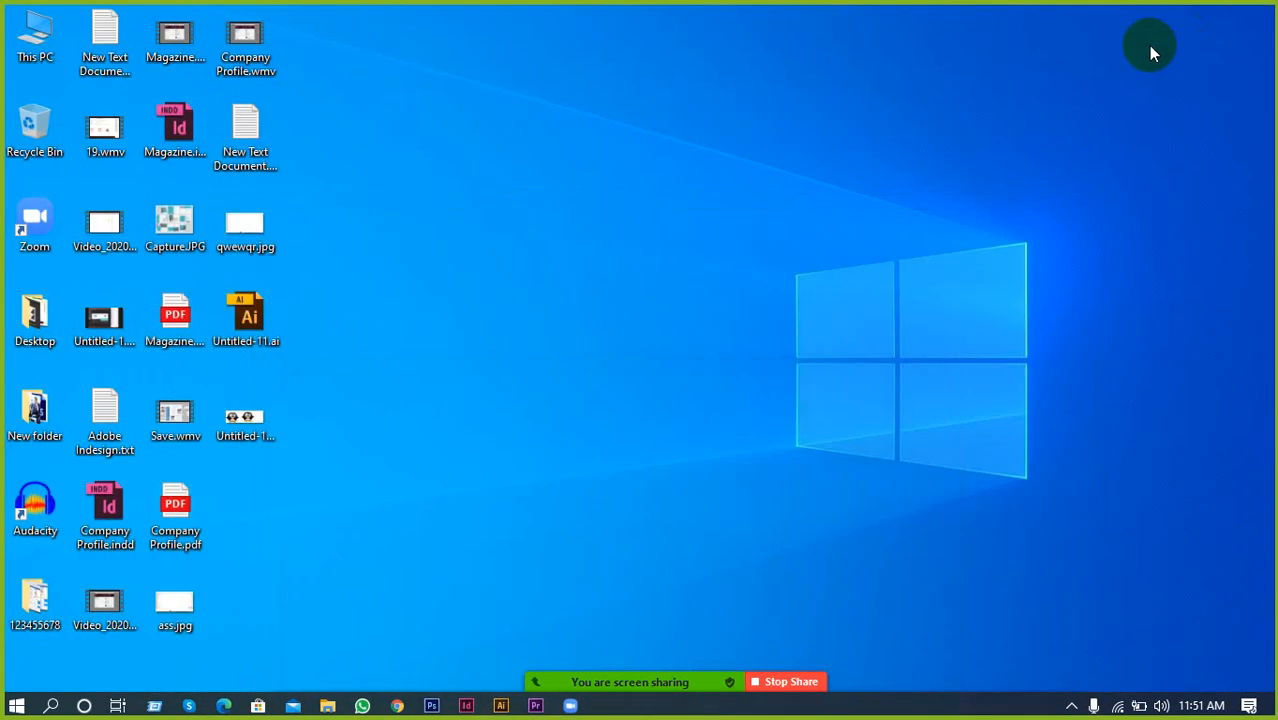
double_click(255, 427)
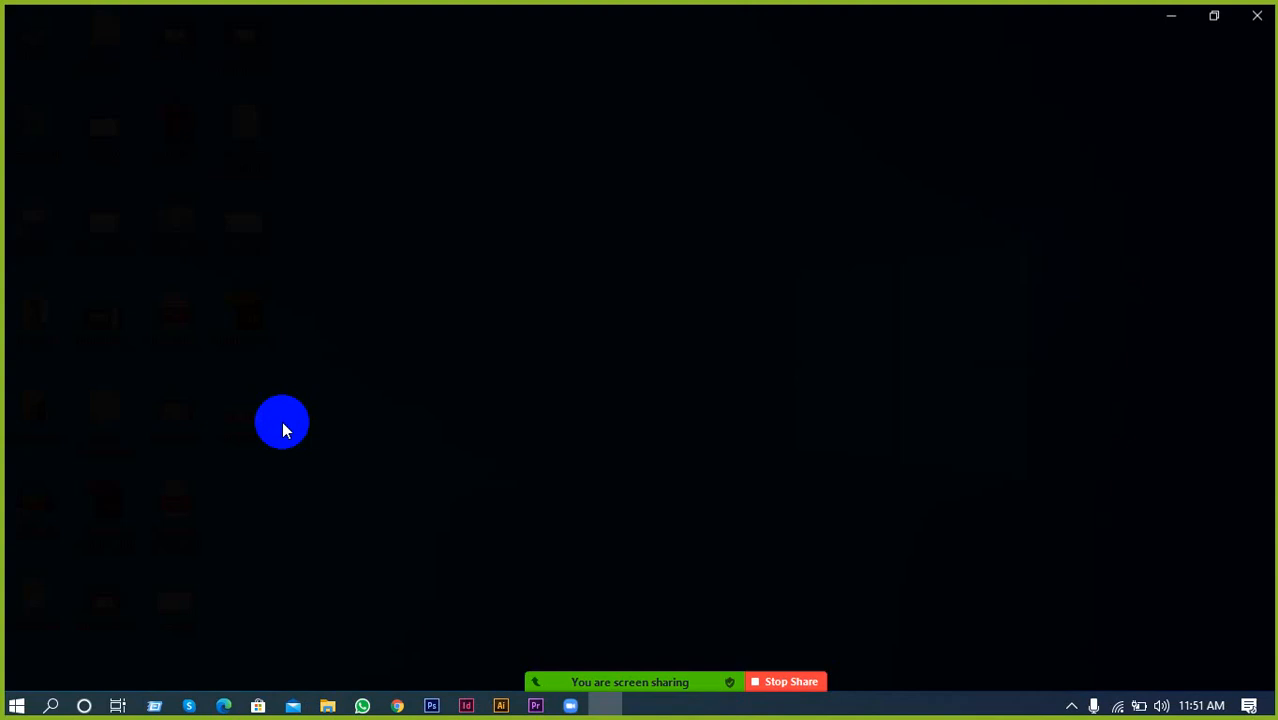
left_click(1240, 22)
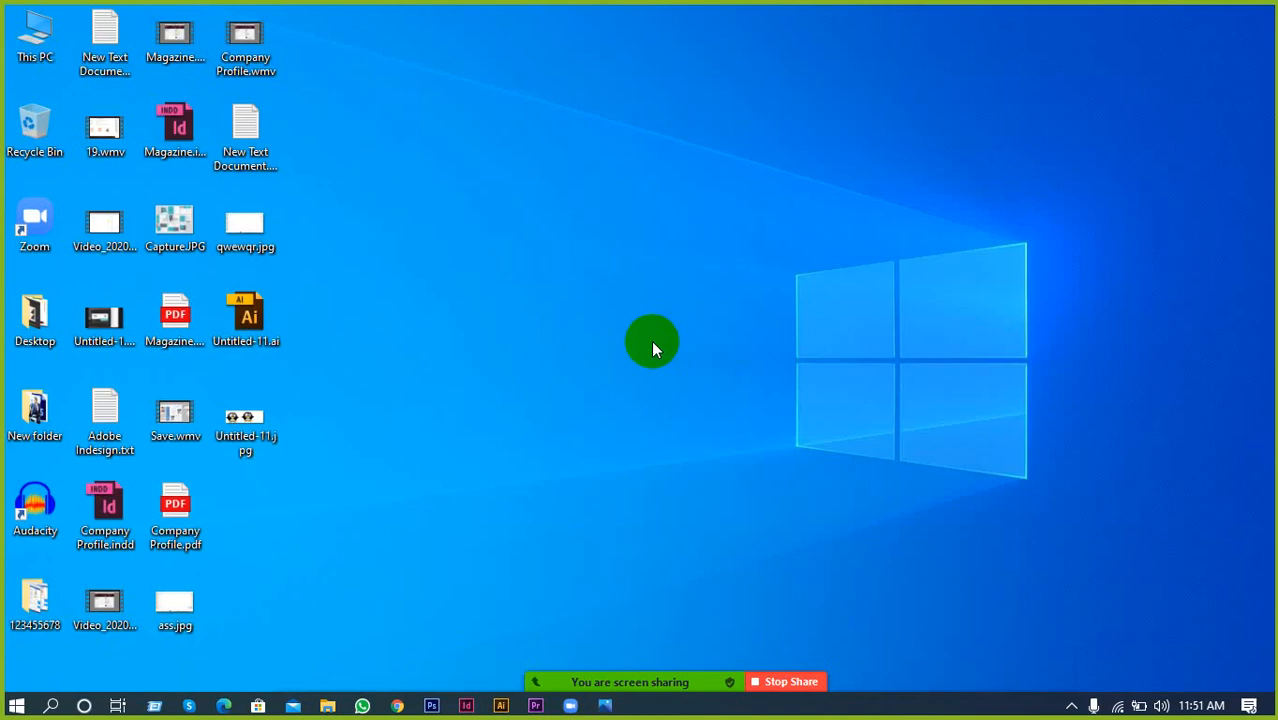
Enlarge the desktop icons and inspect the thumbnail and file details of Untitled-11.jpg
scroll(221, 438, "up", 5)
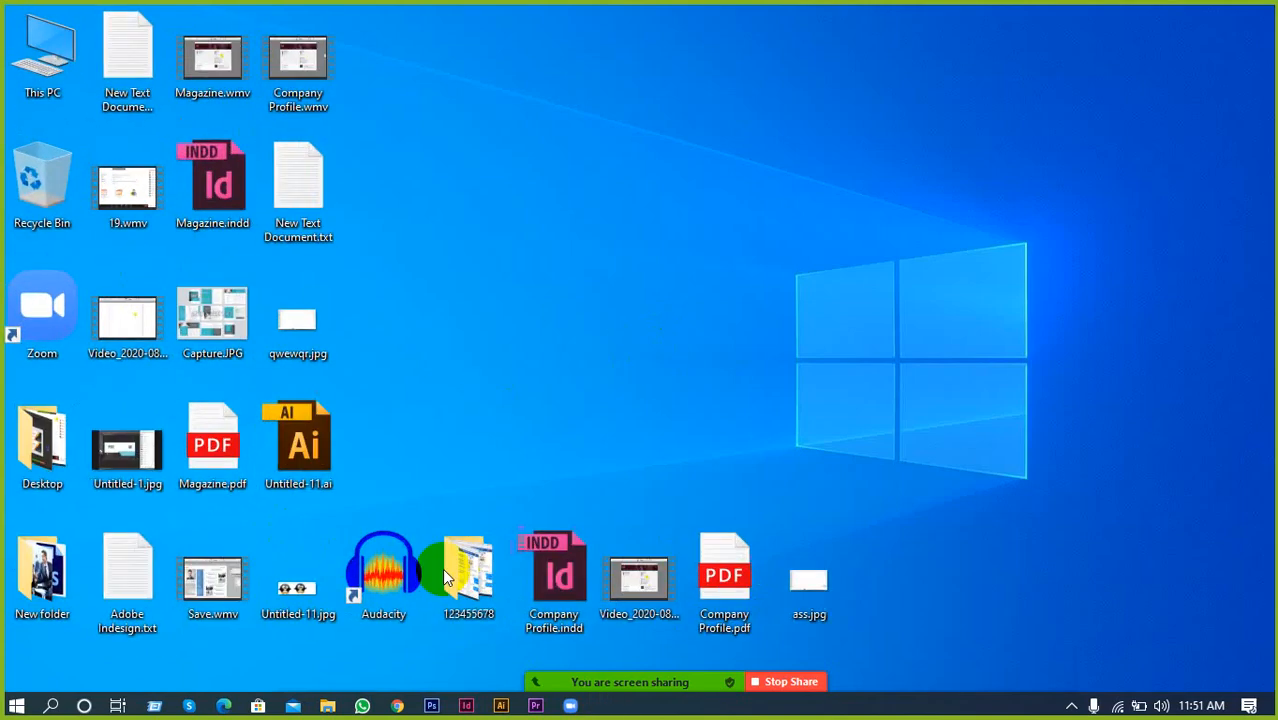
scroll(668, 592, "up", 3)
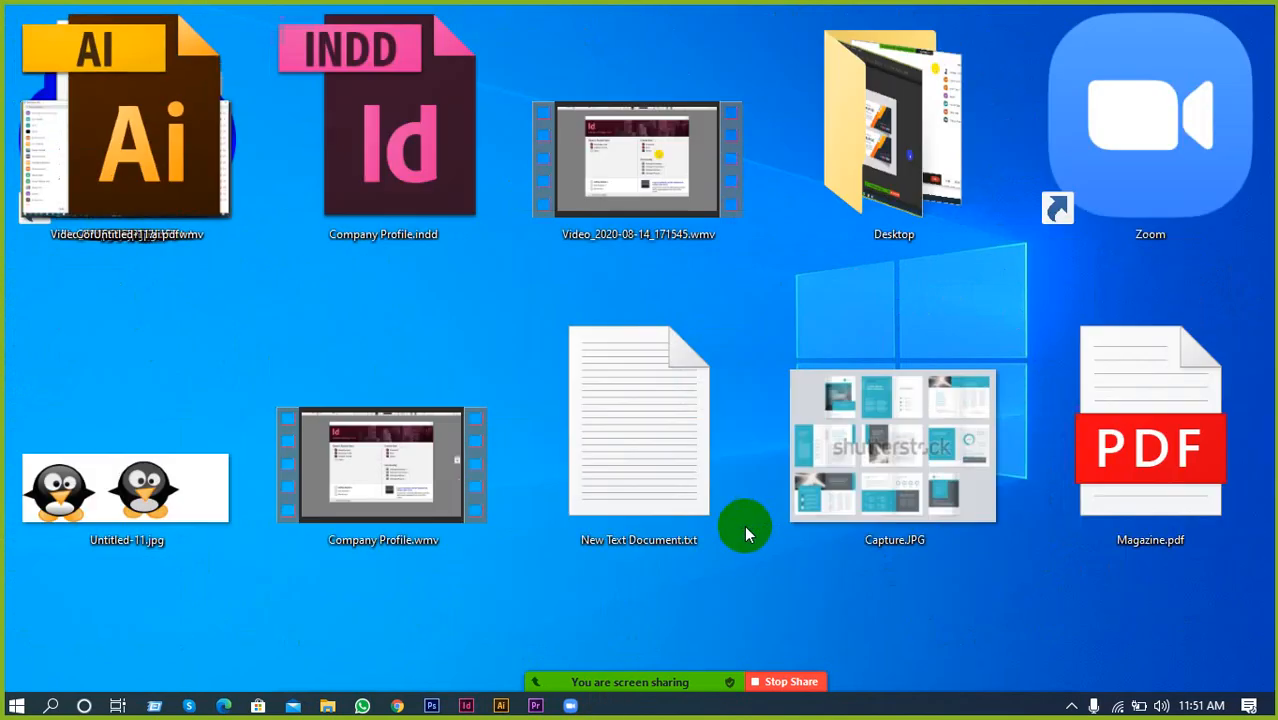
mouse_move(74, 545)
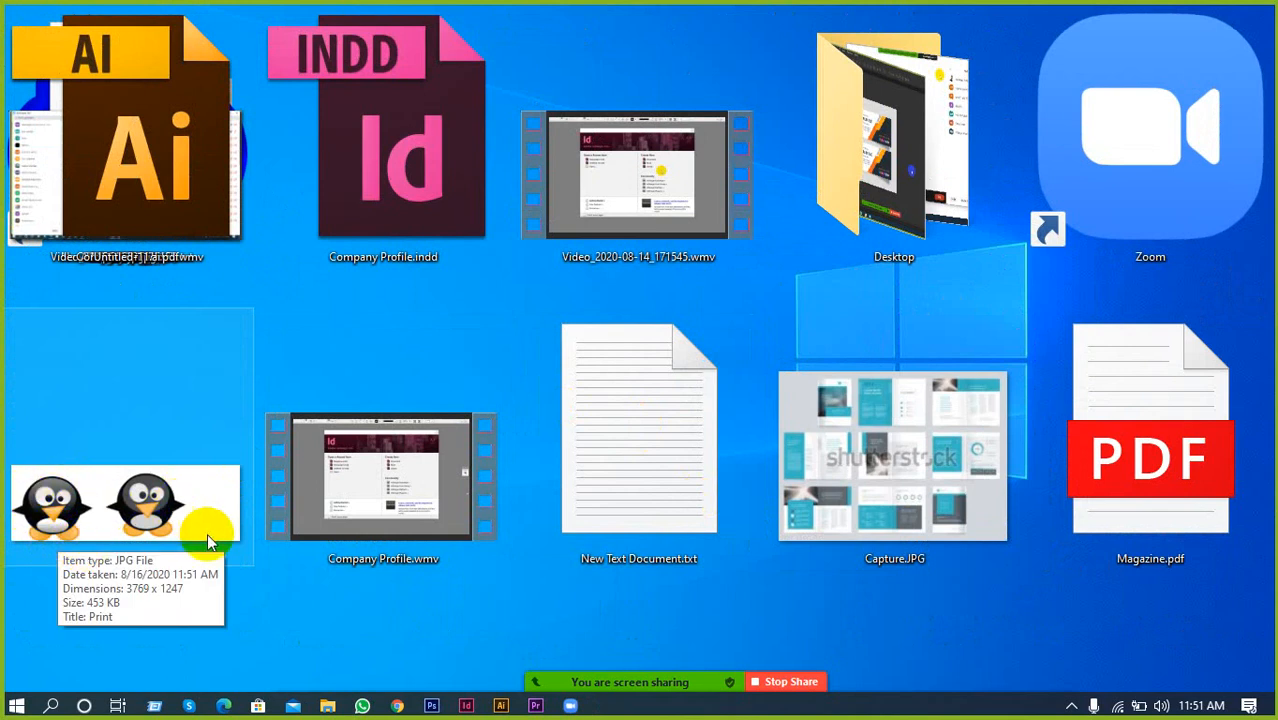
Reduce the desktop icon size and compare the exported Untitled-11.jpg thumbnail with the artboard in Illustrator
scroll(193, 562, "down", 1, "ctrl")
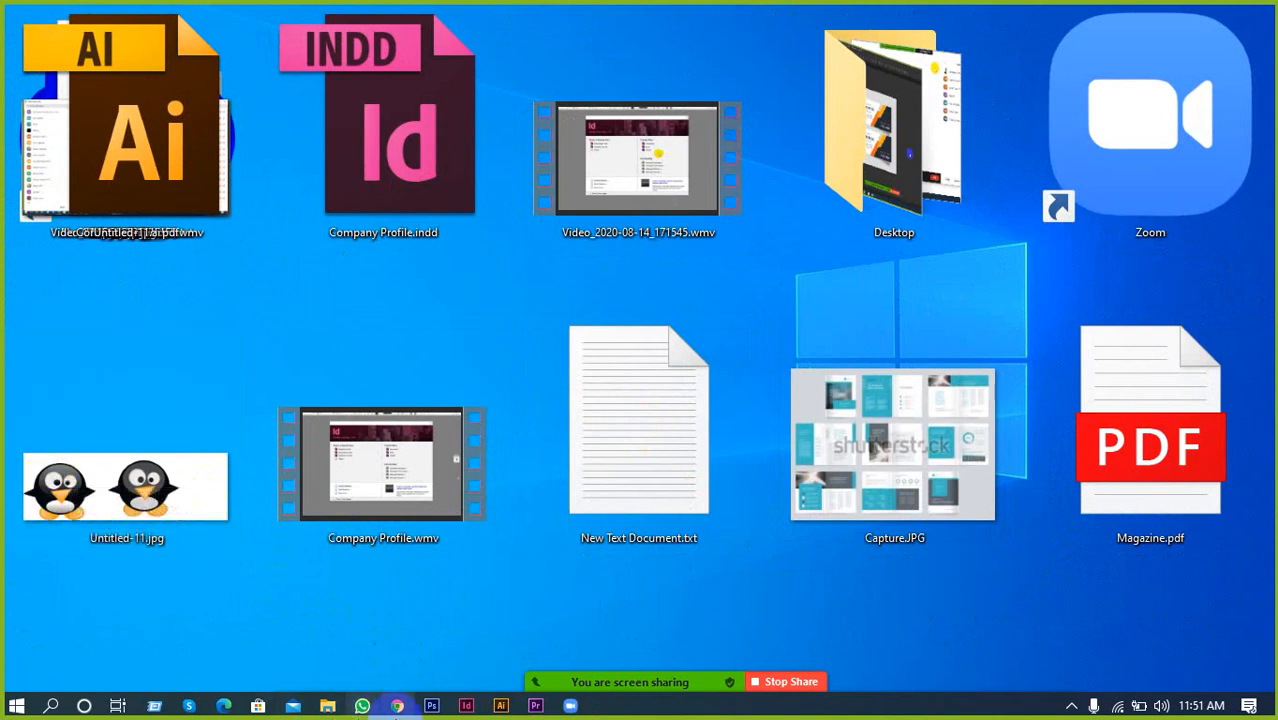
left_click(501, 707)
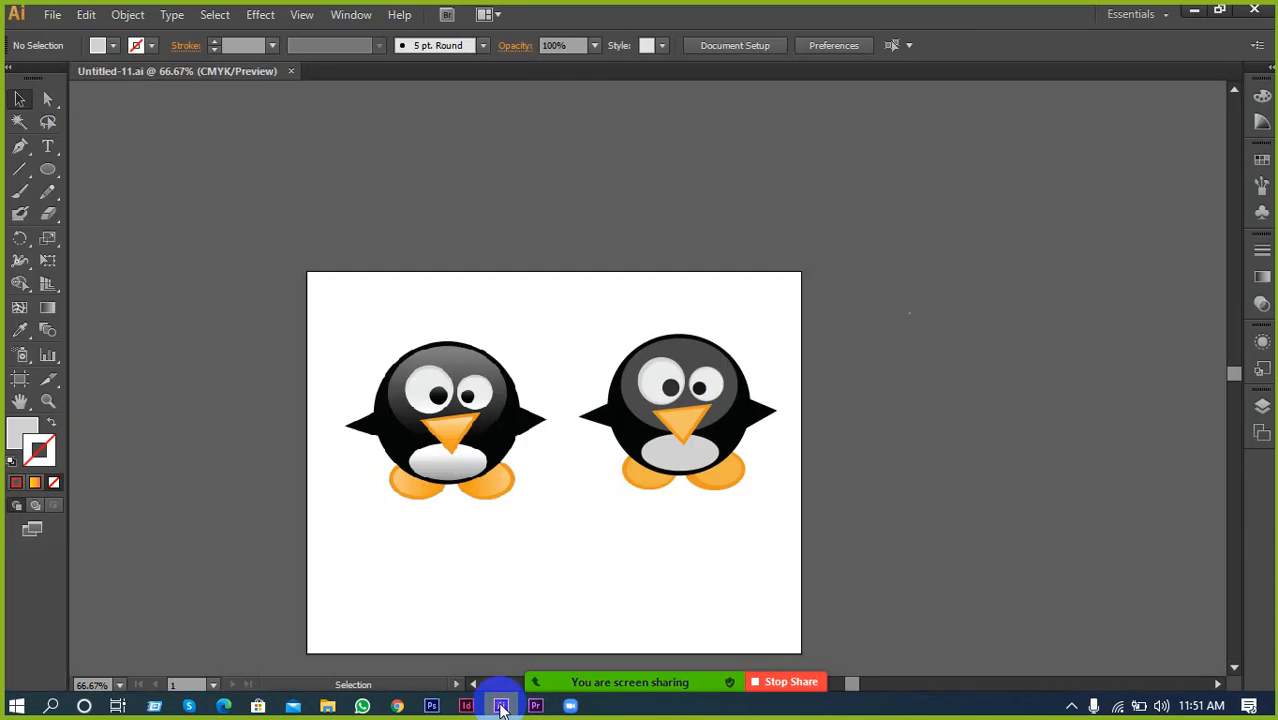
scroll(481, 530, "down", 3)
scroll(481, 530, "up", 1)
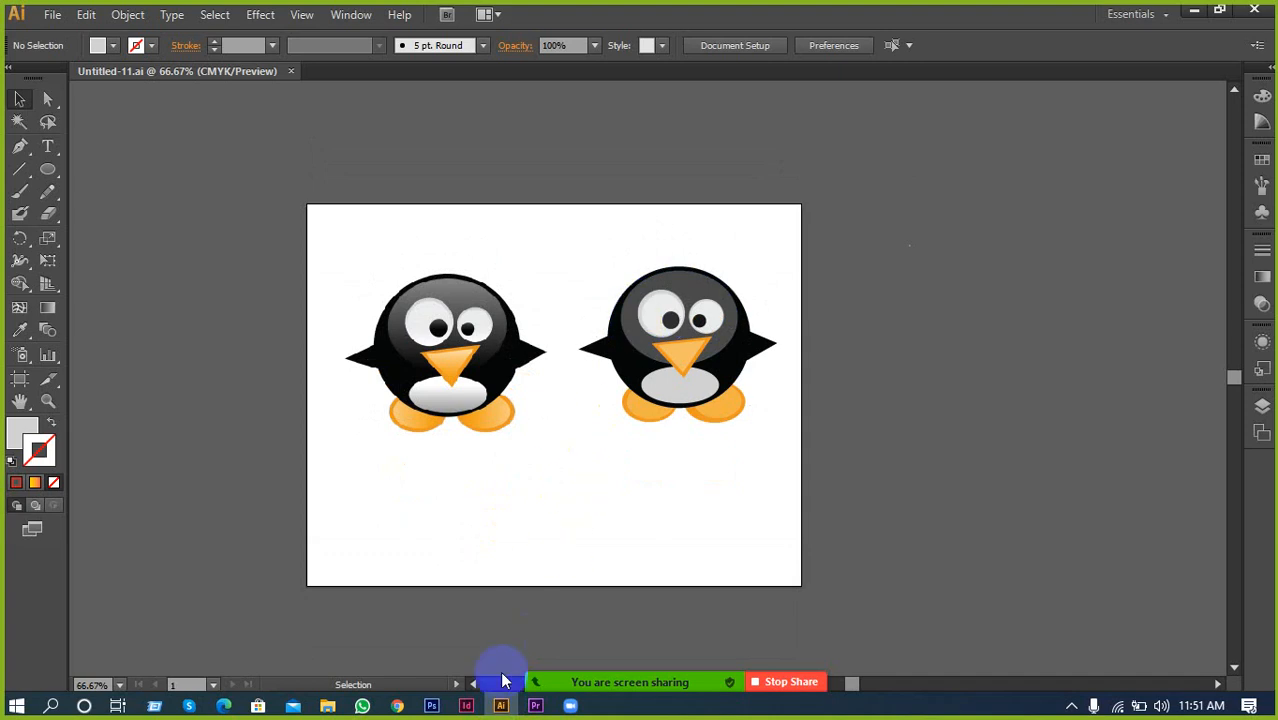
left_click(501, 706)
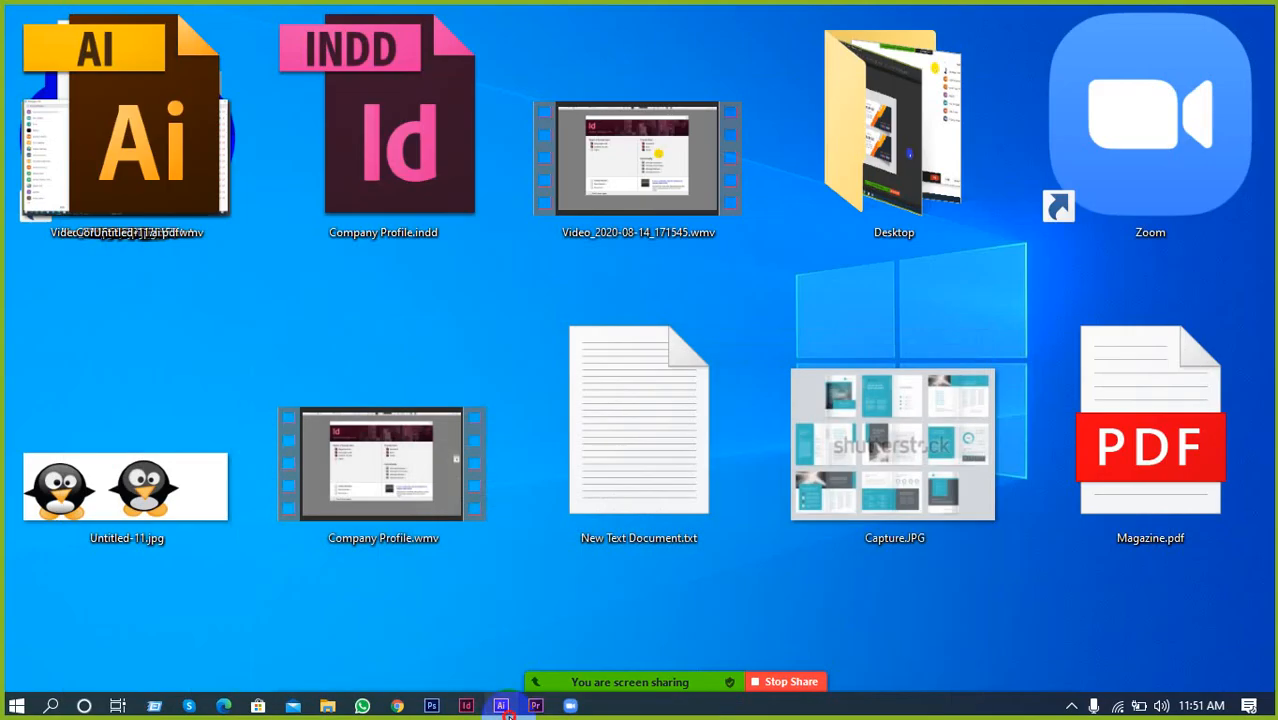
left_click(501, 706)
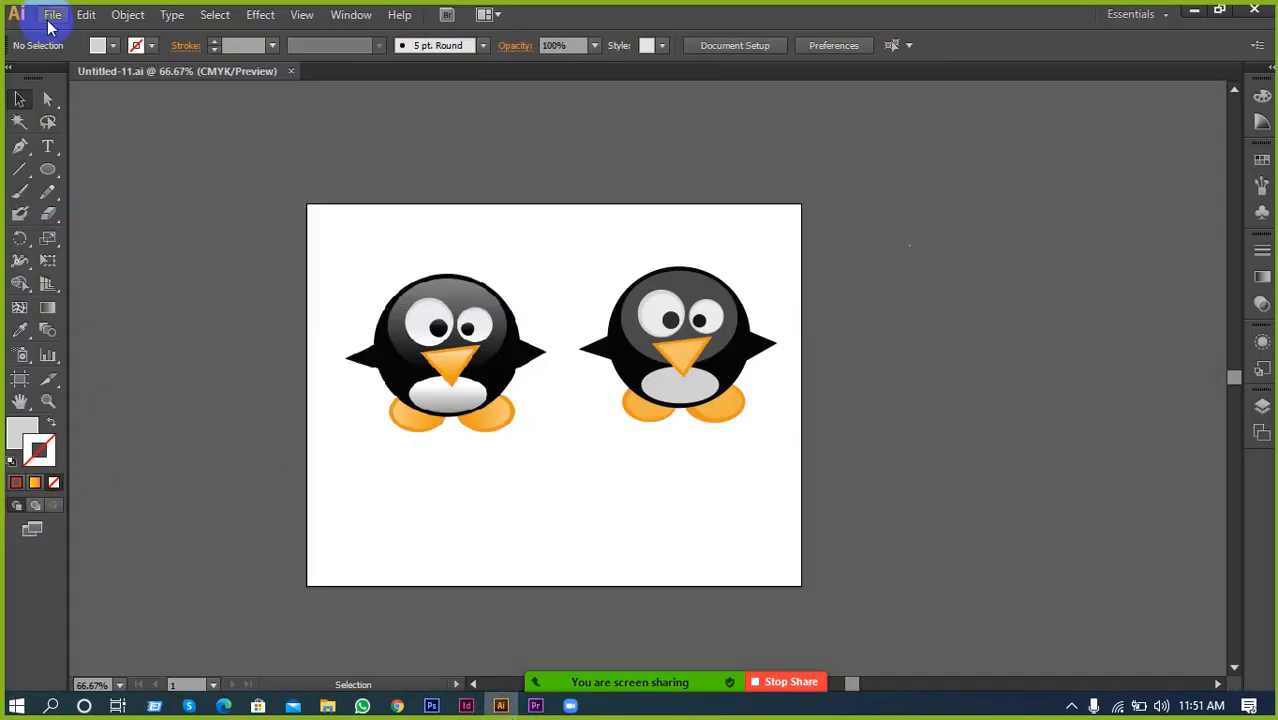
Export the artwork to the Desktop as a JPEG named efda using all artboards, CMYK color, maximum quality and 300 ppi
left_click(50, 24)
left_click(190, 412)
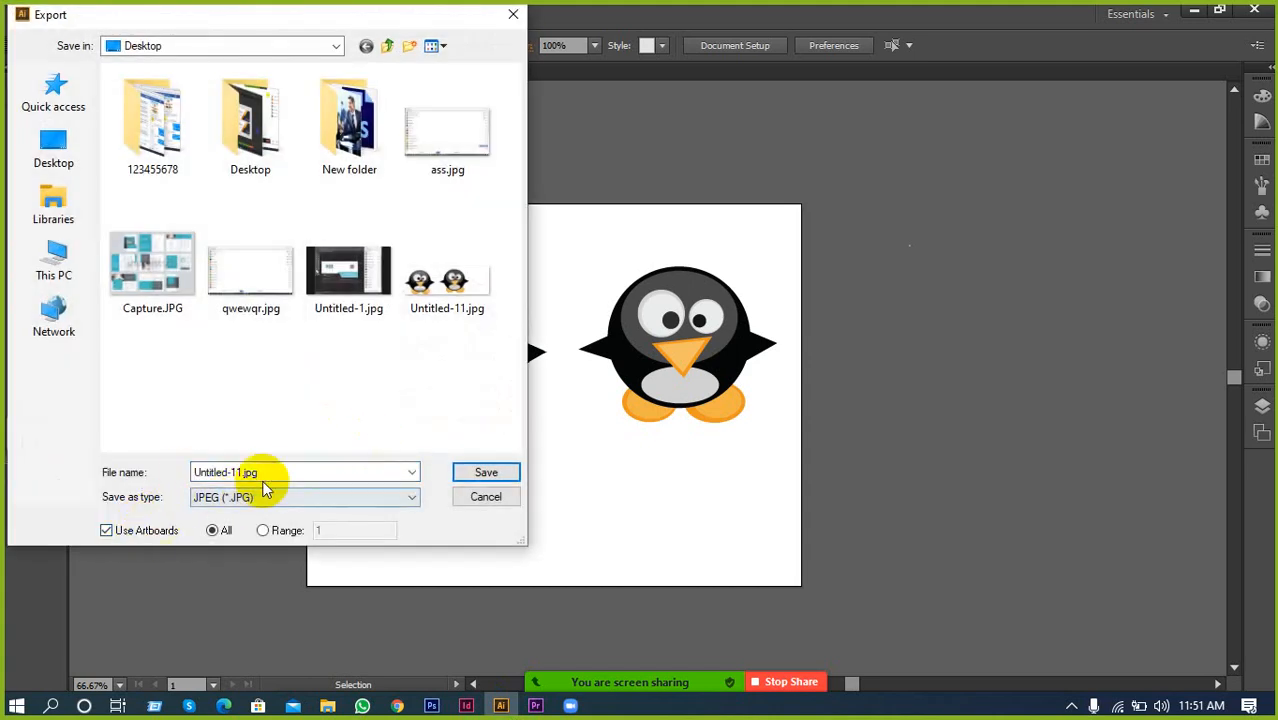
type("efda")
left_click(465, 470)
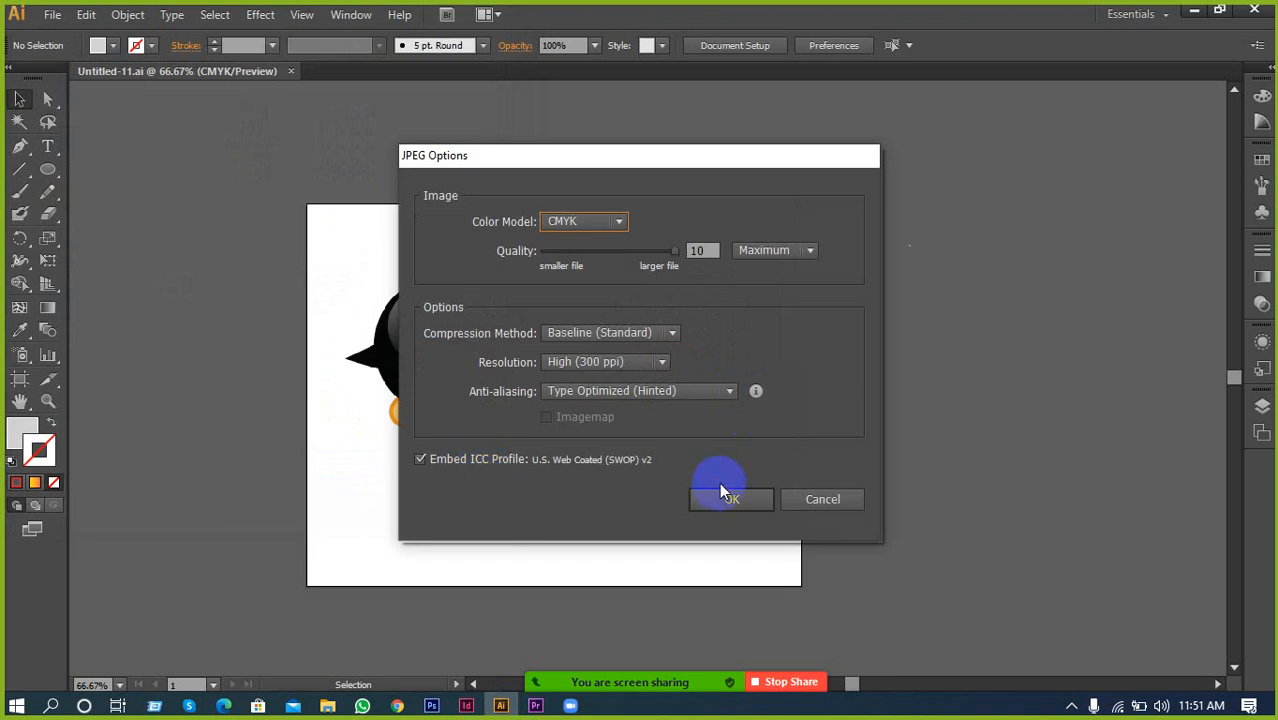
left_click(726, 495)
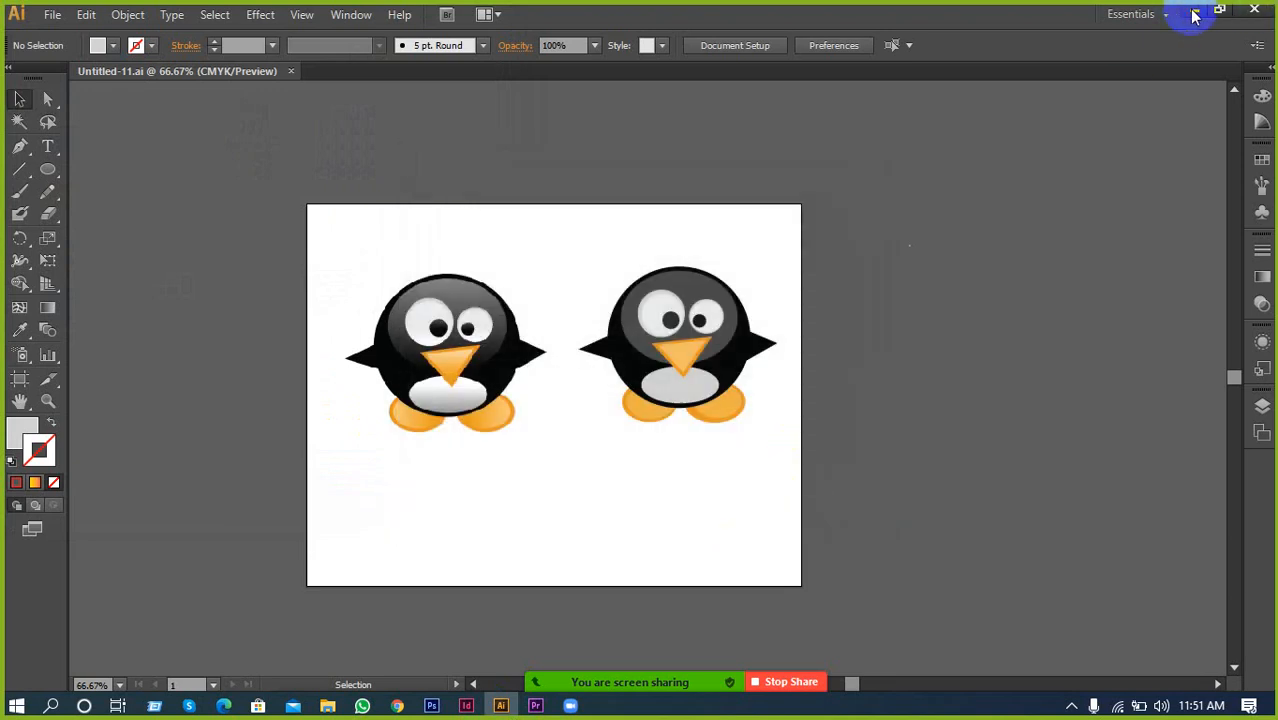
Minimize Illustrator, reduce the desktop icon size, and compare the efda-01.jpg thumbnail with Untitled-11.jpg
left_click(1195, 15)
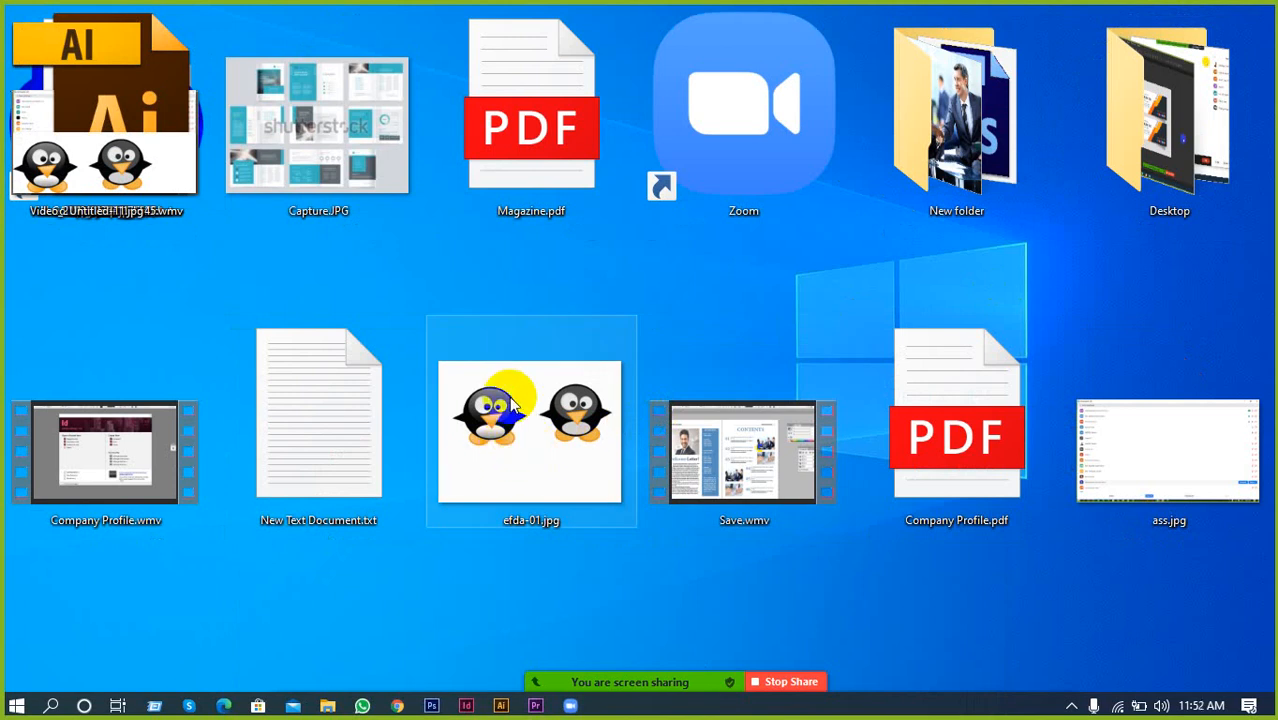
left_click(498, 705)
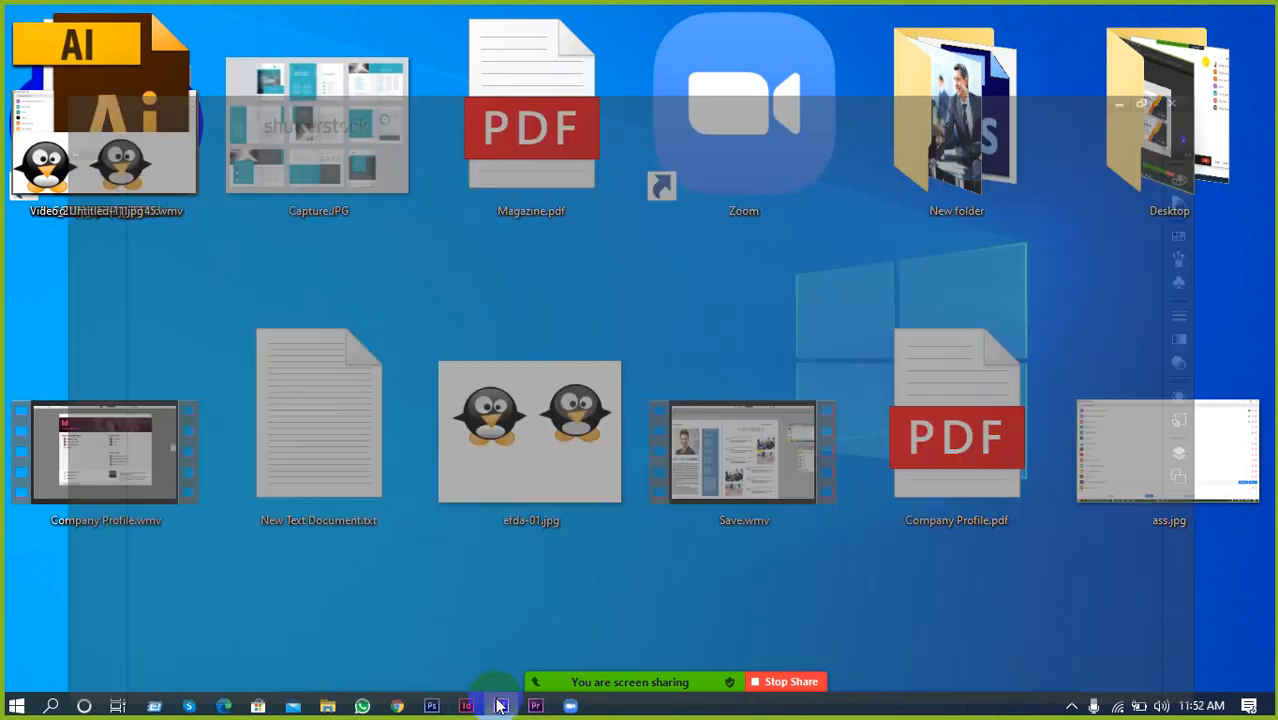
left_click(500, 705)
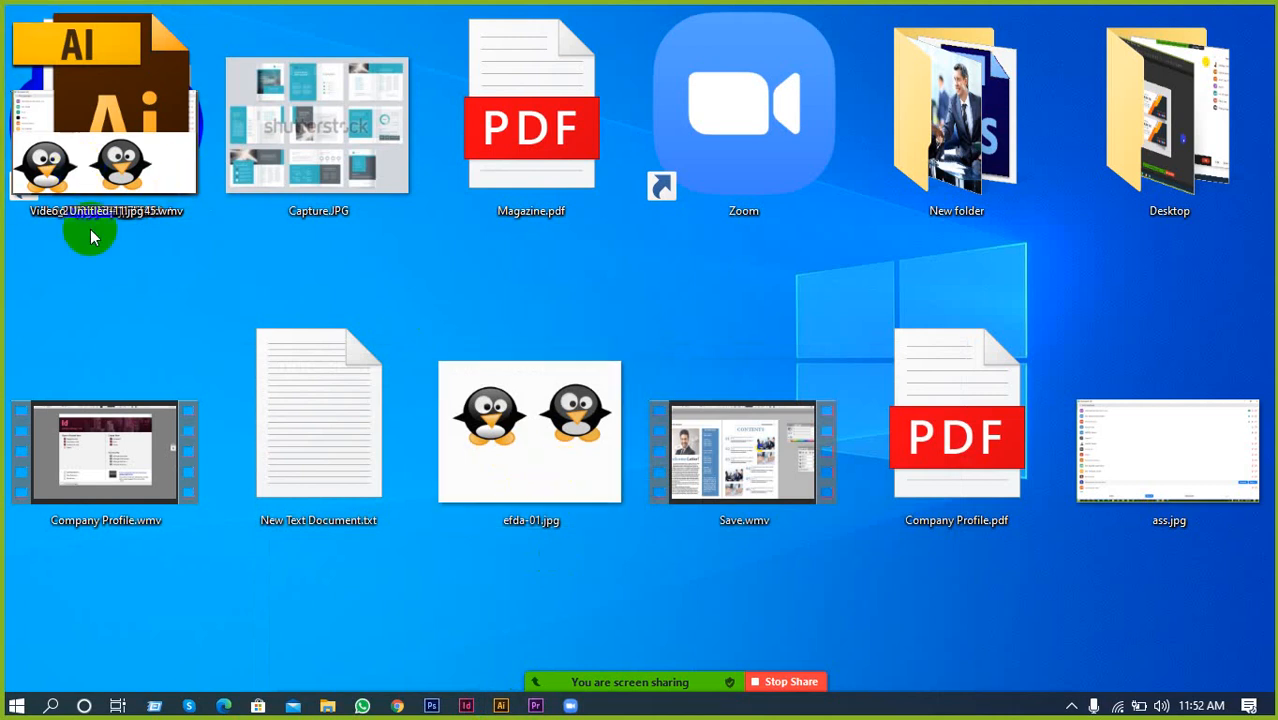
left_click(120, 200)
left_click_drag(120, 200, 140, 155)
scroll(139, 154, "down", 1)
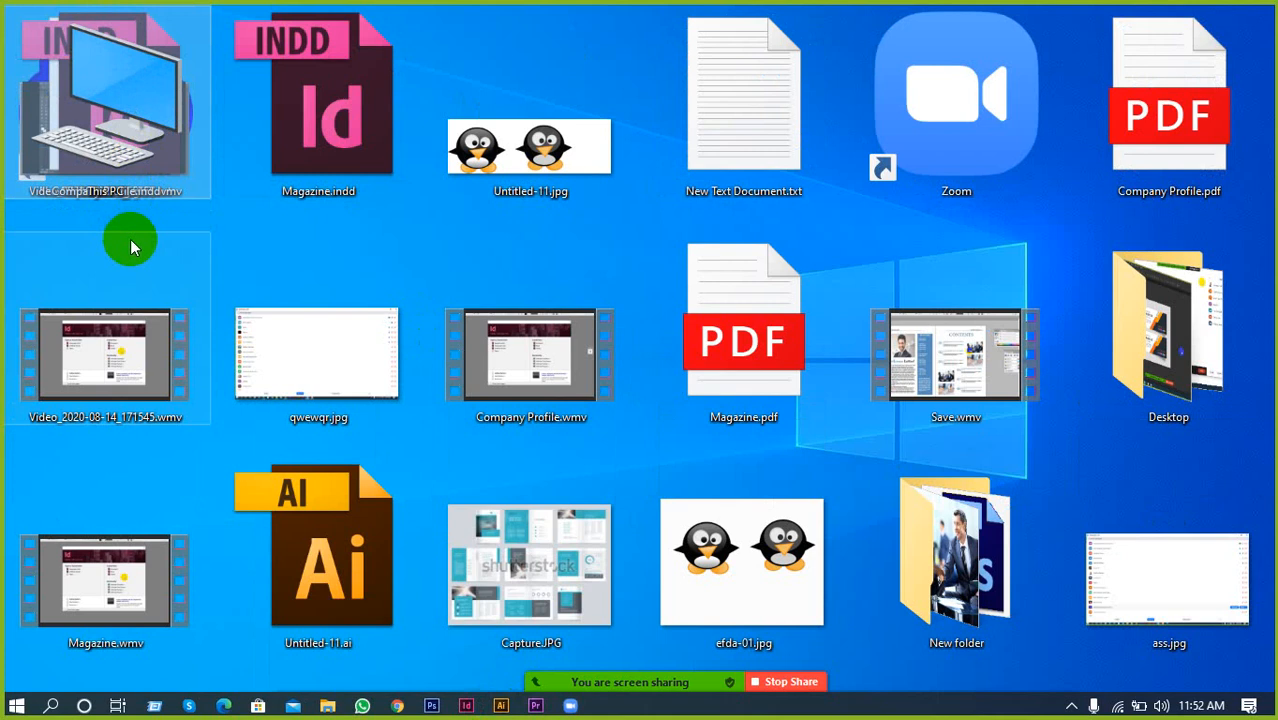
scroll(134, 245, "down", 1)
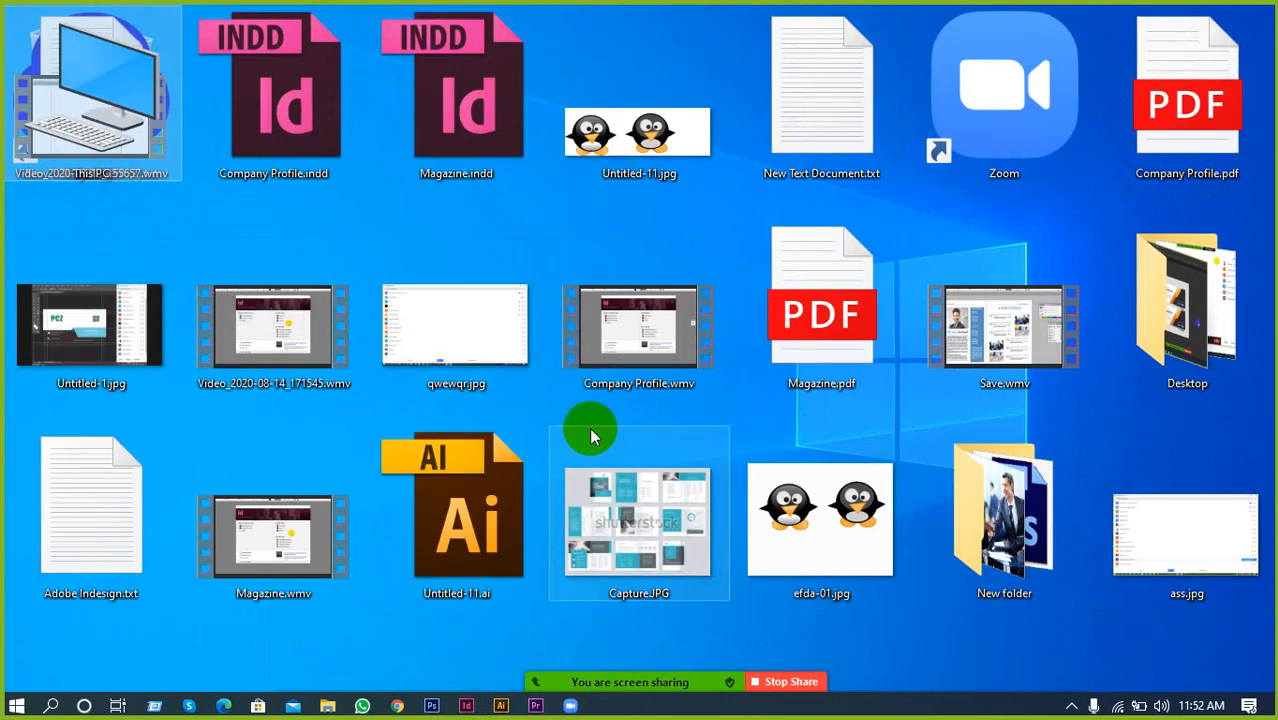
Return to Illustrator and move the whole traced penguin off the artboard onto the empty canvas beside its right edge
left_click(487, 706)
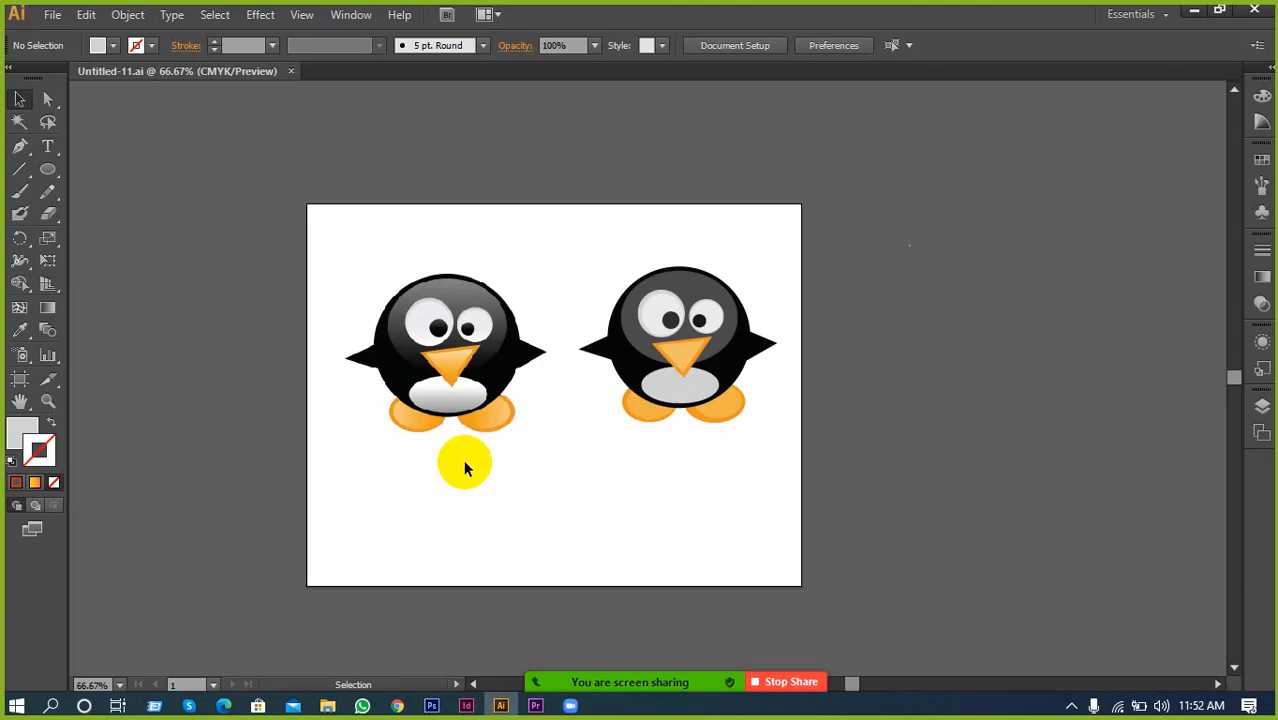
left_click(505, 340)
left_click(542, 490)
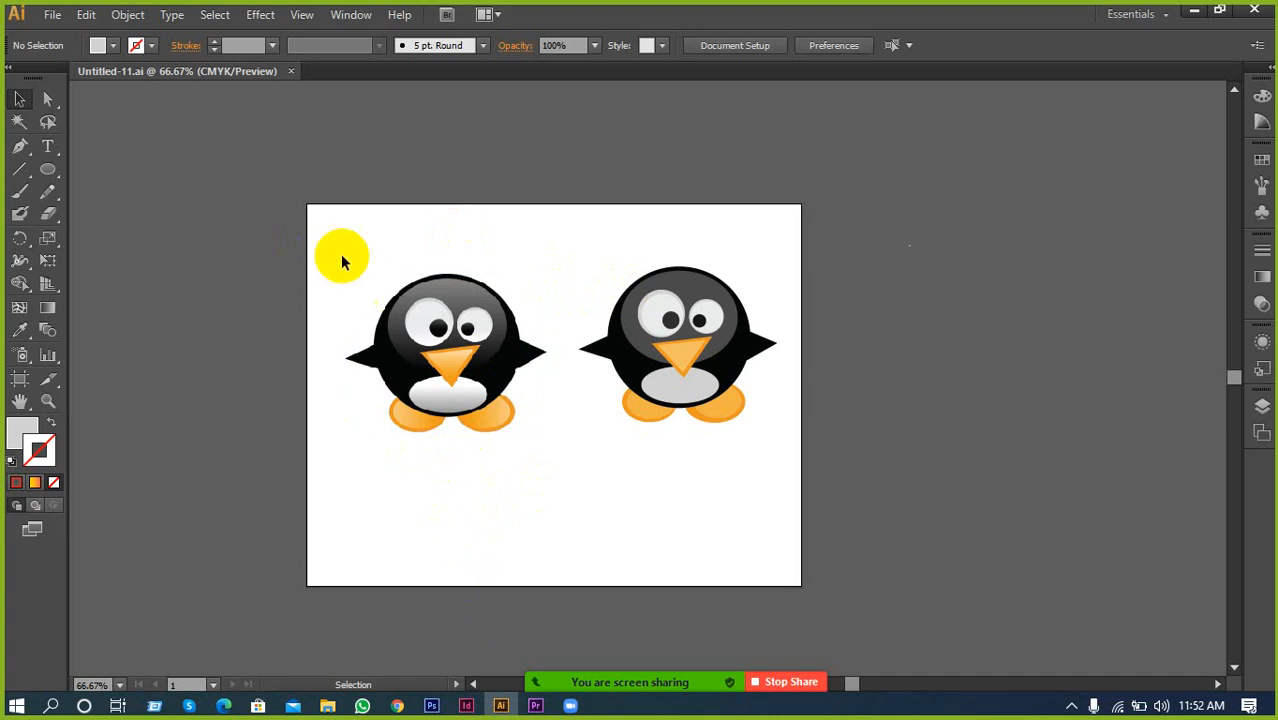
left_click_drag(315, 204, 742, 551)
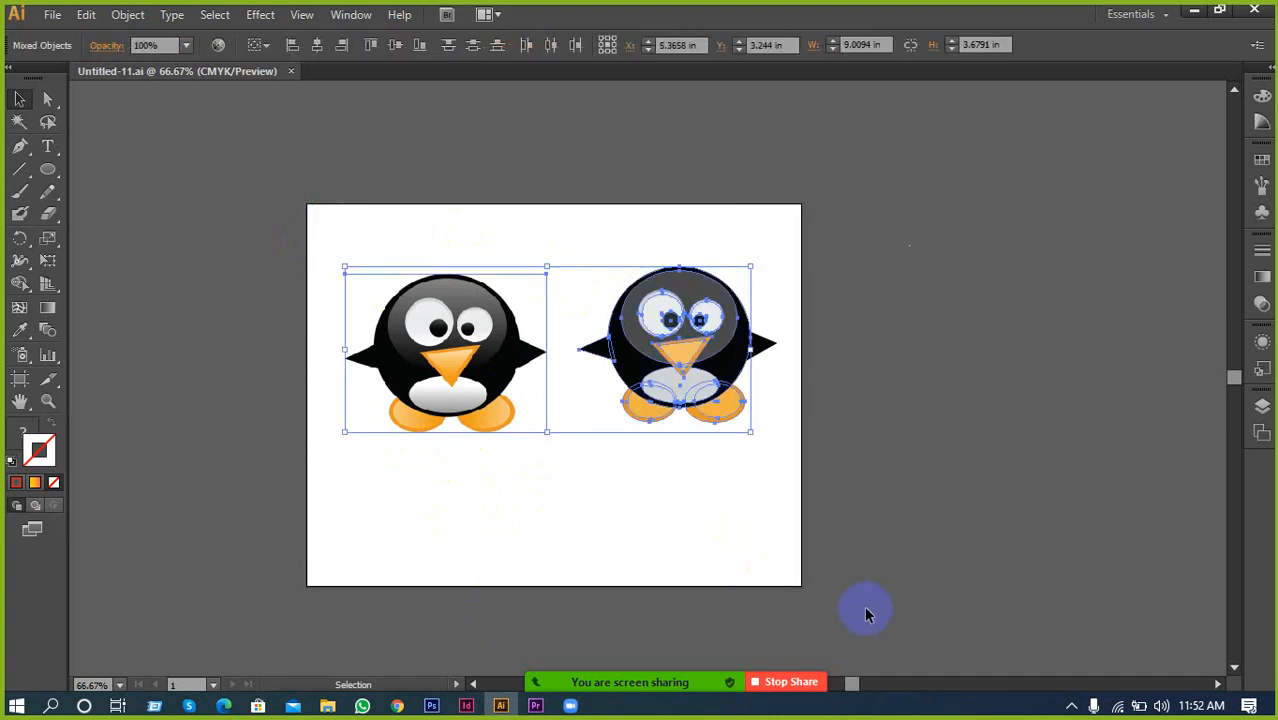
left_click(880, 455)
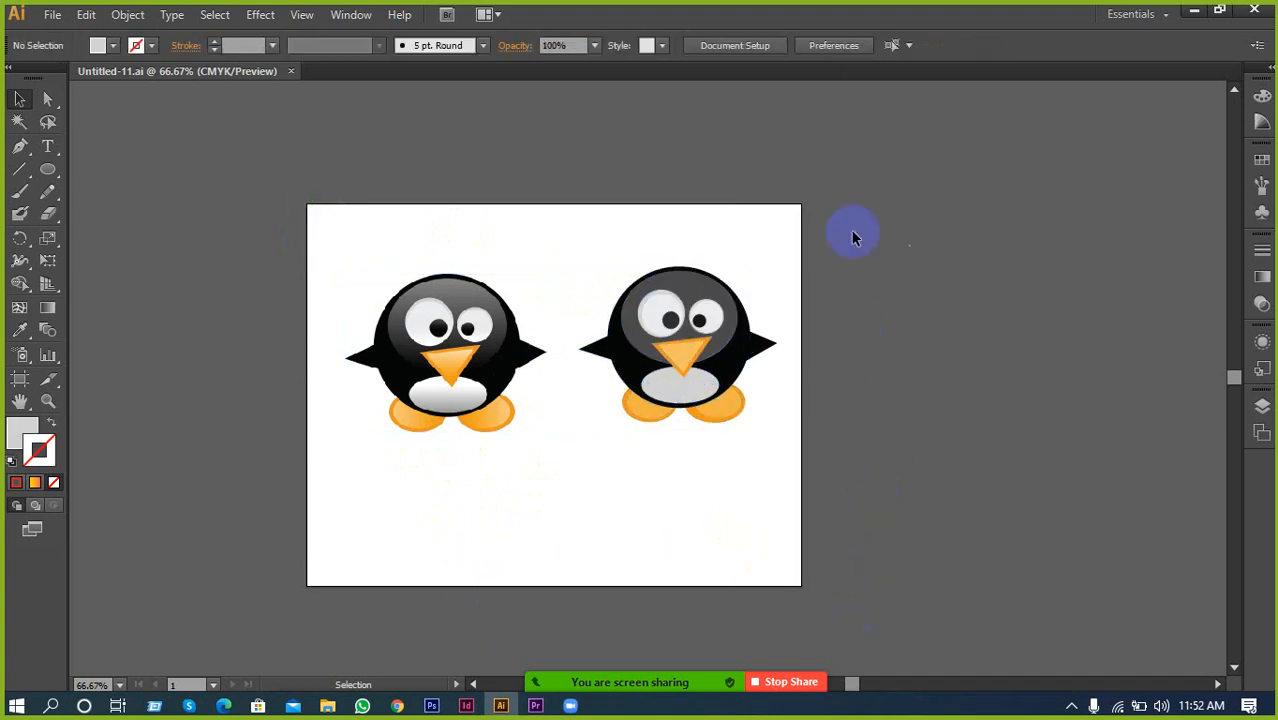
left_click_drag(852, 206, 590, 495)
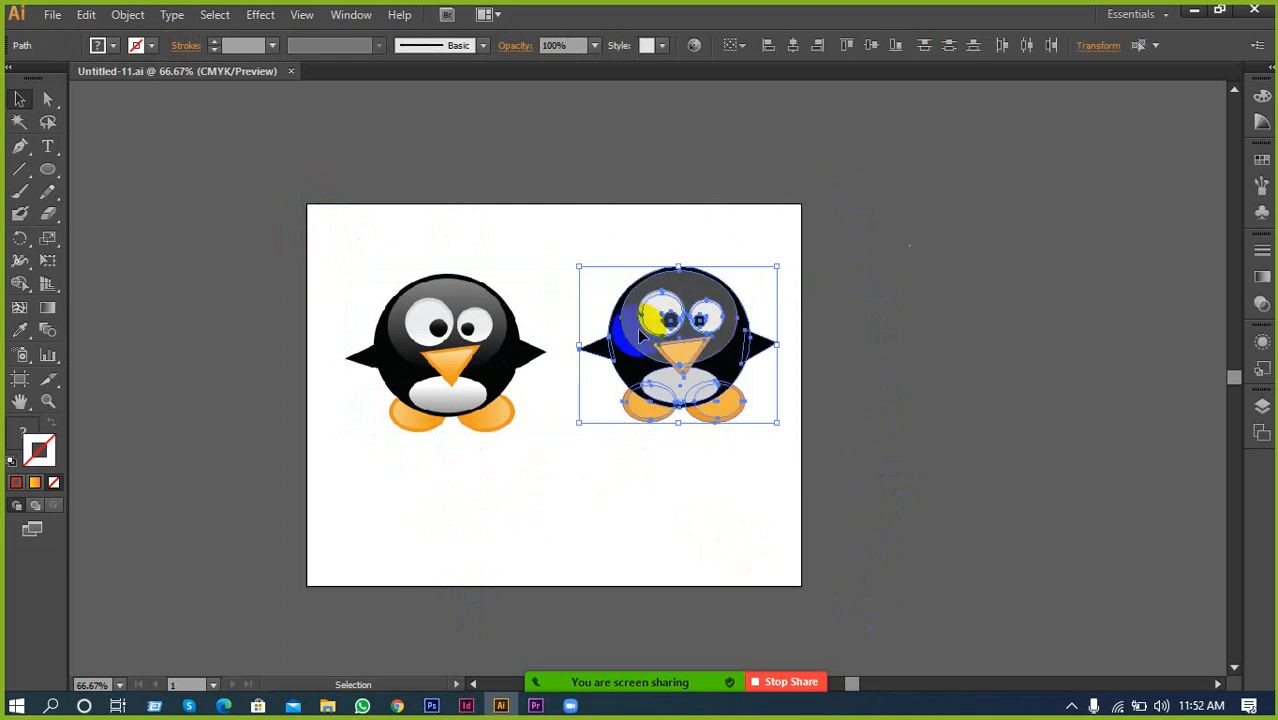
left_click_drag(641, 335, 896, 337)
left_click(897, 233)
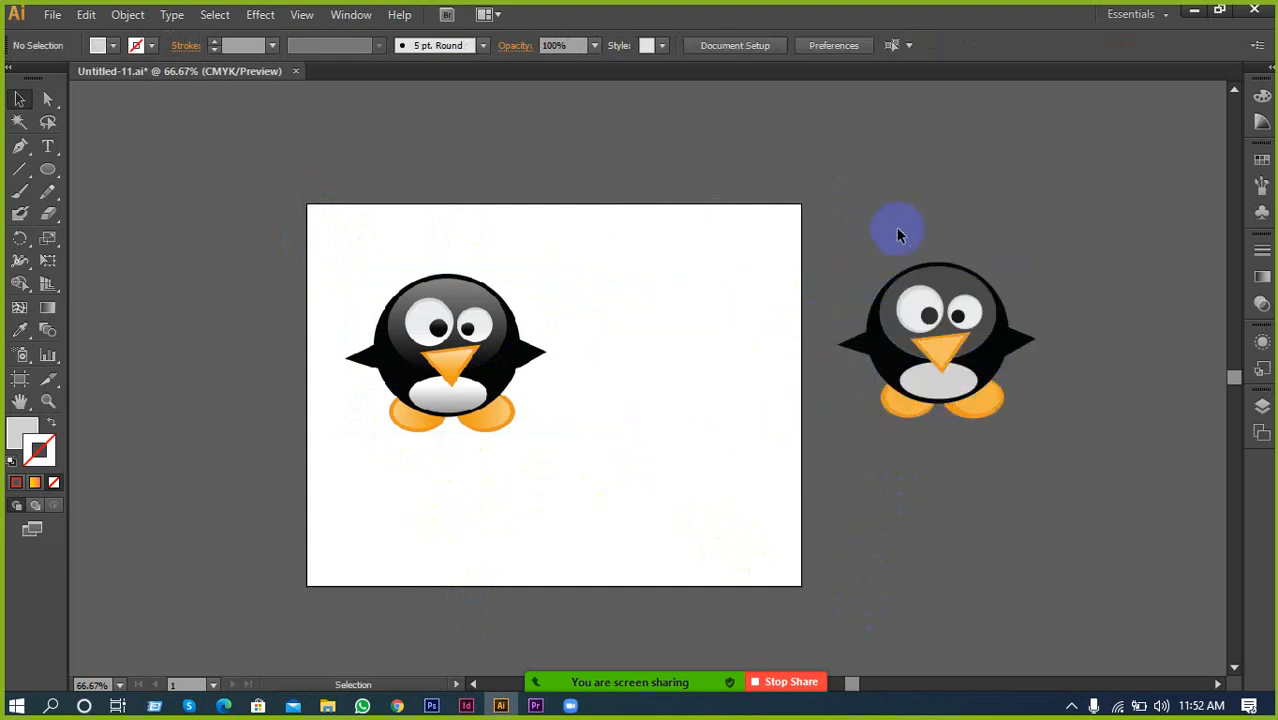
Delete the small stray path outside the artboard and shift the off-artboard penguin slightly down and farther from the artboard
left_click_drag(910, 240, 895, 248)
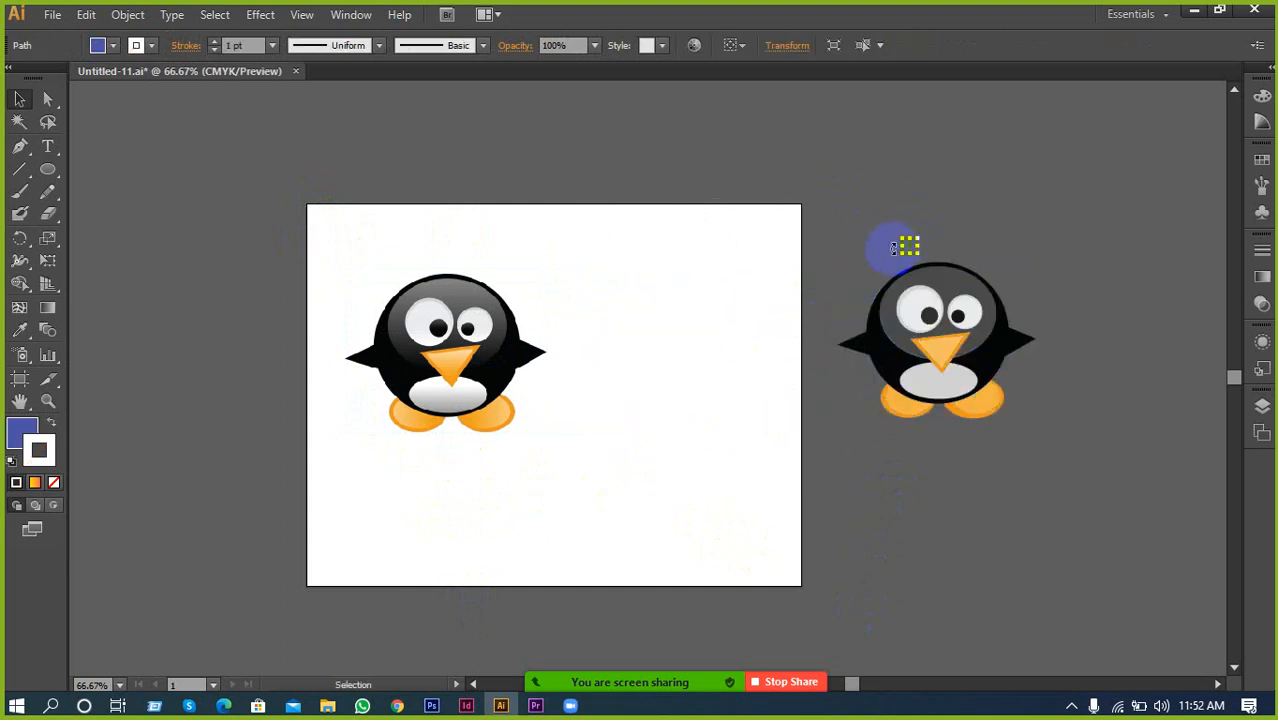
left_click(902, 246)
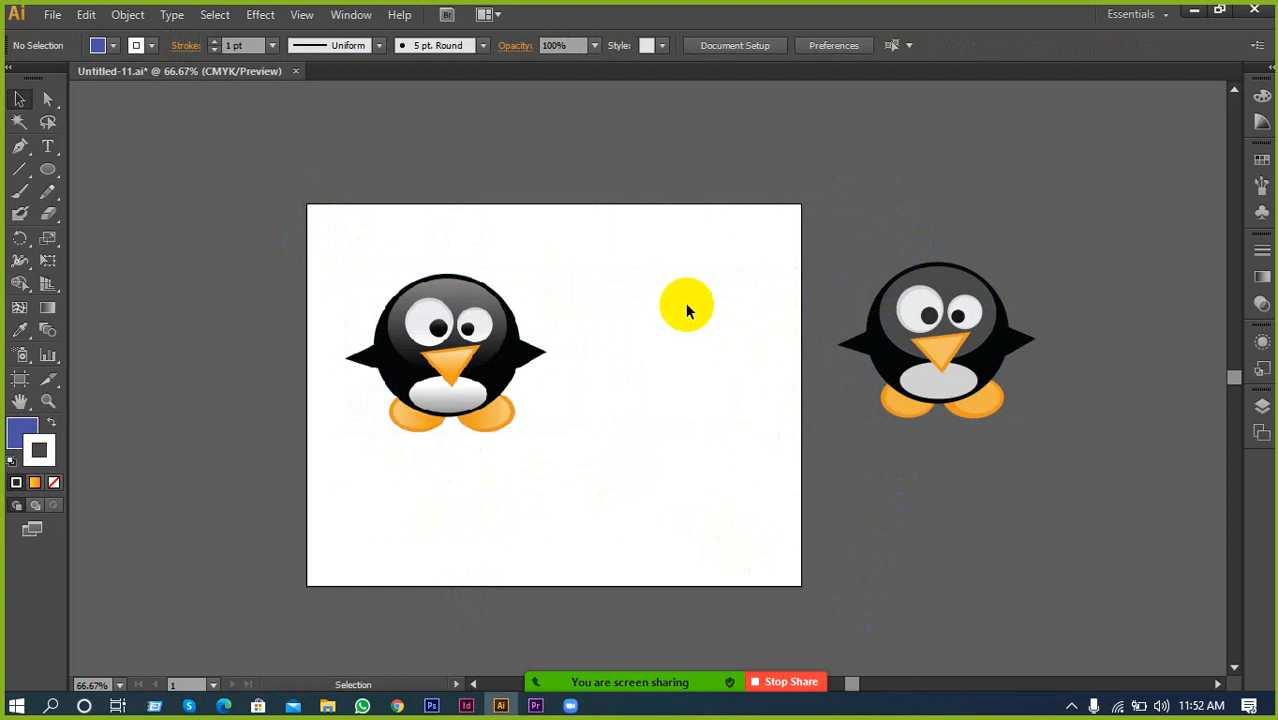
left_click_drag(1045, 452, 1045, 454)
left_click_drag(870, 380, 839, 283)
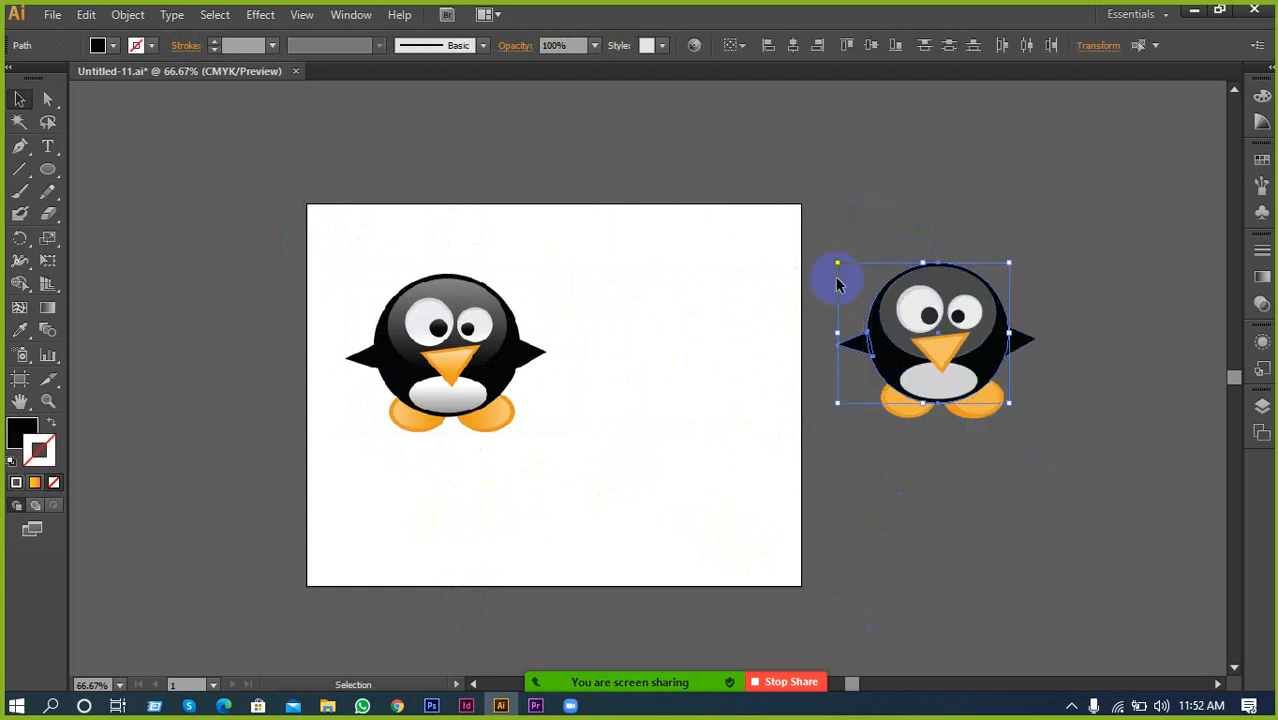
left_click_drag(822, 177, 1063, 512)
mouse_move(959, 366)
left_mouse_down()
mouse_move(945, 395)
mouse_move(949, 353)
mouse_move(950, 366)
left_mouse_up()
left_click_drag(852, 298, 1052, 440)
left_click(785, 458)
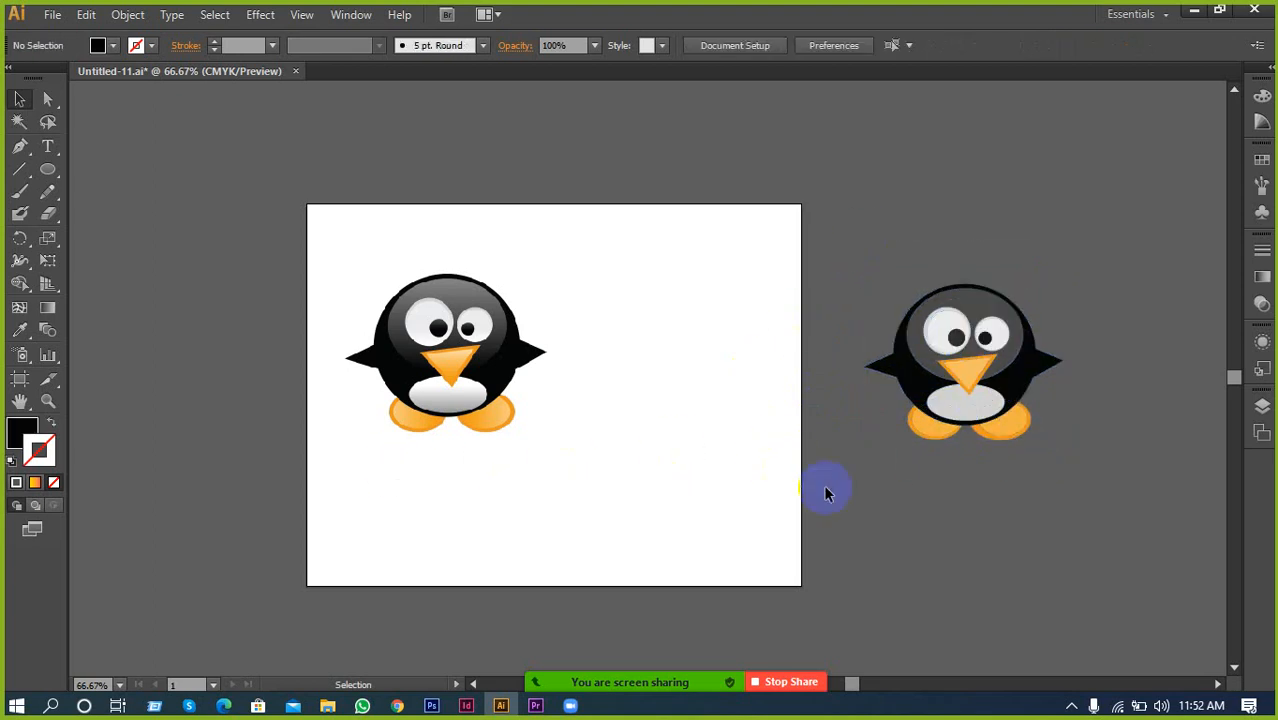
Export the artwork to the Desktop as a JPEG named asfad with Use Artboards turned off
left_click(52, 14)
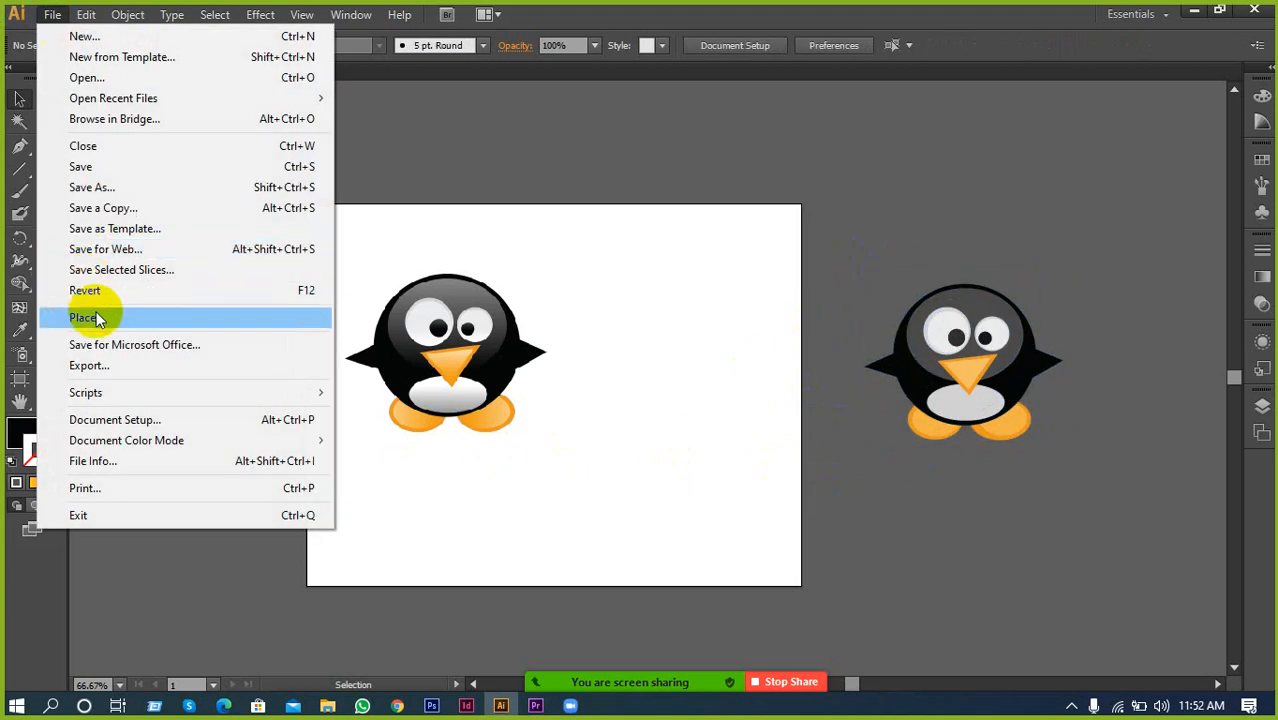
left_click(86, 362)
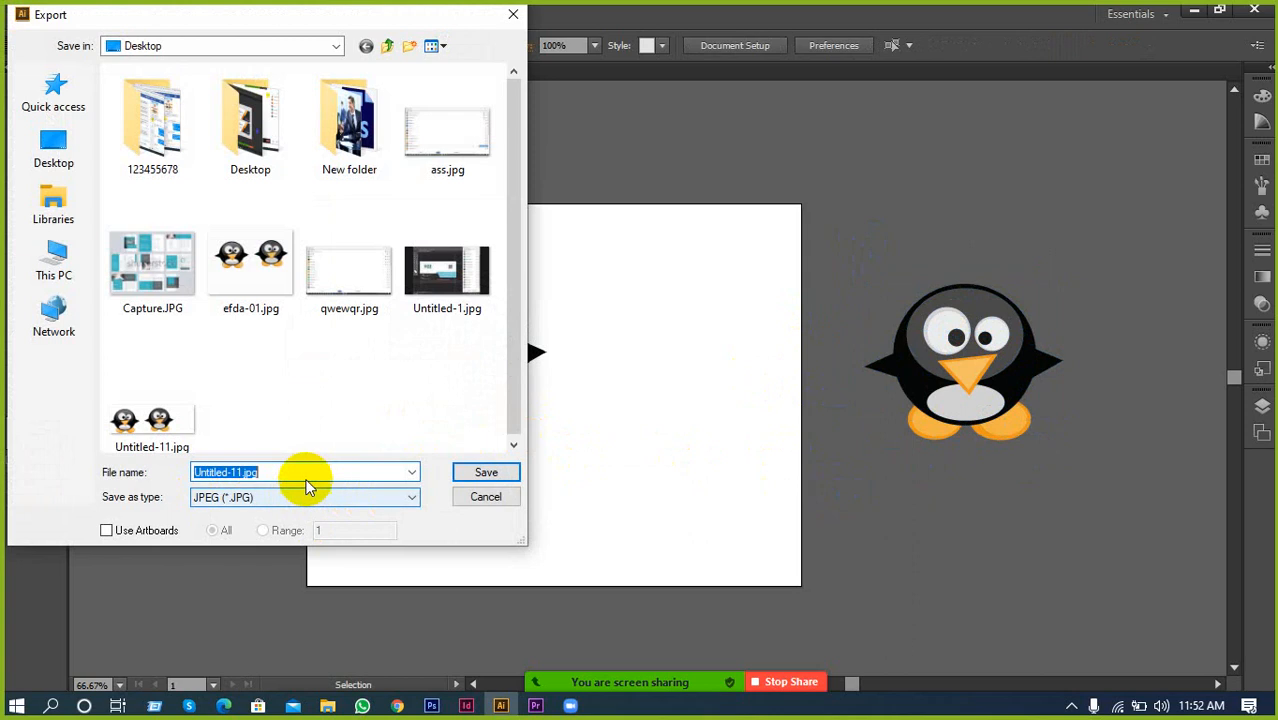
type("asfad")
left_click(488, 472)
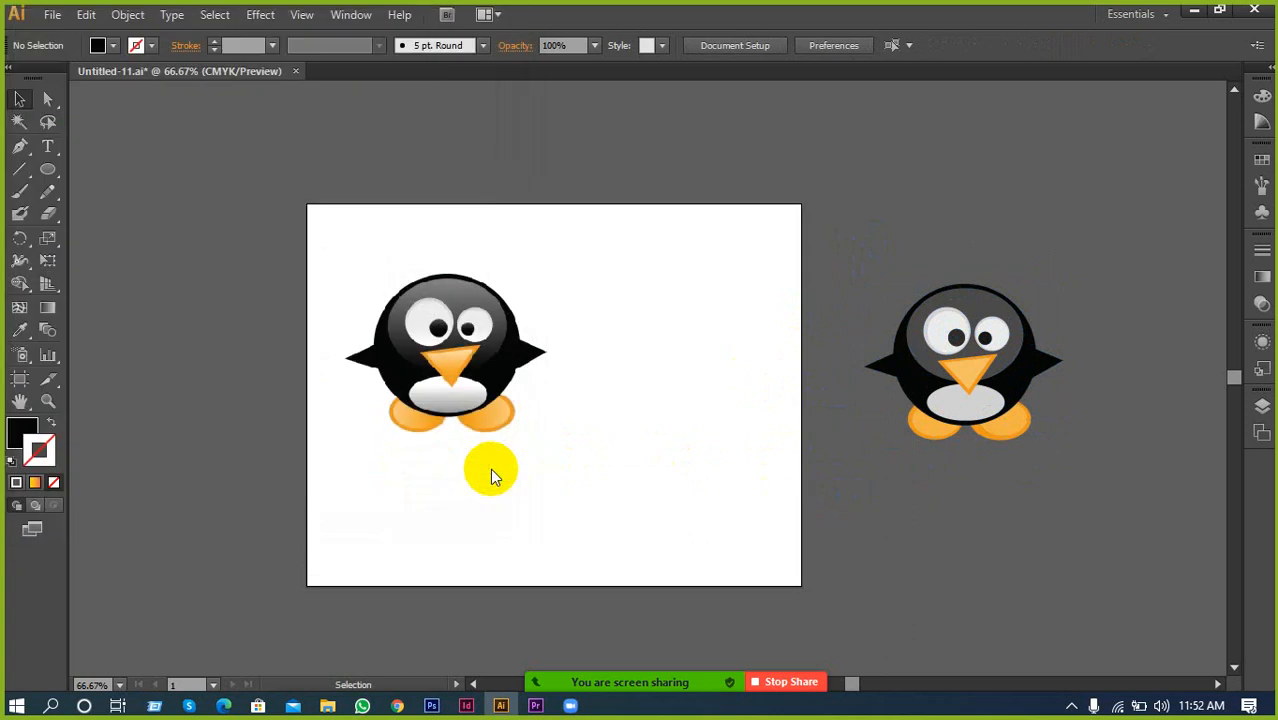
left_click(735, 499)
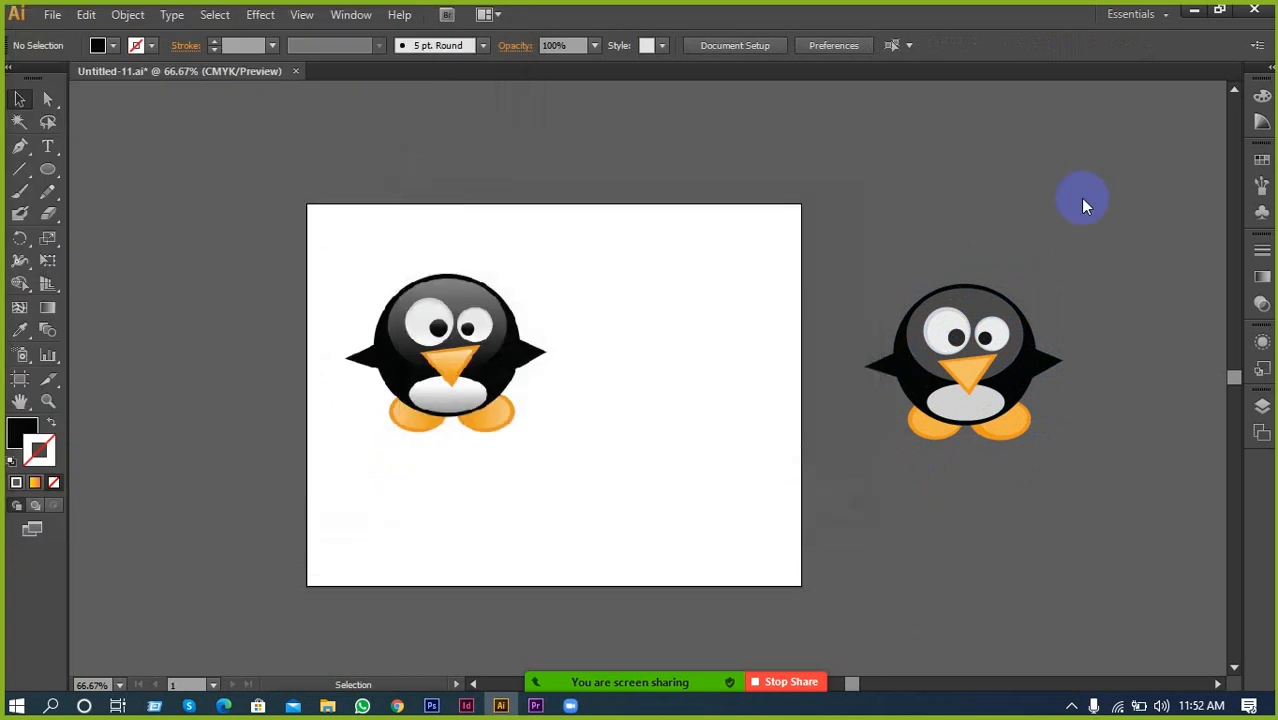
Minimize Illustrator, reduce the desktop icon size, and inspect the thumbnail and file details of asfad.jpg
left_click(1198, 11)
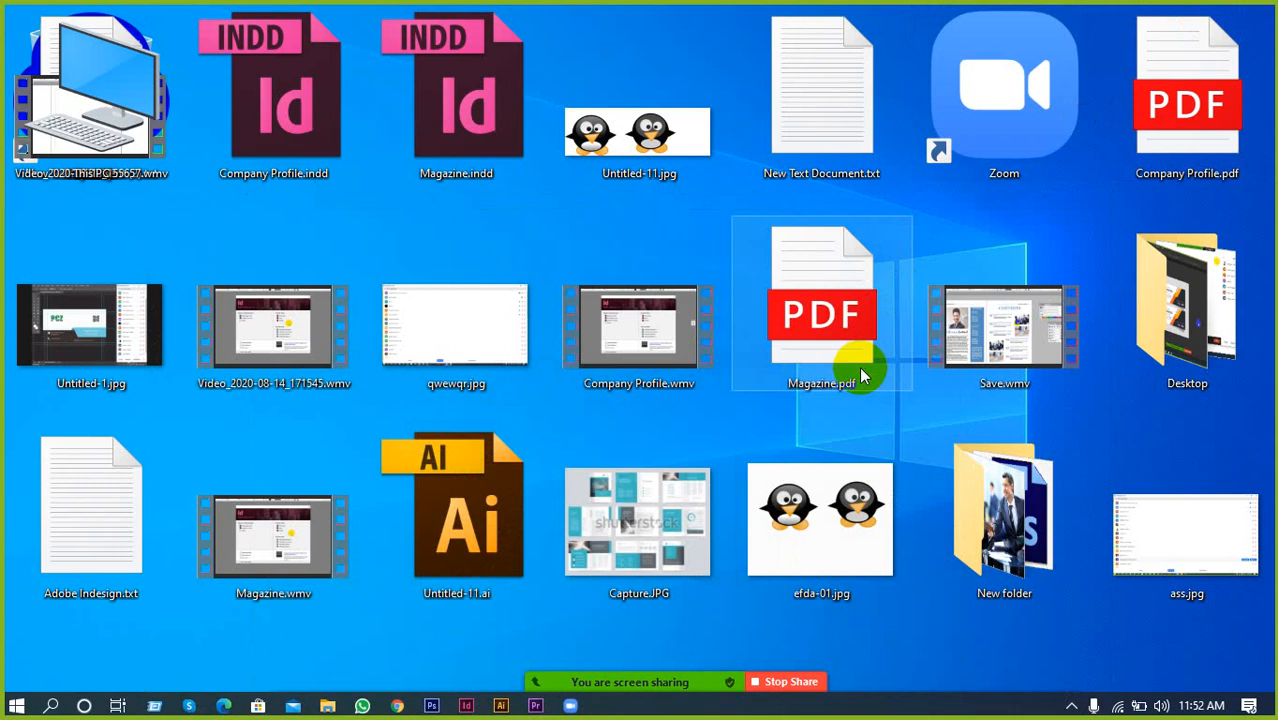
scroll(808, 362, "down", 1)
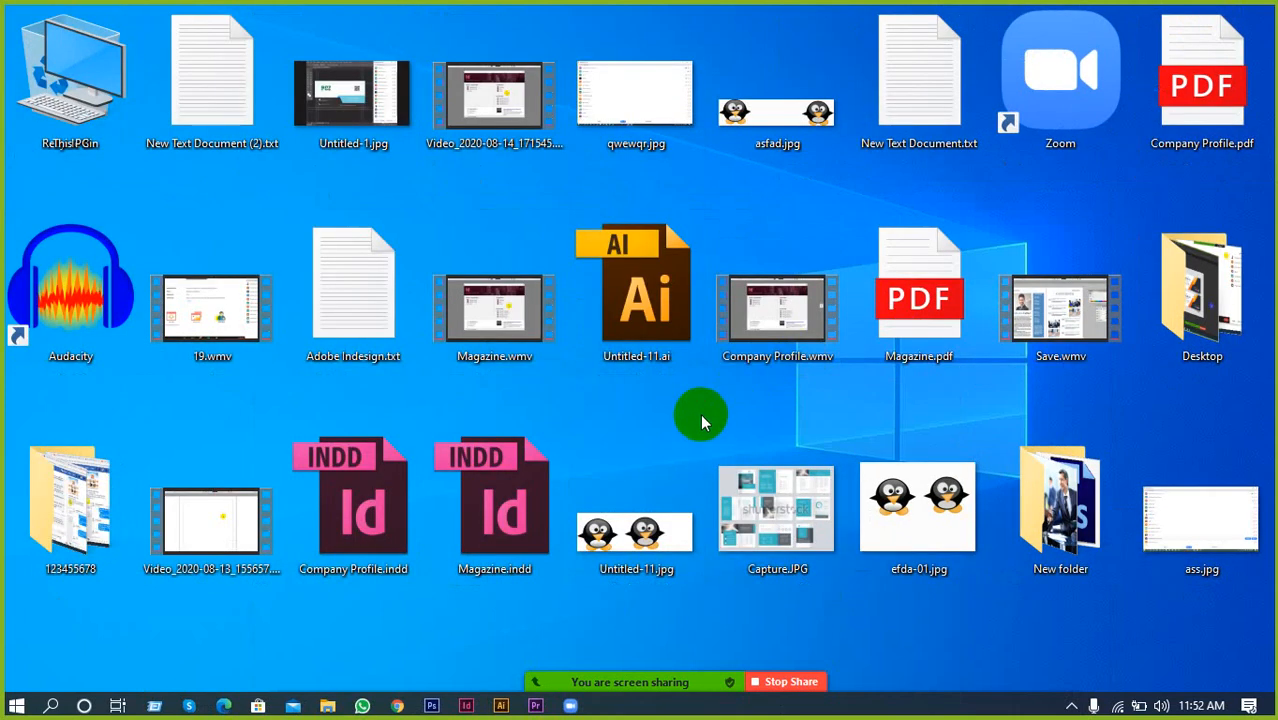
scroll(700, 419, "down", 1)
scroll(645, 411, "down", 1)
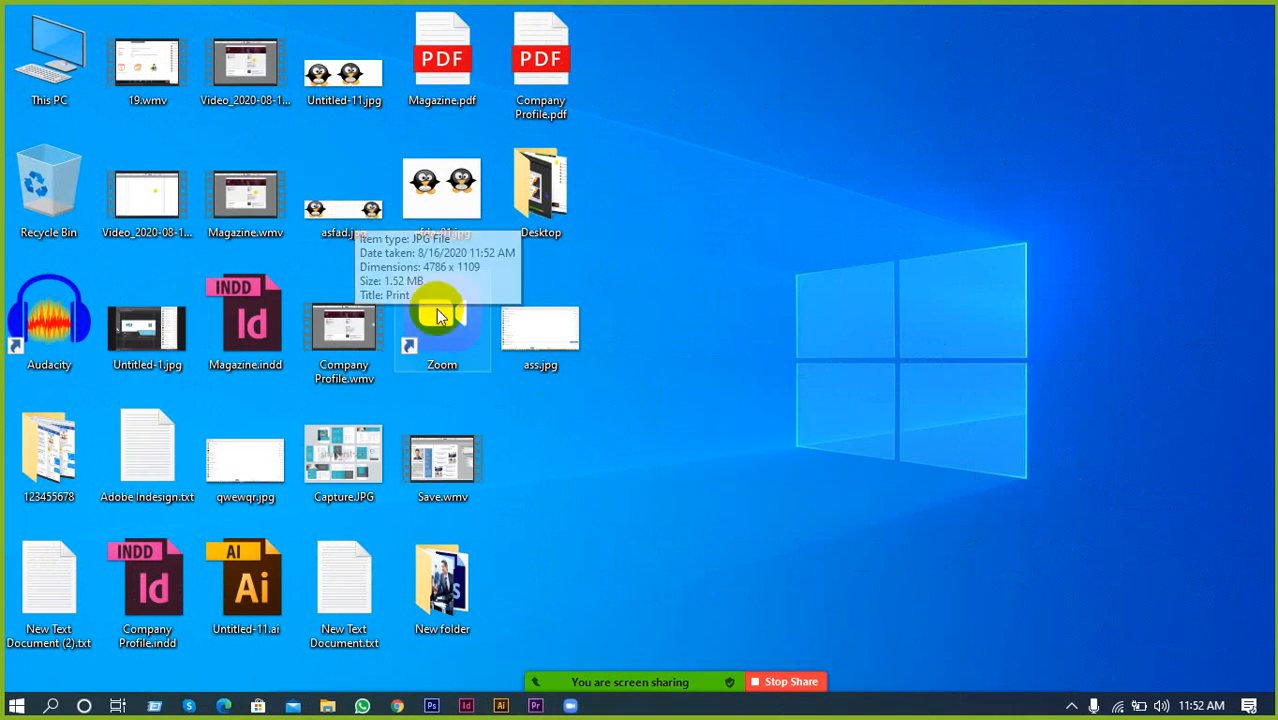
Return to Illustrator, export the artwork to the Desktop as a JPEG named aefad with Use Artboards on, and check it on the desktop
left_click(501, 706)
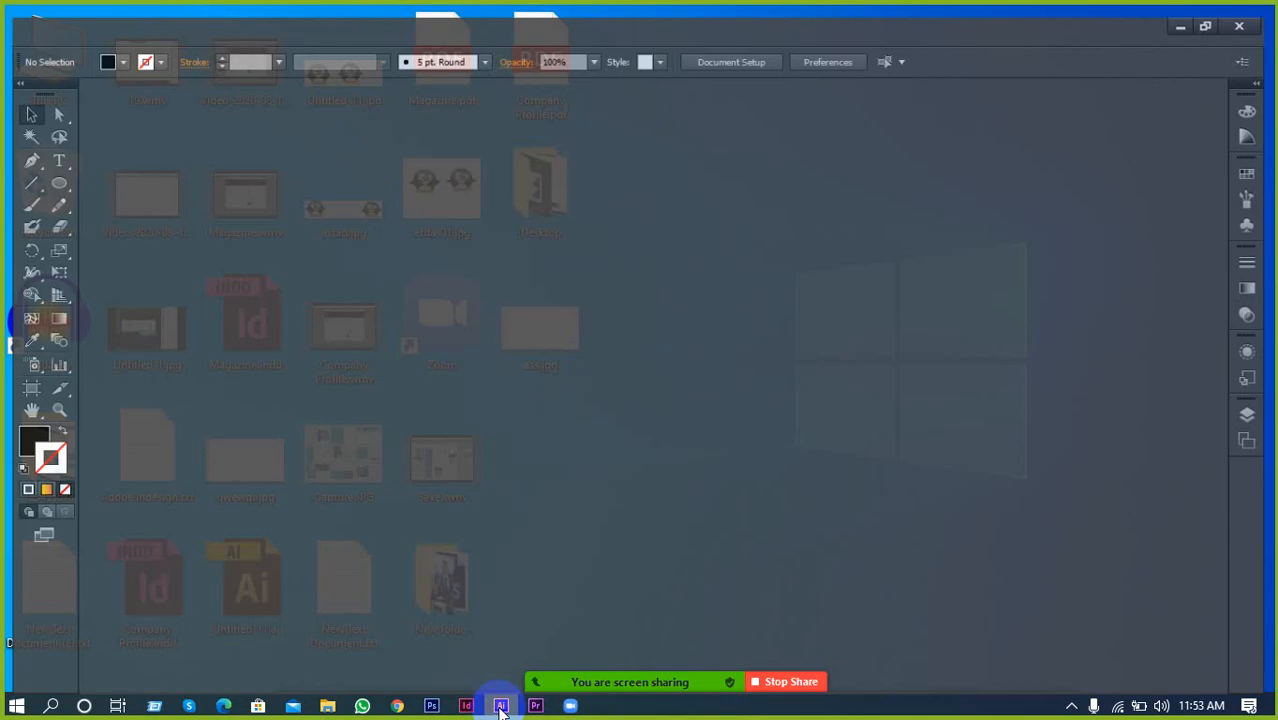
left_click(884, 290)
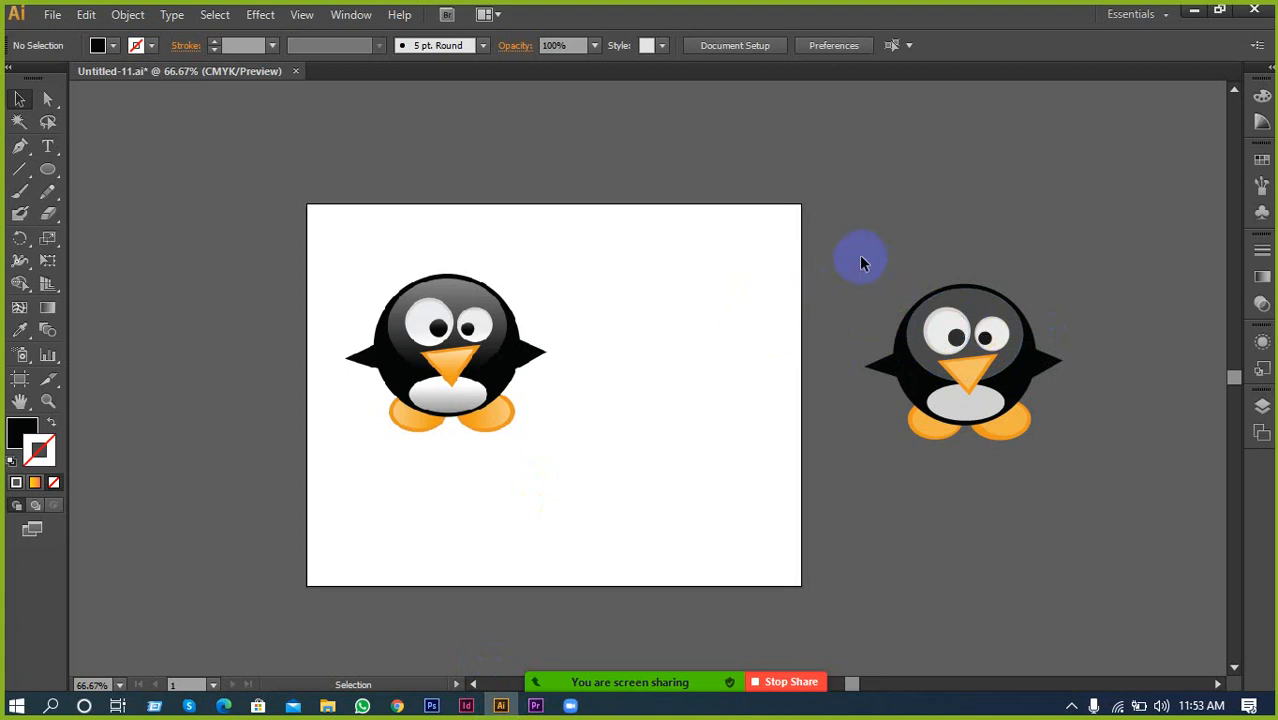
left_click_drag(1055, 490, 985, 360)
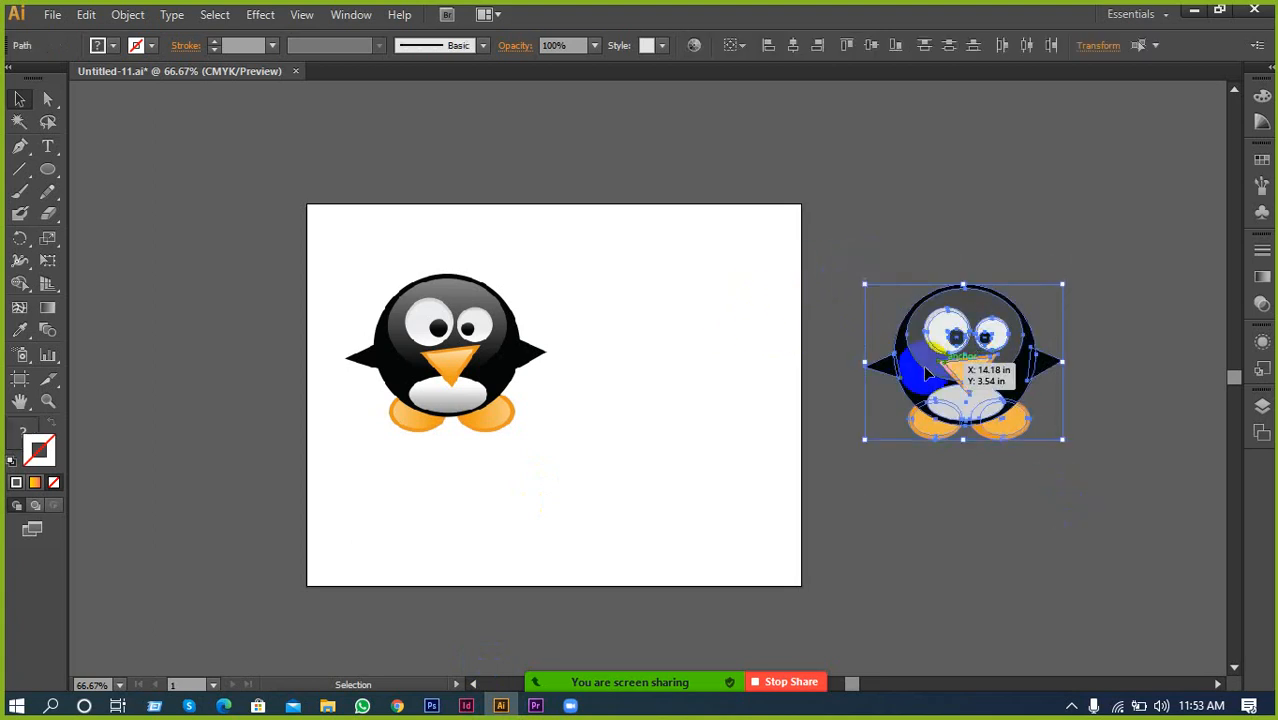
left_click(718, 402)
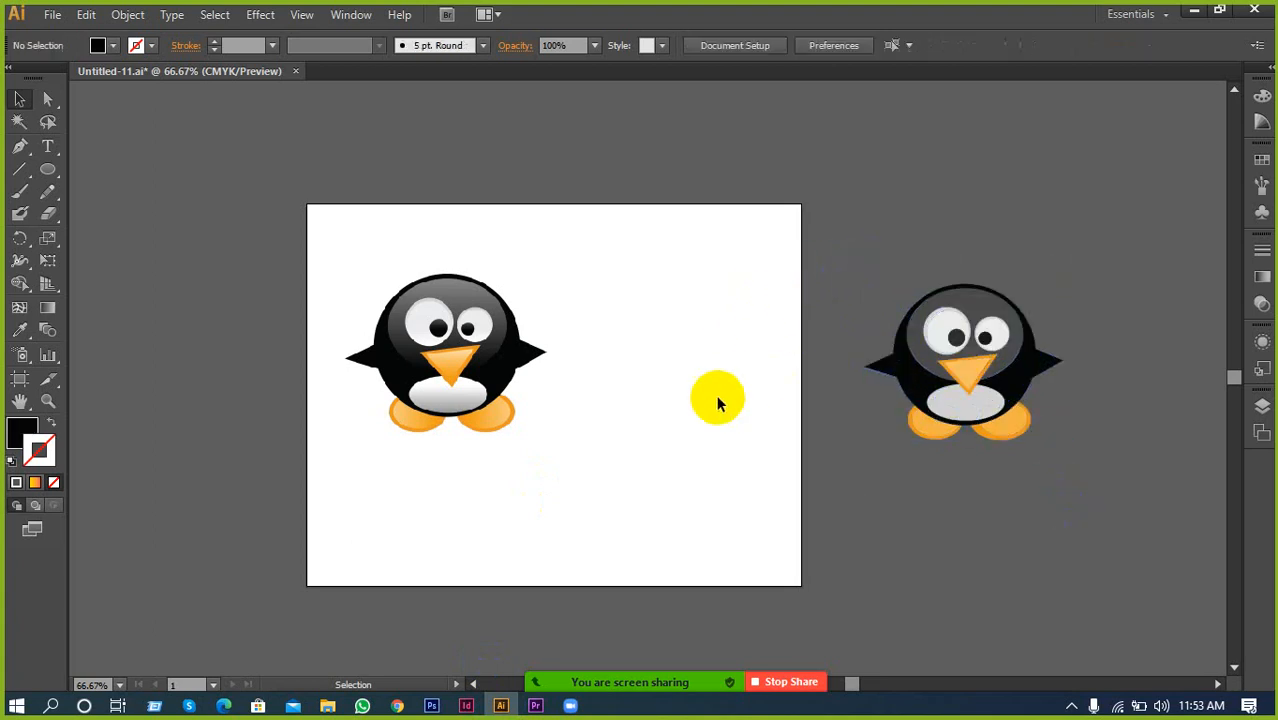
left_click(52, 14)
left_click(98, 365)
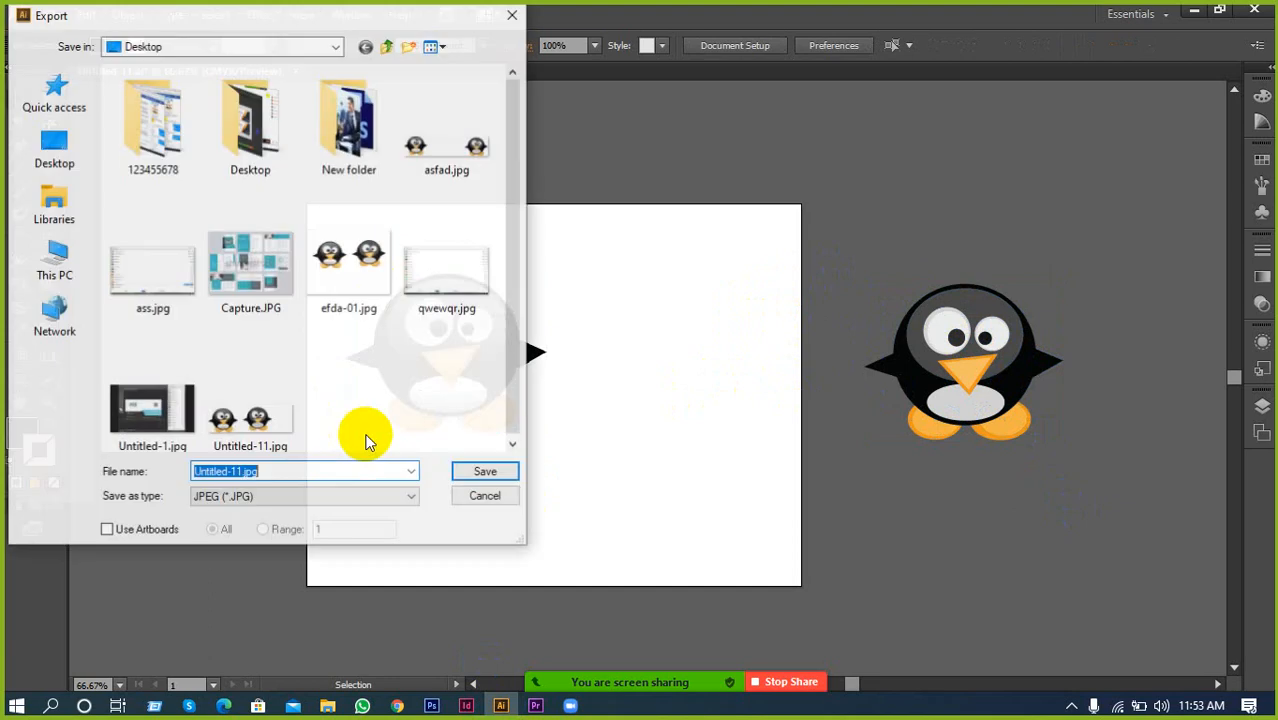
left_click(139, 530)
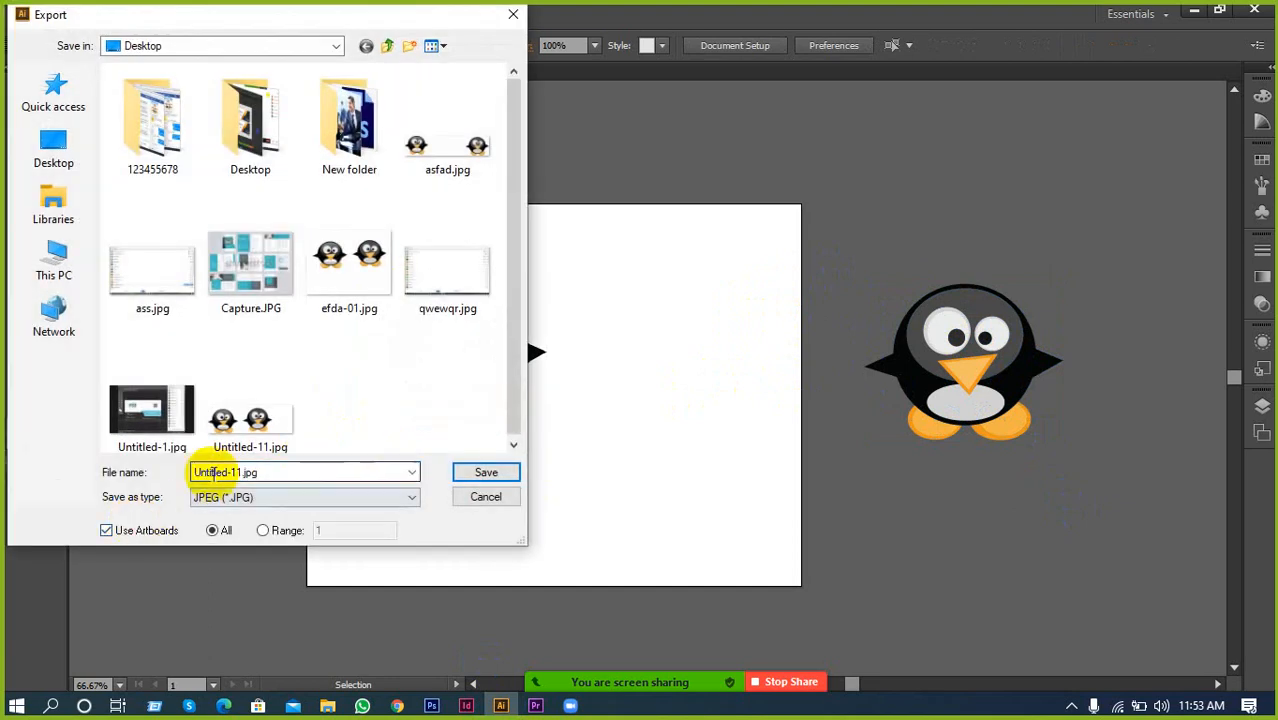
left_click(482, 472)
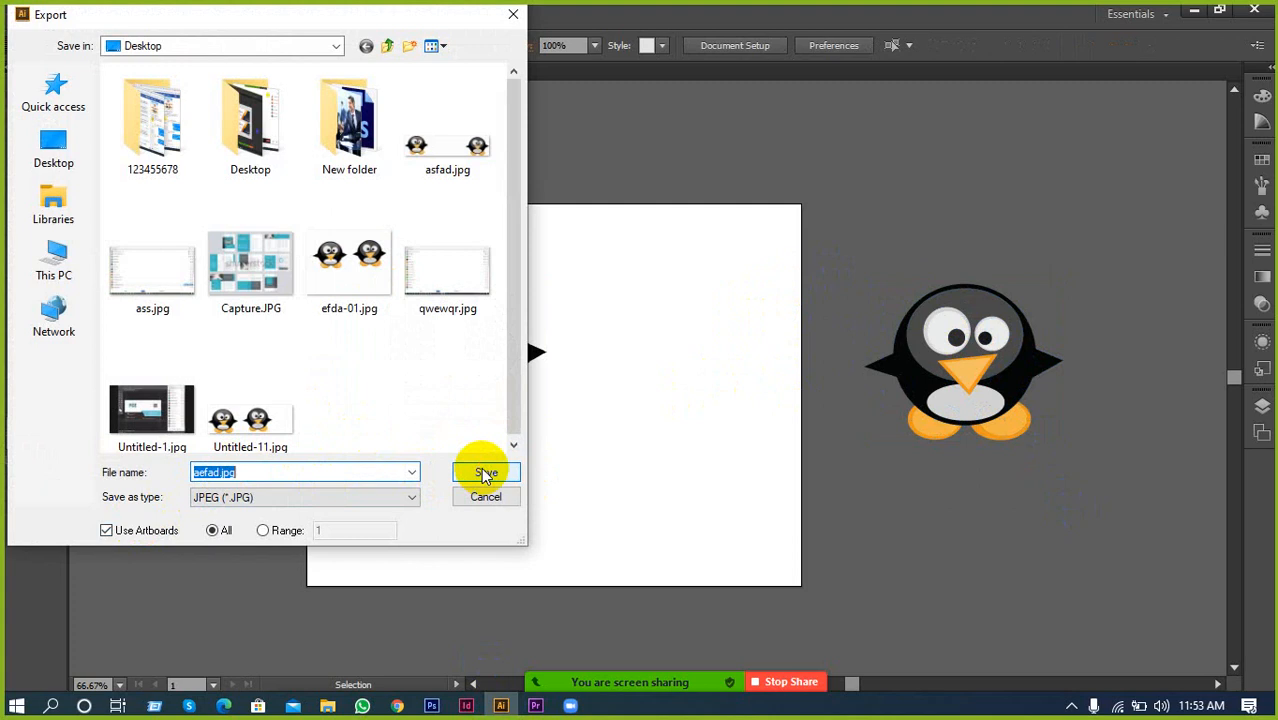
left_click(749, 496)
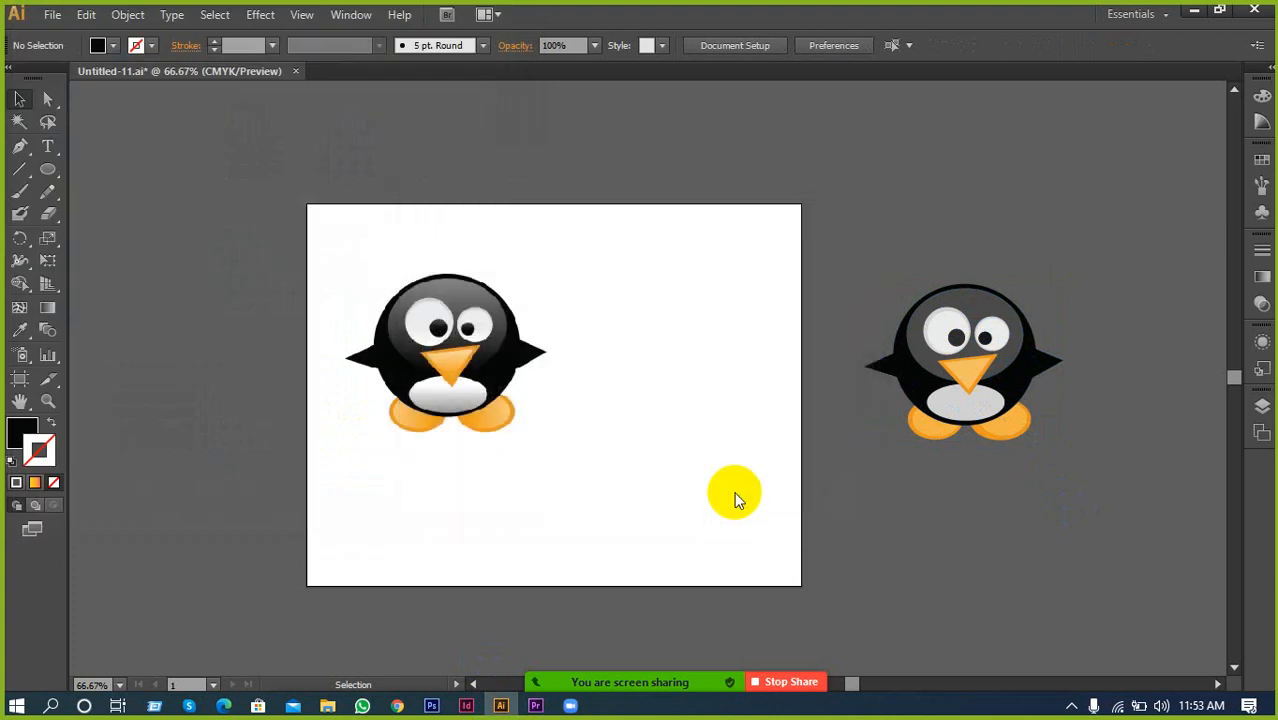
left_click(1196, 13)
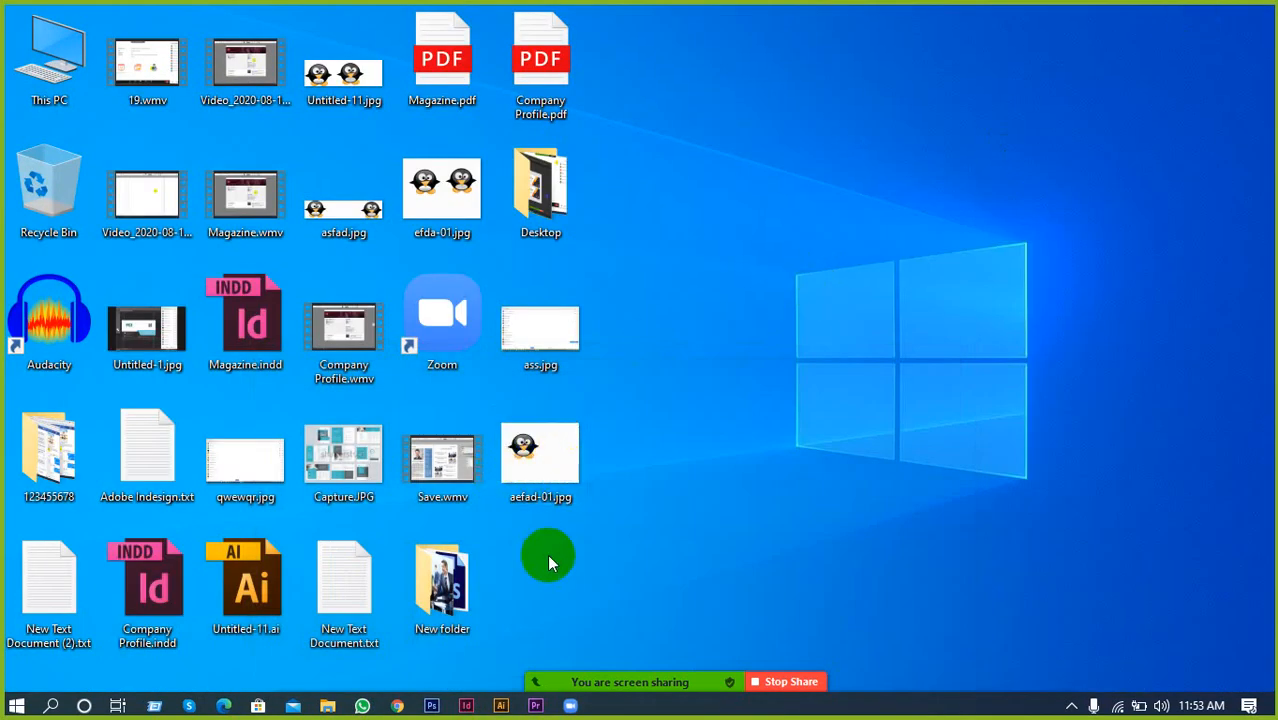
Return to Illustrator and move the whole traced penguin so it straddles the artboard's right edge
left_click(501, 706)
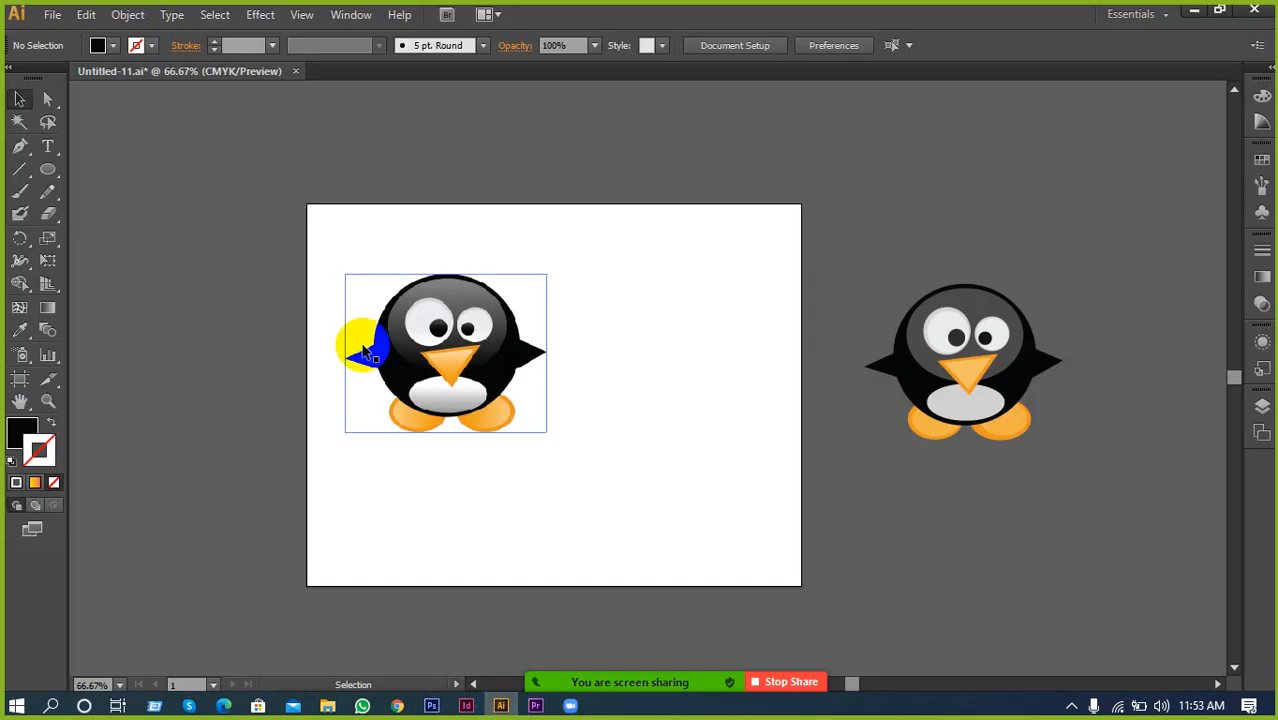
left_click_drag(1078, 455, 1078, 455)
left_click_drag(938, 348, 765, 340)
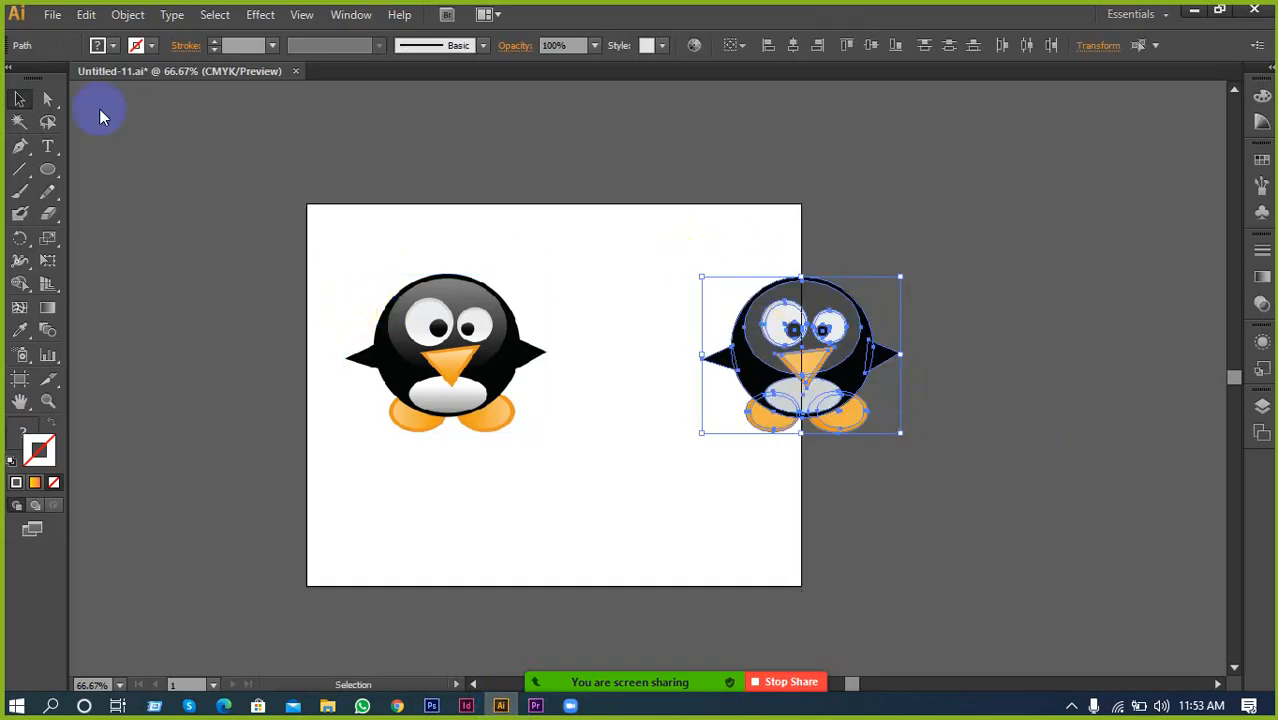
Export the artwork to the Desktop as a JPEG named asda with Use Artboards on, and check it on the desktop
left_click(44, 18)
left_click(86, 363)
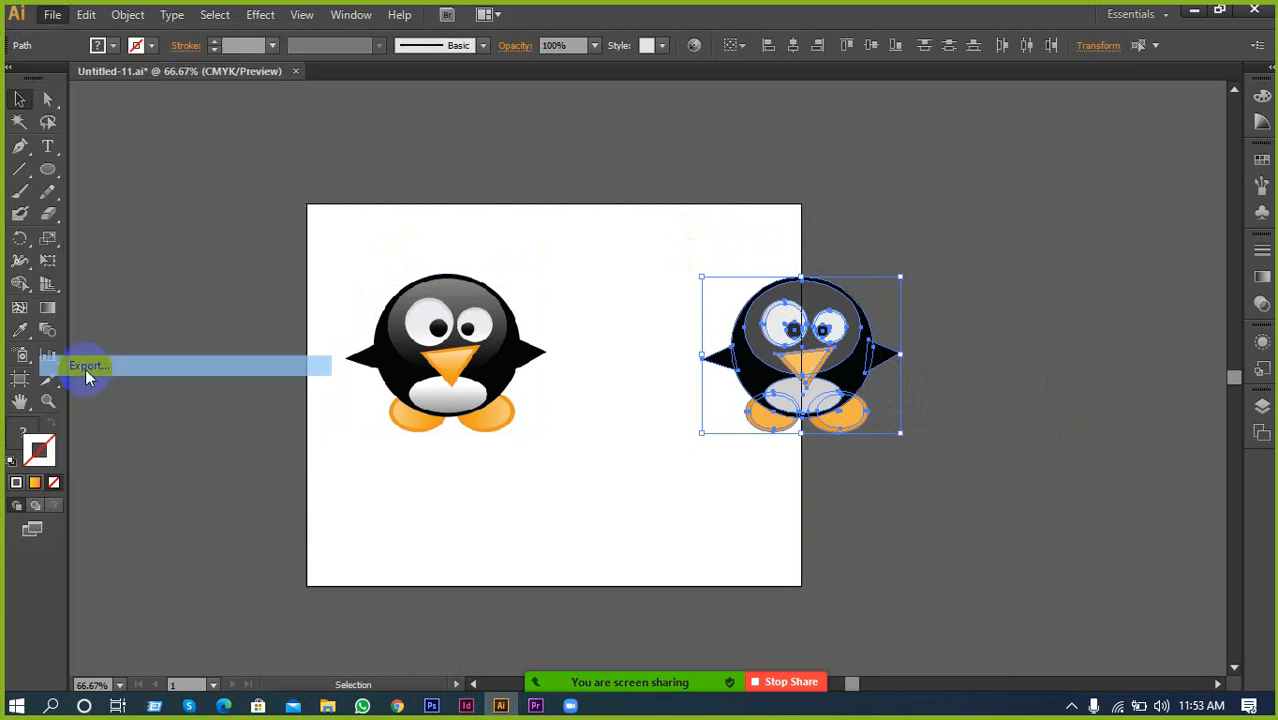
left_click(164, 521)
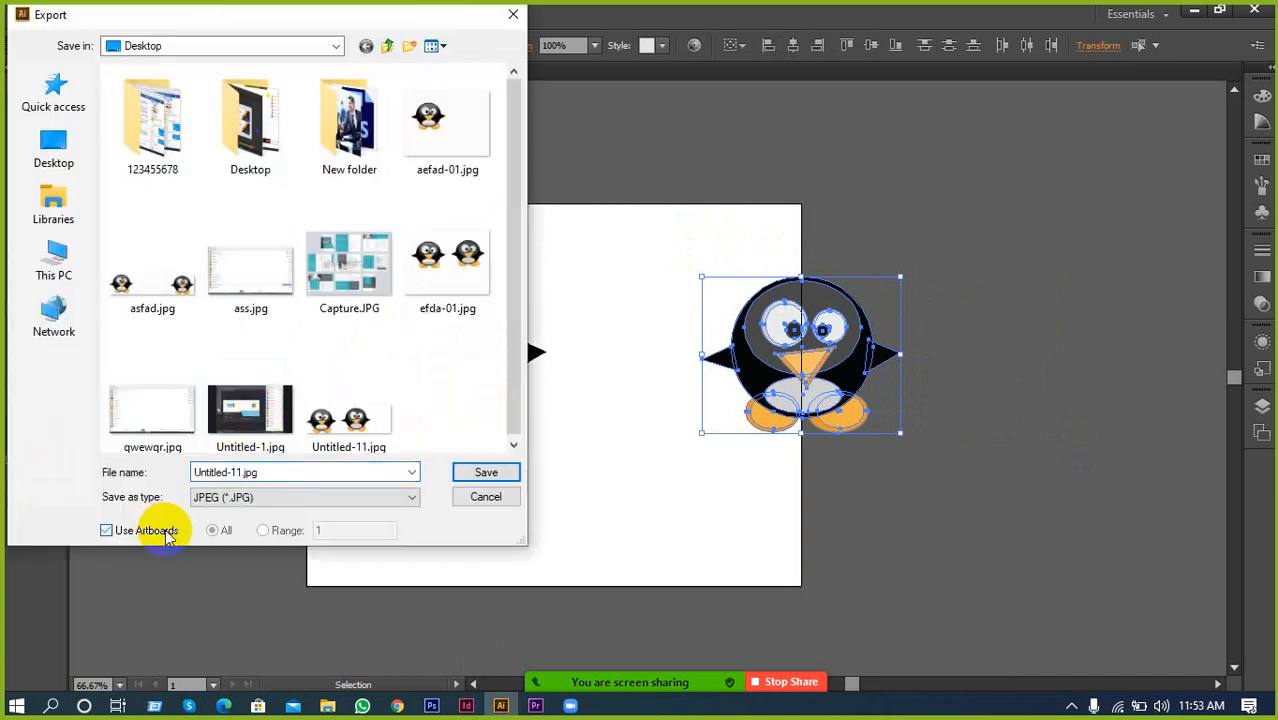
type("asda")
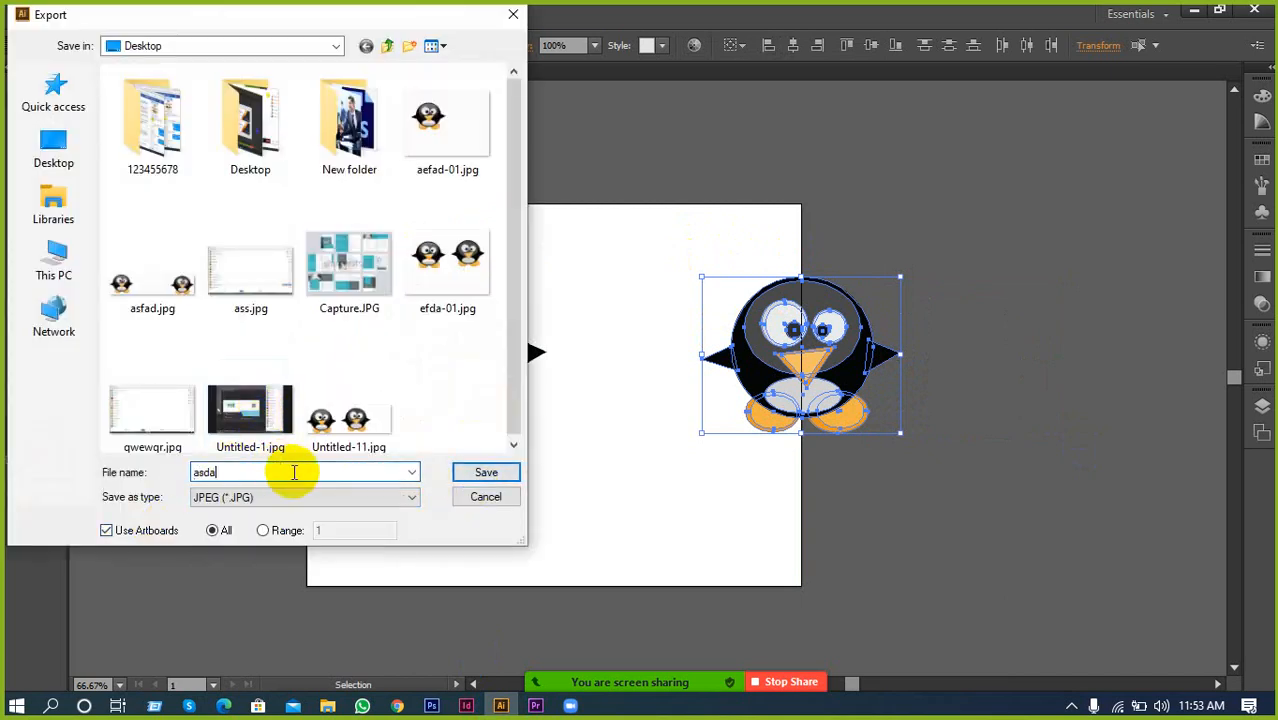
left_click(452, 474)
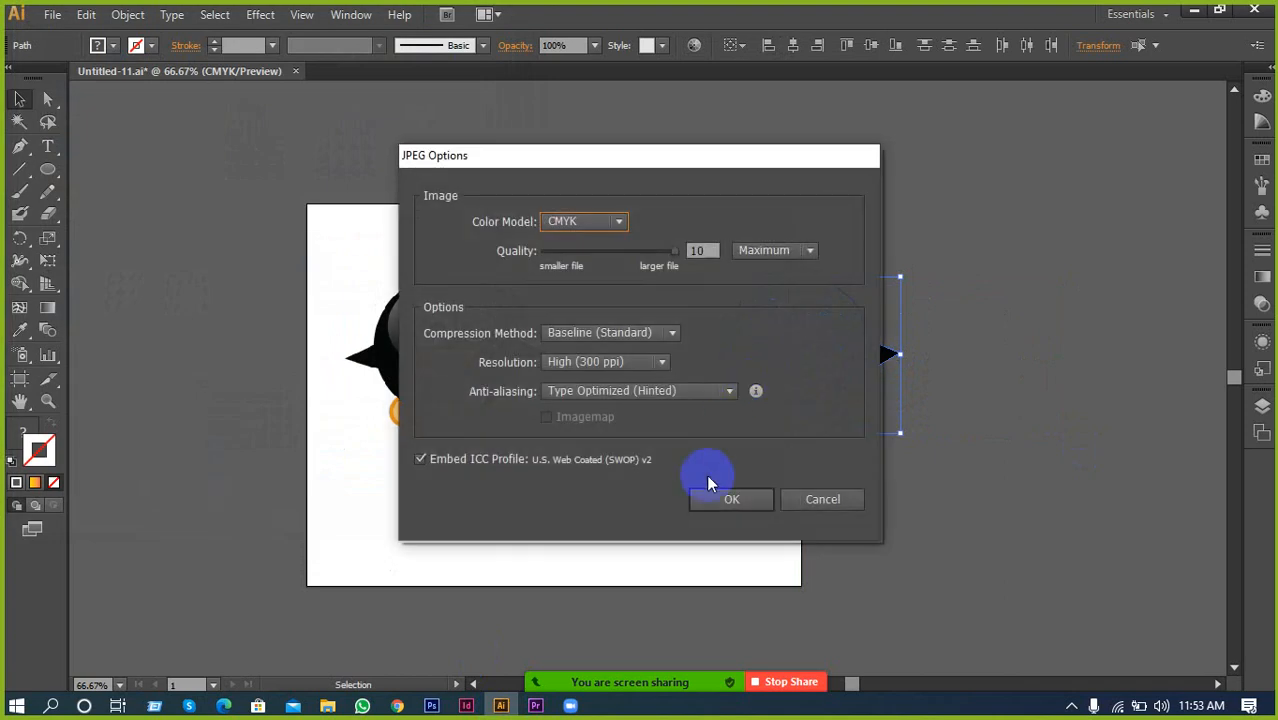
left_click(708, 496)
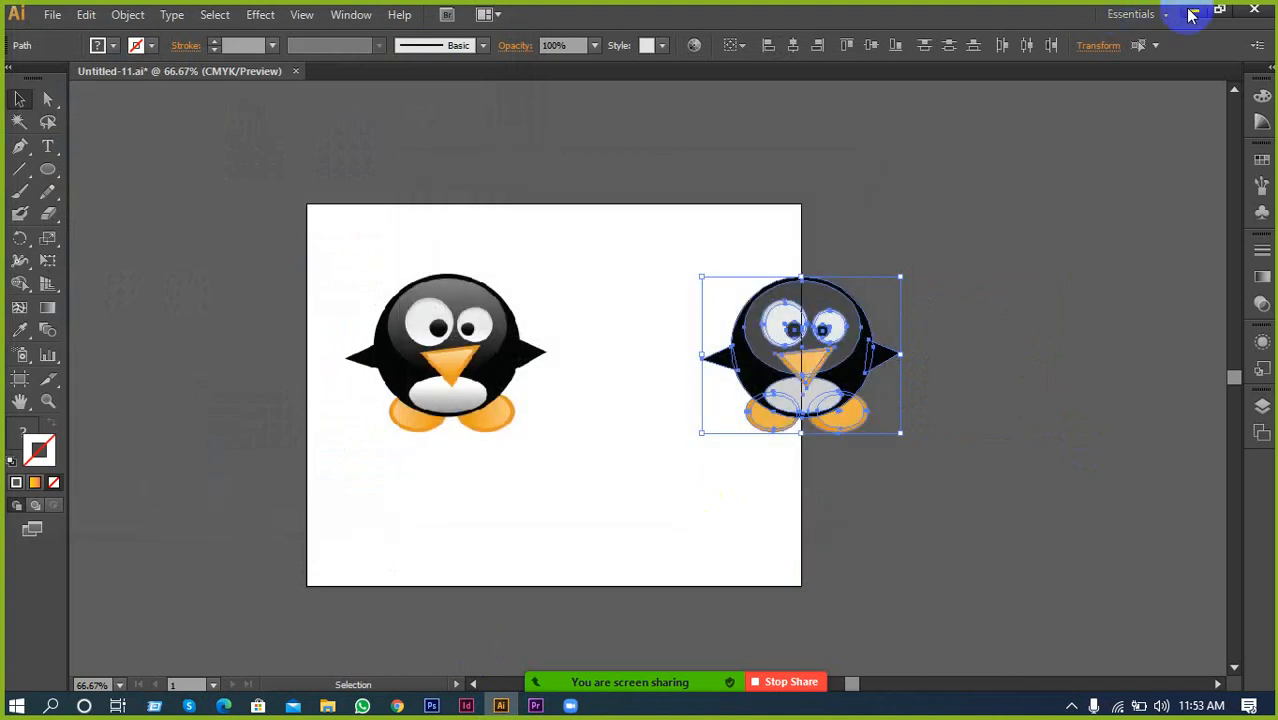
left_click(1192, 14)
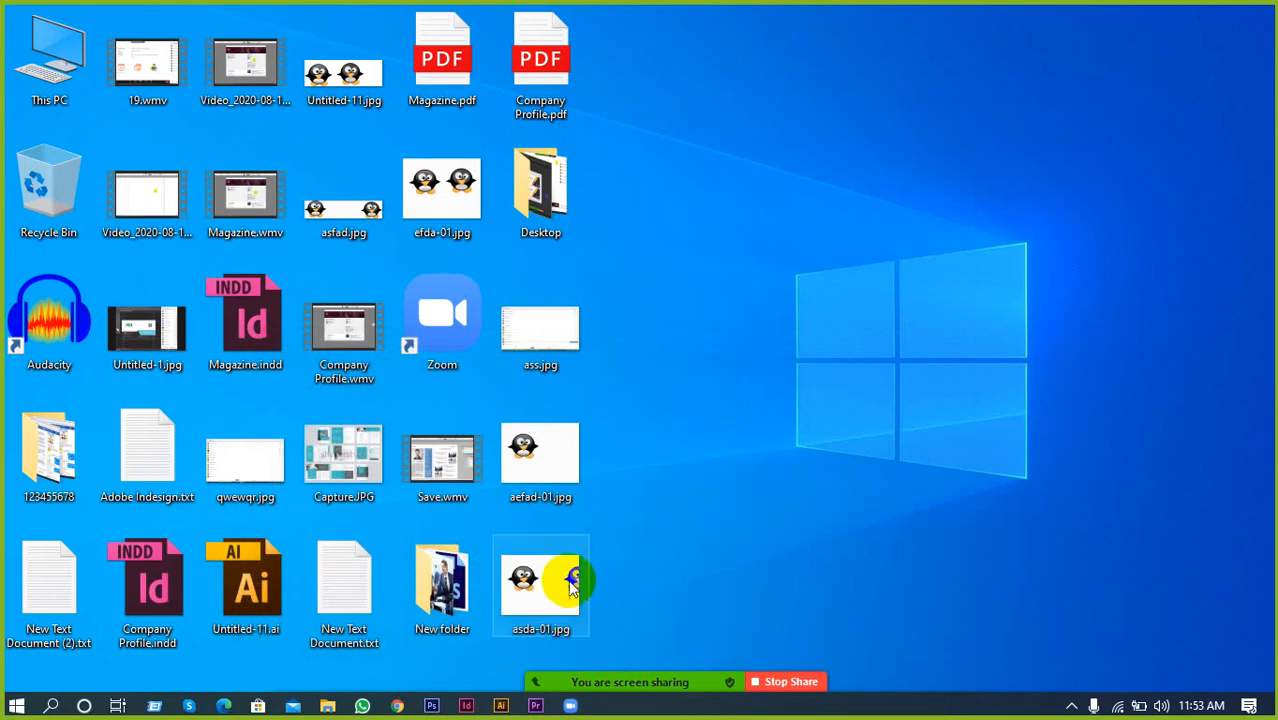
Return to Illustrator and delete the original reference penguin image from the artboard
left_click(491, 706)
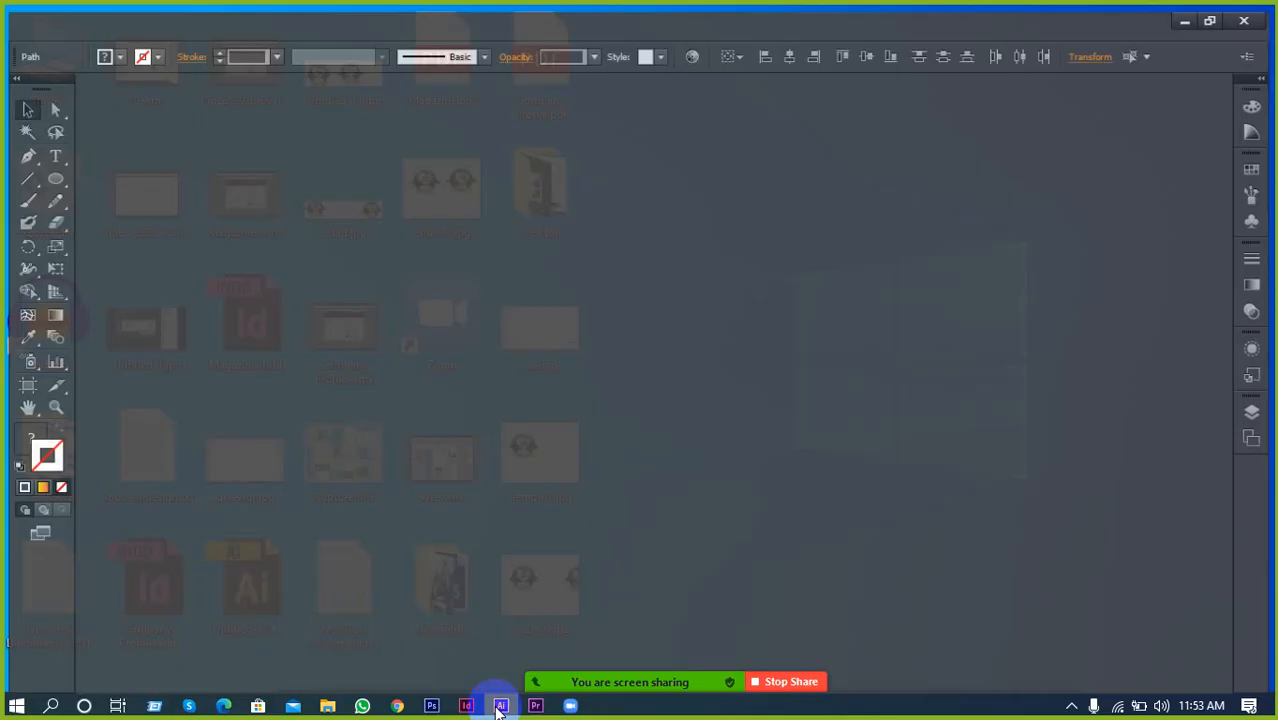
left_click_drag(346, 223, 348, 224)
left_click_drag(499, 205, 602, 272)
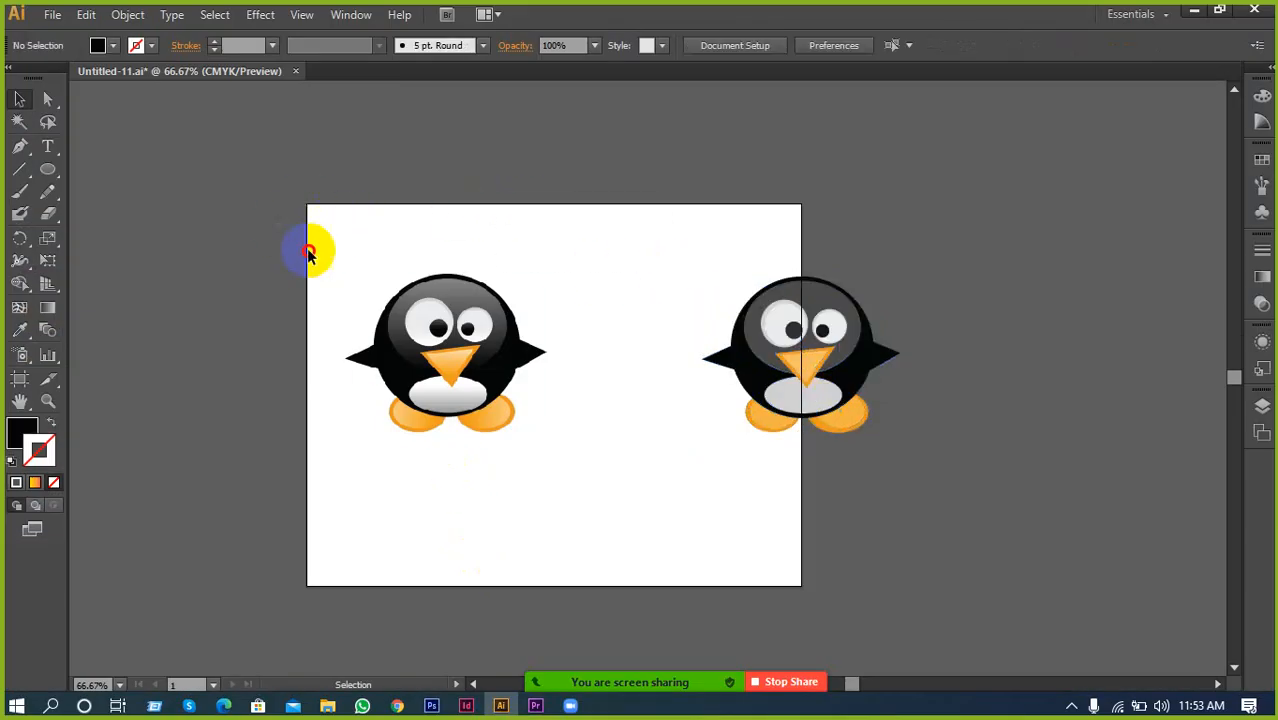
left_click_drag(308, 250, 579, 457)
key("Delete")
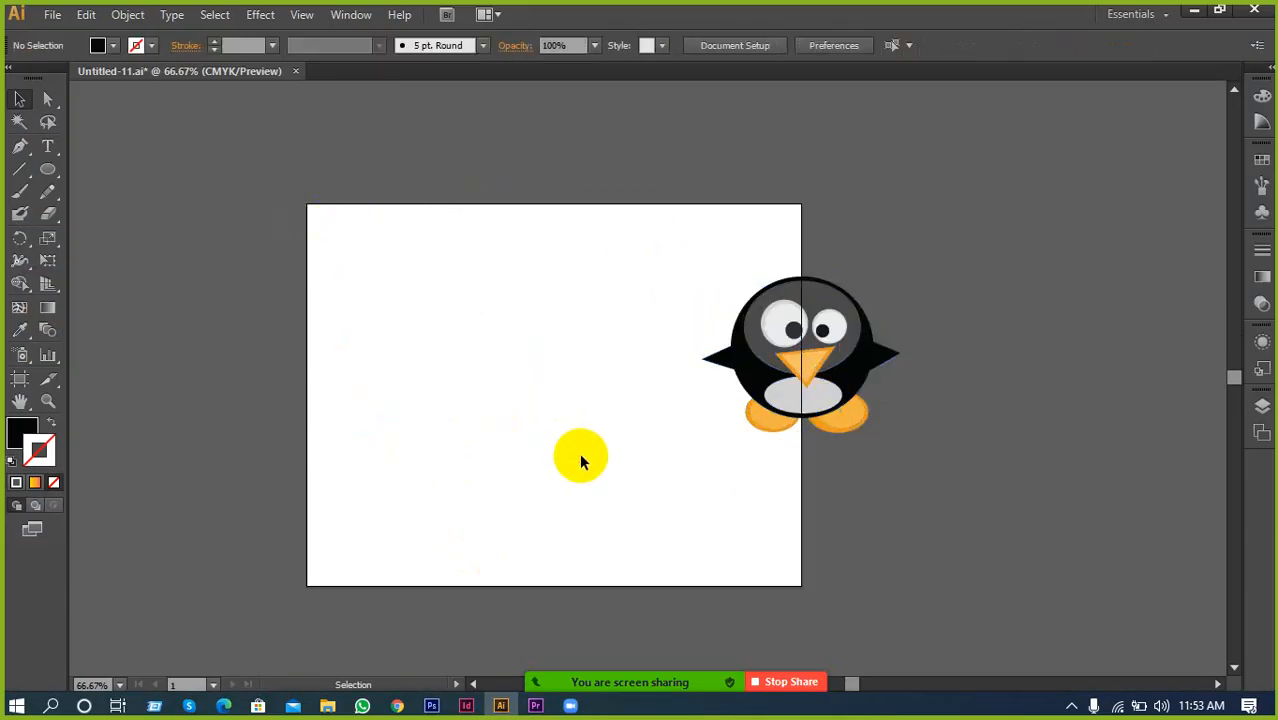
Move the traced penguin fully onto the artboard, enlarge it proportionally, and center it roughly on the page
left_click_drag(620, 291, 872, 478)
left_click_drag(787, 352, 516, 365)
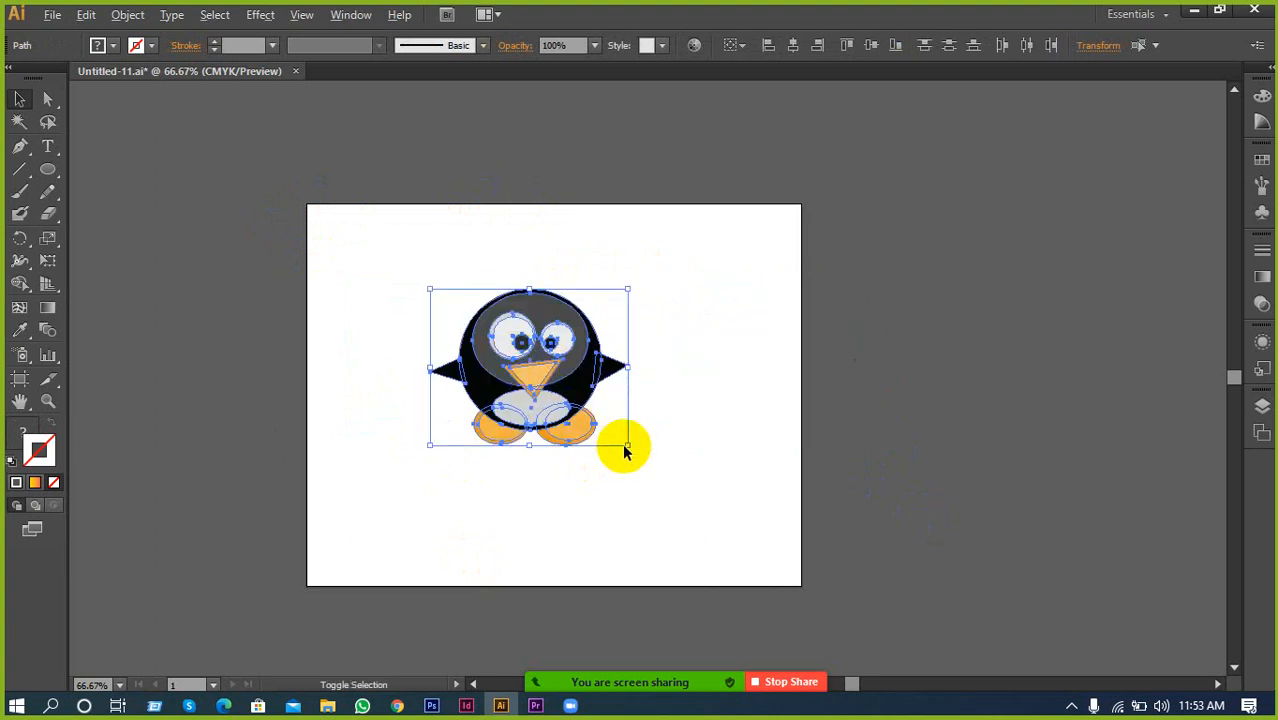
left_click_drag(624, 450, 668, 499)
left_click(668, 499)
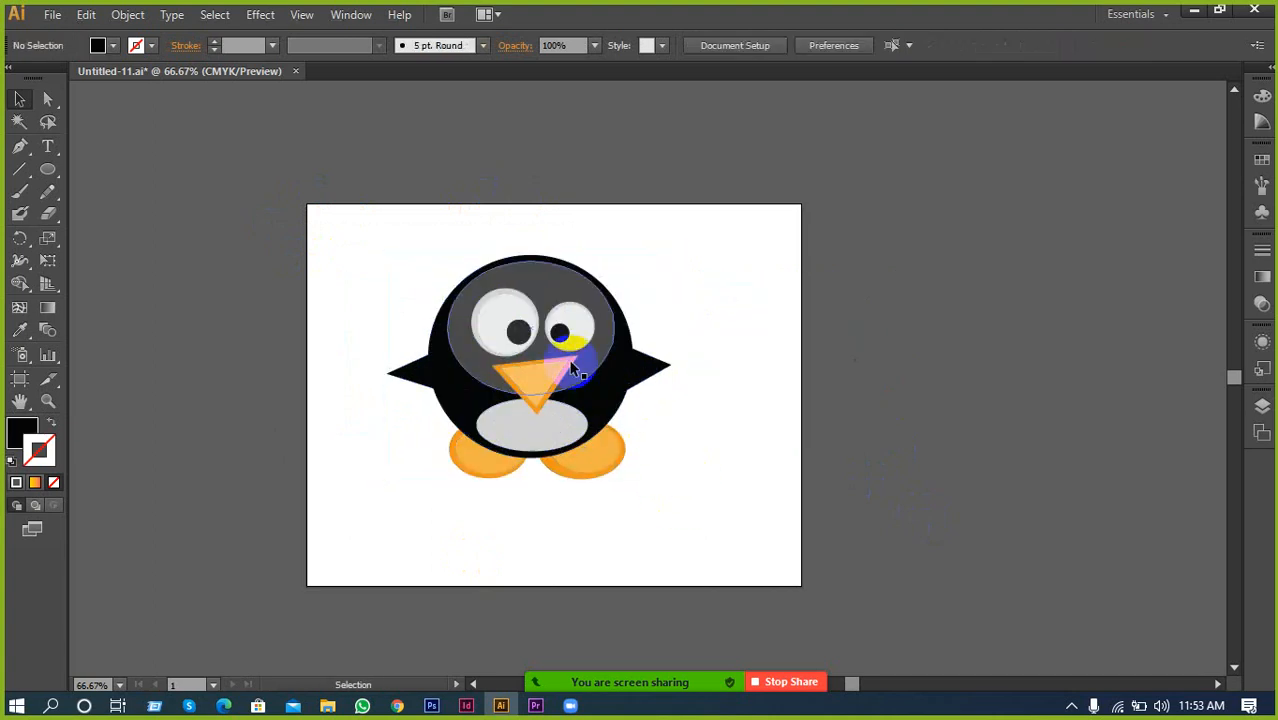
left_click_drag(391, 268, 668, 451)
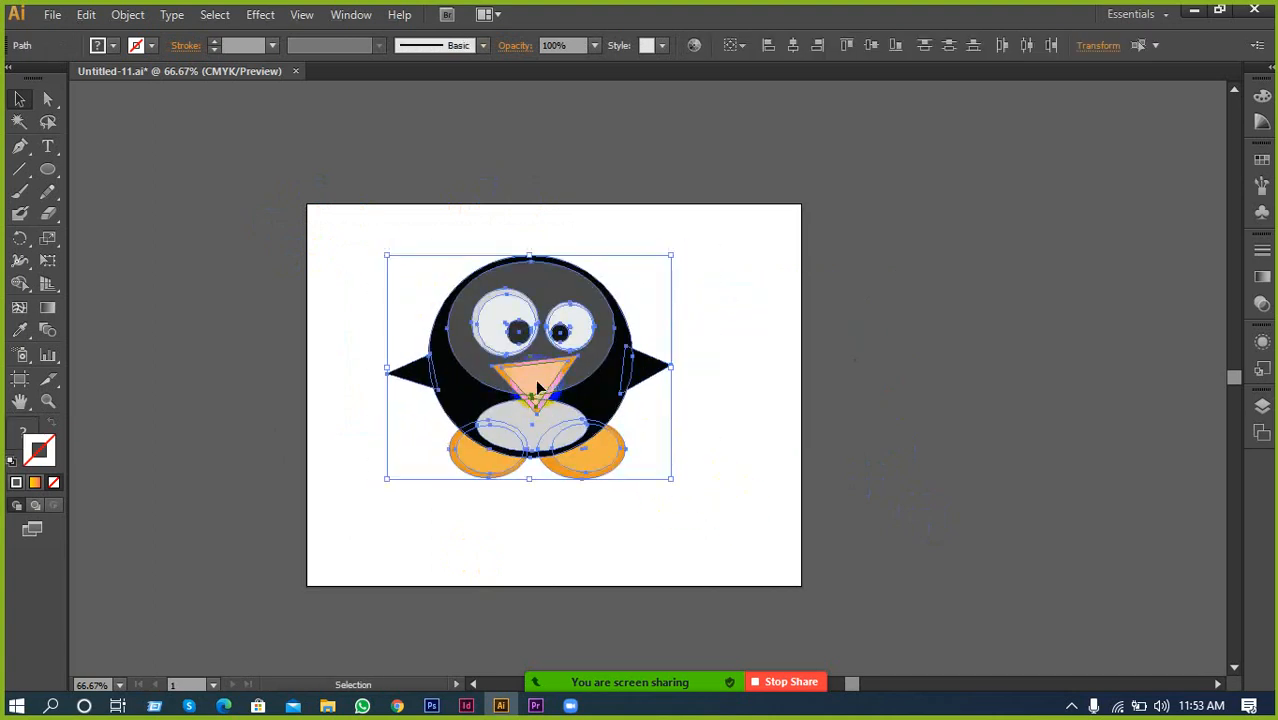
left_click_drag(537, 388, 565, 390)
left_click(540, 528)
Look through the file formats offered for saving the document, such as Illustrator EPS, and cancel without saving
key("ctrl+1")
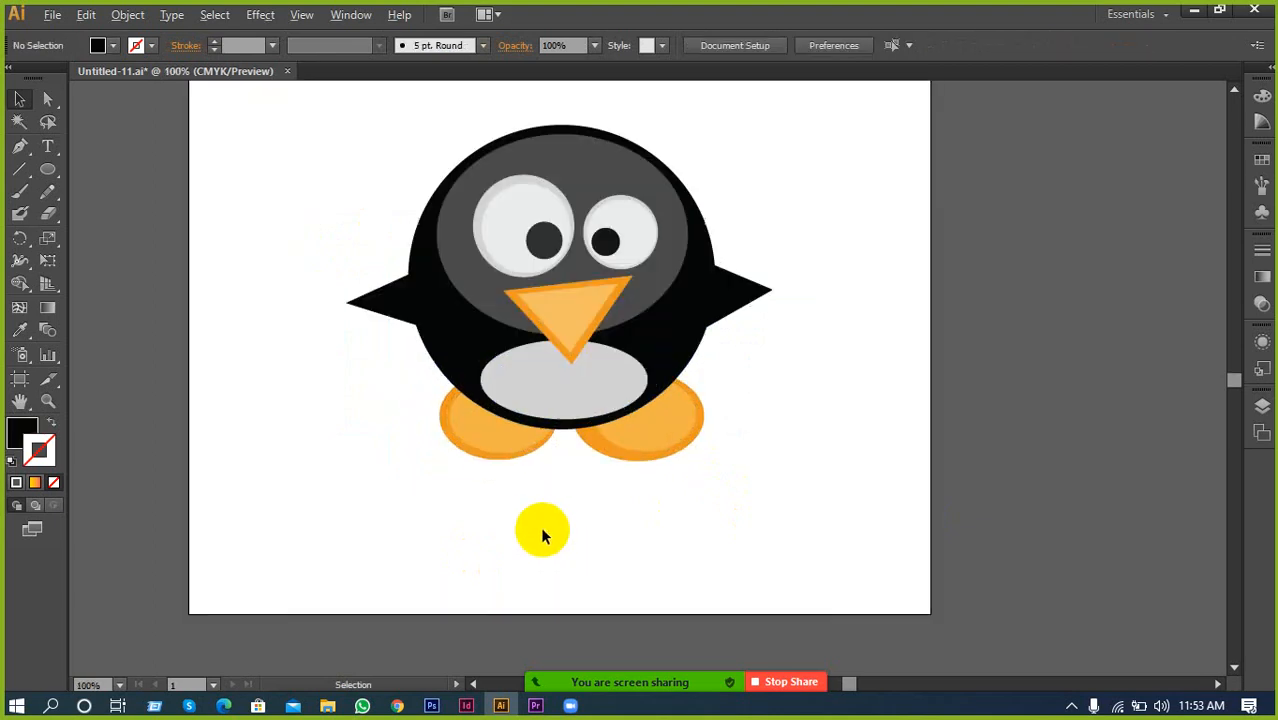
scroll(540, 526, "up", 2)
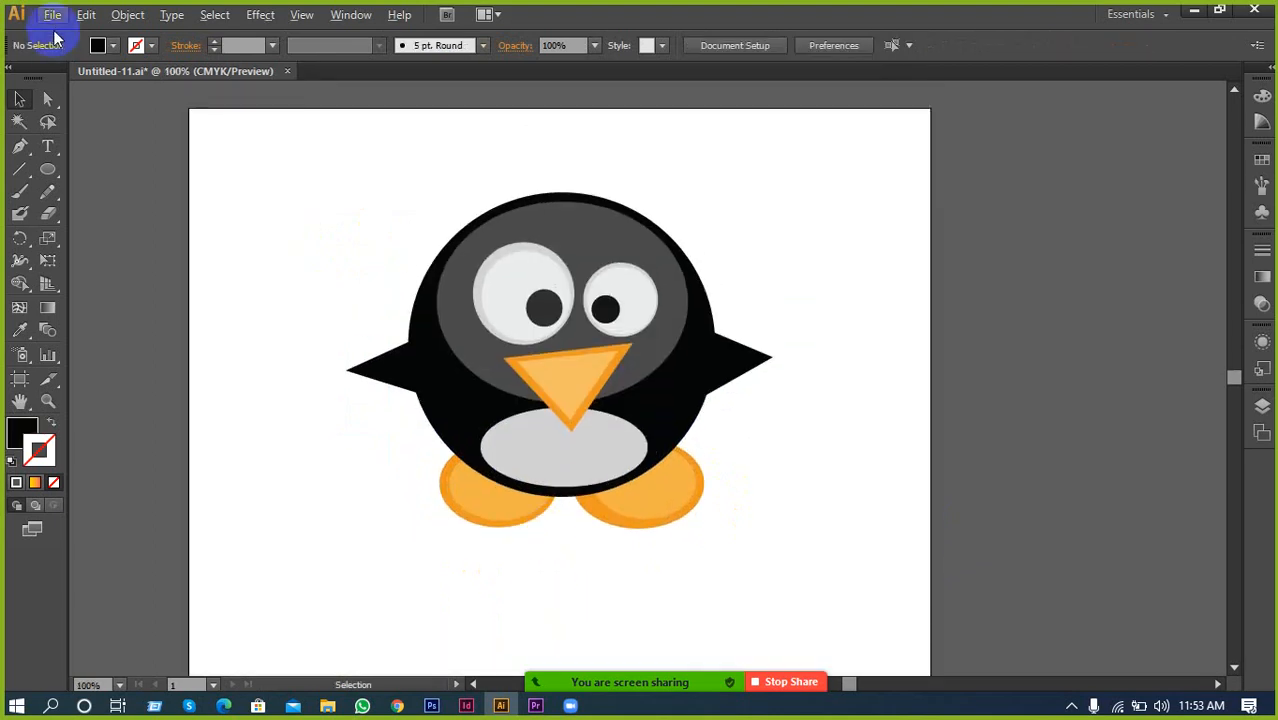
left_click(52, 15)
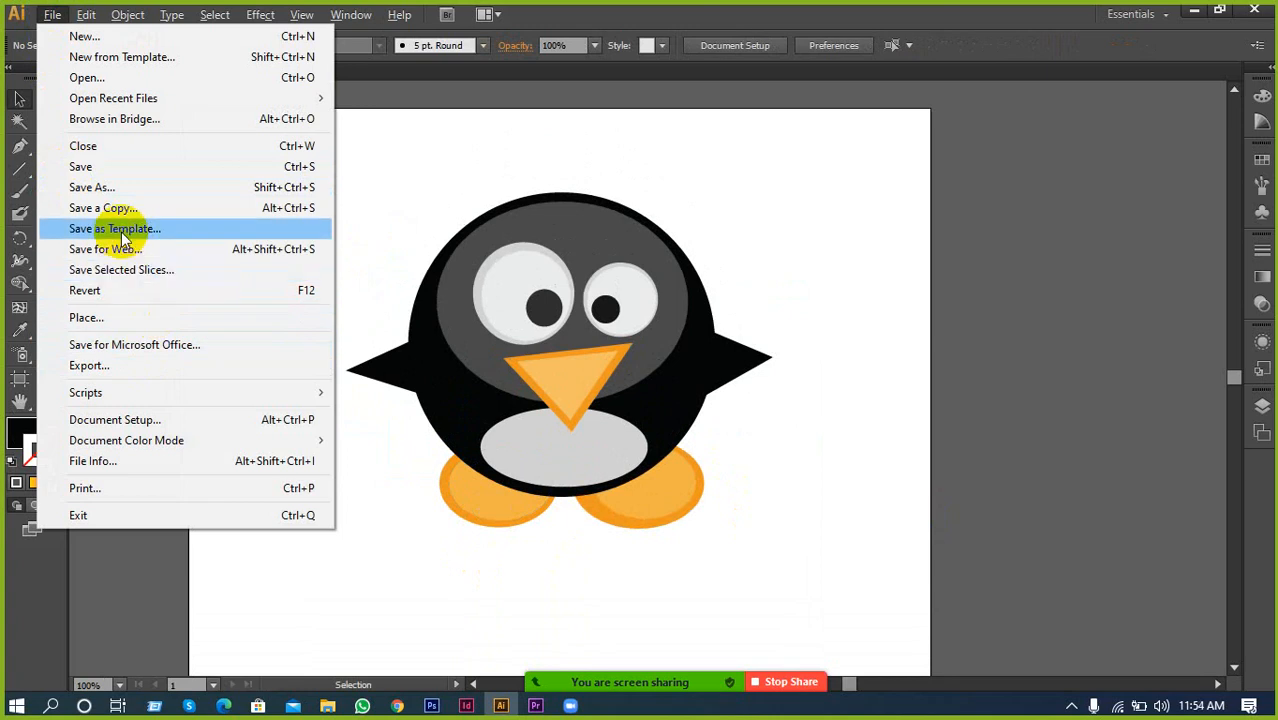
left_click(116, 168)
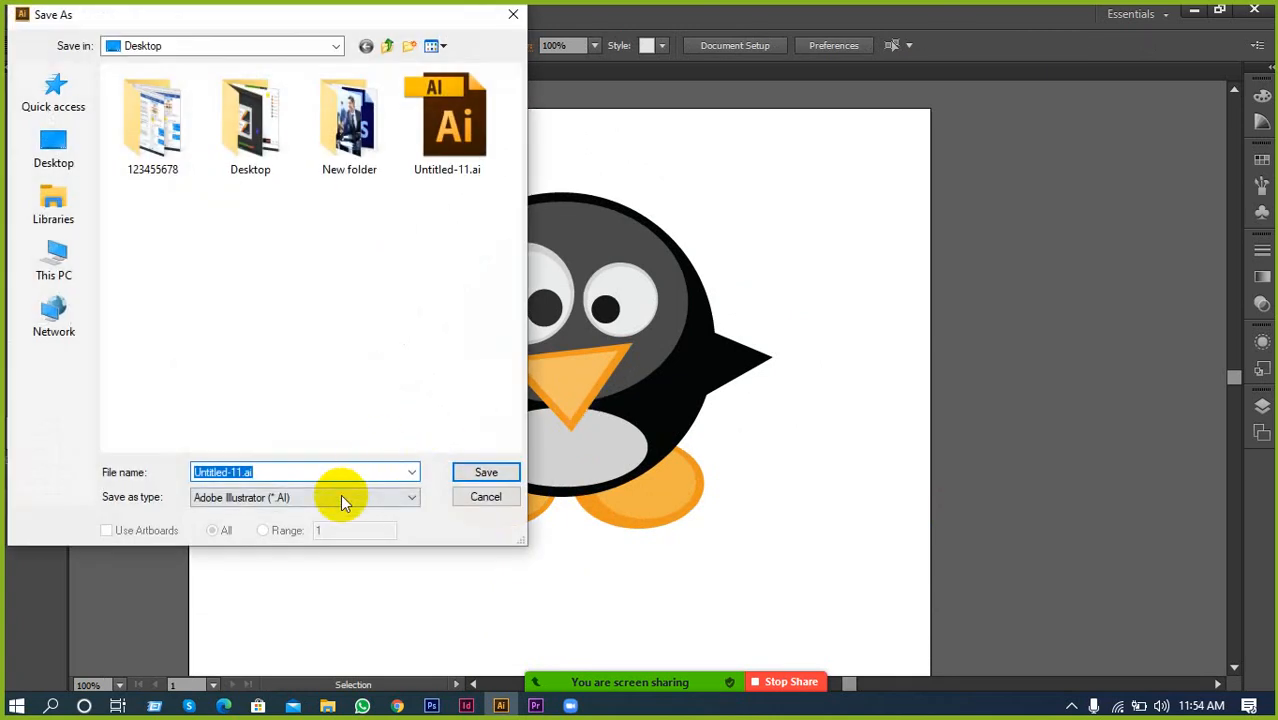
left_click(341, 496)
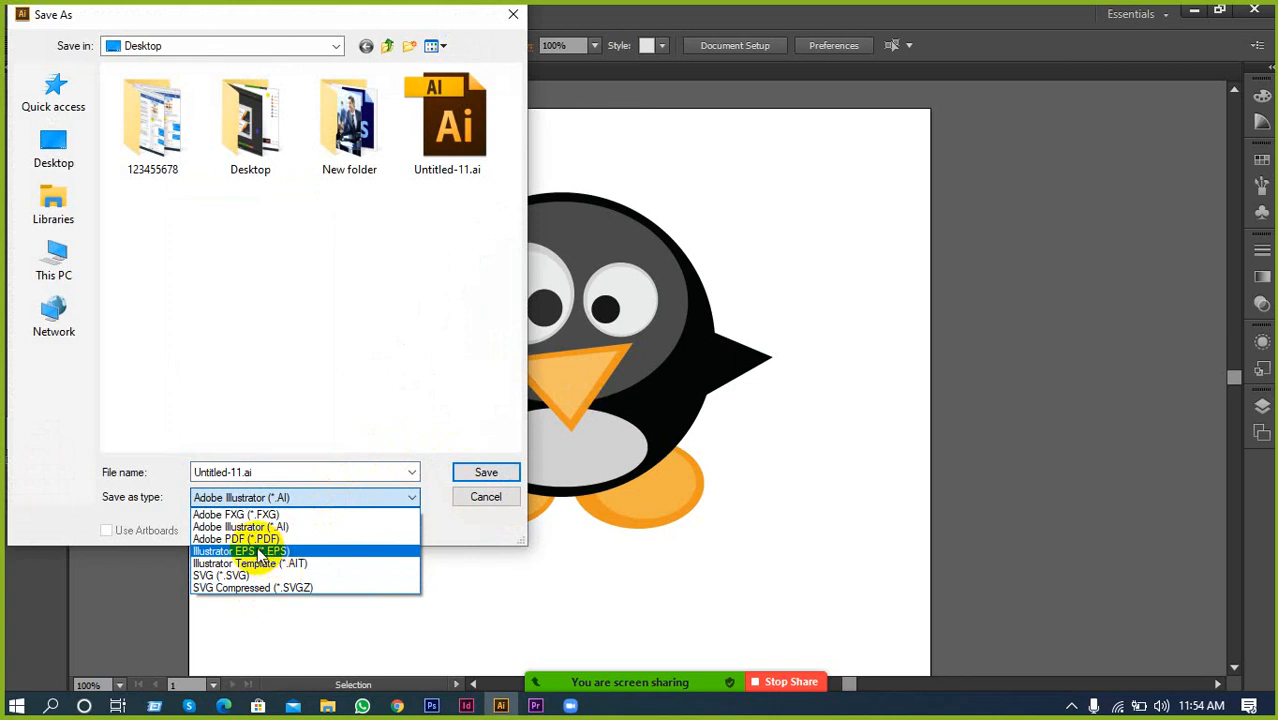
left_click(485, 500)
left_click(481, 497)
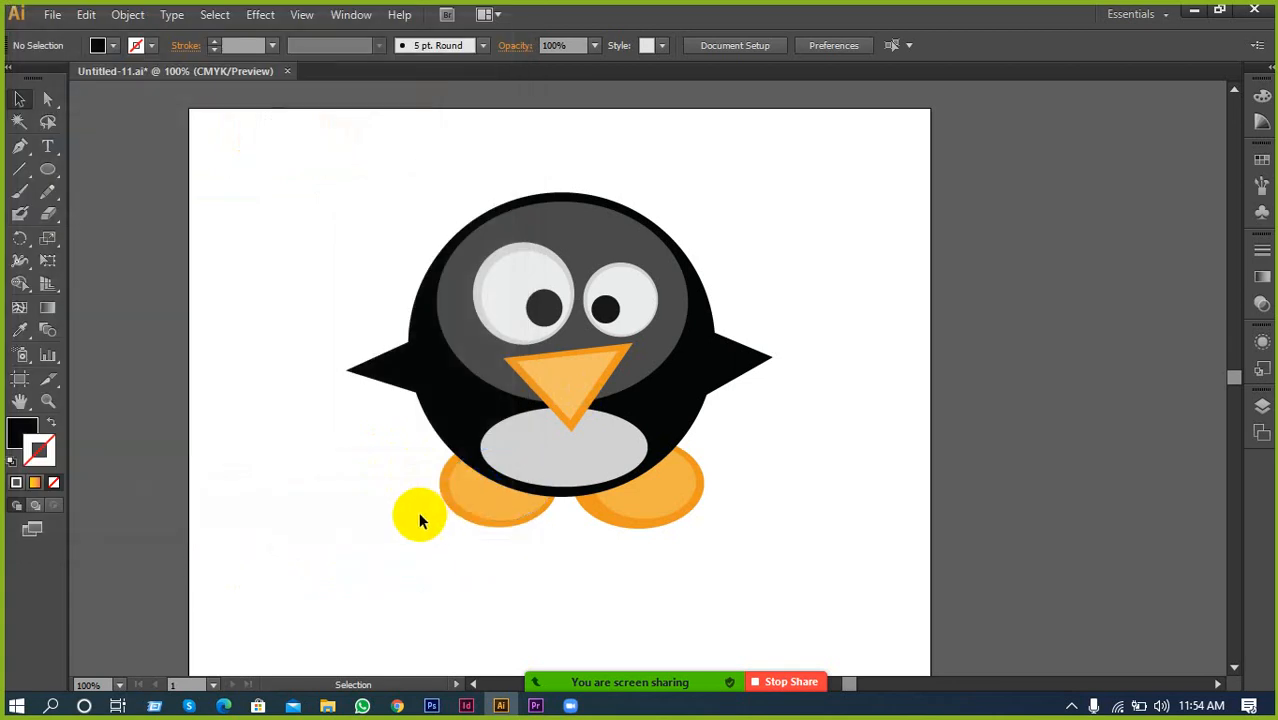
Export the penguin to the Desktop as a JPEG named asdas with Use Artboards on and the RGB color model
left_click_drag(300, 131, 650, 420)
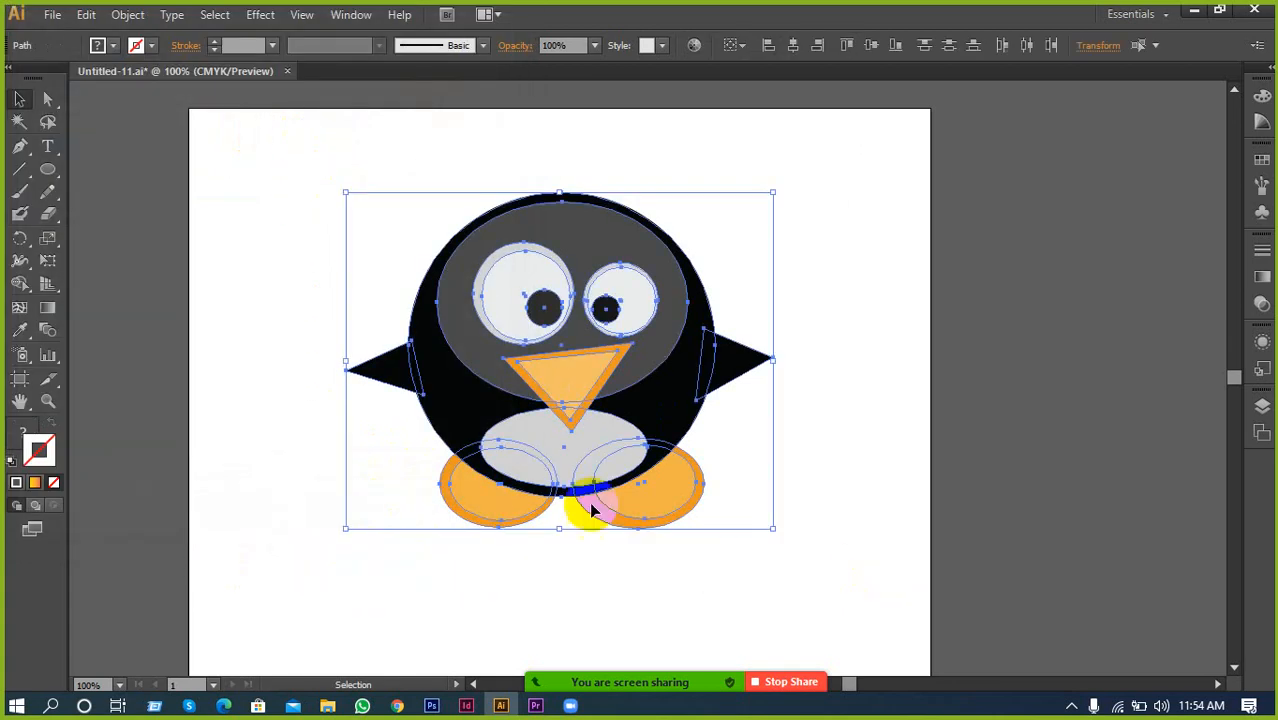
left_click(52, 14)
left_click(82, 365)
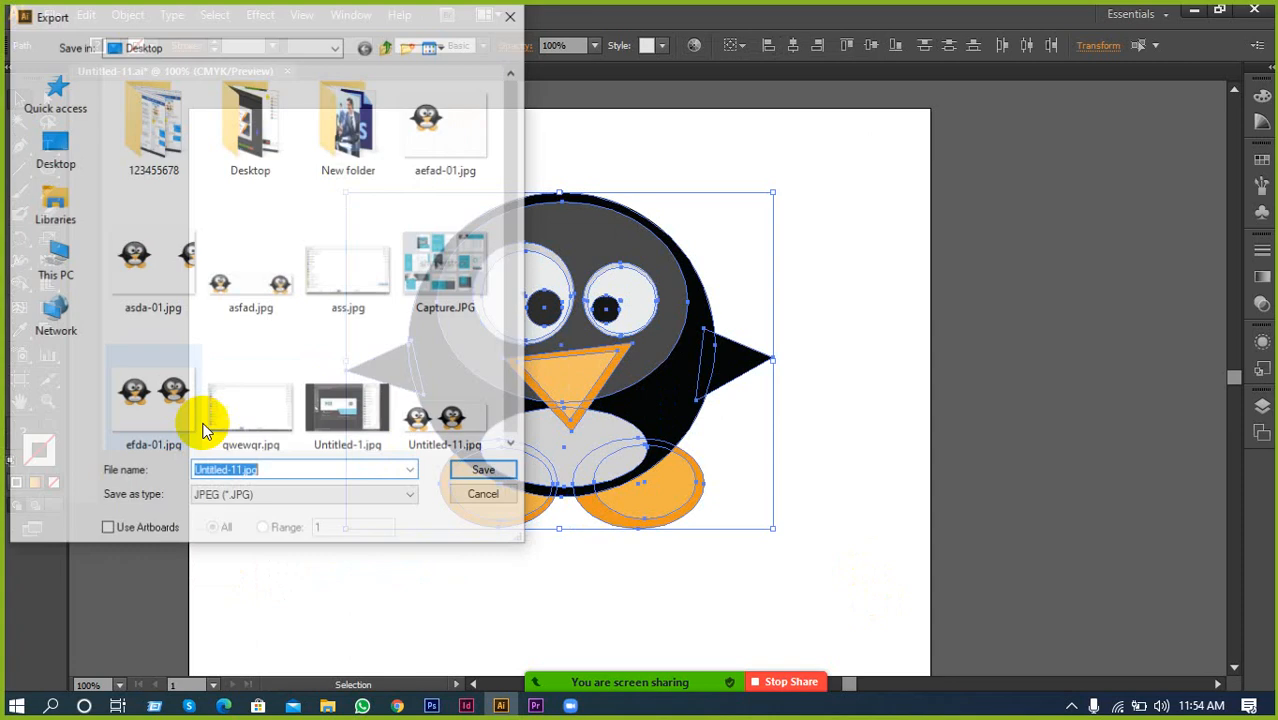
left_click(105, 529)
double_click(215, 472)
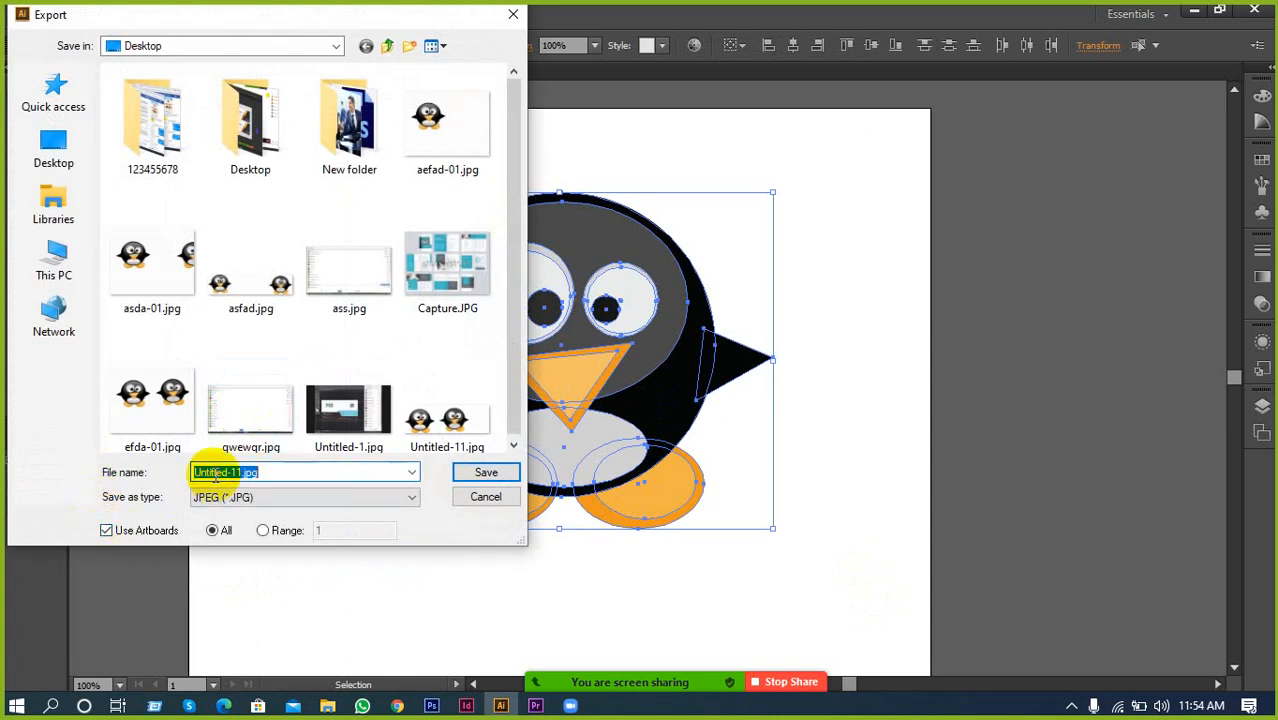
type("asdas")
left_click(485, 470)
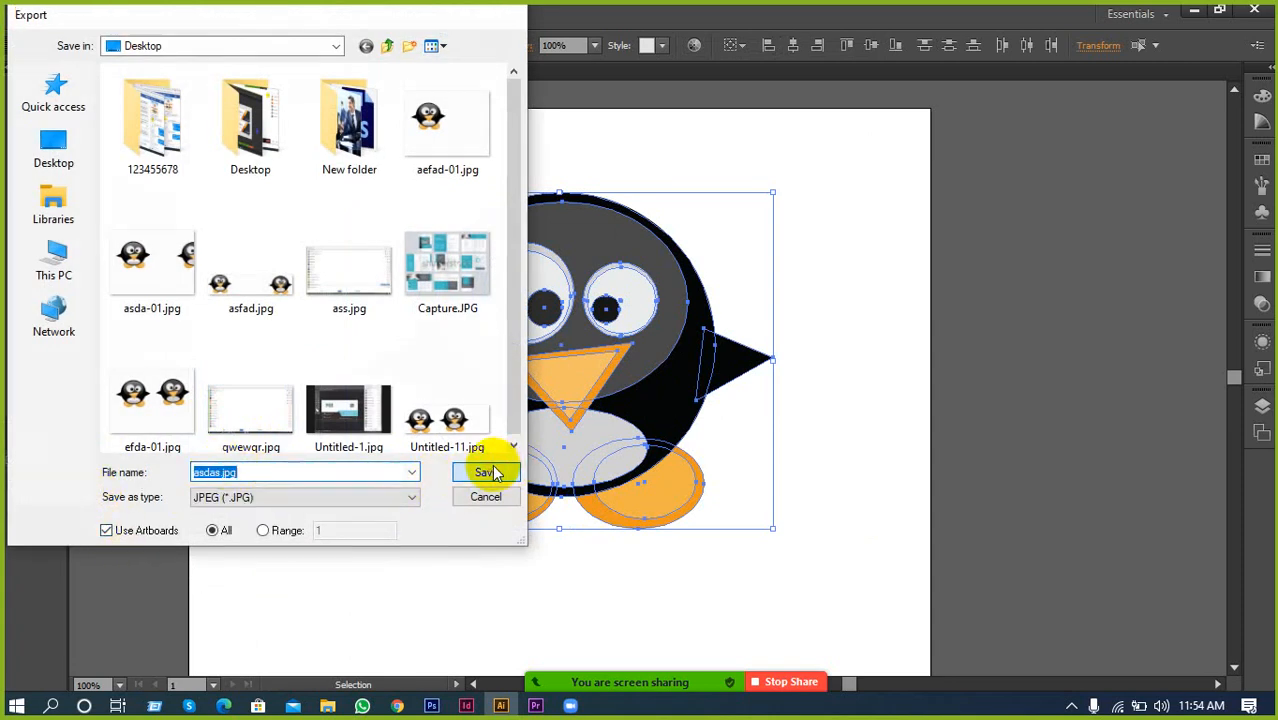
left_click(603, 221)
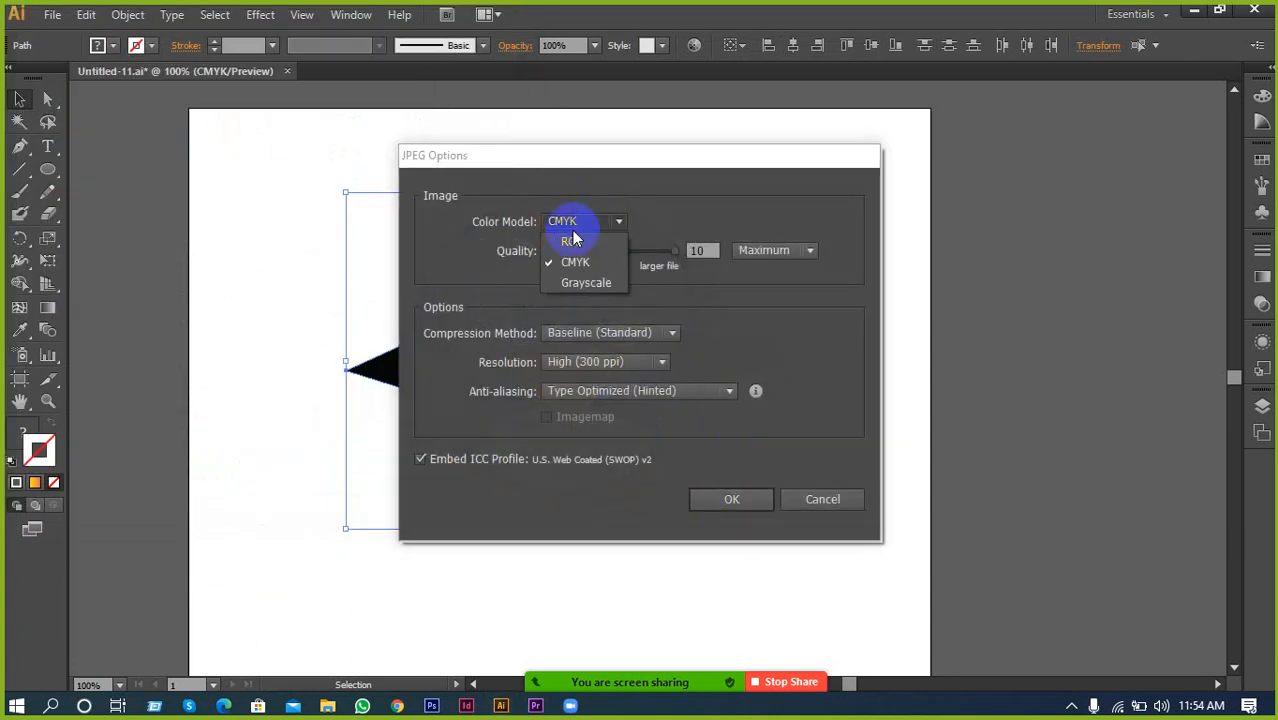
left_click(570, 239)
left_click(731, 499)
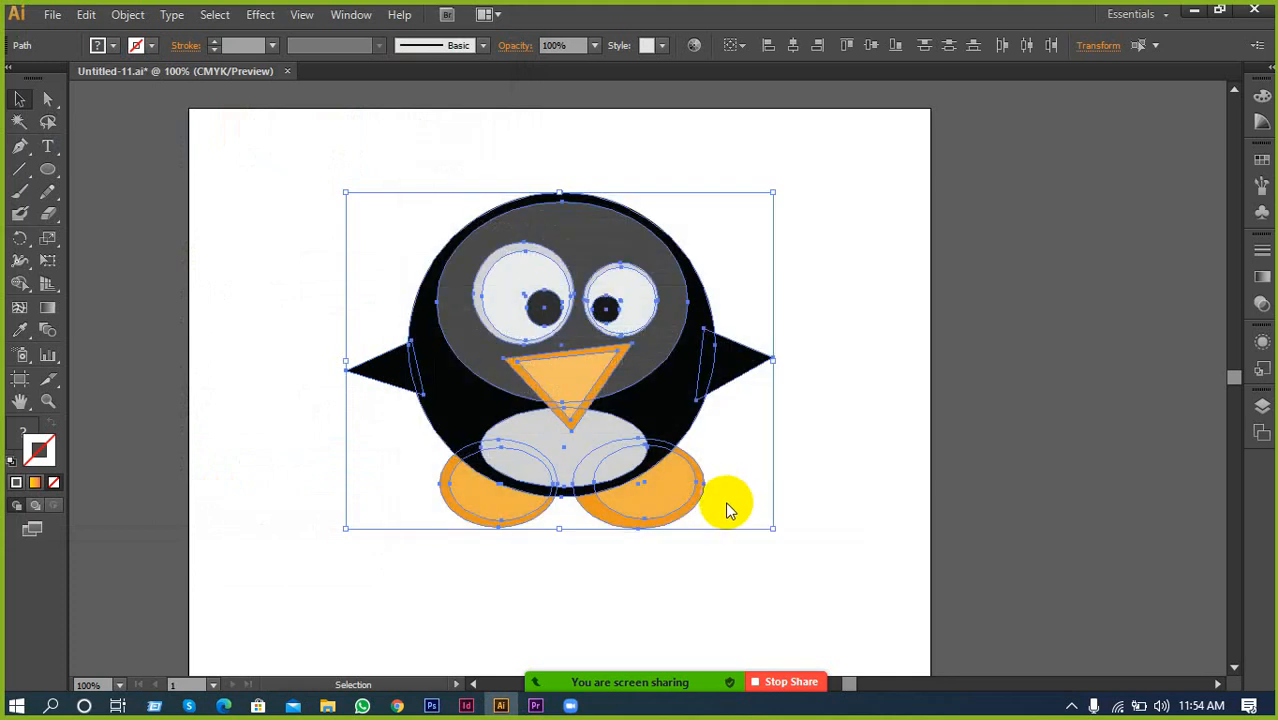
Switch to the Facebook page in Chrome and send the exported asdas-01.jpg from the Desktop to the Ledp Lot 6 chat
left_click(827, 506)
left_click(397, 706)
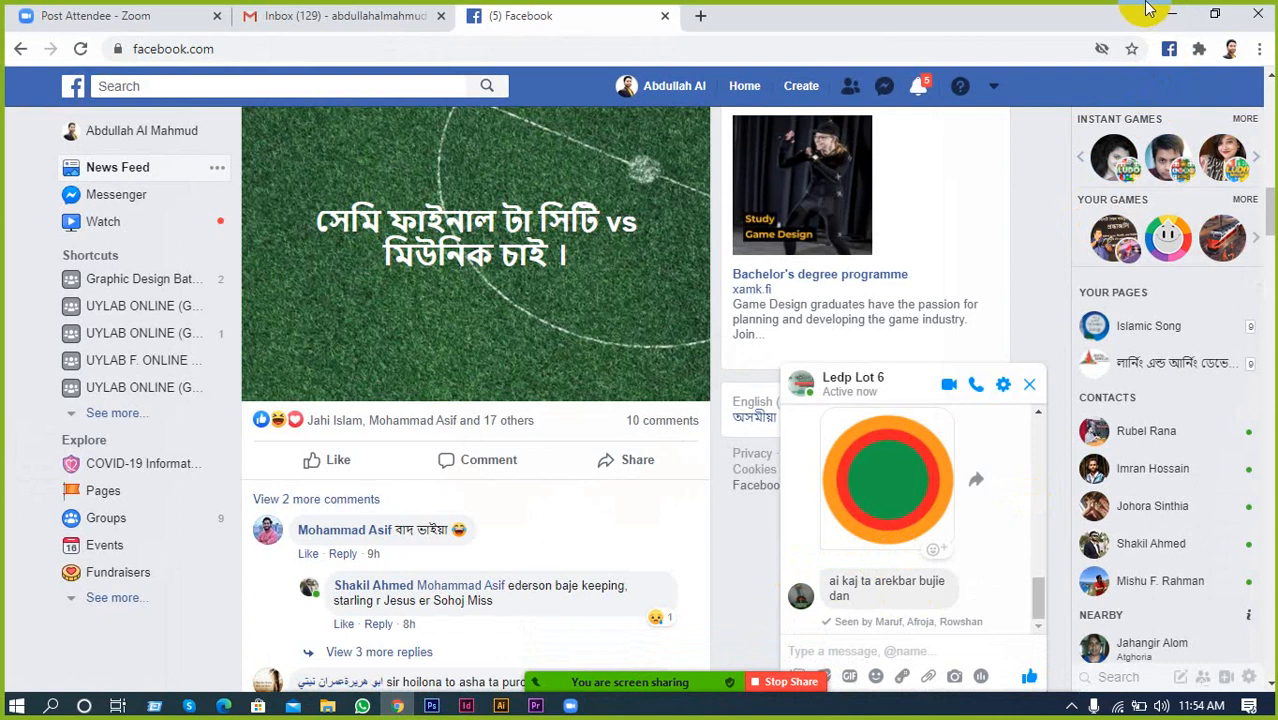
left_click(1172, 13)
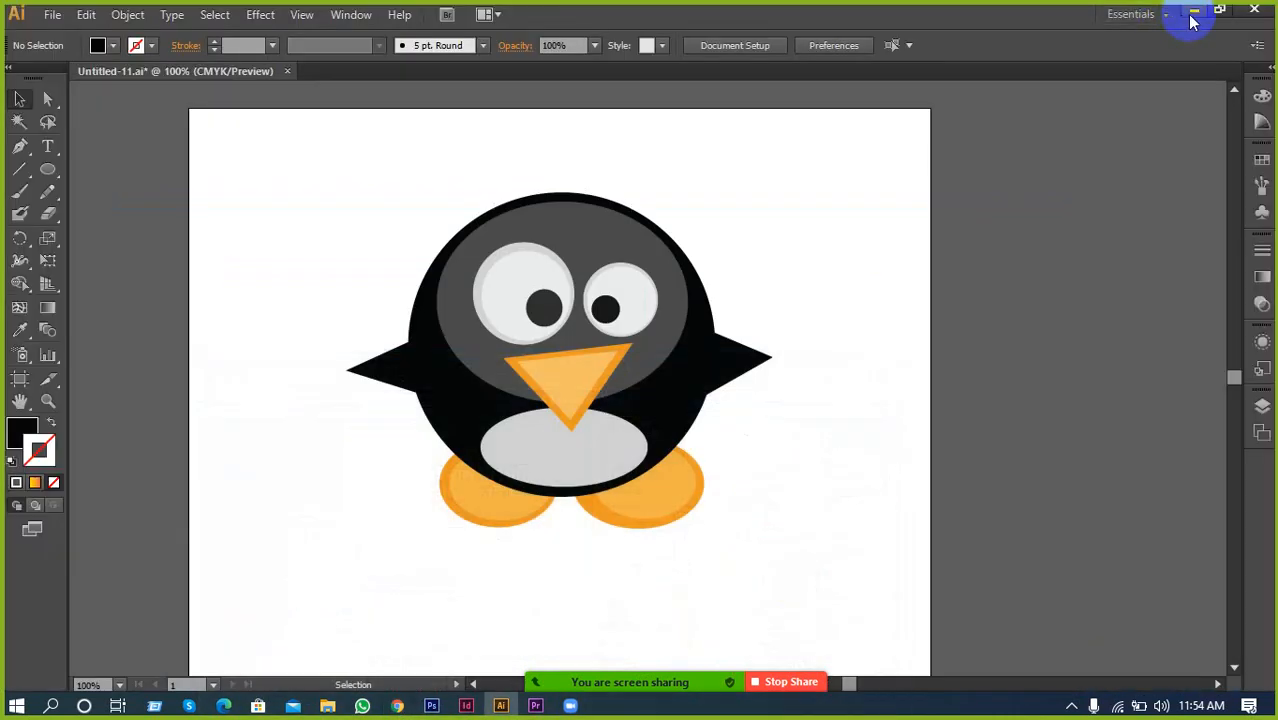
left_click(1193, 12)
left_click_drag(655, 85, 928, 614)
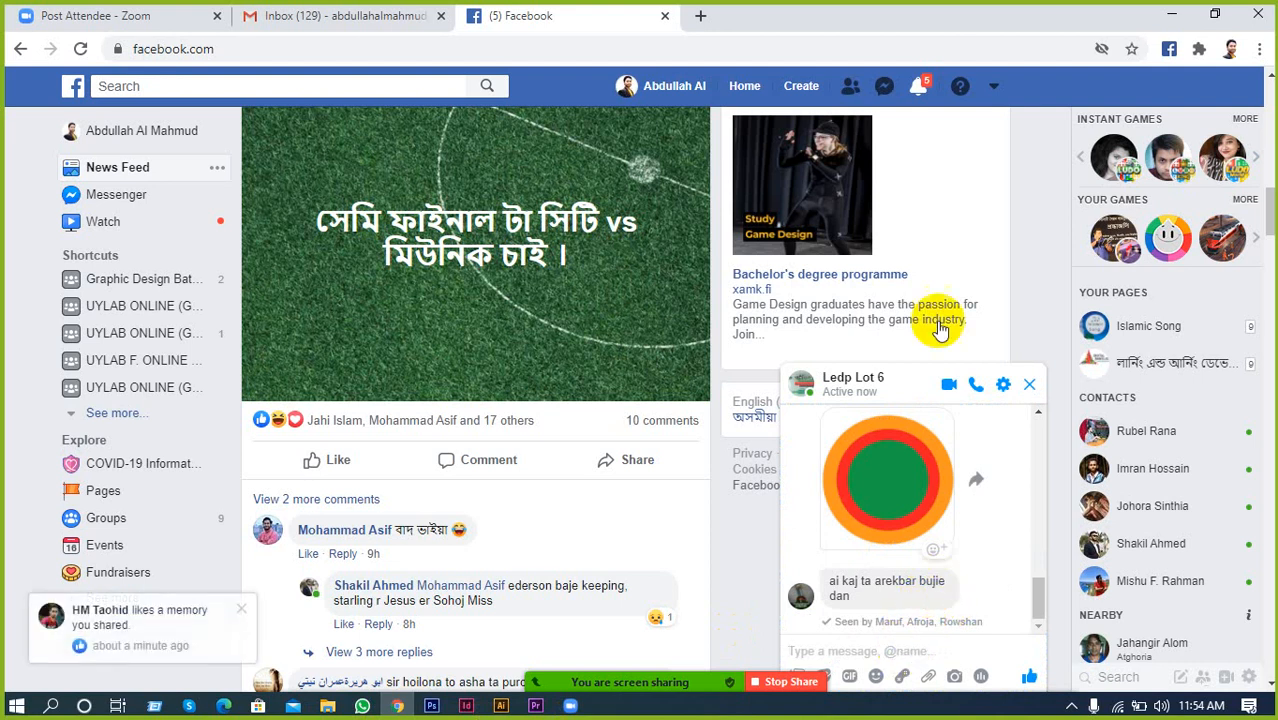
left_click(1172, 14)
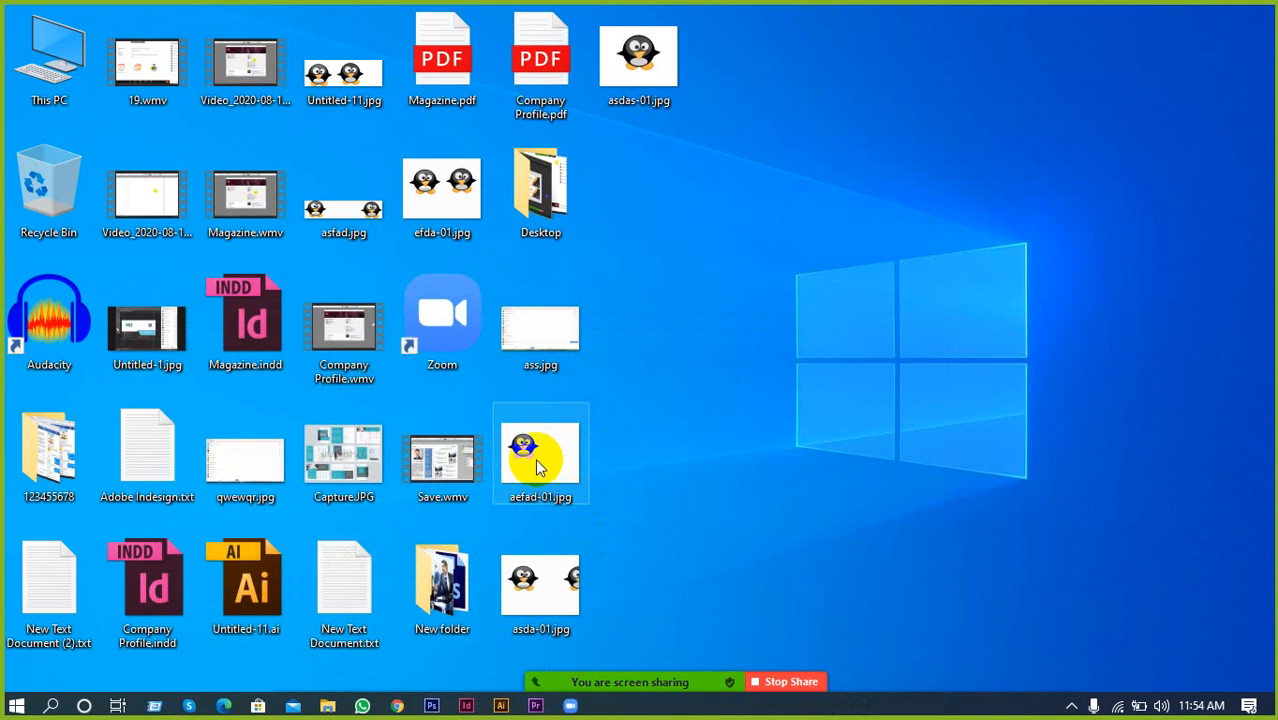
left_click_drag(638, 62, 950, 602)
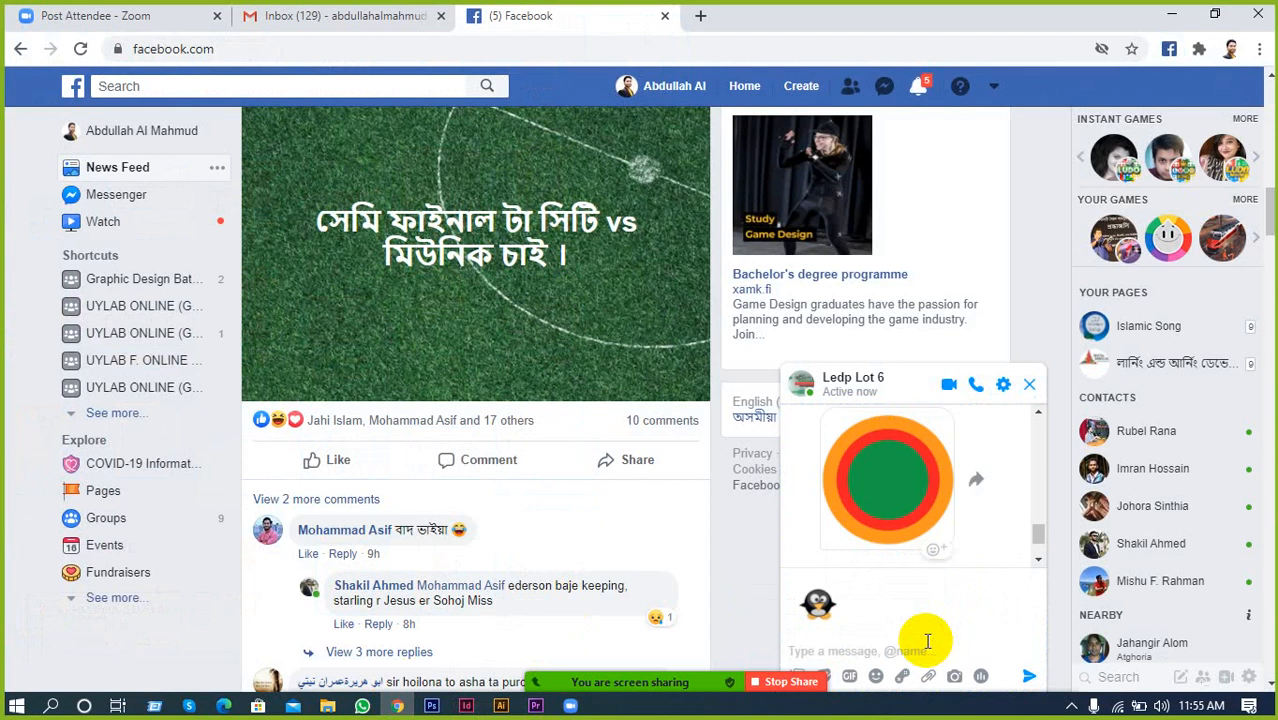
key("Return")
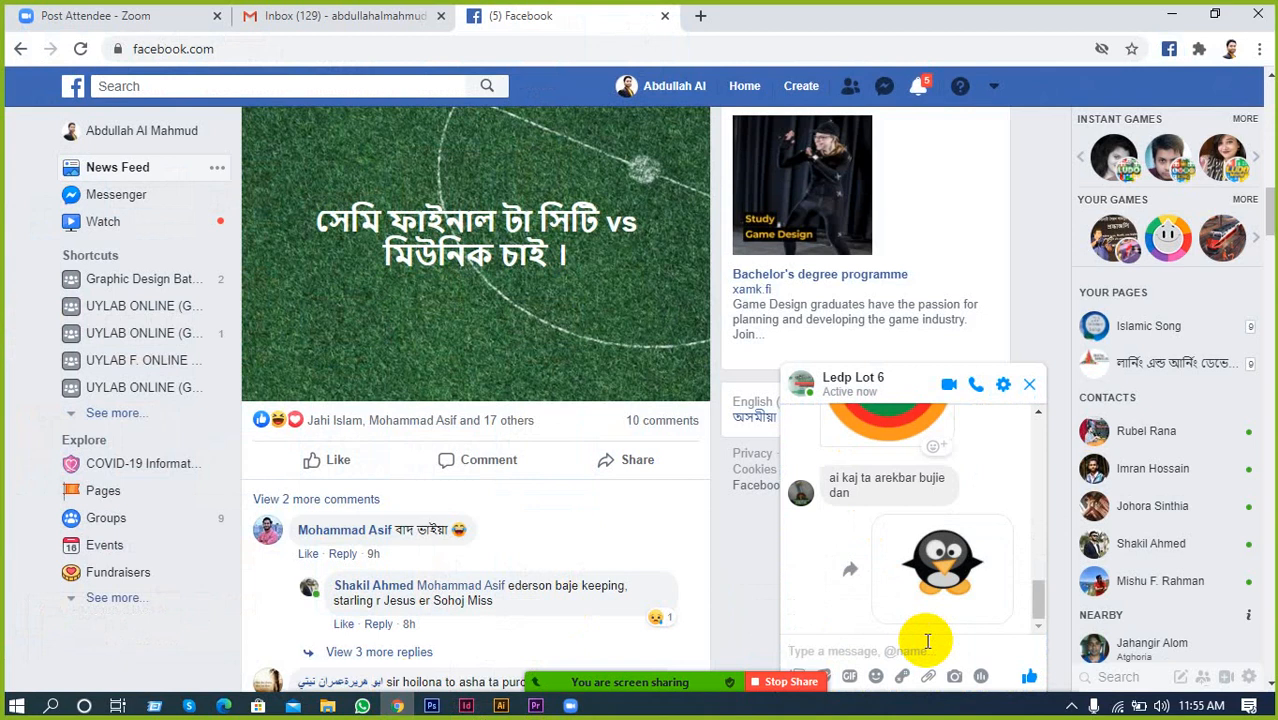
Maximize the browser again, stop the Zoom screen share, and choose a screen-sharing option for the meeting
double_click(1145, 12)
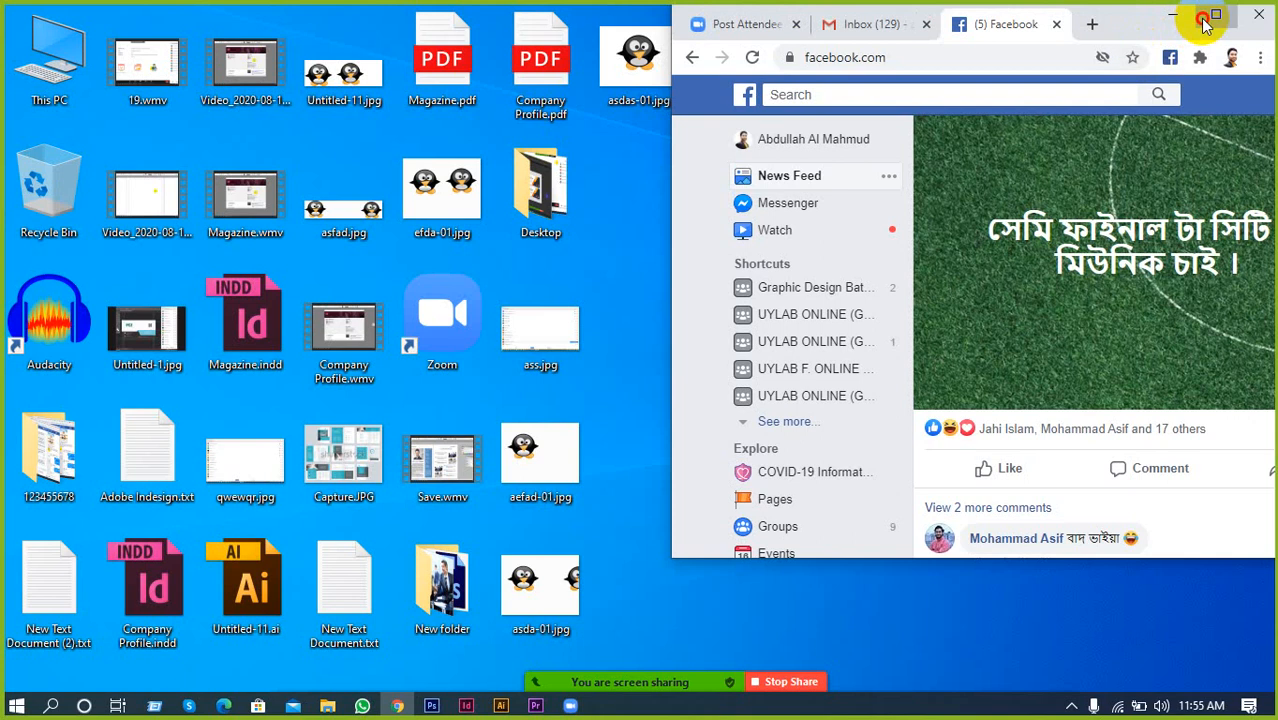
left_click(1216, 14)
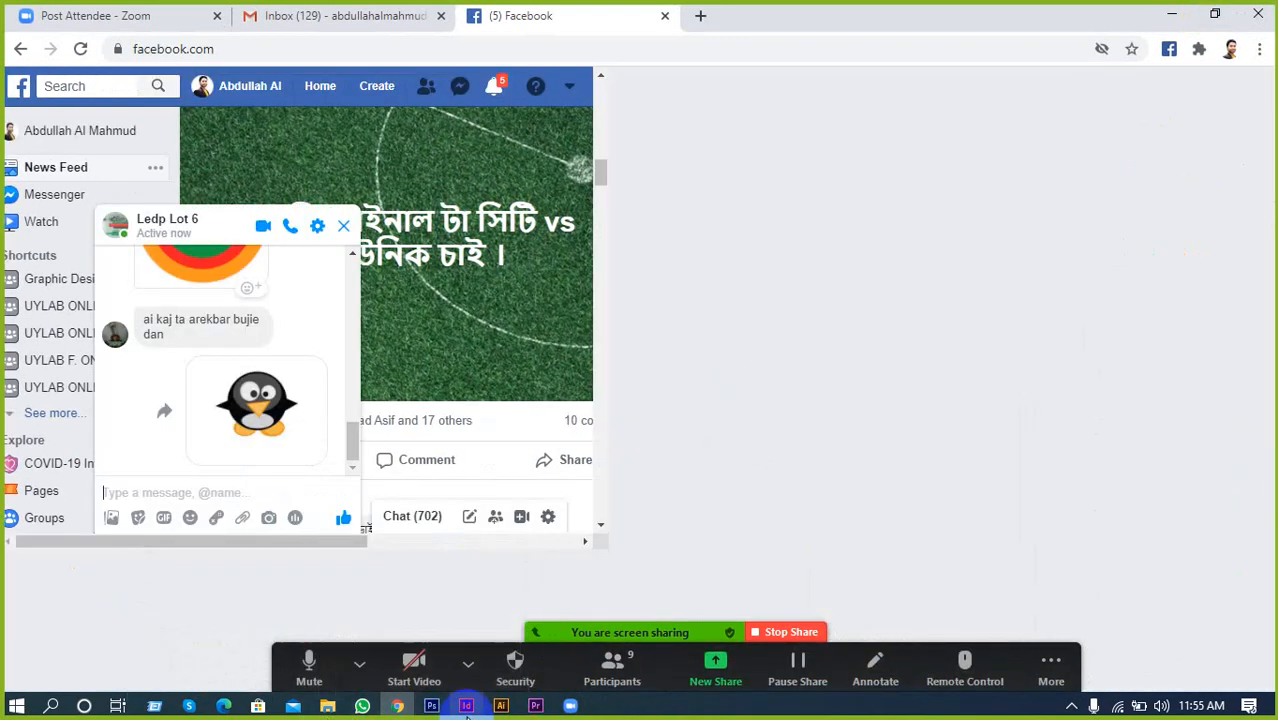
mouse_move(503, 707)
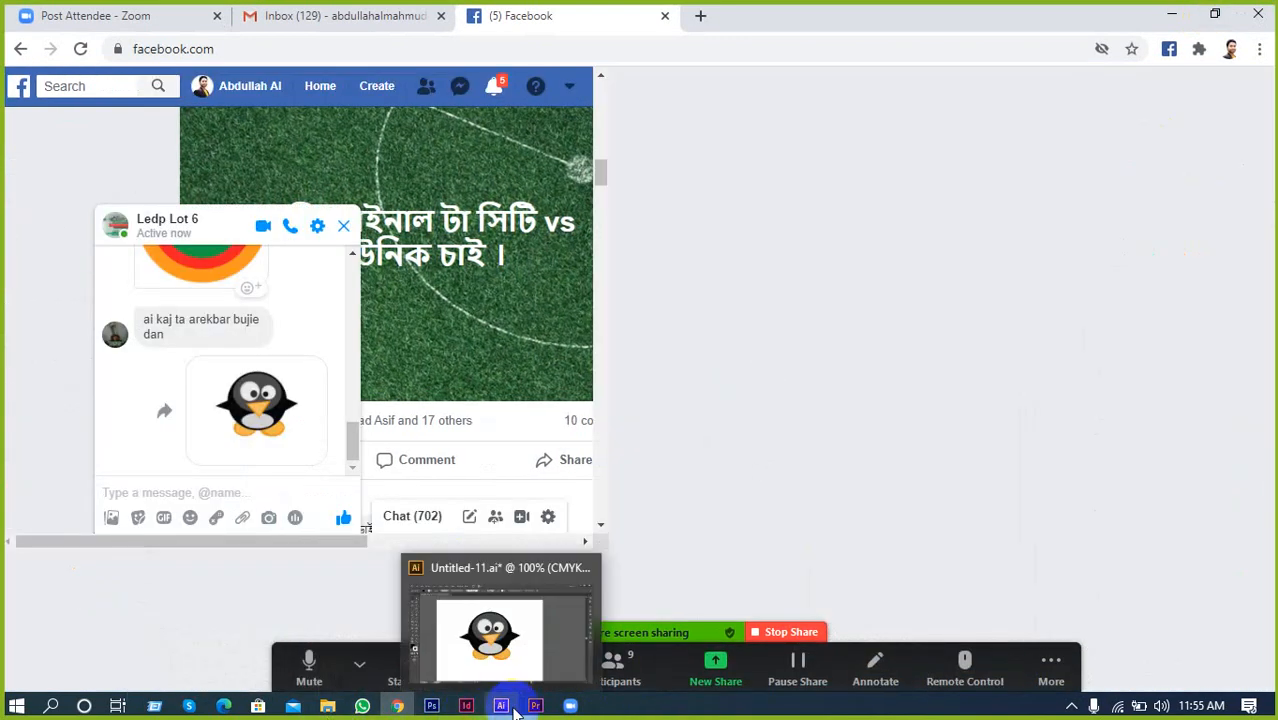
left_click(779, 634)
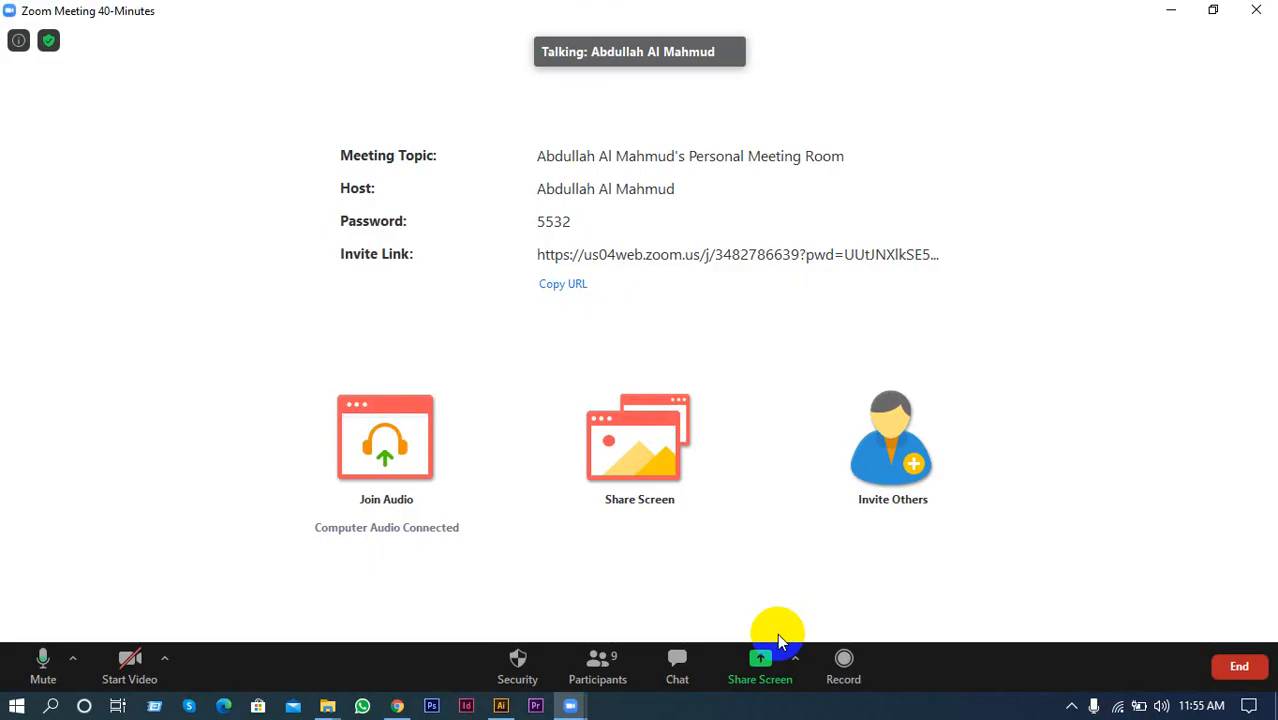
left_click(628, 673)
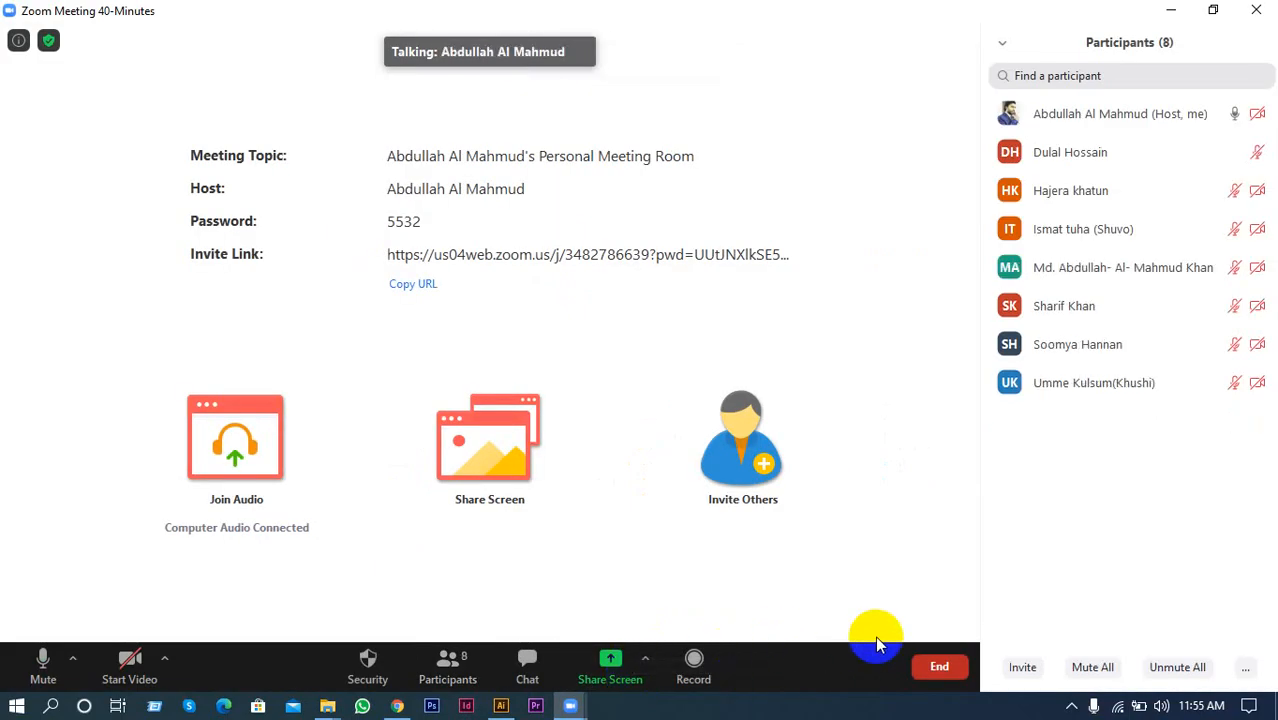
left_click(646, 658)
left_click(655, 582)
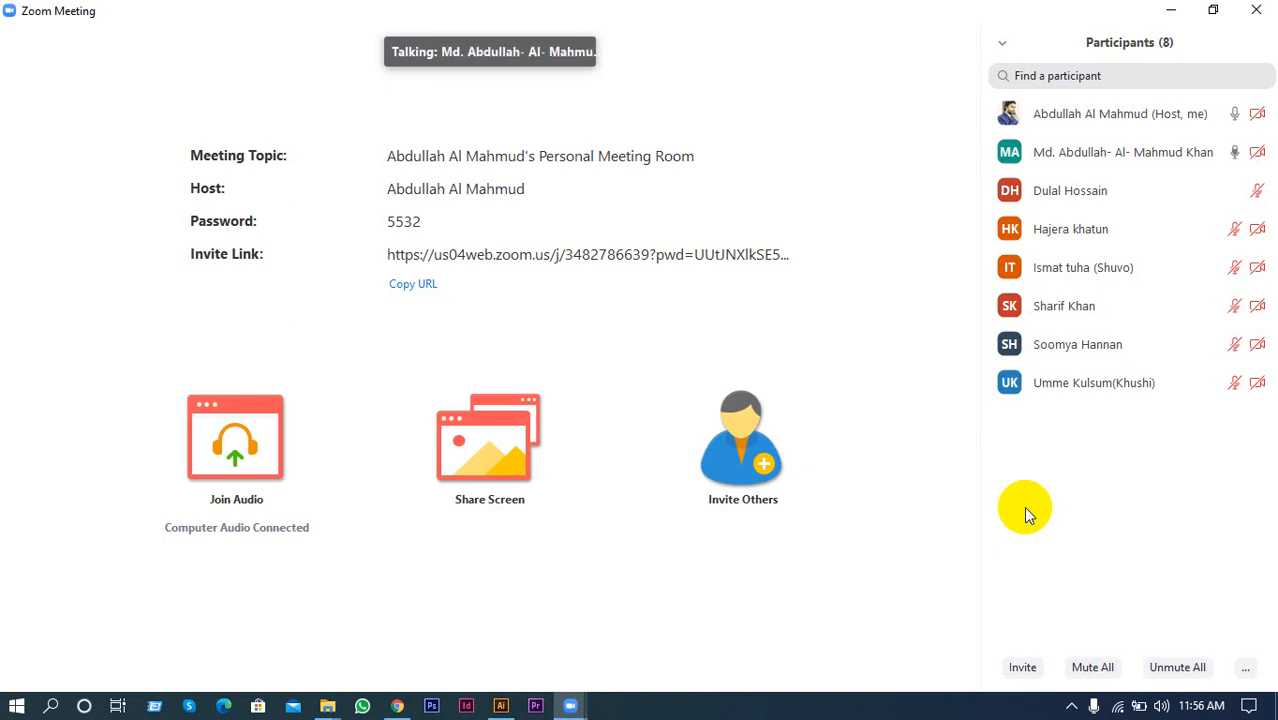
Switch to Illustrator, draw a trial black-filled ellipse beside the penguin's head, and delete it
left_click(501, 705)
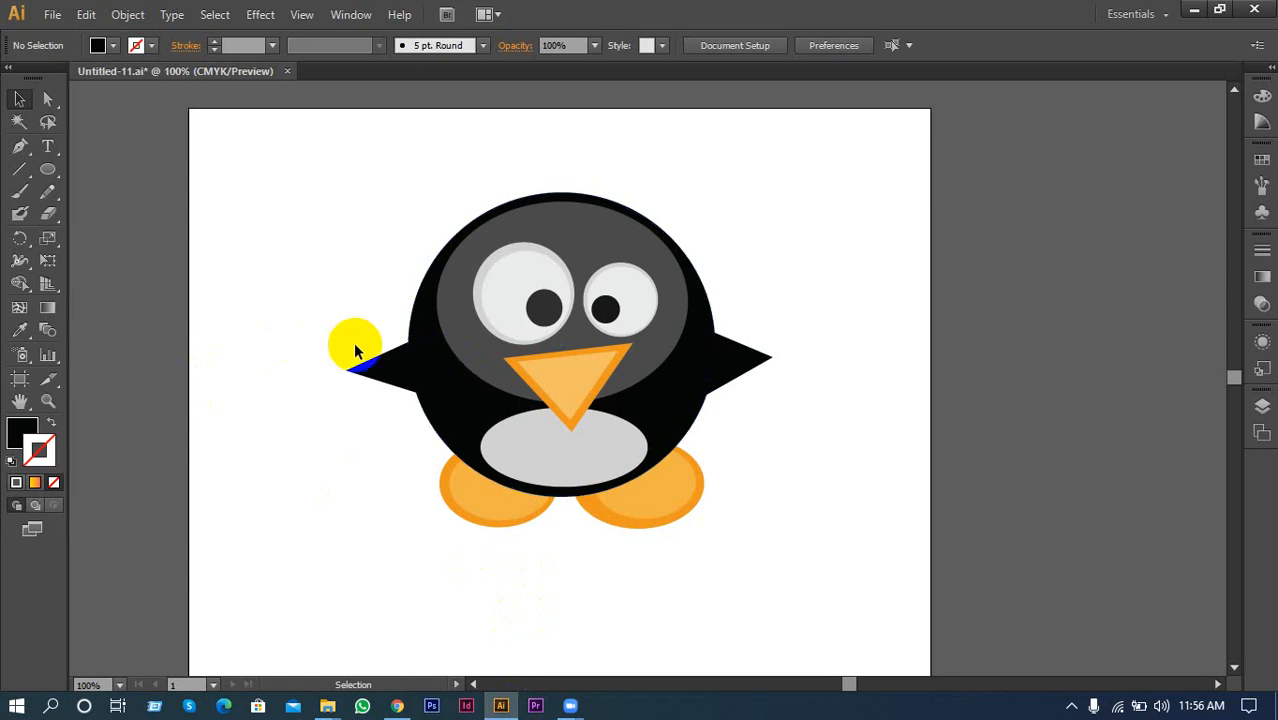
left_click_drag(244, 174, 387, 285)
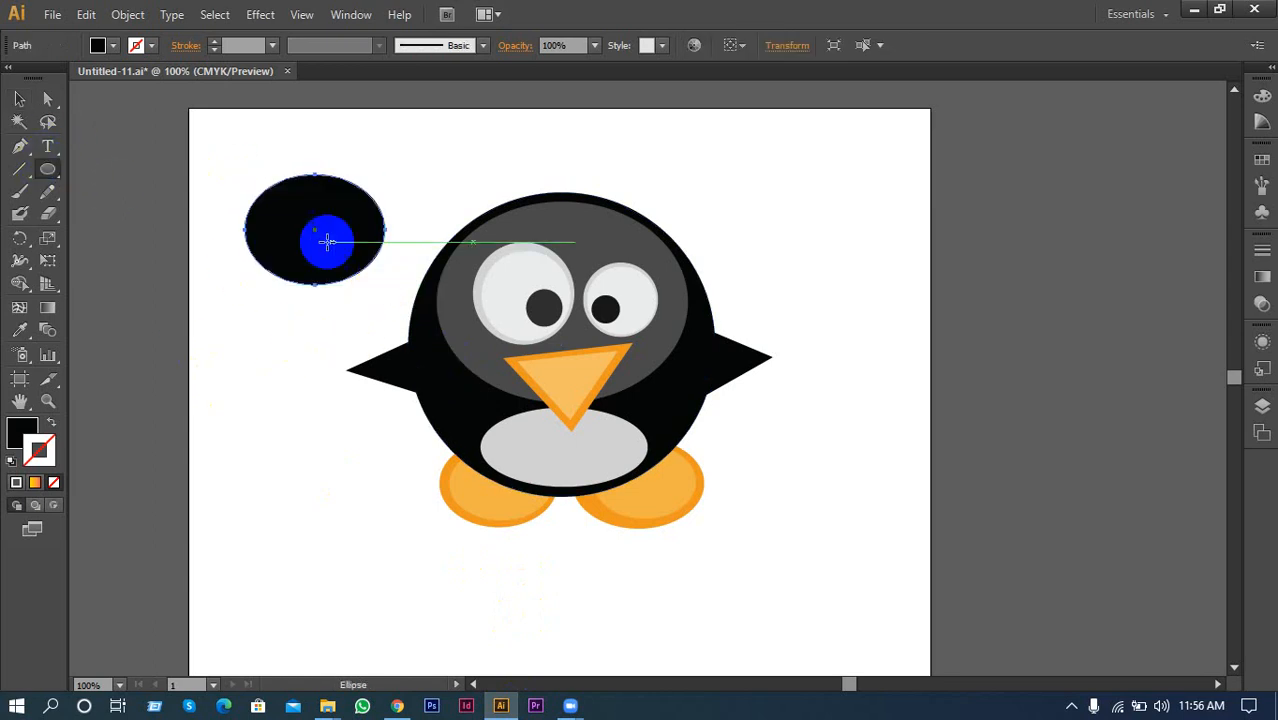
left_click(20, 98)
left_click_drag(324, 207, 289, 219)
key("Delete")
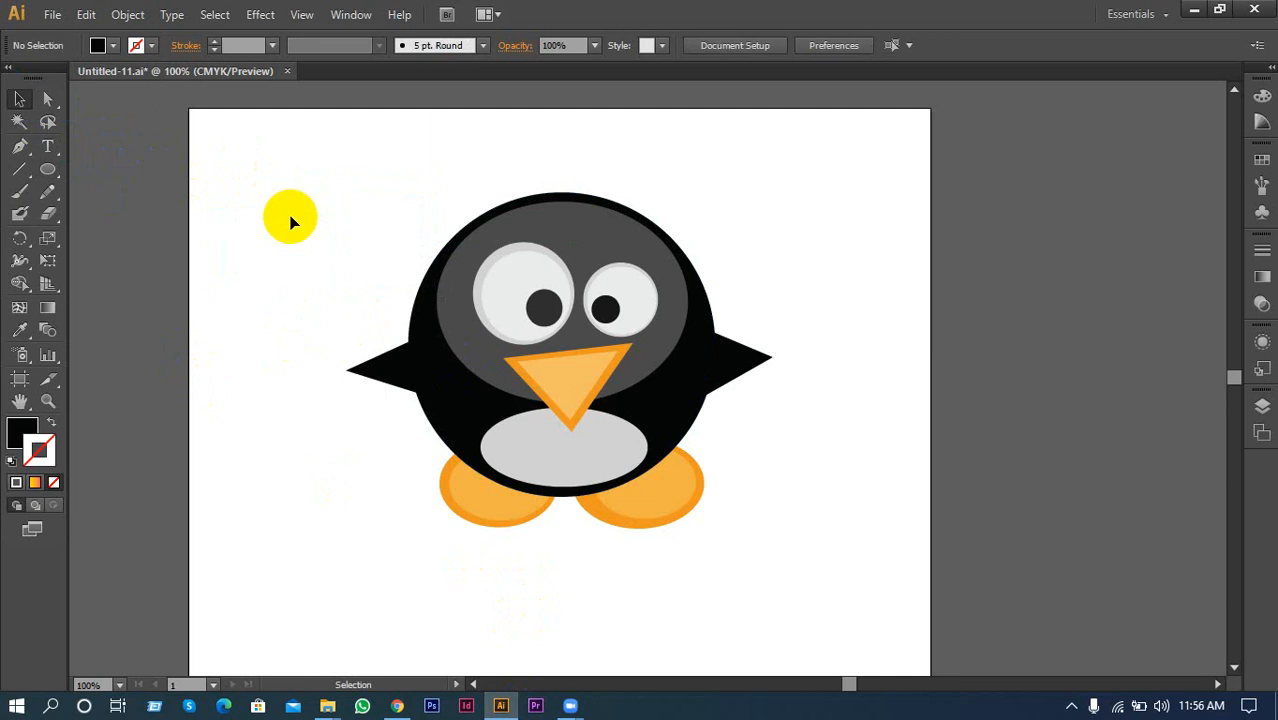
Swap fill and stroke, set the stroke to a bright red, and draw an unfilled circle over the penguin's left half
left_click(47, 169)
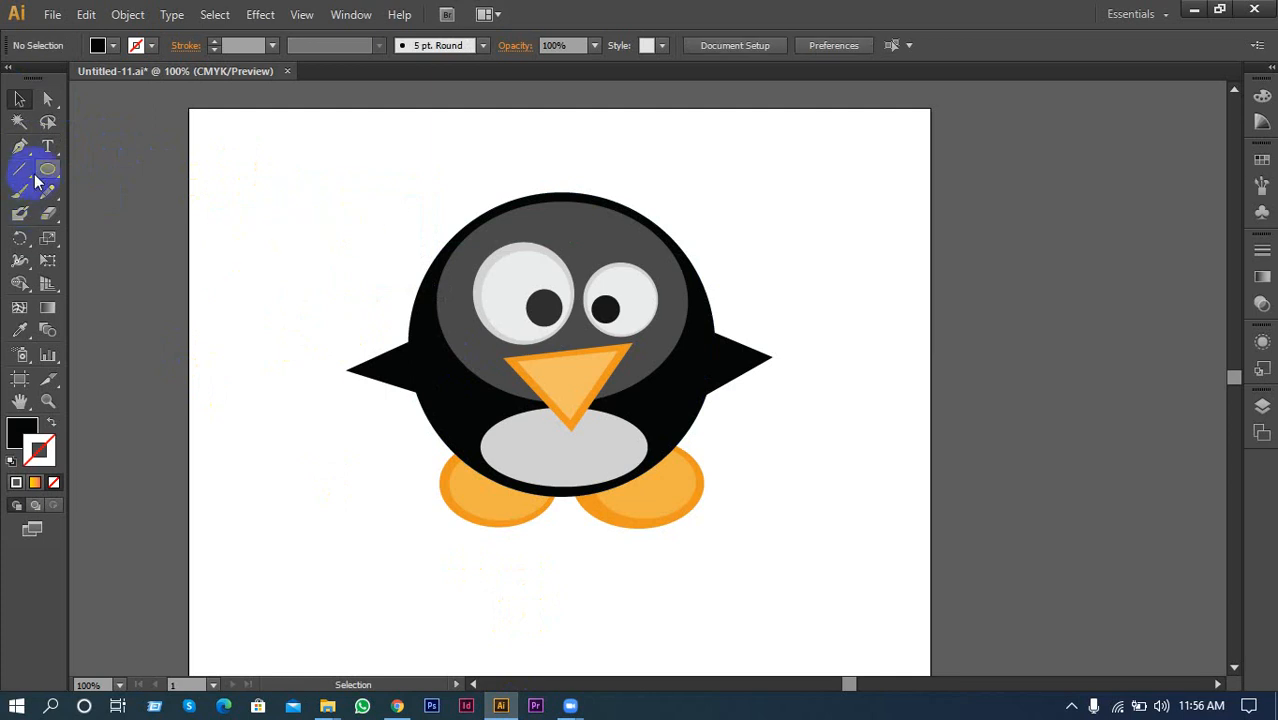
left_click(51, 424)
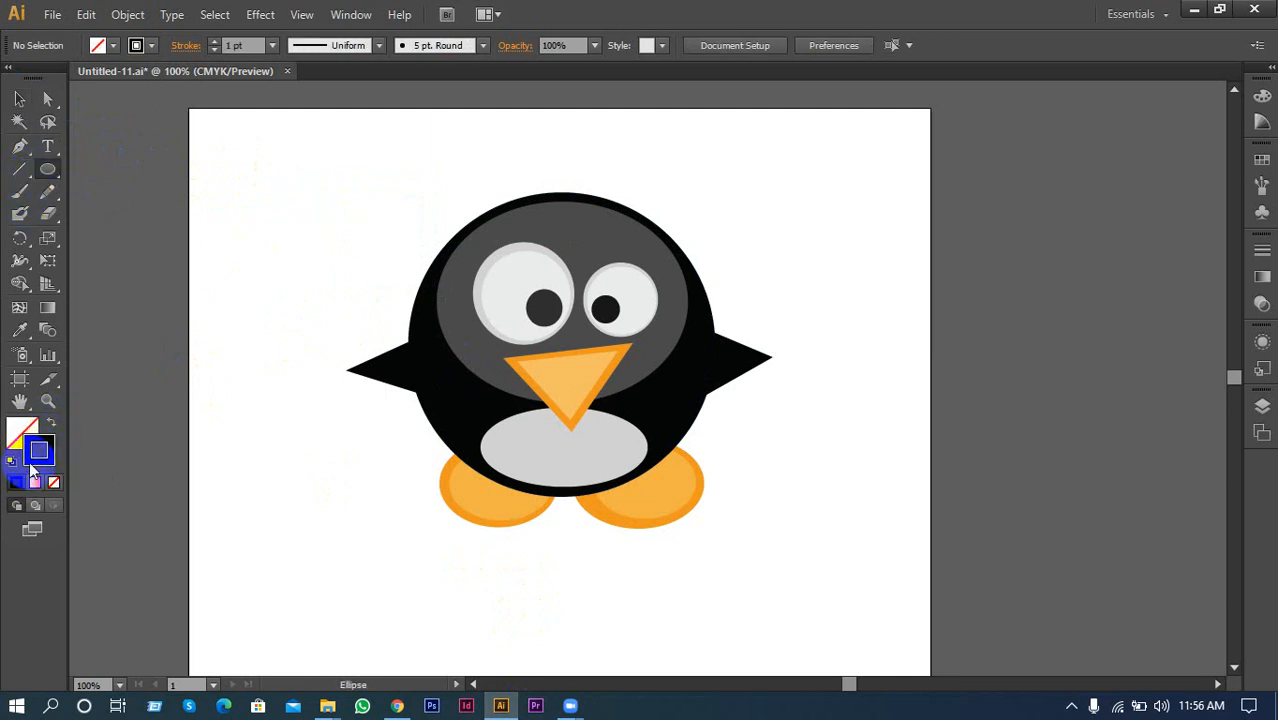
double_click(40, 450)
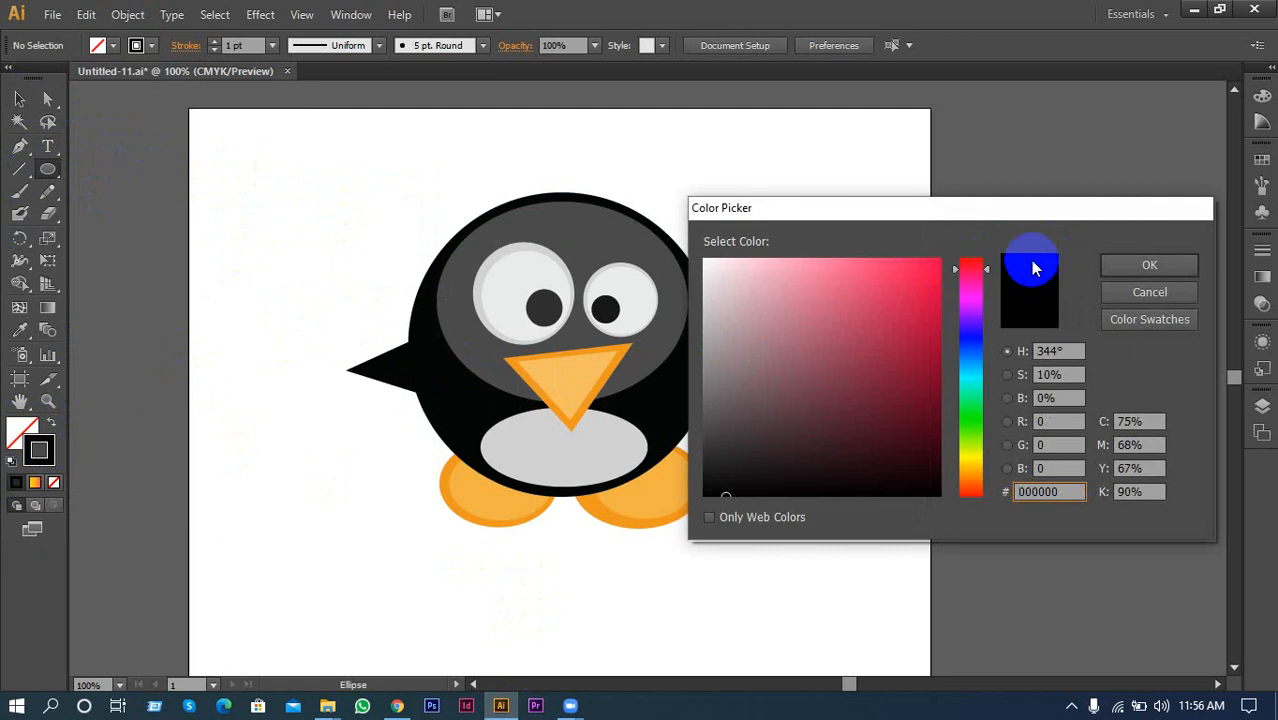
left_click(940, 264)
left_click(1149, 265)
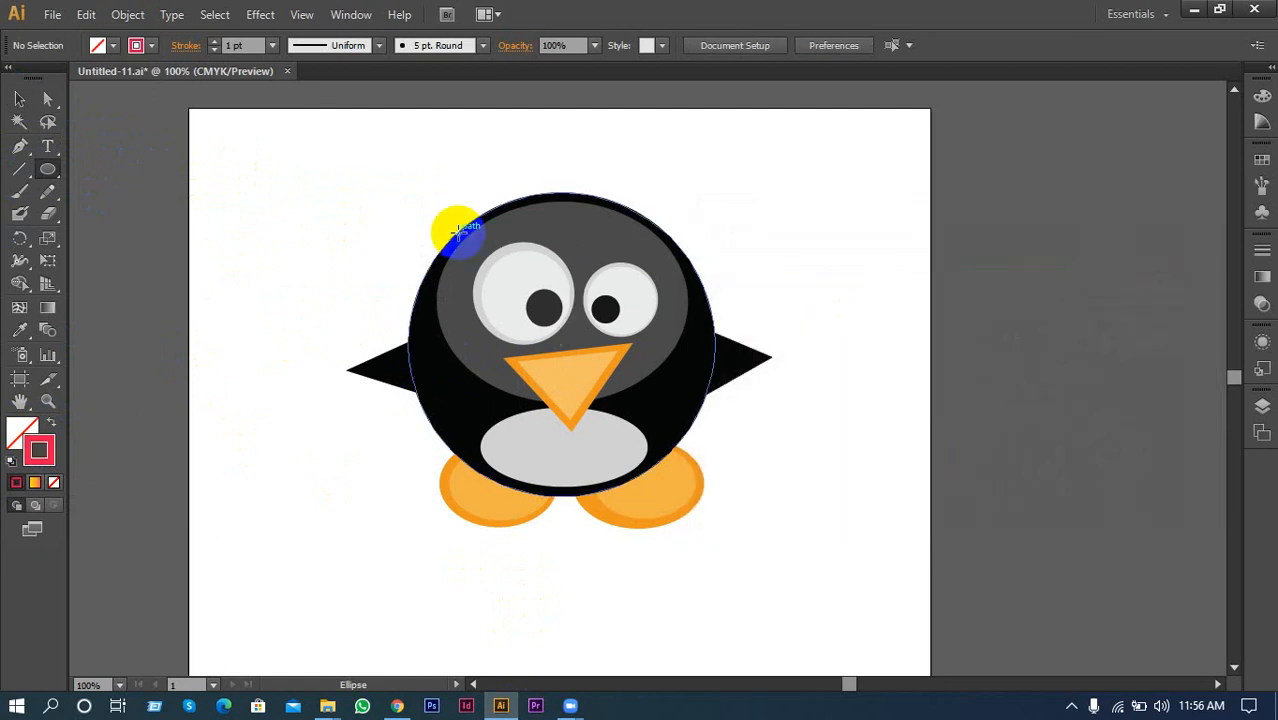
mouse_move(468, 229)
left_mouse_down()
mouse_move(536, 277)
mouse_move(620, 378)
mouse_move(699, 366)
mouse_move(585, 371)
mouse_move(676, 362)
mouse_move(636, 519)
mouse_move(765, 297)
mouse_move(513, 513)
mouse_move(585, 585)
mouse_move(350, 420)
mouse_move(440, 468)
mouse_move(408, 476)
mouse_move(448, 497)
mouse_move(434, 429)
mouse_move(568, 531)
mouse_move(394, 457)
mouse_move(541, 517)
mouse_move(602, 434)
mouse_move(736, 528)
mouse_move(527, 499)
mouse_move(543, 497)
left_mouse_up()
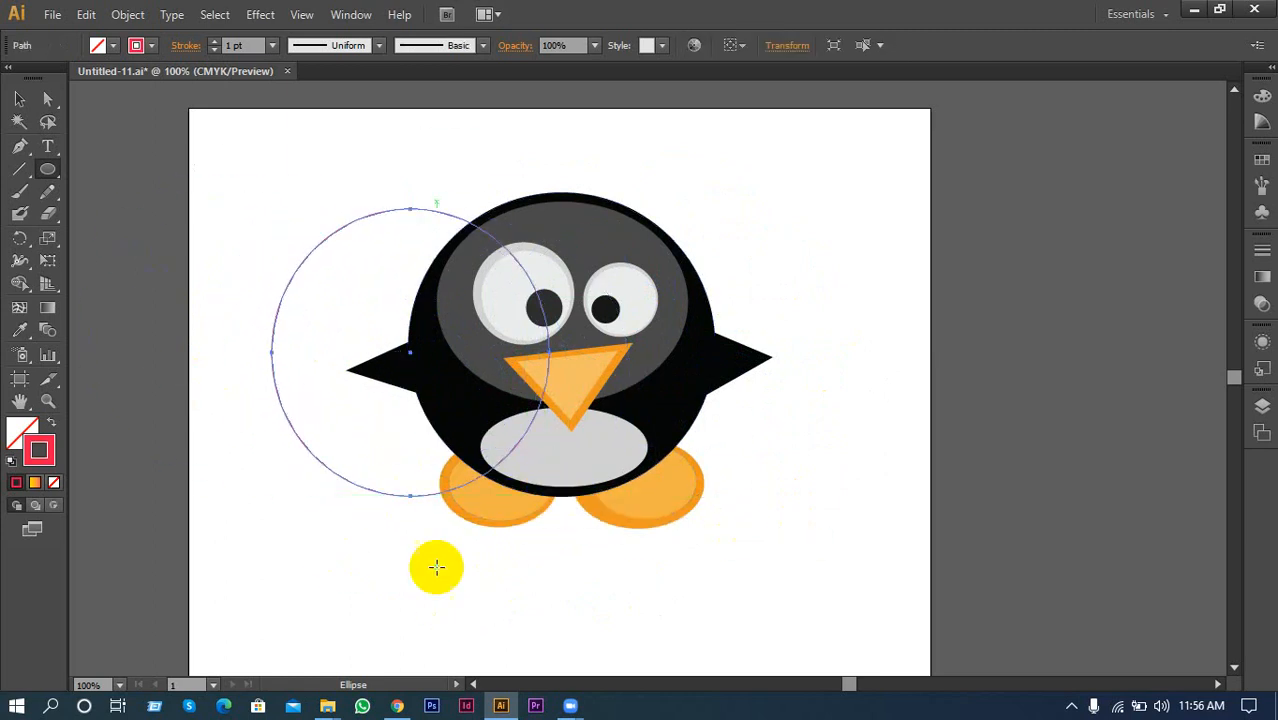
Switch to the Zoom meeting, share the entire screen without computer sound, and return to Illustrator
mouse_move(571, 708)
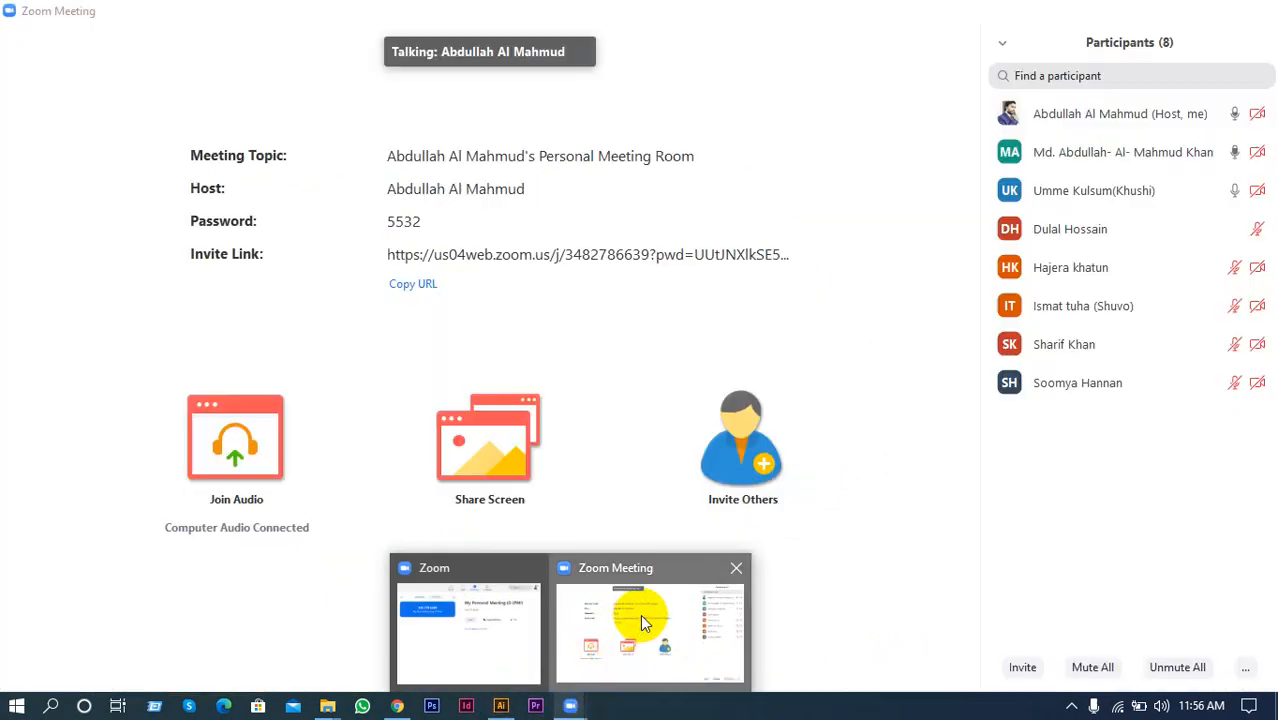
left_click(643, 622)
left_click(610, 664)
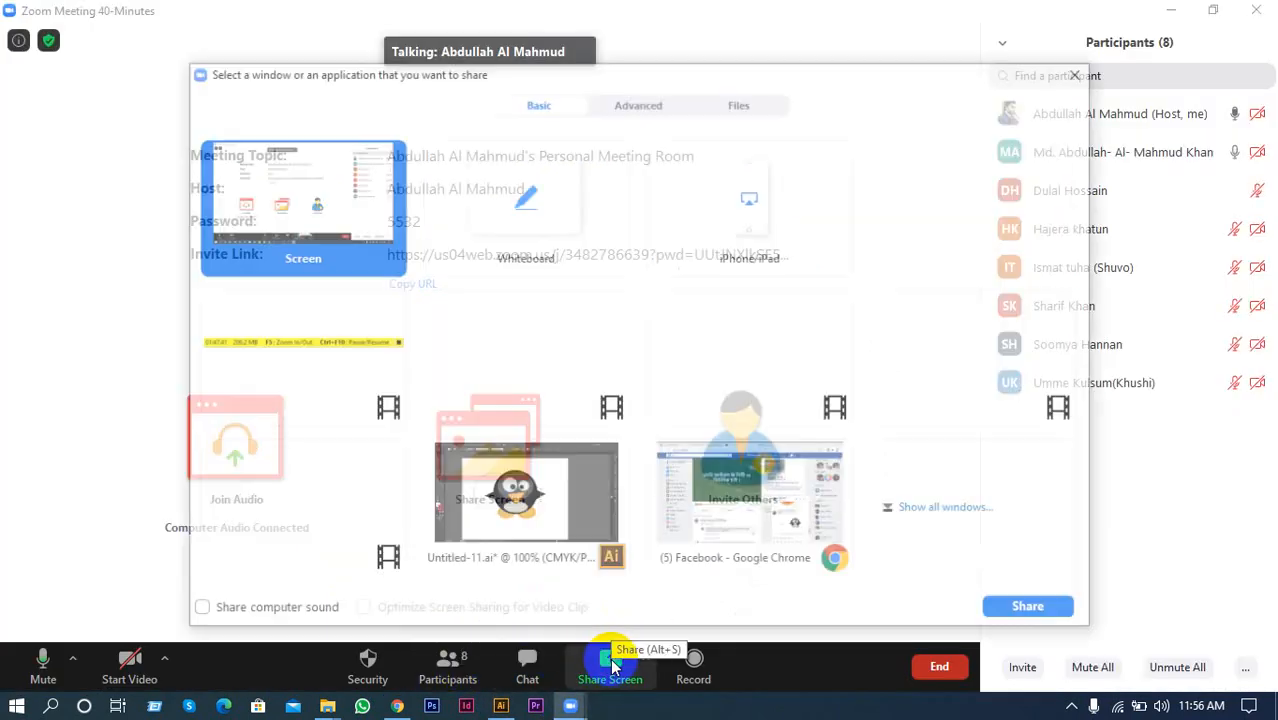
left_click(1008, 606)
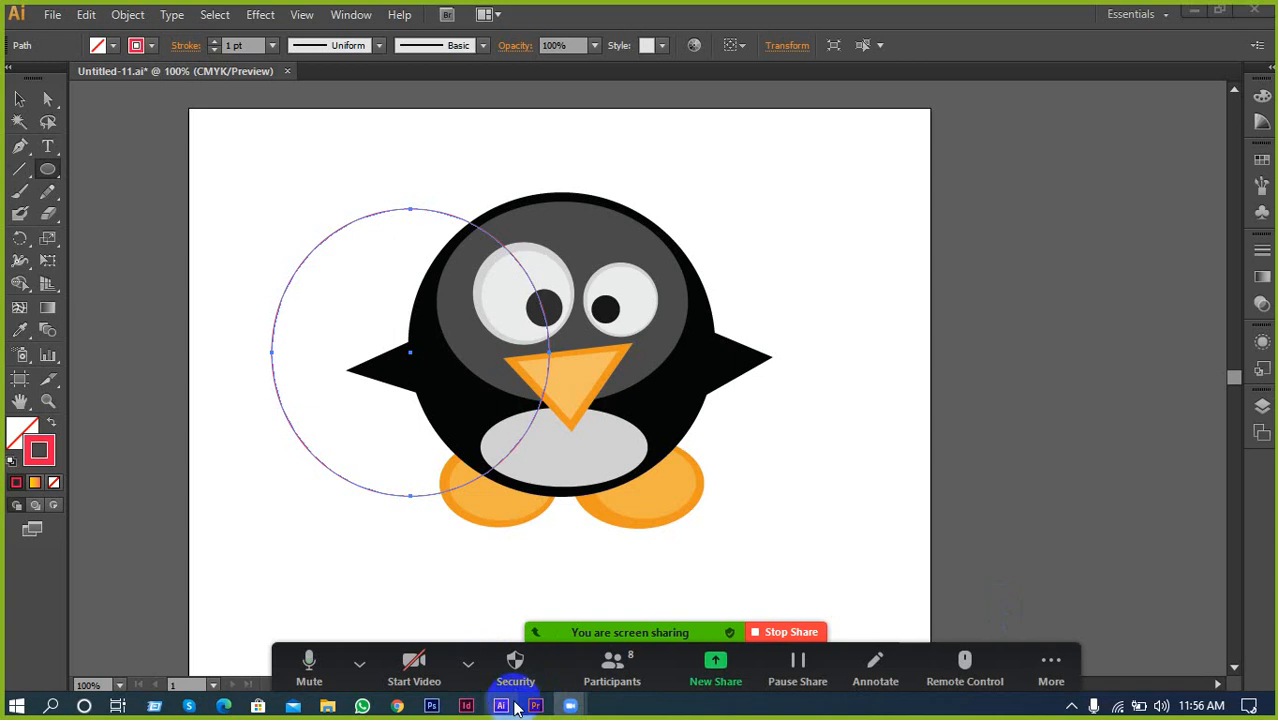
left_click(503, 706)
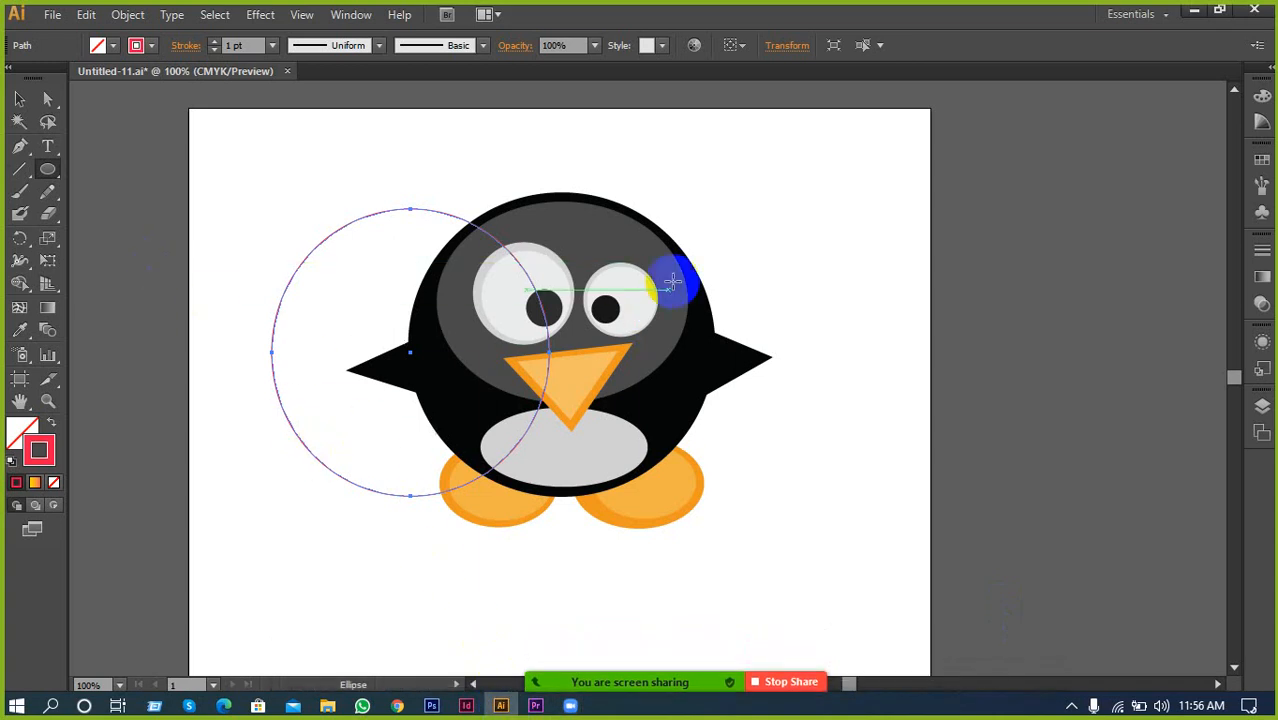
Draw a second unfilled red circle over the penguin's right half and delete both red circles
mouse_move(789, 209)
left_mouse_down()
mouse_move(665, 337)
mouse_move(559, 408)
mouse_move(585, 437)
mouse_move(705, 384)
mouse_move(690, 417)
mouse_move(553, 471)
mouse_move(451, 352)
mouse_move(662, 363)
mouse_move(725, 347)
left_mouse_up()
left_click_drag(691, 393, 533, 492)
left_click(19, 99)
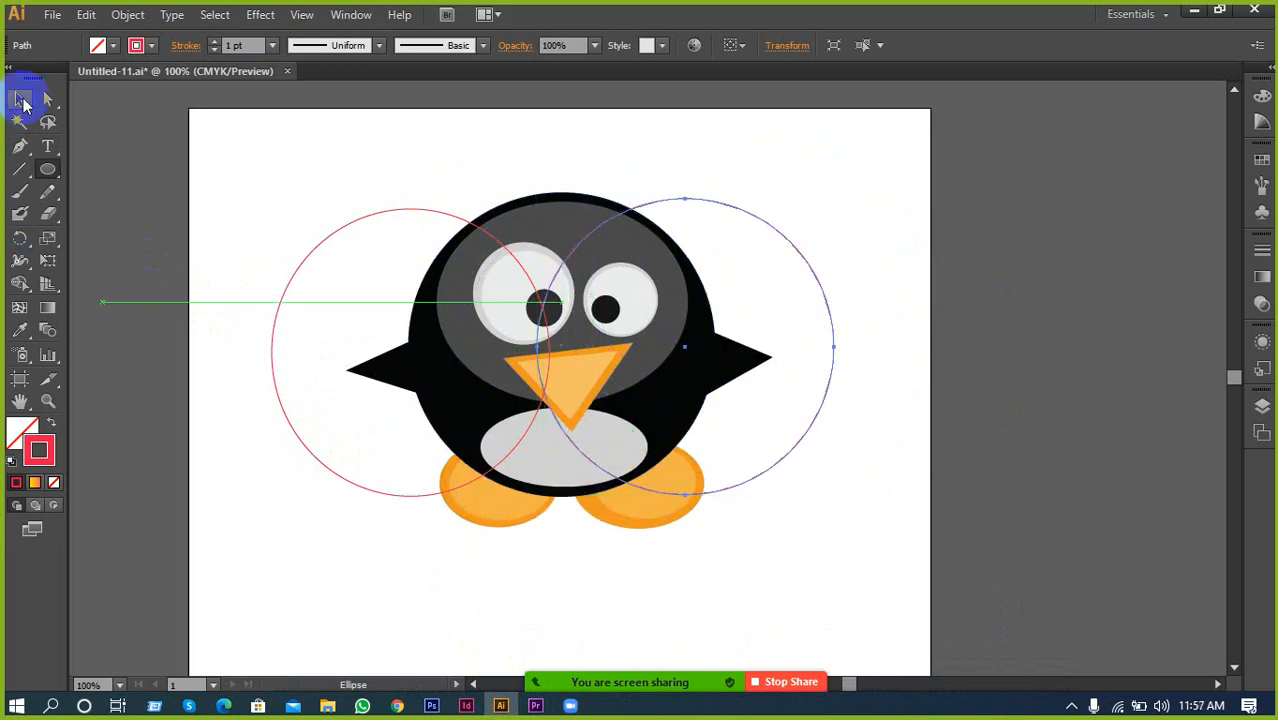
left_click_drag(315, 190, 377, 273)
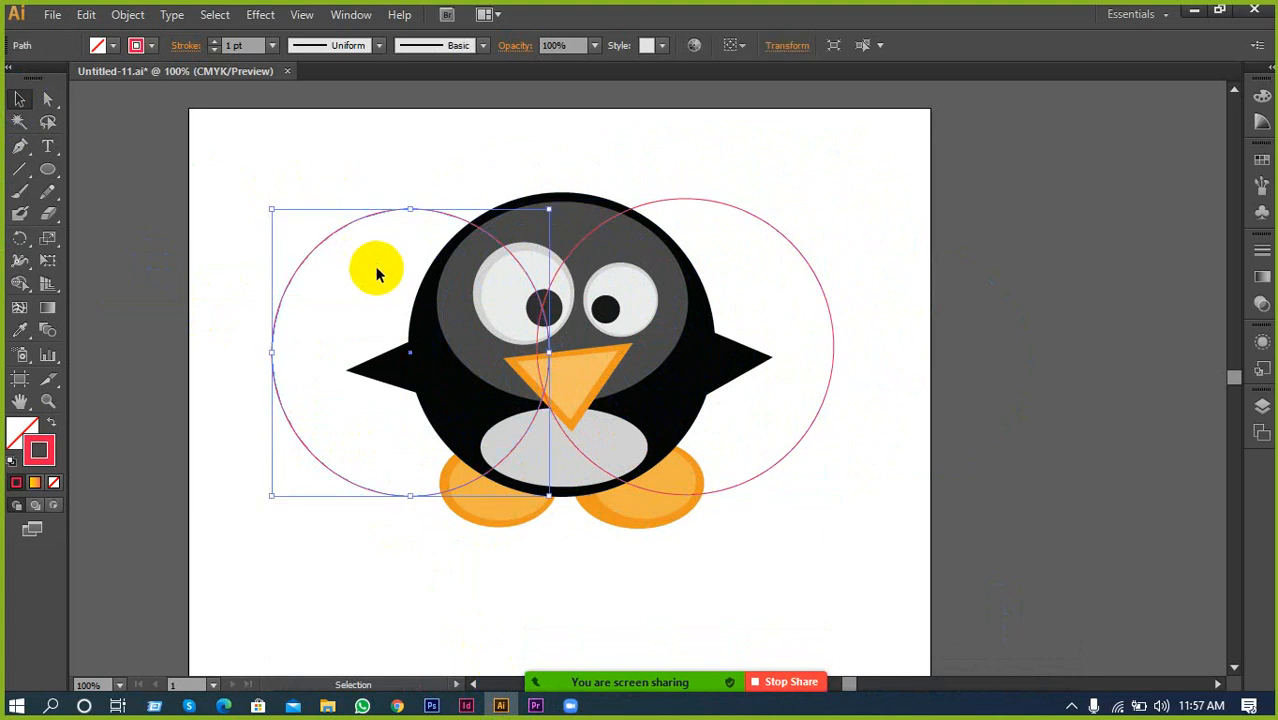
key("Delete")
left_click_drag(826, 202, 763, 253)
key("Delete")
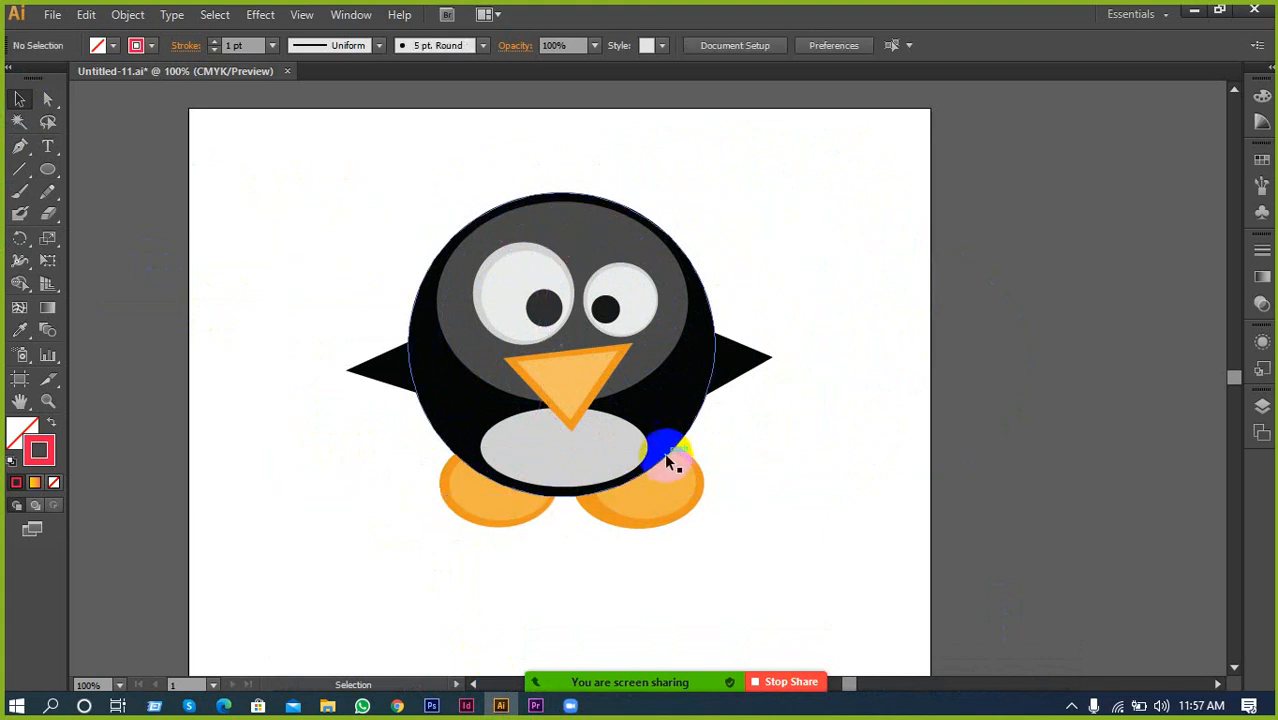
Stop the Zoom screen share, dismiss the window-sharing dialog, and open the screen-sharing options
mouse_move(570, 685)
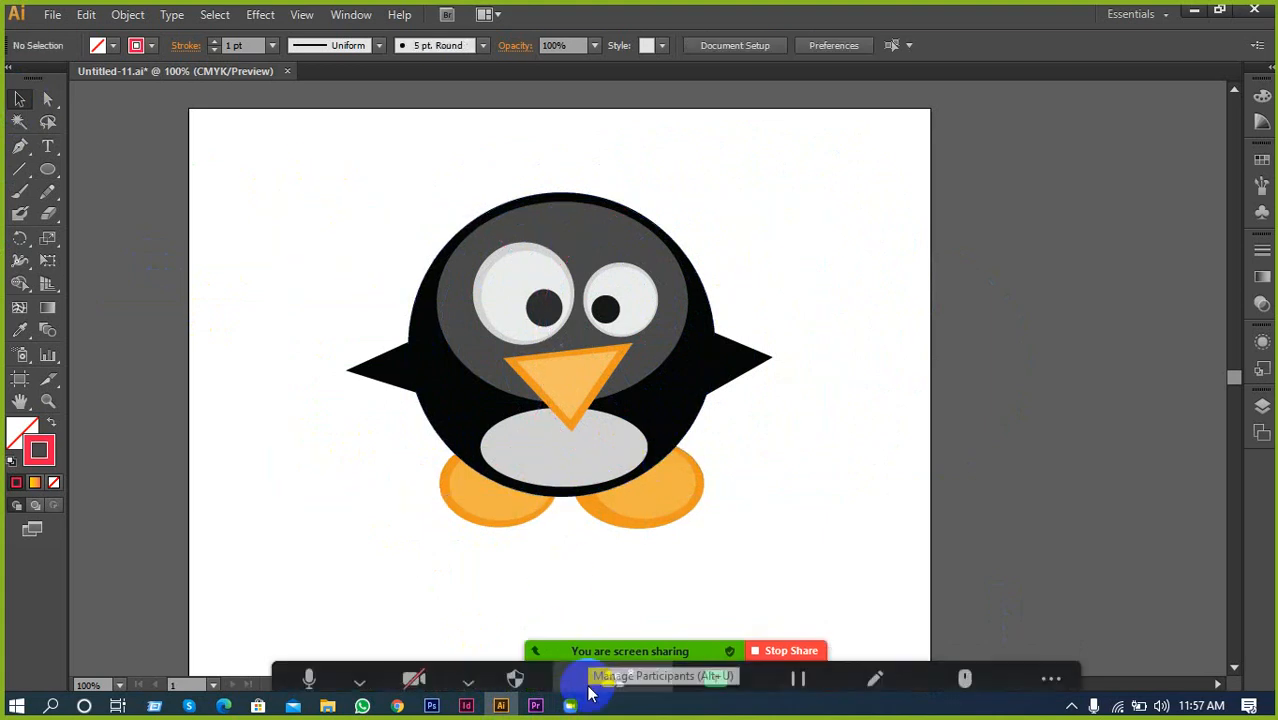
left_click(789, 631)
left_click(645, 668)
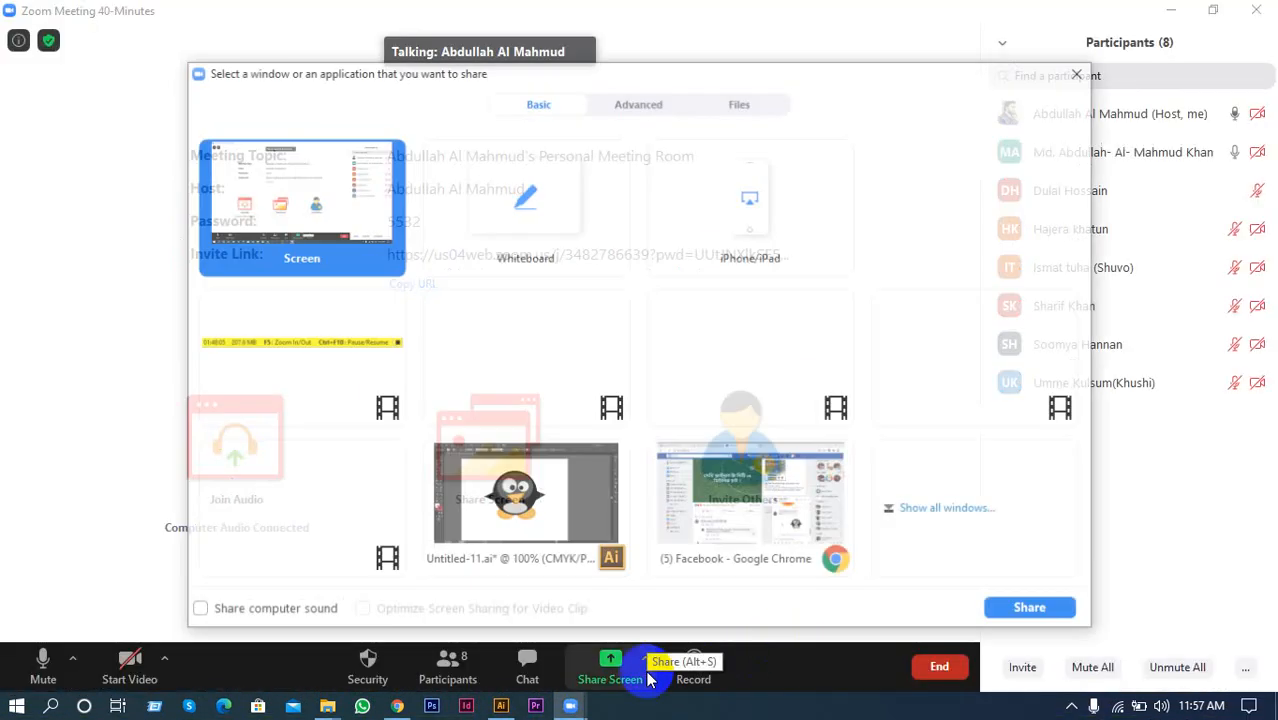
left_click(1081, 70)
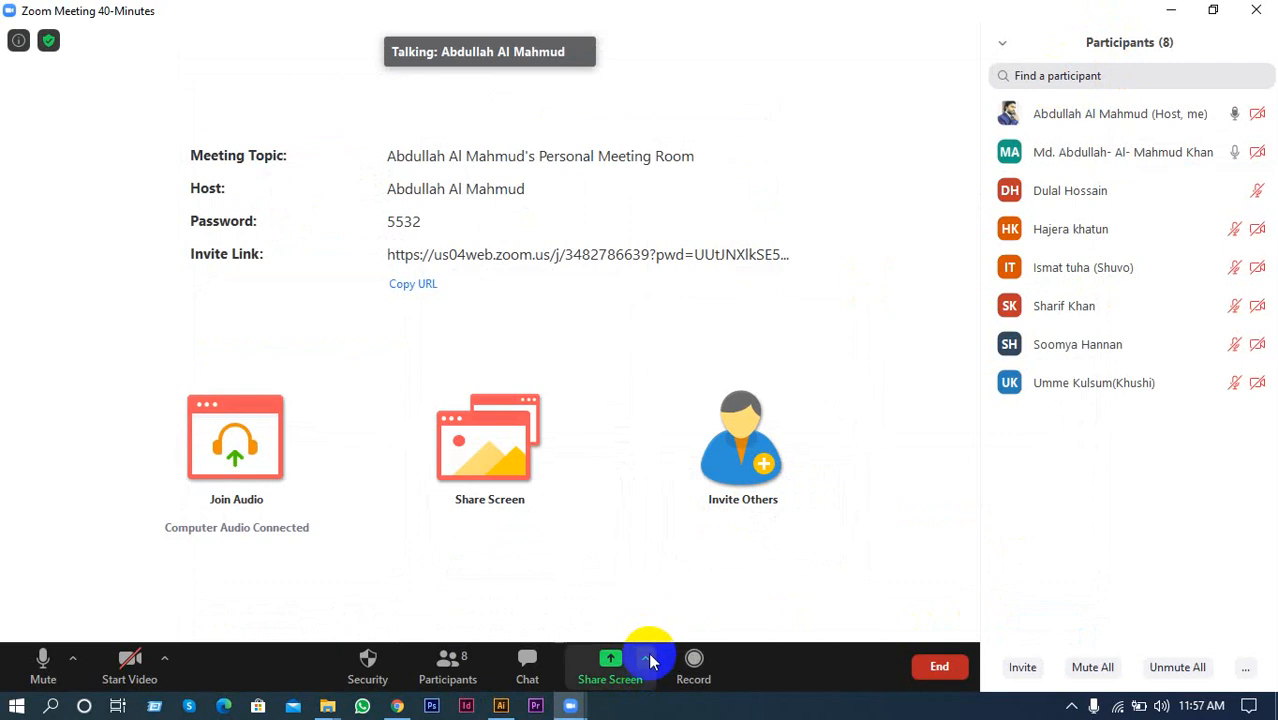
left_click(650, 654)
left_click(1008, 479)
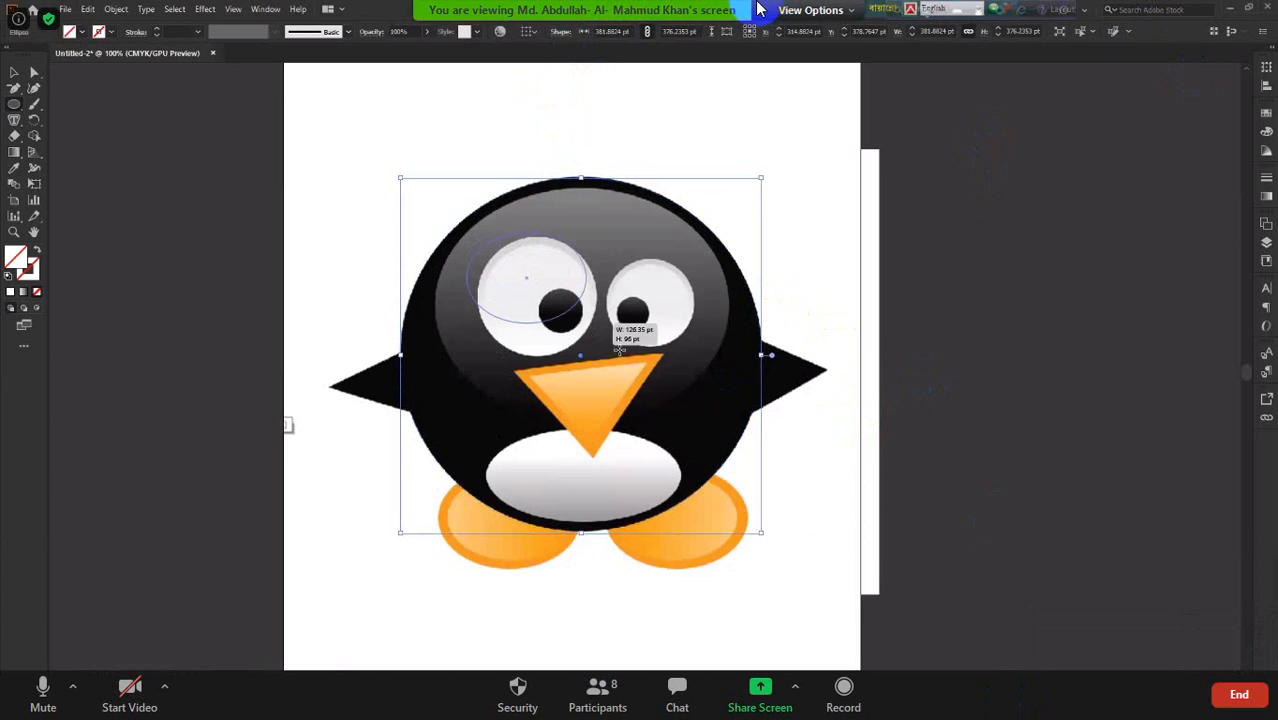
Exit the full-screen view of the participant's shared screen and reveal the hidden system tray icons
left_click(840, 11)
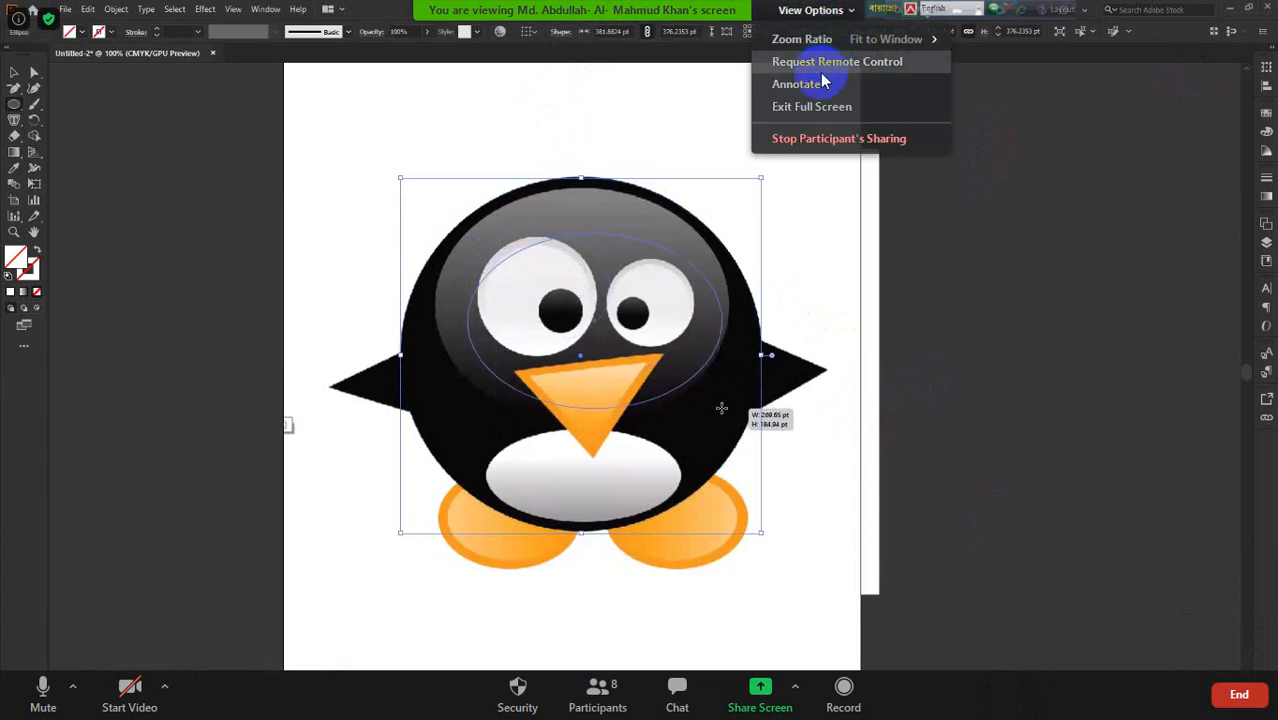
left_click(818, 106)
left_click(1071, 706)
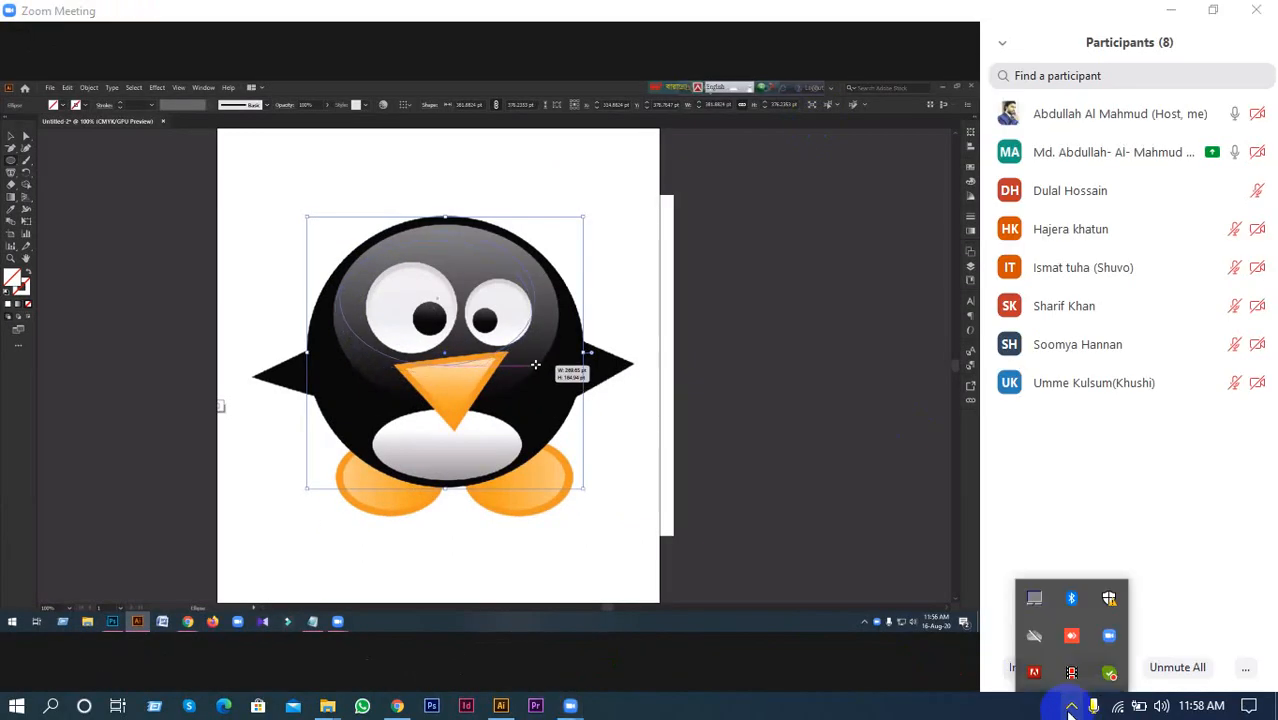
left_click(870, 42)
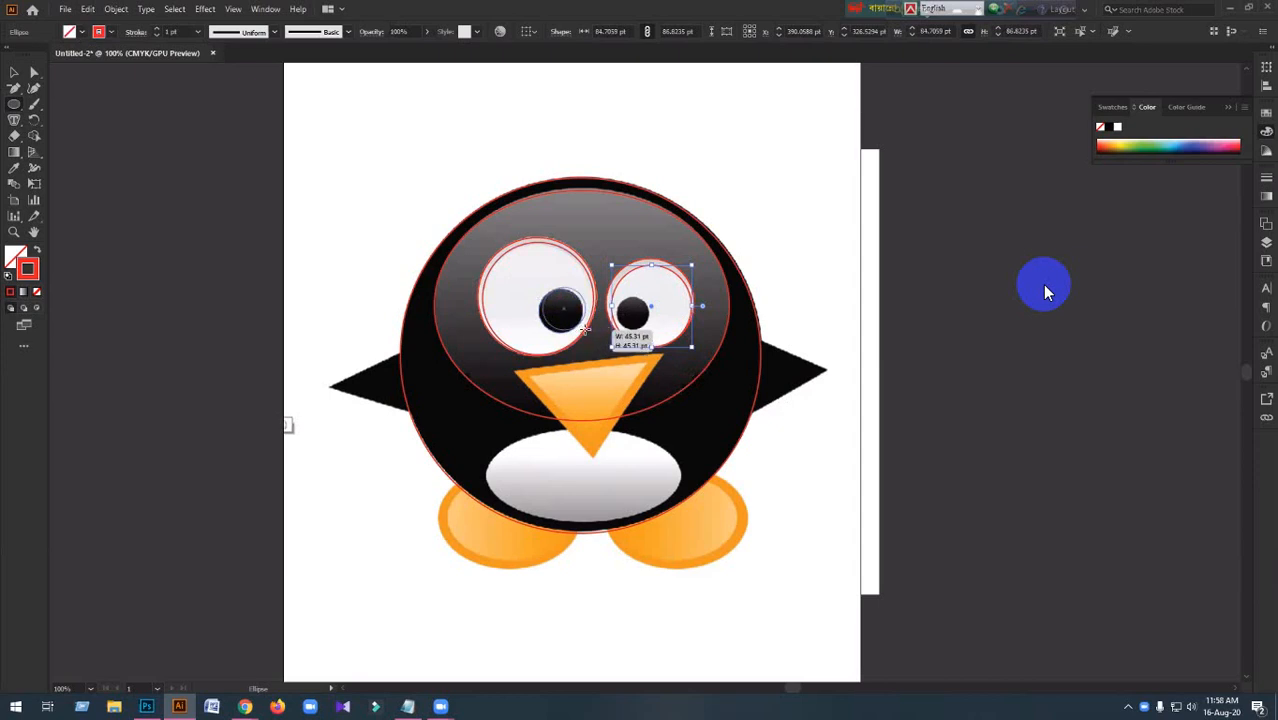
Trace the penguin's right pupil with an unfilled red-outlined ellipse
mouse_move(585, 329)
left_mouse_down()
mouse_move(640, 316)
mouse_move(647, 329)
mouse_move(643, 318)
left_mouse_up()
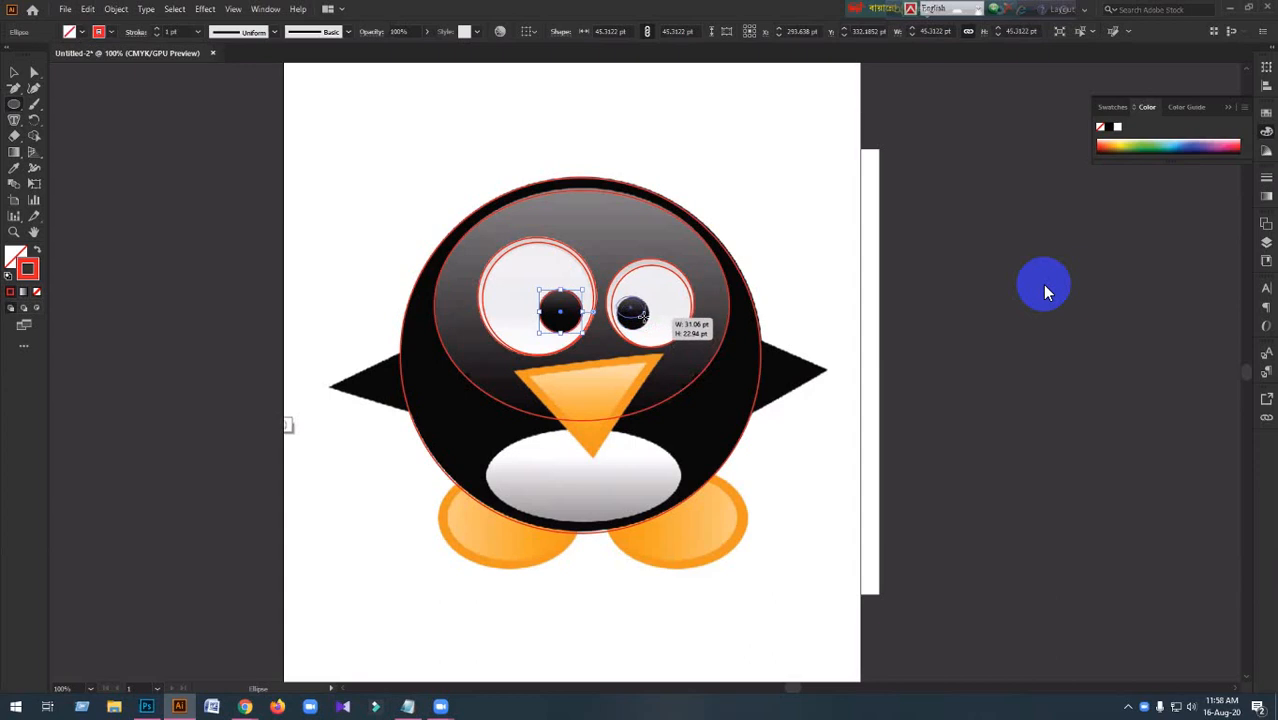